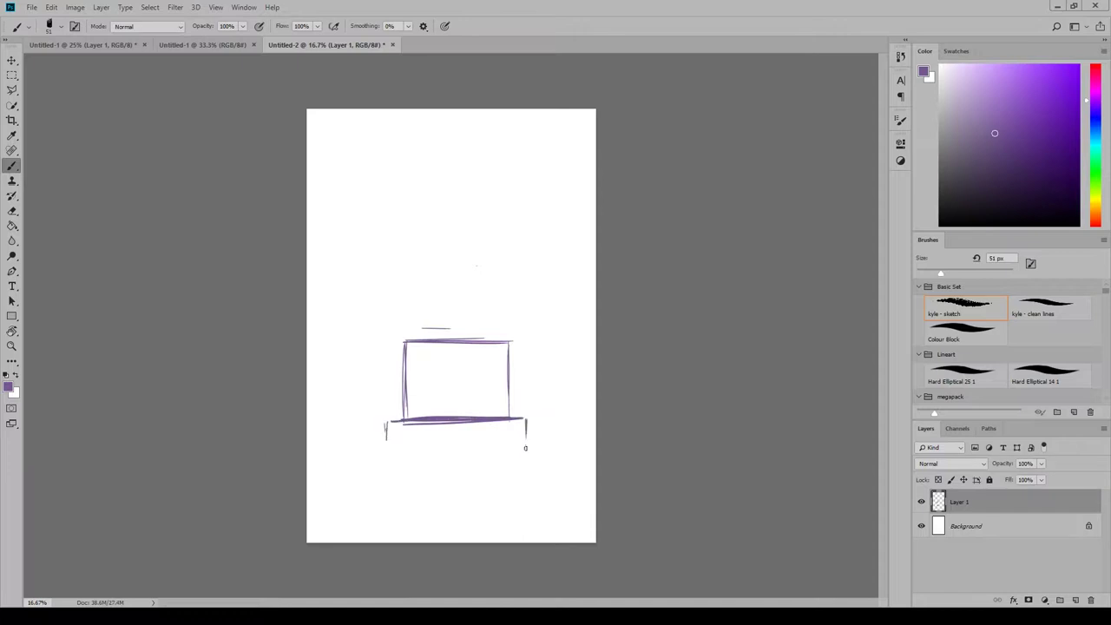
# Sketch the progressively wider steps below the seat block down to the page's lower edge and nudge the sketch slightly.
pyautogui.moveTo(364, 468)
pyautogui.mouseDown()
pyautogui.moveTo(554, 466)
pyautogui.moveTo(352, 499)
pyautogui.mouseUp()
pyautogui.moveTo(565, 467); pyautogui.dragTo(565, 495)
pyautogui.moveTo(406, 465); pyautogui.dragTo(566, 467)
pyautogui.moveTo(353, 501)
pyautogui.mouseDown()
pyautogui.moveTo(563, 497)
pyautogui.moveTo(342, 533)
pyautogui.mouseUp()
pyautogui.moveTo(384, 502); pyautogui.dragTo(331, 504)
pyautogui.moveTo(557, 498); pyautogui.dragTo(583, 498)
pyautogui.moveTo(331, 505); pyautogui.dragTo(332, 540)
pyautogui.moveTo(584, 500); pyautogui.dragTo(585, 527)
pyautogui.press('v')
pyautogui.moveTo(675, 368); pyautogui.dragTo(669, 370)
# Sketch a tall rectangular backrest above the seat block on a new layer.
pyautogui.click(13, 166)
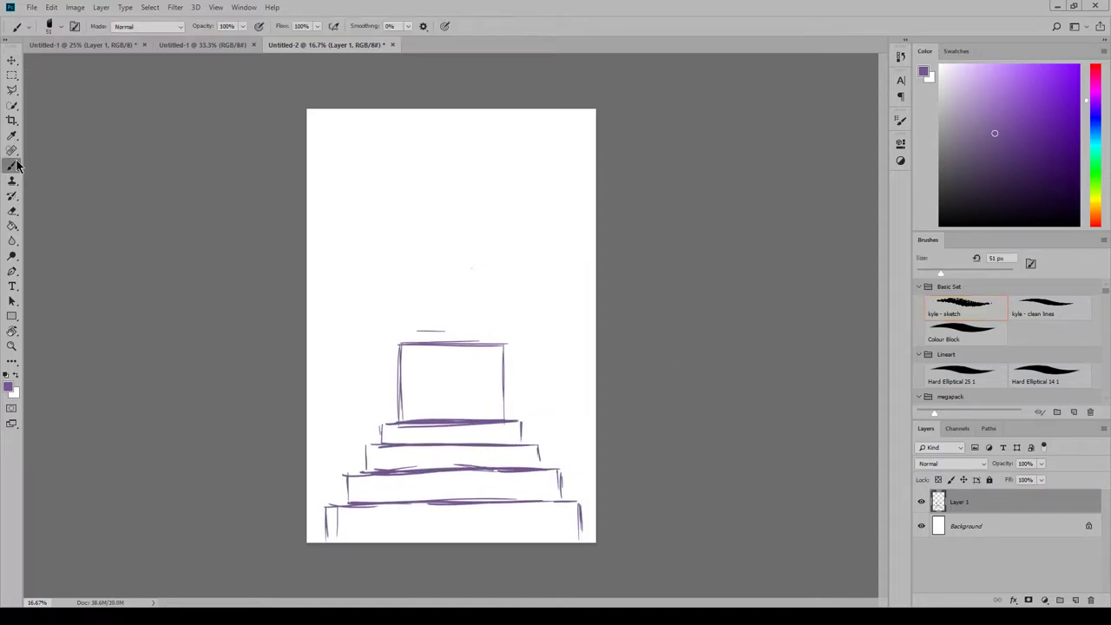
pyautogui.click(1074, 599)
pyautogui.moveTo(400, 245); pyautogui.dragTo(402, 310)
pyautogui.moveTo(398, 224); pyautogui.dragTo(402, 338)
pyautogui.moveTo(401, 219)
pyautogui.mouseDown()
pyautogui.moveTo(489, 217)
pyautogui.moveTo(501, 338)
pyautogui.mouseUp()
pyautogui.moveTo(400, 226)
pyautogui.mouseDown()
pyautogui.moveTo(399, 328)
pyautogui.moveTo(431, 267)
pyautogui.moveTo(505, 413)
pyautogui.mouseUp()
# Sketch the two tall armrests beside the seat and retrace the top step beneath them.
pyautogui.moveTo(399, 322); pyautogui.dragTo(380, 321)
pyautogui.moveTo(405, 324)
pyautogui.mouseDown()
pyautogui.moveTo(404, 416)
pyautogui.moveTo(380, 423)
pyautogui.mouseUp()
pyautogui.moveTo(380, 314)
pyautogui.mouseDown()
pyautogui.moveTo(408, 328)
pyautogui.moveTo(402, 395)
pyautogui.mouseUp()
pyautogui.moveTo(502, 314)
pyautogui.mouseDown()
pyautogui.moveTo(501, 417)
pyautogui.moveTo(524, 315)
pyautogui.mouseUp()
pyautogui.moveTo(520, 311)
pyautogui.mouseDown()
pyautogui.moveTo(520, 342)
pyautogui.moveTo(521, 424)
pyautogui.mouseUp()
pyautogui.moveTo(474, 418); pyautogui.dragTo(528, 420)
pyautogui.moveTo(379, 423); pyautogui.dragTo(380, 451)
# Hatch the backrest and reinforce its outline and the ends of the steps.
pyautogui.moveTo(402, 221)
pyautogui.mouseDown()
pyautogui.moveTo(508, 220)
pyautogui.moveTo(505, 321)
pyautogui.mouseUp()
pyautogui.moveTo(401, 220); pyautogui.dragTo(401, 340)
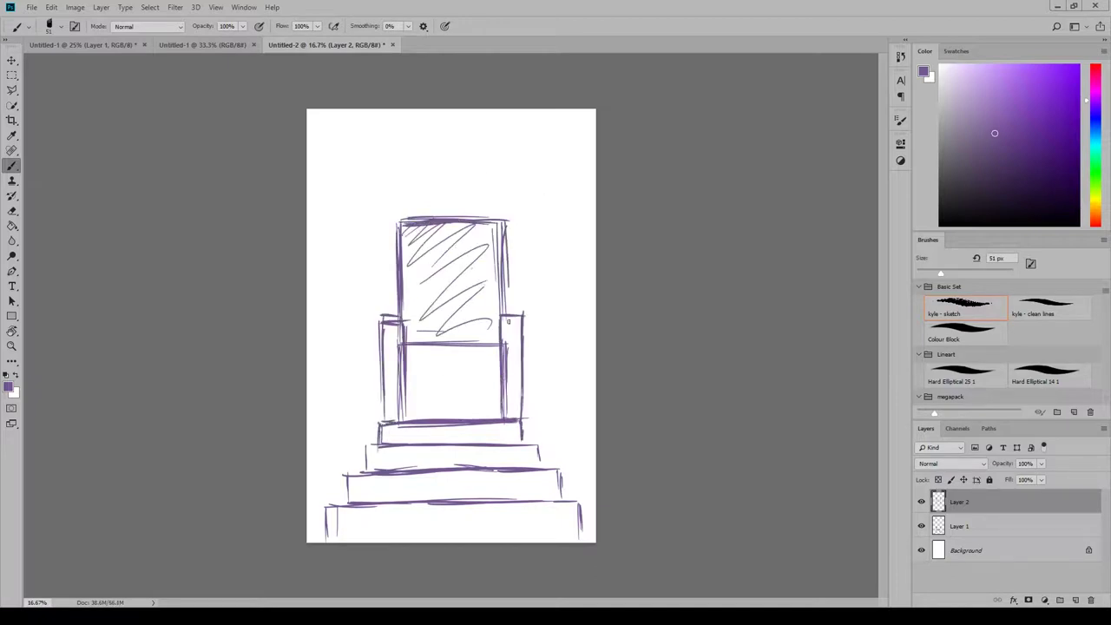
pyautogui.moveTo(508, 286); pyautogui.dragTo(508, 314)
pyautogui.moveTo(526, 417); pyautogui.dragTo(526, 457)
pyautogui.moveTo(382, 420); pyautogui.dragTo(378, 446)
pyautogui.moveTo(365, 449); pyautogui.dragTo(470, 447)
pyautogui.moveTo(536, 444); pyautogui.dragTo(538, 469)
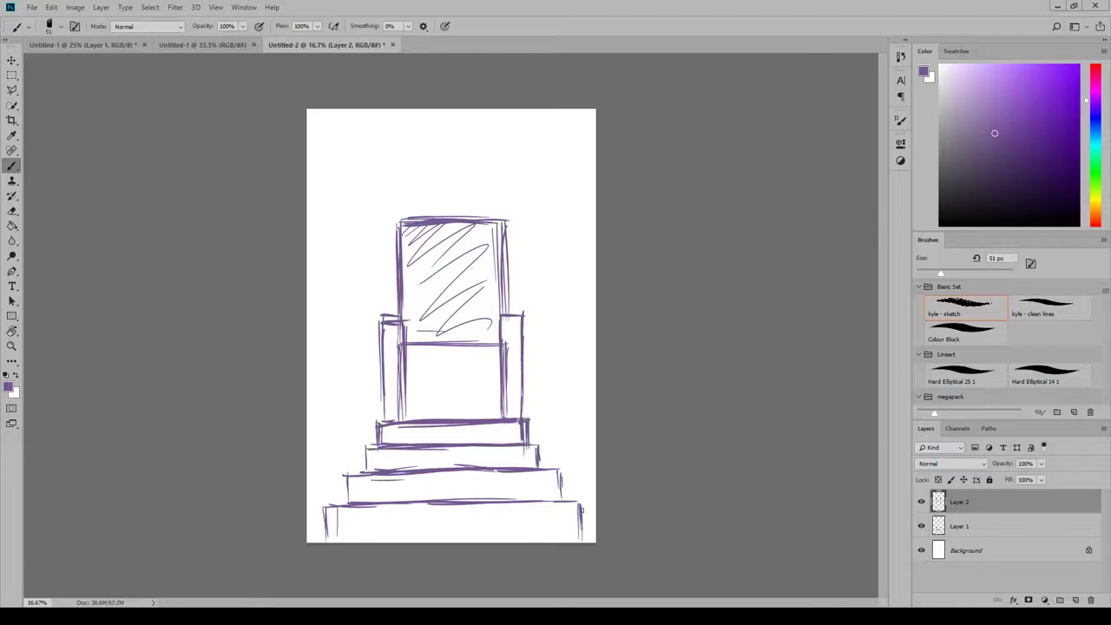
pyautogui.moveTo(581, 507); pyautogui.dragTo(581, 540)
# Sketch spiky leaf fronds reaching in from both sides of the canvas beside the backrest.
pyautogui.moveTo(368, 217); pyautogui.dragTo(308, 260)
pyautogui.moveTo(335, 204)
pyautogui.mouseDown()
pyautogui.moveTo(307, 251)
pyautogui.moveTo(307, 222)
pyautogui.mouseUp()
pyautogui.moveTo(352, 278)
pyautogui.mouseDown()
pyautogui.moveTo(307, 303)
pyautogui.moveTo(307, 321)
pyautogui.mouseUp()
pyautogui.moveTo(577, 264); pyautogui.dragTo(595, 291)
pyautogui.moveTo(545, 224); pyautogui.dragTo(595, 269)
pyautogui.moveTo(557, 184); pyautogui.dragTo(595, 243)
pyautogui.moveTo(551, 179); pyautogui.dragTo(595, 215)
pyautogui.moveTo(569, 295); pyautogui.dragTo(595, 288)
pyautogui.moveTo(566, 309); pyautogui.dragTo(595, 300)
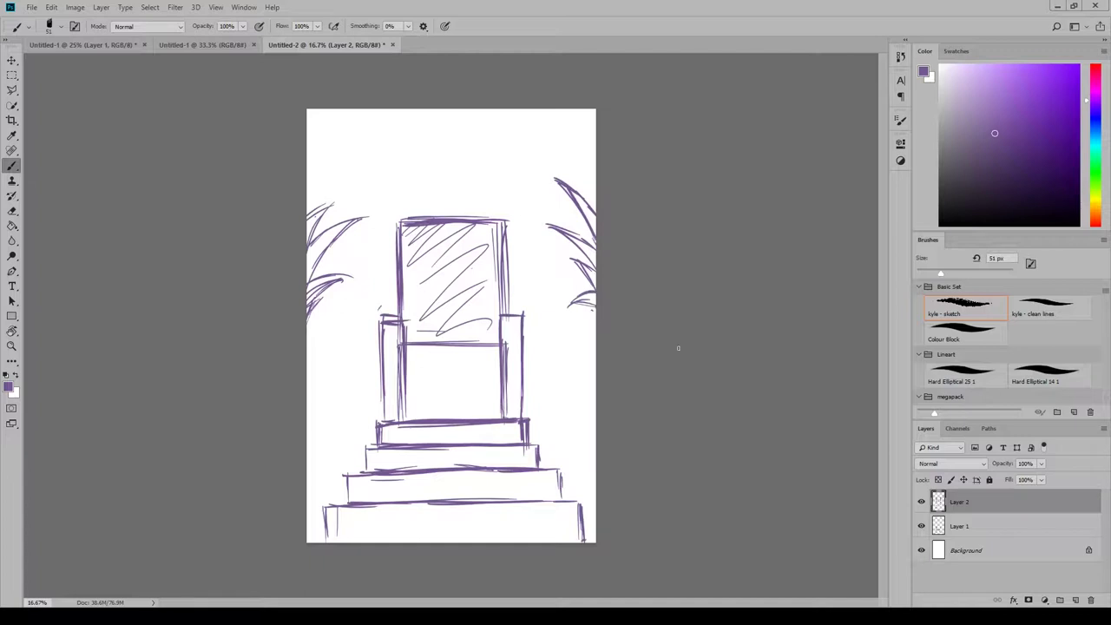
# On a new layer, sketch a large circle behind the throne with repeated strokes and nudge it into position.
pyautogui.click(1075, 600)
pyautogui.moveTo(338, 223); pyautogui.dragTo(574, 223)
pyautogui.moveTo(362, 182)
pyautogui.mouseDown()
pyautogui.moveTo(510, 153)
pyautogui.moveTo(580, 277)
pyautogui.mouseUp()
pyautogui.moveTo(391, 162); pyautogui.dragTo(329, 322)
pyautogui.moveTo(340, 246); pyautogui.dragTo(382, 407)
pyautogui.moveTo(318, 336); pyautogui.dragTo(449, 414)
pyautogui.moveTo(385, 374); pyautogui.dragTo(514, 384)
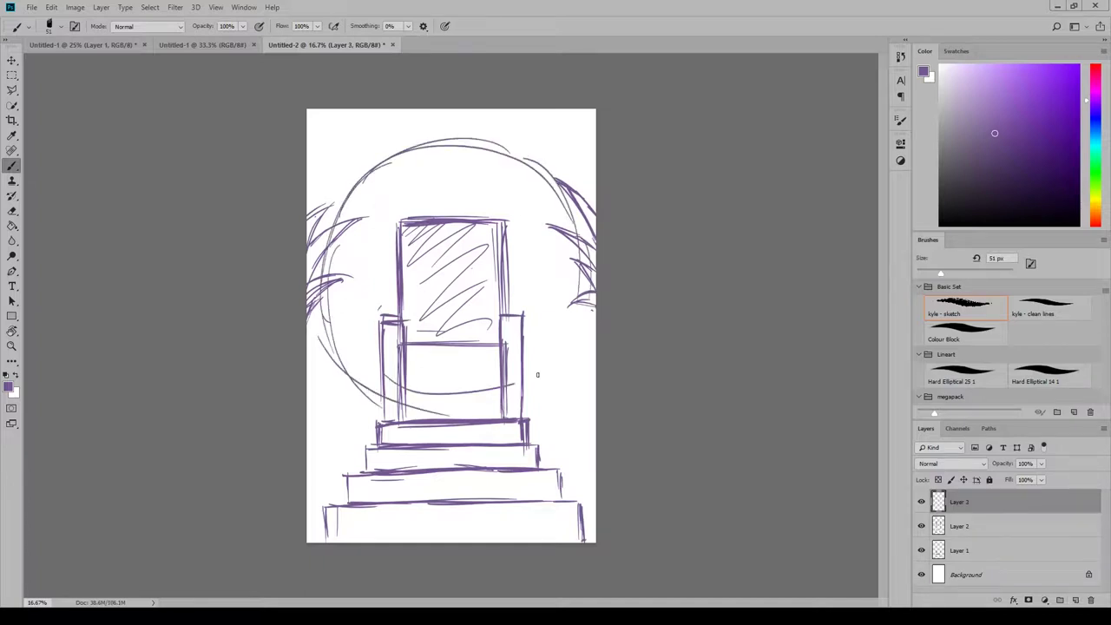
pyautogui.moveTo(592, 328); pyautogui.dragTo(517, 397)
pyautogui.moveTo(321, 255); pyautogui.dragTo(586, 243)
pyautogui.moveTo(335, 302); pyautogui.dragTo(504, 395)
pyautogui.moveTo(585, 270); pyautogui.dragTo(496, 401)
pyautogui.moveTo(385, 149); pyautogui.dragTo(501, 139)
pyautogui.moveTo(430, 142); pyautogui.dragTo(545, 179)
pyautogui.press('v')
pyautogui.moveTo(562, 349)
pyautogui.mouseDown()
pyautogui.moveTo(551, 368)
pyautogui.moveTo(558, 358)
pyautogui.mouseUp()
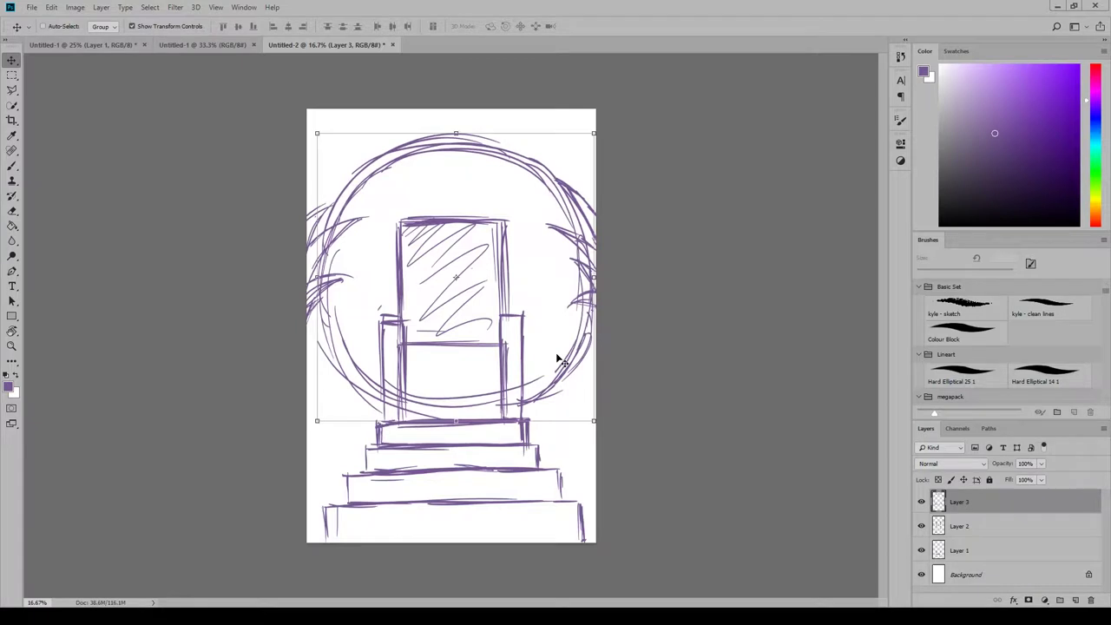
# Group the three rough sketch layers and lower the group's opacity to a faint guide.
pyautogui.click(988, 550)
pyautogui.keyDown('ctrl'); pyautogui.click(990, 527); pyautogui.keyUp('ctrl')
pyautogui.keyDown('ctrl'); pyautogui.click(993, 503); pyautogui.keyUp('ctrl')
pyautogui.click(1060, 600)
pyautogui.click(1041, 464)
pyautogui.moveTo(1044, 476); pyautogui.dragTo(997, 478)
# On a new layer, draw a carved head with a flat headdress on the left armrest using a 9 px sketch brush.
pyautogui.click(1075, 599)
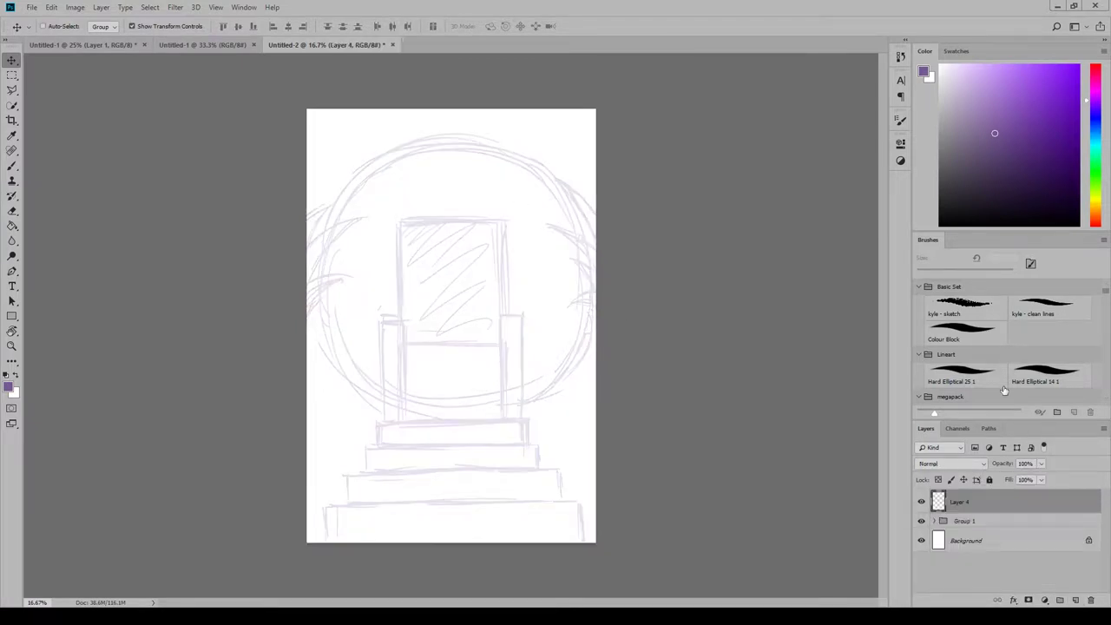
pyautogui.press('b')
pyautogui.moveTo(924, 272); pyautogui.dragTo(920, 272)
pyautogui.hotkey('ctrl', '+')
pyautogui.moveTo(369, 311)
pyautogui.mouseDown()
pyautogui.moveTo(336, 330)
pyautogui.moveTo(338, 314)
pyautogui.moveTo(367, 311)
pyautogui.moveTo(347, 311)
pyautogui.moveTo(344, 334)
pyautogui.moveTo(390, 331)
pyautogui.moveTo(382, 364)
pyautogui.moveTo(345, 356)
pyautogui.moveTo(387, 357)
pyautogui.moveTo(347, 365)
pyautogui.moveTo(378, 378)
pyautogui.moveTo(395, 363)
pyautogui.moveTo(339, 375)
pyautogui.mouseUp()
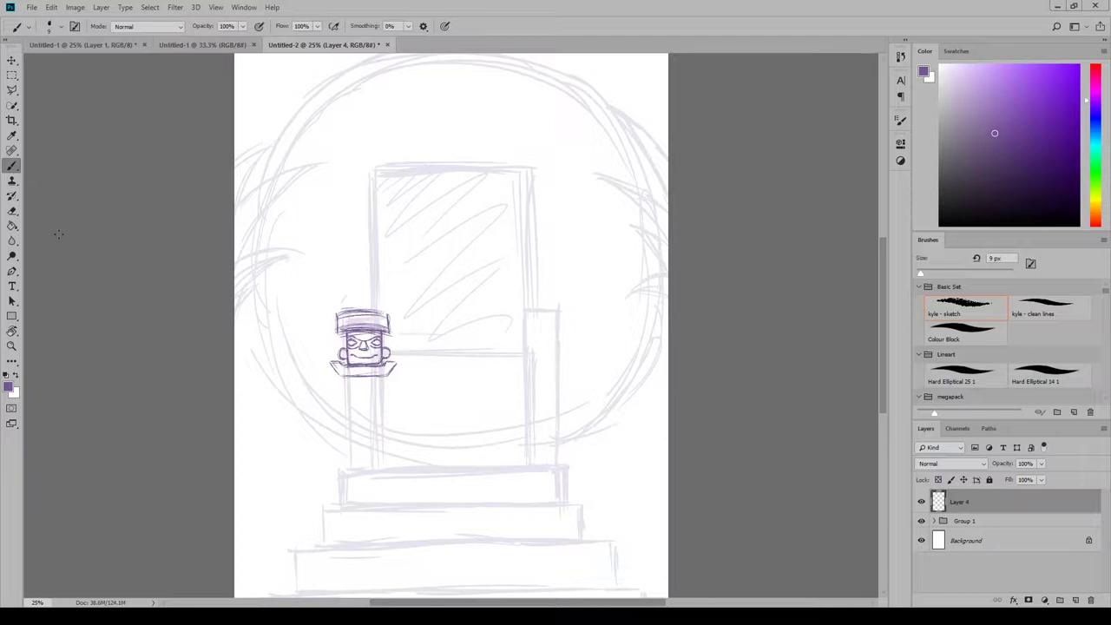
# Clean up the headdress lines and move the carved head slightly up on the armrest.
pyautogui.click(12, 211)
pyautogui.moveTo(341, 320)
pyautogui.mouseDown()
pyautogui.moveTo(384, 325)
pyautogui.moveTo(342, 335)
pyautogui.moveTo(368, 334)
pyautogui.moveTo(388, 318)
pyautogui.mouseUp()
pyautogui.click(13, 165)
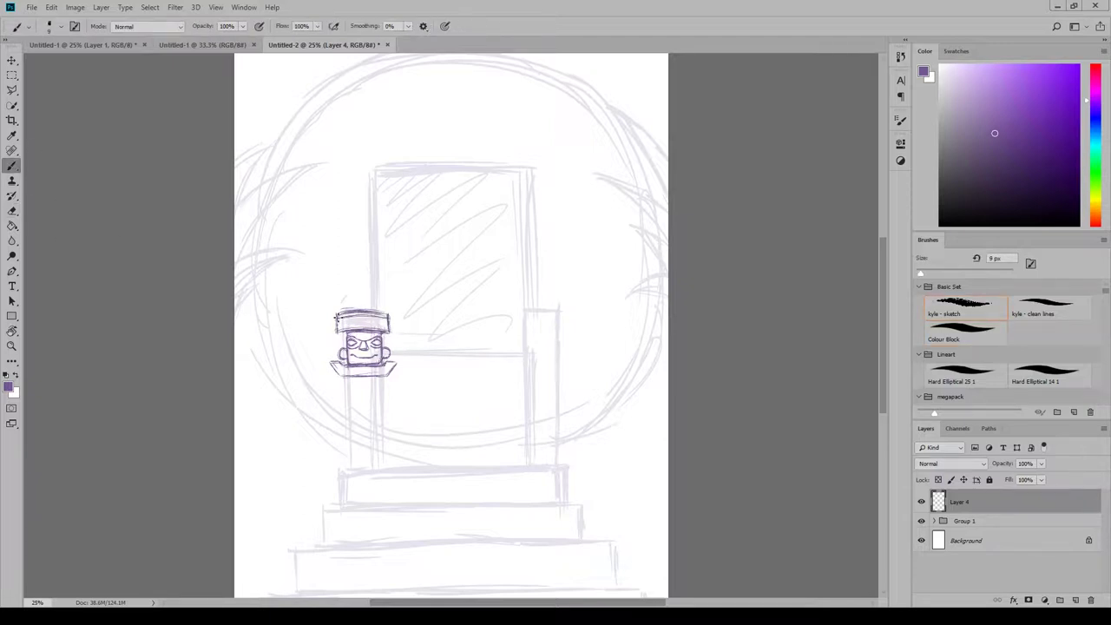
pyautogui.click(12, 60)
pyautogui.moveTo(488, 372)
pyautogui.mouseDown()
pyautogui.moveTo(486, 356)
pyautogui.moveTo(489, 367)
pyautogui.mouseUp()
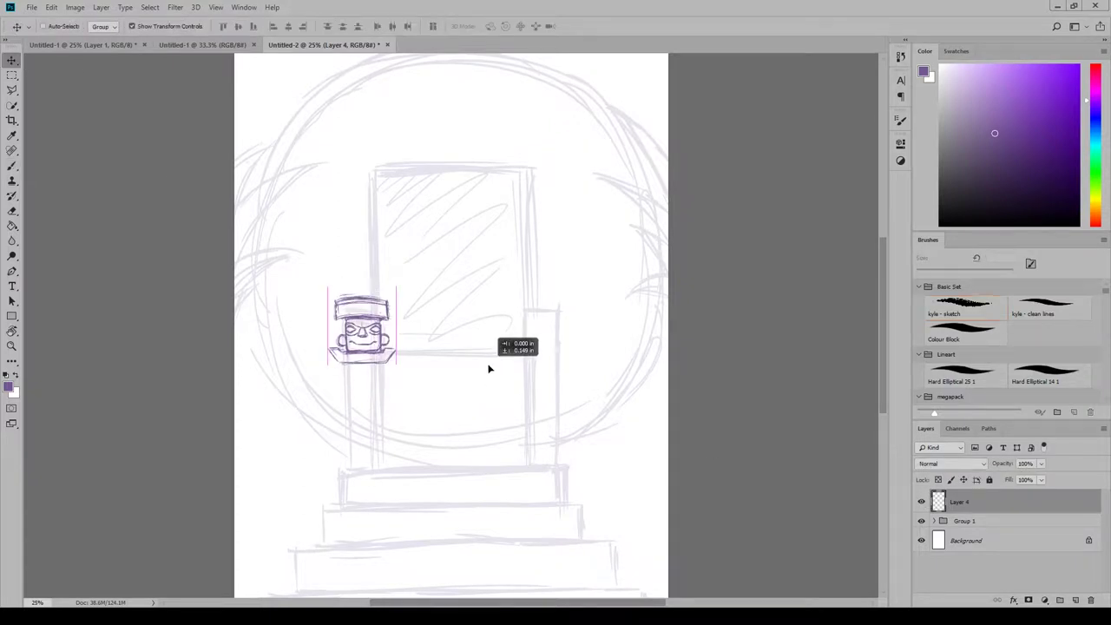
# Duplicate the carved head layer, flip the copy horizontally and place it on the right armrest.
pyautogui.rightClick(959, 502)
pyautogui.click(998, 138)
pyautogui.click(761, 339)
pyautogui.click(51, 7)
pyautogui.moveTo(82, 264)
pyautogui.click(218, 390)
pyautogui.moveTo(372, 349); pyautogui.dragTo(560, 338)
pyautogui.hotkey('ctrl', 'alt', 'a')
pyautogui.hotkey('ctrl', 'alt', 'z')
pyautogui.click(997, 525)
pyautogui.hotkey('alt', ']')
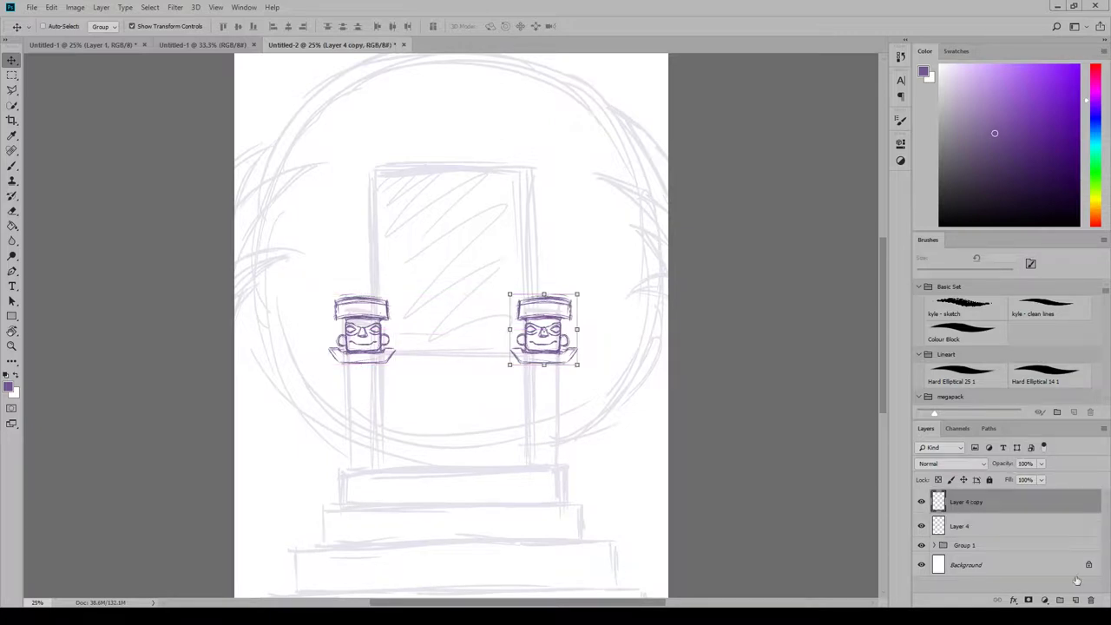
# Erase the stray lines at the sides of the headdresses on both carved heads.
pyautogui.hotkey('ctrl', 'shift', 'alt', 'n')
pyautogui.click(12, 166)
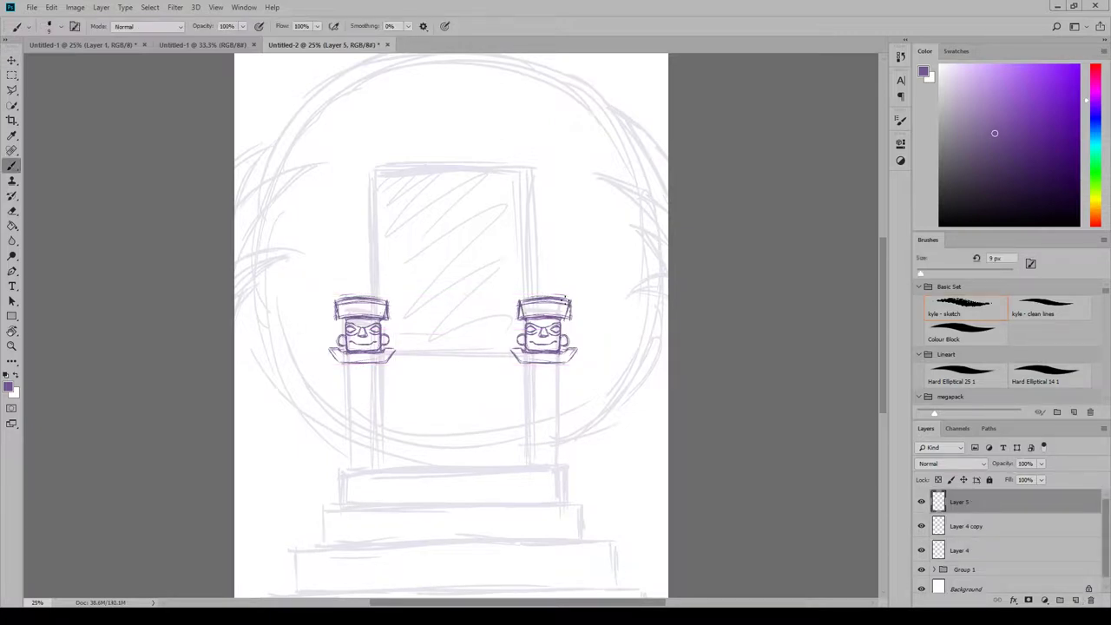
pyautogui.press('e')
pyautogui.click(990, 527)
pyautogui.moveTo(515, 297); pyautogui.dragTo(518, 321)
pyautogui.moveTo(572, 299); pyautogui.dragTo(569, 326)
pyautogui.click(992, 550)
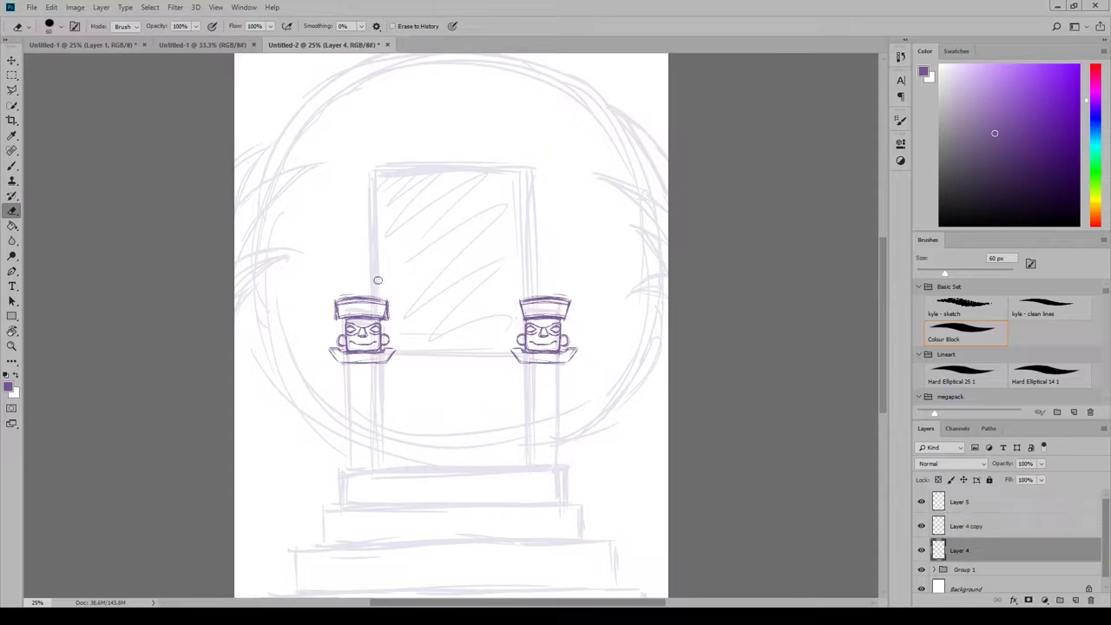
pyautogui.moveTo(391, 299); pyautogui.dragTo(390, 322)
pyautogui.moveTo(328, 316); pyautogui.dragTo(332, 295)
# On a new layer, outline the left armrest pillar from below the carved head down to the top step.
pyautogui.click(990, 503)
pyautogui.hotkey('ctrl', 'shift', 'alt', 'n')
pyautogui.press('b')
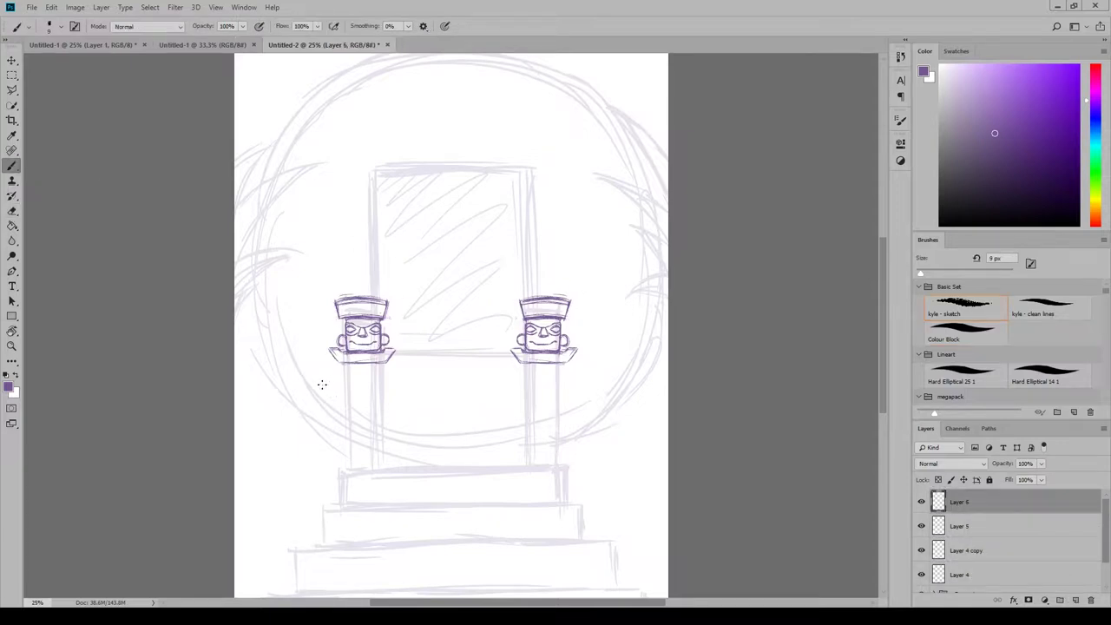
pyautogui.moveTo(347, 363); pyautogui.dragTo(347, 468)
pyautogui.moveTo(378, 363)
pyautogui.mouseDown()
pyautogui.moveTo(377, 472)
pyautogui.moveTo(381, 464)
pyautogui.mouseUp()
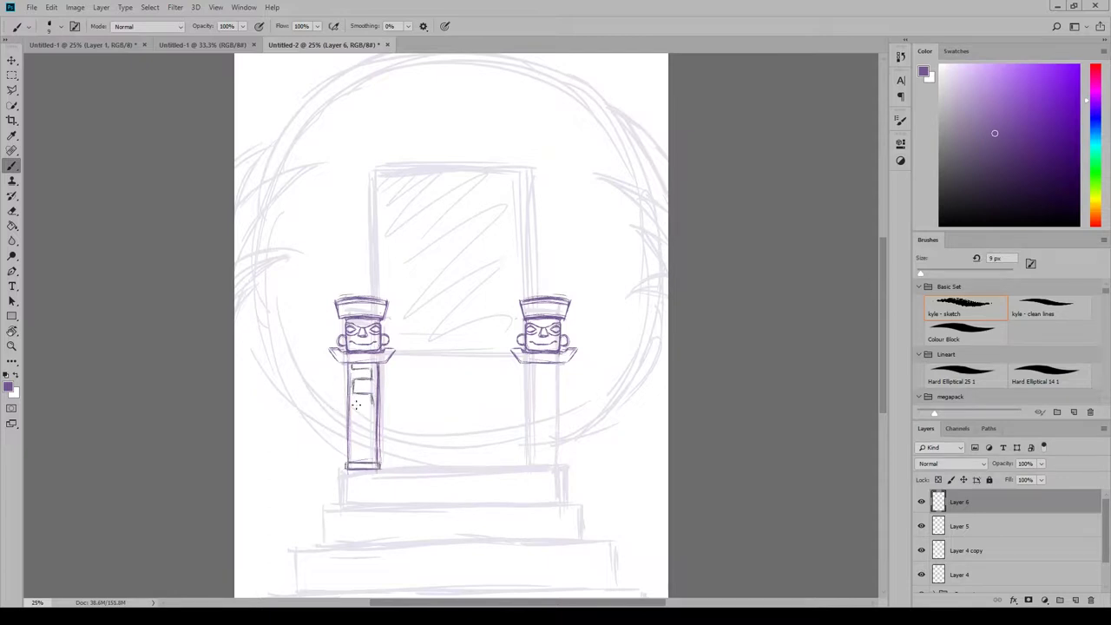
# Fill the left pillar with an angular maze-like carved pattern along its full height.
pyautogui.moveTo(353, 415)
pyautogui.mouseDown()
pyautogui.moveTo(368, 430)
pyautogui.moveTo(362, 455)
pyautogui.mouseUp()
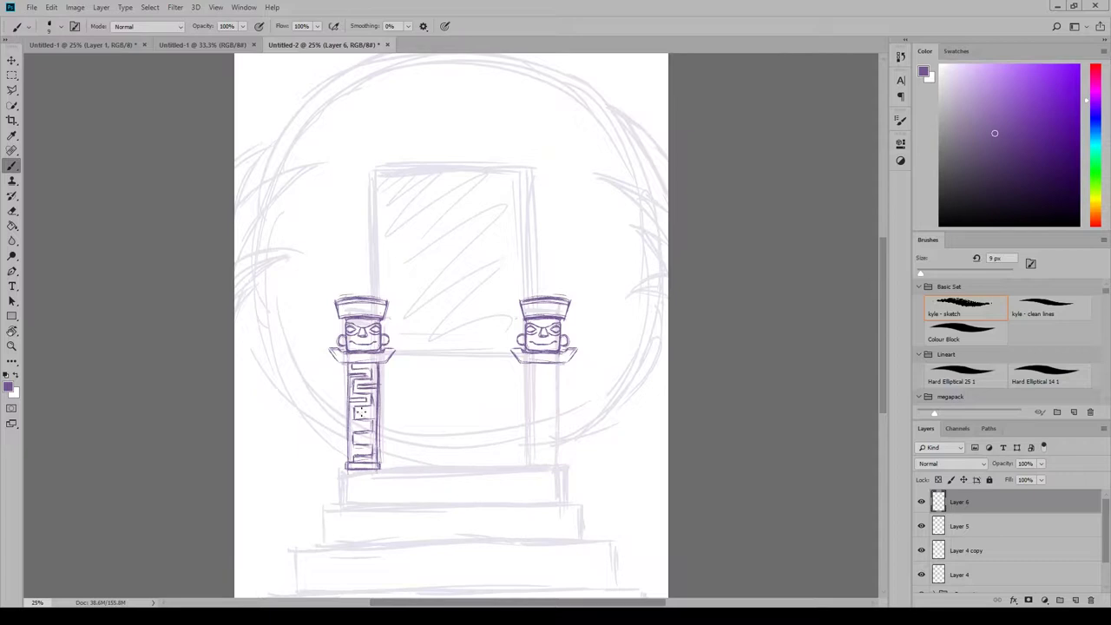
pyautogui.moveTo(357, 413)
pyautogui.mouseDown()
pyautogui.moveTo(368, 419)
pyautogui.moveTo(362, 450)
pyautogui.mouseUp()
pyautogui.moveTo(349, 401); pyautogui.dragTo(349, 376)
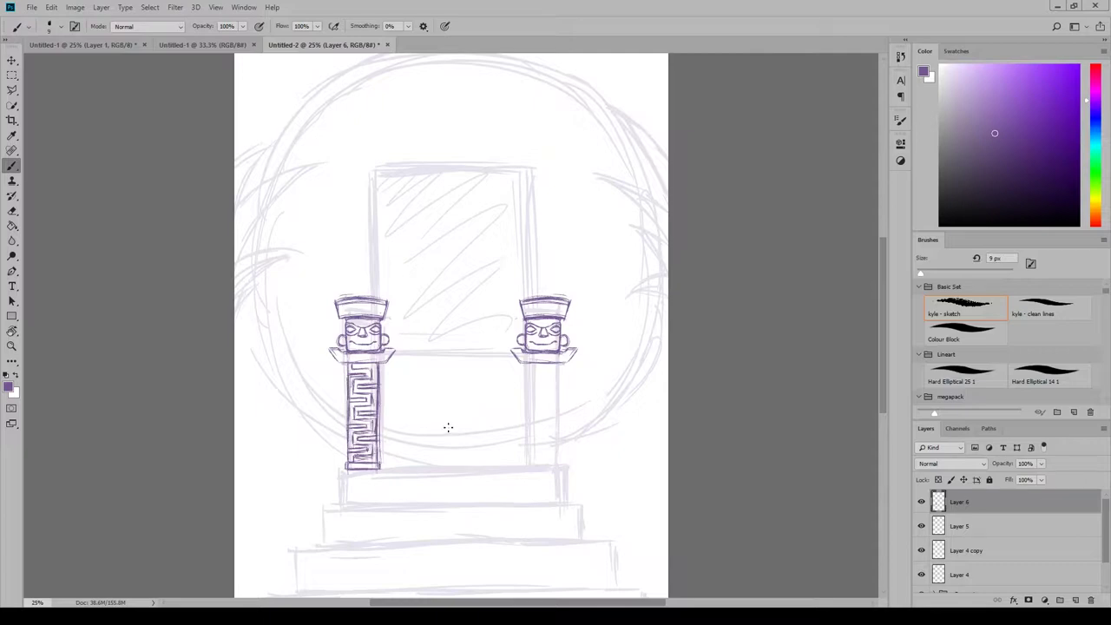
# Duplicate the patterned pillar, place the copy under the right carved head and flip it horizontally.
pyautogui.rightClick(939, 506)
pyautogui.press('Return')
pyautogui.click(12, 61)
pyautogui.moveTo(364, 456); pyautogui.dragTo(550, 454)
pyautogui.click(51, 7)
pyautogui.moveTo(104, 262)
pyautogui.click(252, 390)
# On a new layer, draw the clean outline of the top step beneath the two pillars.
pyautogui.hotkey('ctrl', 'shift', 'alt', 'n')
pyautogui.press('b')
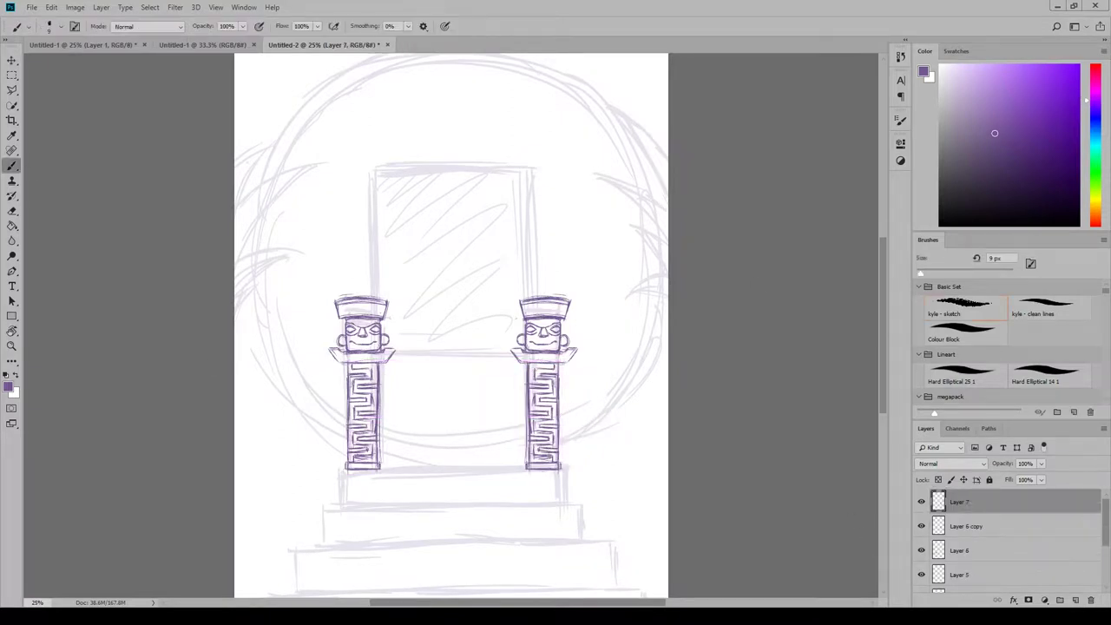
pyautogui.moveTo(345, 468); pyautogui.dragTo(560, 468)
pyautogui.moveTo(337, 470); pyautogui.dragTo(337, 507)
pyautogui.moveTo(568, 471); pyautogui.dragTo(570, 504)
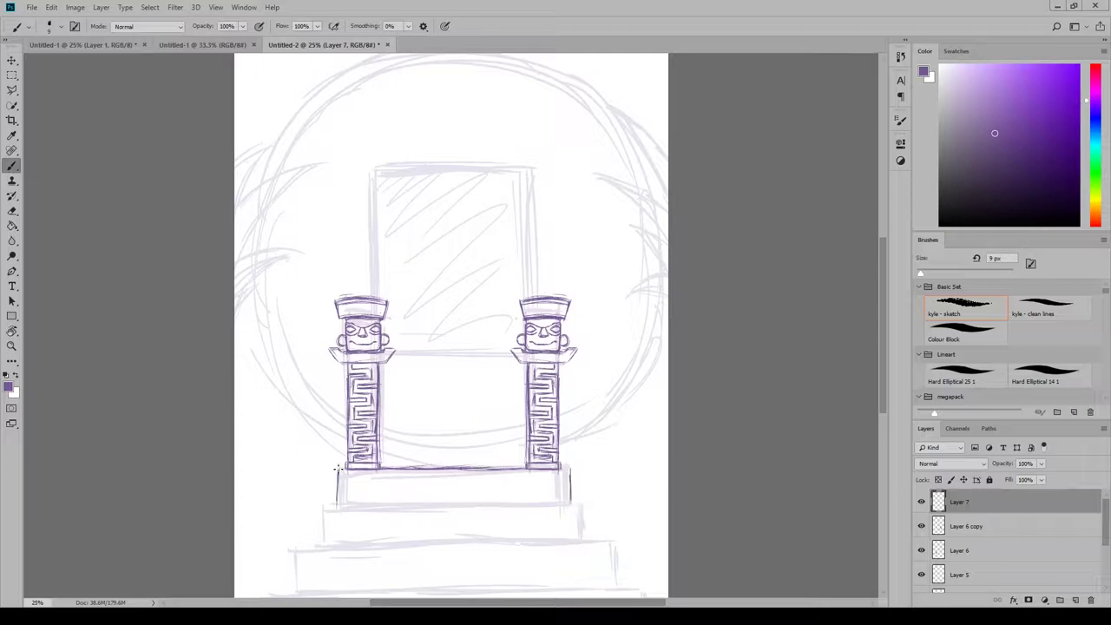
# Draw the outlines of the second and third steps over the faint guide.
pyautogui.moveTo(339, 503)
pyautogui.mouseDown()
pyautogui.moveTo(571, 502)
pyautogui.moveTo(322, 538)
pyautogui.mouseUp()
pyautogui.moveTo(586, 505)
pyautogui.mouseDown()
pyautogui.moveTo(587, 540)
pyautogui.moveTo(589, 503)
pyautogui.mouseUp()
pyautogui.moveTo(587, 504); pyautogui.dragTo(588, 529)
pyautogui.moveTo(310, 545)
pyautogui.mouseDown()
pyautogui.moveTo(611, 542)
pyautogui.moveTo(615, 587)
pyautogui.moveTo(296, 592)
pyautogui.mouseUp()
pyautogui.moveTo(294, 546); pyautogui.dragTo(335, 545)
pyautogui.moveTo(296, 552); pyautogui.dragTo(295, 576)
# Draw the upper edge and both side edges of the widest bottom step.
pyautogui.moveTo(884, 359); pyautogui.dragTo(890, 395)
pyautogui.moveTo(283, 482); pyautogui.dragTo(354, 482)
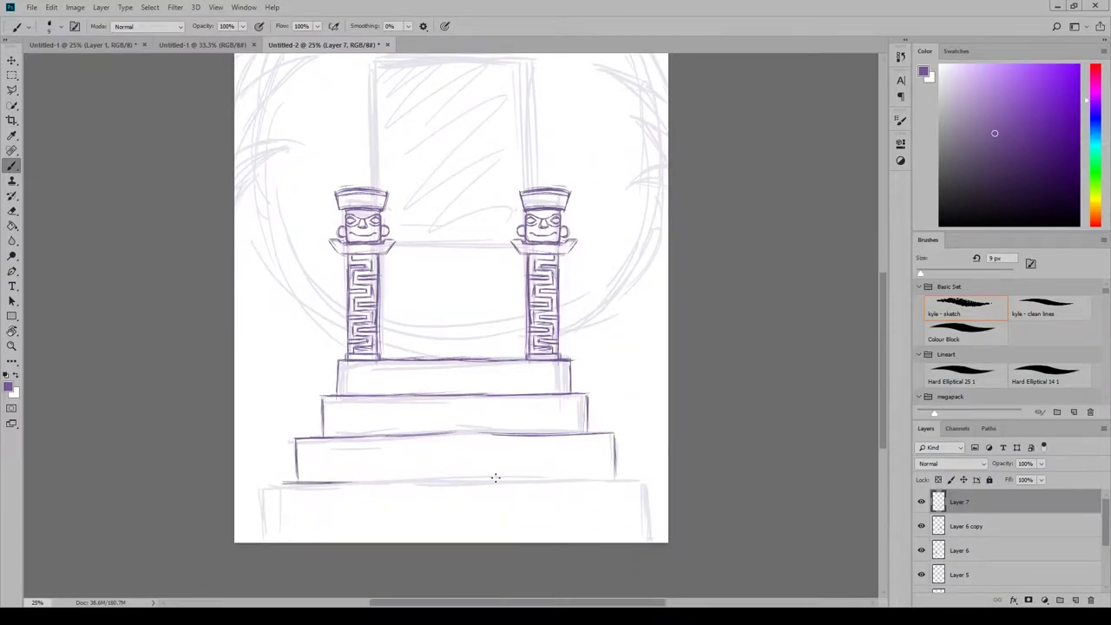
pyautogui.moveTo(557, 480)
pyautogui.mouseDown()
pyautogui.moveTo(643, 480)
pyautogui.moveTo(648, 526)
pyautogui.mouseUp()
pyautogui.moveTo(271, 485); pyautogui.dragTo(267, 537)
pyautogui.moveTo(271, 483); pyautogui.dragTo(293, 483)
pyautogui.moveTo(270, 487); pyautogui.dragTo(266, 540)
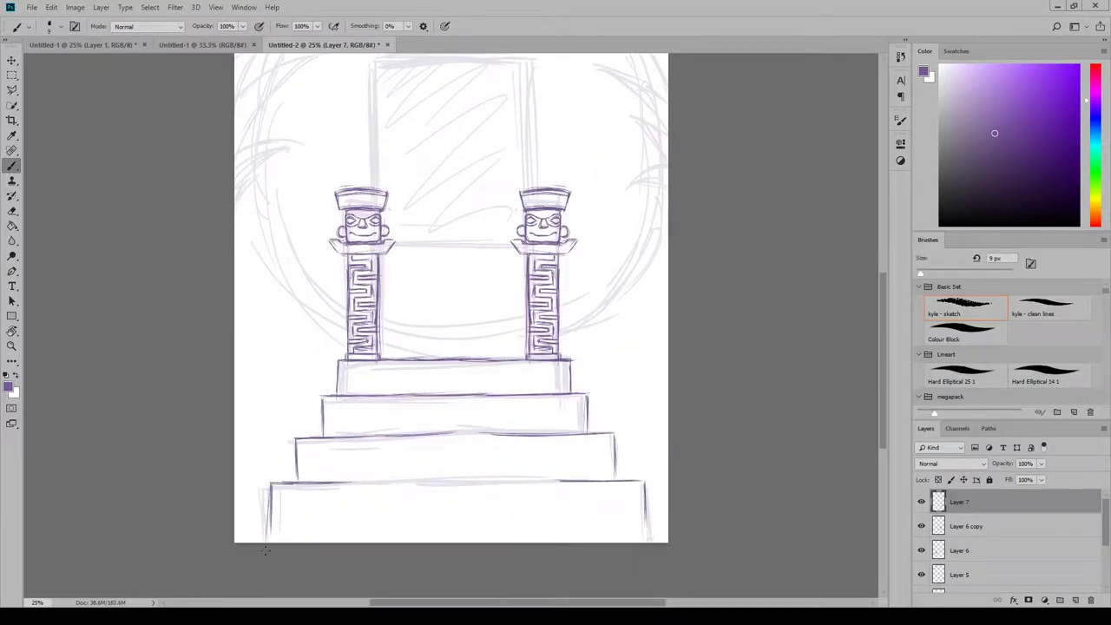
pyautogui.moveTo(645, 484); pyautogui.dragTo(648, 538)
pyautogui.moveTo(272, 484); pyautogui.dragTo(270, 520)
pyautogui.moveTo(268, 486); pyautogui.dragTo(265, 541)
pyautogui.moveTo(402, 482); pyautogui.dragTo(511, 480)
pyautogui.moveTo(437, 481); pyautogui.dragTo(387, 482)
# On a new layer, draw the seat's front edge between the two carved heads.
pyautogui.moveTo(883, 383); pyautogui.dragTo(889, 333)
pyautogui.click(1076, 600)
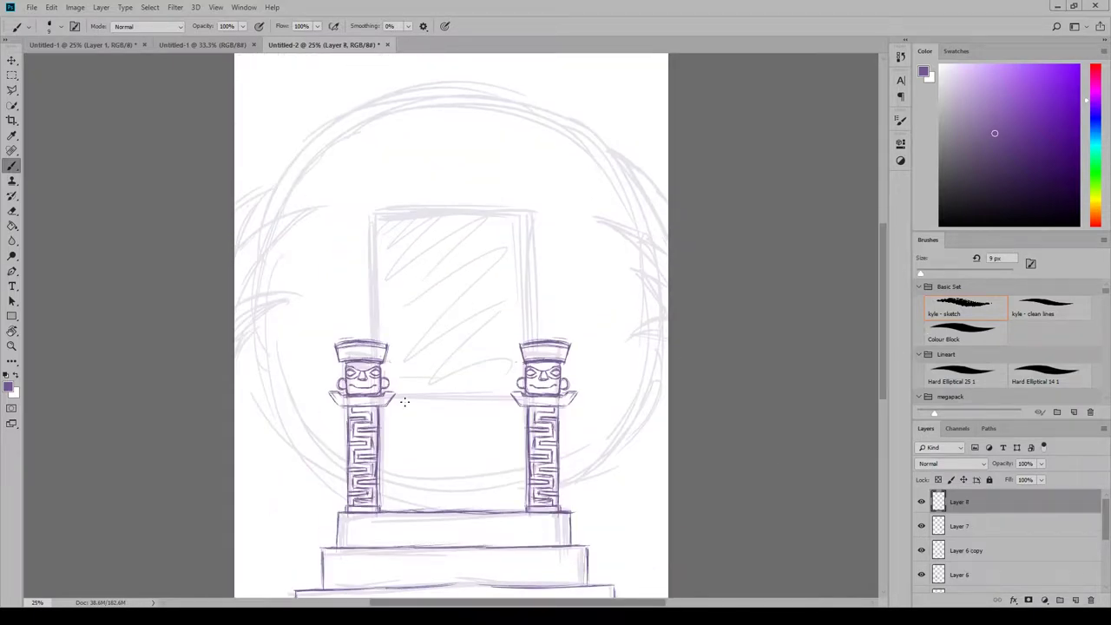
pyautogui.moveTo(405, 402); pyautogui.dragTo(438, 400)
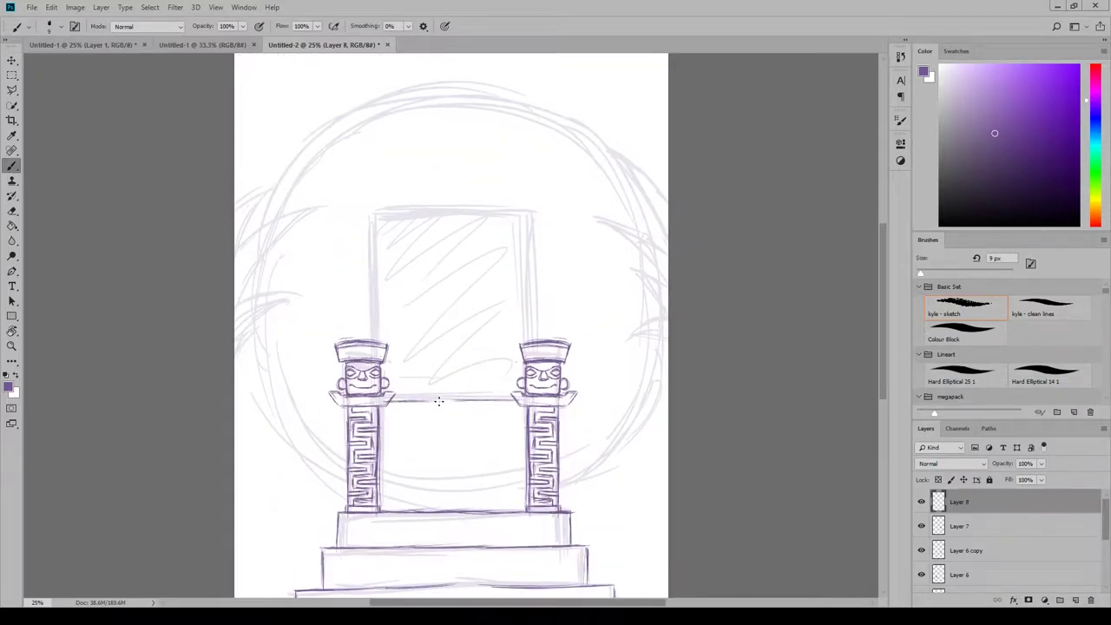
# On a new layer, outline the backrest with straight sides and a gently arched top.
pyautogui.click(1075, 600)
pyautogui.moveTo(376, 212)
pyautogui.mouseDown()
pyautogui.moveTo(525, 206)
pyautogui.moveTo(371, 323)
pyautogui.mouseUp()
pyautogui.moveTo(533, 220); pyautogui.dragTo(536, 339)
pyautogui.press('v')
pyautogui.moveTo(596, 289); pyautogui.dragTo(592, 290)
pyautogui.press('b')
pyautogui.moveTo(371, 217); pyautogui.dragTo(371, 338)
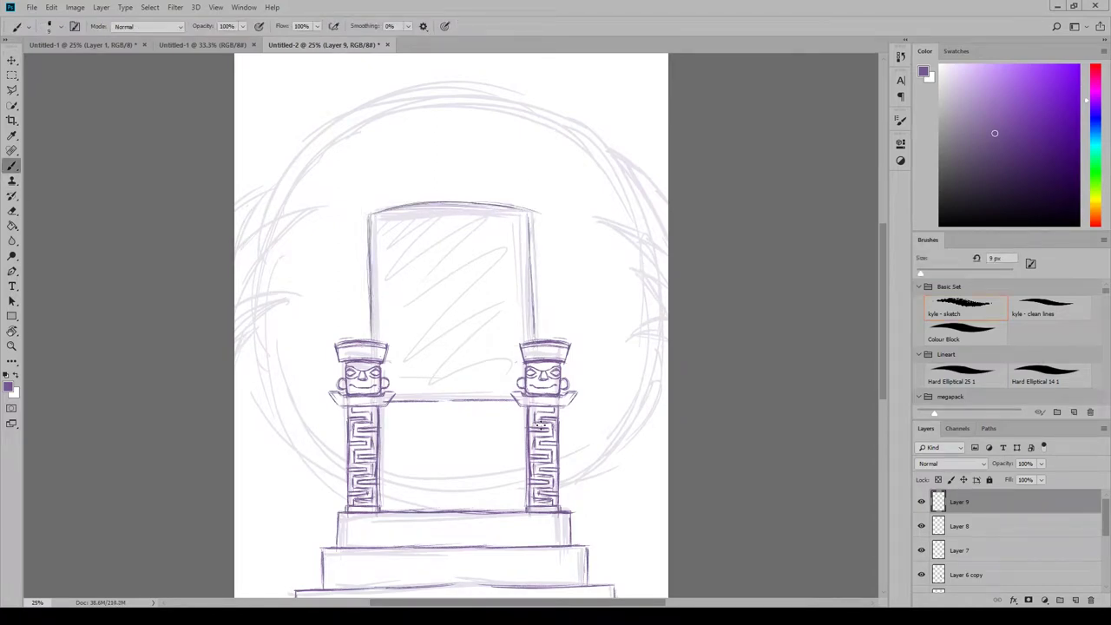
# On another new layer, draw the curved inner frame lines down the left side of the backrest.
pyautogui.click(1075, 600)
pyautogui.moveTo(373, 223)
pyautogui.mouseDown()
pyautogui.moveTo(390, 237)
pyautogui.moveTo(387, 224)
pyautogui.moveTo(375, 243)
pyautogui.moveTo(408, 334)
pyautogui.moveTo(409, 399)
pyautogui.mouseUp()
pyautogui.moveTo(404, 230); pyautogui.dragTo(400, 399)
pyautogui.moveTo(393, 278); pyautogui.dragTo(399, 401)
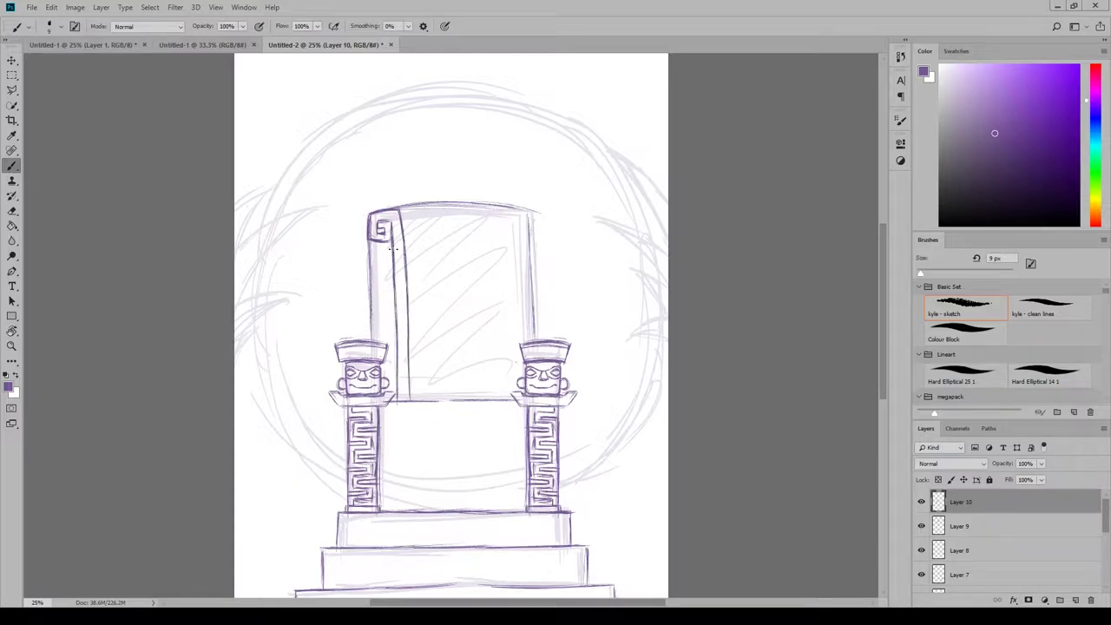
# Carve an angular meander pattern down the left frame and add two ringed circles along the backrest's top edge.
pyautogui.moveTo(384, 243); pyautogui.dragTo(378, 300)
pyautogui.moveTo(379, 242); pyautogui.dragTo(371, 278)
pyautogui.moveTo(371, 335); pyautogui.dragTo(379, 341)
pyautogui.moveTo(394, 222); pyautogui.dragTo(395, 375)
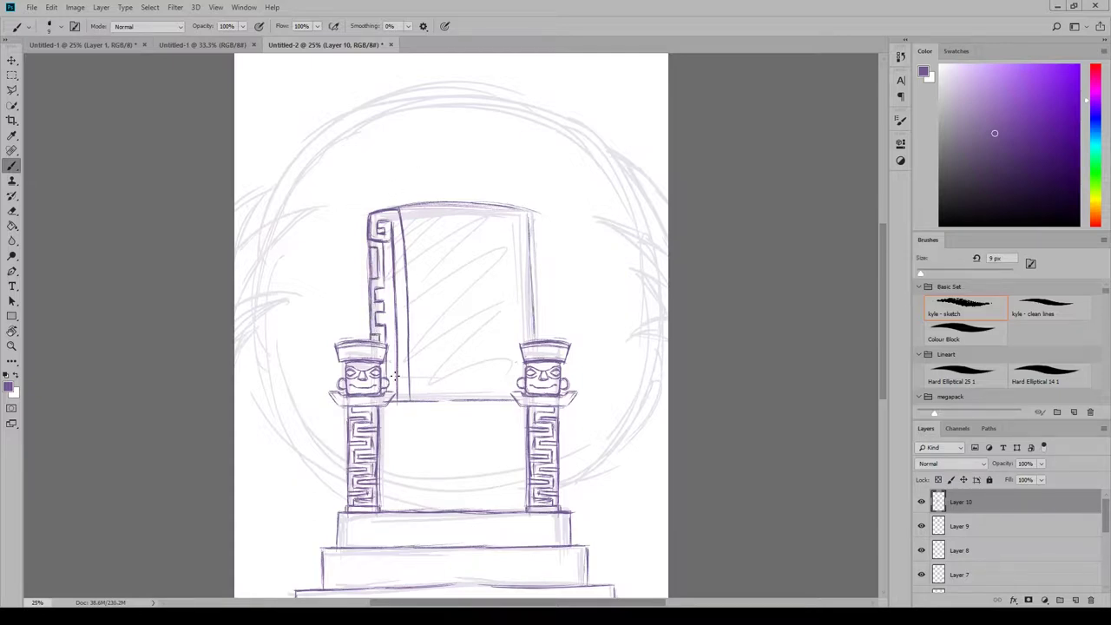
pyautogui.moveTo(405, 224); pyautogui.dragTo(415, 217)
pyautogui.moveTo(439, 202)
pyautogui.mouseDown()
pyautogui.moveTo(428, 219)
pyautogui.moveTo(438, 202)
pyautogui.moveTo(441, 209)
pyautogui.mouseUp()
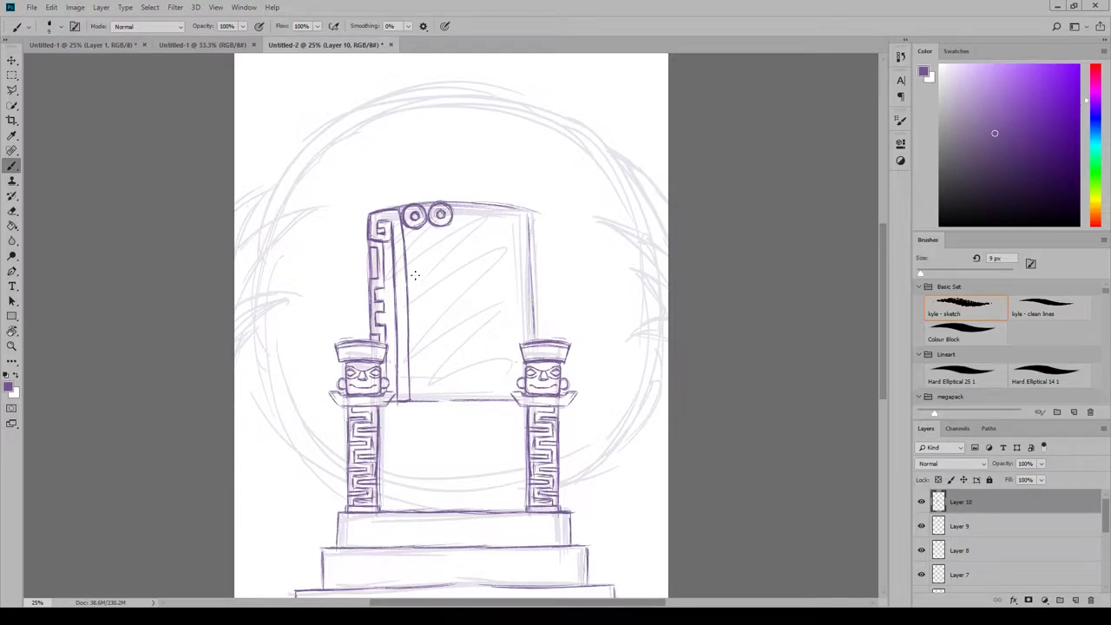
# Duplicate the left frame ornament, mirror it onto the backrest's right side and merge both halves into one layer.
pyautogui.rightClick(955, 500)
pyautogui.click(994, 108)
pyautogui.click(761, 339)
pyautogui.click(51, 7)
pyautogui.moveTo(78, 260)
pyautogui.click(261, 389)
pyautogui.press('v')
pyautogui.moveTo(437, 332); pyautogui.dragTo(521, 331)
pyautogui.rightClick(963, 501)
pyautogui.click(980, 362)
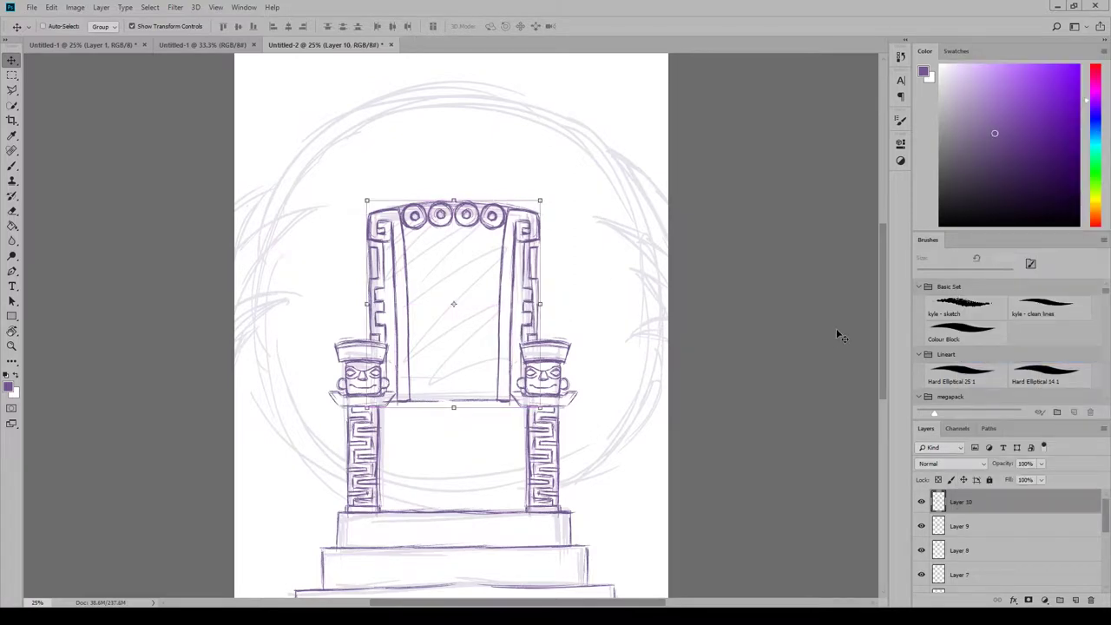
# Add a new empty layer above the merged backrest ornament.
pyautogui.click(1075, 600)
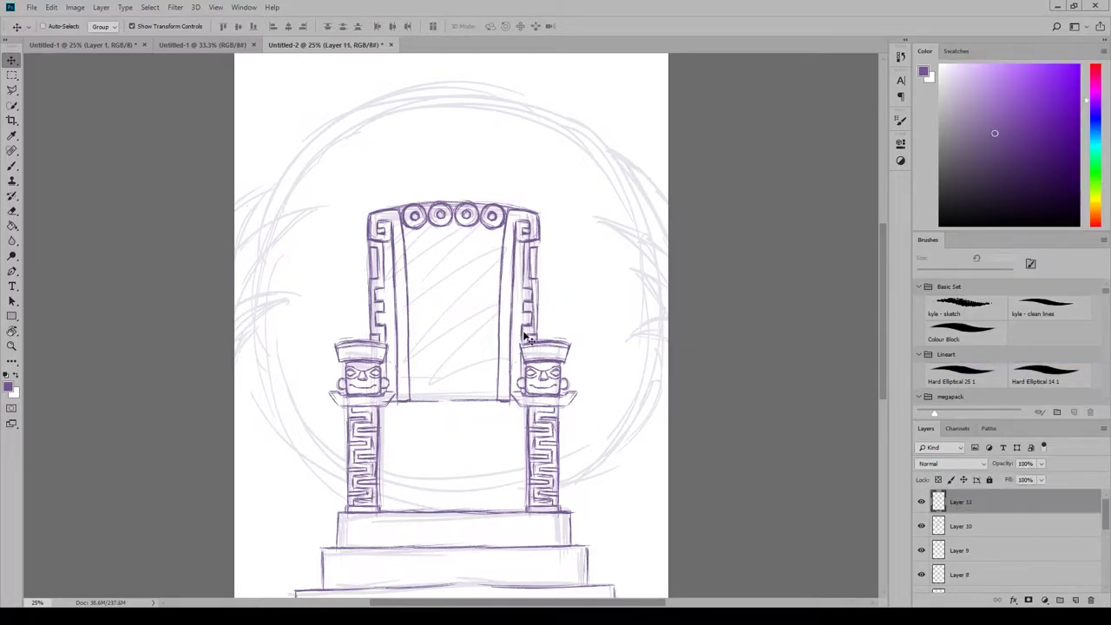
pyautogui.hotkey('ctrl', '-')
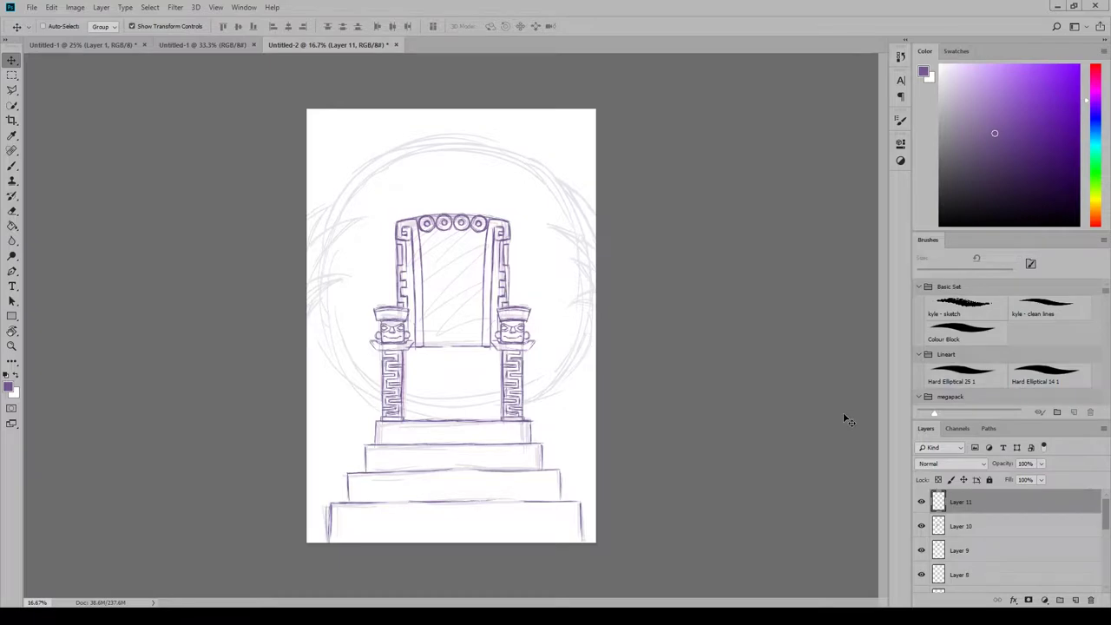
# Add another new empty layer at the top of the stack and switch to the brush for sketching plants beside the throne.
pyautogui.click(215, 7)
pyautogui.click(248, 93)
pyautogui.click(215, 6)
pyautogui.click(248, 93)
pyautogui.moveTo(585, 309); pyautogui.dragTo(625, 406)
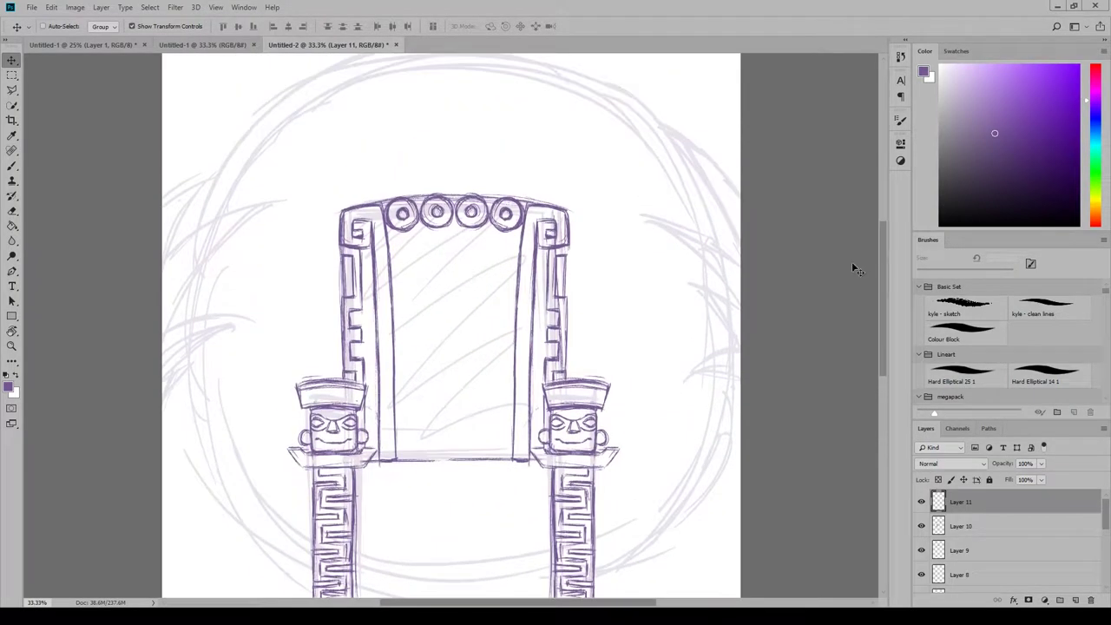
pyautogui.click(11, 166)
pyautogui.click(1074, 600)
pyautogui.moveTo(179, 180)
pyautogui.mouseDown()
pyautogui.moveTo(163, 203)
pyautogui.moveTo(185, 211)
pyautogui.moveTo(218, 161)
pyautogui.moveTo(208, 162)
pyautogui.mouseUp()
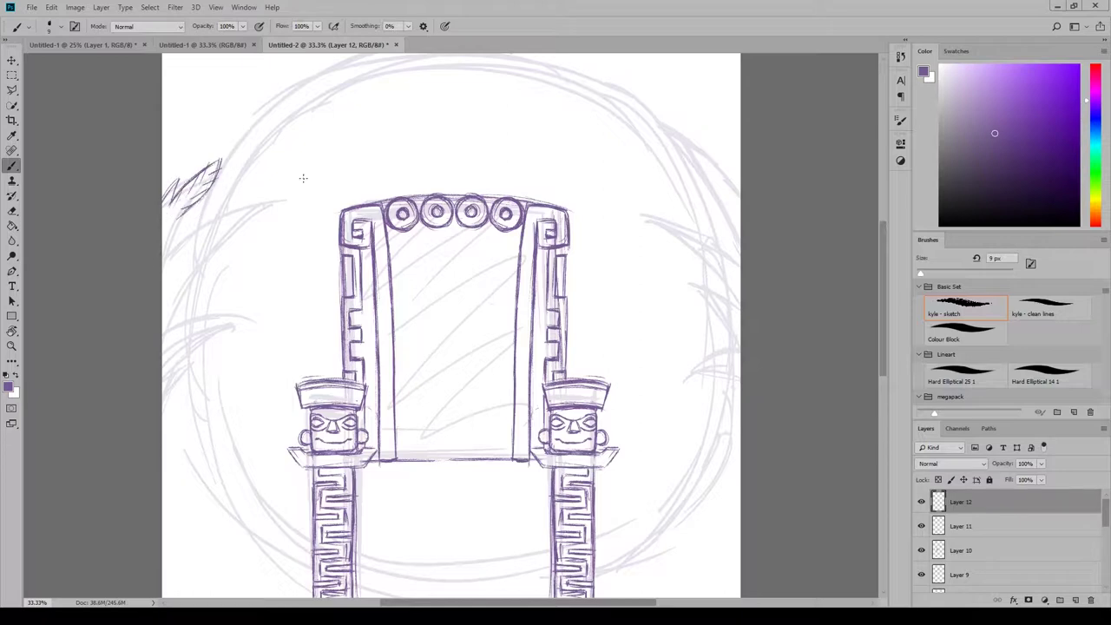
pyautogui.hotkey('ctrl', 'z')
pyautogui.hotkey('ctrl', 'z')
pyautogui.hotkey('ctrl', 'z')
pyautogui.hotkey('ctrl', 'z')
# Sketch a pointed leaf with a midrib and side veins reaching in from the left canvas edge, level with the top of the backrest.
pyautogui.moveTo(165, 261)
pyautogui.mouseDown()
pyautogui.moveTo(265, 215)
pyautogui.moveTo(163, 299)
pyautogui.moveTo(260, 222)
pyautogui.moveTo(215, 248)
pyautogui.moveTo(221, 234)
pyautogui.moveTo(196, 236)
pyautogui.moveTo(232, 263)
pyautogui.moveTo(200, 287)
pyautogui.mouseUp()
pyautogui.moveTo(163, 301)
pyautogui.mouseDown()
pyautogui.moveTo(247, 254)
pyautogui.moveTo(263, 216)
pyautogui.mouseUp()
pyautogui.moveTo(192, 261)
pyautogui.mouseDown()
pyautogui.moveTo(231, 265)
pyautogui.moveTo(229, 247)
pyautogui.moveTo(197, 233)
pyautogui.moveTo(172, 275)
pyautogui.moveTo(204, 283)
pyautogui.mouseUp()
pyautogui.press('e')
pyautogui.press('b')
pyautogui.moveTo(203, 285); pyautogui.dragTo(229, 272)
pyautogui.press('e')
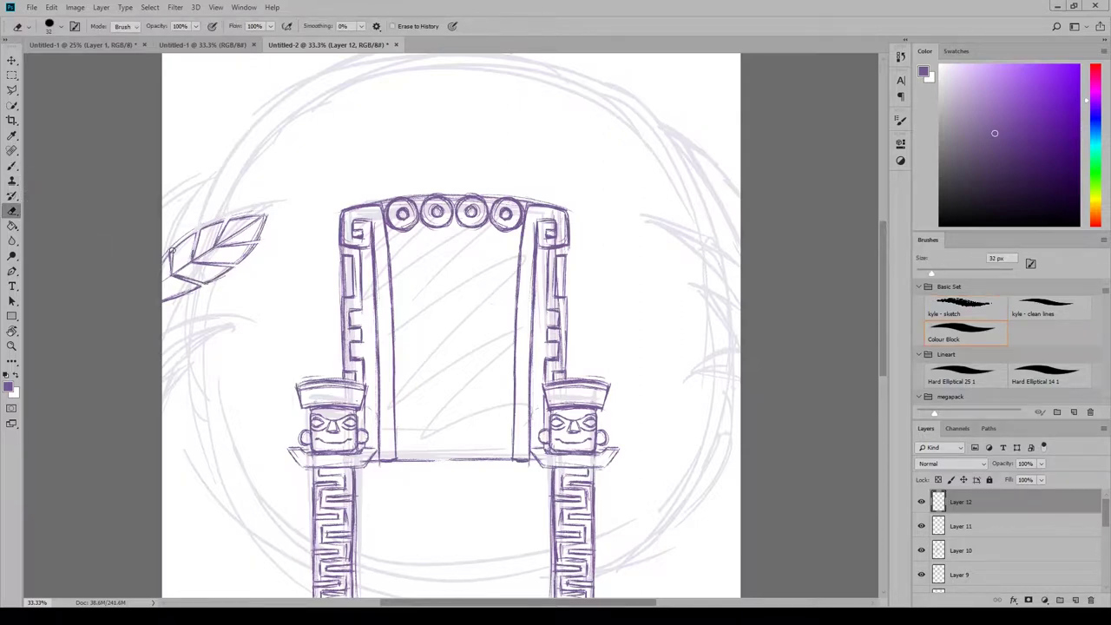
pyautogui.press('b')
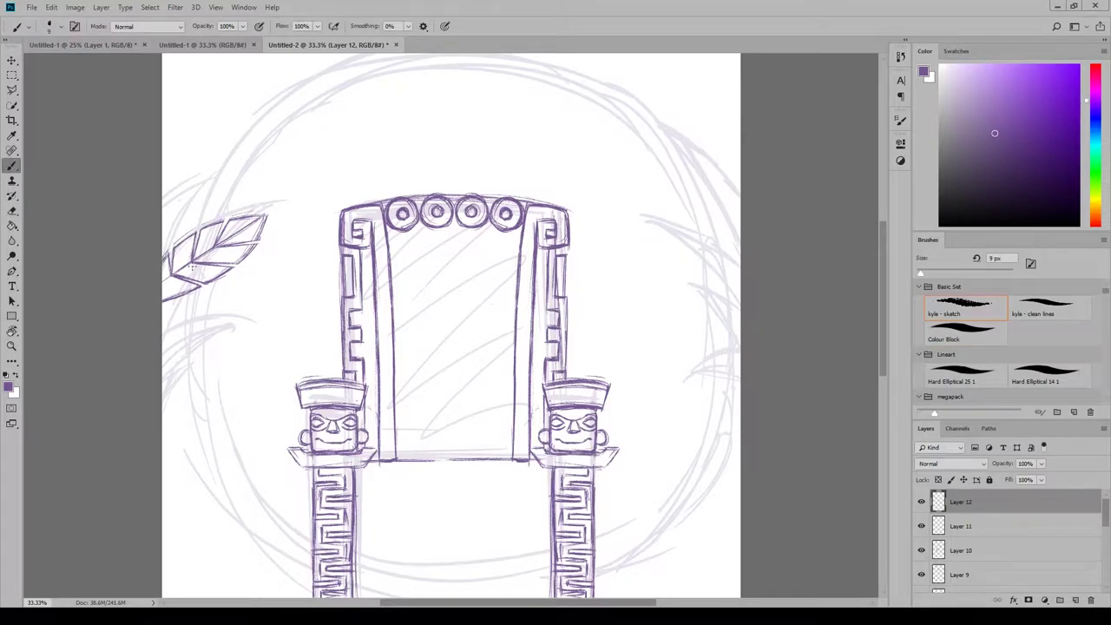
pyautogui.moveTo(264, 217); pyautogui.dragTo(234, 243)
# Sketch a second, drooping leaf with curved veins below the first one at the left canvas edge and tidy its outline.
pyautogui.moveTo(171, 335)
pyautogui.mouseDown()
pyautogui.moveTo(260, 328)
pyautogui.moveTo(274, 349)
pyautogui.moveTo(165, 397)
pyautogui.moveTo(274, 348)
pyautogui.mouseUp()
pyautogui.moveTo(163, 365)
pyautogui.mouseDown()
pyautogui.moveTo(203, 340)
pyautogui.moveTo(276, 349)
pyautogui.mouseUp()
pyautogui.moveTo(163, 366)
pyautogui.mouseDown()
pyautogui.moveTo(263, 340)
pyautogui.moveTo(277, 350)
pyautogui.mouseUp()
pyautogui.moveTo(277, 349)
pyautogui.mouseDown()
pyautogui.moveTo(244, 349)
pyautogui.moveTo(275, 348)
pyautogui.mouseUp()
pyautogui.moveTo(207, 359)
pyautogui.mouseDown()
pyautogui.moveTo(165, 398)
pyautogui.moveTo(202, 370)
pyautogui.mouseUp()
pyautogui.moveTo(178, 330); pyautogui.dragTo(163, 363)
pyautogui.moveTo(218, 325)
pyautogui.mouseDown()
pyautogui.moveTo(191, 343)
pyautogui.moveTo(223, 349)
pyautogui.moveTo(196, 339)
pyautogui.moveTo(164, 360)
pyautogui.moveTo(201, 367)
pyautogui.moveTo(233, 351)
pyautogui.mouseUp()
pyautogui.moveTo(248, 338)
pyautogui.mouseDown()
pyautogui.moveTo(264, 351)
pyautogui.moveTo(276, 339)
pyautogui.mouseUp()
pyautogui.press('e')
pyautogui.moveTo(211, 325)
pyautogui.mouseDown()
pyautogui.moveTo(229, 321)
pyautogui.moveTo(164, 355)
pyautogui.moveTo(206, 365)
pyautogui.moveTo(275, 345)
pyautogui.mouseUp()
pyautogui.press('b')
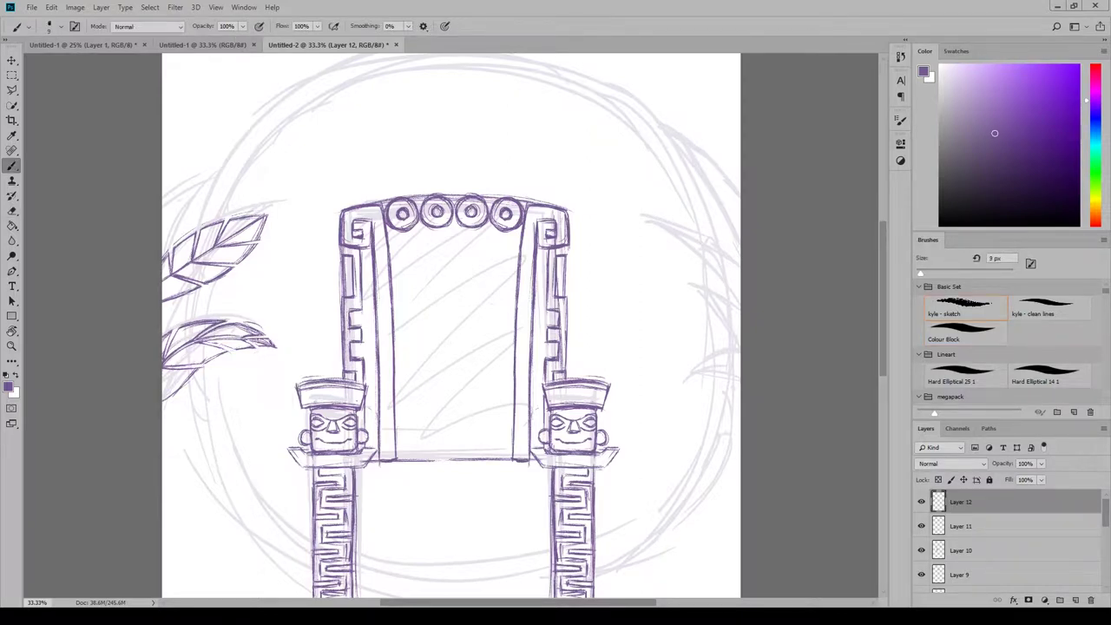
pyautogui.moveTo(203, 343)
pyautogui.mouseDown()
pyautogui.moveTo(246, 338)
pyautogui.moveTo(164, 371)
pyautogui.moveTo(181, 326)
pyautogui.mouseUp()
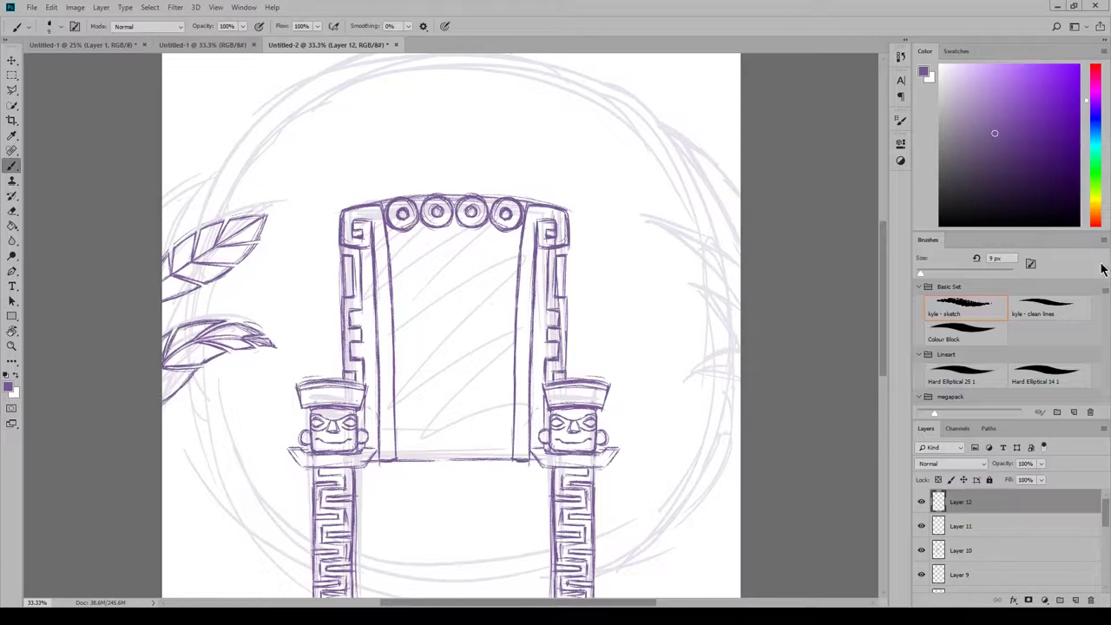
# Duplicate the layer holding the two left leaves, keeping the copy in its original position.
pyautogui.rightClick(1000, 501)
pyautogui.click(998, 89)
pyautogui.click(751, 334)
pyautogui.click(12, 60)
pyautogui.moveTo(306, 491); pyautogui.dragTo(431, 387)
pyautogui.hotkey('ctrl', 'z')
# Cut the lower leaf of the copy onto its own layer, move it to the canvas's upper right edge and flip it horizontally.
pyautogui.click(11, 76)
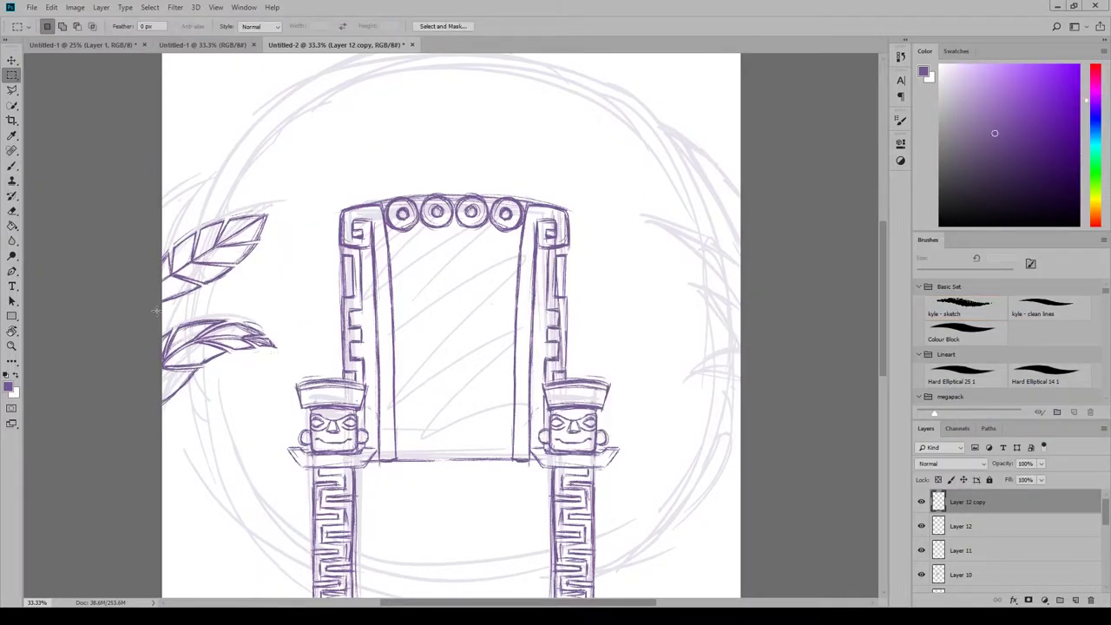
pyautogui.moveTo(156, 310); pyautogui.dragTo(287, 412)
pyautogui.rightClick(253, 361)
pyautogui.click(278, 447)
pyautogui.click(11, 60)
pyautogui.moveTo(228, 356); pyautogui.dragTo(713, 230)
pyautogui.click(51, 7)
pyautogui.click(234, 388)
# Add an empty layer, then cut the copy's remaining leaf onto its own layer and place it, flipped horizontally, below the right leaf.
pyautogui.click(1074, 600)
pyautogui.click(975, 526)
pyautogui.click(977, 550)
pyautogui.click(12, 76)
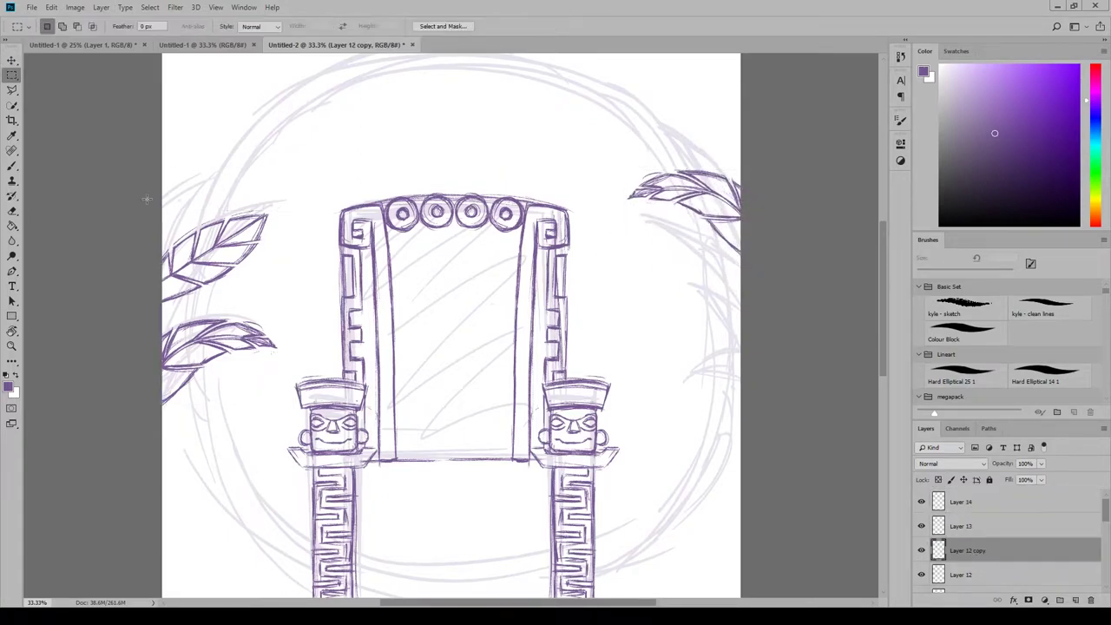
pyautogui.moveTo(147, 199); pyautogui.dragTo(289, 309)
pyautogui.rightClick(238, 279)
pyautogui.click(298, 360)
pyautogui.click(12, 60)
pyautogui.moveTo(217, 251); pyautogui.dragTo(717, 284)
pyautogui.click(51, 7)
pyautogui.click(234, 389)
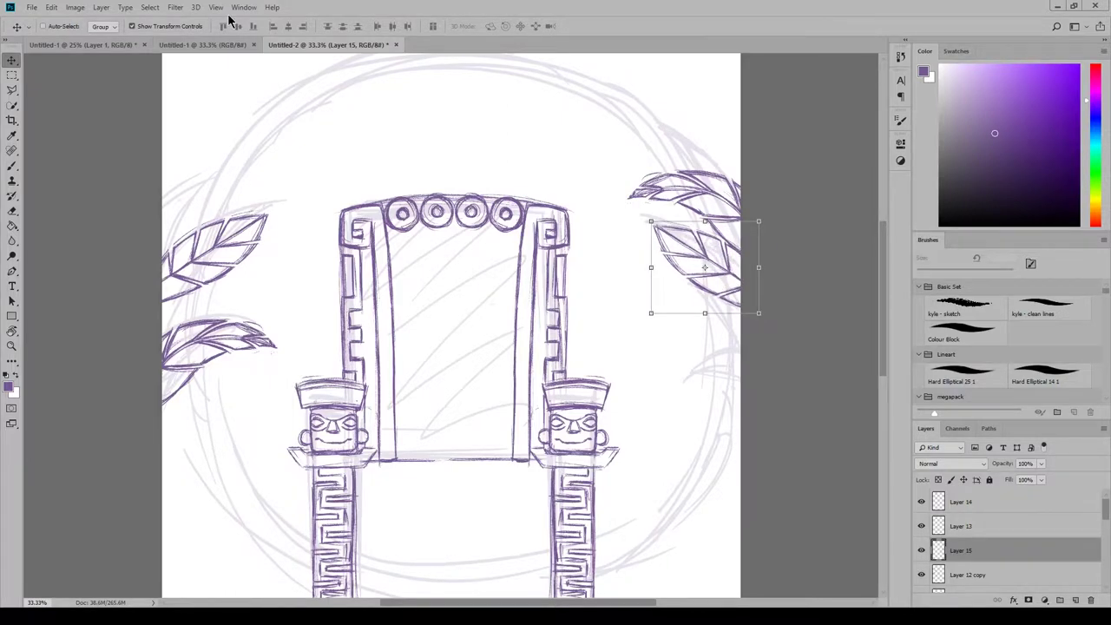
pyautogui.hotkey('ctrl', '-')
pyautogui.click(216, 7)
pyautogui.click(278, 114)
pyautogui.click(983, 530)
pyautogui.click(985, 506)
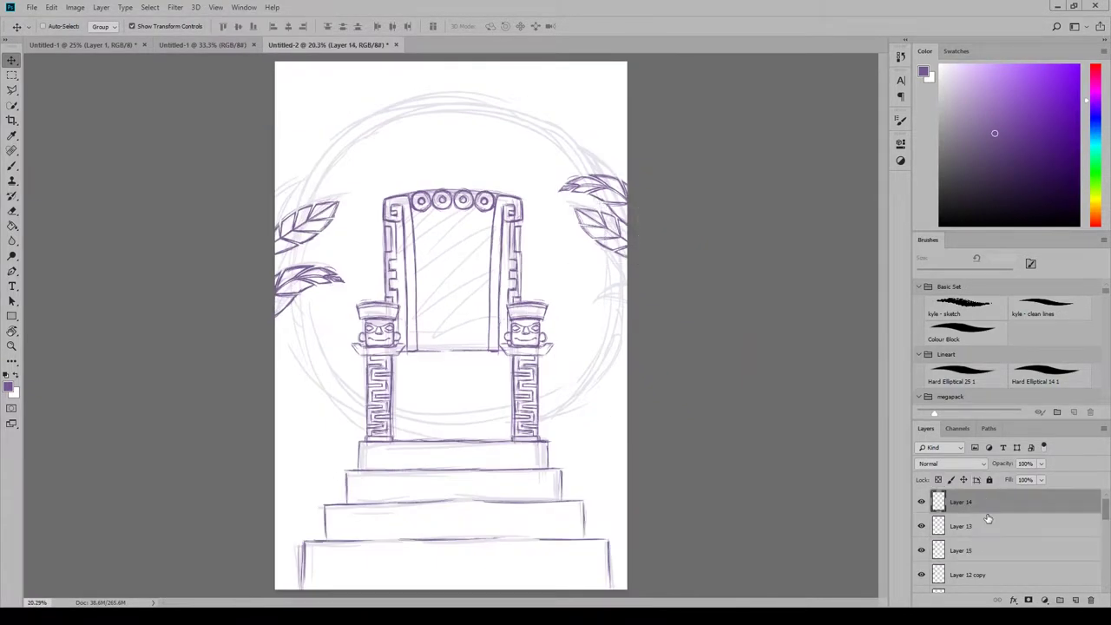
pyautogui.click(965, 574)
pyautogui.click(12, 75)
pyautogui.click(987, 505)
# Try a duplicate of the upper right leaf lower on the right edge, rotated 18.63°, and delete the copy.
pyautogui.rightClick(991, 529)
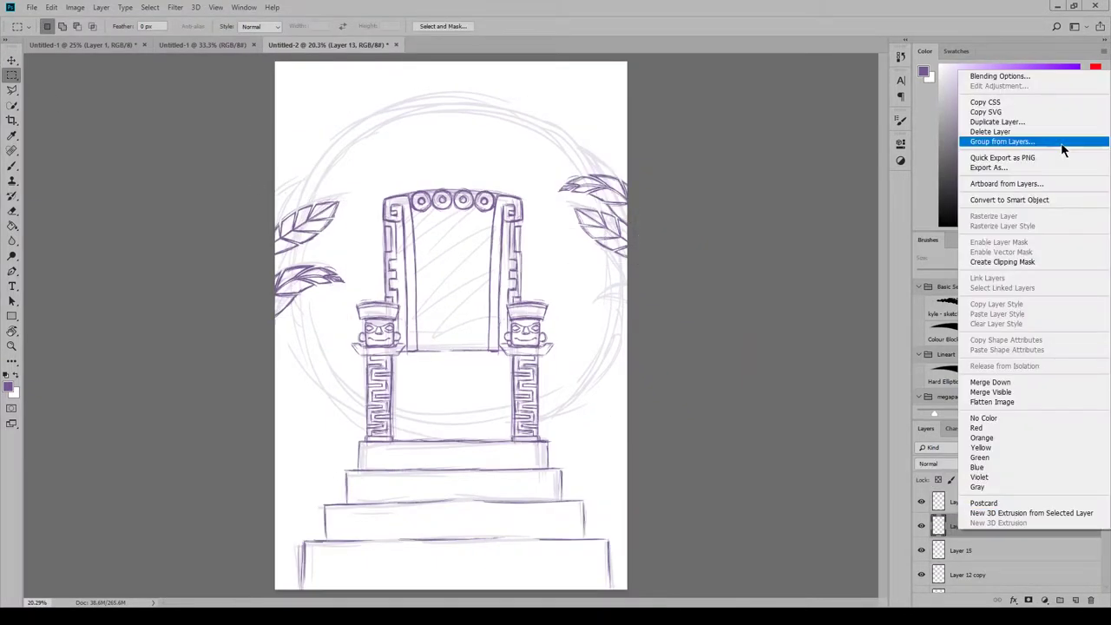
pyautogui.click(997, 121)
pyautogui.click(755, 333)
pyautogui.click(11, 60)
pyautogui.moveTo(643, 307); pyautogui.dragTo(620, 577)
pyautogui.moveTo(593, 366); pyautogui.dragTo(615, 191)
pyautogui.moveTo(635, 271); pyautogui.dragTo(644, 286)
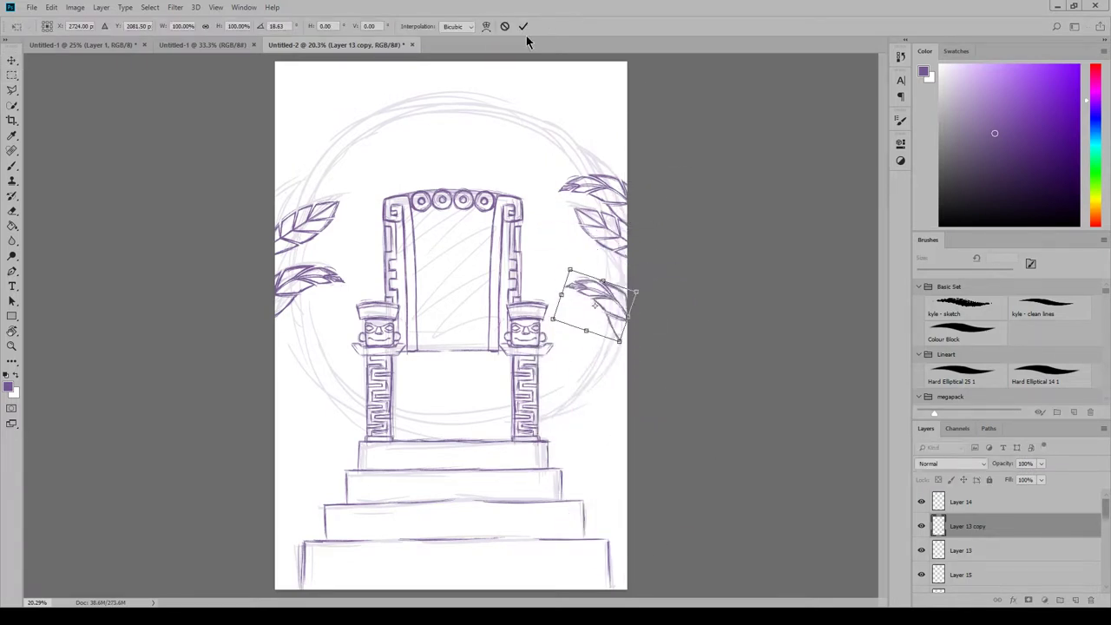
pyautogui.click(523, 26)
pyautogui.moveTo(753, 313); pyautogui.dragTo(715, 310)
pyautogui.click(921, 525)
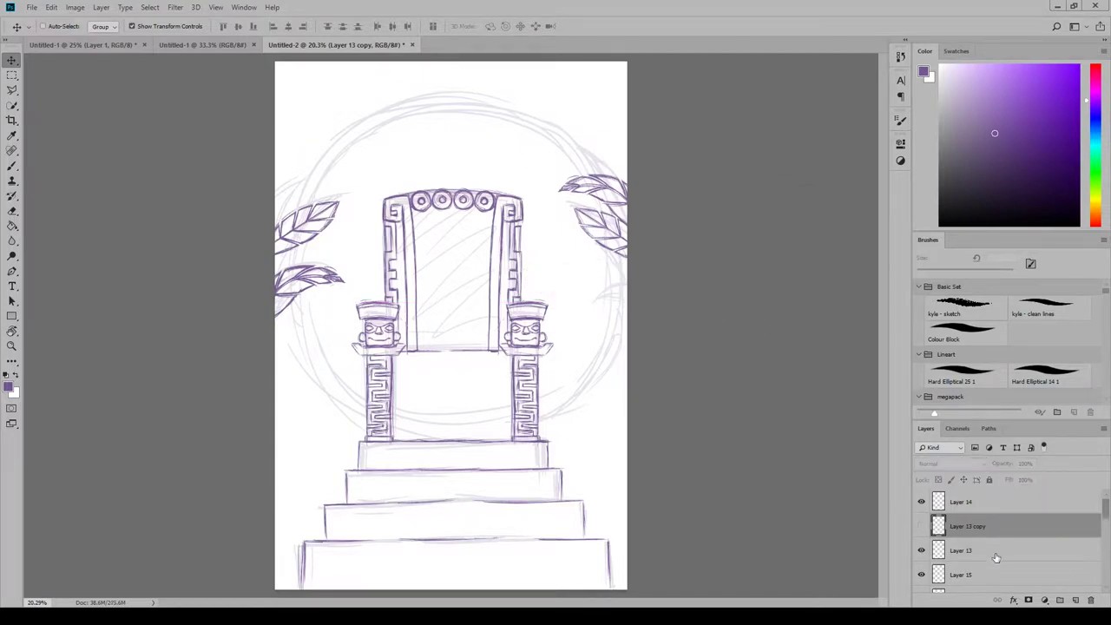
pyautogui.press('Delete')
# Group all the leaf layers and name the group "plant border".
pyautogui.click(1000, 504)
pyautogui.keyDown('shift'); pyautogui.click(1002, 573); pyautogui.keyUp('shift')
pyautogui.scroll(-1, 1003, 568)
pyautogui.click(1060, 600)
pyautogui.moveTo(968, 518); pyautogui.dragTo(965, 496)
pyautogui.doubleClick(956, 496)
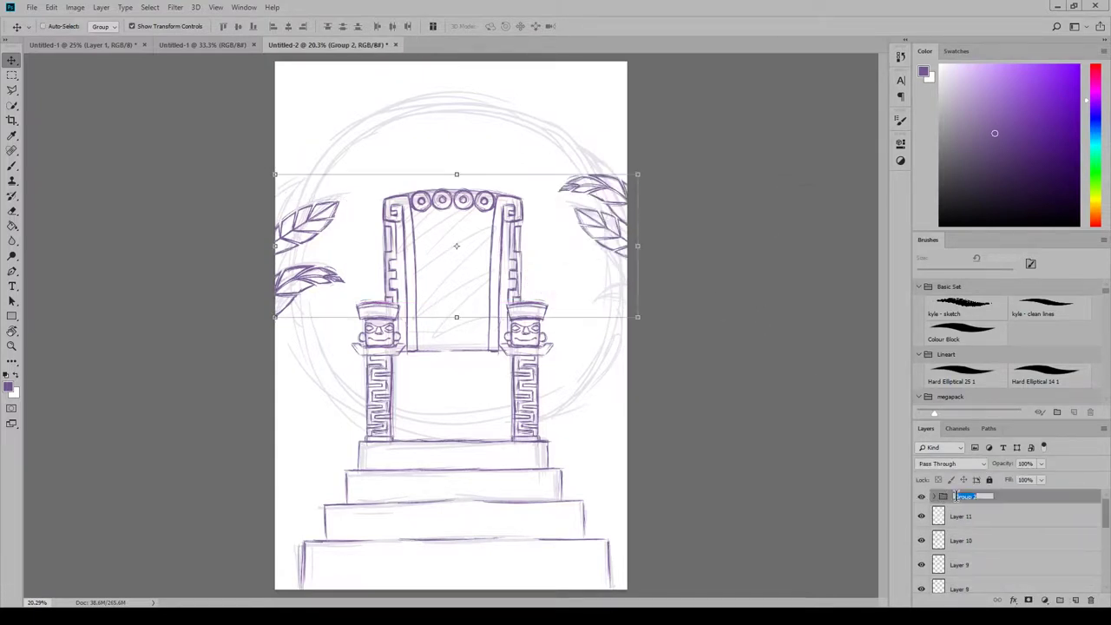
pyautogui.write('plant border')
pyautogui.press('Return')
# Group all the throne and step layers from Layer 11 down to Layer 4 and name the group "throne".
pyautogui.click(972, 516)
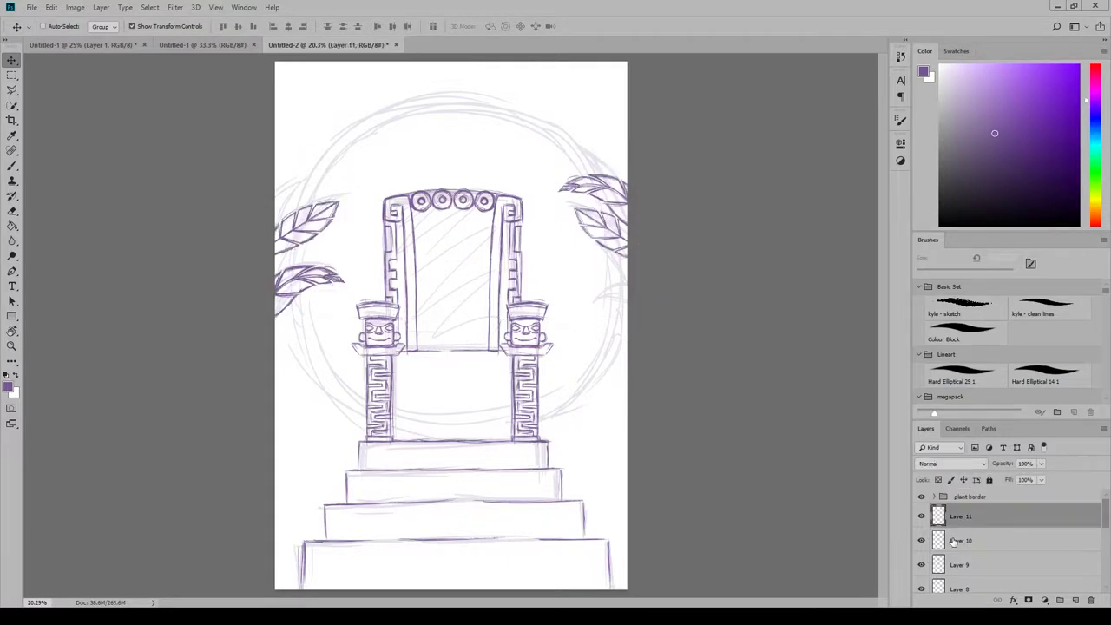
pyautogui.keyDown('shift'); pyautogui.click(958, 564); pyautogui.keyUp('shift')
pyautogui.scroll(-1, 963, 559)
pyautogui.keyDown('shift'); pyautogui.click(970, 532); pyautogui.keyUp('shift')
pyautogui.keyDown('shift'); pyautogui.click(977, 560); pyautogui.keyUp('shift')
pyautogui.click(921, 522)
pyautogui.click(921, 522)
pyautogui.keyDown('shift'); pyautogui.click(958, 550); pyautogui.keyUp('shift')
pyautogui.keyDown('shift'); pyautogui.click(963, 562); pyautogui.keyUp('shift')
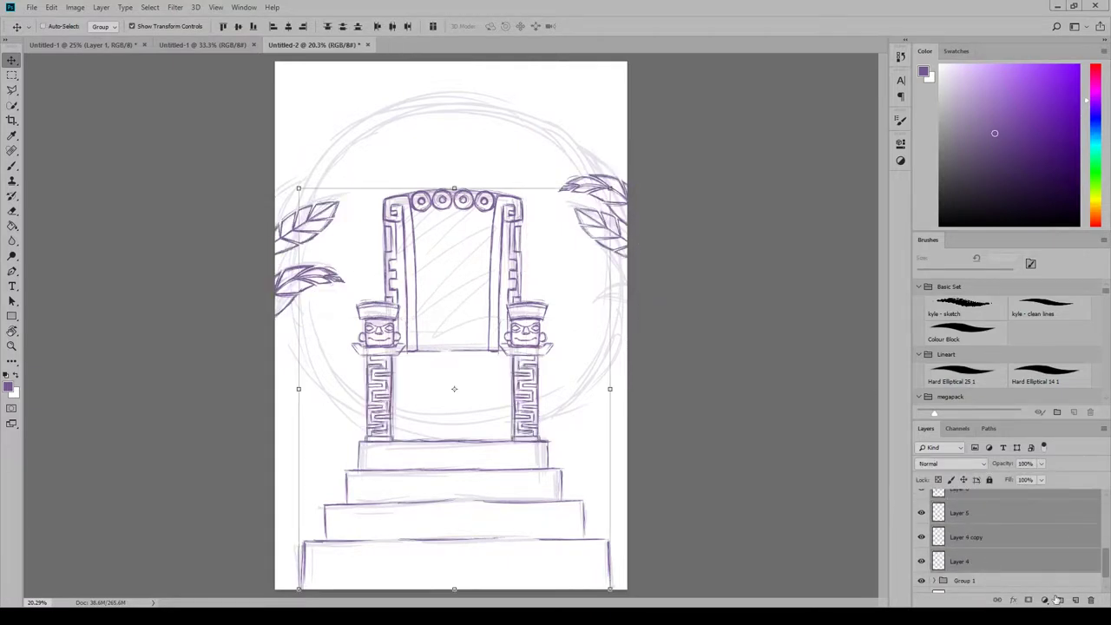
pyautogui.click(1058, 599)
pyautogui.doubleClick(961, 510)
pyautogui.write('throne')
pyautogui.press('Return')
pyautogui.click(922, 509)
pyautogui.click(922, 510)
# On a new layer in the plant border group, sketch a large curved leaf with veins below the existing leaves at the right edge.
pyautogui.click(958, 497)
pyautogui.click(934, 497)
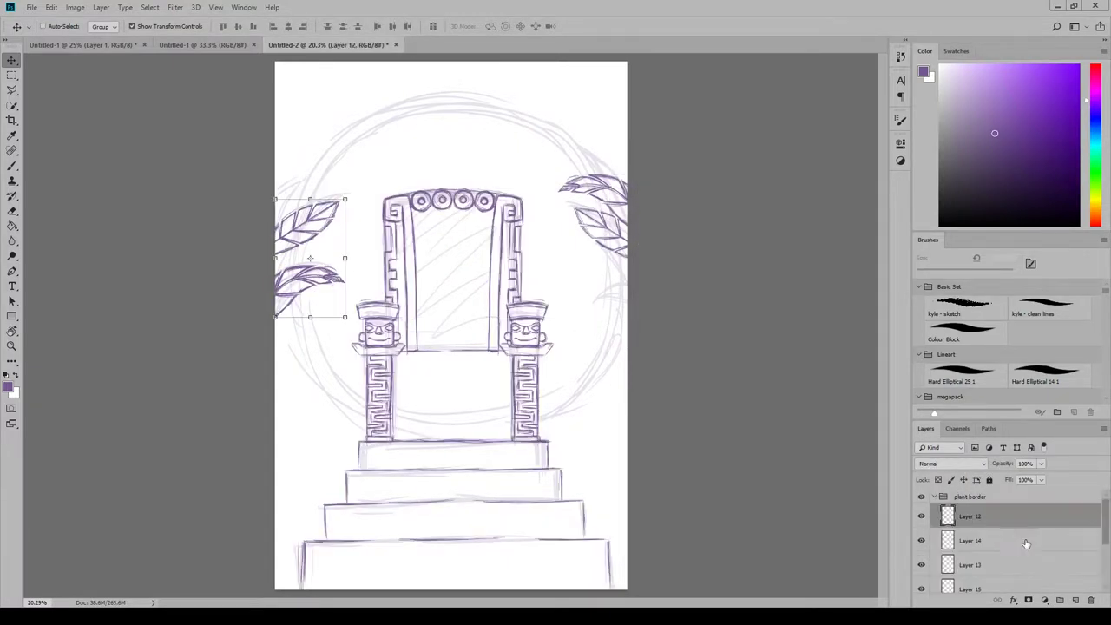
pyautogui.click(1075, 600)
pyautogui.press('b')
pyautogui.moveTo(628, 302)
pyautogui.mouseDown()
pyautogui.moveTo(546, 266)
pyautogui.moveTo(624, 371)
pyautogui.mouseUp()
pyautogui.moveTo(555, 277); pyautogui.dragTo(588, 333)
pyautogui.moveTo(543, 267)
pyautogui.mouseDown()
pyautogui.moveTo(614, 283)
pyautogui.moveTo(627, 300)
pyautogui.mouseUp()
pyautogui.moveTo(540, 269); pyautogui.dragTo(592, 265)
pyautogui.moveTo(541, 268); pyautogui.dragTo(589, 338)
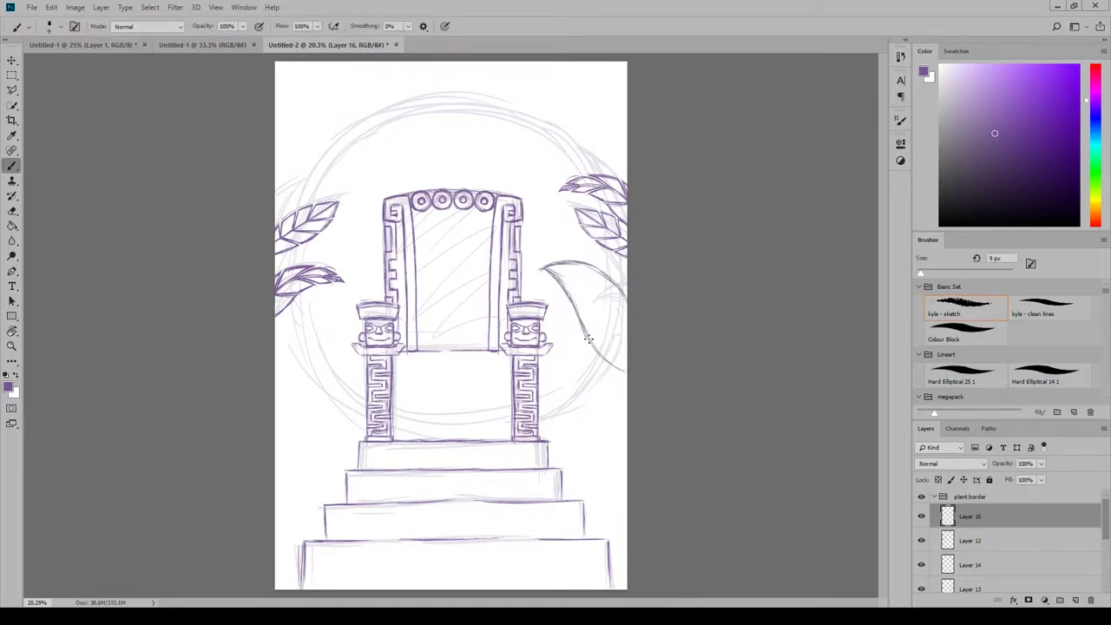
pyautogui.moveTo(545, 266)
pyautogui.mouseDown()
pyautogui.moveTo(598, 294)
pyautogui.moveTo(626, 319)
pyautogui.mouseUp()
pyautogui.moveTo(566, 288)
pyautogui.mouseDown()
pyautogui.moveTo(602, 295)
pyautogui.moveTo(625, 328)
pyautogui.mouseUp()
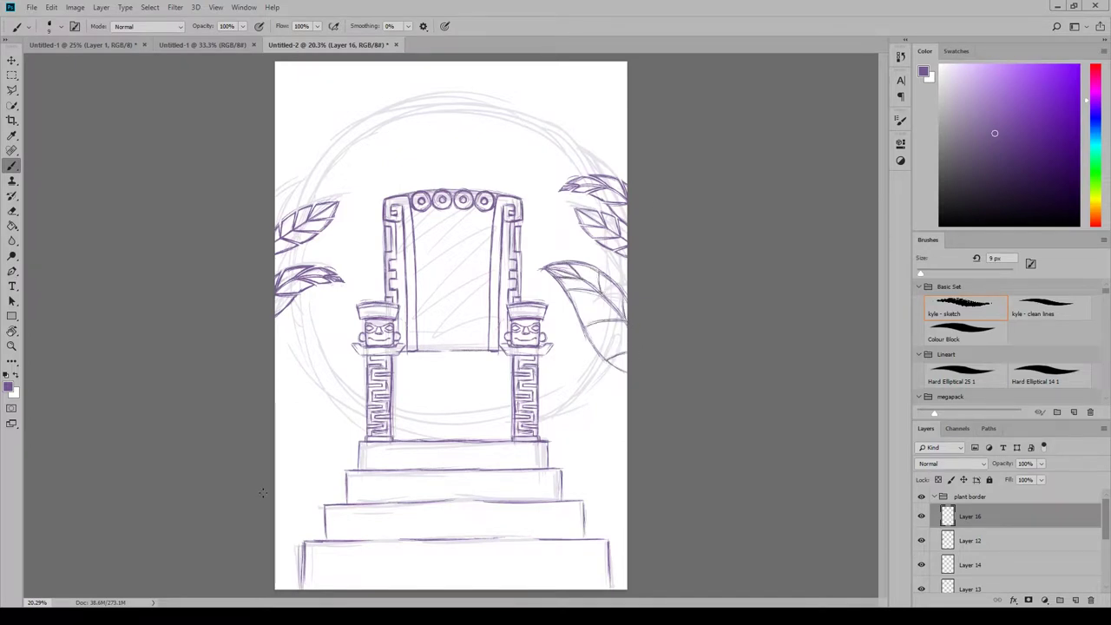
# Sketch a smaller veined leaf below the two existing leaves at the left canvas edge.
pyautogui.moveTo(322, 322)
pyautogui.mouseDown()
pyautogui.moveTo(269, 340)
pyautogui.moveTo(324, 344)
pyautogui.moveTo(275, 375)
pyautogui.mouseUp()
pyautogui.moveTo(276, 329); pyautogui.dragTo(332, 326)
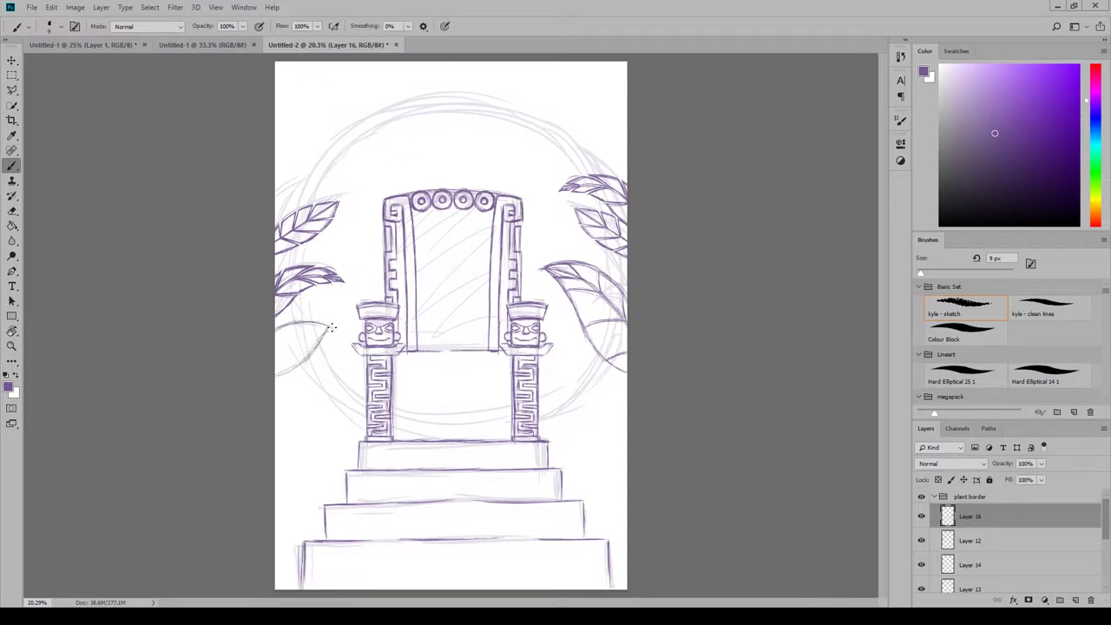
pyautogui.moveTo(276, 356)
pyautogui.mouseDown()
pyautogui.moveTo(308, 330)
pyautogui.moveTo(287, 354)
pyautogui.moveTo(290, 332)
pyautogui.moveTo(302, 361)
pyautogui.mouseUp()
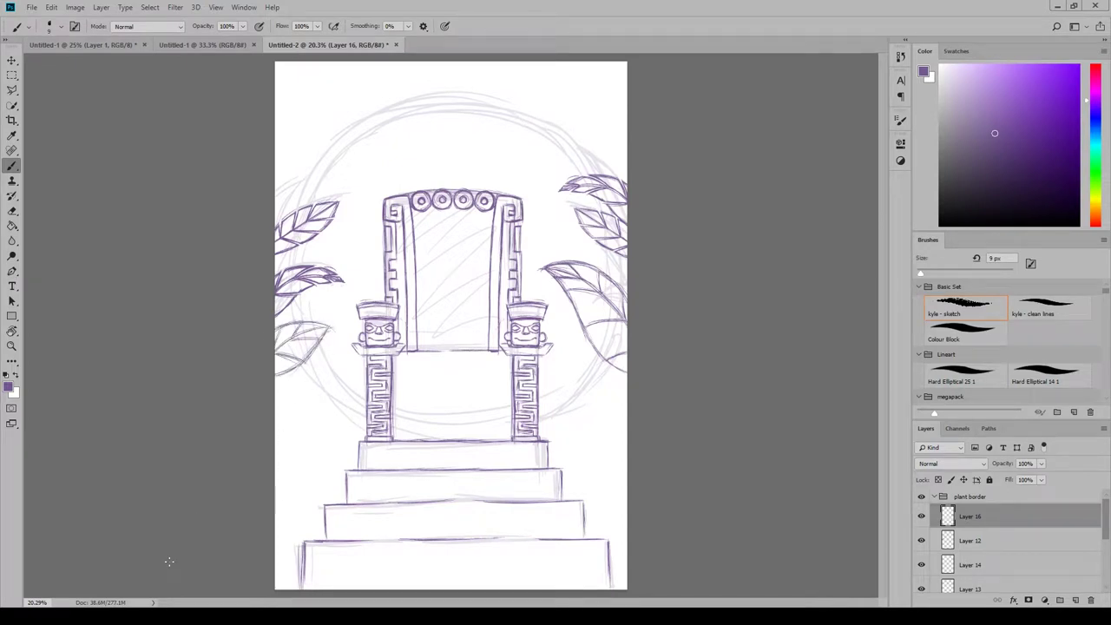
# Hide the newest leaf layer and sketch a slim leaf between the two left leaves on another new layer.
pyautogui.click(987, 549)
pyautogui.hotkey('ctrl', 'shift', 'alt', 'n')
pyautogui.moveTo(290, 238)
pyautogui.mouseDown()
pyautogui.moveTo(344, 244)
pyautogui.moveTo(310, 269)
pyautogui.moveTo(349, 251)
pyautogui.moveTo(286, 263)
pyautogui.moveTo(314, 250)
pyautogui.mouseUp()
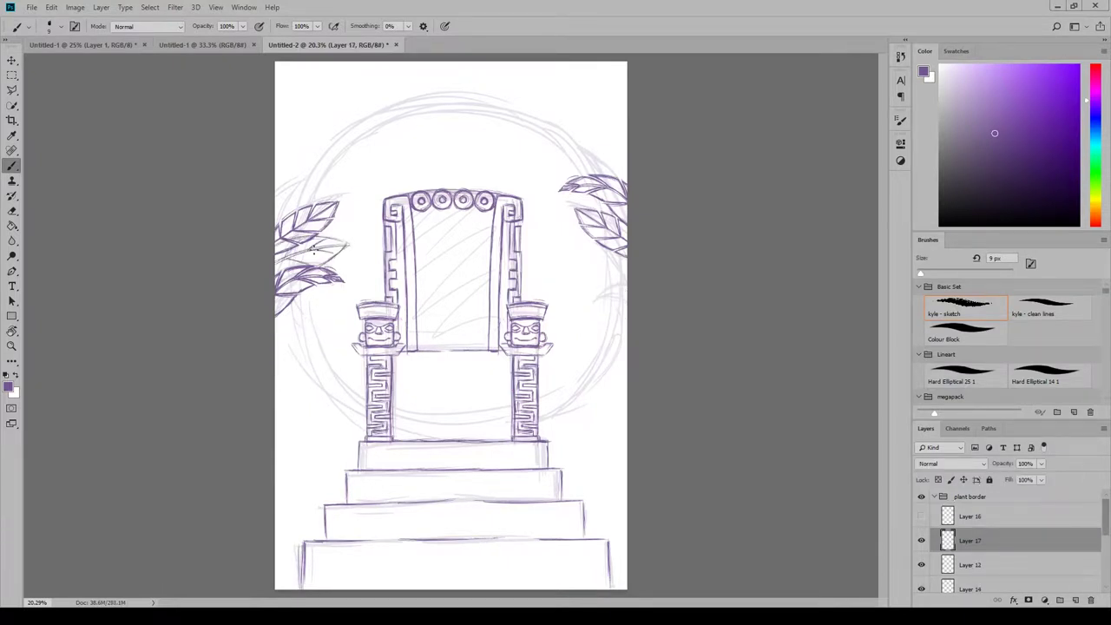
# Collapse and hide the plant border group and add a new layer above the throne group.
pyautogui.click(933, 496)
pyautogui.click(922, 496)
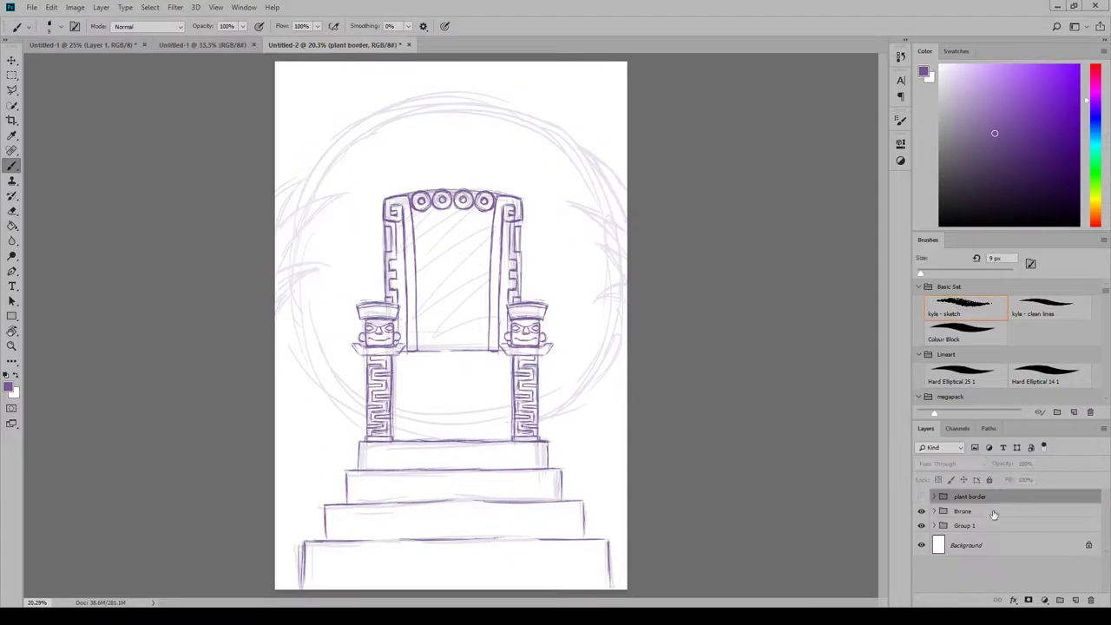
pyautogui.click(995, 512)
pyautogui.hotkey('ctrl', 'shift', 'alt', 'n')
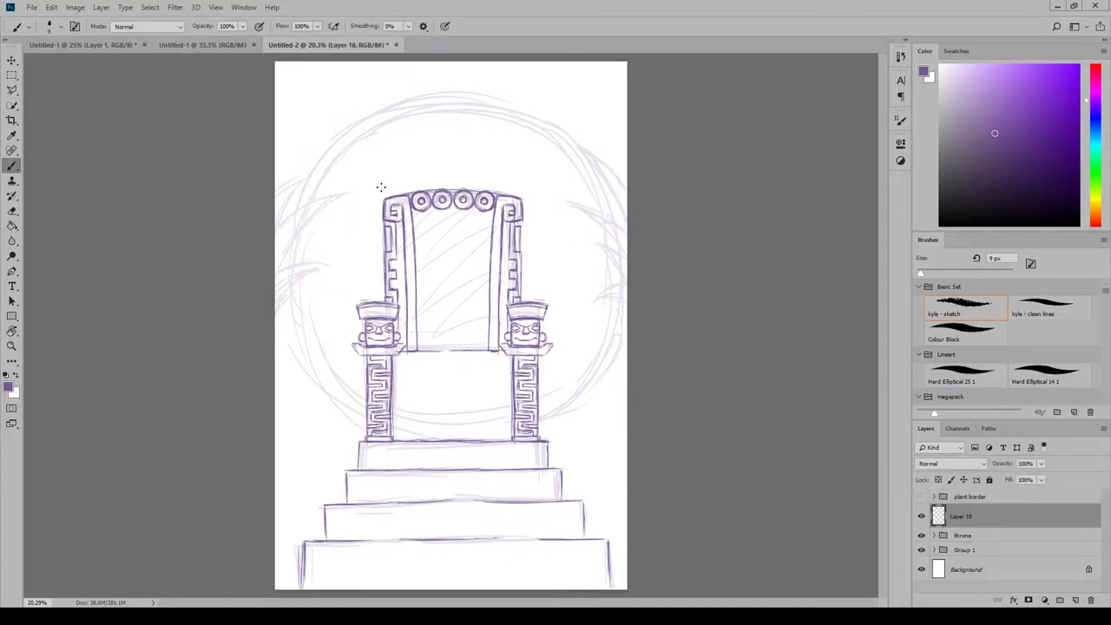
# Group the throne group with Group 1, fade the combined group to a very low opacity and reselect the empty layer above it.
pyautogui.click(962, 534)
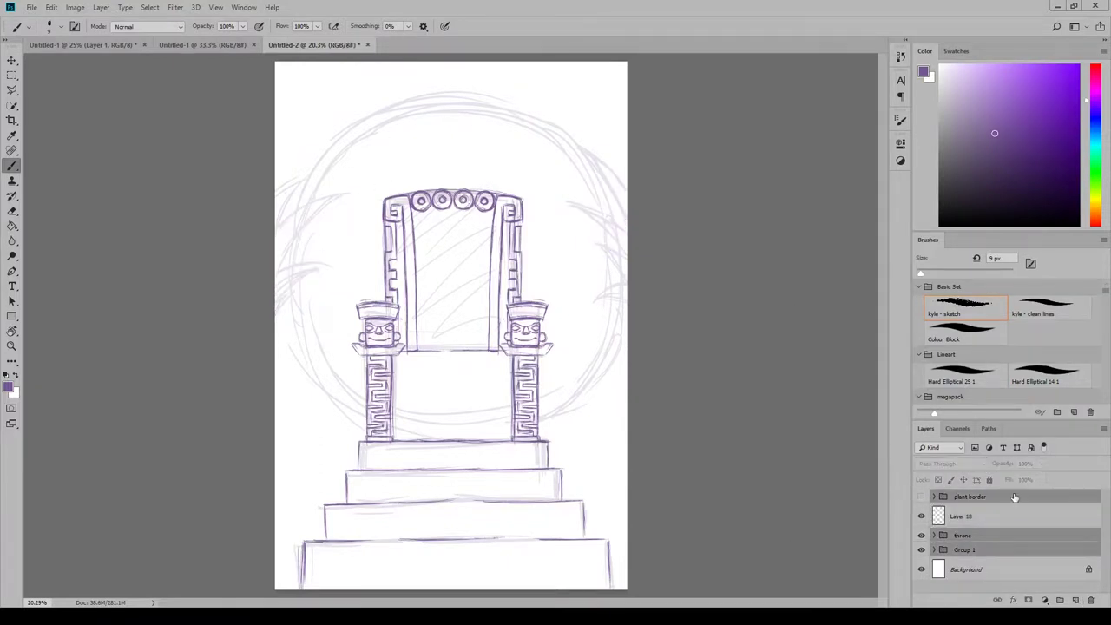
pyautogui.keyDown('shift'); pyautogui.click(964, 549); pyautogui.keyUp('shift')
pyautogui.hotkey('ctrl', 'g')
pyautogui.click(1041, 464)
pyautogui.moveTo(1022, 478); pyautogui.dragTo(998, 479)
pyautogui.click(963, 516)
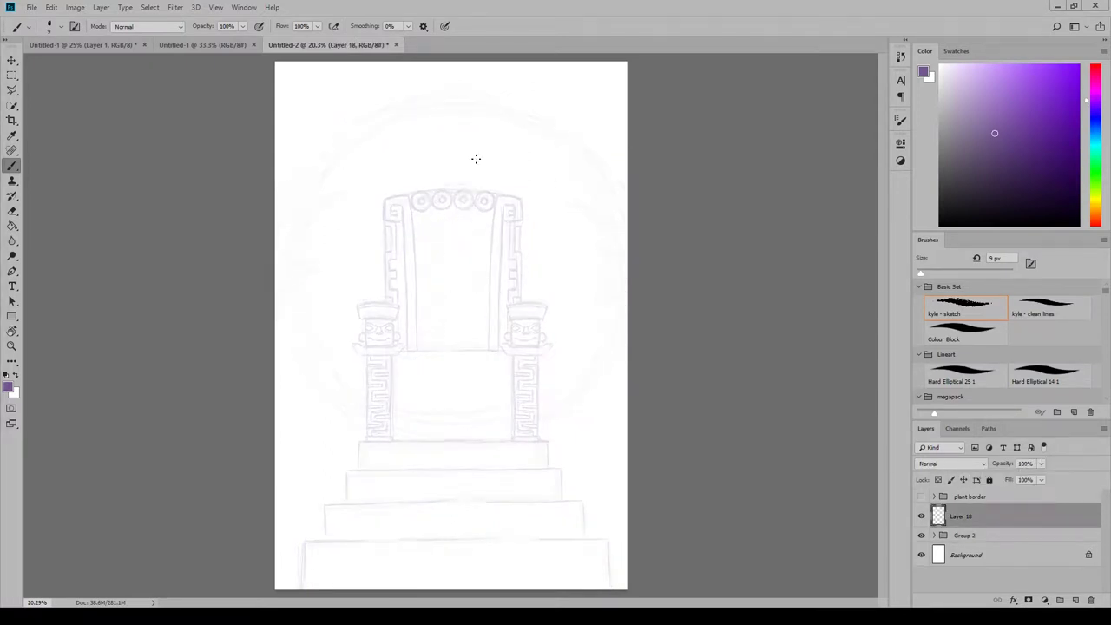
# Sketch a rounded triangular head with a centre line and curved face guide over the backrest's top and adjust its placement.
pyautogui.moveTo(416, 199)
pyautogui.mouseDown()
pyautogui.moveTo(471, 227)
pyautogui.moveTo(443, 170)
pyautogui.moveTo(451, 229)
pyautogui.moveTo(426, 228)
pyautogui.moveTo(500, 208)
pyautogui.moveTo(475, 227)
pyautogui.moveTo(498, 242)
pyautogui.mouseUp()
pyautogui.press('v')
pyautogui.press('Return')
pyautogui.moveTo(567, 224); pyautogui.dragTo(571, 237)
pyautogui.press('b')
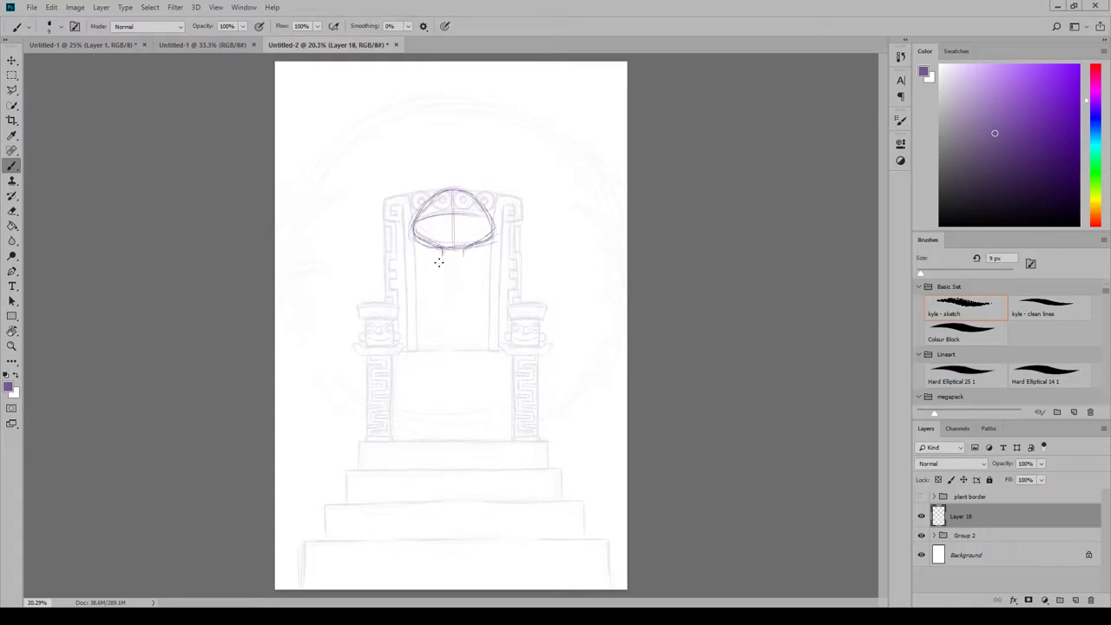
# Sketch the figure's neck, bell-shaped torso and a curved, tapering lower body reaching down to the top step.
pyautogui.moveTo(438, 261)
pyautogui.mouseDown()
pyautogui.moveTo(431, 350)
pyautogui.moveTo(485, 344)
pyautogui.moveTo(457, 357)
pyautogui.moveTo(440, 257)
pyautogui.mouseUp()
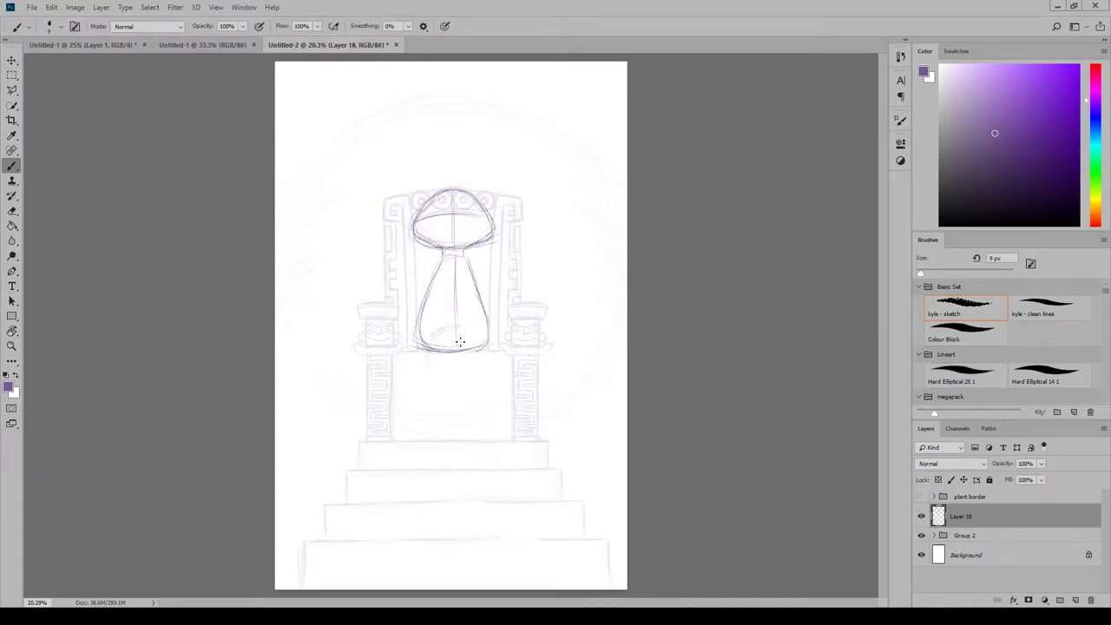
pyautogui.moveTo(460, 338)
pyautogui.mouseDown()
pyautogui.moveTo(425, 347)
pyautogui.moveTo(409, 439)
pyautogui.moveTo(443, 437)
pyautogui.moveTo(493, 326)
pyautogui.moveTo(493, 339)
pyautogui.mouseUp()
pyautogui.moveTo(424, 352); pyautogui.dragTo(419, 412)
# Erase the overlapping construction lines around the hips and redraw the lap and lower body contours more firmly.
pyautogui.click(12, 211)
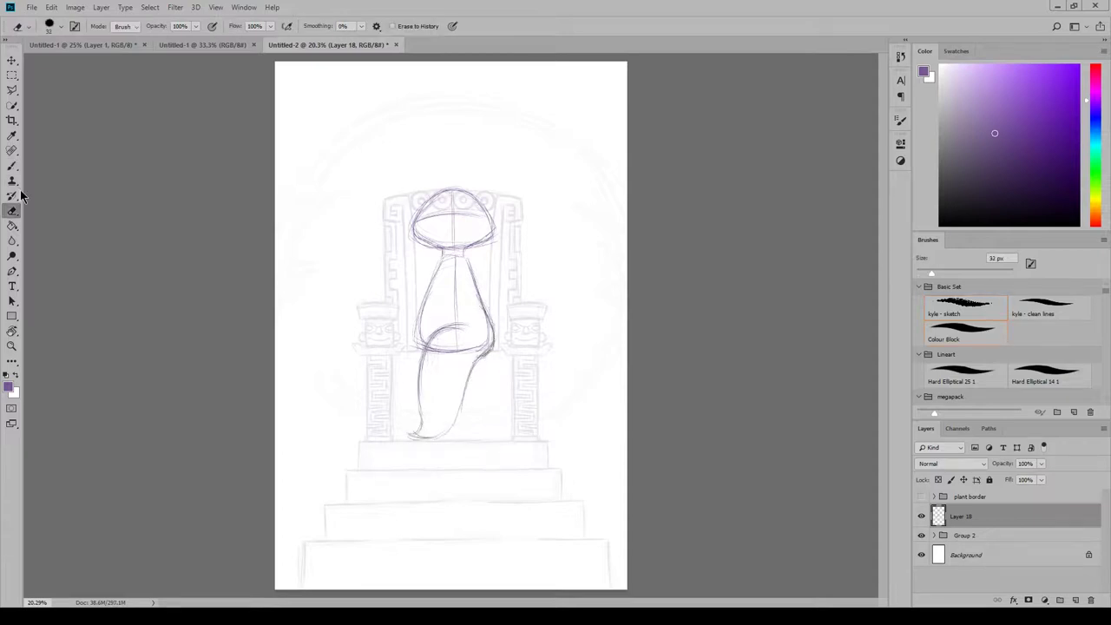
pyautogui.moveTo(464, 323)
pyautogui.mouseDown()
pyautogui.moveTo(425, 367)
pyautogui.moveTo(484, 339)
pyautogui.moveTo(505, 229)
pyautogui.moveTo(422, 425)
pyautogui.moveTo(449, 431)
pyautogui.moveTo(481, 355)
pyautogui.mouseUp()
pyautogui.press('b')
pyautogui.moveTo(487, 345); pyautogui.dragTo(461, 407)
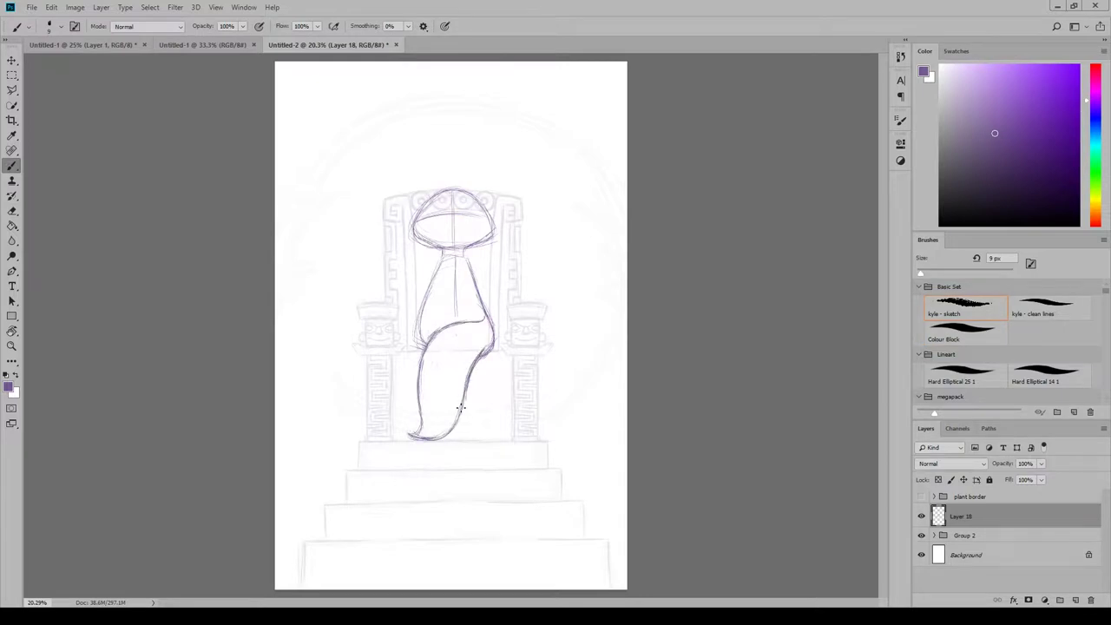
pyautogui.moveTo(425, 335)
pyautogui.mouseDown()
pyautogui.moveTo(419, 290)
pyautogui.moveTo(399, 368)
pyautogui.moveTo(417, 381)
pyautogui.mouseUp()
# On a new layer, sketch an arm with a spread-fingered hand on the figure's left-hand side and hide that layer.
pyautogui.click(1074, 599)
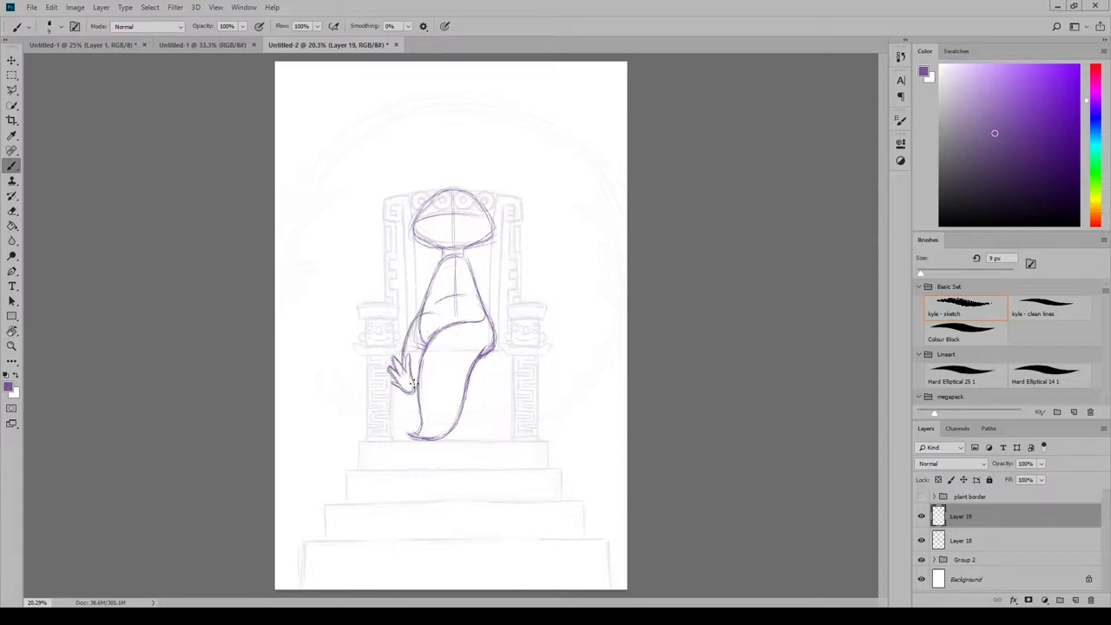
pyautogui.moveTo(441, 314)
pyautogui.mouseDown()
pyautogui.moveTo(408, 331)
pyautogui.moveTo(436, 331)
pyautogui.moveTo(406, 380)
pyautogui.mouseUp()
pyautogui.click(920, 516)
# Fade the rough figure layer by lowering its opacity and add two new empty layers above it.
pyautogui.click(963, 540)
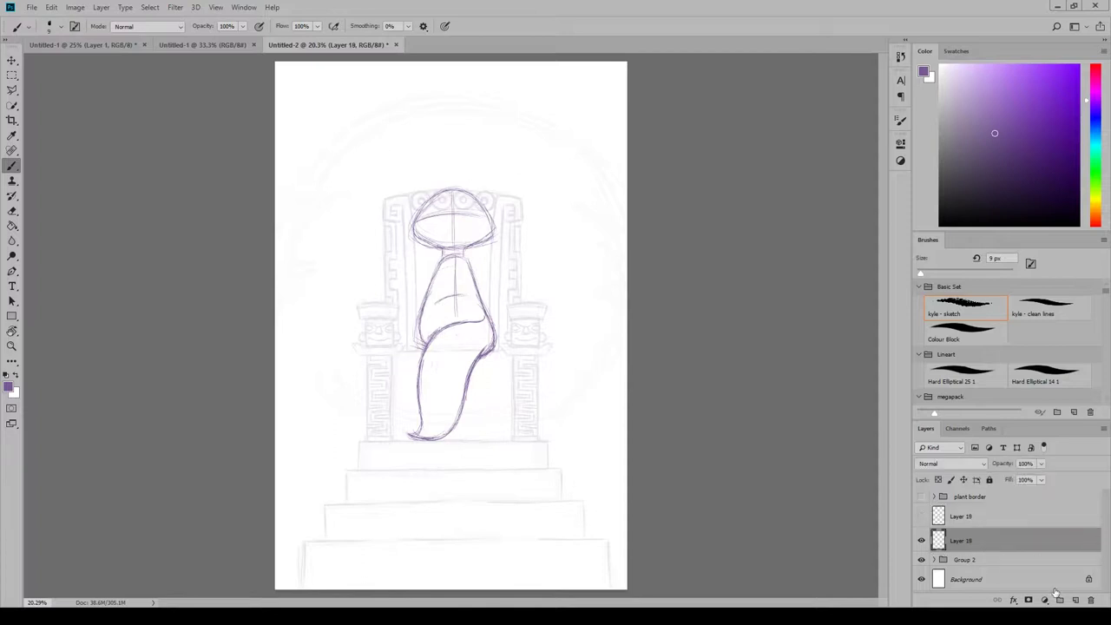
pyautogui.click(1074, 599)
pyautogui.click(974, 563)
pyautogui.click(1041, 464)
pyautogui.moveTo(1041, 476); pyautogui.dragTo(989, 477)
pyautogui.click(976, 540)
pyautogui.click(1073, 599)
# Sketch symmetrical bent legs flaring outward from the hips with pointed ends, plus the sloping sides of the torso.
pyautogui.moveTo(425, 314)
pyautogui.mouseDown()
pyautogui.moveTo(398, 344)
pyautogui.moveTo(488, 379)
pyautogui.moveTo(511, 362)
pyautogui.moveTo(520, 375)
pyautogui.moveTo(488, 373)
pyautogui.moveTo(463, 348)
pyautogui.moveTo(441, 355)
pyautogui.mouseUp()
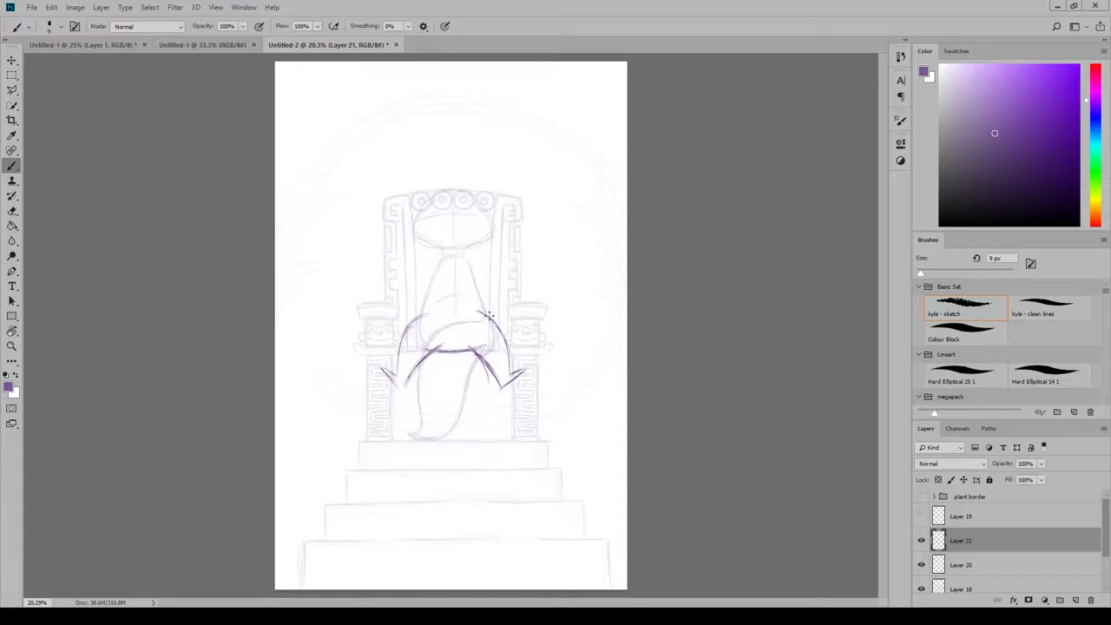
pyautogui.moveTo(489, 315)
pyautogui.mouseDown()
pyautogui.moveTo(457, 258)
pyautogui.moveTo(457, 312)
pyautogui.moveTo(393, 358)
pyautogui.mouseUp()
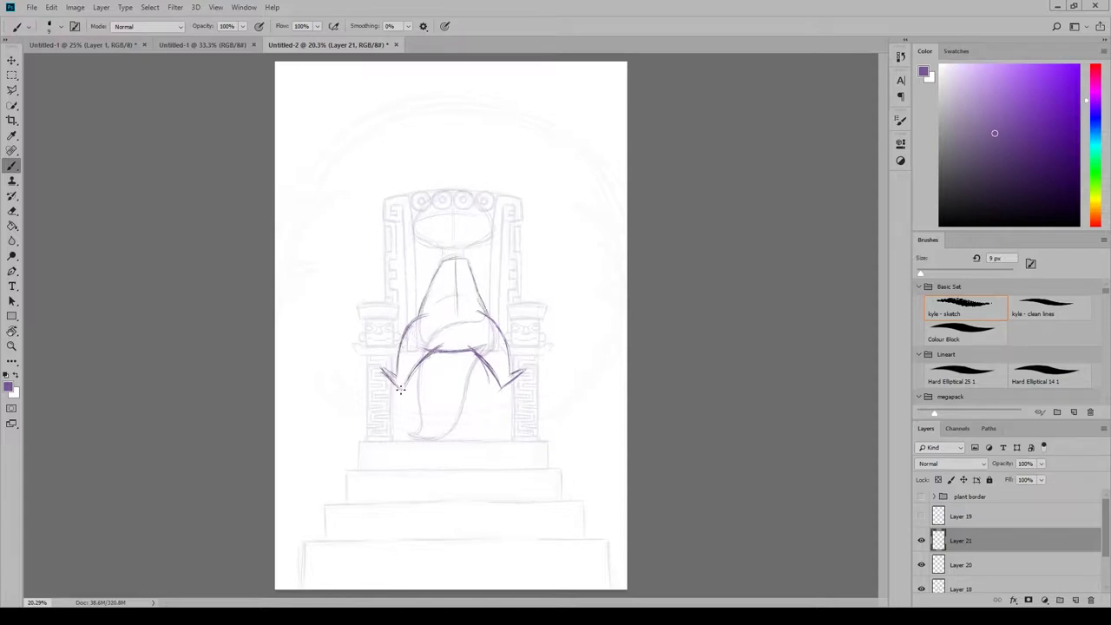
pyautogui.moveTo(468, 264); pyautogui.dragTo(489, 324)
# Draw the curved, tapering shape hanging between the legs and erase the lines crossing its upper end.
pyautogui.moveTo(421, 361)
pyautogui.mouseDown()
pyautogui.moveTo(414, 425)
pyautogui.moveTo(429, 437)
pyautogui.moveTo(458, 417)
pyautogui.moveTo(481, 357)
pyautogui.moveTo(468, 405)
pyautogui.mouseUp()
pyautogui.press('e')
pyautogui.moveTo(423, 344)
pyautogui.mouseDown()
pyautogui.moveTo(450, 339)
pyautogui.moveTo(423, 375)
pyautogui.moveTo(475, 334)
pyautogui.moveTo(477, 361)
pyautogui.mouseUp()
pyautogui.press('b')
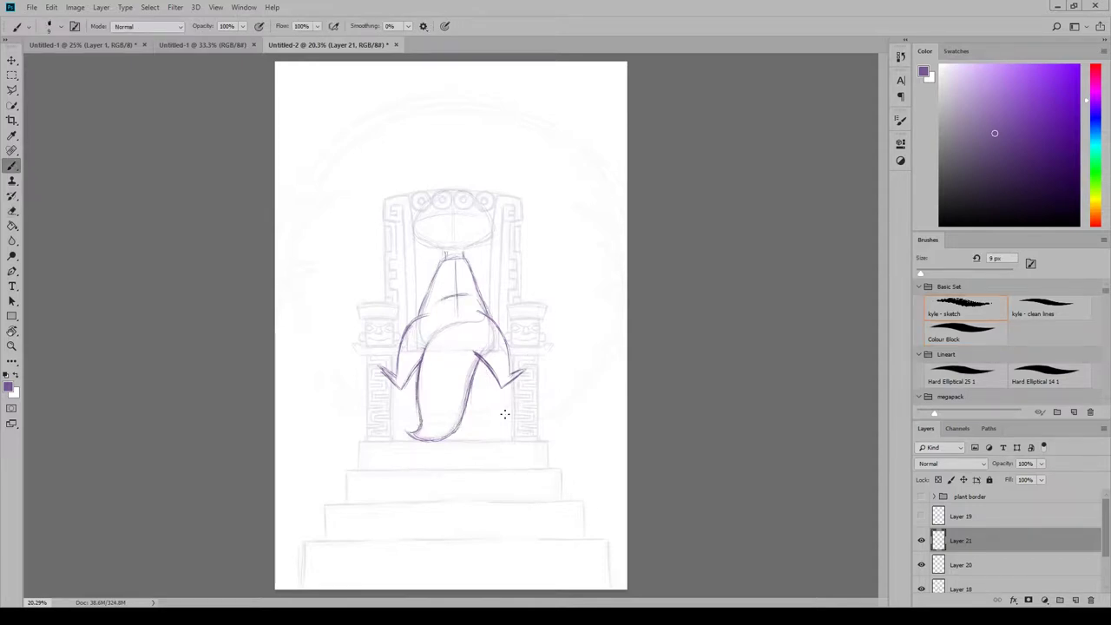
# Hide the current leg sketch layer and, on a new layer, sketch rounded bent thighs, lower legs, and the torso sides up to the neck.
pyautogui.click(921, 540)
pyautogui.click(1074, 599)
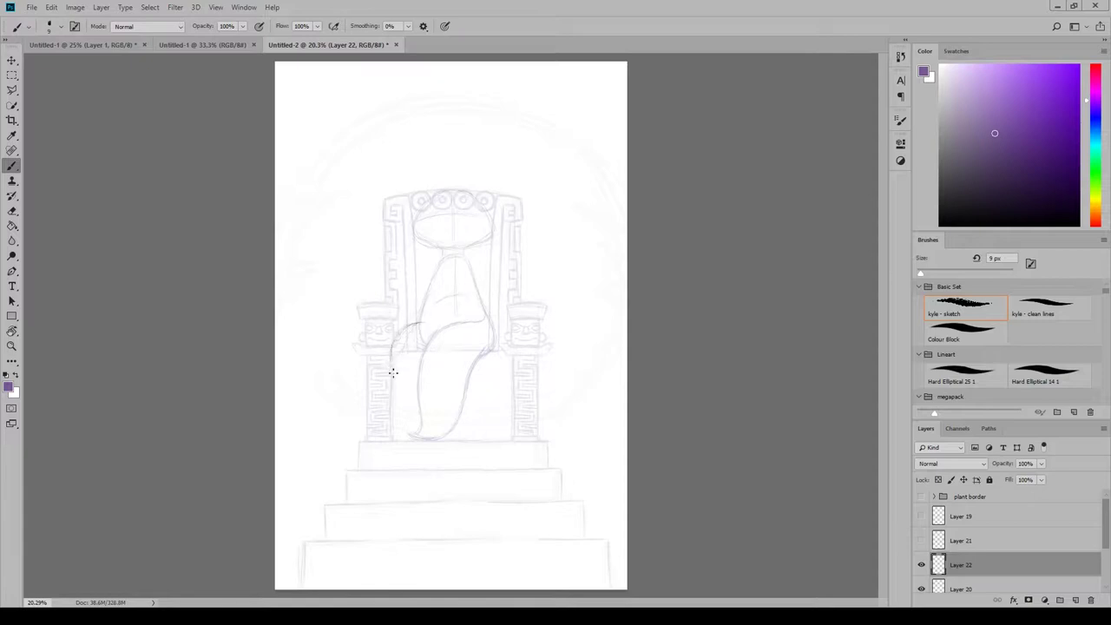
pyautogui.moveTo(393, 373); pyautogui.dragTo(382, 399)
pyautogui.moveTo(435, 348)
pyautogui.mouseDown()
pyautogui.moveTo(414, 394)
pyautogui.moveTo(439, 348)
pyautogui.moveTo(422, 354)
pyautogui.moveTo(501, 321)
pyautogui.moveTo(510, 386)
pyautogui.moveTo(491, 392)
pyautogui.moveTo(484, 366)
pyautogui.moveTo(512, 397)
pyautogui.moveTo(499, 321)
pyautogui.moveTo(464, 351)
pyautogui.mouseUp()
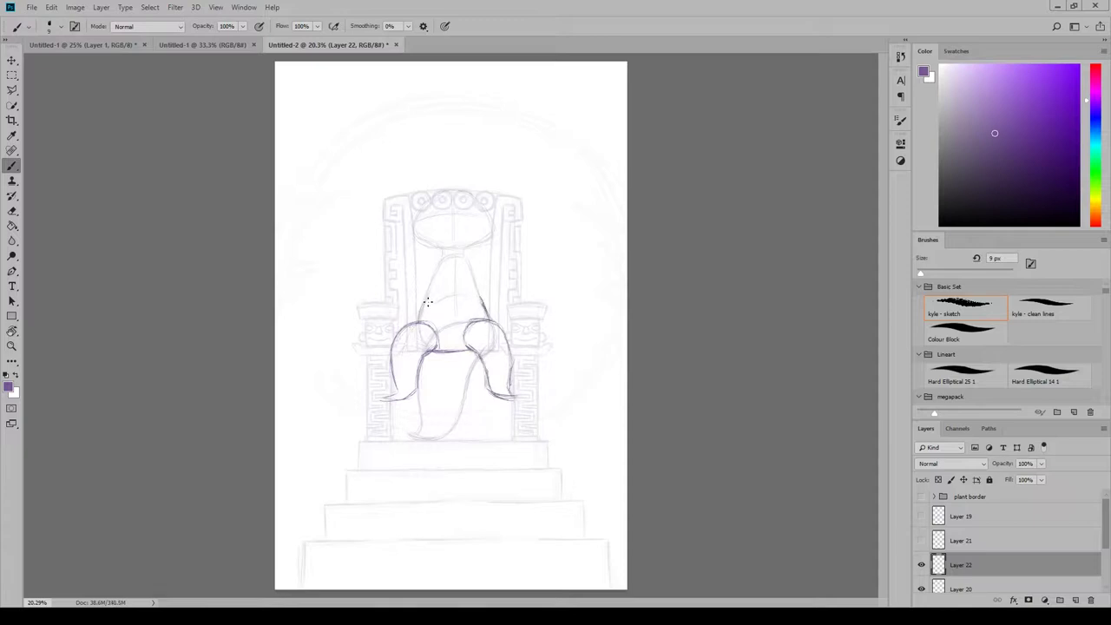
pyautogui.moveTo(427, 301); pyautogui.dragTo(443, 255)
pyautogui.moveTo(464, 257)
pyautogui.mouseDown()
pyautogui.moveTo(480, 295)
pyautogui.moveTo(463, 251)
pyautogui.mouseUp()
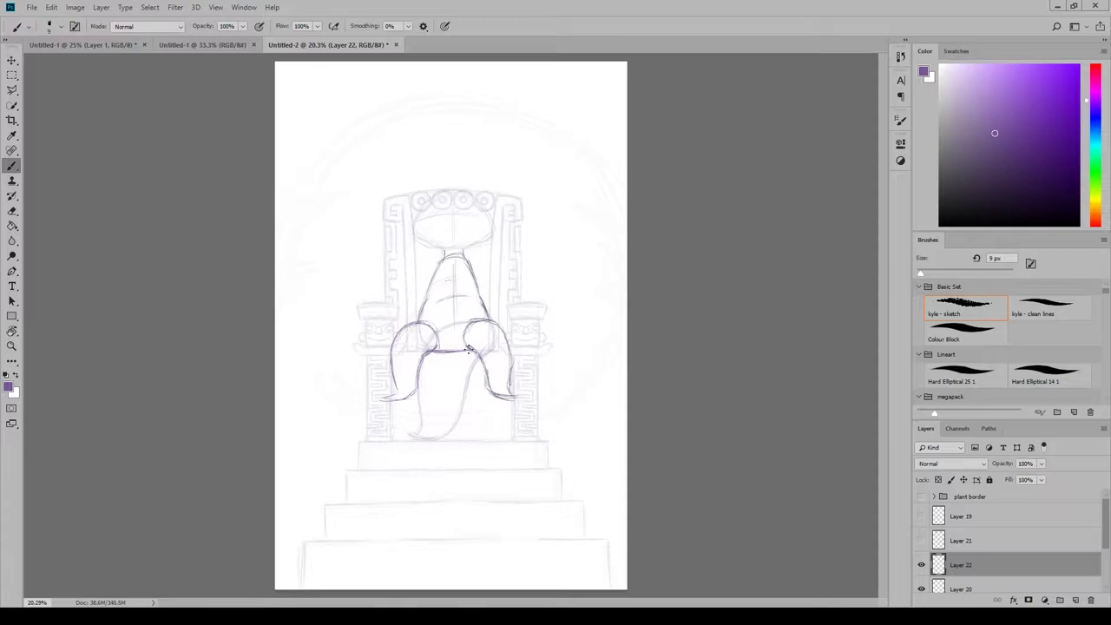
# Add spread-toed feet and the curved tail hanging between the legs, erasing the lines that overlap the tail's upper end.
pyautogui.moveTo(386, 403); pyautogui.dragTo(414, 392)
pyautogui.moveTo(491, 390); pyautogui.dragTo(514, 400)
pyautogui.moveTo(436, 342)
pyautogui.mouseDown()
pyautogui.moveTo(416, 396)
pyautogui.moveTo(424, 438)
pyautogui.moveTo(483, 353)
pyautogui.mouseUp()
pyautogui.moveTo(422, 380); pyautogui.dragTo(414, 428)
pyautogui.moveTo(440, 335)
pyautogui.mouseDown()
pyautogui.moveTo(417, 384)
pyautogui.moveTo(452, 350)
pyautogui.moveTo(474, 351)
pyautogui.mouseUp()
pyautogui.press('e')
pyautogui.moveTo(433, 344)
pyautogui.mouseDown()
pyautogui.moveTo(422, 386)
pyautogui.moveTo(418, 365)
pyautogui.mouseUp()
pyautogui.press('b')
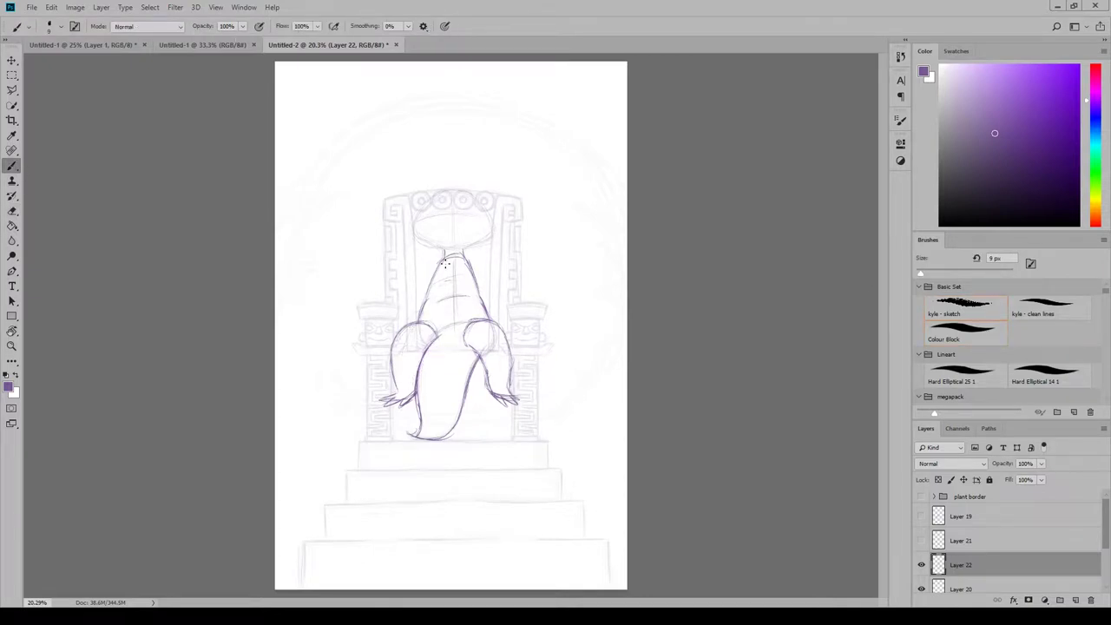
# Sketch the wide rounded head above the neck with horizontal and vertical facial guide lines.
pyautogui.moveTo(418, 236); pyautogui.dragTo(490, 237)
pyautogui.moveTo(432, 198); pyautogui.dragTo(415, 235)
pyautogui.moveTo(480, 204); pyautogui.dragTo(491, 237)
pyautogui.moveTo(426, 203); pyautogui.dragTo(481, 205)
pyautogui.moveTo(454, 187)
pyautogui.mouseDown()
pyautogui.moveTo(454, 244)
pyautogui.moveTo(479, 217)
pyautogui.mouseUp()
# Draw both arms extending outward with hands resting on the armrests, and erase the inner thigh curves.
pyautogui.moveTo(438, 264); pyautogui.dragTo(392, 302)
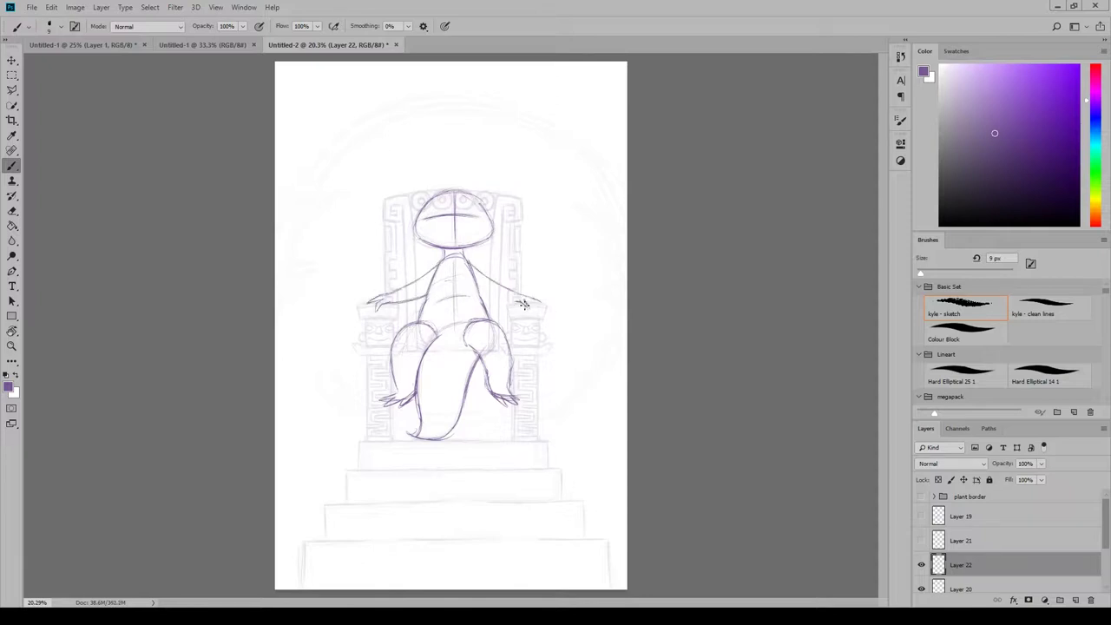
pyautogui.moveTo(523, 302); pyautogui.dragTo(480, 294)
pyautogui.press('e')
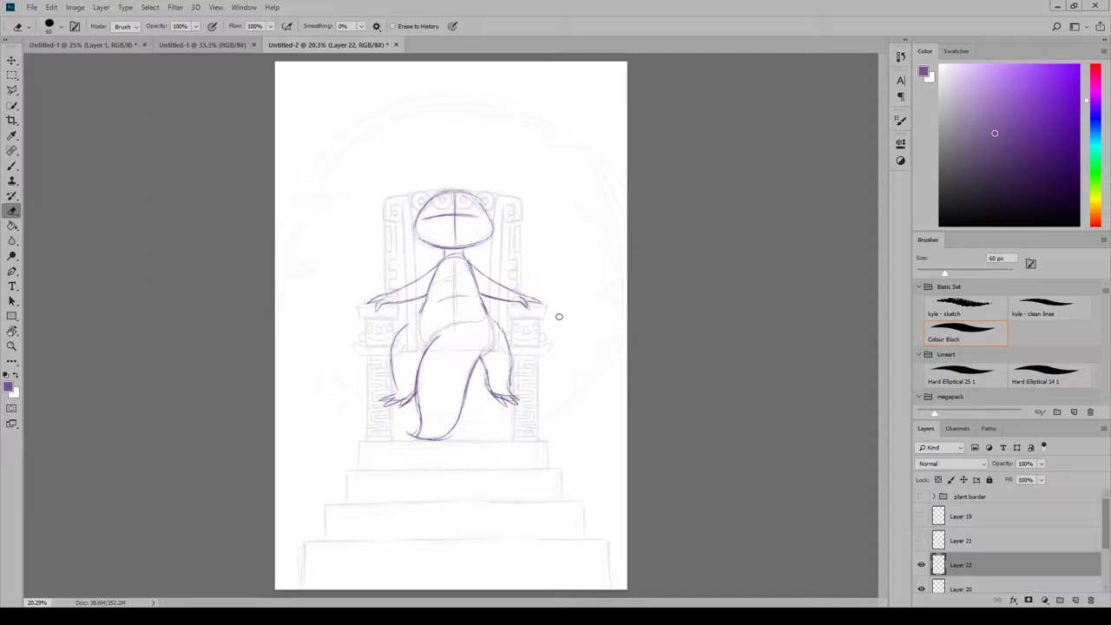
# Fade the figure layer to about 43% opacity and, on a new layer, sketch a rounded belly and one alternative leg.
pyautogui.moveTo(1041, 464); pyautogui.dragTo(1009, 476)
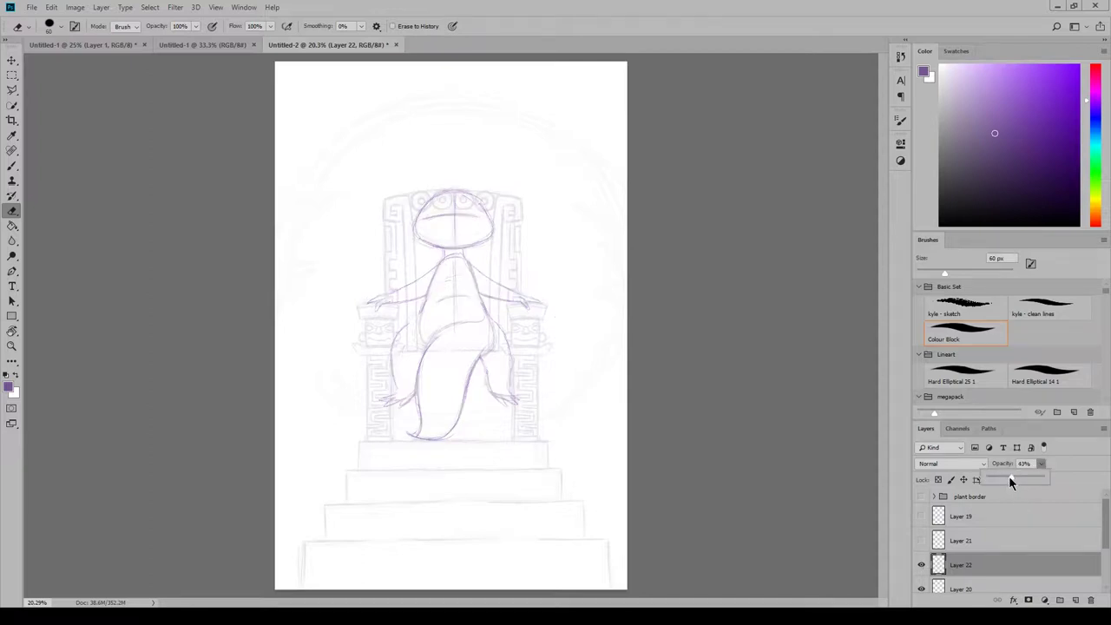
pyautogui.click(1074, 599)
pyautogui.press('b')
pyautogui.moveTo(455, 269)
pyautogui.mouseDown()
pyautogui.moveTo(455, 340)
pyautogui.moveTo(490, 344)
pyautogui.mouseUp()
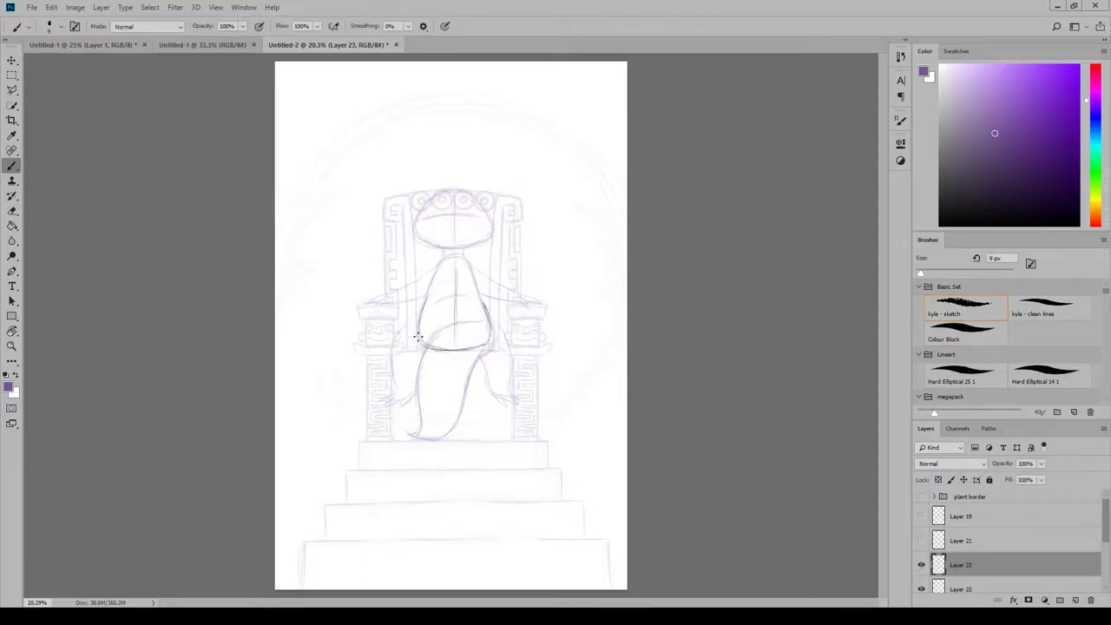
pyautogui.moveTo(433, 316); pyautogui.dragTo(418, 347)
pyautogui.moveTo(412, 337); pyautogui.dragTo(404, 386)
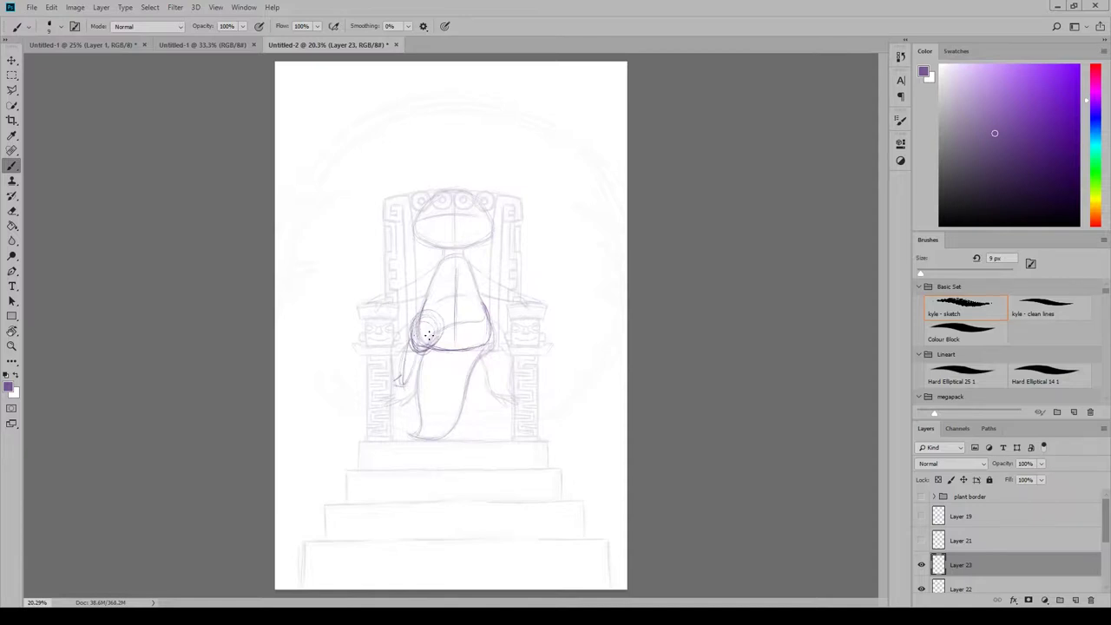
# Hide that attempt and, on a new layer, sketch the torso, a larger tail and one raised bent leg, undoing unwanted strokes.
pyautogui.click(921, 565)
pyautogui.click(1022, 587)
pyautogui.click(1074, 599)
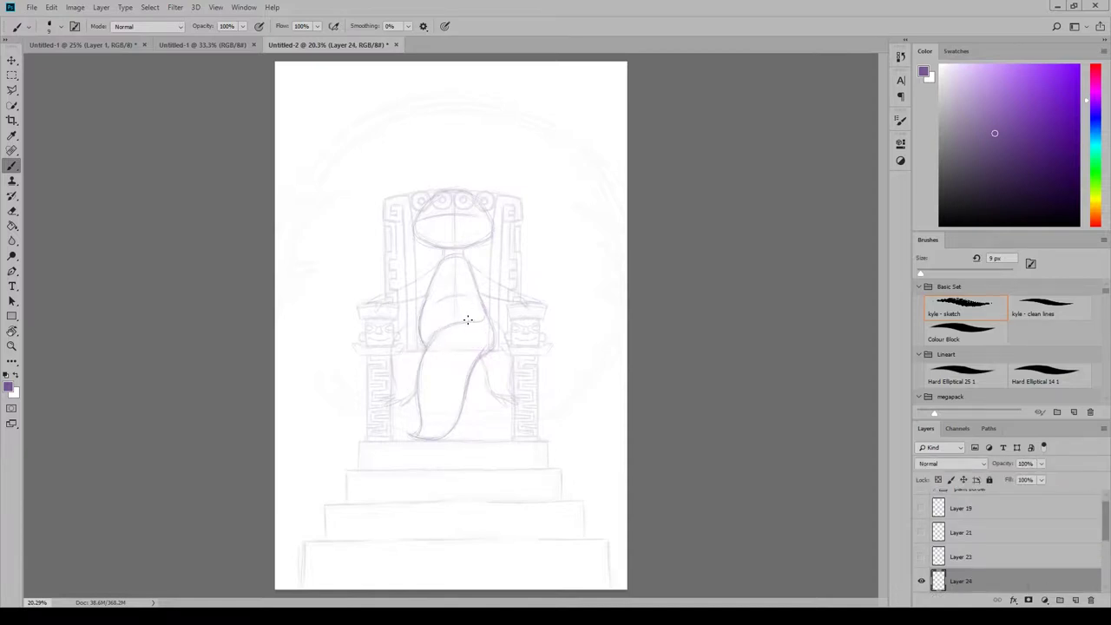
pyautogui.moveTo(479, 315)
pyautogui.mouseDown()
pyautogui.moveTo(418, 373)
pyautogui.moveTo(418, 425)
pyautogui.moveTo(491, 350)
pyautogui.moveTo(472, 268)
pyautogui.moveTo(418, 382)
pyautogui.moveTo(413, 438)
pyautogui.moveTo(496, 347)
pyautogui.moveTo(415, 360)
pyautogui.mouseUp()
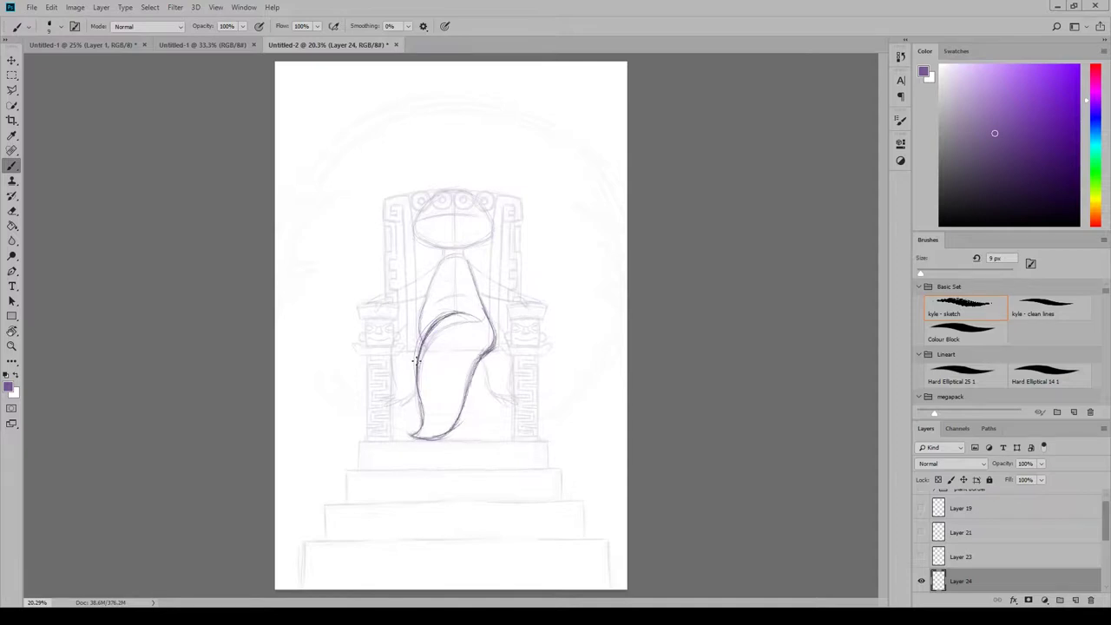
pyautogui.hotkey('ctrl', 'alt', 'z')
pyautogui.hotkey('ctrl', 'alt', 'z')
pyautogui.hotkey('ctrl', 'alt', 'z')
pyautogui.moveTo(430, 289)
pyautogui.mouseDown()
pyautogui.moveTo(421, 335)
pyautogui.moveTo(403, 352)
pyautogui.moveTo(415, 354)
pyautogui.moveTo(401, 323)
pyautogui.moveTo(422, 330)
pyautogui.moveTo(445, 259)
pyautogui.moveTo(479, 295)
pyautogui.mouseUp()
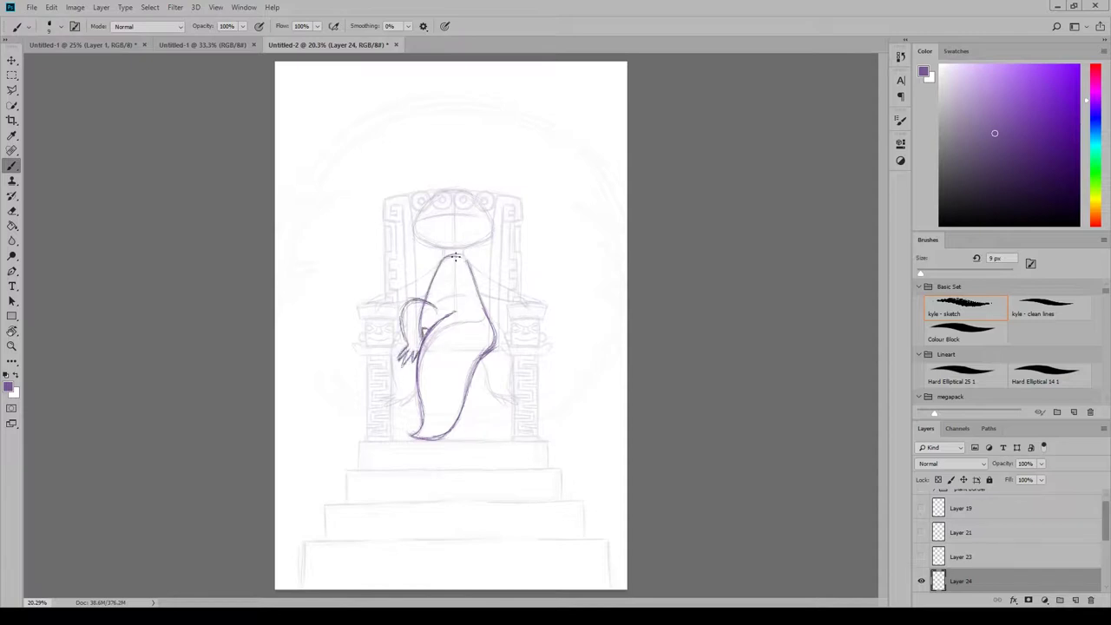
# Hide the raised-leg sketch, fade the earlier figure layer further, and add a new layer directly above it.
pyautogui.click(921, 580)
pyautogui.scroll(-3, 965, 541)
pyautogui.click(966, 520)
pyautogui.moveTo(1041, 463)
pyautogui.mouseDown()
pyautogui.moveTo(1034, 479)
pyautogui.moveTo(1001, 481)
pyautogui.moveTo(1028, 478)
pyautogui.mouseUp()
pyautogui.click(980, 542)
pyautogui.click(980, 567)
pyautogui.click(1016, 520)
pyautogui.click(1074, 599)
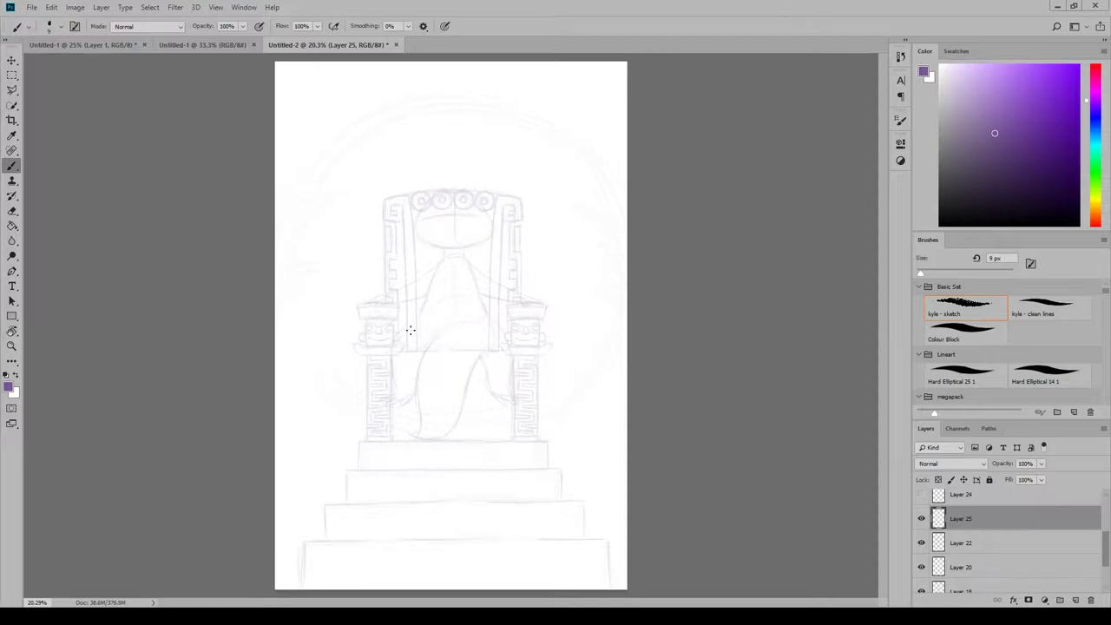
# Sketch symmetrical bent legs hanging straight down with clawed feet, joined by a horizontal line along the seat edge.
pyautogui.moveTo(420, 320)
pyautogui.mouseDown()
pyautogui.moveTo(405, 395)
pyautogui.moveTo(415, 364)
pyautogui.moveTo(417, 391)
pyautogui.moveTo(404, 384)
pyautogui.mouseUp()
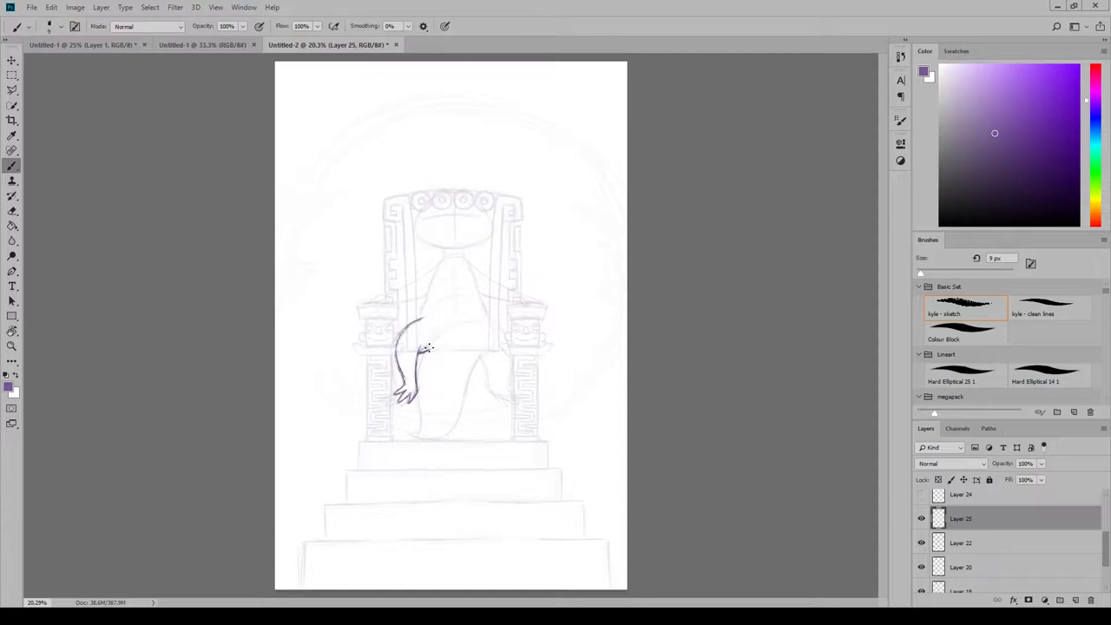
pyautogui.moveTo(422, 350); pyautogui.dragTo(491, 343)
pyautogui.moveTo(497, 384)
pyautogui.mouseDown()
pyautogui.moveTo(494, 398)
pyautogui.moveTo(482, 349)
pyautogui.moveTo(496, 323)
pyautogui.mouseUp()
pyautogui.moveTo(430, 351); pyautogui.dragTo(480, 344)
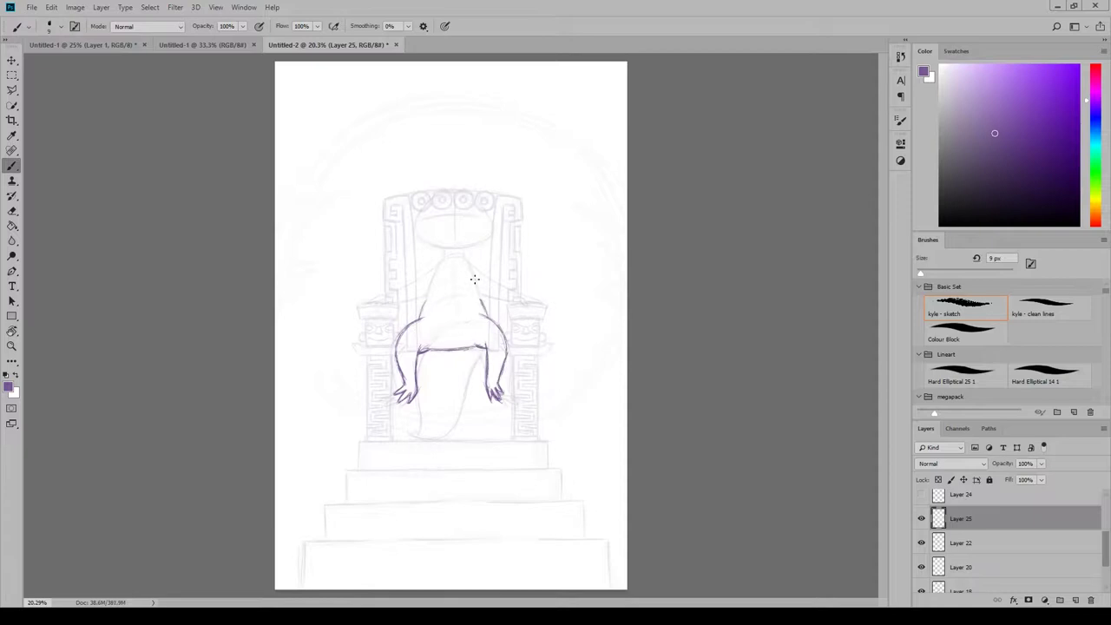
# Draw the tapering torso sides with a centre line and, on a new layer, the curved tail hanging between the legs.
pyautogui.moveTo(469, 260); pyautogui.dragTo(482, 302)
pyautogui.moveTo(426, 304); pyautogui.dragTo(440, 268)
pyautogui.moveTo(427, 340)
pyautogui.mouseDown()
pyautogui.moveTo(421, 434)
pyautogui.moveTo(455, 427)
pyautogui.moveTo(476, 356)
pyautogui.mouseUp()
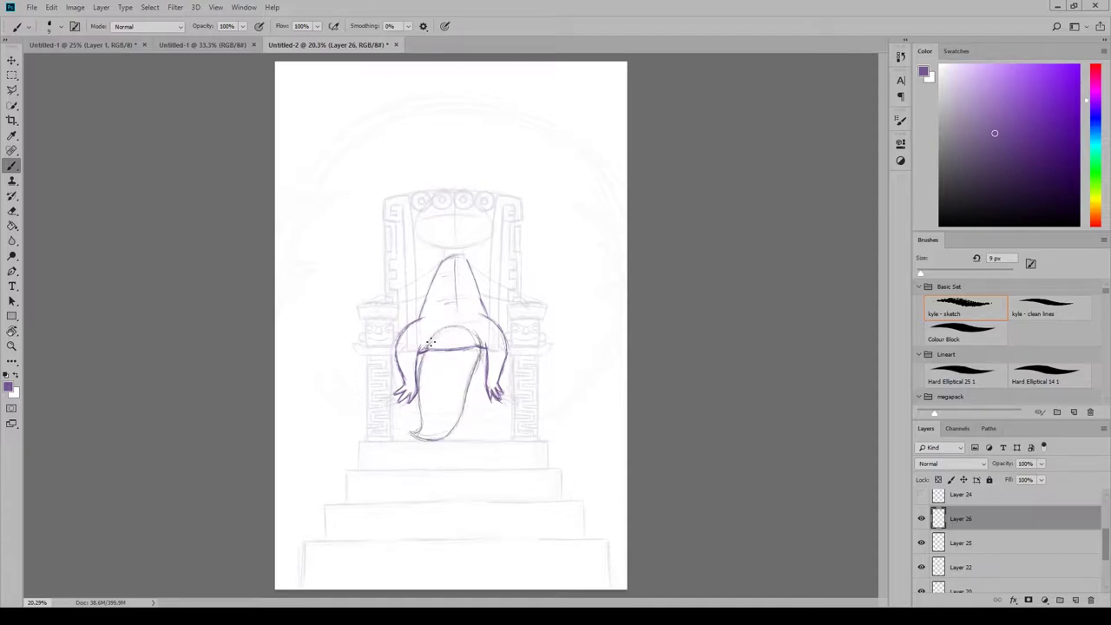
# Erase the tail's upper arc and the horizontal seat line crossing it, switching between the tail and leg layers.
pyautogui.press('e')
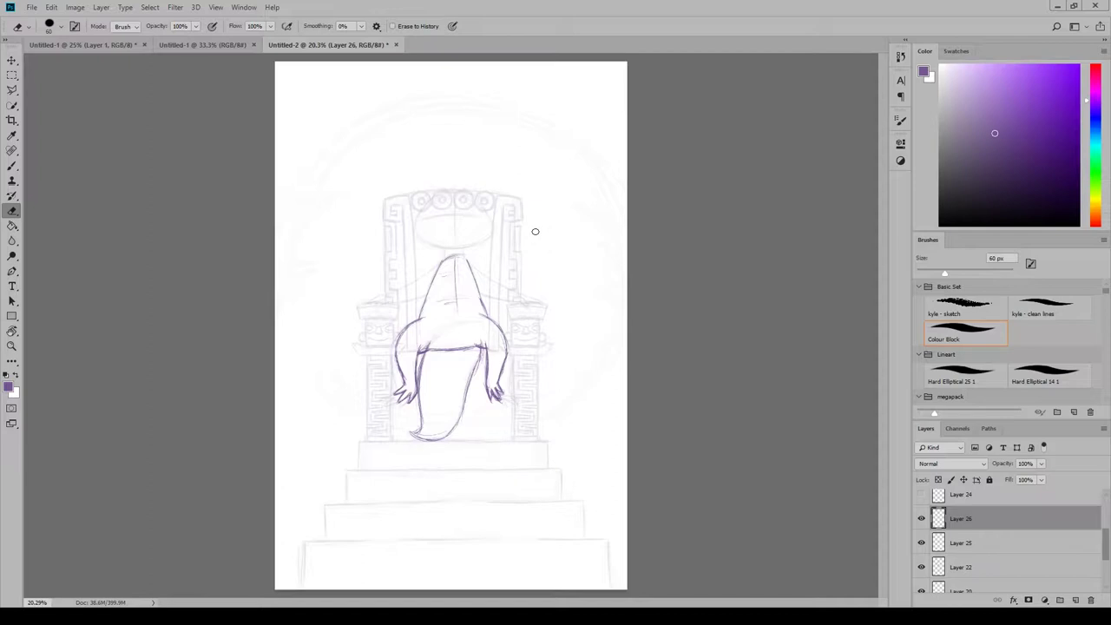
pyautogui.keyDown('ctrl'); pyautogui.click(433, 349); pyautogui.keyUp('ctrl')
pyautogui.moveTo(431, 349)
pyautogui.mouseDown()
pyautogui.moveTo(472, 346)
pyautogui.moveTo(468, 393)
pyautogui.moveTo(479, 338)
pyautogui.moveTo(426, 382)
pyautogui.moveTo(412, 363)
pyautogui.moveTo(419, 373)
pyautogui.moveTo(482, 343)
pyautogui.moveTo(451, 436)
pyautogui.mouseUp()
pyautogui.keyDown('ctrl'); pyautogui.click(468, 393); pyautogui.keyUp('ctrl')
pyautogui.press('b')
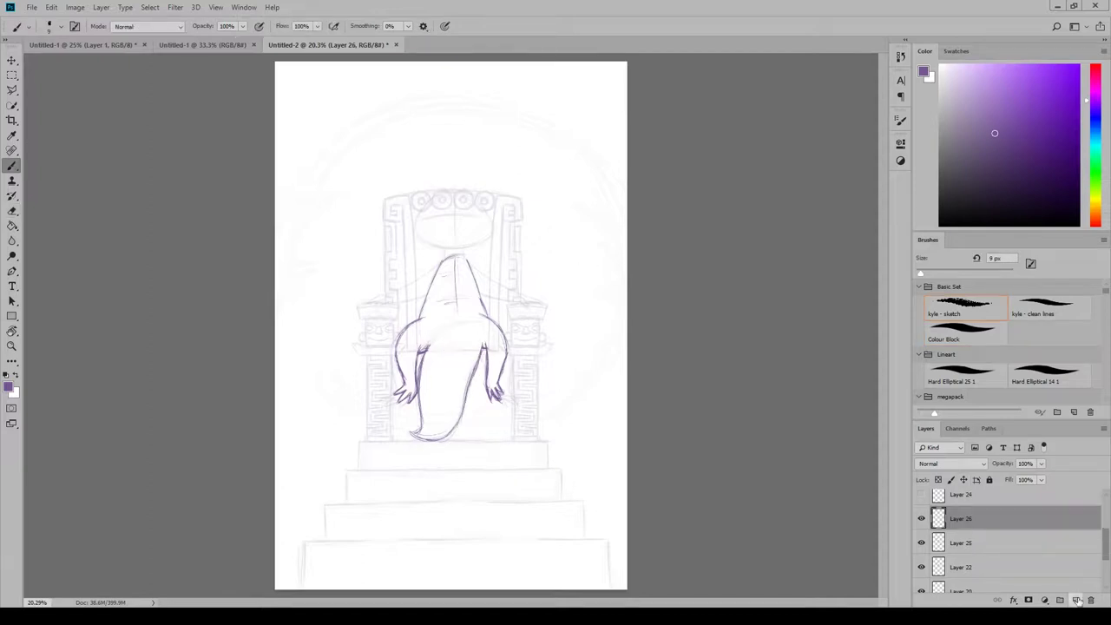
# Draw the neck and a wide rounded head with facial guide lines on the tail layer.
pyautogui.click(1073, 599)
pyautogui.hotkey('ctrl', 'z')
pyautogui.moveTo(445, 251); pyautogui.dragTo(435, 278)
pyautogui.moveTo(462, 248)
pyautogui.mouseDown()
pyautogui.moveTo(479, 300)
pyautogui.moveTo(439, 256)
pyautogui.moveTo(472, 262)
pyautogui.moveTo(426, 241)
pyautogui.moveTo(490, 243)
pyautogui.mouseUp()
pyautogui.moveTo(420, 236); pyautogui.dragTo(417, 209)
pyautogui.moveTo(491, 241)
pyautogui.mouseDown()
pyautogui.moveTo(465, 193)
pyautogui.moveTo(490, 217)
pyautogui.moveTo(454, 243)
pyautogui.mouseUp()
pyautogui.moveTo(423, 218); pyautogui.dragTo(480, 217)
# Sketch both arms sloping from the shoulders, with hands resting on the throne's armrests.
pyautogui.moveTo(443, 260); pyautogui.dragTo(368, 304)
pyautogui.moveTo(387, 299)
pyautogui.mouseDown()
pyautogui.moveTo(376, 309)
pyautogui.moveTo(394, 302)
pyautogui.mouseUp()
pyautogui.moveTo(520, 299); pyautogui.dragTo(540, 303)
pyautogui.moveTo(468, 259); pyautogui.dragTo(524, 295)
pyautogui.moveTo(396, 304)
pyautogui.mouseDown()
pyautogui.moveTo(425, 295)
pyautogui.moveTo(510, 302)
pyautogui.mouseUp()
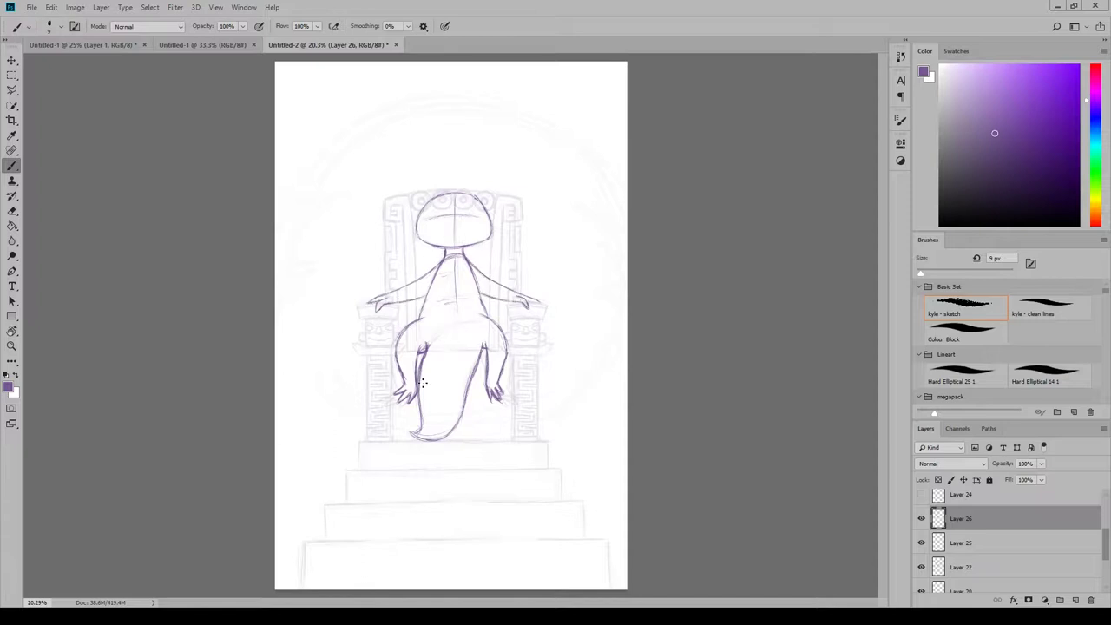
# Add a new layer, try a headpiece outline on top of the head, and undo its strokes.
pyautogui.hotkey('ctrl', 'shift', 'alt', 'n')
pyautogui.moveTo(444, 180); pyautogui.dragTo(467, 203)
pyautogui.hotkey('ctrl', 'alt', 'z')
pyautogui.hotkey('ctrl', 'alt', 'z')
pyautogui.hotkey('ctrl', 'alt', 'z')
# Group all the axolotl figure layers and name the group "axolotl base".
pyautogui.click(989, 541)
pyautogui.scroll(-2, 984, 546)
pyautogui.keyDown('shift'); pyautogui.click(984, 550); pyautogui.keyUp('shift')
pyautogui.keyDown('shift'); pyautogui.click(985, 564); pyautogui.keyUp('shift')
pyautogui.click(1058, 599)
pyautogui.click(922, 546)
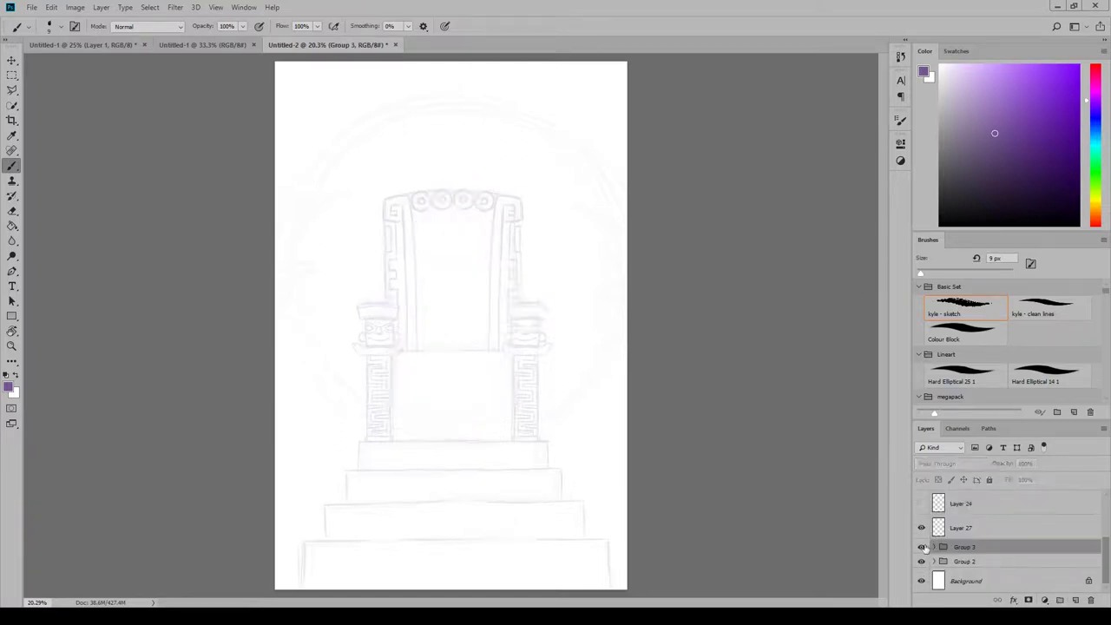
pyautogui.click(921, 547)
pyautogui.doubleClick(964, 547)
pyautogui.write('axolotl base')
pyautogui.press('Return')
# Lower the opacity of the axolotl base group and make the empty layer above it active.
pyautogui.click(961, 528)
pyautogui.click(969, 547)
pyautogui.moveTo(1041, 464); pyautogui.dragTo(1015, 477)
pyautogui.click(963, 528)
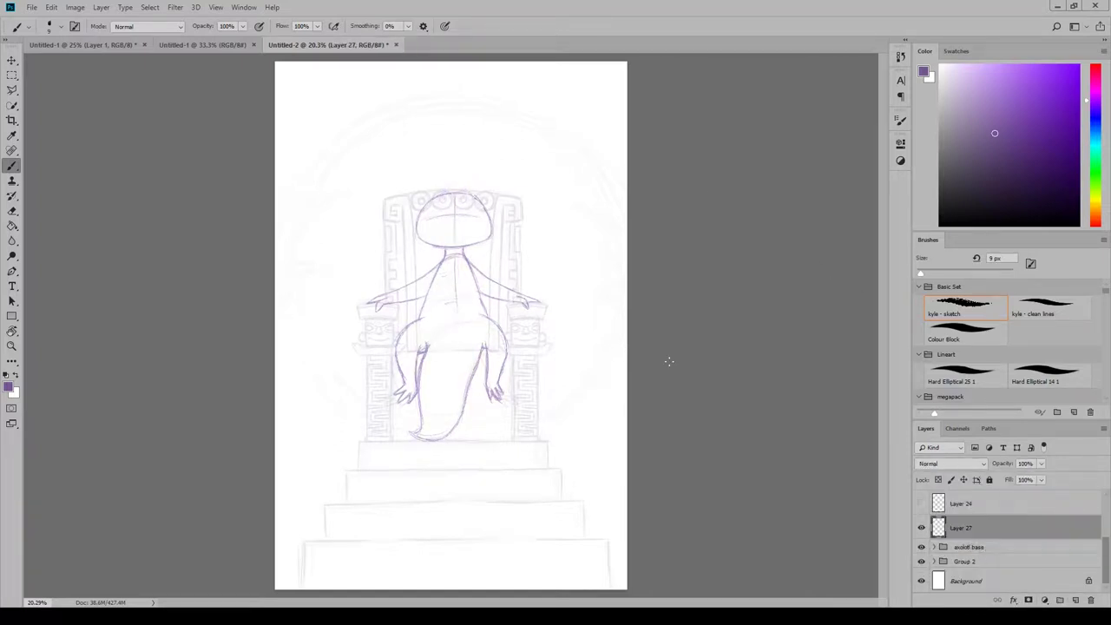
# Sketch a small tapered block with a carved face on top of the head as the headdress centrepiece.
pyautogui.moveTo(452, 179); pyautogui.dragTo(466, 179)
pyautogui.moveTo(444, 179); pyautogui.dragTo(447, 204)
pyautogui.moveTo(465, 179); pyautogui.dragTo(464, 204)
pyautogui.moveTo(451, 198); pyautogui.dragTo(458, 204)
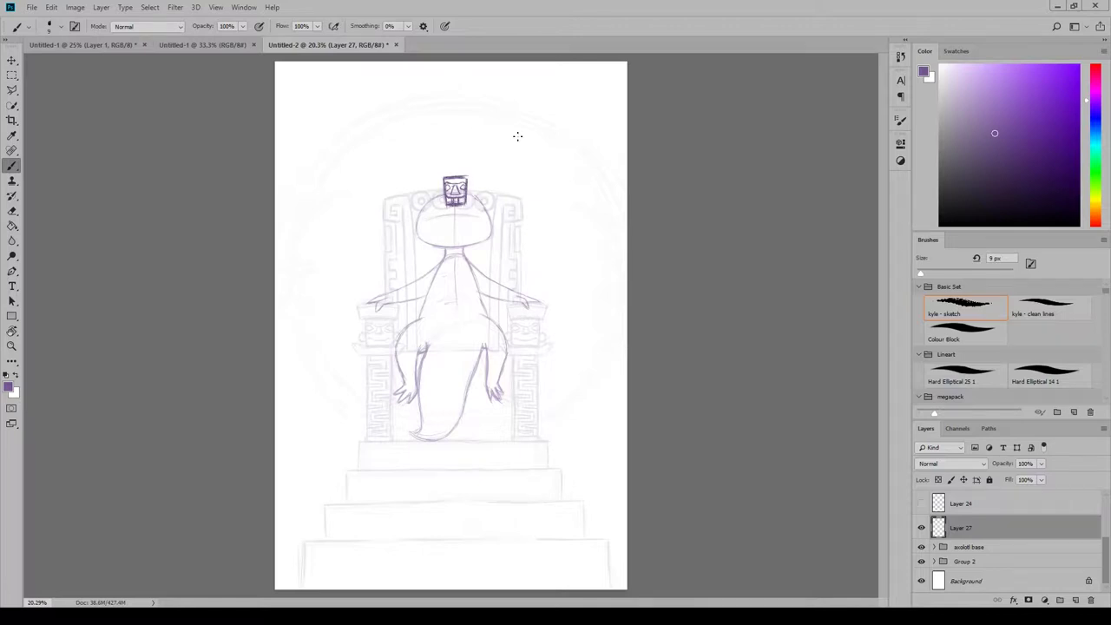
# Nudge the carved block slightly upward and draw a headband with round ornaments curving across the forehead.
pyautogui.press('v')
pyautogui.moveTo(554, 227); pyautogui.dragTo(554, 228)
pyautogui.moveTo(462, 204)
pyautogui.mouseDown()
pyautogui.moveTo(416, 211)
pyautogui.moveTo(479, 201)
pyautogui.moveTo(468, 195)
pyautogui.moveTo(488, 214)
pyautogui.moveTo(479, 201)
pyautogui.mouseUp()
pyautogui.press('b')
# Sketch two leafy feathers fanning out to the left of the carved block, each on its own new layer.
pyautogui.click(1073, 599)
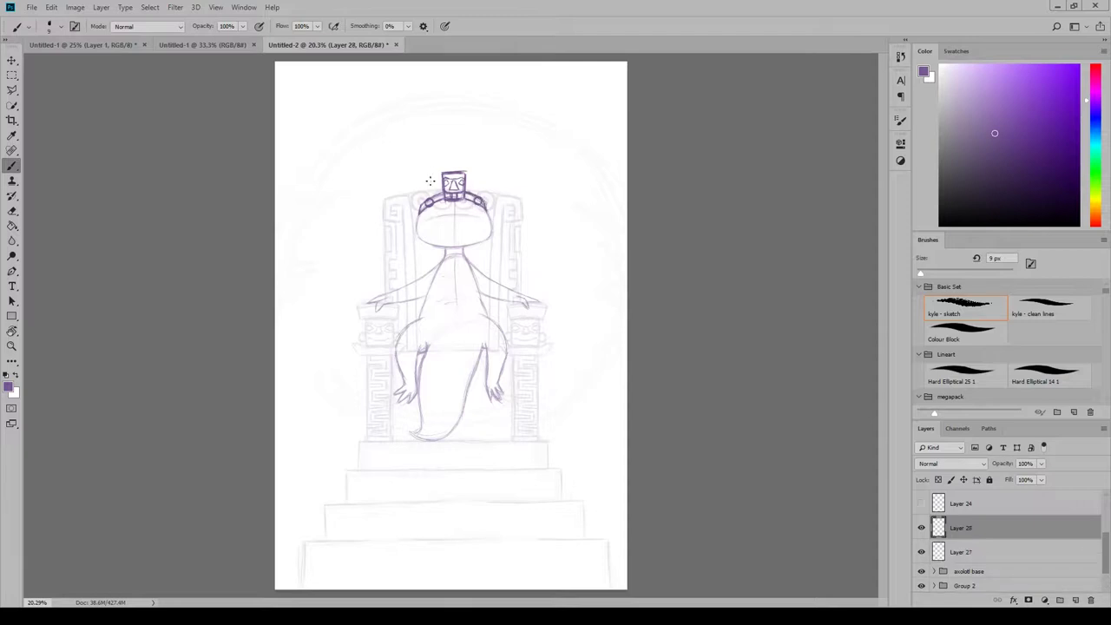
pyautogui.moveTo(403, 150)
pyautogui.mouseDown()
pyautogui.moveTo(438, 175)
pyautogui.moveTo(396, 139)
pyautogui.moveTo(416, 175)
pyautogui.moveTo(394, 138)
pyautogui.moveTo(445, 188)
pyautogui.moveTo(370, 170)
pyautogui.moveTo(442, 187)
pyautogui.mouseUp()
pyautogui.click(1073, 599)
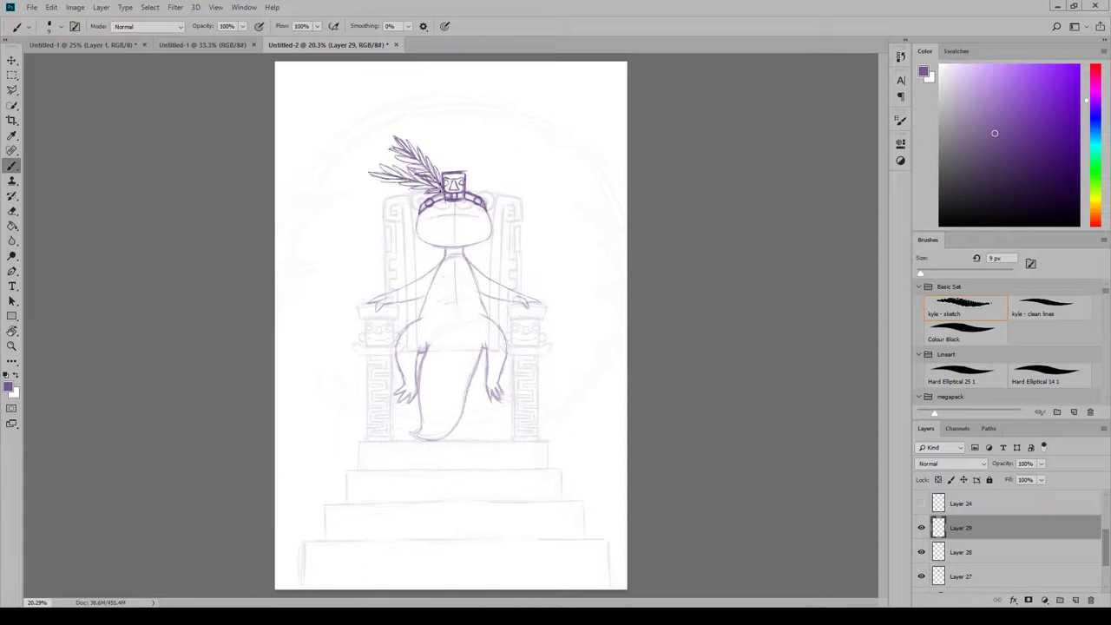
# Duplicate the lower feather layer and rotate the copy downward to form a third feather in the fan.
pyautogui.click(919, 528)
pyautogui.rightClick(963, 527)
pyautogui.click(760, 339)
pyautogui.press('v')
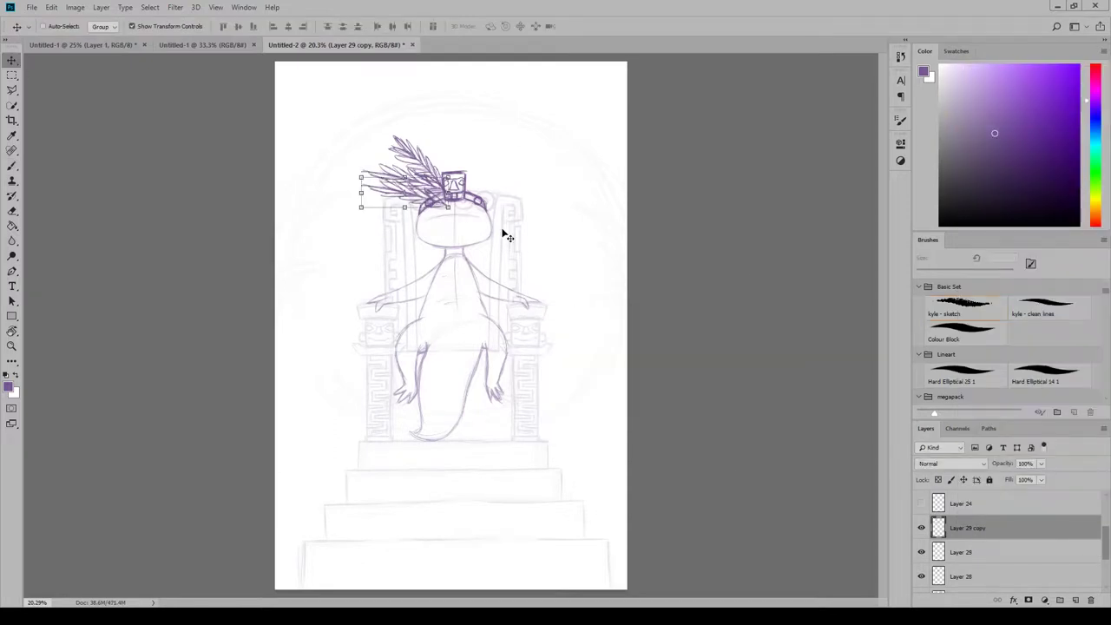
pyautogui.moveTo(500, 230); pyautogui.dragTo(521, 195)
pyautogui.press('Return')
pyautogui.moveTo(568, 272)
pyautogui.mouseDown()
pyautogui.moveTo(544, 287)
pyautogui.moveTo(565, 282)
pyautogui.mouseUp()
# Duplicate the three feather layers, flip the copies horizontally, and place them rotated on the right of the carved block.
pyautogui.click(522, 27)
pyautogui.keyDown('shift'); pyautogui.click(986, 571); pyautogui.keyUp('shift')
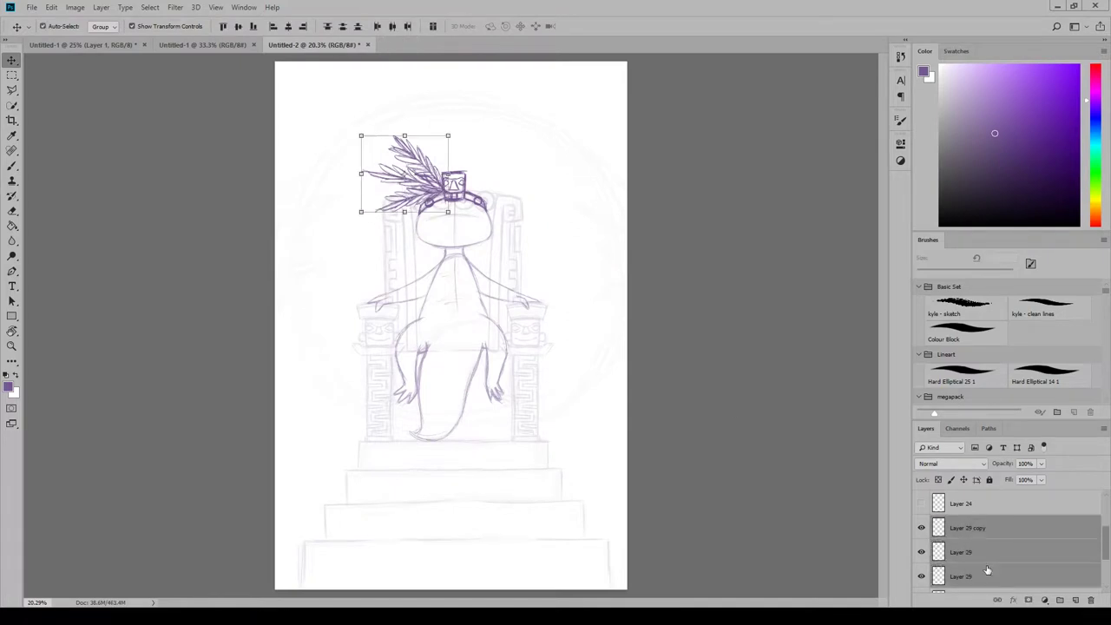
pyautogui.rightClick(987, 572)
pyautogui.click(993, 158)
pyautogui.click(760, 340)
pyautogui.click(50, 7)
pyautogui.click(235, 390)
pyautogui.moveTo(384, 192); pyautogui.dragTo(483, 192)
pyautogui.moveTo(558, 134); pyautogui.dragTo(526, 111)
pyautogui.moveTo(511, 193); pyautogui.dragTo(496, 175)
pyautogui.press('Return')
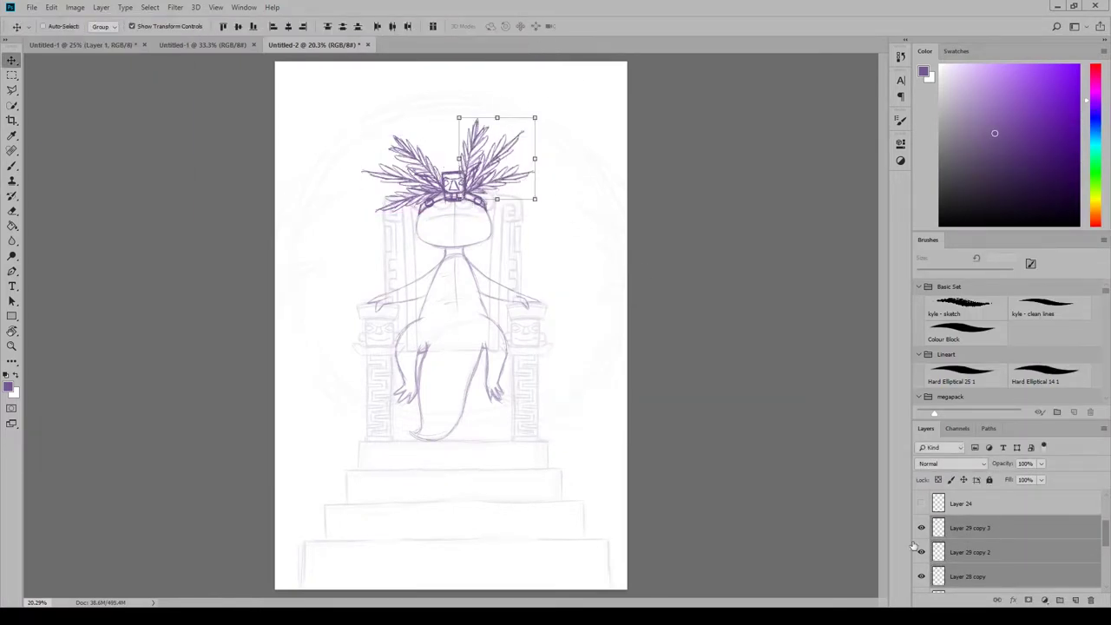
# Add a new layer above the feather copies and draw another low feather on the right side of the headdress.
pyautogui.click(987, 504)
pyautogui.click(992, 529)
pyautogui.click(971, 580)
pyautogui.press('e')
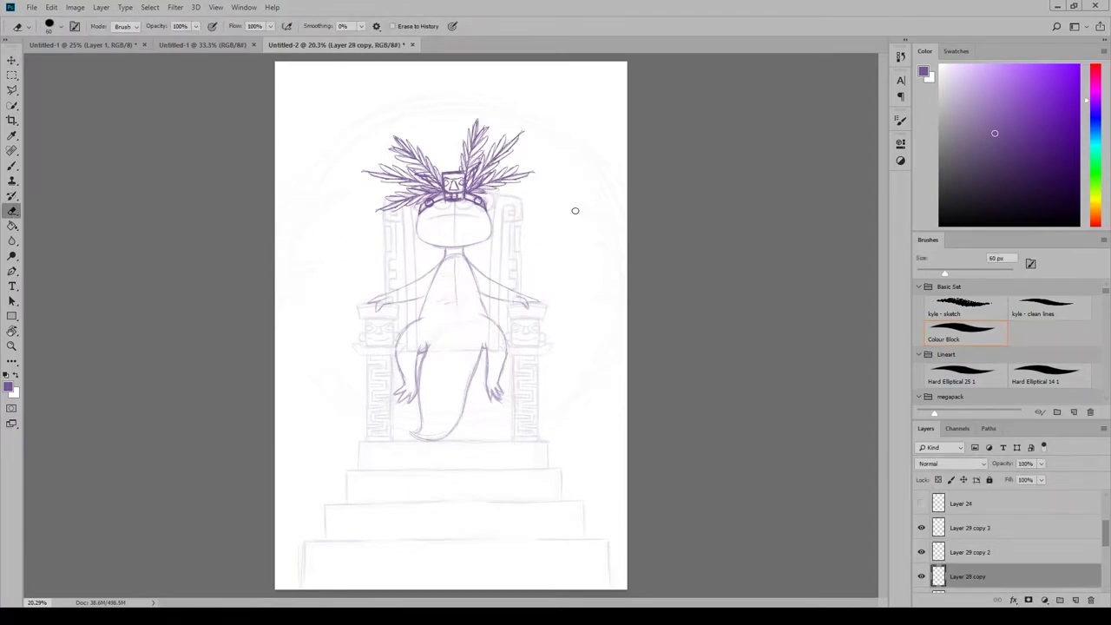
pyautogui.click(998, 554)
pyautogui.click(994, 529)
pyautogui.click(1075, 599)
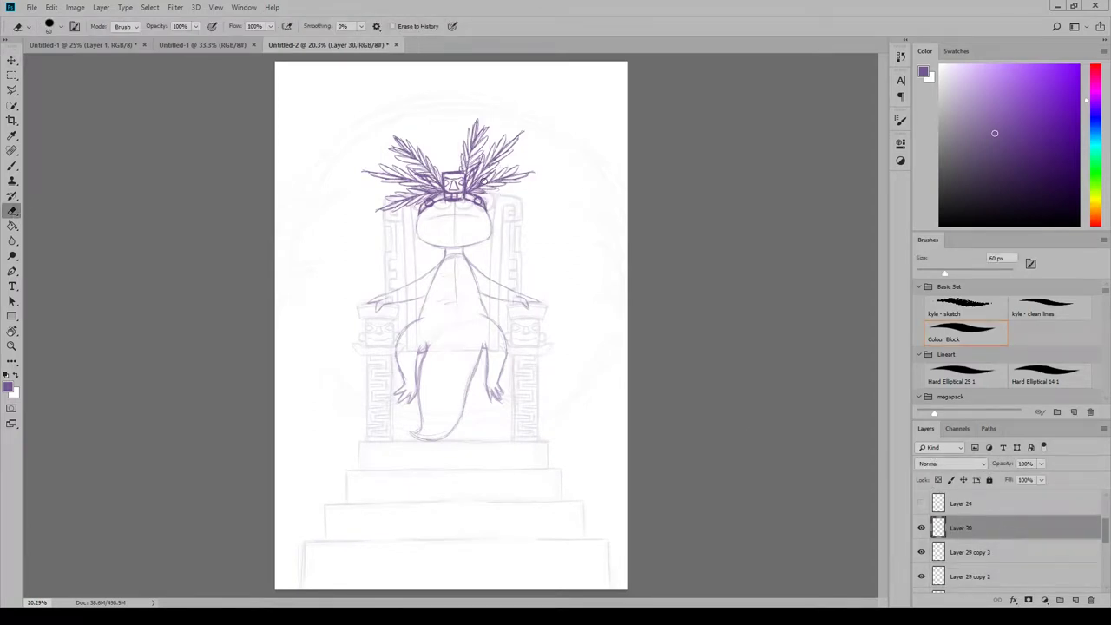
pyautogui.press('b')
pyautogui.moveTo(475, 193)
pyautogui.mouseDown()
pyautogui.moveTo(510, 198)
pyautogui.moveTo(520, 216)
pyautogui.mouseUp()
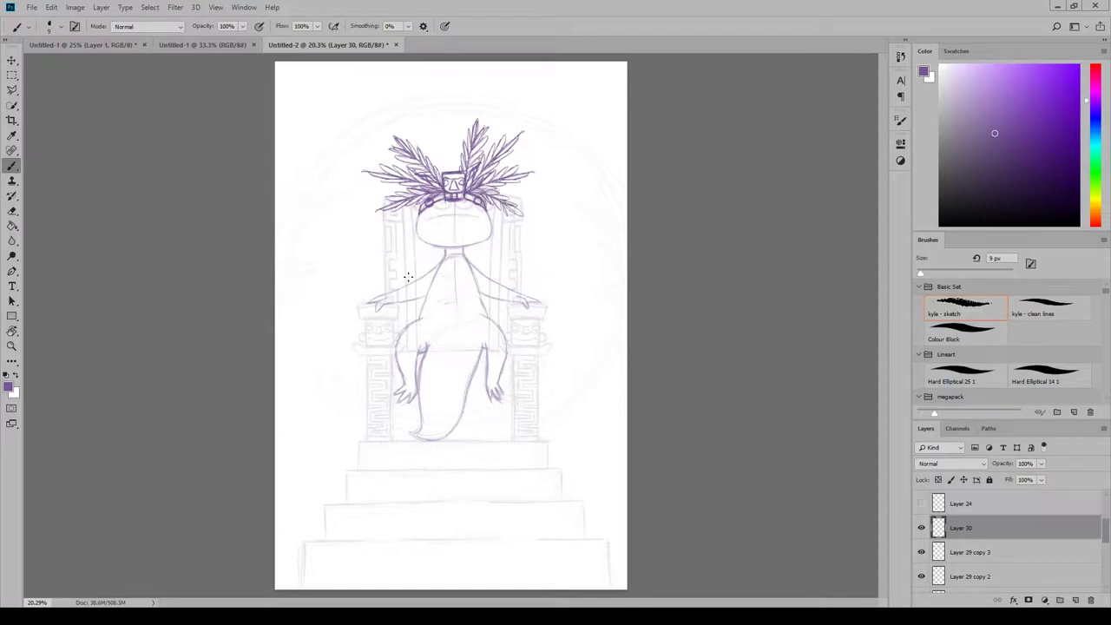
# Group all the headdress layers and name the group "headdress".
pyautogui.keyDown('shift'); pyautogui.click(1004, 553); pyautogui.keyUp('shift')
pyautogui.keyDown('shift'); pyautogui.click(1006, 575); pyautogui.keyUp('shift')
pyautogui.scroll(-3, 1007, 576)
pyautogui.keyDown('shift'); pyautogui.click(1003, 539); pyautogui.keyUp('shift')
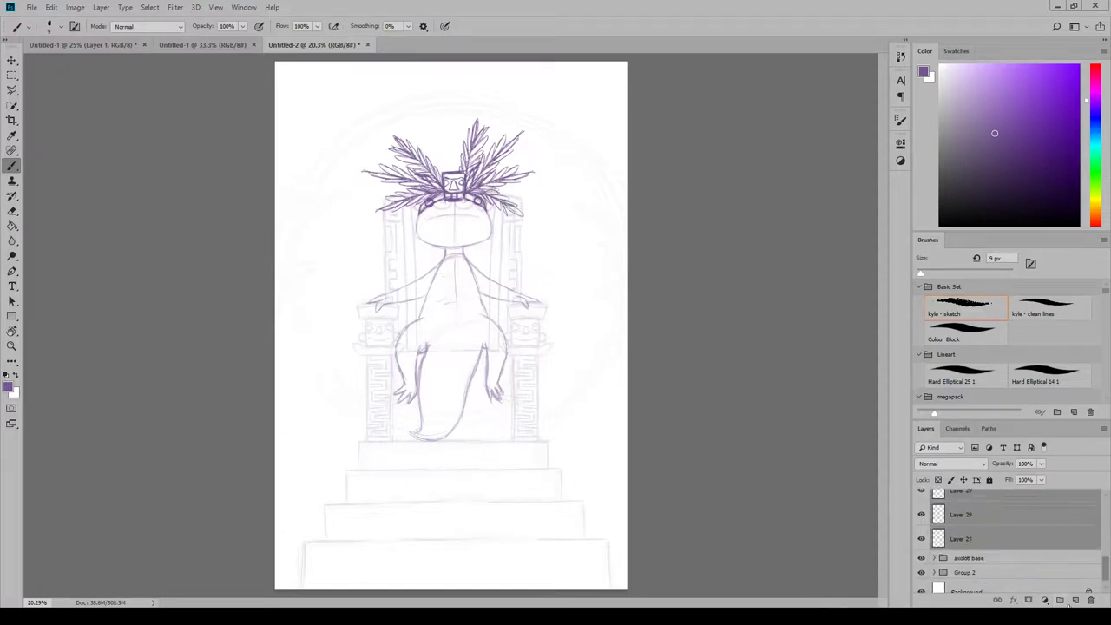
pyautogui.hotkey('ctrl', 'g')
pyautogui.doubleClick(966, 532)
pyautogui.write('headdress')
pyautogui.press('Return')
# On a new layer, draw beaded strands hanging from the headband on both sides of the face and move it into the headdress group.
pyautogui.click(1074, 600)
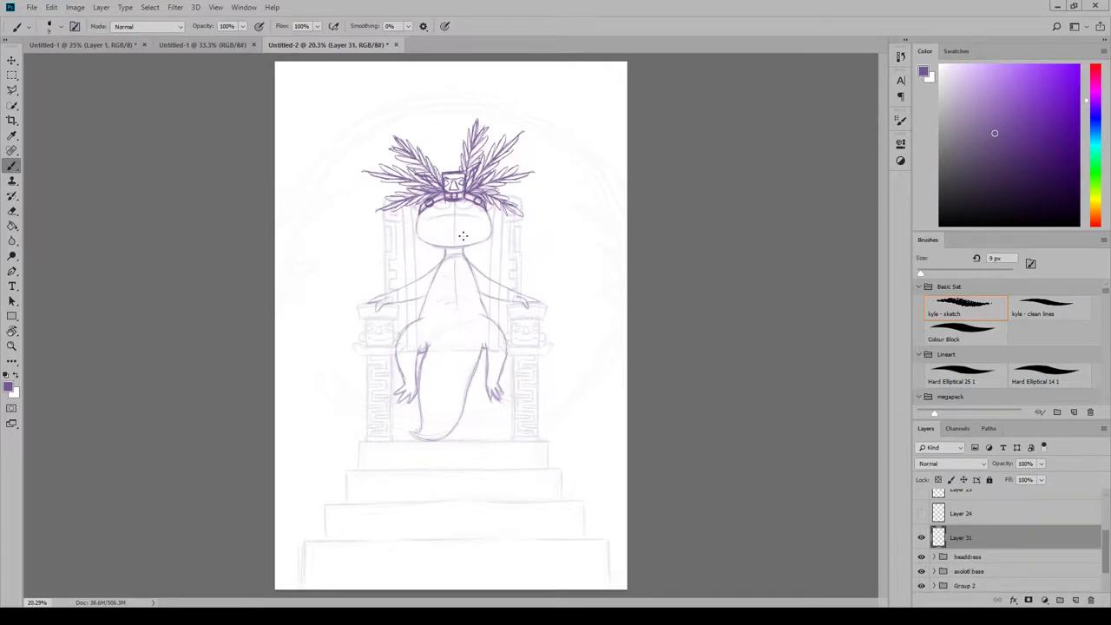
pyautogui.moveTo(485, 210); pyautogui.dragTo(488, 222)
pyautogui.moveTo(420, 213)
pyautogui.mouseDown()
pyautogui.moveTo(488, 208)
pyautogui.moveTo(417, 225)
pyautogui.mouseUp()
pyautogui.moveTo(418, 229); pyautogui.dragTo(419, 247)
pyautogui.moveTo(488, 225); pyautogui.dragTo(493, 242)
pyautogui.moveTo(976, 545); pyautogui.dragTo(974, 558)
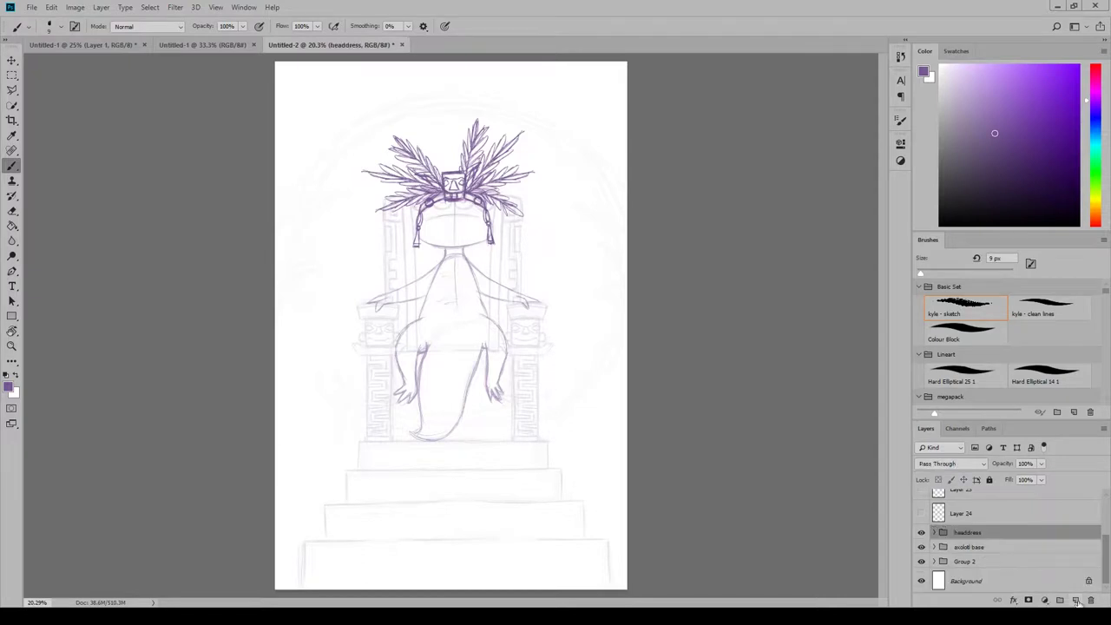
# Rough out a draped, knotted cape over the shoulders on a new layer and lower that layer's opacity to 33%.
pyautogui.click(1074, 600)
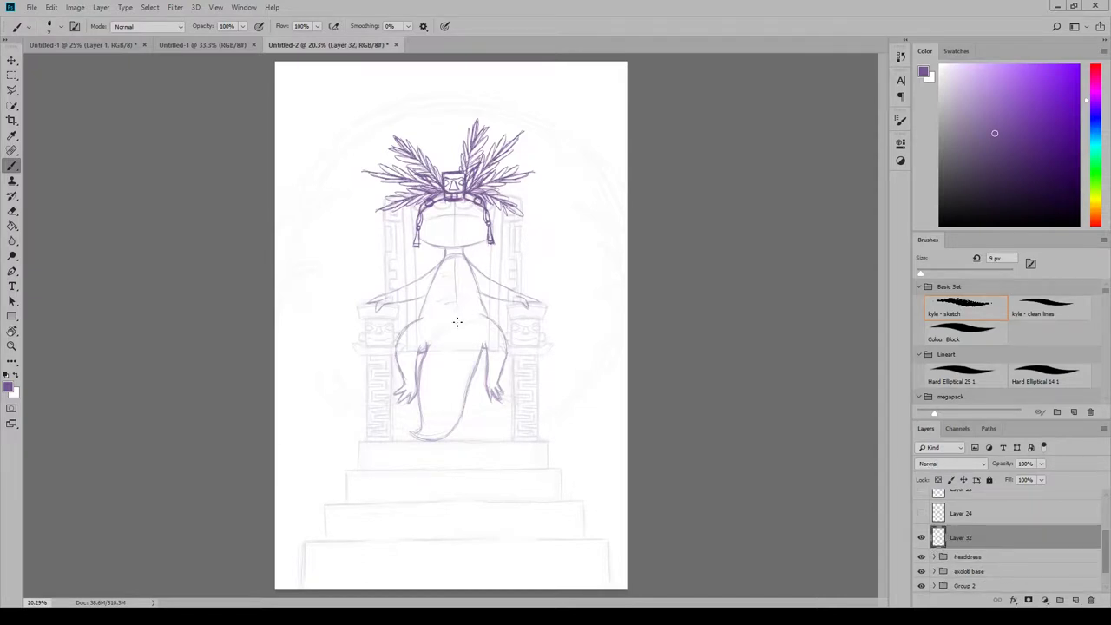
pyautogui.moveTo(463, 270)
pyautogui.mouseDown()
pyautogui.moveTo(467, 257)
pyautogui.moveTo(460, 274)
pyautogui.moveTo(454, 257)
pyautogui.moveTo(469, 274)
pyautogui.mouseUp()
pyautogui.moveTo(403, 285)
pyautogui.mouseDown()
pyautogui.moveTo(459, 277)
pyautogui.moveTo(421, 273)
pyautogui.moveTo(455, 275)
pyautogui.moveTo(423, 267)
pyautogui.moveTo(444, 257)
pyautogui.moveTo(424, 272)
pyautogui.mouseUp()
pyautogui.moveTo(430, 266); pyautogui.dragTo(403, 284)
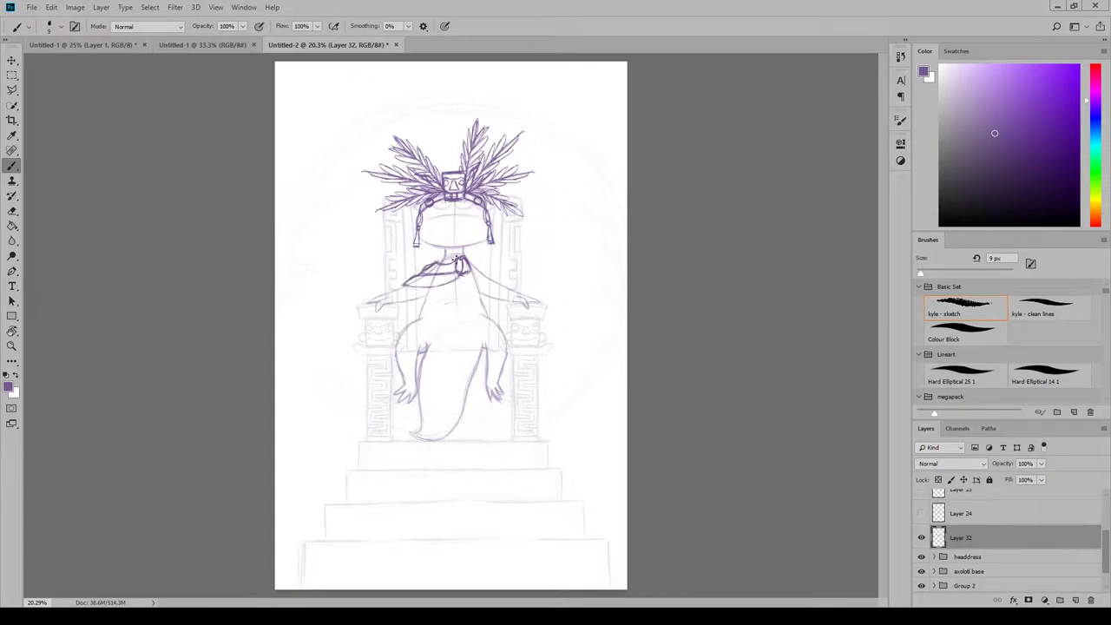
pyautogui.moveTo(455, 257); pyautogui.dragTo(437, 261)
pyautogui.click(1041, 463)
pyautogui.click(1004, 477)
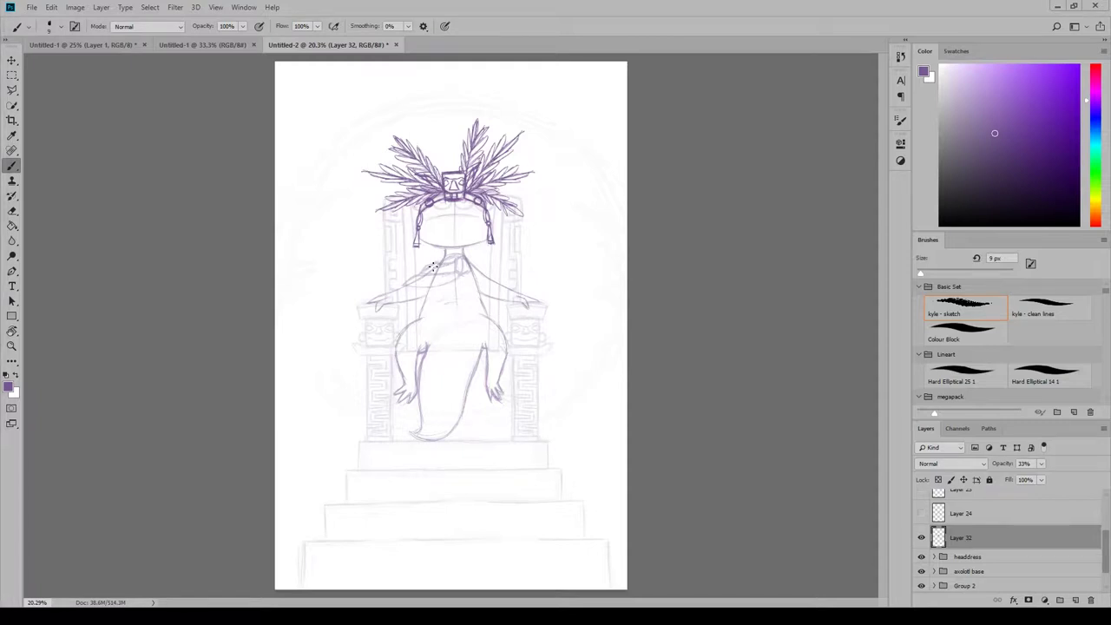
# Redraw the knotted cape cleanly on a new layer, and sketch its shaded hanging back beside the body on another new layer.
pyautogui.hotkey('ctrl', 'shift', 'alt', 'n')
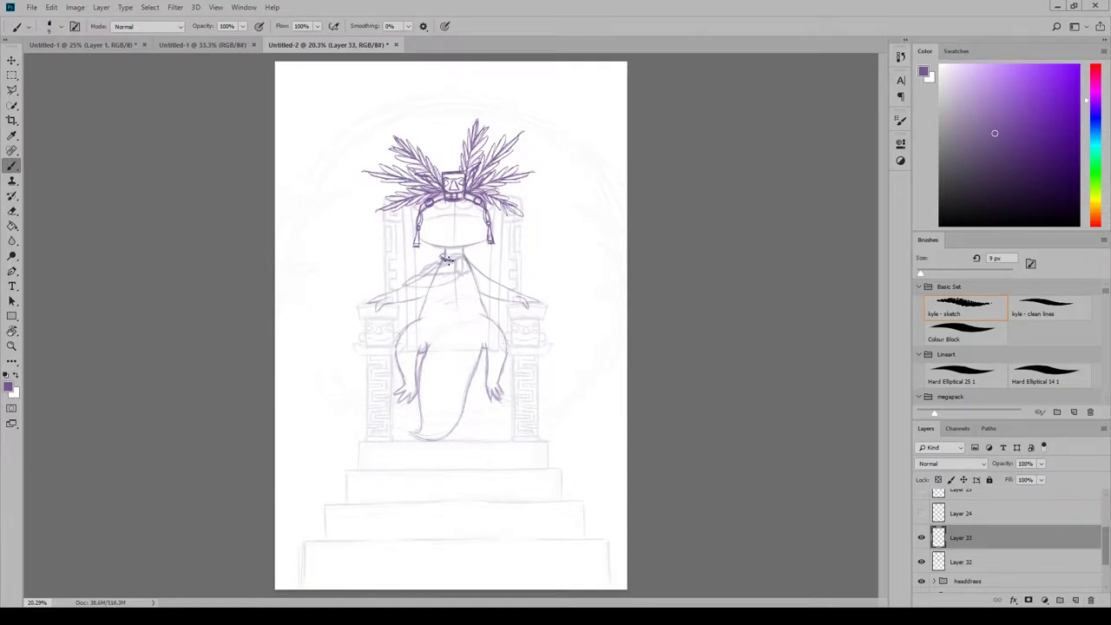
pyautogui.moveTo(435, 260)
pyautogui.mouseDown()
pyautogui.moveTo(400, 286)
pyautogui.moveTo(455, 263)
pyautogui.moveTo(457, 277)
pyautogui.moveTo(417, 293)
pyautogui.moveTo(441, 290)
pyautogui.moveTo(398, 291)
pyautogui.moveTo(443, 289)
pyautogui.moveTo(464, 244)
pyautogui.moveTo(449, 275)
pyautogui.moveTo(482, 274)
pyautogui.mouseUp()
pyautogui.hotkey('ctrl', 'shift', 'alt', 'n')
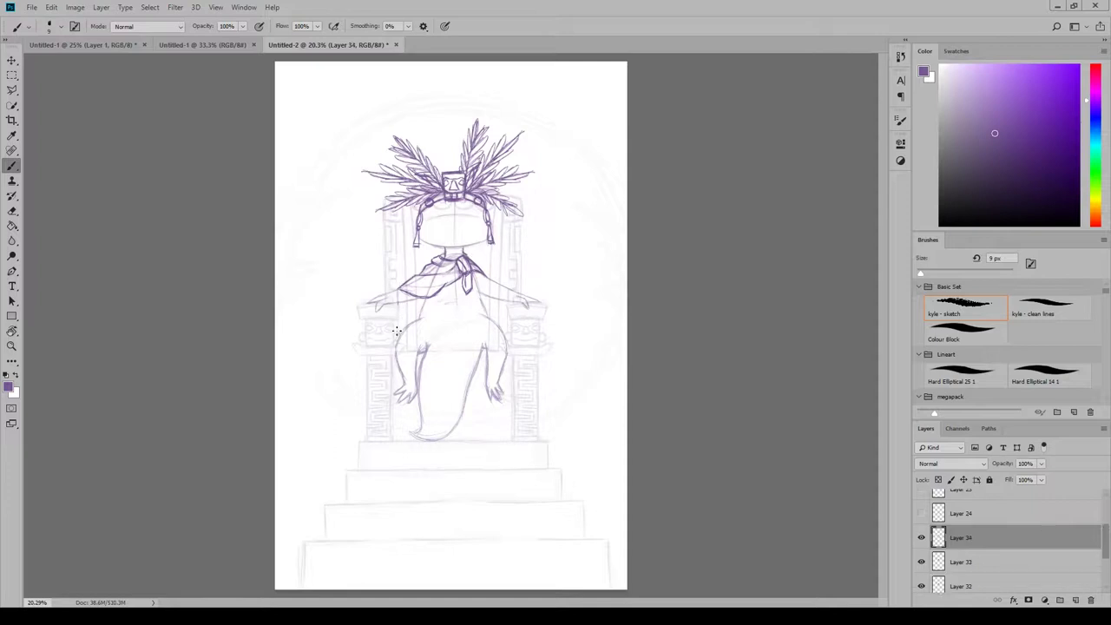
pyautogui.moveTo(491, 299)
pyautogui.mouseDown()
pyautogui.moveTo(504, 217)
pyautogui.moveTo(395, 328)
pyautogui.moveTo(483, 295)
pyautogui.mouseUp()
pyautogui.moveTo(398, 329); pyautogui.dragTo(420, 300)
# Draw a band with a round knot and tassels around the lower tail on a new layer, and outline the tail on another.
pyautogui.click(1076, 599)
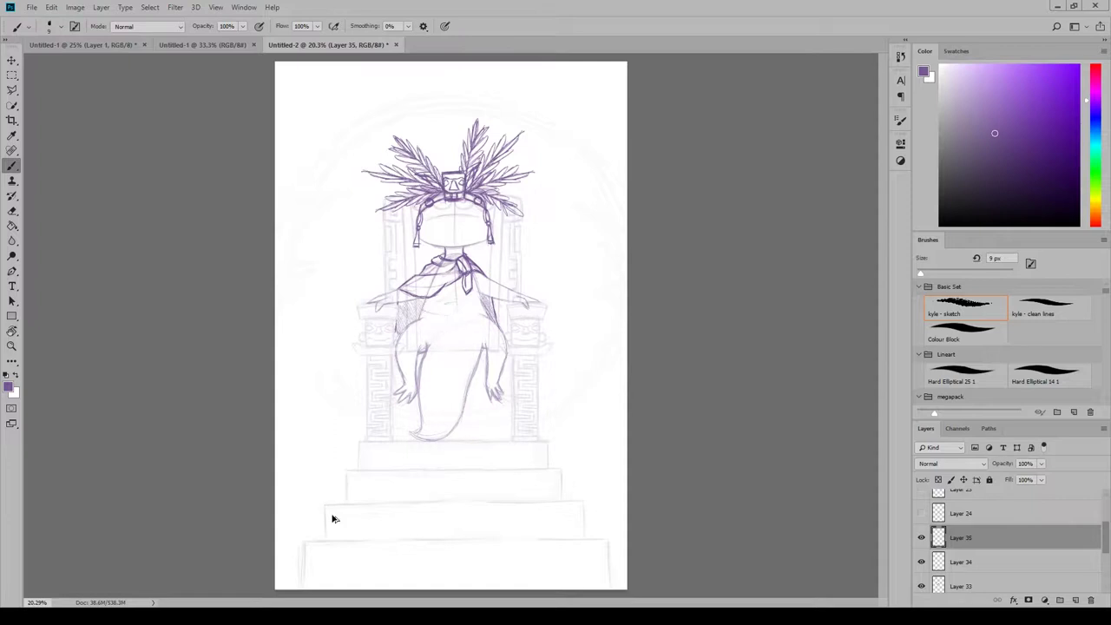
pyautogui.moveTo(421, 404)
pyautogui.mouseDown()
pyautogui.moveTo(466, 395)
pyautogui.moveTo(456, 414)
pyautogui.moveTo(468, 403)
pyautogui.moveTo(420, 406)
pyautogui.moveTo(468, 394)
pyautogui.moveTo(438, 404)
pyautogui.moveTo(439, 425)
pyautogui.moveTo(451, 426)
pyautogui.mouseUp()
pyautogui.click(1075, 599)
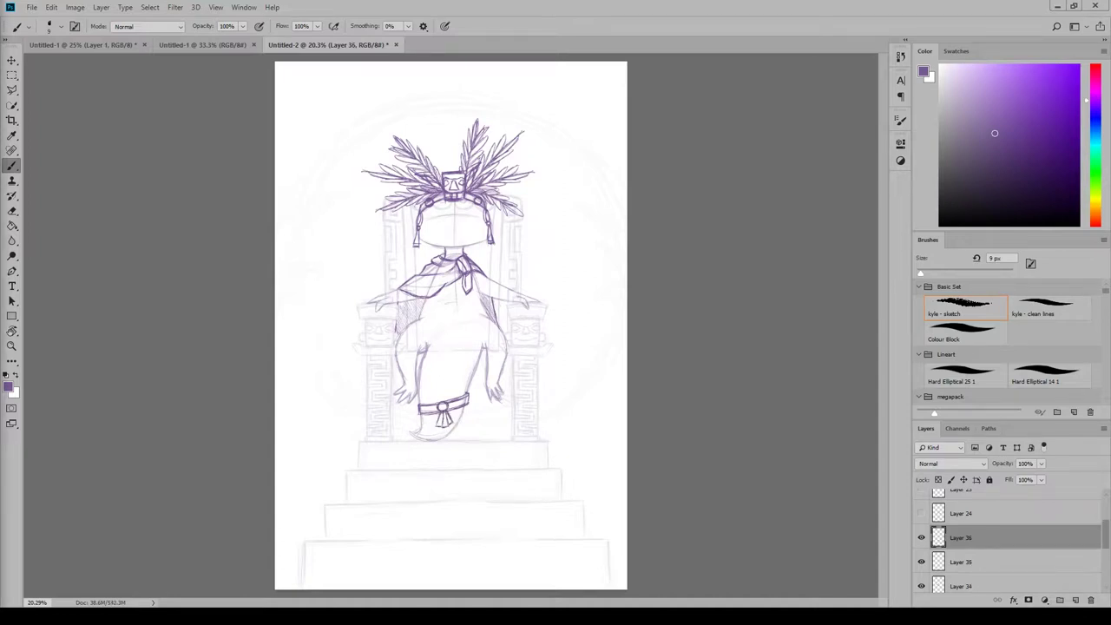
pyautogui.moveTo(420, 414); pyautogui.dragTo(411, 433)
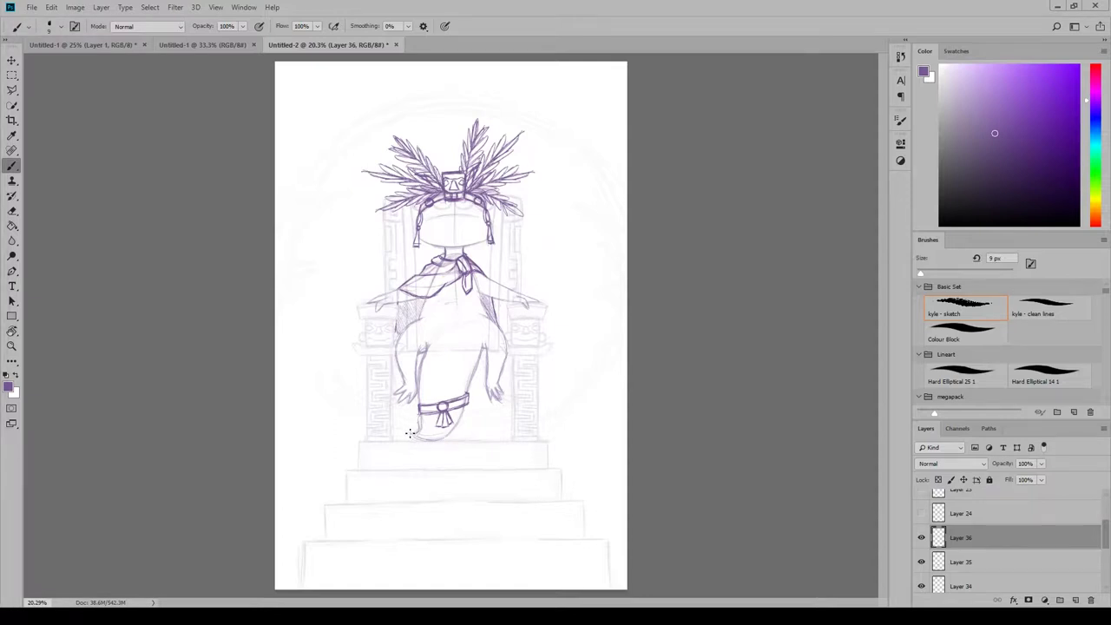
pyautogui.moveTo(466, 406)
pyautogui.mouseDown()
pyautogui.moveTo(443, 437)
pyautogui.moveTo(451, 431)
pyautogui.mouseUp()
pyautogui.moveTo(477, 371); pyautogui.dragTo(473, 378)
pyautogui.moveTo(482, 349)
pyautogui.mouseDown()
pyautogui.moveTo(477, 365)
pyautogui.moveTo(415, 404)
pyautogui.mouseUp()
pyautogui.moveTo(429, 338); pyautogui.dragTo(415, 415)
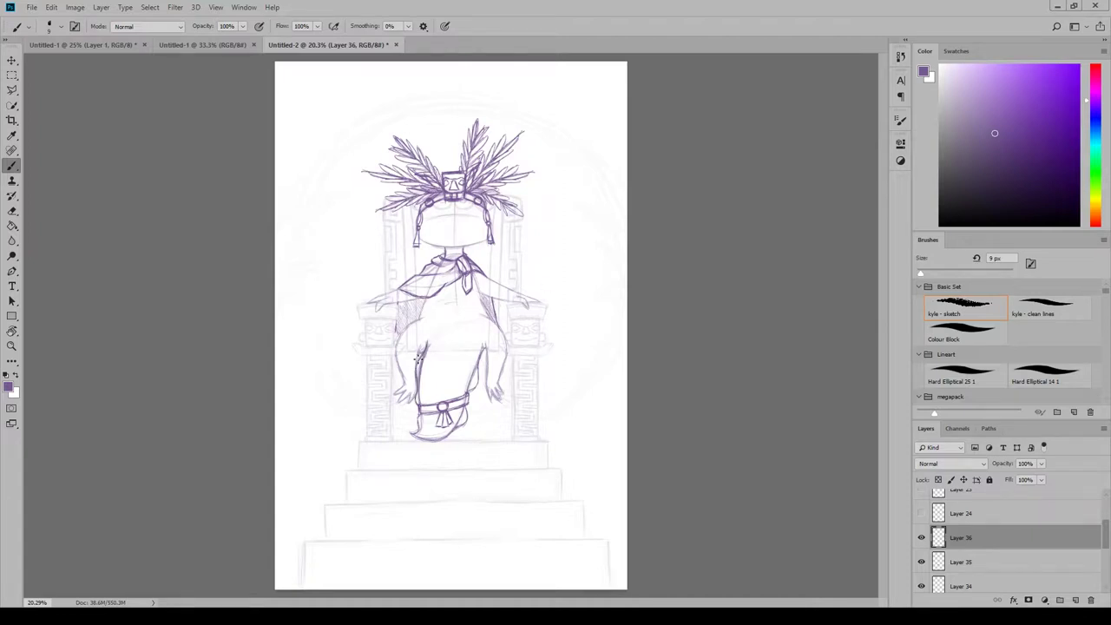
# Retrace the axolotl's legs, feet, rounded belly, arms and hands with darker lines over the faint base sketch.
pyautogui.moveTo(426, 345)
pyautogui.mouseDown()
pyautogui.moveTo(395, 397)
pyautogui.moveTo(416, 392)
pyautogui.mouseUp()
pyautogui.moveTo(488, 387)
pyautogui.mouseDown()
pyautogui.moveTo(498, 398)
pyautogui.moveTo(504, 356)
pyautogui.mouseUp()
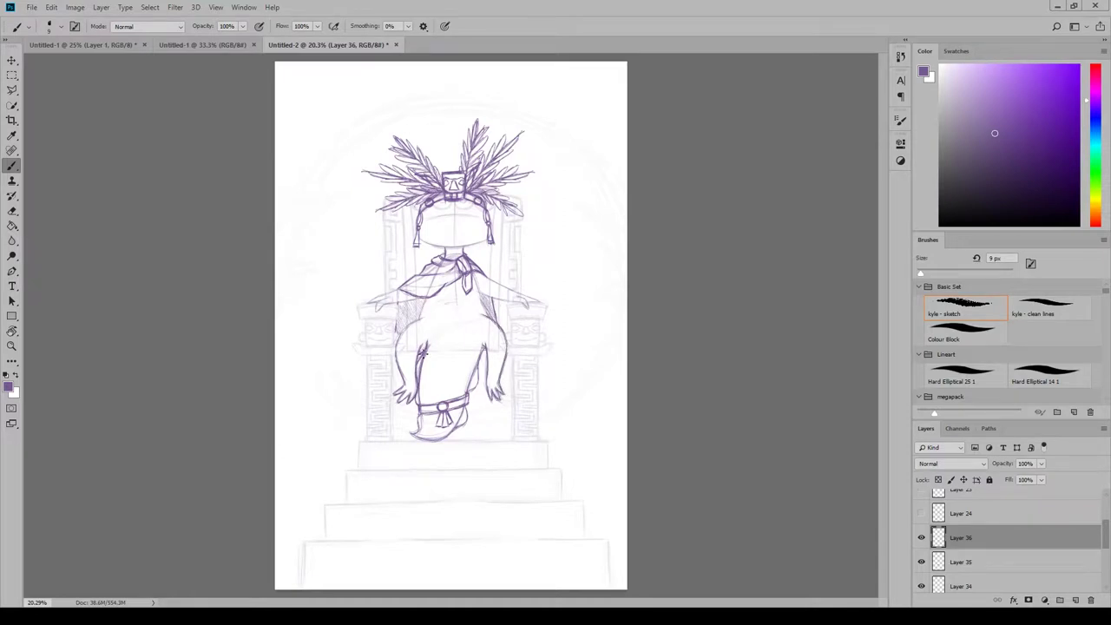
pyautogui.moveTo(399, 339); pyautogui.dragTo(420, 318)
pyautogui.moveTo(470, 270)
pyautogui.mouseDown()
pyautogui.moveTo(487, 315)
pyautogui.moveTo(378, 305)
pyautogui.mouseUp()
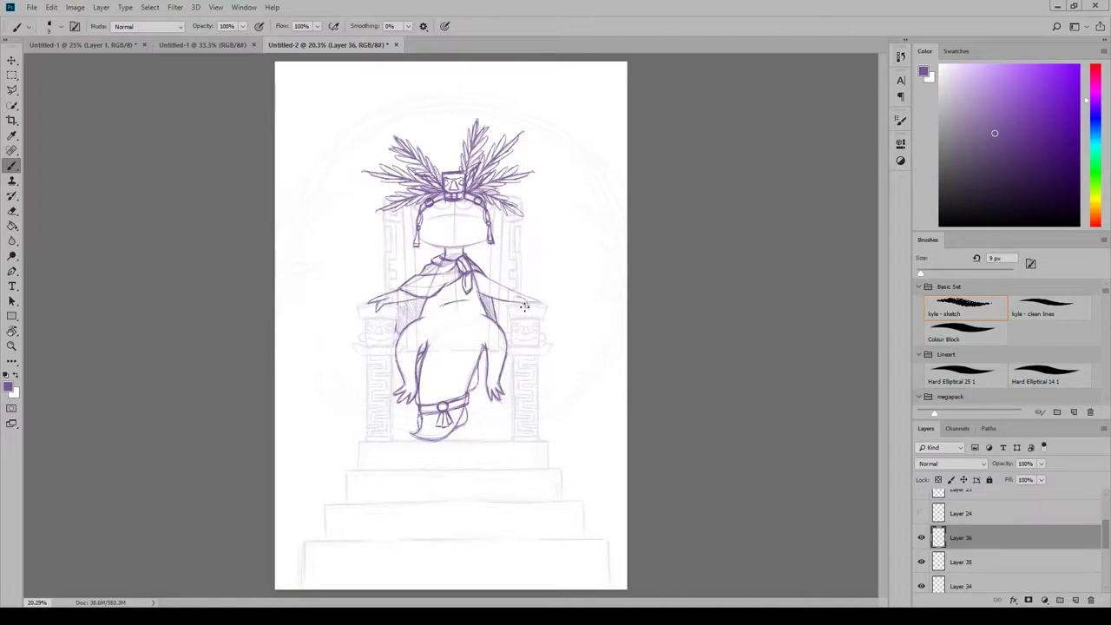
pyautogui.moveTo(524, 305)
pyautogui.mouseDown()
pyautogui.moveTo(537, 295)
pyautogui.moveTo(492, 277)
pyautogui.mouseUp()
# Outline the axolotl's head beneath the headband and draw two small dot eyes and a wide smiling mouth.
pyautogui.moveTo(417, 240); pyautogui.dragTo(486, 242)
pyautogui.click(476, 208)
pyautogui.click(482, 213)
pyautogui.click(479, 217)
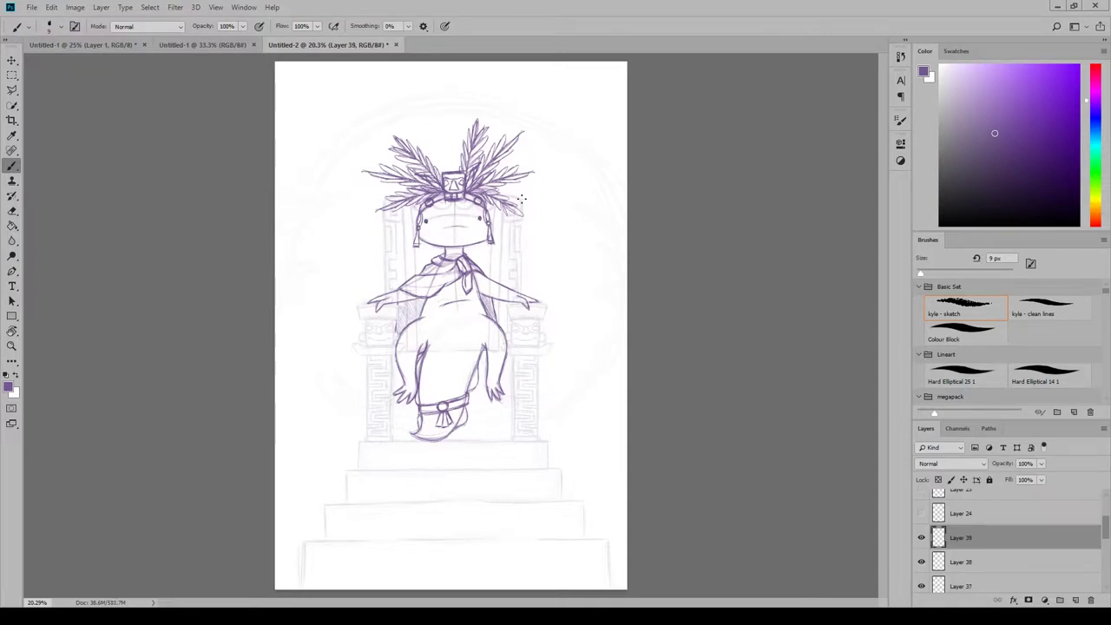
pyautogui.moveTo(441, 230); pyautogui.dragTo(473, 226)
pyautogui.hotkey('ctrl', 'z')
pyautogui.moveTo(432, 227)
pyautogui.mouseDown()
pyautogui.moveTo(467, 224)
pyautogui.moveTo(359, 247)
pyautogui.moveTo(419, 239)
pyautogui.mouseUp()
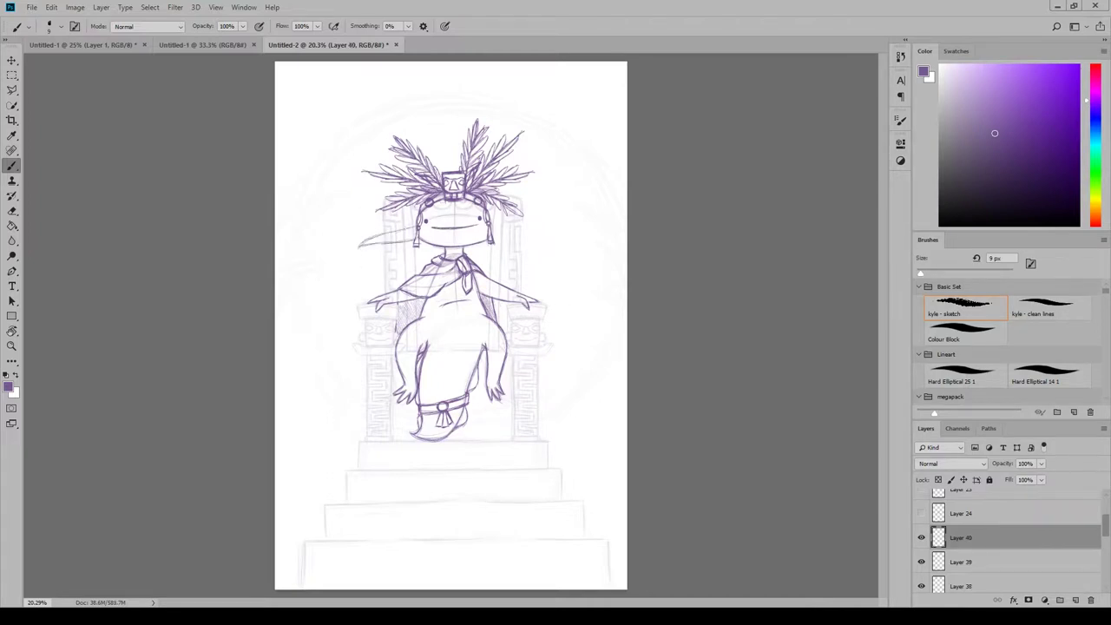
# Draw curved gills with feathery fringes on both sides of the head, and retrace the jaw and the tail tip.
pyautogui.moveTo(356, 201)
pyautogui.mouseDown()
pyautogui.moveTo(417, 224)
pyautogui.moveTo(385, 206)
pyautogui.moveTo(359, 245)
pyautogui.moveTo(422, 239)
pyautogui.mouseUp()
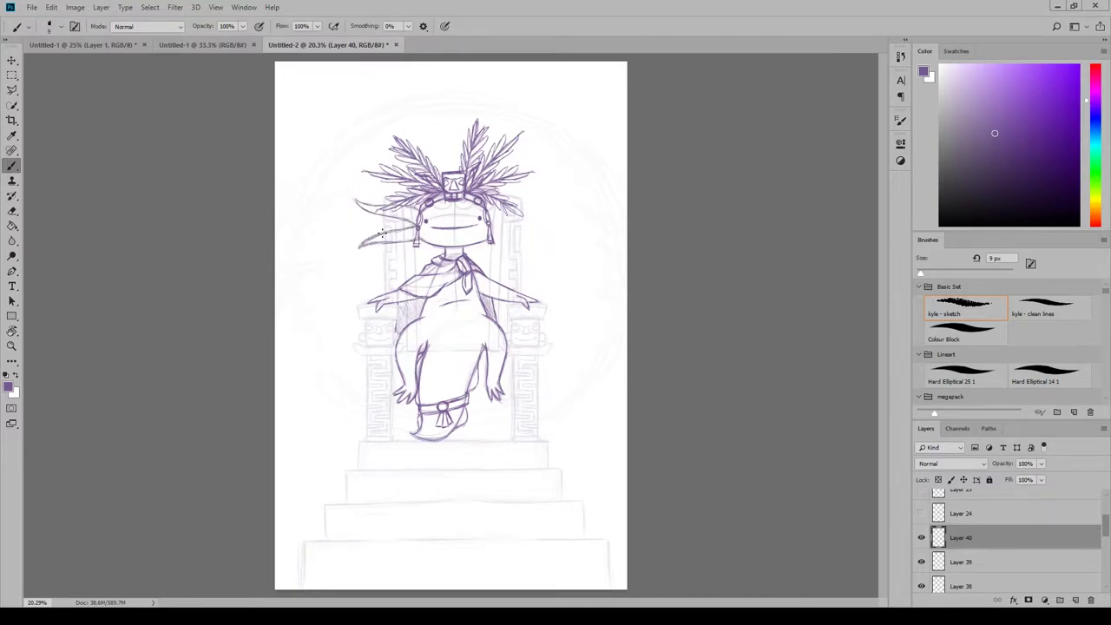
pyautogui.moveTo(488, 238)
pyautogui.mouseDown()
pyautogui.moveTo(545, 243)
pyautogui.moveTo(512, 233)
pyautogui.moveTo(551, 200)
pyautogui.moveTo(530, 211)
pyautogui.mouseUp()
pyautogui.moveTo(491, 209); pyautogui.dragTo(534, 201)
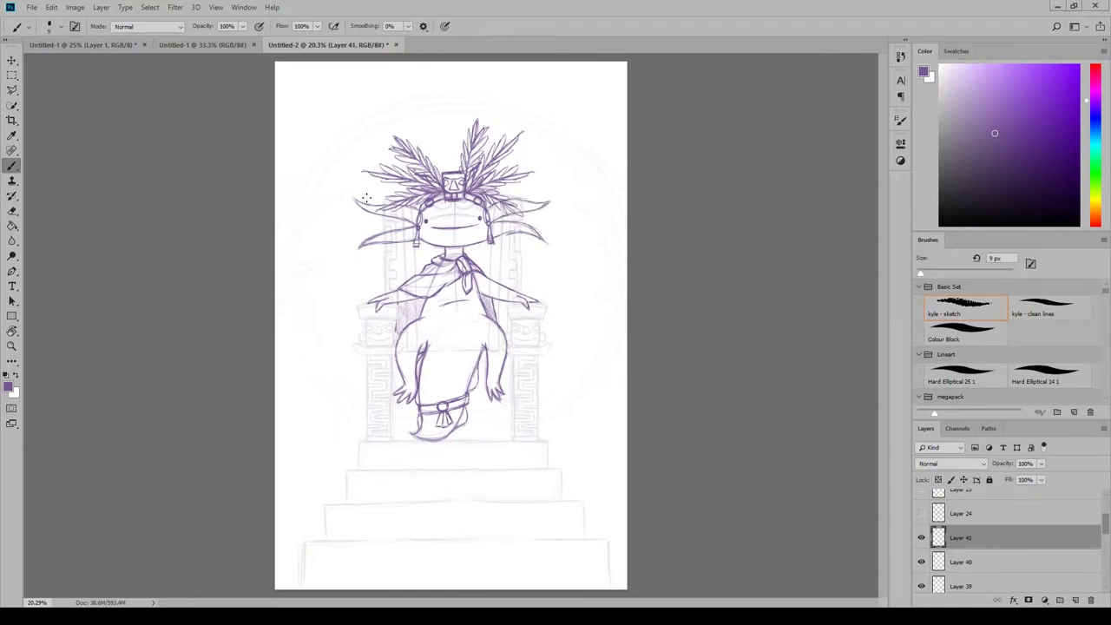
pyautogui.moveTo(366, 198)
pyautogui.mouseDown()
pyautogui.moveTo(415, 211)
pyautogui.moveTo(363, 207)
pyautogui.moveTo(412, 224)
pyautogui.moveTo(380, 231)
pyautogui.mouseUp()
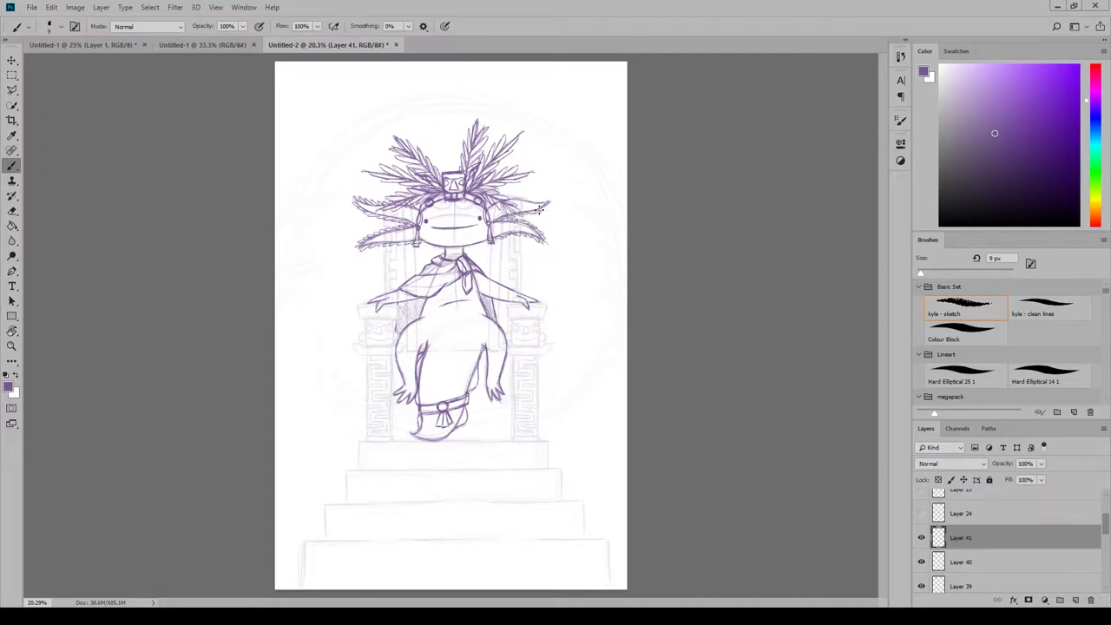
pyautogui.moveTo(518, 200); pyautogui.dragTo(551, 203)
pyautogui.moveTo(488, 240); pyautogui.dragTo(420, 242)
pyautogui.moveTo(412, 435); pyautogui.dragTo(454, 429)
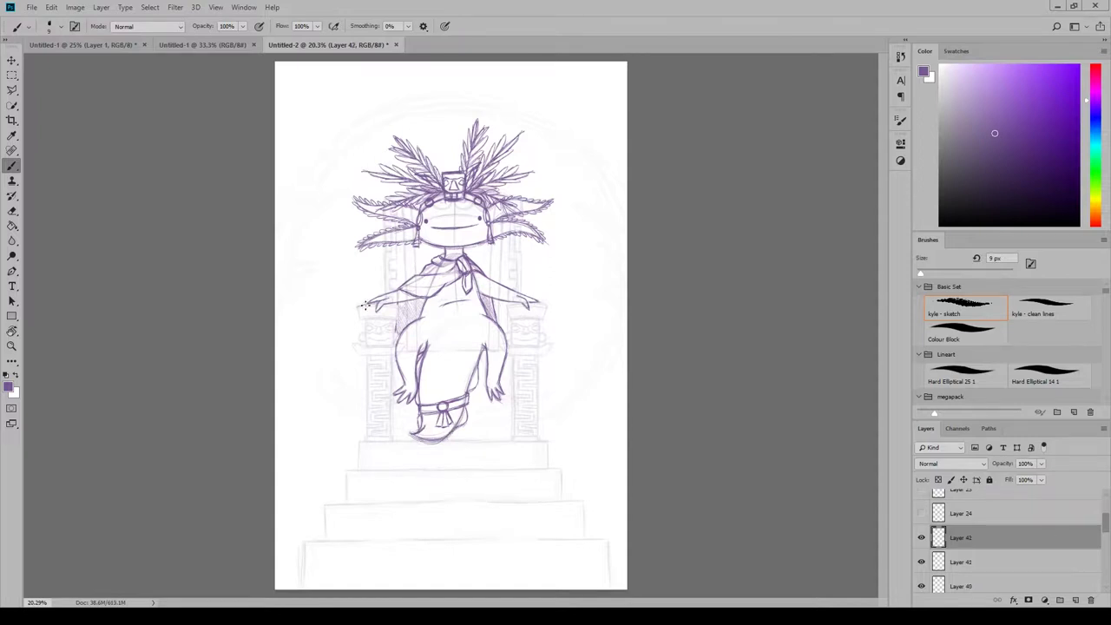
# Outline the armrest tops and square blocks under both hands, and the patterned posts of the throne's back.
pyautogui.moveTo(366, 316); pyautogui.dragTo(396, 321)
pyautogui.moveTo(526, 302); pyautogui.dragTo(510, 316)
pyautogui.moveTo(491, 243)
pyautogui.mouseDown()
pyautogui.moveTo(494, 280)
pyautogui.moveTo(521, 229)
pyautogui.moveTo(500, 284)
pyautogui.moveTo(510, 264)
pyautogui.moveTo(509, 278)
pyautogui.mouseUp()
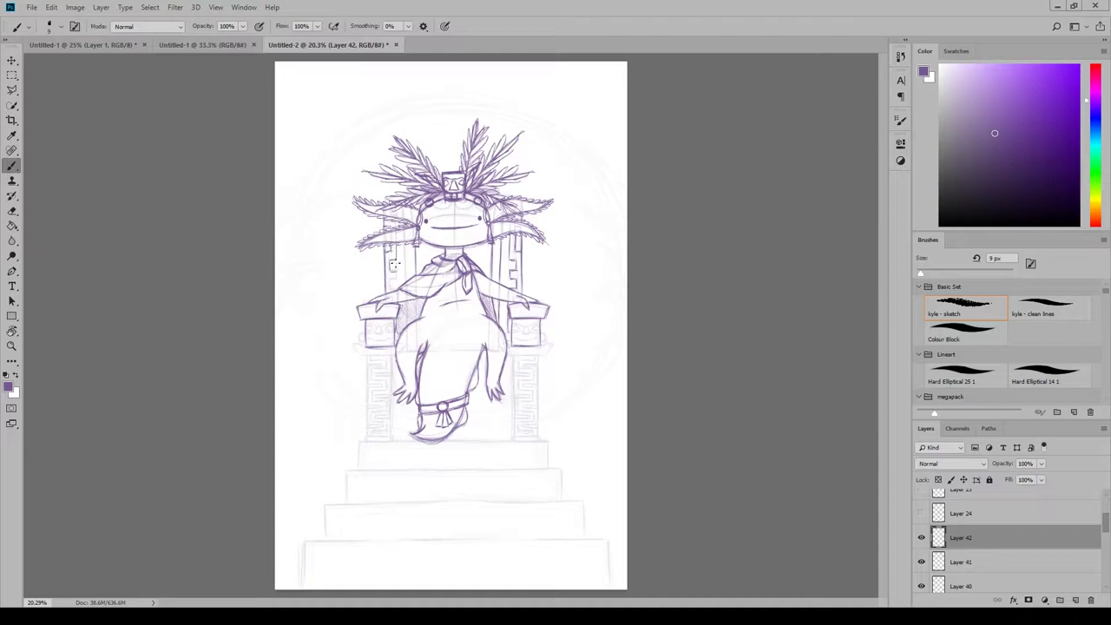
pyautogui.moveTo(405, 243); pyautogui.dragTo(405, 280)
# Draw carved faces on both armrest blocks and add the flared ledges beneath them.
pyautogui.moveTo(532, 328); pyautogui.dragTo(538, 330)
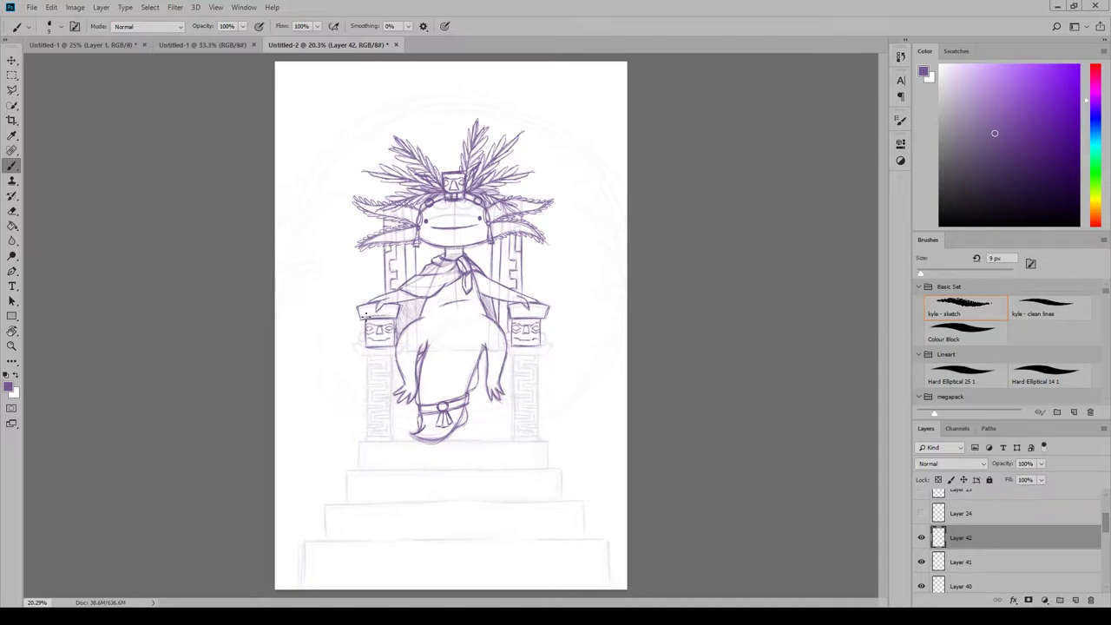
pyautogui.moveTo(511, 317); pyautogui.dragTo(547, 318)
pyautogui.moveTo(403, 345); pyautogui.dragTo(360, 353)
pyautogui.moveTo(507, 354); pyautogui.dragTo(543, 355)
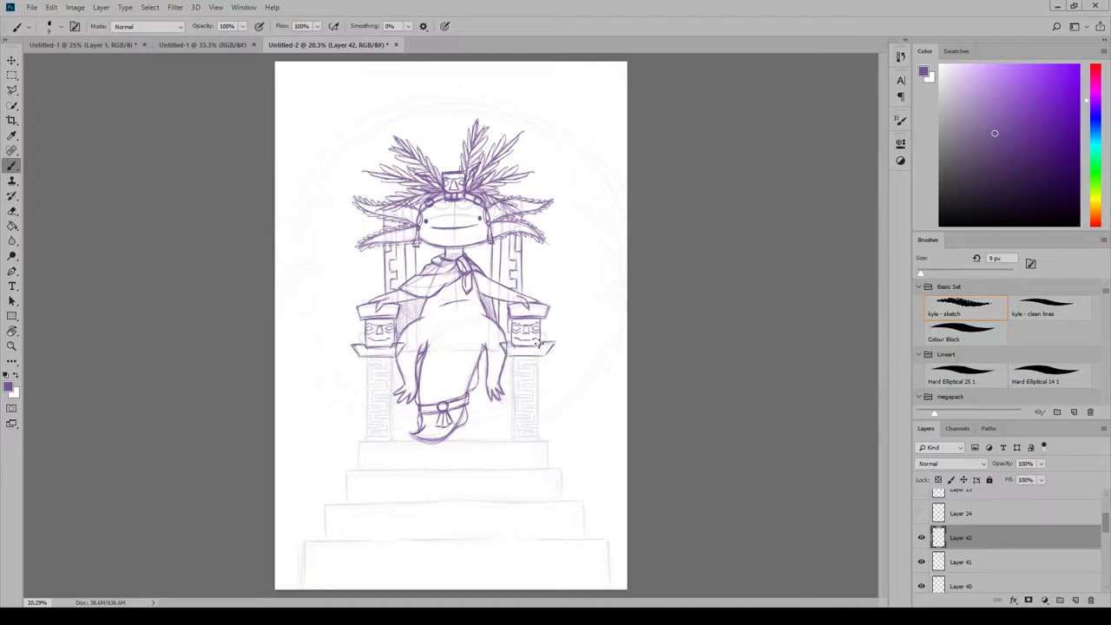
# Look for the layer holding the axolotl's body outline by checking layer visibility, with the Eraser ready.
pyautogui.moveTo(1106, 525); pyautogui.dragTo(1106, 571)
pyautogui.click(935, 546)
pyautogui.press('e')
pyautogui.click(969, 528)
pyautogui.click(921, 528)
pyautogui.click(922, 527)
pyautogui.click(969, 503)
pyautogui.click(969, 580)
pyautogui.click(922, 548)
pyautogui.click(922, 547)
pyautogui.click(969, 499)
pyautogui.click(1105, 494)
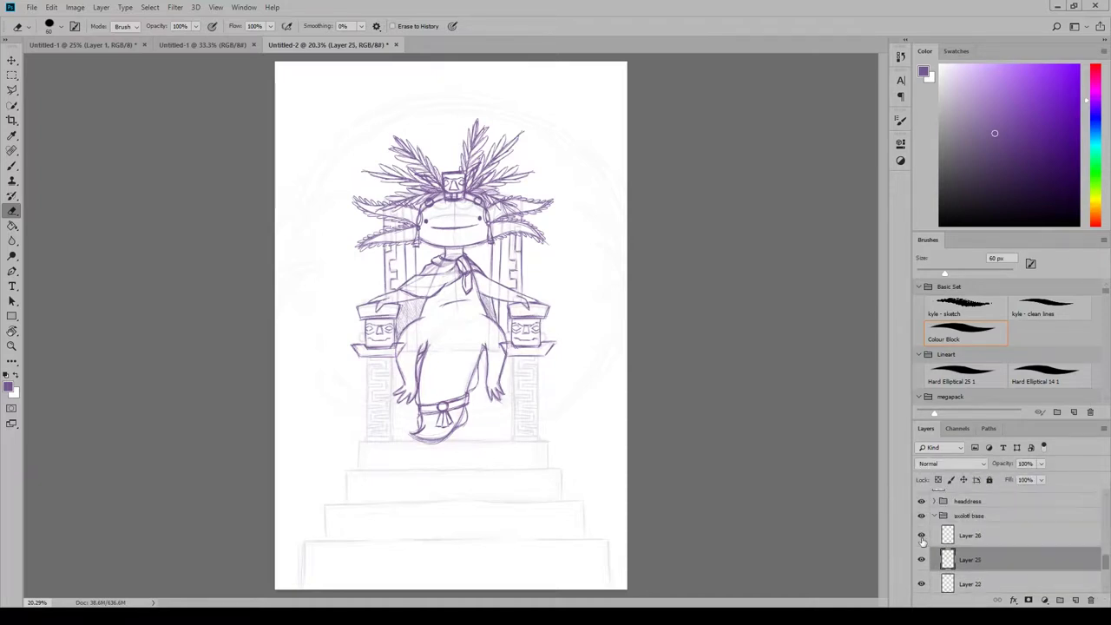
pyautogui.click(934, 515)
pyautogui.click(1104, 493)
pyautogui.click(921, 503)
pyautogui.click(921, 503)
pyautogui.click(969, 503)
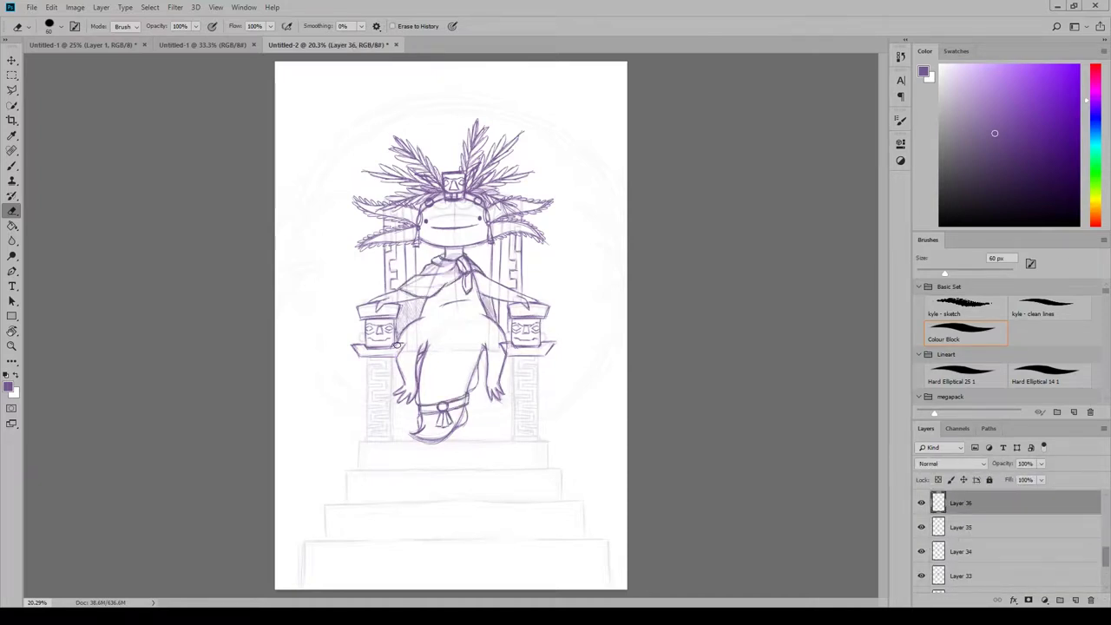
# On a new layer above the body outline, refine the armrest ledges and draw the sides of both throne pillars.
pyautogui.click(1075, 600)
pyautogui.click(12, 166)
pyautogui.moveTo(507, 344)
pyautogui.mouseDown()
pyautogui.moveTo(502, 357)
pyautogui.moveTo(544, 356)
pyautogui.mouseUp()
pyautogui.moveTo(358, 355)
pyautogui.mouseDown()
pyautogui.moveTo(396, 357)
pyautogui.moveTo(366, 435)
pyautogui.mouseUp()
pyautogui.moveTo(391, 358); pyautogui.dragTo(392, 437)
pyautogui.moveTo(514, 358)
pyautogui.mouseDown()
pyautogui.moveTo(512, 437)
pyautogui.moveTo(538, 439)
pyautogui.mouseUp()
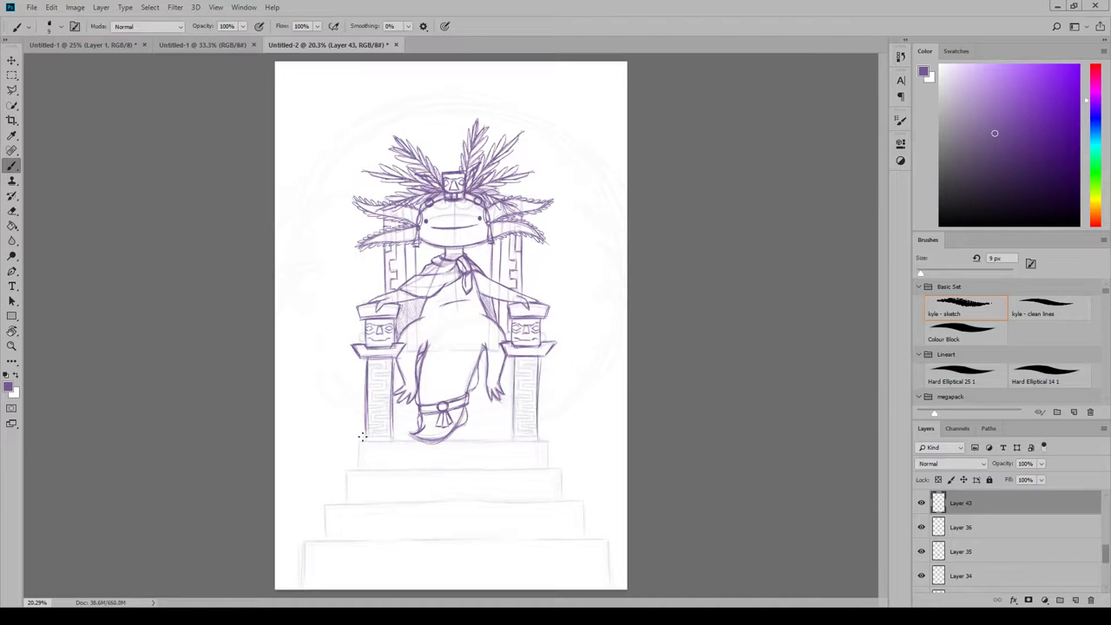
# Draw the pillar bases and fill both front pillars with a stepped meander pattern.
pyautogui.moveTo(361, 438); pyautogui.dragTo(397, 439)
pyautogui.moveTo(510, 438); pyautogui.dragTo(542, 439)
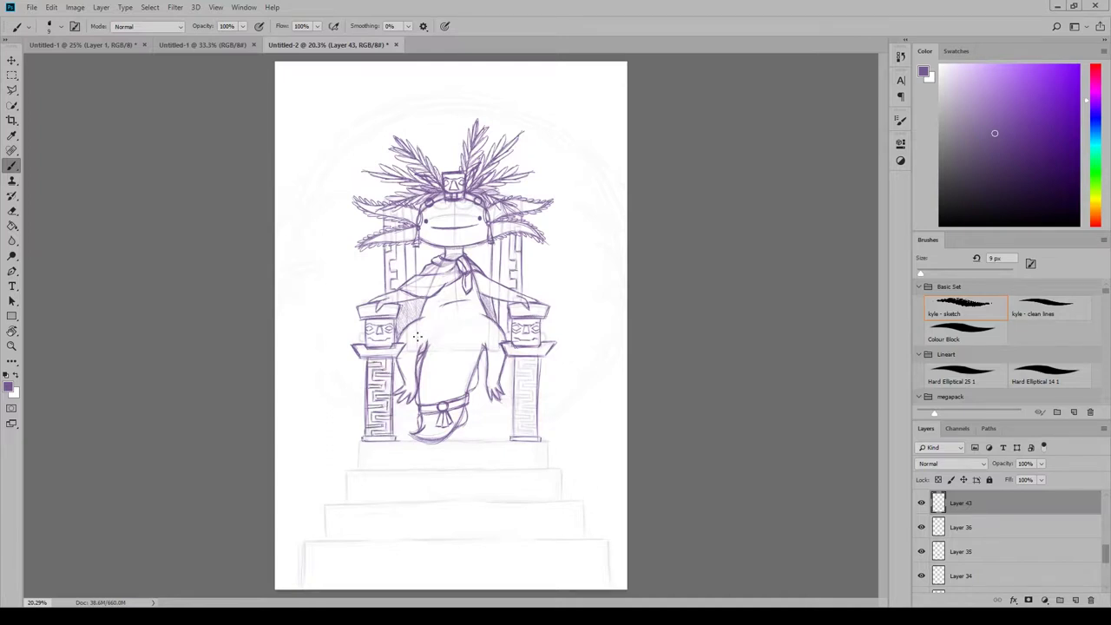
pyautogui.moveTo(531, 370); pyautogui.dragTo(535, 393)
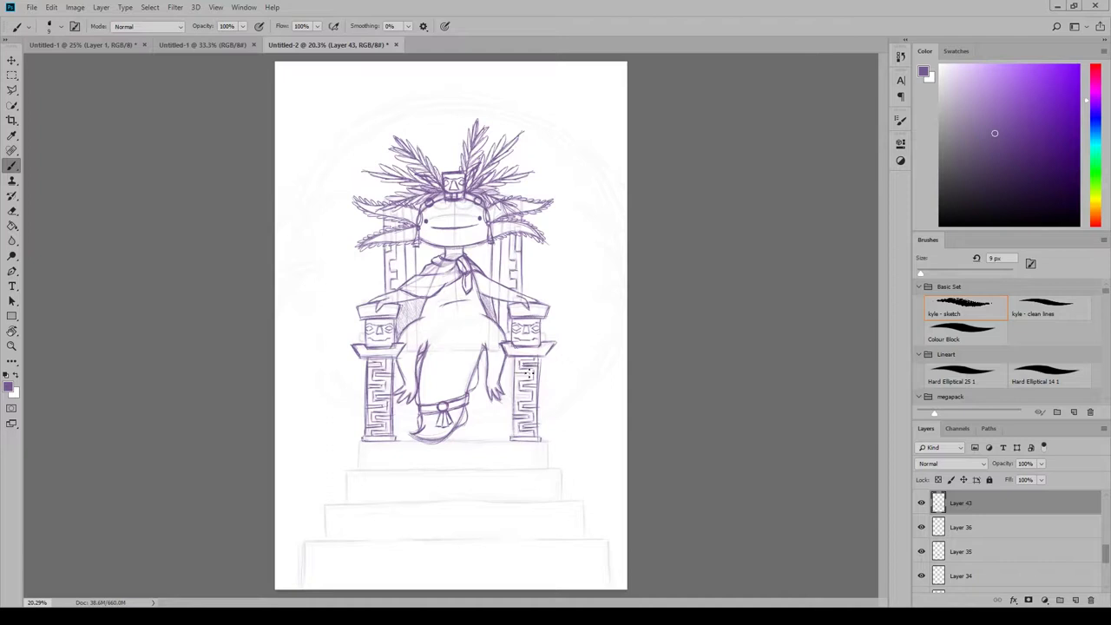
pyautogui.moveTo(513, 396); pyautogui.dragTo(514, 424)
# Outline the four wide stone steps below the throne on a new layer, and touch up beneath the tail on another.
pyautogui.hotkey('ctrl', 'shift', 'alt', 'n')
pyautogui.moveTo(398, 440); pyautogui.dragTo(457, 439)
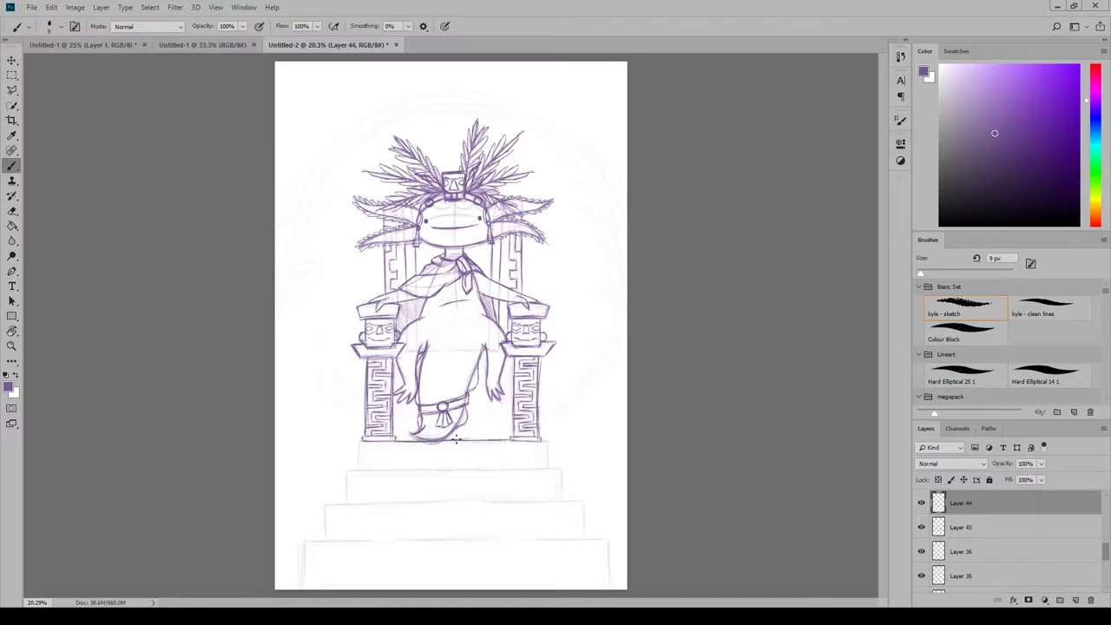
pyautogui.moveTo(546, 441); pyautogui.dragTo(547, 468)
pyautogui.moveTo(347, 469)
pyautogui.mouseDown()
pyautogui.moveTo(558, 469)
pyautogui.moveTo(562, 499)
pyautogui.mouseUp()
pyautogui.moveTo(324, 501); pyautogui.dragTo(581, 501)
pyautogui.moveTo(583, 503); pyautogui.dragTo(583, 537)
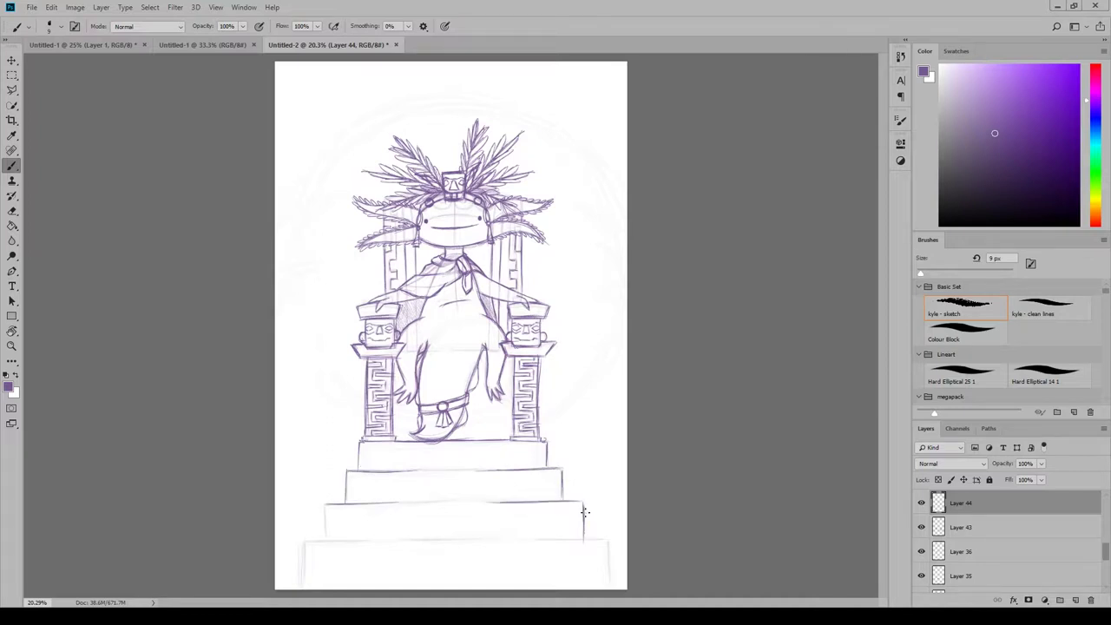
pyautogui.moveTo(322, 503)
pyautogui.mouseDown()
pyautogui.moveTo(323, 540)
pyautogui.moveTo(611, 540)
pyautogui.mouseUp()
pyautogui.moveTo(607, 541); pyautogui.dragTo(607, 584)
pyautogui.moveTo(302, 543); pyautogui.dragTo(297, 588)
pyautogui.moveTo(611, 552); pyautogui.dragTo(611, 590)
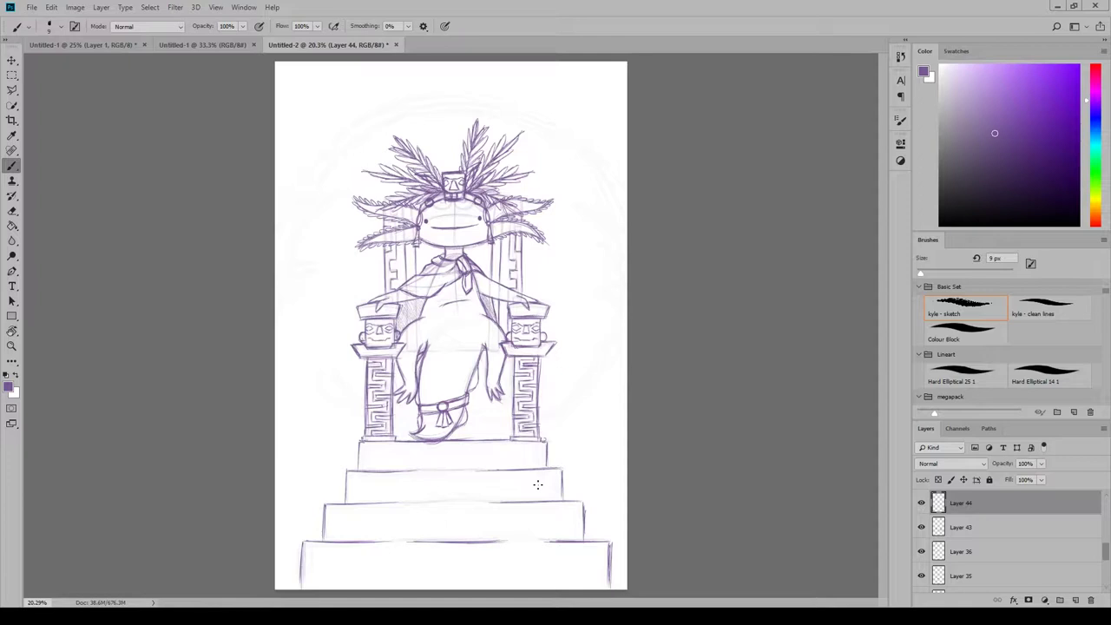
pyautogui.hotkey('ctrl', 'shift', 'alt', 'n')
pyautogui.moveTo(453, 438)
pyautogui.mouseDown()
pyautogui.moveTo(508, 437)
pyautogui.moveTo(448, 439)
pyautogui.mouseUp()
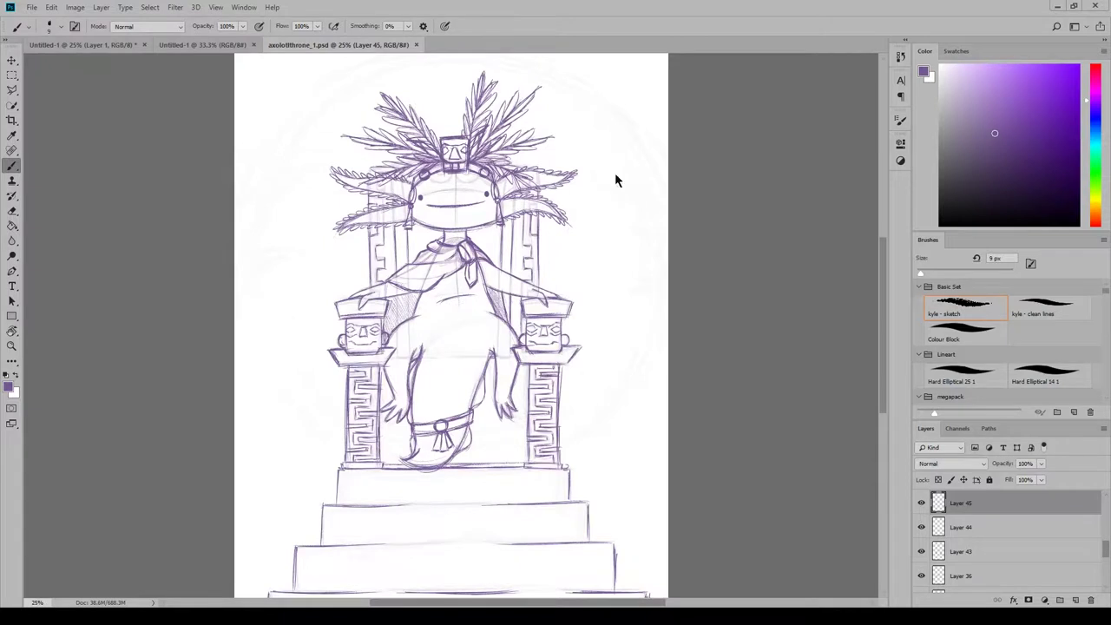
# Group the cape, body and throne layers, and combine that group with the headdress, axolotl base and Group 2 groups.
pyautogui.click(521, 260)
pyautogui.scroll(5, 986, 572)
pyautogui.scroll(-3, 987, 573)
pyautogui.keyDown('shift'); pyautogui.click(988, 555); pyautogui.keyUp('shift')
pyautogui.scroll(-5, 985, 556)
pyautogui.keyDown('shift'); pyautogui.click(969, 575); pyautogui.keyUp('shift')
pyautogui.click(1059, 600)
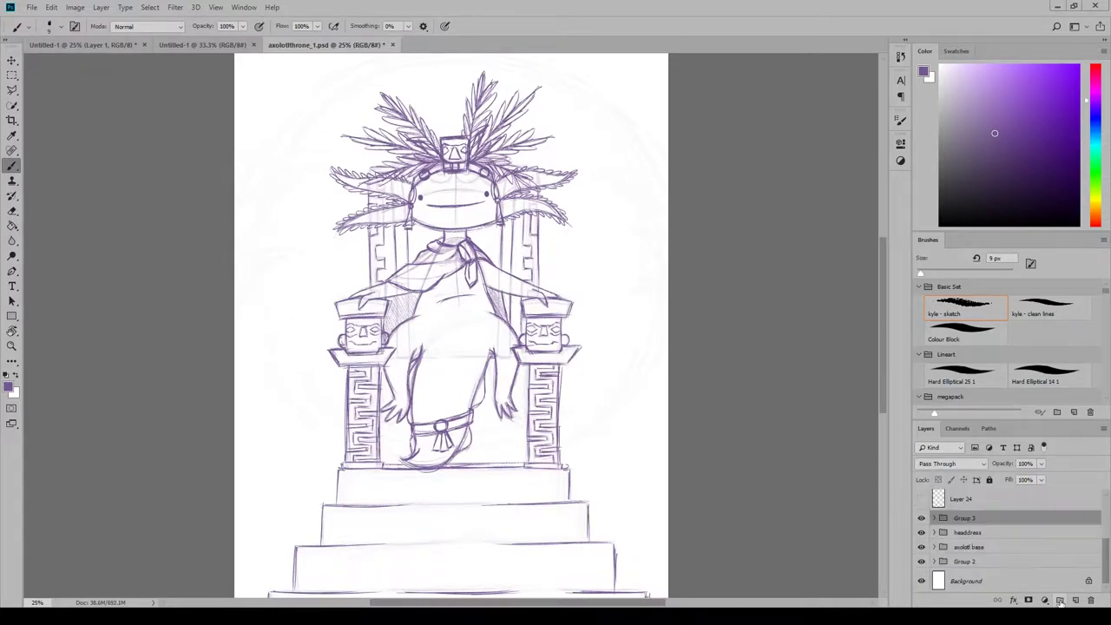
pyautogui.keyDown('shift'); pyautogui.click(969, 563); pyautogui.keyUp('shift')
pyautogui.click(1059, 601)
# Set the combined group's opacity to 17% and name it "sketch stuff".
pyautogui.moveTo(1041, 464); pyautogui.dragTo(995, 476)
pyautogui.doubleClick(968, 563)
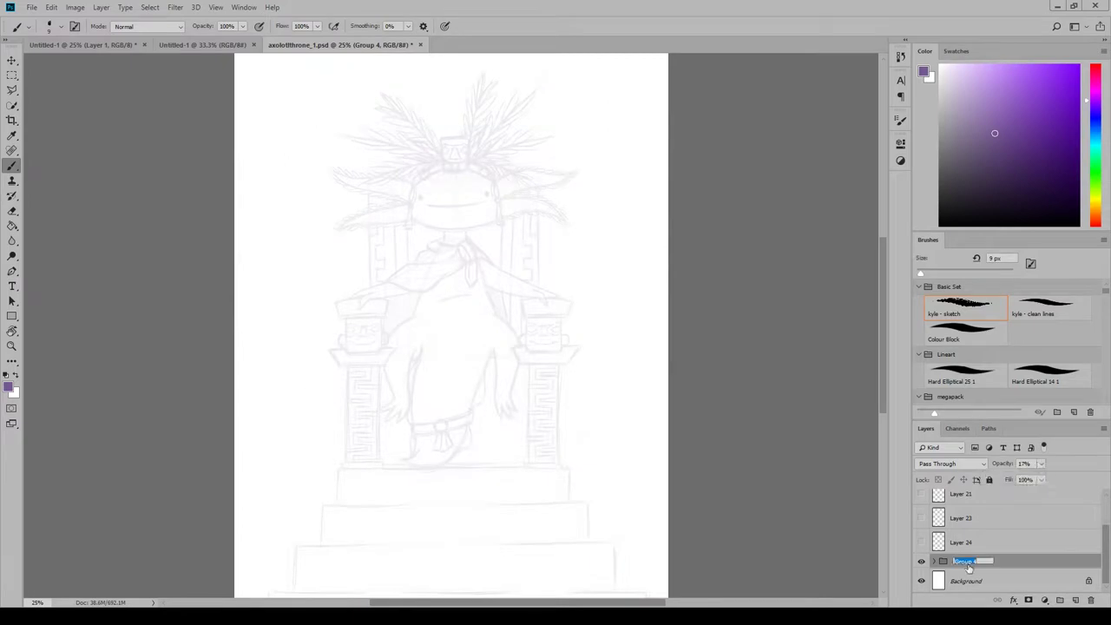
pyautogui.write('sketch stuff')
pyautogui.press('Return')
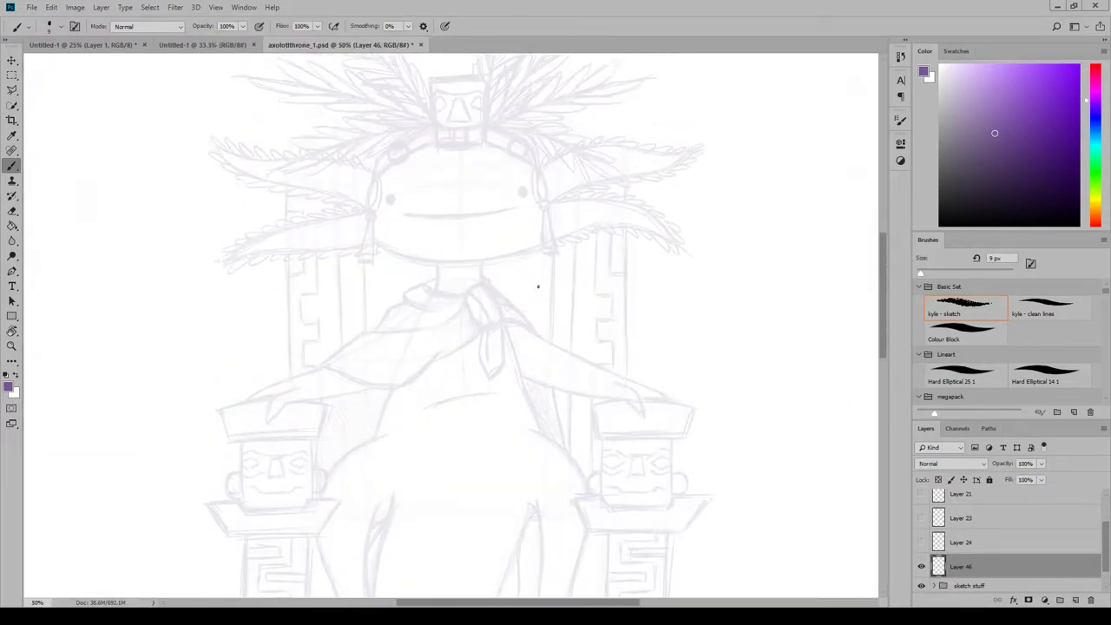
# On a new layer, set the colour to black and the Colour Block brush to 24 px, trying strokes over the upper right gill.
pyautogui.scroll(3, 538, 286)
pyautogui.press('d')
pyautogui.click(965, 333)
pyautogui.moveTo(520, 353); pyautogui.dragTo(558, 342)
pyautogui.hotkey('ctrl', 'z')
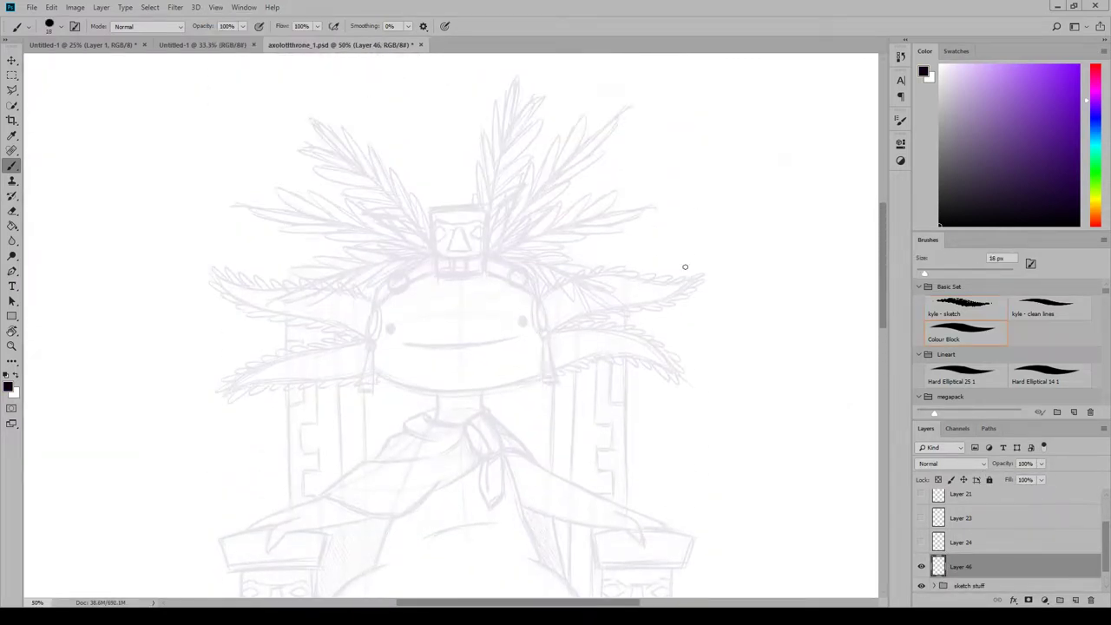
pyautogui.moveTo(537, 304); pyautogui.dragTo(696, 290)
pyautogui.hotkey('ctrl', 'z')
pyautogui.moveTo(924, 274); pyautogui.dragTo(927, 273)
pyautogui.moveTo(540, 304); pyautogui.dragTo(693, 281)
pyautogui.hotkey('ctrl', 'z')
# Zoom to 100% and try a black line stroke across the lower face.
pyautogui.click(216, 7)
pyautogui.click(229, 91)
pyautogui.scroll(-2, 451, 324)
pyautogui.click(216, 7)
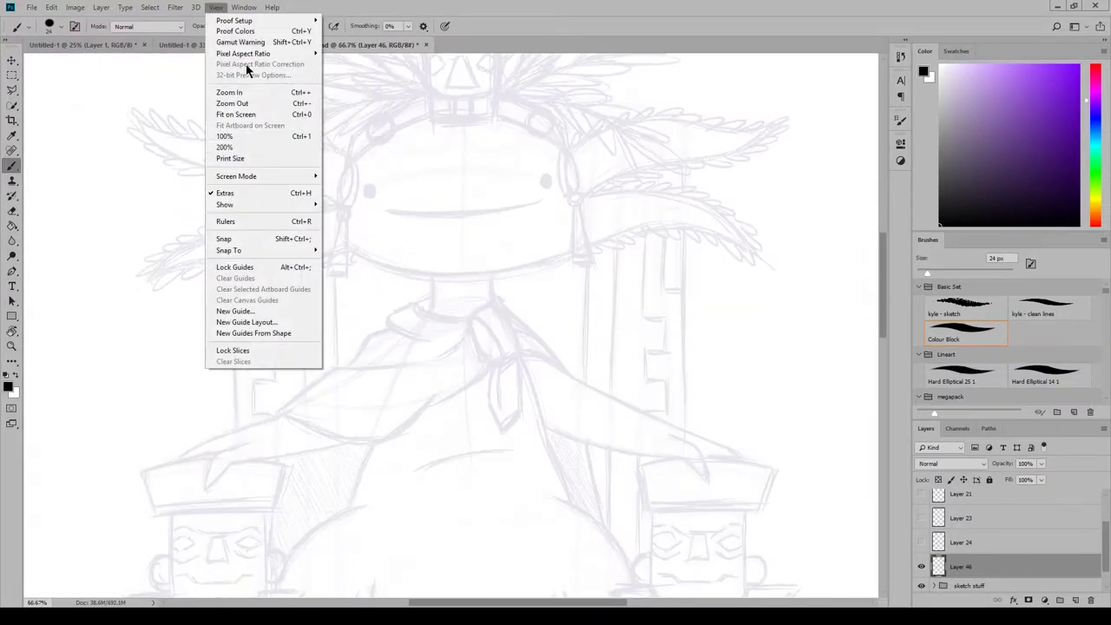
pyautogui.click(261, 136)
pyautogui.hotkey('ctrl', 'z')
pyautogui.moveTo(282, 184)
pyautogui.mouseDown()
pyautogui.moveTo(655, 194)
pyautogui.moveTo(688, 153)
pyautogui.mouseUp()
pyautogui.hotkey('ctrl', 'z')
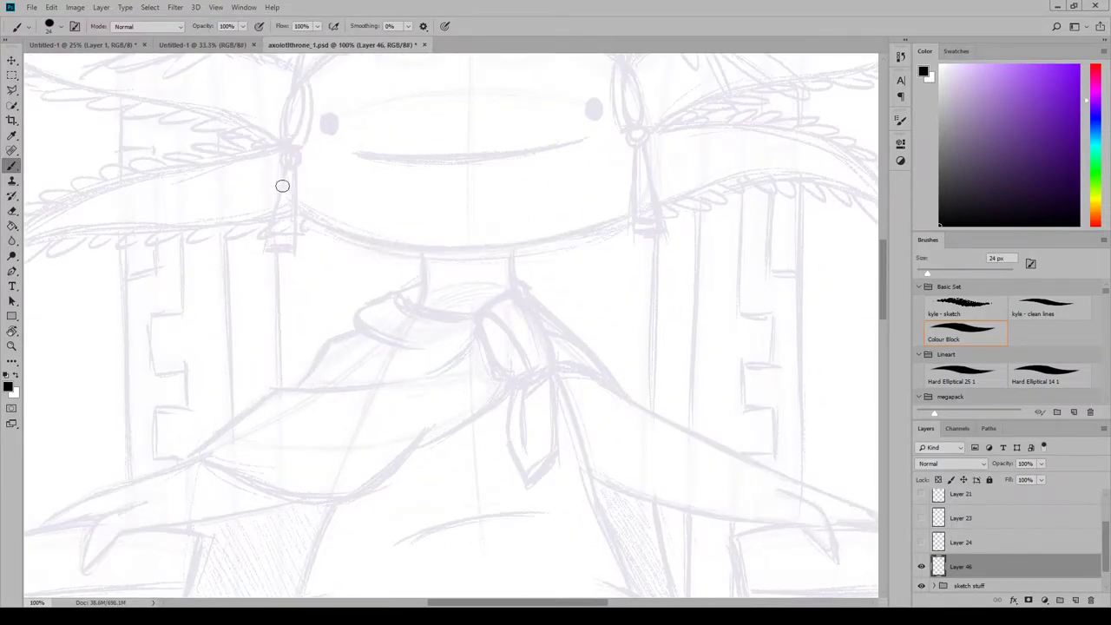
# Ink the axolotl's lower head outline as one wide black curve from cheek to cheek, undoing trial strokes.
pyautogui.moveTo(274, 174); pyautogui.dragTo(646, 192)
pyautogui.hotkey('ctrl', 'z')
pyautogui.moveTo(271, 168); pyautogui.dragTo(682, 167)
pyautogui.hotkey('ctrl', 'z')
pyautogui.moveTo(298, 97); pyautogui.dragTo(642, 97)
pyautogui.hotkey('ctrl', 'z')
pyautogui.moveTo(300, 90)
pyautogui.mouseDown()
pyautogui.moveTo(312, 223)
pyautogui.moveTo(641, 90)
pyautogui.mouseUp()
# Shift the head outline onto the sketch and erase its two upper ends beside the hanging ornaments.
pyautogui.click(11, 211)
pyautogui.moveTo(883, 292); pyautogui.dragTo(882, 278)
pyautogui.press('v')
pyautogui.moveTo(602, 318); pyautogui.dragTo(603, 313)
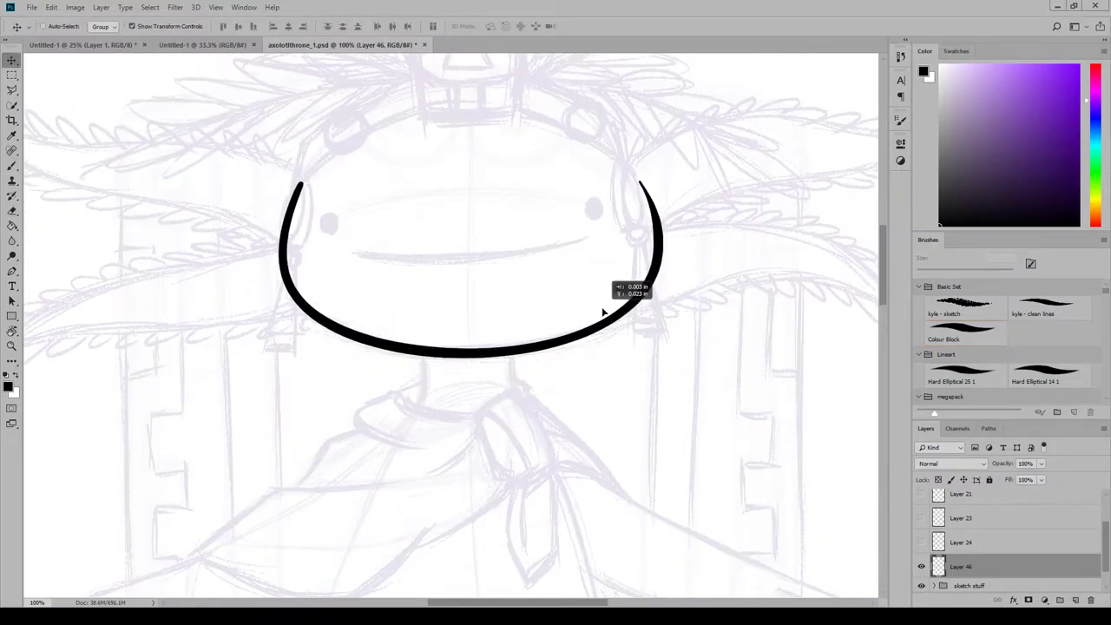
pyautogui.press('e')
pyautogui.moveTo(297, 184); pyautogui.dragTo(277, 315)
pyautogui.moveTo(649, 182); pyautogui.dragTo(640, 299)
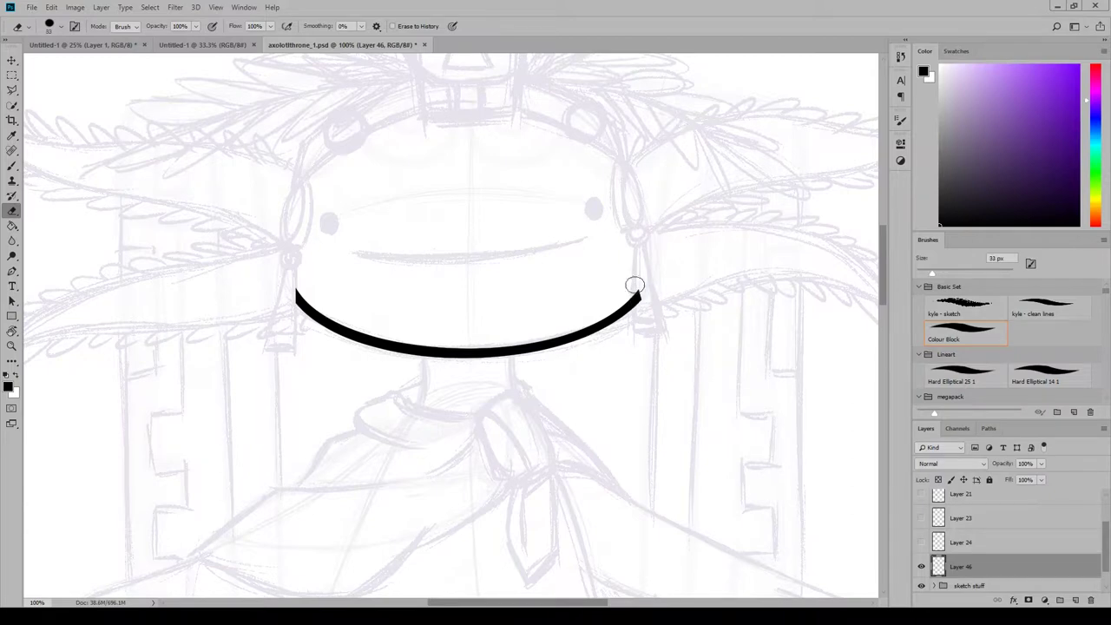
# Add a new layer above the head outline and try two neck strokes below the chin, undoing them.
pyautogui.press('b')
pyautogui.scroll(1, 880, 298)
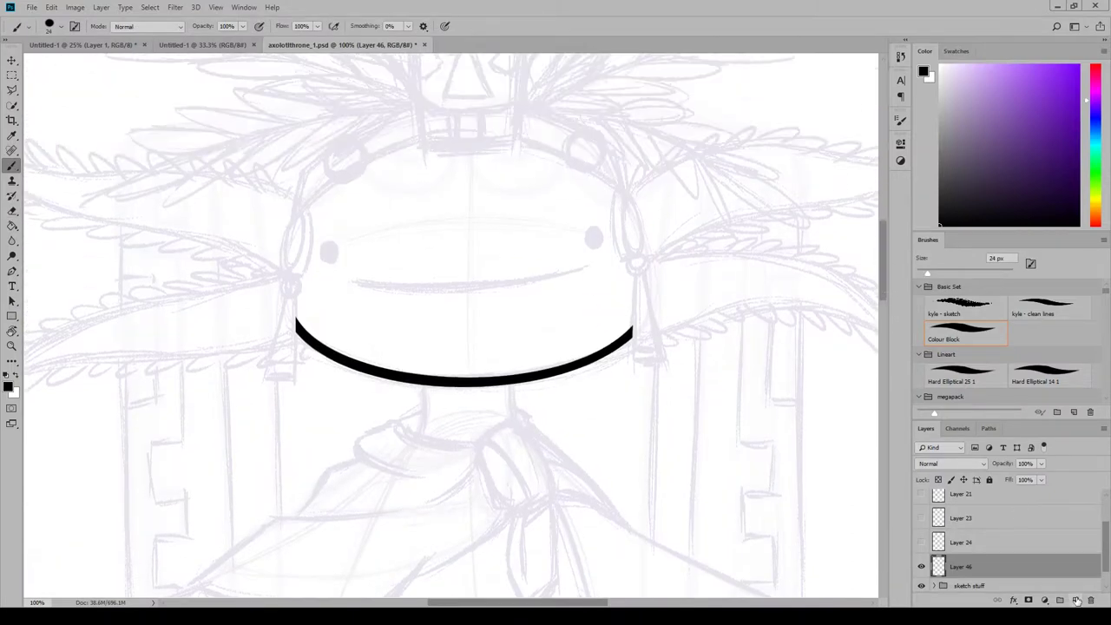
pyautogui.click(1076, 600)
pyautogui.moveTo(424, 366); pyautogui.dragTo(420, 436)
pyautogui.moveTo(513, 356); pyautogui.dragTo(522, 435)
pyautogui.hotkey('ctrl', 'alt', 'z')
pyautogui.hotkey('ctrl', 'alt', 'z')
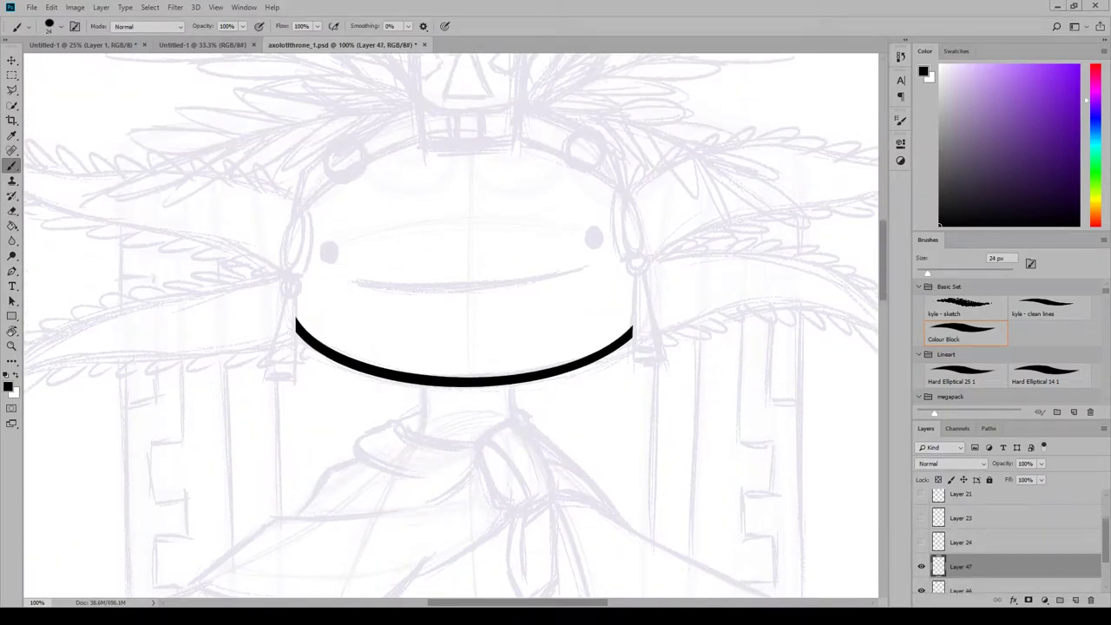
# Try the two neck lines again between the chin and the cape collar, trimming their ends.
pyautogui.moveTo(424, 385); pyautogui.dragTo(420, 435)
pyautogui.press('e')
pyautogui.moveTo(512, 386); pyautogui.dragTo(518, 432)
# Zoom to 200% and try several strokes along the cape's collar curve and fold.
pyautogui.click(215, 7)
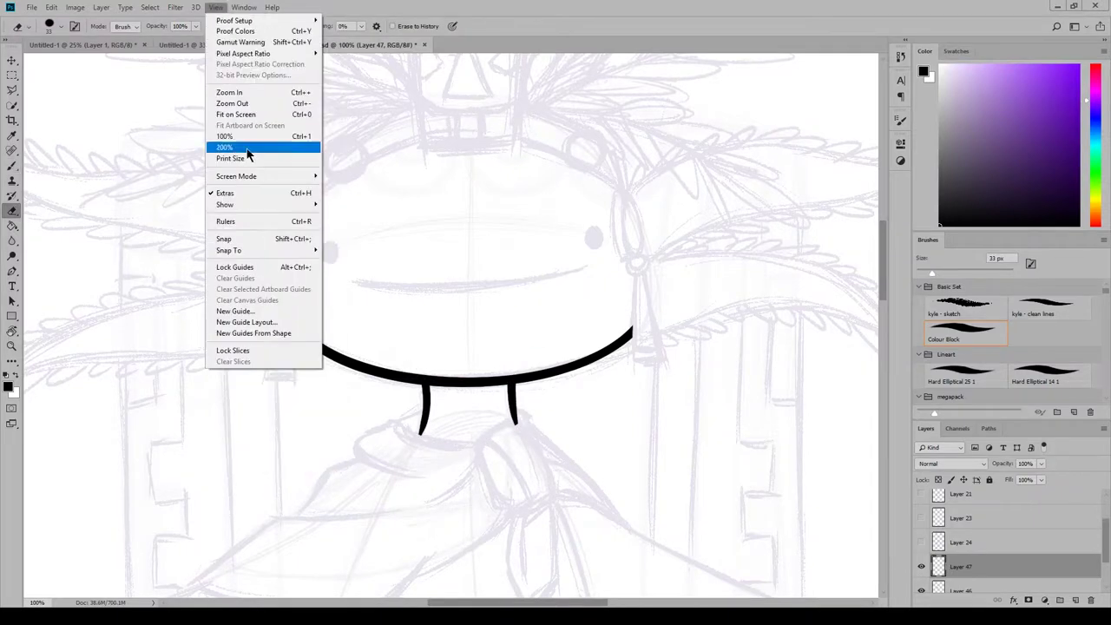
pyautogui.click(234, 141)
pyautogui.scroll(-1, 884, 267)
pyautogui.press('b')
pyautogui.moveTo(343, 311)
pyautogui.mouseDown()
pyautogui.moveTo(505, 352)
pyautogui.moveTo(329, 297)
pyautogui.mouseUp()
pyautogui.hotkey('ctrl', 'z')
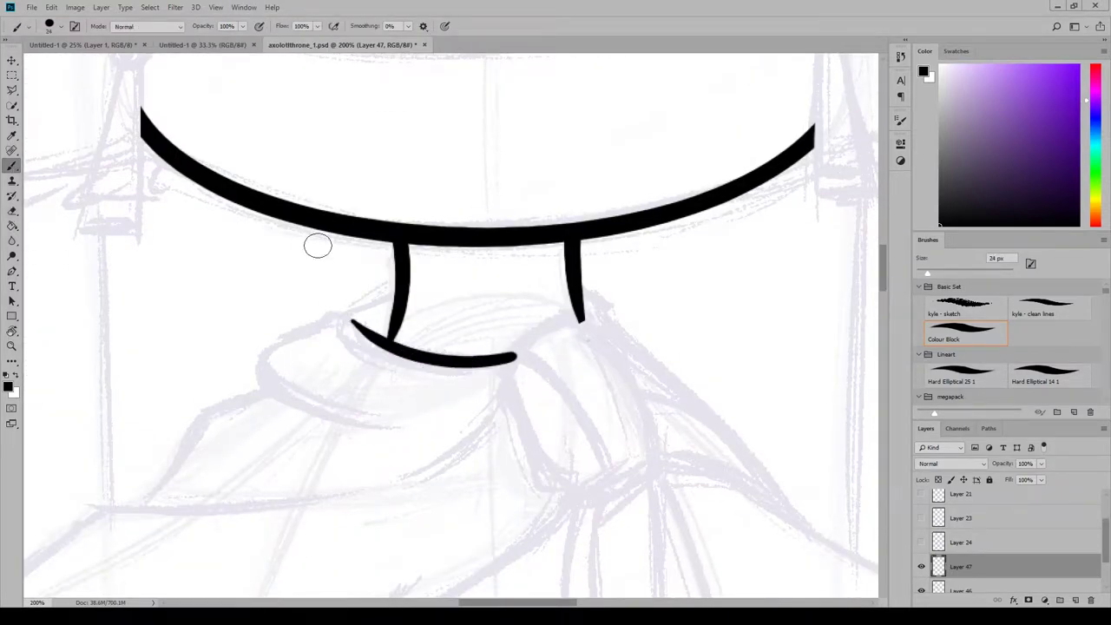
pyautogui.hotkey('ctrl', 'z')
pyautogui.moveTo(520, 353)
pyautogui.mouseDown()
pyautogui.moveTo(474, 364)
pyautogui.moveTo(334, 304)
pyautogui.moveTo(340, 426)
pyautogui.moveTo(416, 423)
pyautogui.mouseUp()
pyautogui.hotkey('ctrl', 'z')
pyautogui.moveTo(351, 302); pyautogui.dragTo(415, 419)
# Undo all the neck and collar strokes made on Layer 47.
pyautogui.press('e')
pyautogui.hotkey('ctrl', 'z')
pyautogui.hotkey('ctrl', 'z')
pyautogui.hotkey('ctrl', 'z')
pyautogui.hotkey('ctrl', 'z')
pyautogui.hotkey('ctrl', 'z')
pyautogui.hotkey('ctrl', 'z')
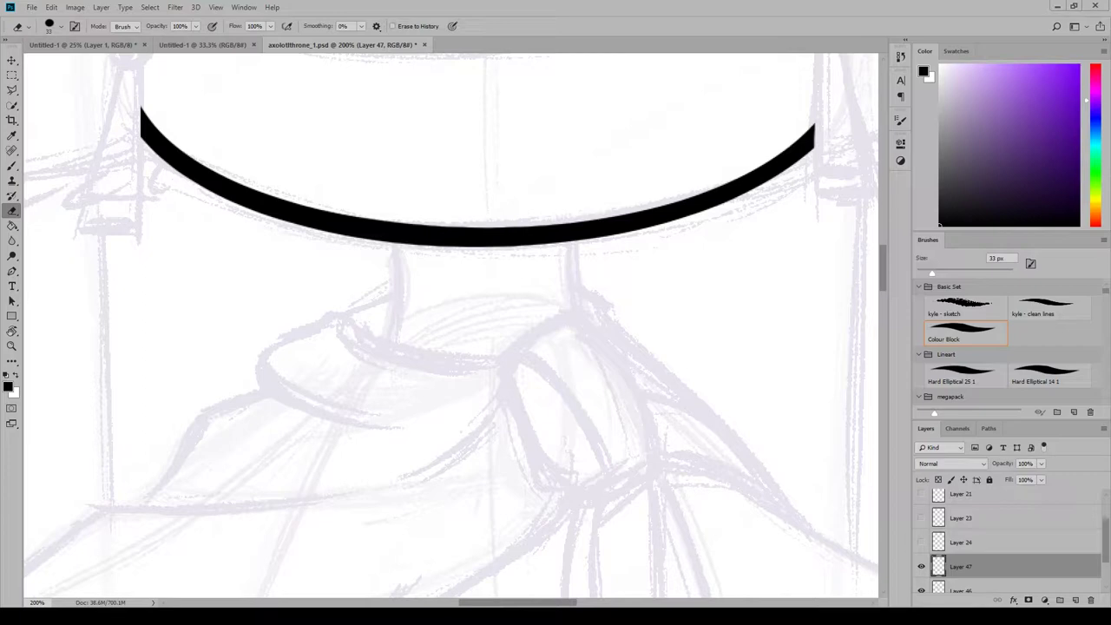
# Ink both sides of the neck and erase the stroke ends poking above the chin line.
pyautogui.press('b')
pyautogui.moveTo(385, 213); pyautogui.dragTo(384, 361)
pyautogui.moveTo(582, 207); pyautogui.dragTo(591, 337)
pyautogui.press('e')
pyautogui.moveTo(380, 213); pyautogui.dragTo(394, 218)
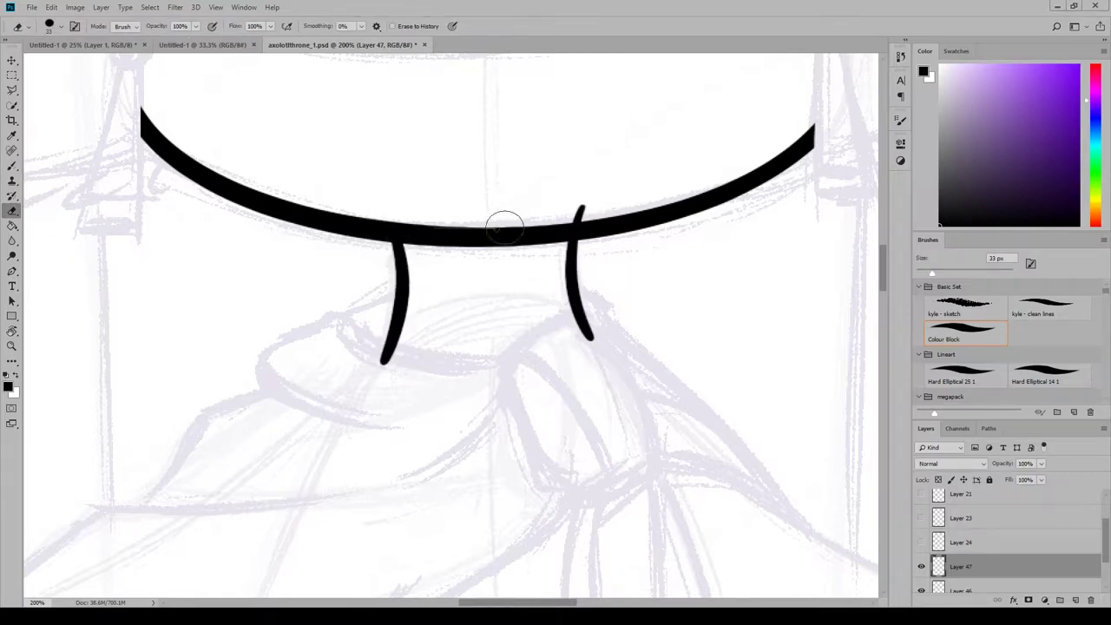
pyautogui.moveTo(573, 206); pyautogui.dragTo(582, 205)
# On a new layer, ink the cape's collar fold, trimming its tip and the neck line that crosses it.
pyautogui.press('b')
pyautogui.click(1074, 600)
pyautogui.moveTo(340, 310)
pyautogui.mouseDown()
pyautogui.moveTo(517, 359)
pyautogui.moveTo(468, 425)
pyautogui.moveTo(390, 429)
pyautogui.mouseUp()
pyautogui.hotkey('ctrl', 'z')
pyautogui.press('e')
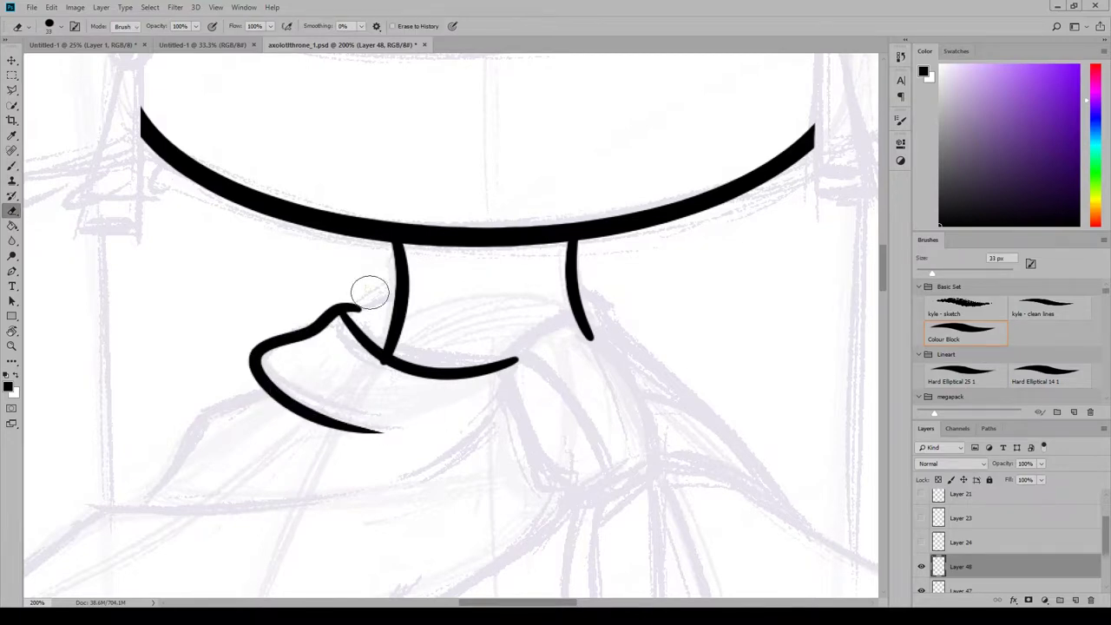
pyautogui.moveTo(370, 294); pyautogui.dragTo(361, 314)
pyautogui.click(979, 588)
pyautogui.moveTo(380, 375); pyautogui.dragTo(415, 384)
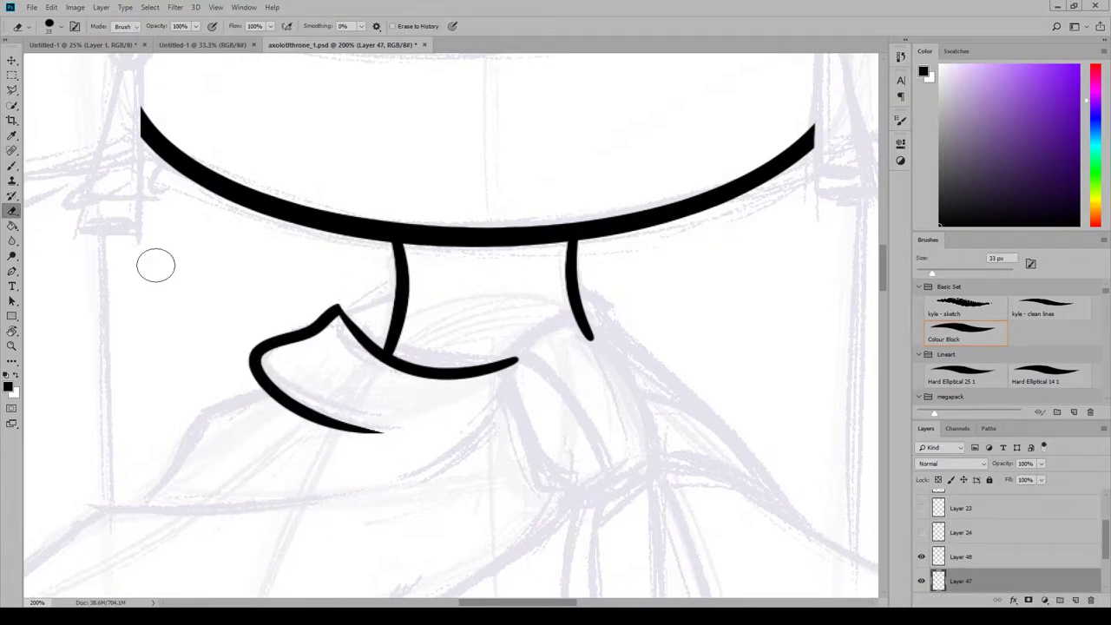
# On another new layer, ink the collar edge joining the neck and the cape's shoulder line below the fold.
pyautogui.press('b')
pyautogui.hotkey('ctrl', 'shift', 'alt', 'n')
pyautogui.moveTo(406, 281); pyautogui.dragTo(346, 310)
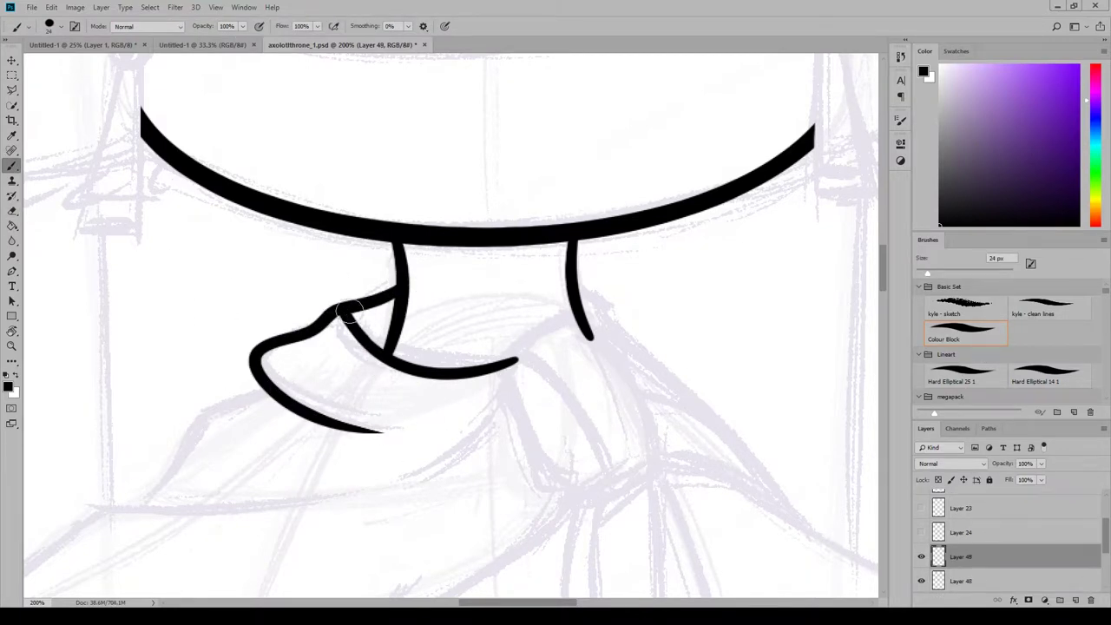
pyautogui.moveTo(260, 375); pyautogui.dragTo(131, 501)
# Ink the cape's upper drape over the arm with its inward fold line, redrawing it and tapering the outer end.
pyautogui.scroll(-4, 887, 297)
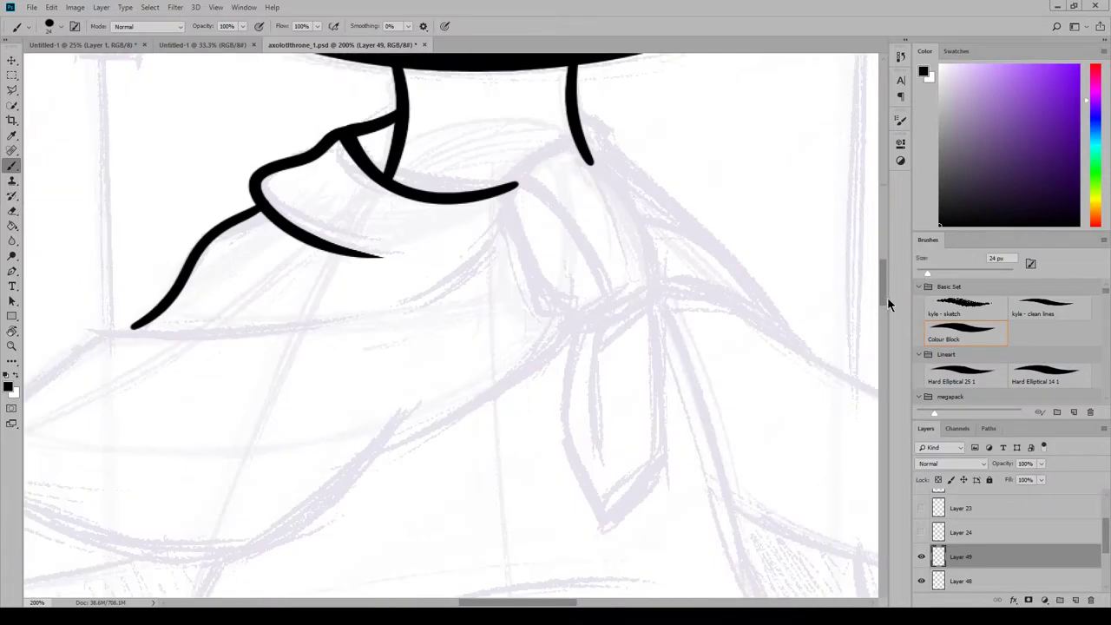
pyautogui.hscroll(-7, 886, 296)
pyautogui.moveTo(701, 298); pyautogui.dragTo(238, 464)
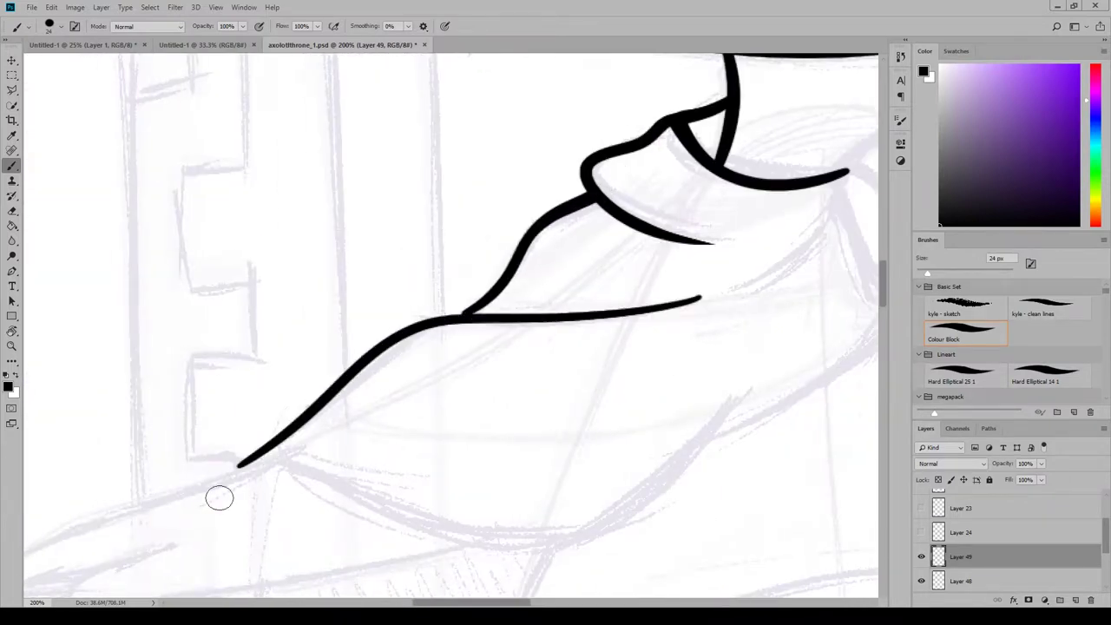
pyautogui.hotkey('ctrl', 'z')
pyautogui.moveTo(714, 292)
pyautogui.mouseDown()
pyautogui.moveTo(472, 314)
pyautogui.moveTo(273, 446)
pyautogui.moveTo(737, 297)
pyautogui.mouseUp()
pyautogui.hotkey('ctrl', 'z')
pyautogui.press('e')
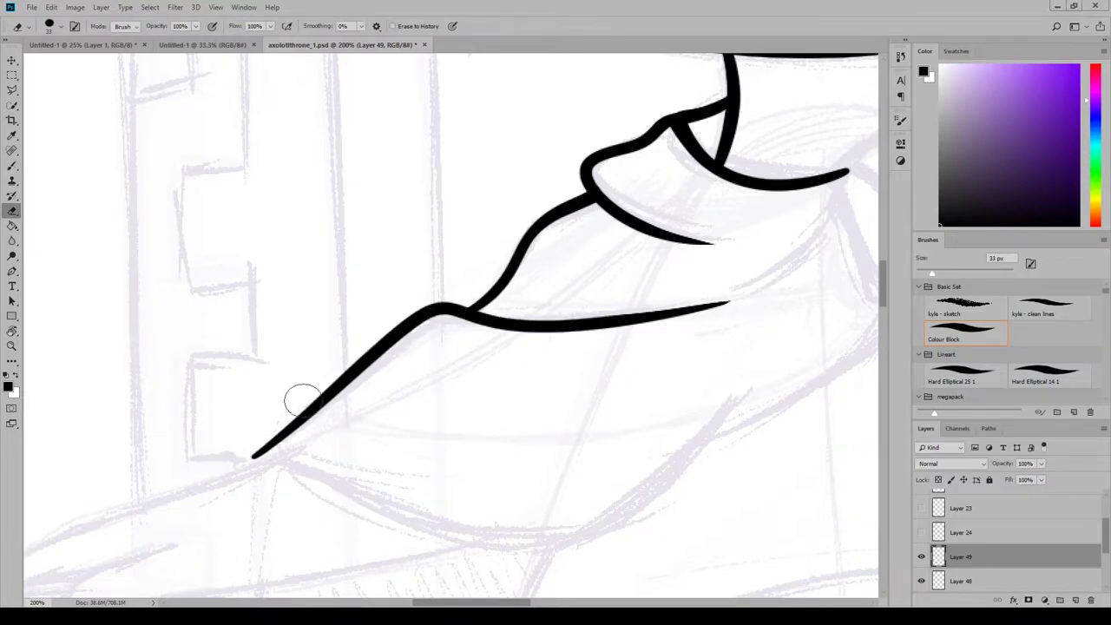
pyautogui.moveTo(286, 409); pyautogui.dragTo(175, 517)
# Ink the short fold running down from the knot and the cape's diagonal front edge below it.
pyautogui.click(11, 166)
pyautogui.moveTo(471, 602); pyautogui.dragTo(528, 602)
pyautogui.press('e')
pyautogui.moveTo(450, 183)
pyautogui.mouseDown()
pyautogui.moveTo(350, 285)
pyautogui.moveTo(341, 275)
pyautogui.mouseUp()
pyautogui.press('b')
pyautogui.moveTo(512, 292)
pyautogui.mouseDown()
pyautogui.moveTo(374, 414)
pyautogui.moveTo(292, 447)
pyautogui.mouseUp()
# Ink the cape's curved lower hem up to the front edge and taper its inner end.
pyautogui.moveTo(568, 517); pyautogui.dragTo(847, 287)
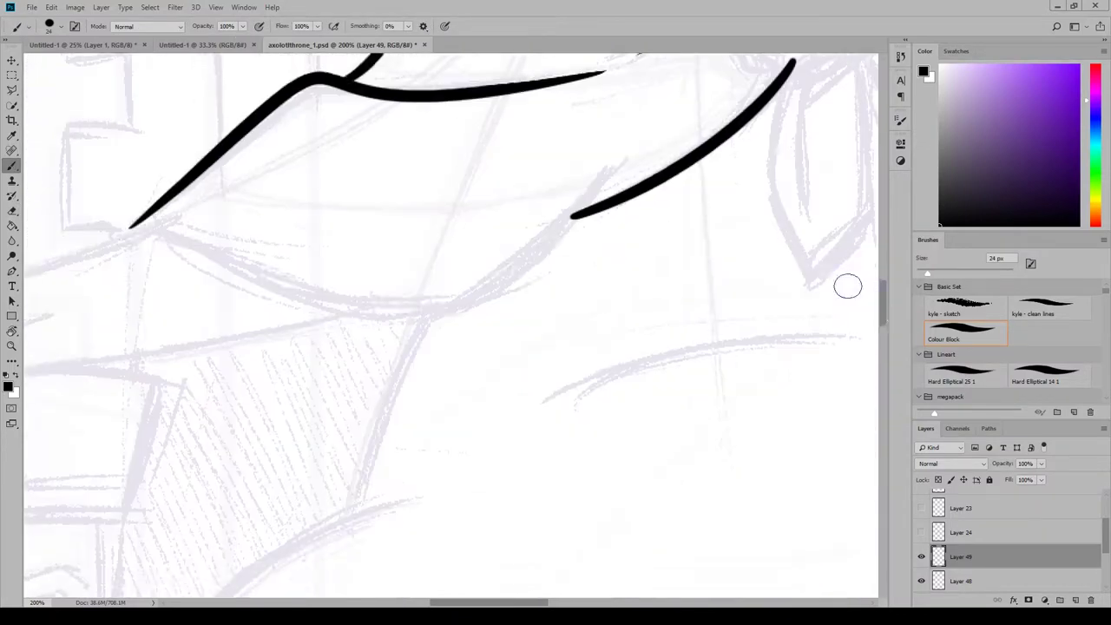
pyautogui.moveTo(616, 161); pyautogui.dragTo(119, 235)
pyautogui.press('e')
pyautogui.moveTo(603, 166); pyautogui.dragTo(633, 124)
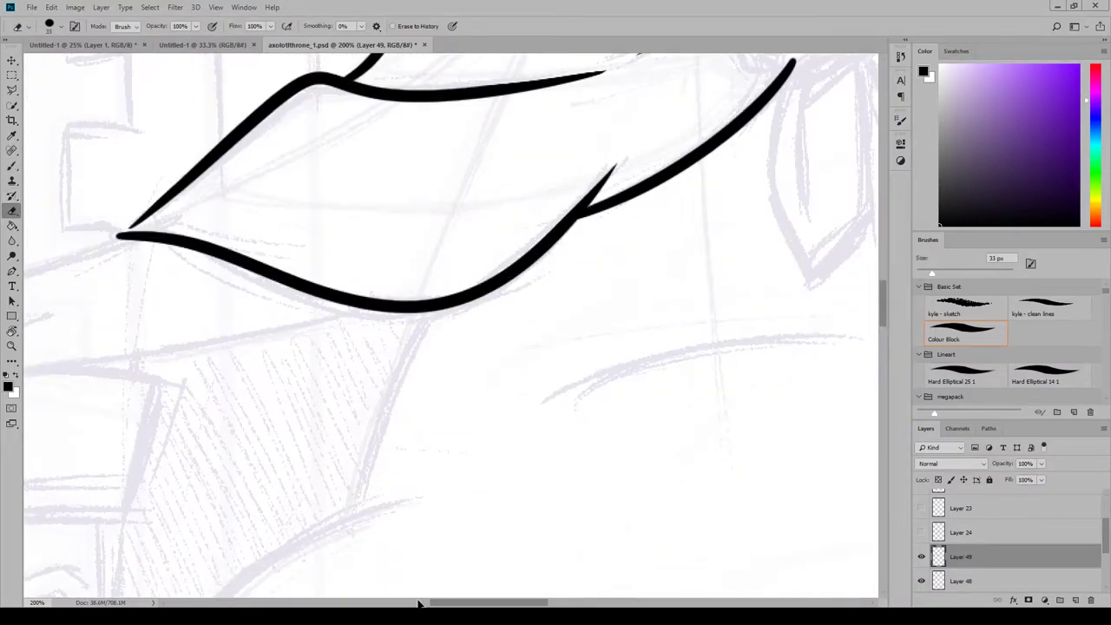
# On a new layer, ink the inner edge of the cape's knot, ending in a small curl.
pyautogui.moveTo(470, 602); pyautogui.dragTo(512, 602)
pyautogui.moveTo(884, 317); pyautogui.dragTo(893, 303)
pyautogui.click(1075, 599)
pyautogui.press('b')
pyautogui.moveTo(413, 118); pyautogui.dragTo(523, 246)
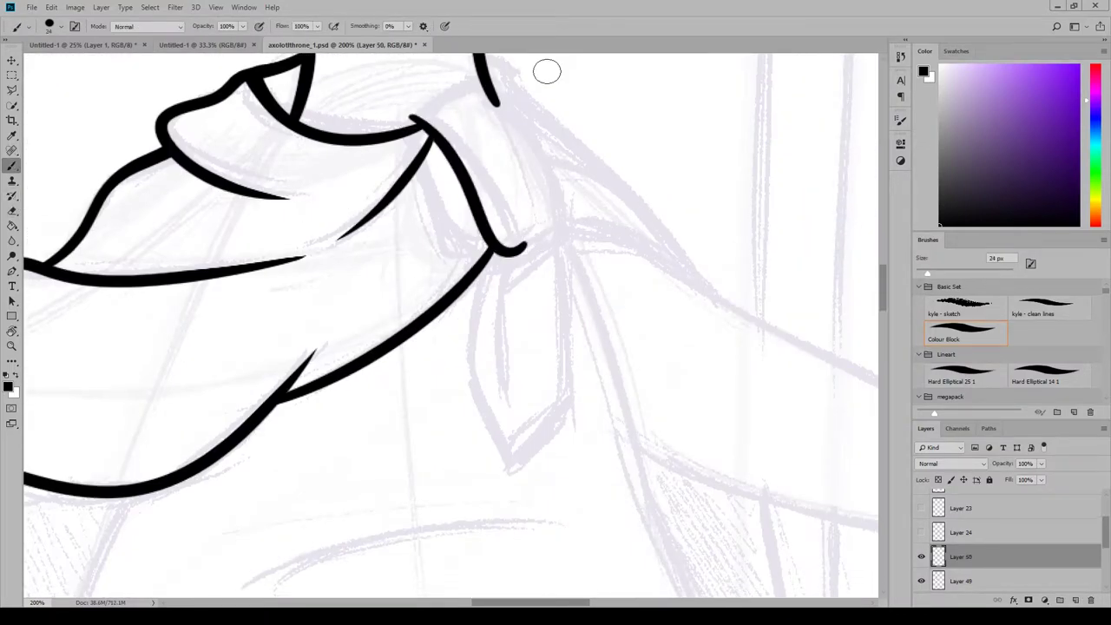
# Ink the rest of the knot's outline, redoing failed strokes, and thin the small curl inside it.
pyautogui.moveTo(883, 302); pyautogui.dragTo(885, 281)
pyautogui.moveTo(415, 364)
pyautogui.mouseDown()
pyautogui.moveTo(495, 345)
pyautogui.moveTo(530, 368)
pyautogui.moveTo(562, 491)
pyautogui.mouseUp()
pyautogui.hotkey('ctrl', 'z')
pyautogui.hotkey('ctrl', 'z')
pyautogui.moveTo(495, 495)
pyautogui.mouseDown()
pyautogui.moveTo(578, 477)
pyautogui.moveTo(417, 362)
pyautogui.mouseUp()
pyautogui.moveTo(884, 282); pyautogui.dragTo(885, 300)
pyautogui.hotkey('ctrl', 'z')
pyautogui.moveTo(484, 294)
pyautogui.mouseDown()
pyautogui.moveTo(575, 258)
pyautogui.moveTo(547, 184)
pyautogui.mouseUp()
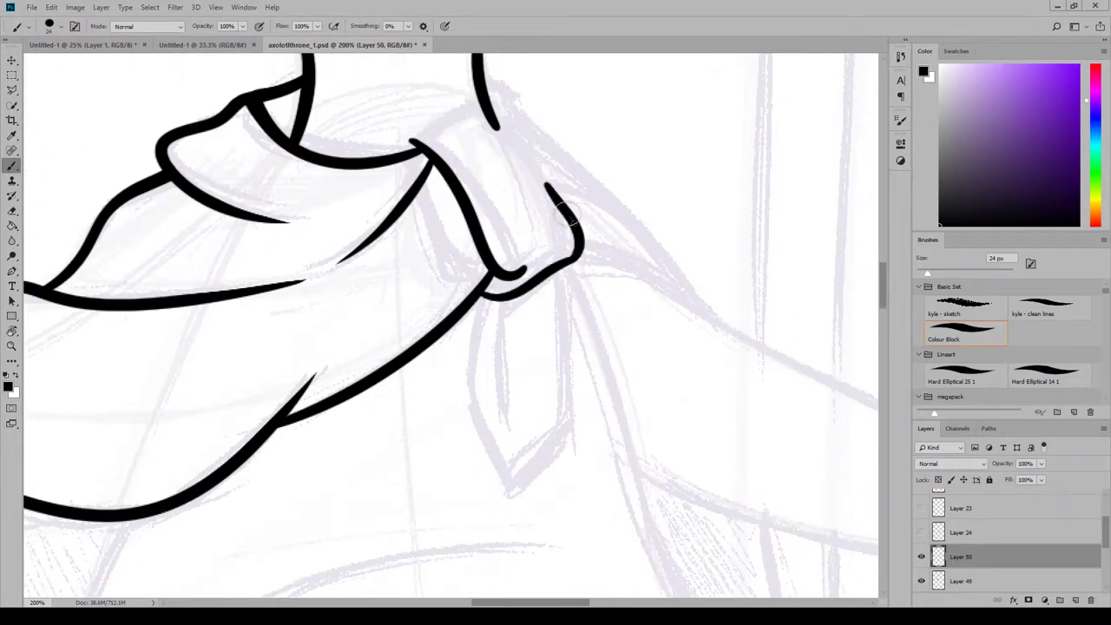
pyautogui.moveTo(409, 142)
pyautogui.mouseDown()
pyautogui.moveTo(556, 198)
pyautogui.moveTo(569, 221)
pyautogui.mouseUp()
pyautogui.press('e')
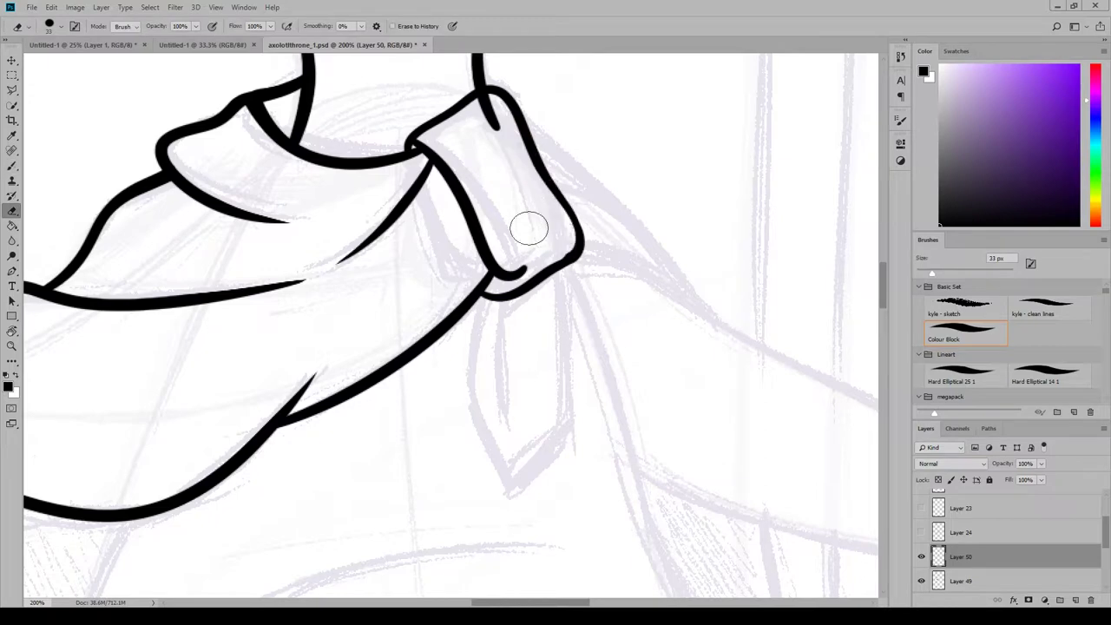
pyautogui.moveTo(509, 259); pyautogui.dragTo(493, 234)
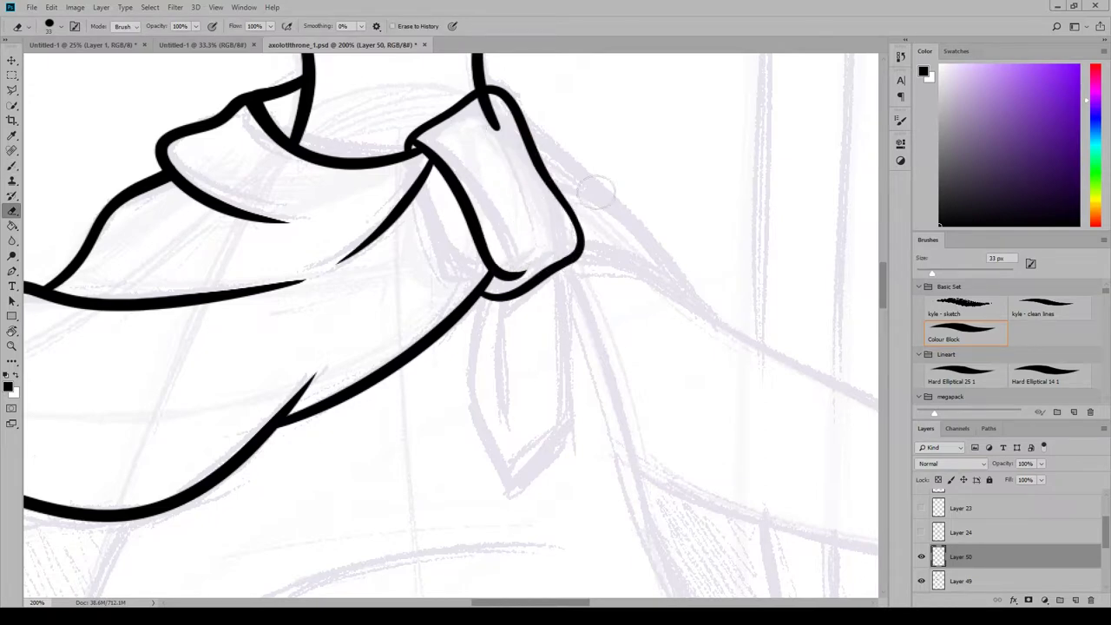
# Ink a thinner crease inside the knot with the brush at 14 px, redrawing it shorter.
pyautogui.press('b')
pyautogui.moveTo(419, 141); pyautogui.dragTo(562, 215)
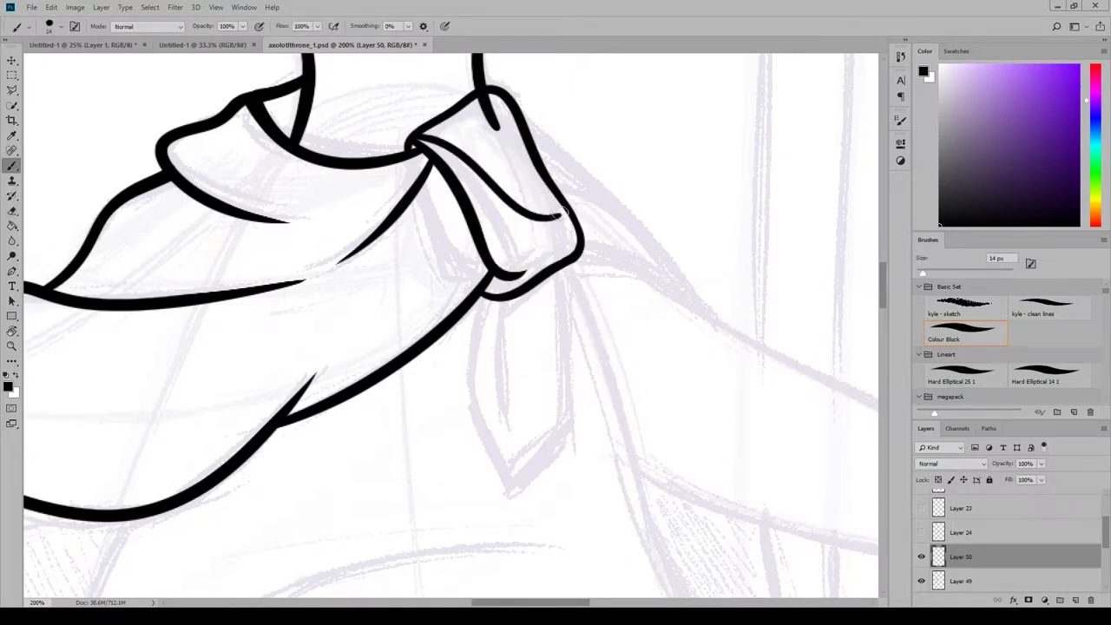
pyautogui.hotkey('ctrl', 'z')
pyautogui.moveTo(413, 138); pyautogui.dragTo(507, 231)
pyautogui.press('e')
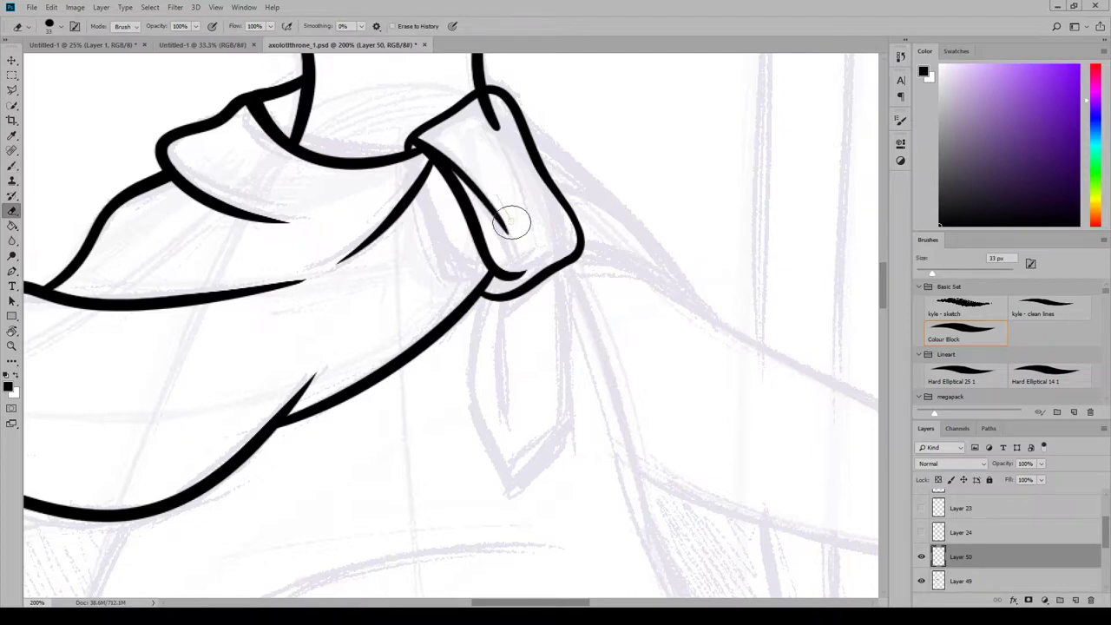
# Add a second crease along the knot's outer side and refine the creases with a 17 px eraser.
pyautogui.press('b')
pyautogui.moveTo(520, 130)
pyautogui.mouseDown()
pyautogui.moveTo(567, 230)
pyautogui.moveTo(570, 209)
pyautogui.mouseUp()
pyautogui.press('e')
pyautogui.press('[')
pyautogui.press('[')
pyautogui.press('[')
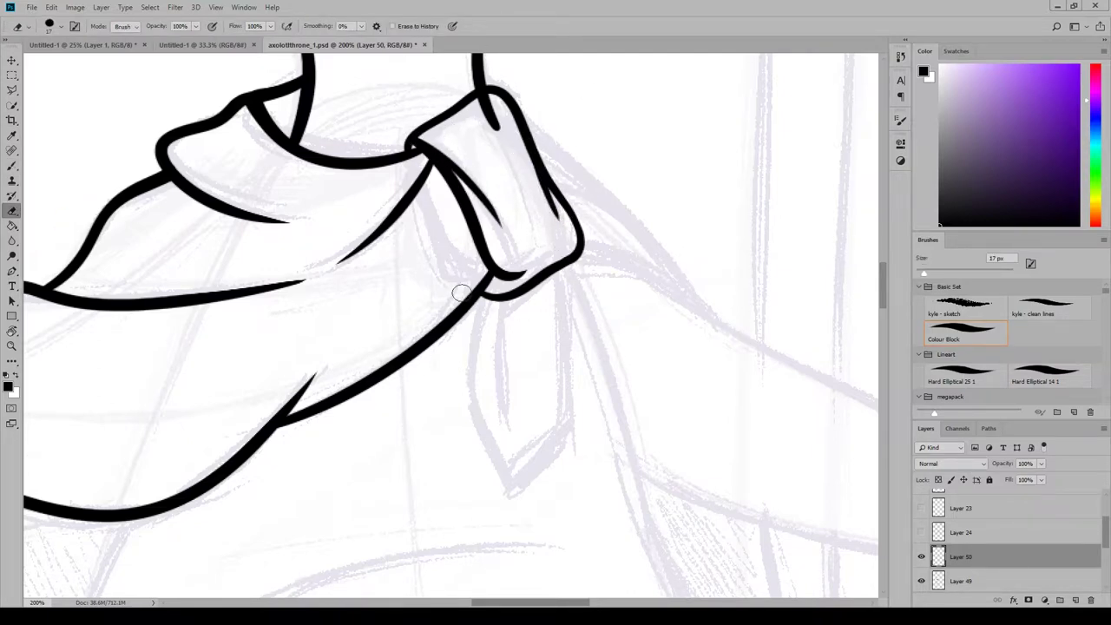
# Select Layer 47 and erase the end of the neck line that overlaps the knot.
pyautogui.scroll(5, 843, 375)
pyautogui.click(1104, 584)
pyautogui.click(998, 532)
pyautogui.click(998, 557)
pyautogui.click(920, 557)
pyautogui.click(921, 557)
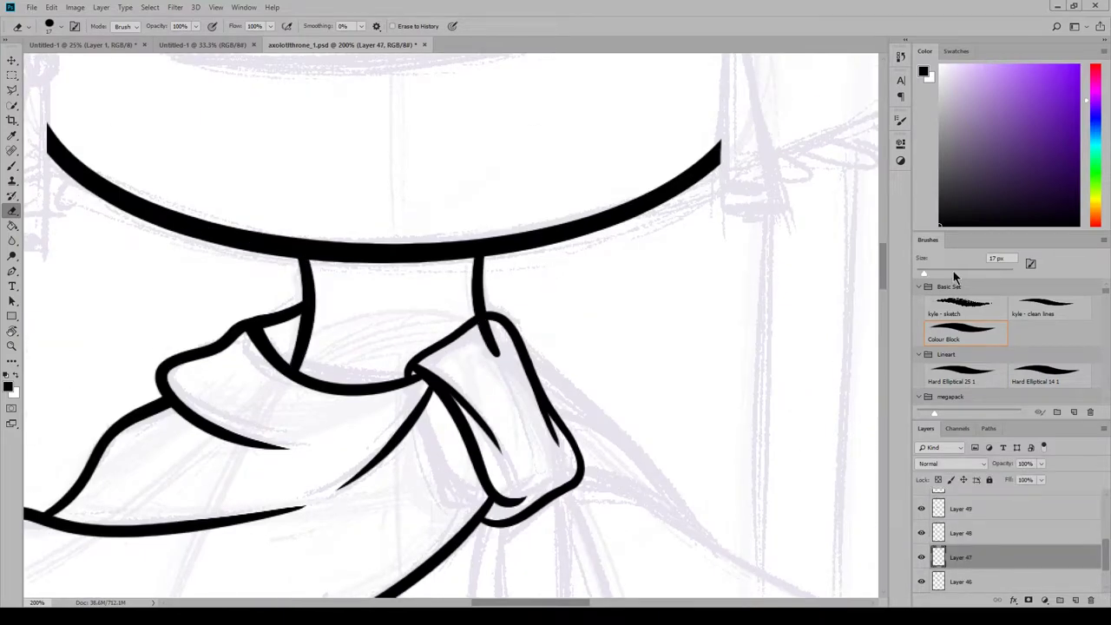
pyautogui.moveTo(923, 274); pyautogui.dragTo(935, 273)
pyautogui.moveTo(497, 356); pyautogui.dragTo(487, 337)
# On a new layer above the knot's layer, ink the outline of the hanging tie end with a 24 px brush.
pyautogui.moveTo(935, 273); pyautogui.dragTo(889, 295)
pyautogui.moveTo(530, 602); pyautogui.dragTo(550, 602)
pyautogui.moveTo(1104, 554); pyautogui.dragTo(1104, 532)
pyautogui.click(1017, 580)
pyautogui.press('b')
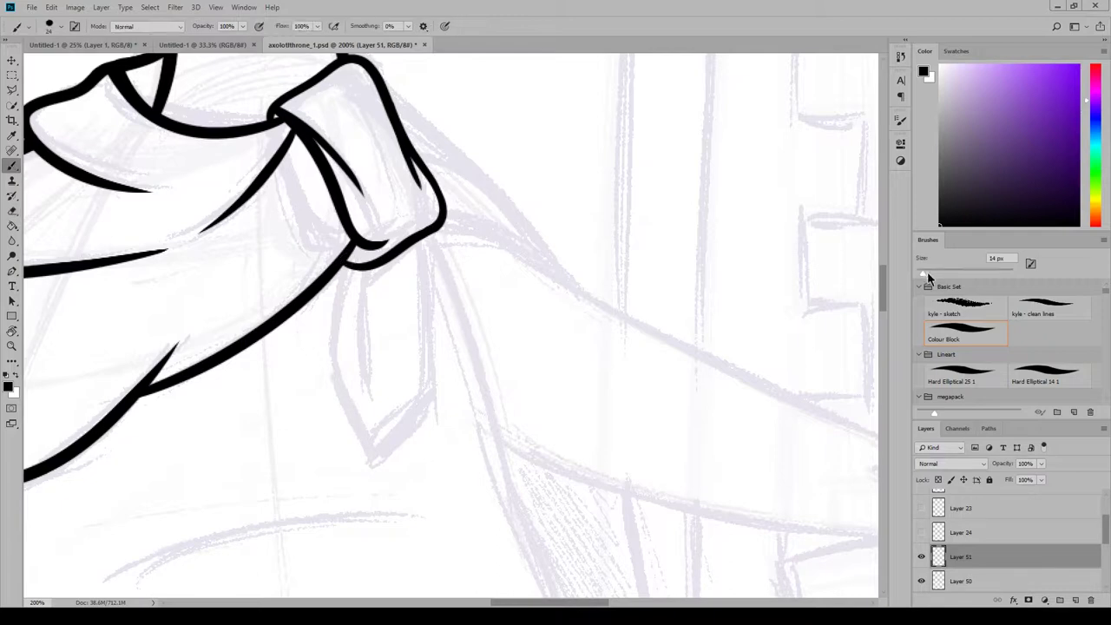
pyautogui.moveTo(350, 265); pyautogui.dragTo(373, 473)
pyautogui.moveTo(419, 217); pyautogui.dragTo(374, 460)
pyautogui.hotkey('ctrl', 'z')
pyautogui.moveTo(424, 206); pyautogui.dragTo(365, 452)
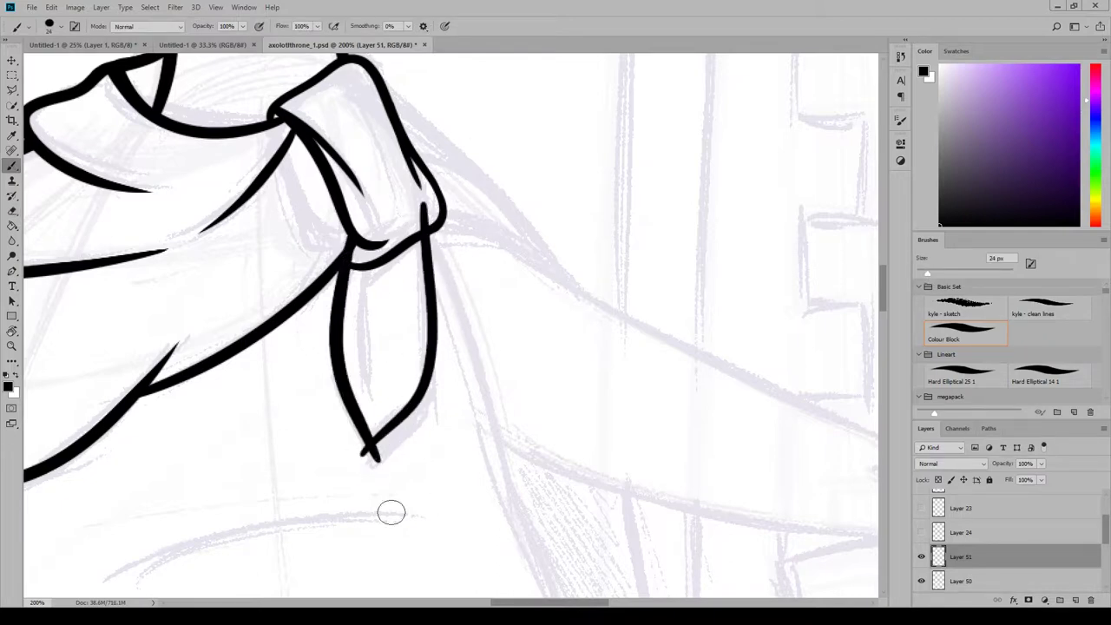
# Ink the fold line inside the hanging tie end and erase the overlaps at the knot and pointed tip.
pyautogui.moveTo(374, 229)
pyautogui.mouseDown()
pyautogui.moveTo(363, 393)
pyautogui.moveTo(373, 395)
pyautogui.mouseUp()
pyautogui.hotkey('ctrl', 'z')
pyautogui.click(17, 210)
pyautogui.moveTo(380, 330); pyautogui.dragTo(372, 403)
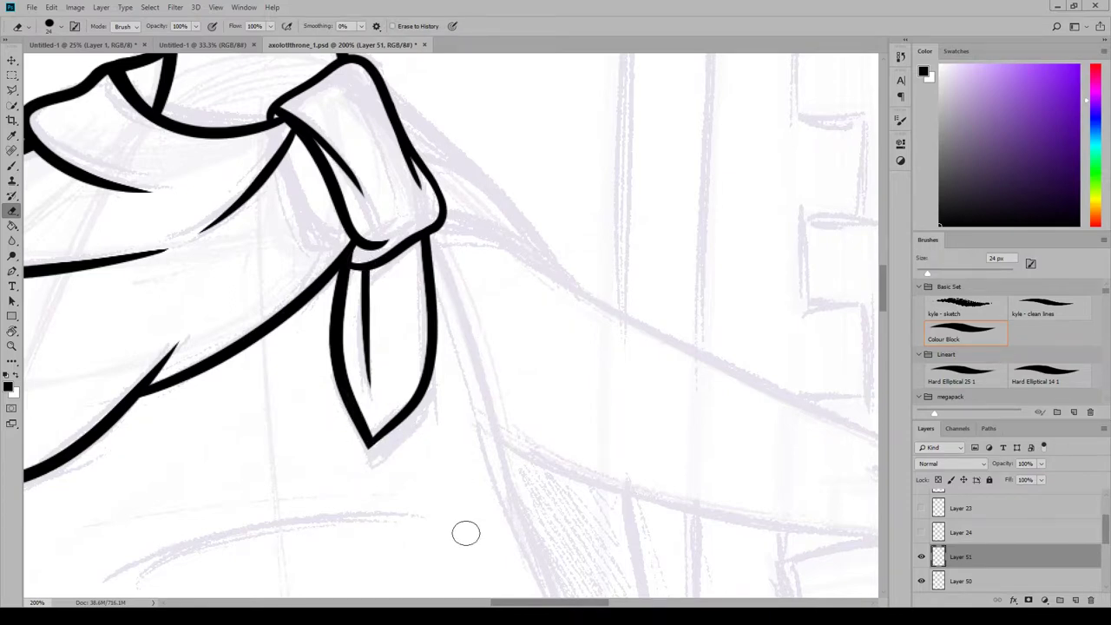
# Ink the cape folds behind the knot and over the far shoulder, tapering the shoulder line's end.
pyautogui.press('b')
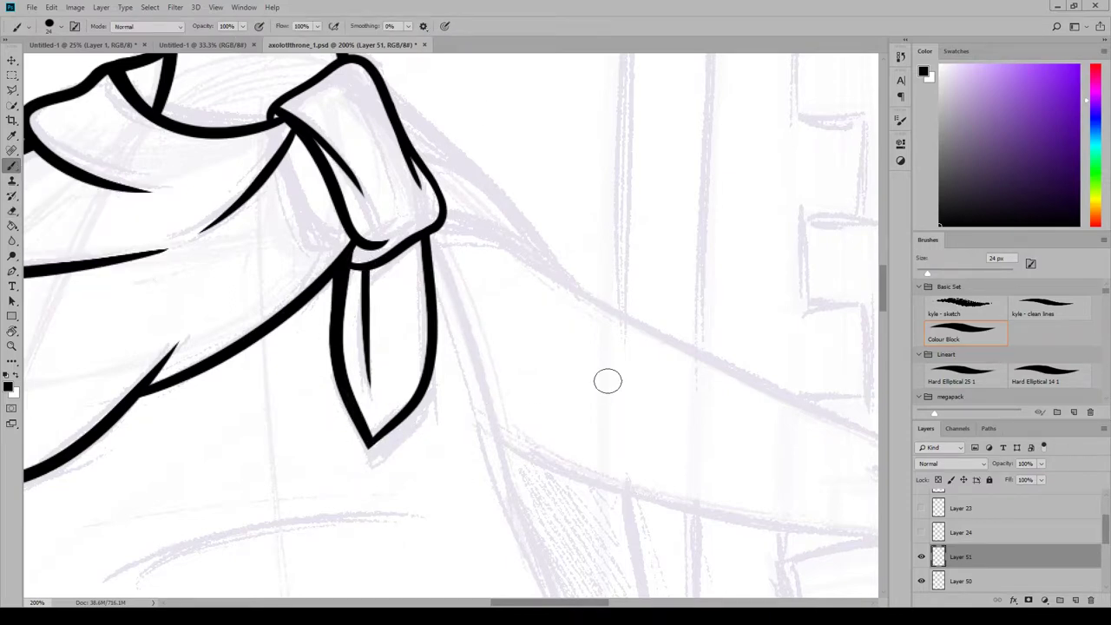
pyautogui.moveTo(883, 301)
pyautogui.mouseDown()
pyautogui.moveTo(889, 272)
pyautogui.moveTo(885, 300)
pyautogui.mouseUp()
pyautogui.moveTo(538, 603)
pyautogui.mouseDown()
pyautogui.moveTo(460, 606)
pyautogui.moveTo(514, 604)
pyautogui.mouseUp()
pyautogui.moveTo(574, 184)
pyautogui.mouseDown()
pyautogui.moveTo(599, 187)
pyautogui.moveTo(753, 317)
pyautogui.mouseUp()
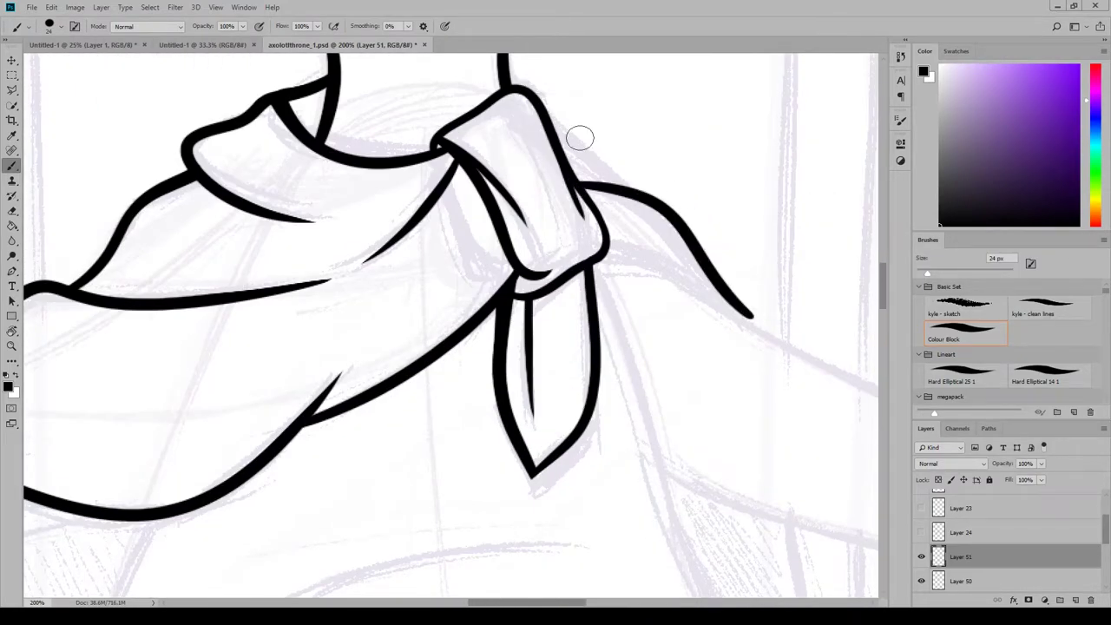
pyautogui.moveTo(507, 71); pyautogui.dragTo(623, 185)
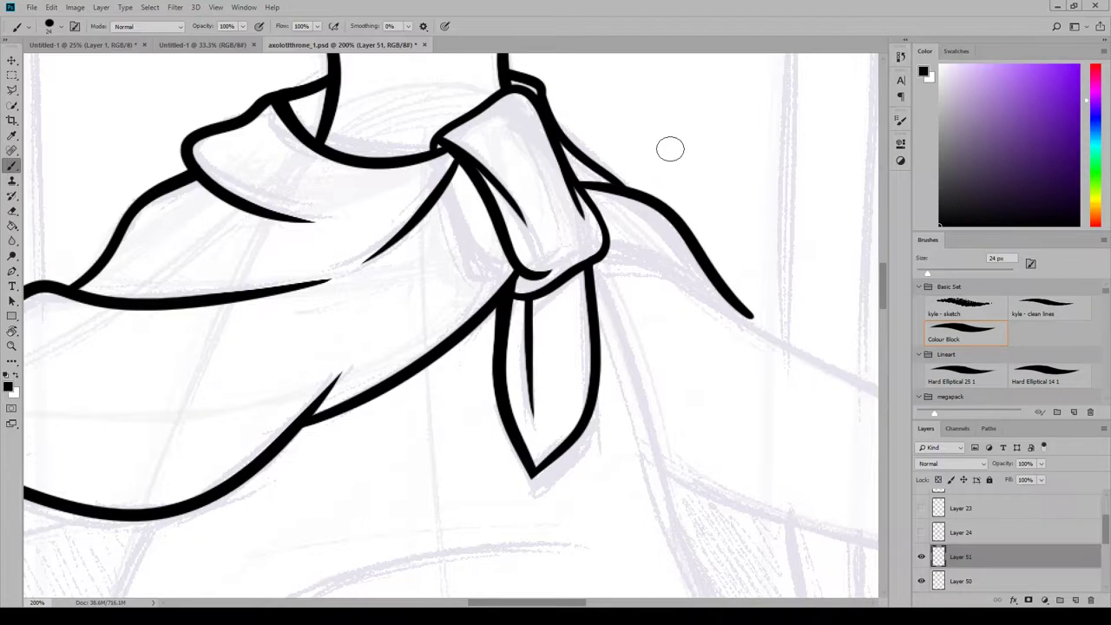
pyautogui.press('e')
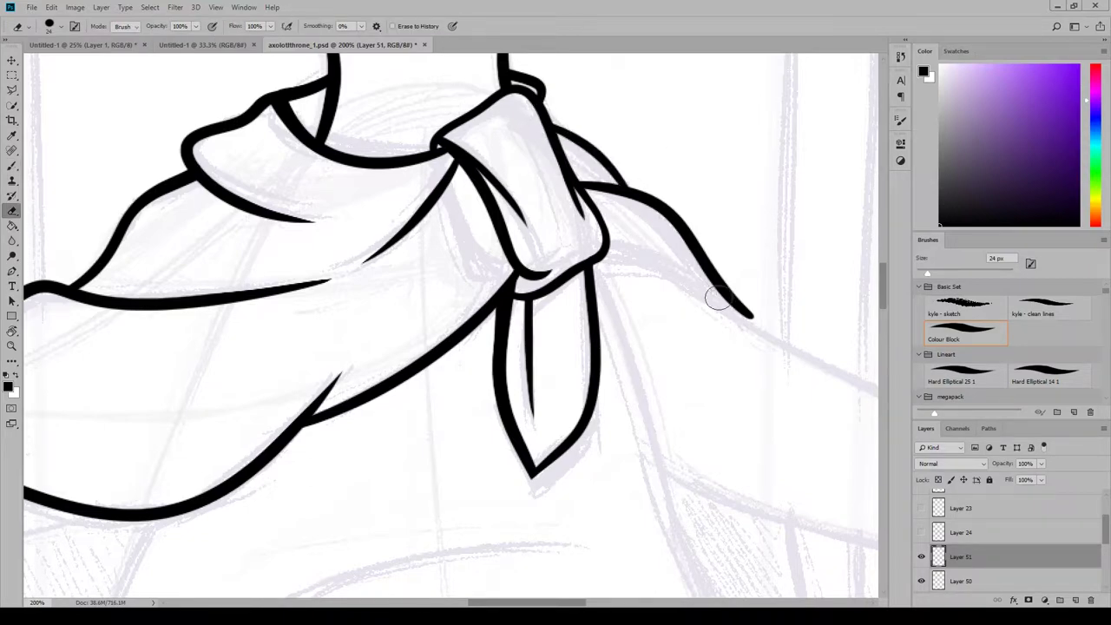
pyautogui.moveTo(717, 298); pyautogui.dragTo(751, 328)
# Ink the lower fold line from the knot to the far shoulder, redrawing it and cleaning its start.
pyautogui.moveTo(883, 273)
pyautogui.mouseDown()
pyautogui.moveTo(884, 259)
pyautogui.moveTo(888, 278)
pyautogui.mouseUp()
pyautogui.press('b')
pyautogui.moveTo(578, 218); pyautogui.dragTo(691, 228)
pyautogui.hotkey('ctrl', 'z')
pyautogui.moveTo(577, 219); pyautogui.dragTo(709, 229)
pyautogui.click(12, 210)
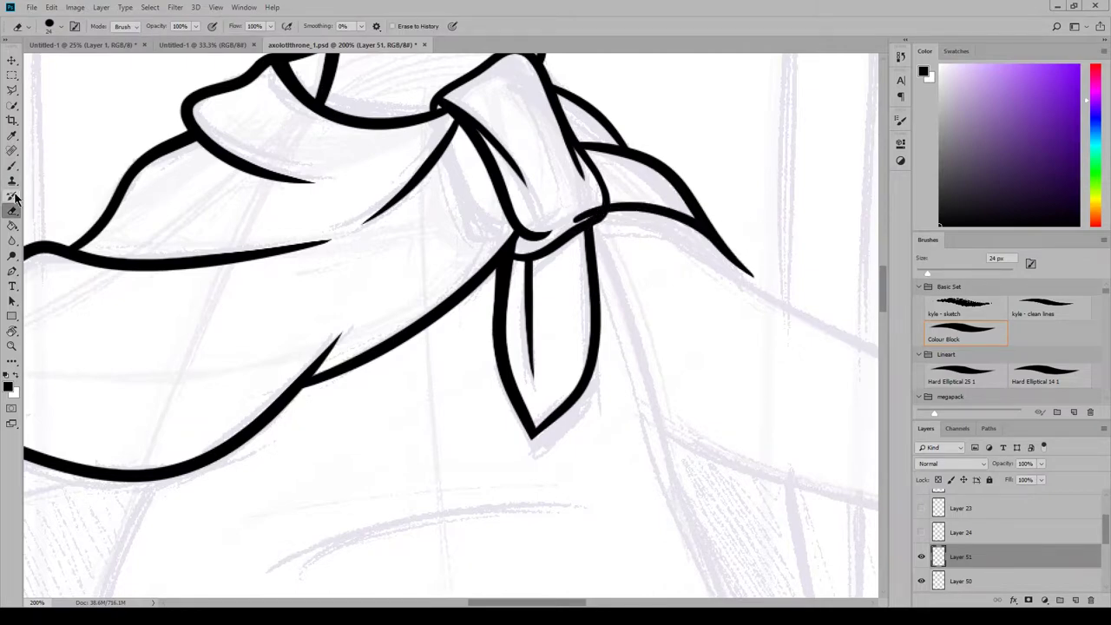
pyautogui.click(19, 165)
pyautogui.moveTo(607, 202); pyautogui.dragTo(692, 215)
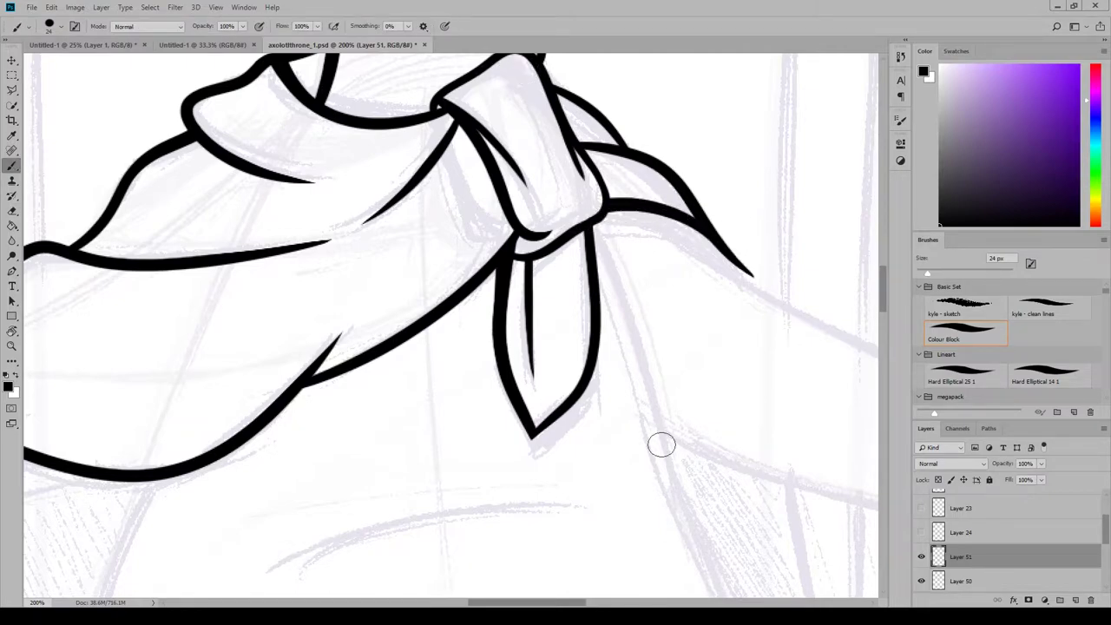
# Toggle layer visibility to identify the neck line layer and rename it "neck".
pyautogui.moveTo(527, 602); pyautogui.dragTo(525, 602)
pyautogui.moveTo(885, 300)
pyautogui.mouseDown()
pyautogui.moveTo(890, 253)
pyautogui.moveTo(886, 292)
pyautogui.mouseUp()
pyautogui.click(920, 557)
pyautogui.click(920, 559)
pyautogui.scroll(-2, 966, 581)
pyautogui.doubleClick(919, 573)
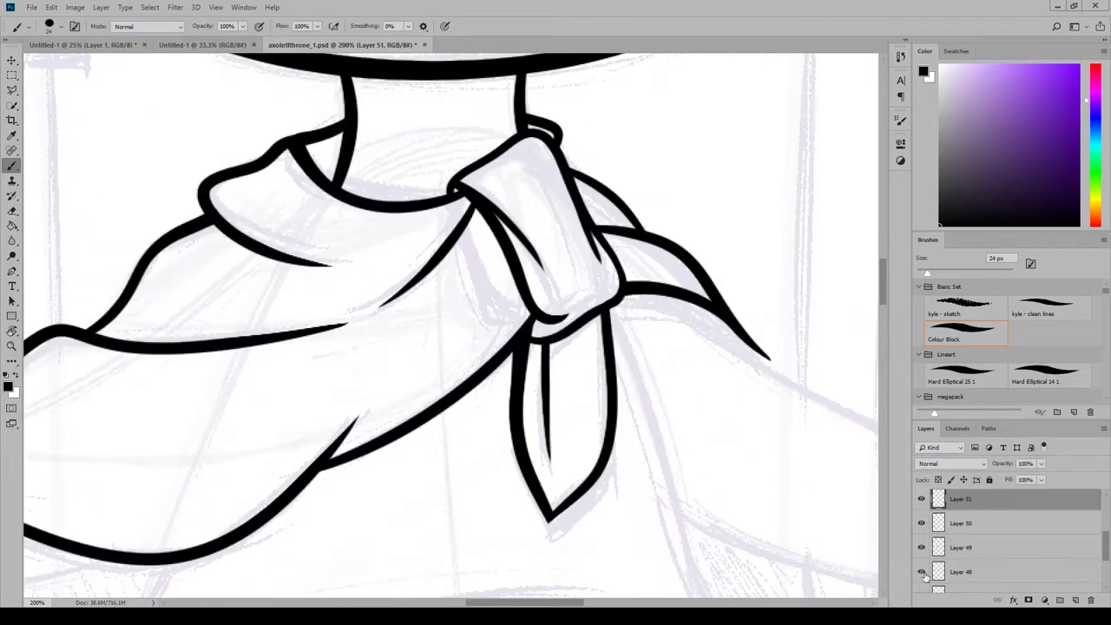
pyautogui.scroll(-1, 920, 573)
pyautogui.doubleClick(921, 569)
pyautogui.doubleClick(962, 568)
pyautogui.write('neck')
pyautogui.press('Return')
# Group all the cape line layers above the neck layer and name the group "cape".
pyautogui.click(996, 542)
pyautogui.scroll(3, 996, 539)
pyautogui.keyDown('shift'); pyautogui.click(989, 526); pyautogui.keyUp('shift')
pyautogui.hotkey('ctrl', 'g')
pyautogui.doubleClick(965, 537)
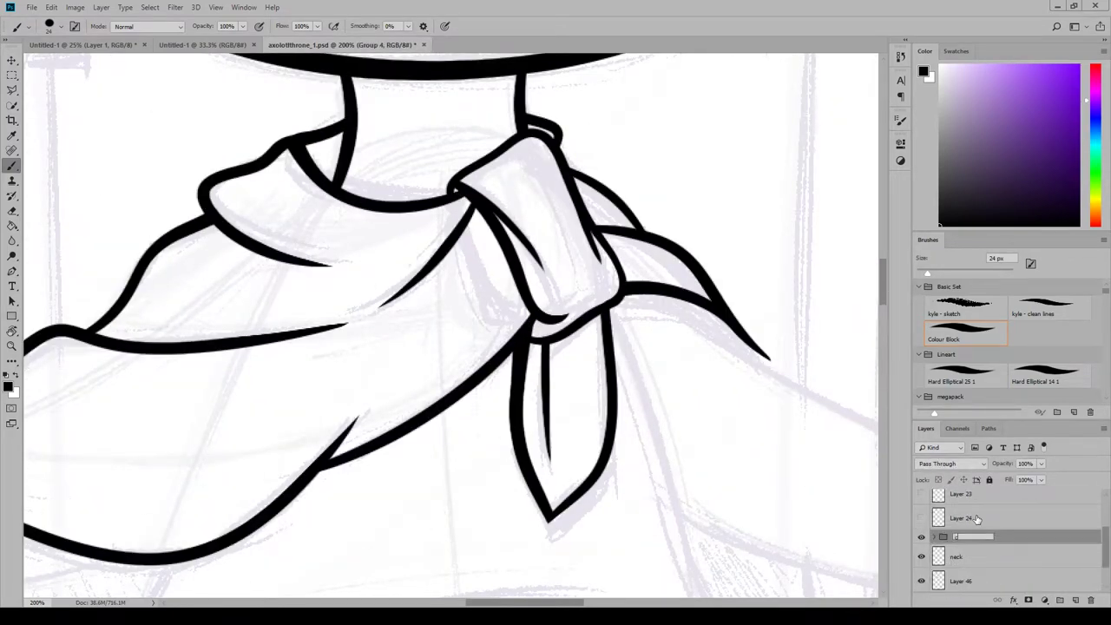
pyautogui.write('cape')
pyautogui.press('Return')
# Rename Layer 46 as "face", group it with the neck layer and name that group "face".
pyautogui.click(953, 582)
pyautogui.doubleClick(953, 583)
pyautogui.write('face')
pyautogui.keyDown('shift'); pyautogui.click(979, 560); pyautogui.keyUp('shift')
pyautogui.hotkey('ctrl', 'g')
pyautogui.doubleClick(964, 553)
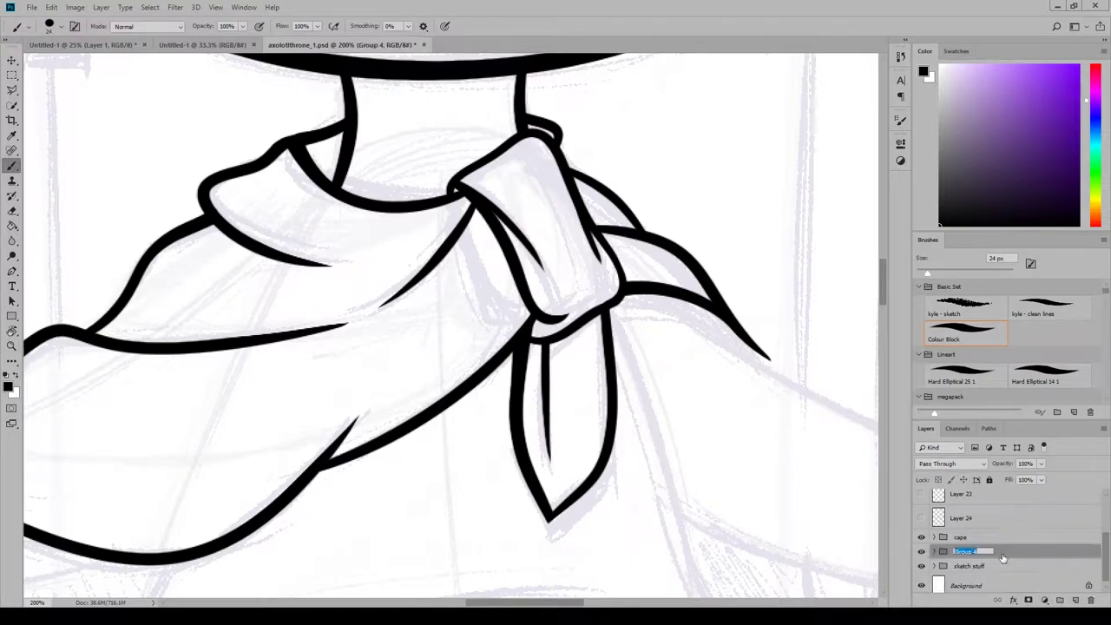
pyautogui.write('face')
# Add a new layer above the cape group and place it in a new group named "torso".
pyautogui.click(987, 539)
pyautogui.scroll(5, 709, 282)
pyautogui.scroll(-5, 708, 283)
pyautogui.hotkey('ctrl', '-')
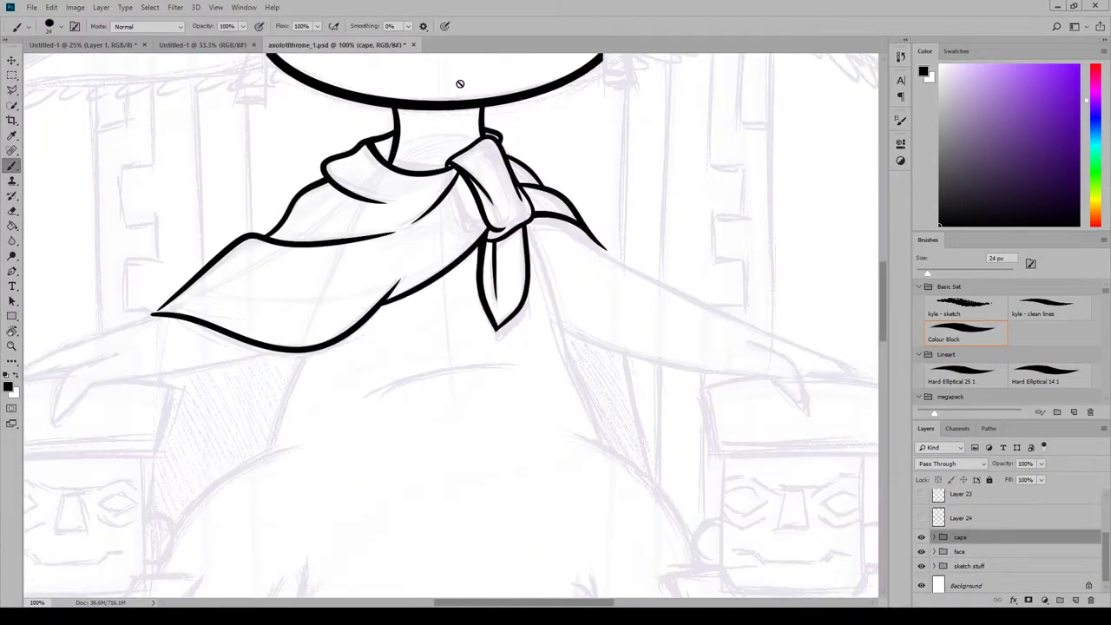
pyautogui.click(215, 8)
pyautogui.click(240, 105)
pyautogui.hotkey('ctrl', '-')
pyautogui.scroll(3, 652, 321)
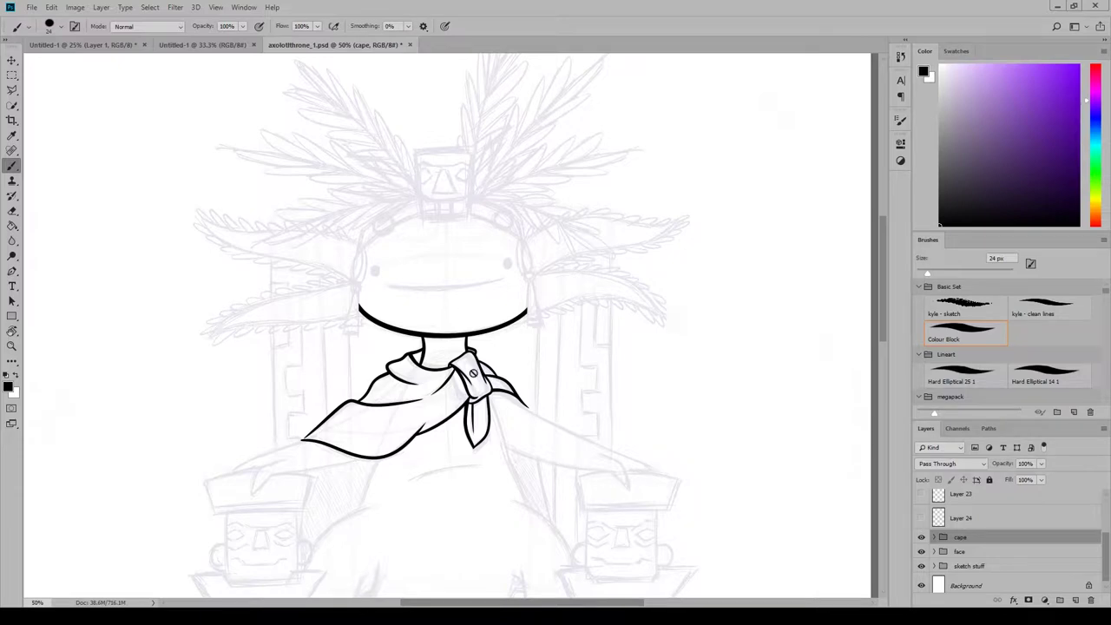
pyautogui.click(1074, 599)
pyautogui.hotkey('ctrl', 'g')
pyautogui.doubleClick(964, 538)
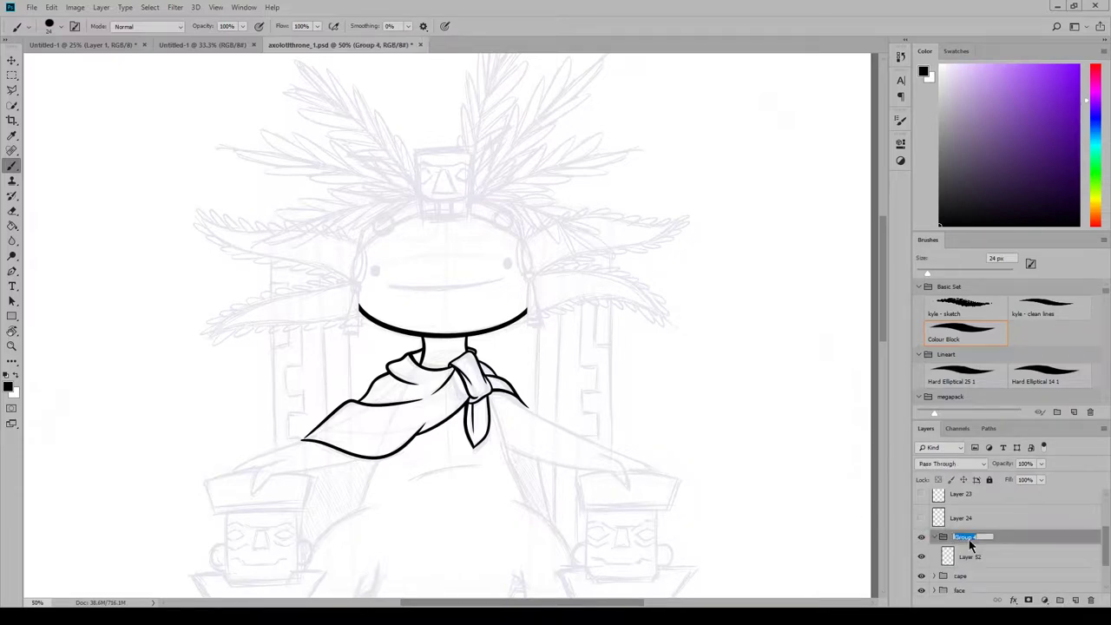
pyautogui.write('torso')
pyautogui.press('Return')
pyautogui.click(984, 555)
# Ink both sides of the torso below the cape and the curved fold line across the chest.
pyautogui.scroll(-4, 479, 316)
pyautogui.scroll(-1, 478, 316)
pyautogui.click(215, 8)
pyautogui.click(240, 92)
pyautogui.scroll(2, 615, 327)
pyautogui.click(215, 8)
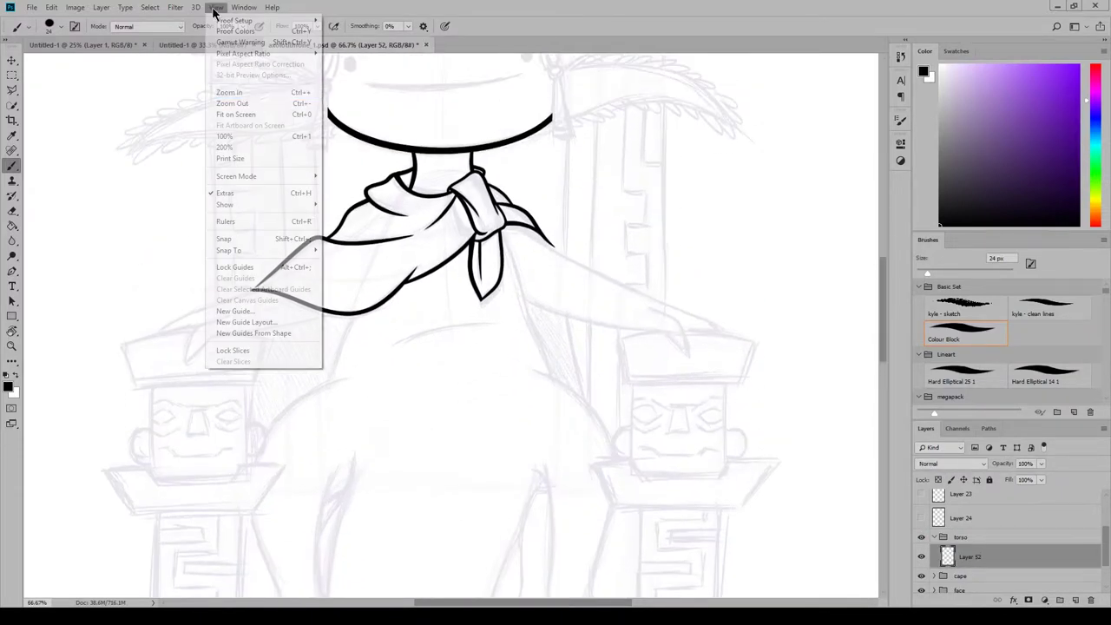
pyautogui.click(240, 92)
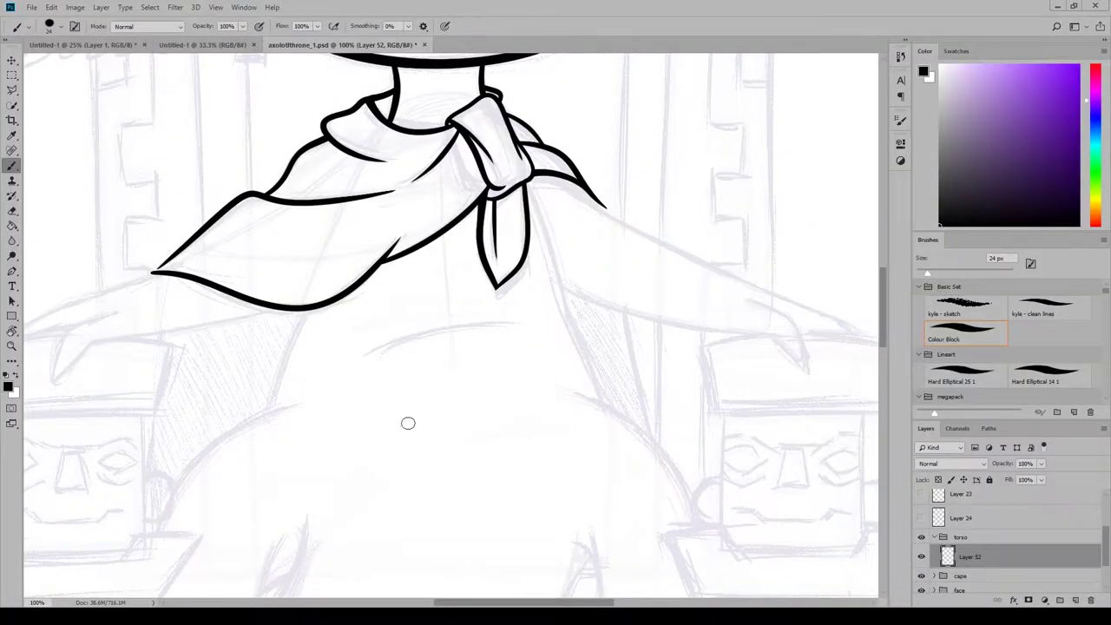
pyautogui.moveTo(318, 286); pyautogui.dragTo(272, 420)
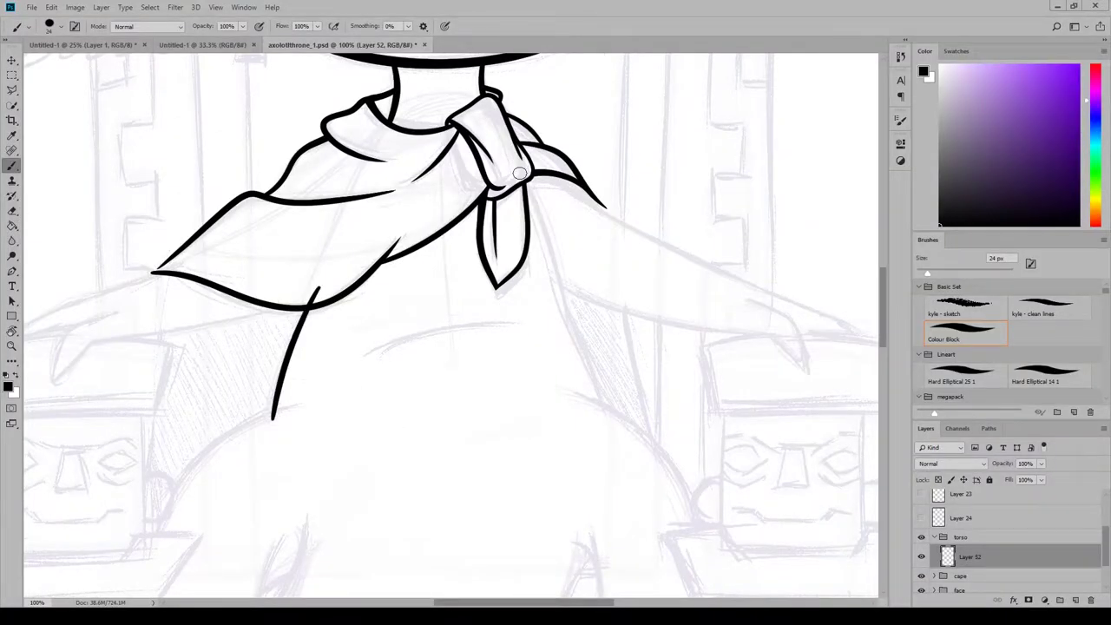
pyautogui.moveTo(523, 173); pyautogui.dragTo(605, 416)
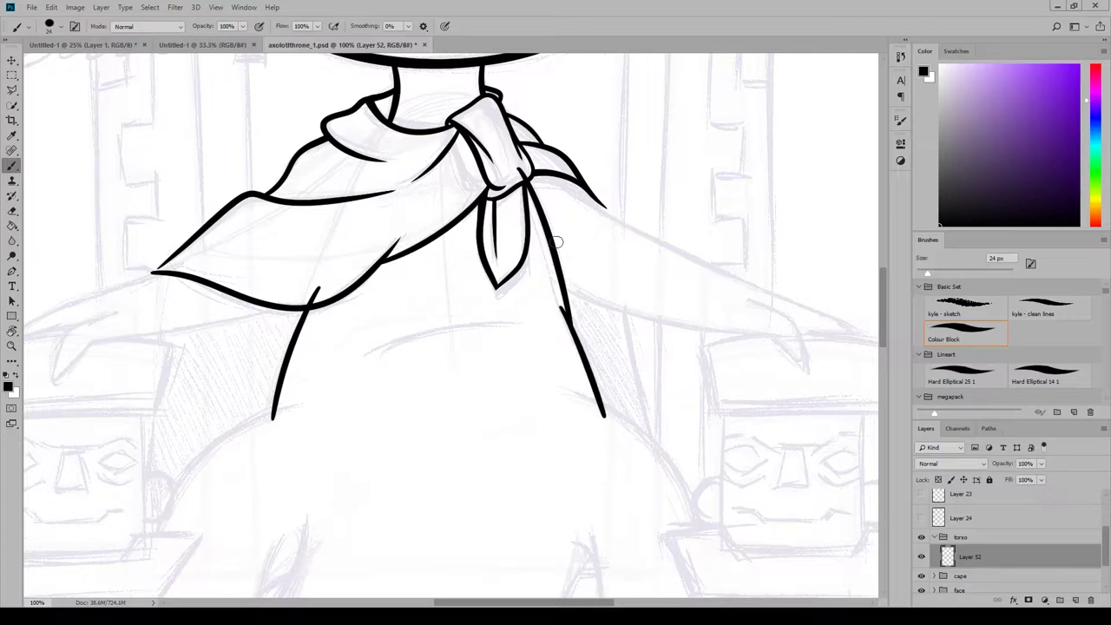
pyautogui.moveTo(362, 363); pyautogui.dragTo(531, 324)
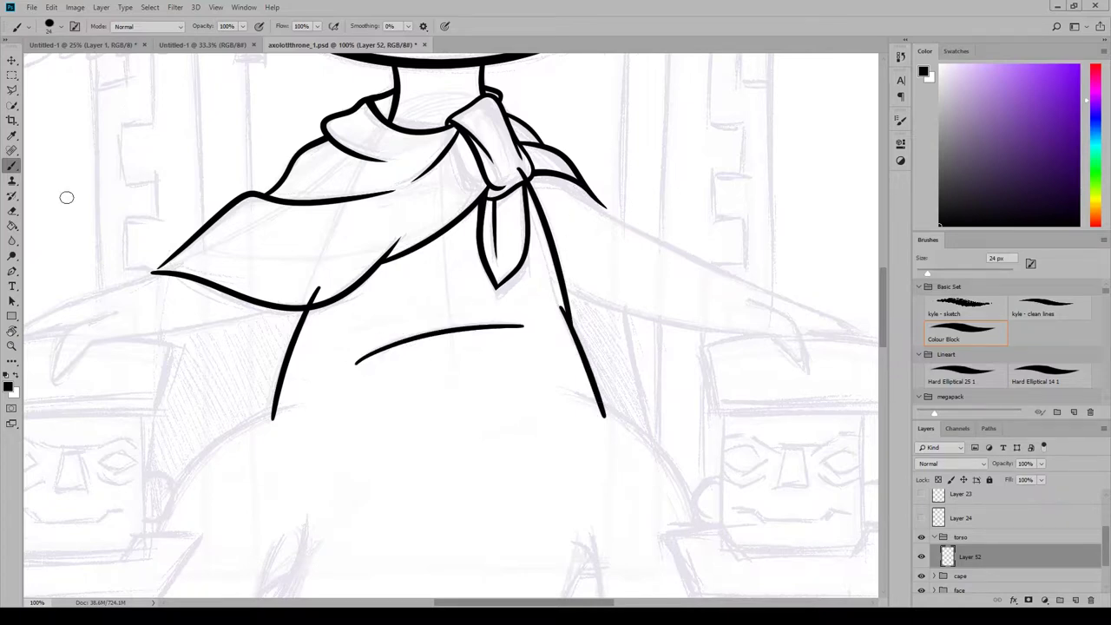
# Taper both ends of the curved chest line and thin its stroke with the eraser.
pyautogui.press('e')
pyautogui.hotkey('ctrl', '+')
pyautogui.moveTo(308, 394); pyautogui.dragTo(218, 431)
pyautogui.moveTo(449, 350); pyautogui.dragTo(607, 335)
pyautogui.moveTo(508, 339); pyautogui.dragTo(628, 333)
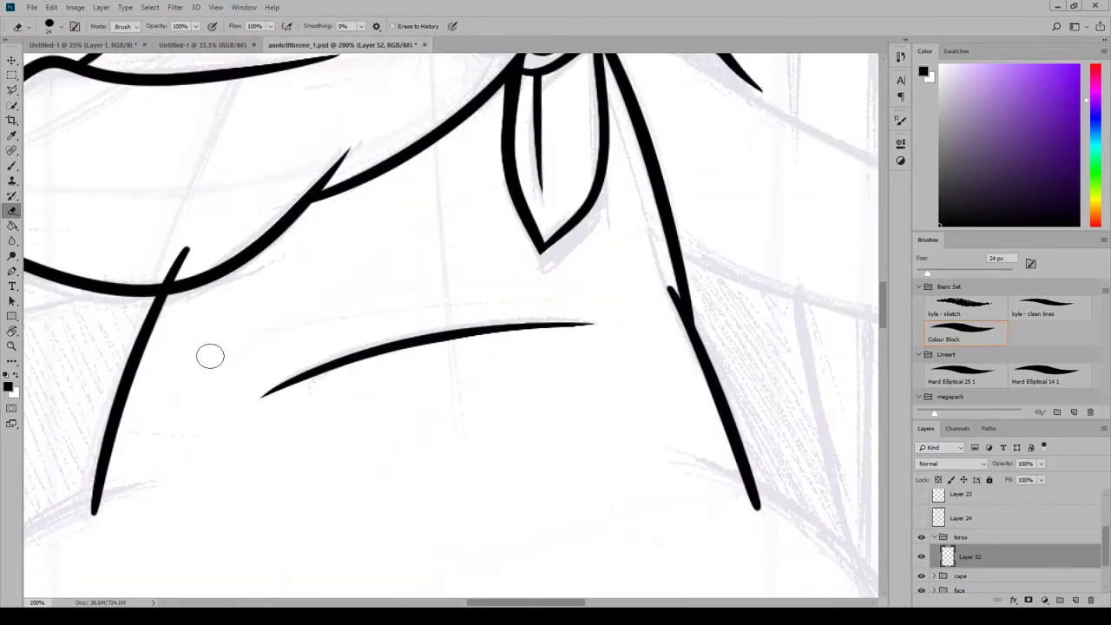
# Erase the torso line overlapping the cape hem and clean up the joins along the torso's sides.
pyautogui.moveTo(184, 250); pyautogui.dragTo(158, 275)
pyautogui.moveTo(142, 388); pyautogui.dragTo(96, 565)
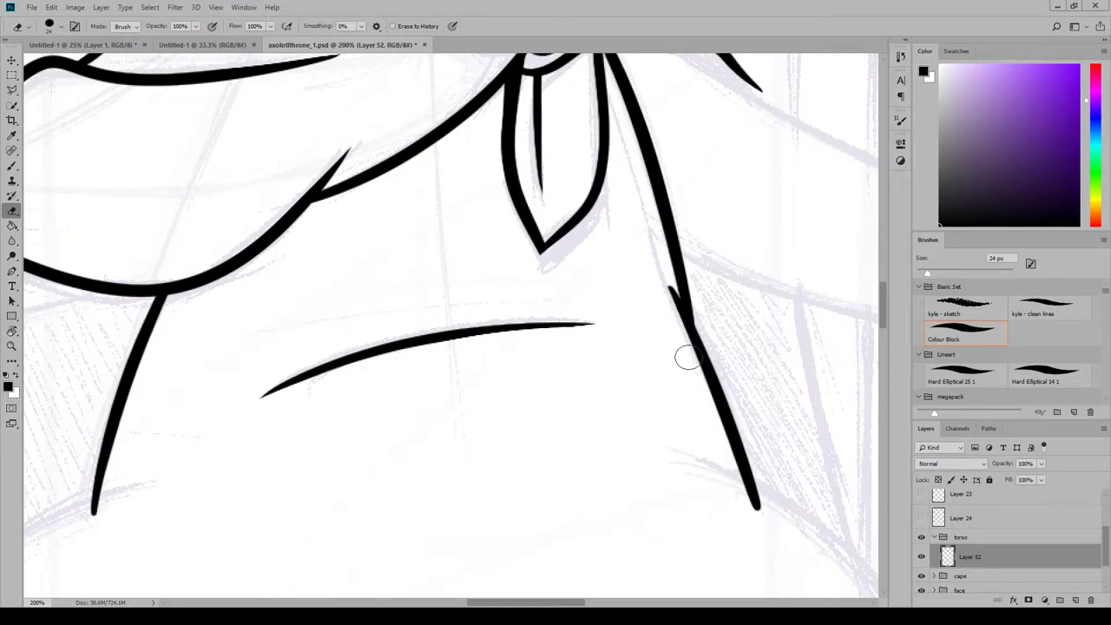
pyautogui.moveTo(688, 356); pyautogui.dragTo(708, 428)
pyautogui.moveTo(883, 291); pyautogui.dragTo(883, 280)
pyautogui.moveTo(584, 166); pyautogui.dragTo(591, 195)
pyautogui.press('b')
pyautogui.moveTo(882, 292); pyautogui.dragTo(882, 307)
pyautogui.moveTo(151, 275)
pyautogui.mouseDown()
pyautogui.moveTo(174, 235)
pyautogui.moveTo(126, 333)
pyautogui.mouseUp()
pyautogui.hotkey('ctrl', 'z')
pyautogui.moveTo(882, 305); pyautogui.dragTo(882, 278)
pyautogui.moveTo(629, 384)
pyautogui.mouseDown()
pyautogui.moveTo(606, 297)
pyautogui.moveTo(613, 355)
pyautogui.mouseUp()
# Add a new layer in the torso group and ink the left arm's outer contour from shoulder to wrist.
pyautogui.moveTo(883, 288)
pyautogui.mouseDown()
pyautogui.moveTo(883, 306)
pyautogui.moveTo(885, 248)
pyautogui.mouseUp()
pyautogui.click(216, 7)
pyautogui.click(248, 127)
pyautogui.hotkey('ctrl', '+')
pyautogui.hotkey('ctrl', '+')
pyautogui.hotkey('ctrl', '+')
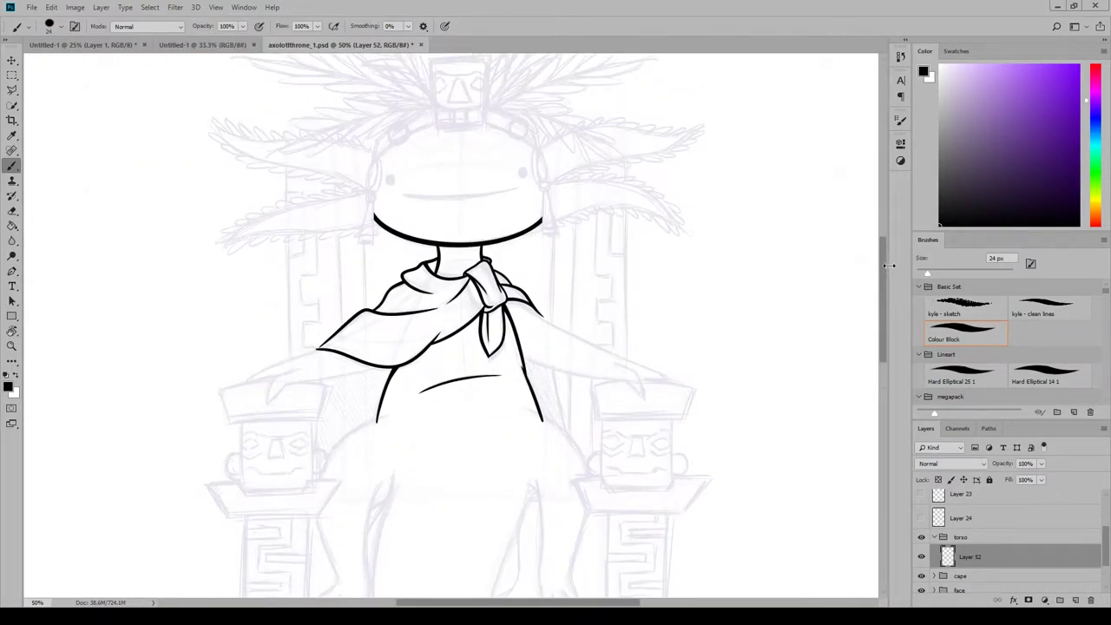
pyautogui.moveTo(884, 298); pyautogui.dragTo(884, 323)
pyautogui.scroll(-1, 884, 323)
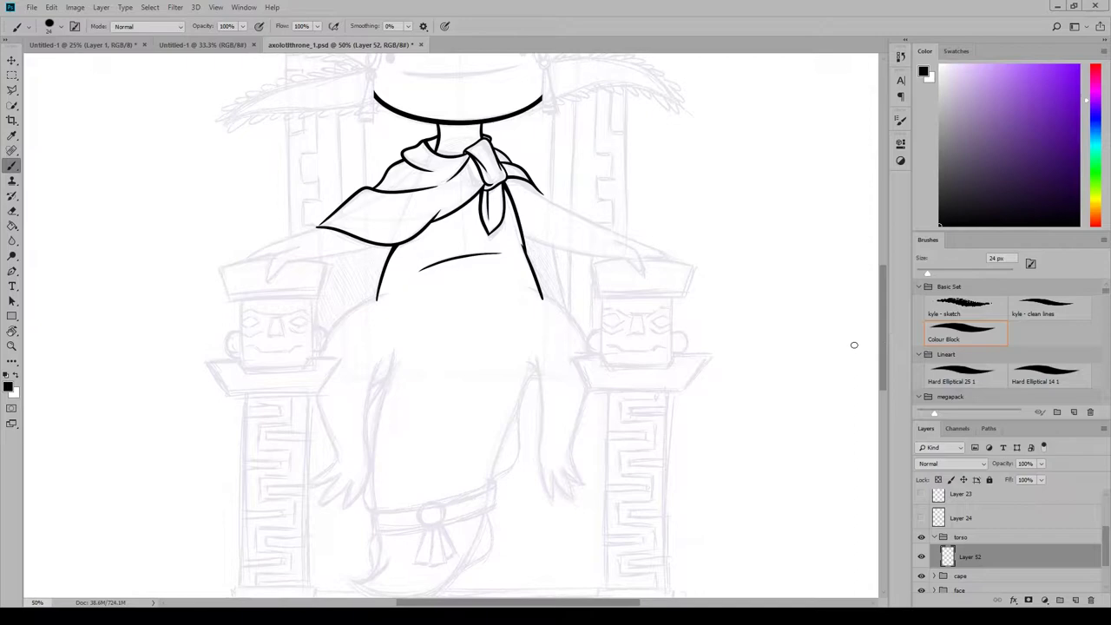
pyautogui.click(1075, 601)
pyautogui.moveTo(347, 316); pyautogui.dragTo(339, 463)
pyautogui.hotkey('ctrl', 'z')
pyautogui.moveTo(391, 293)
pyautogui.mouseDown()
pyautogui.moveTo(336, 464)
pyautogui.moveTo(400, 292)
pyautogui.mouseUp()
pyautogui.hotkey('ctrl', 'z')
pyautogui.hotkey('ctrl', 'z')
pyautogui.moveTo(339, 460); pyautogui.dragTo(402, 292)
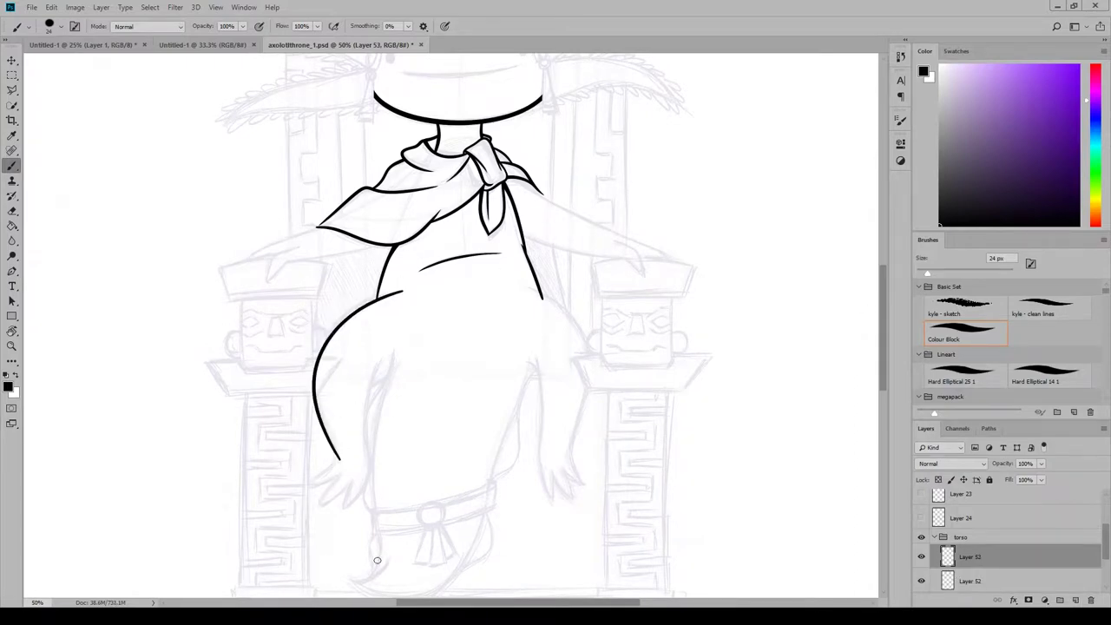
# Ink the left arm's inner line with its armpit crease, and outline the three pointed fingers of the hand.
pyautogui.moveTo(390, 354); pyautogui.dragTo(368, 461)
pyautogui.hotkey('ctrl', 'z')
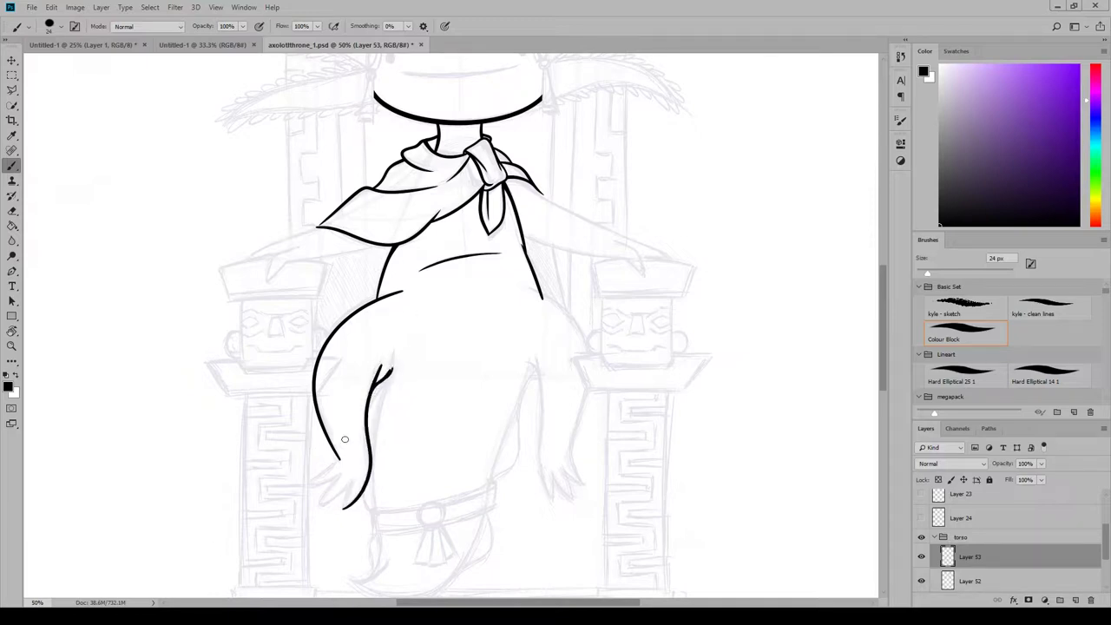
pyautogui.click(216, 7)
pyautogui.click(234, 99)
pyautogui.moveTo(884, 333); pyautogui.dragTo(890, 370)
pyautogui.hotkey('ctrl', '+')
pyautogui.moveTo(224, 310)
pyautogui.mouseDown()
pyautogui.moveTo(214, 367)
pyautogui.moveTo(245, 385)
pyautogui.moveTo(232, 416)
pyautogui.mouseUp()
pyautogui.hotkey('ctrl', 'z')
pyautogui.hotkey('ctrl', 'z')
pyautogui.moveTo(257, 359); pyautogui.dragTo(232, 415)
# Taper the forked ends of the left armpit crease and fill in the junction where they meet.
pyautogui.press('e')
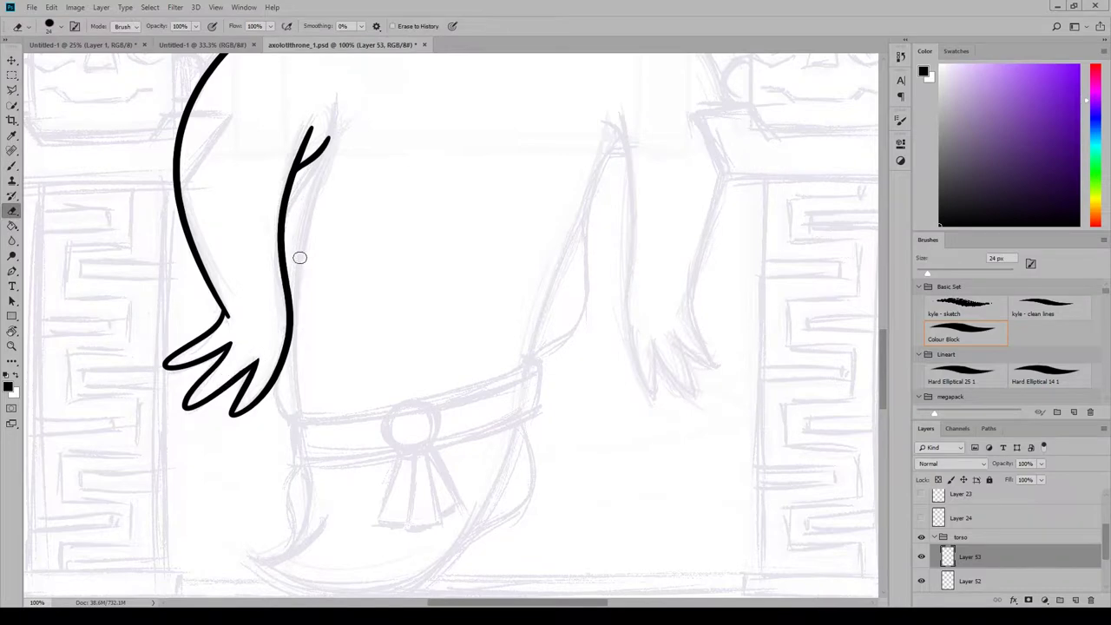
pyautogui.click(215, 7)
pyautogui.click(247, 136)
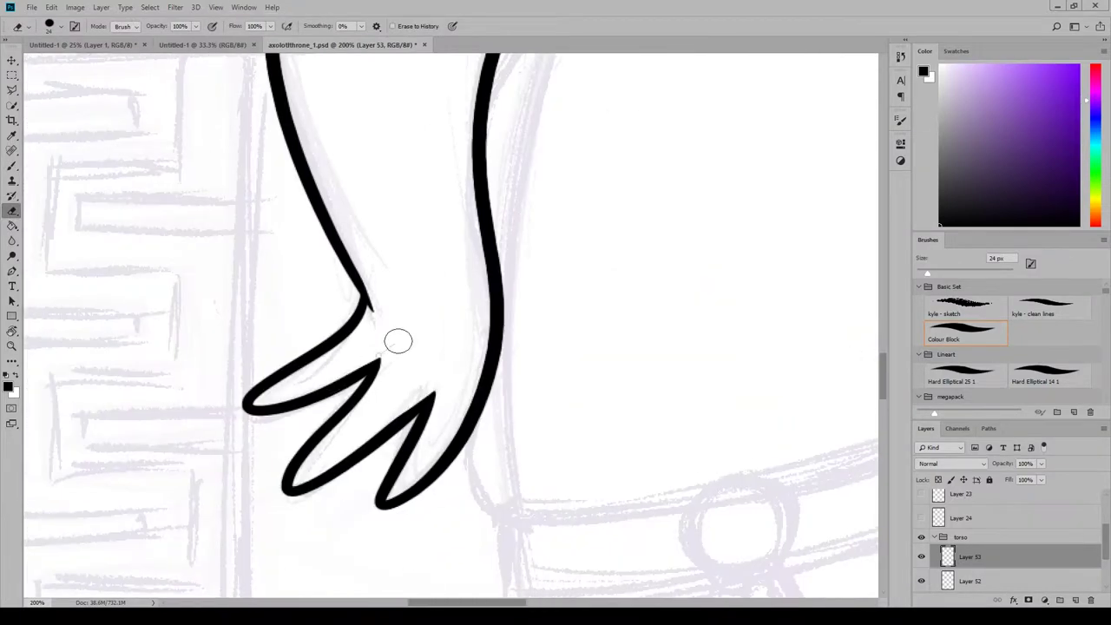
pyautogui.scroll(10, 842, 291)
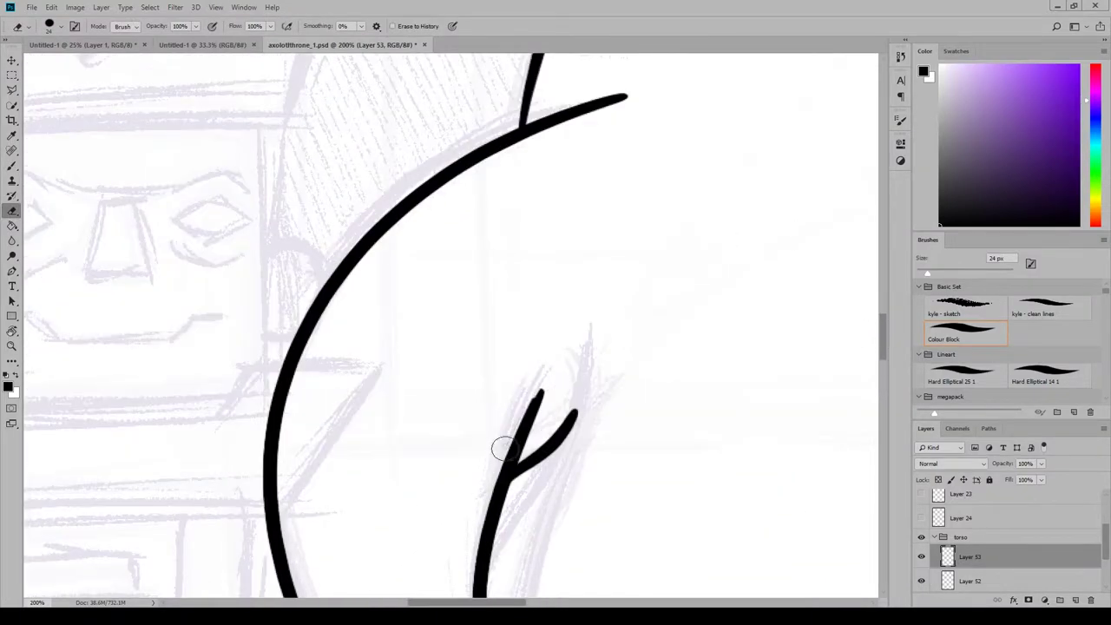
pyautogui.moveTo(534, 450); pyautogui.dragTo(565, 407)
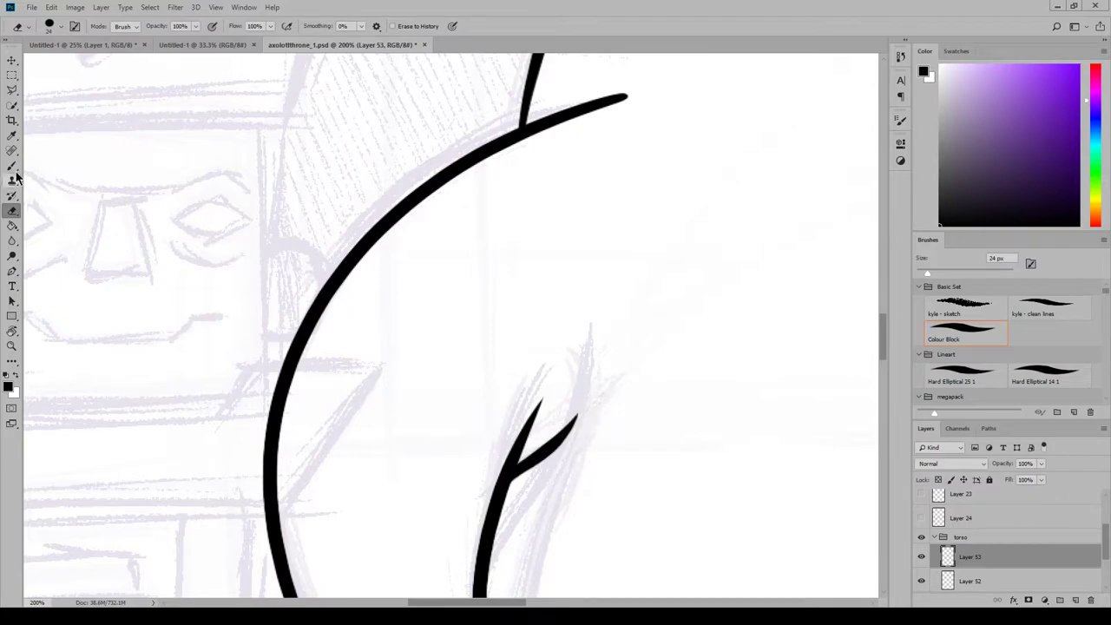
pyautogui.click(12, 166)
pyautogui.moveTo(516, 462); pyautogui.dragTo(540, 448)
pyautogui.click(12, 211)
pyautogui.moveTo(583, 436); pyautogui.dragTo(588, 409)
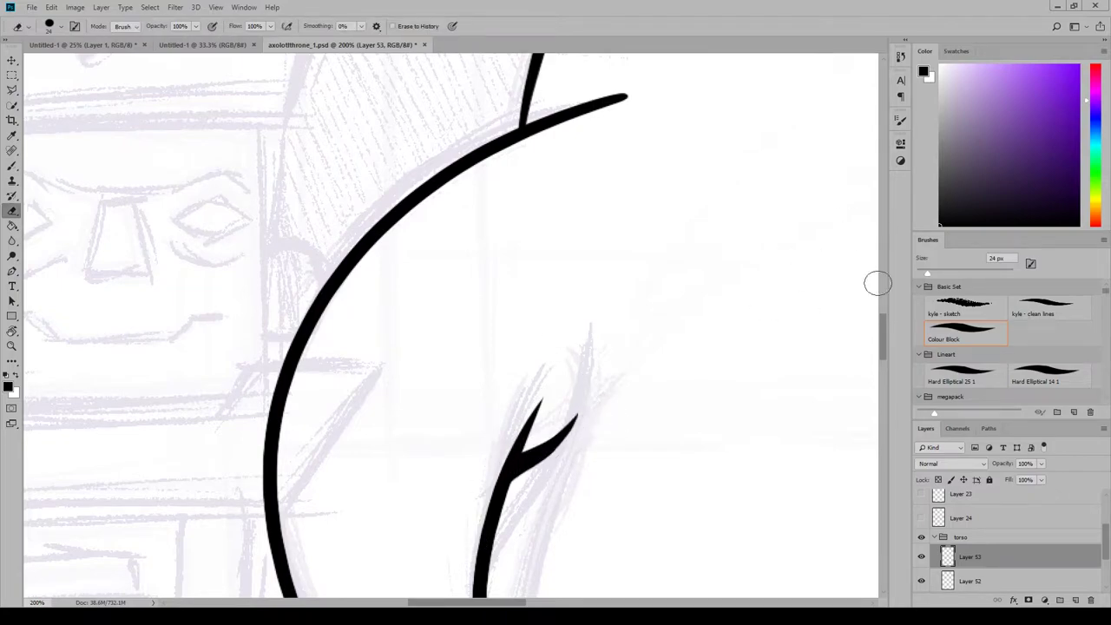
# Ink the lower body's left edge from the armpit to the tail tip with a 32 px brush on a new layer.
pyautogui.moveTo(882, 328); pyautogui.dragTo(893, 353)
pyautogui.hotkey('ctrl', '-')
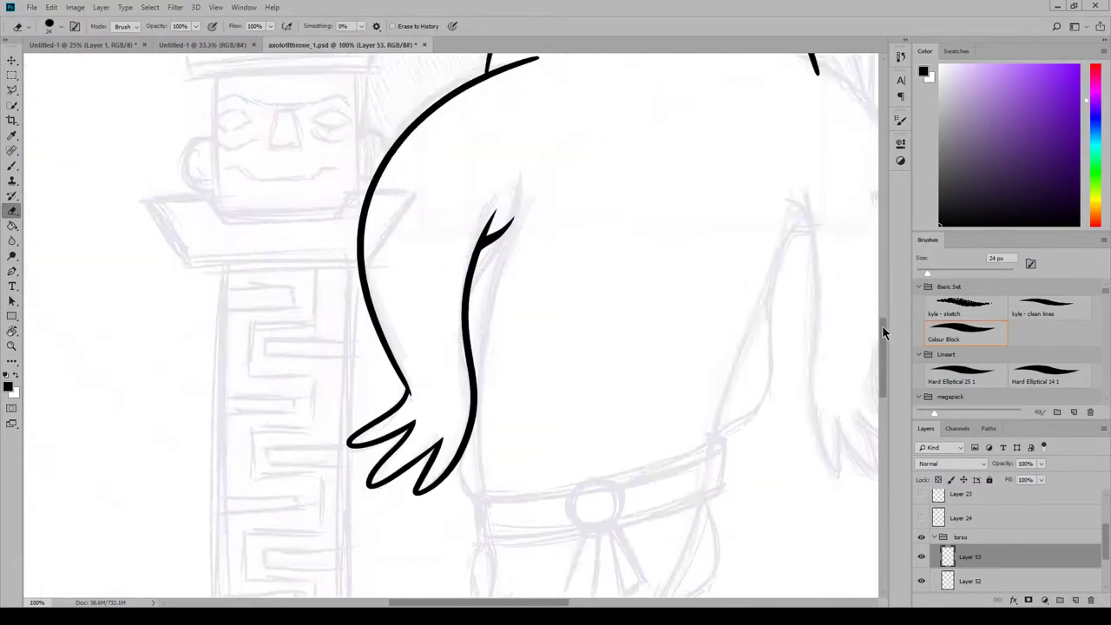
pyautogui.scroll(-3, 881, 325)
pyautogui.press('b')
pyautogui.moveTo(514, 69); pyautogui.dragTo(425, 514)
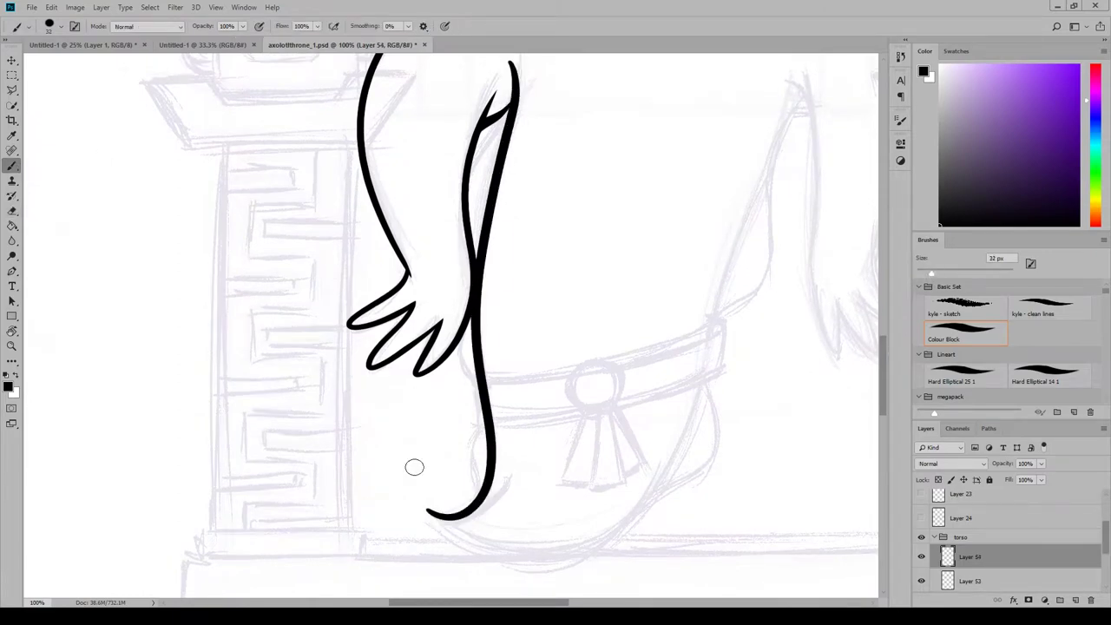
# Ink the lower body's right edge from the armpit around the bottom curve to the tail tip, redrawing it until it fits.
pyautogui.hscroll(5, 570, 570)
pyautogui.moveTo(599, 77); pyautogui.dragTo(182, 508)
pyautogui.hotkey('ctrl', 'z')
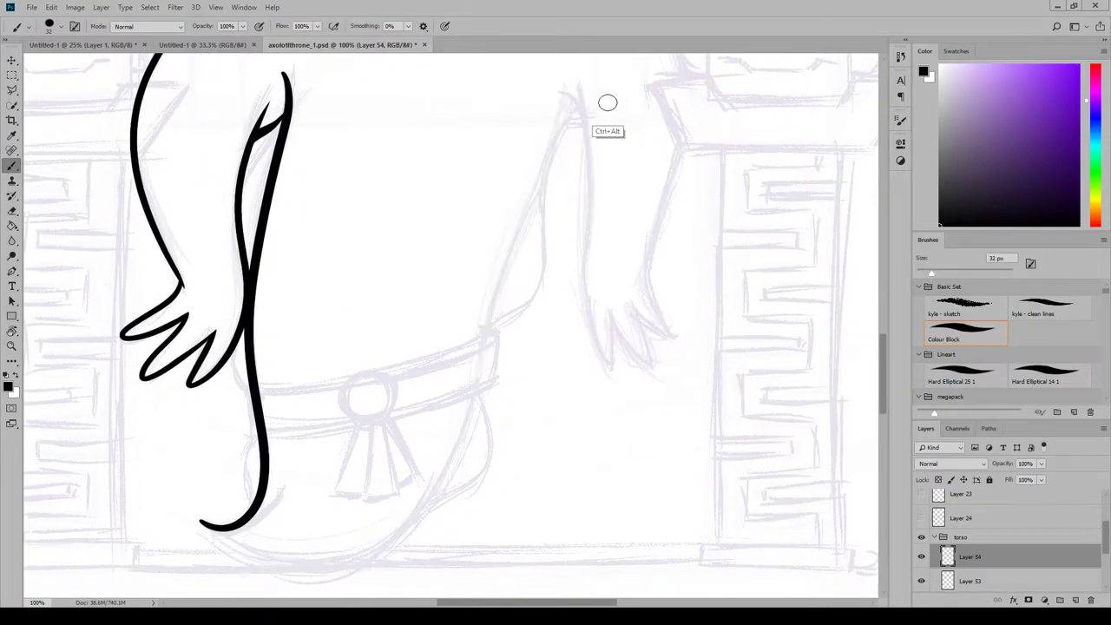
pyautogui.moveTo(590, 77)
pyautogui.mouseDown()
pyautogui.moveTo(258, 563)
pyautogui.moveTo(184, 512)
pyautogui.moveTo(192, 516)
pyautogui.mouseUp()
pyautogui.hotkey('ctrl', 'z')
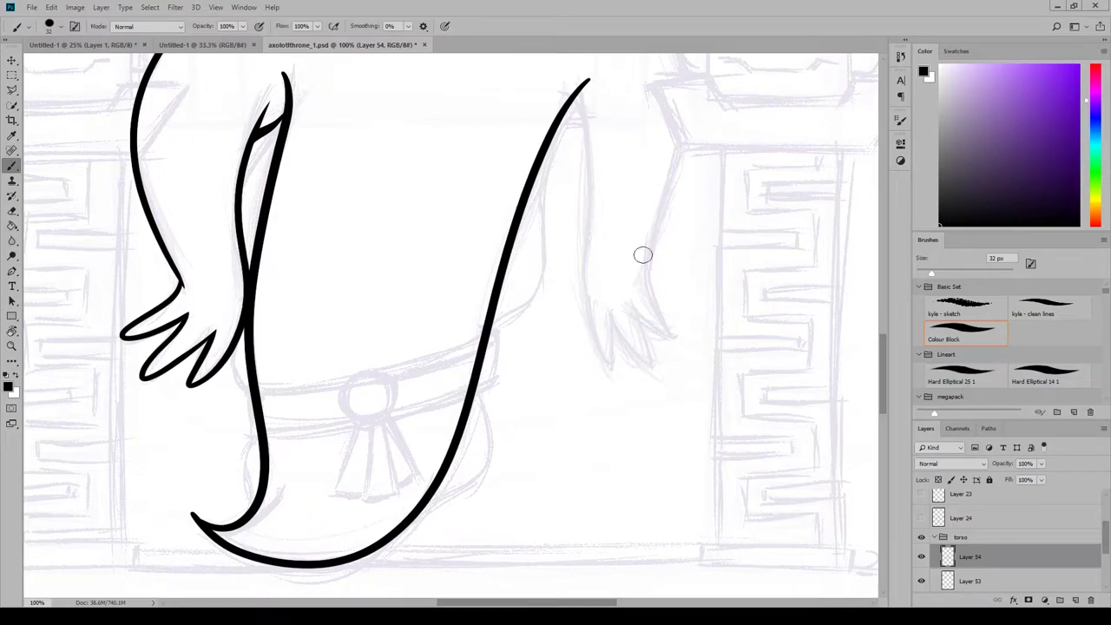
pyautogui.moveTo(882, 346)
pyautogui.mouseDown()
pyautogui.moveTo(889, 311)
pyautogui.moveTo(882, 342)
pyautogui.mouseUp()
pyautogui.hotkey('ctrl', 'z')
pyautogui.moveTo(560, 67); pyautogui.dragTo(197, 503)
# Erase the overlapping line ends at the tail tip to leave a clean point.
pyautogui.moveTo(884, 346)
pyautogui.mouseDown()
pyautogui.moveTo(886, 327)
pyautogui.moveTo(885, 411)
pyautogui.mouseUp()
pyautogui.scroll(3, 885, 323)
pyautogui.press('e')
pyautogui.hotkey('ctrl', '+')
pyautogui.moveTo(538, 602); pyautogui.dragTo(465, 602)
pyautogui.moveTo(458, 237); pyautogui.dragTo(545, 261)
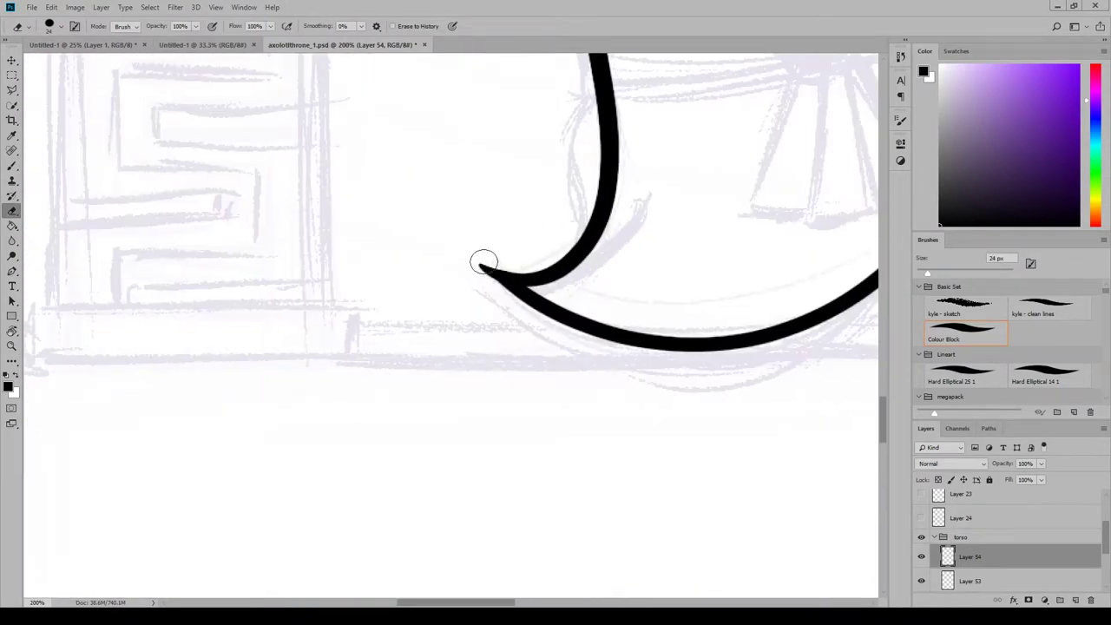
pyautogui.moveTo(511, 307); pyautogui.dragTo(475, 253)
# Add a new layer in the torso group for the right arm and set the brush size to 24 px.
pyautogui.scroll(15, 887, 390)
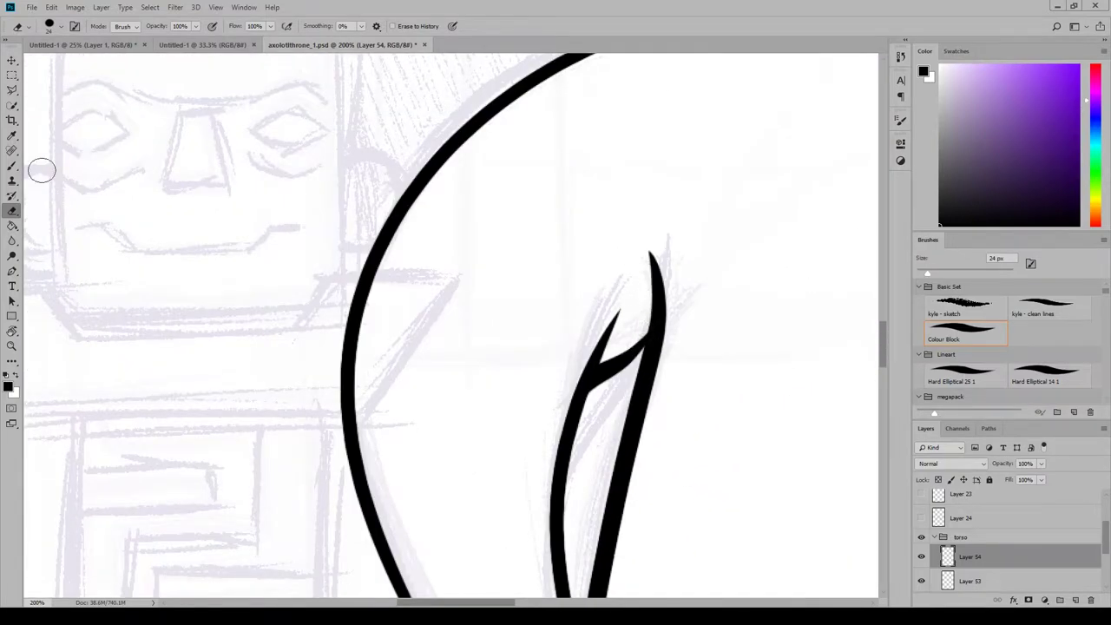
pyautogui.press('b')
pyautogui.hotkey('ctrl', 'shift', 'alt', 'n')
pyautogui.moveTo(500, 603); pyautogui.dragTo(610, 603)
pyautogui.click(216, 7)
pyautogui.click(247, 103)
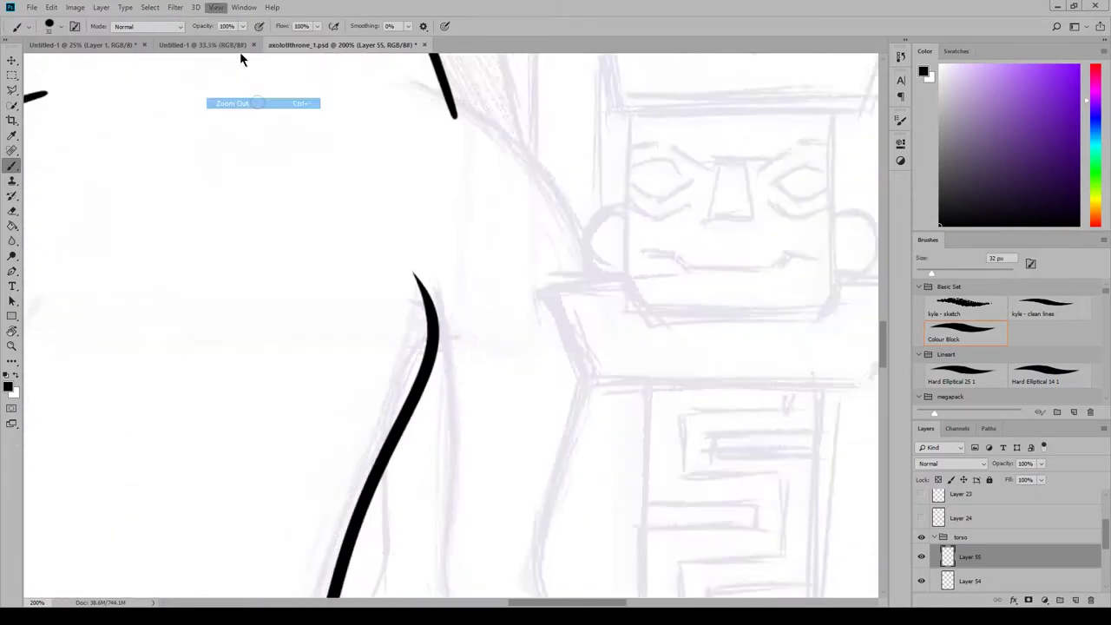
pyautogui.click(216, 7)
pyautogui.click(249, 103)
pyautogui.click(216, 7)
pyautogui.click(253, 105)
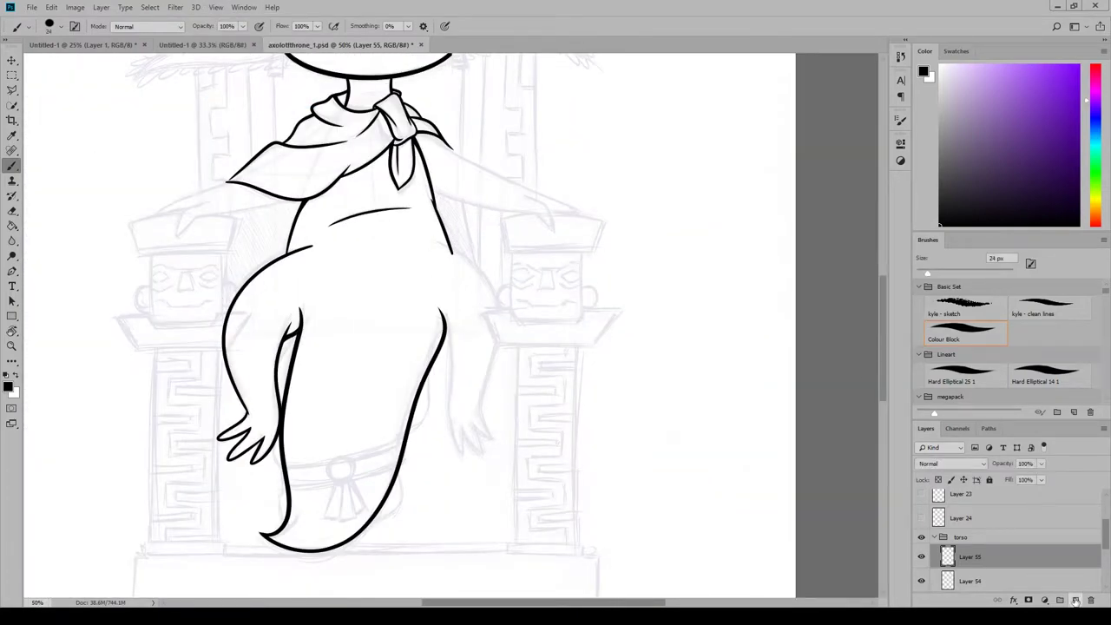
pyautogui.moveTo(431, 240); pyautogui.dragTo(483, 415)
pyautogui.moveTo(444, 309); pyautogui.dragTo(462, 453)
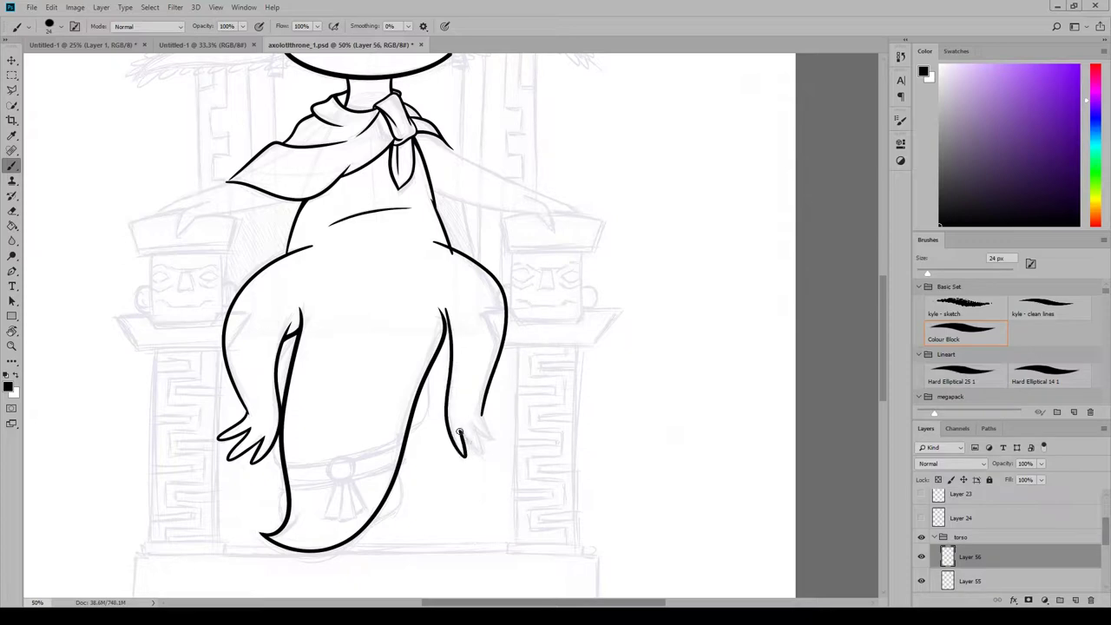
pyautogui.hotkey('ctrl', 'z')
pyautogui.hotkey('ctrl', 'z')
pyautogui.hotkey('ctrl', 'z')
pyautogui.hotkey('ctrl', 'z')
# Ink the right arm's outer contour from the shoulder to the outer fingertip and the underside of that finger.
pyautogui.moveTo(488, 282); pyautogui.dragTo(500, 437)
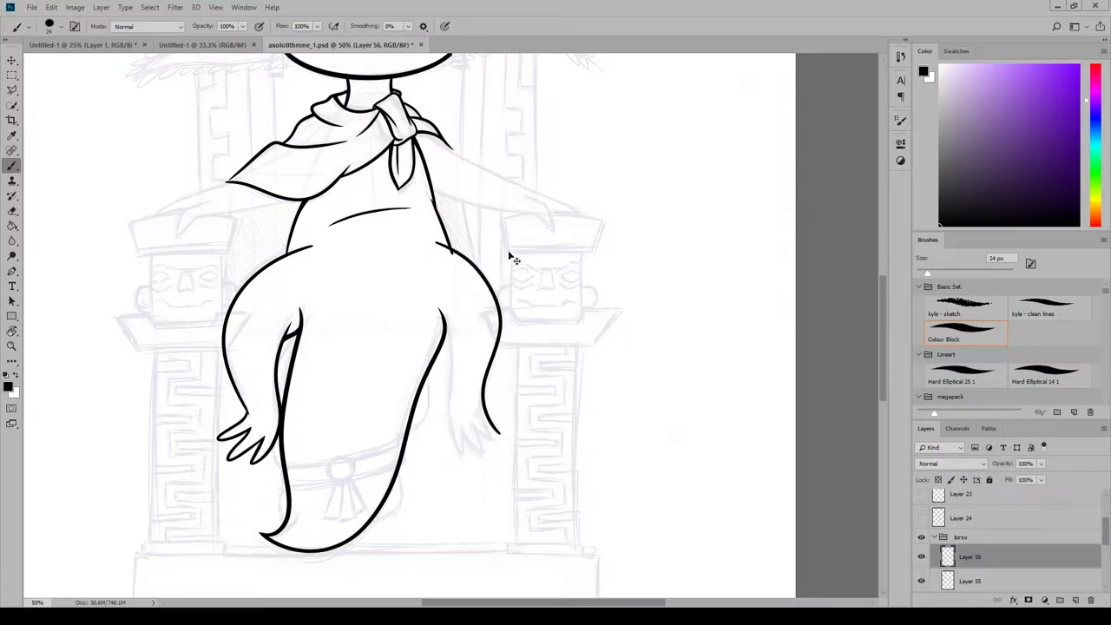
pyautogui.hotkey('ctrl', 'z')
pyautogui.moveTo(437, 243); pyautogui.dragTo(501, 439)
pyautogui.click(216, 7)
pyautogui.click(236, 168)
pyautogui.moveTo(882, 336); pyautogui.dragTo(888, 368)
pyautogui.moveTo(654, 418)
pyautogui.mouseDown()
pyautogui.moveTo(574, 375)
pyautogui.moveTo(659, 423)
pyautogui.mouseUp()
pyautogui.hotkey('ctrl', 'z')
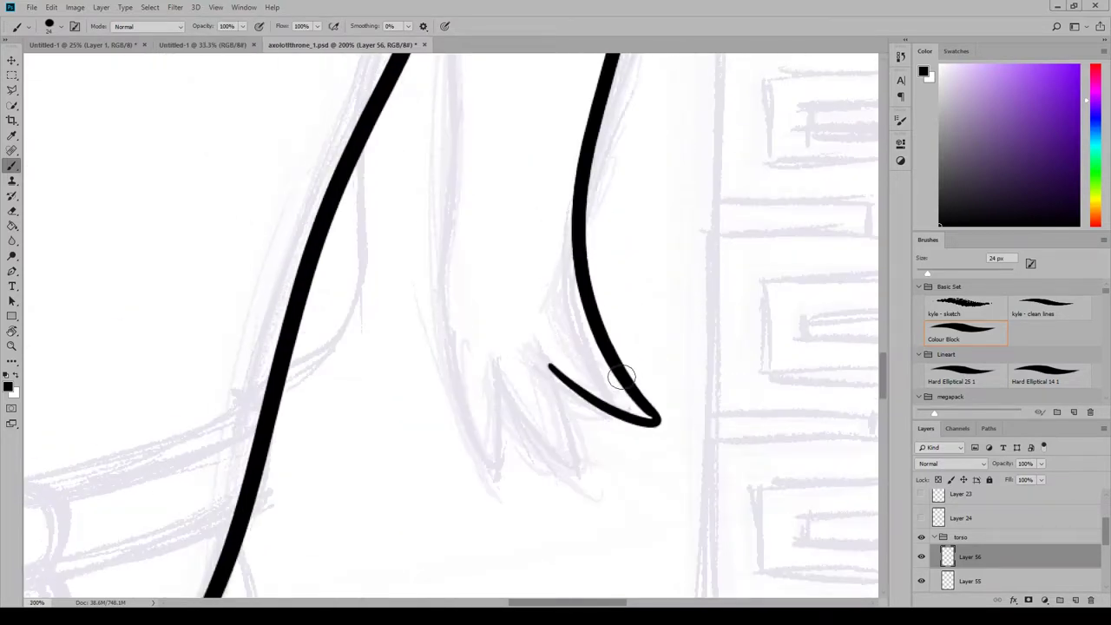
# Try to ink the right hand's remaining fingers and the arm's inner line up to the armpit.
pyautogui.moveTo(550, 367)
pyautogui.mouseDown()
pyautogui.moveTo(509, 377)
pyautogui.moveTo(548, 365)
pyautogui.mouseUp()
pyautogui.hotkey('ctrl', 'z')
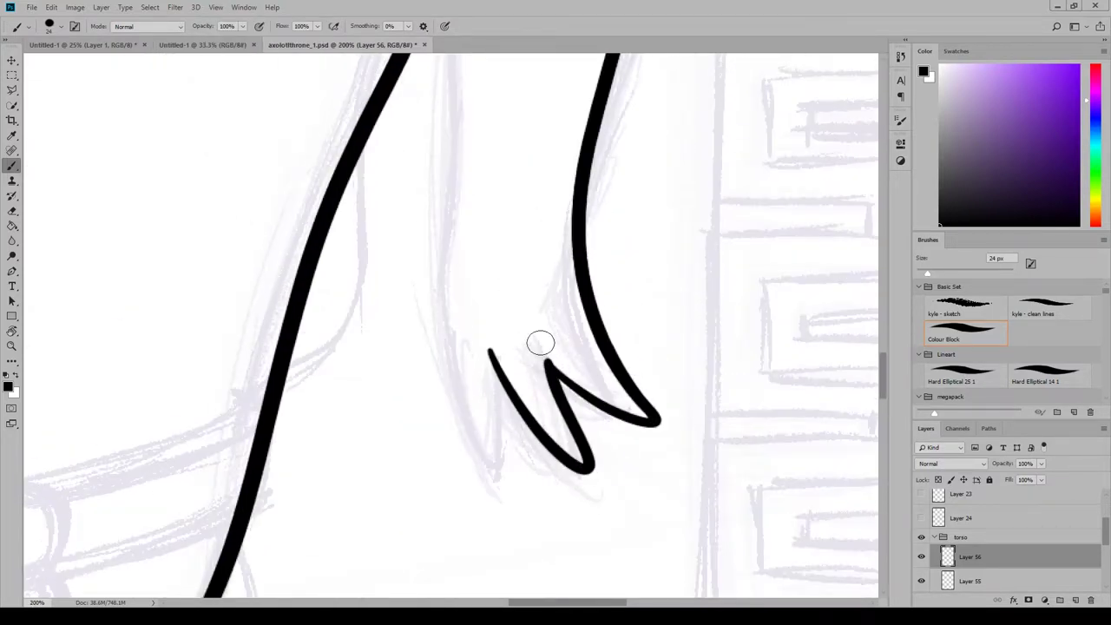
pyautogui.hotkey('ctrl', 'z')
pyautogui.click(216, 7)
pyautogui.click(231, 103)
pyautogui.moveTo(595, 265)
pyautogui.mouseDown()
pyautogui.moveTo(623, 382)
pyautogui.moveTo(685, 415)
pyautogui.mouseUp()
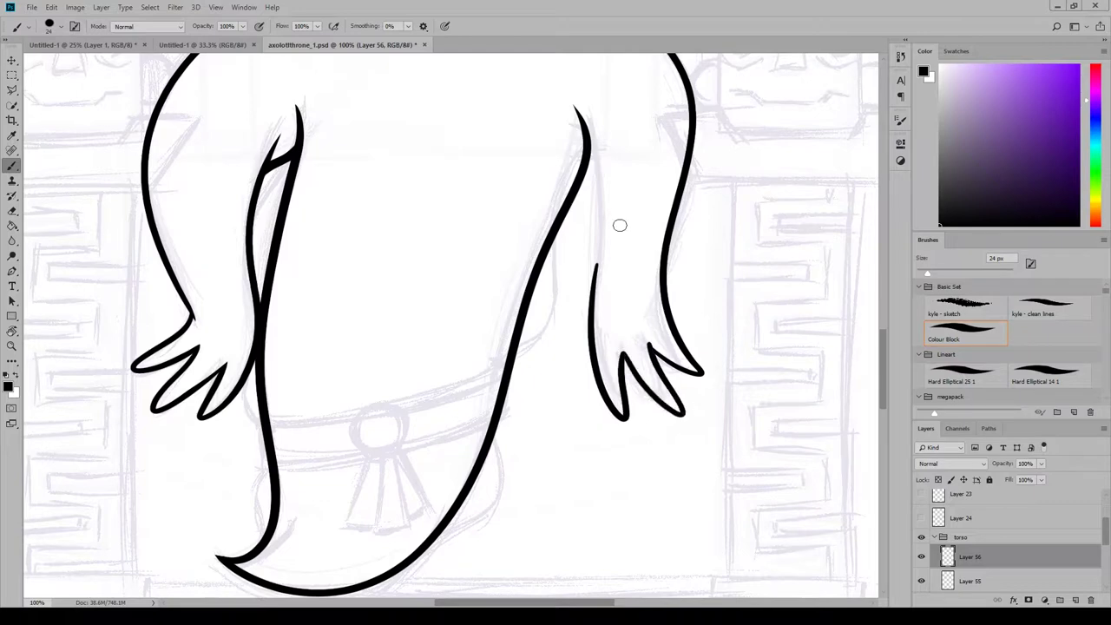
pyautogui.moveTo(595, 295); pyautogui.dragTo(580, 104)
pyautogui.moveTo(884, 347); pyautogui.dragTo(886, 327)
pyautogui.hotkey('ctrl', 'alt', 'z')
pyautogui.hotkey('ctrl', 'alt', 'z')
pyautogui.hotkey('ctrl', 'alt', 'z')
pyautogui.hotkey('ctrl', 'alt', 'z')
pyautogui.hotkey('ctrl', 'alt', 'z')
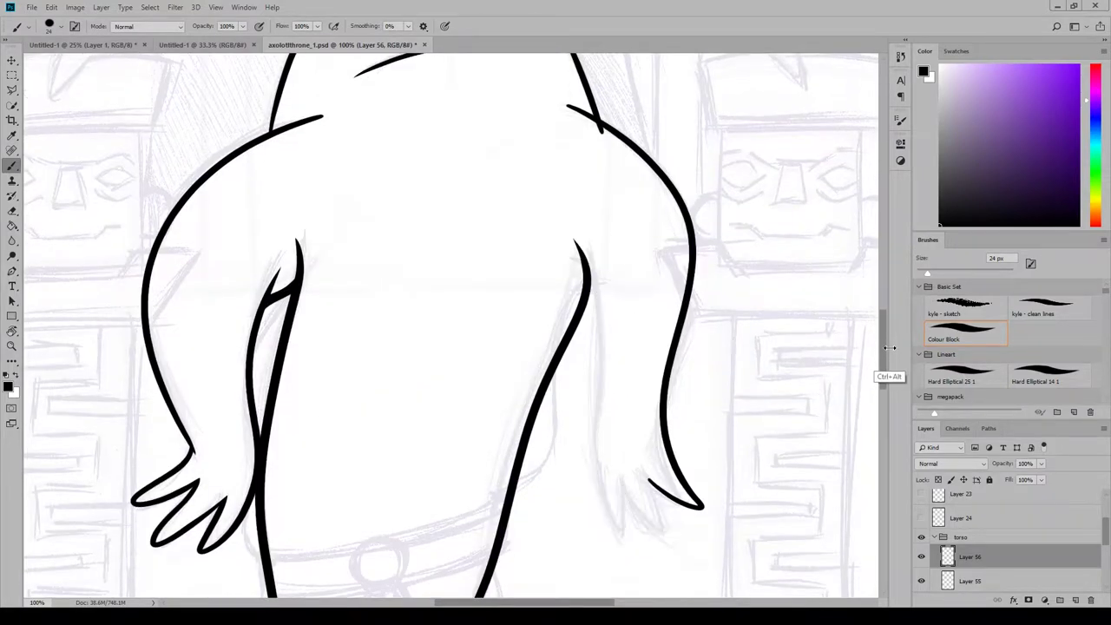
# Undo the ink strokes drawn for the right leg, clearing its outer contour and toes.
pyautogui.moveTo(564, 250)
pyautogui.mouseDown()
pyautogui.moveTo(590, 486)
pyautogui.moveTo(638, 540)
pyautogui.mouseUp()
pyautogui.moveTo(595, 114)
pyautogui.mouseDown()
pyautogui.moveTo(650, 141)
pyautogui.moveTo(685, 506)
pyautogui.moveTo(630, 441)
pyautogui.moveTo(655, 428)
pyautogui.mouseUp()
pyautogui.scroll(-1, 888, 345)
pyautogui.hotkey('ctrl', 'alt', 'z')
pyautogui.hotkey('ctrl', 'alt', 'z')
pyautogui.hotkey('ctrl', 'alt', 'z')
pyautogui.hotkey('ctrl', 'alt', 'z')
pyautogui.hotkey('ctrl', 'alt', 'z')
pyautogui.scroll(-2, 984, 544)
# Duplicate the inked left leg layer, flip the copy horizontally and place it over the right leg's sketch.
pyautogui.click(985, 546)
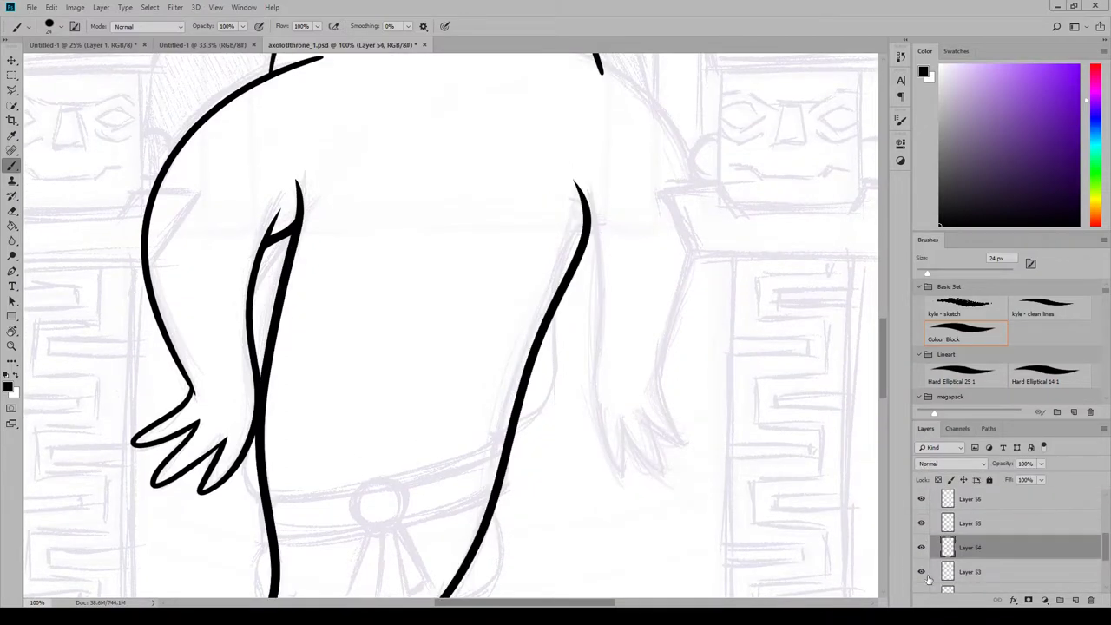
pyautogui.rightClick(985, 569)
pyautogui.click(993, 161)
pyautogui.click(761, 339)
pyautogui.press('v')
pyautogui.click(75, 7)
pyautogui.moveTo(78, 264)
pyautogui.click(232, 390)
pyautogui.moveTo(285, 252); pyautogui.dragTo(695, 249)
# Lower the mirrored leg copy's opacity to 13% and rotate it slightly to fit the right side of the body.
pyautogui.click(1041, 464)
pyautogui.moveTo(1006, 478); pyautogui.dragTo(990, 477)
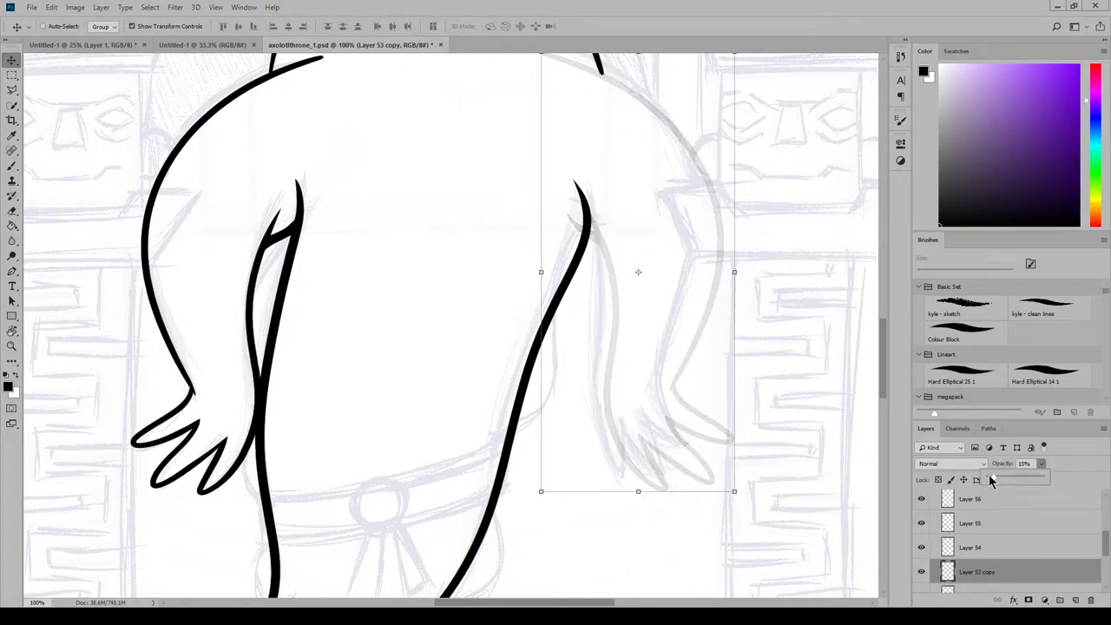
pyautogui.scroll(5, 679, 256)
pyautogui.scroll(-6, 680, 258)
pyautogui.moveTo(749, 250); pyautogui.dragTo(748, 260)
pyautogui.press('Return')
pyautogui.scroll(1, 680, 276)
pyautogui.moveTo(680, 275); pyautogui.dragTo(494, 371)
# On a new layer, ink the whole right leg and its toes over the faded mirrored guide with the 24 px Colour Block brush.
pyautogui.click(1075, 599)
pyautogui.click(943, 338)
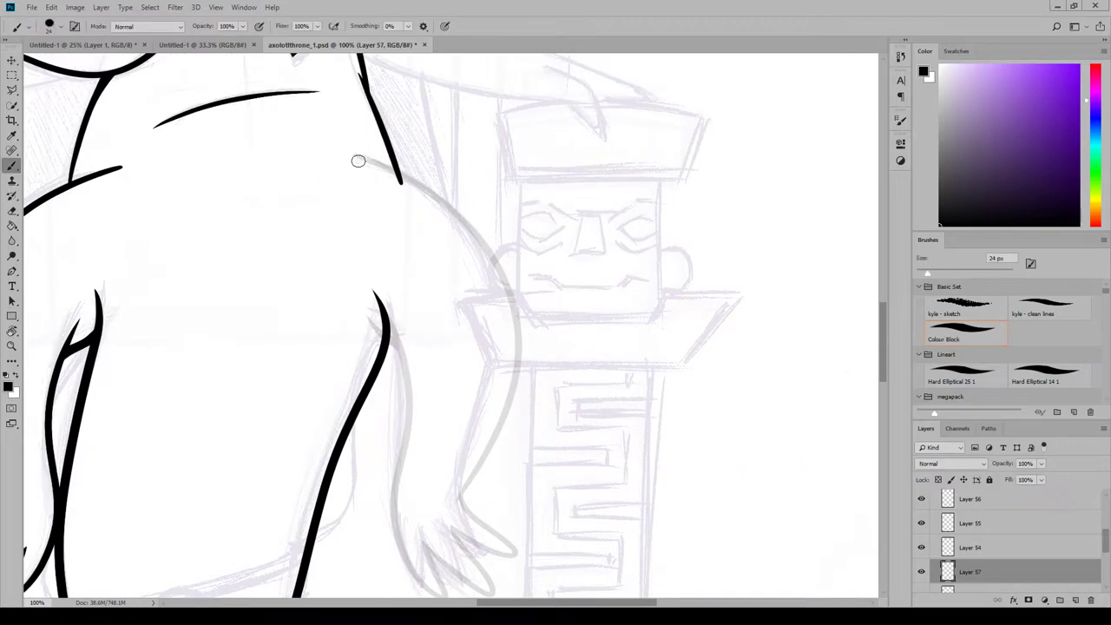
pyautogui.moveTo(356, 157); pyautogui.dragTo(461, 499)
pyautogui.moveTo(884, 334); pyautogui.dragTo(886, 356)
pyautogui.moveTo(383, 165)
pyautogui.mouseDown()
pyautogui.moveTo(406, 422)
pyautogui.moveTo(422, 398)
pyautogui.mouseUp()
pyautogui.moveTo(422, 399)
pyautogui.mouseDown()
pyautogui.moveTo(494, 446)
pyautogui.moveTo(448, 380)
pyautogui.mouseUp()
pyautogui.moveTo(449, 380)
pyautogui.mouseDown()
pyautogui.moveTo(483, 379)
pyautogui.moveTo(461, 352)
pyautogui.mouseUp()
pyautogui.moveTo(604, 602); pyautogui.dragTo(580, 602)
pyautogui.moveTo(885, 354); pyautogui.dragTo(888, 340)
pyautogui.moveTo(495, 279); pyautogui.dragTo(523, 307)
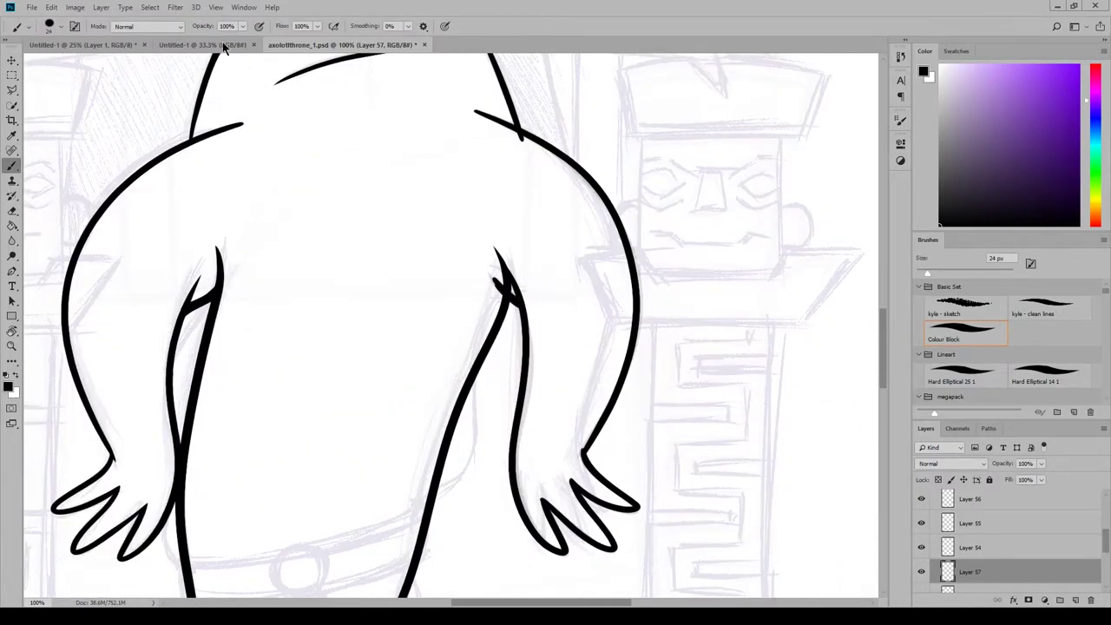
# Refine the right foot's line joints, sharpening the notches between the toes and the corner at the ankle.
pyautogui.hotkey('ctrl', '+')
pyautogui.press('e')
pyautogui.scroll(5, 538, 260)
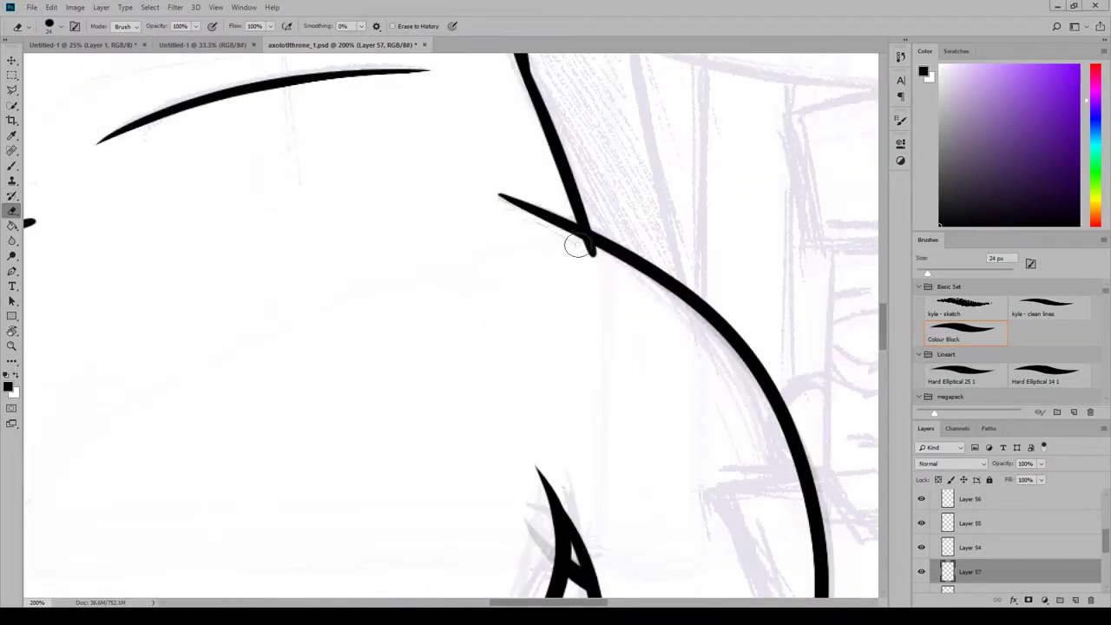
pyautogui.scroll(-10, 781, 130)
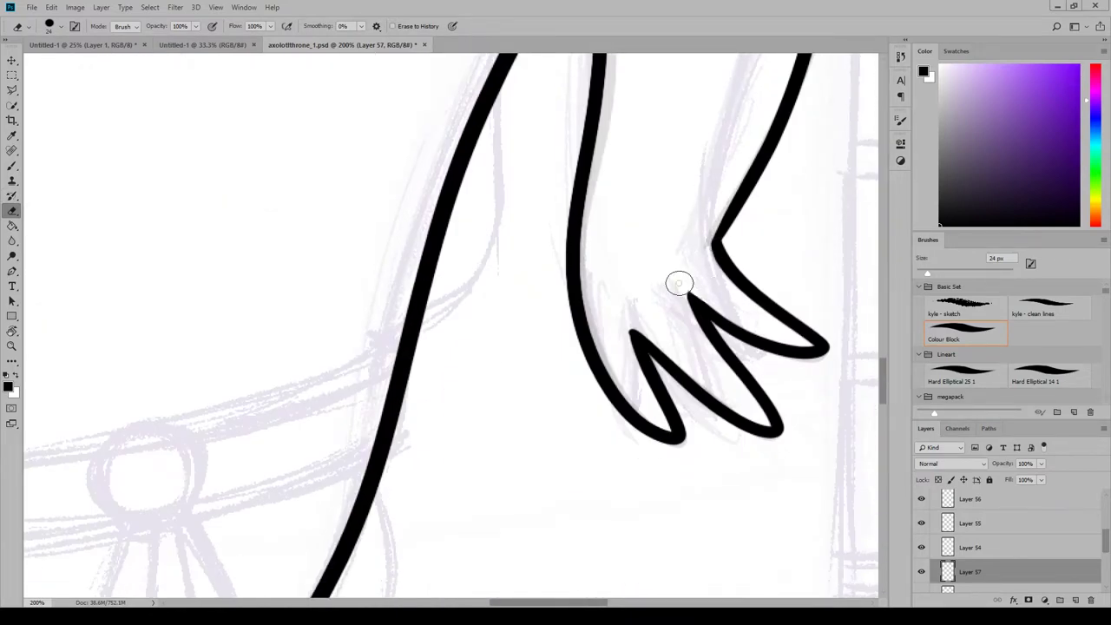
pyautogui.moveTo(639, 327); pyautogui.dragTo(625, 321)
pyautogui.press('b')
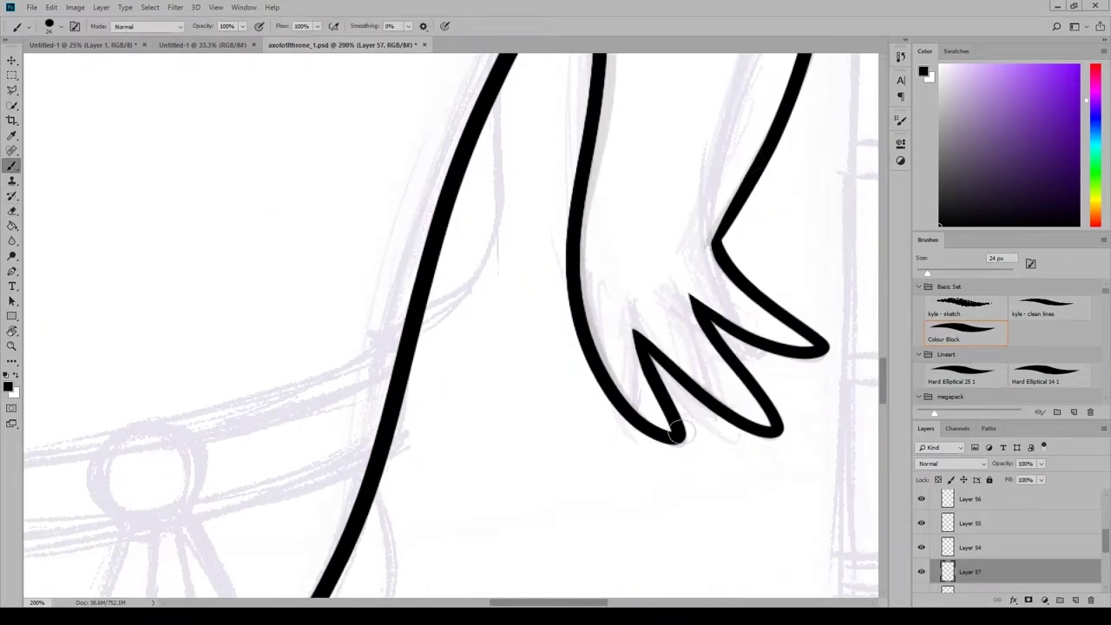
pyautogui.moveTo(734, 215)
pyautogui.mouseDown()
pyautogui.moveTo(1062, 212)
pyautogui.moveTo(667, 381)
pyautogui.moveTo(1030, 272)
pyautogui.moveTo(558, 274)
pyautogui.moveTo(527, 321)
pyautogui.mouseUp()
pyautogui.press('e')
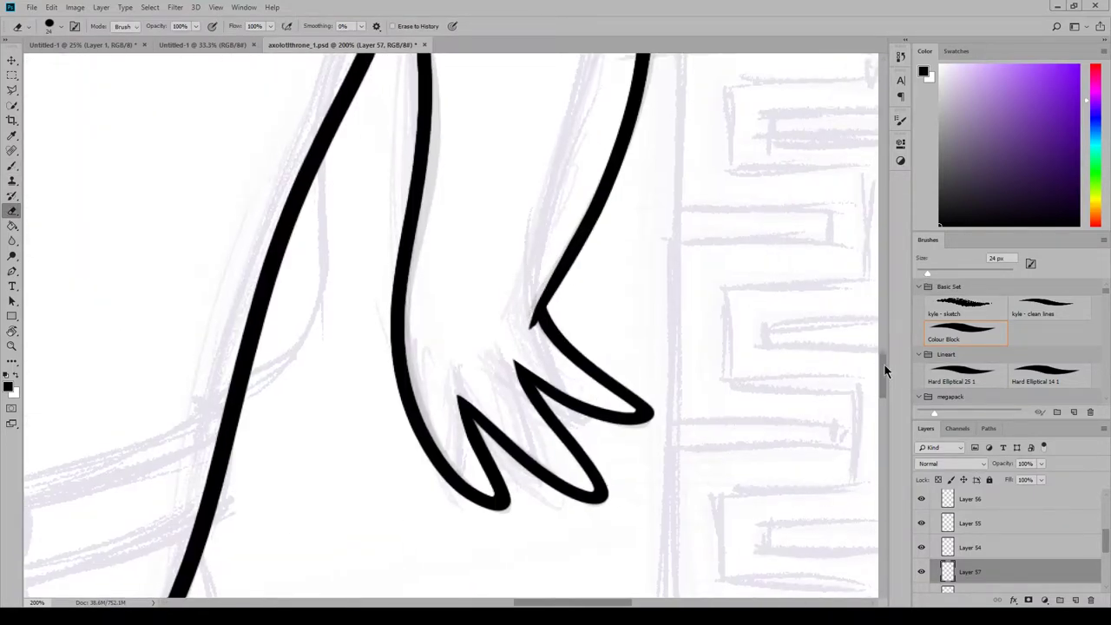
# Clean up the junction where the right leg's inner line meets the torso, erasing overlaps and filling the gap.
pyautogui.moveTo(883, 364)
pyautogui.mouseDown()
pyautogui.moveTo(885, 373)
pyautogui.moveTo(885, 337)
pyautogui.mouseUp()
pyautogui.press('b')
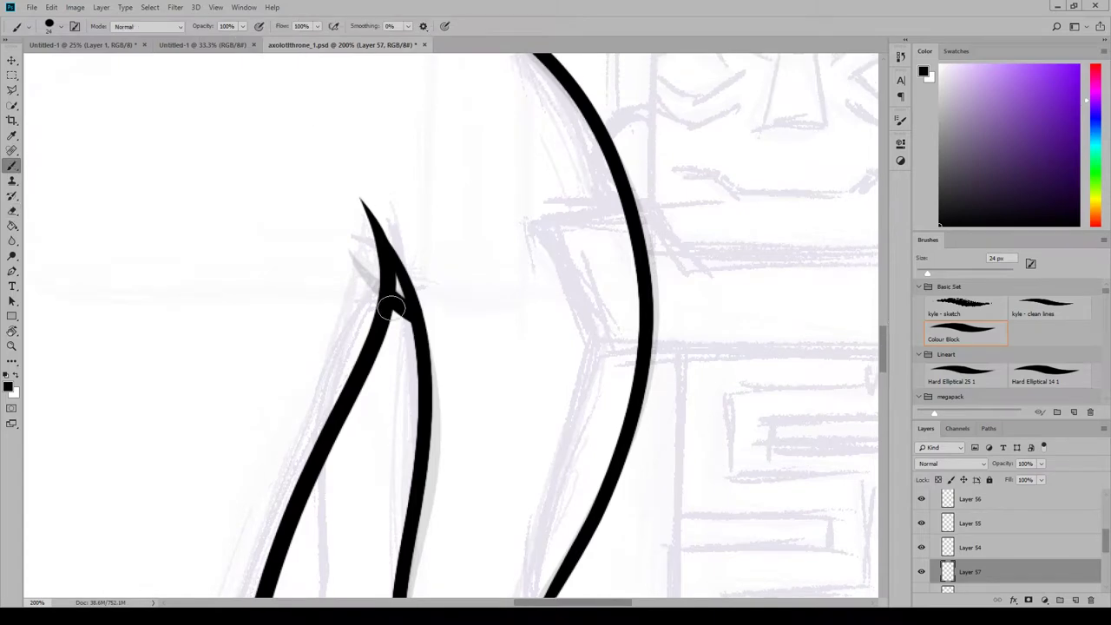
pyautogui.press('e')
pyautogui.moveTo(392, 235)
pyautogui.mouseDown()
pyautogui.moveTo(400, 300)
pyautogui.moveTo(396, 254)
pyautogui.mouseUp()
pyautogui.press('b')
pyautogui.moveTo(404, 319); pyautogui.dragTo(393, 295)
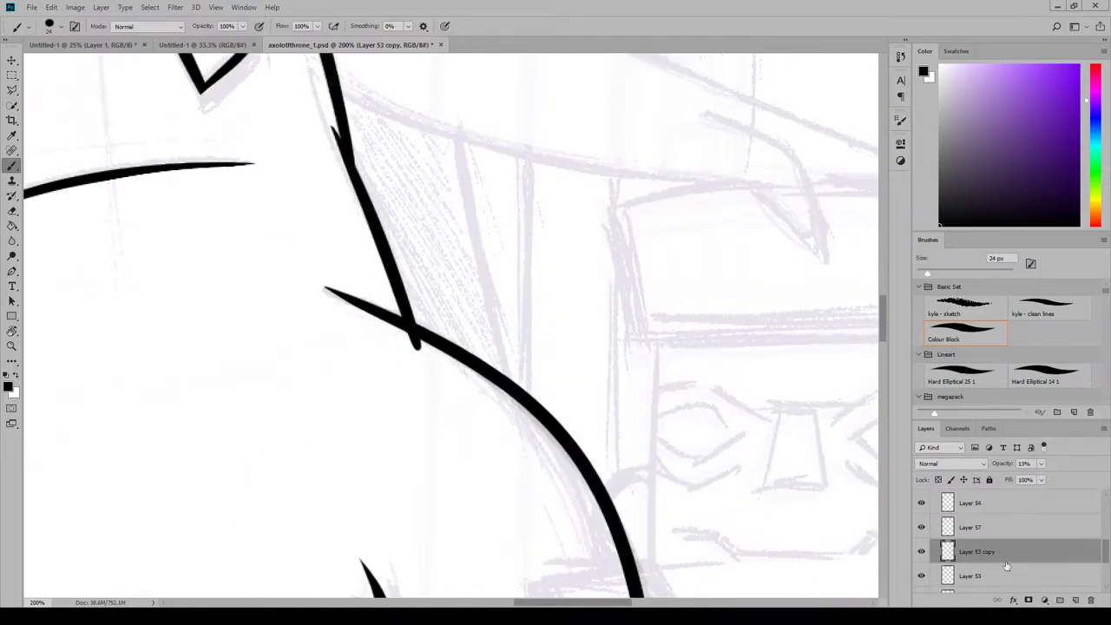
# Trim the left hip line's tip and thicken the right torso line where it meets the hip.
pyautogui.press('e')
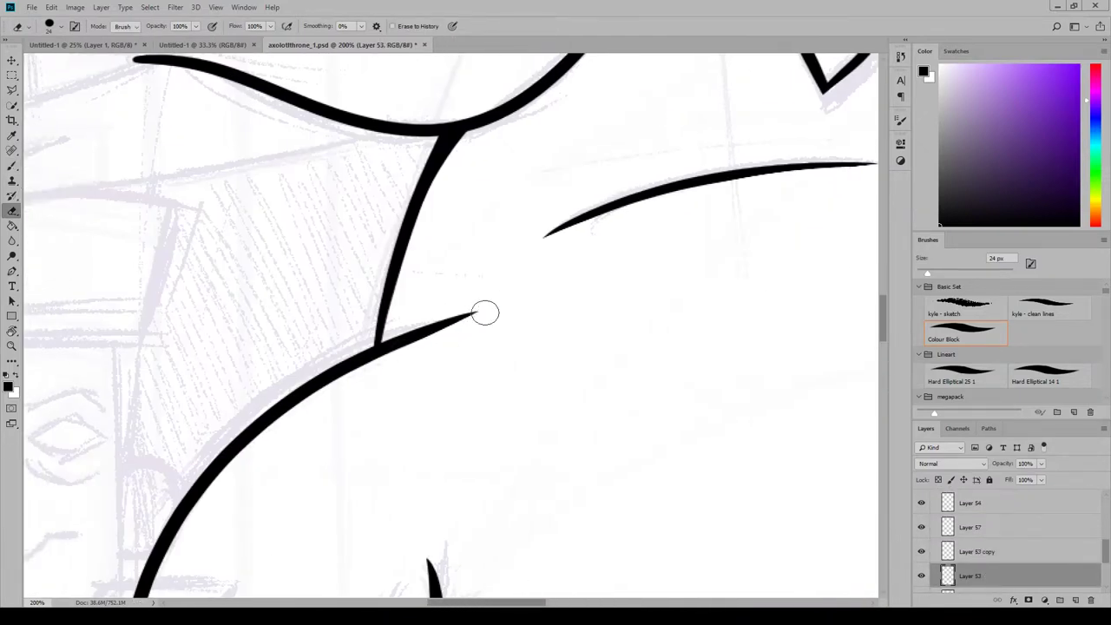
pyautogui.click(484, 309)
pyautogui.press('b')
pyautogui.moveTo(389, 335); pyautogui.dragTo(399, 257)
pyautogui.hotkey('ctrl', 'z')
pyautogui.moveTo(486, 603); pyautogui.dragTo(571, 602)
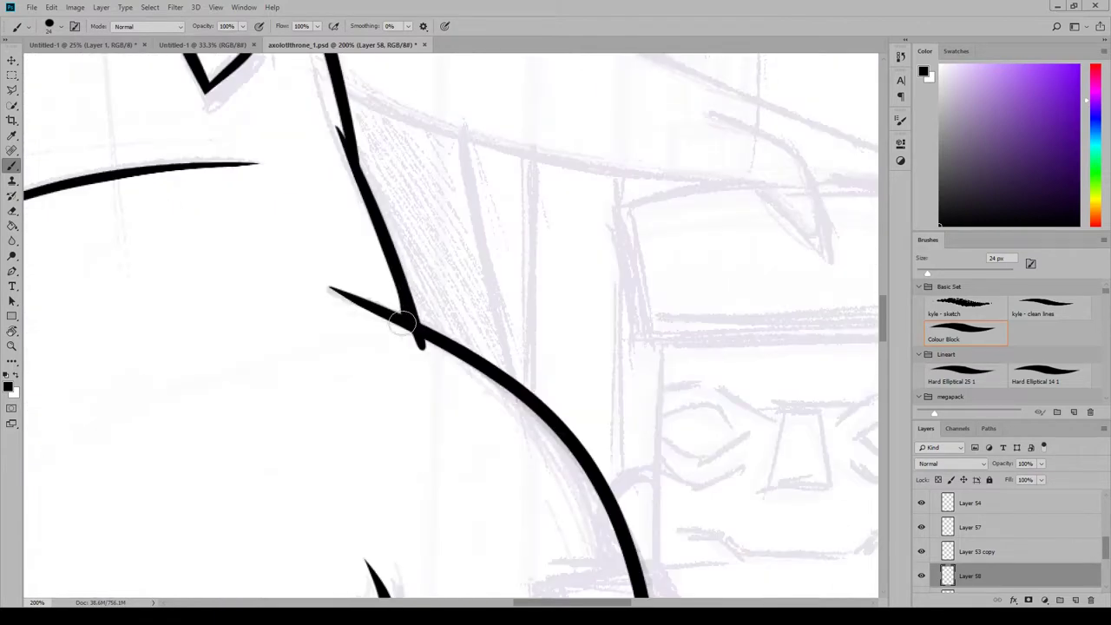
pyautogui.moveTo(403, 321); pyautogui.dragTo(384, 225)
# Find the torso outline layer, Layer 52, and erase the line end overshooting the right hip.
pyautogui.press('e')
pyautogui.click(970, 502)
pyautogui.click(921, 504)
pyautogui.click(922, 504)
pyautogui.moveTo(1106, 553)
pyautogui.mouseDown()
pyautogui.moveTo(1107, 538)
pyautogui.moveTo(1105, 574)
pyautogui.mouseUp()
pyautogui.click(981, 533)
# Inspect the lower torso lines and the whole inked figure for overall balance.
pyautogui.moveTo(578, 604); pyautogui.dragTo(519, 604)
pyautogui.moveTo(883, 329); pyautogui.dragTo(886, 383)
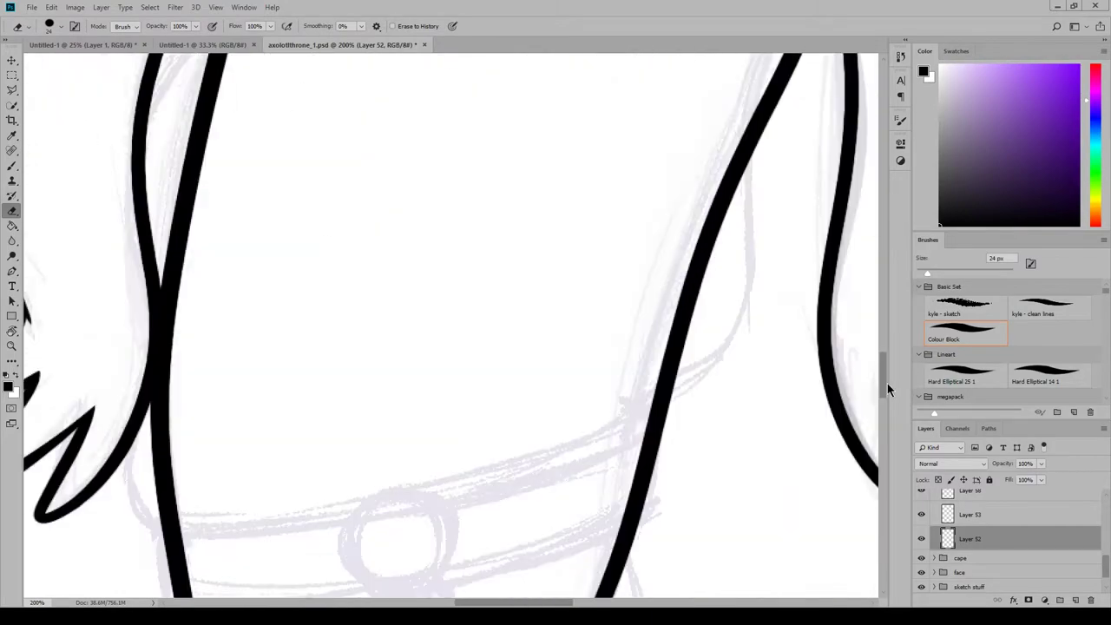
pyautogui.moveTo(519, 602)
pyautogui.mouseDown()
pyautogui.moveTo(547, 602)
pyautogui.moveTo(529, 602)
pyautogui.mouseUp()
pyautogui.click(215, 8)
pyautogui.click(252, 104)
pyautogui.hotkey('ctrl', '-')
pyautogui.hotkey('ctrl', '-')
pyautogui.hotkey('ctrl', '-')
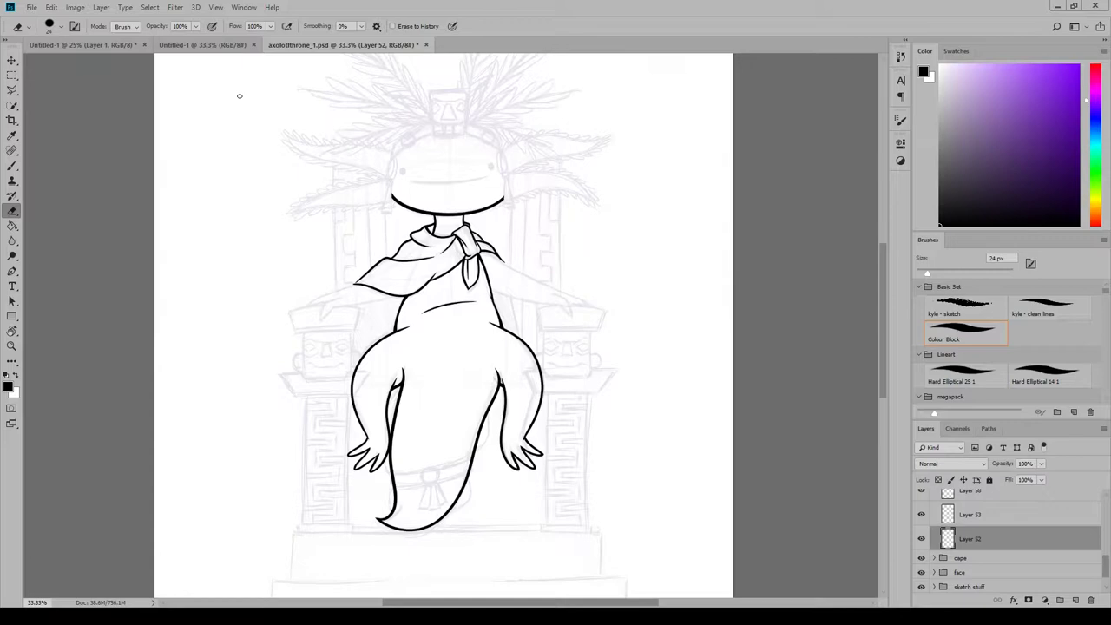
# Collapse the torso group and create a new group named "arms" containing a new layer.
pyautogui.moveTo(1105, 565); pyautogui.dragTo(970, 519)
pyautogui.click(934, 508)
pyautogui.click(922, 519)
pyautogui.click(921, 519)
pyautogui.click(1075, 600)
pyautogui.click(1059, 600)
pyautogui.doubleClick(963, 518)
pyautogui.write('arms')
pyautogui.click(1000, 533)
# Try to ink the left forearm's upper contour and the first fingers resting on the pillar with the 24 px brush.
pyautogui.click(215, 7)
pyautogui.click(227, 92)
pyautogui.click(217, 92)
pyautogui.click(215, 8)
pyautogui.click(216, 92)
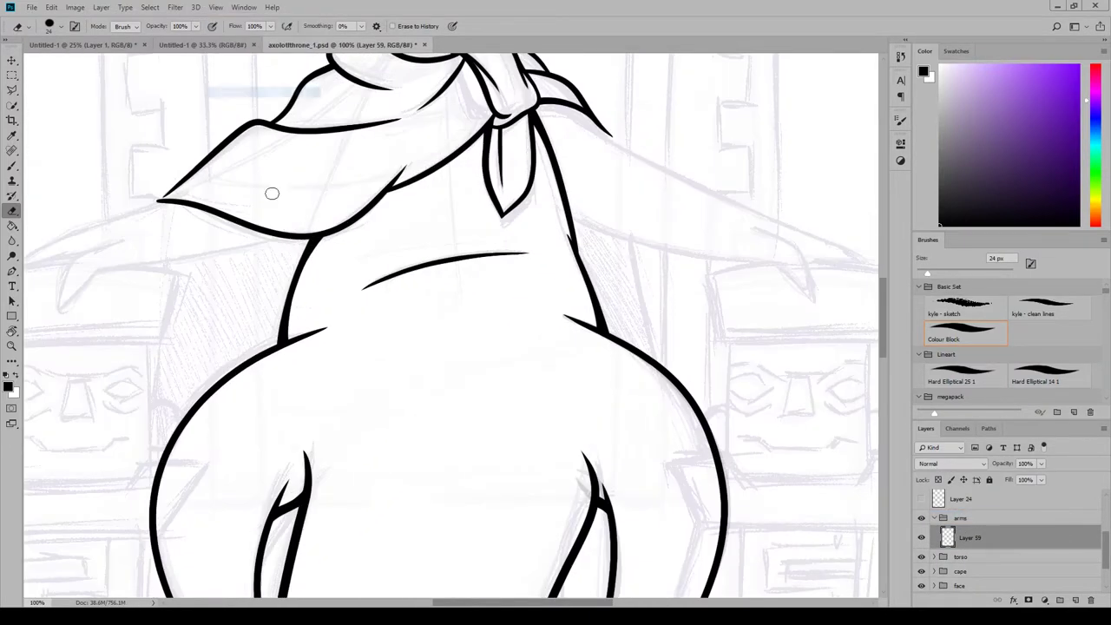
pyautogui.moveTo(272, 193); pyautogui.dragTo(651, 260)
pyautogui.press('b')
pyautogui.moveTo(576, 252); pyautogui.dragTo(389, 336)
pyautogui.moveTo(511, 303); pyautogui.dragTo(542, 327)
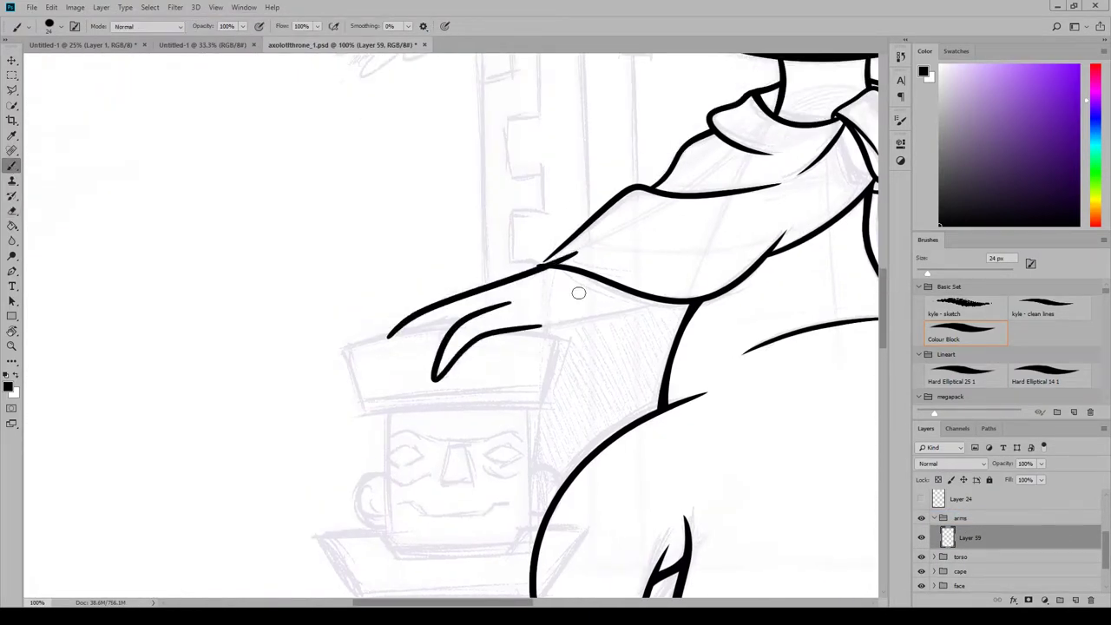
pyautogui.hotkey('ctrl', 'z')
pyautogui.moveTo(481, 308)
pyautogui.mouseDown()
pyautogui.moveTo(443, 349)
pyautogui.moveTo(509, 329)
pyautogui.mouseUp()
pyautogui.hotkey('ctrl', 'z')
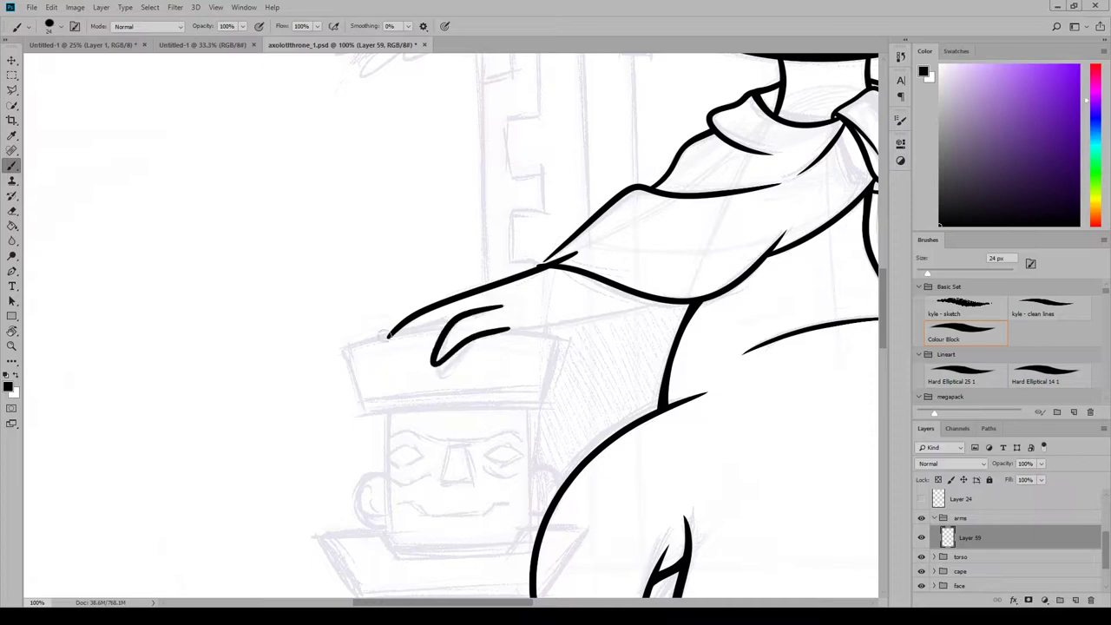
# Try to add a thumb line under the left hand, and undo all of the hand's strokes.
pyautogui.moveTo(435, 290); pyautogui.dragTo(381, 336)
pyautogui.hotkey('ctrl', 'z')
pyautogui.moveTo(509, 329); pyautogui.dragTo(540, 358)
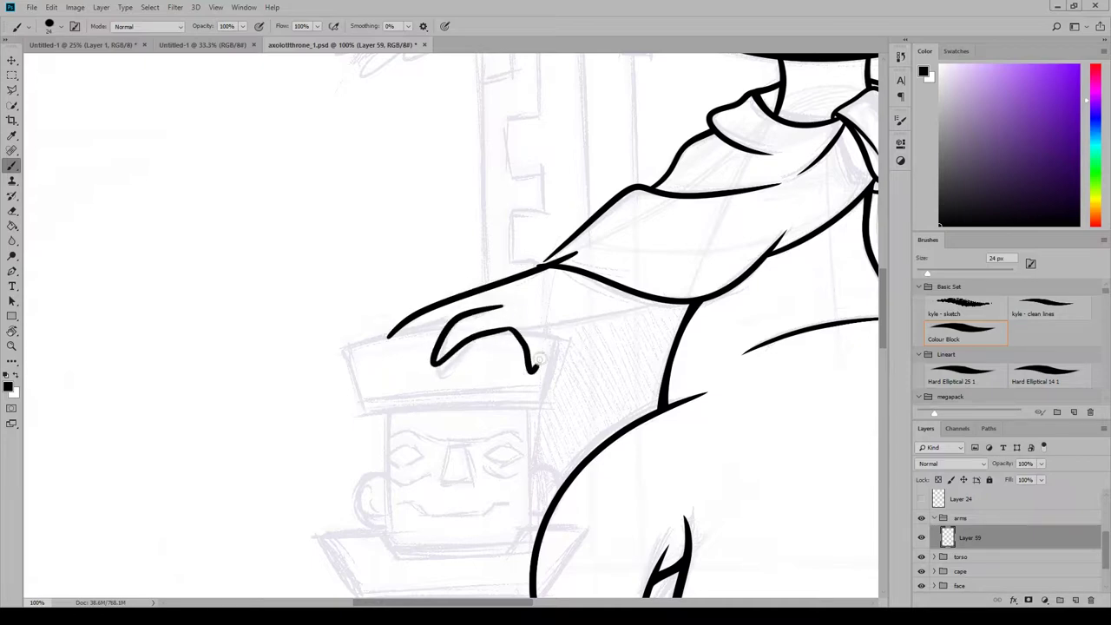
pyautogui.hotkey('ctrl', 'alt', 'z')
pyautogui.hotkey('ctrl', 'alt', 'z')
pyautogui.hotkey('ctrl', 'alt', 'z')
pyautogui.hotkey('ctrl', 'alt', 'z')
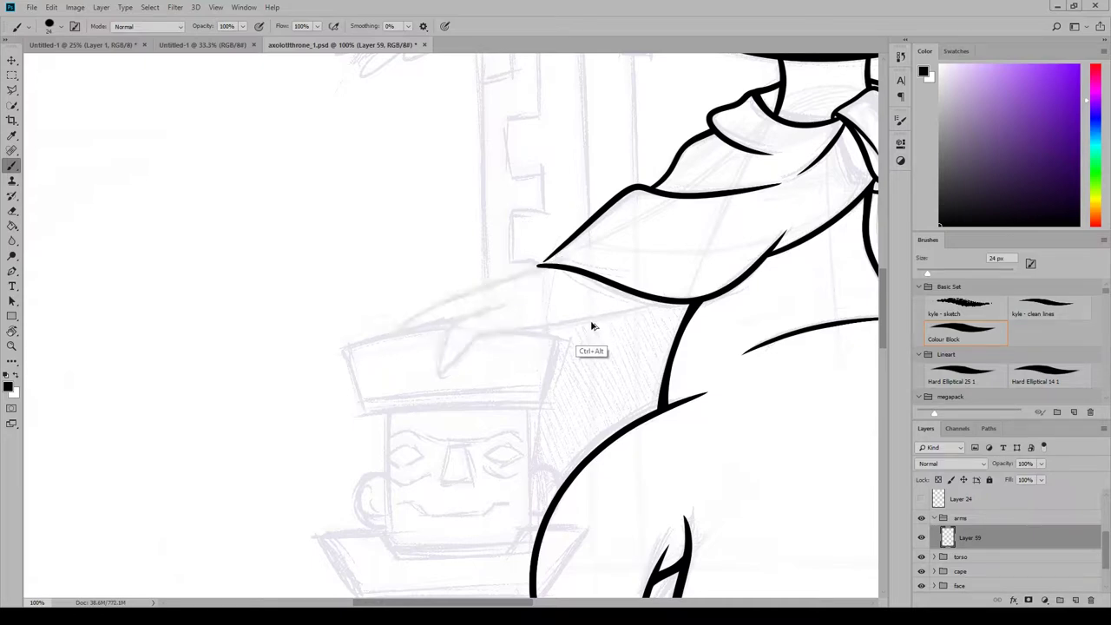
# Try to ink the left hand starting from the fingers, with the forearm contours running to the cape.
pyautogui.moveTo(445, 326); pyautogui.dragTo(523, 331)
pyautogui.moveTo(499, 282); pyautogui.dragTo(395, 331)
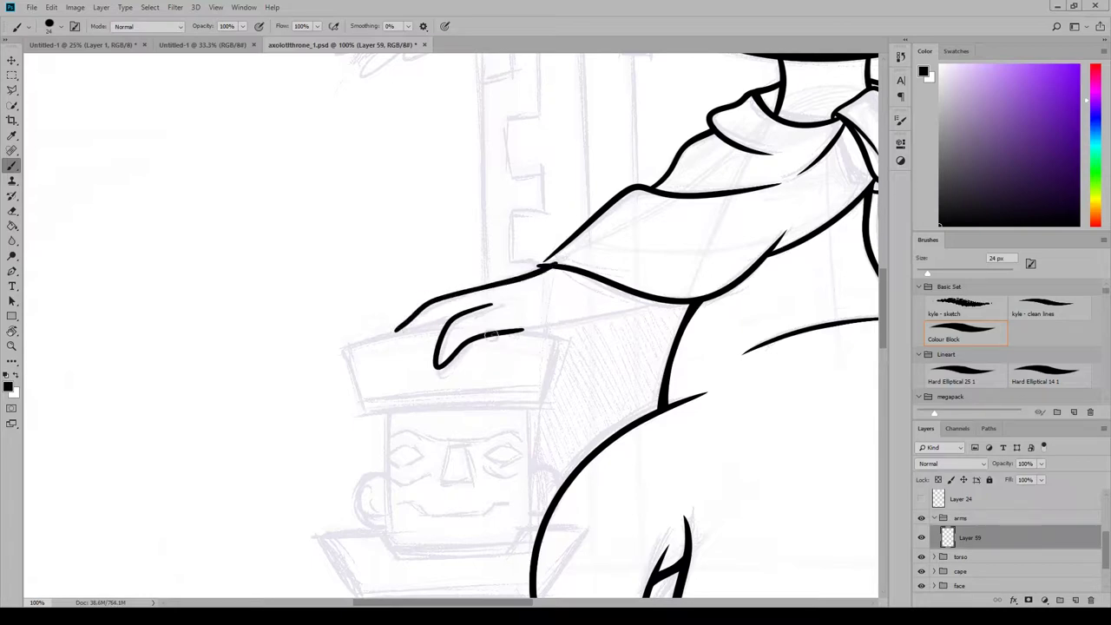
pyautogui.hotkey('ctrl', 'alt', 'z')
pyautogui.hotkey('ctrl', 'alt', 'z')
pyautogui.moveTo(495, 332)
pyautogui.mouseDown()
pyautogui.moveTo(501, 311)
pyautogui.moveTo(463, 324)
pyautogui.mouseUp()
pyautogui.moveTo(499, 282)
pyautogui.mouseDown()
pyautogui.moveTo(491, 314)
pyautogui.moveTo(413, 314)
pyautogui.moveTo(545, 267)
pyautogui.mouseUp()
pyautogui.hotkey('ctrl', 'z')
pyautogui.hotkey('ctrl', 'z')
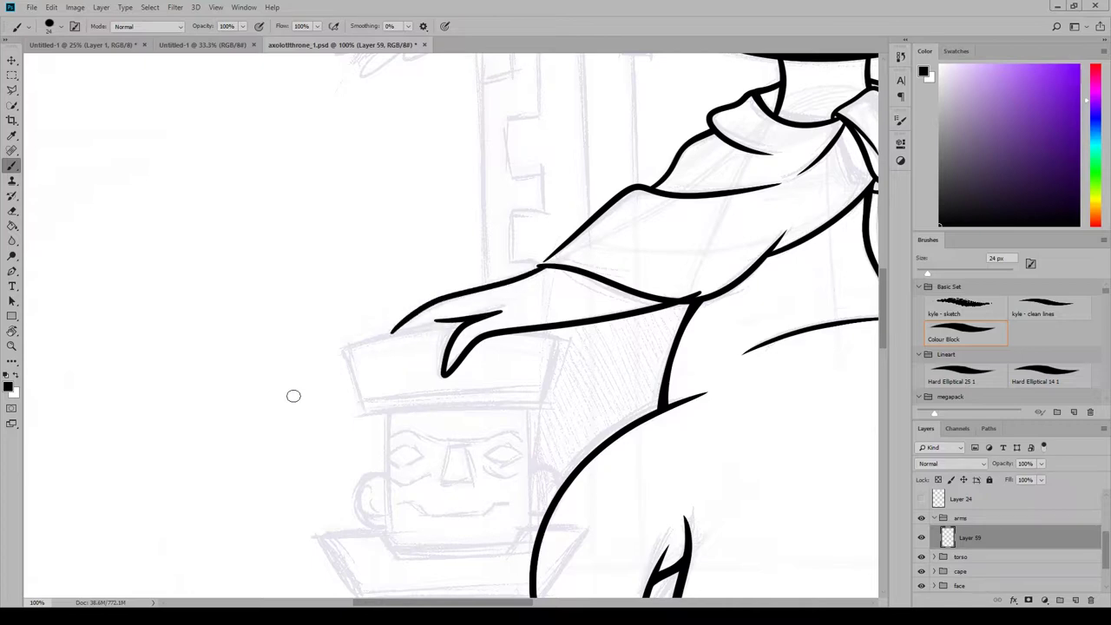
pyautogui.hotkey('ctrl', 'z')
pyautogui.hotkey('ctrl', 'z')
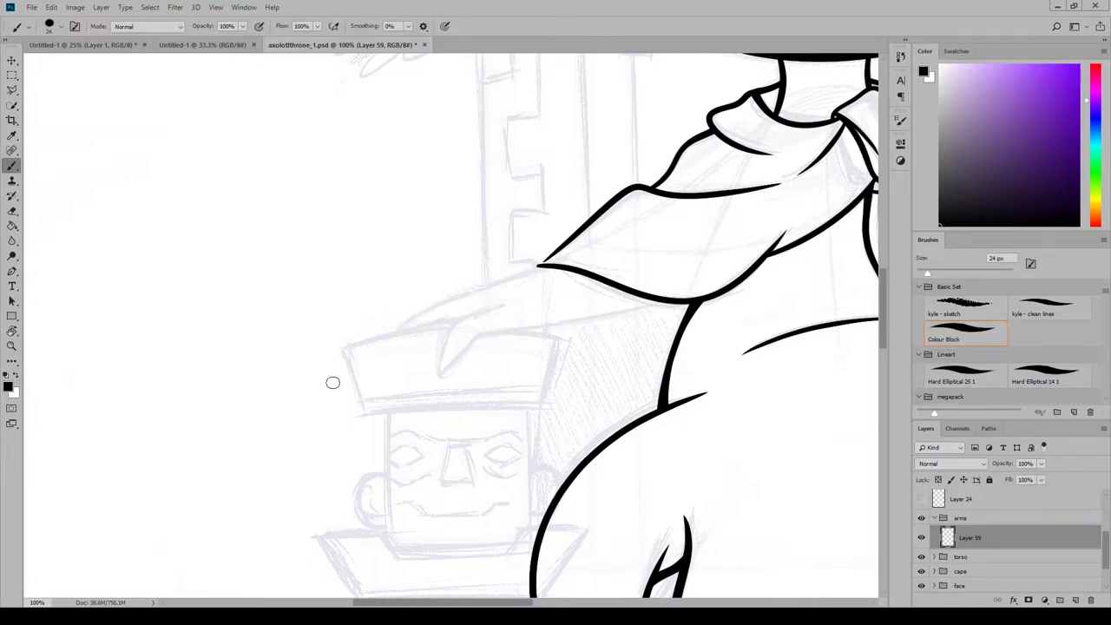
# Try to ink the left forearm and pointed fingers again with the brush size at 30 px.
pyautogui.moveTo(580, 252); pyautogui.dragTo(391, 331)
pyautogui.moveTo(508, 301)
pyautogui.mouseDown()
pyautogui.moveTo(538, 322)
pyautogui.moveTo(429, 350)
pyautogui.moveTo(672, 289)
pyautogui.moveTo(692, 299)
pyautogui.moveTo(583, 319)
pyautogui.mouseUp()
pyautogui.hotkey('ctrl', 'z')
pyautogui.hotkey('ctrl', 'z')
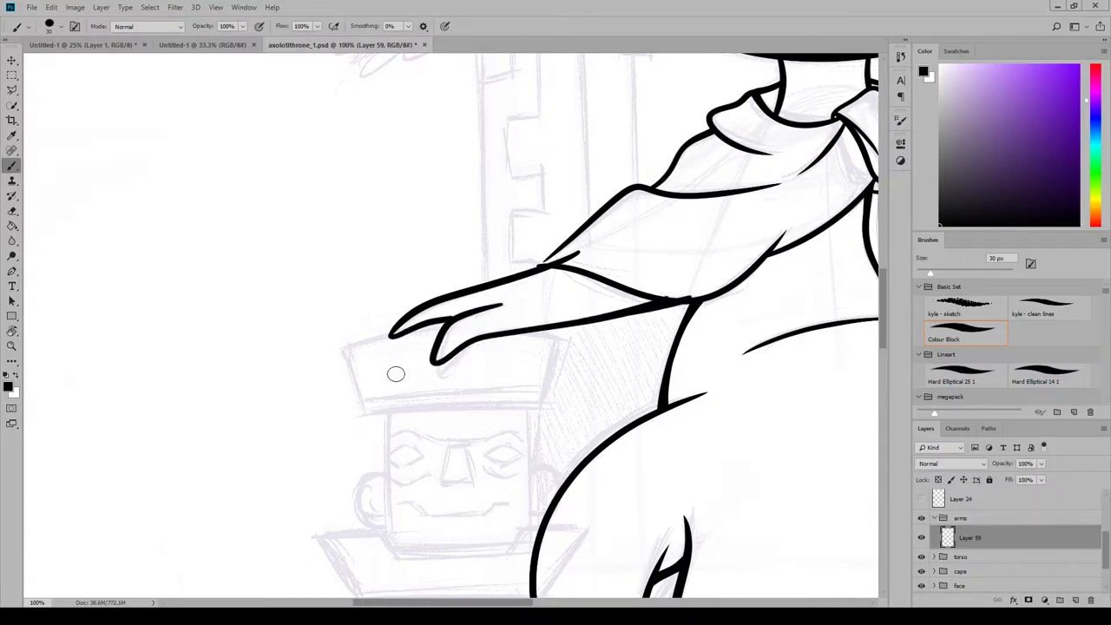
pyautogui.hotkey('ctrl', 'z')
pyautogui.hotkey('ctrl', 'z')
pyautogui.hotkey('ctrl', 'z')
# Try alternative left hand shapes, with a rounder fingertip, a straight forearm underside and a longer outer finger.
pyautogui.moveTo(580, 252)
pyautogui.mouseDown()
pyautogui.moveTo(417, 309)
pyautogui.moveTo(415, 333)
pyautogui.mouseUp()
pyautogui.moveTo(706, 289); pyautogui.dragTo(449, 328)
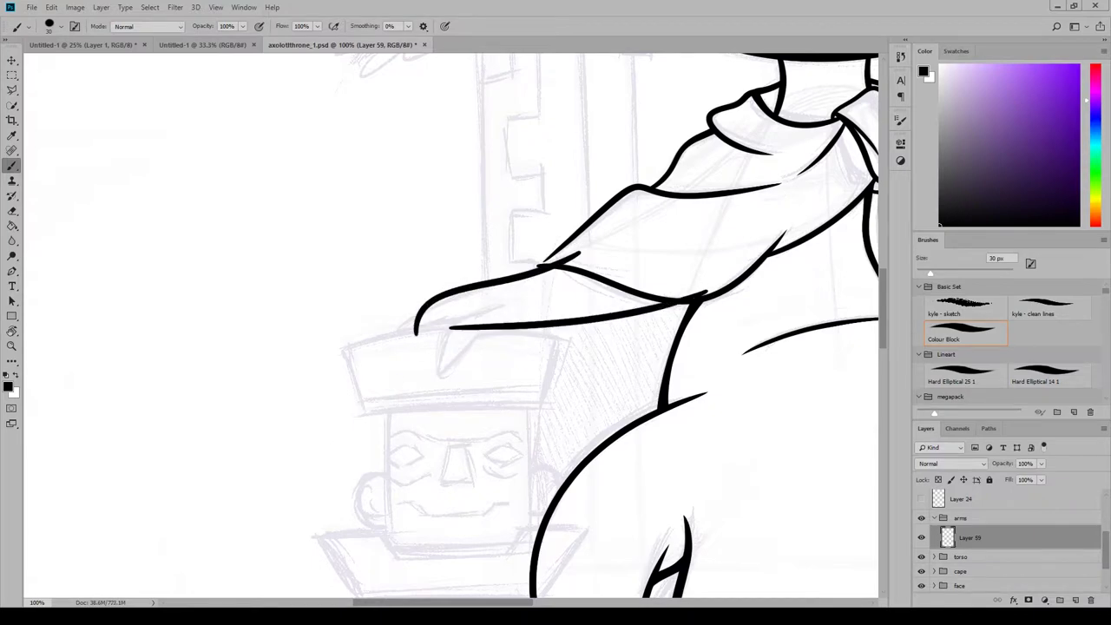
pyautogui.hotkey('ctrl', 'z')
pyautogui.hotkey('ctrl', 'z')
pyautogui.hotkey('ctrl', 'z')
pyautogui.moveTo(581, 250); pyautogui.dragTo(379, 336)
pyautogui.moveTo(492, 304)
pyautogui.mouseDown()
pyautogui.moveTo(425, 358)
pyautogui.moveTo(526, 325)
pyautogui.mouseUp()
pyautogui.moveTo(514, 328)
pyautogui.mouseDown()
pyautogui.moveTo(670, 297)
pyautogui.moveTo(431, 371)
pyautogui.moveTo(482, 306)
pyautogui.mouseUp()
pyautogui.hotkey('ctrl', 'z')
pyautogui.hotkey('ctrl', 'z')
pyautogui.hotkey('ctrl', 'z')
# On a new layer, sketch the left forearm and hand in purple with the 8 px kyle - sketch brush and tidy the lines.
pyautogui.click(1072, 598)
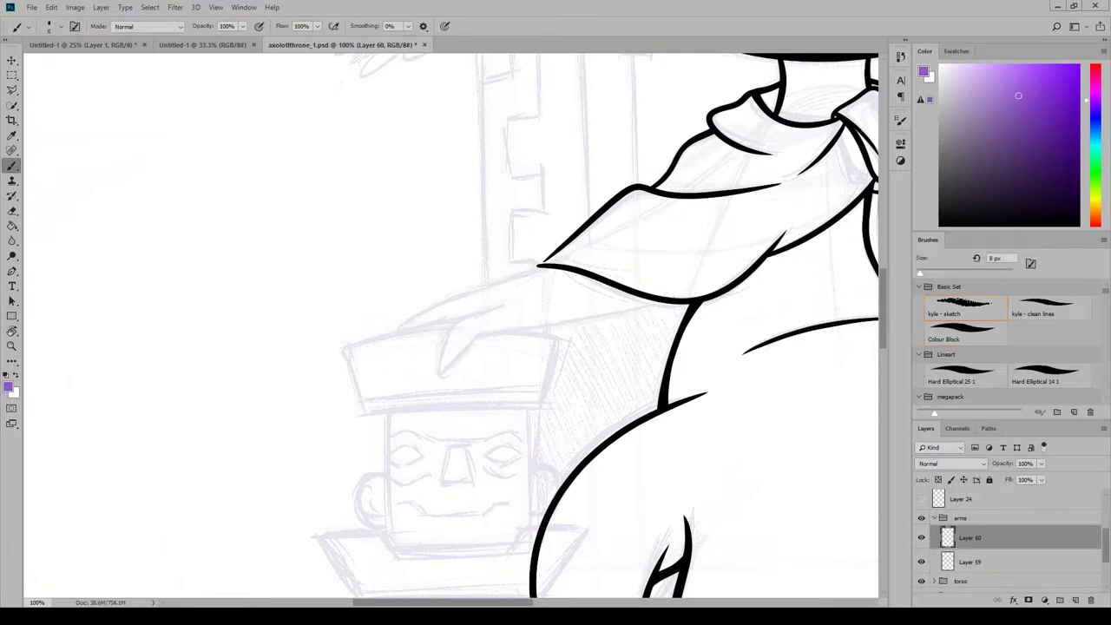
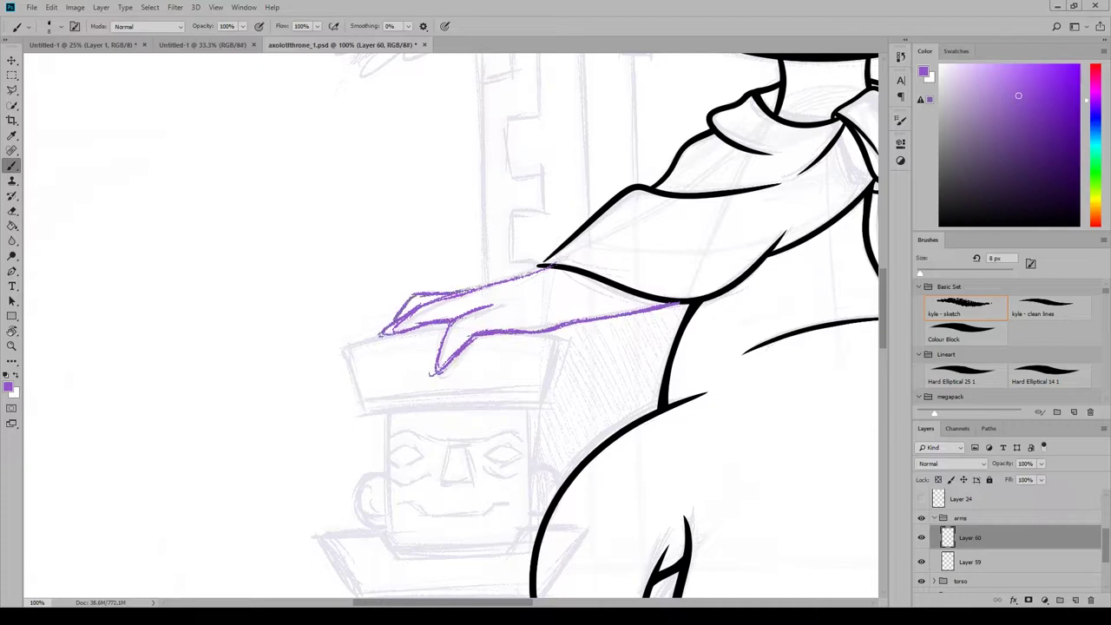
pyautogui.press('e')
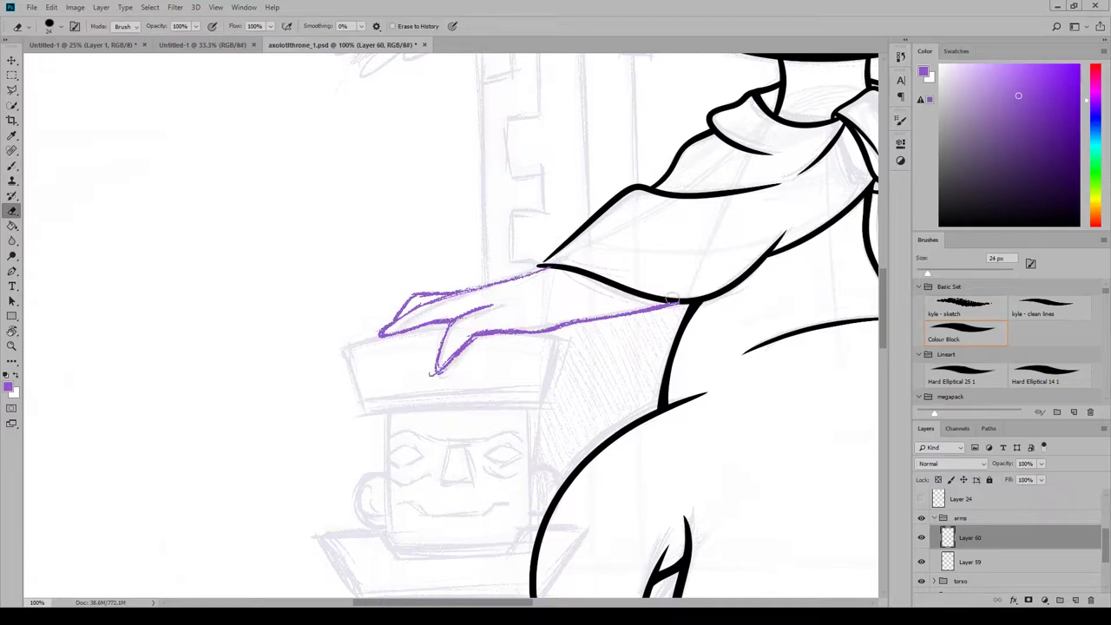
pyautogui.press('b')
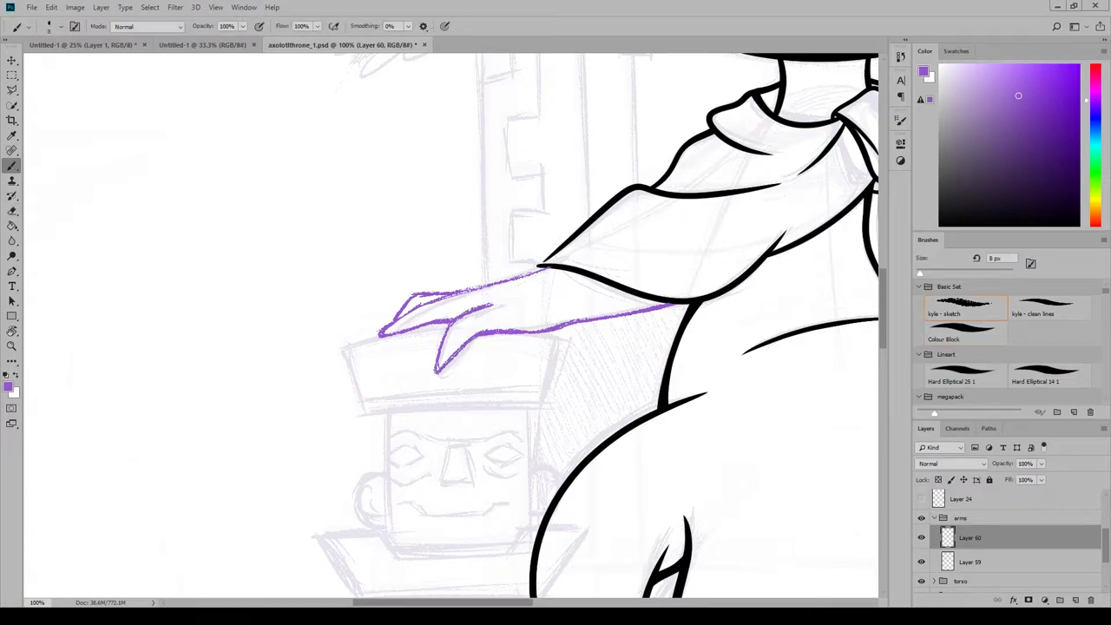
pyautogui.press('e')
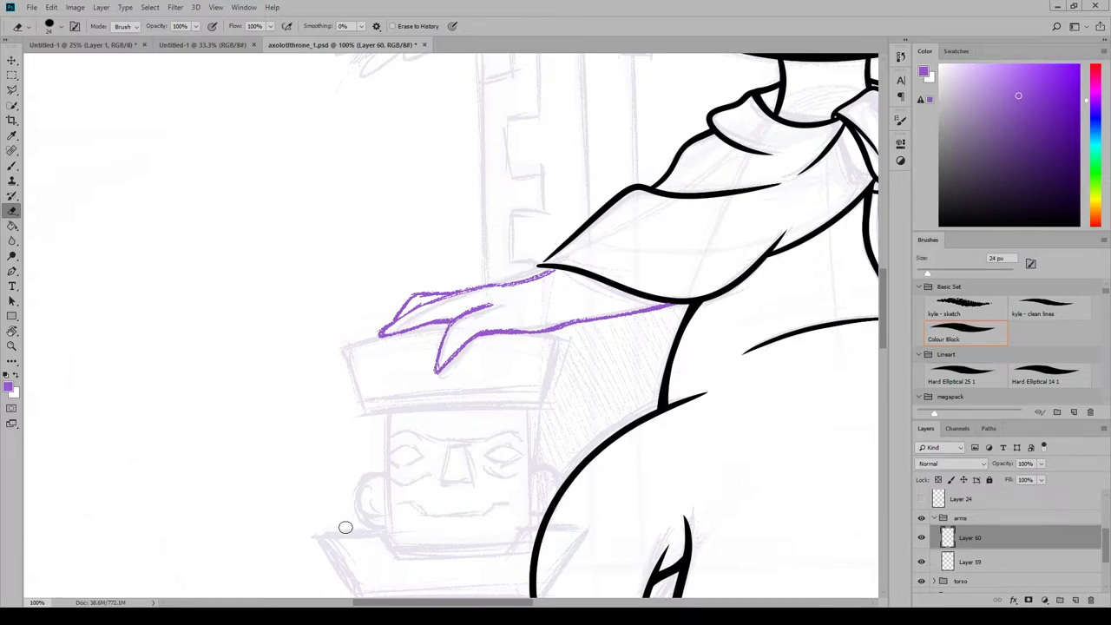
pyautogui.hotkey('ctrl', '-')
pyautogui.hotkey('ctrl', '-')
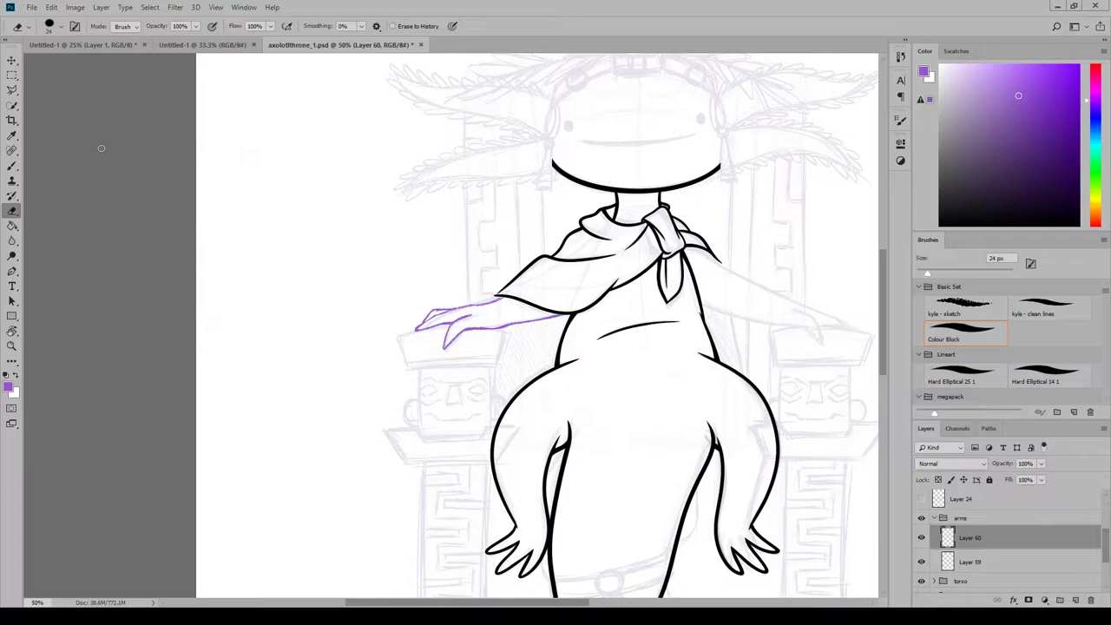
# Sketch a thumb hanging below the left palm and erase the excess construction lines around it.
pyautogui.hotkey('ctrl', '+')
pyautogui.press('b')
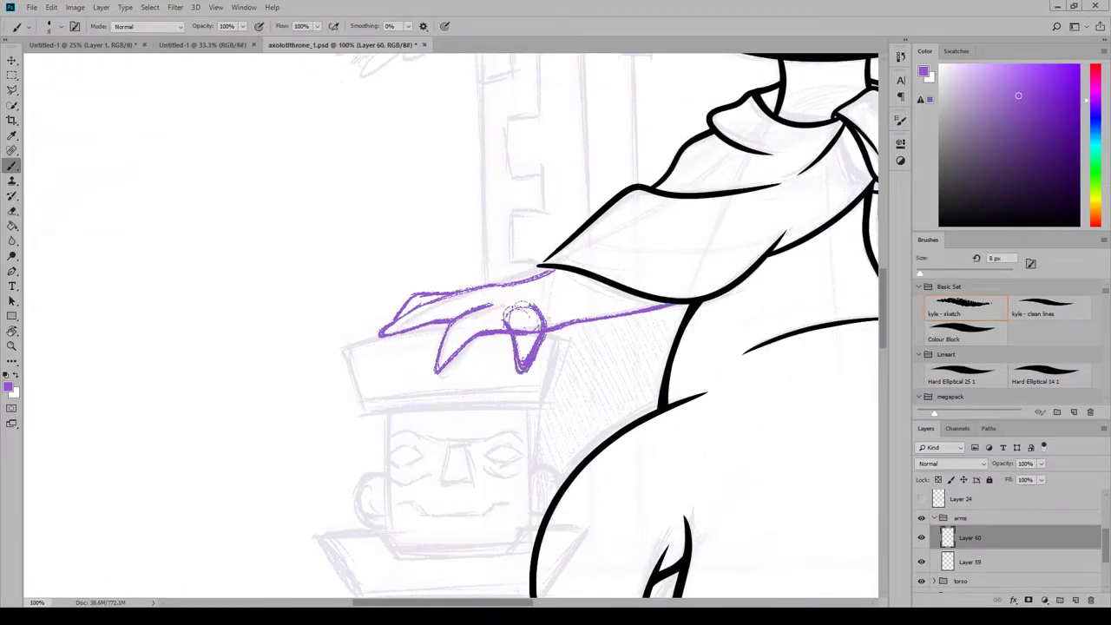
pyautogui.press('e')
pyautogui.moveTo(513, 314); pyautogui.dragTo(522, 357)
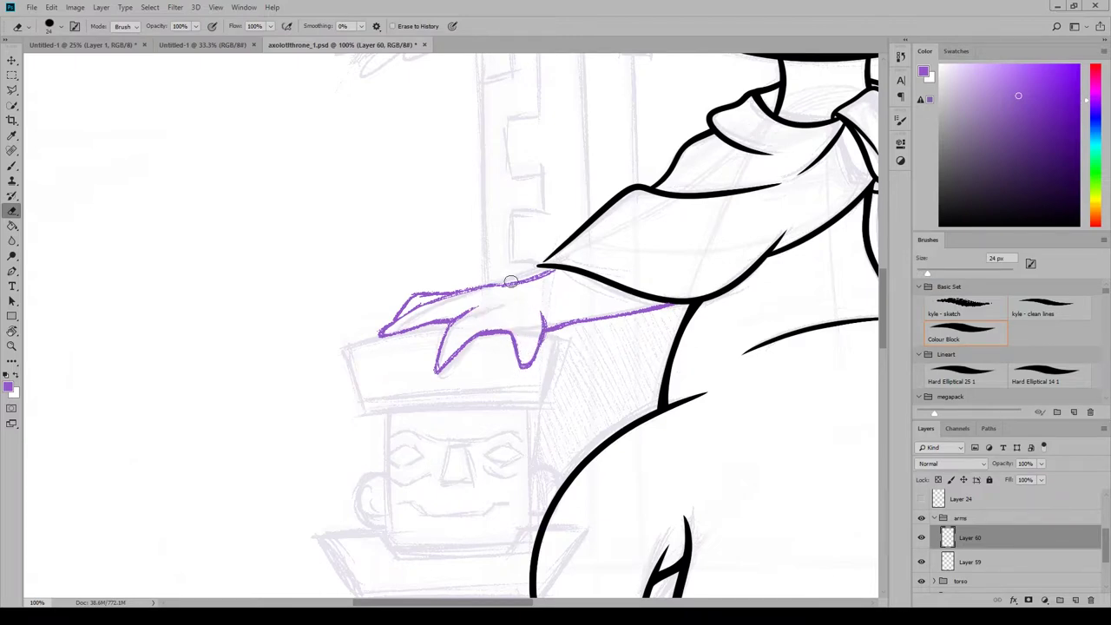
# Lower the purple hand sketch layer's opacity and add a new layer above it for the ink.
pyautogui.click(13, 165)
pyautogui.click(1041, 463)
pyautogui.moveTo(1044, 478); pyautogui.dragTo(1008, 478)
pyautogui.click(1074, 599)
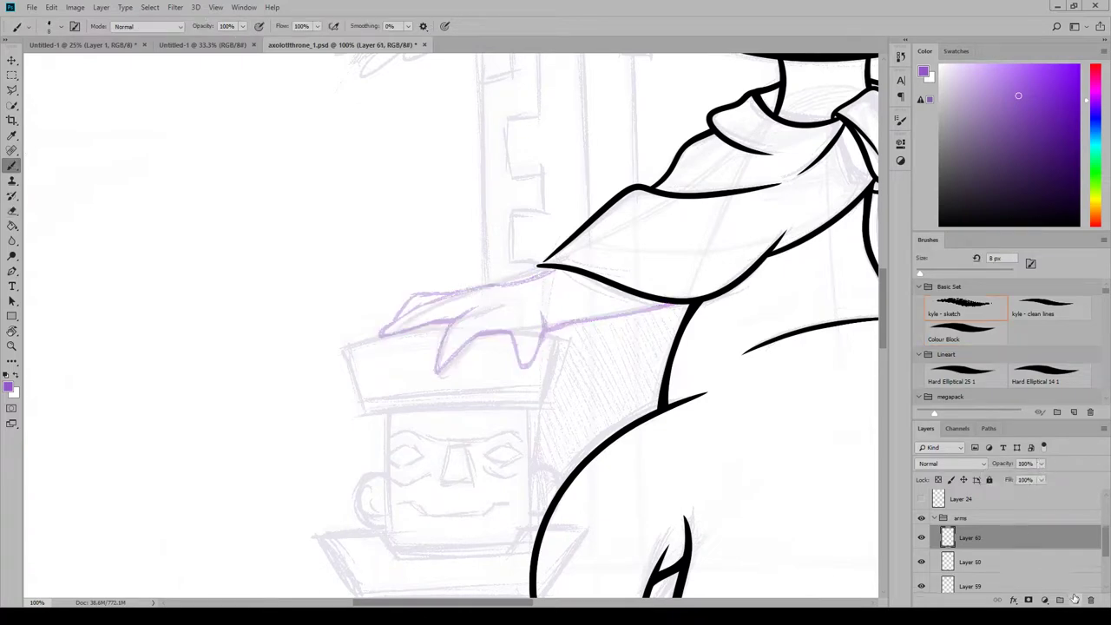
# Ink the left forearm, fingers and thumb in black over the purple sketch with the Colour Block brush at 26 px.
pyautogui.press('d')
pyautogui.moveTo(499, 289)
pyautogui.mouseDown()
pyautogui.moveTo(568, 264)
pyautogui.moveTo(378, 335)
pyautogui.mouseUp()
pyautogui.hotkey('ctrl', 'z')
pyautogui.moveTo(381, 334)
pyautogui.mouseDown()
pyautogui.moveTo(482, 308)
pyautogui.moveTo(460, 323)
pyautogui.moveTo(449, 362)
pyautogui.moveTo(470, 342)
pyautogui.moveTo(543, 308)
pyautogui.mouseUp()
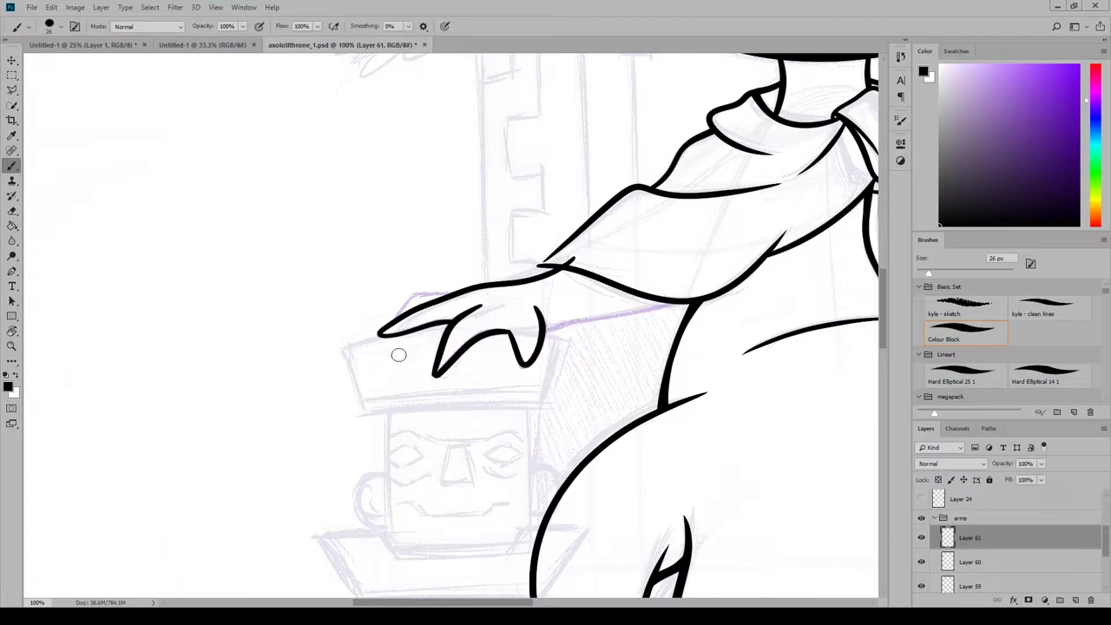
pyautogui.moveTo(395, 314); pyautogui.dragTo(464, 289)
pyautogui.moveTo(545, 331); pyautogui.dragTo(664, 305)
pyautogui.click(216, 7)
pyautogui.click(234, 152)
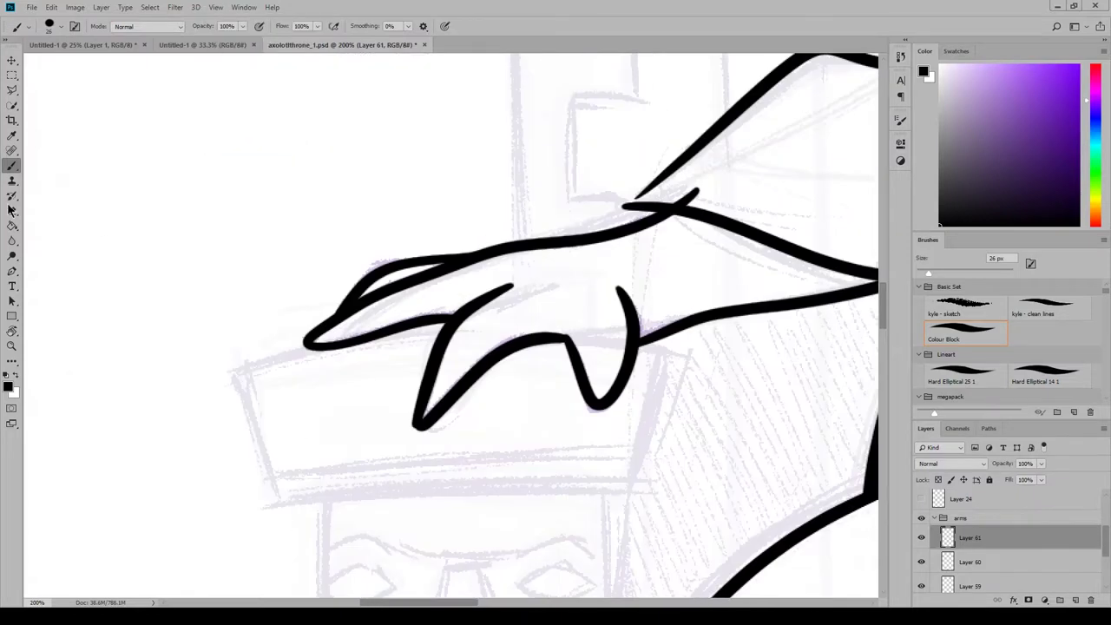
# Erase the overshooting line ends on the inked left hand and wrist, and touch up the finger and thumb joins in black.
pyautogui.press('e')
pyautogui.moveTo(469, 319); pyautogui.dragTo(515, 284)
pyautogui.moveTo(610, 274); pyautogui.dragTo(613, 367)
pyautogui.moveTo(691, 188)
pyautogui.mouseDown()
pyautogui.moveTo(701, 193)
pyautogui.moveTo(686, 200)
pyautogui.mouseUp()
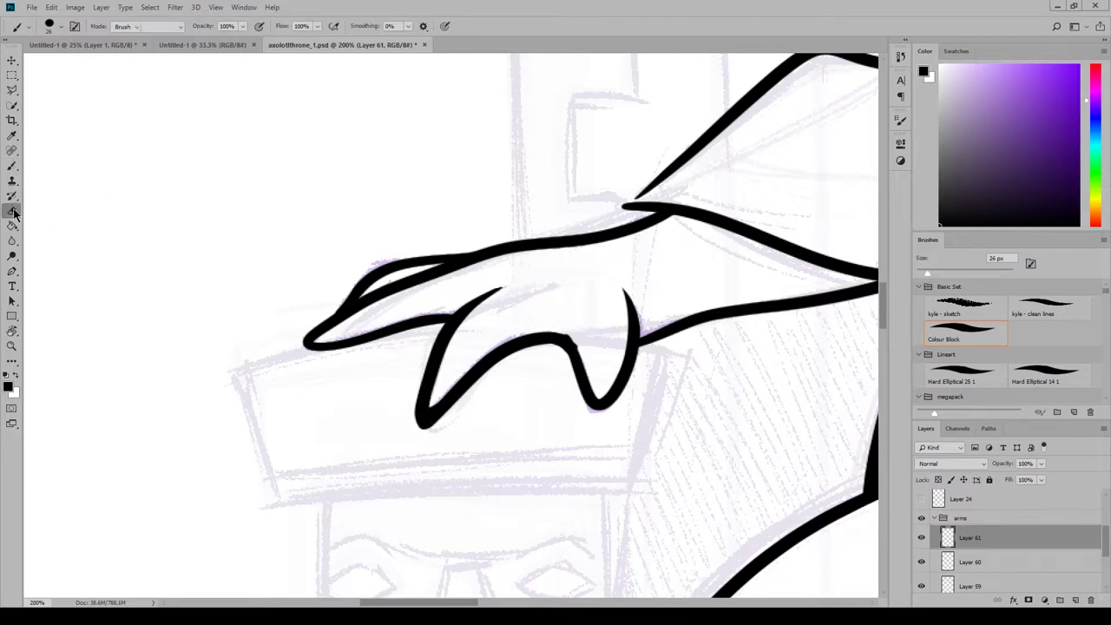
pyautogui.click(14, 165)
pyautogui.moveTo(583, 376)
pyautogui.mouseDown()
pyautogui.moveTo(617, 389)
pyautogui.moveTo(628, 359)
pyautogui.mouseUp()
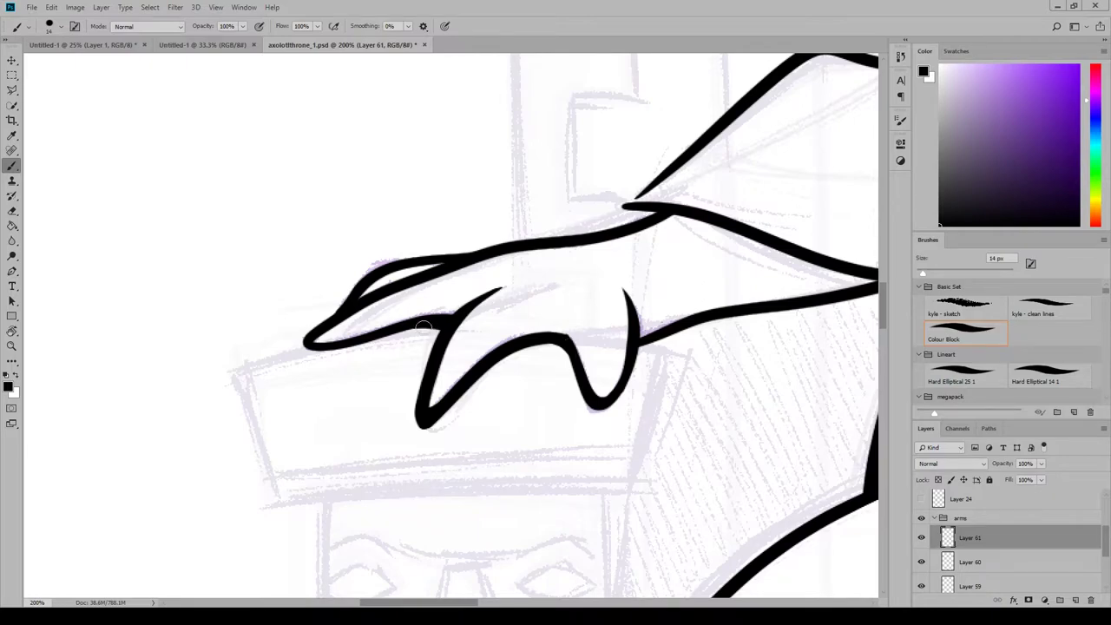
pyautogui.hscroll(6, 422, 326)
pyautogui.press('e')
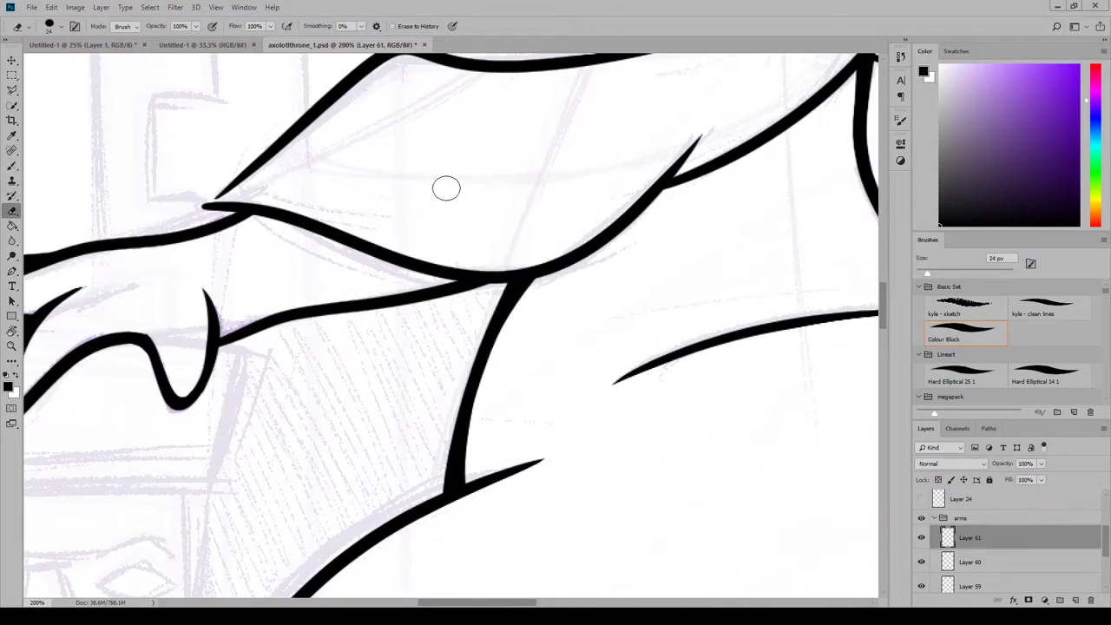
pyautogui.moveTo(883, 306)
pyautogui.mouseDown()
pyautogui.moveTo(882, 286)
pyautogui.moveTo(882, 298)
pyautogui.mouseUp()
# Hide the purple hand sketch on Layer 60.
pyautogui.click(13, 165)
pyautogui.click(217, 8)
pyautogui.click(233, 103)
pyautogui.click(217, 7)
pyautogui.click(233, 103)
pyautogui.click(218, 7)
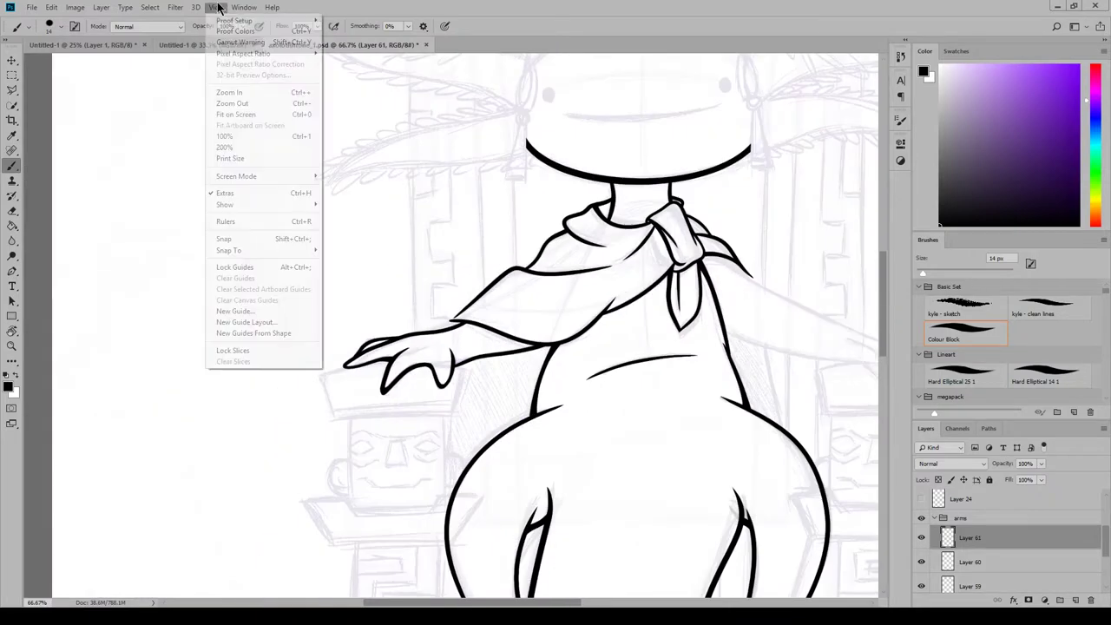
pyautogui.click(233, 103)
pyautogui.click(217, 8)
pyautogui.click(236, 104)
pyautogui.click(921, 562)
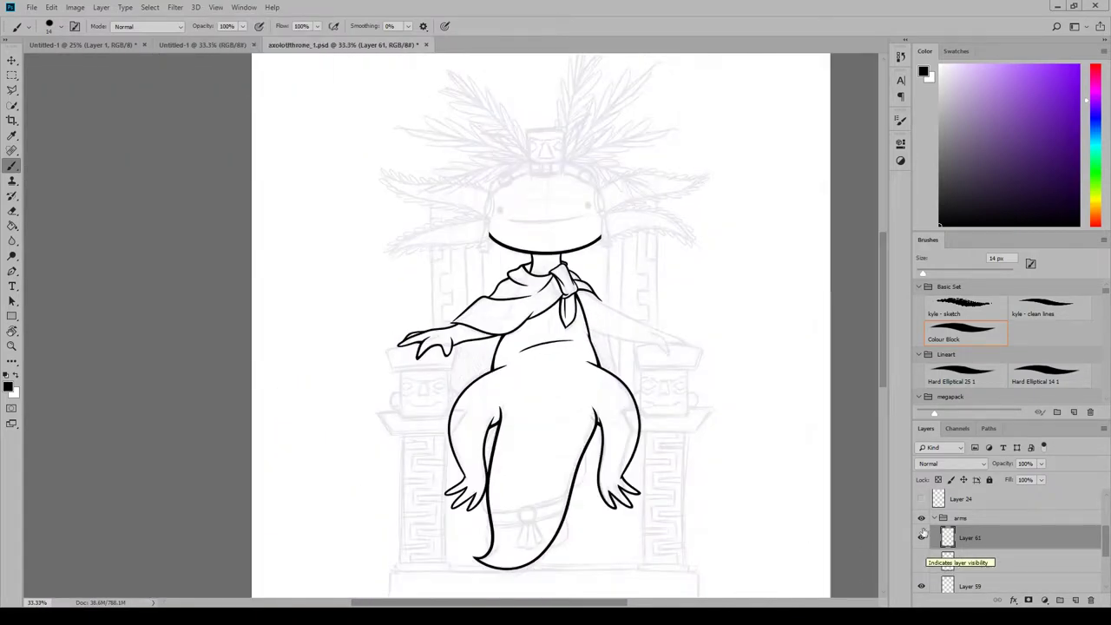
# Duplicate the inked forearm on Layer 61, flip the copy horizontally and place it over the opposite armrest.
pyautogui.rightClick(956, 538)
pyautogui.click(984, 128)
pyautogui.click(761, 339)
pyautogui.click(52, 8)
pyautogui.moveTo(80, 263)
pyautogui.click(216, 395)
pyautogui.click(12, 60)
pyautogui.moveTo(475, 351); pyautogui.dragTo(674, 327)
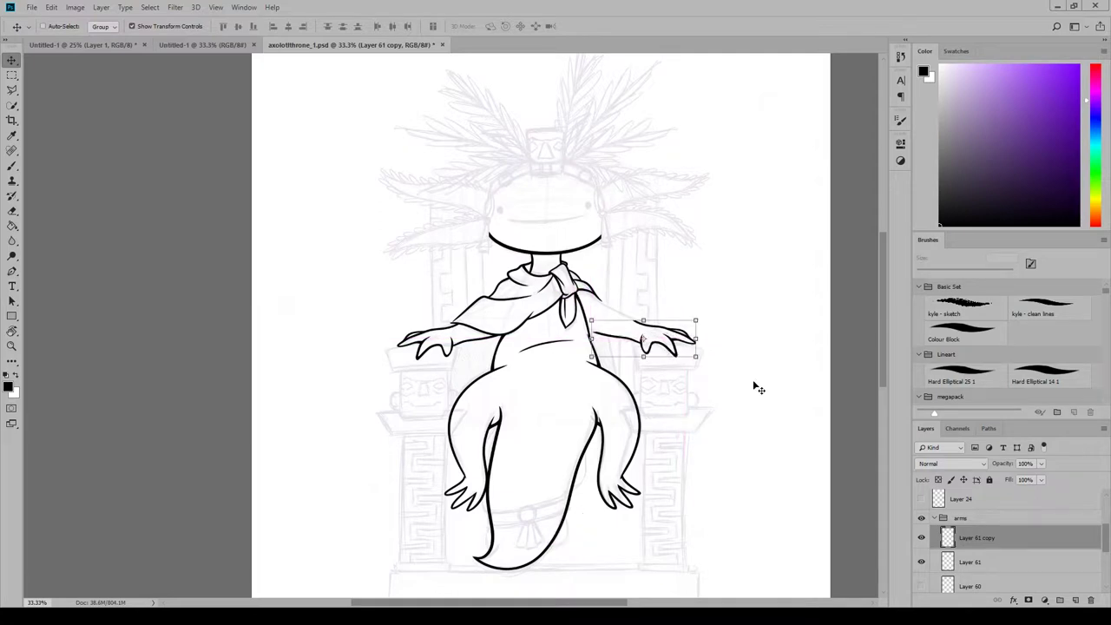
# Rotate the mirrored forearm copy slightly clockwise so its hand rests on the throne's armrest.
pyautogui.click(1033, 564)
pyautogui.click(1007, 540)
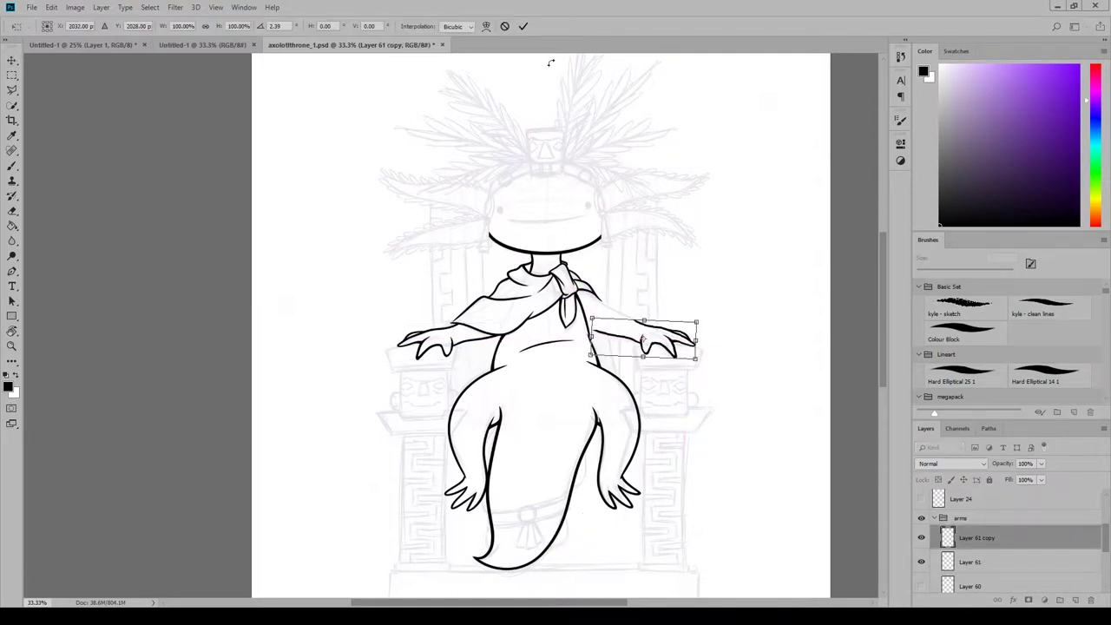
pyautogui.click(215, 8)
pyautogui.click(234, 92)
pyautogui.click(215, 9)
pyautogui.click(234, 92)
pyautogui.moveTo(481, 601); pyautogui.dragTo(577, 602)
pyautogui.click(215, 9)
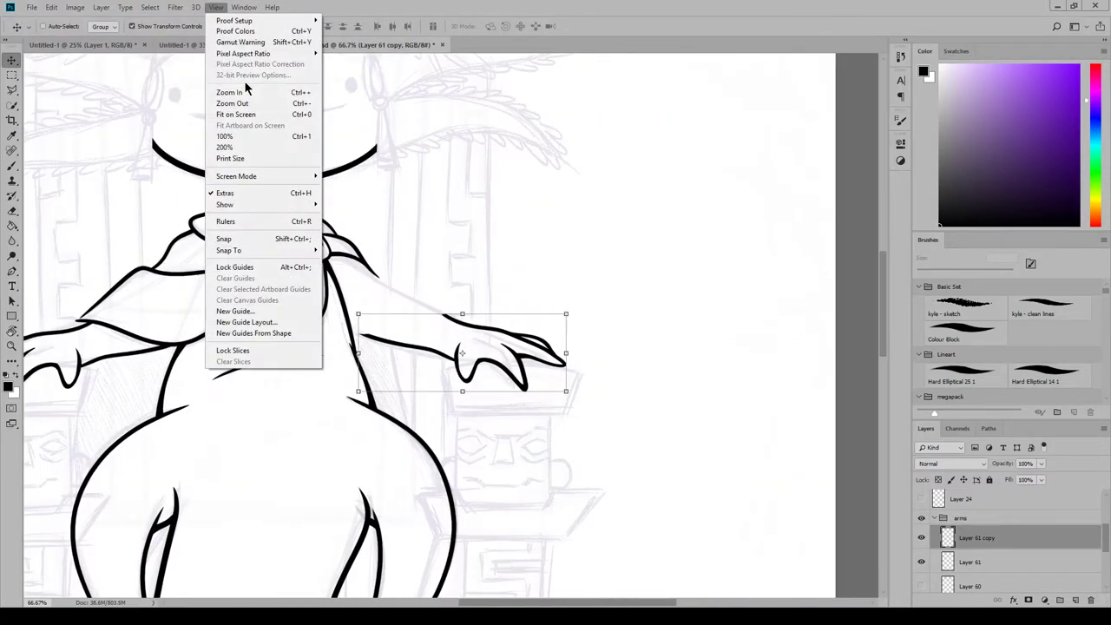
pyautogui.click(243, 92)
# Extend the mirrored arm's lower line to the torso in black and thicken it where they join.
pyautogui.click(215, 9)
pyautogui.press('b')
pyautogui.moveTo(319, 335); pyautogui.dragTo(387, 358)
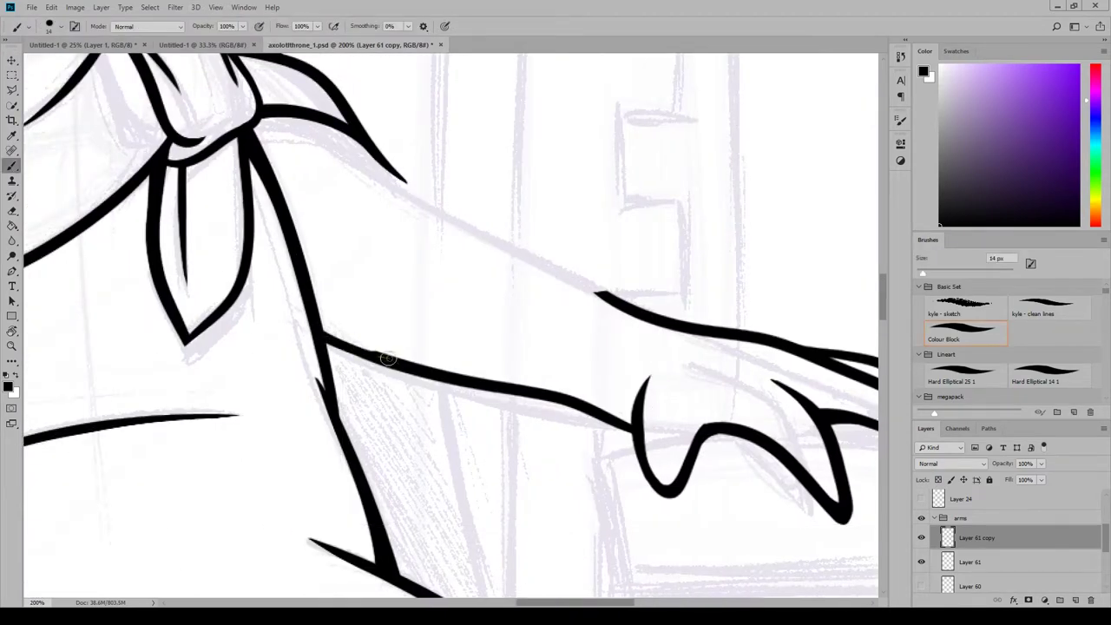
pyautogui.moveTo(310, 314); pyautogui.dragTo(364, 350)
pyautogui.press('e')
pyautogui.press('b')
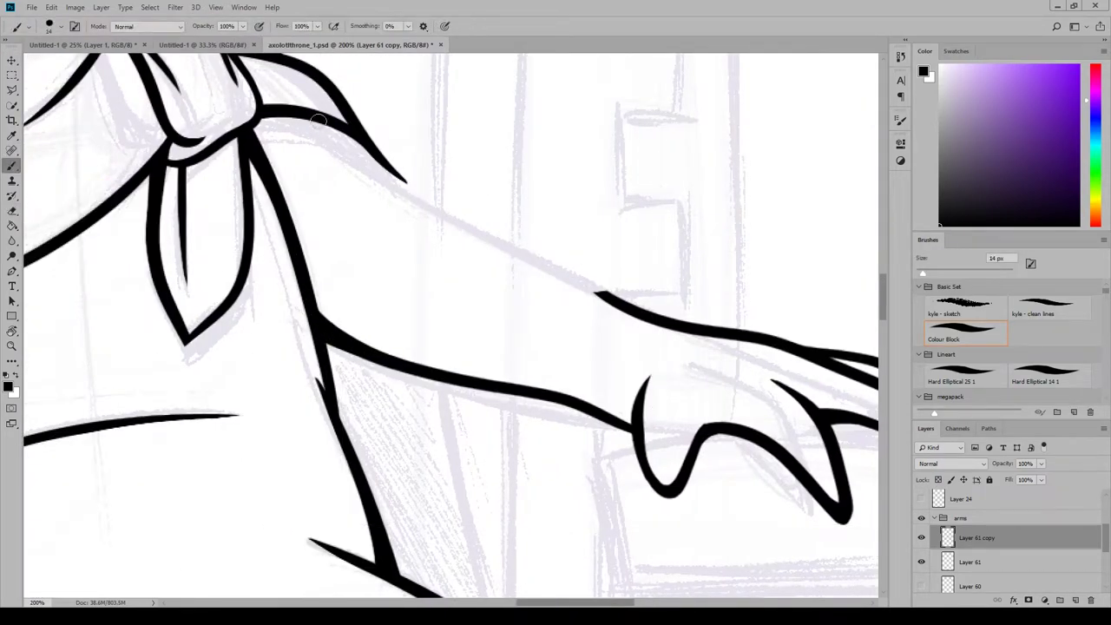
# Ink the mirrored arm's upper line from beneath the cape knot to the wrist with the 30 px Colour Block brush.
pyautogui.scroll(3, 780, 195)
pyautogui.moveTo(250, 259); pyautogui.dragTo(621, 444)
pyautogui.hotkey('ctrl', 'z')
pyautogui.moveTo(882, 284); pyautogui.dragTo(880, 300)
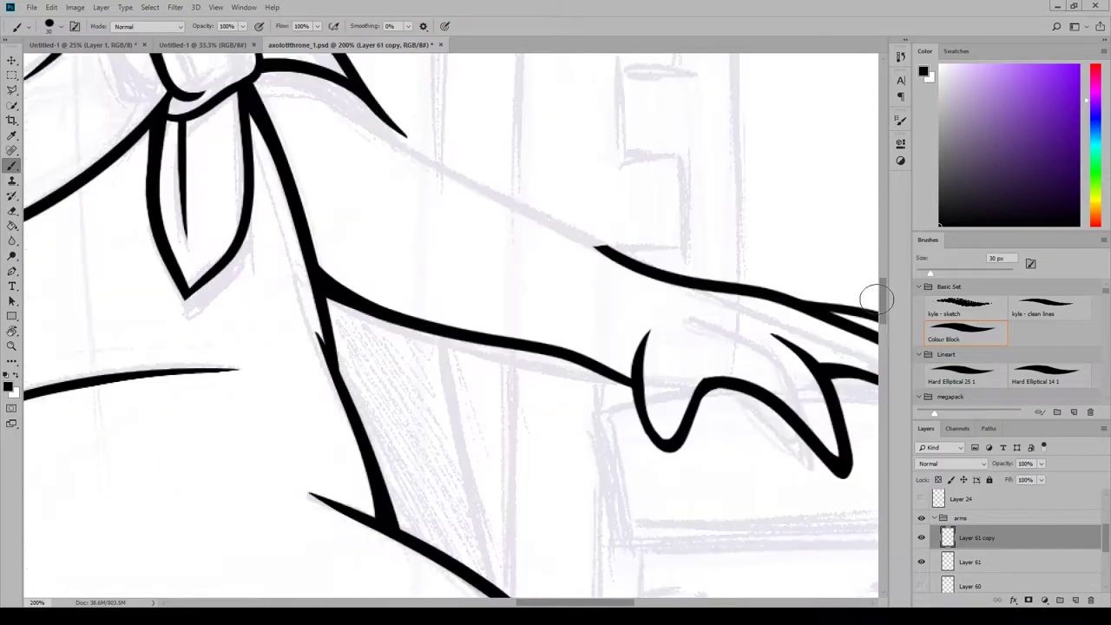
pyautogui.moveTo(261, 85); pyautogui.dragTo(614, 256)
pyautogui.press('e')
pyautogui.scroll(6, 876, 278)
pyautogui.scroll(-4, 885, 281)
pyautogui.press('b')
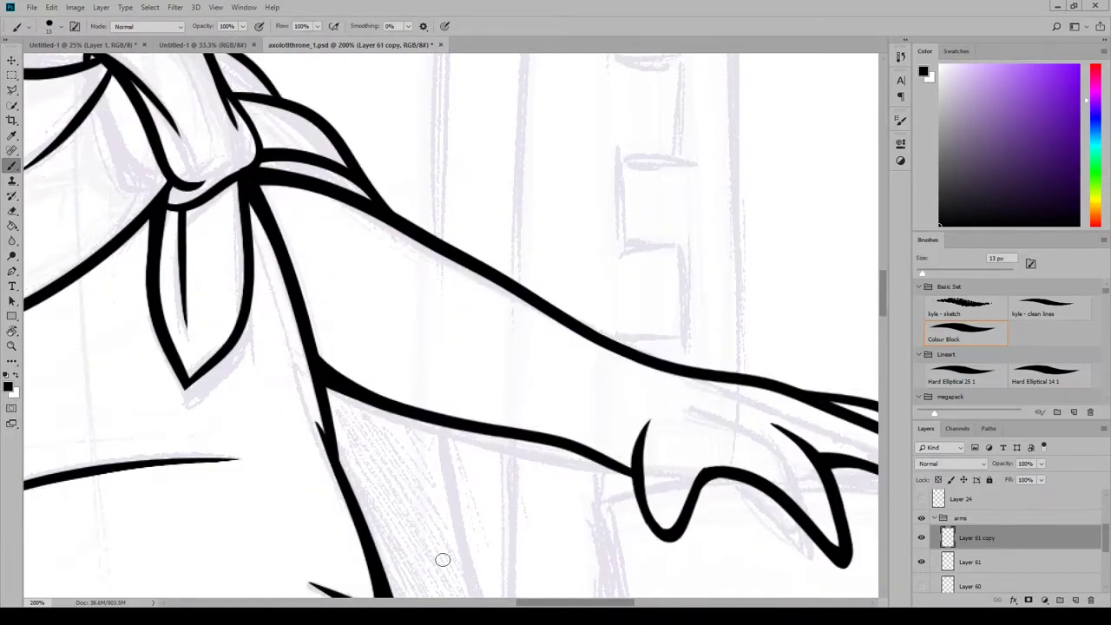
# Collapse the arms group and touch up the cape's corner at the left wrist on Layer 62 of the cape group.
pyautogui.moveTo(556, 602); pyautogui.dragTo(432, 602)
pyautogui.click(934, 518)
pyautogui.click(933, 546)
pyautogui.click(970, 566)
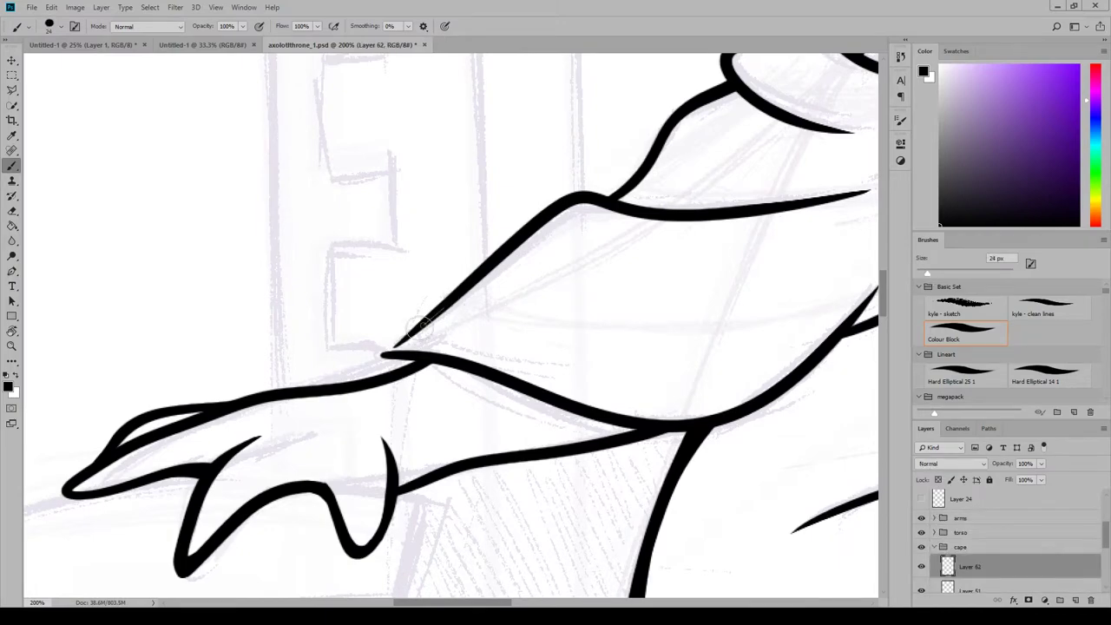
pyautogui.moveTo(437, 314)
pyautogui.mouseDown()
pyautogui.moveTo(387, 361)
pyautogui.moveTo(497, 359)
pyautogui.mouseUp()
pyautogui.scroll(-1, 884, 312)
pyautogui.moveTo(883, 285)
pyautogui.mouseDown()
pyautogui.moveTo(884, 299)
pyautogui.moveTo(884, 287)
pyautogui.mouseUp()
# Erase the part of the mirrored arm's upper line that shows beneath the cape knot on Layer 61 copy.
pyautogui.moveTo(503, 602); pyautogui.dragTo(571, 602)
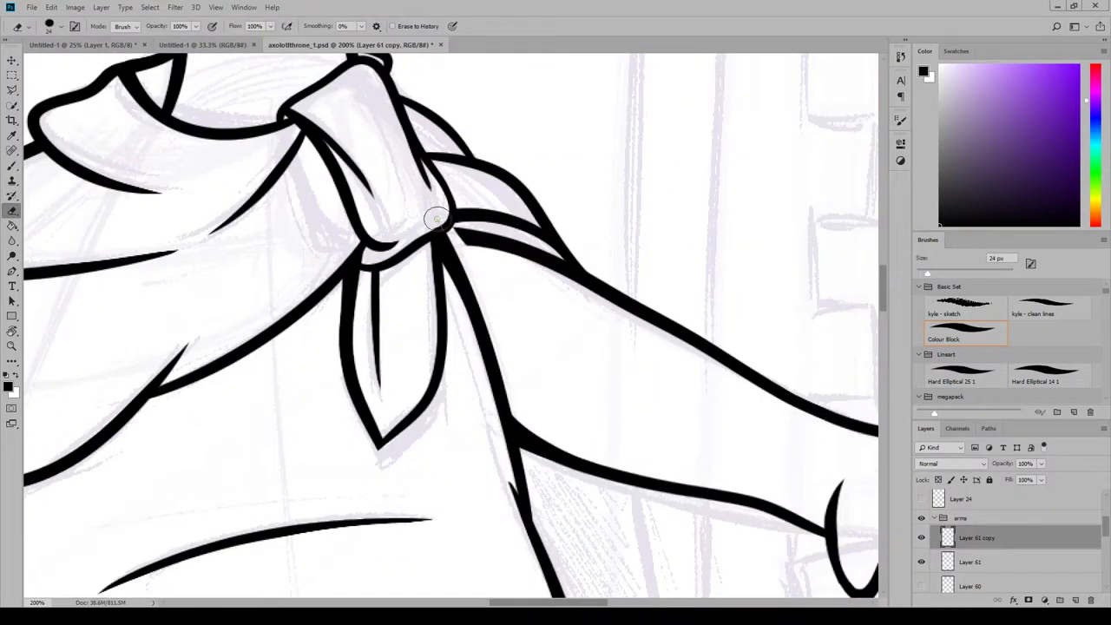
pyautogui.moveTo(436, 219); pyautogui.dragTo(559, 272)
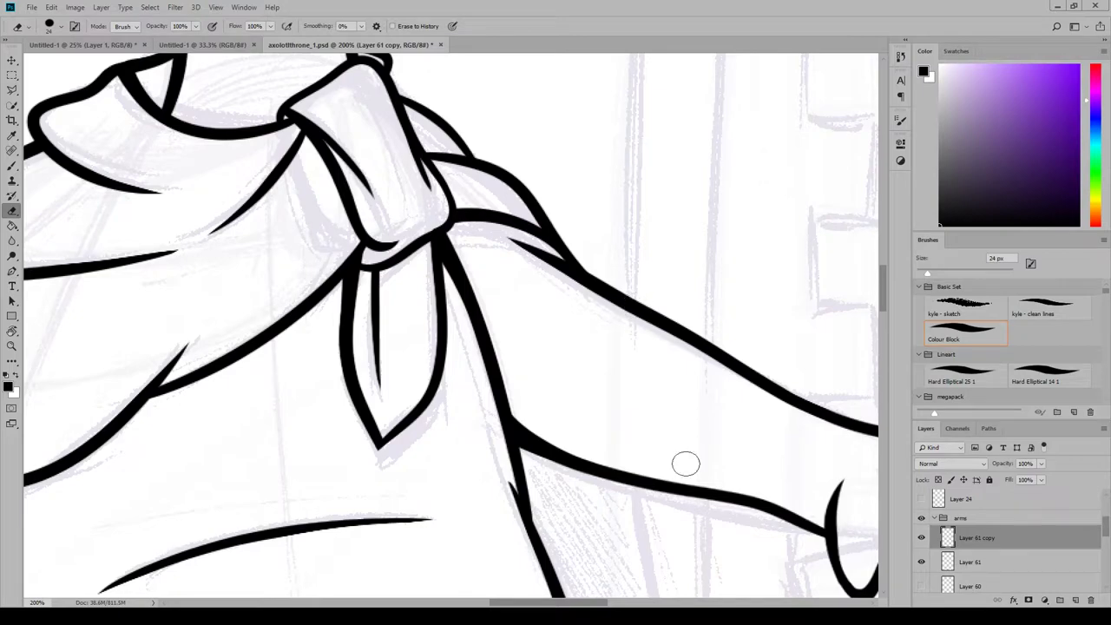
pyautogui.moveTo(555, 602); pyautogui.dragTo(504, 602)
pyautogui.moveTo(883, 291); pyautogui.dragTo(883, 313)
pyautogui.click(215, 7)
pyautogui.moveTo(499, 603); pyautogui.dragTo(578, 602)
pyautogui.click(249, 104)
pyautogui.click(215, 7)
pyautogui.click(260, 104)
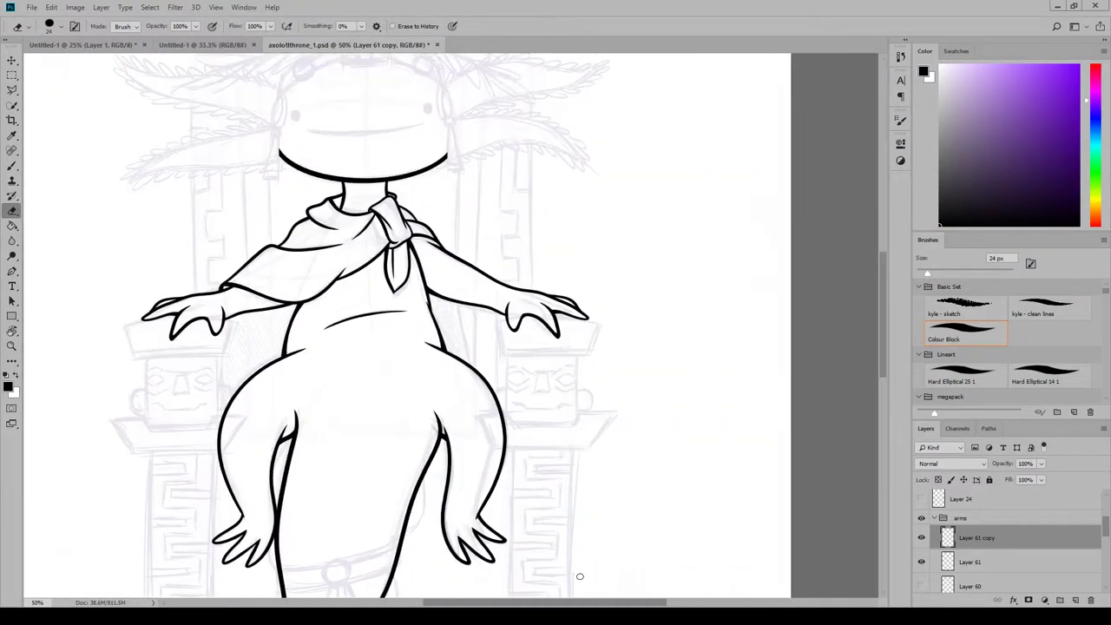
pyautogui.click(215, 7)
pyautogui.click(254, 105)
# Collapse the arms group, add a new layer above it and put that layer in a group named head dress.
pyautogui.moveTo(882, 294); pyautogui.dragTo(882, 254)
pyautogui.click(216, 8)
pyautogui.click(238, 93)
pyautogui.click(216, 7)
pyautogui.click(238, 93)
pyautogui.click(216, 8)
pyautogui.click(238, 93)
pyautogui.moveTo(556, 602); pyautogui.dragTo(506, 602)
pyautogui.click(935, 518)
pyautogui.click(981, 518)
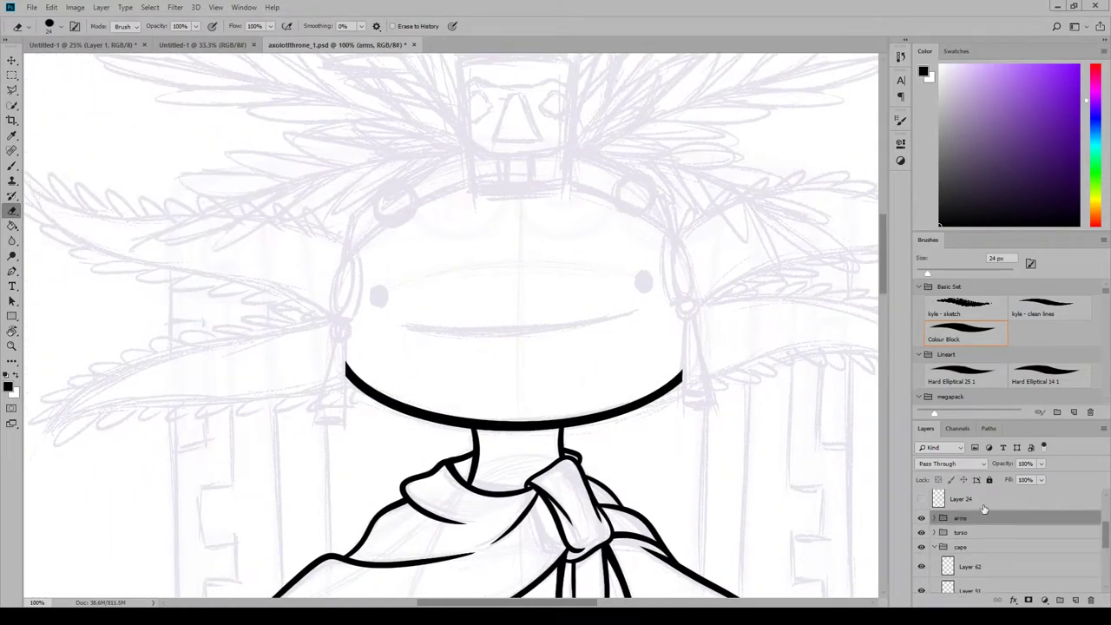
pyautogui.click(1075, 600)
pyautogui.click(1060, 601)
pyautogui.doubleClick(966, 518)
pyautogui.write('head dress')
pyautogui.press('Return')
pyautogui.click(969, 537)
pyautogui.press('b')
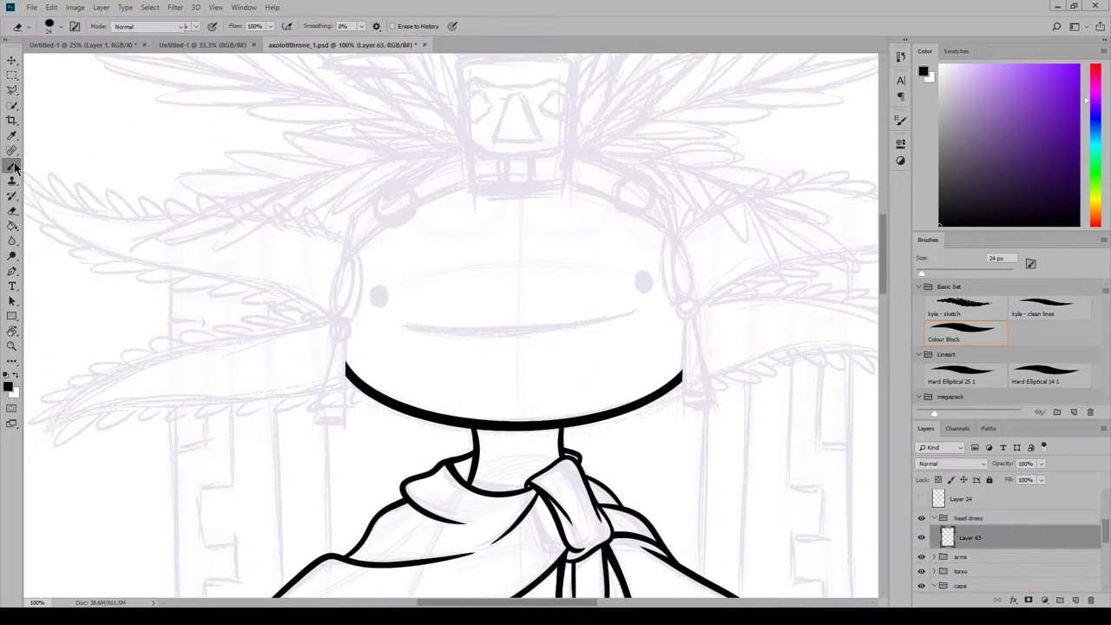
# Ink the headband as two curved black lines across the forehead with a short slanted line closing each end.
pyautogui.press(']')
pyautogui.moveTo(340, 264); pyautogui.dragTo(689, 257)
pyautogui.hotkey('ctrl', 'z')
pyautogui.moveTo(334, 237)
pyautogui.mouseDown()
pyautogui.moveTo(723, 235)
pyautogui.moveTo(686, 218)
pyautogui.mouseUp()
pyautogui.moveTo(359, 193); pyautogui.dragTo(340, 277)
pyautogui.moveTo(687, 274); pyautogui.dragTo(666, 185)
# Erase the overshooting lines at both ends of the headband to leave sharp corners.
pyautogui.press('e')
pyautogui.hotkey('ctrl', '+')
pyautogui.moveTo(883, 246); pyautogui.dragTo(884, 220)
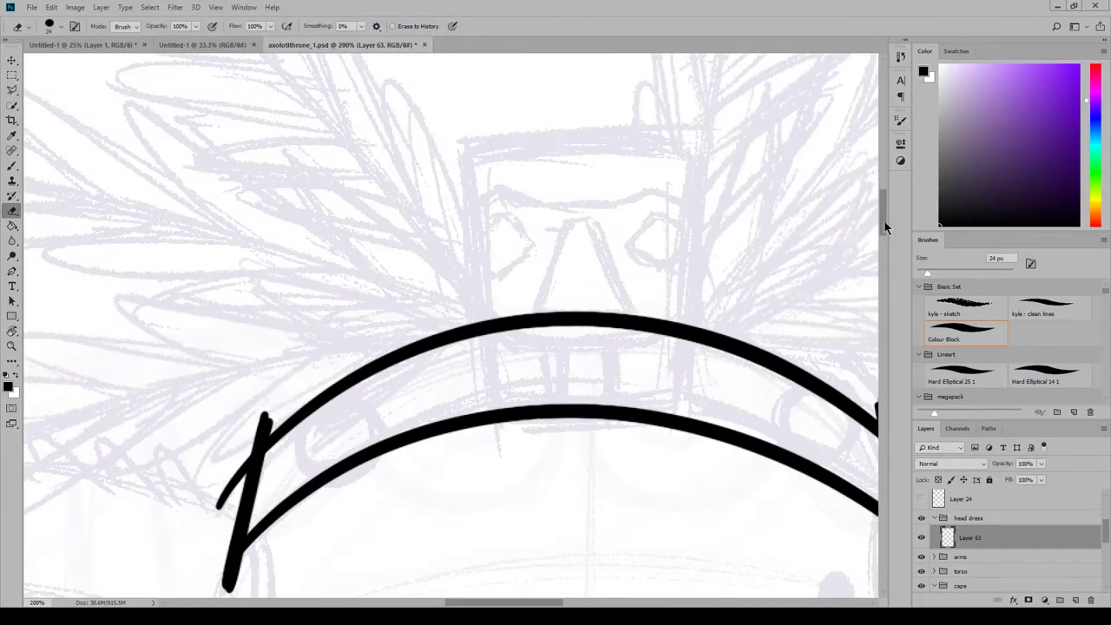
pyautogui.moveTo(246, 433); pyautogui.dragTo(300, 400)
pyautogui.moveTo(213, 493); pyautogui.dragTo(227, 468)
pyautogui.moveTo(884, 214); pyautogui.dragTo(884, 229)
pyautogui.moveTo(220, 306)
pyautogui.mouseDown()
pyautogui.moveTo(230, 269)
pyautogui.moveTo(225, 288)
pyautogui.mouseUp()
pyautogui.moveTo(207, 368)
pyautogui.mouseDown()
pyautogui.moveTo(266, 332)
pyautogui.moveTo(255, 364)
pyautogui.mouseUp()
pyautogui.moveTo(224, 306); pyautogui.dragTo(221, 363)
pyautogui.moveTo(468, 602); pyautogui.dragTo(529, 602)
pyautogui.moveTo(479, 247); pyautogui.dragTo(491, 326)
pyautogui.moveTo(491, 347); pyautogui.dragTo(467, 232)
pyautogui.moveTo(507, 387)
pyautogui.mouseDown()
pyautogui.moveTo(462, 347)
pyautogui.moveTo(517, 374)
pyautogui.mouseUp()
pyautogui.moveTo(467, 218)
pyautogui.mouseDown()
pyautogui.moveTo(424, 185)
pyautogui.moveTo(481, 239)
pyautogui.mouseUp()
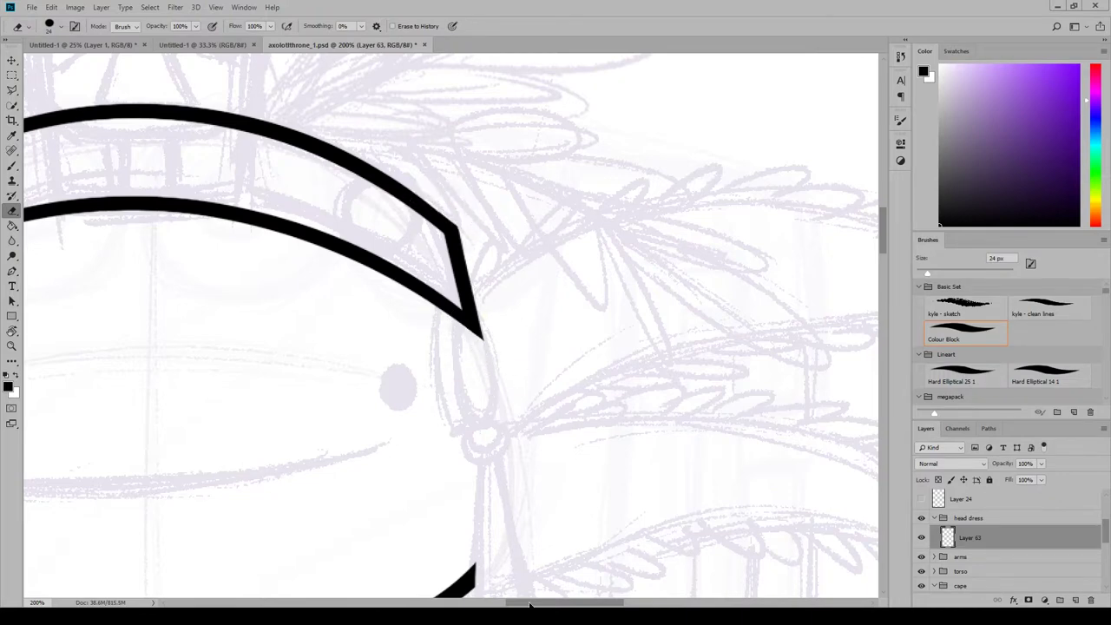
# On a new layer, ink a round ornament on the headband's left end and place a duplicate at the right end.
pyautogui.moveTo(530, 602); pyautogui.dragTo(480, 602)
pyautogui.press('b')
pyautogui.click(1075, 599)
pyautogui.moveTo(256, 174)
pyautogui.mouseDown()
pyautogui.moveTo(297, 199)
pyautogui.moveTo(254, 172)
pyautogui.mouseUp()
pyautogui.hotkey('ctrl', 'z')
pyautogui.moveTo(254, 175)
pyautogui.mouseDown()
pyautogui.moveTo(214, 263)
pyautogui.moveTo(258, 175)
pyautogui.mouseUp()
pyautogui.hotkey('ctrl', 'z')
pyautogui.moveTo(293, 185)
pyautogui.mouseDown()
pyautogui.moveTo(317, 228)
pyautogui.moveTo(291, 184)
pyautogui.mouseUp()
pyautogui.press('v')
pyautogui.moveTo(404, 297)
pyautogui.mouseDown()
pyautogui.moveTo(369, 287)
pyautogui.moveTo(788, 235)
pyautogui.moveTo(769, 258)
pyautogui.mouseUp()
# Erase the headband lines on Layer 63 that run through the two round ornaments.
pyautogui.click(990, 585)
pyautogui.press('e')
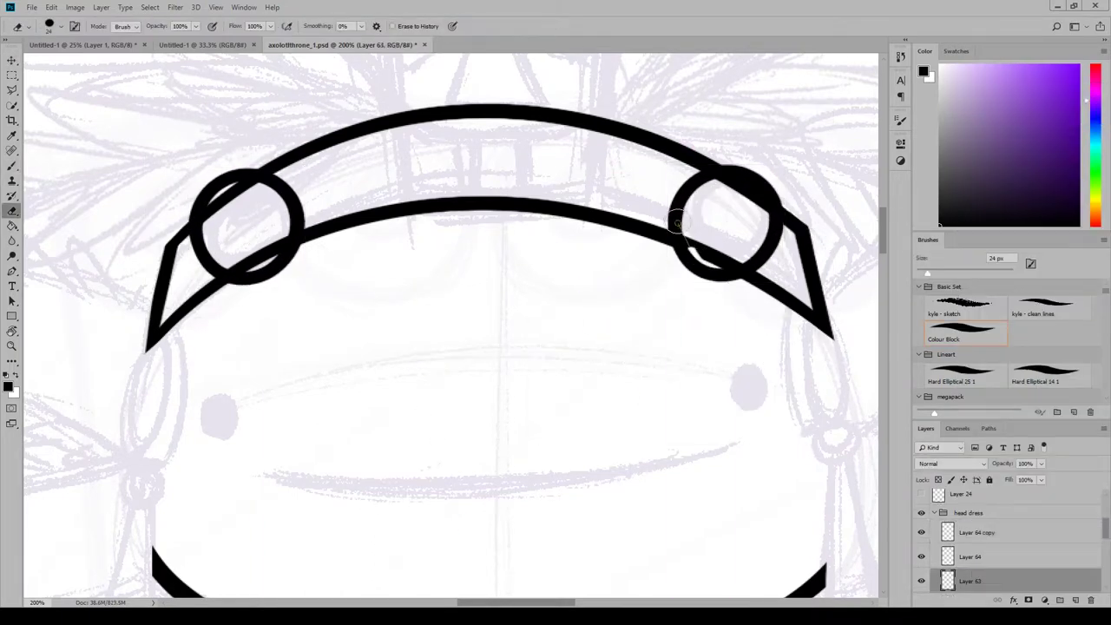
pyautogui.moveTo(678, 223); pyautogui.dragTo(727, 274)
pyautogui.moveTo(712, 184)
pyautogui.mouseDown()
pyautogui.moveTo(750, 183)
pyautogui.moveTo(761, 219)
pyautogui.mouseUp()
pyautogui.moveTo(217, 209)
pyautogui.mouseDown()
pyautogui.moveTo(214, 260)
pyautogui.moveTo(271, 251)
pyautogui.moveTo(287, 237)
pyautogui.mouseUp()
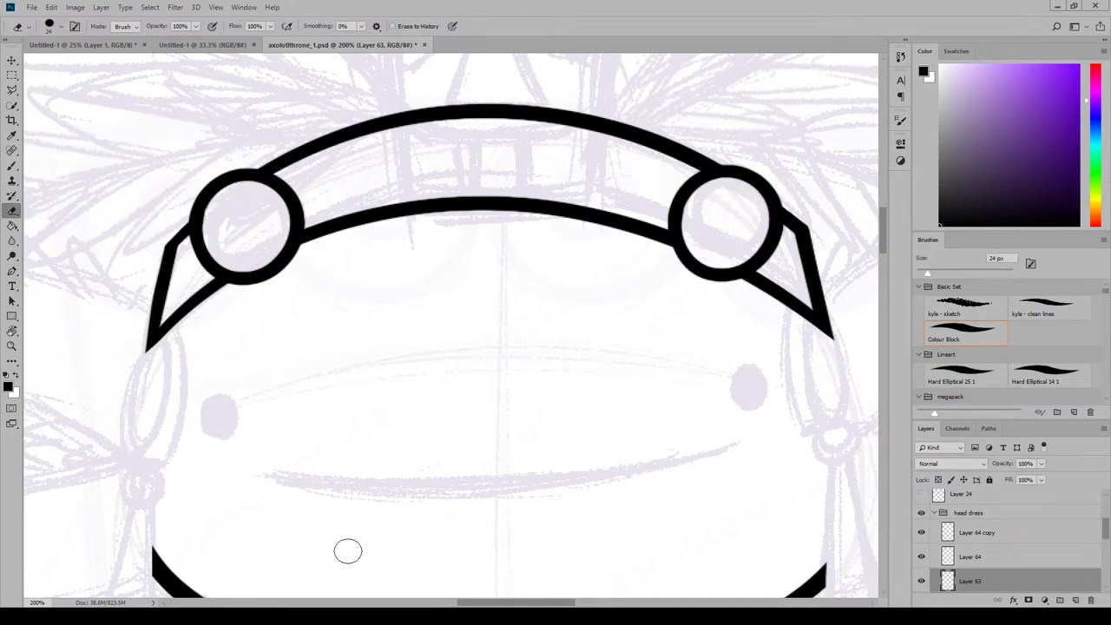
# On a new layer above the ornaments, ink a narrow loop hanging from the headband's right end and trim its edges.
pyautogui.moveTo(882, 246); pyautogui.dragTo(882, 254)
pyautogui.moveTo(529, 602); pyautogui.dragTo(566, 602)
pyautogui.click(976, 533)
pyautogui.click(1074, 599)
pyautogui.press('b')
pyautogui.moveTo(544, 208); pyautogui.dragTo(552, 317)
pyautogui.press('e')
pyautogui.moveTo(535, 205); pyautogui.dragTo(559, 337)
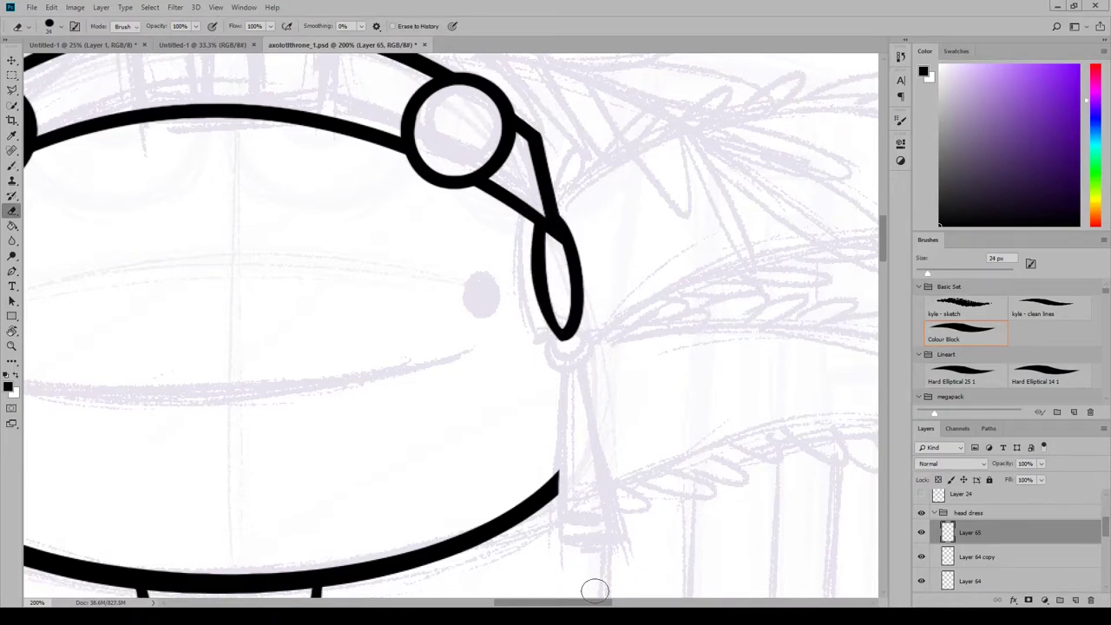
# Ink a second strand along the inner side of the right loop, then erase its excess top and thin its outline.
pyautogui.moveTo(592, 602); pyautogui.dragTo(567, 602)
pyautogui.press('b')
pyautogui.moveTo(712, 183); pyautogui.dragTo(724, 353)
pyautogui.moveTo(722, 351)
pyautogui.mouseDown()
pyautogui.moveTo(763, 332)
pyautogui.moveTo(682, 284)
pyautogui.mouseUp()
pyautogui.press('e')
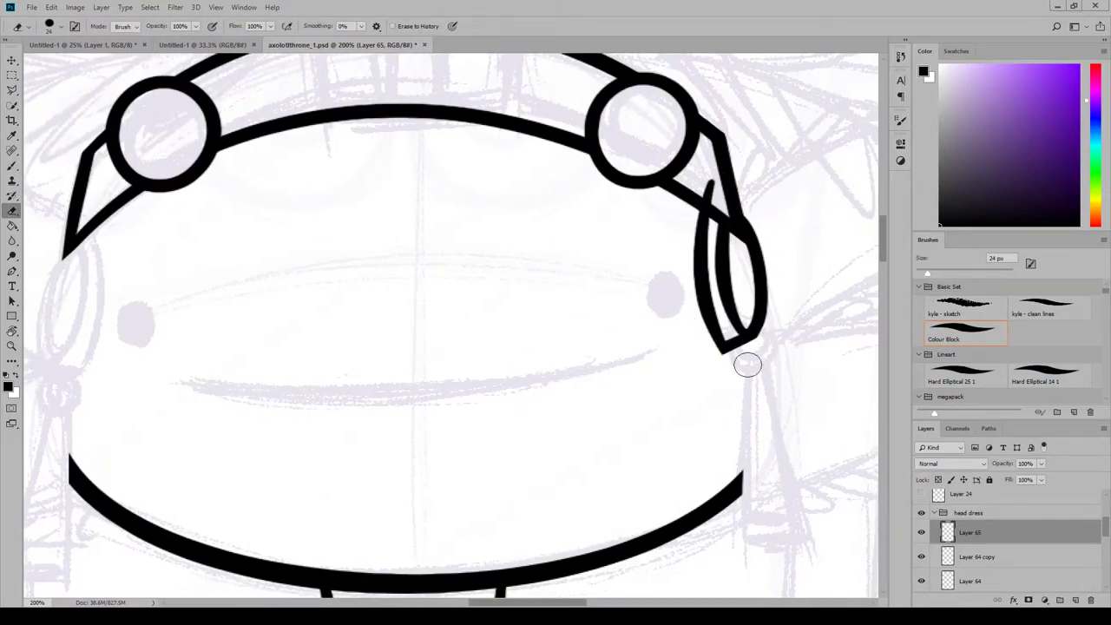
pyautogui.moveTo(721, 204); pyautogui.dragTo(703, 170)
pyautogui.moveTo(688, 211); pyautogui.dragTo(715, 361)
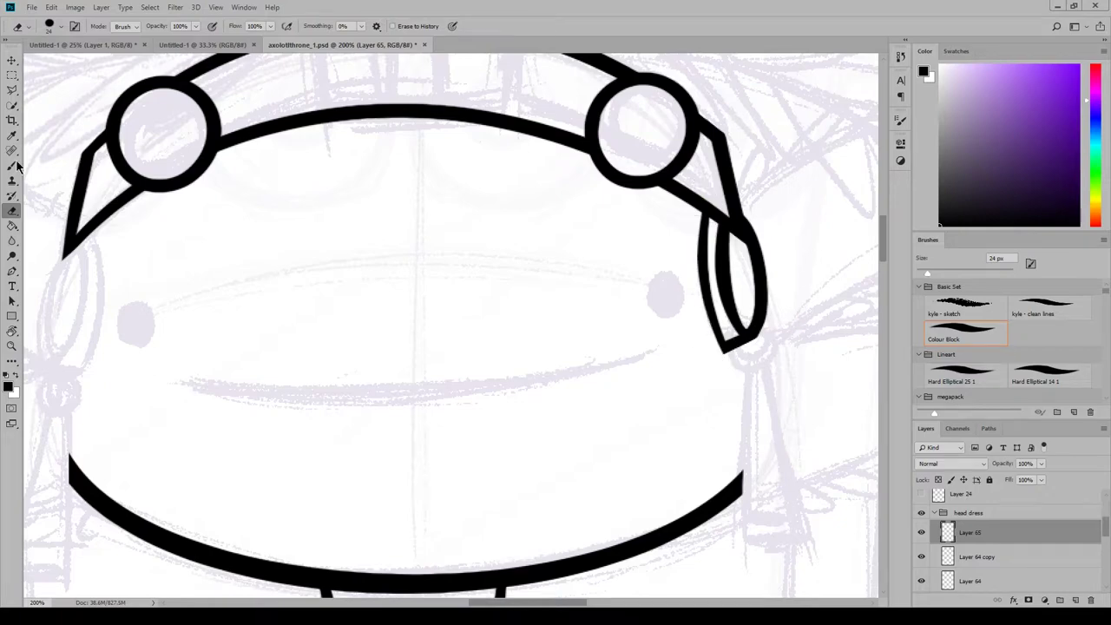
# Ink a small round bead at the lower end of the right loop and clear the lines inside it.
pyautogui.click(16, 164)
pyautogui.moveTo(883, 246); pyautogui.dragTo(883, 250)
pyautogui.moveTo(538, 602); pyautogui.dragTo(576, 602)
pyautogui.click(12, 210)
pyautogui.moveTo(460, 277); pyautogui.dragTo(465, 301)
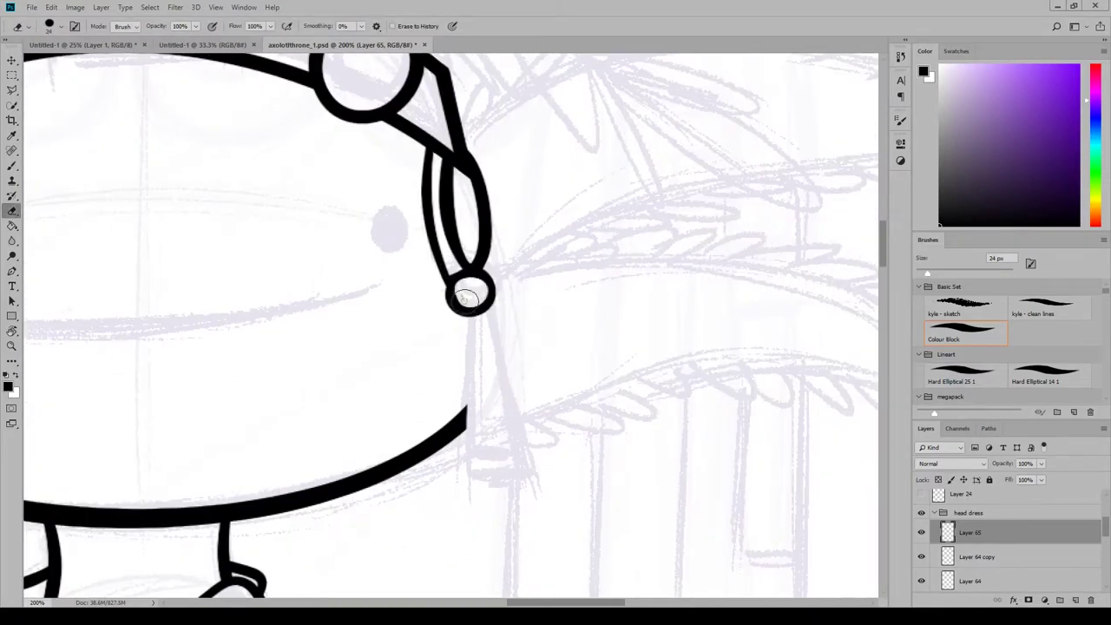
# On a new layer, ink a flared tassel hanging from the right bead and erase its excess lines.
pyautogui.click(13, 165)
pyautogui.moveTo(884, 251); pyautogui.dragTo(885, 257)
pyautogui.click(1075, 600)
pyautogui.moveTo(476, 222)
pyautogui.mouseDown()
pyautogui.moveTo(471, 408)
pyautogui.moveTo(537, 401)
pyautogui.mouseUp()
pyautogui.moveTo(482, 222); pyautogui.dragTo(537, 420)
pyautogui.click(12, 211)
pyautogui.moveTo(456, 253); pyautogui.dragTo(459, 347)
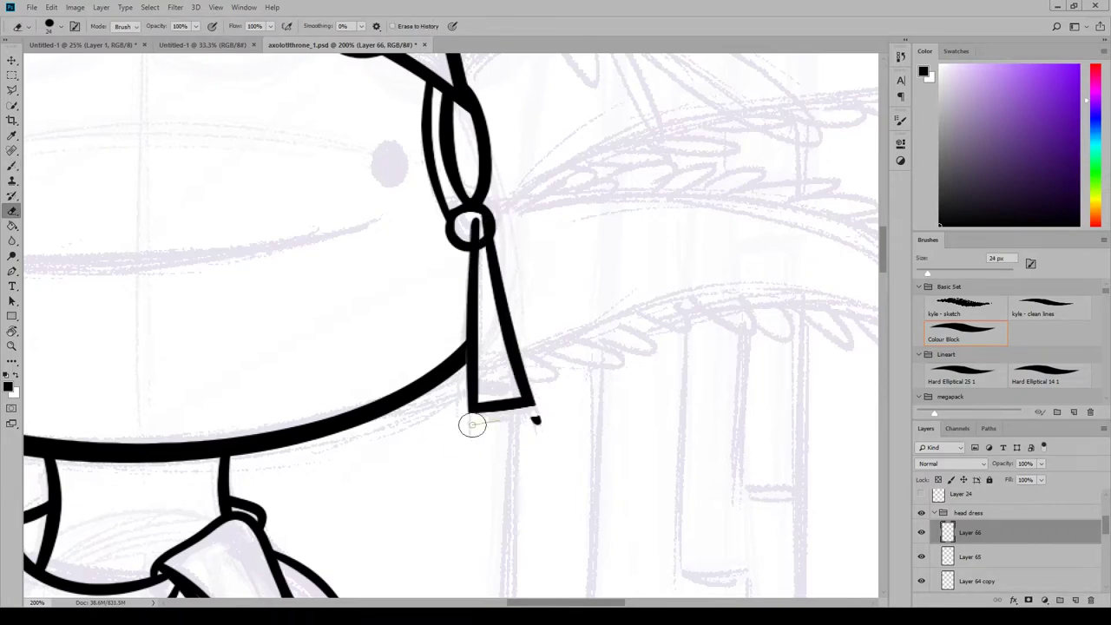
pyautogui.moveTo(472, 422); pyautogui.dragTo(565, 402)
pyautogui.moveTo(477, 222); pyautogui.dragTo(486, 225)
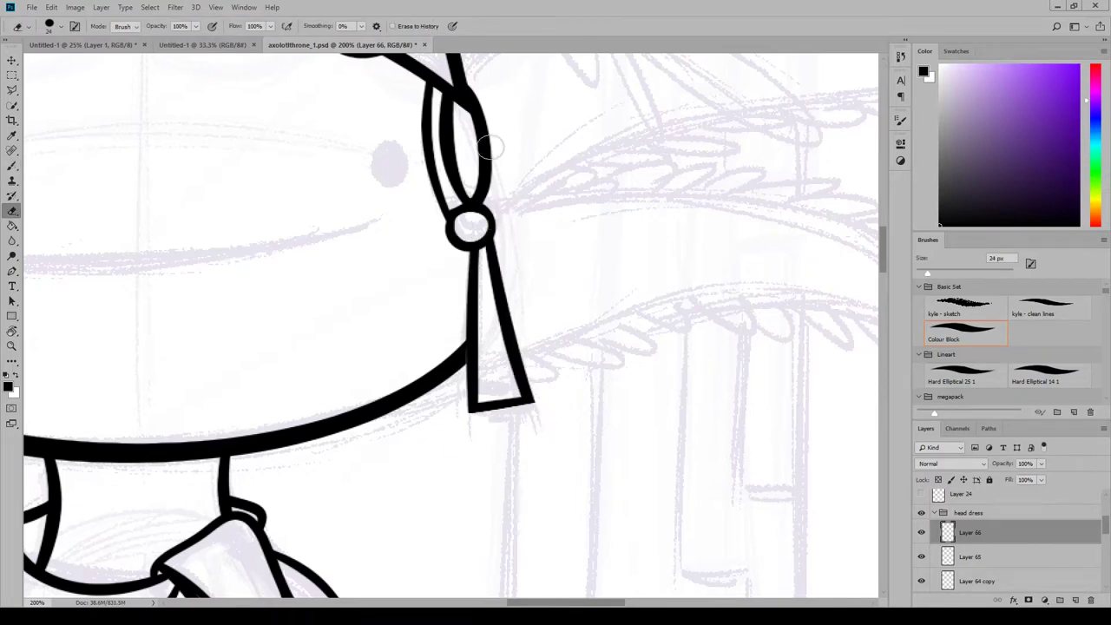
# Nudge the tassel slightly left and erase the part overlapping the inside of the bead.
pyautogui.click(7, 63)
pyautogui.moveTo(500, 368); pyautogui.dragTo(496, 365)
pyautogui.press('e')
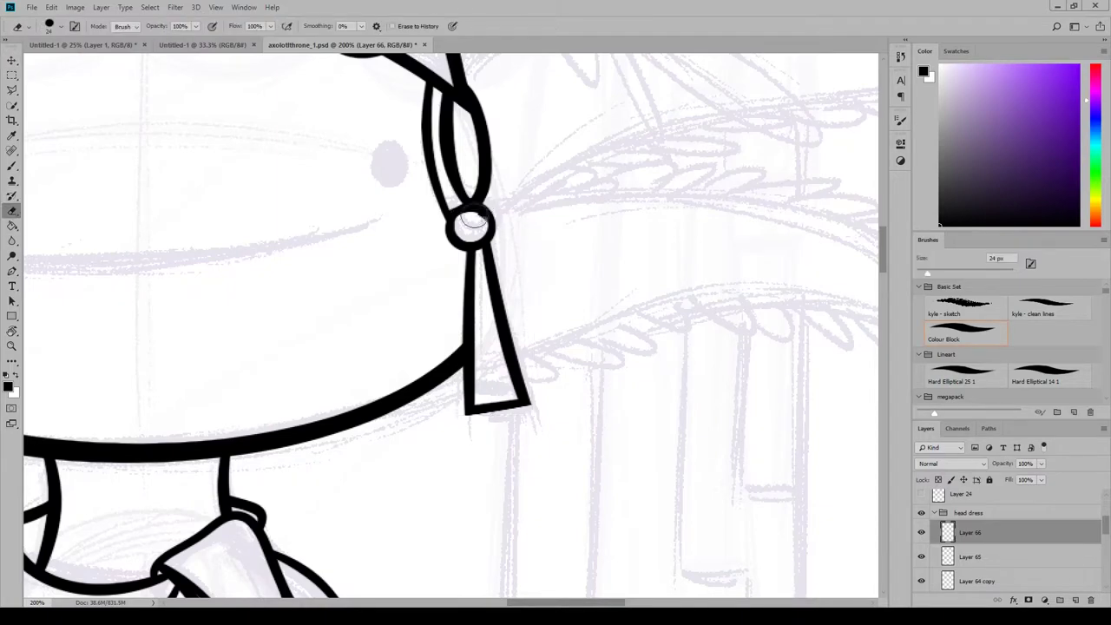
pyautogui.click(215, 7)
pyautogui.click(234, 145)
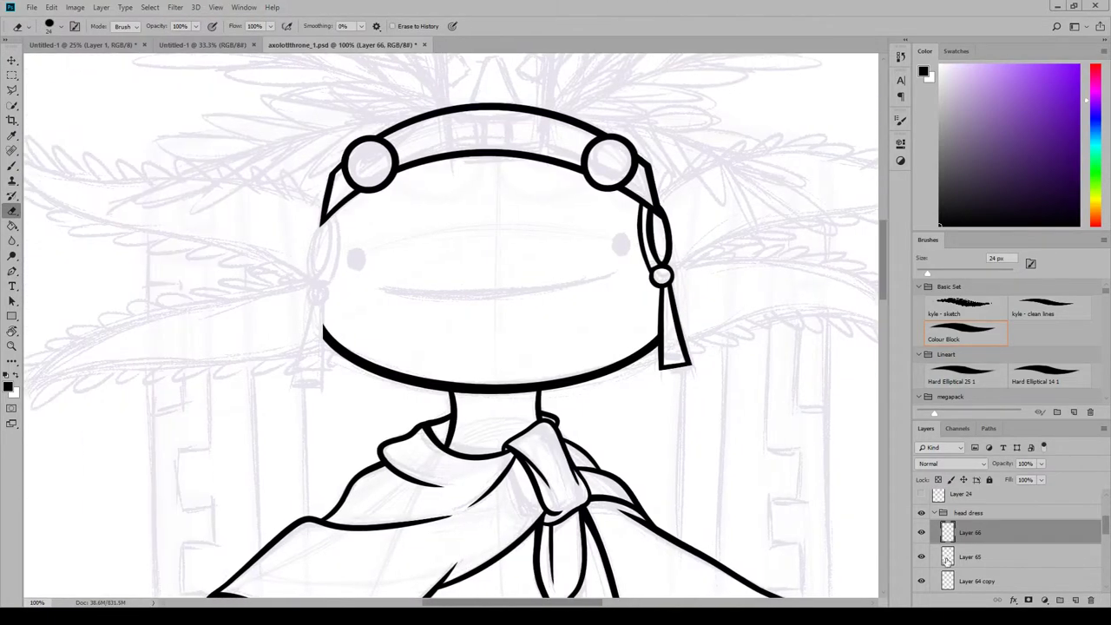
# Merge the tassel layer into the loop layer below it and duplicate the combined ornament layer.
pyautogui.rightClick(976, 538)
pyautogui.click(998, 395)
pyautogui.rightClick(976, 536)
pyautogui.click(993, 128)
pyautogui.click(771, 341)
# Flip the duplicated loop-and-tassel ornament horizontally and position it under the left end of the headband.
pyautogui.click(51, 7)
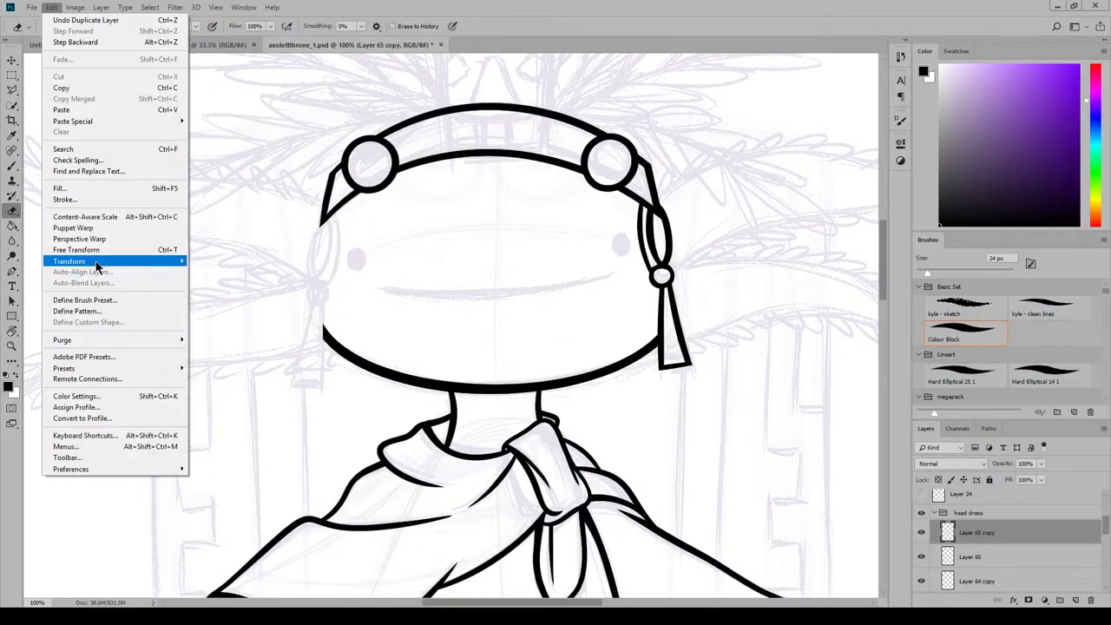
pyautogui.click(227, 388)
pyautogui.click(11, 60)
pyautogui.moveTo(689, 273); pyautogui.dragTo(342, 273)
pyautogui.moveTo(388, 344); pyautogui.dragTo(391, 344)
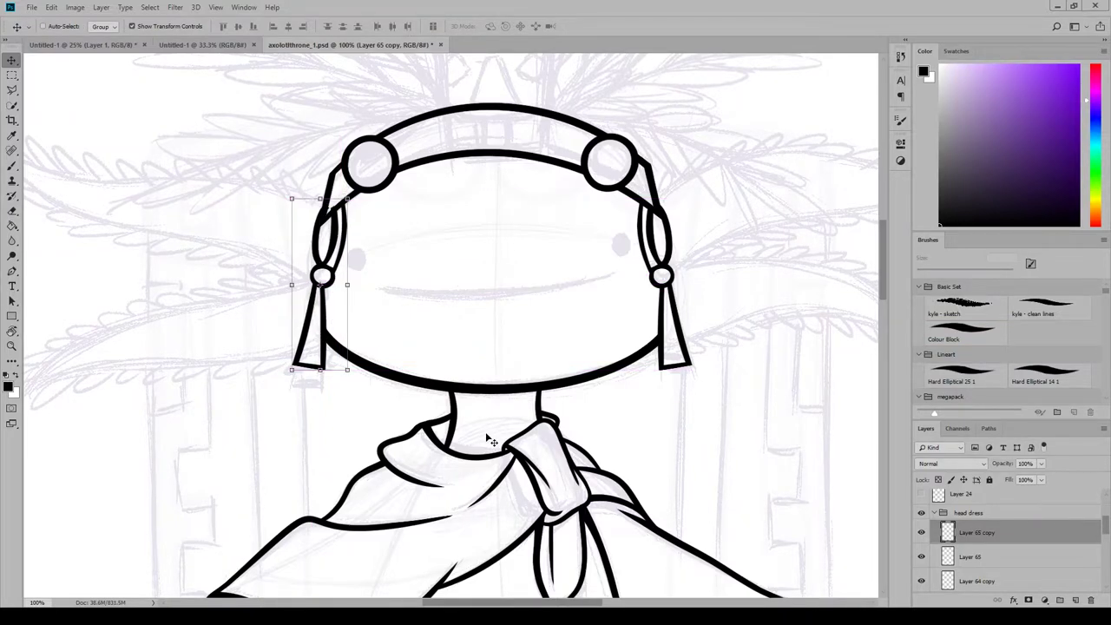
# On a new layer, ink a tall box tapering downward over the centre of the headband with a 30 px brush.
pyautogui.press('b')
pyautogui.hotkey('ctrl', '+')
pyautogui.scroll(5, 220, 271)
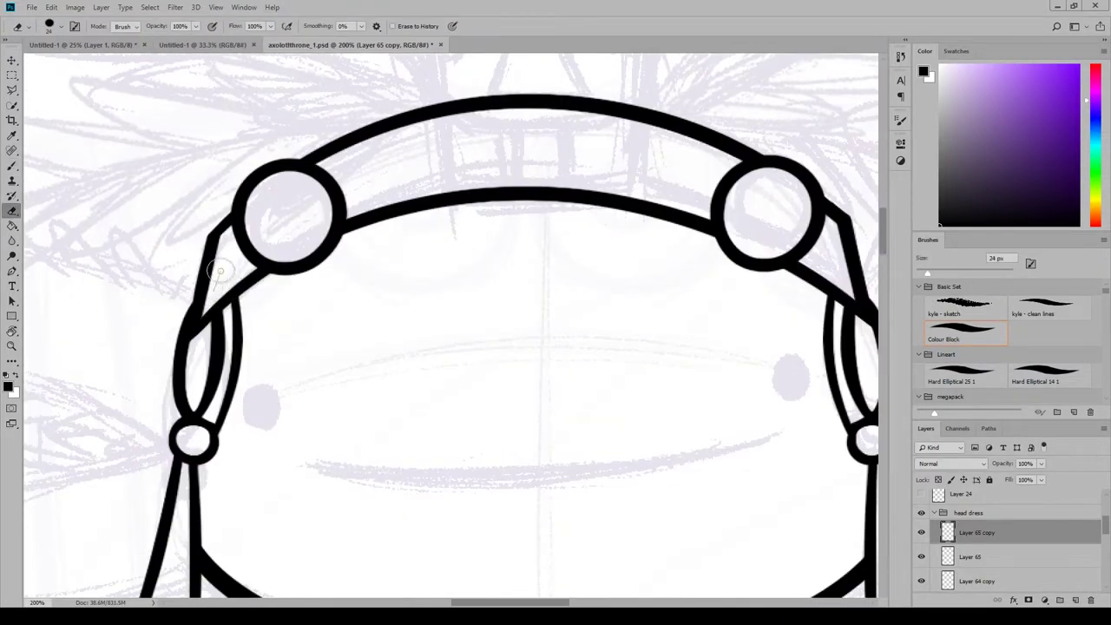
pyautogui.moveTo(884, 241)
pyautogui.mouseDown()
pyautogui.moveTo(884, 259)
pyautogui.moveTo(886, 223)
pyautogui.mouseUp()
pyautogui.click(1074, 600)
pyautogui.click(12, 166)
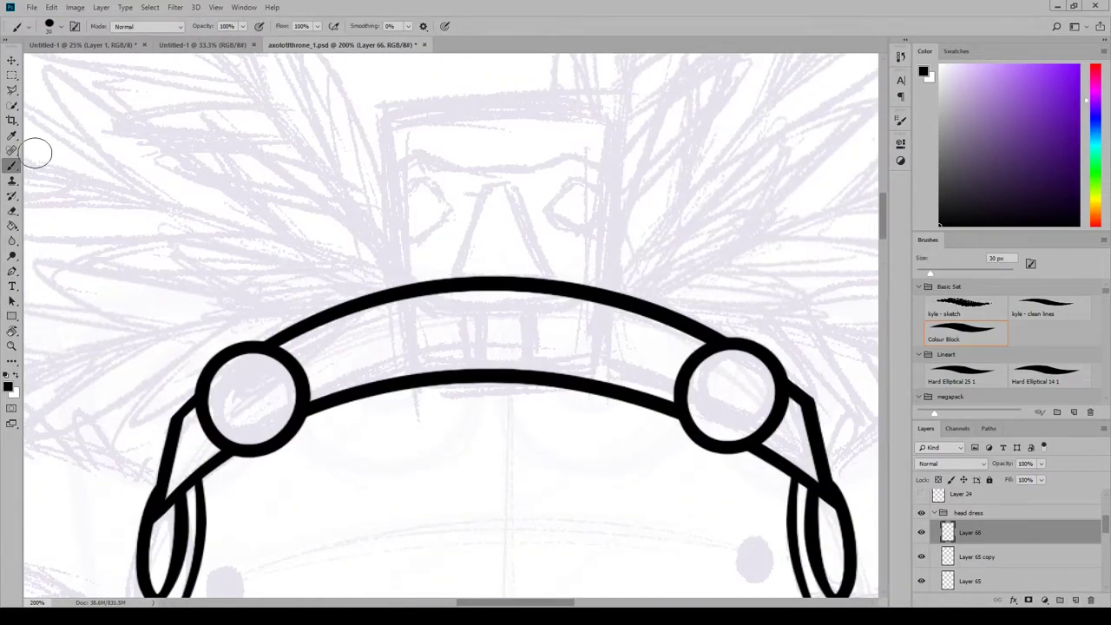
pyautogui.moveTo(377, 99); pyautogui.dragTo(399, 412)
pyautogui.moveTo(636, 96); pyautogui.dragTo(603, 415)
pyautogui.moveTo(373, 418); pyautogui.dragTo(640, 415)
# Erase the line ends that overshoot the corners of the tapered box.
pyautogui.press('e')
pyautogui.moveTo(354, 98)
pyautogui.mouseDown()
pyautogui.moveTo(668, 87)
pyautogui.moveTo(365, 121)
pyautogui.mouseUp()
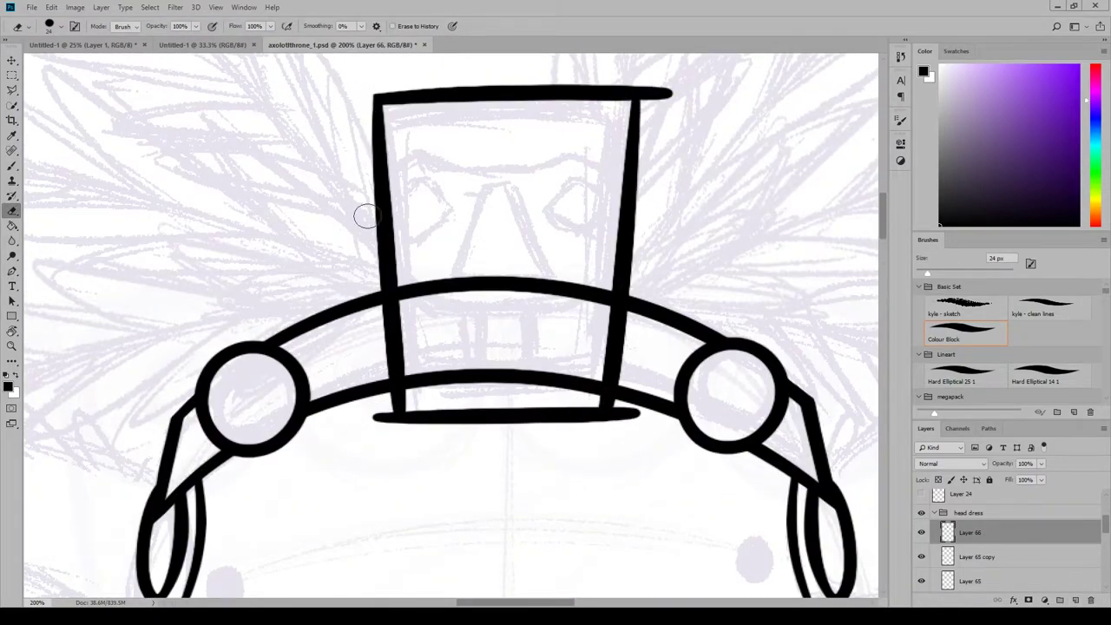
pyautogui.moveTo(663, 86); pyautogui.dragTo(646, 74)
pyautogui.moveTo(379, 403); pyautogui.dragTo(396, 469)
pyautogui.moveTo(633, 432)
pyautogui.mouseDown()
pyautogui.moveTo(635, 367)
pyautogui.moveTo(608, 445)
pyautogui.mouseUp()
# Thicken the sides of the tapered box with a 19 px brush and nudge it slightly up and left.
pyautogui.press('b')
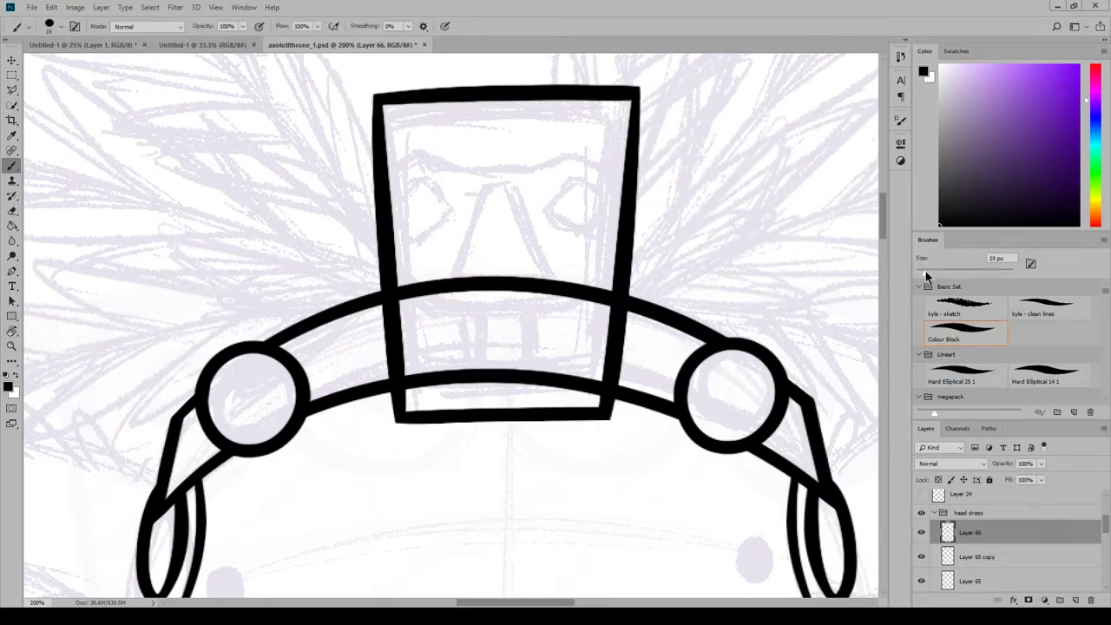
pyautogui.moveTo(387, 172)
pyautogui.mouseDown()
pyautogui.moveTo(383, 98)
pyautogui.moveTo(390, 217)
pyautogui.mouseUp()
pyautogui.moveTo(629, 97)
pyautogui.mouseDown()
pyautogui.moveTo(624, 191)
pyautogui.moveTo(629, 102)
pyautogui.mouseUp()
pyautogui.press('e')
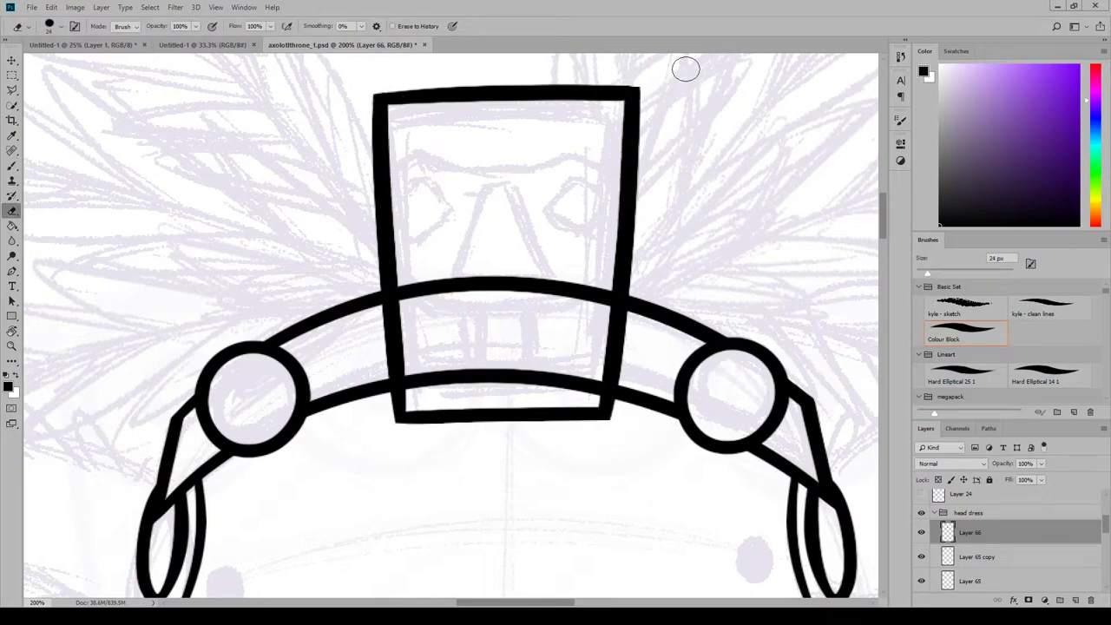
pyautogui.click(11, 60)
pyautogui.moveTo(631, 356); pyautogui.dragTo(621, 347)
# On a new layer, ink a trapezoid nose inside the box with a 21 px brush.
pyautogui.click(11, 165)
pyautogui.click(1075, 599)
pyautogui.moveTo(482, 187); pyautogui.dragTo(449, 296)
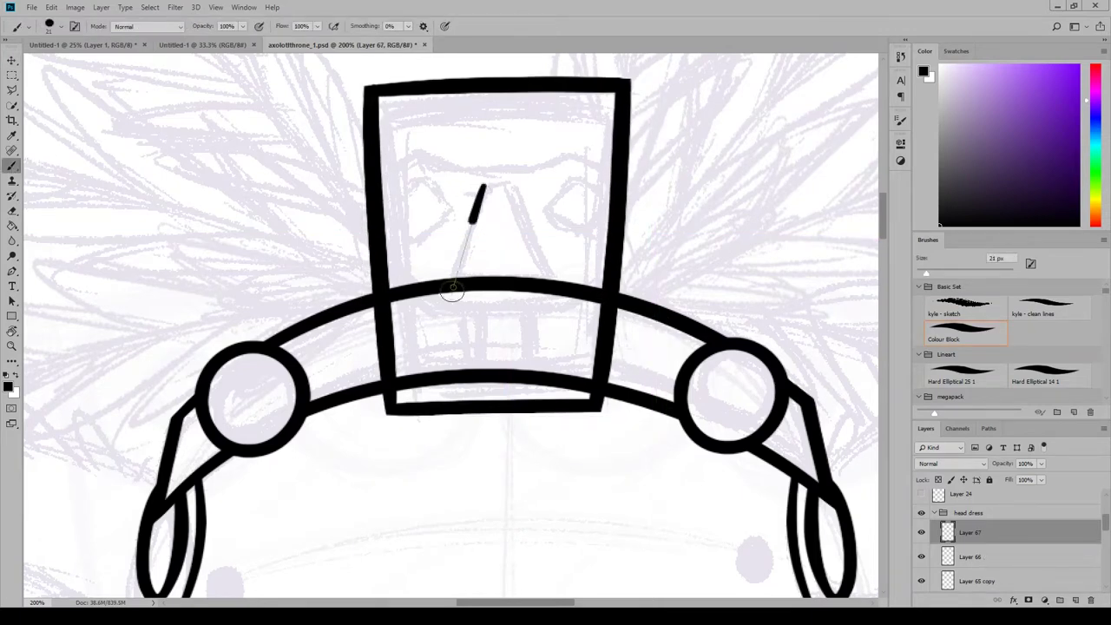
pyautogui.moveTo(517, 186); pyautogui.dragTo(559, 296)
pyautogui.moveTo(470, 186); pyautogui.dragTo(524, 182)
# Erase the overshooting corners of the nose and nudge it slightly left to centre it in the box.
pyautogui.click(11, 211)
pyautogui.moveTo(439, 301)
pyautogui.mouseDown()
pyautogui.moveTo(571, 304)
pyautogui.moveTo(568, 263)
pyautogui.moveTo(436, 294)
pyautogui.mouseUp()
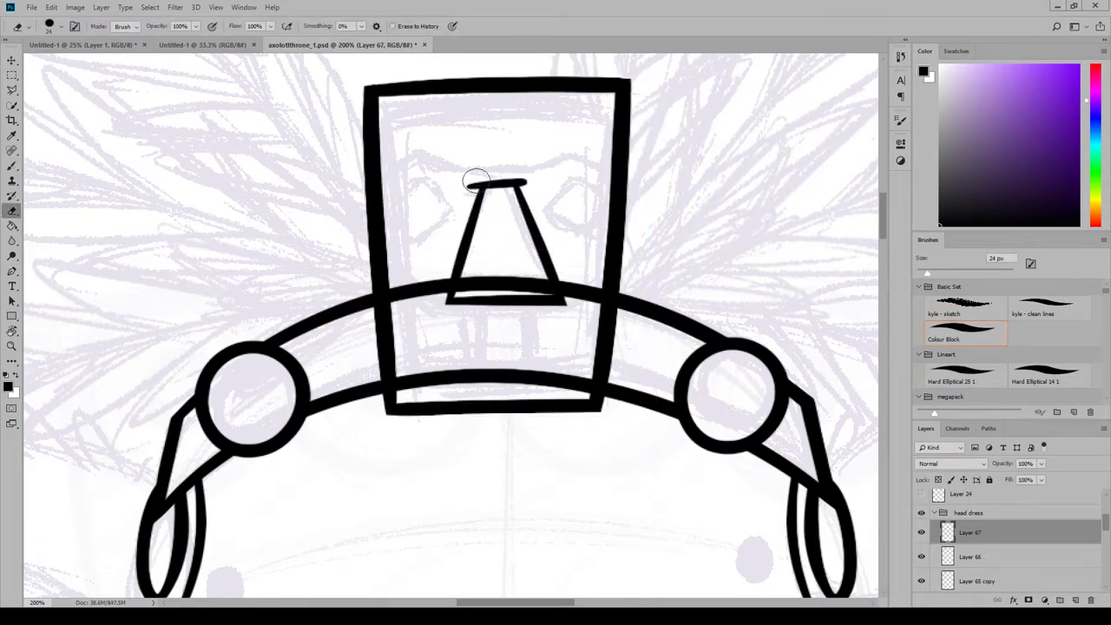
pyautogui.moveTo(469, 180); pyautogui.dragTo(459, 224)
pyautogui.moveTo(528, 170); pyautogui.dragTo(540, 214)
pyautogui.press('v')
pyautogui.moveTo(711, 229)
pyautogui.mouseDown()
pyautogui.moveTo(706, 245)
pyautogui.moveTo(705, 232)
pyautogui.mouseUp()
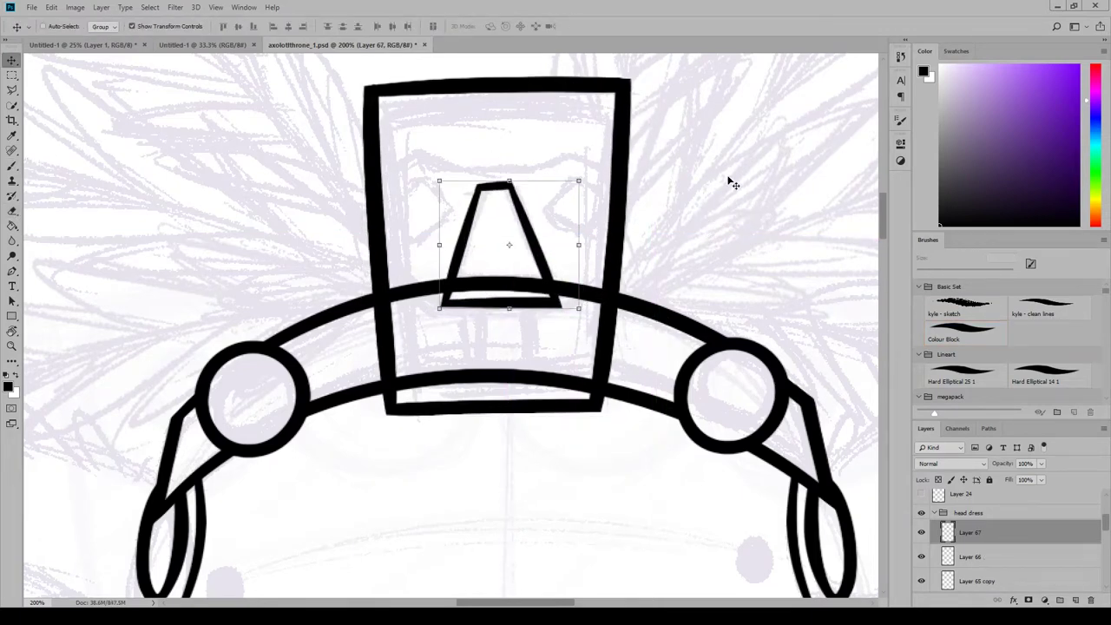
# Ink an upper lip line with angled ends just below the nose, redoing unsatisfactory strokes and trimming the excess.
pyautogui.press('b')
pyautogui.moveTo(395, 305)
pyautogui.mouseDown()
pyautogui.moveTo(430, 327)
pyautogui.moveTo(597, 307)
pyautogui.moveTo(480, 322)
pyautogui.moveTo(573, 314)
pyautogui.mouseUp()
pyautogui.hotkey('ctrl', 'z')
pyautogui.hotkey('ctrl', 'z')
pyautogui.moveTo(418, 325); pyautogui.dragTo(537, 326)
pyautogui.hotkey('ctrl', 'z')
pyautogui.moveTo(418, 325)
pyautogui.mouseDown()
pyautogui.moveTo(606, 303)
pyautogui.moveTo(386, 302)
pyautogui.moveTo(410, 342)
pyautogui.mouseUp()
pyautogui.press('e')
pyautogui.click(598, 314)
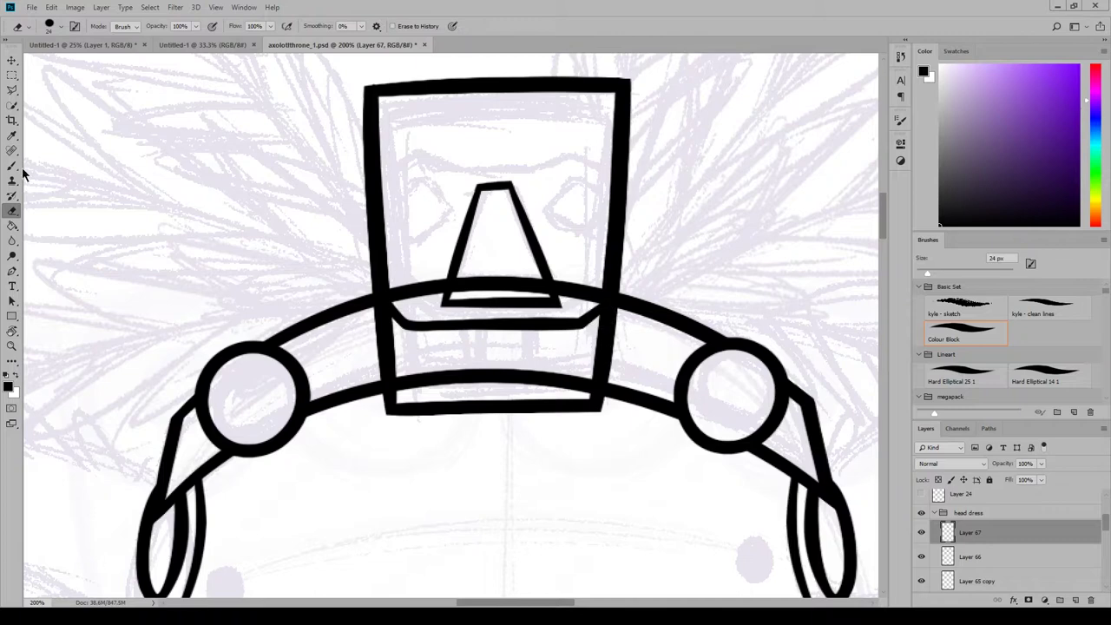
# Ink a double-peaked brow line across the carved face and a rounded diamond eye on each side of the nose.
pyautogui.press('b')
pyautogui.moveTo(381, 178)
pyautogui.mouseDown()
pyautogui.moveTo(607, 161)
pyautogui.moveTo(618, 178)
pyautogui.mouseUp()
pyautogui.press('e')
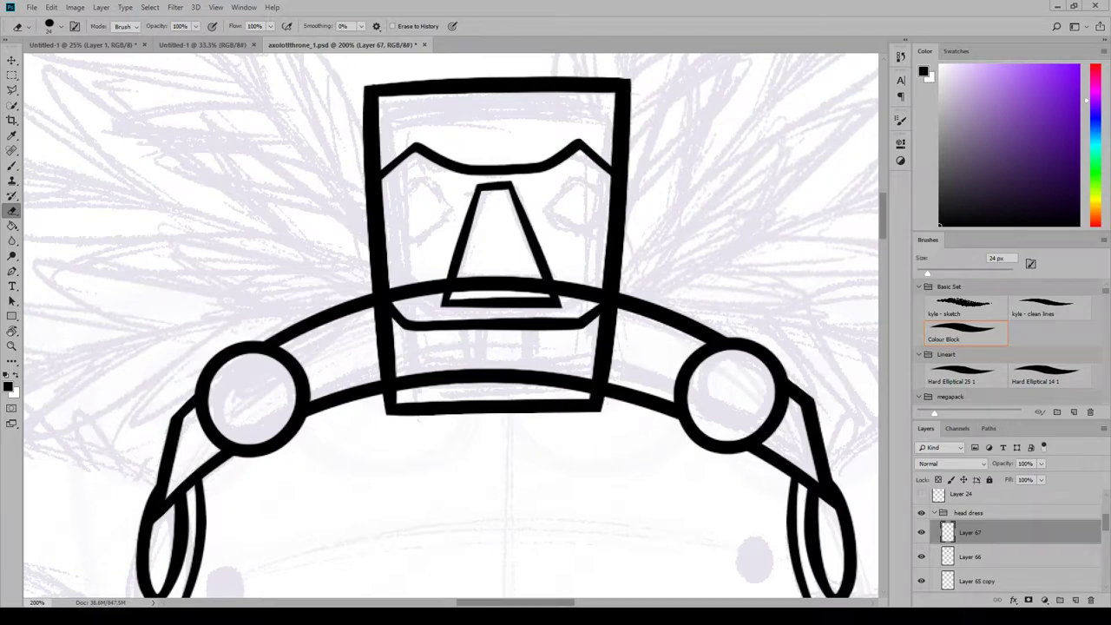
pyautogui.press('b')
pyautogui.moveTo(425, 178); pyautogui.dragTo(423, 179)
pyautogui.moveTo(577, 173)
pyautogui.mouseDown()
pyautogui.moveTo(564, 229)
pyautogui.moveTo(607, 204)
pyautogui.mouseUp()
pyautogui.press('e')
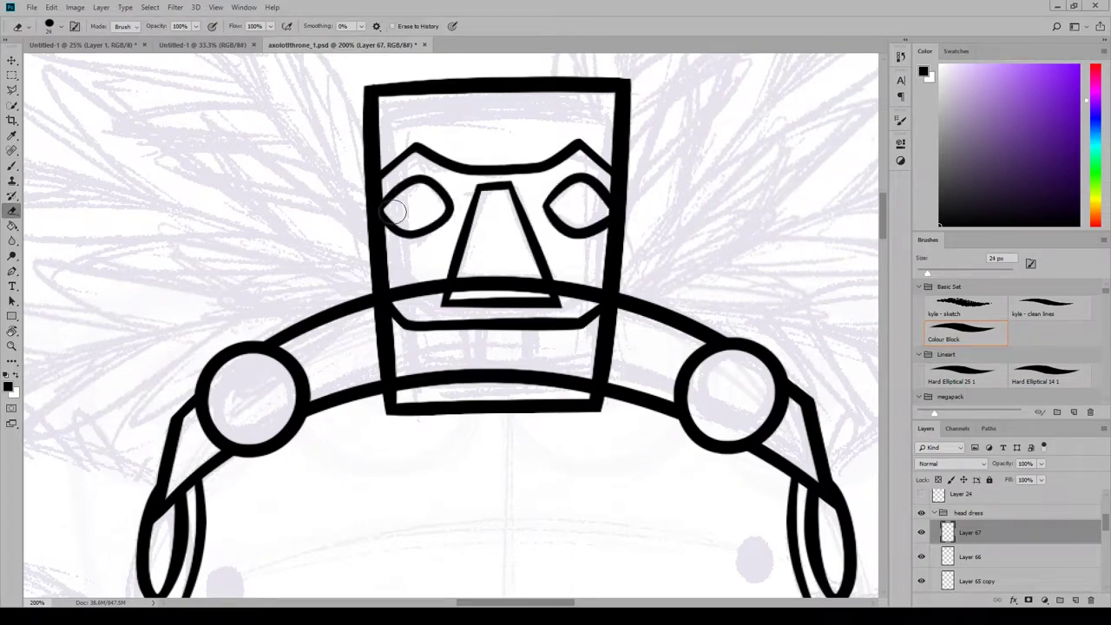
# Ink a curved line under each eye of the carved face and thin the strokes with the eraser.
pyautogui.press('b')
pyautogui.moveTo(386, 249); pyautogui.dragTo(449, 234)
pyautogui.moveTo(549, 230); pyautogui.dragTo(607, 233)
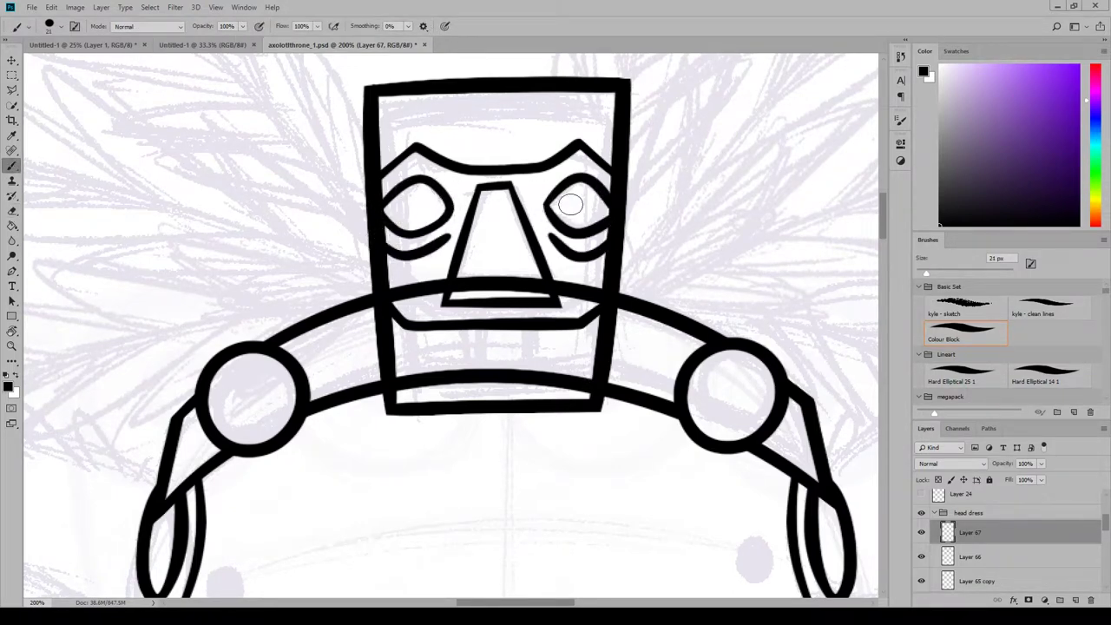
pyautogui.press('e')
pyautogui.moveTo(437, 257); pyautogui.dragTo(384, 247)
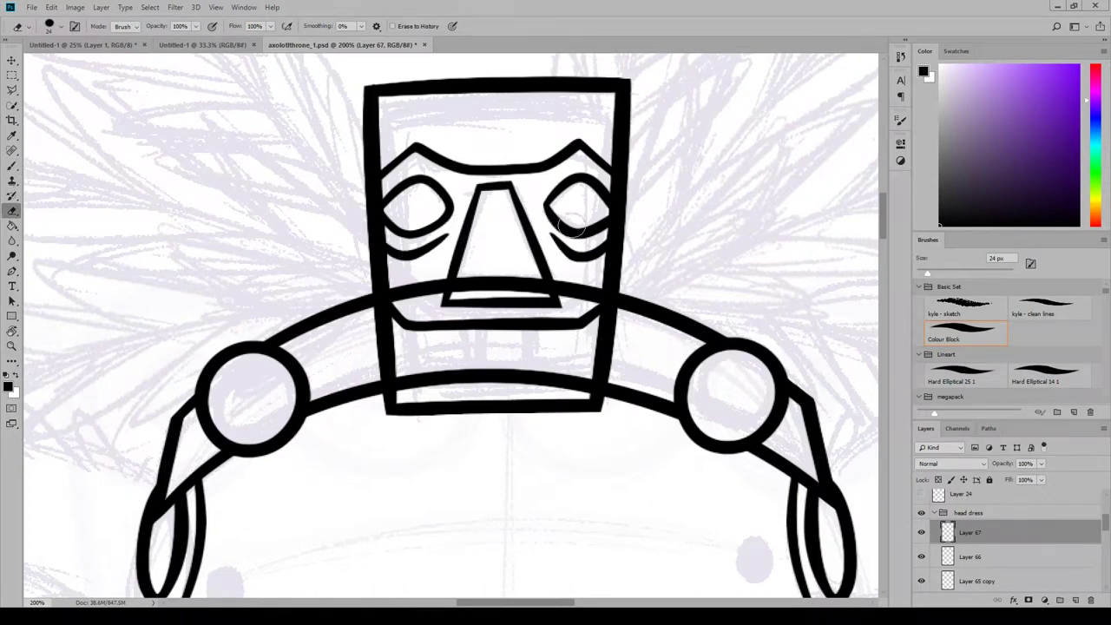
pyautogui.press('b')
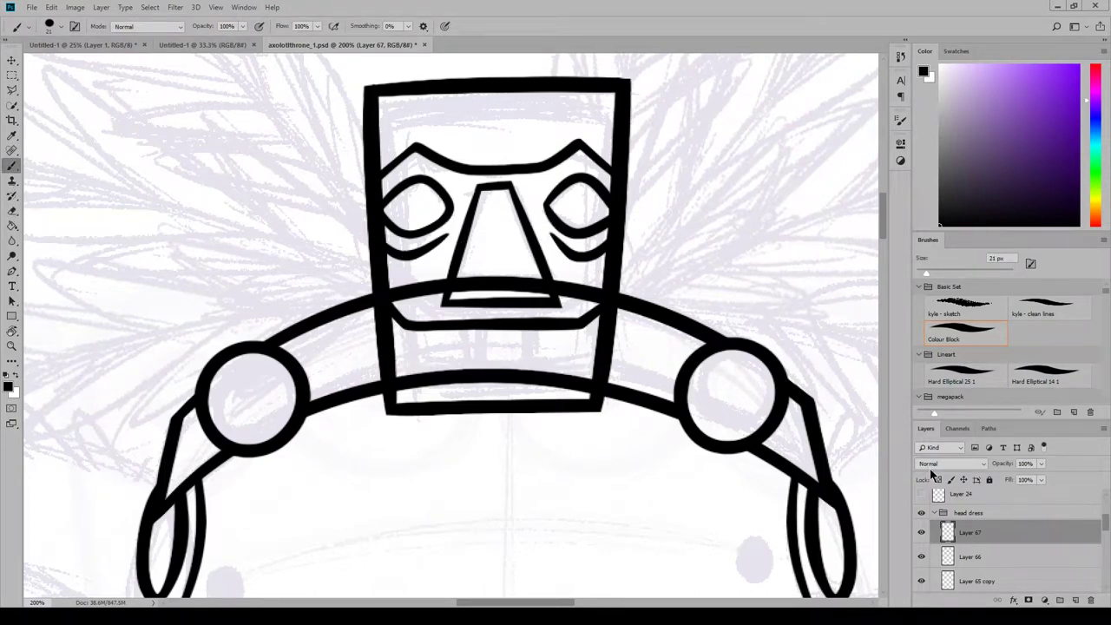
# Group the box outline and facial feature layers together and check the group by toggling its visibility.
pyautogui.keyDown('shift'); pyautogui.click(996, 562); pyautogui.keyUp('shift')
pyautogui.scroll(-1, 983, 570)
pyautogui.keyDown('shift'); pyautogui.click(979, 569); pyautogui.keyUp('shift')
pyautogui.scroll(-1, 977, 570)
pyautogui.scroll(3, 981, 545)
pyautogui.click(988, 555)
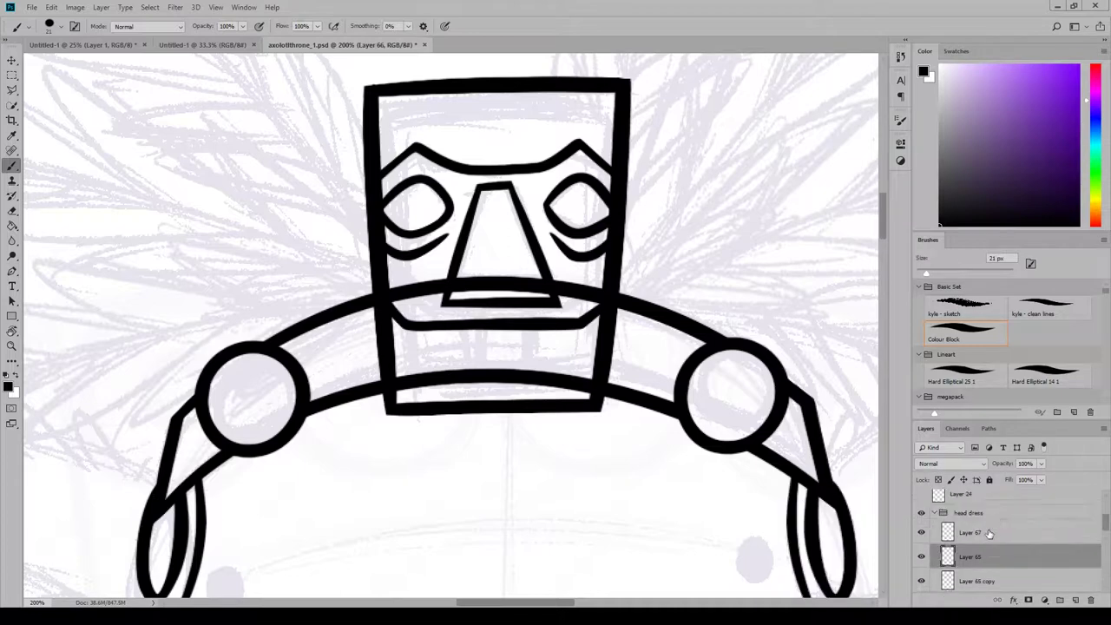
pyautogui.keyDown('shift'); pyautogui.click(989, 533); pyautogui.keyUp('shift')
pyautogui.hotkey('ctrl', 'g')
pyautogui.click(921, 527)
pyautogui.click(922, 526)
# On the headband's layer, erase the band lines crossing the carved face with a 63 px eraser.
pyautogui.click(964, 548)
pyautogui.scroll(-1, 987, 566)
pyautogui.scroll(-3, 986, 566)
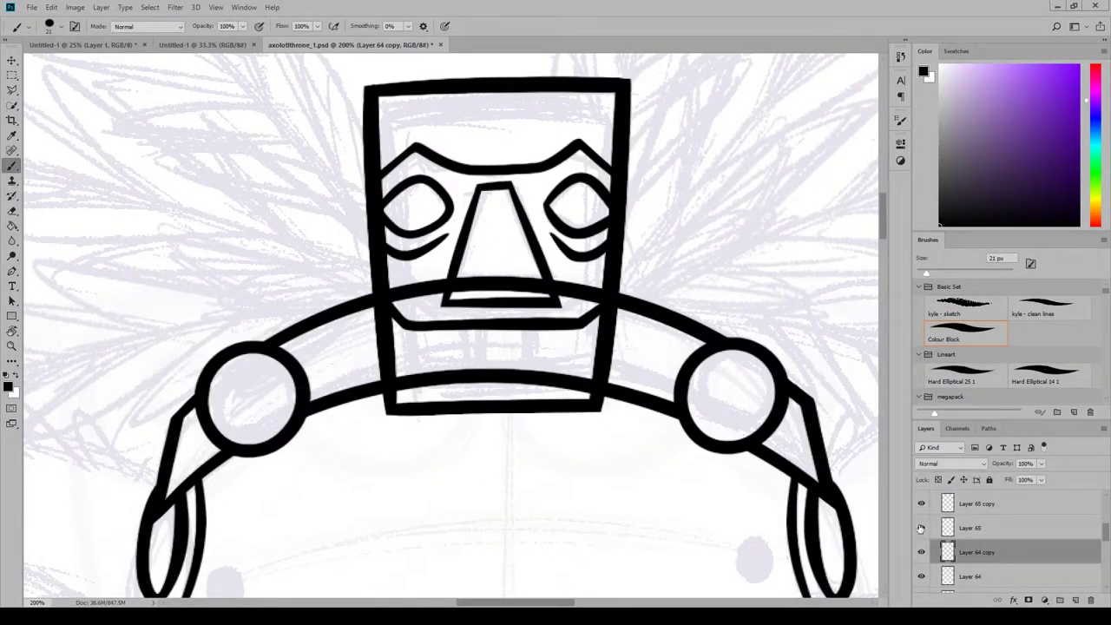
pyautogui.click(981, 529)
pyautogui.press('e')
pyautogui.moveTo(401, 323)
pyautogui.mouseDown()
pyautogui.moveTo(419, 253)
pyautogui.moveTo(483, 255)
pyautogui.moveTo(531, 401)
pyautogui.moveTo(573, 356)
pyautogui.mouseUp()
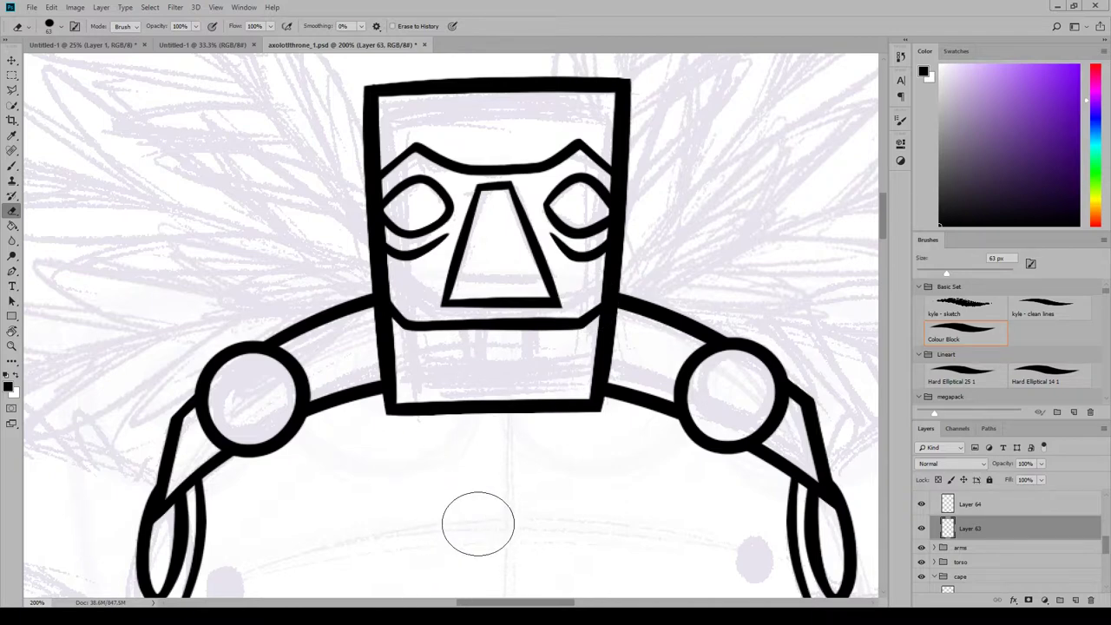
# On a new layer below the face group, ink a horizontal lower lip line across the base of the box.
pyautogui.scroll(3, 980, 560)
pyautogui.click(980, 561)
pyautogui.click(1075, 599)
pyautogui.press('b')
pyautogui.moveTo(392, 375); pyautogui.dragTo(597, 362)
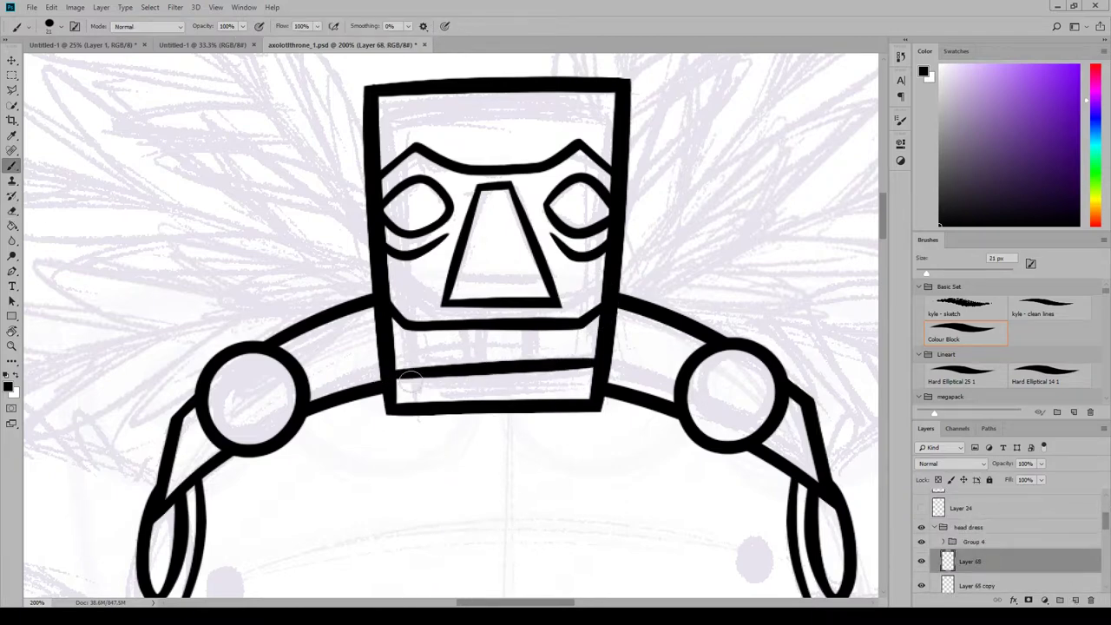
pyautogui.press('e')
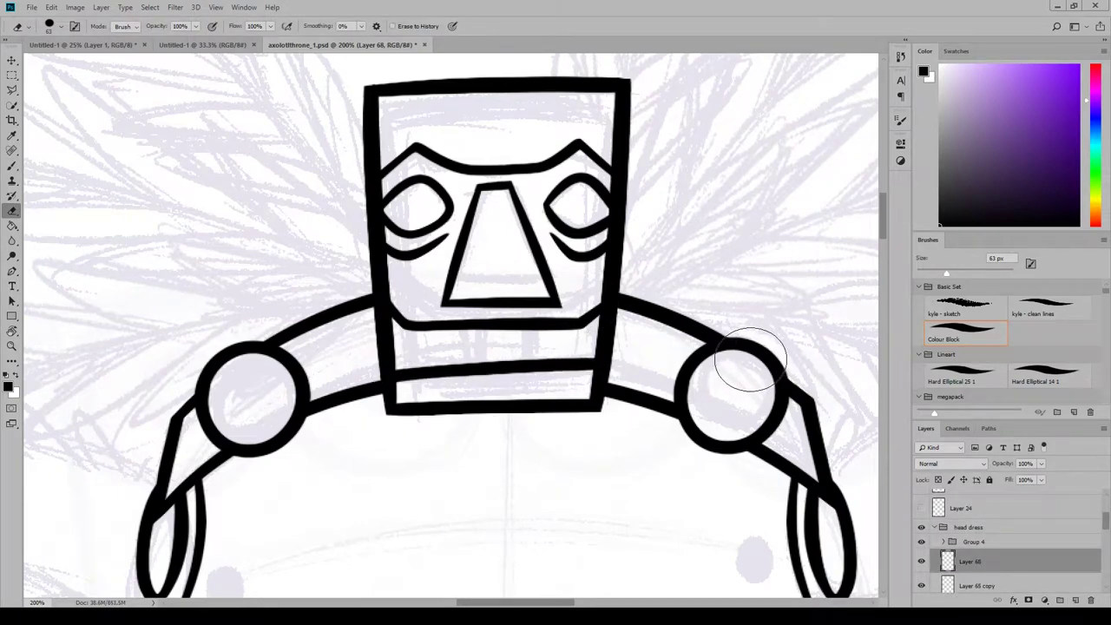
# On a new layer, ink a long curved feather spine sweeping right from the carved face and shift it up and right.
pyautogui.press('b')
pyautogui.scroll(3, 873, 298)
pyautogui.hscroll(10, 859, 211)
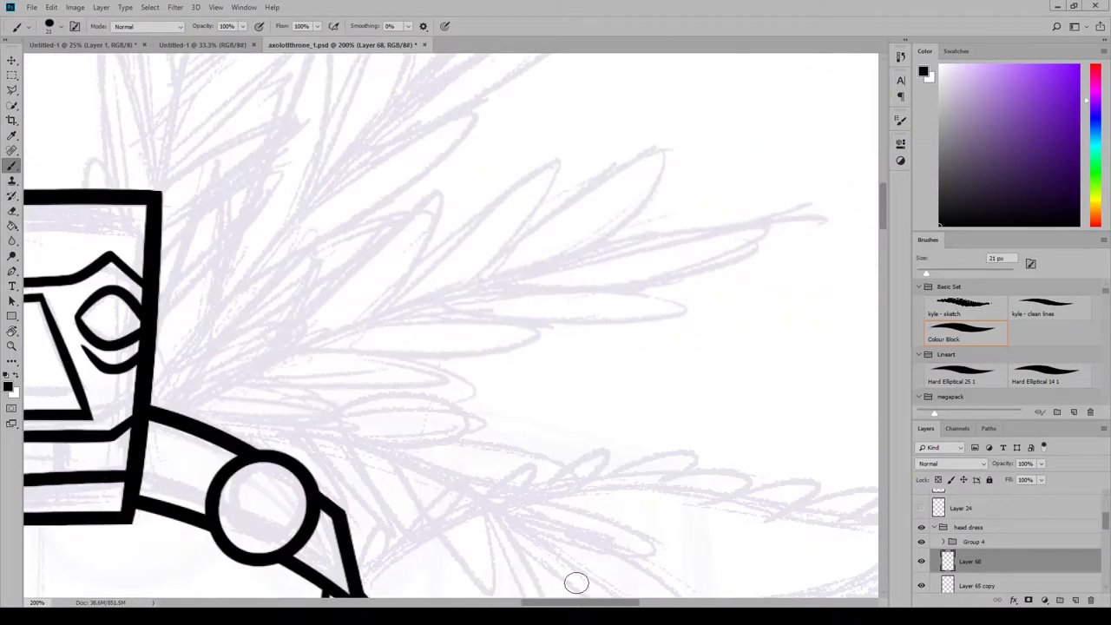
pyautogui.moveTo(154, 403); pyautogui.dragTo(767, 244)
pyautogui.press('e')
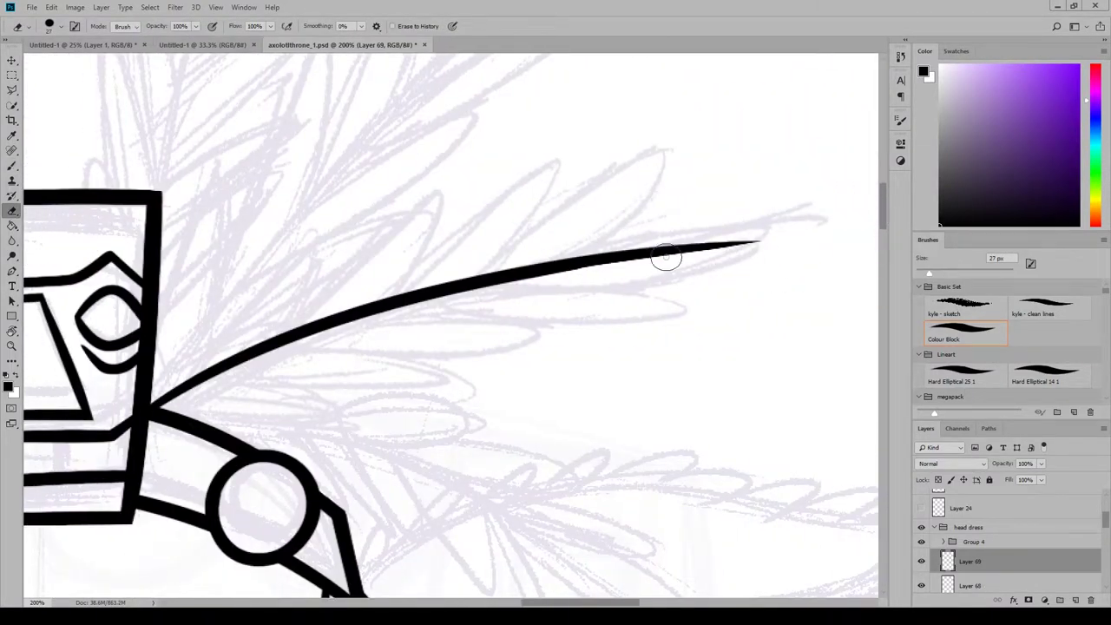
pyautogui.press('v')
pyautogui.moveTo(365, 340); pyautogui.dragTo(402, 304)
# On a new layer, ink four leaf-shaped barbs along the spine's upper side and one at its lower base with a 24 px brush.
pyautogui.press('b')
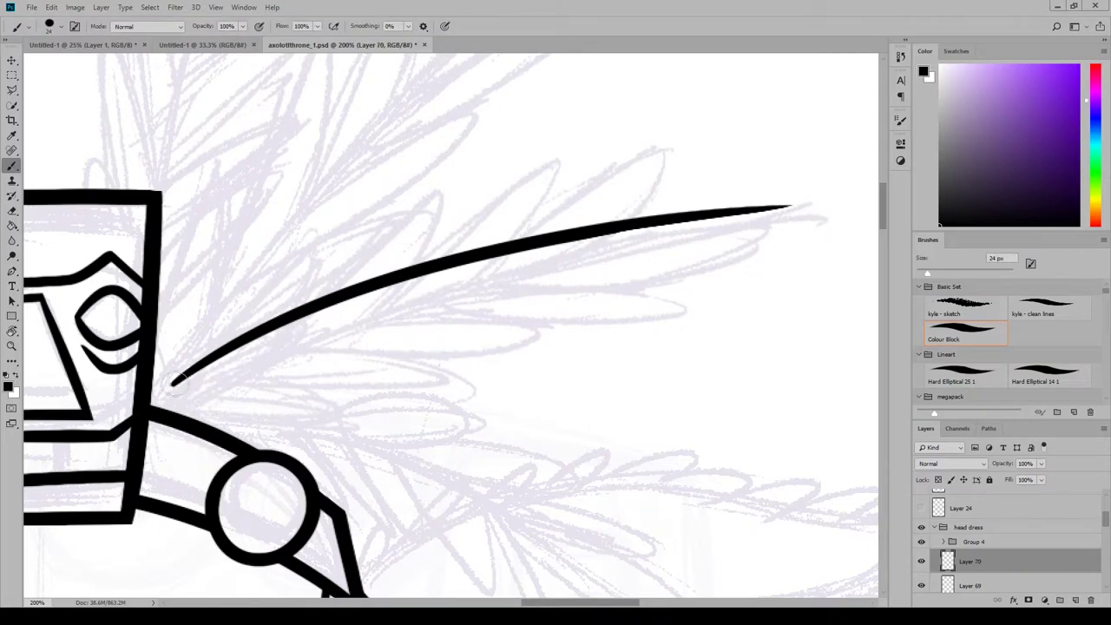
pyautogui.moveTo(177, 384)
pyautogui.mouseDown()
pyautogui.moveTo(469, 213)
pyautogui.moveTo(642, 183)
pyautogui.moveTo(637, 250)
pyautogui.mouseUp()
pyautogui.moveTo(422, 349); pyautogui.dragTo(404, 358)
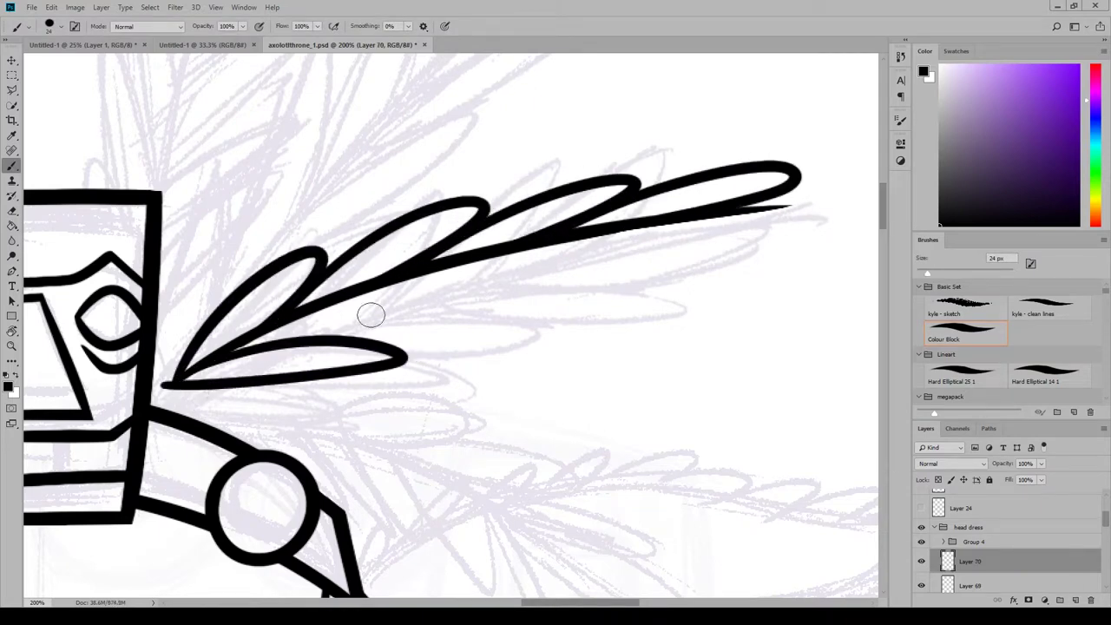
# Ink the remaining leaf-shaped barbs along the spine's lower side and a long barb at the feather's tip.
pyautogui.moveTo(238, 345); pyautogui.dragTo(368, 341)
pyautogui.moveTo(339, 304); pyautogui.dragTo(490, 304)
pyautogui.moveTo(533, 243)
pyautogui.mouseDown()
pyautogui.moveTo(747, 244)
pyautogui.moveTo(519, 261)
pyautogui.moveTo(721, 266)
pyautogui.moveTo(599, 275)
pyautogui.mouseUp()
pyautogui.hotkey('ctrl', 'z')
pyautogui.hotkey('ctrl', 'z')
pyautogui.moveTo(551, 603); pyautogui.dragTo(596, 602)
pyautogui.moveTo(420, 210); pyautogui.dragTo(380, 241)
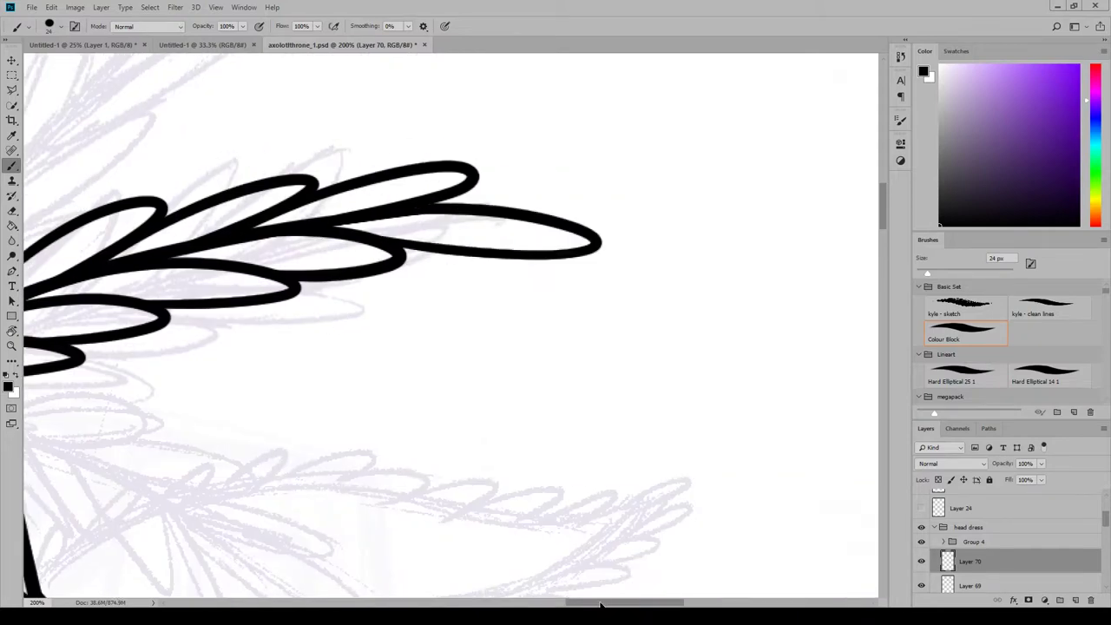
# Extend the feather's base toward the carved face and erase it into a sharp point.
pyautogui.moveTo(600, 605); pyautogui.dragTo(561, 605)
pyautogui.press('e')
pyautogui.press('b')
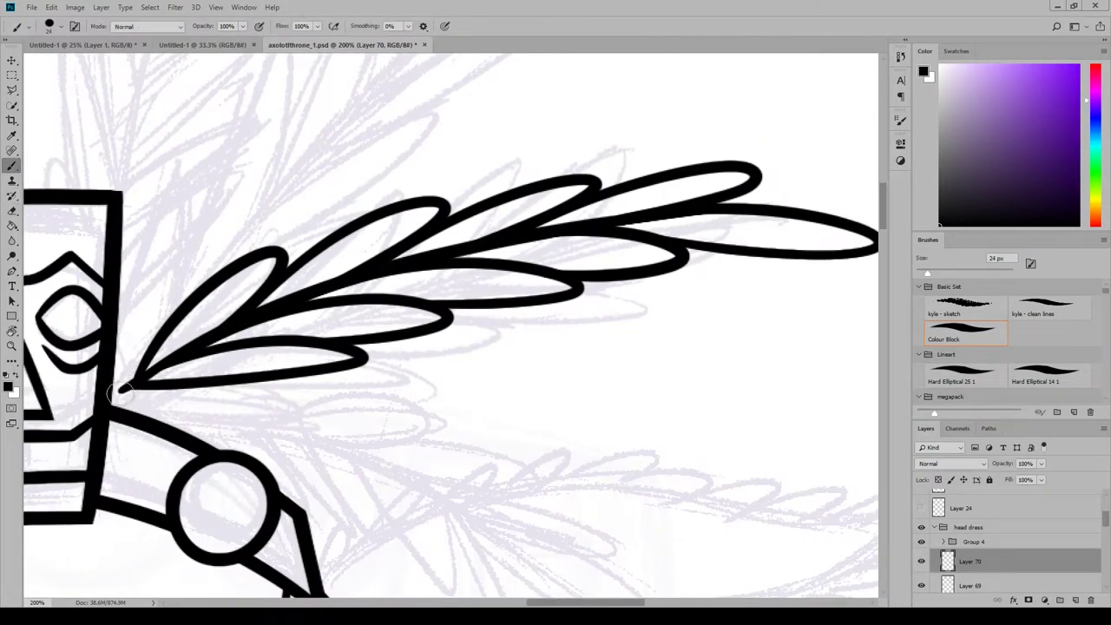
pyautogui.press('e')
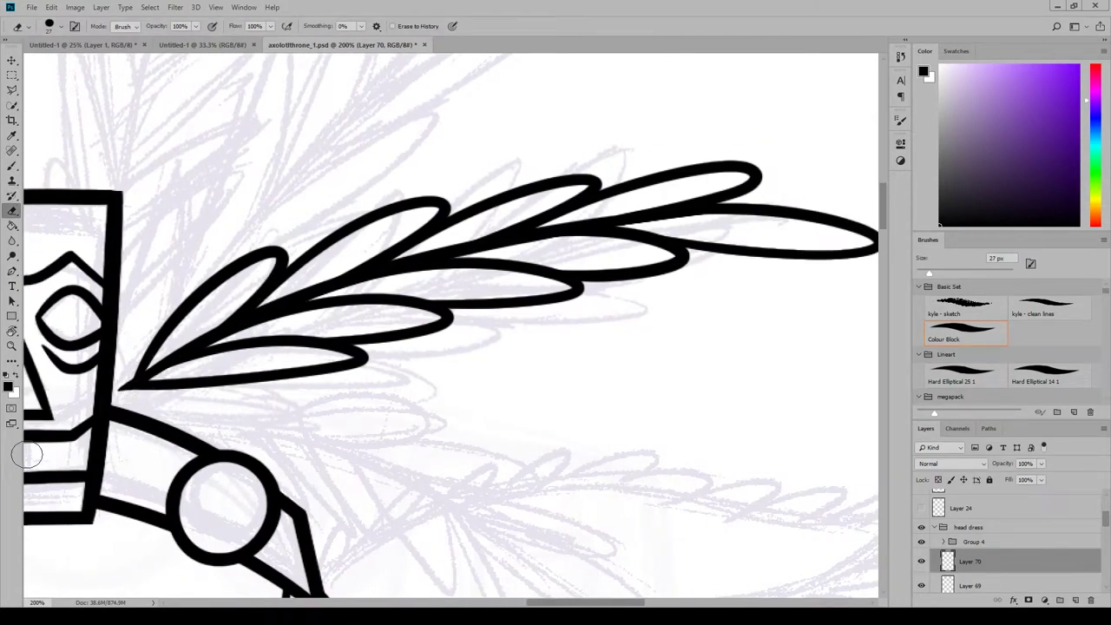
# On a new layer, ink central veins with side branches in the four upper barbs using a 14 px brush.
pyautogui.press('b')
pyautogui.hotkey('ctrl', 'shift', 'alt', 'n')
pyautogui.moveTo(278, 259); pyautogui.dragTo(145, 369)
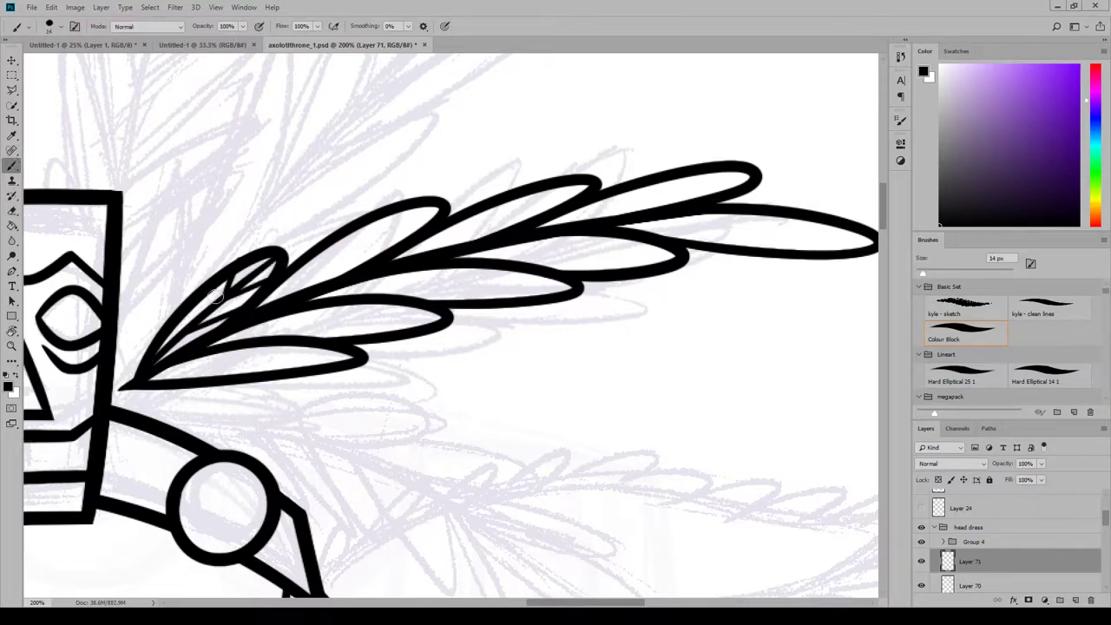
pyautogui.moveTo(438, 207); pyautogui.dragTo(260, 302)
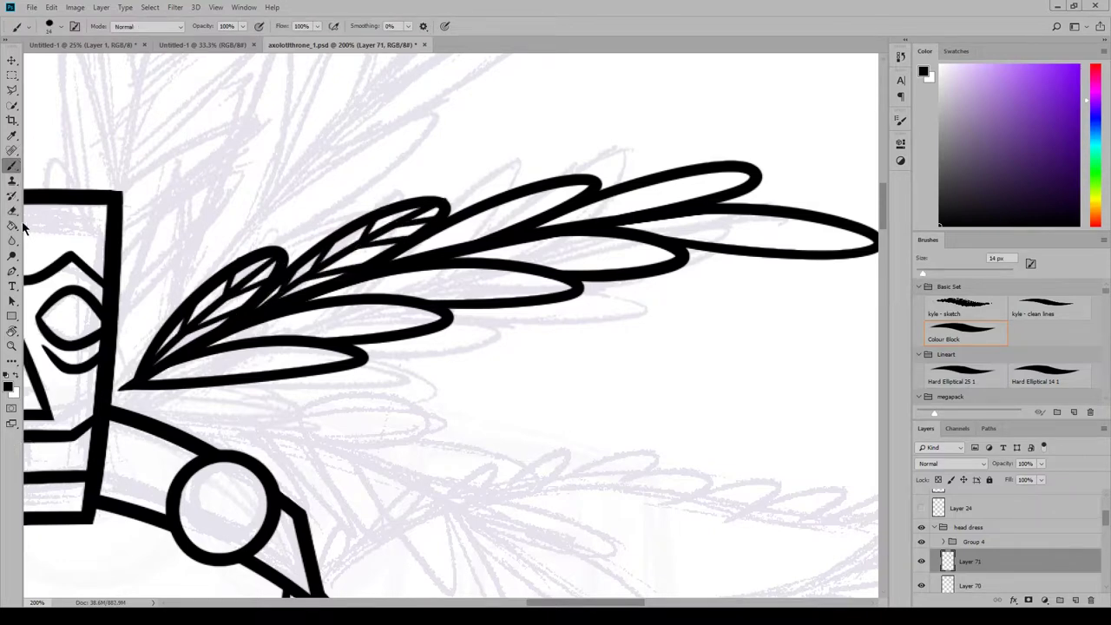
pyautogui.moveTo(597, 182); pyautogui.dragTo(460, 234)
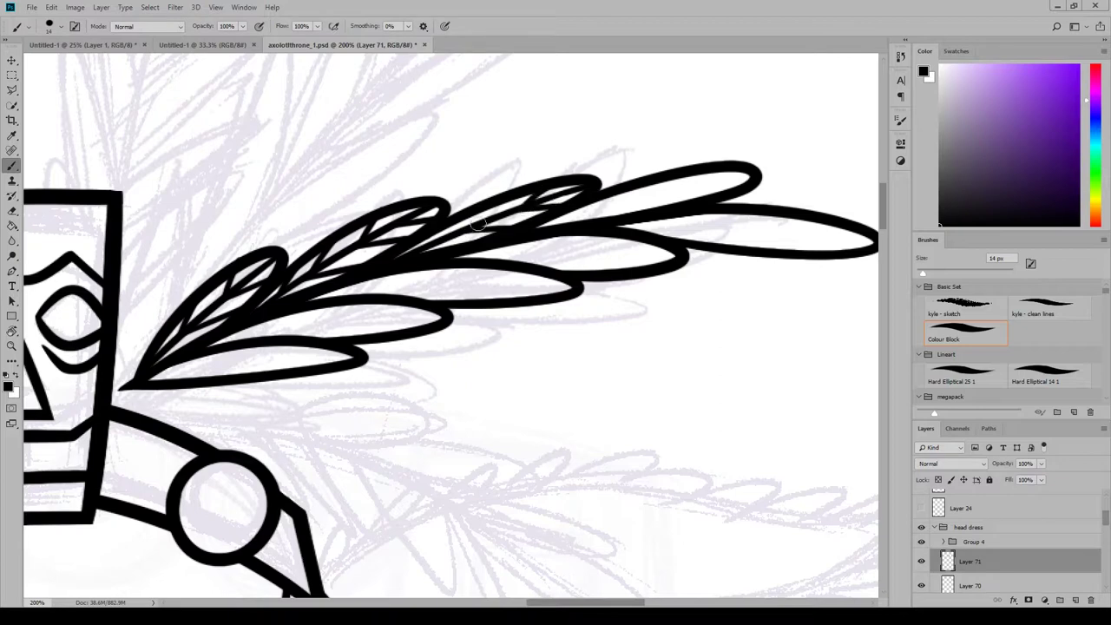
pyautogui.moveTo(754, 182); pyautogui.dragTo(538, 227)
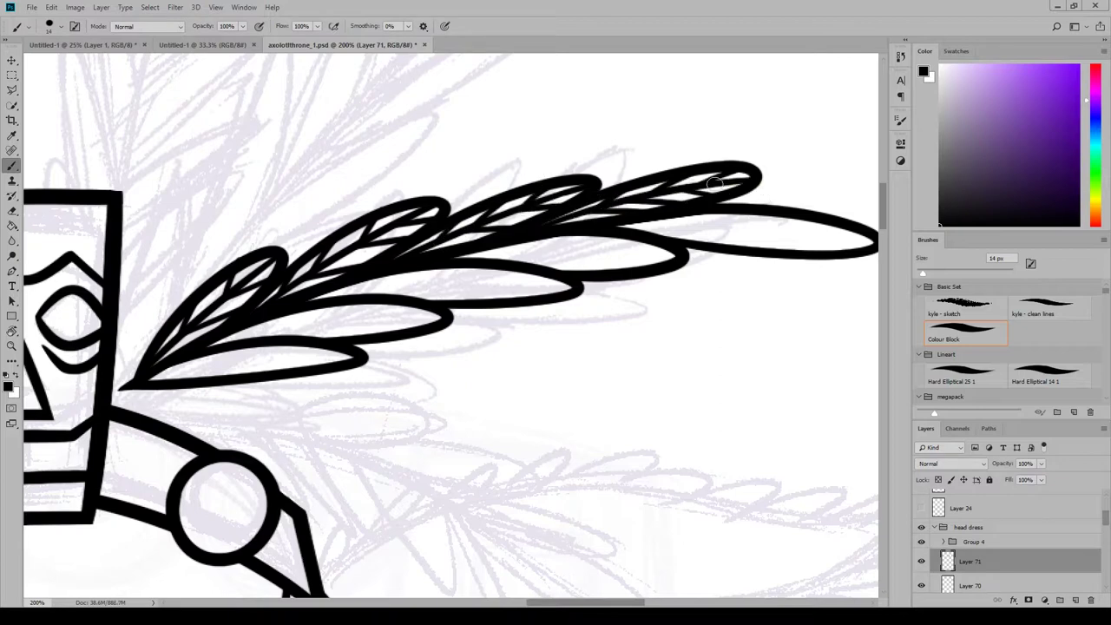
# Ink central veins with side branches in the feather's four lower barbs and in the long barb at its tip.
pyautogui.moveTo(681, 249); pyautogui.dragTo(456, 257)
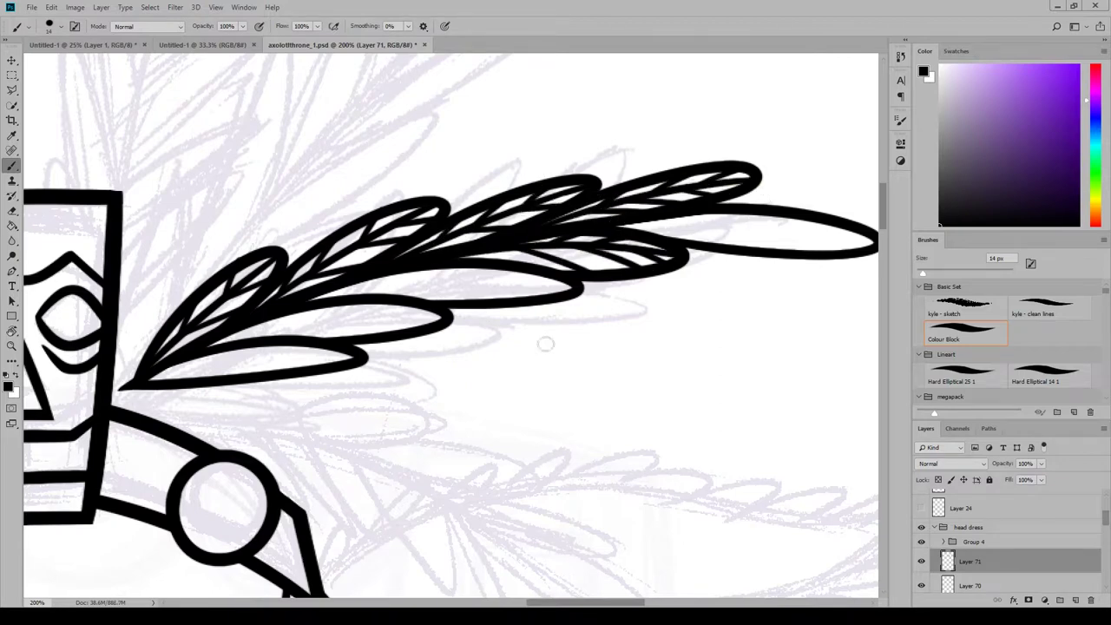
pyautogui.hscroll(3, 546, 344)
pyautogui.moveTo(690, 241); pyautogui.dragTo(440, 224)
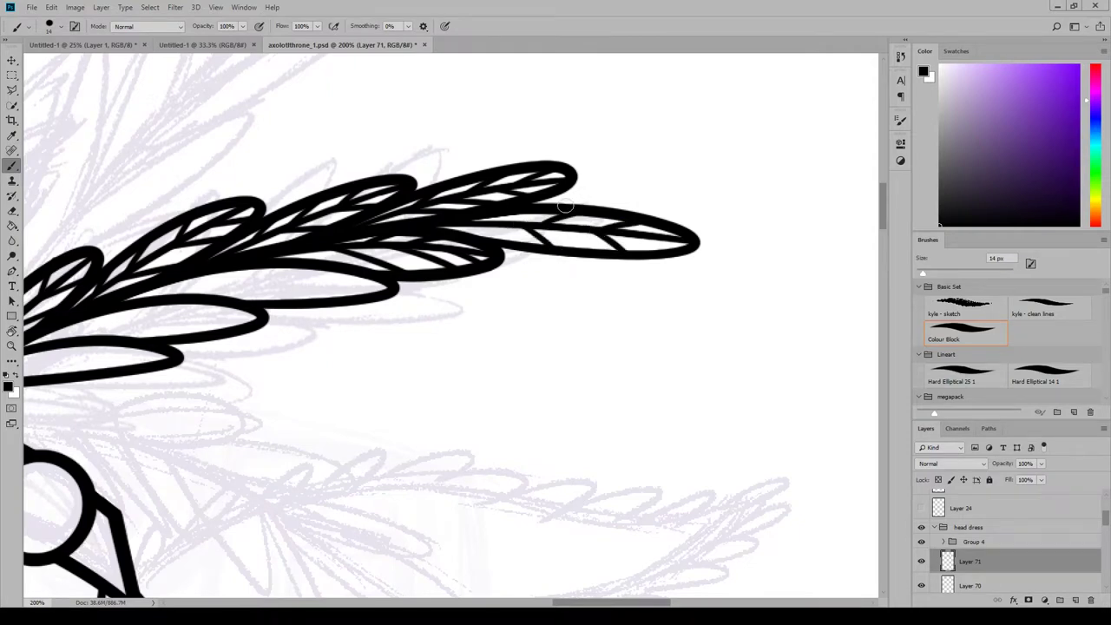
pyautogui.hscroll(-4, 565, 206)
pyautogui.moveTo(382, 302); pyautogui.dragTo(643, 287)
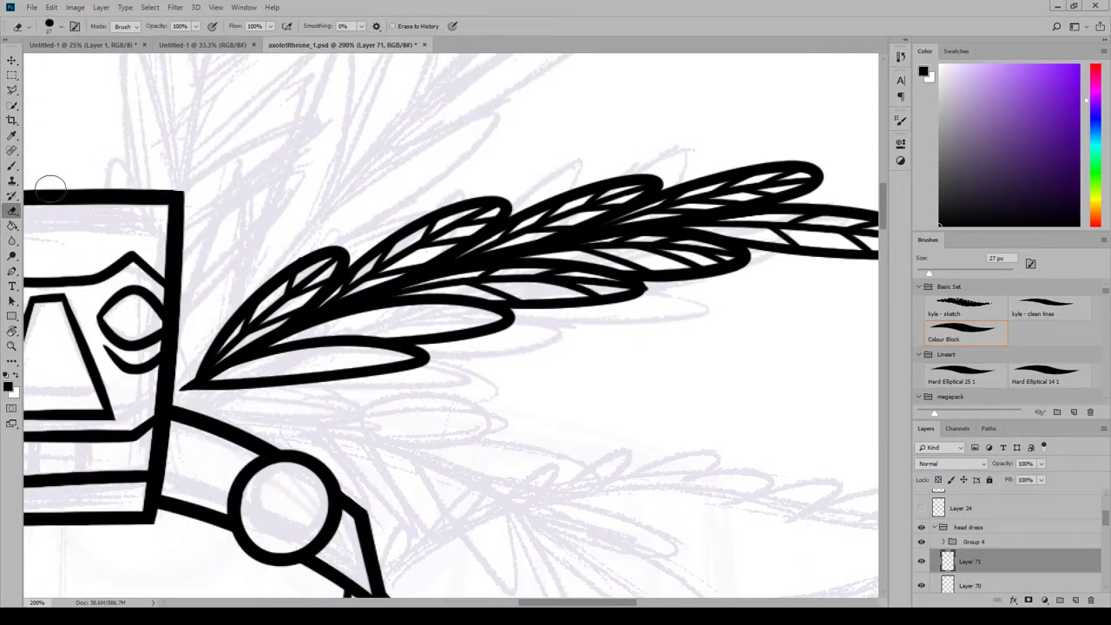
pyautogui.moveTo(264, 341); pyautogui.dragTo(513, 319)
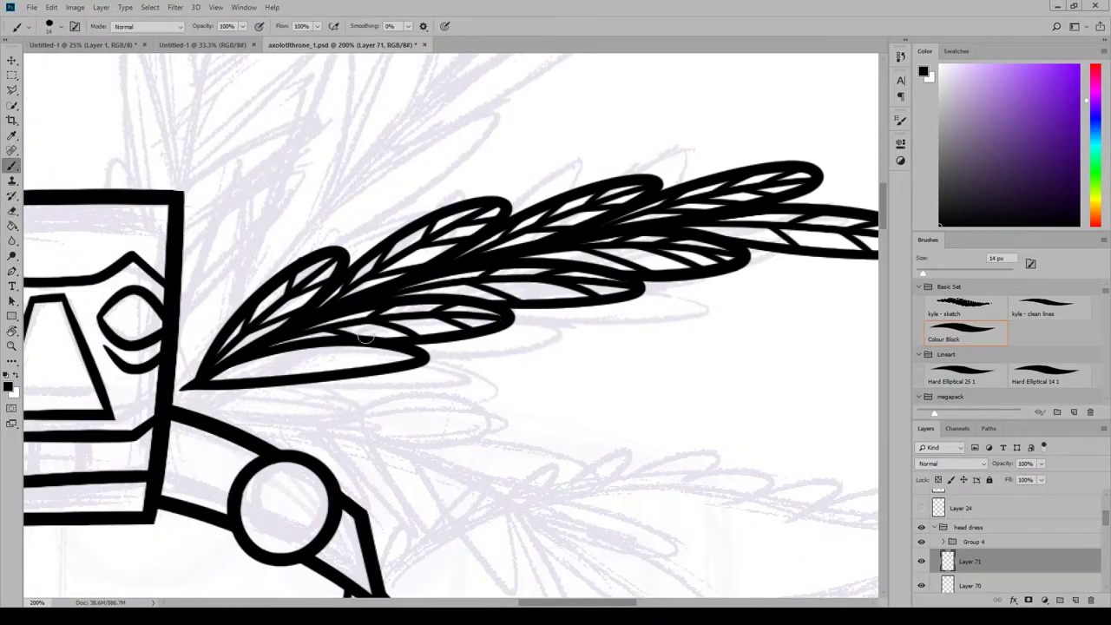
pyautogui.moveTo(312, 355); pyautogui.dragTo(210, 379)
pyautogui.moveTo(414, 342); pyautogui.dragTo(243, 373)
pyautogui.press('e')
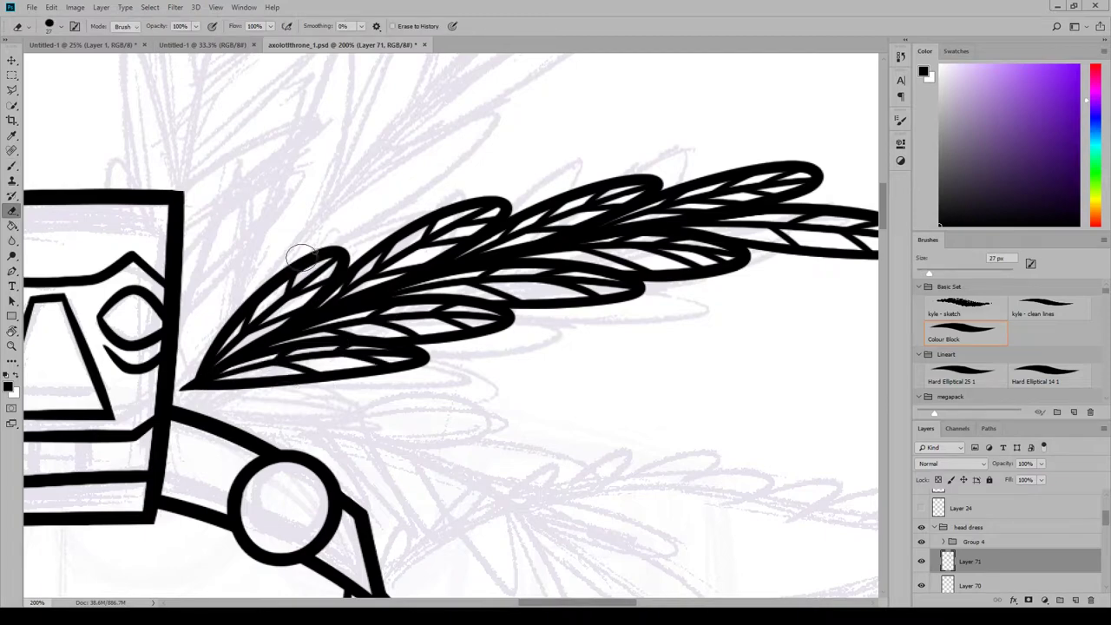
# Group the feather's line-art layers and nudge the whole feather slightly toward the carved face.
pyautogui.hotkey('ctrl', '-')
pyautogui.hotkey('ctrl', '-')
pyautogui.click(13, 61)
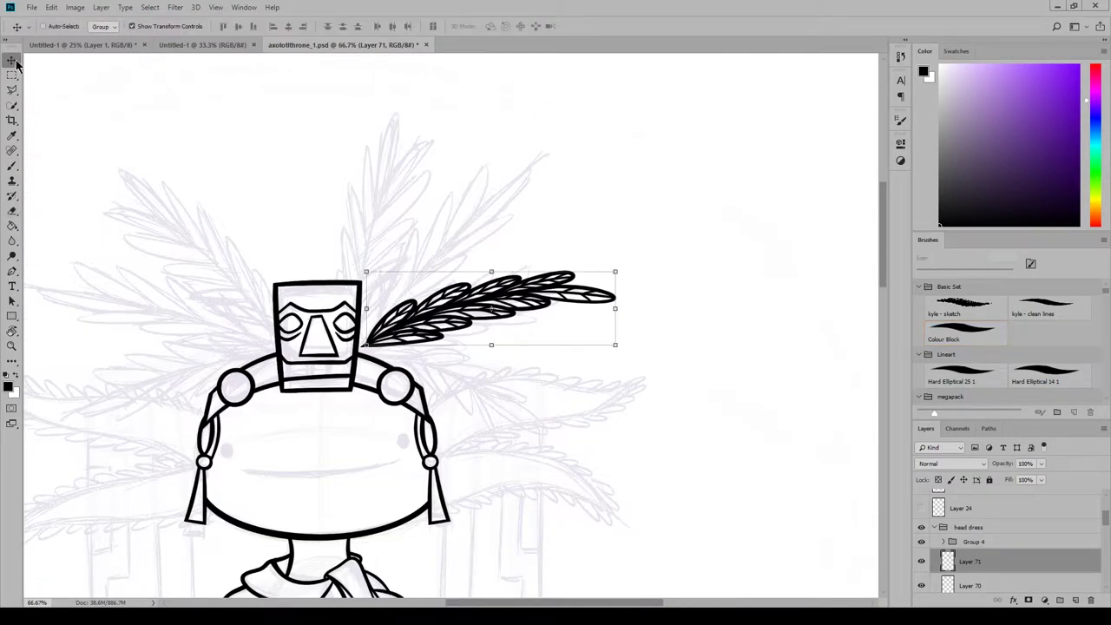
pyautogui.moveTo(520, 295); pyautogui.dragTo(478, 175)
pyautogui.hotkey('ctrl', 'z')
pyautogui.scroll(-1, 989, 546)
pyautogui.keyDown('shift'); pyautogui.click(989, 543); pyautogui.keyUp('shift')
pyautogui.hotkey('ctrl', 'g')
pyautogui.moveTo(548, 325)
pyautogui.mouseDown()
pyautogui.moveTo(541, 292)
pyautogui.moveTo(554, 333)
pyautogui.mouseUp()
pyautogui.hotkey('ctrl', 'z')
# Hide the vein linework inside the feather's group, leaving the barb outlines showing, and toggle the group to check it.
pyautogui.hotkey('ctrl', '-')
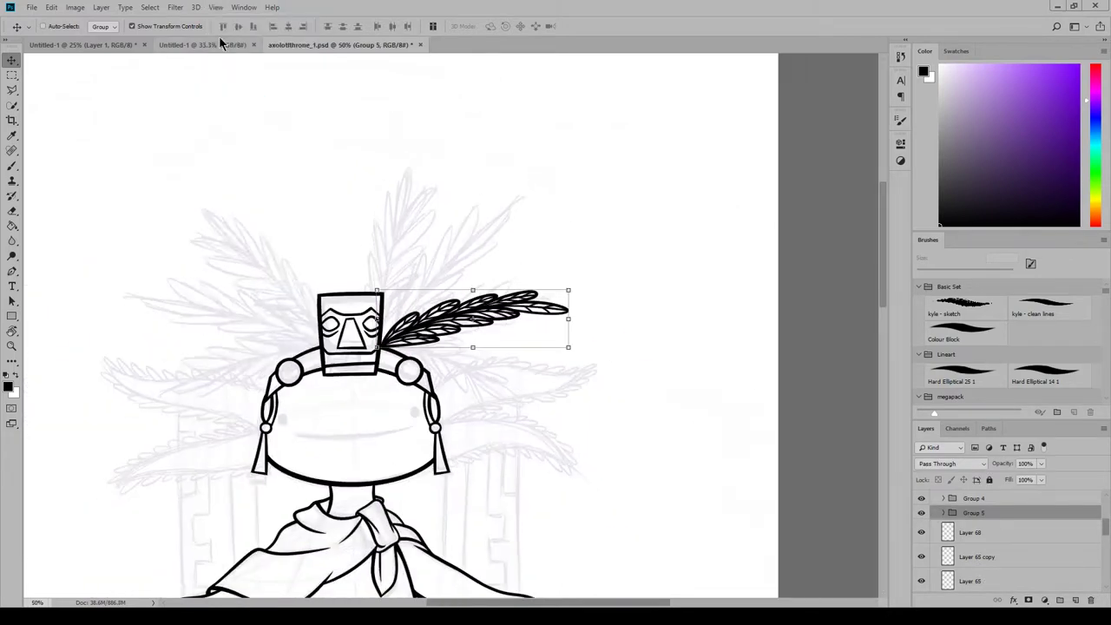
pyautogui.hotkey('ctrl', '-')
pyautogui.scroll(-3, 624, 365)
pyautogui.scroll(-2, 628, 369)
pyautogui.click(995, 538)
pyautogui.click(997, 514)
pyautogui.click(943, 513)
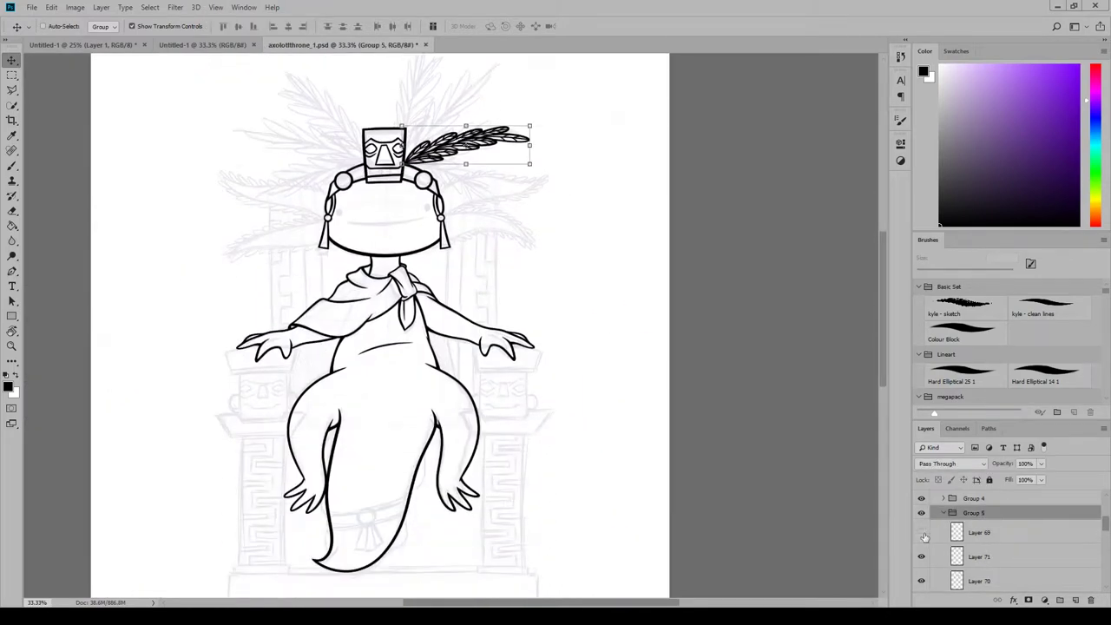
pyautogui.click(922, 533)
pyautogui.click(943, 513)
pyautogui.click(921, 513)
pyautogui.click(921, 513)
# Add a new layer directly above the feather's group and activate the 14 px brush for inking over the headdress sketch.
pyautogui.click(986, 529)
pyautogui.click(216, 7)
pyautogui.click(260, 93)
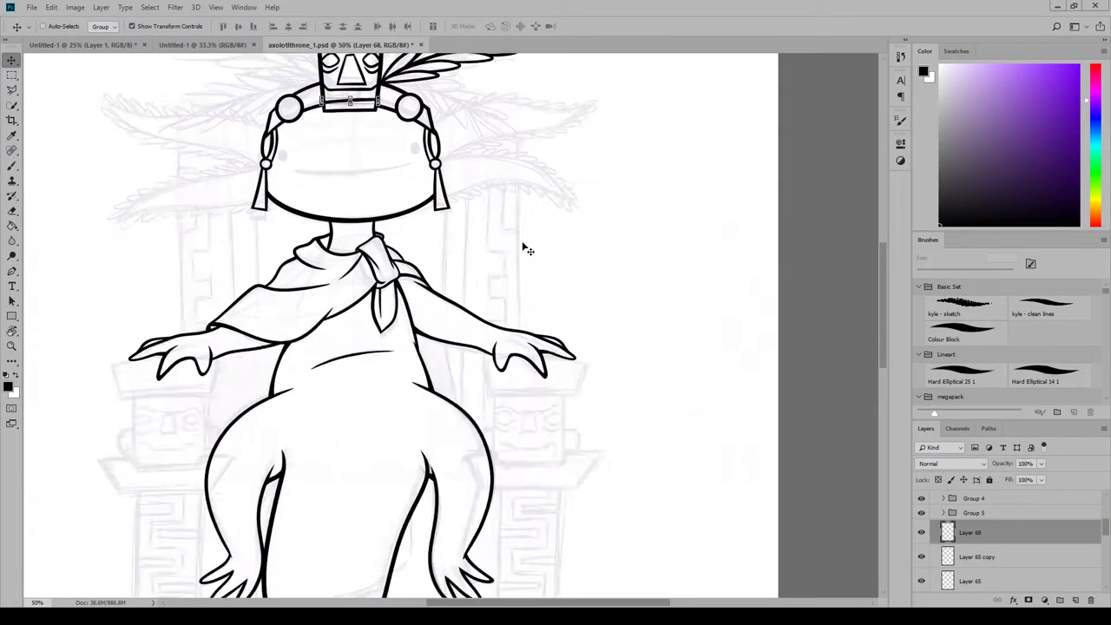
pyautogui.scroll(5, 523, 245)
pyautogui.click(216, 7)
pyautogui.click(260, 94)
pyautogui.click(998, 556)
pyautogui.click(999, 513)
pyautogui.click(1075, 599)
pyautogui.press('b')
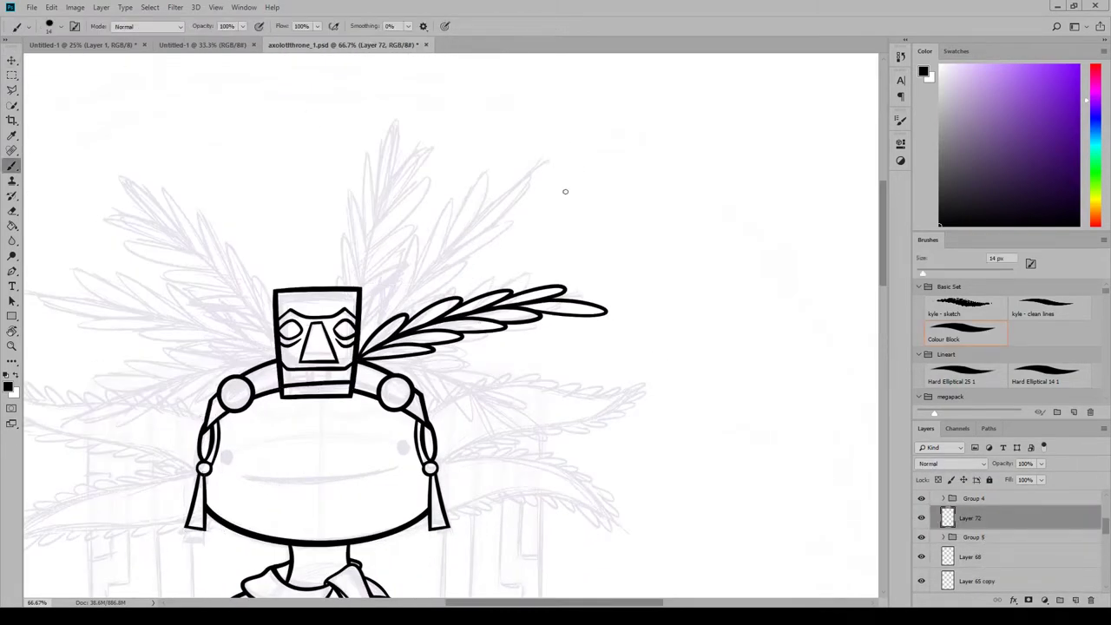
# Draw a long curved feather quill above the mask with a 24 px brush and move it clear of the mask.
pyautogui.hotkey('ctrl', '+')
pyautogui.moveTo(883, 248); pyautogui.dragTo(895, 237)
pyautogui.moveTo(310, 444); pyautogui.dragTo(399, 103)
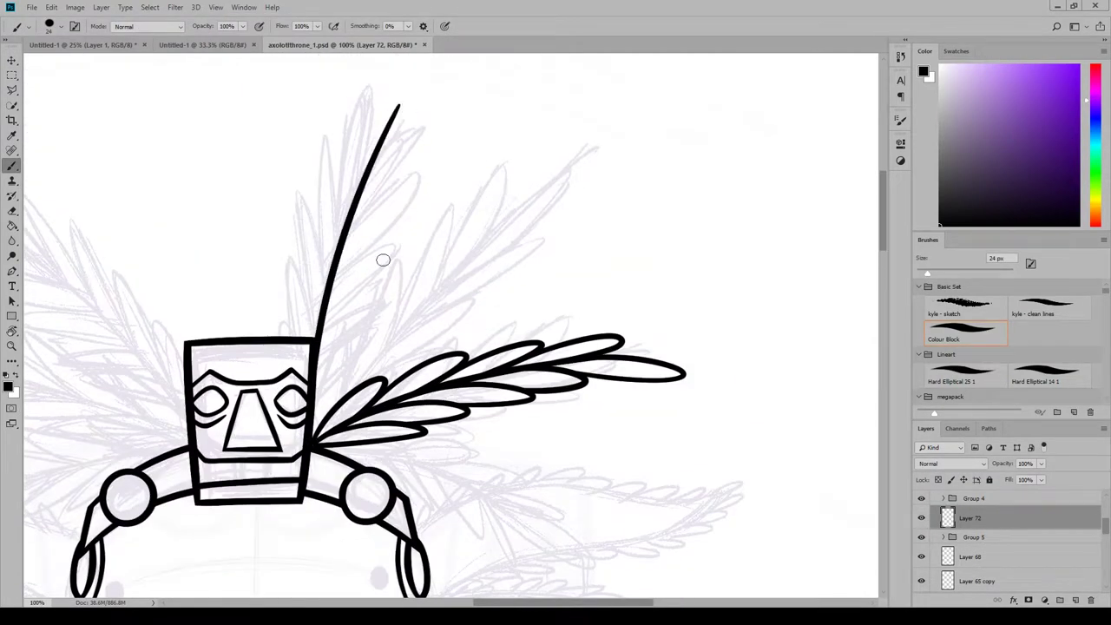
pyautogui.press('v')
pyautogui.moveTo(493, 293)
pyautogui.mouseDown()
pyautogui.moveTo(666, 279)
pyautogui.moveTo(525, 232)
pyautogui.mouseUp()
pyautogui.scroll(3, 486, 295)
pyautogui.moveTo(389, 424)
pyautogui.mouseDown()
pyautogui.moveTo(412, 343)
pyautogui.moveTo(406, 354)
pyautogui.mouseUp()
pyautogui.press('e')
pyautogui.moveTo(445, 131); pyautogui.dragTo(457, 92)
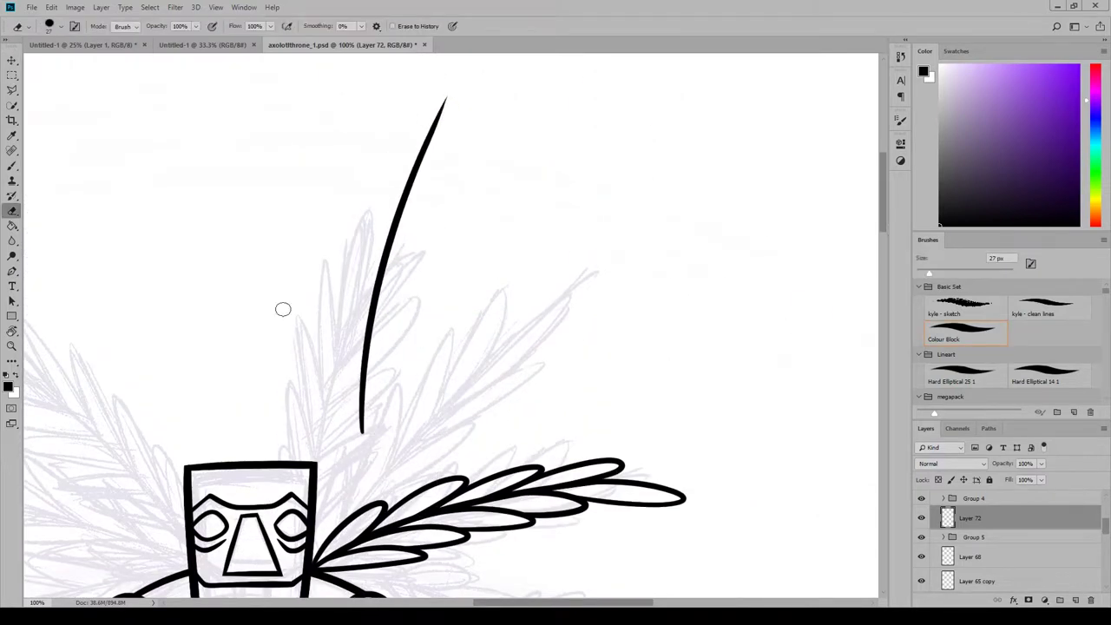
# On a new layer, draw overlapping looped barbs along the right side of the upright quill.
pyautogui.press('b')
pyautogui.click(1074, 599)
pyautogui.moveTo(364, 395); pyautogui.dragTo(361, 416)
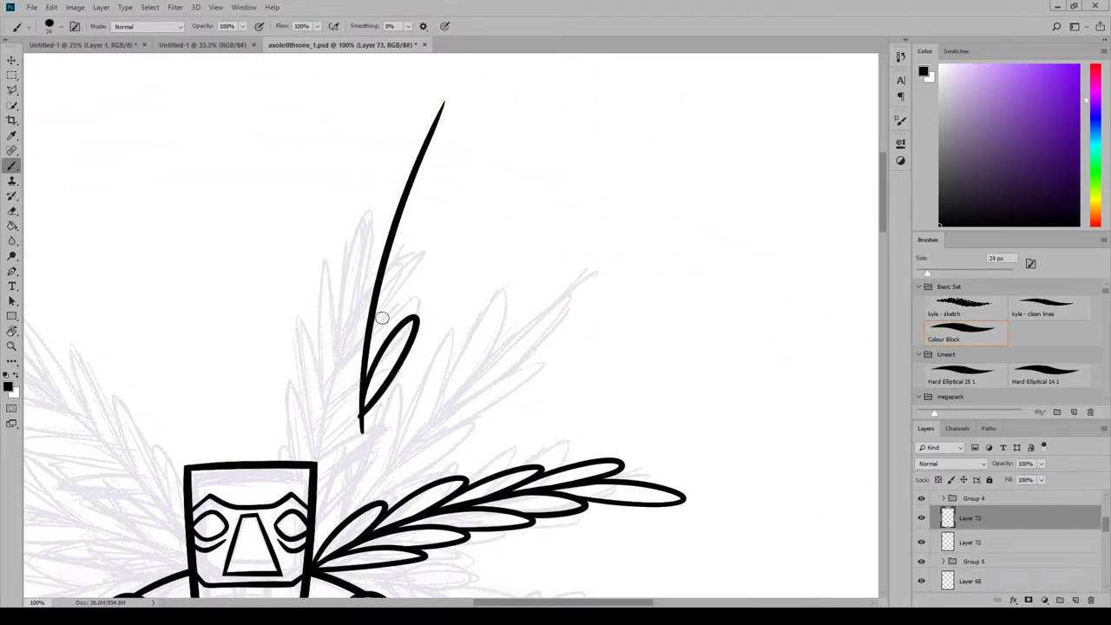
pyautogui.moveTo(368, 347); pyautogui.dragTo(408, 317)
pyautogui.hotkey('ctrl', 'z')
pyautogui.moveTo(387, 261); pyautogui.dragTo(418, 256)
pyautogui.moveTo(406, 200); pyautogui.dragTo(447, 194)
pyautogui.hotkey('ctrl', 'z')
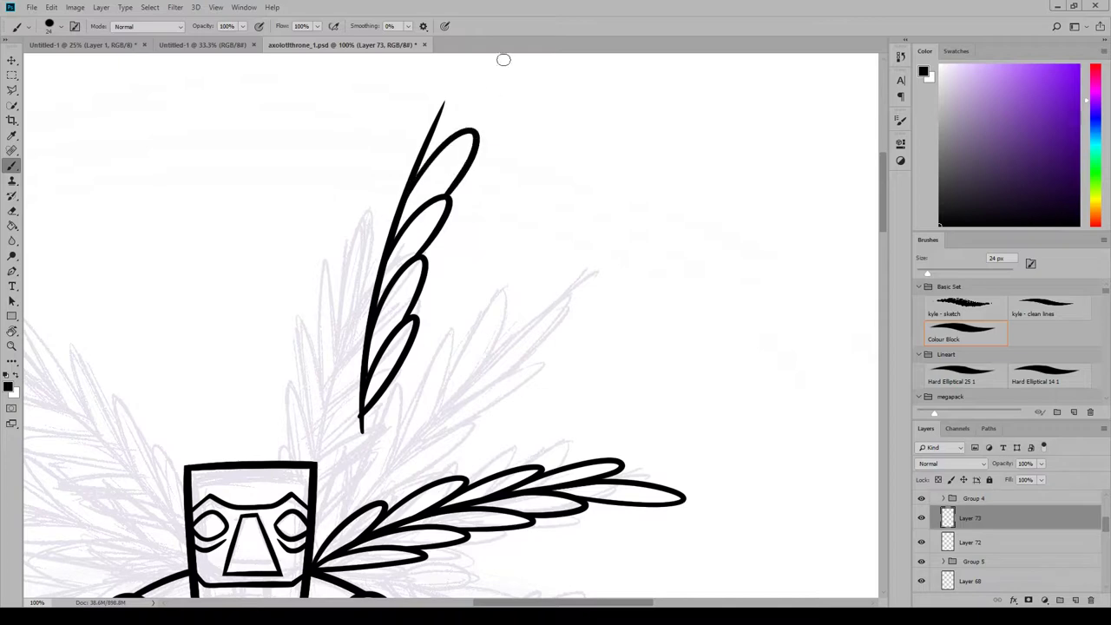
# Draw matching looped barbs along the quill's left side and finish the feather's tip.
pyautogui.moveTo(359, 422); pyautogui.dragTo(359, 394)
pyautogui.moveTo(364, 334); pyautogui.dragTo(365, 300)
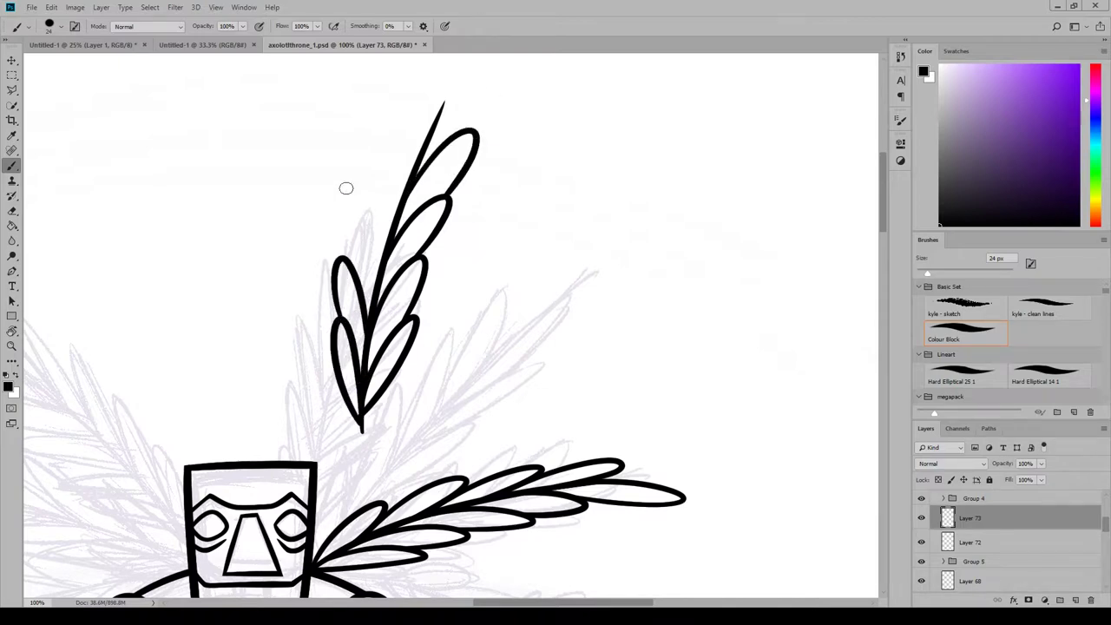
pyautogui.moveTo(373, 191); pyautogui.dragTo(394, 223)
pyautogui.moveTo(400, 144)
pyautogui.mouseDown()
pyautogui.moveTo(437, 77)
pyautogui.moveTo(422, 161)
pyautogui.mouseUp()
pyautogui.moveTo(884, 201); pyautogui.dragTo(883, 178)
pyautogui.moveTo(439, 275); pyautogui.dragTo(457, 290)
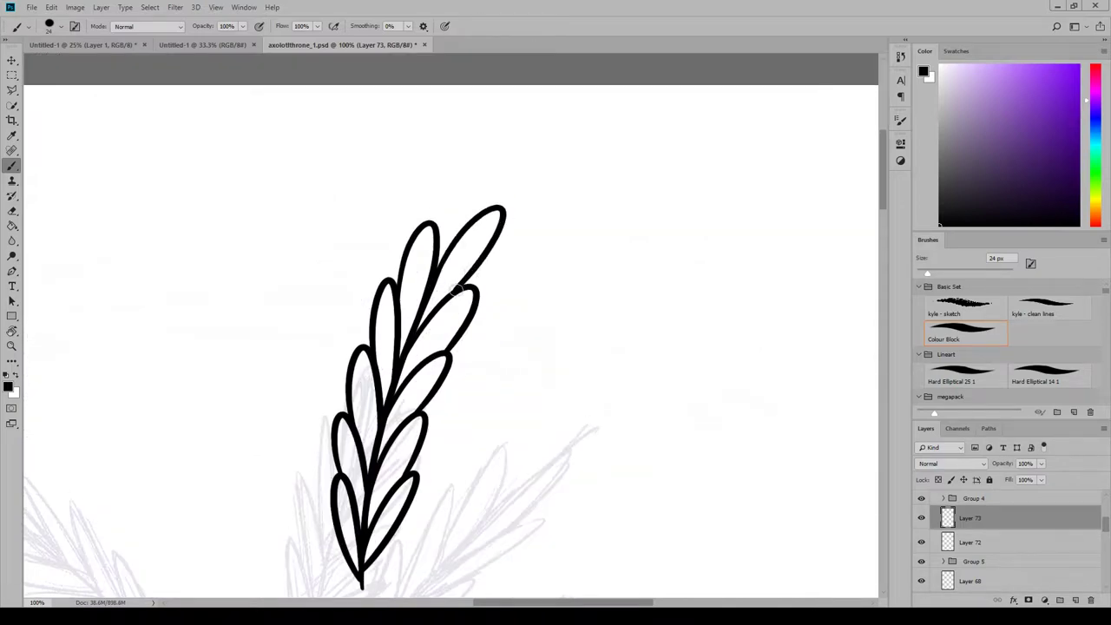
pyautogui.moveTo(884, 188)
pyautogui.mouseDown()
pyautogui.moveTo(885, 210)
pyautogui.moveTo(884, 175)
pyautogui.mouseUp()
pyautogui.moveTo(439, 312); pyautogui.dragTo(479, 274)
# Erase the excess quill line below the lowest barbs of the upright feather.
pyautogui.moveTo(884, 217)
pyautogui.mouseDown()
pyautogui.moveTo(880, 238)
pyautogui.moveTo(878, 212)
pyautogui.mouseUp()
pyautogui.click(13, 211)
pyautogui.moveTo(363, 413); pyautogui.dragTo(362, 427)
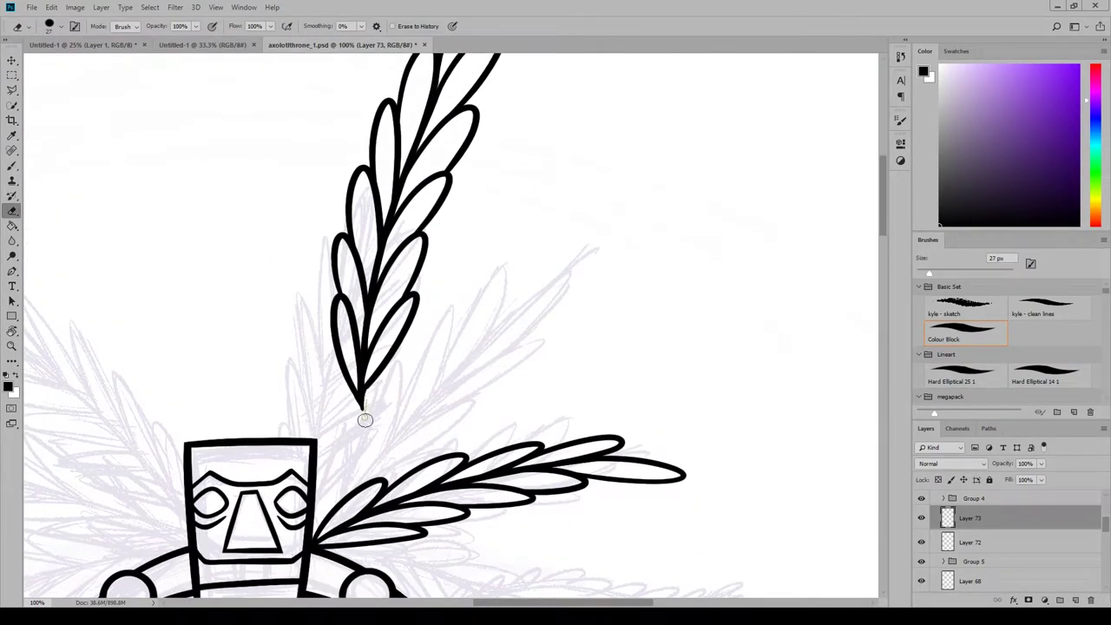
pyautogui.press('b')
pyautogui.moveTo(883, 225); pyautogui.dragTo(882, 220)
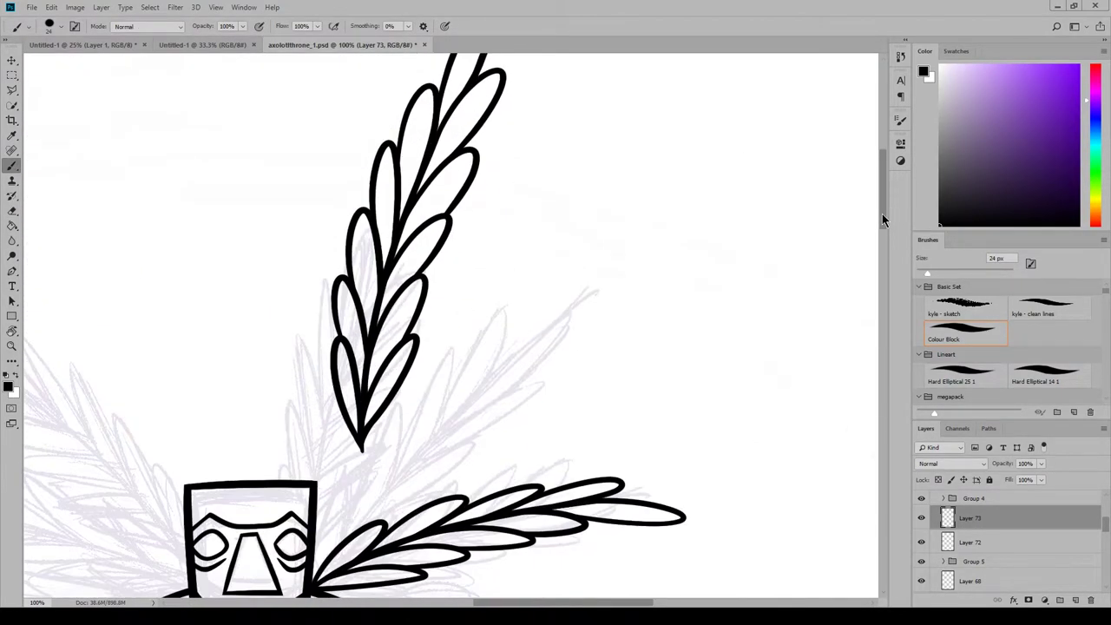
# Group the upright feather's layers and move the feather down to the mask's right side.
pyautogui.click(215, 8)
pyautogui.click(235, 103)
pyautogui.click(214, 8)
pyautogui.click(234, 103)
pyautogui.click(11, 60)
pyautogui.click(943, 498)
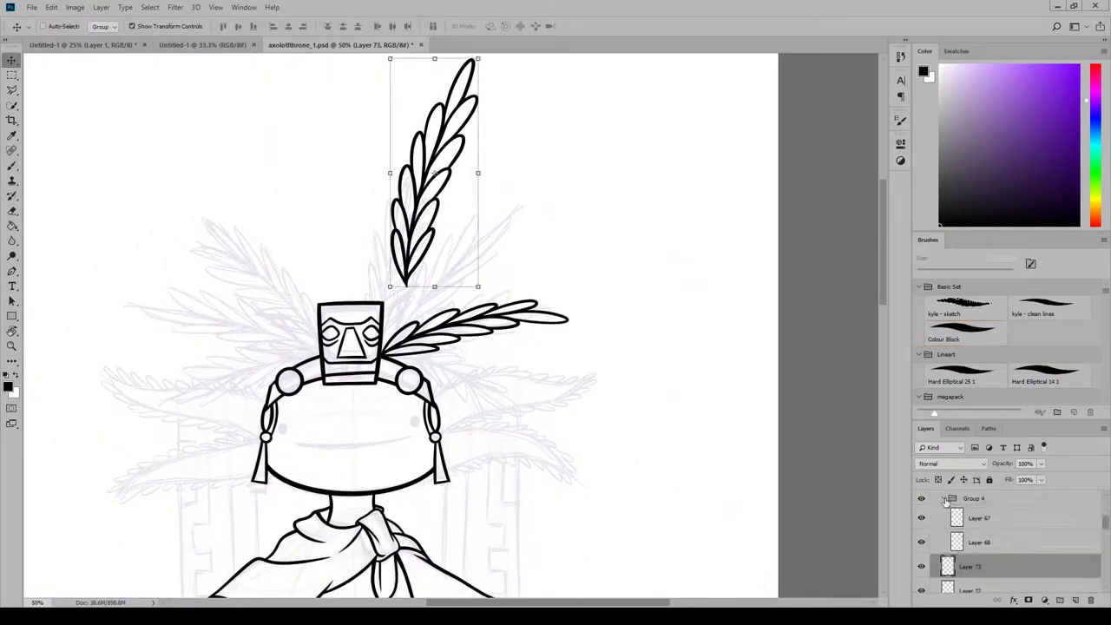
pyautogui.hotkey('ctrl', 'g')
pyautogui.click(922, 514)
pyautogui.click(921, 513)
pyautogui.moveTo(429, 239); pyautogui.dragTo(400, 314)
# Duplicate Group 5 and rotate the copied feather upward to fit between the upright and the low feather.
pyautogui.click(974, 528)
pyautogui.rightClick(973, 527)
pyautogui.click(920, 260)
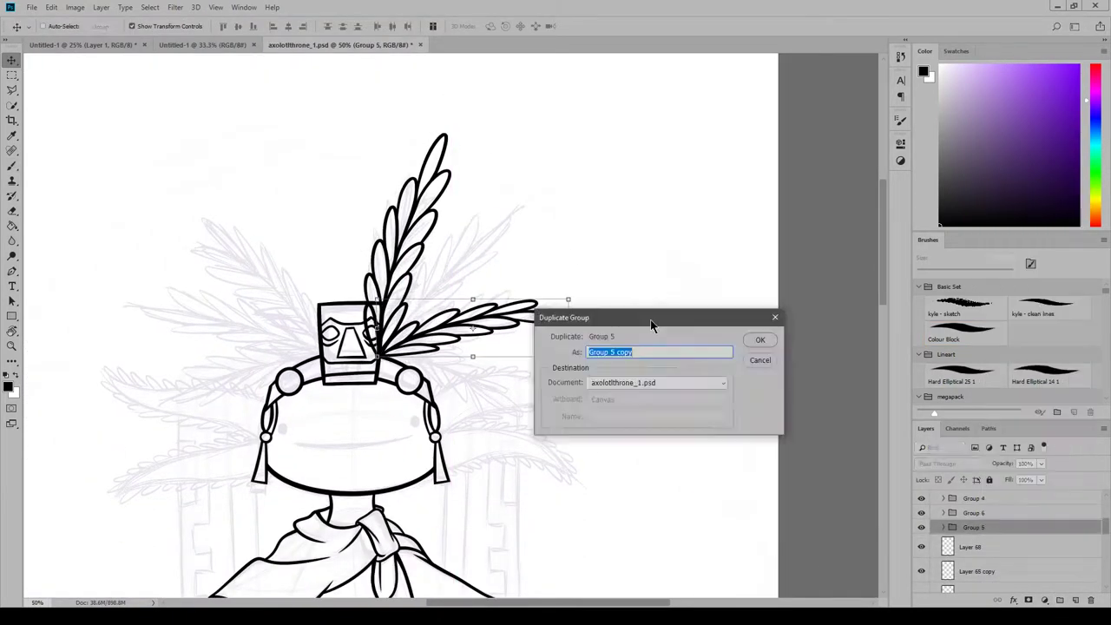
pyautogui.press('Return')
pyautogui.moveTo(580, 260)
pyautogui.mouseDown()
pyautogui.moveTo(505, 179)
pyautogui.moveTo(534, 194)
pyautogui.mouseUp()
pyautogui.moveTo(471, 279); pyautogui.dragTo(457, 255)
pyautogui.click(524, 27)
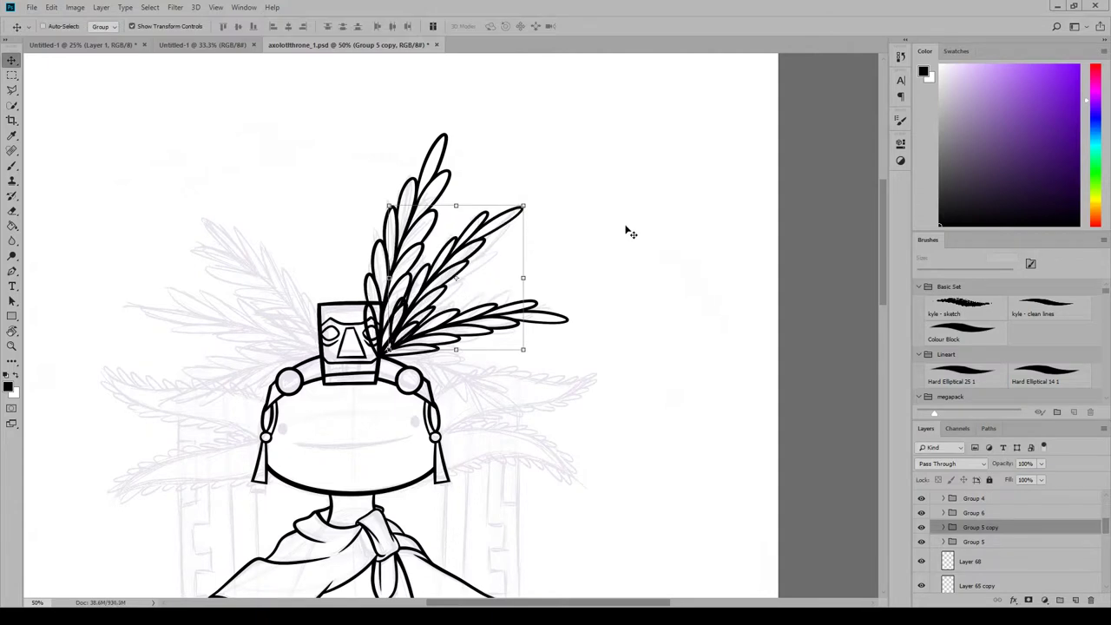
# Lower the opacity of Group 6 and Group 5 to 38% so the middle feather stands out.
pyautogui.click(215, 8)
pyautogui.click(230, 92)
pyautogui.click(11, 211)
pyautogui.click(215, 7)
pyautogui.click(230, 92)
pyautogui.click(973, 513)
pyautogui.click(1041, 463)
pyautogui.moveTo(1043, 477); pyautogui.dragTo(1009, 479)
pyautogui.click(974, 542)
pyautogui.click(1041, 463)
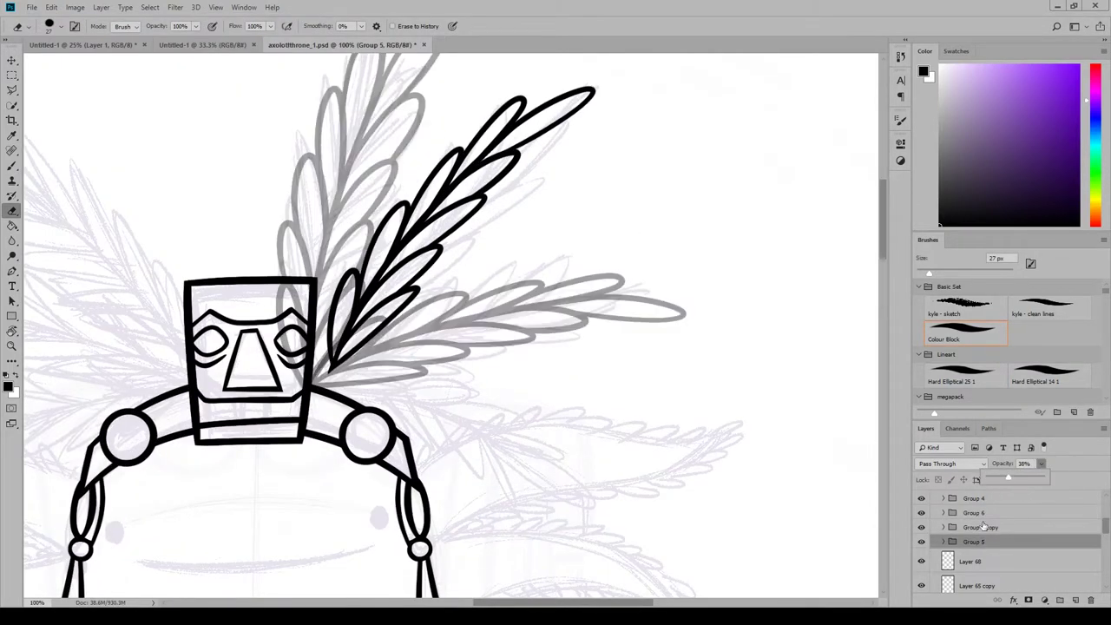
# Merge Group 5 copy into a single layer and erase the parts overlapping the neighbouring feathers.
pyautogui.click(983, 527)
pyautogui.hotkey('ctrl', 'e')
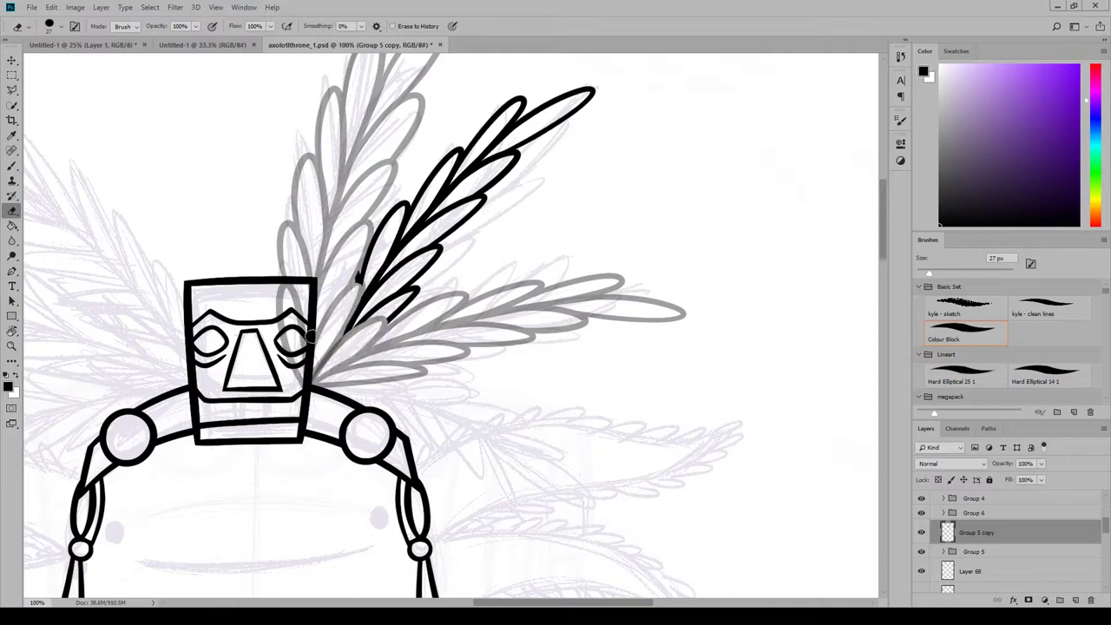
# Set the opacity of Group 6 and Group 5 back to 100%.
pyautogui.click(973, 514)
pyautogui.click(1042, 463)
pyautogui.moveTo(1042, 477); pyautogui.dragTo(1083, 479)
pyautogui.click(997, 550)
pyautogui.click(1042, 463)
pyautogui.click(987, 531)
pyautogui.press('b')
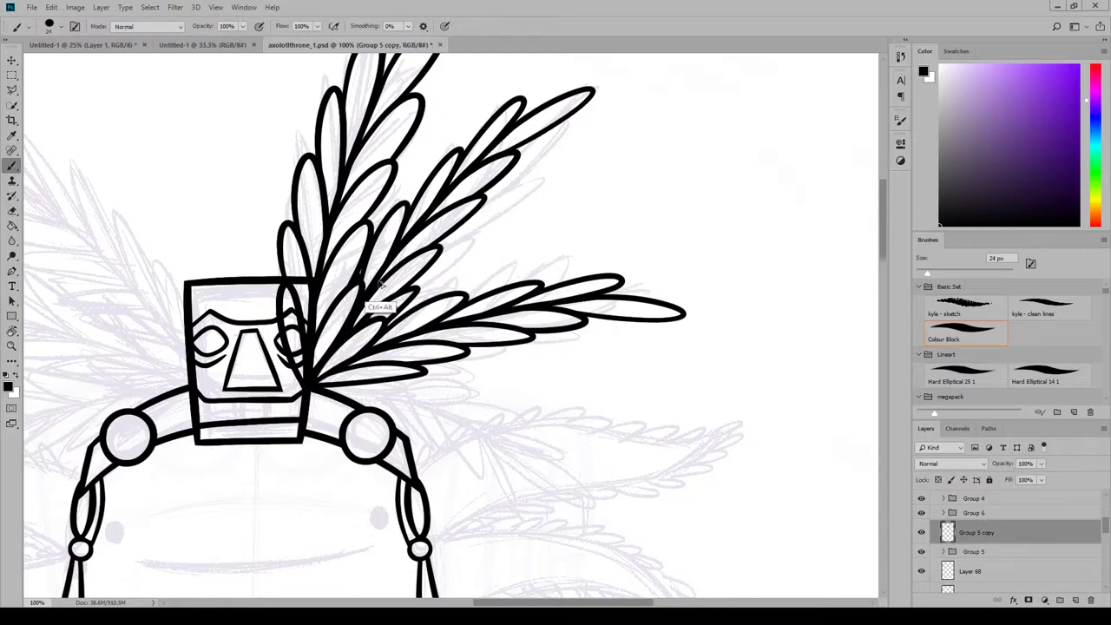
# Duplicate all three feathers and move the copies over to the mask's left side.
pyautogui.hotkey('ctrl', '-')
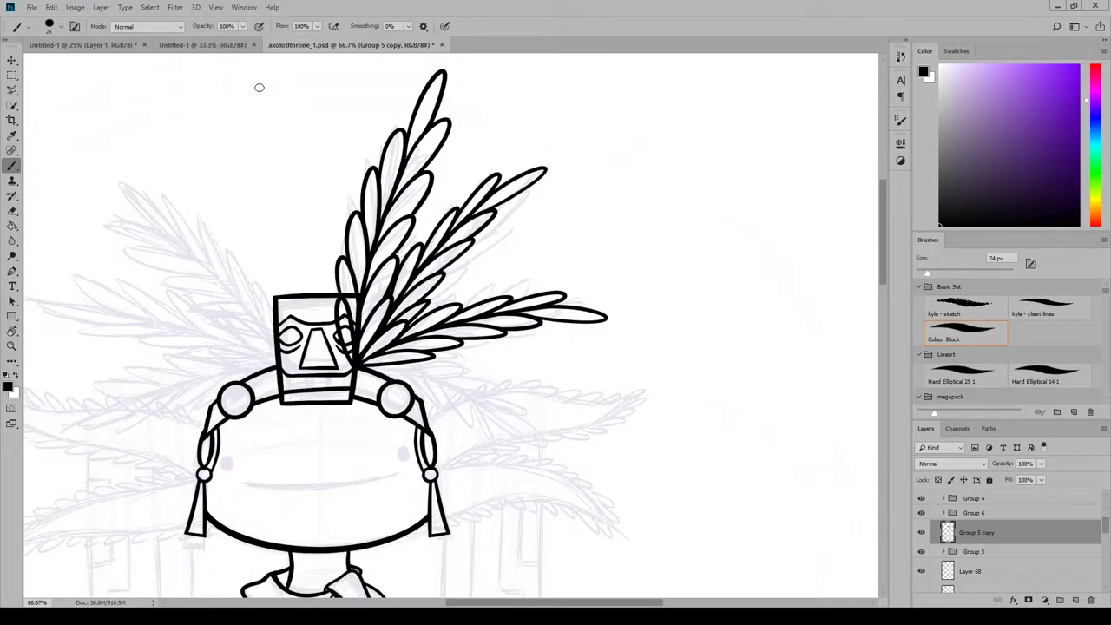
pyautogui.click(999, 513)
pyautogui.keyDown('shift'); pyautogui.click(987, 552); pyautogui.keyUp('shift')
pyautogui.rightClick(987, 553)
pyautogui.click(998, 131)
pyautogui.click(756, 342)
pyautogui.press('v')
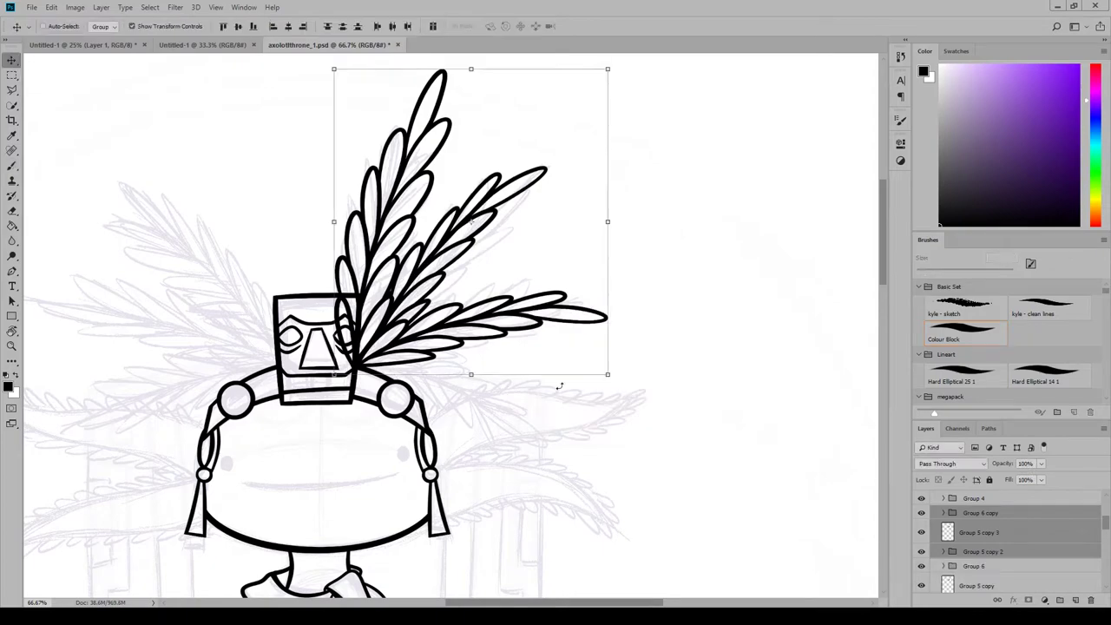
pyautogui.moveTo(495, 330); pyautogui.dragTo(211, 311)
# Group the copied feathers and flip the group horizontally.
pyautogui.click(77, 9)
pyautogui.click(1060, 599)
pyautogui.click(52, 8)
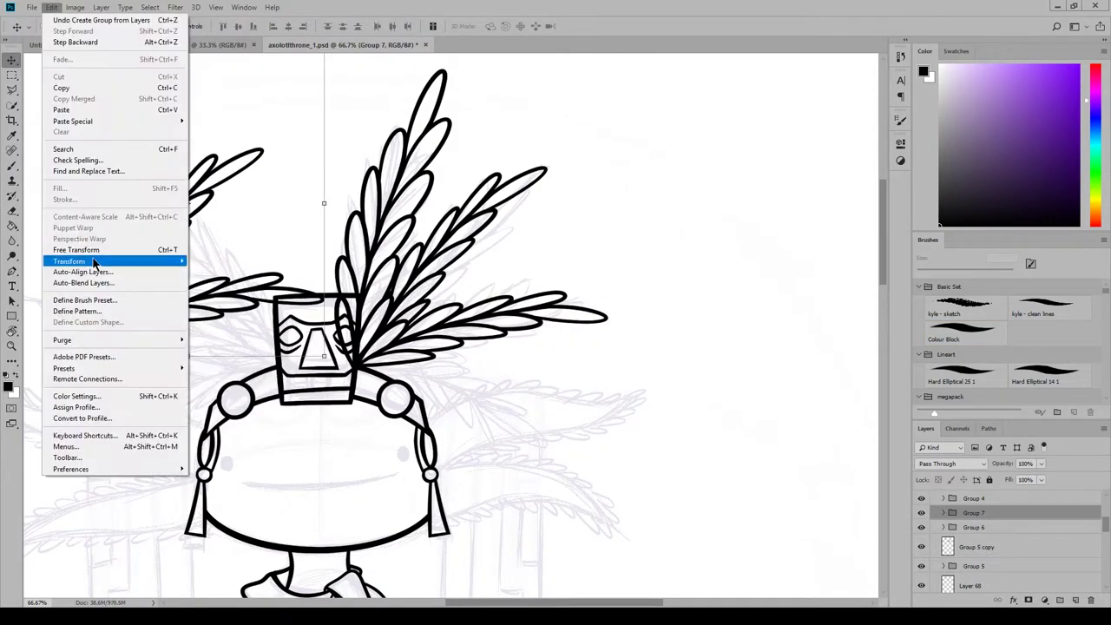
pyautogui.moveTo(95, 261)
pyautogui.click(221, 389)
# Rotate the flipped feathers to -26.59° and fit them against the left side of the mask.
pyautogui.moveTo(433, 487); pyautogui.dragTo(427, 543)
pyautogui.hscroll(-3, 427, 543)
pyautogui.moveTo(438, 399); pyautogui.dragTo(472, 373)
pyautogui.moveTo(382, 292)
pyautogui.mouseDown()
pyautogui.moveTo(373, 303)
pyautogui.moveTo(375, 292)
pyautogui.mouseUp()
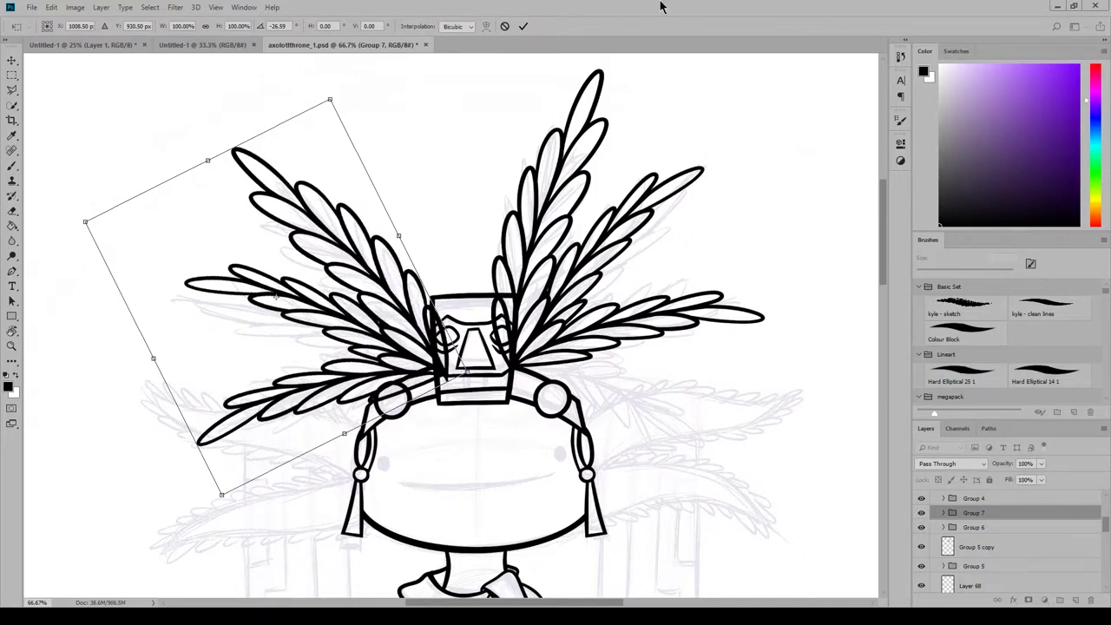
pyautogui.press('Return')
# Merge the left feather group into one layer and the three right feathers into another.
pyautogui.hotkey('ctrl', 'e')
pyautogui.click(978, 537)
pyautogui.keyDown('ctrl'); pyautogui.click(981, 558); pyautogui.keyUp('ctrl')
pyautogui.keyDown('ctrl'); pyautogui.click(982, 571); pyautogui.keyUp('ctrl')
pyautogui.rightClick(982, 571)
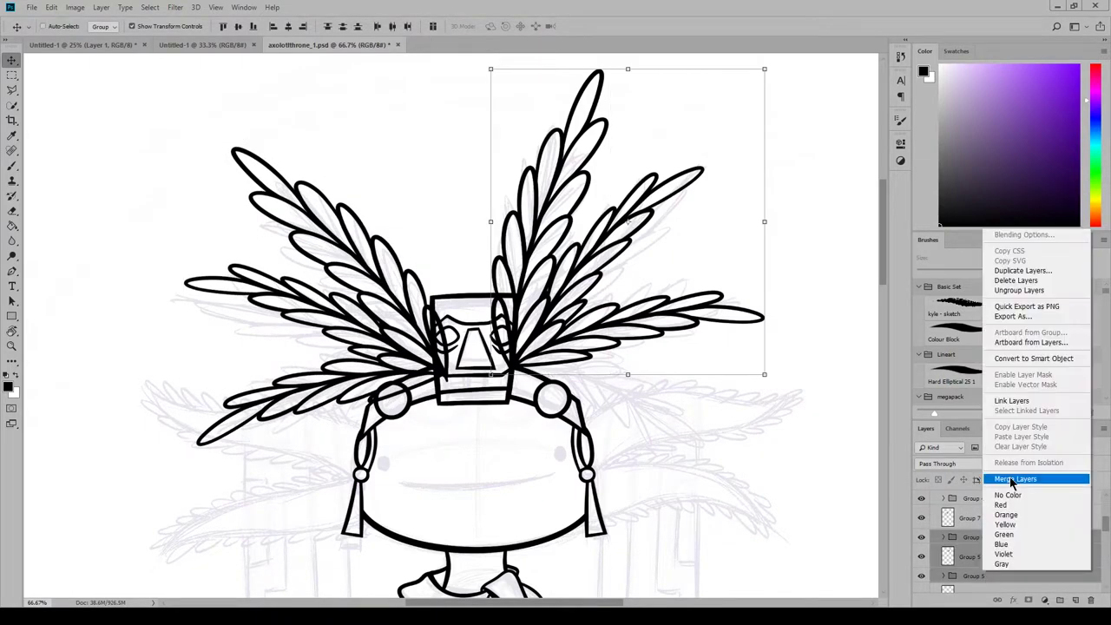
pyautogui.click(1011, 479)
pyautogui.click(969, 517)
# Erase the left feathers' lines that overlap the mask and the round headband ornament, enlarging the eraser to 43 px.
pyautogui.click(216, 7)
pyautogui.click(240, 144)
pyautogui.press('e')
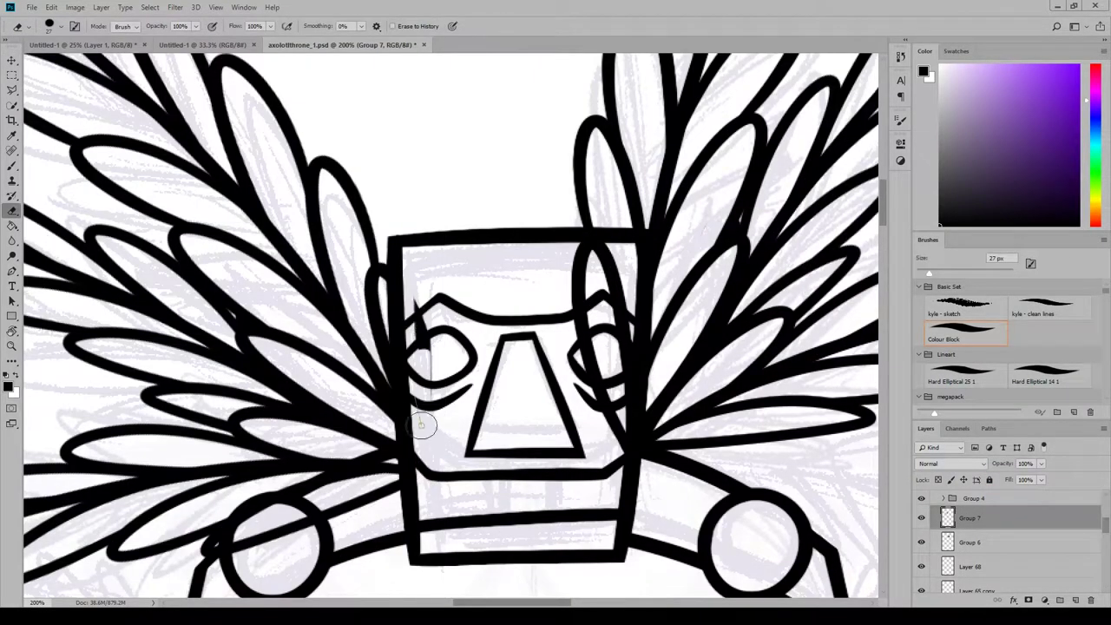
pyautogui.moveTo(421, 425); pyautogui.dragTo(427, 434)
pyautogui.scroll(-3, 593, 318)
pyautogui.click(936, 273)
pyautogui.moveTo(236, 357)
pyautogui.mouseDown()
pyautogui.moveTo(415, 286)
pyautogui.moveTo(319, 297)
pyautogui.mouseUp()
# Erase the lines of the right feathers that overlap the mask on the Group 6 layer.
pyautogui.moveTo(536, 602); pyautogui.dragTo(579, 602)
pyautogui.click(969, 542)
pyautogui.moveTo(883, 217); pyautogui.dragTo(882, 200)
pyautogui.moveTo(272, 257); pyautogui.dragTo(319, 466)
pyautogui.moveTo(554, 602); pyautogui.dragTo(527, 602)
pyautogui.hotkey('ctrl', '-')
pyautogui.hotkey('ctrl', '-')
pyautogui.hotkey('ctrl', '-')
pyautogui.hotkey('ctrl', '-')
pyautogui.moveTo(882, 247); pyautogui.dragTo(883, 288)
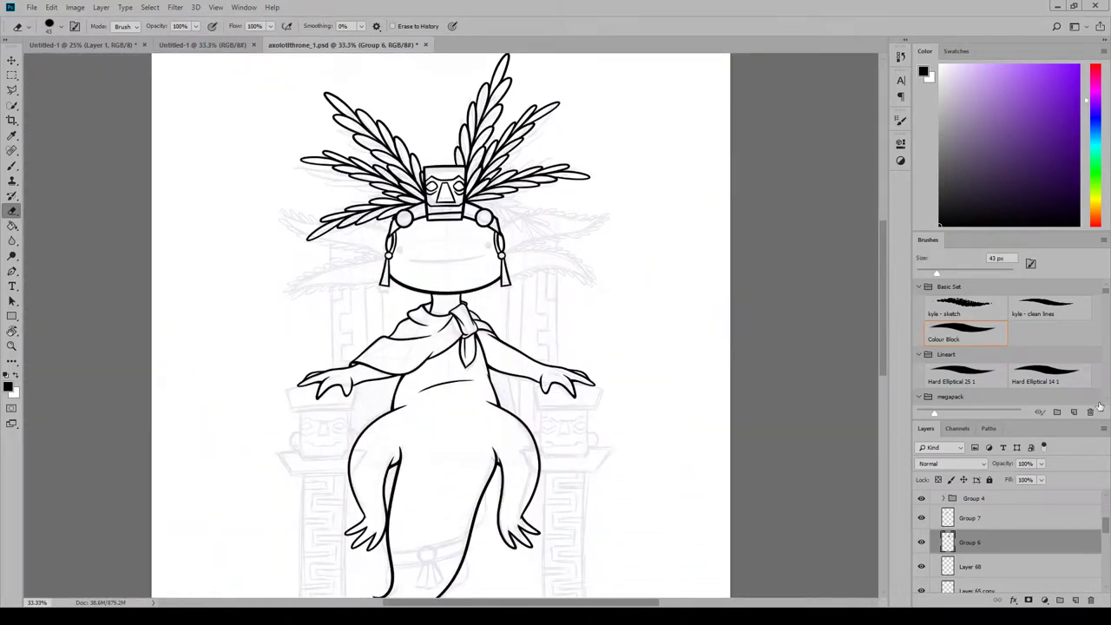
# Toggle the headdress layers to identify them and try to move a layer up to Group 4.
pyautogui.doubleClick(988, 518)
pyautogui.click(973, 498)
pyautogui.scroll(1, 963, 512)
pyautogui.click(920, 542)
pyautogui.click(920, 542)
pyautogui.scroll(-1, 974, 538)
pyautogui.click(976, 519)
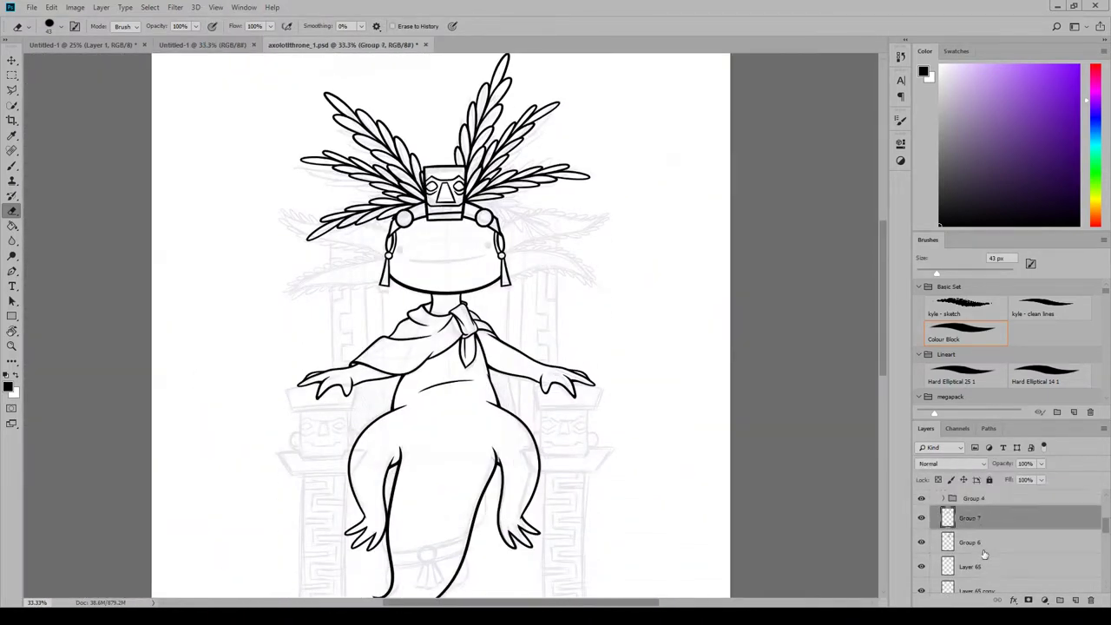
pyautogui.scroll(1, 984, 555)
pyautogui.click(992, 571)
pyautogui.moveTo(989, 558); pyautogui.dragTo(973, 512)
pyautogui.click(922, 514)
pyautogui.click(922, 514)
pyautogui.hotkey('ctrl', 'z')
pyautogui.click(957, 516)
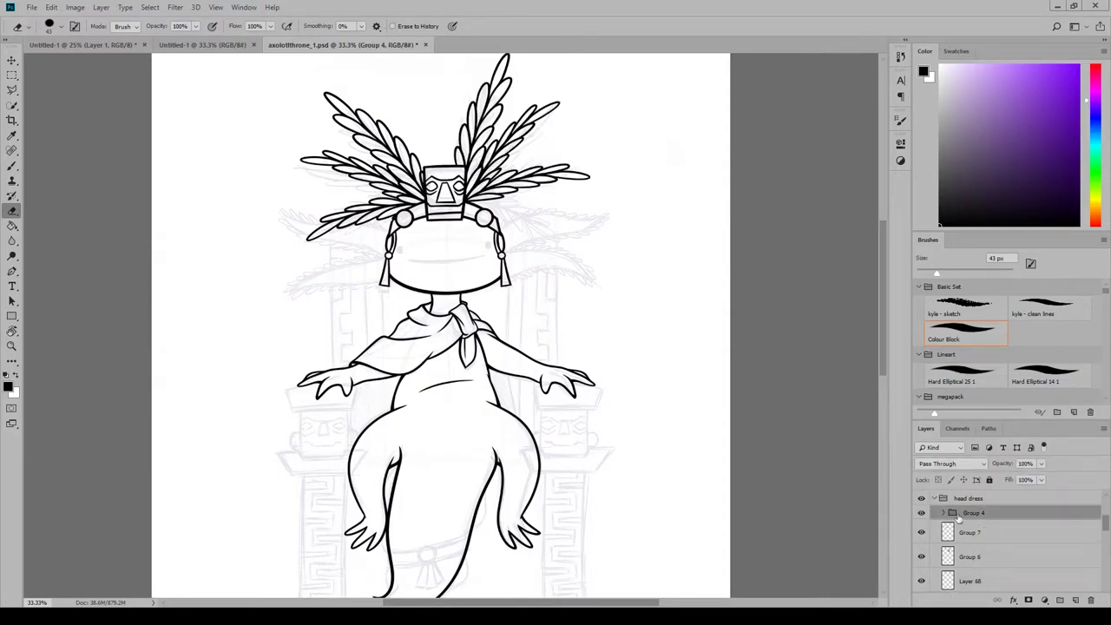
# Move Layer 68 from below the feather layers up into Group 4.
pyautogui.click(979, 582)
pyautogui.scroll(1, 984, 574)
pyautogui.moveTo(998, 567); pyautogui.dragTo(1013, 498)
pyautogui.click(921, 498)
pyautogui.click(922, 498)
# Group the Group 7 and Group 6 layers as "feathers" and rename Group 4 as "head".
pyautogui.scroll(1, 958, 521)
pyautogui.click(971, 534)
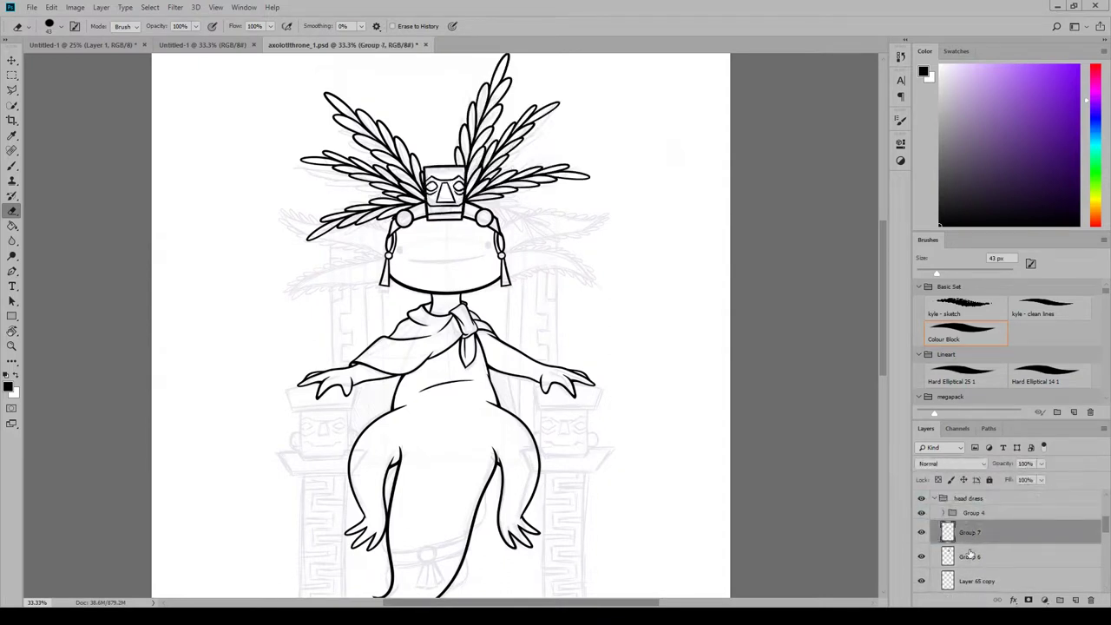
pyautogui.keyDown('shift'); pyautogui.click(970, 555); pyautogui.keyUp('shift')
pyautogui.hotkey('ctrl', 'g')
pyautogui.doubleClick(973, 512)
pyautogui.write('mask')
pyautogui.press('Return')
# Group Layer 65 copy with the other strap layers below the feathers and rename the new group.
pyautogui.click(977, 546)
pyautogui.click(921, 547)
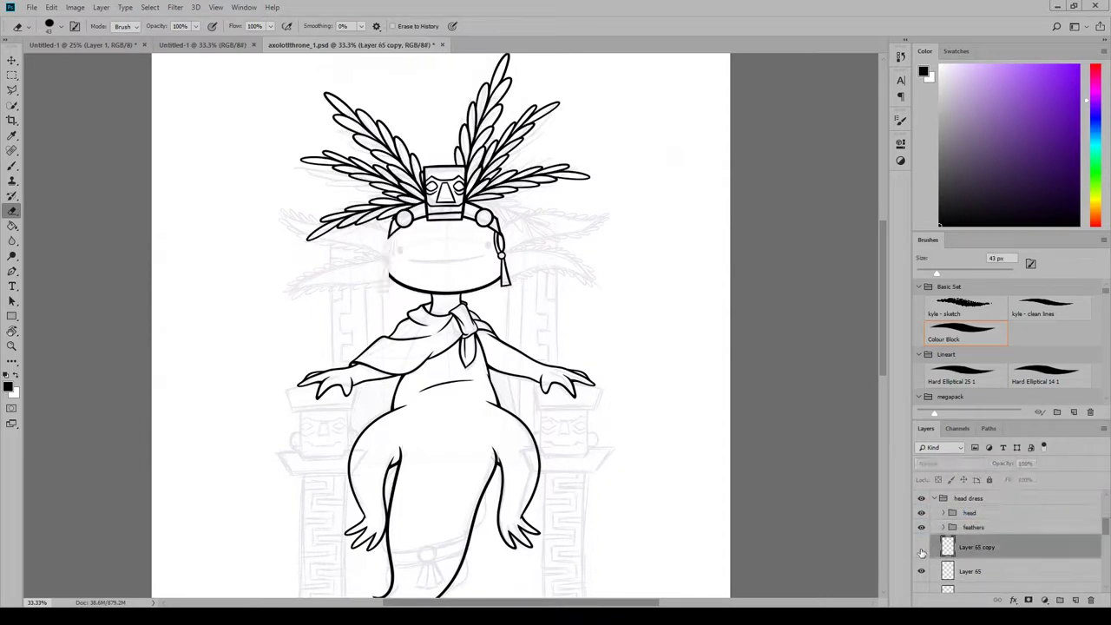
pyautogui.click(922, 547)
pyautogui.scroll(-1, 990, 555)
pyautogui.keyDown('shift'); pyautogui.click(987, 579); pyautogui.keyUp('shift')
pyautogui.keyDown('shift'); pyautogui.click(985, 579); pyautogui.keyUp('shift')
pyautogui.hotkey('ctrl', 'g')
pyautogui.scroll(1, 971, 555)
pyautogui.click(921, 554)
pyautogui.click(922, 555)
pyautogui.doubleClick(973, 555)
pyautogui.write('straps')
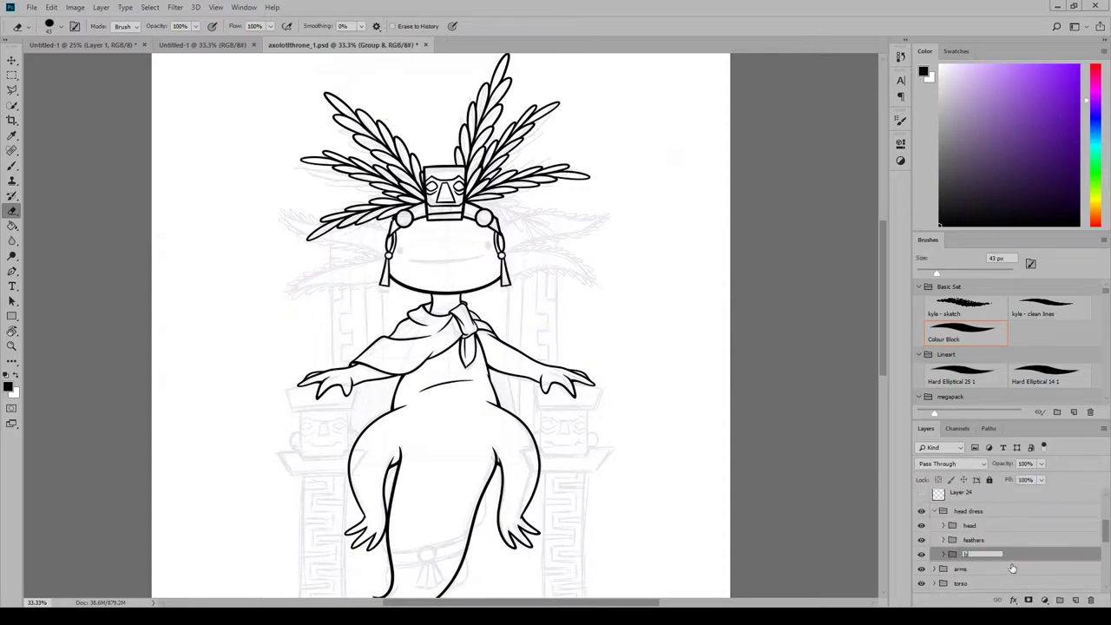
# Collapse the head dress group and add a new layer inside a new group above it.
pyautogui.click(934, 512)
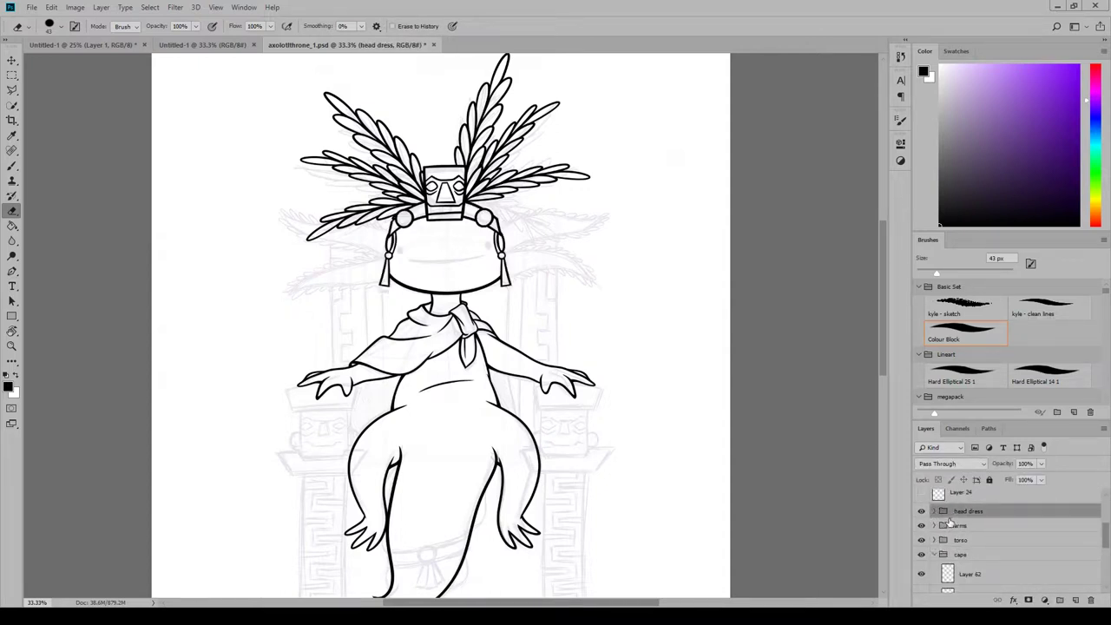
pyautogui.click(1074, 599)
pyautogui.click(1059, 600)
pyautogui.moveTo(994, 529); pyautogui.dragTo(987, 511)
# Draw the upper and lower curves of the upper gill on the head's right side, meeting in a point, with a 32 px brush.
pyautogui.click(216, 7)
pyautogui.click(230, 93)
pyautogui.click(216, 7)
pyautogui.click(231, 93)
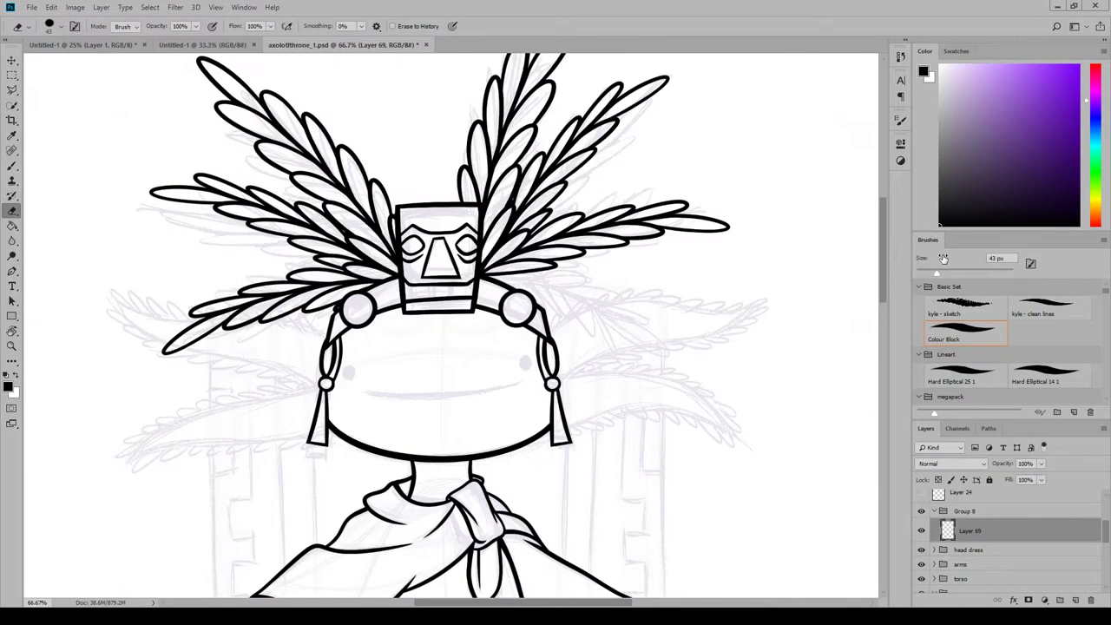
pyautogui.press('b')
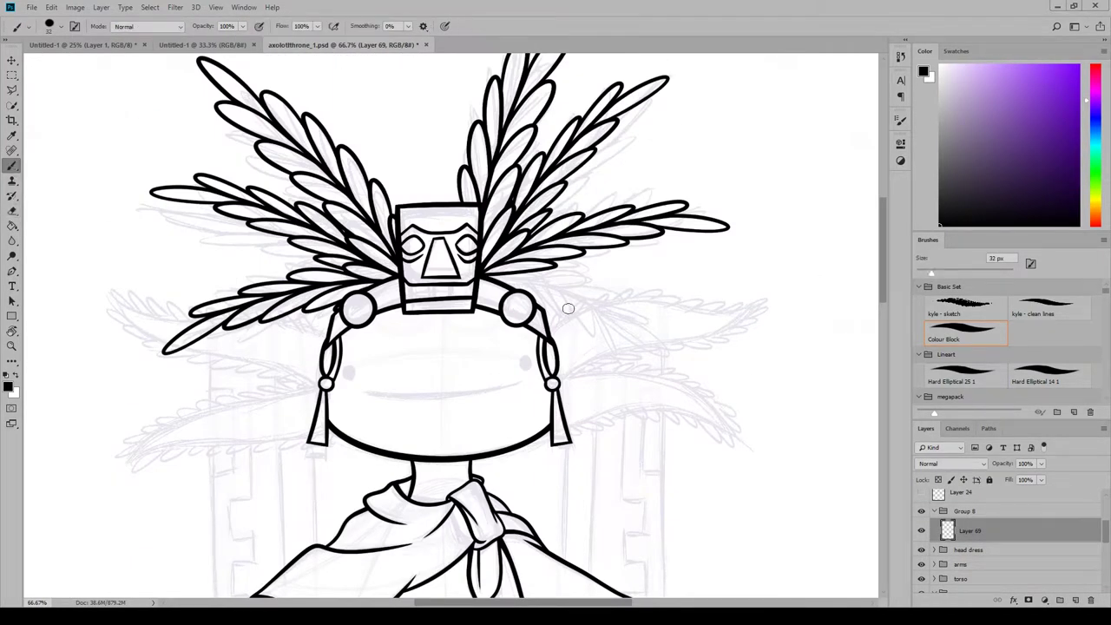
pyautogui.hscroll(5, 568, 308)
pyautogui.moveTo(373, 326); pyautogui.dragTo(592, 297)
pyautogui.moveTo(386, 378); pyautogui.dragTo(593, 298)
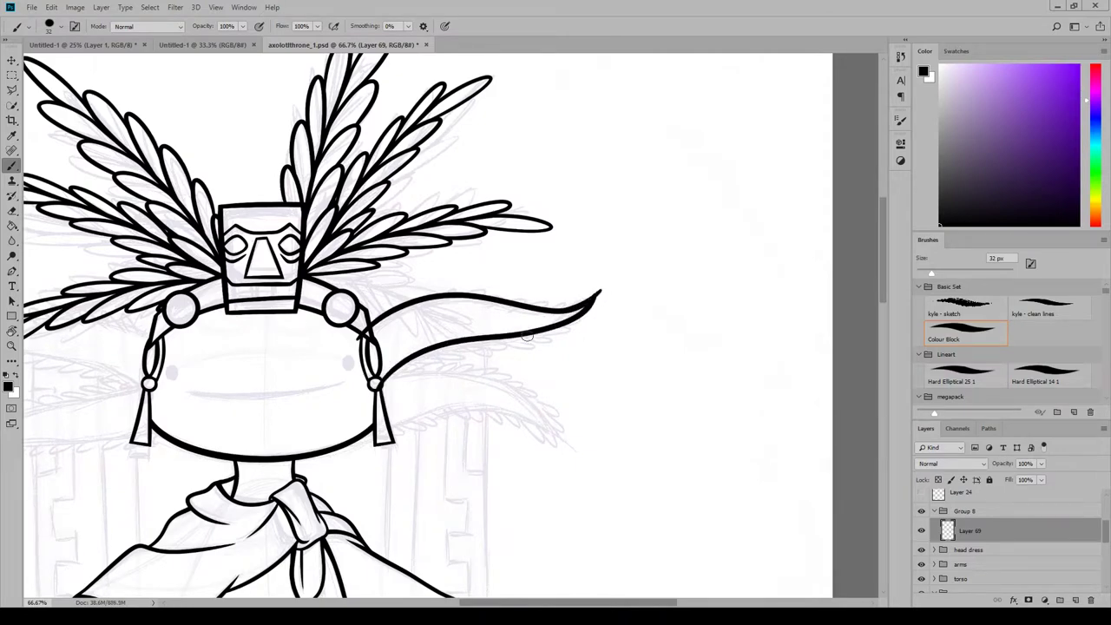
# Draw the upper and lower curves of the lower gill on the head's right side, meeting in a downward point.
pyautogui.scroll(-3, 885, 310)
pyautogui.moveTo(382, 277); pyautogui.dragTo(557, 336)
pyautogui.hotkey('ctrl', 'z')
pyautogui.moveTo(368, 326); pyautogui.dragTo(558, 336)
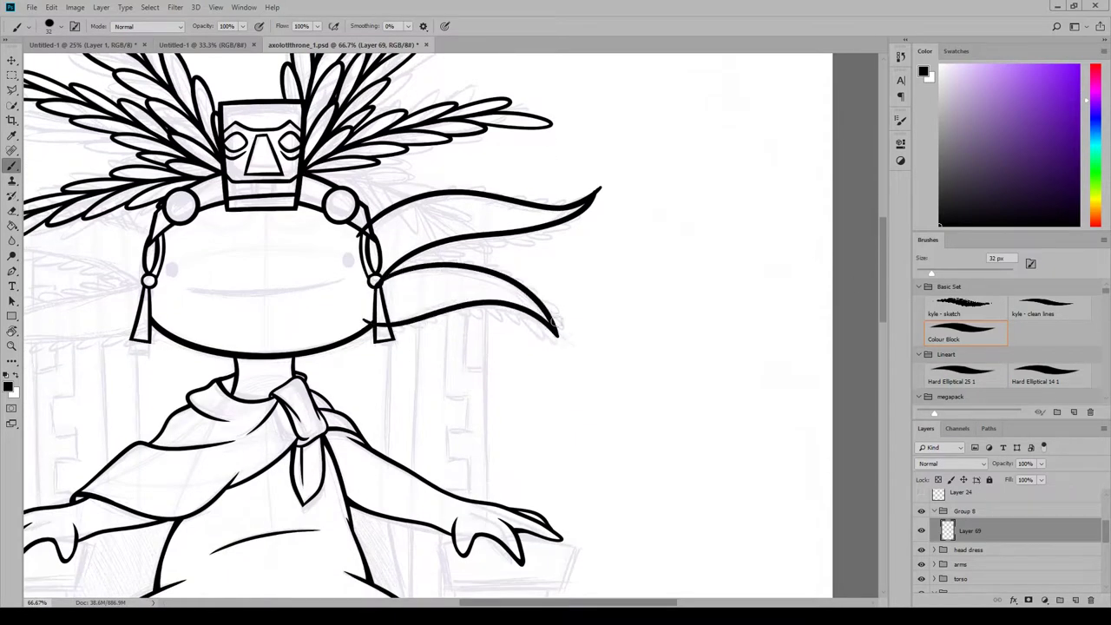
# Erase the stray line ends at the head and sharpen the tips of both right-hand gills with a 26 px eraser.
pyautogui.click(215, 7)
pyautogui.click(238, 136)
pyautogui.click(216, 7)
pyautogui.click(238, 147)
pyautogui.click(11, 210)
pyautogui.click(206, 315)
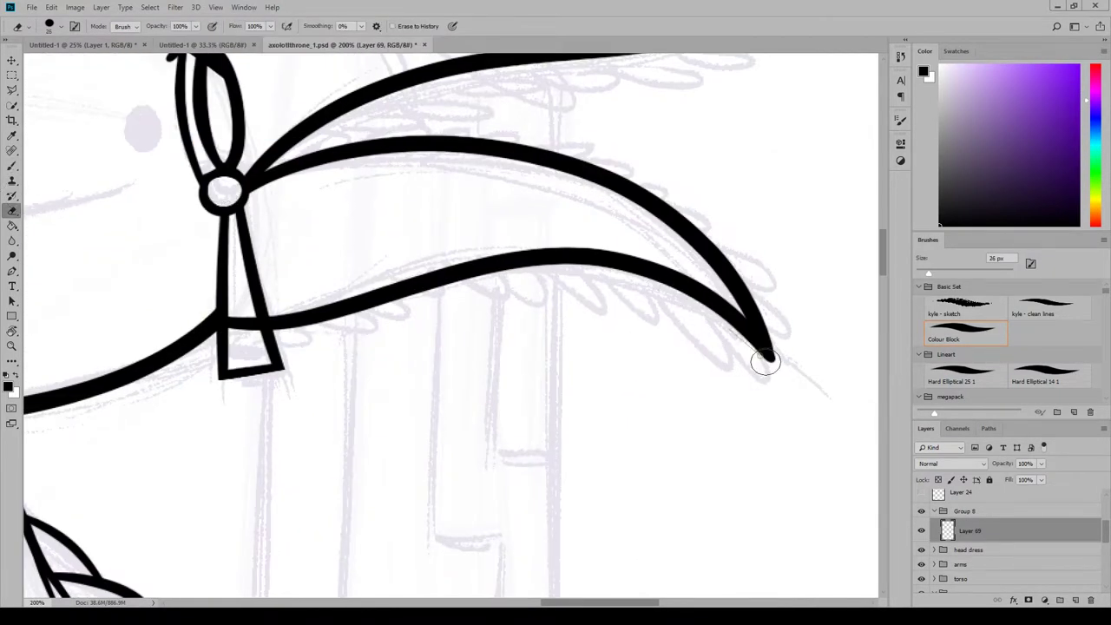
pyautogui.moveTo(882, 262); pyautogui.dragTo(881, 240)
pyautogui.moveTo(167, 297)
pyautogui.mouseDown()
pyautogui.moveTo(179, 337)
pyautogui.moveTo(203, 337)
pyautogui.mouseUp()
pyautogui.moveTo(607, 602); pyautogui.dragTo(655, 603)
pyautogui.moveTo(568, 159); pyautogui.dragTo(564, 199)
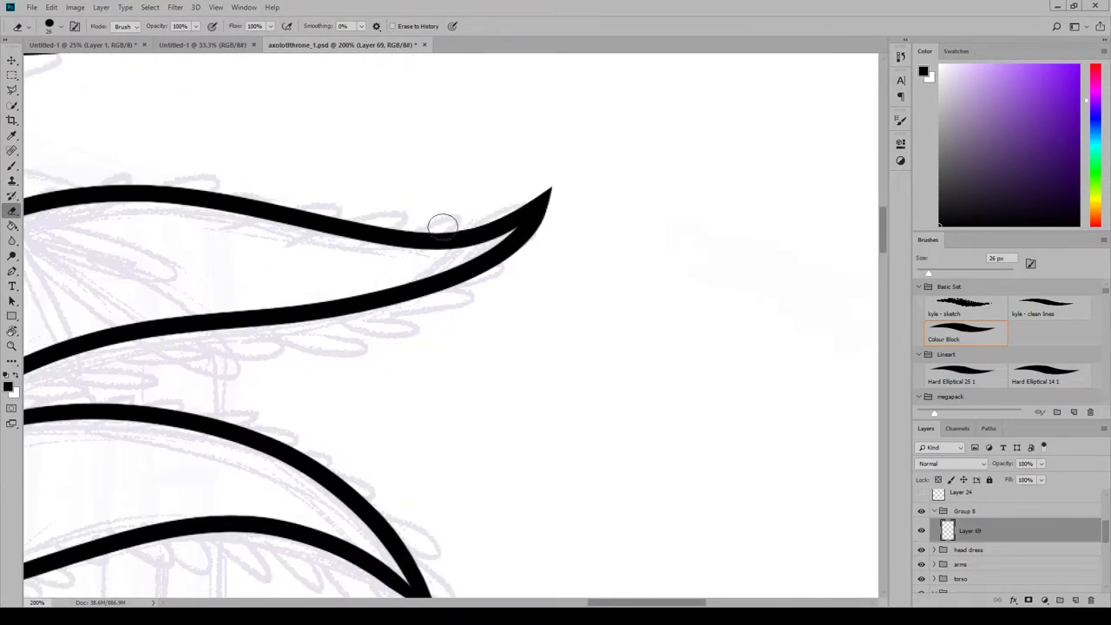
pyautogui.hscroll(-10, 801, 307)
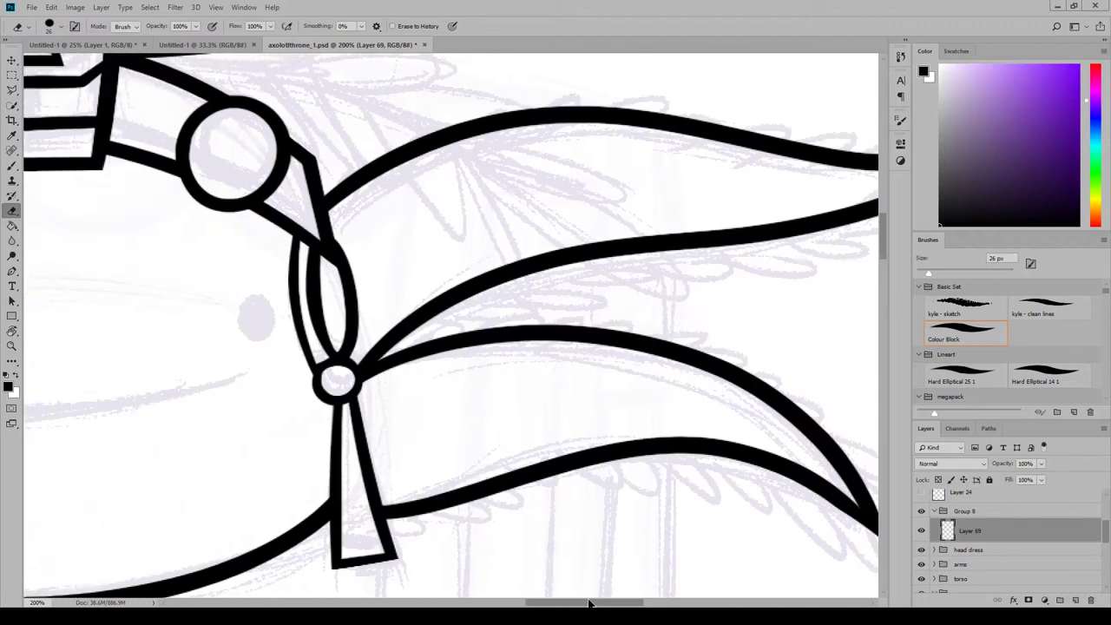
# On a new layer, draw small looped frills along the upper edge of the upper right gill with a 24 px brush.
pyautogui.hotkey('ctrl', 'shift', 'alt', 'n')
pyautogui.press('b')
pyautogui.moveTo(931, 273); pyautogui.dragTo(927, 273)
pyautogui.moveTo(324, 185)
pyautogui.mouseDown()
pyautogui.moveTo(357, 136)
pyautogui.moveTo(367, 165)
pyautogui.mouseUp()
pyautogui.moveTo(376, 159); pyautogui.dragTo(425, 136)
pyautogui.moveTo(438, 130); pyautogui.dragTo(559, 105)
pyautogui.moveTo(570, 105); pyautogui.dragTo(678, 114)
pyautogui.scroll(3, 451, 326)
pyautogui.hscroll(5, 451, 325)
pyautogui.moveTo(254, 408)
pyautogui.mouseDown()
pyautogui.moveTo(531, 432)
pyautogui.moveTo(566, 415)
pyautogui.mouseUp()
# Draw matching looped frills along the lower edge of the upper right gill, out to its tip.
pyautogui.scroll(-3, 536, 512)
pyautogui.hscroll(-5, 536, 513)
pyautogui.moveTo(265, 425)
pyautogui.mouseDown()
pyautogui.moveTo(352, 375)
pyautogui.moveTo(447, 340)
pyautogui.moveTo(581, 321)
pyautogui.mouseUp()
pyautogui.hotkey('ctrl', 'z')
pyautogui.moveTo(590, 322); pyautogui.dragTo(632, 314)
pyautogui.moveTo(640, 317)
pyautogui.mouseDown()
pyautogui.moveTo(684, 325)
pyautogui.moveTo(734, 301)
pyautogui.mouseUp()
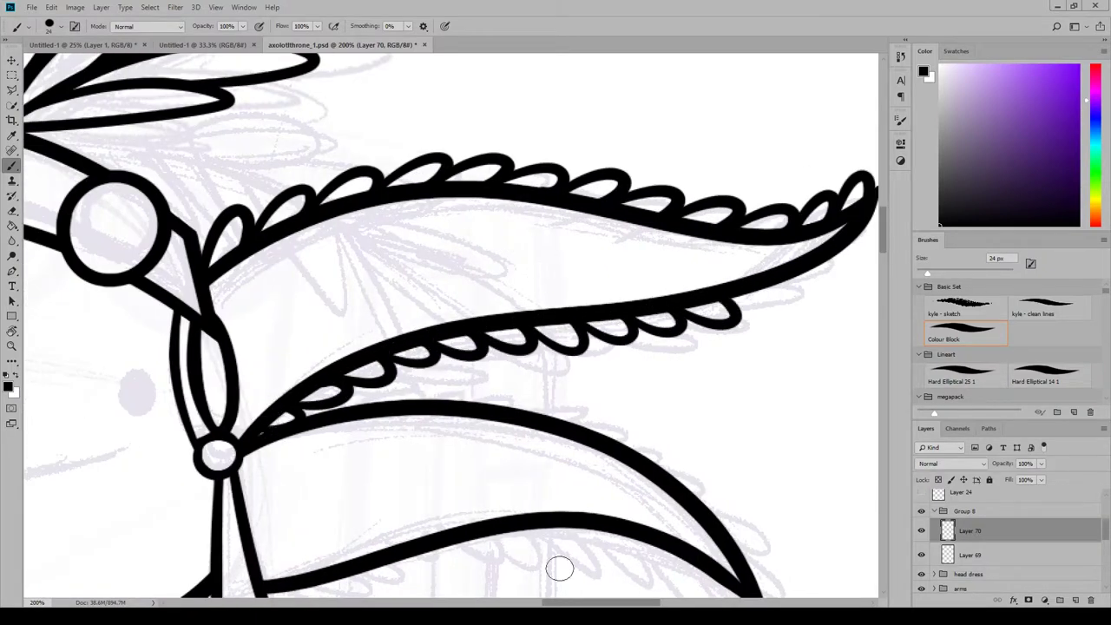
pyautogui.moveTo(565, 602); pyautogui.dragTo(614, 602)
pyautogui.moveTo(382, 300)
pyautogui.mouseDown()
pyautogui.moveTo(491, 245)
pyautogui.moveTo(526, 210)
pyautogui.mouseUp()
pyautogui.hotkey('ctrl', 'z')
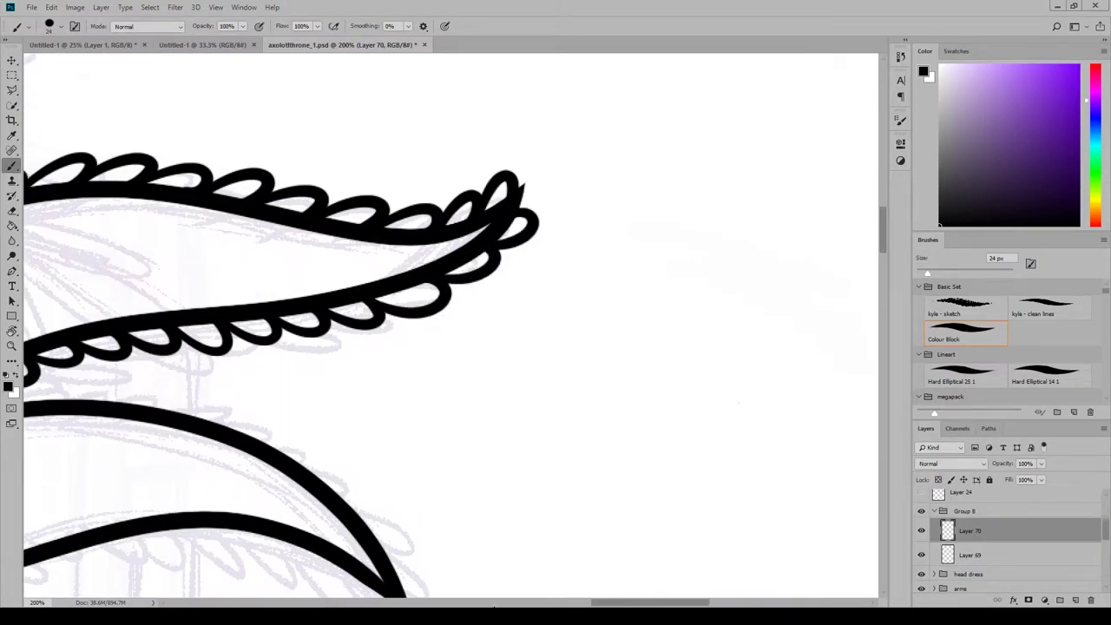
# On another new layer, draw looped frills along both edges of the lower right gill.
pyautogui.hscroll(-5, 451, 325)
pyautogui.hscroll(-2, 451, 326)
pyautogui.hscroll(4, 451, 325)
pyautogui.scroll(-4, 451, 326)
pyautogui.click(1075, 599)
pyautogui.moveTo(218, 464); pyautogui.dragTo(303, 455)
pyautogui.moveTo(303, 451); pyautogui.dragTo(347, 442)
pyautogui.moveTo(345, 439)
pyautogui.mouseDown()
pyautogui.moveTo(478, 398)
pyautogui.moveTo(618, 427)
pyautogui.moveTo(701, 469)
pyautogui.moveTo(707, 414)
pyautogui.moveTo(631, 357)
pyautogui.mouseUp()
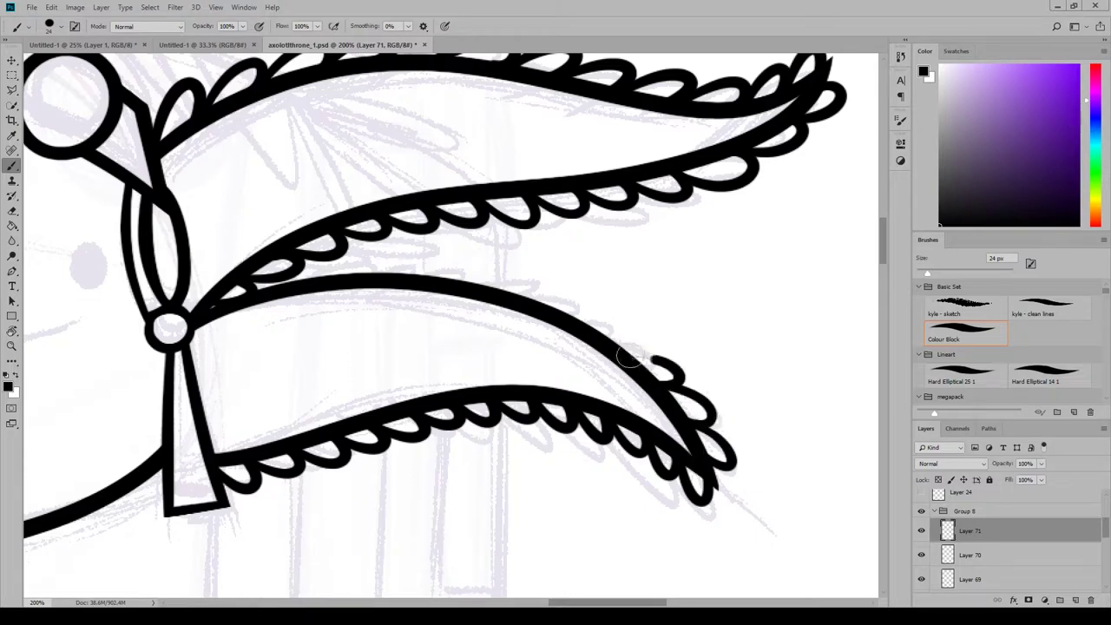
pyautogui.moveTo(634, 317)
pyautogui.mouseDown()
pyautogui.moveTo(468, 276)
pyautogui.moveTo(347, 274)
pyautogui.moveTo(269, 289)
pyautogui.mouseUp()
pyautogui.press('e')
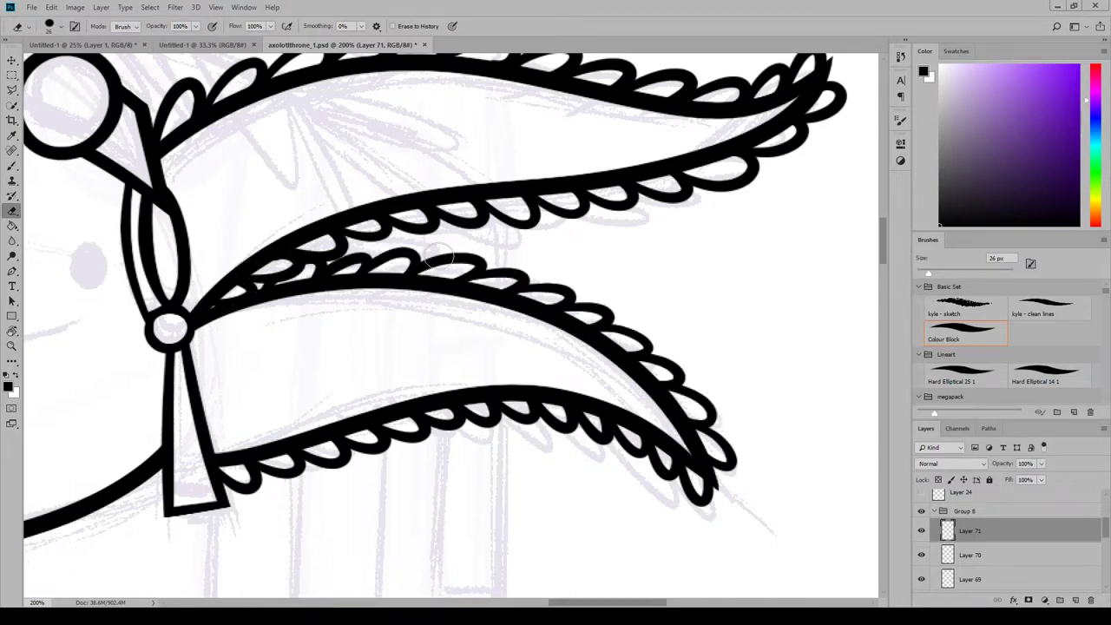
# Examine the finished right-hand gills against the whole figure and compare them with the sketched gills on the left.
pyautogui.moveTo(566, 604); pyautogui.dragTo(545, 604)
pyautogui.click(216, 8)
pyautogui.click(239, 93)
pyautogui.click(217, 8)
pyautogui.click(252, 115)
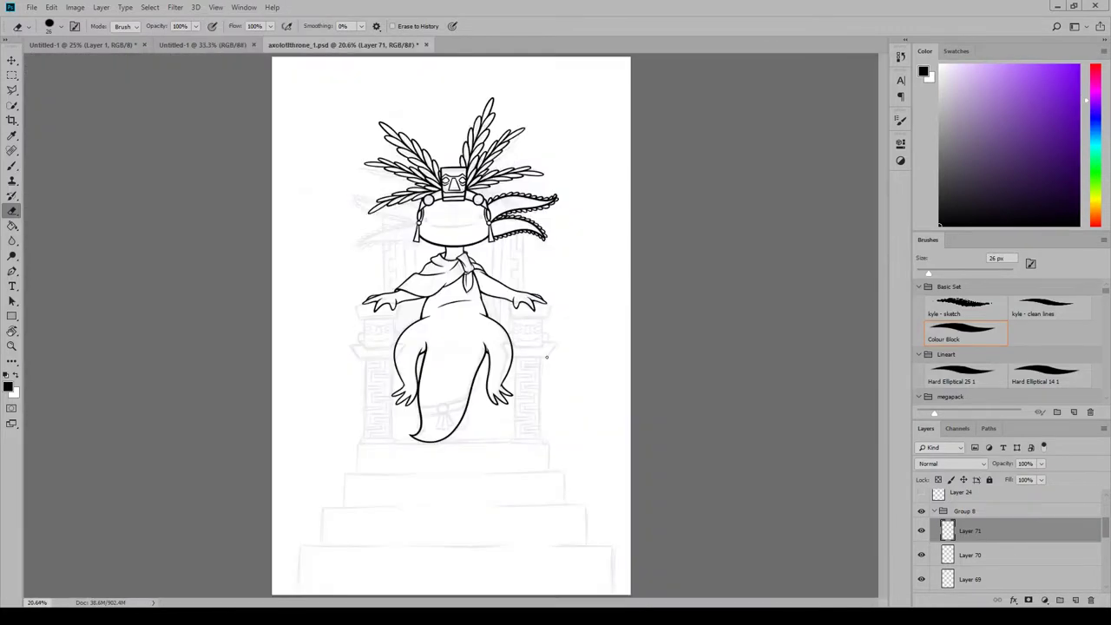
pyautogui.click(216, 8)
pyautogui.click(239, 94)
pyautogui.click(216, 8)
pyautogui.click(239, 94)
pyautogui.moveTo(883, 303); pyautogui.dragTo(885, 247)
pyautogui.click(216, 8)
pyautogui.click(251, 93)
pyautogui.moveTo(630, 602); pyautogui.dragTo(654, 602)
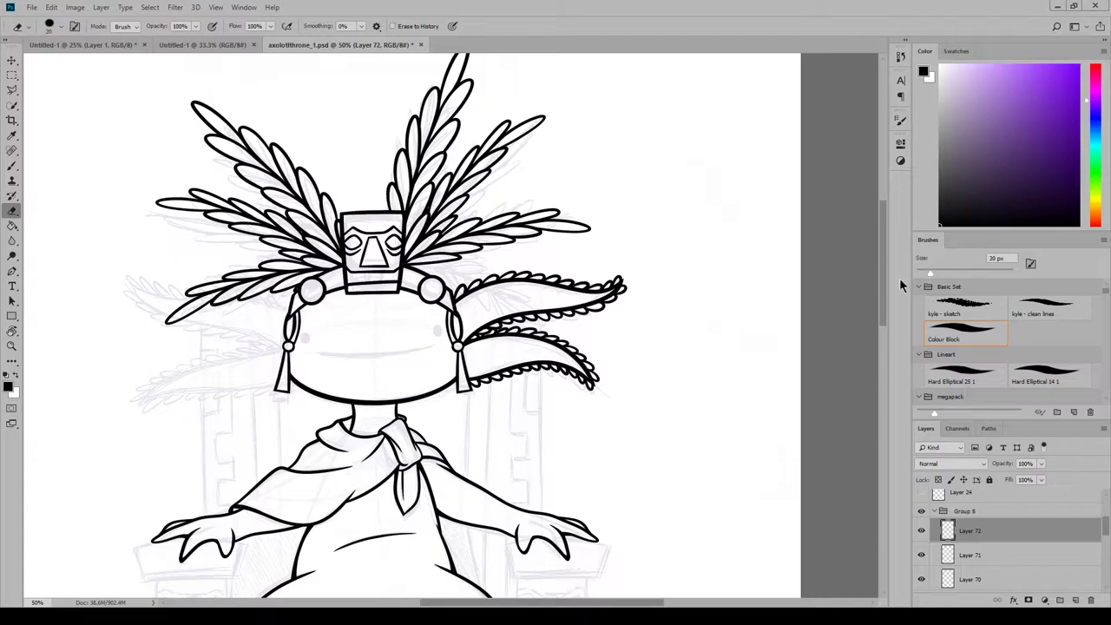
# Draw the upper and lower curves of the upper gill on the head's left side with a 24 px brush.
pyautogui.moveTo(542, 602); pyautogui.dragTo(495, 602)
pyautogui.click(215, 7)
pyautogui.click(274, 136)
pyautogui.moveTo(883, 245); pyautogui.dragTo(882, 252)
pyautogui.press('b')
pyautogui.moveTo(141, 198)
pyautogui.mouseDown()
pyautogui.moveTo(189, 263)
pyautogui.moveTo(441, 349)
pyautogui.moveTo(474, 270)
pyautogui.mouseUp()
pyautogui.hotkey('ctrl', 'z')
pyautogui.hotkey('ctrl', 'z')
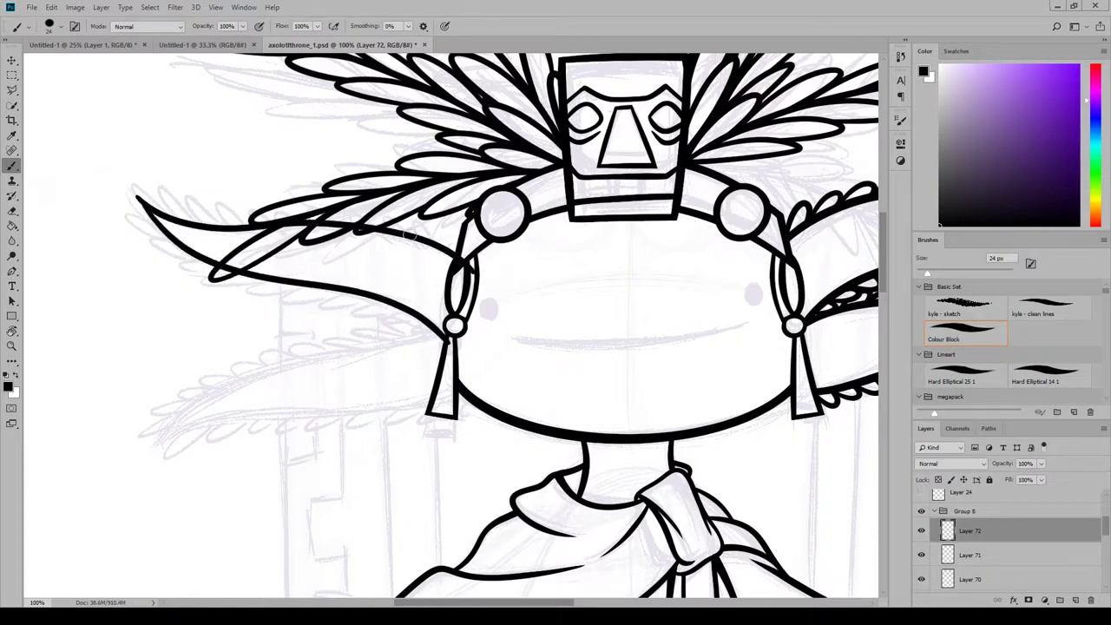
# Draw the upper and lower curves of the lower left gill, running from its tip to the strap bead and jaw.
pyautogui.moveTo(443, 330)
pyautogui.mouseDown()
pyautogui.moveTo(267, 369)
pyautogui.moveTo(471, 380)
pyautogui.mouseUp()
pyautogui.hotkey('ctrl', 'z')
pyautogui.moveTo(158, 445); pyautogui.dragTo(471, 385)
pyautogui.moveTo(157, 445); pyautogui.dragTo(453, 326)
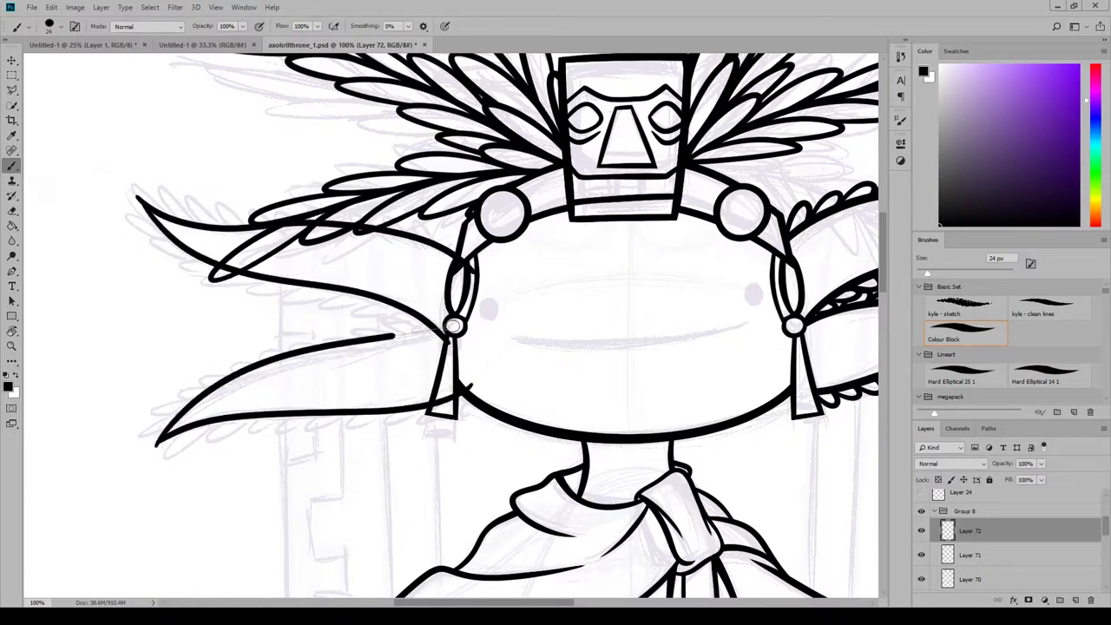
pyautogui.keyDown('shift'); pyautogui.click(452, 325); pyautogui.keyUp('shift')
# Erase the left gill lines where they overlap the strap, head and headdress feathers, using a 30 px eraser.
pyautogui.press('e')
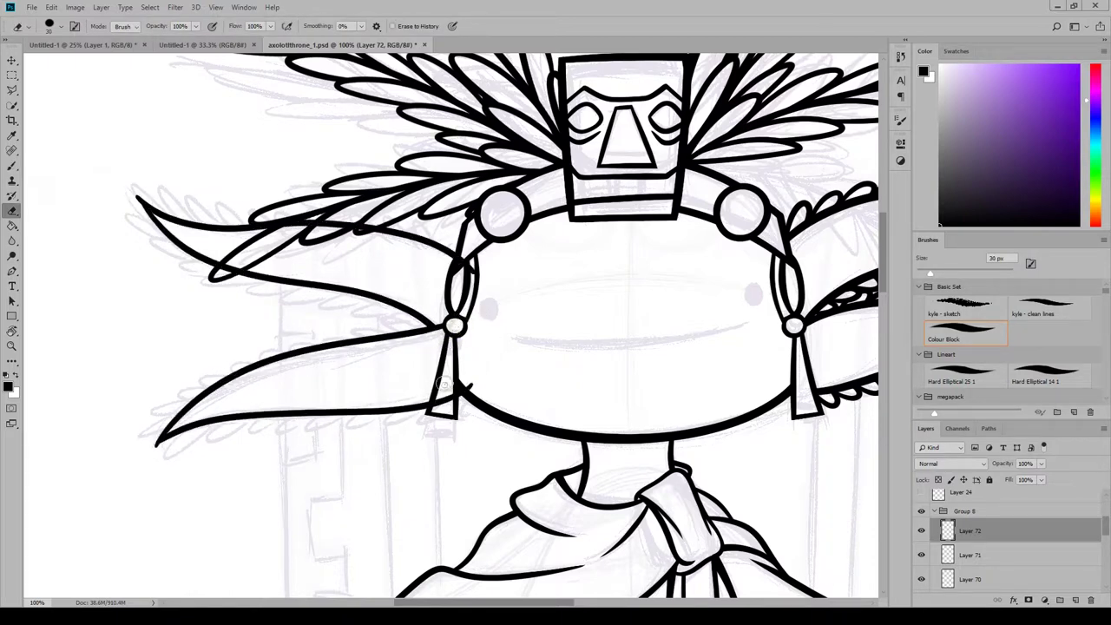
pyautogui.hotkey('ctrl', '+')
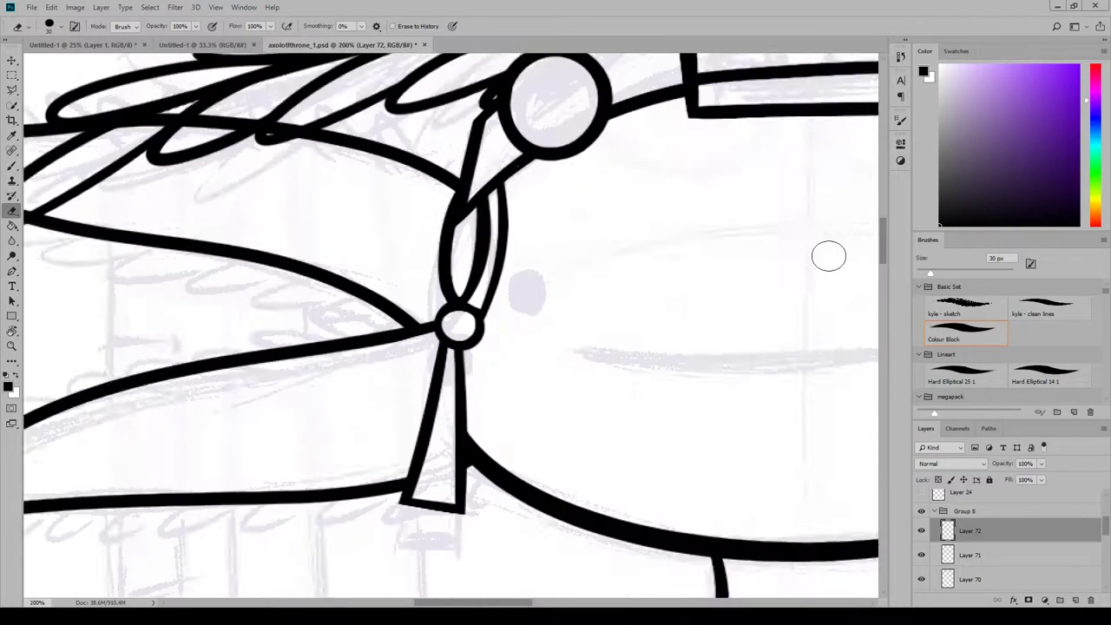
pyautogui.moveTo(482, 434); pyautogui.dragTo(864, 255)
pyautogui.scroll(5, 866, 252)
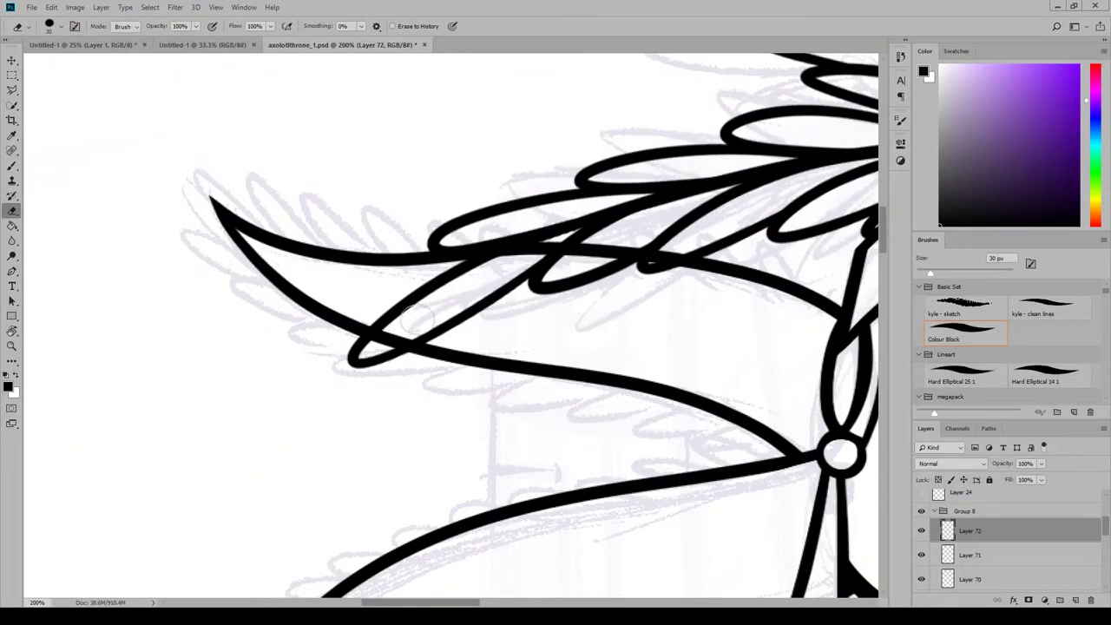
pyautogui.moveTo(580, 222); pyautogui.dragTo(548, 272)
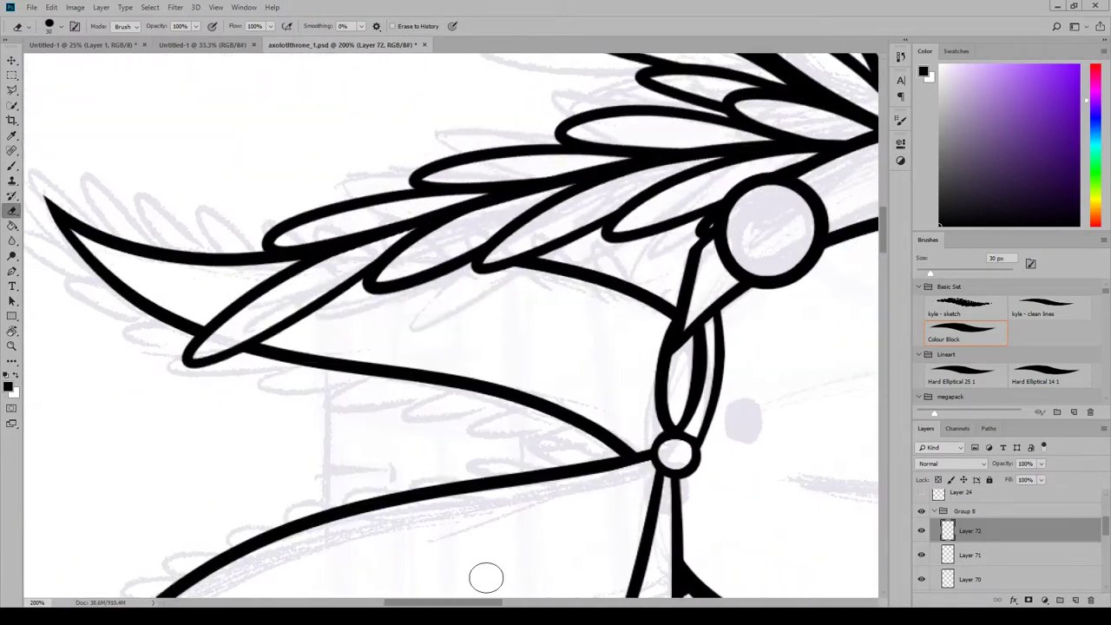
pyautogui.scroll(-2, 483, 578)
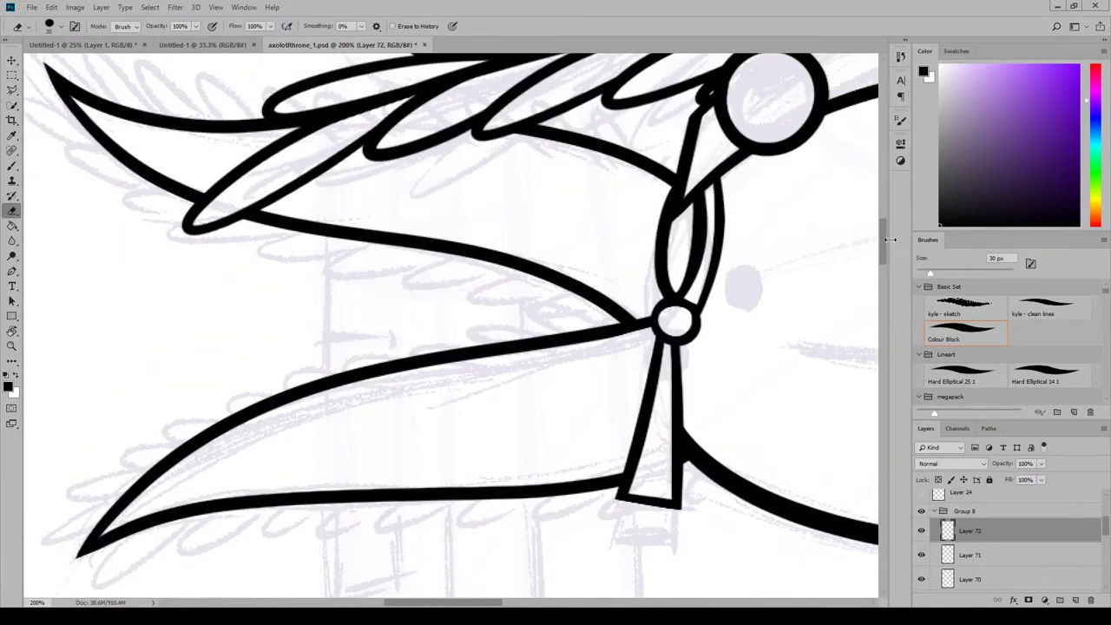
# On a new layer, draw looped frills along the upper edge of the lower left gill with a 24 px brush.
pyautogui.click(19, 167)
pyautogui.moveTo(642, 322)
pyautogui.mouseDown()
pyautogui.moveTo(521, 328)
pyautogui.moveTo(334, 369)
pyautogui.moveTo(296, 364)
pyautogui.moveTo(267, 385)
pyautogui.mouseUp()
pyautogui.hotkey('ctrl', 'z')
pyautogui.moveTo(340, 364); pyautogui.dragTo(293, 387)
pyautogui.moveTo(291, 379); pyautogui.dragTo(256, 402)
pyautogui.moveTo(251, 391); pyautogui.dragTo(166, 450)
# Draw frills along the lower edge of the lower left gill and add a small one behind the right strap.
pyautogui.moveTo(173, 449)
pyautogui.mouseDown()
pyautogui.moveTo(146, 471)
pyautogui.moveTo(418, 287)
pyautogui.moveTo(365, 320)
pyautogui.mouseUp()
pyautogui.moveTo(434, 357); pyautogui.dragTo(477, 319)
pyautogui.moveTo(472, 318); pyautogui.dragTo(609, 306)
pyautogui.moveTo(606, 305); pyautogui.dragTo(676, 303)
pyautogui.hscroll(5, 665, 362)
pyautogui.moveTo(278, 306)
pyautogui.mouseDown()
pyautogui.moveTo(283, 329)
pyautogui.moveTo(347, 306)
pyautogui.mouseUp()
pyautogui.moveTo(349, 304); pyautogui.dragTo(476, 294)
pyautogui.moveTo(473, 298)
pyautogui.mouseDown()
pyautogui.moveTo(499, 304)
pyautogui.moveTo(549, 269)
pyautogui.mouseUp()
pyautogui.hscroll(7, 588, 163)
pyautogui.moveTo(433, 268); pyautogui.dragTo(443, 291)
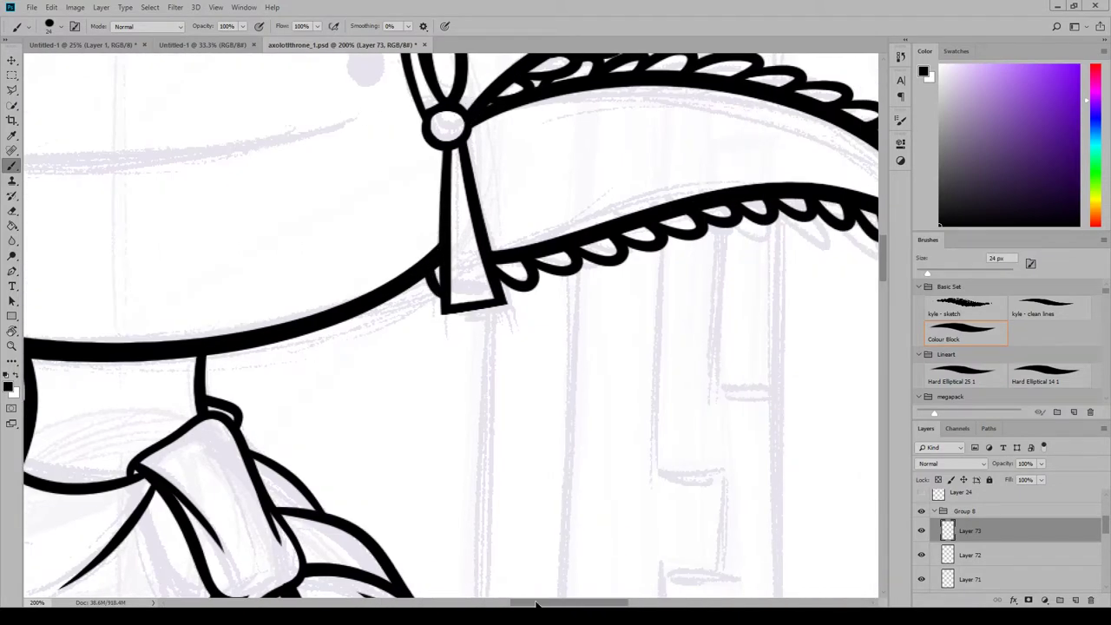
# Draw looped frills along the upper edge of the upper left gill, leaving the overlapping feathers clear.
pyautogui.moveTo(535, 602); pyautogui.dragTo(431, 602)
pyautogui.moveTo(884, 266); pyautogui.dragTo(885, 237)
pyautogui.moveTo(528, 306); pyautogui.dragTo(456, 272)
pyautogui.moveTo(448, 271); pyautogui.dragTo(414, 262)
pyautogui.hscroll(-5, 400, 193)
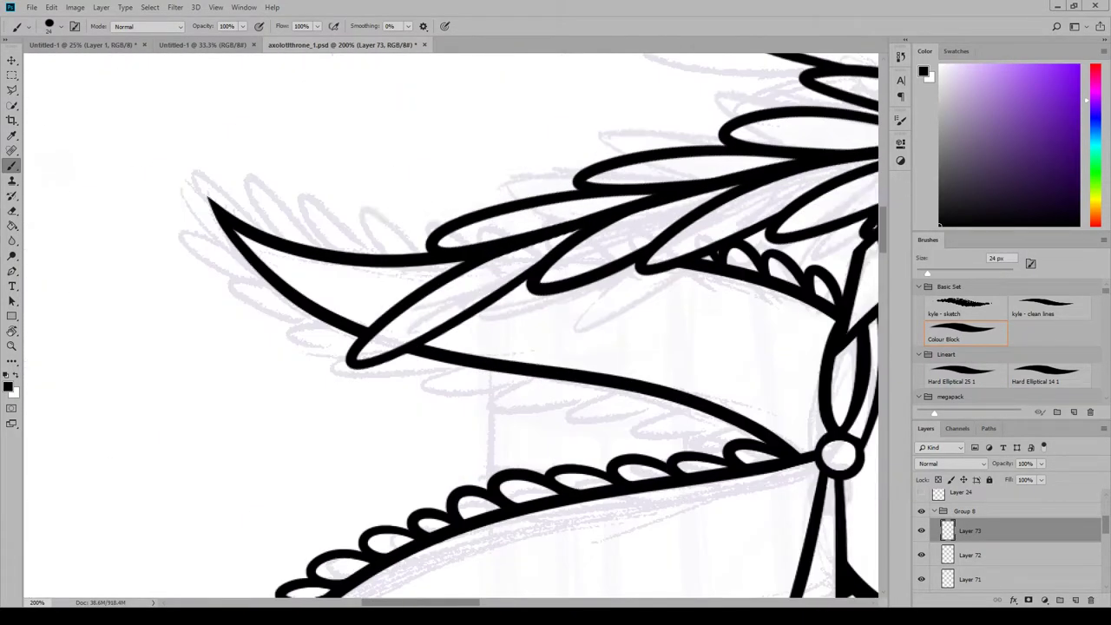
pyautogui.moveTo(482, 240)
pyautogui.mouseDown()
pyautogui.moveTo(457, 229)
pyautogui.moveTo(419, 251)
pyautogui.moveTo(284, 185)
pyautogui.moveTo(292, 249)
pyautogui.moveTo(281, 223)
pyautogui.mouseUp()
# Draw looped frills along the lower edge of the upper left gill, from its tip to the strap bead.
pyautogui.moveTo(267, 217); pyautogui.dragTo(365, 314)
pyautogui.hotkey('ctrl', 'z')
pyautogui.moveTo(357, 320)
pyautogui.mouseDown()
pyautogui.moveTo(405, 333)
pyautogui.moveTo(417, 360)
pyautogui.moveTo(699, 401)
pyautogui.mouseUp()
pyautogui.moveTo(439, 605); pyautogui.dragTo(485, 605)
pyautogui.moveTo(345, 380); pyautogui.dragTo(460, 434)
pyautogui.moveTo(478, 601); pyautogui.dragTo(507, 601)
pyautogui.click(215, 7)
pyautogui.click(247, 102)
pyautogui.click(215, 7)
pyautogui.click(248, 102)
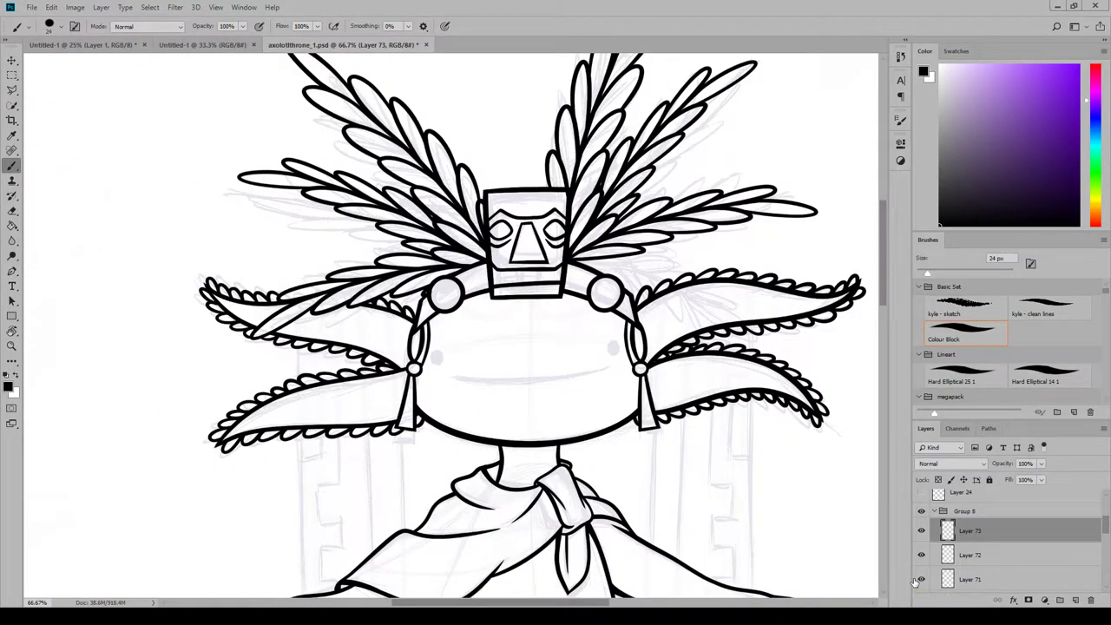
# Collapse Group 8, rename it "head" and collapse the cape group.
pyautogui.click(934, 511)
pyautogui.doubleClick(965, 511)
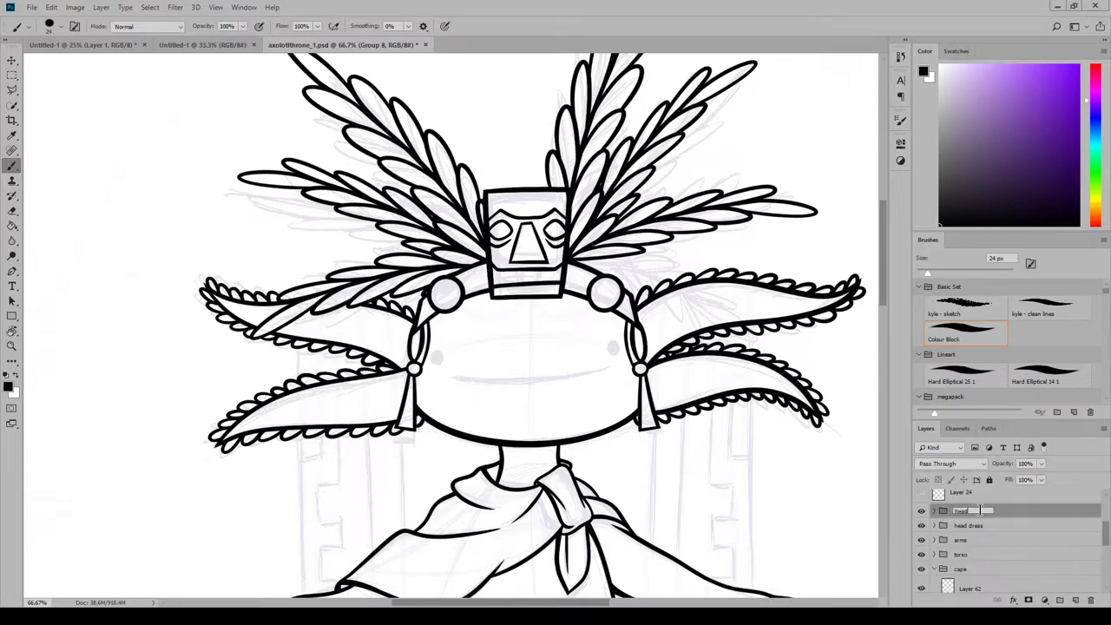
pyautogui.write('head')
pyautogui.press('Return')
pyautogui.click(934, 569)
# Paint two solid black oval eyes on a new layer in the face group and shift them slightly down.
pyautogui.hotkey('ctrl', 'z')
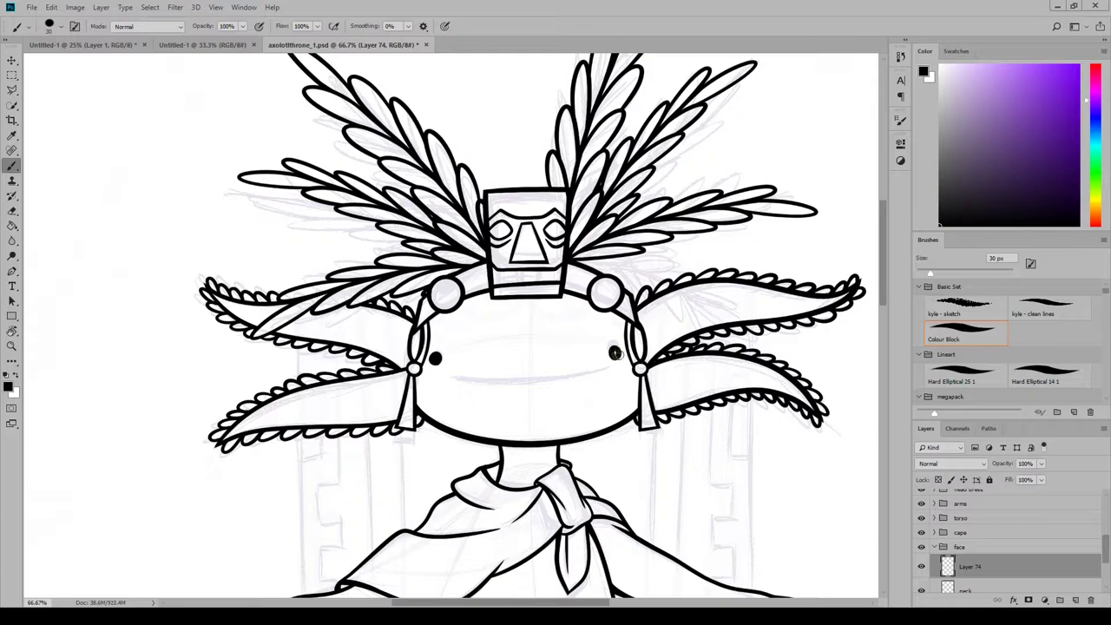
pyautogui.click(12, 62)
pyautogui.moveTo(549, 402); pyautogui.dragTo(551, 405)
# Draw a wide curved smile on a new layer and move it slightly below the sketched mouth.
pyautogui.press('b')
pyautogui.click(1076, 598)
pyautogui.moveTo(454, 377); pyautogui.dragTo(607, 372)
pyautogui.click(12, 62)
pyautogui.moveTo(558, 413)
pyautogui.mouseDown()
pyautogui.moveTo(561, 440)
pyautogui.moveTo(556, 422)
pyautogui.mouseUp()
# Thin the mouth line and taper both its ends to points with a 30 px eraser.
pyautogui.press('e')
pyautogui.hotkey('ctrl', '+')
pyautogui.hotkey('ctrl', '+')
pyautogui.scroll(-3, 444, 267)
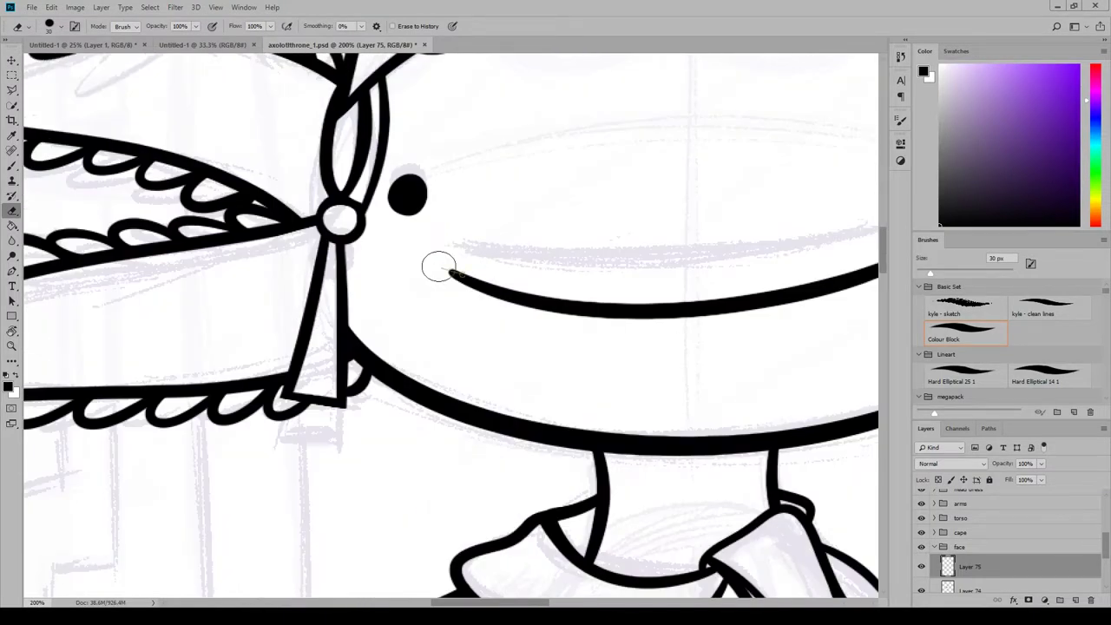
pyautogui.moveTo(439, 265)
pyautogui.mouseDown()
pyautogui.moveTo(487, 270)
pyautogui.moveTo(453, 262)
pyautogui.mouseUp()
pyautogui.hscroll(5, 460, 251)
pyautogui.moveTo(245, 298); pyautogui.dragTo(510, 246)
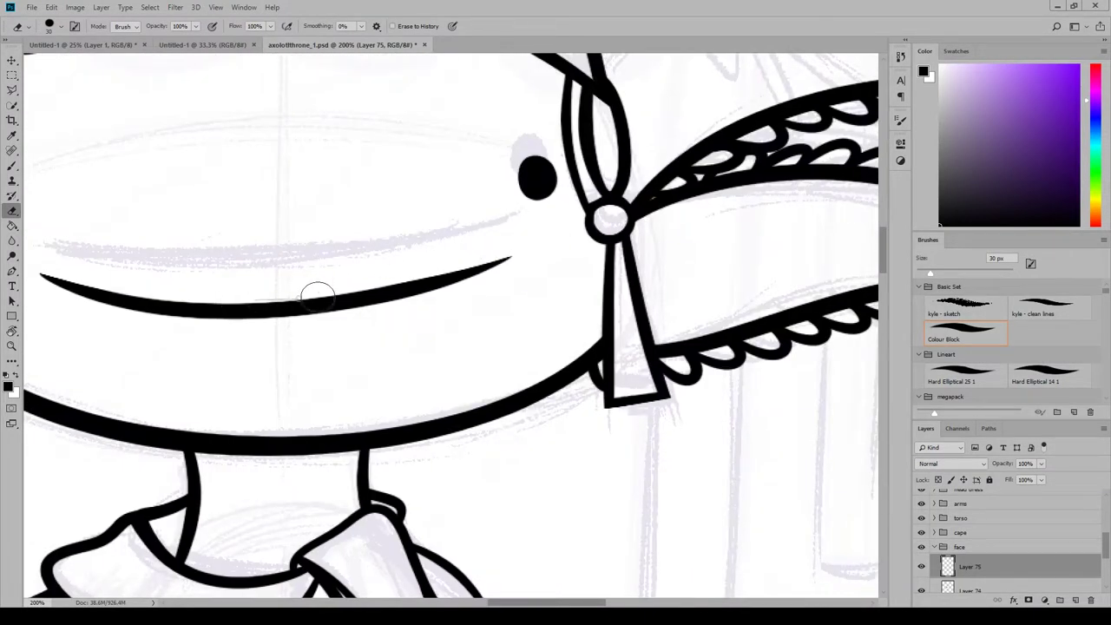
pyautogui.moveTo(317, 297); pyautogui.dragTo(492, 258)
pyautogui.moveTo(555, 602); pyautogui.dragTo(512, 602)
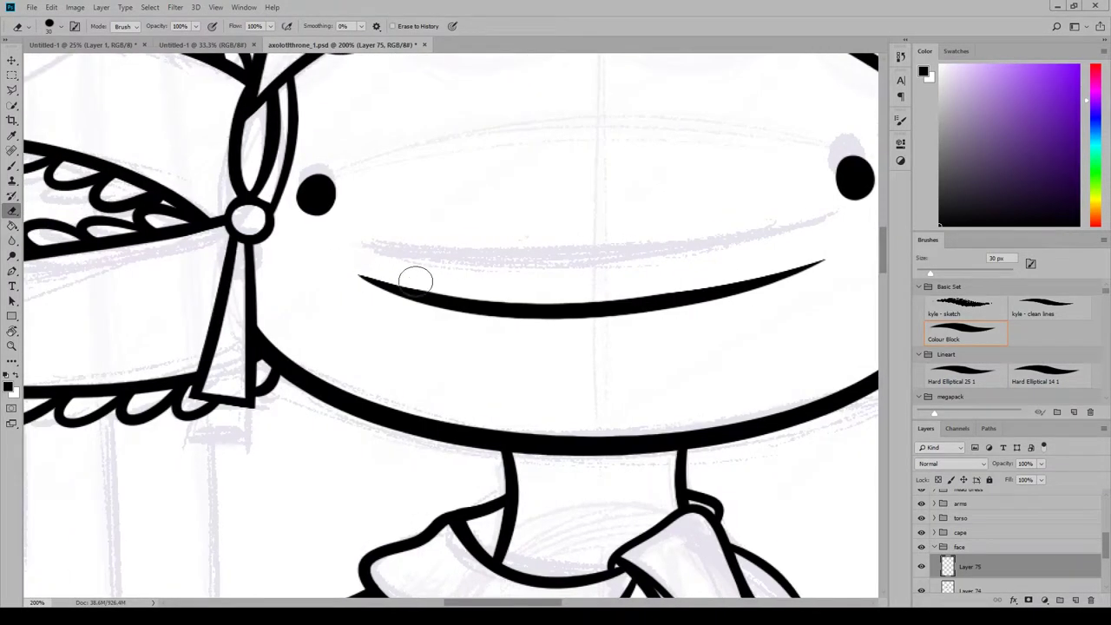
# Collapse the face group and expand the head dress group.
pyautogui.moveTo(883, 263); pyautogui.dragTo(882, 230)
pyautogui.moveTo(546, 602); pyautogui.dragTo(622, 602)
pyautogui.click(216, 7)
pyautogui.click(251, 104)
pyautogui.hotkey('ctrl', '-')
pyautogui.hotkey('ctrl', '-')
pyautogui.hotkey('ctrl', '-')
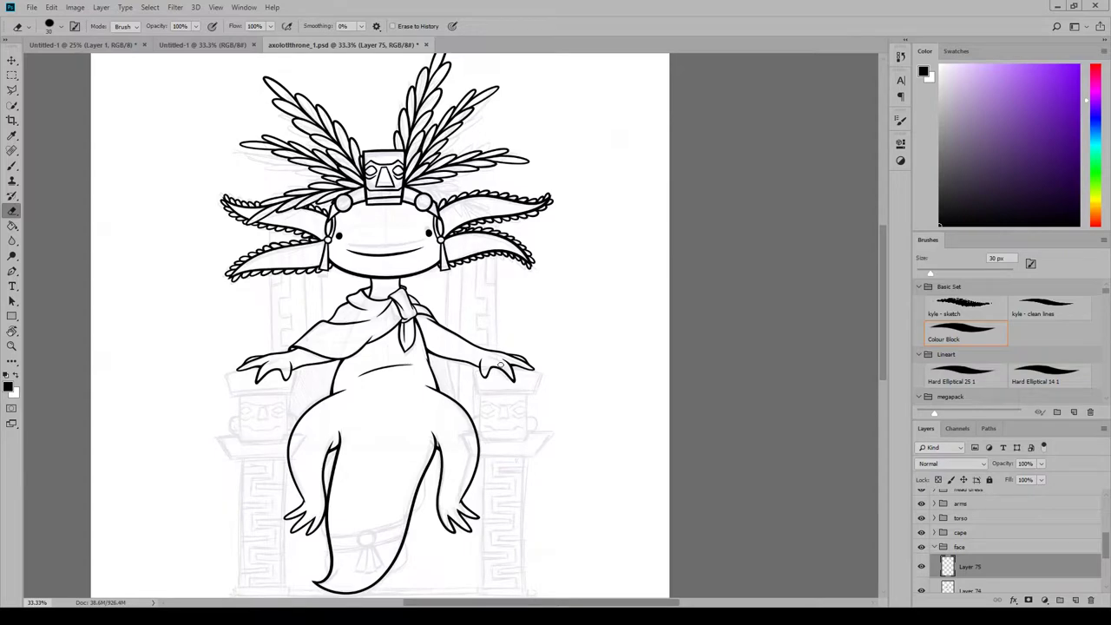
pyautogui.click(933, 547)
pyautogui.scroll(3, 939, 545)
pyautogui.click(952, 532)
pyautogui.click(934, 533)
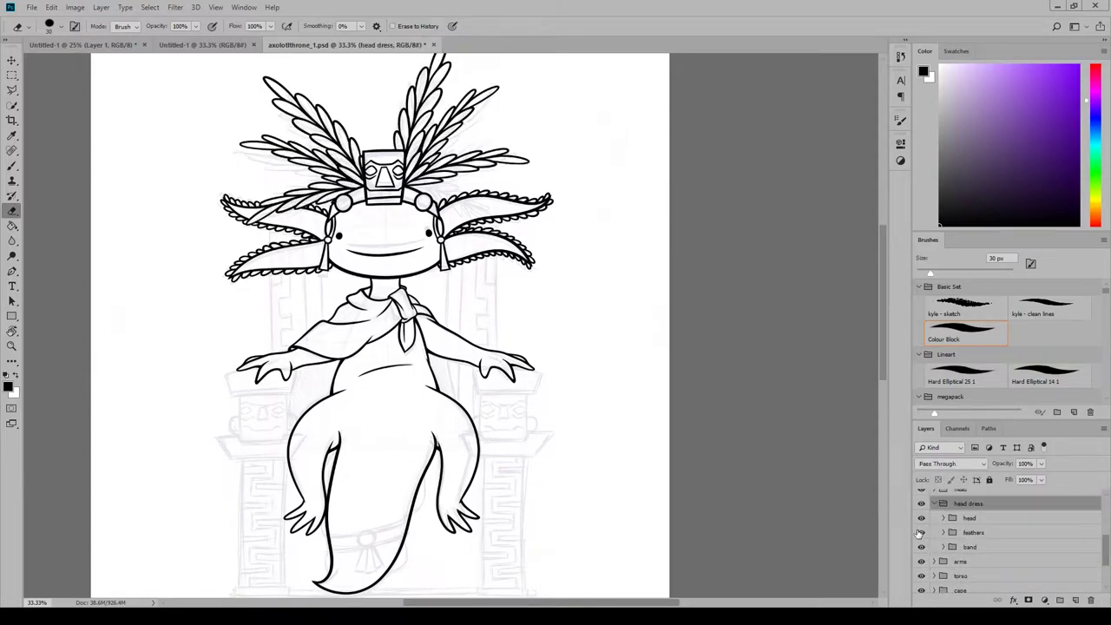
# Expand the feathers group, check its Group 7 and Group 6 layers by toggling their visibility, and select the feathers group.
pyautogui.click(943, 533)
pyautogui.click(957, 552)
pyautogui.click(923, 552)
pyautogui.click(921, 553)
pyautogui.click(921, 576)
pyautogui.click(921, 577)
pyautogui.click(994, 530)
pyautogui.scroll(4, 994, 533)
pyautogui.click(975, 546)
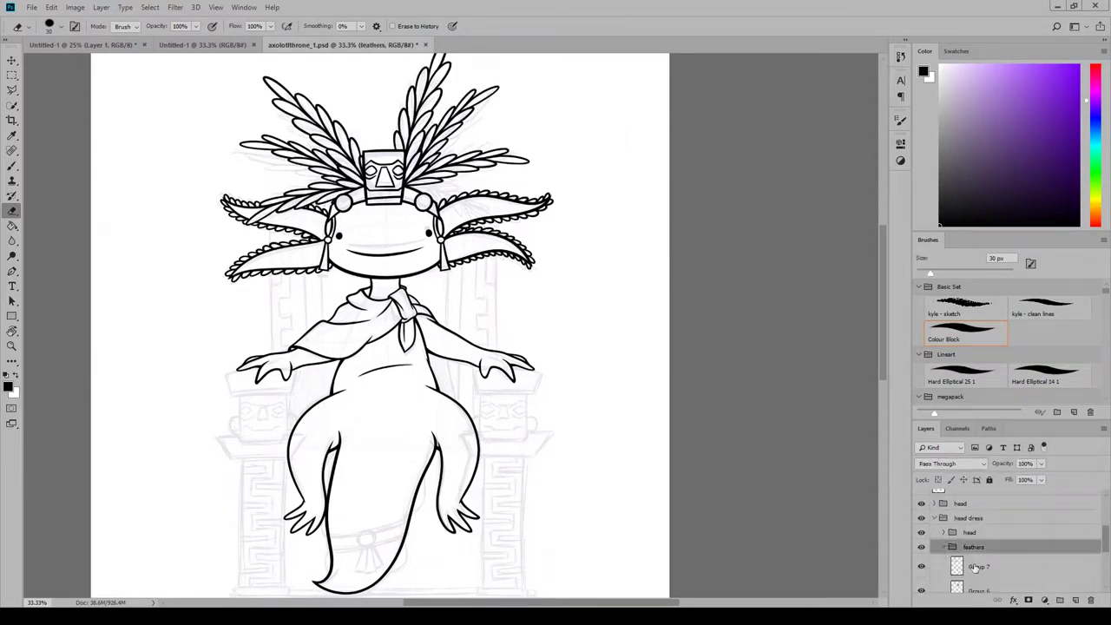
# On a new layer, draw a curved spine for another feather in the blank area beside the headdress and taper its outer end.
pyautogui.click(1075, 599)
pyautogui.click(216, 7)
pyautogui.click(236, 94)
pyautogui.hotkey('ctrl', '+')
pyautogui.moveTo(883, 318); pyautogui.dragTo(898, 259)
pyautogui.press('b')
pyautogui.moveTo(547, 262)
pyautogui.mouseDown()
pyautogui.moveTo(613, 232)
pyautogui.moveTo(681, 229)
pyautogui.mouseUp()
pyautogui.press('e')
pyautogui.click(216, 7)
pyautogui.click(236, 94)
pyautogui.click(216, 7)
pyautogui.click(236, 94)
pyautogui.moveTo(555, 603); pyautogui.dragTo(611, 602)
pyautogui.moveTo(883, 204); pyautogui.dragTo(884, 181)
pyautogui.moveTo(643, 329); pyautogui.dragTo(772, 310)
pyautogui.moveTo(568, 339); pyautogui.dragTo(763, 303)
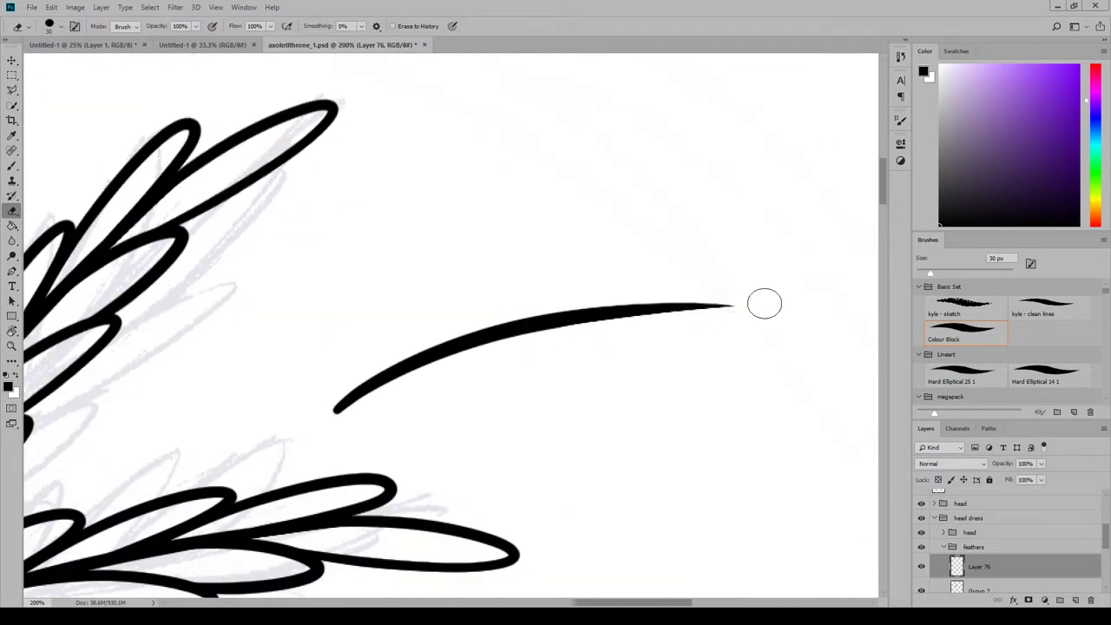
# Draw rows of overlapping leaf-shaped barbs along both sides of the feather spine with a 20 px brush.
pyautogui.press('b')
pyautogui.moveTo(342, 404); pyautogui.dragTo(404, 357)
pyautogui.moveTo(411, 350); pyautogui.dragTo(589, 314)
pyautogui.moveTo(598, 309); pyautogui.dragTo(648, 307)
pyautogui.moveTo(411, 372); pyautogui.dragTo(347, 402)
pyautogui.hotkey('ctrl', 'z')
pyautogui.moveTo(517, 335)
pyautogui.mouseDown()
pyautogui.moveTo(455, 375)
pyautogui.moveTo(464, 375)
pyautogui.mouseUp()
pyautogui.moveTo(540, 327)
pyautogui.mouseDown()
pyautogui.moveTo(586, 352)
pyautogui.moveTo(546, 351)
pyautogui.mouseUp()
pyautogui.hotkey('ctrl', 'z')
pyautogui.moveTo(644, 313); pyautogui.dragTo(619, 318)
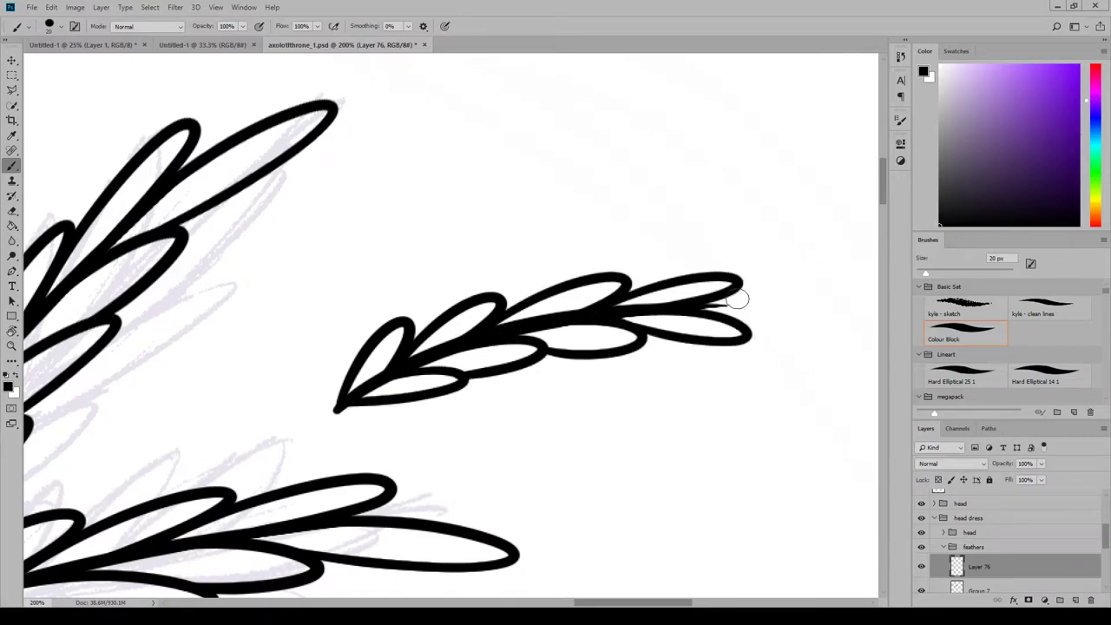
pyautogui.moveTo(736, 299); pyautogui.dragTo(744, 336)
# Move the new feather against the lower right side of the headdress mask and rotate it to slope downward over the upper gill.
pyautogui.press('v')
pyautogui.hotkey('ctrl', '-')
pyautogui.moveTo(591, 411); pyautogui.dragTo(465, 479)
pyautogui.moveTo(555, 353); pyautogui.dragTo(561, 431)
pyautogui.moveTo(473, 434); pyautogui.dragTo(452, 490)
pyautogui.moveTo(537, 487); pyautogui.dragTo(534, 498)
pyautogui.moveTo(402, 484)
pyautogui.mouseDown()
pyautogui.moveTo(414, 493)
pyautogui.moveTo(410, 479)
pyautogui.mouseUp()
pyautogui.click(523, 27)
# Rotate the new feather another 3.27° clockwise and apply the transform.
pyautogui.scroll(1, 967, 540)
pyautogui.scroll(-5, 969, 533)
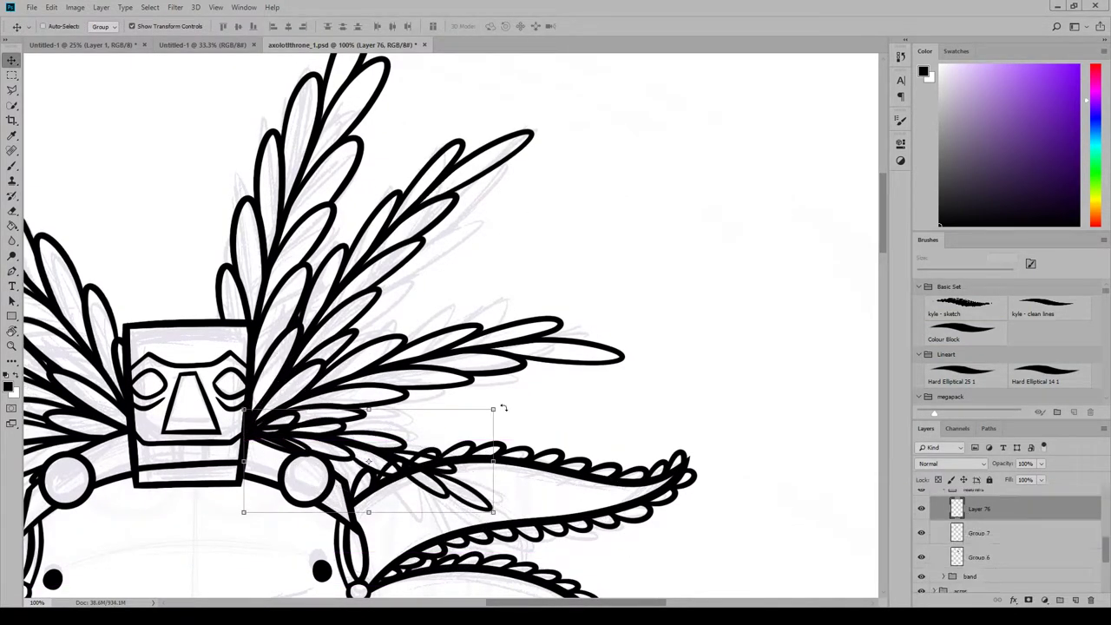
pyautogui.moveTo(499, 408); pyautogui.dragTo(501, 416)
pyautogui.moveTo(393, 438); pyautogui.dragTo(394, 436)
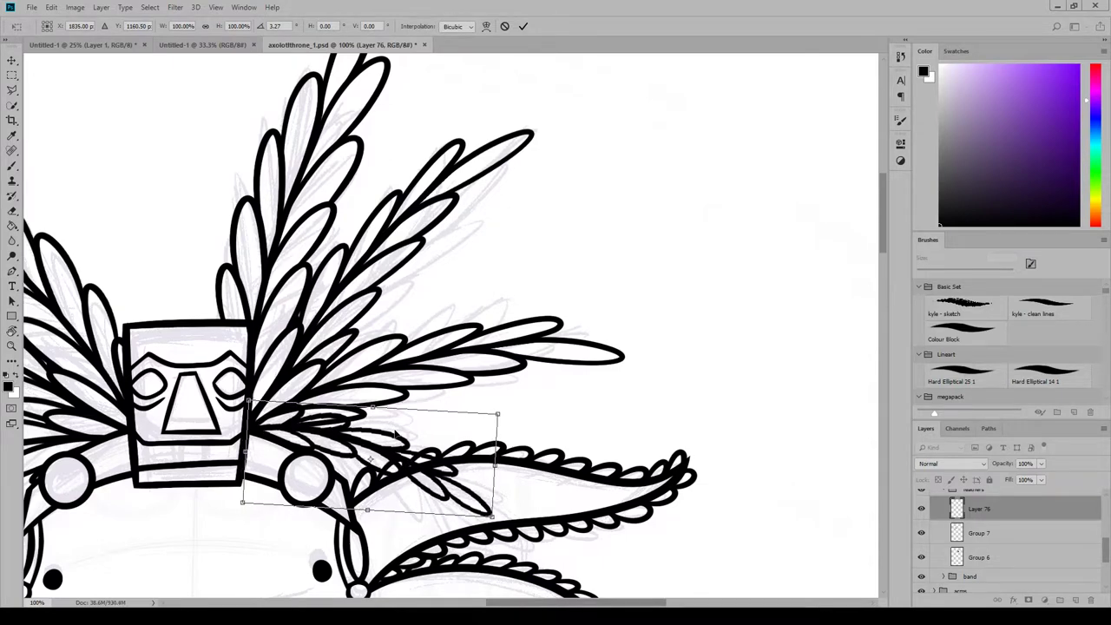
pyautogui.scroll(-3, 395, 435)
pyautogui.hscroll(-5, 395, 436)
pyautogui.hscroll(1, 647, 566)
pyautogui.scroll(1, 961, 525)
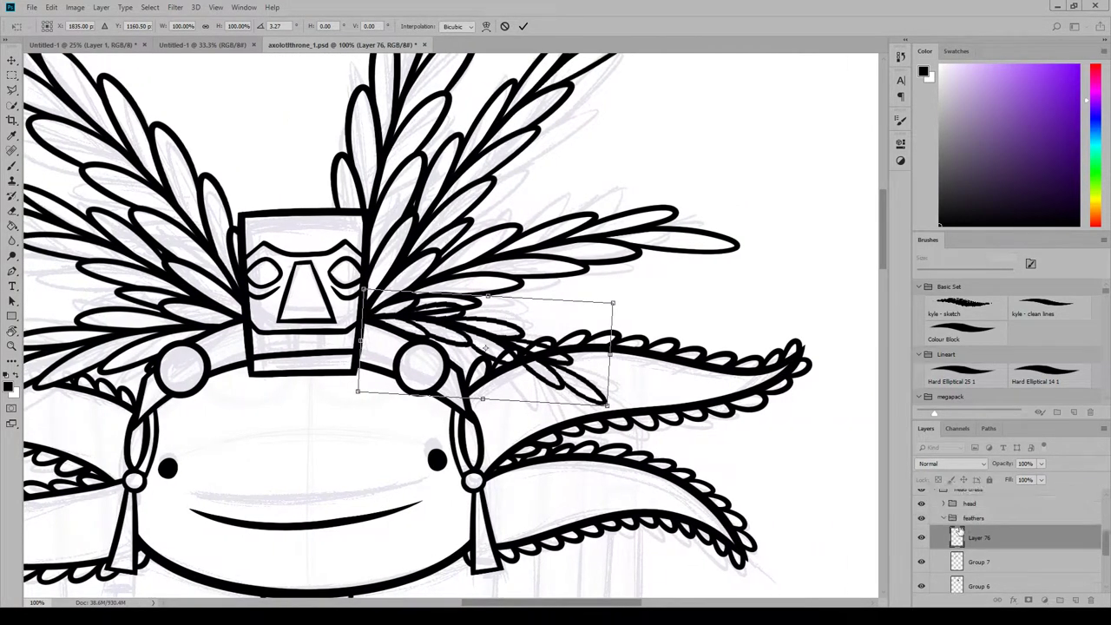
pyautogui.click(523, 27)
# Erase the Group 6 feather lines that overlap the new feather, using a 30 px eraser.
pyautogui.click(973, 556)
pyautogui.click(974, 580)
pyautogui.click(11, 212)
pyautogui.click(11, 212)
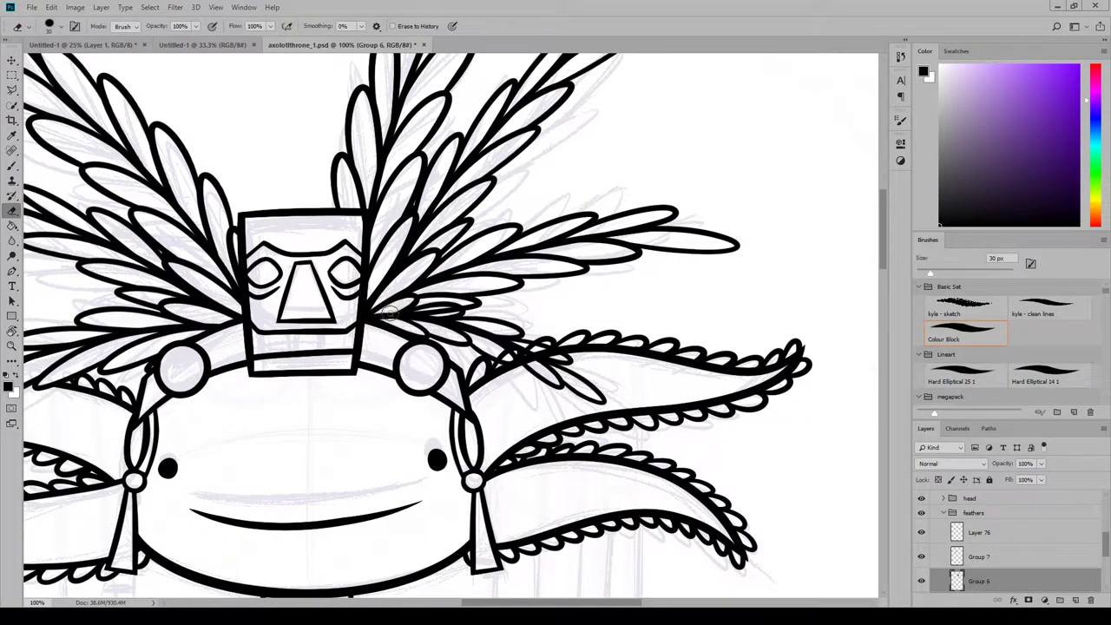
pyautogui.hscroll(3, 533, 478)
# Collapse the feathers group, merge Layer 70 down into Layer 69 in the head group, and erase the gill lines crossing the new feather.
pyautogui.click(943, 513)
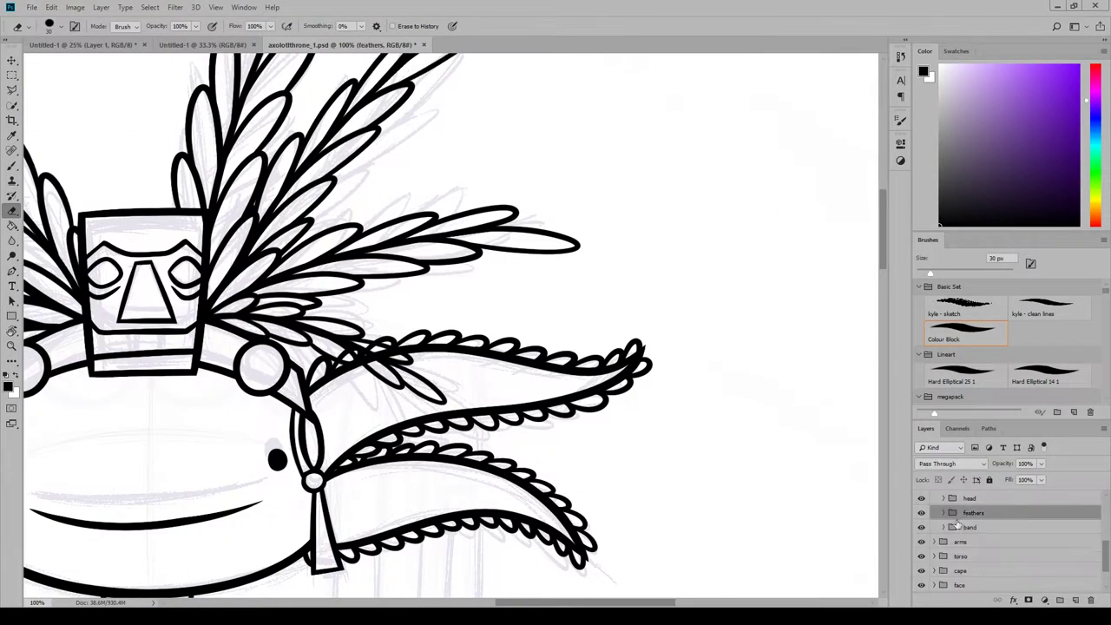
pyautogui.scroll(3, 954, 514)
pyautogui.click(934, 556)
pyautogui.scroll(-2, 972, 556)
pyautogui.click(989, 520)
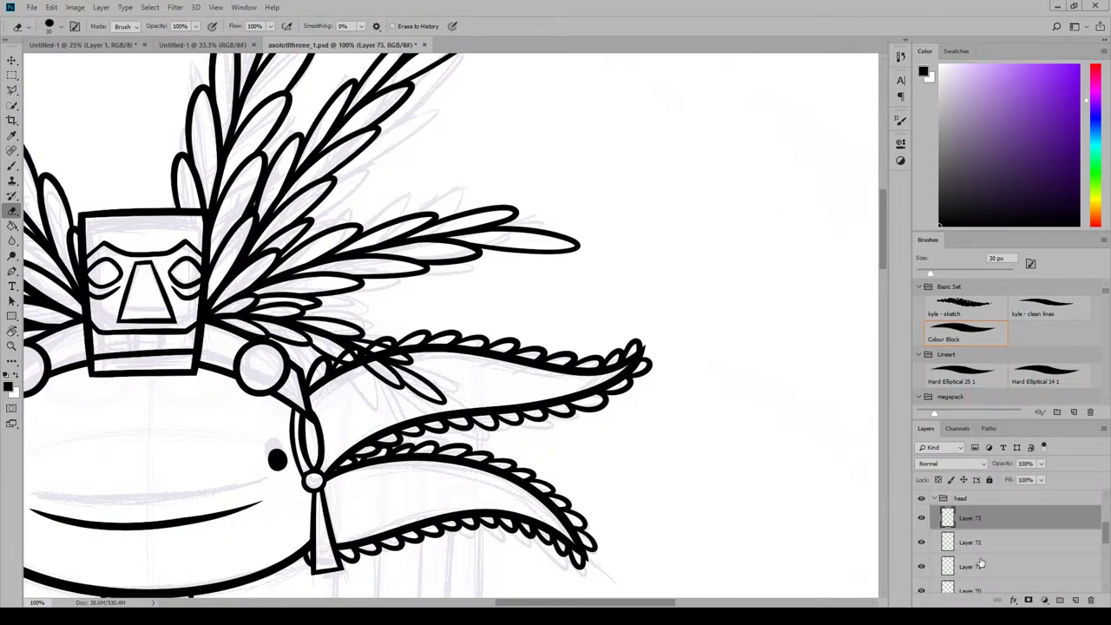
pyautogui.scroll(-2, 980, 562)
pyautogui.click(964, 536)
pyautogui.rightClick(960, 531)
pyautogui.click(988, 379)
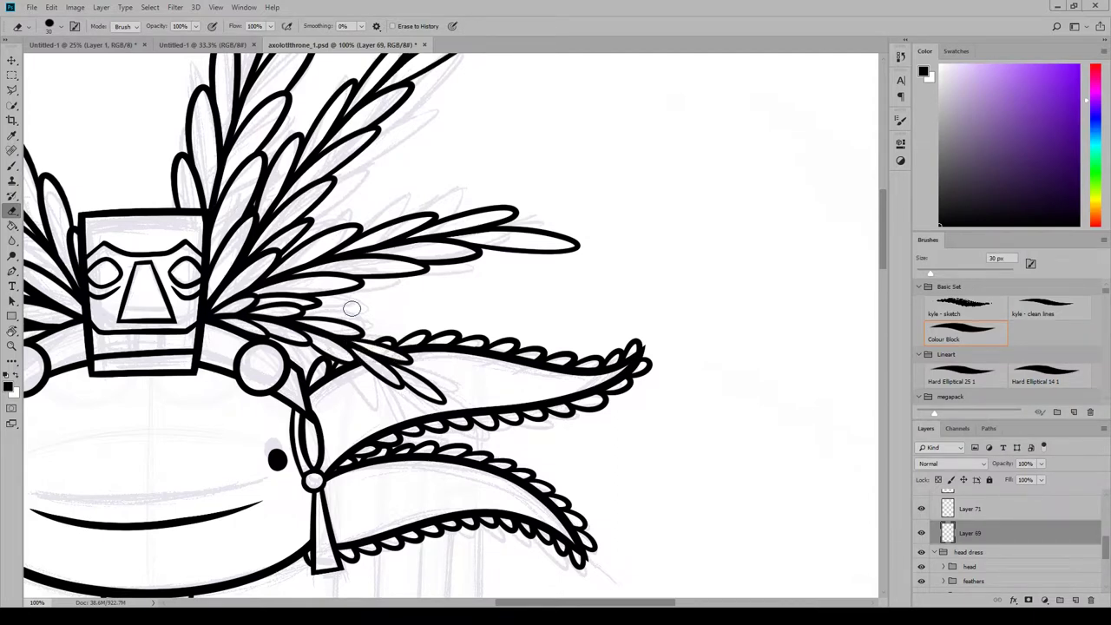
# Examine the whole line art, from the headdress and gills down to the tail, for overall balance.
pyautogui.scroll(-1, 638, 528)
pyautogui.moveTo(664, 603); pyautogui.dragTo(587, 603)
pyautogui.scroll(-5, 587, 485)
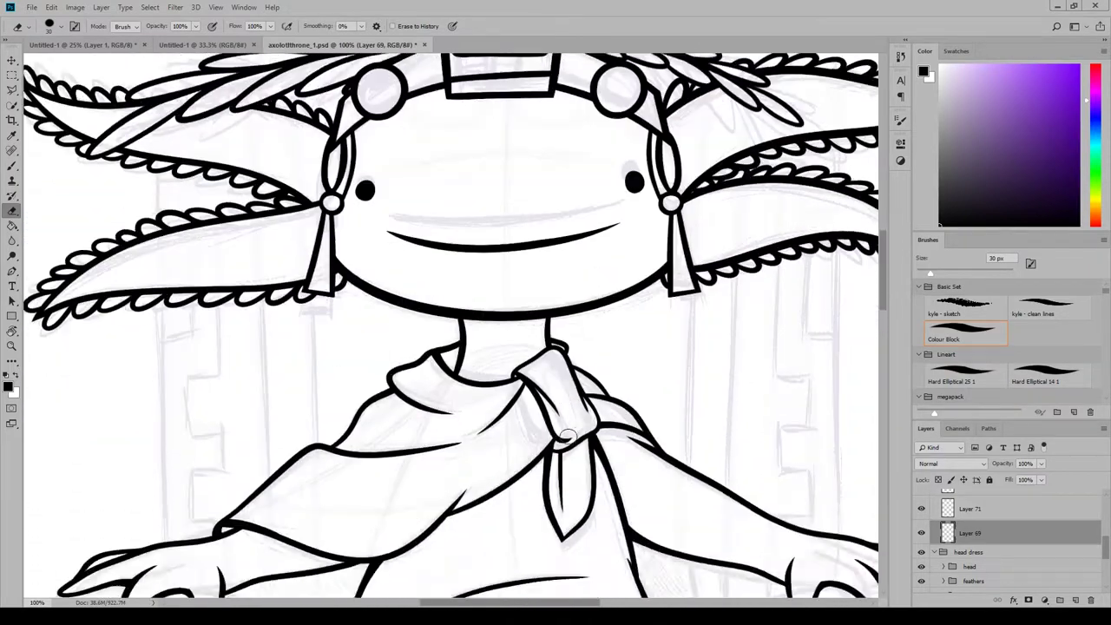
pyautogui.scroll(4, 564, 434)
pyautogui.click(215, 7)
pyautogui.click(232, 104)
pyautogui.click(215, 8)
pyautogui.click(233, 103)
pyautogui.click(216, 7)
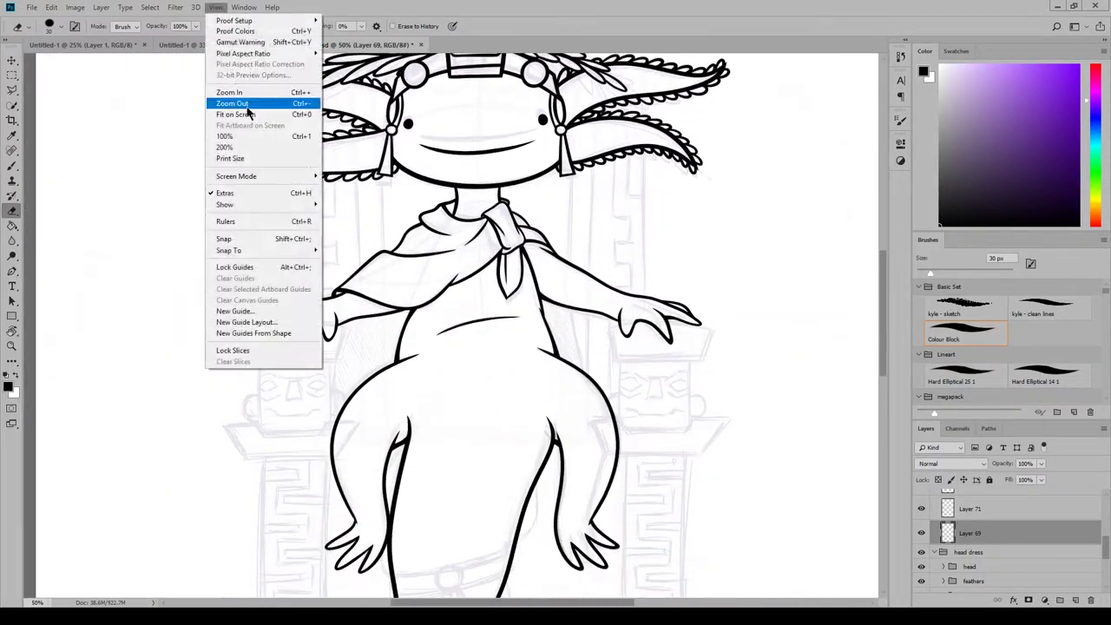
pyautogui.click(233, 103)
pyautogui.click(216, 7)
pyautogui.click(233, 104)
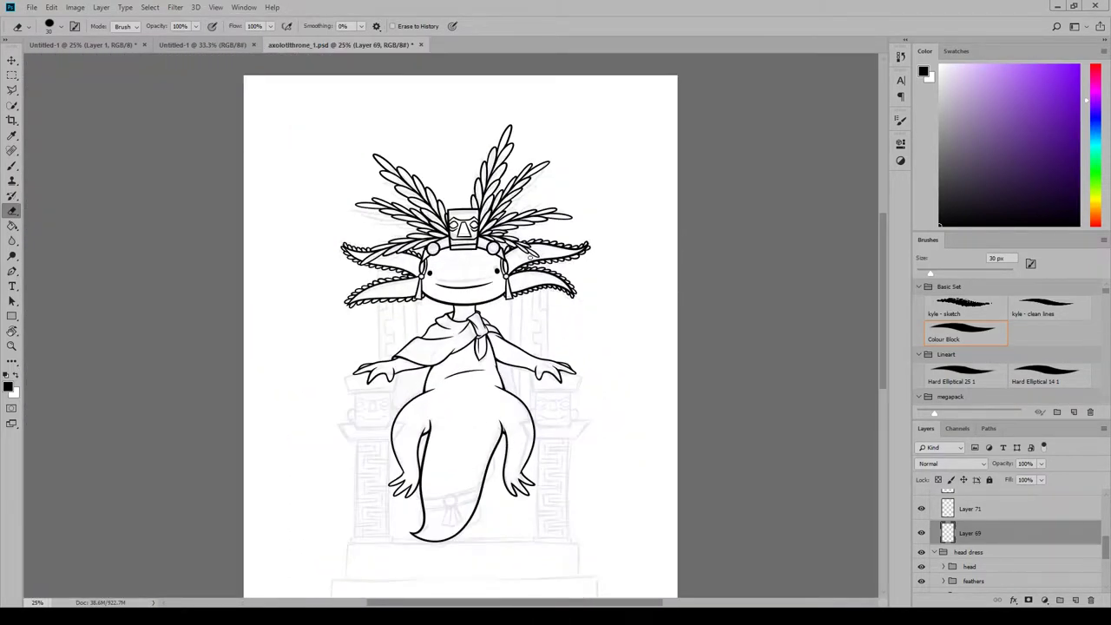
pyautogui.click(216, 7)
pyautogui.click(231, 94)
pyautogui.click(215, 7)
pyautogui.click(231, 94)
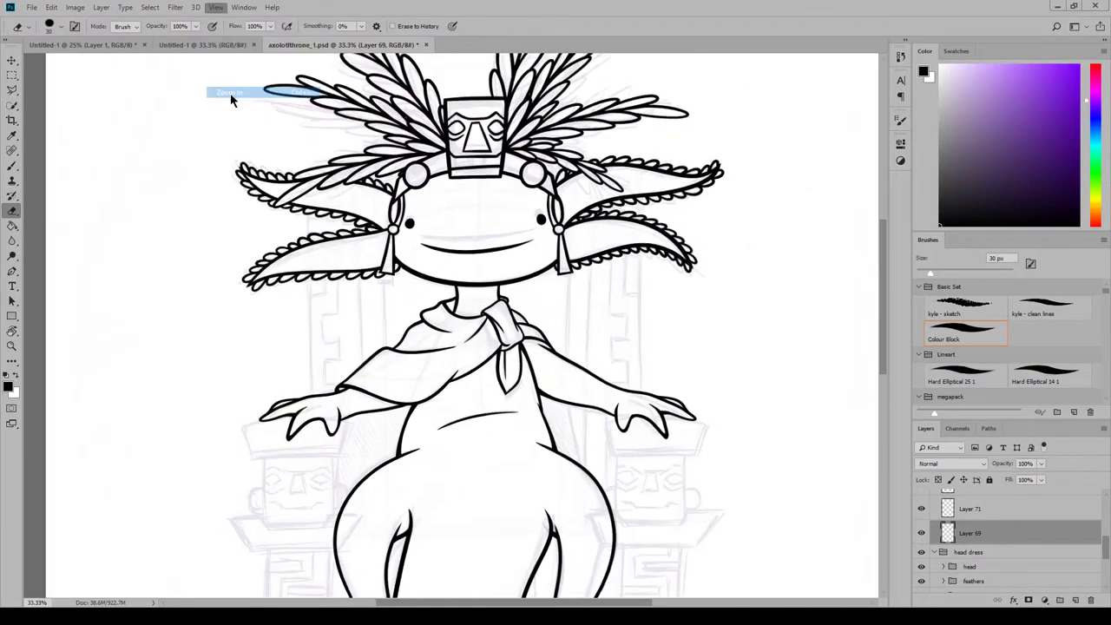
# Collapse the head group and create a new group named "chair" containing an empty layer.
pyautogui.click(215, 7)
pyautogui.click(308, 93)
pyautogui.scroll(-5, 704, 322)
pyautogui.hscroll(2, 593, 307)
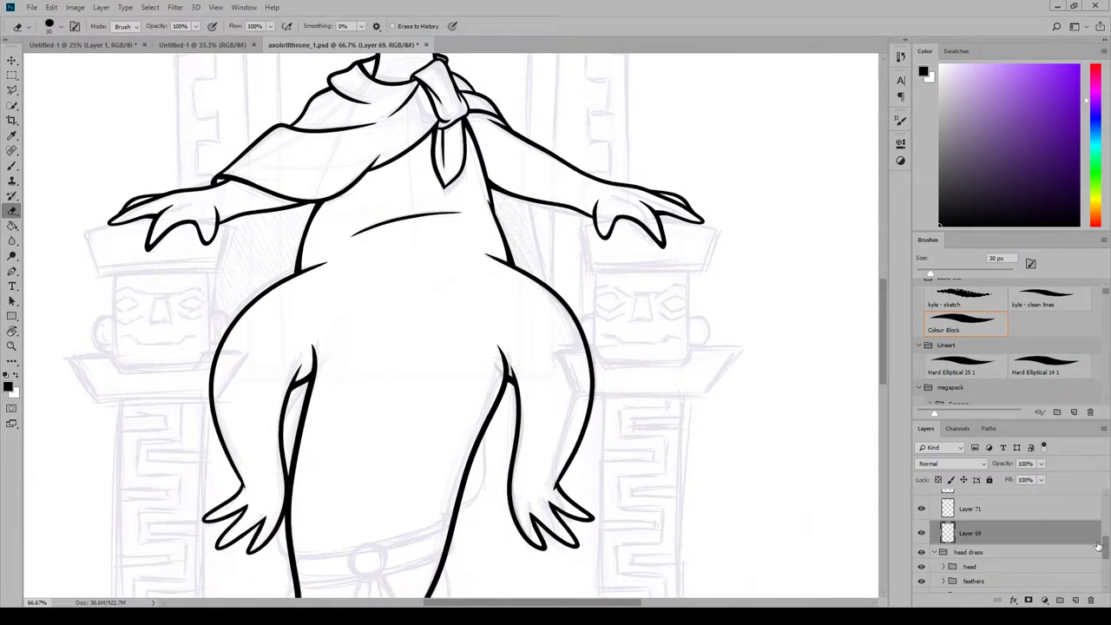
pyautogui.moveTo(1104, 546); pyautogui.dragTo(1103, 529)
pyautogui.click(933, 531)
pyautogui.click(1060, 601)
pyautogui.click(1075, 600)
pyautogui.doubleClick(962, 531)
pyautogui.write('chair')
pyautogui.click(12, 166)
pyautogui.doubleClick(971, 550)
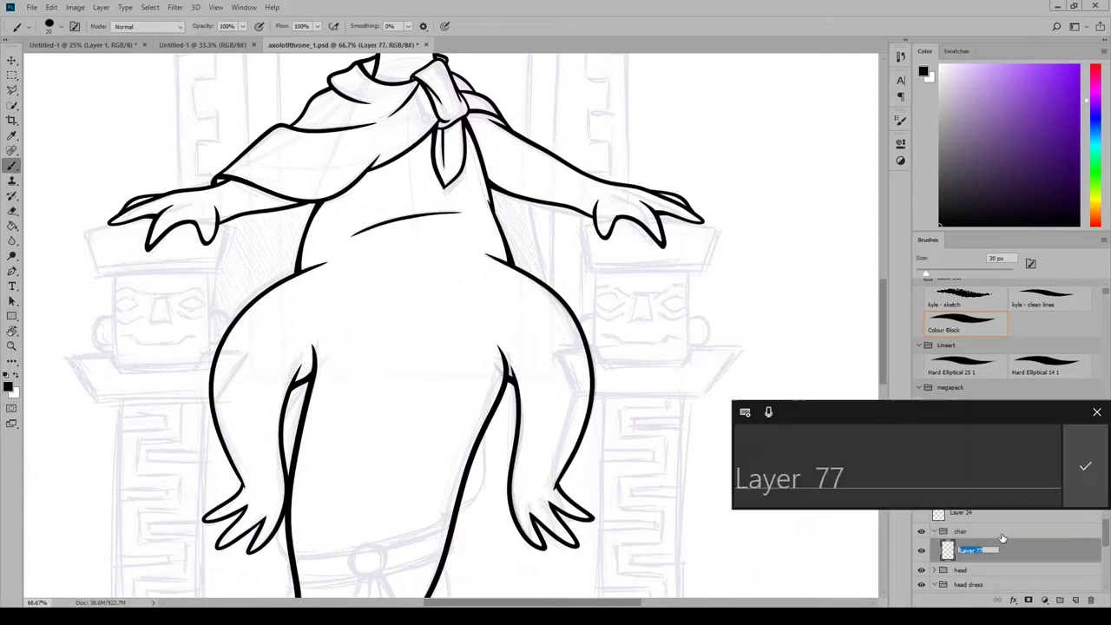
pyautogui.press('Return')
# Draw a trapezoid capital for the armrest pillar beneath the character's hand on the right and erase the overshooting line ends.
pyautogui.press('[')
pyautogui.moveTo(569, 223); pyautogui.dragTo(726, 222)
pyautogui.moveTo(580, 224)
pyautogui.mouseDown()
pyautogui.moveTo(593, 269)
pyautogui.moveTo(719, 273)
pyautogui.mouseUp()
pyautogui.moveTo(584, 269); pyautogui.dragTo(725, 269)
pyautogui.click(12, 211)
pyautogui.hotkey('ctrl', '+')
pyautogui.moveTo(484, 602); pyautogui.dragTo(534, 602)
pyautogui.moveTo(883, 312); pyautogui.dragTo(882, 294)
pyautogui.moveTo(420, 391); pyautogui.dragTo(401, 312)
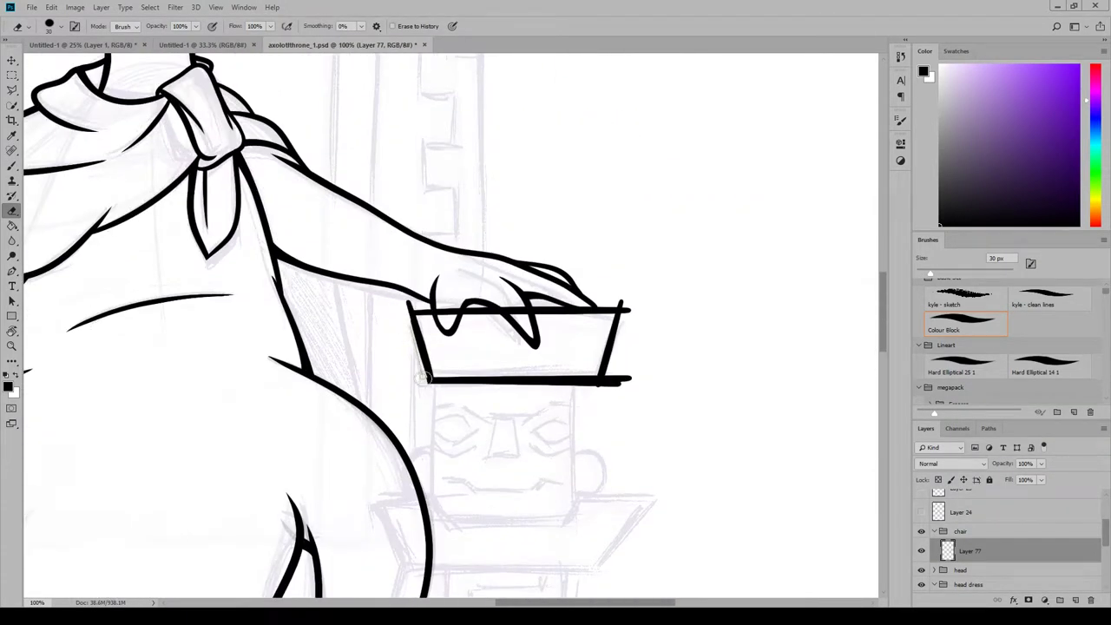
pyautogui.moveTo(623, 304); pyautogui.dragTo(614, 401)
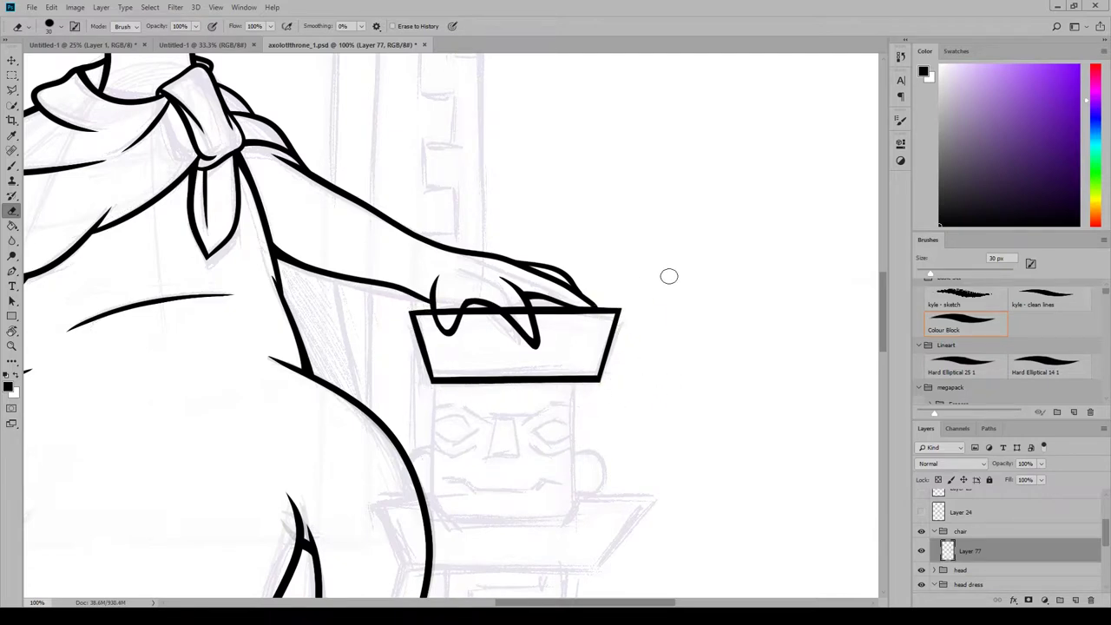
# Nudge the capital slightly left, draw a thinner horizontal line just above its lower edge on a new layer, and trim the ends.
pyautogui.press('v')
pyautogui.moveTo(682, 348); pyautogui.dragTo(679, 347)
pyautogui.click(1075, 600)
pyautogui.press('b')
pyautogui.hotkey('ctrl', 'z')
pyautogui.moveTo(415, 366)
pyautogui.mouseDown()
pyautogui.moveTo(661, 359)
pyautogui.moveTo(630, 359)
pyautogui.mouseUp()
pyautogui.press('e')
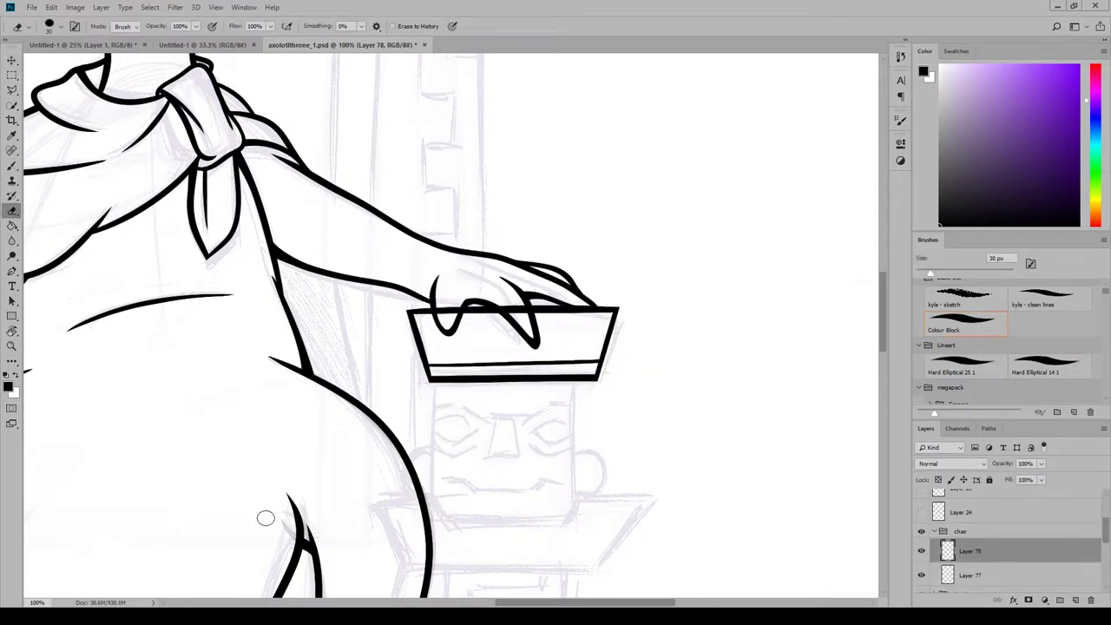
# Select both capital layers and shift them together slightly to the left.
pyautogui.click(12, 60)
pyautogui.keyDown('shift'); pyautogui.click(970, 576); pyautogui.keyUp('shift')
pyautogui.moveTo(602, 373); pyautogui.dragTo(595, 375)
# On a new layer, draw a square head block beneath the capital and clean up its sides and corners.
pyautogui.click(12, 165)
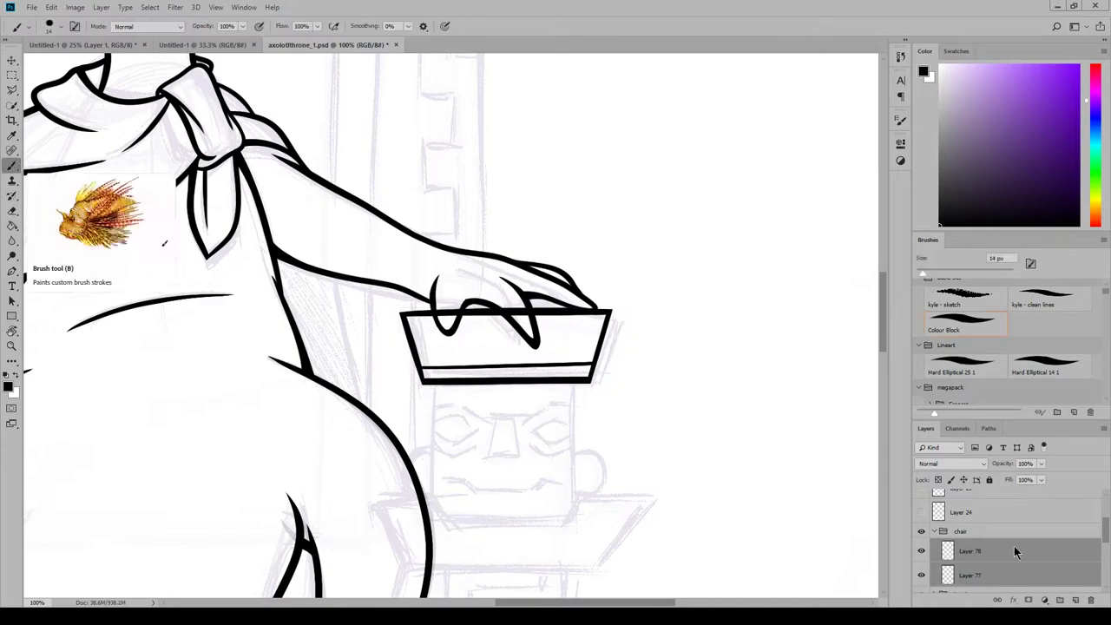
pyautogui.click(1075, 600)
pyautogui.scroll(-3, 615, 268)
pyautogui.moveTo(434, 201); pyautogui.dragTo(434, 360)
pyautogui.moveTo(578, 200); pyautogui.dragTo(578, 359)
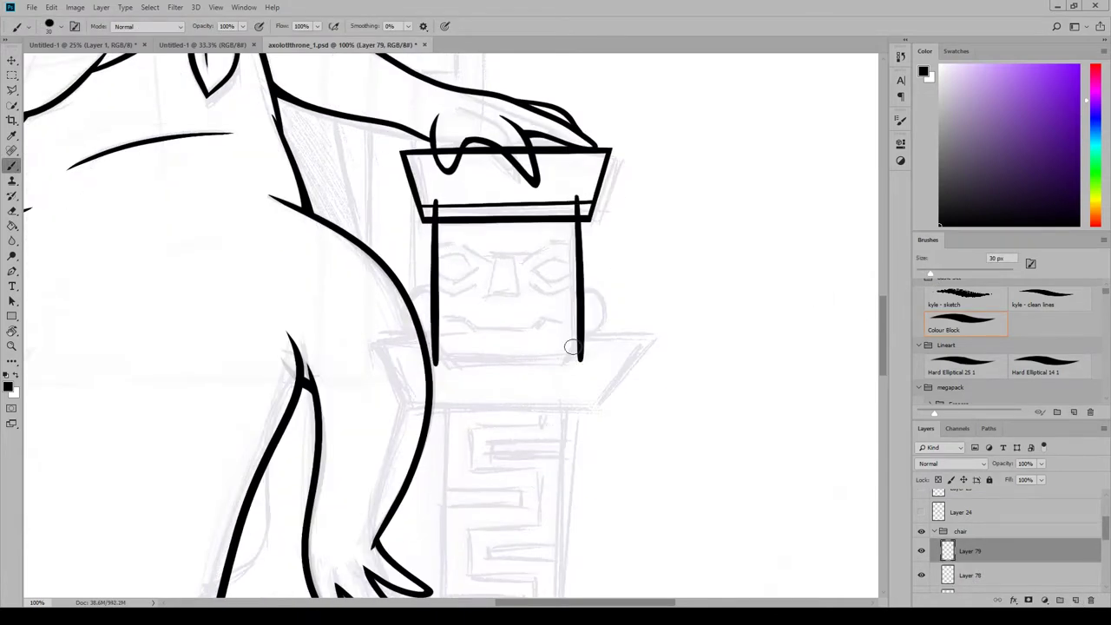
pyautogui.moveTo(428, 356); pyautogui.dragTo(624, 354)
pyautogui.press('e')
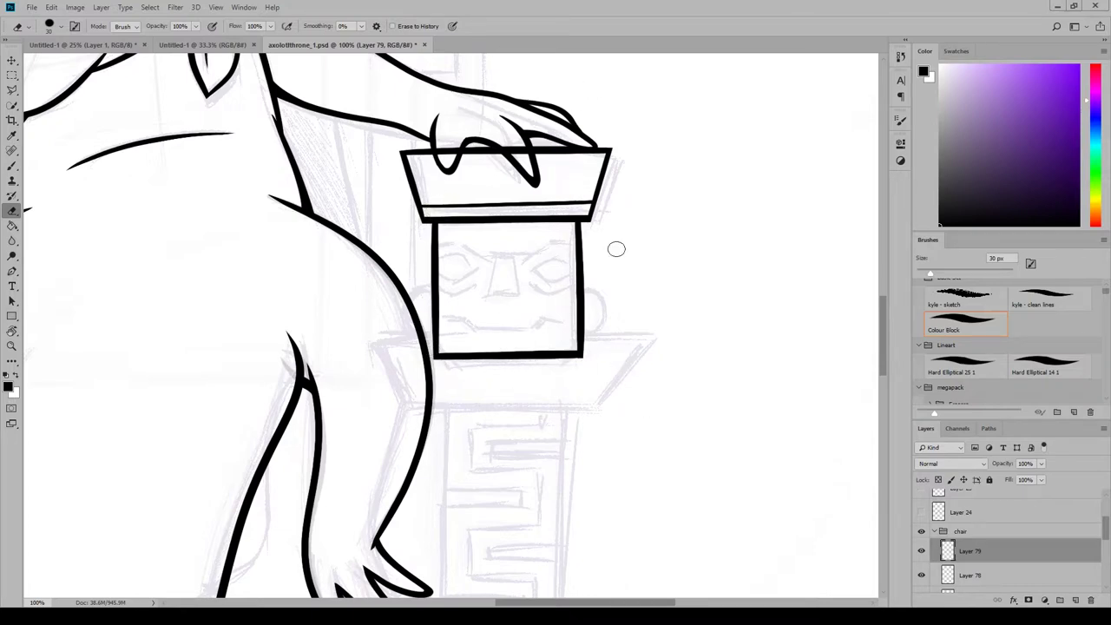
pyautogui.press('b')
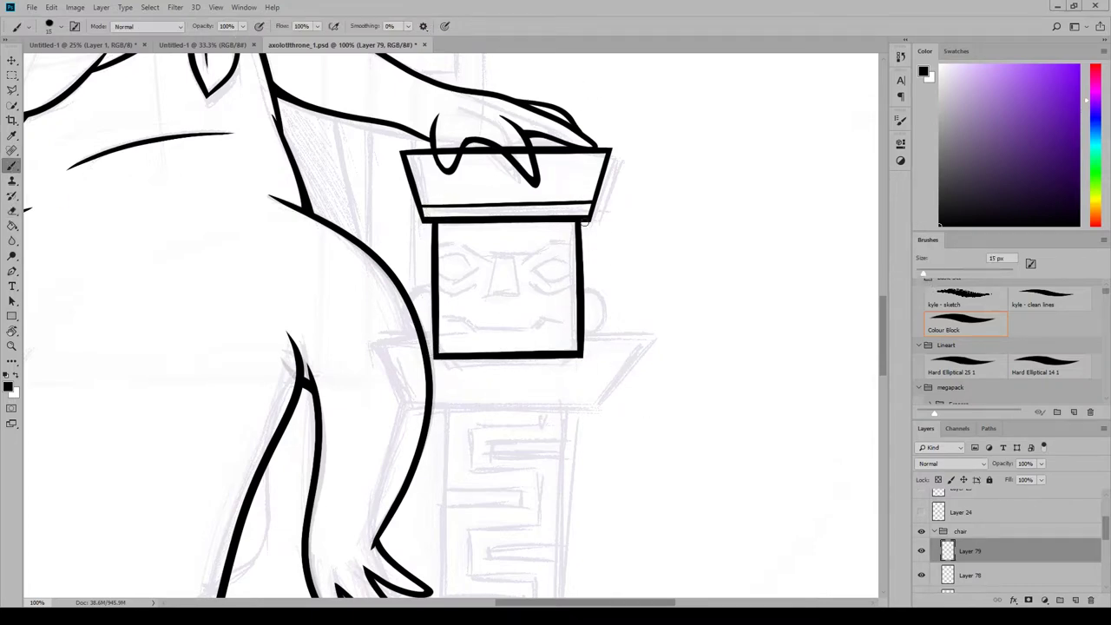
pyautogui.moveTo(433, 224); pyautogui.dragTo(432, 274)
pyautogui.press('e')
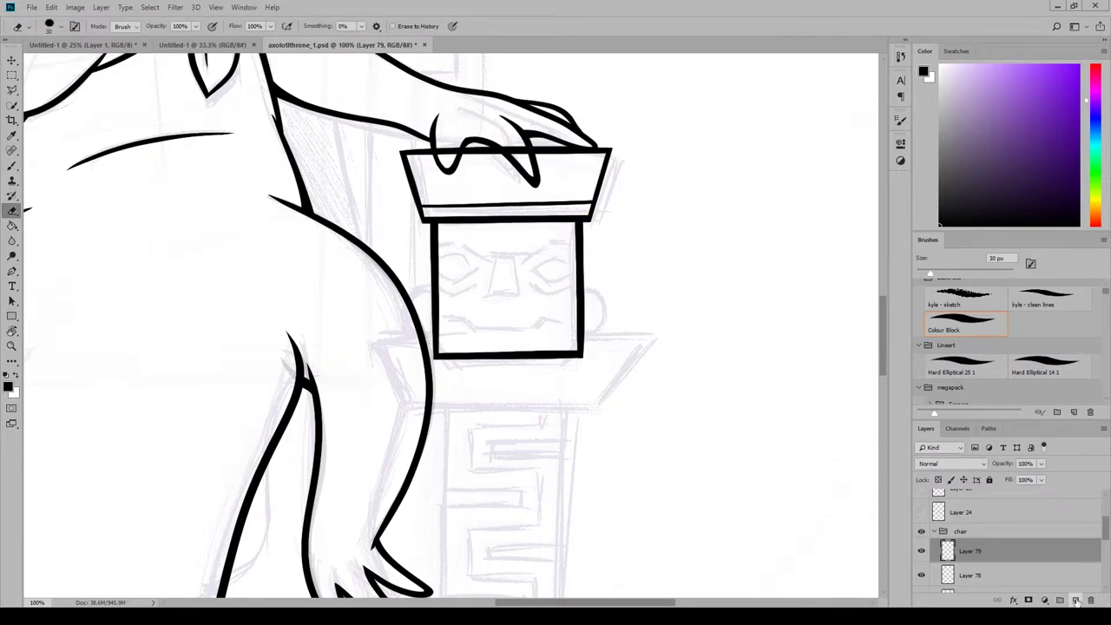
# On a new layer, draw a small trapezoid nose in the head block with a 14 px brush and erase the overshooting corners.
pyautogui.click(1075, 600)
pyautogui.press('b')
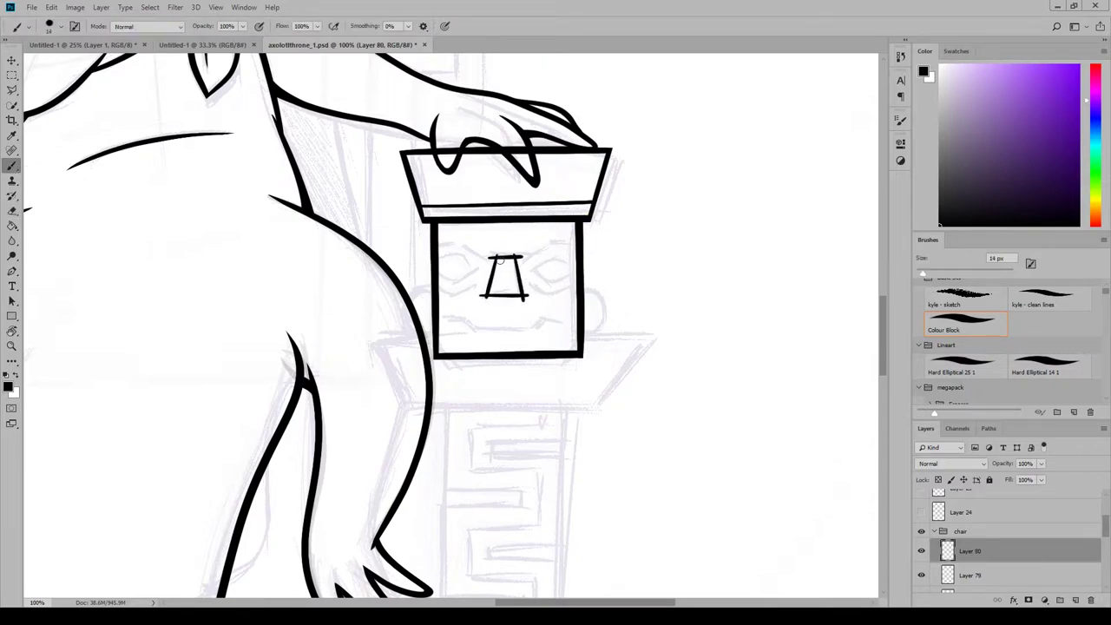
pyautogui.click(17, 210)
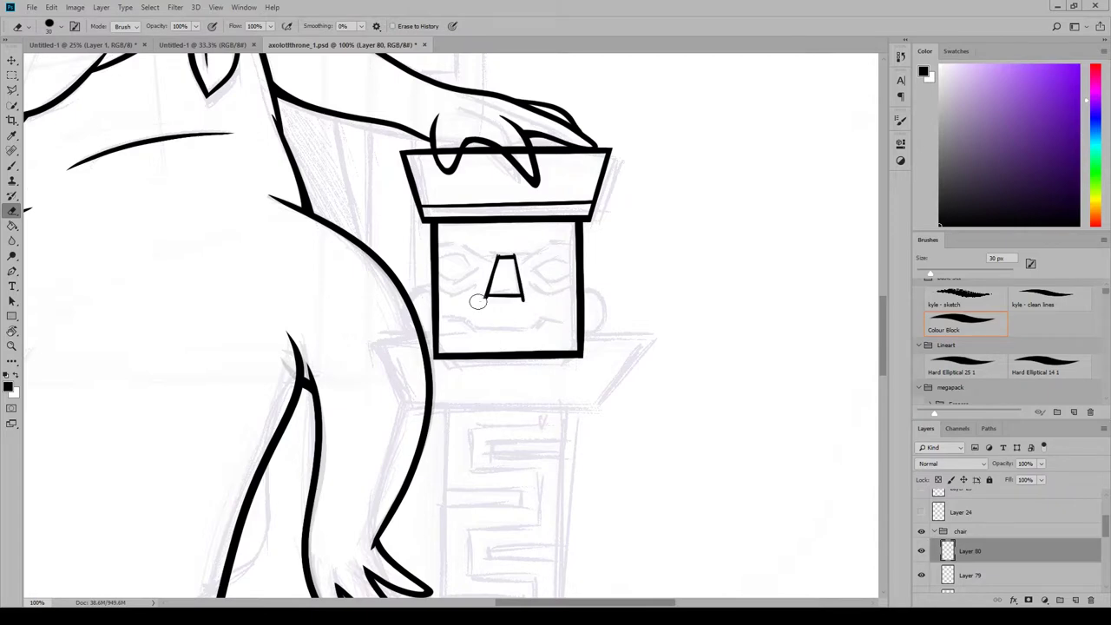
pyautogui.click(216, 7)
pyautogui.click(232, 100)
pyautogui.moveTo(563, 602); pyautogui.dragTo(601, 602)
pyautogui.moveTo(883, 336); pyautogui.dragTo(882, 330)
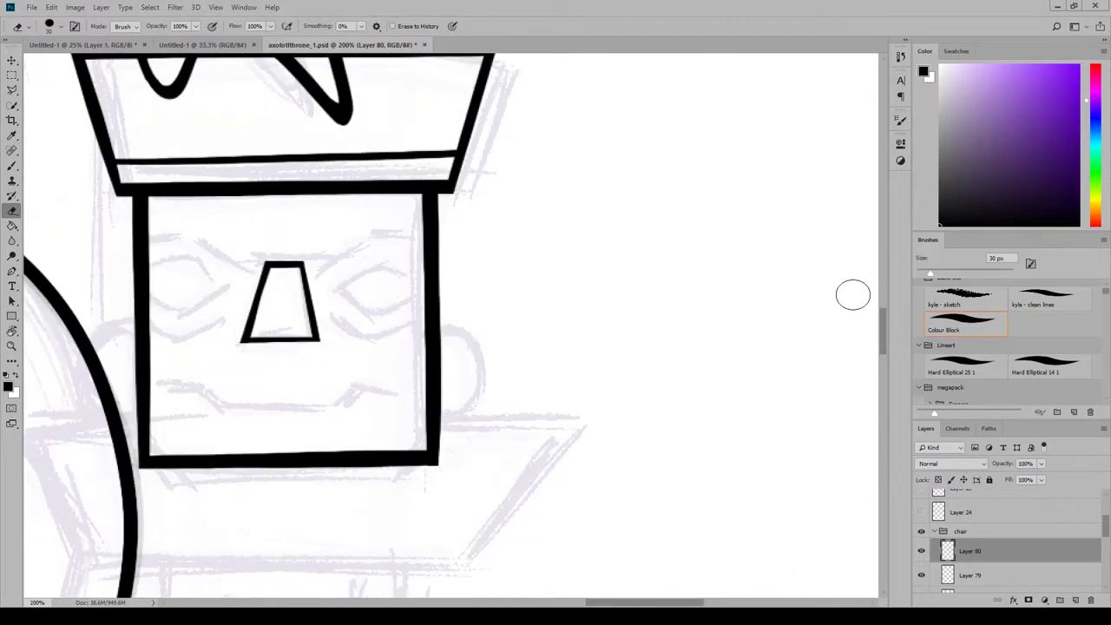
pyautogui.click(12, 164)
pyautogui.click(14, 210)
# Draw pointed oval eyes on both sides of the nose, redrawing the left one slightly lower.
pyautogui.press('b')
pyautogui.moveTo(337, 292); pyautogui.dragTo(423, 283)
pyautogui.moveTo(149, 281); pyautogui.dragTo(230, 280)
pyautogui.moveTo(151, 284); pyautogui.dragTo(223, 278)
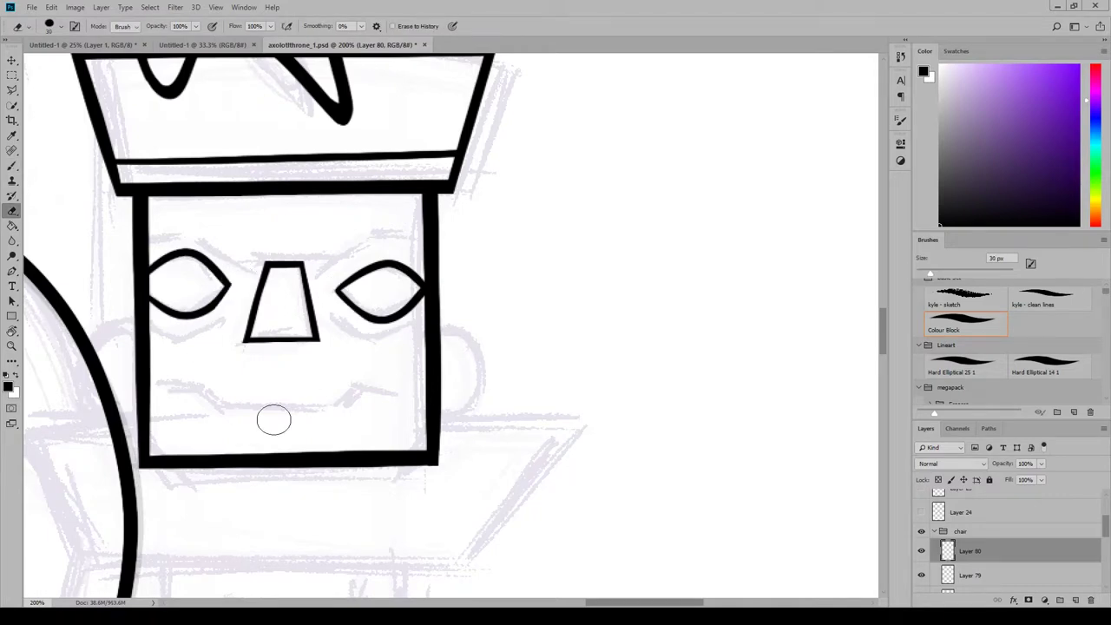
pyautogui.hotkey('ctrl', 'z')
pyautogui.hotkey('ctrl', 'z')
pyautogui.moveTo(149, 295); pyautogui.dragTo(227, 286)
pyautogui.moveTo(151, 299); pyautogui.dragTo(224, 288)
pyautogui.press('e')
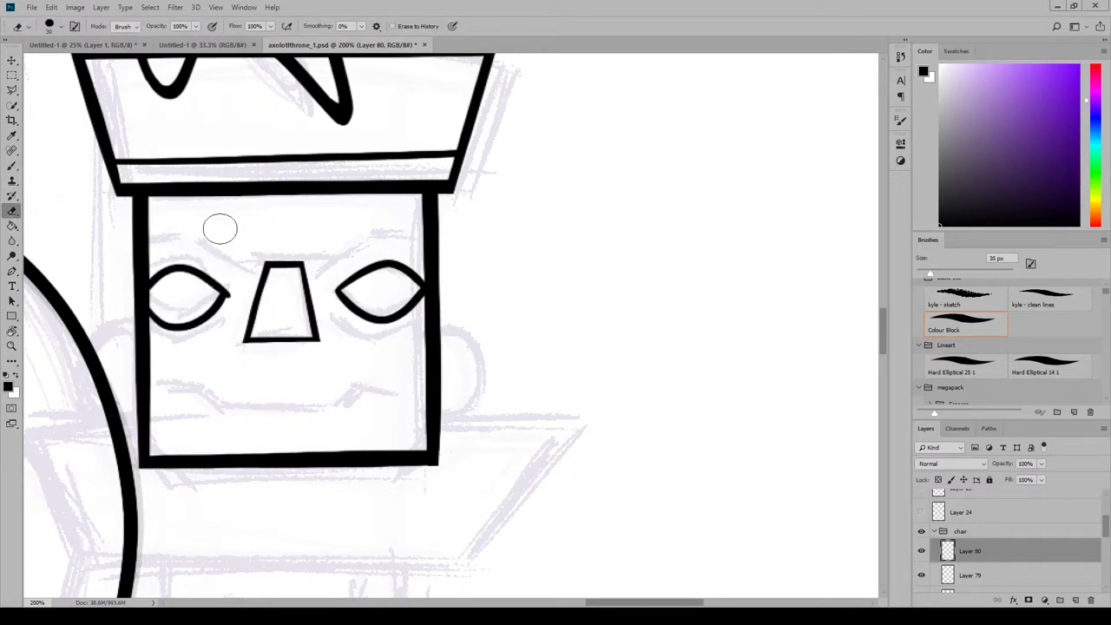
# Draw a wavy brow line across the stone face and a curved line under each eye, tapering the inner ends.
pyautogui.press('b')
pyautogui.moveTo(143, 234)
pyautogui.mouseDown()
pyautogui.moveTo(424, 225)
pyautogui.moveTo(278, 250)
pyautogui.mouseUp()
pyautogui.hotkey('ctrl', 'z')
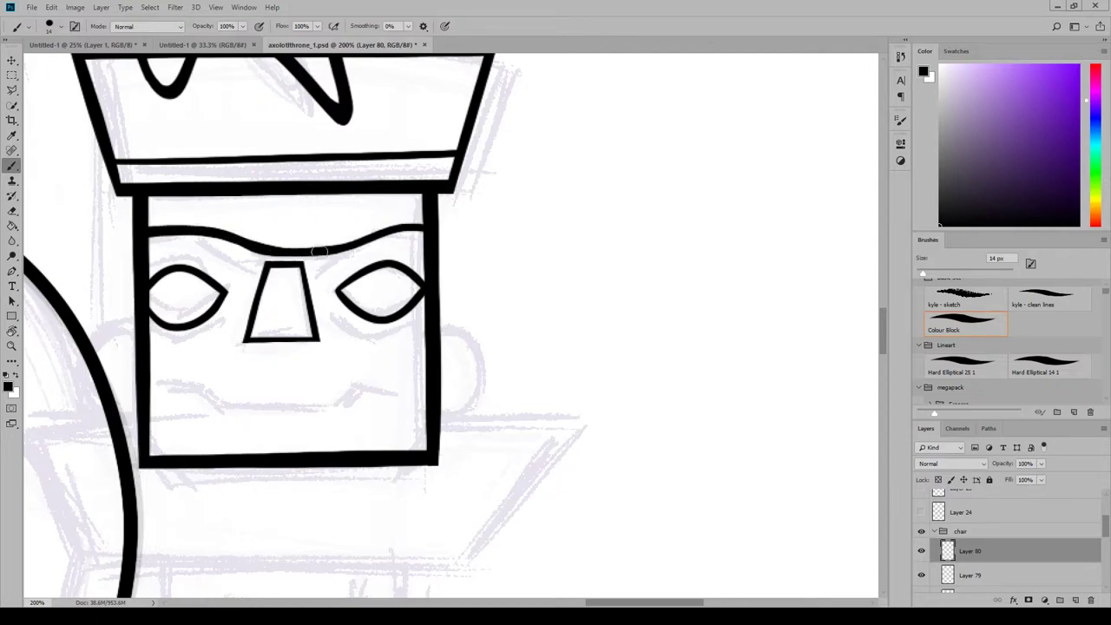
pyautogui.moveTo(149, 321); pyautogui.dragTo(230, 321)
pyautogui.moveTo(336, 318); pyautogui.dragTo(425, 325)
pyautogui.press('e')
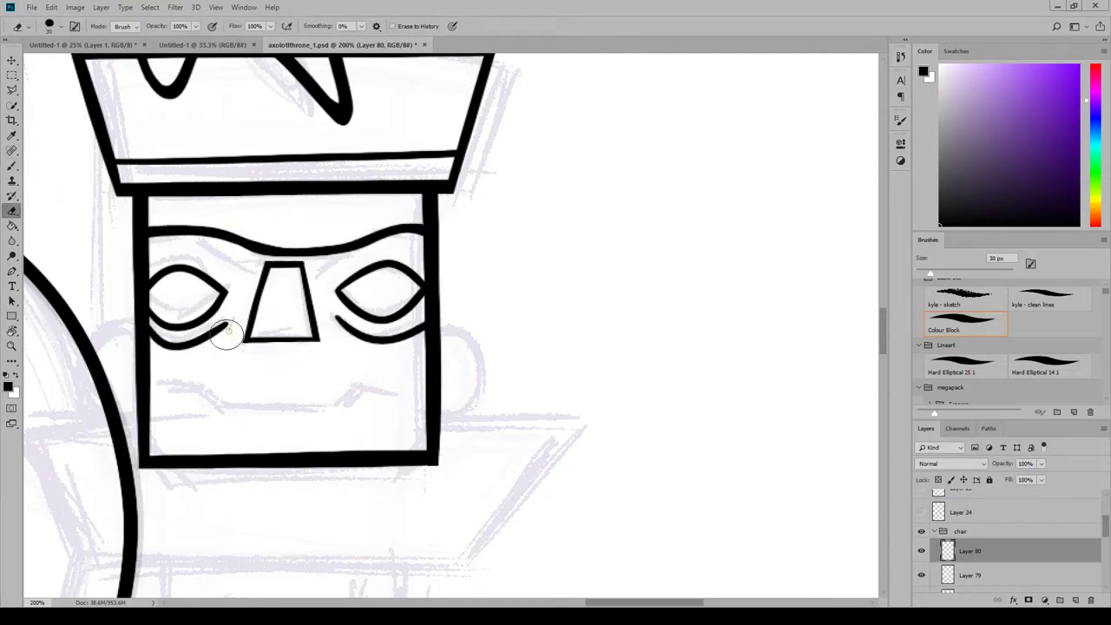
# Draw a wide smiling mouth below the nose and taper both its ends with an 18 px eraser.
pyautogui.press('b')
pyautogui.moveTo(160, 383)
pyautogui.mouseDown()
pyautogui.moveTo(353, 402)
pyautogui.moveTo(408, 392)
pyautogui.mouseUp()
pyautogui.press('e')
pyautogui.moveTo(156, 383); pyautogui.dragTo(217, 401)
pyautogui.moveTo(345, 423); pyautogui.dragTo(399, 395)
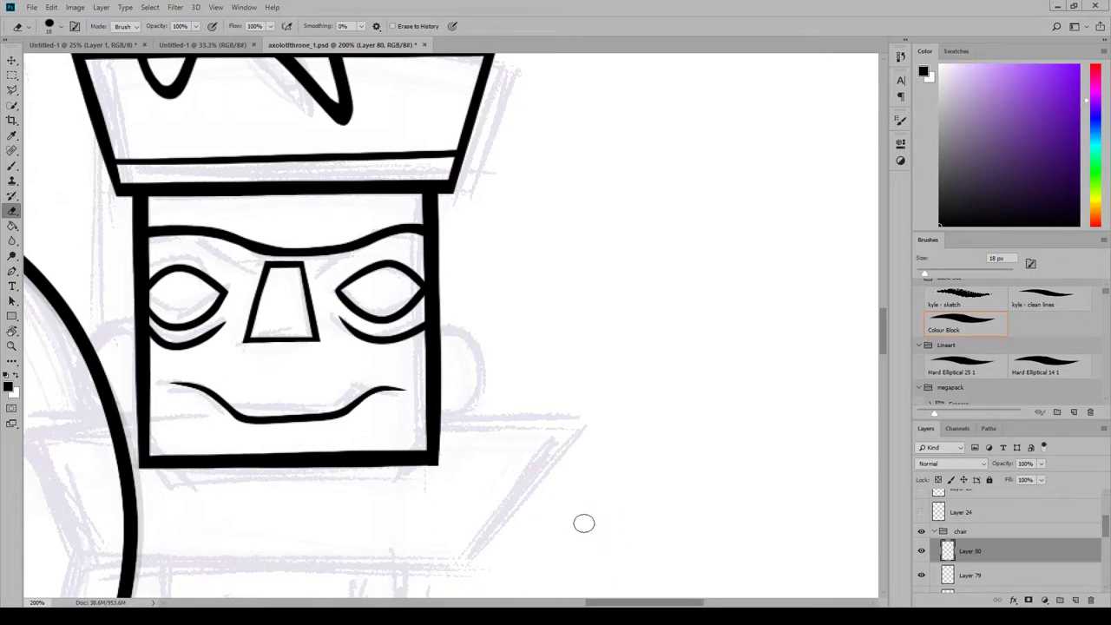
# Draw an angular ear on each side of the stone head with a 14 px brush.
pyautogui.press('b')
pyautogui.moveTo(441, 330)
pyautogui.mouseDown()
pyautogui.moveTo(468, 326)
pyautogui.moveTo(487, 395)
pyautogui.mouseUp()
pyautogui.moveTo(441, 418); pyautogui.dragTo(479, 407)
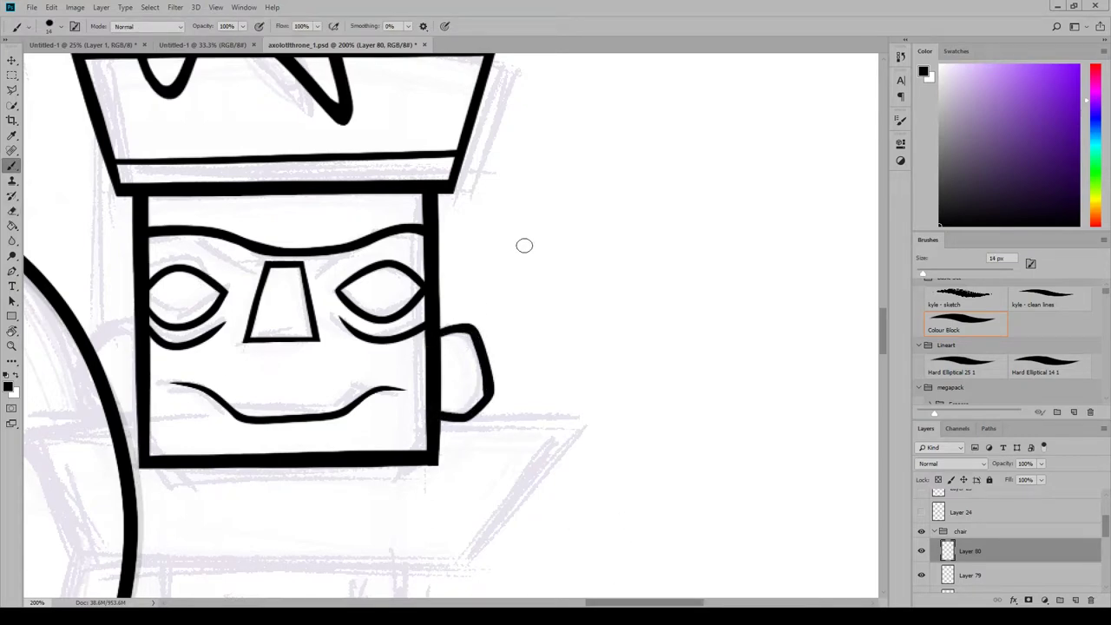
pyautogui.moveTo(135, 326); pyautogui.dragTo(136, 420)
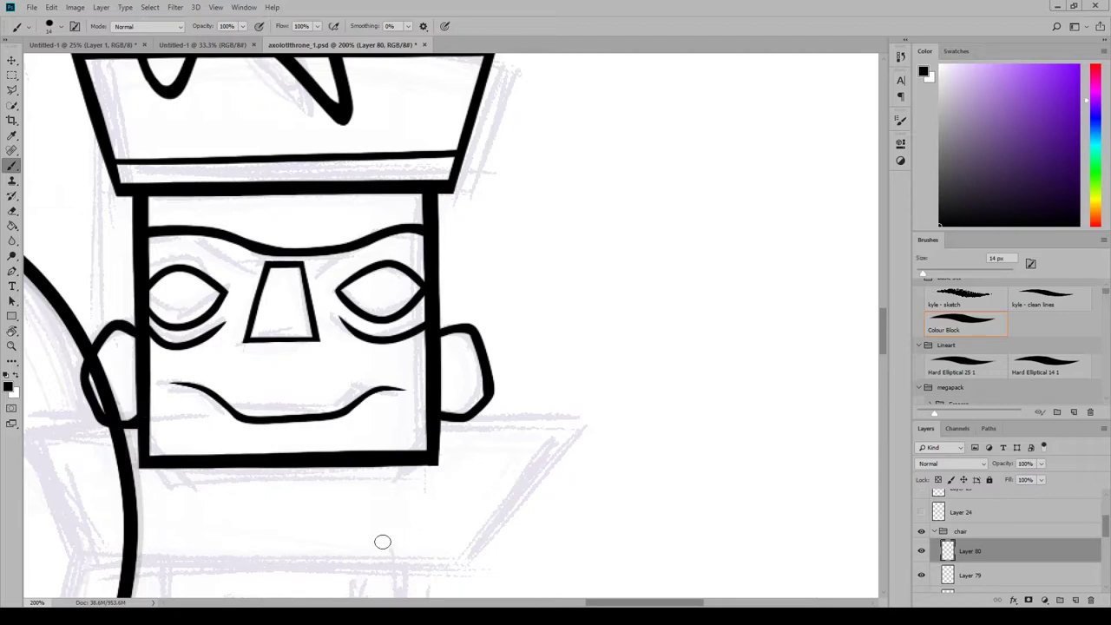
# Group the stone head's layers inside the chair group and name the new group "head".
pyautogui.scroll(-2, 1036, 555)
pyautogui.keyDown('shift'); pyautogui.click(1036, 562); pyautogui.keyUp('shift')
pyautogui.scroll(-2, 1036, 562)
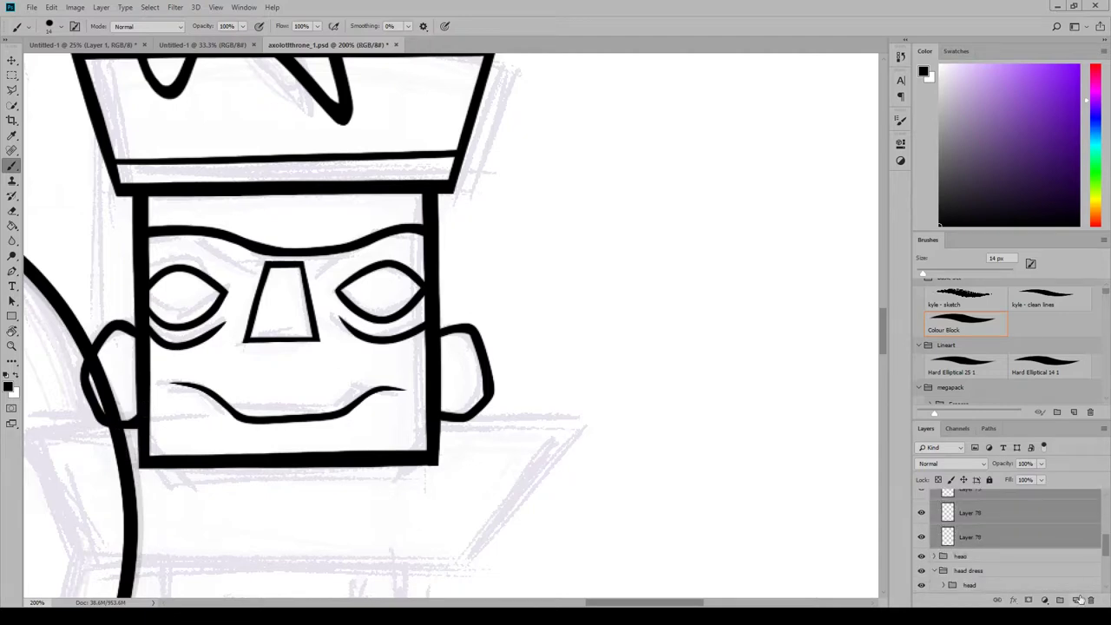
pyautogui.hotkey('ctrl', 'g')
pyautogui.doubleClick(972, 496)
pyautogui.write('head')
pyautogui.press('Return')
# Nudge the stone head group slightly to the right beneath the axolotl's hand.
pyautogui.click(216, 8)
pyautogui.click(236, 103)
pyautogui.click(216, 8)
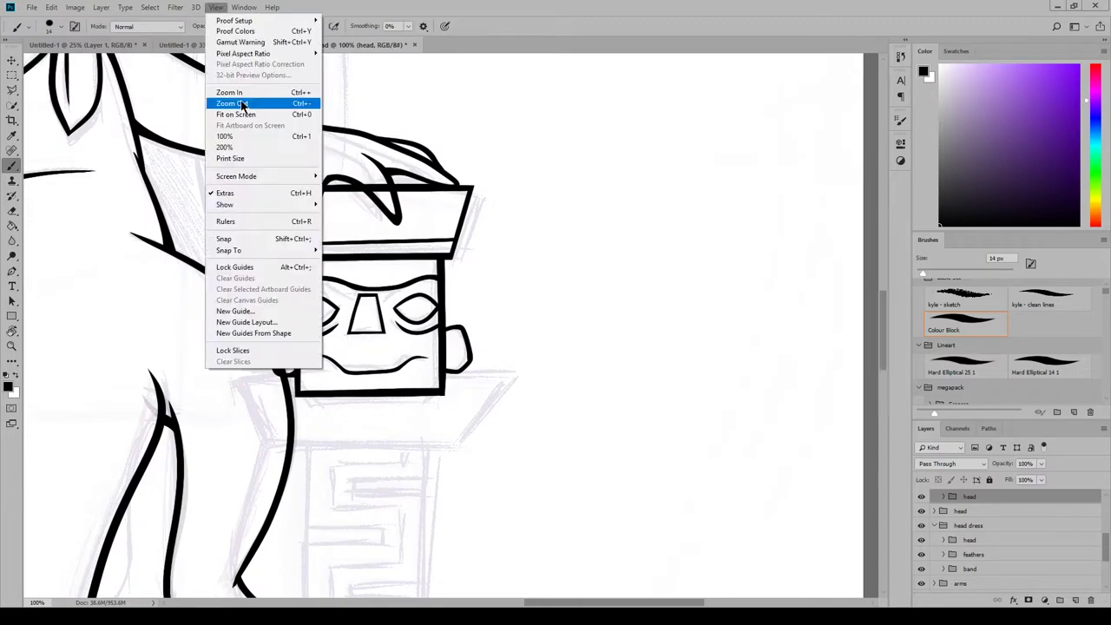
pyautogui.click(241, 103)
pyautogui.click(216, 7)
pyautogui.click(233, 104)
pyautogui.moveTo(547, 602); pyautogui.dragTo(492, 605)
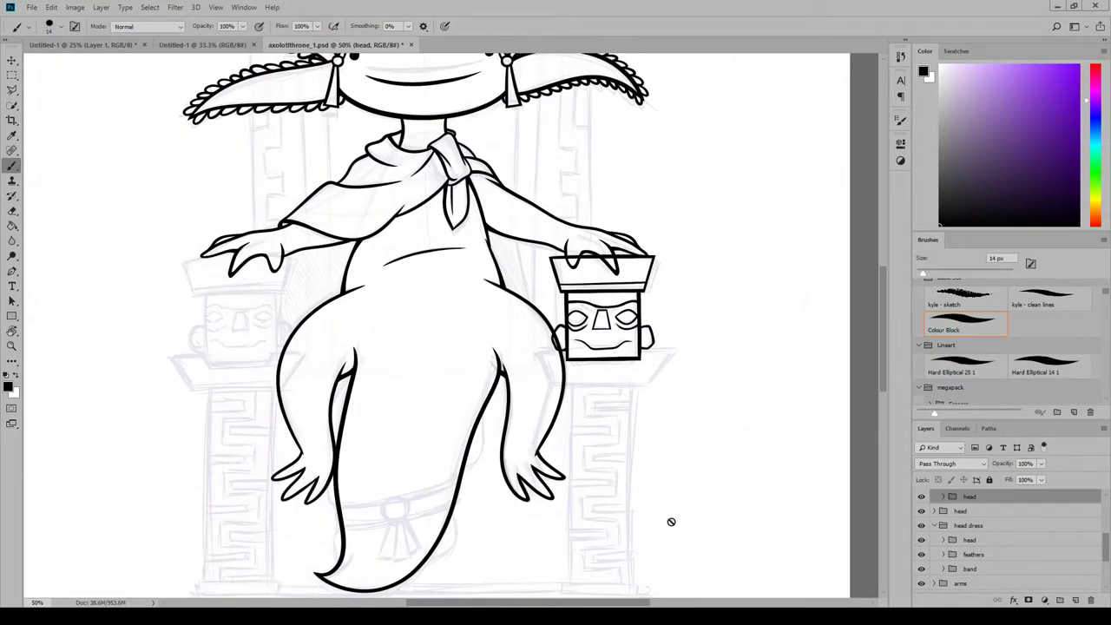
pyautogui.scroll(1, 967, 525)
pyautogui.press('v')
pyautogui.moveTo(601, 350); pyautogui.dragTo(607, 348)
# On a new layer, draw the top edges and slanted sides of a trapezoid ledge under the stone head with a 24 px brush.
pyautogui.click(1075, 599)
pyautogui.hotkey('ctrl', '+')
pyautogui.hotkey('ctrl', '+')
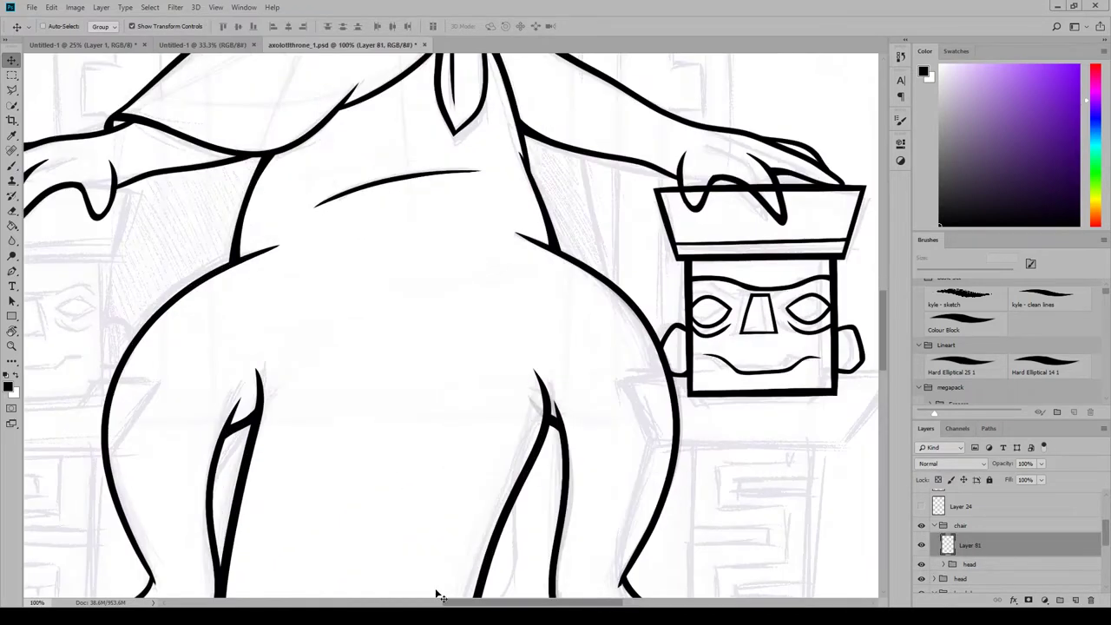
pyautogui.moveTo(456, 601); pyautogui.dragTo(538, 601)
pyautogui.press('b')
pyautogui.moveTo(448, 373)
pyautogui.mouseDown()
pyautogui.moveTo(545, 372)
pyautogui.moveTo(523, 372)
pyautogui.moveTo(535, 373)
pyautogui.mouseUp()
pyautogui.hotkey('ctrl', 'alt', 'z')
pyautogui.hotkey('ctrl', 'alt', 'z')
pyautogui.moveTo(250, 379)
pyautogui.mouseDown()
pyautogui.moveTo(339, 377)
pyautogui.moveTo(278, 446)
pyautogui.mouseUp()
pyautogui.moveTo(534, 371); pyautogui.dragTo(480, 447)
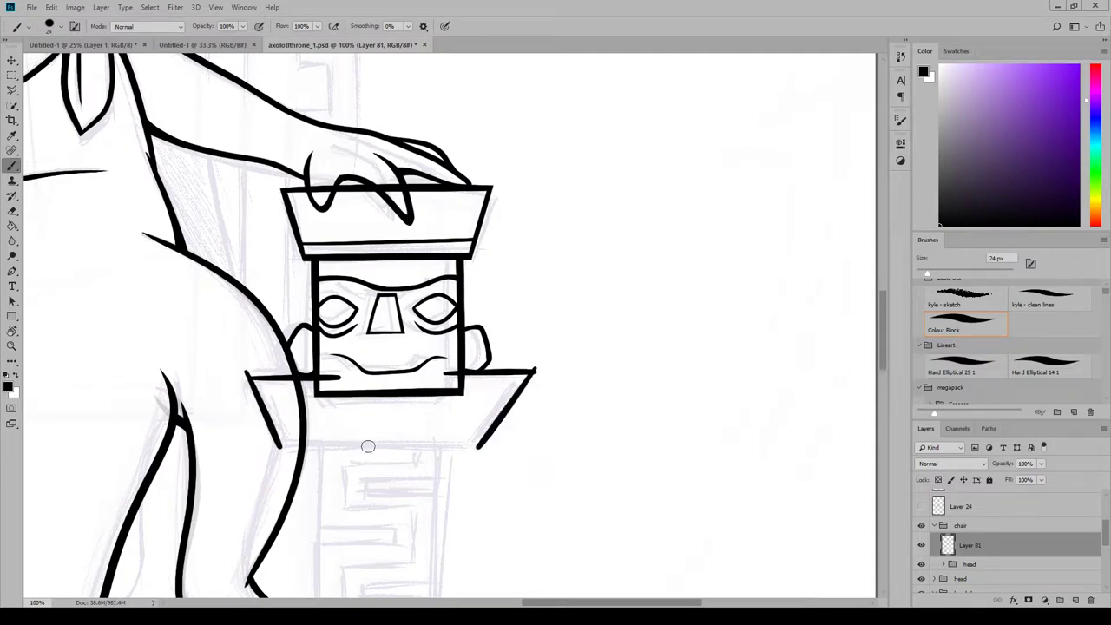
# Draw the straight bottom edge of the ledge and shift the ledge slightly into place.
pyautogui.moveTo(263, 446); pyautogui.dragTo(507, 445)
pyautogui.moveTo(283, 447); pyautogui.dragTo(511, 440)
pyautogui.hotkey('ctrl', 'z')
pyautogui.press('v')
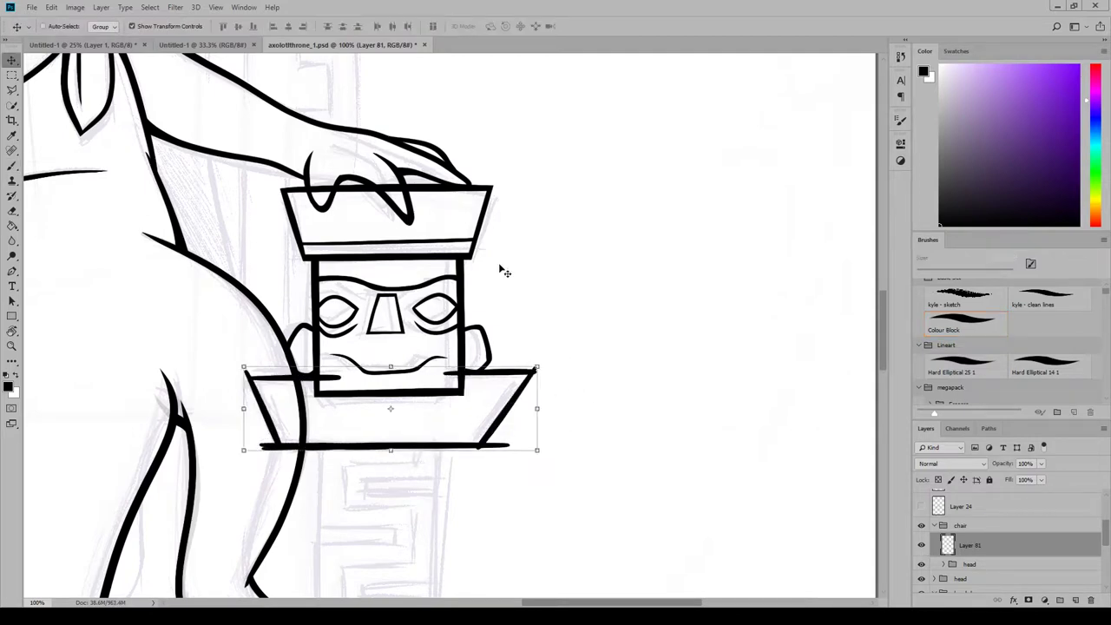
pyautogui.moveTo(591, 388); pyautogui.dragTo(597, 393)
# Erase the overshooting line ends at the ledge's corners and the top-edge parts that cross into the stone face.
pyautogui.press('e')
pyautogui.hotkey('ctrl', '+')
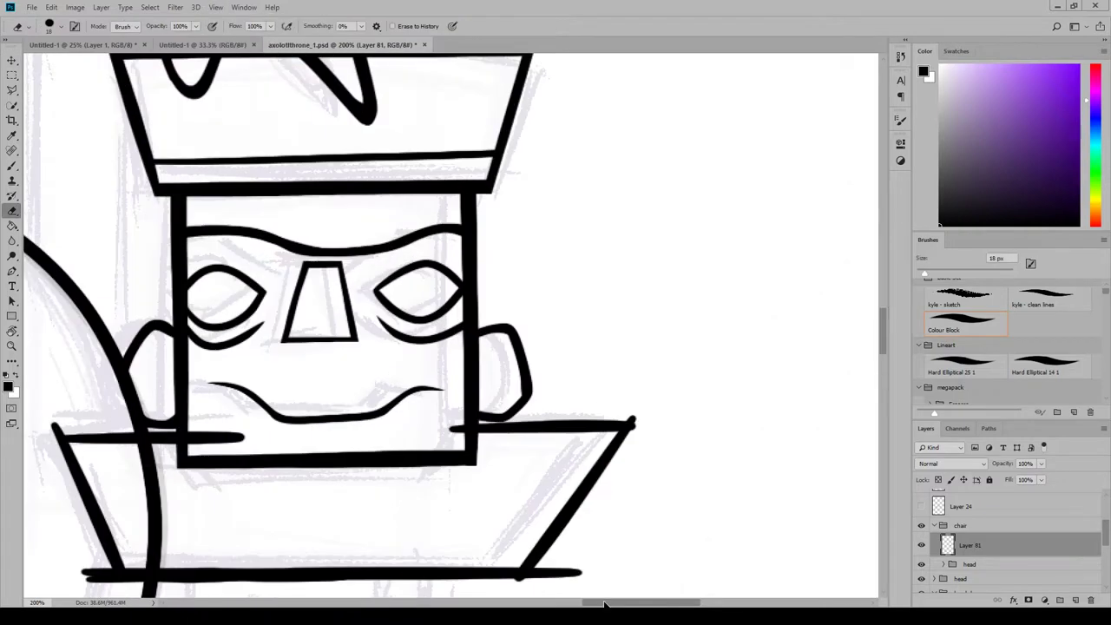
pyautogui.moveTo(347, 486); pyautogui.dragTo(550, 328)
pyautogui.moveTo(285, 404); pyautogui.dragTo(305, 429)
pyautogui.moveTo(250, 270); pyautogui.dragTo(293, 273)
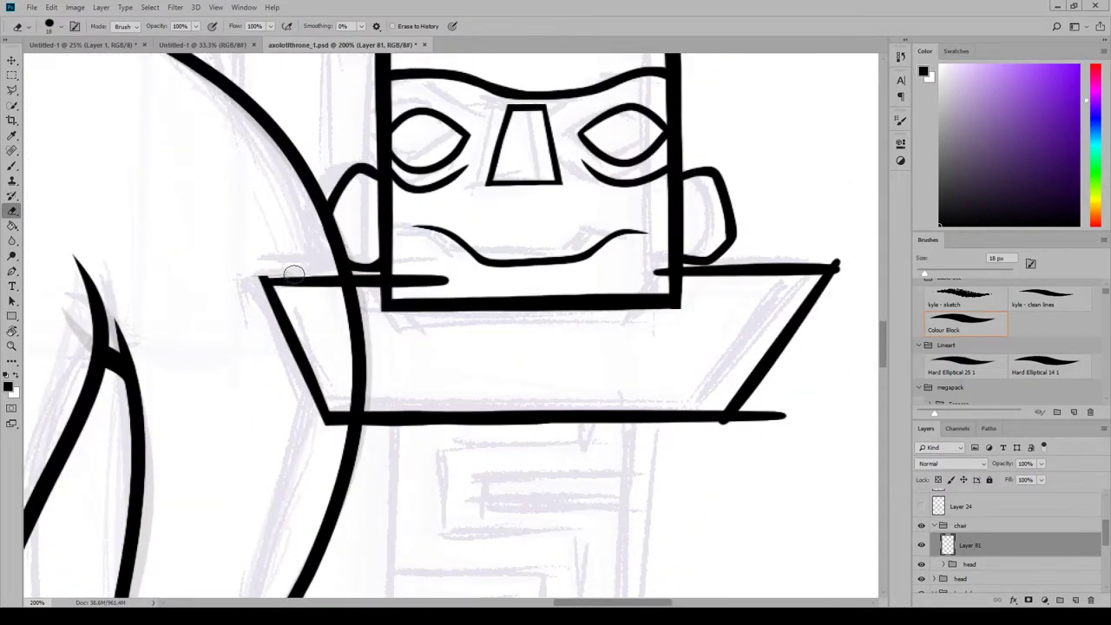
pyautogui.moveTo(644, 269); pyautogui.dragTo(845, 264)
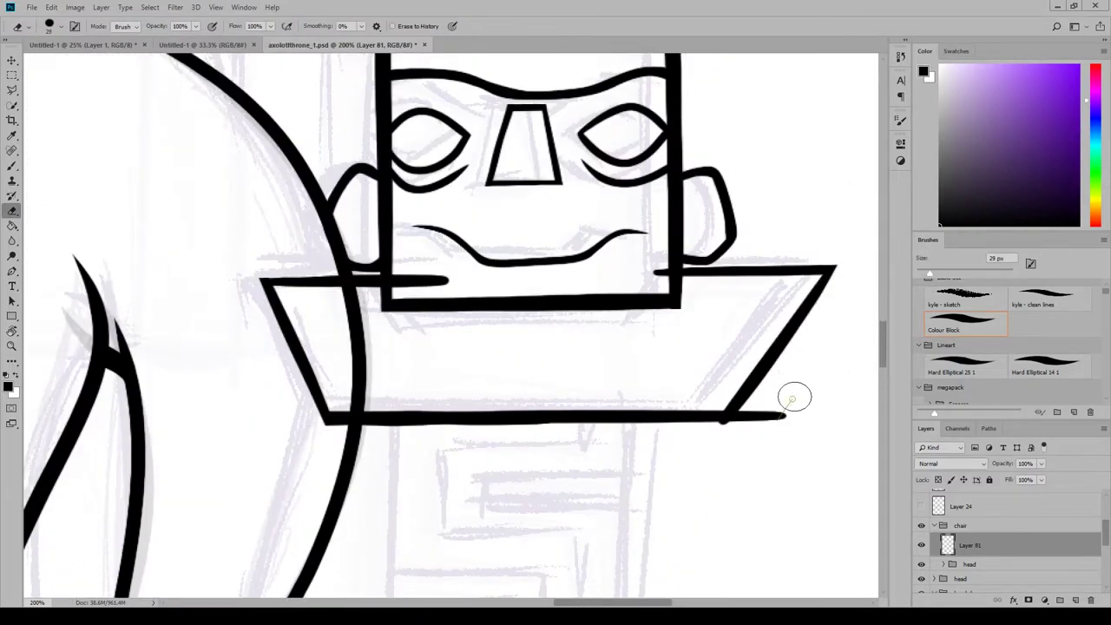
pyautogui.moveTo(794, 397); pyautogui.dragTo(755, 406)
pyautogui.press('[')
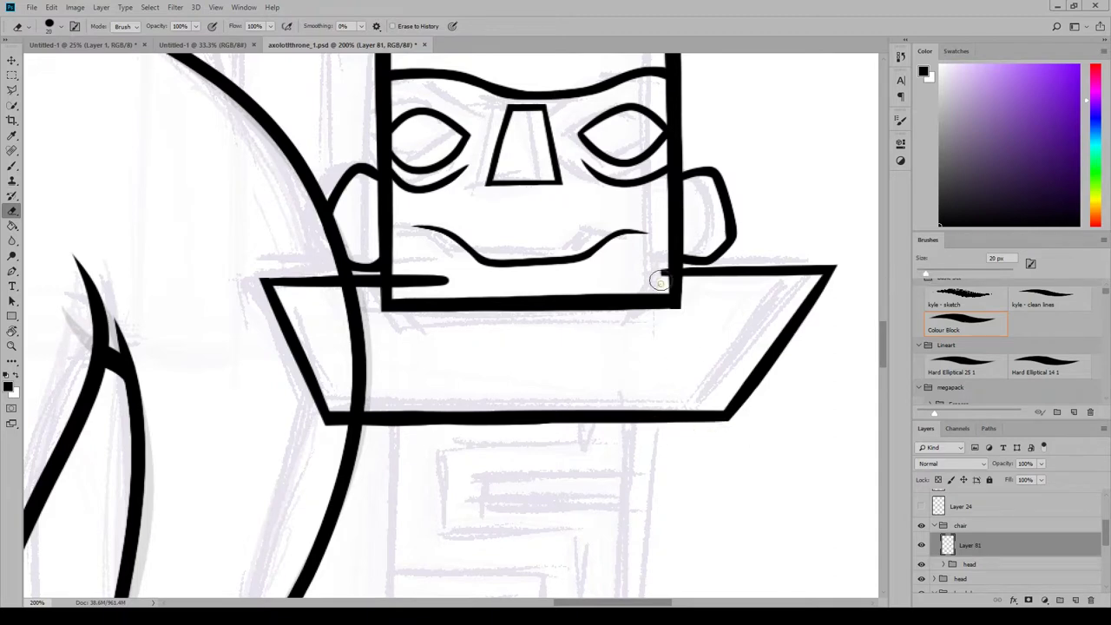
pyautogui.moveTo(438, 278); pyautogui.dragTo(401, 268)
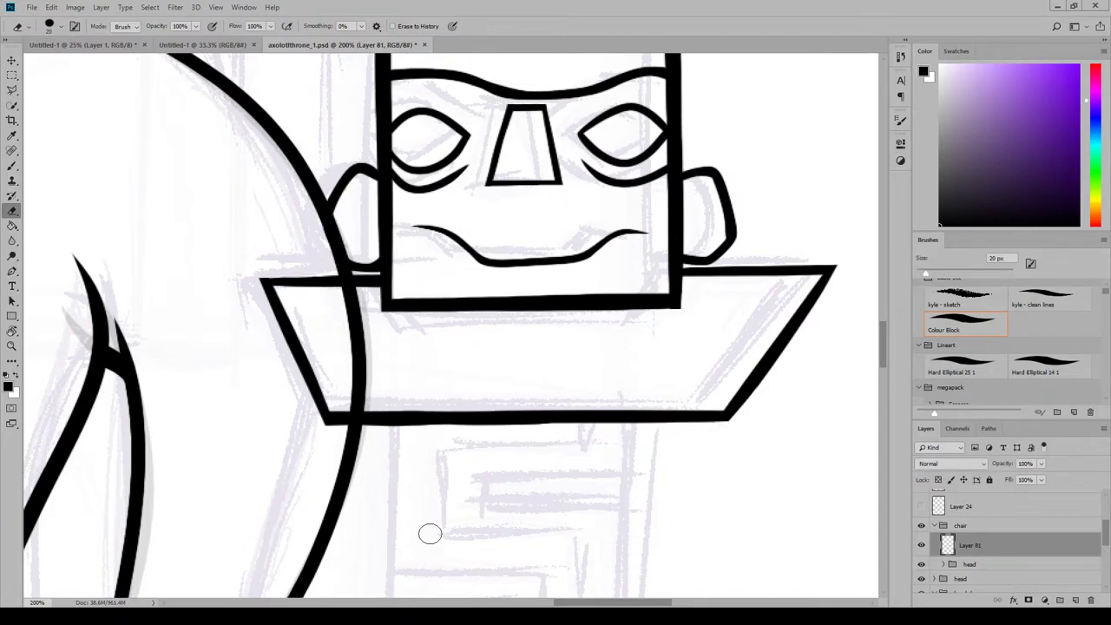
# Shift the ledge slightly left and erase the stub of its top edge inside the stone head.
pyautogui.press('v')
pyautogui.moveTo(729, 415); pyautogui.dragTo(718, 416)
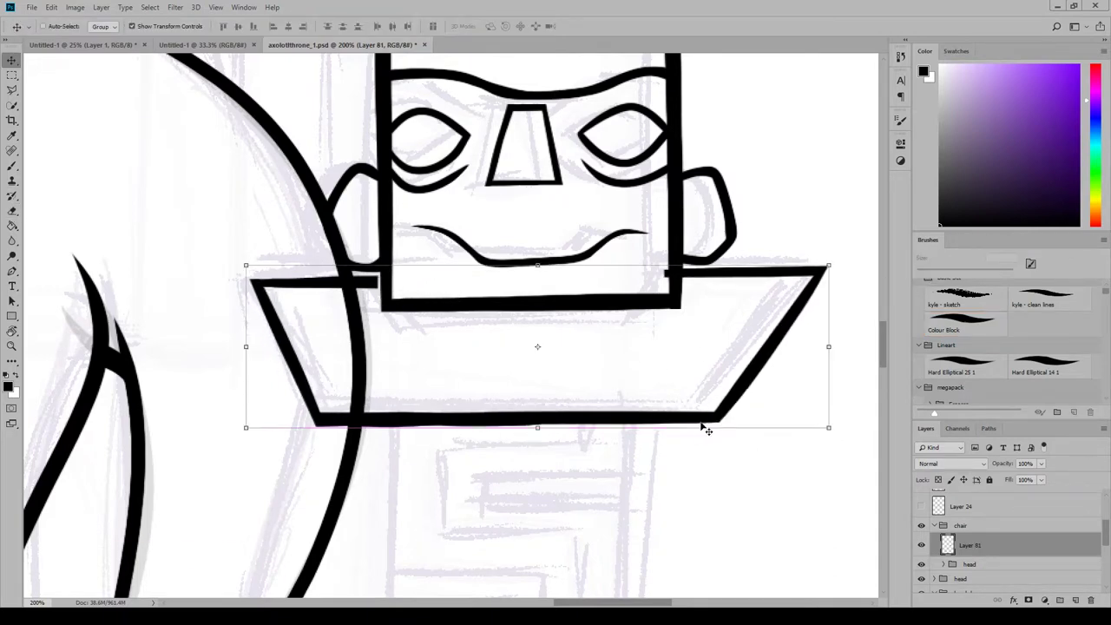
pyautogui.press('e')
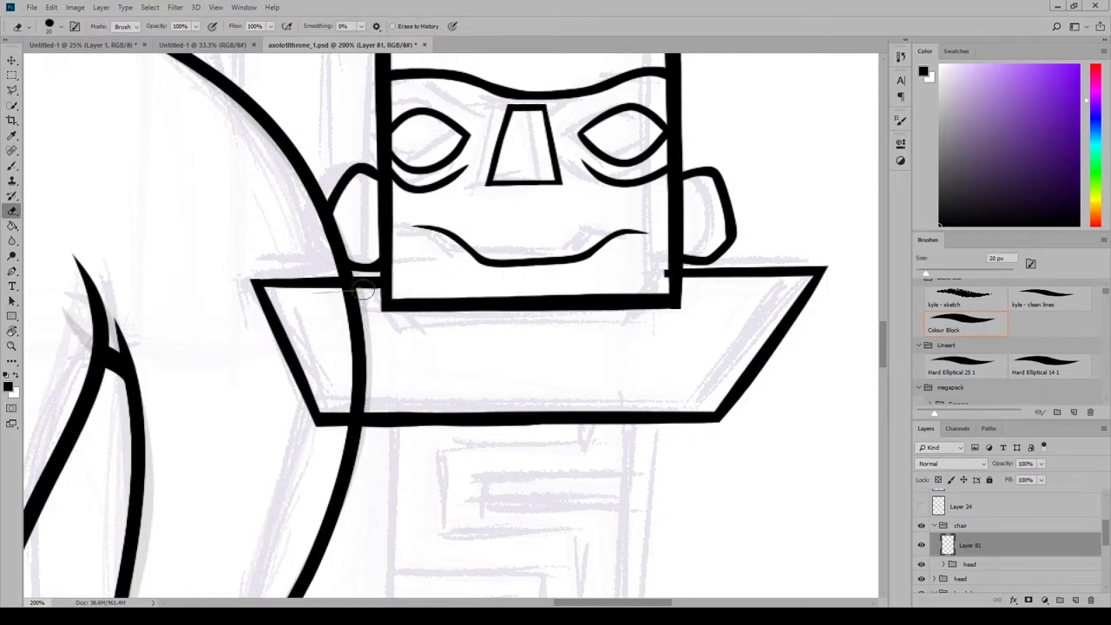
pyautogui.hotkey('ctrl', '-')
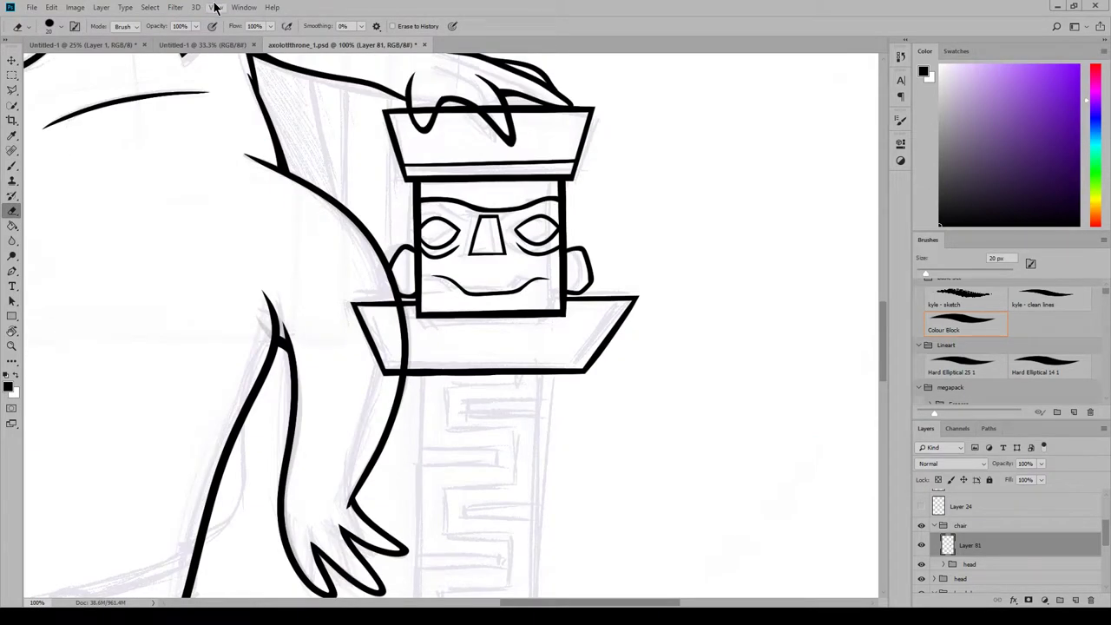
# Put the ledge artwork into the stone head group.
pyautogui.scroll(-2, 684, 364)
pyautogui.scroll(3, 738, 387)
pyautogui.press('Delete')
# On a new layer, draw the pillar's long straight right side from the ledge to the base with a 30 px brush.
pyautogui.scroll(-5, 659, 362)
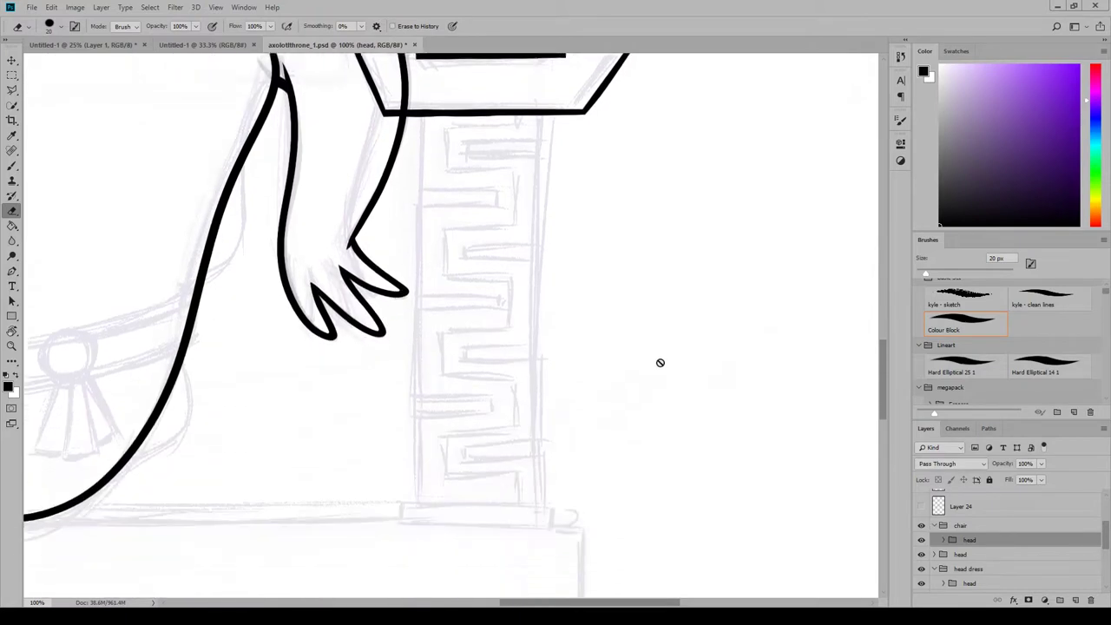
pyautogui.scroll(1, 659, 362)
pyautogui.click(12, 165)
pyautogui.click(1075, 599)
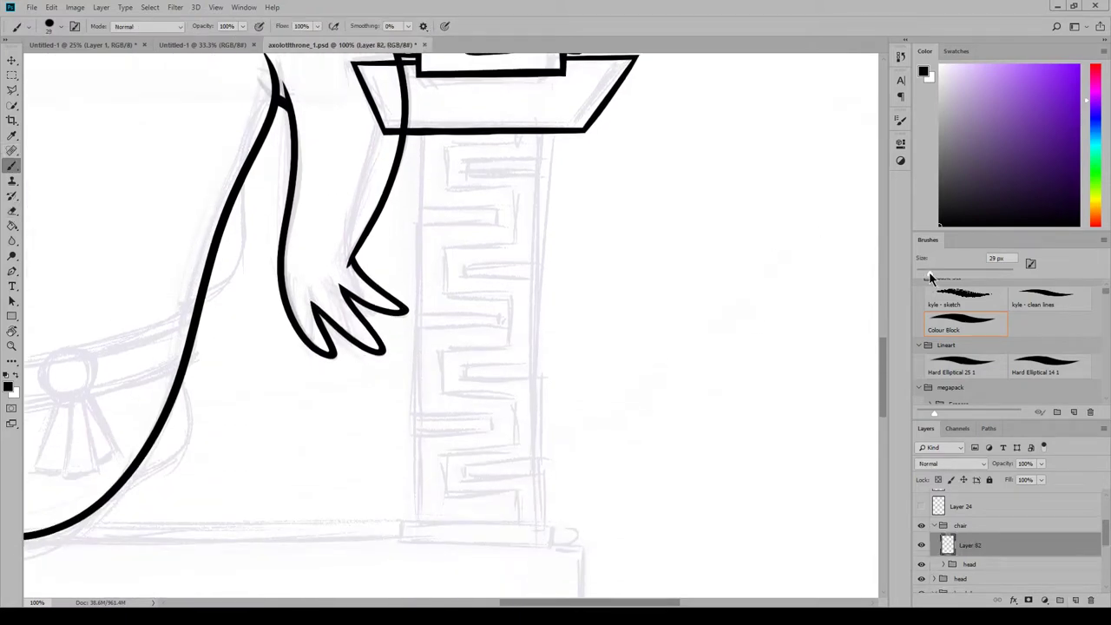
pyautogui.moveTo(885, 348); pyautogui.dragTo(884, 352)
pyautogui.moveTo(548, 68); pyautogui.dragTo(547, 107)
pyautogui.keyDown('shift'); pyautogui.click(556, 489); pyautogui.keyUp('shift')
pyautogui.hotkey('ctrl', 'z')
pyautogui.keyDown('shift'); pyautogui.click(542, 521); pyautogui.keyUp('shift')
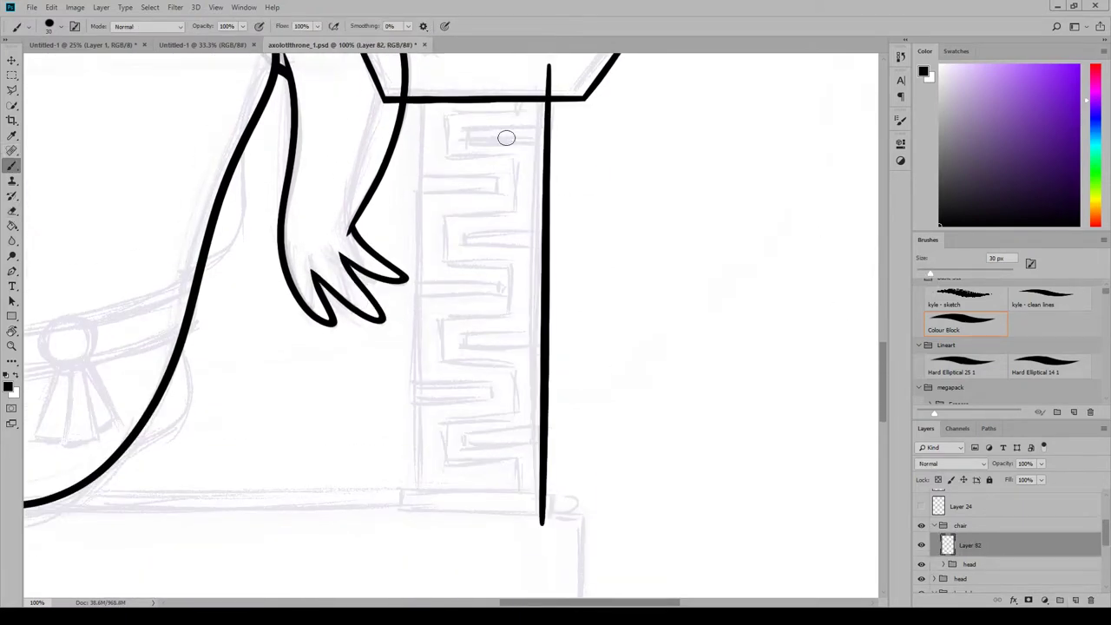
# Duplicate the pillar's side line, move the copy to the pillar's left edge, and merge it down.
pyautogui.rightClick(959, 550)
pyautogui.click(1016, 139)
pyautogui.press('Return')
pyautogui.press('v')
pyautogui.moveTo(524, 317); pyautogui.dragTo(396, 318)
pyautogui.rightClick(963, 545)
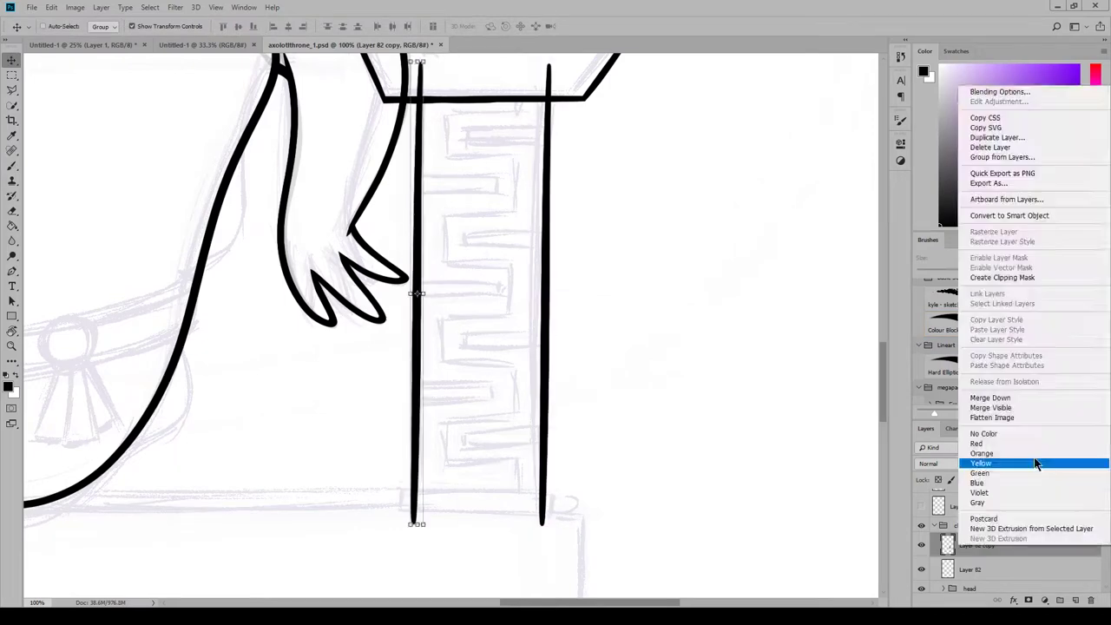
pyautogui.click(1041, 402)
# On a new layer, draw a flat rectangular block across the foot of the pillar with a 30 px brush.
pyautogui.click(1075, 599)
pyautogui.press('b')
pyautogui.moveTo(395, 494); pyautogui.dragTo(565, 492)
pyautogui.moveTo(390, 516); pyautogui.dragTo(563, 515)
pyautogui.moveTo(399, 486); pyautogui.dragTo(399, 524)
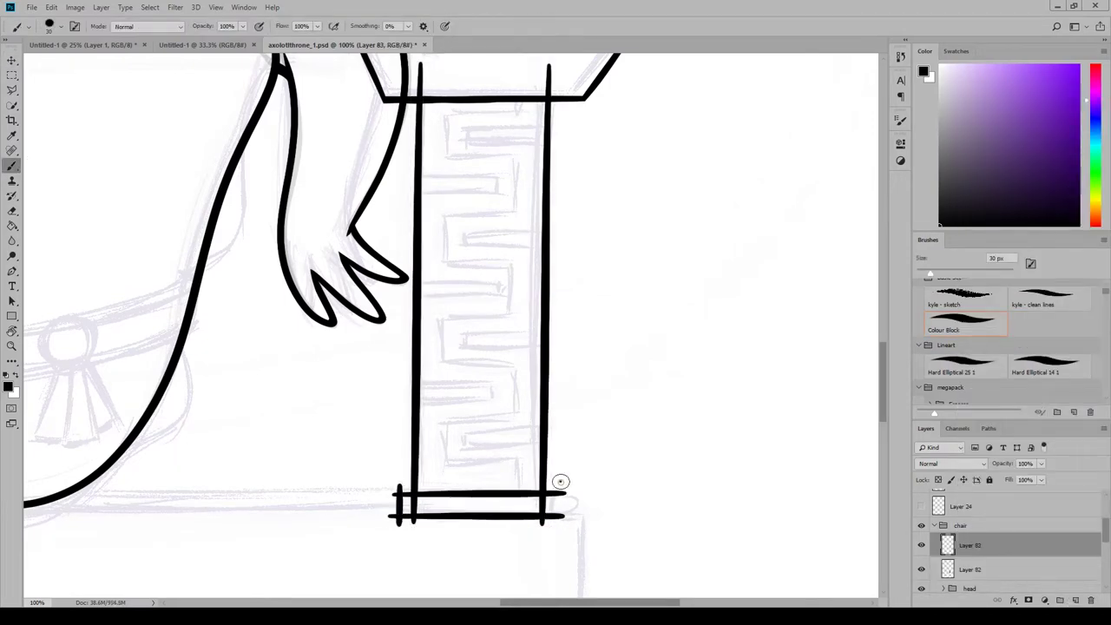
pyautogui.moveTo(561, 483); pyautogui.dragTo(561, 526)
pyautogui.hotkey('ctrl', 'z')
pyautogui.moveTo(558, 482); pyautogui.dragTo(557, 530)
# Erase the overshooting line ends at the corners of the pillar's base block with a 20 px eraser.
pyautogui.click(13, 211)
pyautogui.moveTo(884, 382); pyautogui.dragTo(883, 409)
pyautogui.hotkey('ctrl', '+')
pyautogui.moveTo(332, 299)
pyautogui.mouseDown()
pyautogui.moveTo(335, 392)
pyautogui.moveTo(331, 351)
pyautogui.mouseUp()
pyautogui.moveTo(680, 286); pyautogui.dragTo(671, 394)
pyautogui.moveTo(636, 270)
pyautogui.mouseDown()
pyautogui.moveTo(612, 285)
pyautogui.moveTo(702, 289)
pyautogui.moveTo(650, 281)
pyautogui.mouseUp()
pyautogui.hotkey('ctrl', 'z')
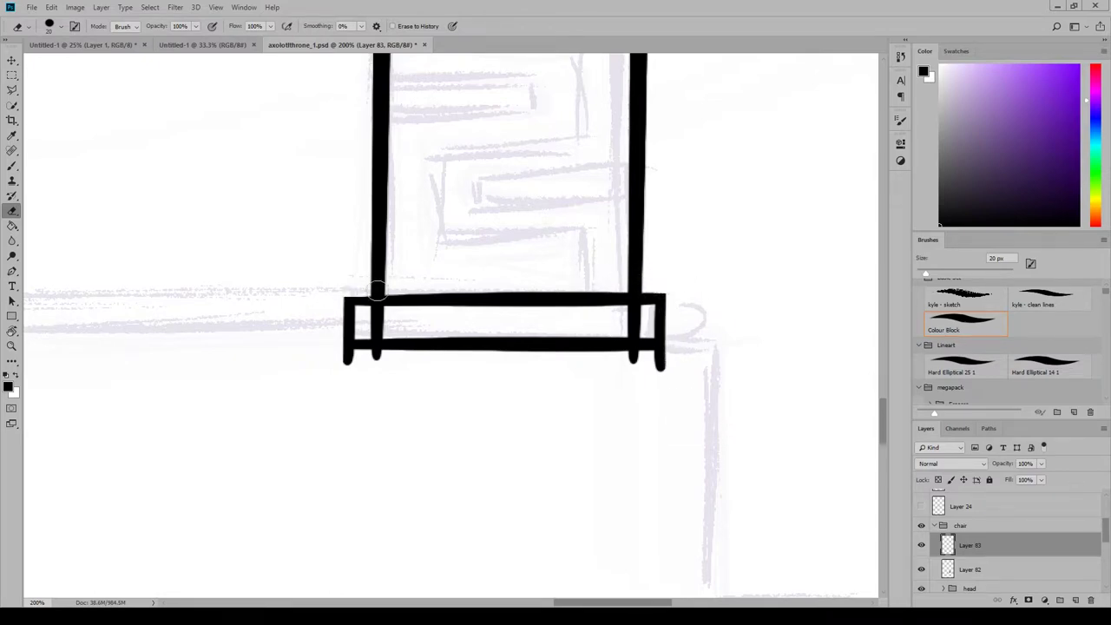
pyautogui.moveTo(336, 363); pyautogui.dragTo(357, 363)
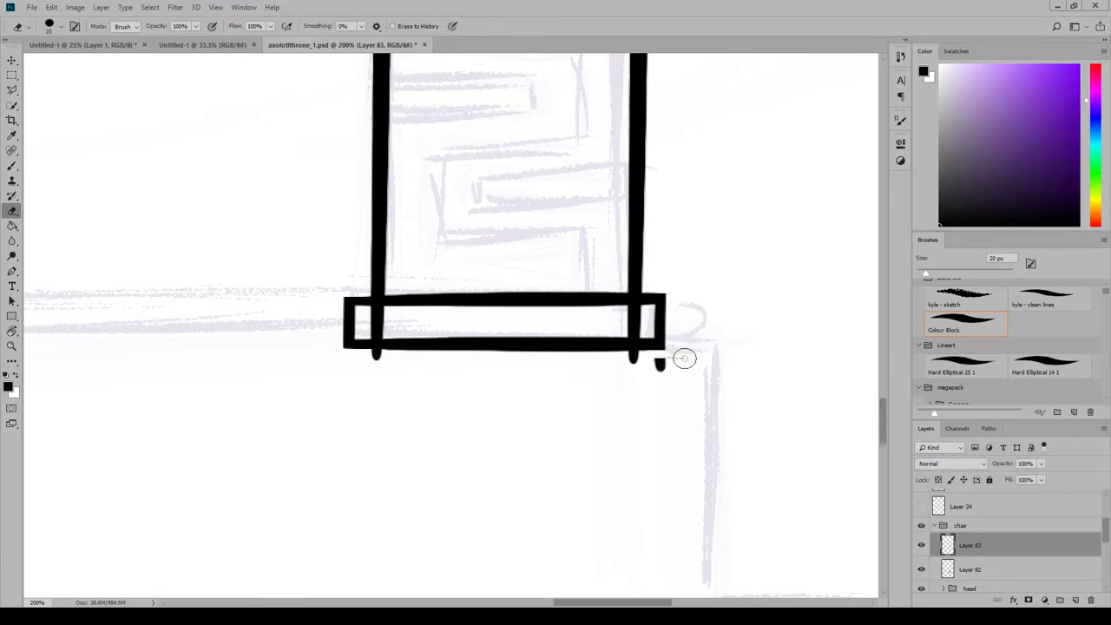
# On the pillar sides' layer, erase the line ends that run through and below the base block.
pyautogui.hotkey('alt', '[')
pyautogui.moveTo(638, 306); pyautogui.dragTo(649, 312)
pyautogui.moveTo(633, 356); pyautogui.dragTo(632, 375)
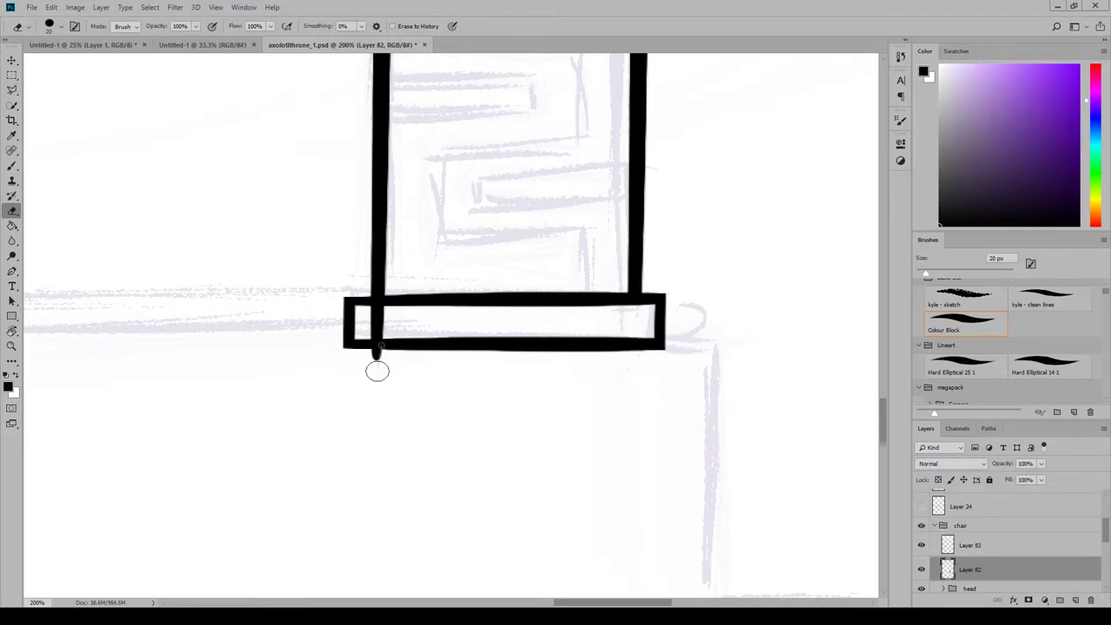
pyautogui.moveTo(374, 367); pyautogui.dragTo(365, 332)
# On a new layer, draw the upper turns of the stepped key pattern inside the pillar with a 24 px brush.
pyautogui.scroll(8, 834, 226)
pyautogui.click(1075, 600)
pyautogui.moveTo(1002, 569); pyautogui.dragTo(997, 535)
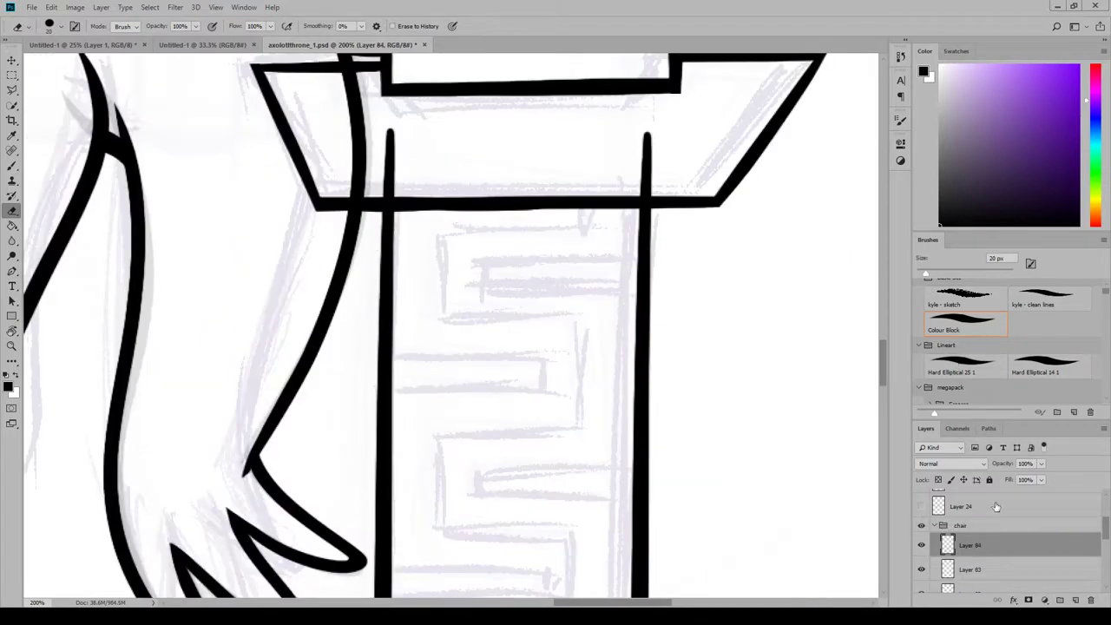
pyautogui.press('b')
pyautogui.moveTo(668, 226); pyautogui.dragTo(435, 237)
pyautogui.moveTo(442, 222)
pyautogui.mouseDown()
pyautogui.moveTo(443, 322)
pyautogui.moveTo(584, 314)
pyautogui.moveTo(583, 444)
pyautogui.mouseUp()
pyautogui.moveTo(424, 439); pyautogui.dragTo(607, 441)
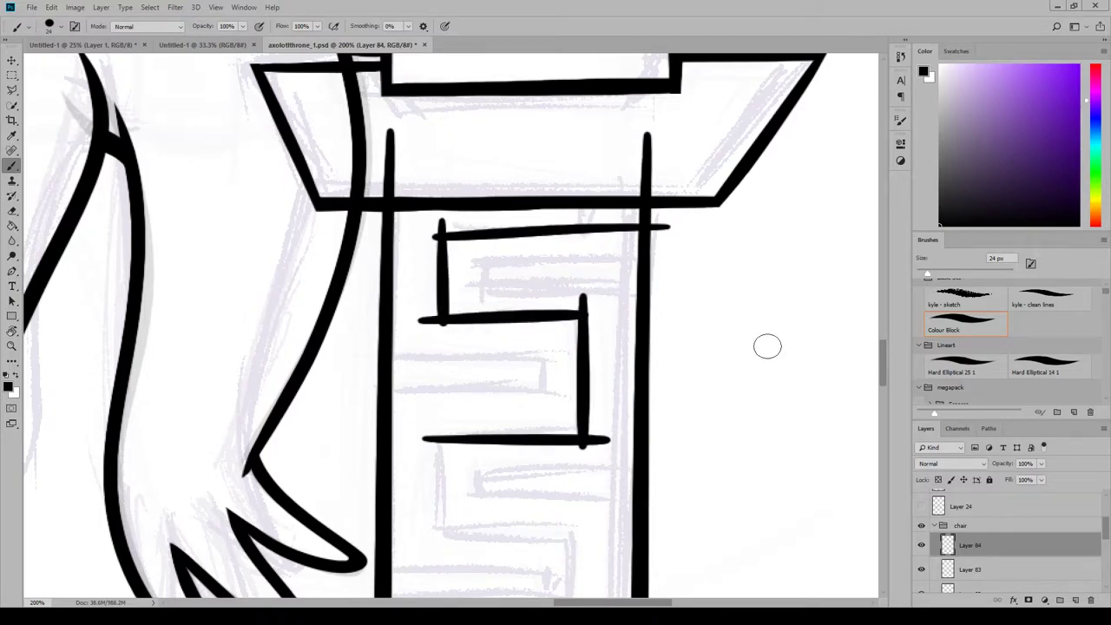
# Continue the stepped key pattern down the pillar to the base block.
pyautogui.scroll(-5, 766, 347)
pyautogui.moveTo(439, 181)
pyautogui.mouseDown()
pyautogui.moveTo(443, 301)
pyautogui.moveTo(579, 299)
pyautogui.mouseUp()
pyautogui.moveTo(577, 278); pyautogui.dragTo(571, 408)
pyautogui.moveTo(419, 405)
pyautogui.mouseDown()
pyautogui.moveTo(594, 398)
pyautogui.moveTo(438, 512)
pyautogui.mouseUp()
pyautogui.moveTo(417, 502); pyautogui.dragTo(597, 496)
pyautogui.scroll(-3, 590, 391)
pyautogui.moveTo(579, 264); pyautogui.dragTo(578, 375)
pyautogui.moveTo(421, 389)
pyautogui.mouseDown()
pyautogui.moveTo(604, 382)
pyautogui.moveTo(442, 486)
pyautogui.mouseUp()
pyautogui.moveTo(421, 471); pyautogui.dragTo(592, 466)
# Erase the overshooting corners in the lower half of the key pattern with a 20 px eraser.
pyautogui.press('e')
pyautogui.moveTo(598, 558); pyautogui.dragTo(587, 447)
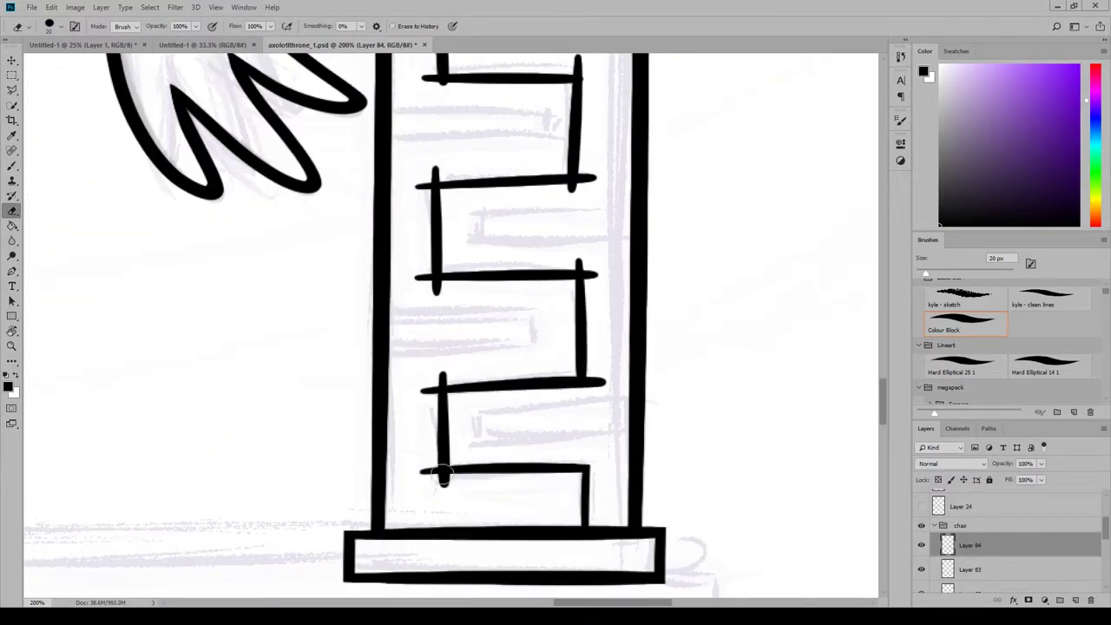
pyautogui.moveTo(428, 441); pyautogui.dragTo(425, 504)
pyautogui.moveTo(432, 375); pyautogui.dragTo(425, 452)
pyautogui.moveTo(475, 482); pyautogui.dragTo(406, 476)
pyautogui.moveTo(436, 375); pyautogui.dragTo(480, 368)
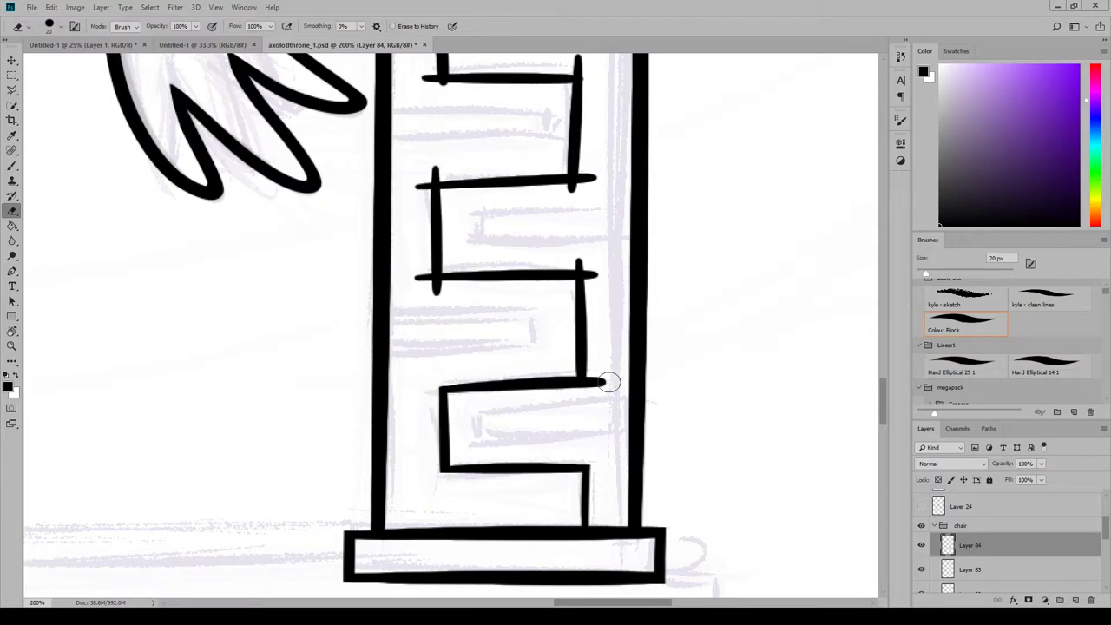
pyautogui.moveTo(593, 276); pyautogui.dragTo(582, 259)
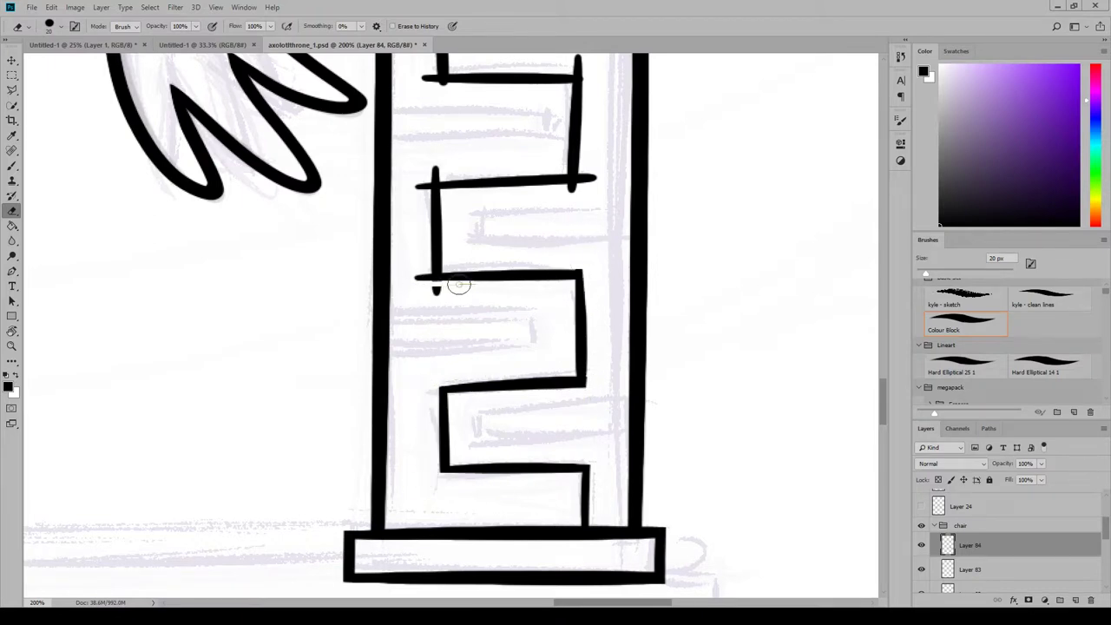
pyautogui.moveTo(422, 165); pyautogui.dragTo(425, 295)
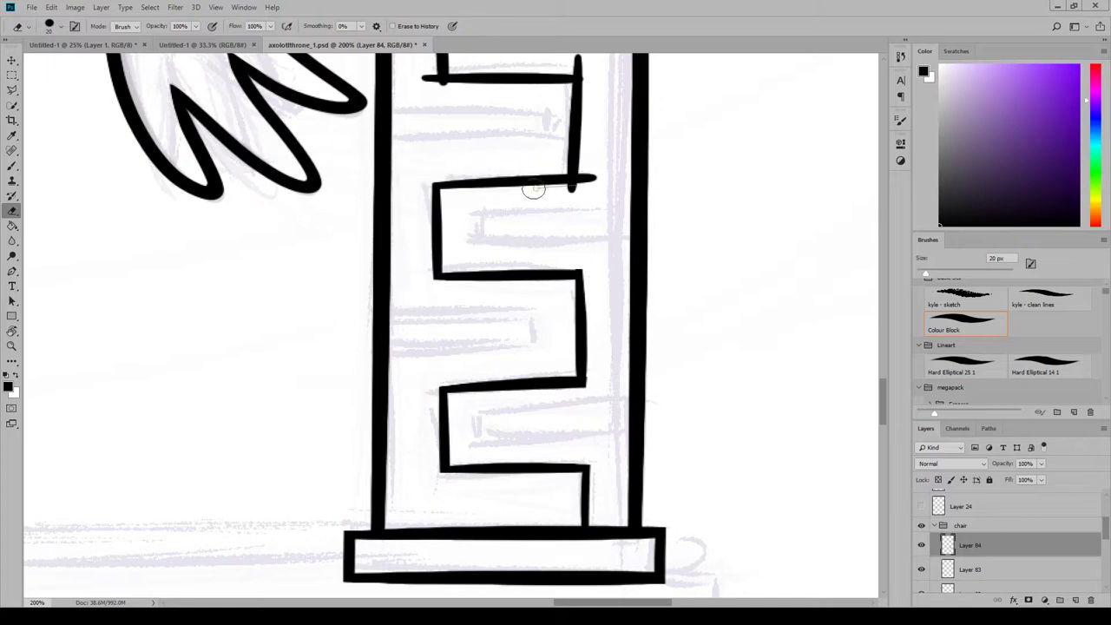
# Clean the overshooting corners in the key pattern's upper half and trim its top line at the pillar's right side.
pyautogui.scroll(5, 701, 302)
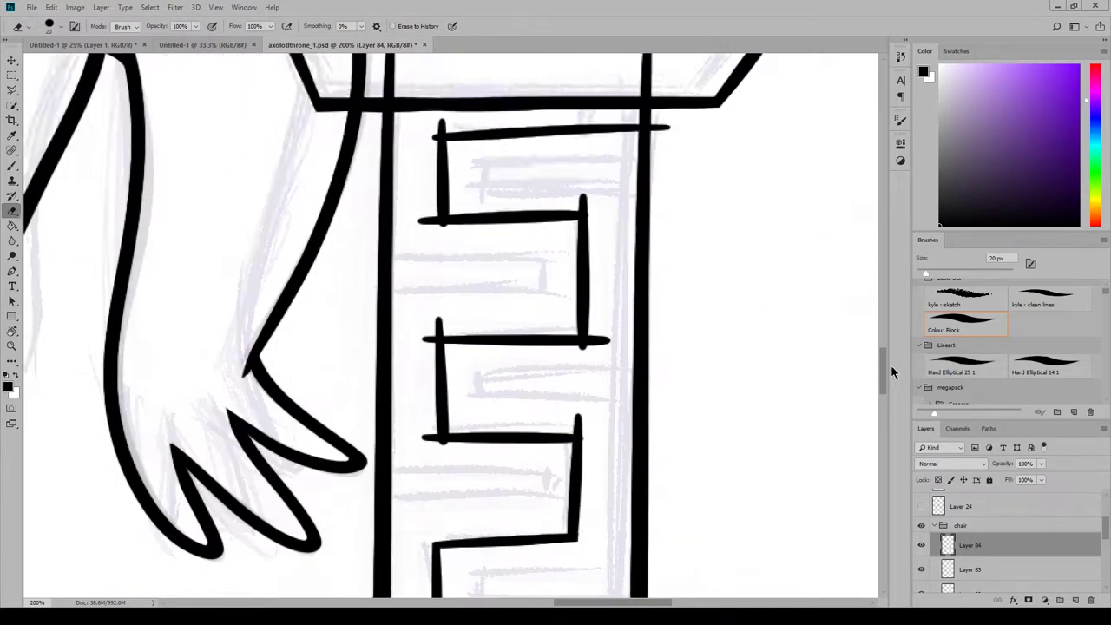
pyautogui.scroll(-2, 597, 341)
pyautogui.moveTo(435, 260)
pyautogui.mouseDown()
pyautogui.moveTo(434, 372)
pyautogui.moveTo(438, 361)
pyautogui.mouseUp()
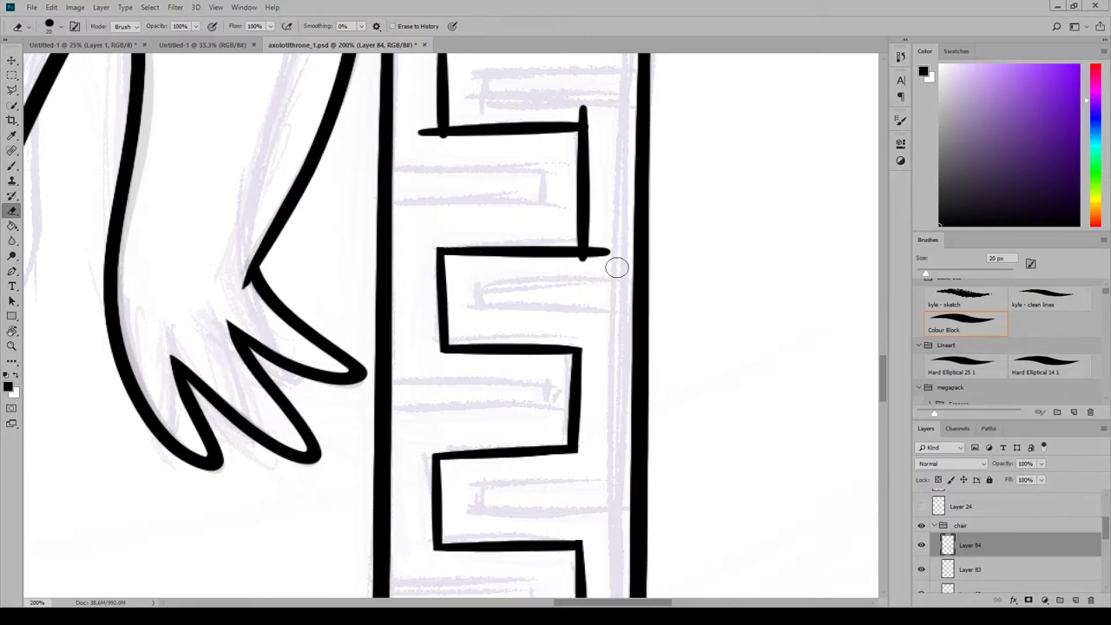
pyautogui.moveTo(616, 266); pyautogui.dragTo(597, 217)
pyautogui.scroll(5, 562, 262)
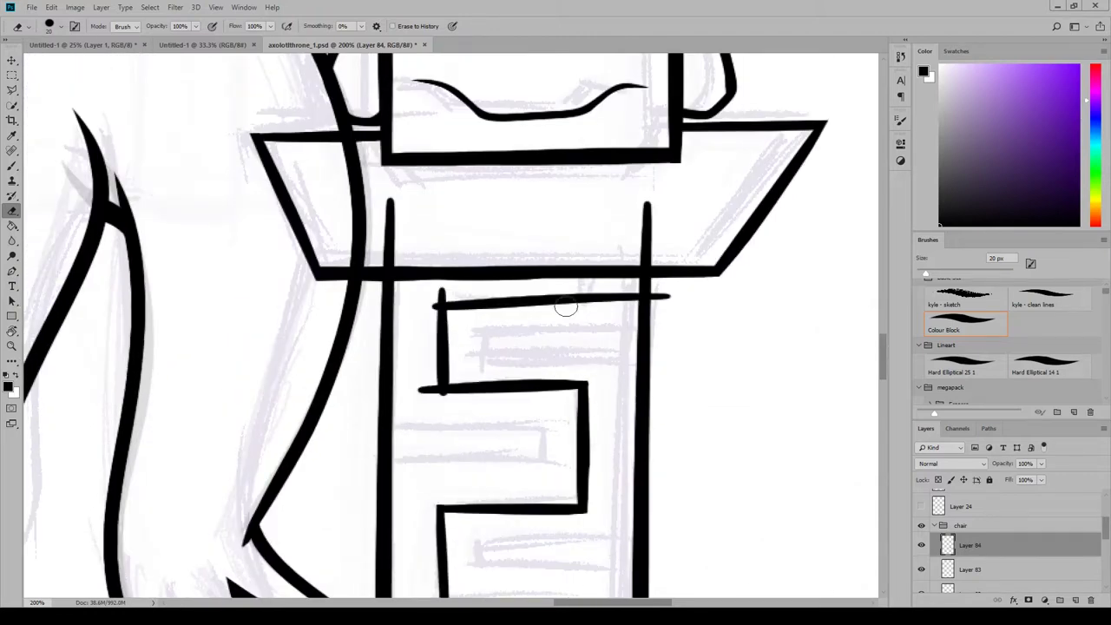
pyautogui.moveTo(436, 285); pyautogui.dragTo(435, 395)
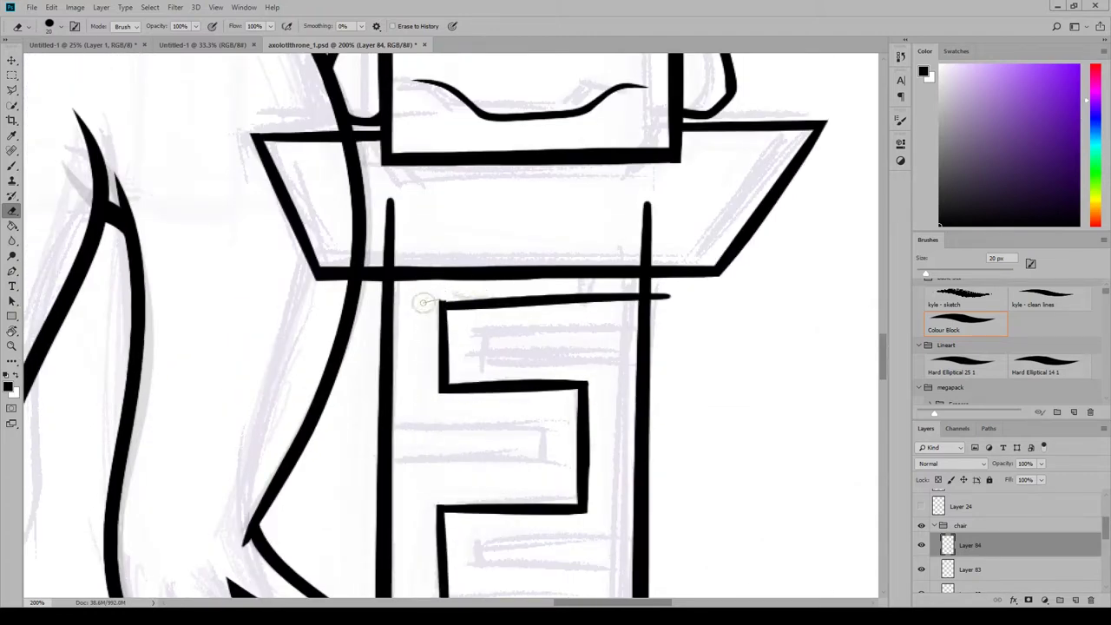
pyautogui.moveTo(669, 275); pyautogui.dragTo(655, 330)
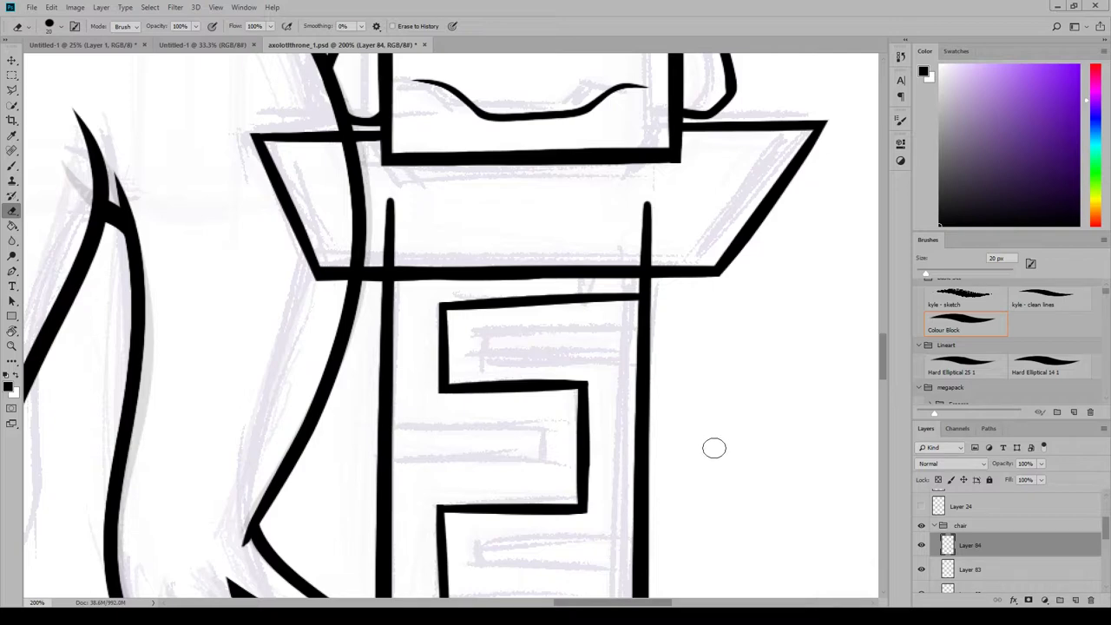
# On the pillar sides' layer, erase the two line ends that stick up into the ledge.
pyautogui.scroll(-2, 974, 522)
pyautogui.click(975, 522)
pyautogui.moveTo(389, 199); pyautogui.dragTo(386, 262)
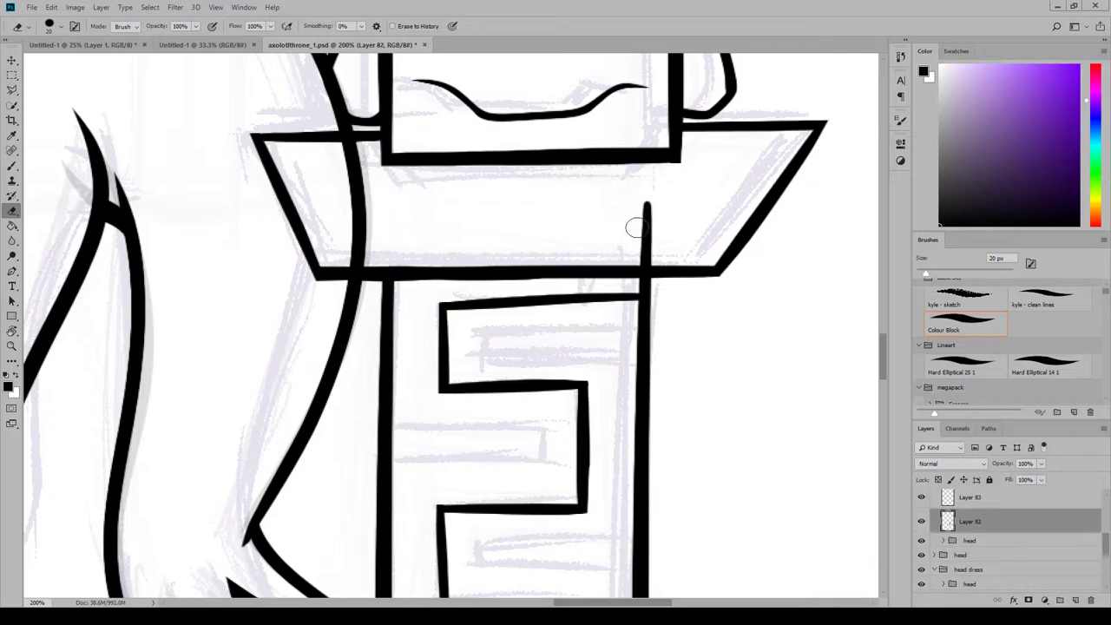
pyautogui.moveTo(648, 209); pyautogui.dragTo(649, 265)
# On a new layer above the key pattern, draw a narrow open-ended bar inside the topmost right-facing recess with a 24 px brush.
pyautogui.press('b')
pyautogui.moveTo(1105, 542); pyautogui.dragTo(1104, 525)
pyautogui.click(970, 544)
pyautogui.click(1074, 599)
pyautogui.moveTo(477, 330); pyautogui.dragTo(664, 323)
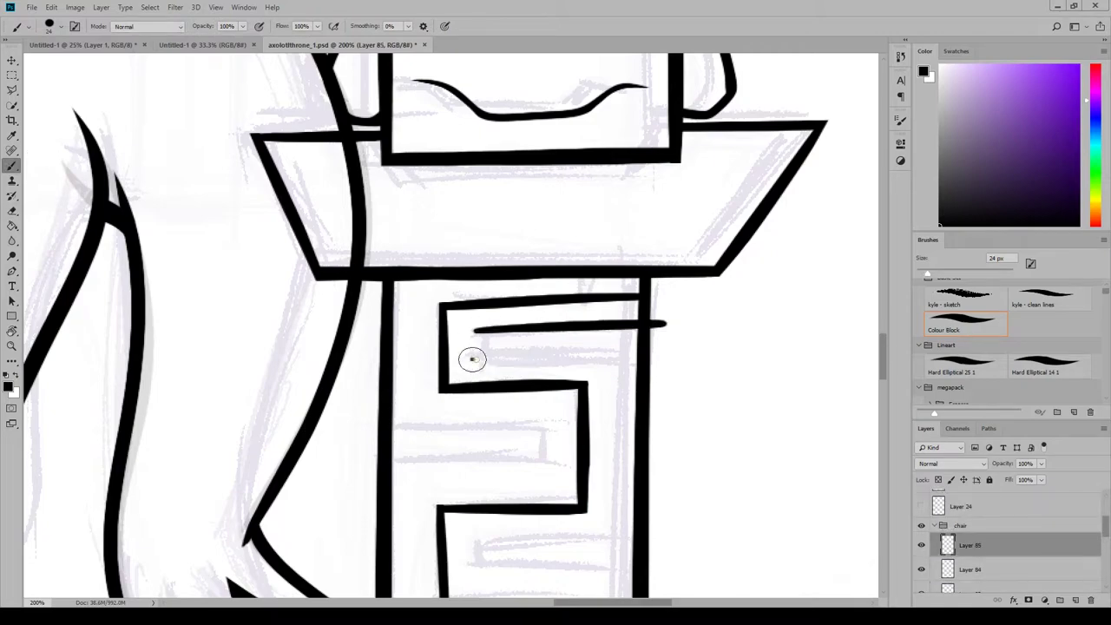
pyautogui.moveTo(474, 359); pyautogui.dragTo(686, 344)
pyautogui.moveTo(480, 317); pyautogui.dragTo(481, 366)
# Draw matching narrow bars inside the next two right-facing recesses down the pillar.
pyautogui.moveTo(883, 339); pyautogui.dragTo(887, 359)
pyautogui.moveTo(479, 272); pyautogui.dragTo(479, 321)
pyautogui.moveTo(464, 282); pyautogui.dragTo(669, 277)
pyautogui.moveTo(464, 304); pyautogui.dragTo(686, 300)
pyautogui.moveTo(883, 364); pyautogui.dragTo(883, 378)
pyautogui.moveTo(468, 332); pyautogui.dragTo(663, 332)
pyautogui.moveTo(466, 359); pyautogui.dragTo(677, 357)
pyautogui.moveTo(482, 316); pyautogui.dragTo(482, 371)
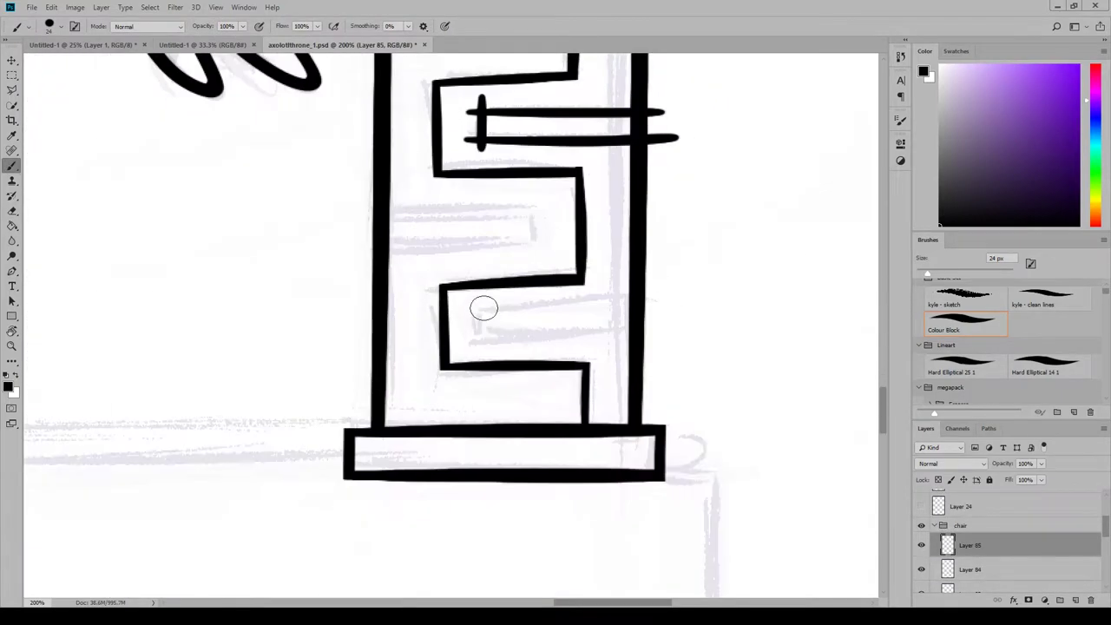
# Draw narrow open-ended bars inside the left-facing recesses of the pillar's key pattern, extending them over the pillar's left side.
pyautogui.moveTo(368, 215); pyautogui.dragTo(540, 206)
pyautogui.moveTo(363, 243); pyautogui.dragTo(545, 237)
pyautogui.moveTo(532, 194); pyautogui.dragTo(533, 248)
pyautogui.moveTo(884, 406); pyautogui.dragTo(884, 377)
pyautogui.moveTo(538, 333); pyautogui.dragTo(540, 376)
pyautogui.moveTo(369, 340); pyautogui.dragTo(555, 339)
pyautogui.moveTo(375, 378); pyautogui.dragTo(552, 369)
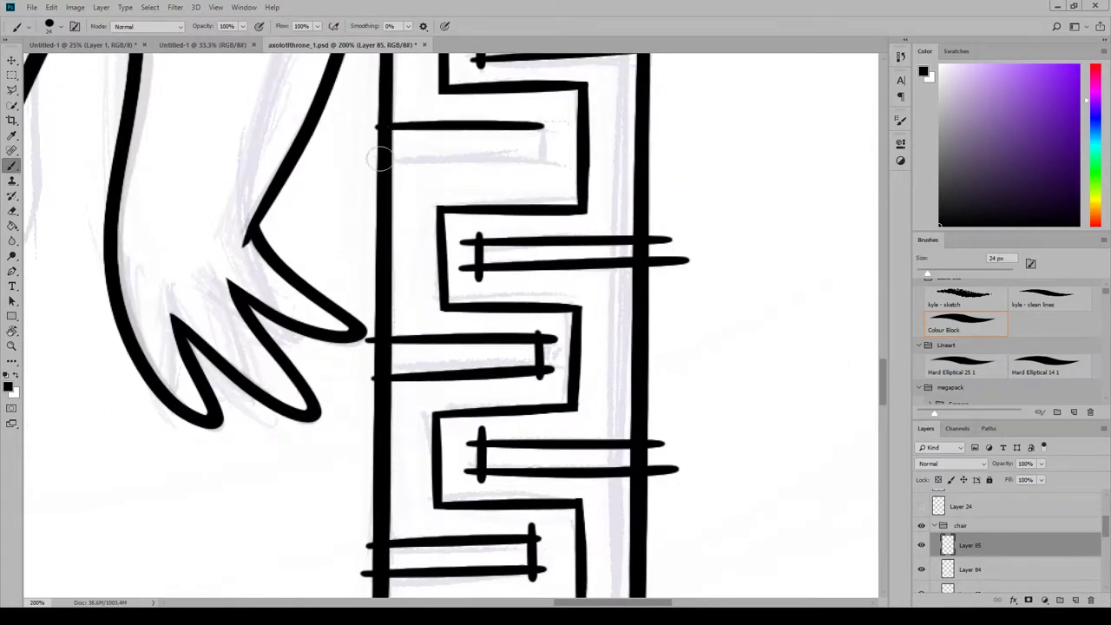
pyautogui.scroll(4, 867, 329)
# Erase the overshooting line ends of the bars in the upper part of the pillar with a 20 px eraser.
pyautogui.press('e')
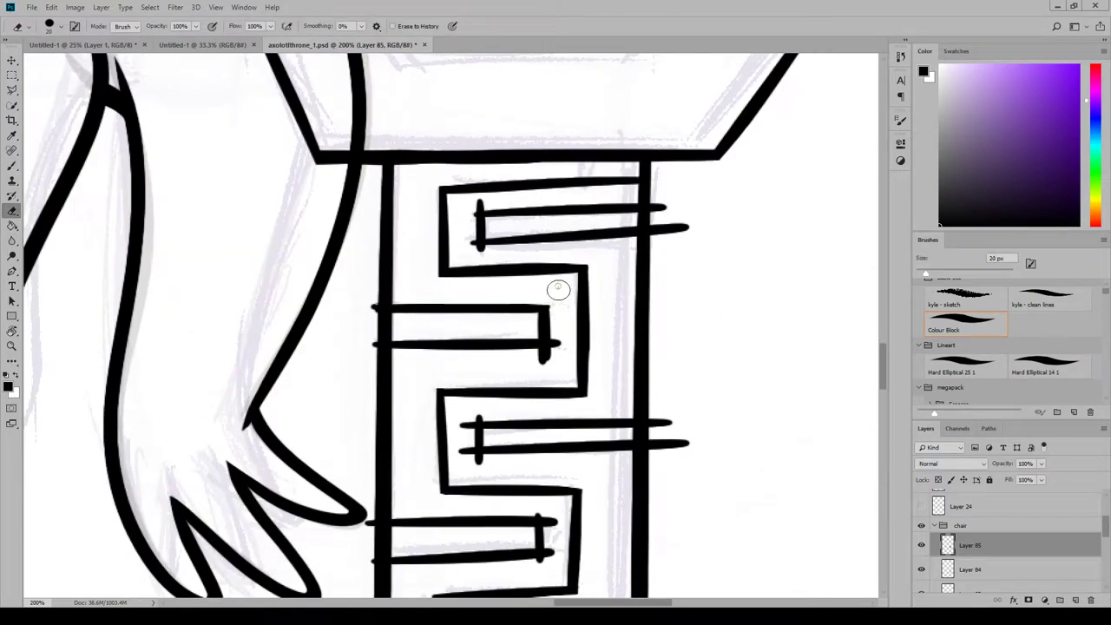
pyautogui.moveTo(561, 290)
pyautogui.mouseDown()
pyautogui.moveTo(504, 351)
pyautogui.moveTo(540, 362)
pyautogui.mouseUp()
pyautogui.moveTo(373, 350); pyautogui.dragTo(371, 280)
pyautogui.moveTo(660, 262); pyautogui.dragTo(694, 247)
pyautogui.moveTo(467, 250)
pyautogui.mouseDown()
pyautogui.moveTo(475, 189)
pyautogui.moveTo(602, 190)
pyautogui.mouseUp()
pyautogui.moveTo(479, 208); pyautogui.dragTo(589, 199)
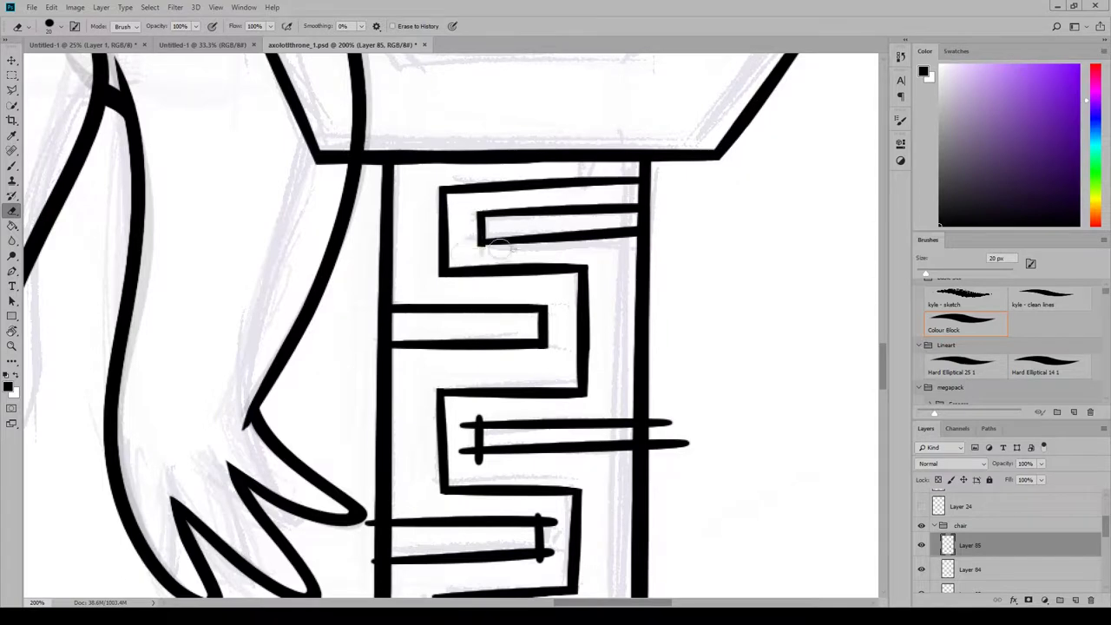
pyautogui.moveTo(503, 249); pyautogui.dragTo(477, 249)
pyautogui.moveTo(486, 207); pyautogui.dragTo(558, 201)
# Erase the overshooting line ends and corners of the remaining bars down to the pillar's base.
pyautogui.scroll(-5, 607, 226)
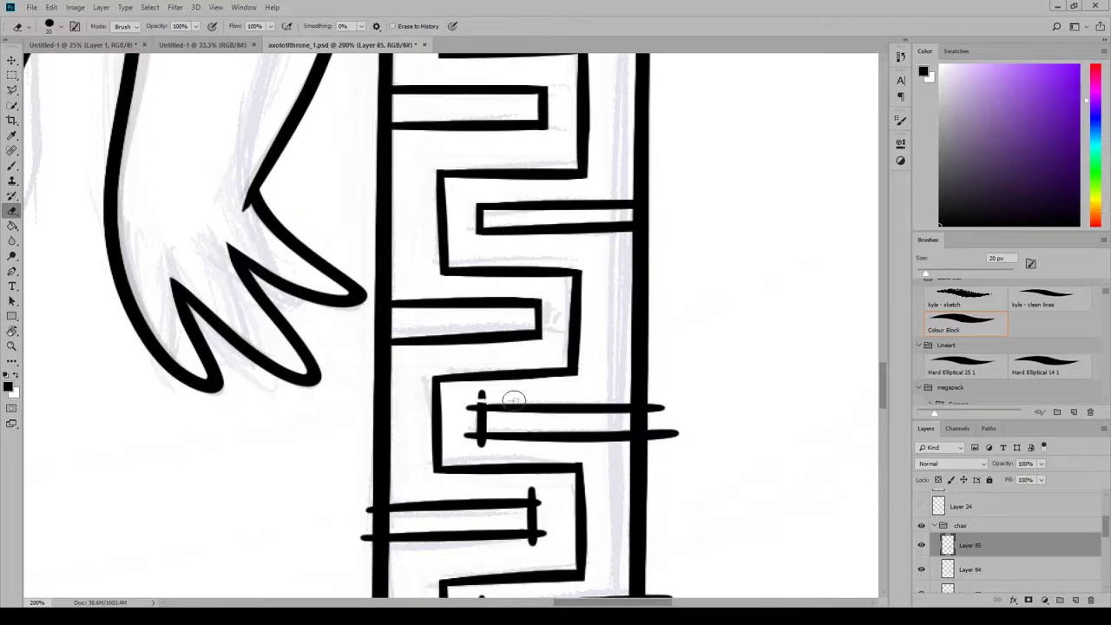
pyautogui.moveTo(512, 445); pyautogui.dragTo(524, 447)
pyautogui.moveTo(468, 408)
pyautogui.mouseDown()
pyautogui.moveTo(466, 436)
pyautogui.moveTo(476, 396)
pyautogui.mouseUp()
pyautogui.moveTo(672, 434)
pyautogui.mouseDown()
pyautogui.moveTo(651, 400)
pyautogui.moveTo(653, 431)
pyautogui.mouseUp()
pyautogui.moveTo(884, 375); pyautogui.dragTo(893, 384)
pyautogui.scroll(-5, 892, 390)
pyautogui.moveTo(674, 314); pyautogui.dragTo(646, 382)
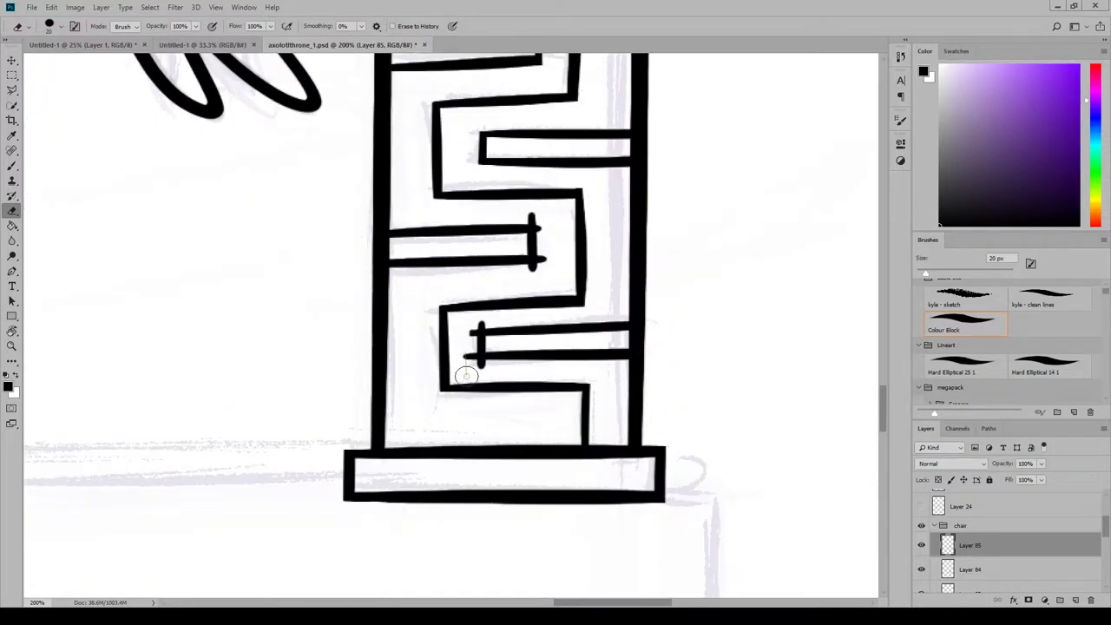
pyautogui.moveTo(463, 372); pyautogui.dragTo(496, 372)
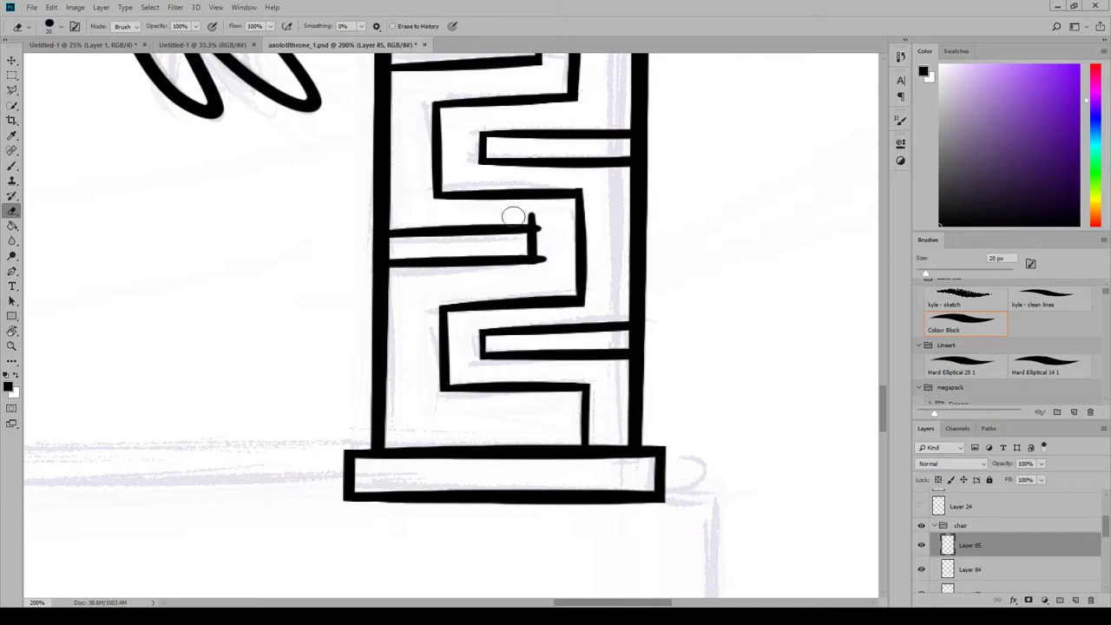
# Group the pillar layers as "pilar", and group that with the carved head as "armrest".
pyautogui.moveTo(884, 401); pyautogui.dragTo(902, 347)
pyautogui.keyDown('shift'); pyautogui.click(995, 564); pyautogui.keyUp('shift')
pyautogui.hotkey('ctrl', 'g')
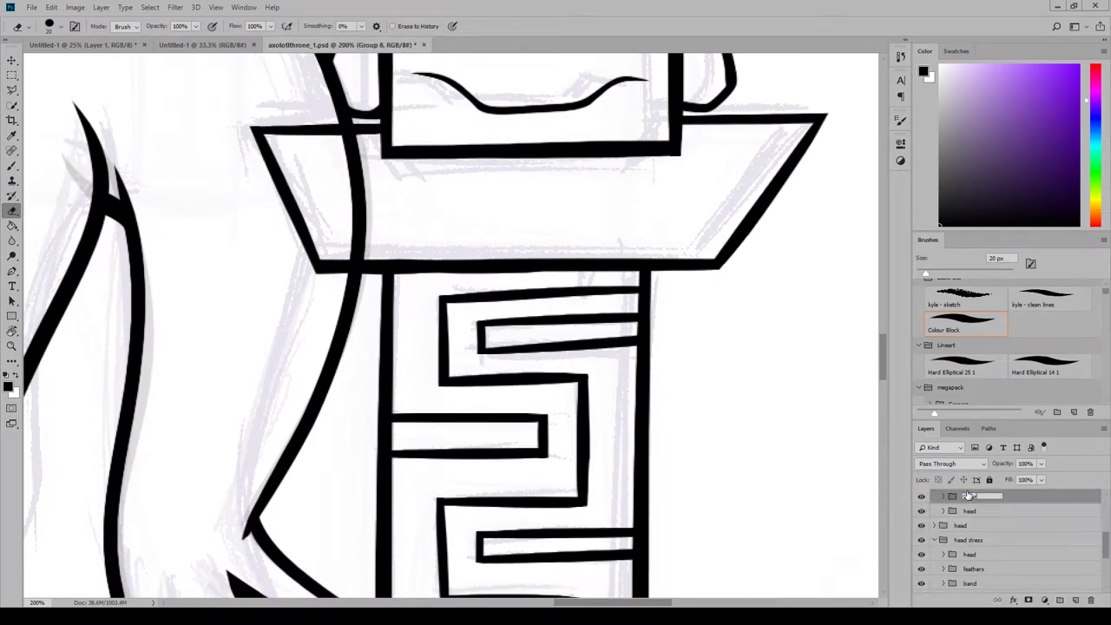
pyautogui.press('Return')
pyautogui.hotkey('ctrl', 'g')
pyautogui.doubleClick(975, 540)
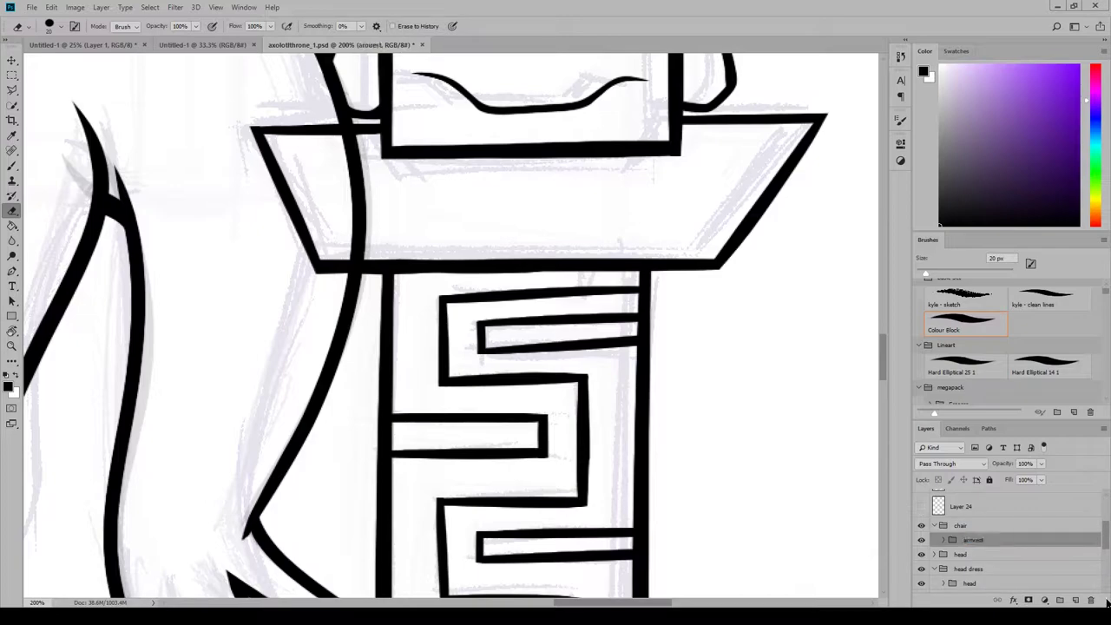
# Duplicate the armrest group and move the copy onto the sketched armrest on the throne's left side.
pyautogui.hotkey('ctrl', '-')
pyautogui.hotkey('ctrl', '-')
pyautogui.hotkey('ctrl', '-')
pyautogui.hotkey('ctrl', '-')
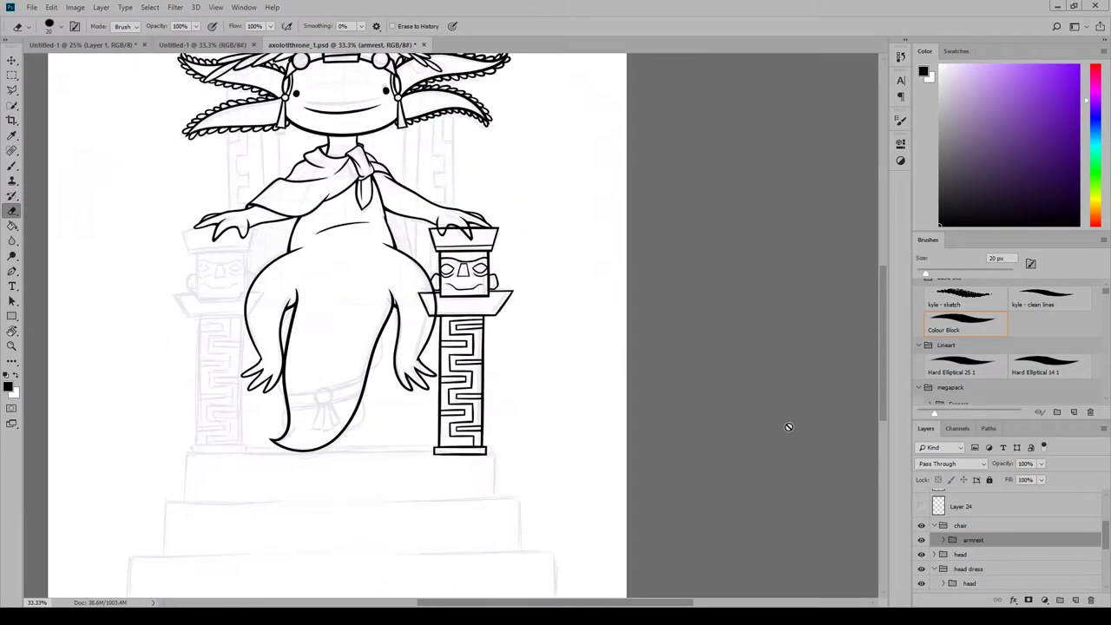
pyautogui.rightClick(982, 539)
pyautogui.click(1011, 246)
pyautogui.click(764, 343)
pyautogui.press('v')
pyautogui.moveTo(470, 357); pyautogui.dragTo(226, 346)
pyautogui.click(995, 546)
pyautogui.click(994, 543)
pyautogui.click(996, 528)
pyautogui.scroll(-4, 995, 527)
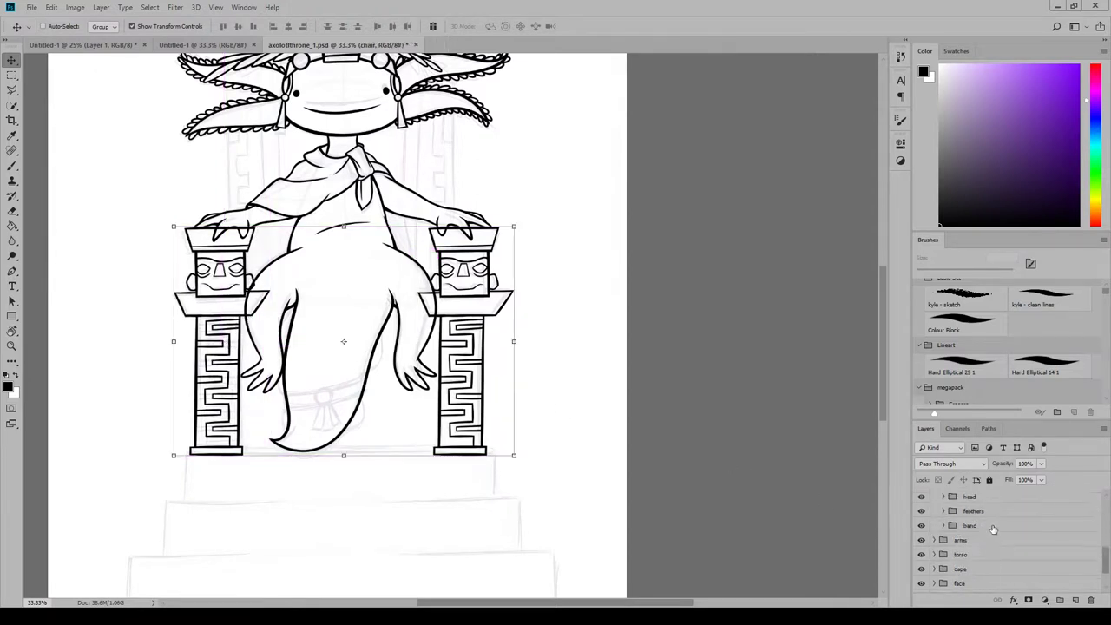
pyautogui.click(963, 534)
pyautogui.click(936, 533)
pyautogui.scroll(-1, 940, 534)
pyautogui.click(969, 501)
pyautogui.click(921, 502)
pyautogui.click(922, 502)
pyautogui.scroll(1, 925, 508)
pyautogui.click(934, 525)
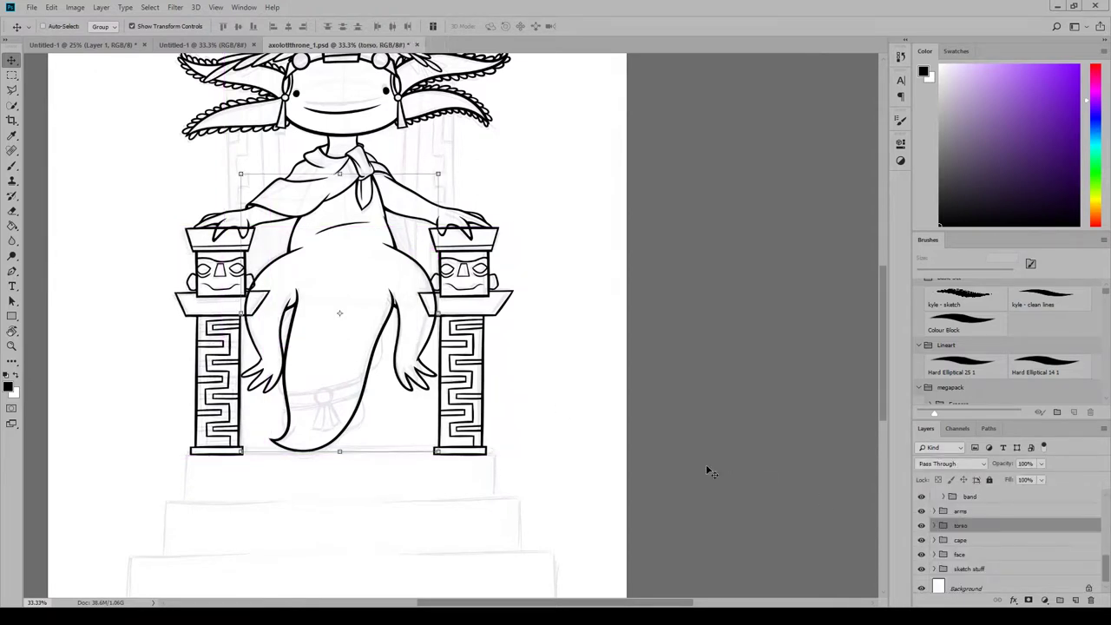
pyautogui.hotkey('ctrl', 'z')
pyautogui.click(52, 8)
pyautogui.click(71, 19)
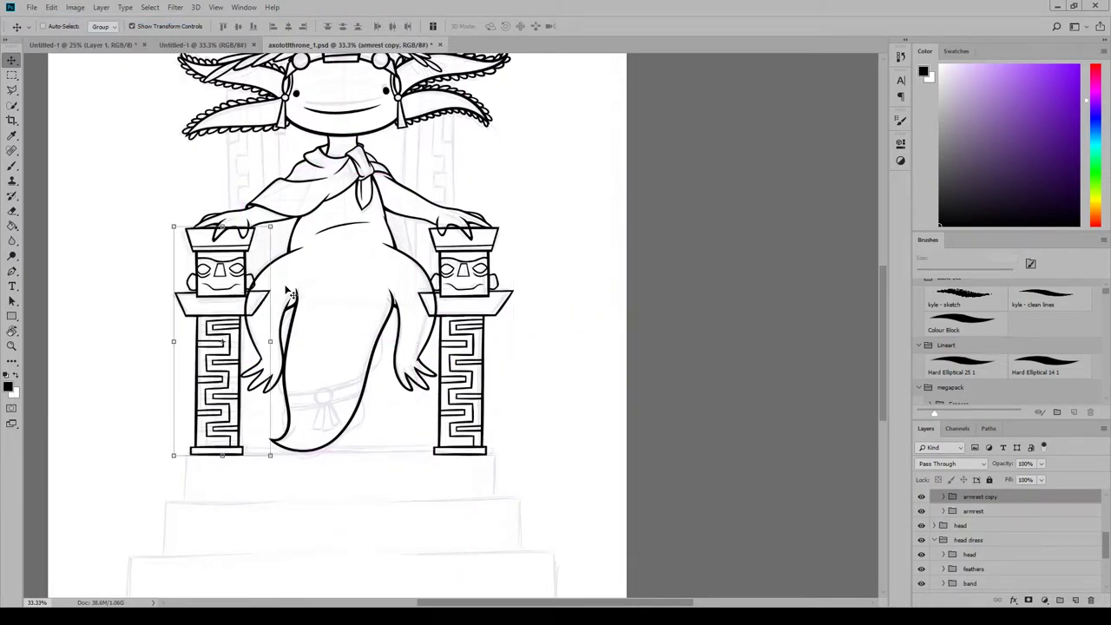
# In the torso group, find and select the layer holding the leg beside the right armrest.
pyautogui.click(977, 524)
pyautogui.scroll(1, 978, 510)
pyautogui.click(977, 511)
pyautogui.click(934, 511)
pyautogui.scroll(-4, 972, 553)
pyautogui.click(961, 519)
pyautogui.click(934, 517)
pyautogui.click(961, 535)
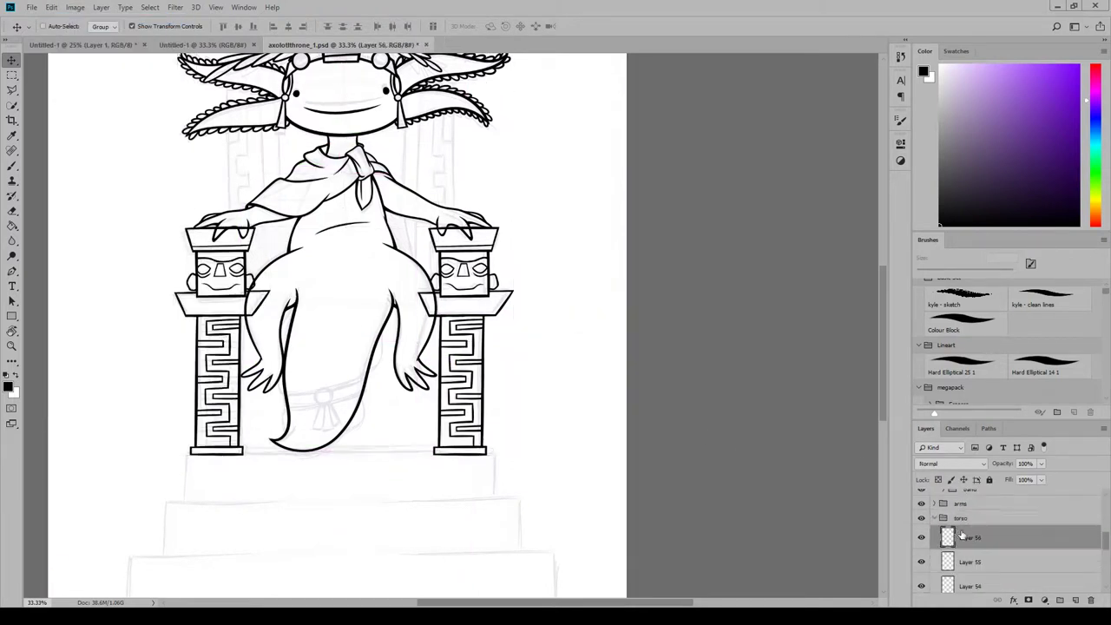
pyautogui.scroll(-4, 961, 533)
pyautogui.click(962, 512)
pyautogui.scroll(-1, 964, 521)
pyautogui.click(968, 538)
pyautogui.click(976, 559)
pyautogui.scroll(-2, 974, 558)
pyautogui.click(922, 534)
pyautogui.click(952, 507)
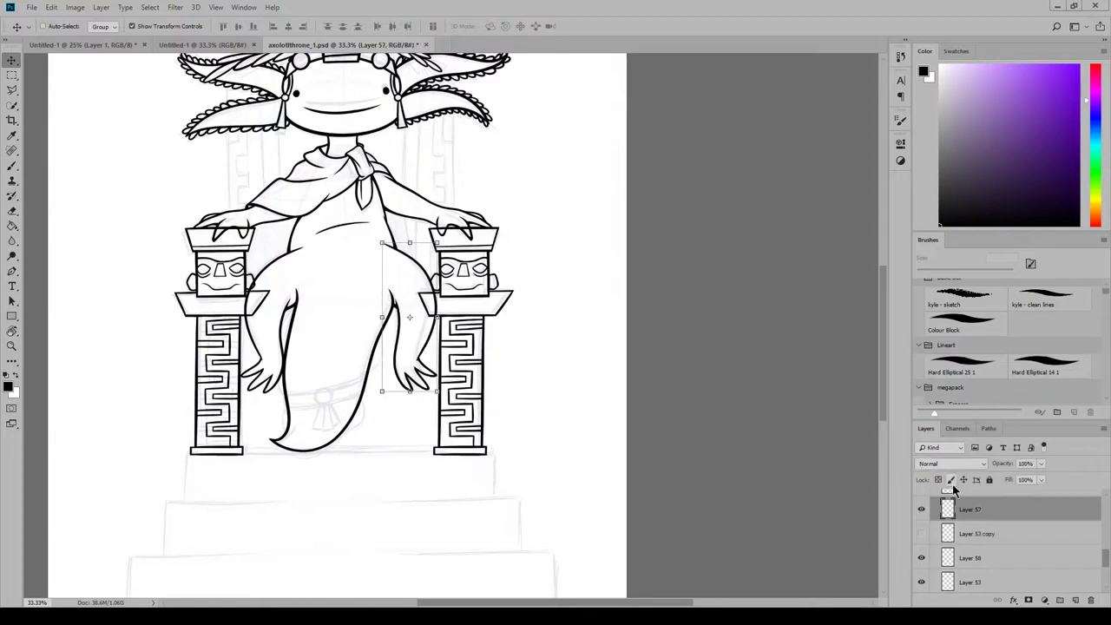
# Erase both legs' outlines where they cross the armrests, working on each leg's own layer.
pyautogui.press('e')
pyautogui.hotkey('ctrl', '1')
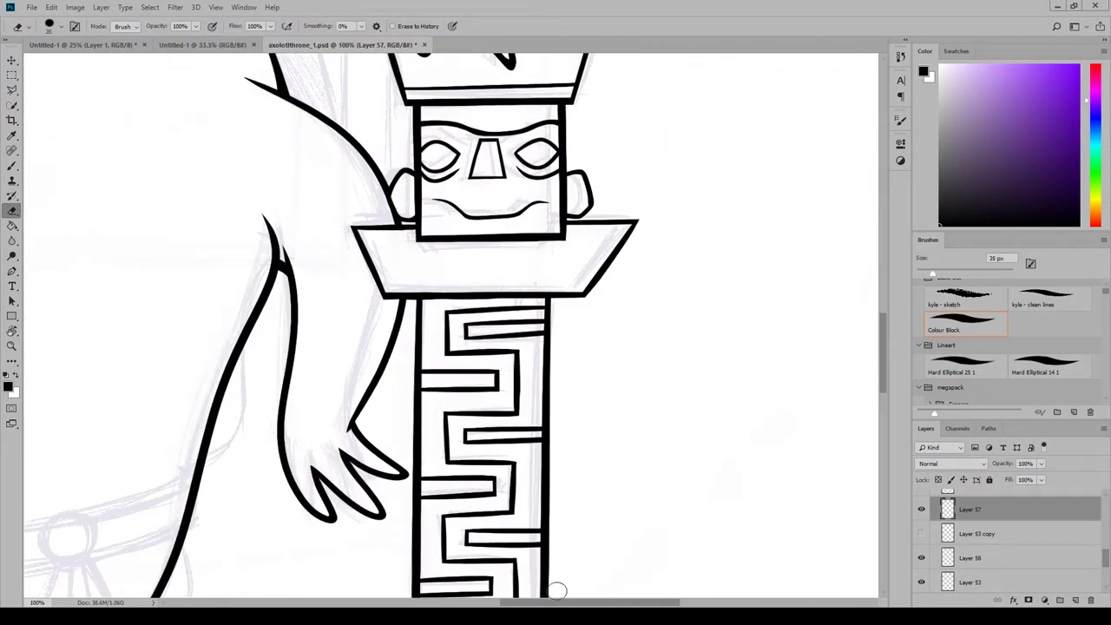
pyautogui.moveTo(556, 601); pyautogui.dragTo(464, 601)
pyautogui.scroll(-1, 982, 549)
pyautogui.click(982, 548)
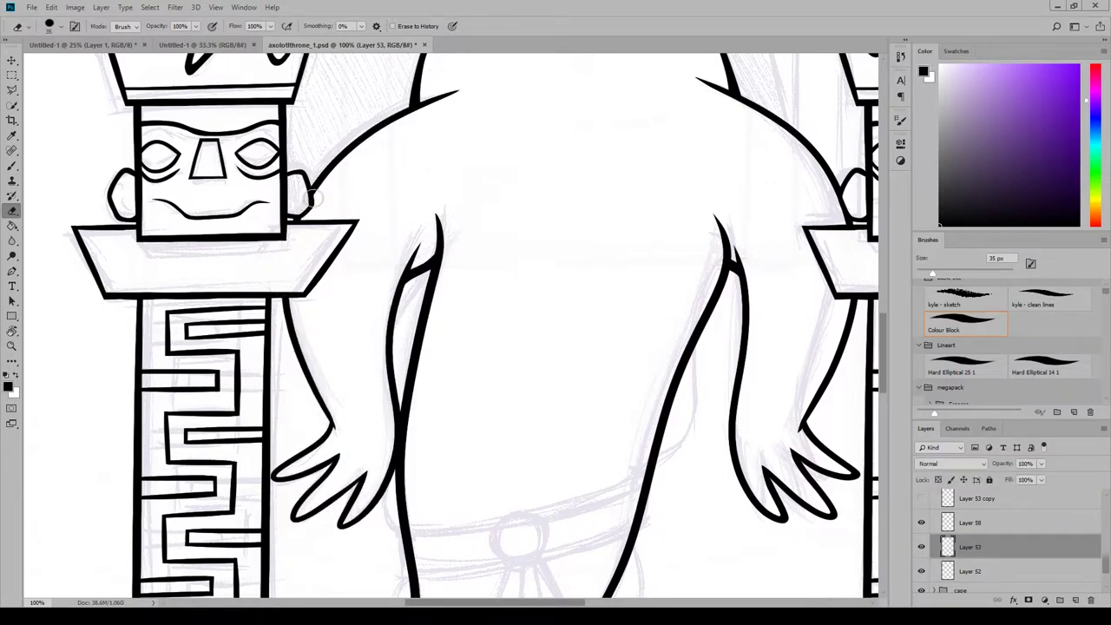
pyautogui.scroll(5, 313, 199)
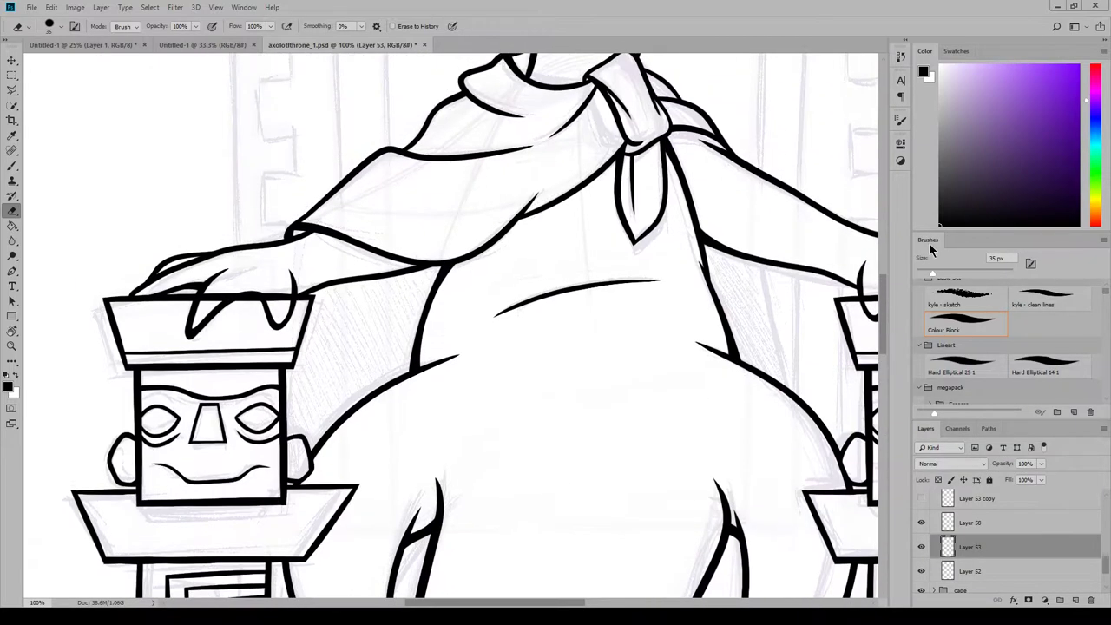
# In the armrest copy's head group, erase the headpiece's top line where it crosses the axolotl's left-side hand.
pyautogui.scroll(4, 1044, 570)
pyautogui.click(935, 569)
pyautogui.scroll(5, 948, 556)
pyautogui.click(946, 541)
pyautogui.click(944, 526)
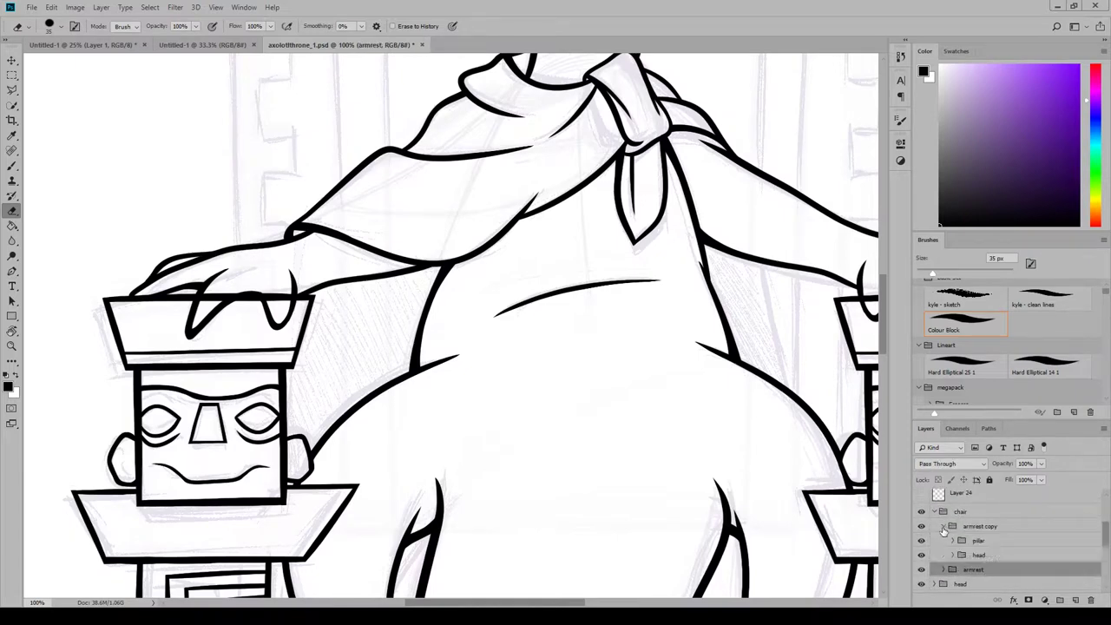
pyautogui.scroll(-1, 949, 533)
pyautogui.click(955, 542)
pyautogui.click(953, 542)
pyautogui.scroll(-1, 952, 540)
pyautogui.click(947, 525)
pyautogui.scroll(-3, 965, 543)
pyautogui.click(965, 531)
pyautogui.moveTo(206, 294); pyautogui.dragTo(214, 284)
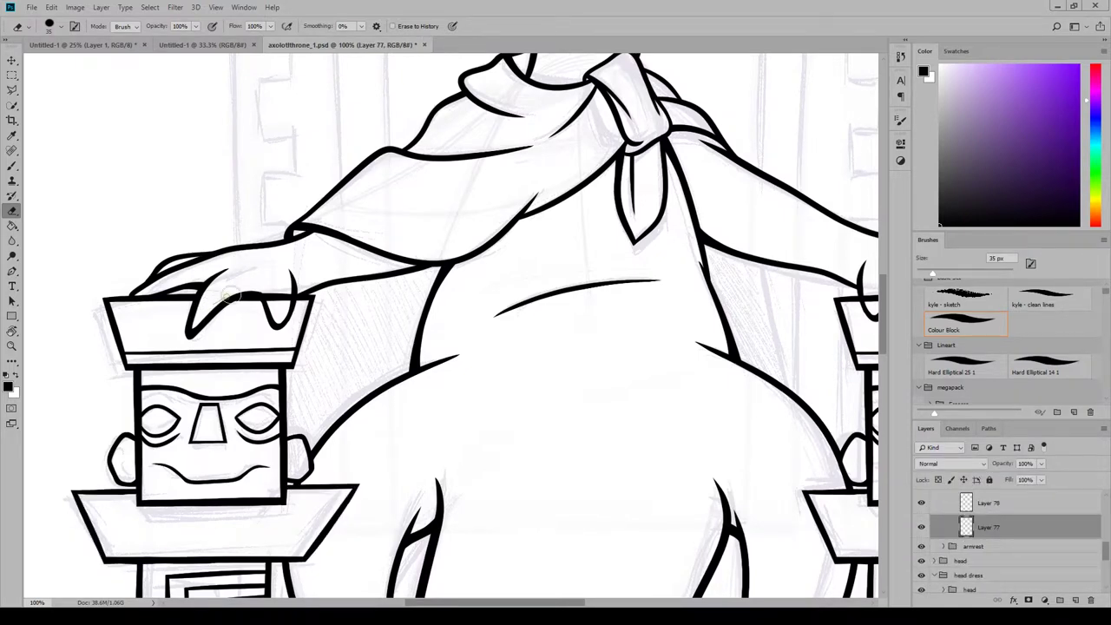
# In the original armrest's head group, erase the headpiece's top line where the right-side hand covers it.
pyautogui.moveTo(453, 602); pyautogui.dragTo(553, 600)
pyautogui.moveTo(1103, 553); pyautogui.dragTo(1103, 538)
pyautogui.click(953, 534)
pyautogui.click(943, 548)
pyautogui.click(953, 578)
pyautogui.scroll(-3, 976, 560)
pyautogui.click(1006, 533)
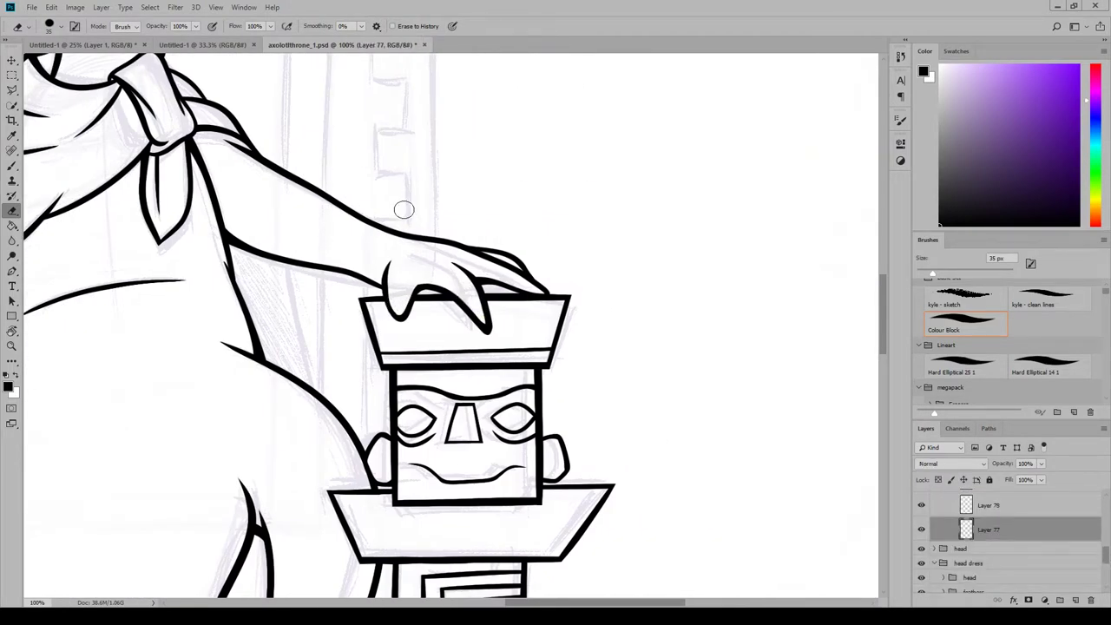
# Check both armrests and hands against the whole character at 50% and 33.3% zoom.
pyautogui.moveTo(603, 603); pyautogui.dragTo(573, 602)
pyautogui.scroll(6, 491, 391)
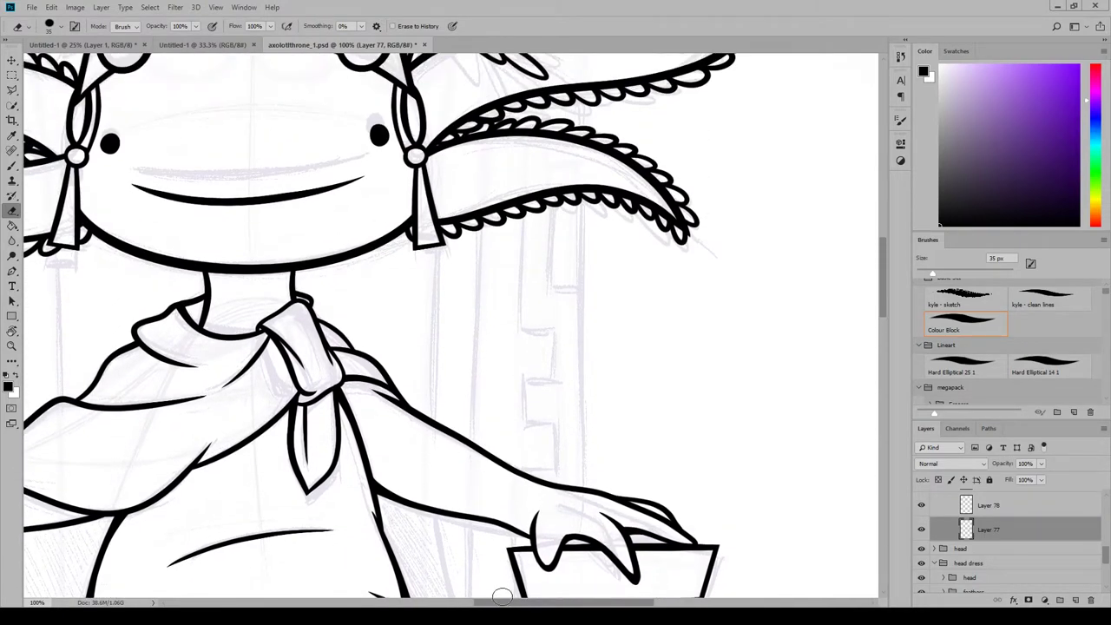
pyautogui.moveTo(502, 601); pyautogui.dragTo(452, 602)
pyautogui.click(216, 8)
pyautogui.click(238, 105)
pyautogui.click(216, 8)
pyautogui.click(238, 105)
pyautogui.scroll(-3, 404, 233)
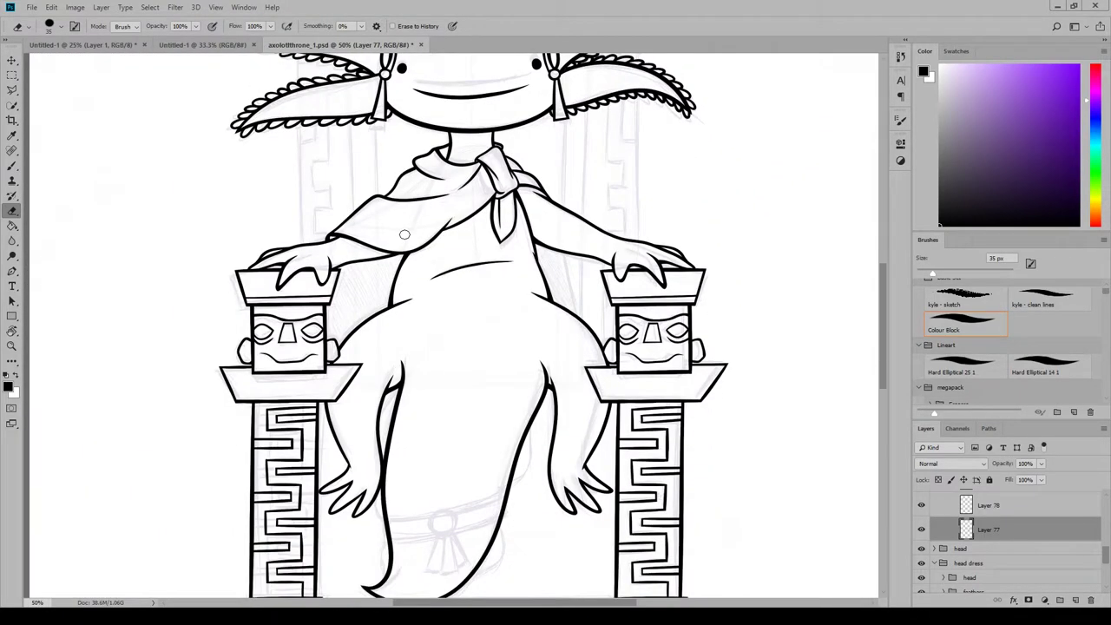
pyautogui.scroll(-2, 404, 234)
pyautogui.scroll(4, 404, 234)
pyautogui.click(215, 7)
pyautogui.click(229, 102)
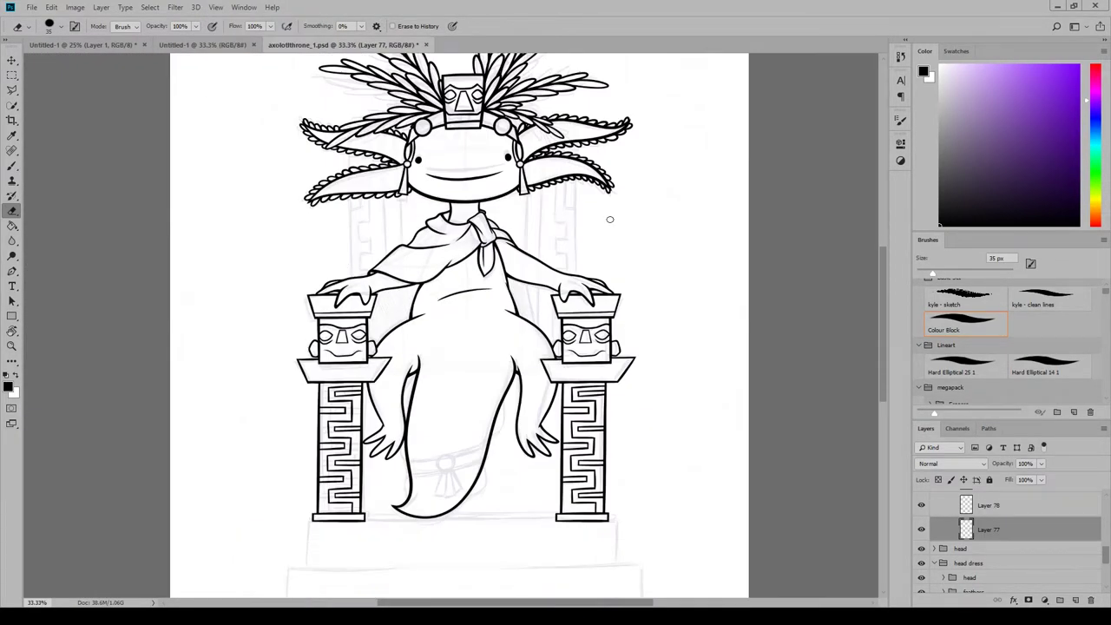
pyautogui.scroll(1, 635, 250)
pyautogui.scroll(3, 963, 542)
# Collapse the armrest groups and add a new layer above them in the chair group.
pyautogui.click(951, 571)
pyautogui.click(943, 542)
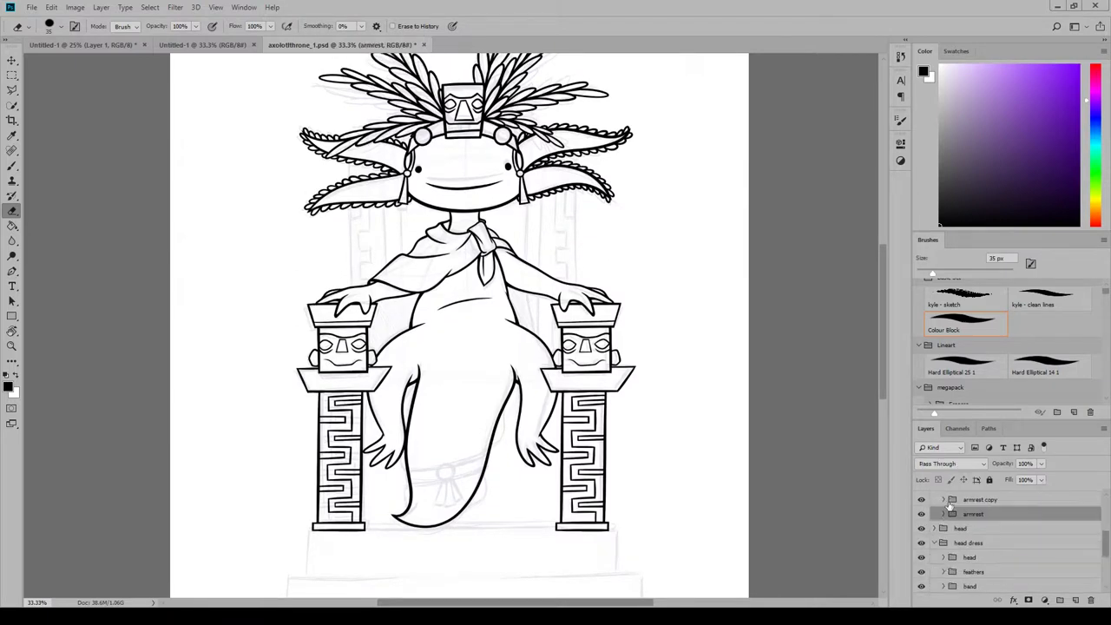
pyautogui.scroll(2, 946, 521)
pyautogui.click(934, 528)
pyautogui.click(934, 529)
pyautogui.click(980, 543)
pyautogui.click(1077, 599)
# Draw six long vertical lines for the throne's backrest, three on each side of the figure, with a 32 px brush.
pyautogui.press('b')
pyautogui.hotkey('ctrl', '+')
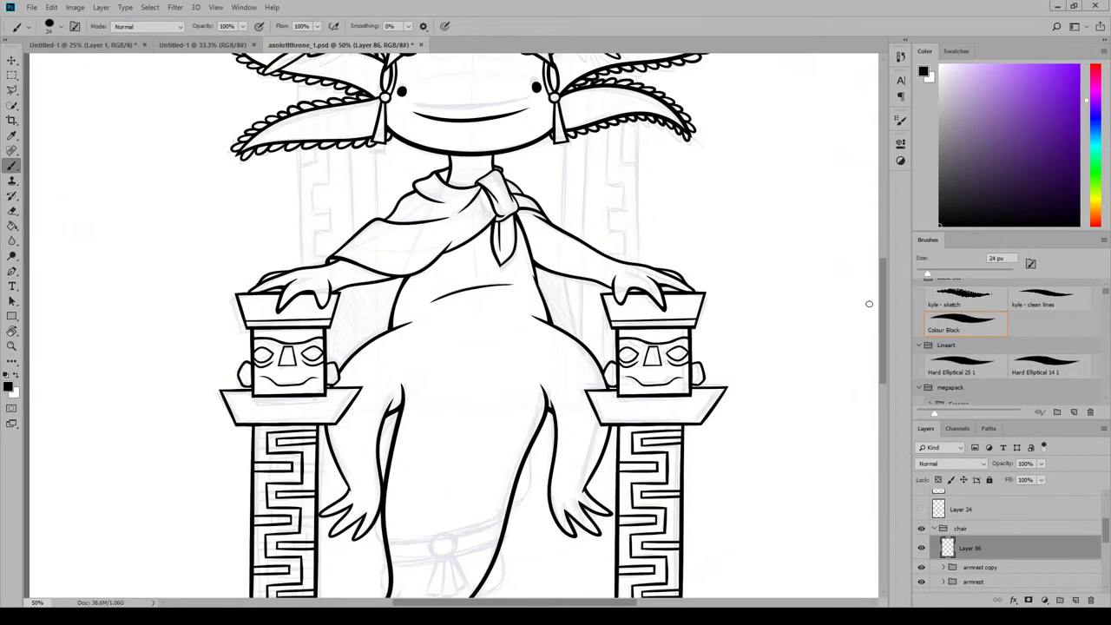
pyautogui.moveTo(883, 304); pyautogui.dragTo(882, 260)
pyautogui.click(931, 273)
pyautogui.moveTo(298, 223); pyautogui.dragTo(298, 474)
pyautogui.moveTo(639, 214); pyautogui.dragTo(643, 469)
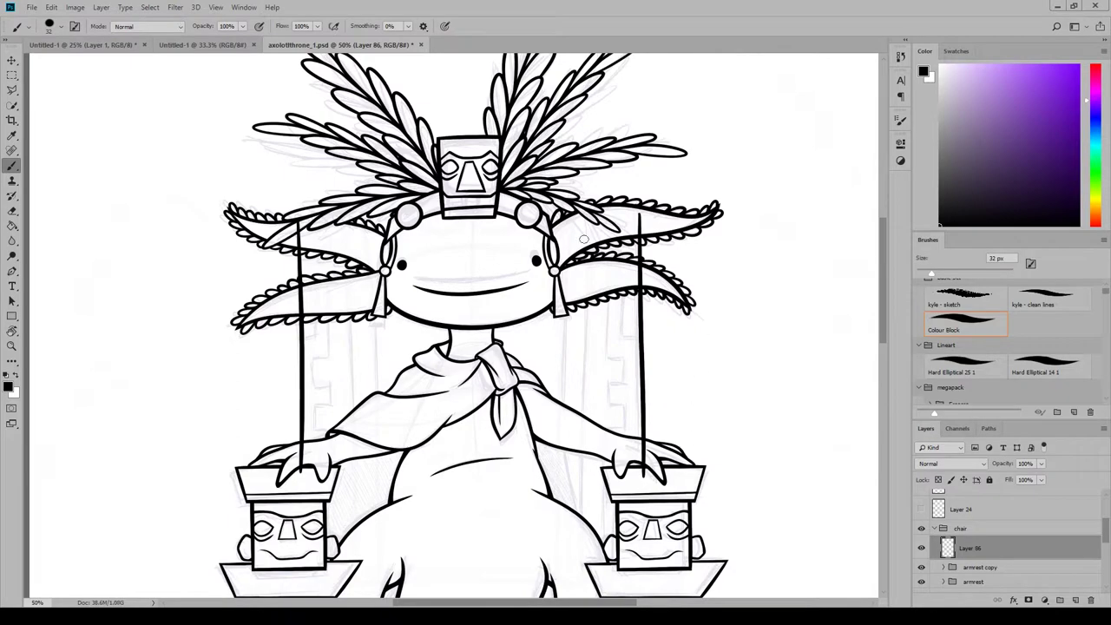
pyautogui.moveTo(586, 214); pyautogui.dragTo(592, 547)
pyautogui.moveTo(353, 212); pyautogui.dragTo(359, 477)
pyautogui.moveTo(374, 297); pyautogui.dragTo(382, 393)
pyautogui.moveTo(564, 291); pyautogui.dragTo(564, 427)
# Erase the left-side backrest lines where they cross the headdress feathers and the gills, using a 35 px eraser.
pyautogui.press('e')
pyautogui.click(215, 6)
pyautogui.click(235, 91)
pyautogui.scroll(3, 451, 326)
pyautogui.moveTo(483, 305)
pyautogui.mouseDown()
pyautogui.moveTo(542, 297)
pyautogui.moveTo(484, 285)
pyautogui.moveTo(490, 397)
pyautogui.moveTo(505, 441)
pyautogui.mouseUp()
pyautogui.moveTo(556, 406); pyautogui.dragTo(584, 395)
pyautogui.moveTo(574, 441)
pyautogui.mouseDown()
pyautogui.moveTo(553, 461)
pyautogui.moveTo(498, 436)
pyautogui.moveTo(498, 454)
pyautogui.mouseUp()
pyautogui.scroll(3, 521, 468)
pyautogui.moveTo(484, 415)
pyautogui.mouseDown()
pyautogui.moveTo(493, 233)
pyautogui.moveTo(490, 264)
pyautogui.mouseUp()
pyautogui.moveTo(278, 287)
pyautogui.mouseDown()
pyautogui.moveTo(265, 365)
pyautogui.moveTo(278, 395)
pyautogui.moveTo(296, 399)
pyautogui.mouseUp()
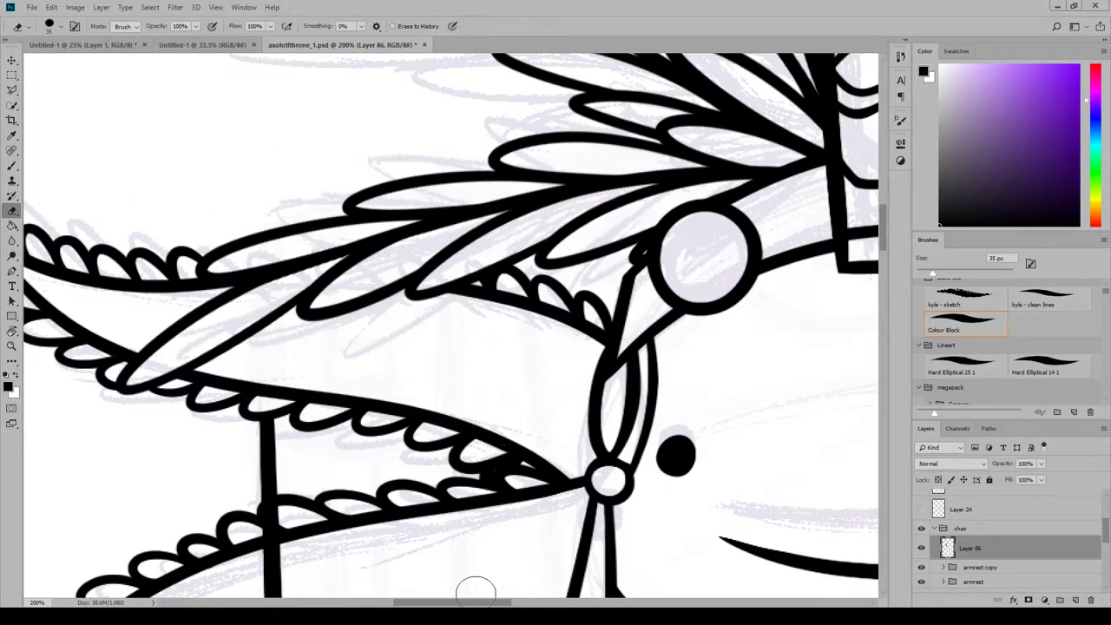
pyautogui.moveTo(475, 590); pyautogui.dragTo(657, 395)
pyautogui.moveTo(457, 320); pyautogui.dragTo(460, 450)
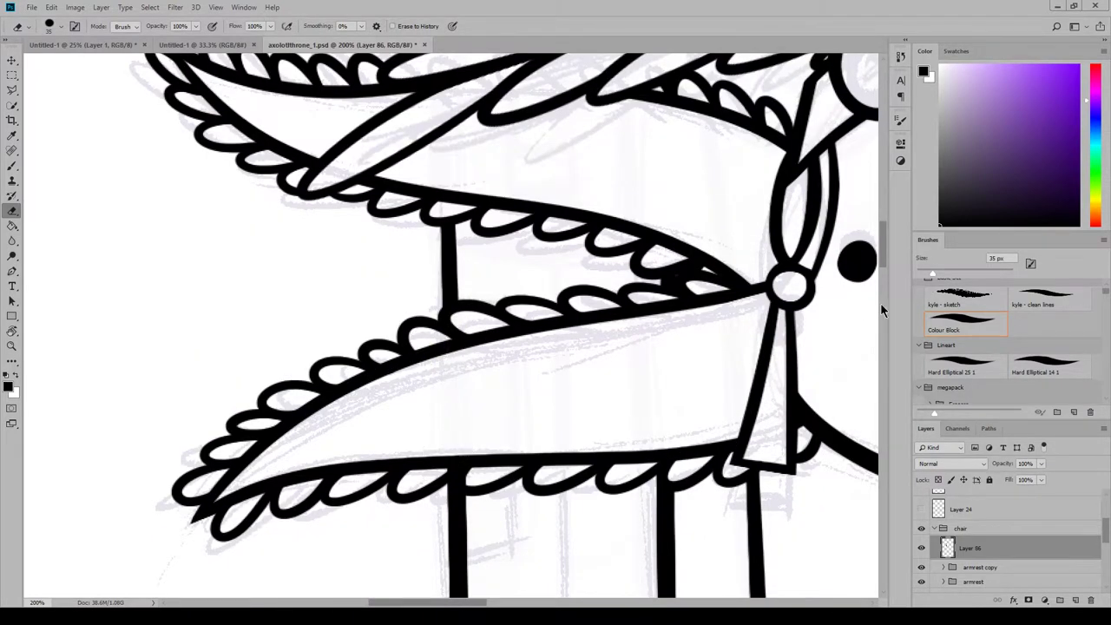
# Erase the left-side backrest lines where they run over the cape, arm and hand.
pyautogui.moveTo(882, 253); pyautogui.dragTo(882, 266)
pyautogui.moveTo(463, 602); pyautogui.dragTo(501, 602)
pyautogui.moveTo(882, 264); pyautogui.dragTo(882, 289)
pyautogui.moveTo(479, 382)
pyautogui.mouseDown()
pyautogui.moveTo(495, 334)
pyautogui.moveTo(506, 342)
pyautogui.mouseUp()
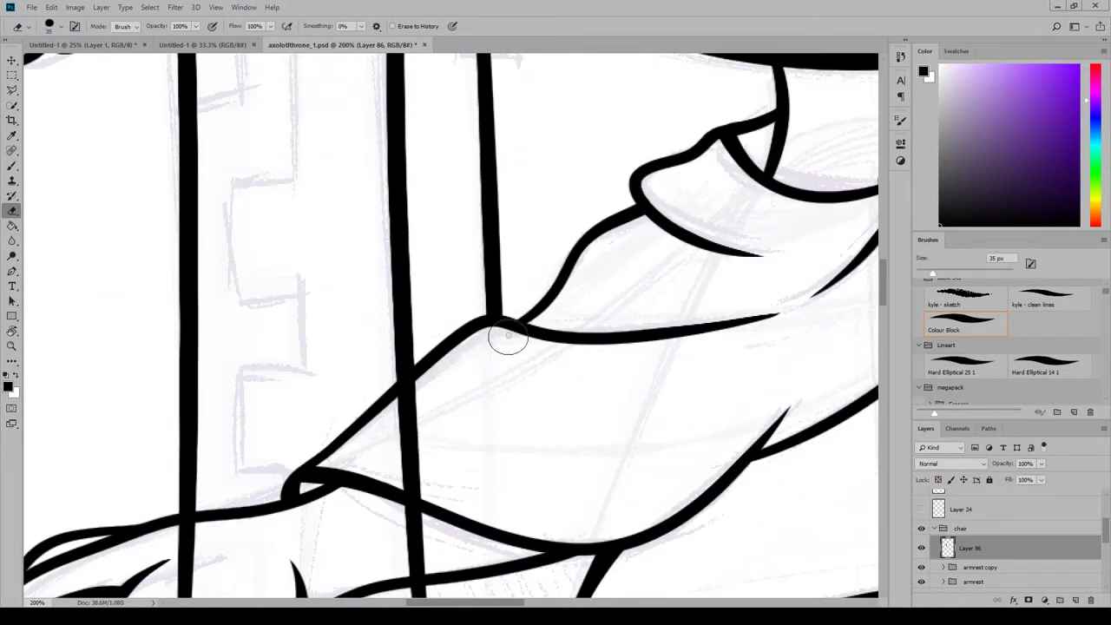
pyautogui.moveTo(429, 383)
pyautogui.mouseDown()
pyautogui.moveTo(417, 390)
pyautogui.moveTo(418, 490)
pyautogui.mouseUp()
pyautogui.moveTo(883, 293); pyautogui.dragTo(887, 313)
pyautogui.moveTo(420, 423); pyautogui.dragTo(422, 304)
pyautogui.moveTo(500, 602); pyautogui.dragTo(463, 602)
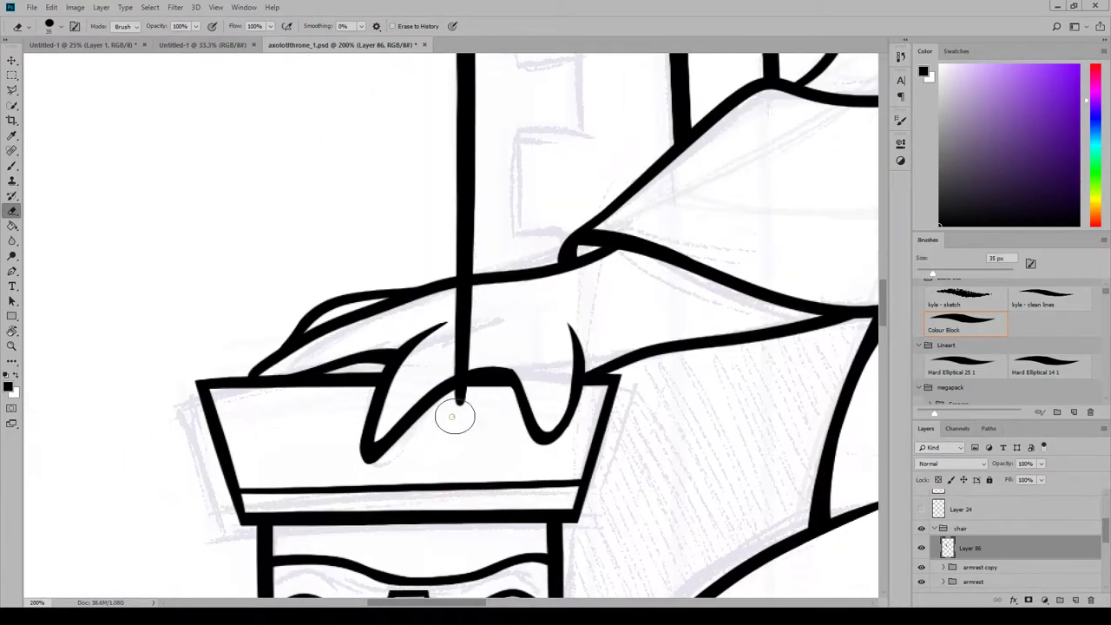
pyautogui.moveTo(456, 416); pyautogui.dragTo(446, 405)
pyautogui.moveTo(463, 364); pyautogui.dragTo(466, 290)
# Erase the right-side backrest lines where they run over the leg, arm and hand.
pyautogui.moveTo(464, 602); pyautogui.dragTo(503, 602)
pyautogui.moveTo(885, 297)
pyautogui.mouseDown()
pyautogui.moveTo(893, 252)
pyautogui.moveTo(886, 333)
pyautogui.mouseUp()
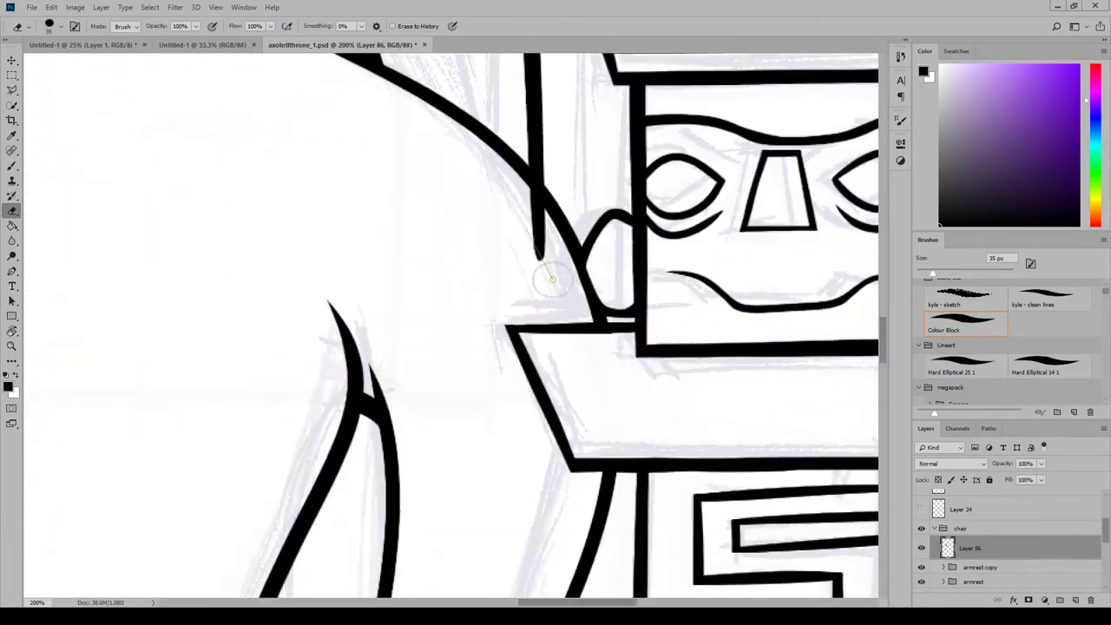
pyautogui.moveTo(547, 269); pyautogui.dragTo(538, 205)
pyautogui.moveTo(886, 334); pyautogui.dragTo(887, 292)
pyautogui.moveTo(514, 362)
pyautogui.mouseDown()
pyautogui.moveTo(523, 289)
pyautogui.moveTo(512, 245)
pyautogui.mouseUp()
pyautogui.moveTo(743, 347)
pyautogui.mouseDown()
pyautogui.moveTo(739, 418)
pyautogui.moveTo(752, 337)
pyautogui.mouseUp()
pyautogui.moveTo(744, 453); pyautogui.dragTo(727, 477)
# Erase the right-side backrest lines where they cross the hanging ornament and the lower gill, using a 35 px eraser.
pyautogui.moveTo(885, 304); pyautogui.dragTo(885, 253)
pyautogui.moveTo(436, 347); pyautogui.dragTo(423, 420)
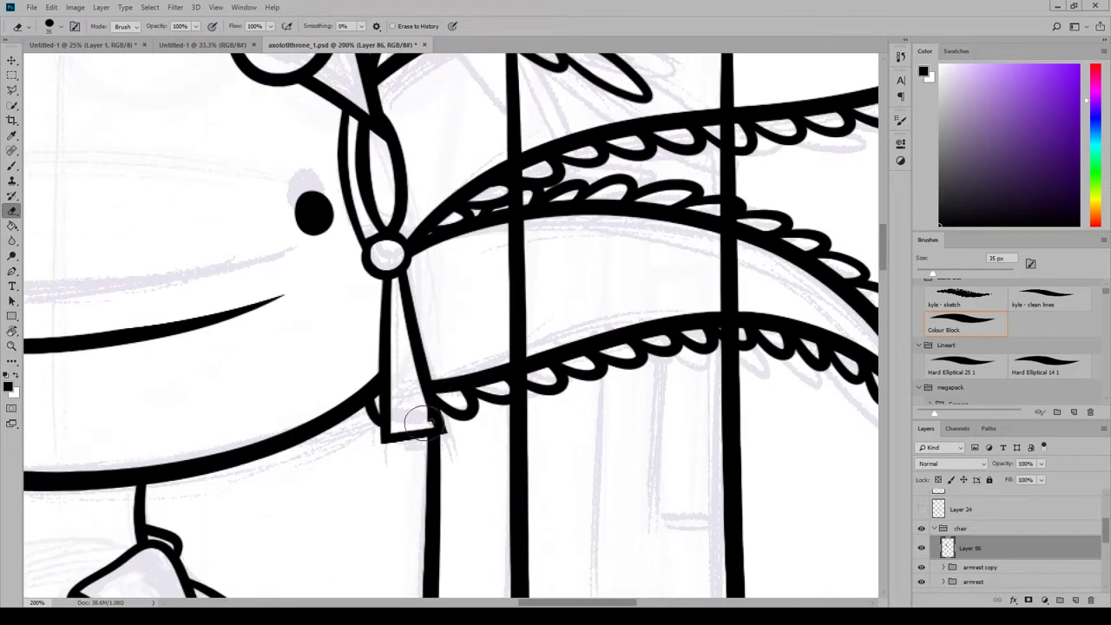
pyautogui.moveTo(887, 260); pyautogui.dragTo(887, 251)
pyautogui.moveTo(499, 468); pyautogui.dragTo(526, 460)
pyautogui.moveTo(721, 408); pyautogui.dragTo(751, 436)
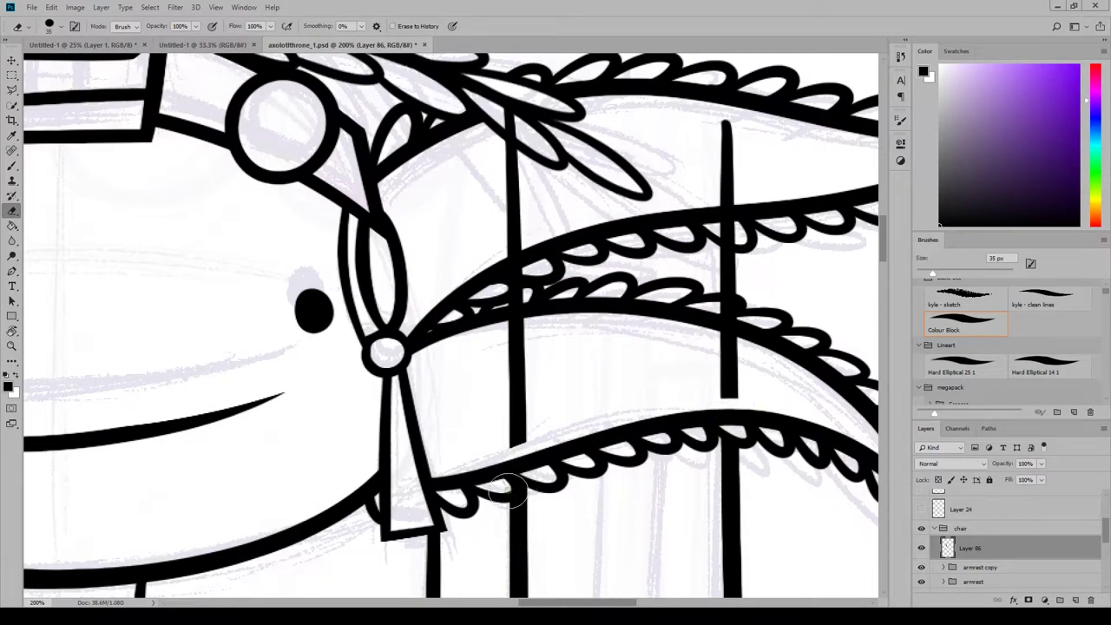
pyautogui.moveTo(539, 308); pyautogui.dragTo(513, 318)
pyautogui.moveTo(719, 333); pyautogui.dragTo(740, 340)
pyautogui.moveTo(493, 358); pyautogui.dragTo(502, 423)
pyautogui.moveTo(732, 371); pyautogui.dragTo(732, 347)
# Erase the right-side backrest lines where they run over the upper gill and its frill, using a 27 px eraser.
pyautogui.moveTo(882, 252); pyautogui.dragTo(880, 242)
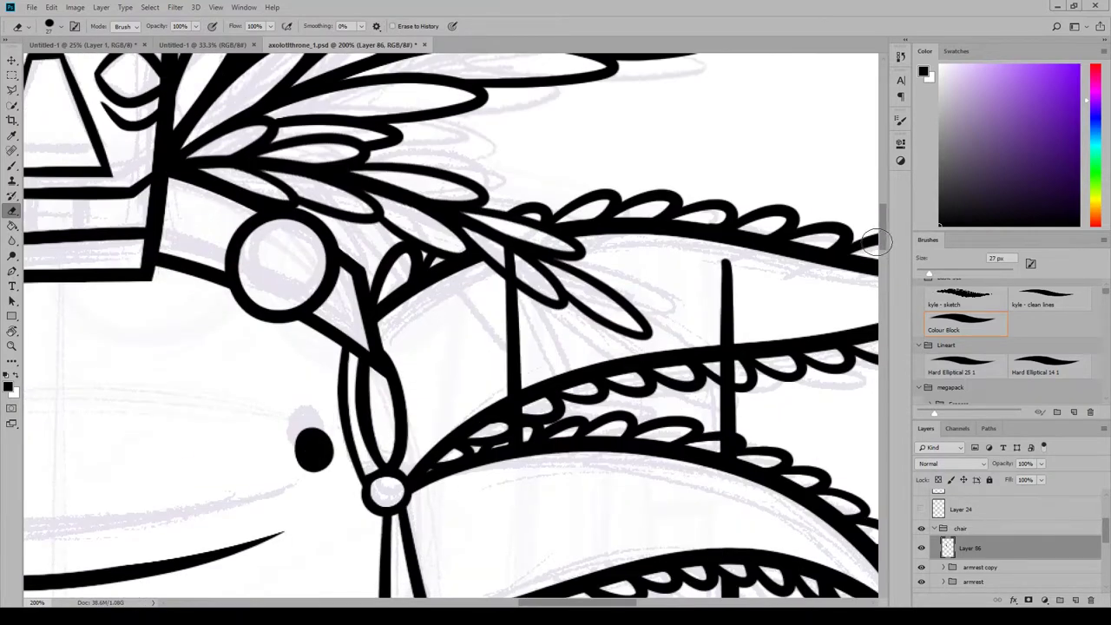
pyautogui.moveTo(525, 314); pyautogui.dragTo(526, 413)
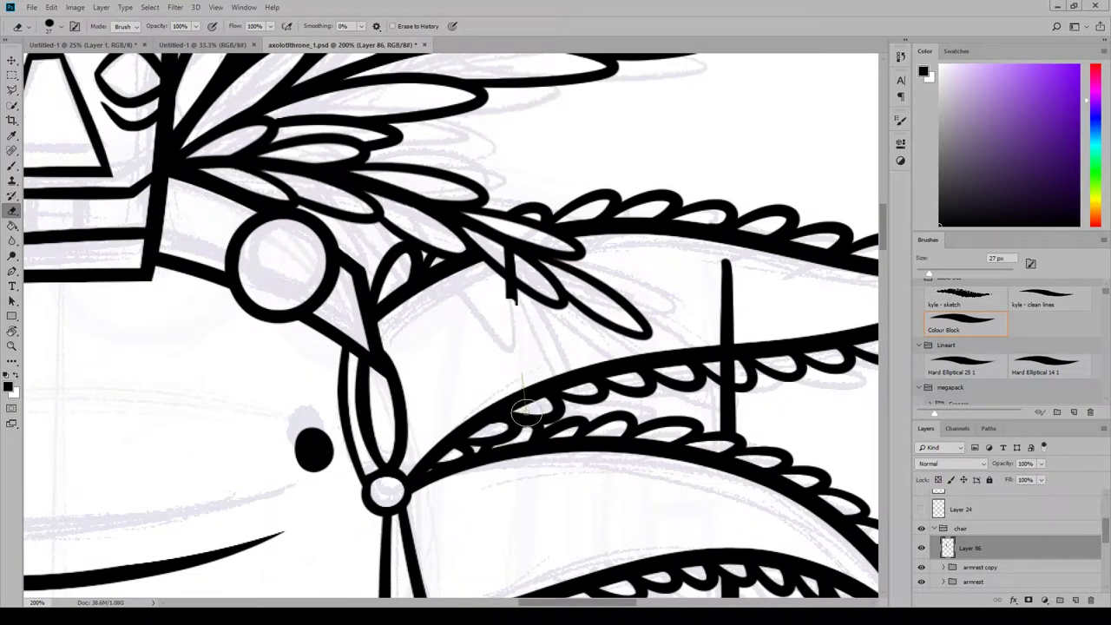
pyautogui.moveTo(521, 295); pyautogui.dragTo(528, 284)
pyautogui.moveTo(573, 603); pyautogui.dragTo(621, 602)
pyautogui.moveTo(374, 273); pyautogui.dragTo(375, 374)
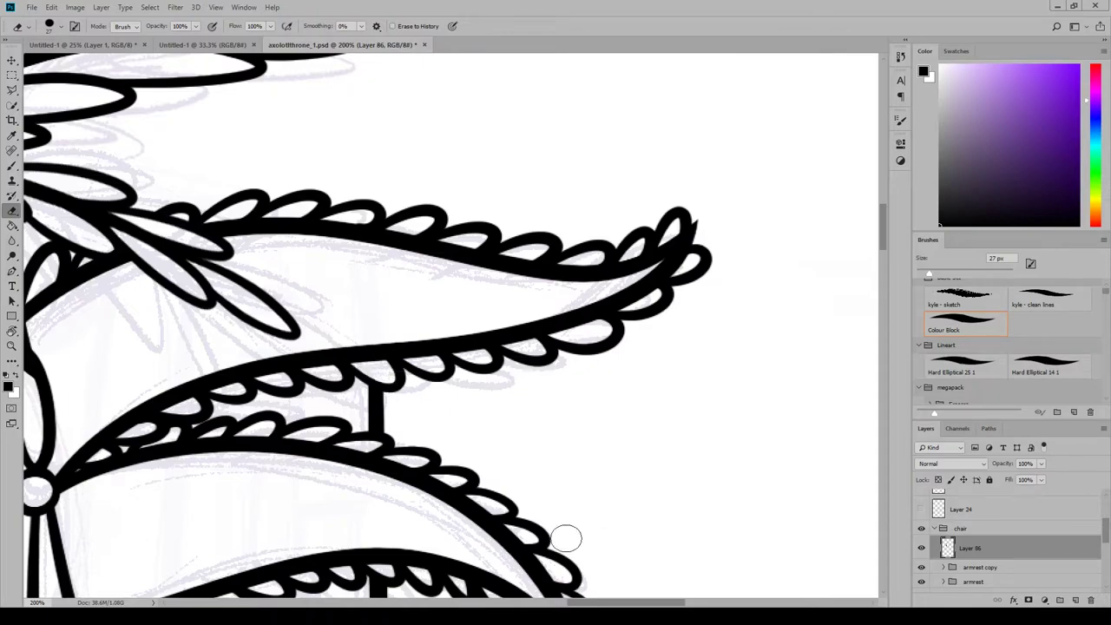
# Draw the missing right-side backrest line between the torso and the armrest with a 32 px brush and trim its ends.
pyautogui.moveTo(598, 602); pyautogui.dragTo(488, 602)
pyautogui.click(215, 7)
pyautogui.click(248, 103)
pyautogui.click(215, 8)
pyautogui.click(247, 103)
pyautogui.click(216, 8)
pyautogui.click(248, 103)
pyautogui.moveTo(883, 301)
pyautogui.mouseDown()
pyautogui.moveTo(882, 355)
pyautogui.moveTo(883, 333)
pyautogui.mouseUp()
pyautogui.click(13, 165)
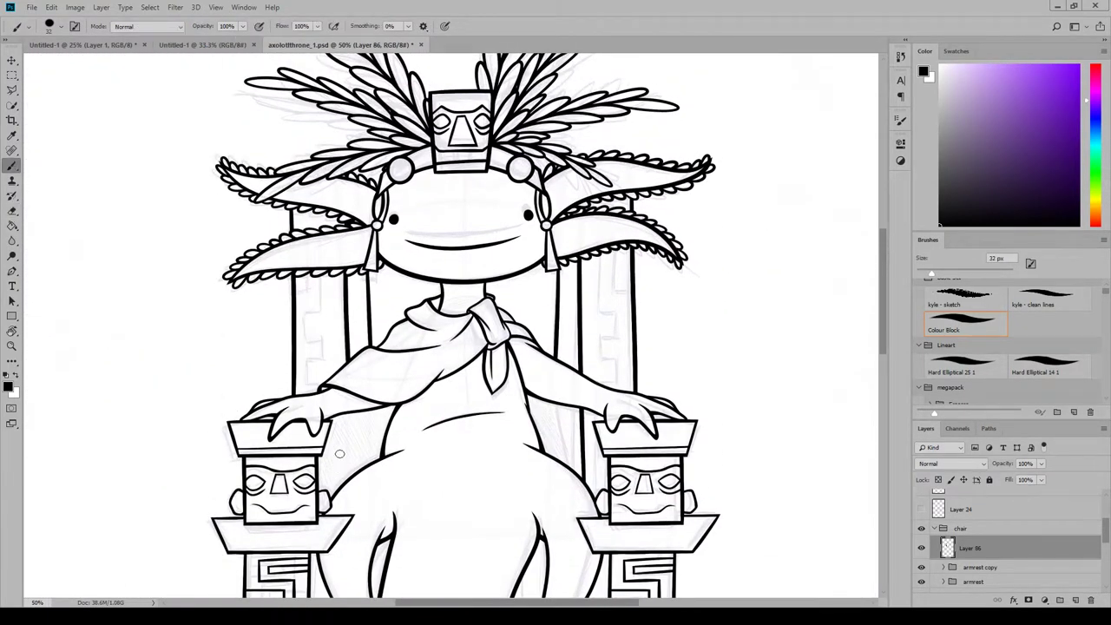
pyautogui.moveTo(557, 387); pyautogui.dragTo(584, 487)
pyautogui.click(216, 8)
pyautogui.click(247, 92)
pyautogui.click(215, 8)
pyautogui.click(247, 92)
pyautogui.click(216, 7)
pyautogui.click(12, 211)
pyautogui.moveTo(521, 602)
pyautogui.mouseDown()
pyautogui.moveTo(588, 602)
pyautogui.moveTo(527, 602)
pyautogui.mouseUp()
pyautogui.scroll(-3, 395, 471)
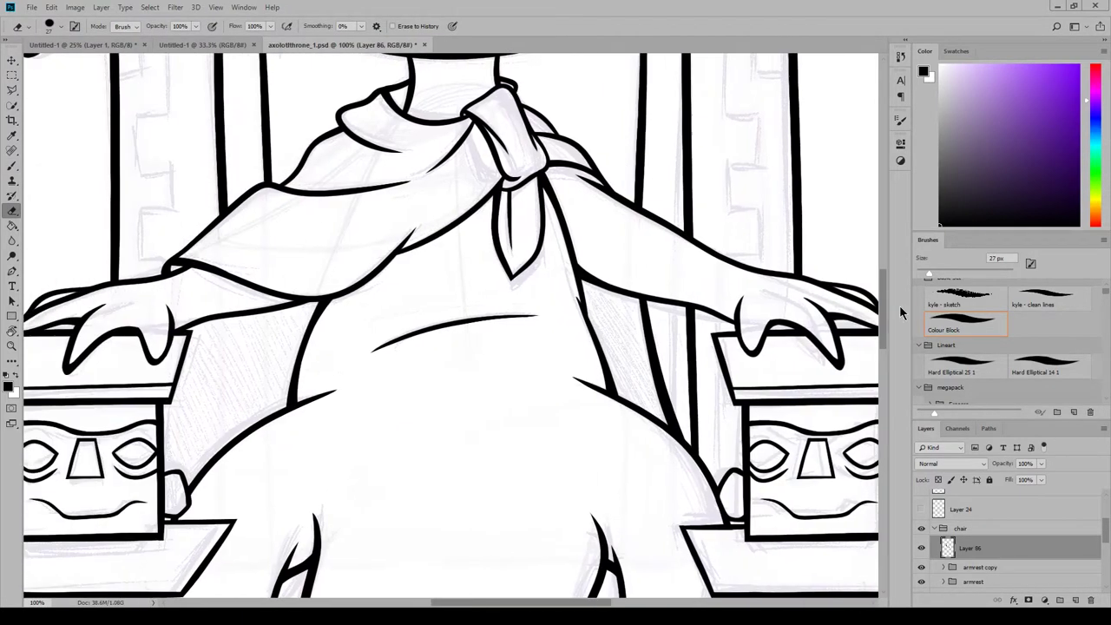
# On a new layer, draw the angular stepped pattern inside the left backrest panel, following the sketch.
pyautogui.moveTo(883, 341); pyautogui.dragTo(882, 303)
pyautogui.moveTo(522, 602); pyautogui.dragTo(493, 602)
pyautogui.click(1075, 599)
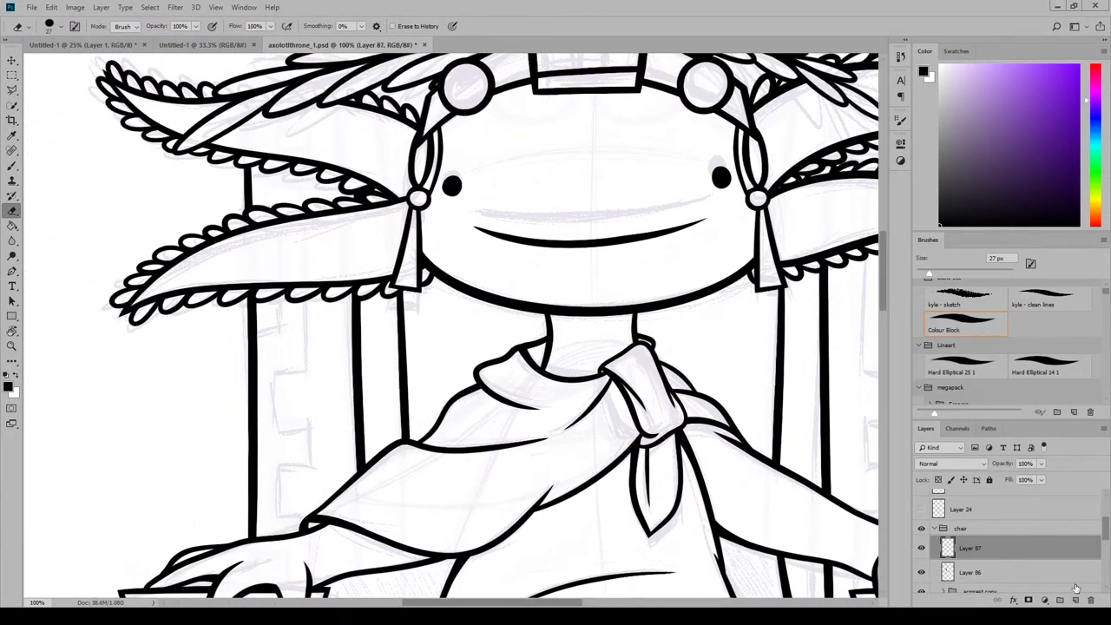
pyautogui.click(12, 166)
pyautogui.moveTo(304, 262)
pyautogui.mouseDown()
pyautogui.moveTo(308, 374)
pyautogui.moveTo(320, 376)
pyautogui.mouseUp()
pyautogui.moveTo(276, 364); pyautogui.dragTo(274, 437)
pyautogui.moveTo(264, 436); pyautogui.dragTo(317, 428)
pyautogui.moveTo(310, 418); pyautogui.dragTo(310, 472)
# Erase the overshooting line ends at the corners of the left panel's stepped pattern with a 27 px eraser.
pyautogui.click(17, 208)
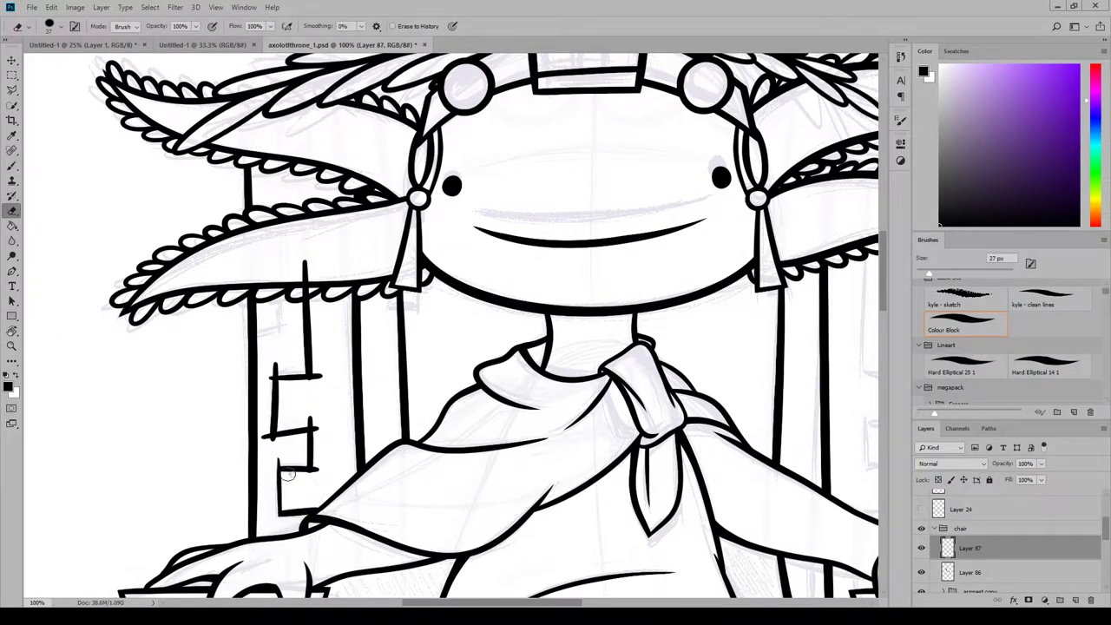
pyautogui.click(216, 7)
pyautogui.click(235, 92)
pyautogui.moveTo(883, 264); pyautogui.dragTo(882, 283)
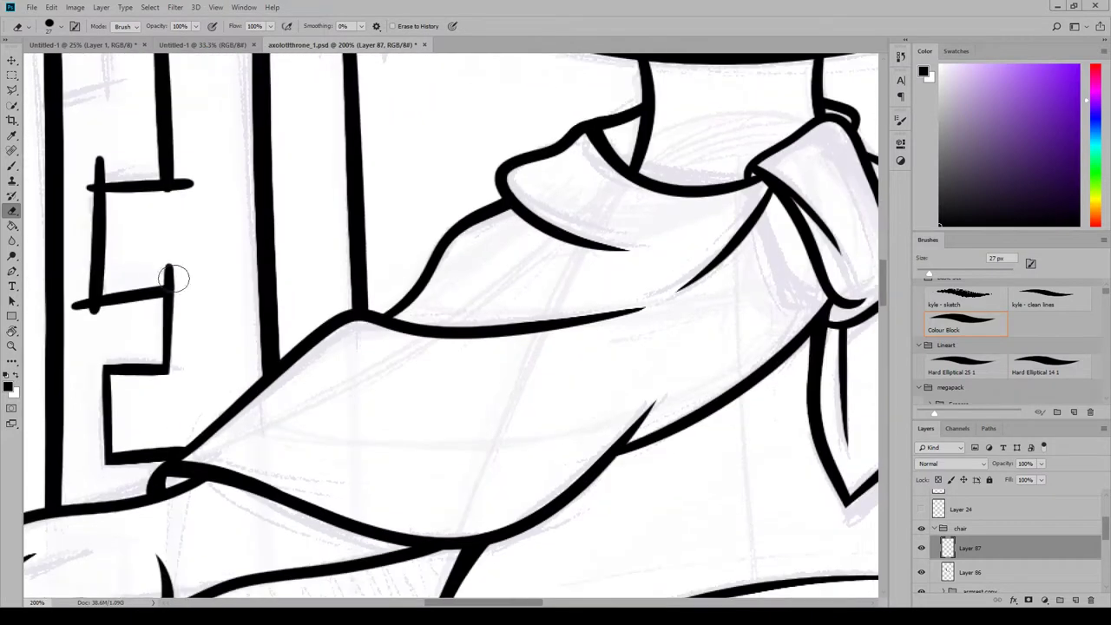
pyautogui.moveTo(176, 276); pyautogui.dragTo(144, 277)
pyautogui.moveTo(80, 314); pyautogui.dragTo(80, 288)
pyautogui.moveTo(88, 237); pyautogui.dragTo(80, 169)
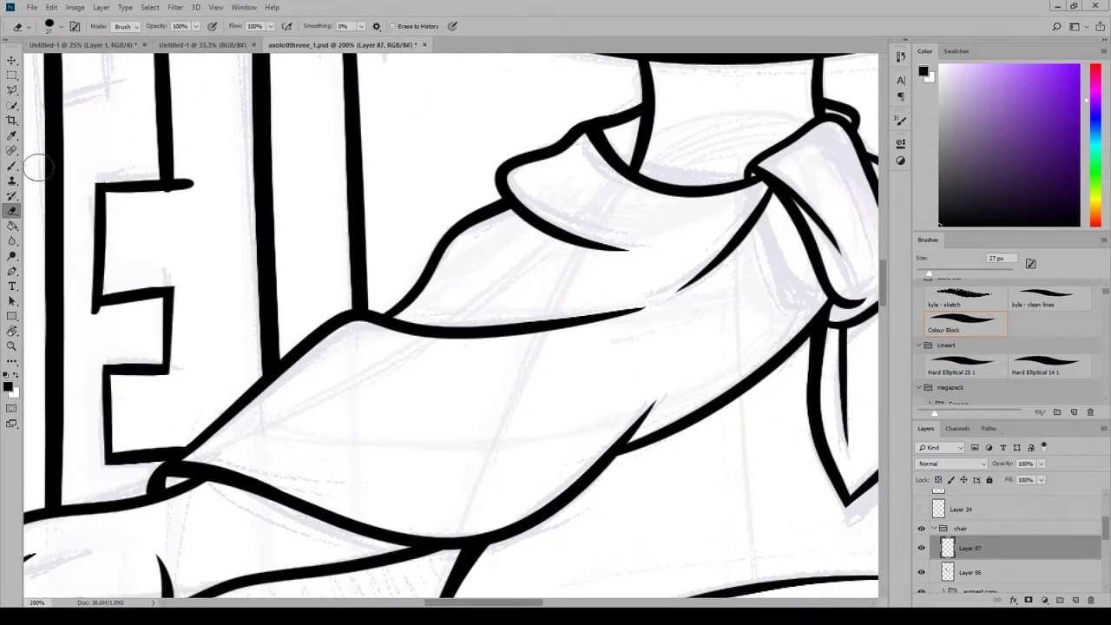
pyautogui.moveTo(85, 317); pyautogui.dragTo(140, 309)
pyautogui.moveTo(188, 198)
pyautogui.mouseDown()
pyautogui.moveTo(184, 143)
pyautogui.moveTo(176, 222)
pyautogui.mouseUp()
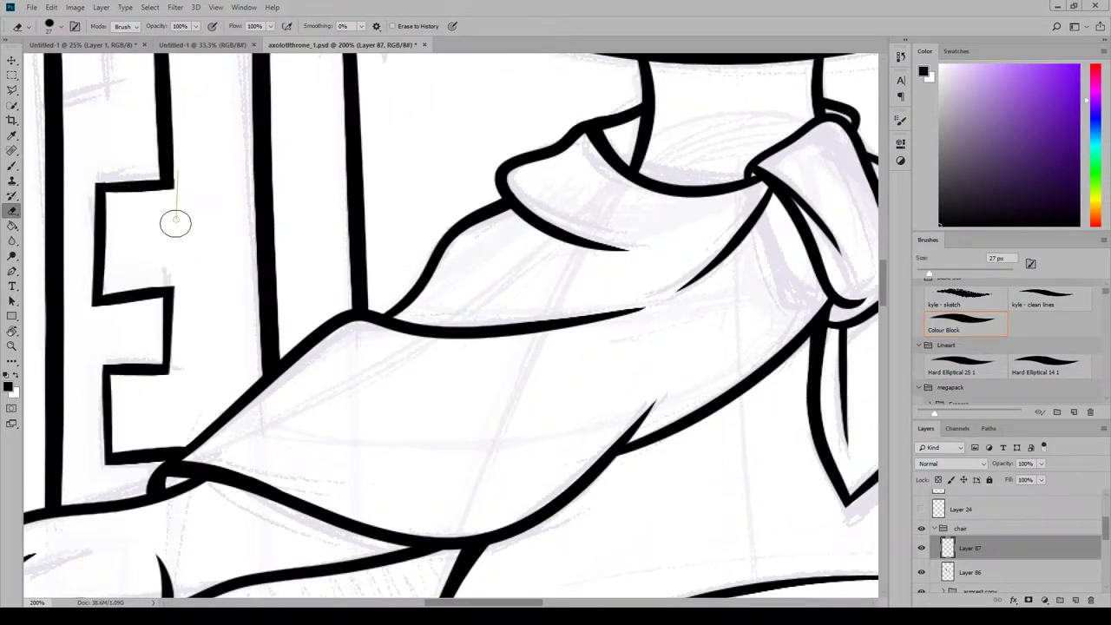
pyautogui.moveTo(87, 474); pyautogui.dragTo(168, 465)
# Erase the pattern line over the left gill and add a small cleaned-up corner shape at the top of the left panel.
pyautogui.scroll(5, 153, 261)
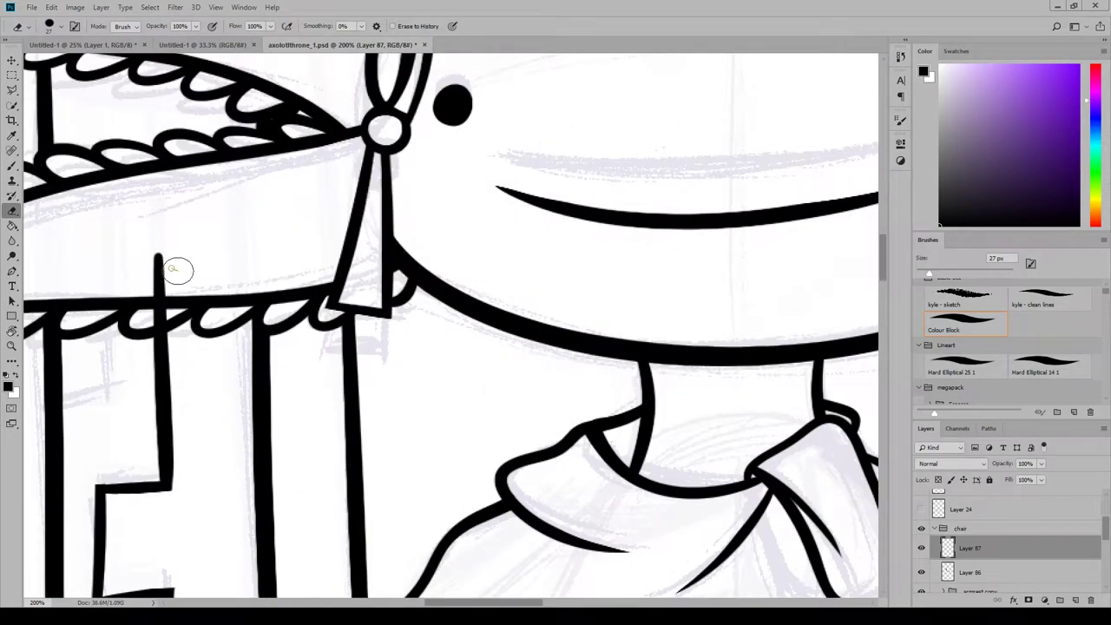
pyautogui.moveTo(477, 603)
pyautogui.mouseDown()
pyautogui.moveTo(438, 603)
pyautogui.moveTo(485, 602)
pyautogui.mouseUp()
pyautogui.moveTo(883, 262)
pyautogui.mouseDown()
pyautogui.moveTo(887, 296)
pyautogui.moveTo(884, 269)
pyautogui.mouseUp()
pyautogui.moveTo(488, 603); pyautogui.dragTo(456, 603)
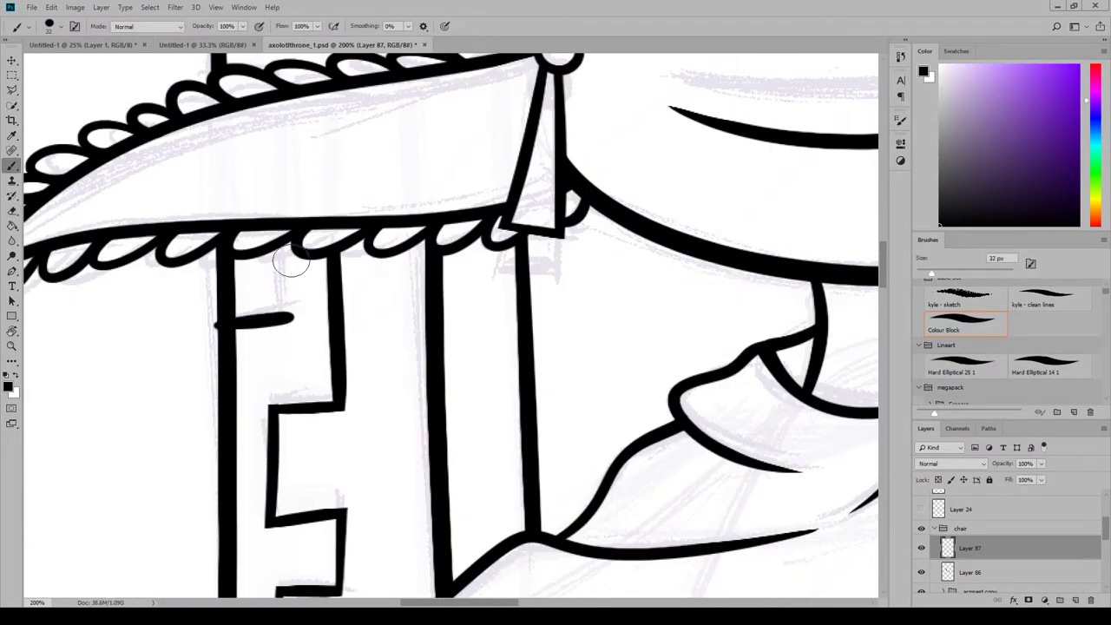
pyautogui.moveTo(214, 326); pyautogui.dragTo(229, 325)
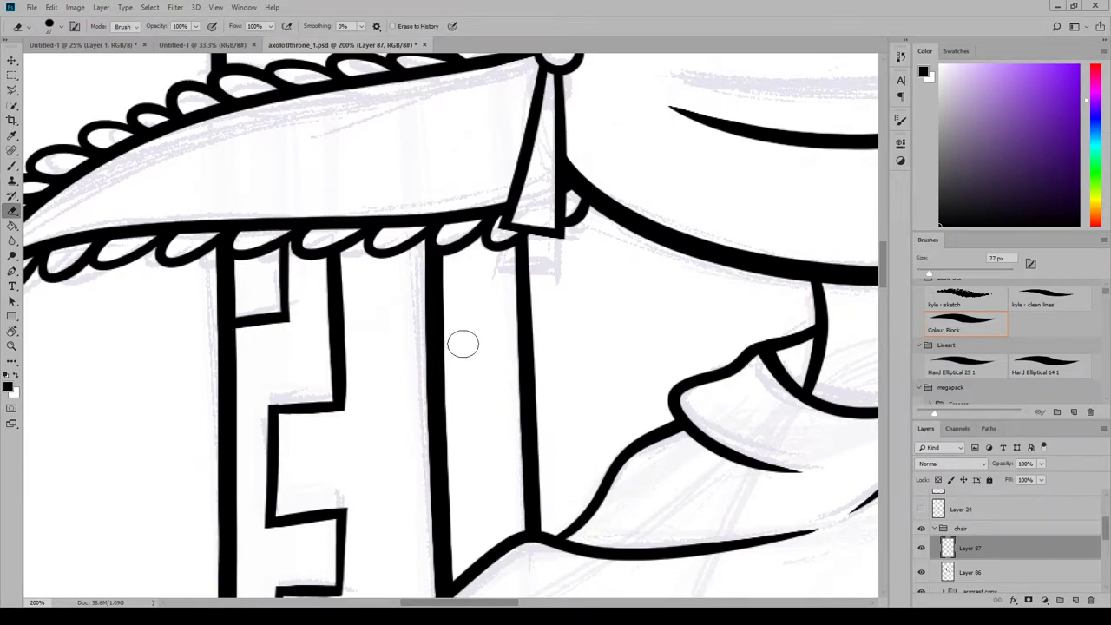
pyautogui.moveTo(462, 602); pyautogui.dragTo(465, 602)
pyautogui.moveTo(884, 264); pyautogui.dragTo(884, 263)
pyautogui.moveTo(464, 602); pyautogui.dragTo(460, 602)
# Try to reuse the left stepped pattern by duplicating Layer 87, flipping it horizontally and placing it on the right backrest panel.
pyautogui.hotkey('ctrl', '-')
pyautogui.hotkey('ctrl', '-')
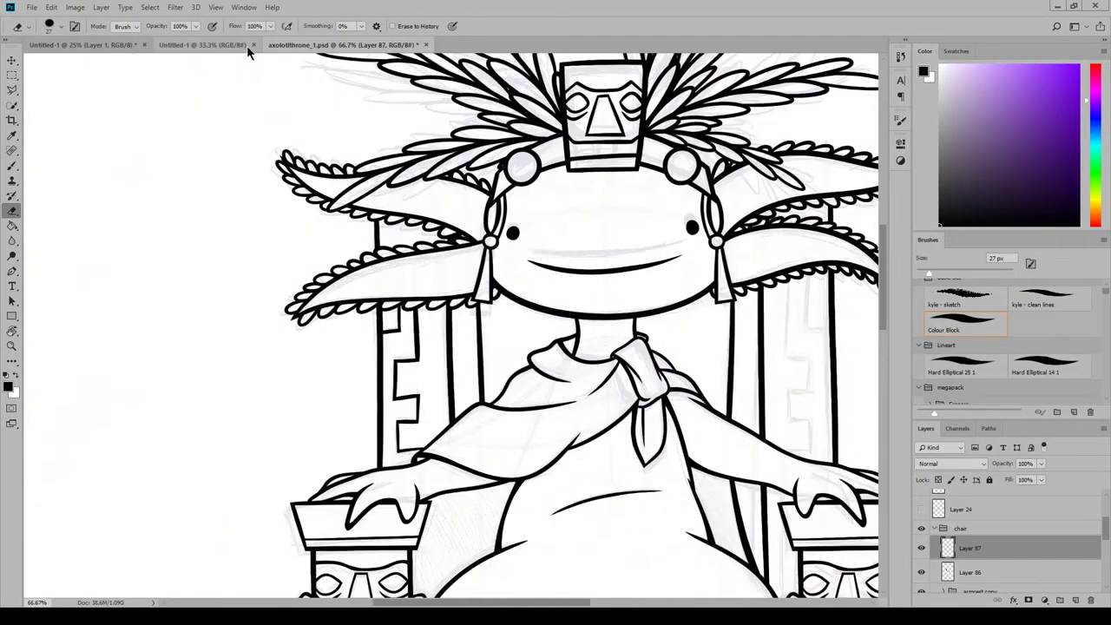
pyautogui.moveTo(539, 602); pyautogui.dragTo(583, 599)
pyautogui.press('v')
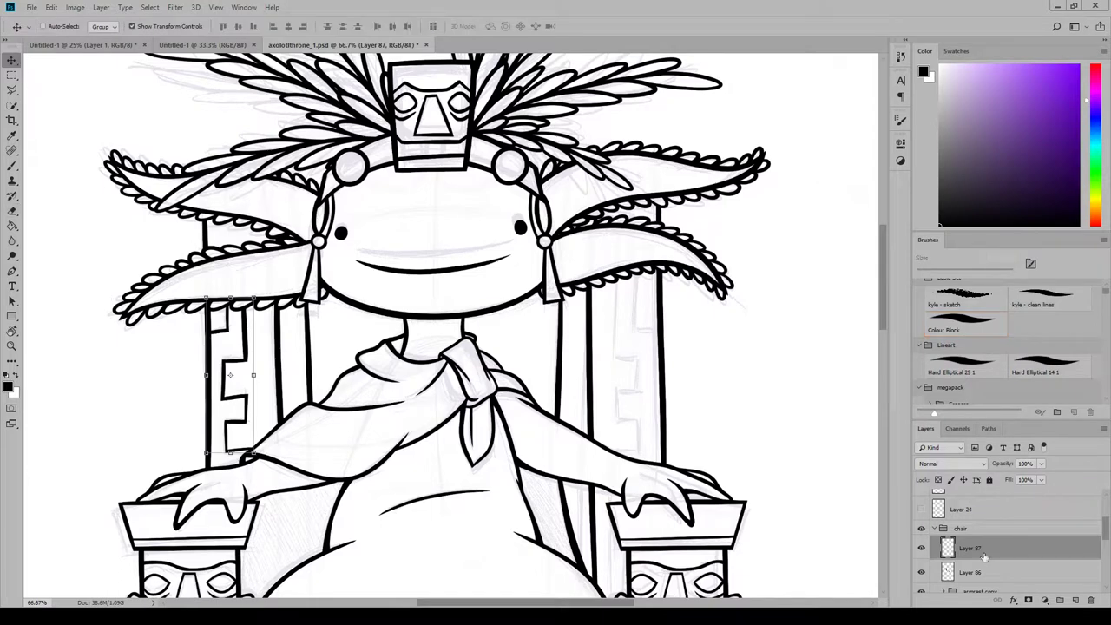
pyautogui.rightClick(987, 559)
pyautogui.click(998, 154)
pyautogui.click(694, 318)
pyautogui.click(51, 6)
pyautogui.moveTo(71, 261)
pyautogui.click(253, 390)
pyautogui.moveTo(238, 418); pyautogui.dragTo(630, 430)
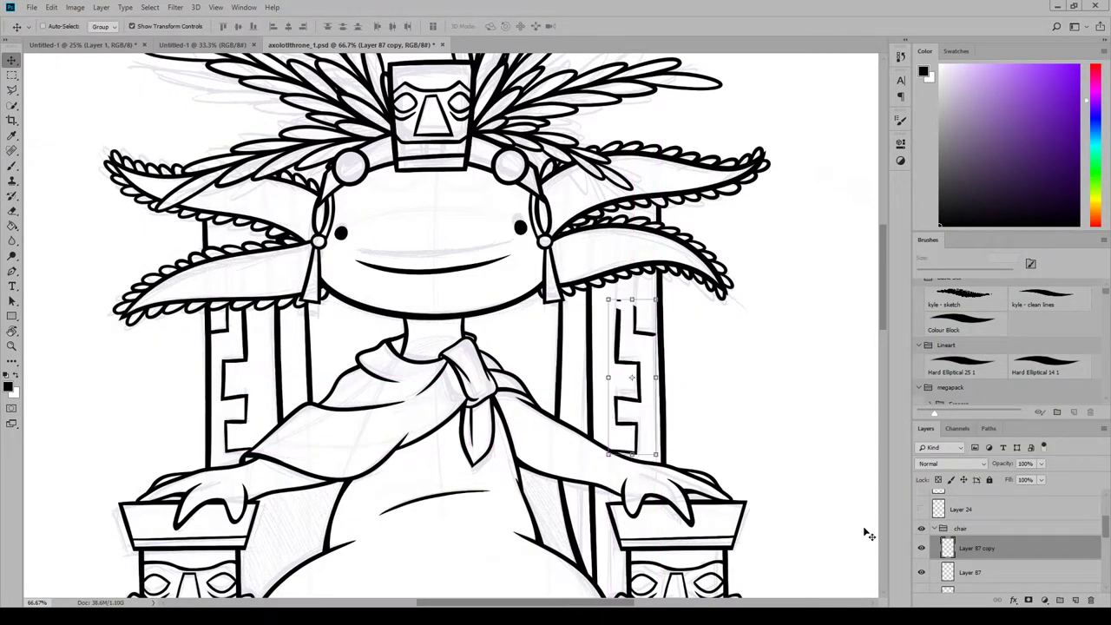
pyautogui.press('Delete')
# On a new layer, draw the mirrored stepped pattern and top corner shape inside the right backrest panel with a 32 px brush.
pyautogui.click(1075, 599)
pyautogui.hotkey('ctrl', '+')
pyautogui.hotkey('ctrl', '+')
pyautogui.moveTo(529, 602); pyautogui.dragTo(609, 602)
pyautogui.moveTo(882, 256); pyautogui.dragTo(874, 270)
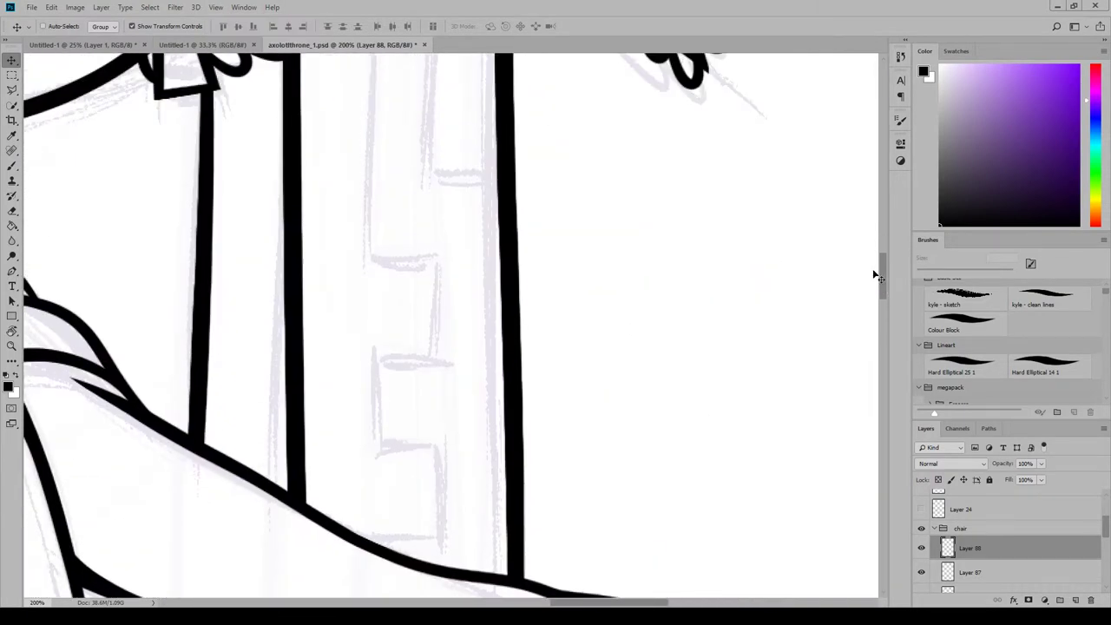
pyautogui.click(11, 166)
pyautogui.moveTo(366, 362); pyautogui.dragTo(450, 360)
pyautogui.moveTo(377, 342); pyautogui.dragTo(381, 463)
pyautogui.moveTo(365, 450); pyautogui.dragTo(439, 449)
pyautogui.moveTo(441, 439); pyautogui.dragTo(443, 541)
pyautogui.moveTo(438, 451); pyautogui.dragTo(439, 576)
pyautogui.moveTo(353, 458); pyautogui.dragTo(465, 462)
pyautogui.moveTo(375, 228)
pyautogui.mouseDown()
pyautogui.moveTo(351, 459)
pyautogui.moveTo(364, 495)
pyautogui.mouseUp()
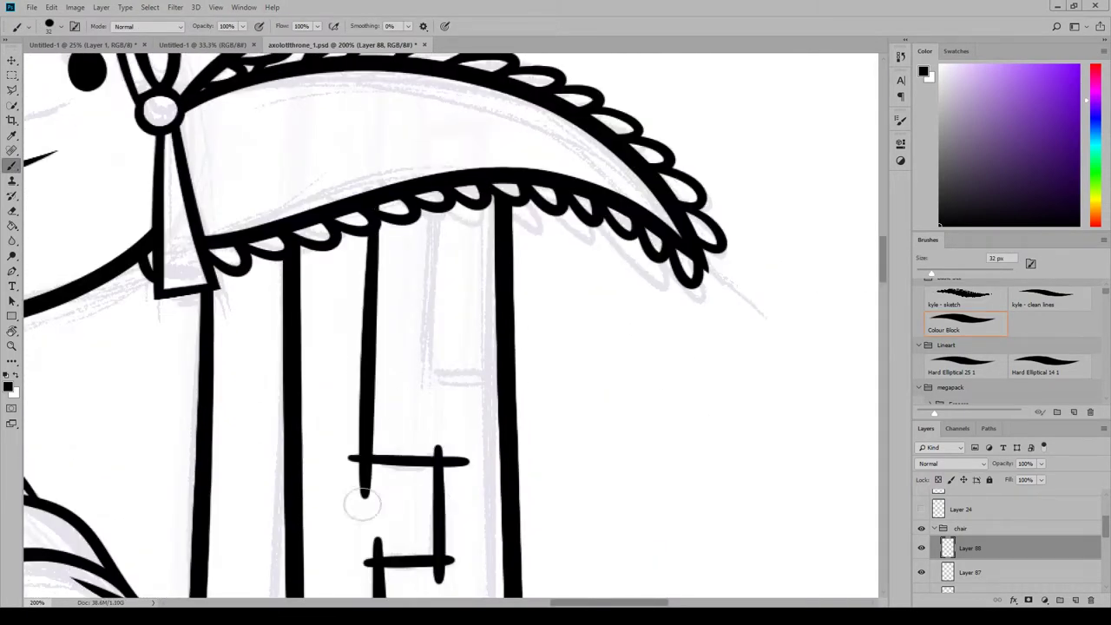
pyautogui.moveTo(436, 206); pyautogui.dragTo(436, 401)
pyautogui.moveTo(422, 383); pyautogui.dragTo(515, 380)
# Erase the overshooting line ends at the lower corners of the right panel's stepped pattern with a 27 px eraser.
pyautogui.moveTo(882, 271); pyautogui.dragTo(882, 287)
pyautogui.press('e')
pyautogui.moveTo(386, 297)
pyautogui.mouseDown()
pyautogui.moveTo(334, 269)
pyautogui.moveTo(347, 269)
pyautogui.mouseUp()
pyautogui.moveTo(360, 344); pyautogui.dragTo(374, 500)
pyautogui.moveTo(391, 474); pyautogui.dragTo(347, 463)
pyautogui.moveTo(374, 336); pyautogui.dragTo(376, 345)
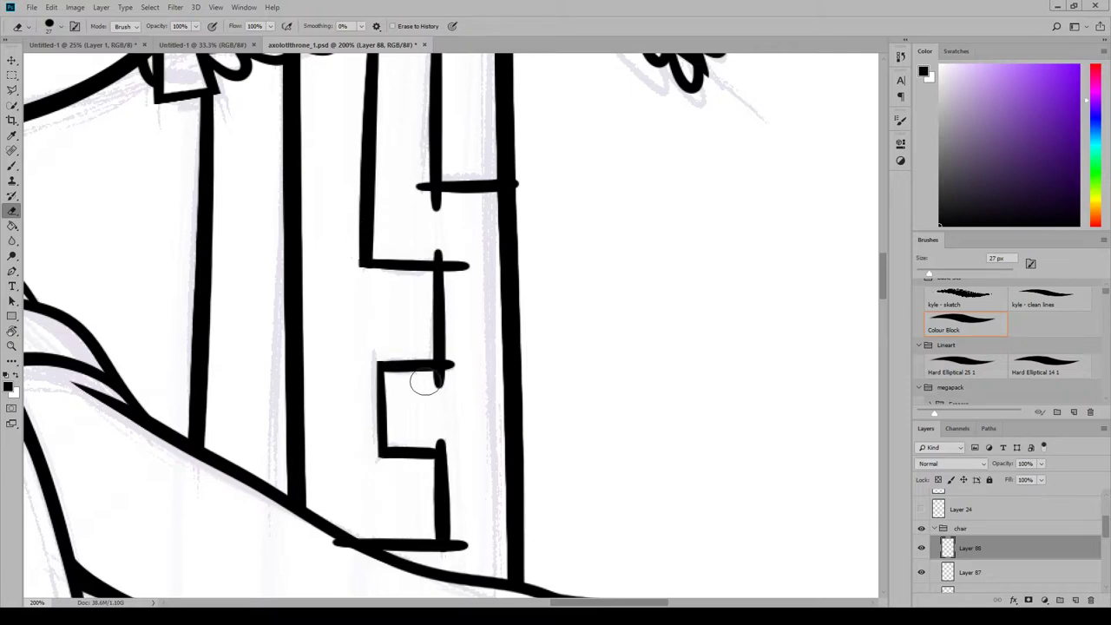
pyautogui.moveTo(409, 441)
pyautogui.mouseDown()
pyautogui.moveTo(453, 546)
pyautogui.moveTo(458, 528)
pyautogui.moveTo(311, 505)
pyautogui.moveTo(447, 555)
pyautogui.mouseUp()
pyautogui.moveTo(449, 336); pyautogui.dragTo(446, 417)
pyautogui.moveTo(449, 235); pyautogui.dragTo(452, 321)
pyautogui.moveTo(463, 253); pyautogui.dragTo(411, 251)
# Trim the top corner shape of the right panel and thin the pattern's long vertical line with the eraser.
pyautogui.moveTo(884, 285); pyautogui.dragTo(889, 269)
pyautogui.moveTo(418, 345)
pyautogui.mouseDown()
pyautogui.moveTo(418, 417)
pyautogui.moveTo(481, 409)
pyautogui.mouseUp()
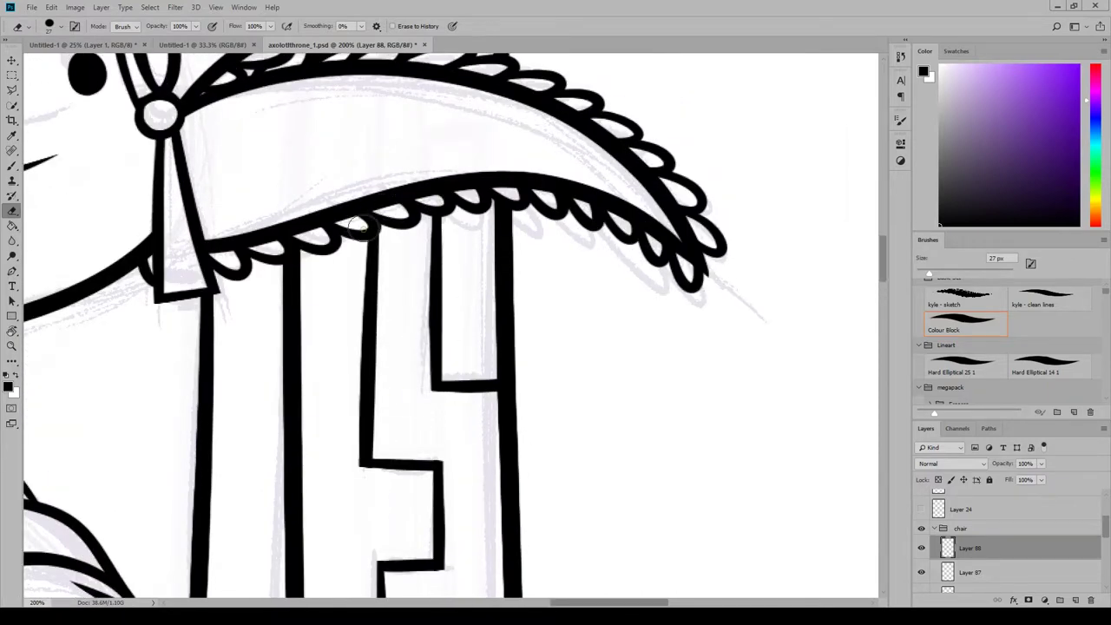
pyautogui.moveTo(354, 376); pyautogui.dragTo(346, 464)
pyautogui.moveTo(357, 243); pyautogui.dragTo(347, 469)
pyautogui.moveTo(354, 297); pyautogui.dragTo(349, 468)
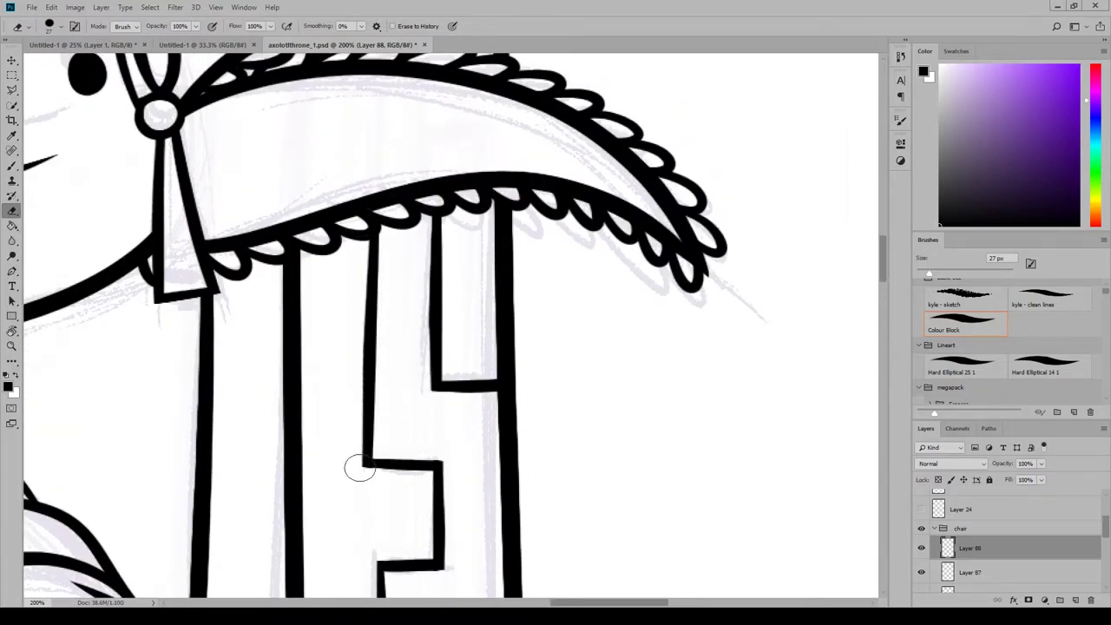
pyautogui.moveTo(456, 540); pyautogui.dragTo(447, 586)
pyautogui.moveTo(882, 267); pyautogui.dragTo(883, 262)
# On a new layer, draw a long horizontal line joining the bases of the two armrests beneath the tail.
pyautogui.hotkey('ctrl', '-')
pyautogui.hotkey('ctrl', '-')
pyautogui.hotkey('ctrl', '-')
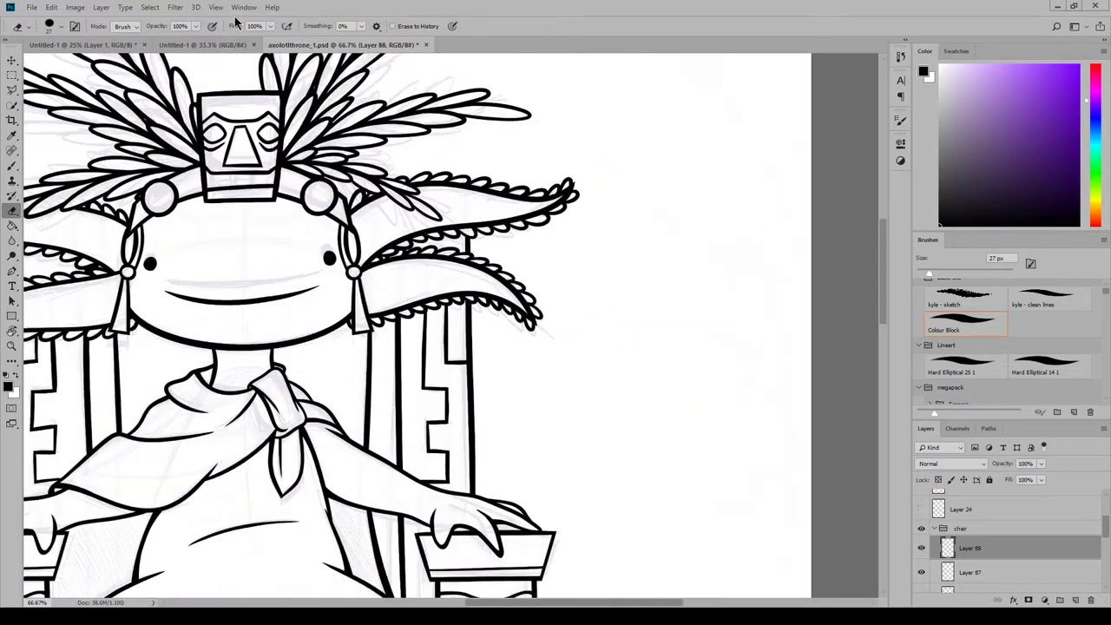
pyautogui.moveTo(506, 603); pyautogui.dragTo(465, 604)
pyautogui.moveTo(884, 317); pyautogui.dragTo(894, 404)
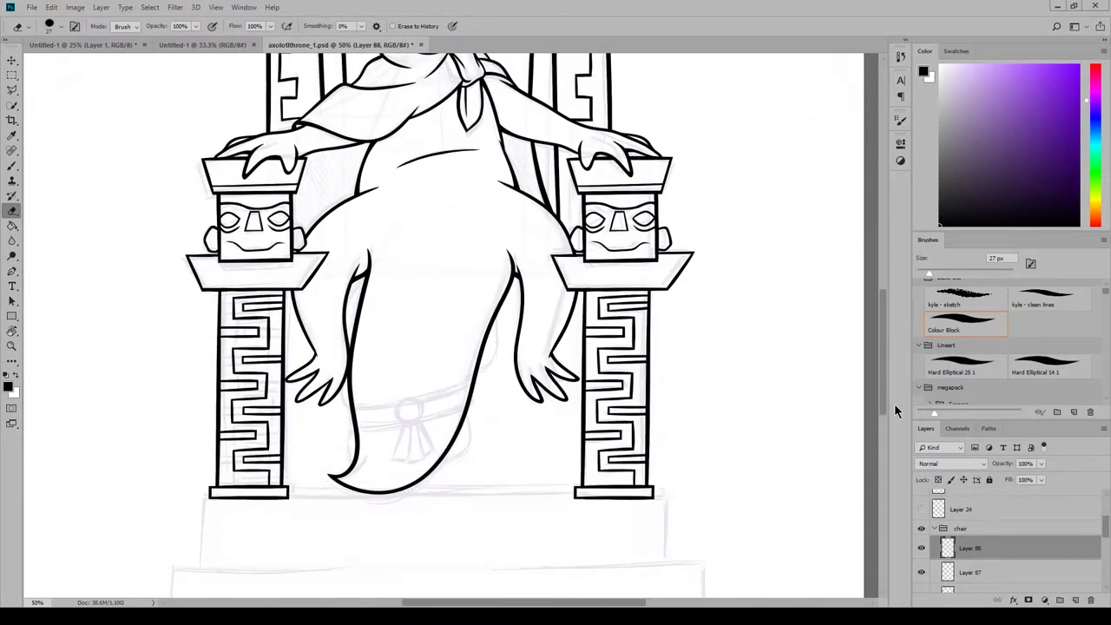
pyautogui.click(215, 7)
pyautogui.click(256, 94)
pyautogui.click(215, 7)
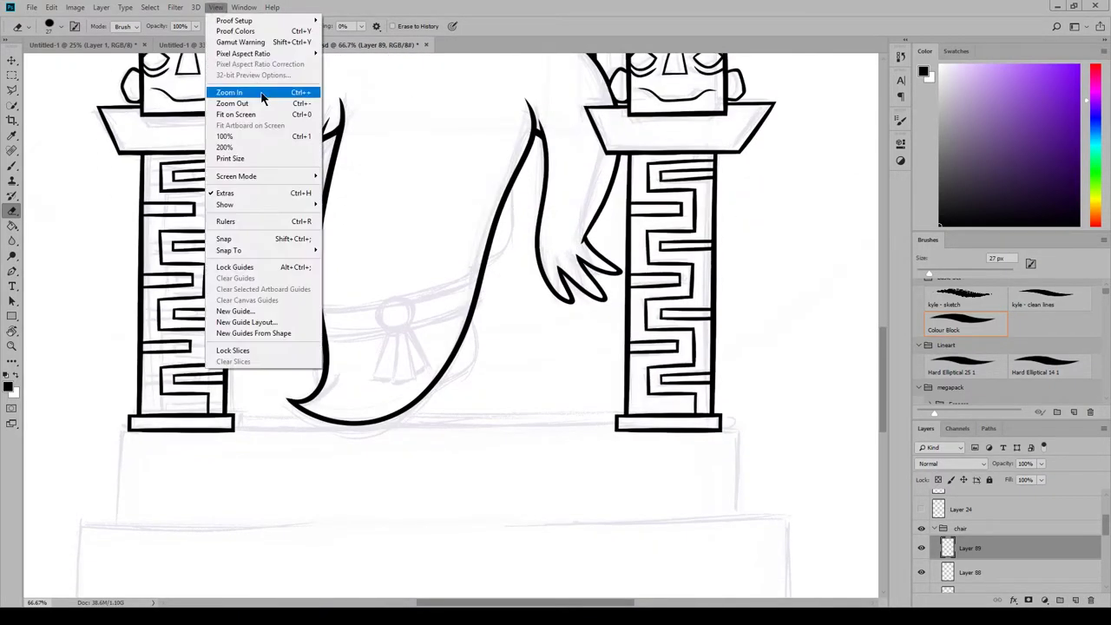
pyautogui.click(263, 94)
pyautogui.press('b')
pyautogui.hotkey('ctrl', 'alt', 'z')
pyautogui.moveTo(72, 473); pyautogui.dragTo(768, 470)
# Nudge the horizontal line into place and erase the parts that run over the armrest bases with a 55 px eraser.
pyautogui.press('v')
pyautogui.moveTo(452, 541); pyautogui.dragTo(451, 547)
pyautogui.press('e')
pyautogui.moveTo(937, 276); pyautogui.dragTo(943, 276)
pyautogui.moveTo(700, 476); pyautogui.dragTo(724, 473)
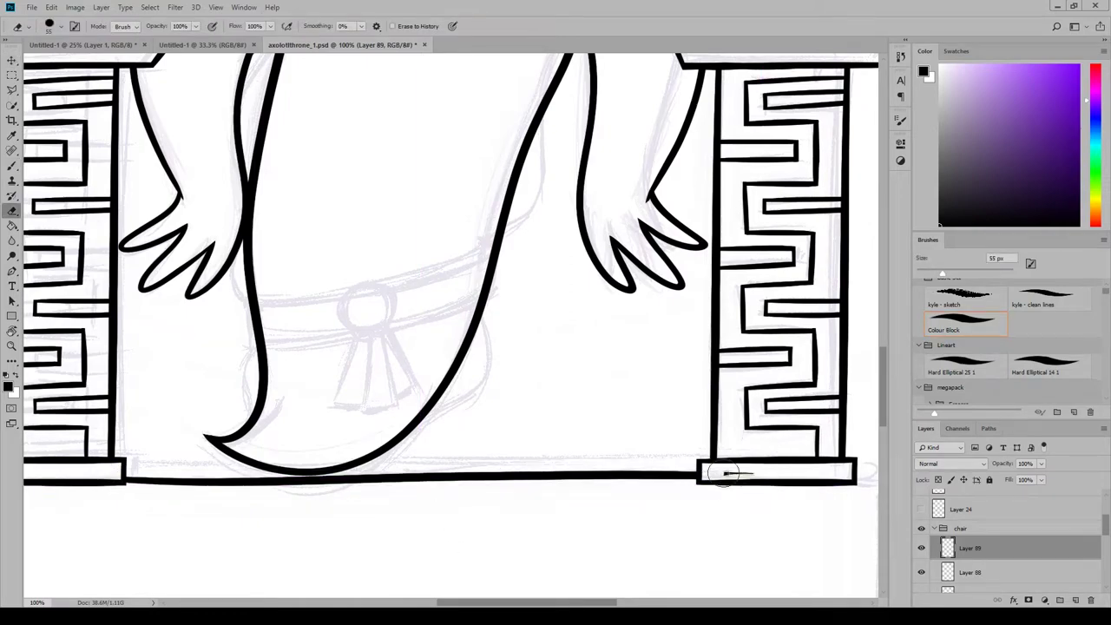
# On a new layer, draw the top edge and both side edges of the second stair step with a 32 px brush.
pyautogui.moveTo(882, 369); pyautogui.dragTo(881, 391)
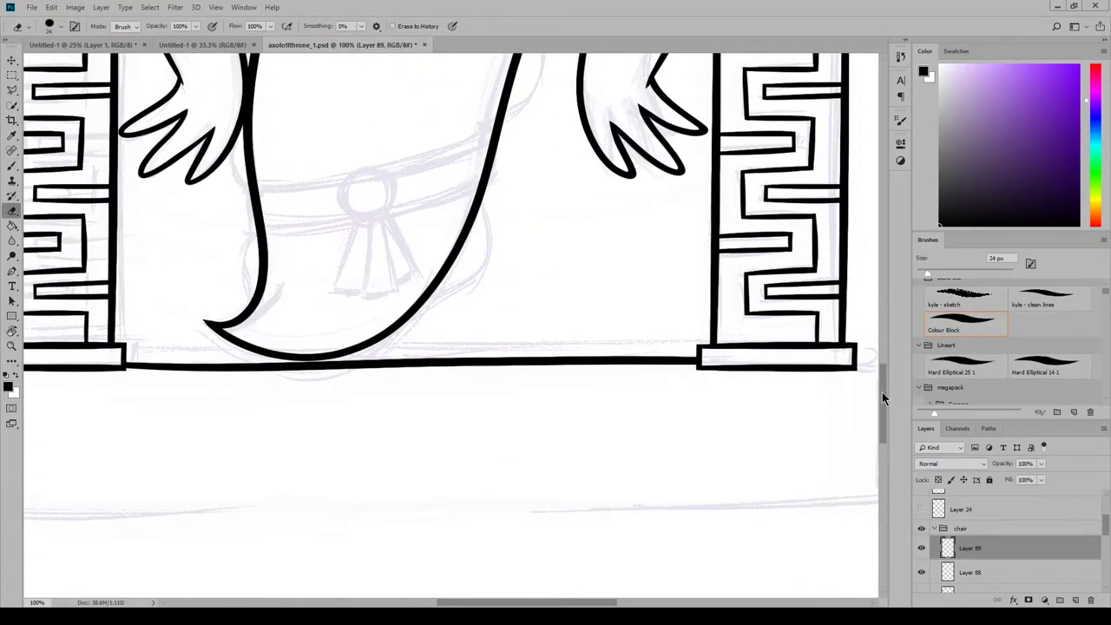
pyautogui.click(215, 7)
pyautogui.click(243, 103)
pyautogui.moveTo(883, 350)
pyautogui.mouseDown()
pyautogui.moveTo(895, 288)
pyautogui.moveTo(898, 361)
pyautogui.mouseUp()
pyautogui.moveTo(928, 274); pyautogui.dragTo(934, 273)
pyautogui.press('b')
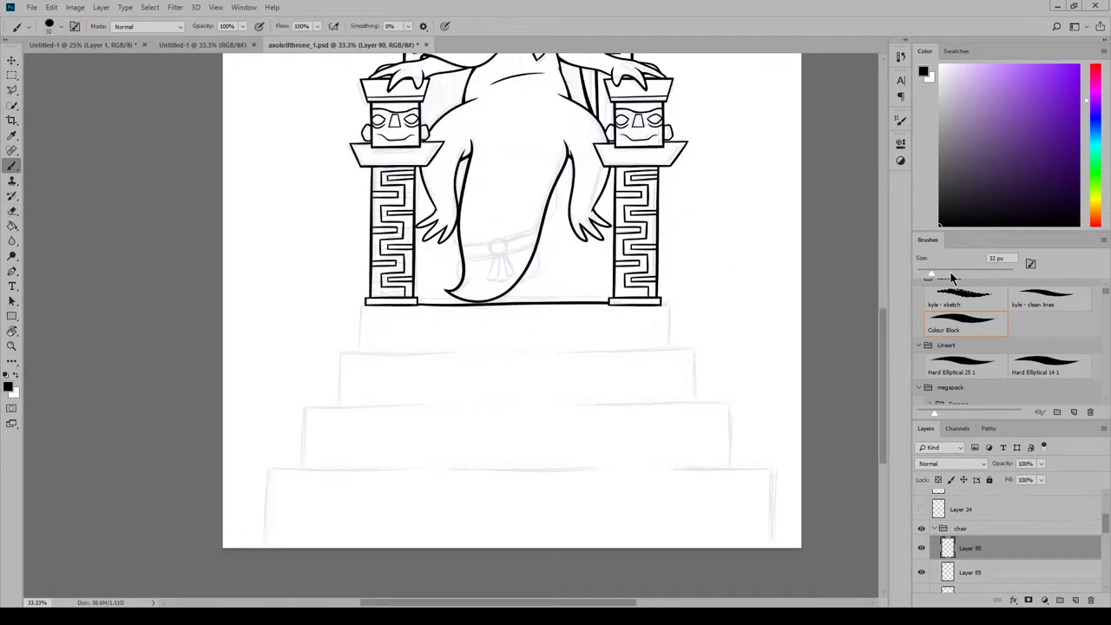
pyautogui.hotkey('ctrl', 'z')
pyautogui.moveTo(695, 352); pyautogui.dragTo(336, 352)
pyautogui.click(215, 7)
pyautogui.click(231, 92)
pyautogui.click(215, 7)
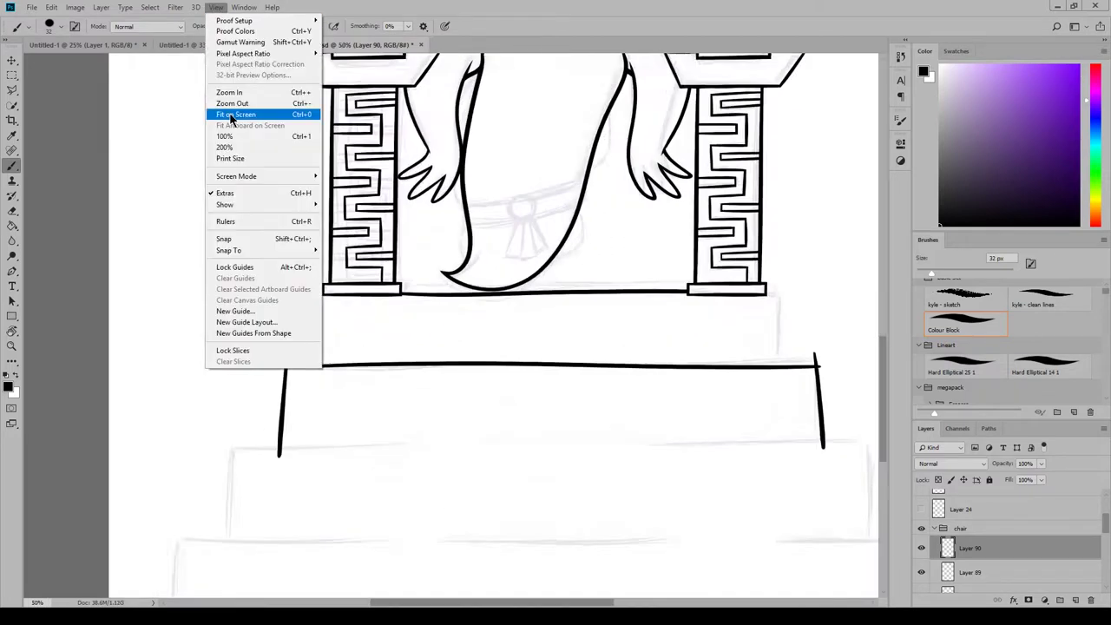
# Thicken the left and right side edges of the second stair step.
pyautogui.click(230, 92)
pyautogui.moveTo(883, 404); pyautogui.dragTo(883, 424)
pyautogui.moveTo(232, 281); pyautogui.dragTo(226, 394)
pyautogui.moveTo(485, 602); pyautogui.dragTo(585, 602)
pyautogui.moveTo(549, 279); pyautogui.dragTo(553, 394)
# Clean the second stair step's side edges and erase the overshooting ends at its corners with a 45 px eraser.
pyautogui.press('e')
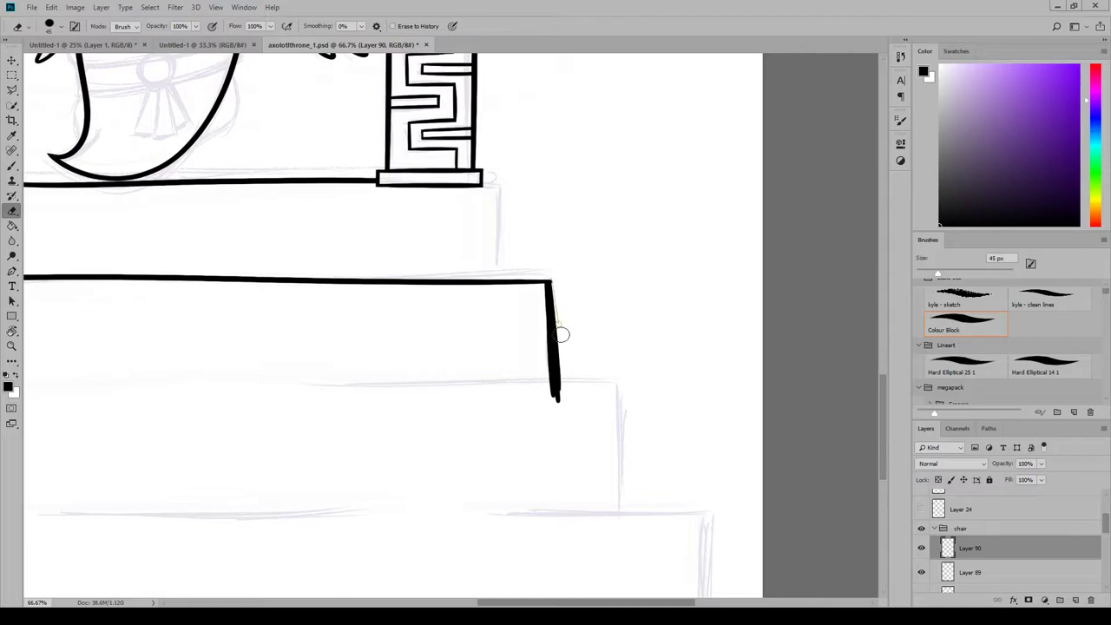
pyautogui.moveTo(550, 274); pyautogui.dragTo(545, 384)
pyautogui.moveTo(586, 602); pyautogui.dragTo(473, 602)
pyautogui.moveTo(297, 393); pyautogui.dragTo(264, 395)
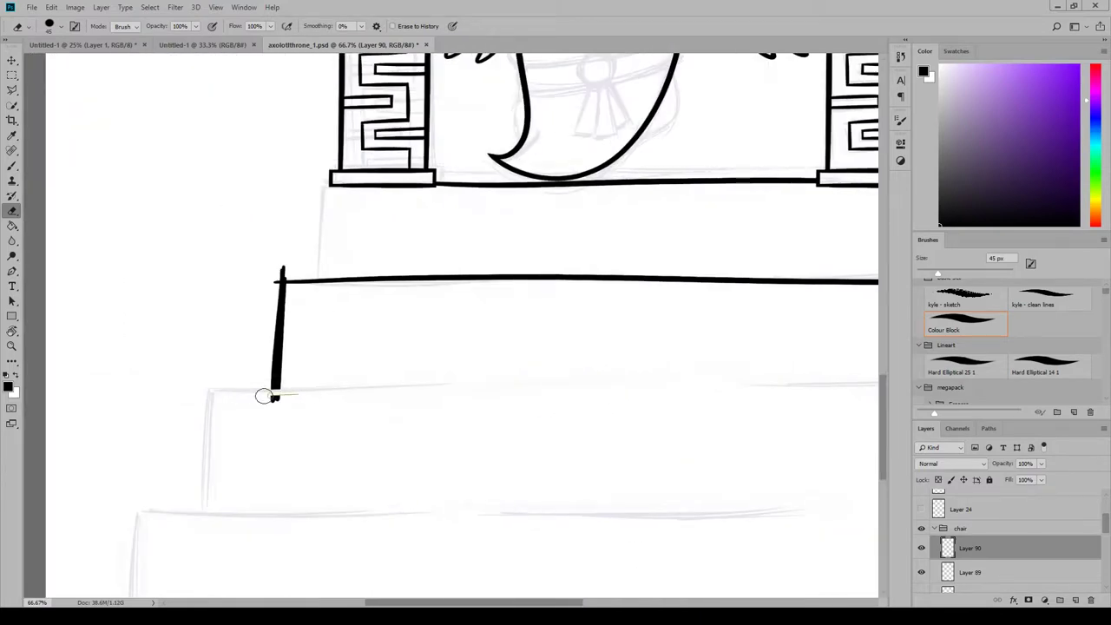
pyautogui.moveTo(270, 302); pyautogui.dragTo(274, 269)
pyautogui.moveTo(448, 602); pyautogui.dragTo(492, 602)
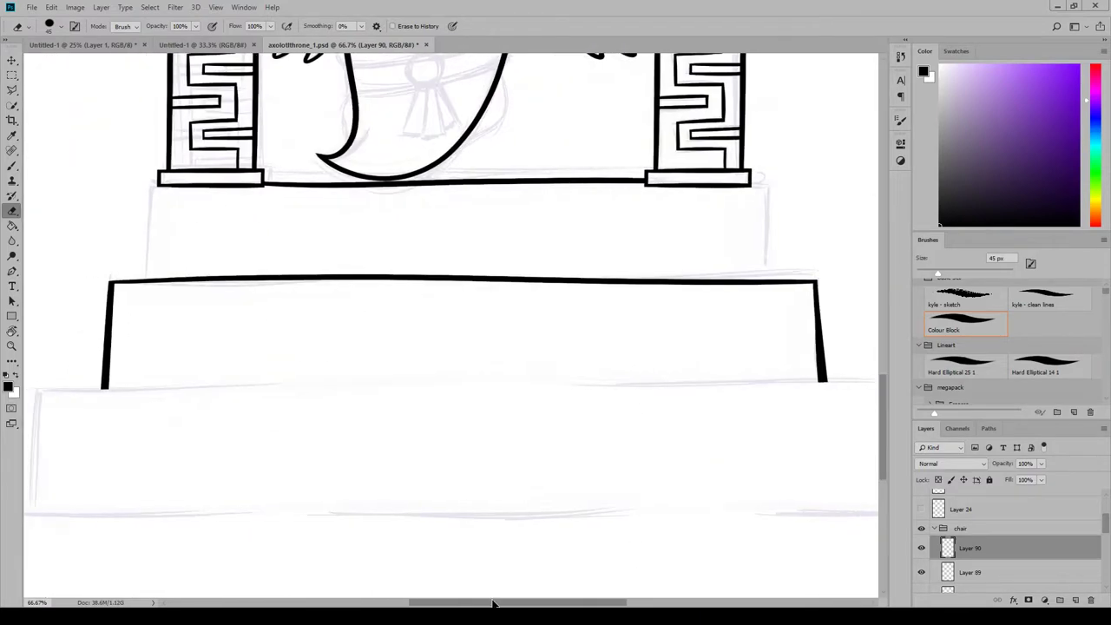
# Duplicate Layer 90, fit the copy above as a slightly narrower top stair step, and nudge the original step slightly left.
pyautogui.click(216, 8)
pyautogui.click(231, 103)
pyautogui.click(216, 8)
pyautogui.click(233, 103)
pyautogui.rightClick(956, 551)
pyautogui.click(994, 141)
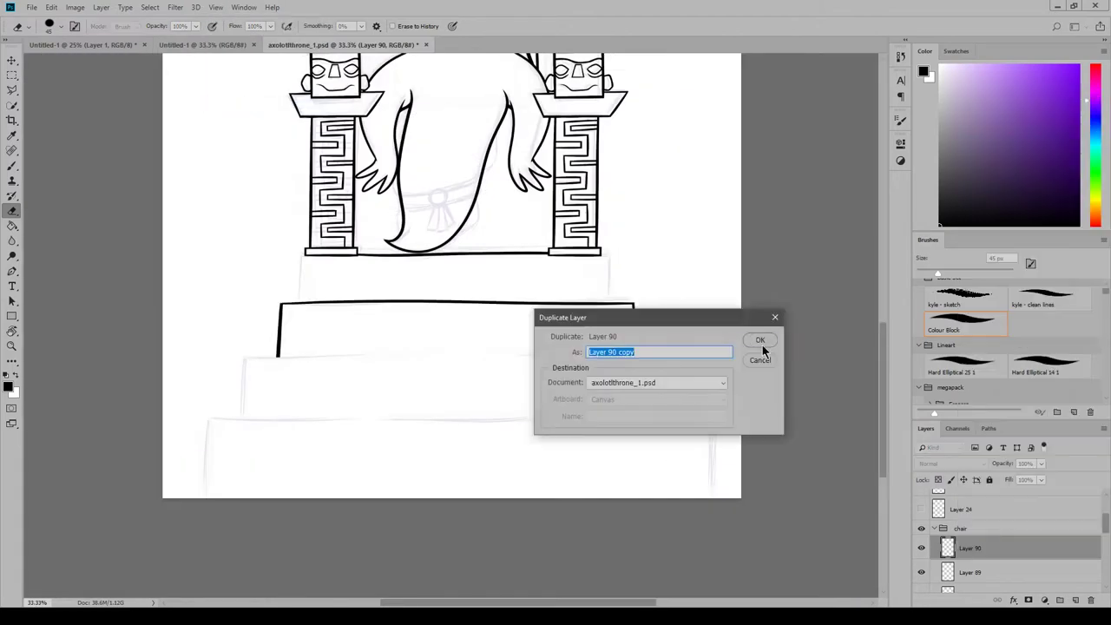
pyautogui.click(761, 339)
pyautogui.moveTo(455, 411); pyautogui.dragTo(457, 363)
pyautogui.moveTo(642, 278); pyautogui.dragTo(621, 277)
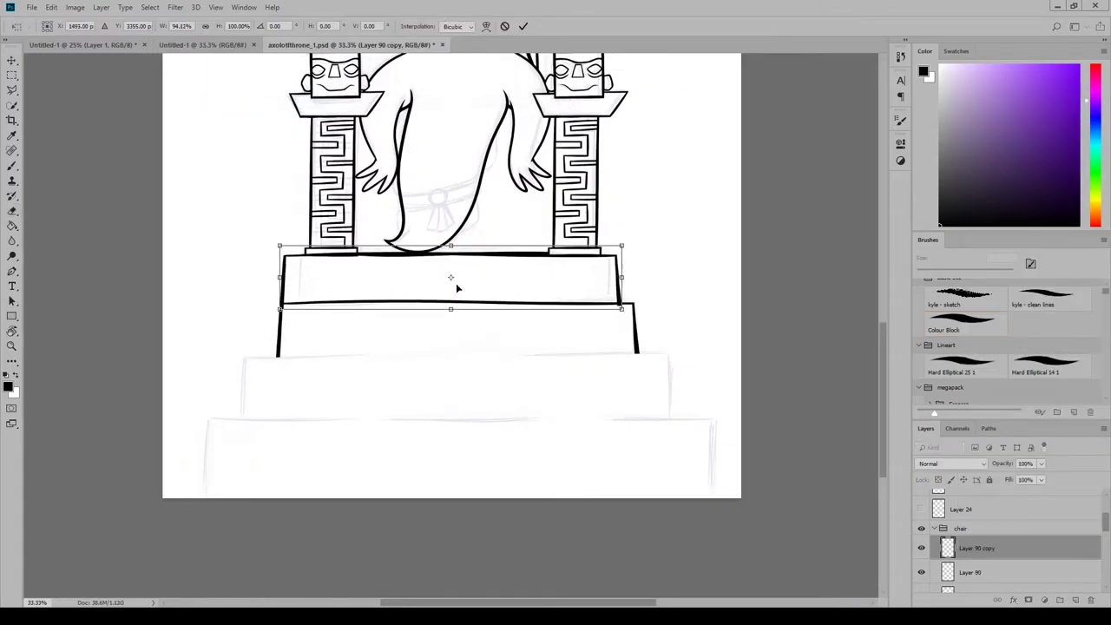
pyautogui.moveTo(280, 278); pyautogui.dragTo(285, 277)
pyautogui.click(523, 27)
pyautogui.click(970, 573)
pyautogui.moveTo(608, 349); pyautogui.dragTo(605, 349)
# Erase the lower ends of the top step's side edges where they overshoot the second step, using a 45 px eraser.
pyautogui.click(985, 550)
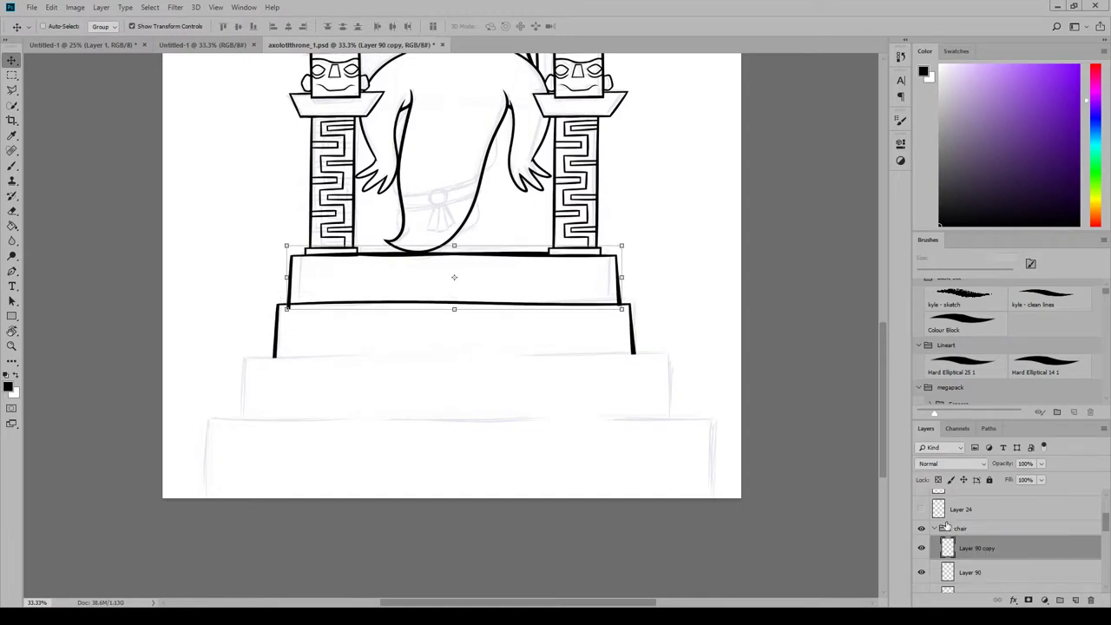
pyautogui.click(12, 211)
pyautogui.click(216, 6)
pyautogui.click(230, 146)
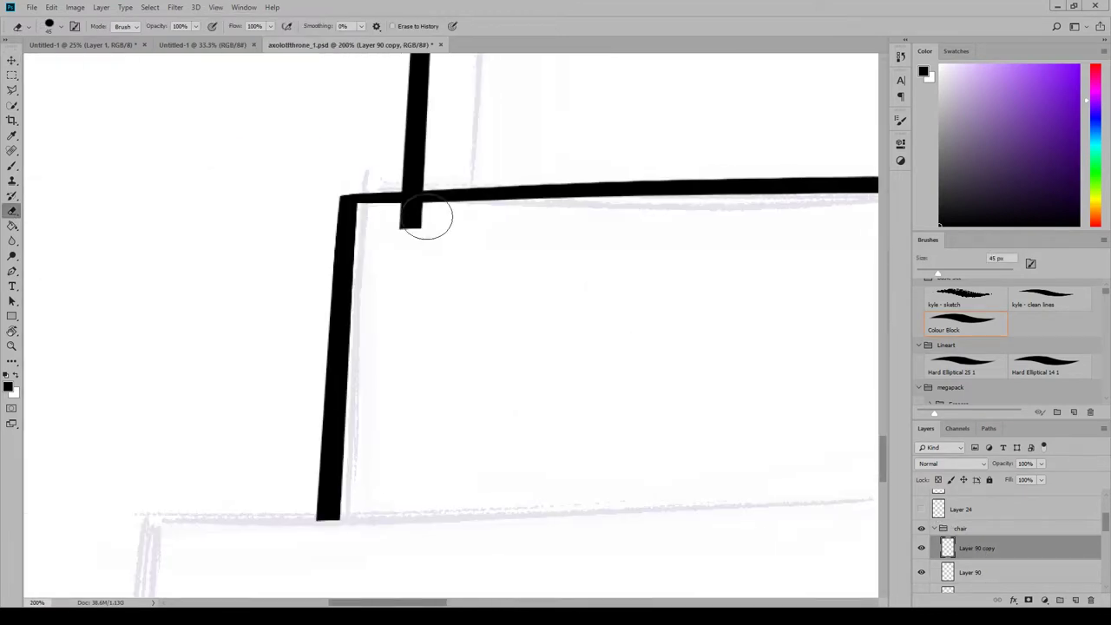
pyautogui.moveTo(431, 219); pyautogui.dragTo(425, 220)
pyautogui.moveTo(419, 603); pyautogui.dragTo(667, 595)
pyautogui.moveTo(550, 228); pyautogui.dragTo(599, 227)
# Erase the copied top edge of the upper step where it doubles the existing line between and across the armrest bases.
pyautogui.moveTo(883, 448); pyautogui.dragTo(885, 413)
pyautogui.moveTo(638, 602); pyautogui.dragTo(484, 602)
pyautogui.moveTo(156, 280); pyautogui.dragTo(700, 284)
pyautogui.moveTo(494, 603); pyautogui.dragTo(561, 603)
pyautogui.moveTo(377, 312)
pyautogui.mouseDown()
pyautogui.moveTo(836, 303)
pyautogui.moveTo(140, 304)
pyautogui.mouseUp()
pyautogui.moveTo(540, 602); pyautogui.dragTo(616, 602)
pyautogui.moveTo(521, 312); pyautogui.dragTo(233, 312)
pyautogui.moveTo(434, 306); pyautogui.dragTo(507, 304)
# Clean the remaining overlaps around both armrest bases with a 21 px and then a 31 px eraser.
pyautogui.moveTo(937, 273); pyautogui.dragTo(925, 273)
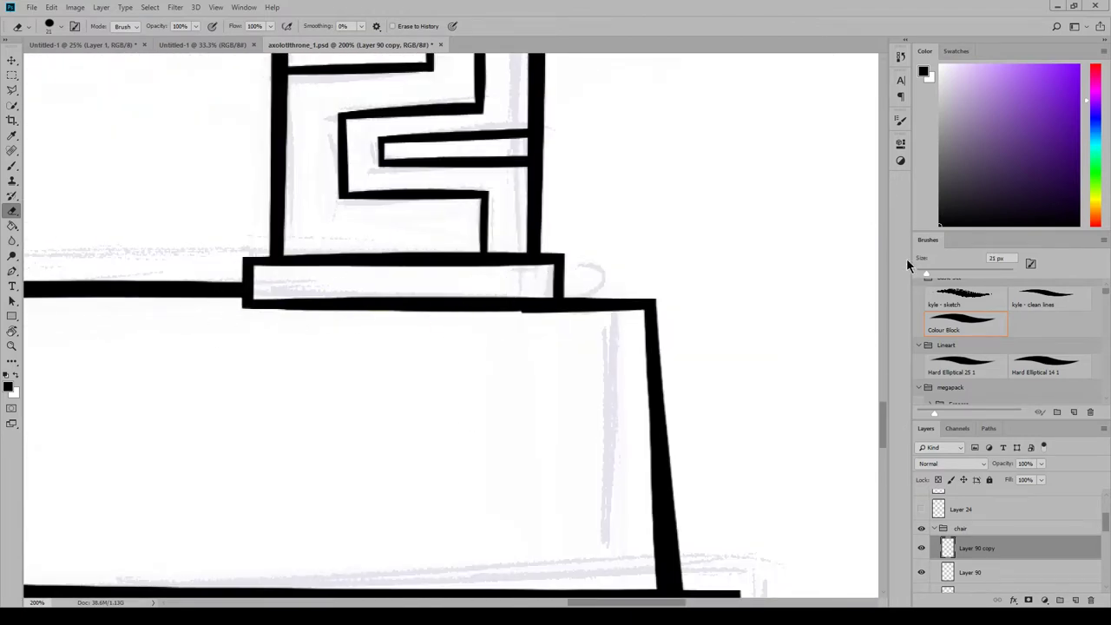
pyautogui.moveTo(528, 315); pyautogui.dragTo(553, 314)
pyautogui.moveTo(547, 276); pyautogui.dragTo(522, 312)
pyautogui.moveTo(626, 602); pyautogui.dragTo(420, 603)
pyautogui.moveTo(925, 274); pyautogui.dragTo(930, 274)
pyautogui.moveTo(455, 293); pyautogui.dragTo(323, 296)
pyautogui.moveTo(507, 295); pyautogui.dragTo(334, 293)
pyautogui.moveTo(542, 295)
pyautogui.mouseDown()
pyautogui.moveTo(436, 290)
pyautogui.moveTo(575, 318)
pyautogui.mouseUp()
# On a new layer, draw the third stair step's side edges and its top edge with a gap in the middle, using a 32 px brush.
pyautogui.moveTo(884, 415); pyautogui.dragTo(884, 451)
pyautogui.click(216, 9)
pyautogui.click(260, 102)
pyautogui.click(216, 9)
pyautogui.click(261, 103)
pyautogui.moveTo(466, 602); pyautogui.dragTo(516, 602)
pyautogui.click(216, 9)
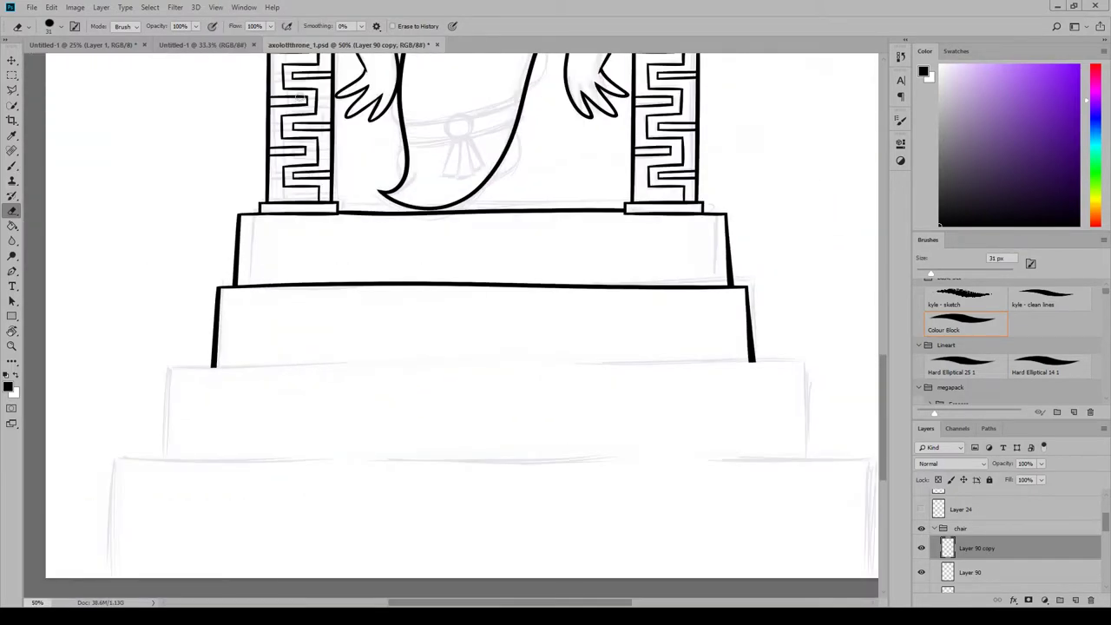
pyautogui.click(1075, 600)
pyautogui.press('b')
pyautogui.moveTo(162, 367); pyautogui.dragTo(358, 359)
pyautogui.hotkey('ctrl', 'z')
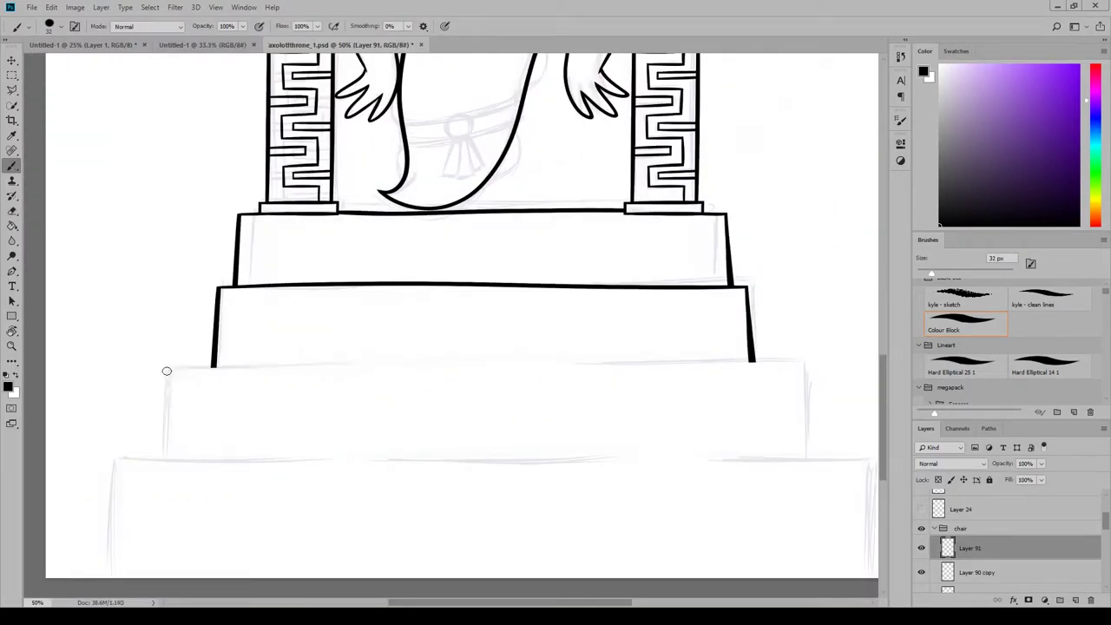
pyautogui.moveTo(165, 371); pyautogui.dragTo(361, 363)
pyautogui.moveTo(586, 362); pyautogui.dragTo(803, 363)
pyautogui.hotkey('ctrl', 'alt', 'z')
pyautogui.hotkey('ctrl', 'alt', 'z')
pyautogui.moveTo(166, 365); pyautogui.dragTo(163, 466)
pyautogui.moveTo(805, 356); pyautogui.dragTo(814, 463)
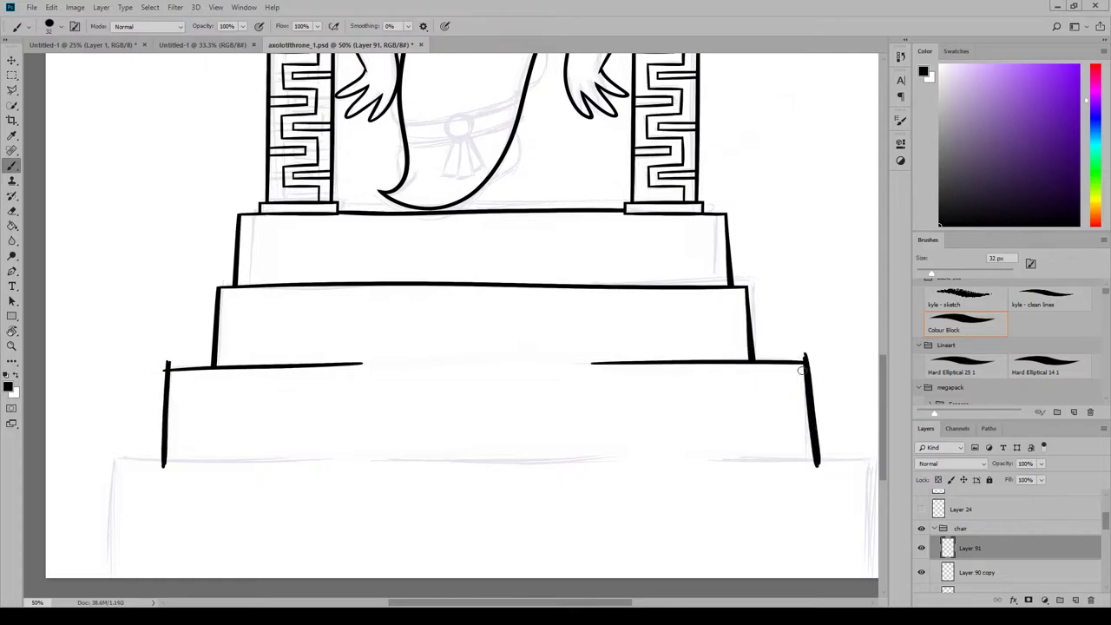
# Trim the third step's upper-left corner and clean up the left part of its top edge with a 31 px eraser.
pyautogui.press('e')
pyautogui.hotkey('ctrl', '+')
pyautogui.hotkey('ctrl', '+')
pyautogui.hscroll(-5, 340, 397)
pyautogui.click(215, 7)
pyautogui.click(234, 159)
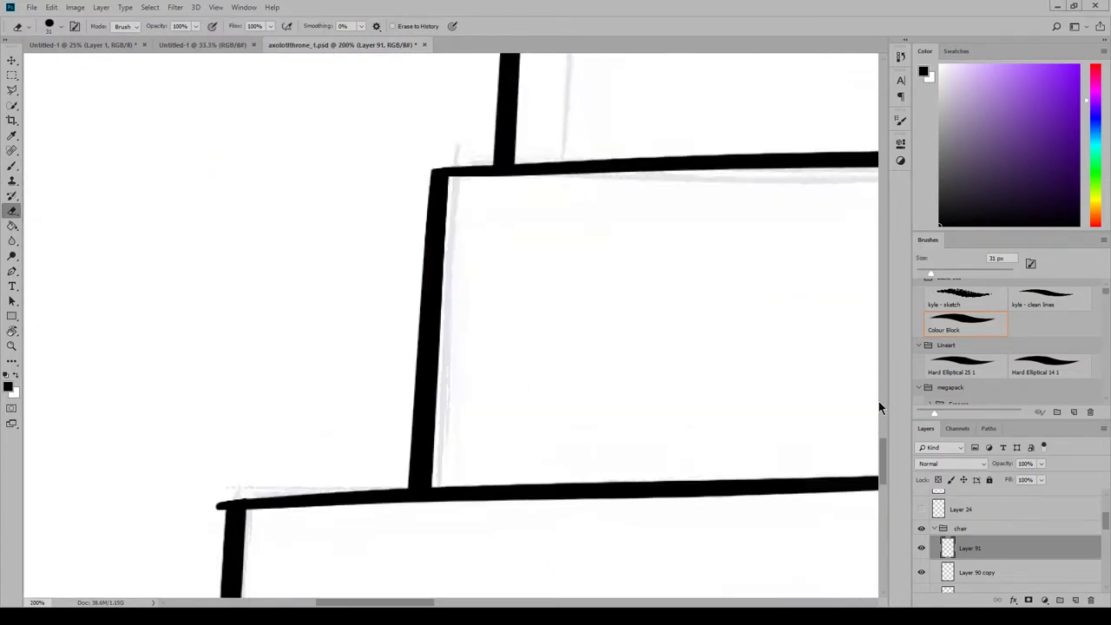
pyautogui.moveTo(882, 452); pyautogui.dragTo(883, 470)
pyautogui.moveTo(211, 276); pyautogui.dragTo(209, 397)
pyautogui.moveTo(408, 602); pyautogui.dragTo(495, 602)
pyautogui.moveTo(390, 273); pyautogui.dragTo(149, 289)
pyautogui.moveTo(389, 269); pyautogui.dragTo(213, 285)
pyautogui.hotkey('ctrl', 'z')
pyautogui.moveTo(89, 292); pyautogui.dragTo(413, 248)
# Erase the overshoot at the third step's upper-right corner and at the lower ends of both side edges.
pyautogui.moveTo(478, 601)
pyautogui.mouseDown()
pyautogui.moveTo(533, 594)
pyautogui.moveTo(470, 596)
pyautogui.moveTo(732, 601)
pyautogui.mouseUp()
pyautogui.hotkey('ctrl', 'alt', 'z')
pyautogui.hotkey('ctrl', 'alt', 'z')
pyautogui.moveTo(443, 223)
pyautogui.mouseDown()
pyautogui.moveTo(397, 226)
pyautogui.moveTo(466, 244)
pyautogui.mouseUp()
pyautogui.moveTo(882, 478); pyautogui.dragTo(883, 499)
pyautogui.moveTo(497, 408)
pyautogui.mouseDown()
pyautogui.moveTo(417, 409)
pyautogui.moveTo(482, 424)
pyautogui.mouseUp()
pyautogui.moveTo(702, 602); pyautogui.dragTo(366, 602)
pyautogui.moveTo(347, 411); pyautogui.dragTo(260, 420)
# On a new layer, draw the bottom stair step's top edge as three separate segments with a 32 px brush.
pyautogui.click(216, 8)
pyautogui.click(239, 104)
pyautogui.click(219, 9)
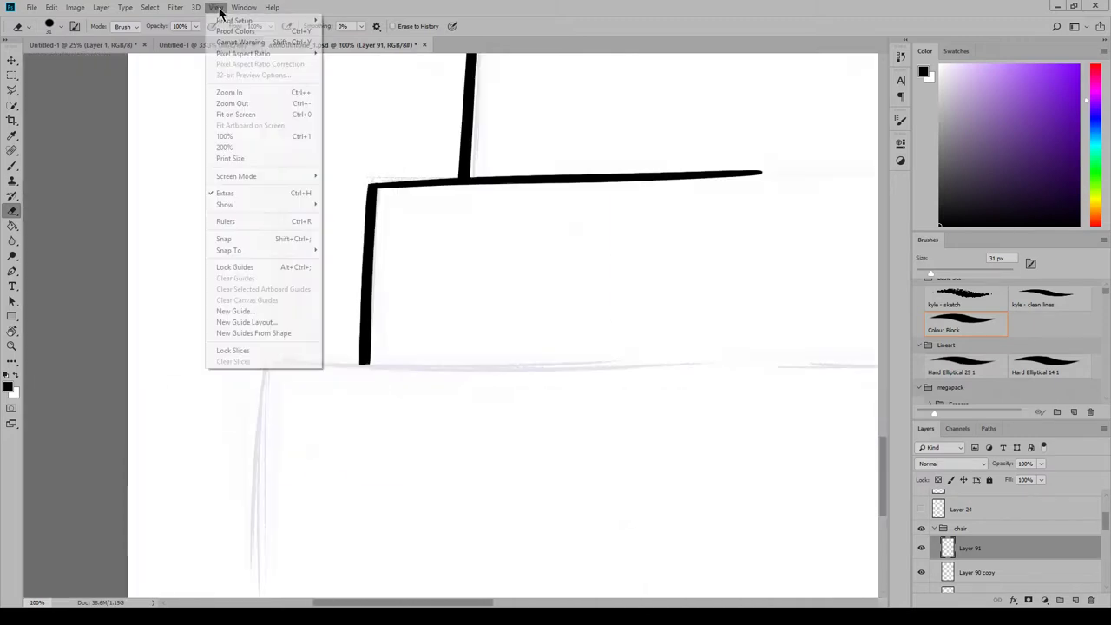
pyautogui.click(239, 104)
pyautogui.click(219, 9)
pyautogui.click(241, 105)
pyautogui.moveTo(416, 602); pyautogui.dragTo(512, 602)
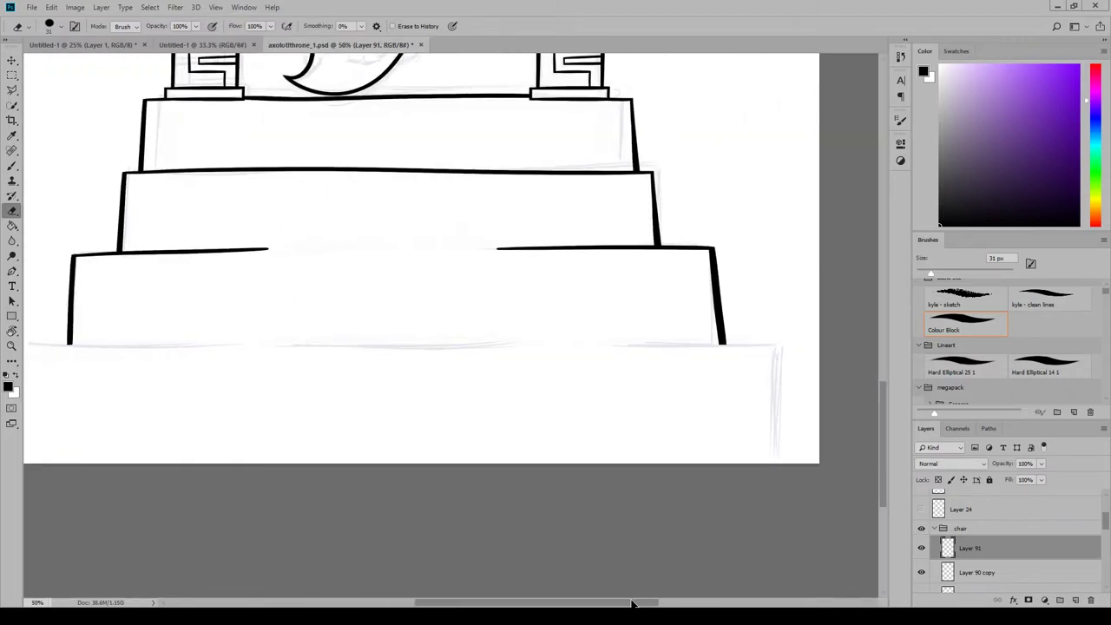
pyautogui.moveTo(635, 603); pyautogui.dragTo(616, 603)
pyautogui.click(1075, 600)
pyautogui.click(12, 166)
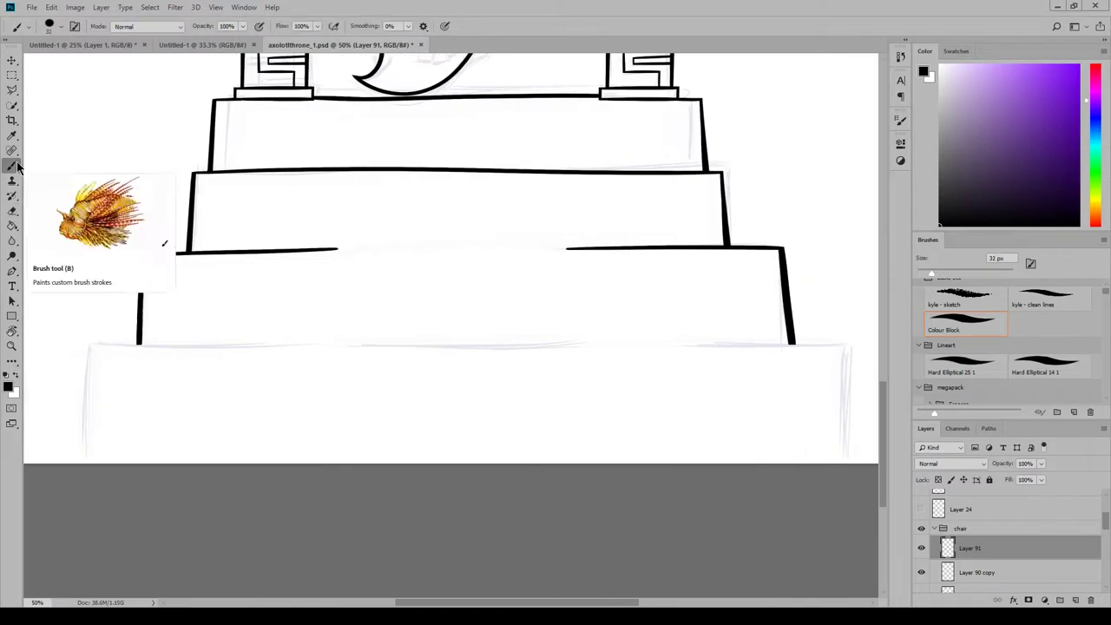
pyautogui.moveTo(88, 345); pyautogui.dragTo(603, 347)
pyautogui.hotkey('ctrl', 'z')
pyautogui.moveTo(340, 343); pyautogui.dragTo(862, 345)
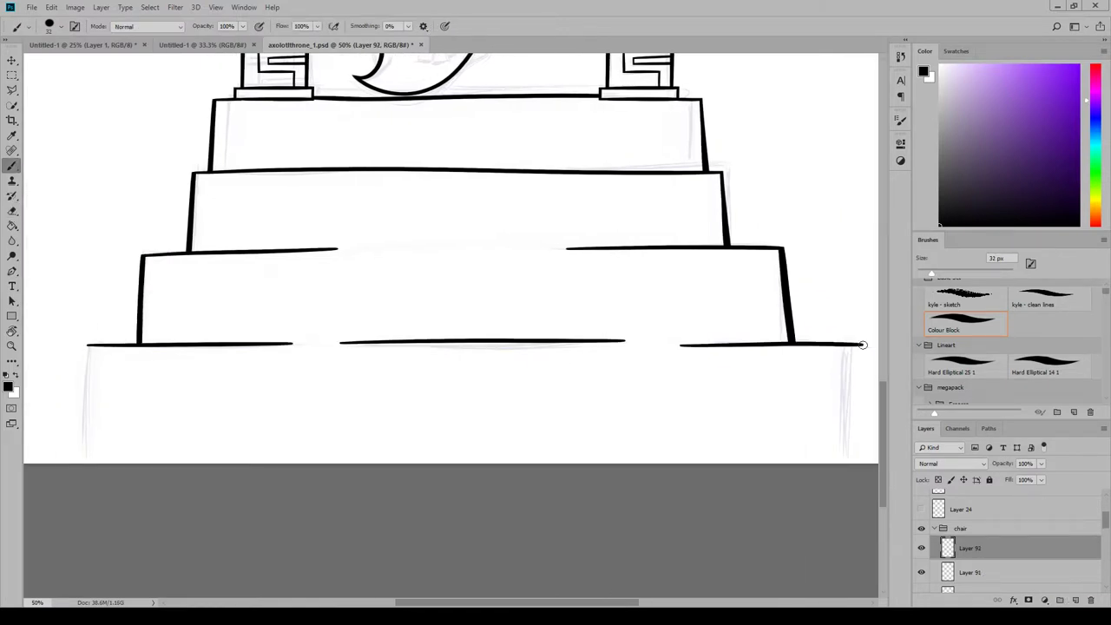
# Draw and thicken the bottom step's right and left side edges down to the canvas edge.
pyautogui.moveTo(559, 603); pyautogui.dragTo(586, 602)
pyautogui.moveTo(754, 337); pyautogui.dragTo(765, 463)
pyautogui.moveTo(755, 344); pyautogui.dragTo(761, 463)
pyautogui.moveTo(609, 602); pyautogui.dragTo(529, 602)
pyautogui.moveTo(281, 342); pyautogui.dragTo(274, 463)
pyautogui.moveTo(279, 344); pyautogui.dragTo(272, 463)
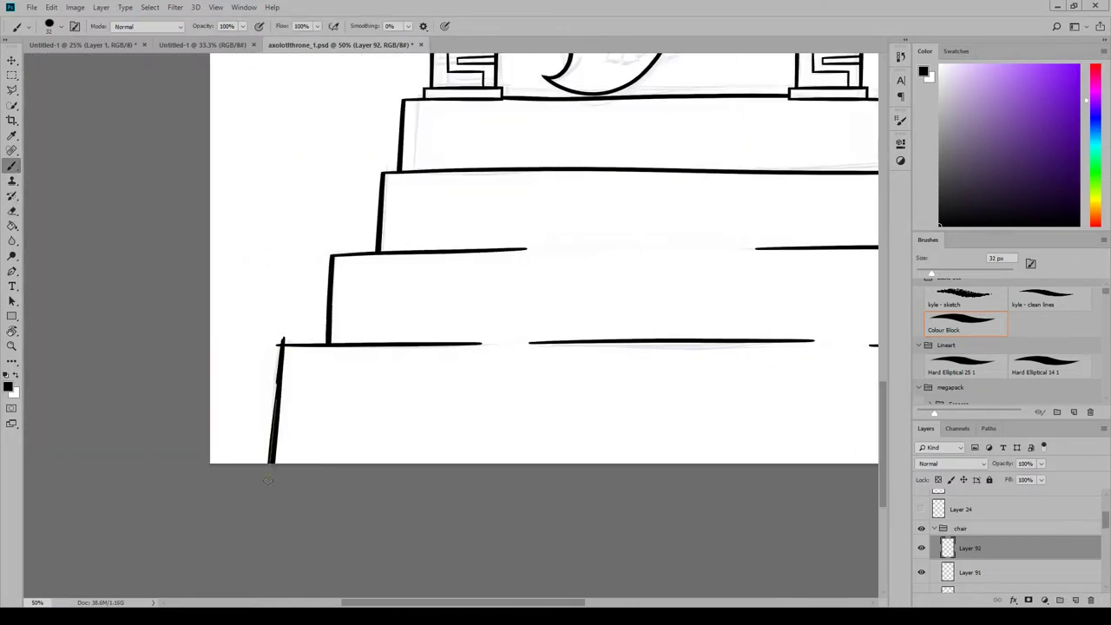
# Erase the overshooting line ends at the bottom step's upper-left and upper-right corners with a 31 px eraser.
pyautogui.click(12, 211)
pyautogui.click(217, 7)
pyautogui.click(259, 147)
pyautogui.moveTo(416, 602); pyautogui.dragTo(340, 602)
pyautogui.moveTo(883, 479); pyautogui.dragTo(881, 493)
pyautogui.moveTo(323, 205); pyautogui.dragTo(312, 266)
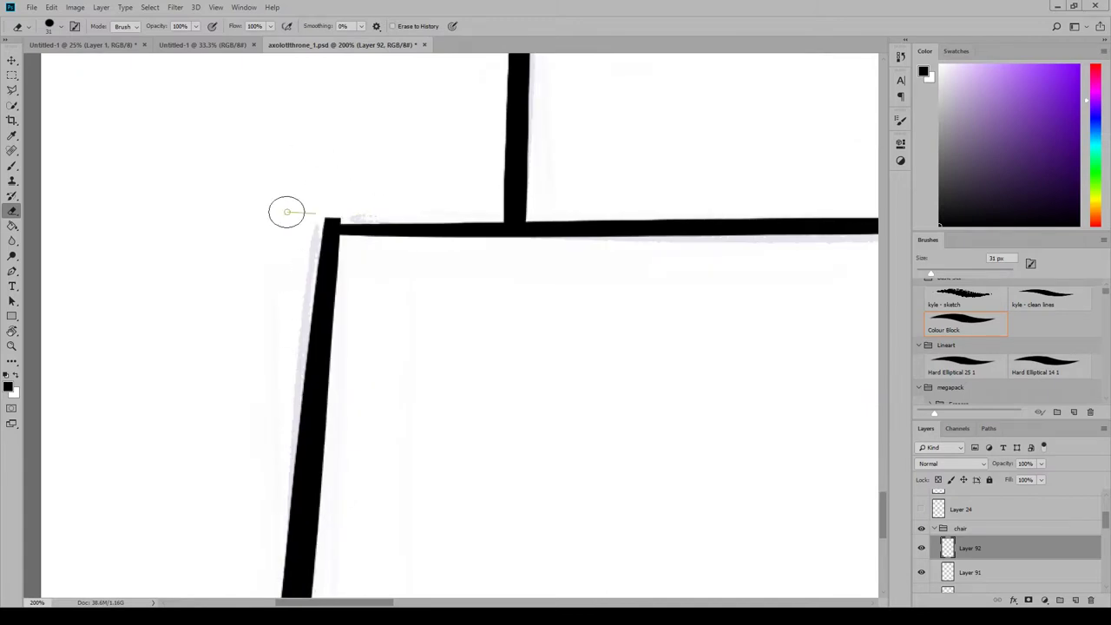
pyautogui.hscroll(10, 285, 211)
pyautogui.moveTo(471, 193); pyautogui.dragTo(466, 298)
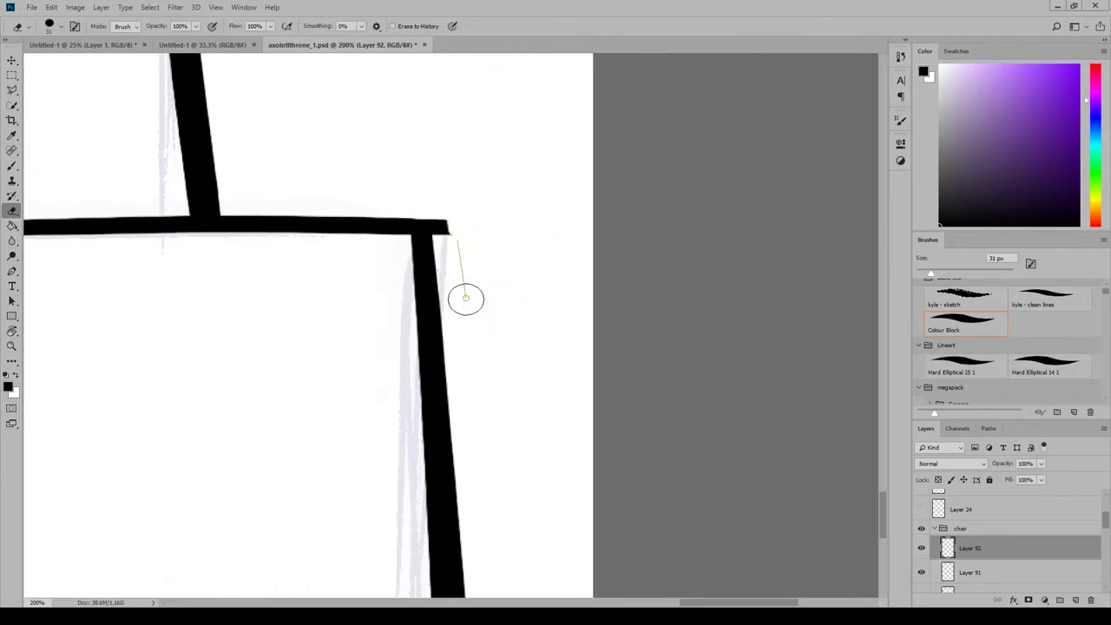
pyautogui.moveTo(448, 217); pyautogui.dragTo(457, 297)
pyautogui.moveTo(882, 511); pyautogui.dragTo(882, 519)
pyautogui.moveTo(701, 602); pyautogui.dragTo(447, 602)
# Draw short horizontal seat lines in the gaps between the character's legs and tail, and erase the excess.
pyautogui.click(216, 8)
pyautogui.click(248, 104)
pyautogui.click(216, 8)
pyautogui.click(247, 105)
pyautogui.click(216, 8)
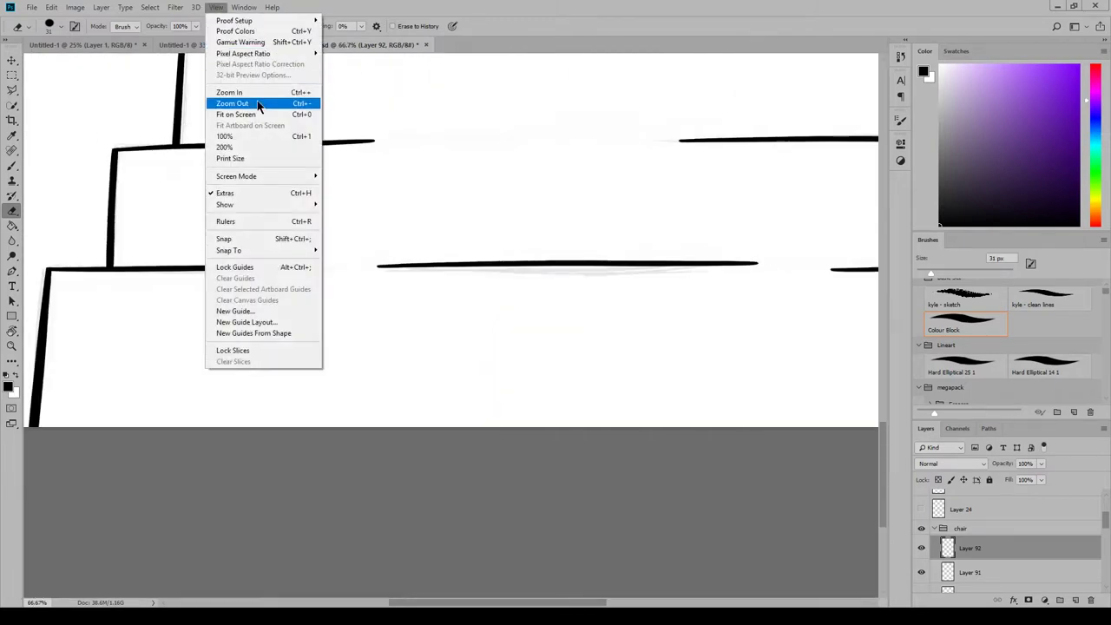
pyautogui.click(258, 104)
pyautogui.click(216, 8)
pyautogui.click(258, 104)
pyautogui.moveTo(882, 469); pyautogui.dragTo(887, 321)
pyautogui.click(216, 7)
pyautogui.click(251, 92)
pyautogui.click(216, 7)
pyautogui.click(251, 92)
pyautogui.click(216, 8)
pyautogui.click(253, 91)
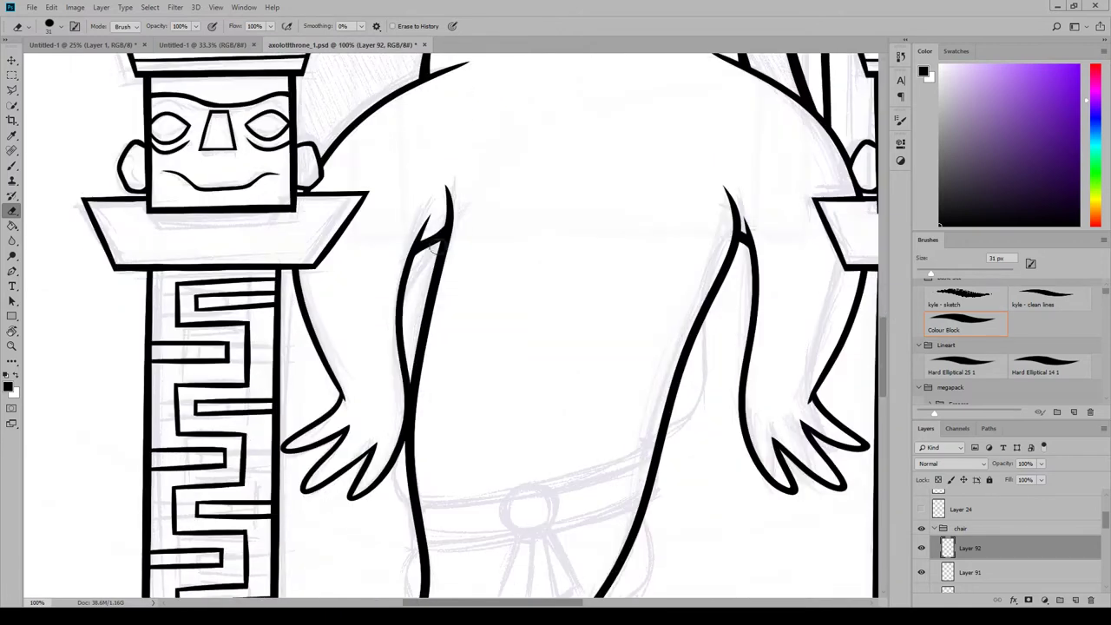
pyautogui.press('b')
pyautogui.press('e')
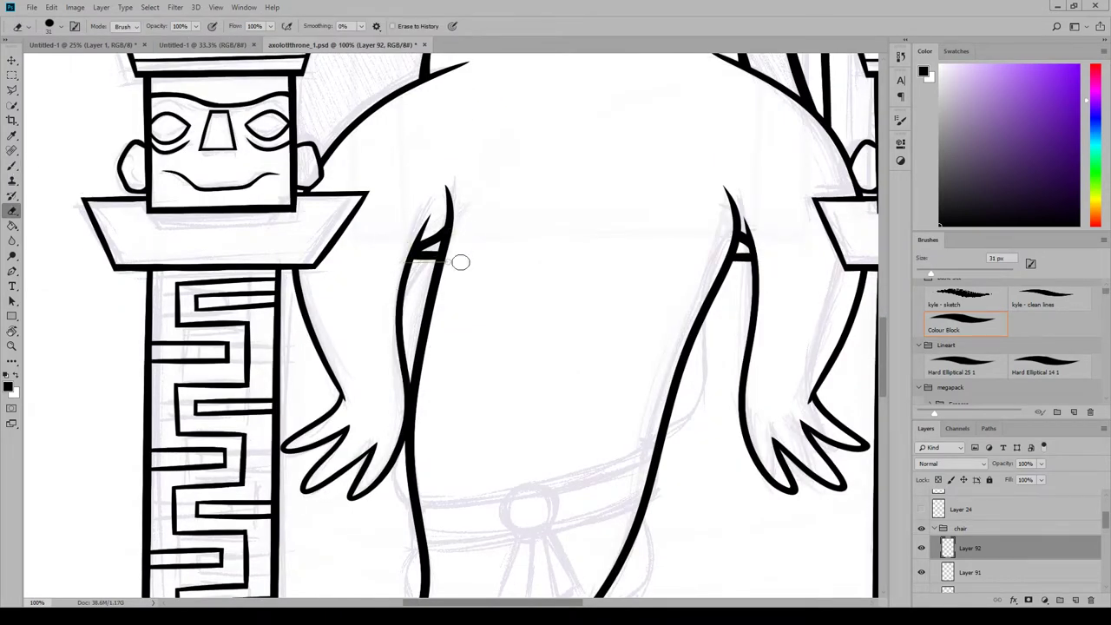
# On Layer 86, extend the right inner backrest lines below the arm with a 32 px brush and erase the overshoot.
pyautogui.click(217, 9)
pyautogui.click(241, 102)
pyautogui.click(217, 8)
pyautogui.click(240, 102)
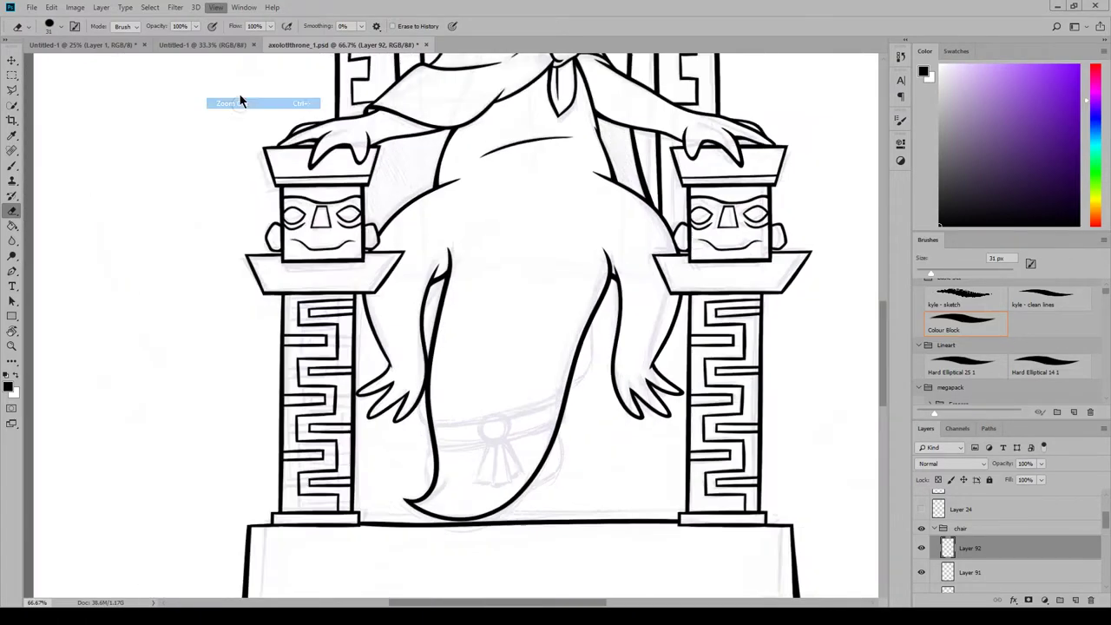
pyautogui.click(217, 9)
pyautogui.click(240, 101)
pyautogui.moveTo(885, 327)
pyautogui.mouseDown()
pyautogui.moveTo(889, 291)
pyautogui.moveTo(886, 354)
pyautogui.moveTo(889, 304)
pyautogui.moveTo(884, 326)
pyautogui.mouseUp()
pyautogui.click(217, 8)
pyautogui.click(264, 92)
pyautogui.click(217, 9)
pyautogui.click(252, 92)
pyautogui.moveTo(406, 602); pyautogui.dragTo(461, 602)
pyautogui.scroll(-3, 983, 559)
pyautogui.click(972, 573)
pyautogui.click(13, 165)
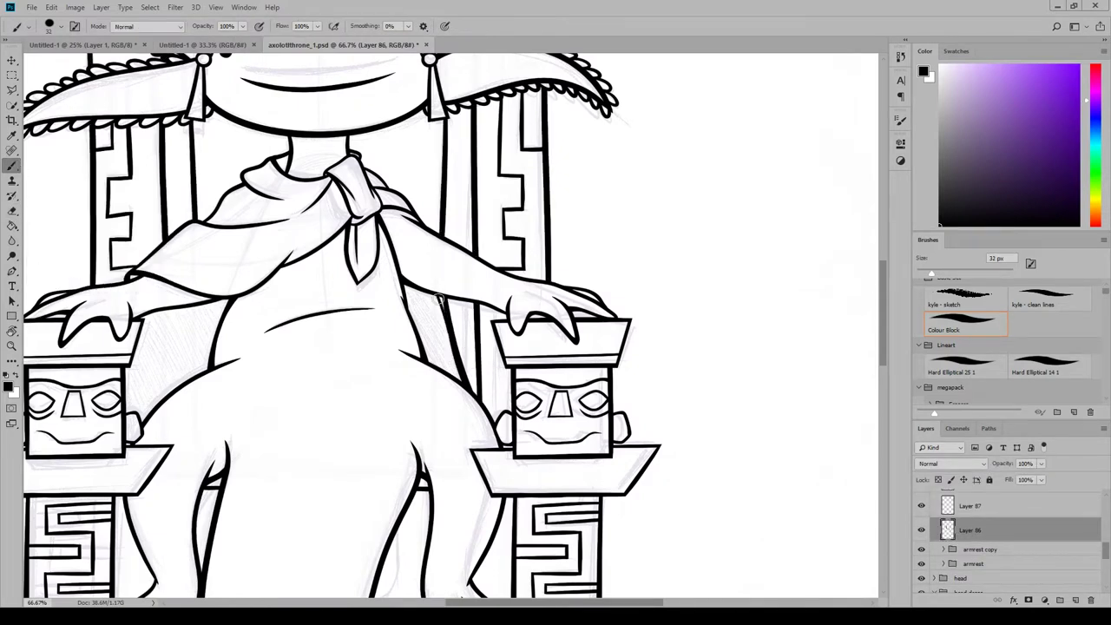
pyautogui.press('e')
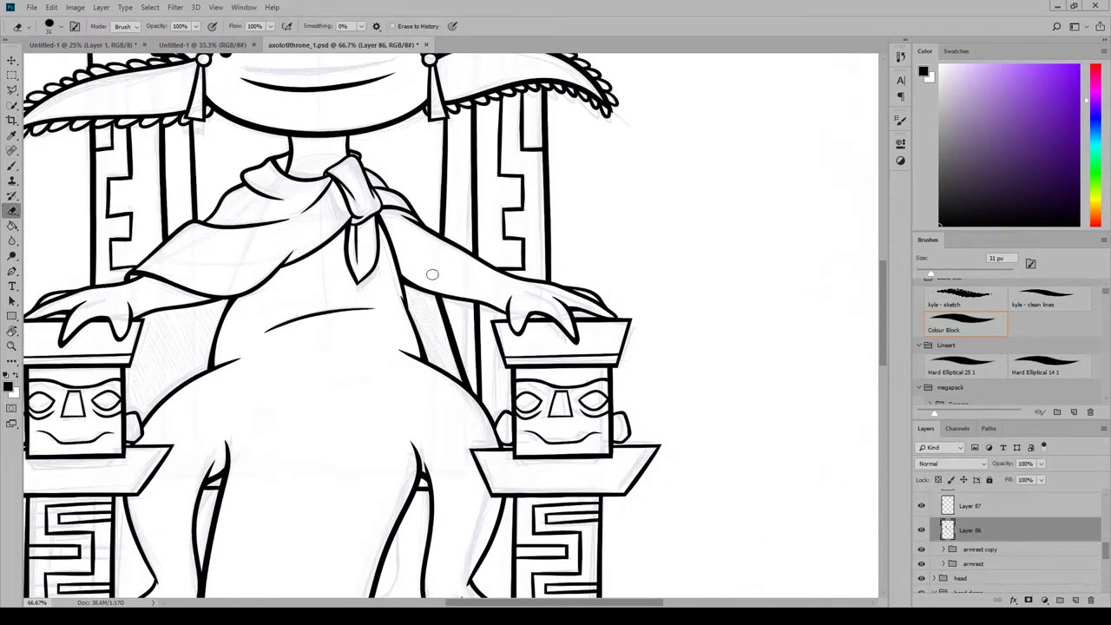
pyautogui.press('b')
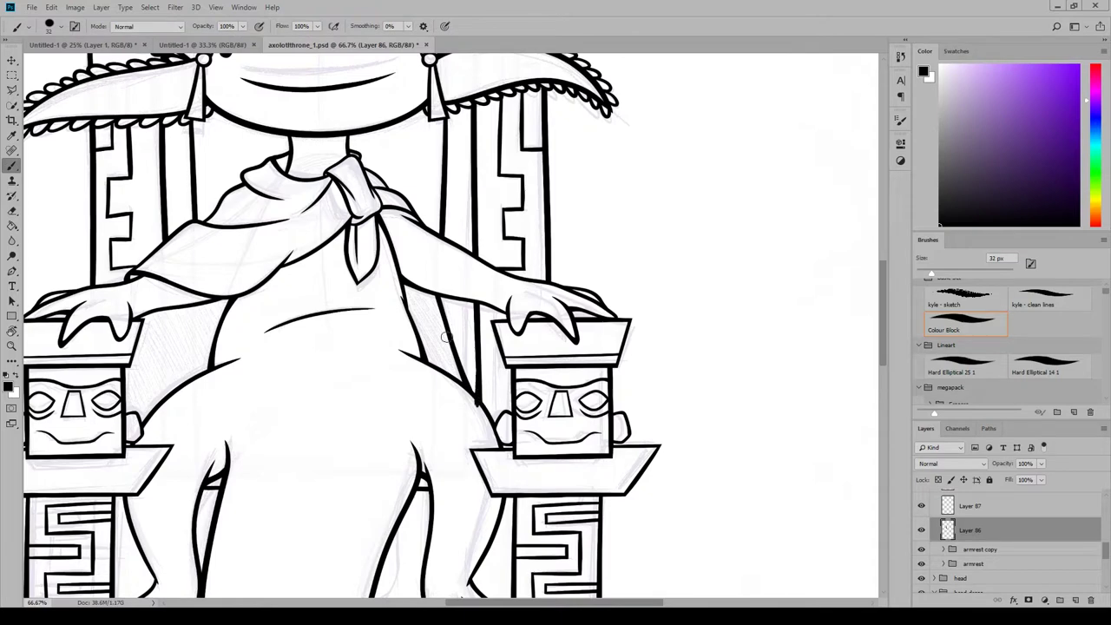
pyautogui.press('e')
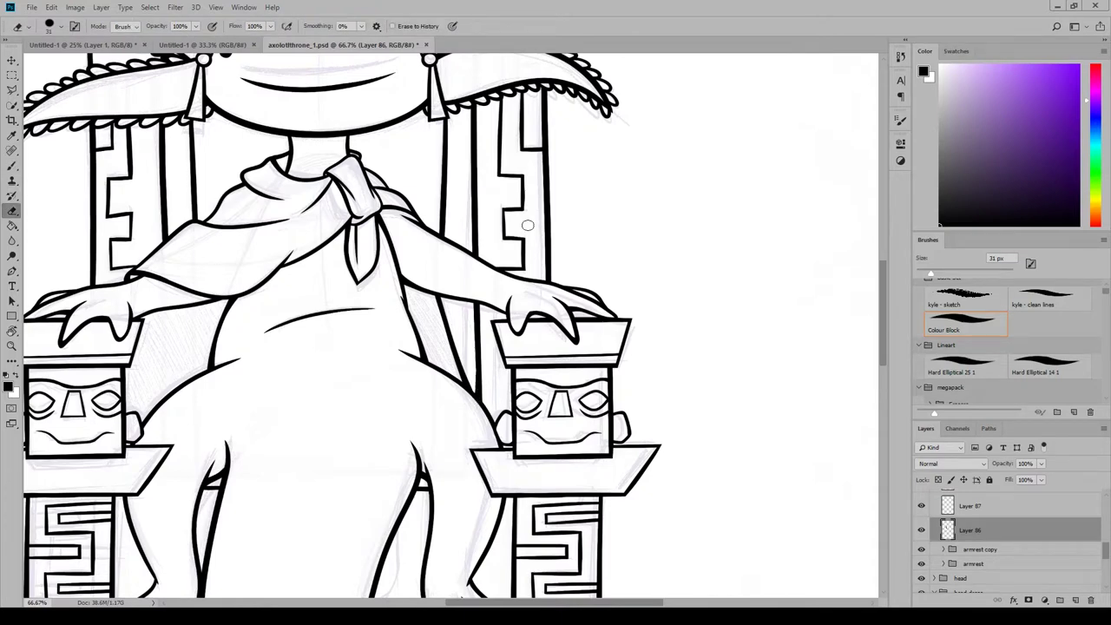
# Lower the opacity of the sketch stuff group and add a new layer above the lineart group.
pyautogui.hotkey('ctrl', '-')
pyautogui.hotkey('ctrl', '-')
pyautogui.hotkey('ctrl', '-')
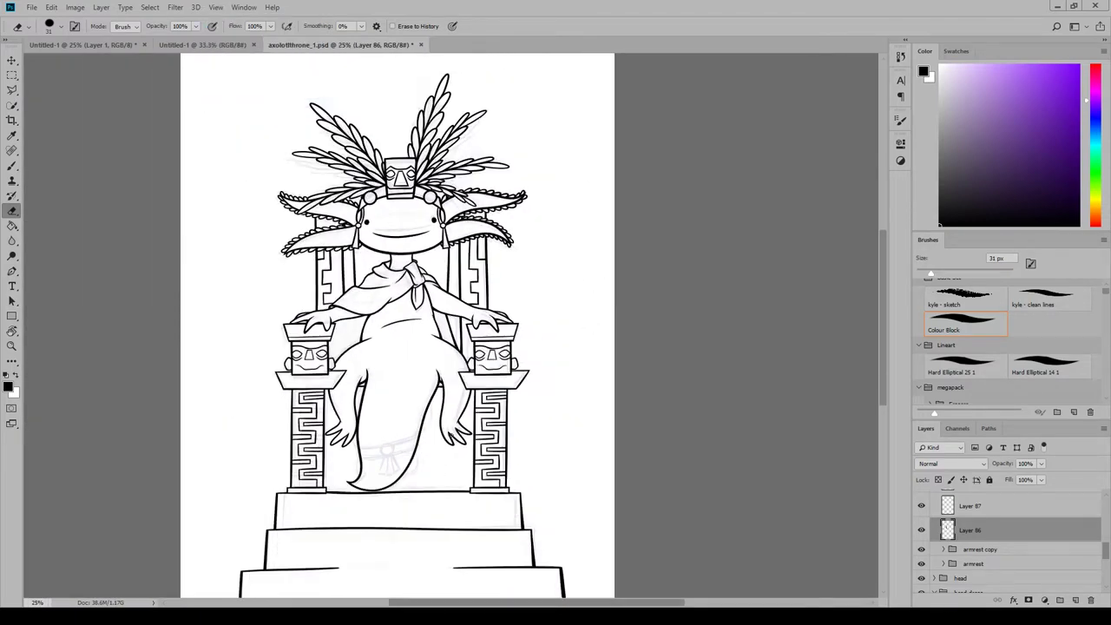
pyautogui.hotkey('ctrl', '-')
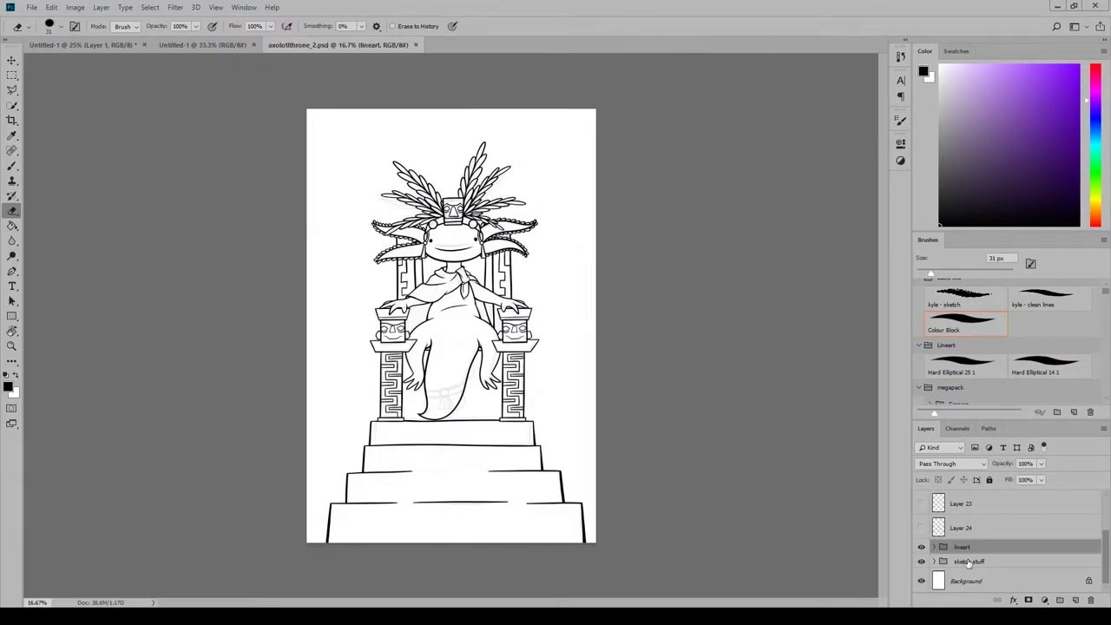
pyautogui.click(969, 561)
pyautogui.moveTo(1040, 463); pyautogui.dragTo(1034, 478)
pyautogui.click(963, 546)
pyautogui.click(1075, 599)
# Examine the finished line art up close at 100% from the tail and legs up to the headdress.
pyautogui.click(216, 7)
pyautogui.click(248, 92)
pyautogui.click(216, 8)
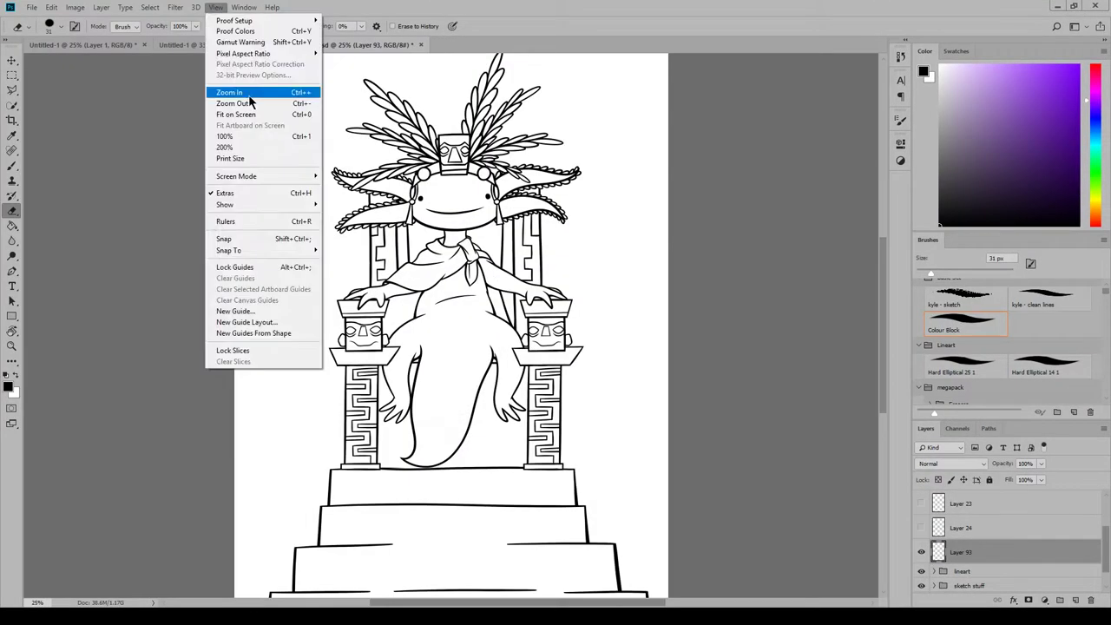
pyautogui.click(248, 93)
pyautogui.click(216, 8)
pyautogui.click(241, 93)
pyautogui.hotkey('ctrl', '+')
pyautogui.press('b')
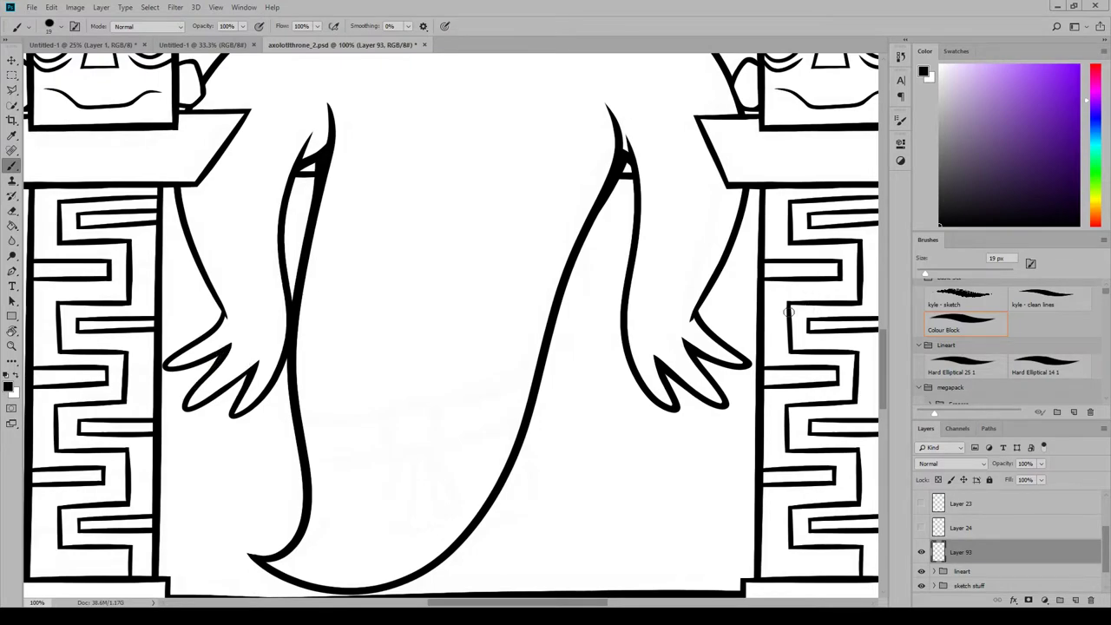
pyautogui.scroll(15, 893, 285)
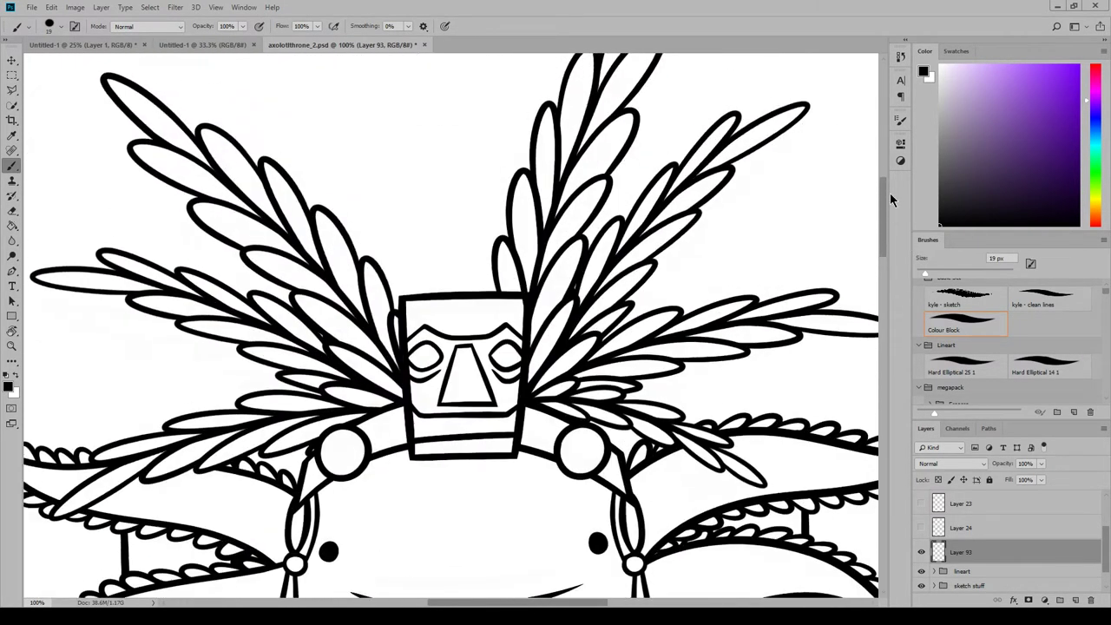
# Look through the feather layers of the head dress group inside the lineart group.
pyautogui.press('e')
pyautogui.doubleClick(943, 572)
pyautogui.doubleClick(952, 546)
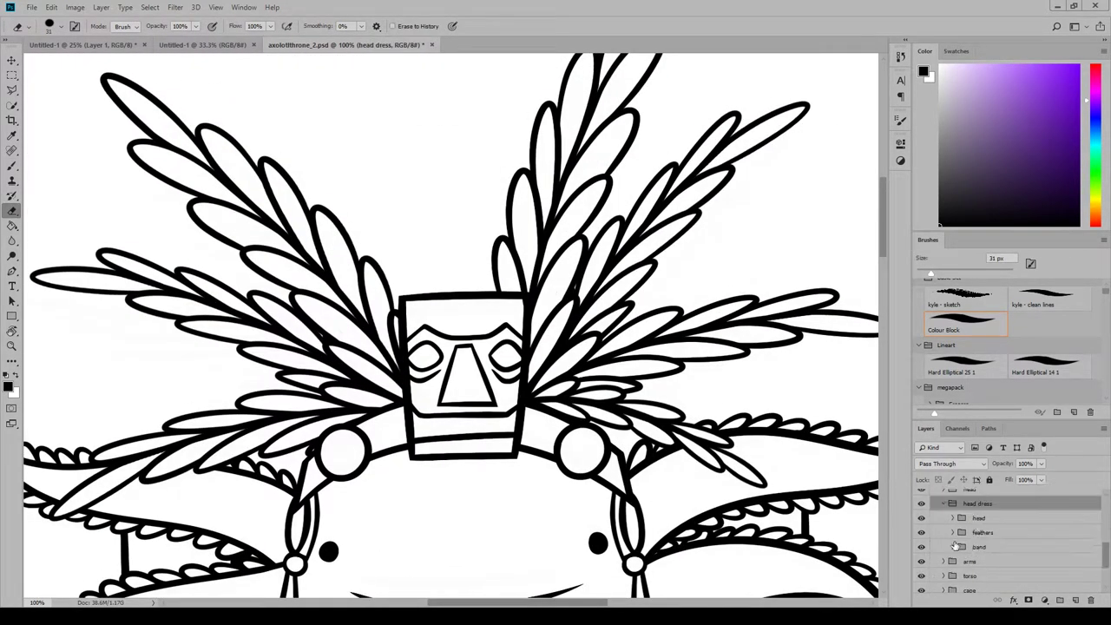
pyautogui.click(953, 533)
pyautogui.scroll(-5, 972, 538)
pyautogui.click(987, 522)
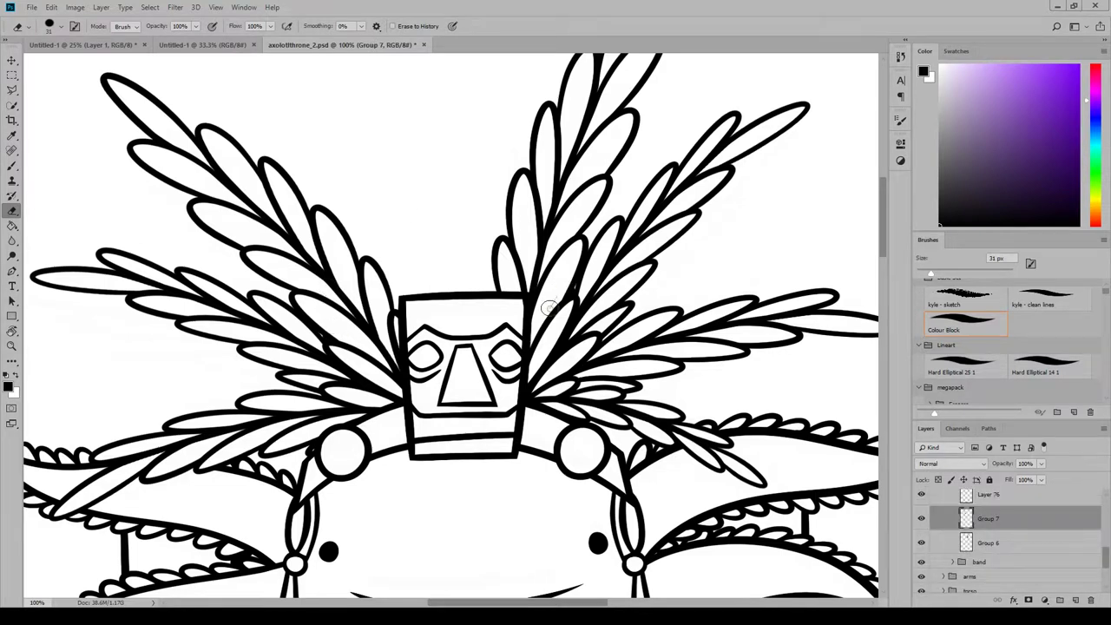
pyautogui.click(989, 495)
pyautogui.click(993, 552)
pyautogui.scroll(1, 963, 538)
pyautogui.click(953, 511)
pyautogui.scroll(2, 949, 538)
pyautogui.click(944, 554)
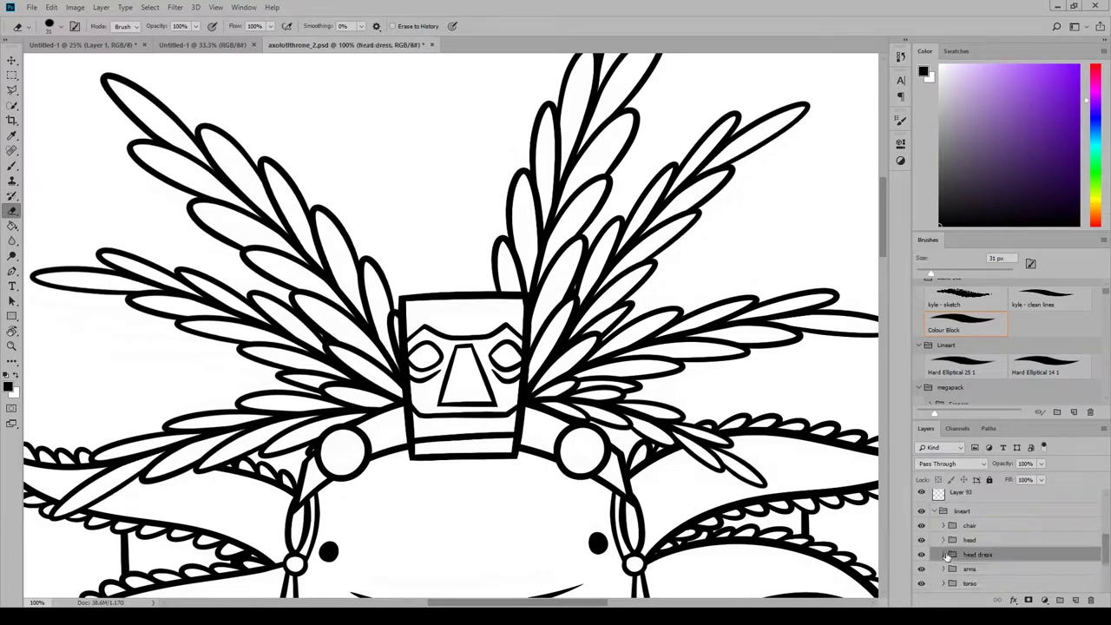
# Delete the empty Layer 93 and add a fresh layer above the lineart group.
pyautogui.click(934, 511)
pyautogui.click(980, 528)
pyautogui.press('Delete')
pyautogui.click(1075, 600)
# Paint green, orange and yellow palette swatches in the blank area beside the throne with a 70 px brush.
pyautogui.click(216, 8)
pyautogui.click(241, 104)
pyautogui.click(216, 8)
pyautogui.click(241, 103)
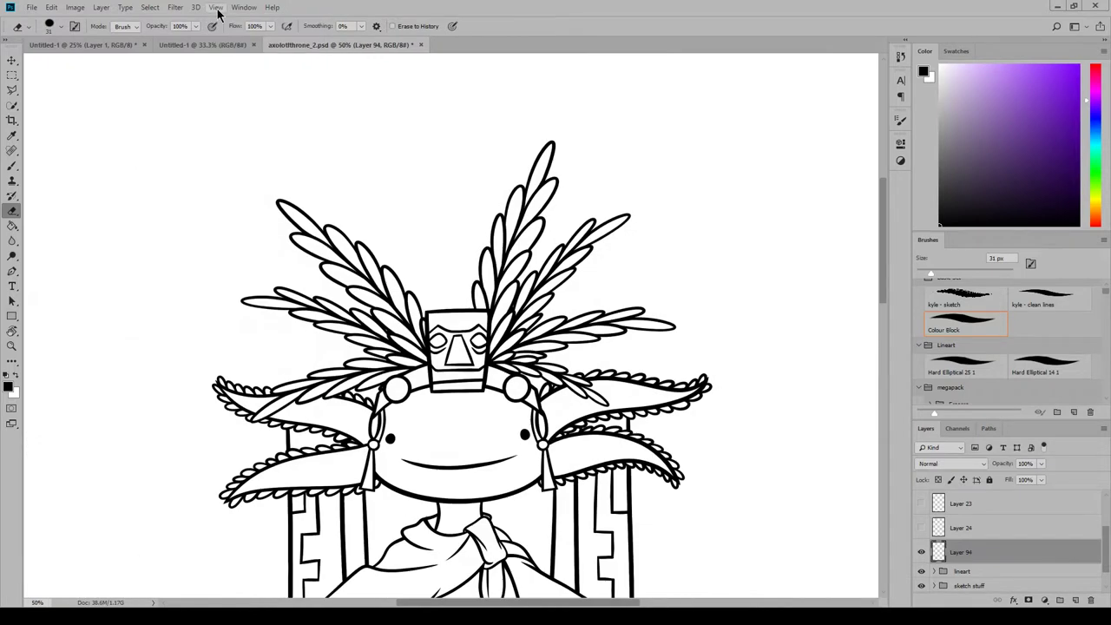
pyautogui.click(217, 7)
pyautogui.click(247, 104)
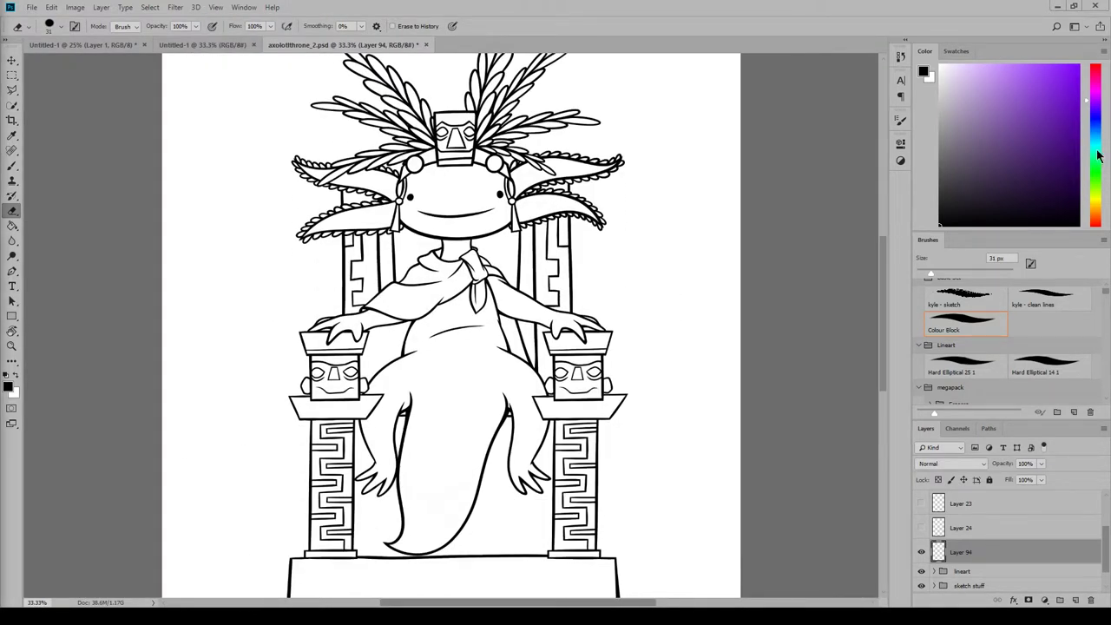
pyautogui.moveTo(1096, 155); pyautogui.dragTo(1095, 187)
pyautogui.press('b')
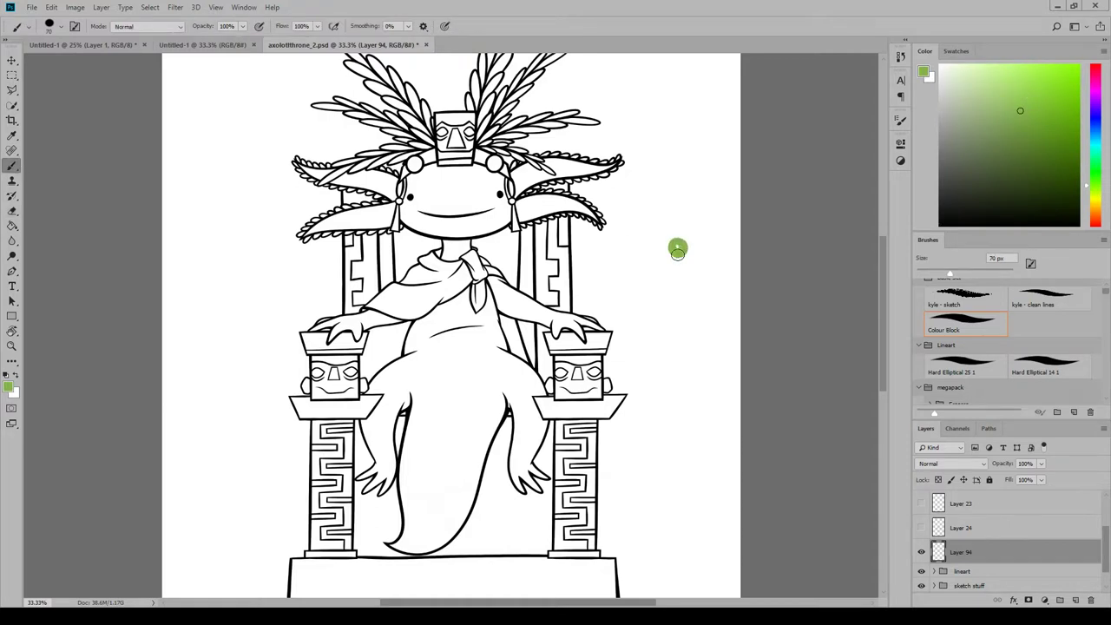
pyautogui.click(1096, 211)
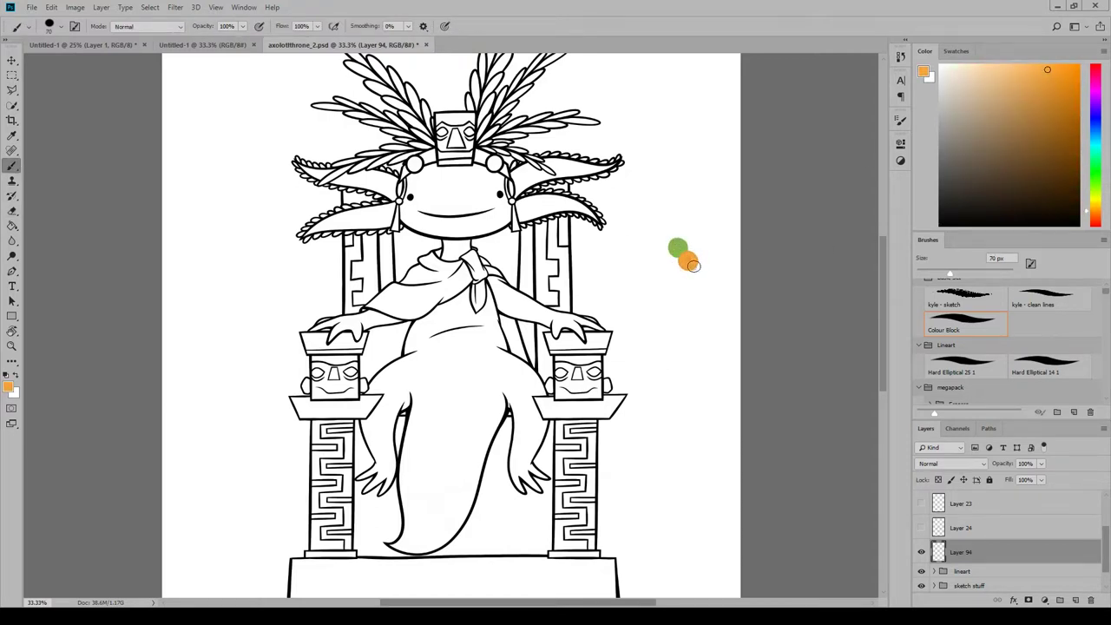
pyautogui.click(1096, 205)
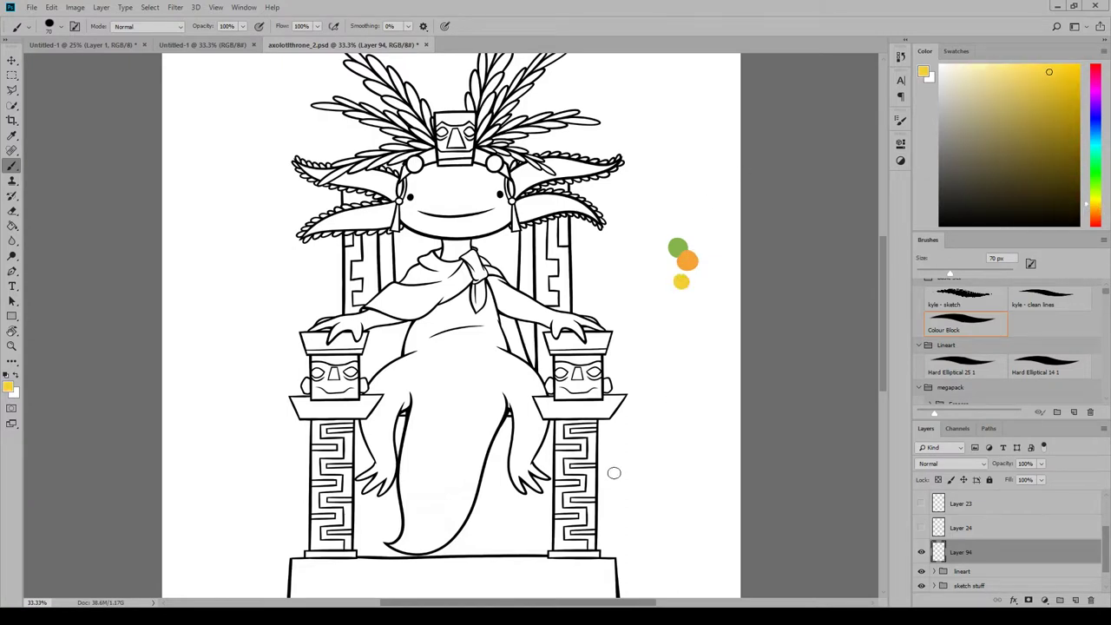
# Add a blue swatch and two beige swatches to the palette beside the throne.
pyautogui.click(1096, 127)
pyautogui.click(1040, 100)
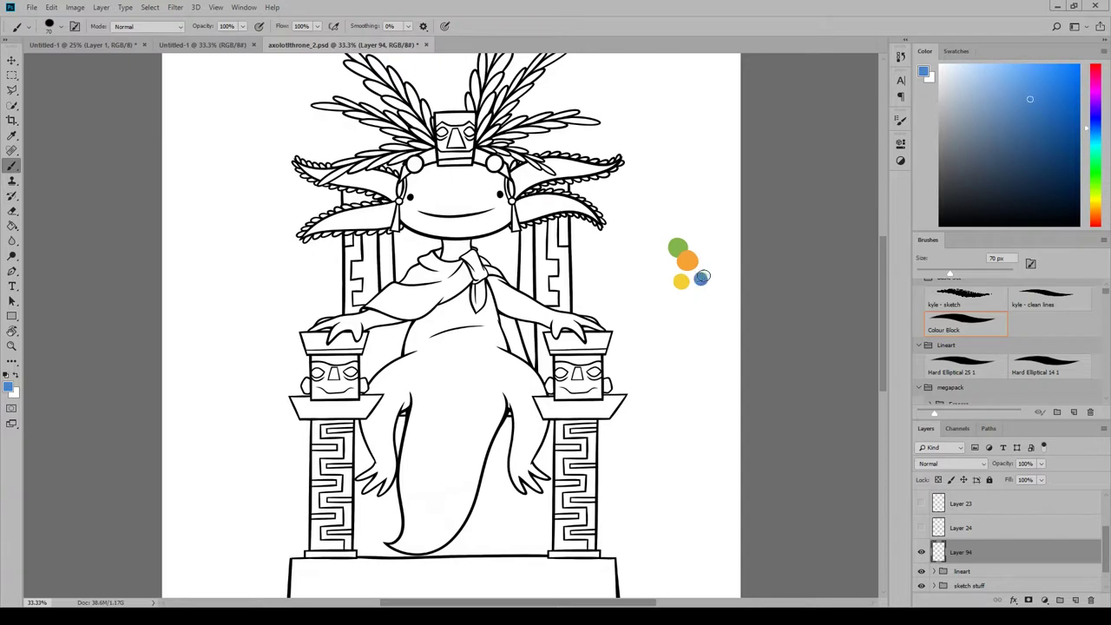
pyautogui.click(1095, 209)
pyautogui.click(970, 90)
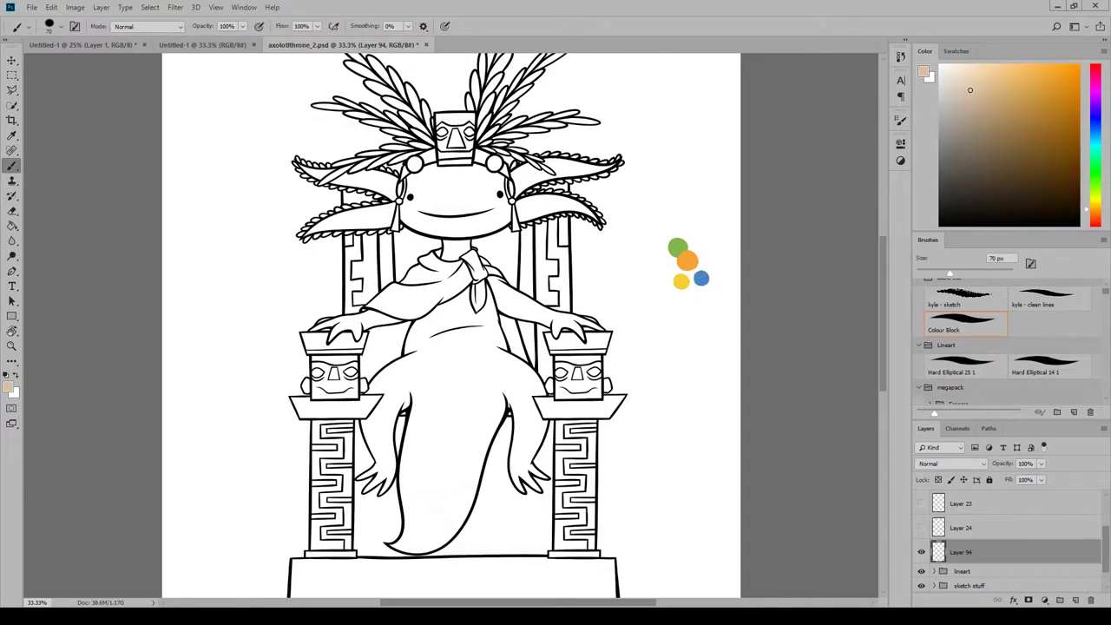
pyautogui.moveTo(884, 355); pyautogui.dragTo(887, 362)
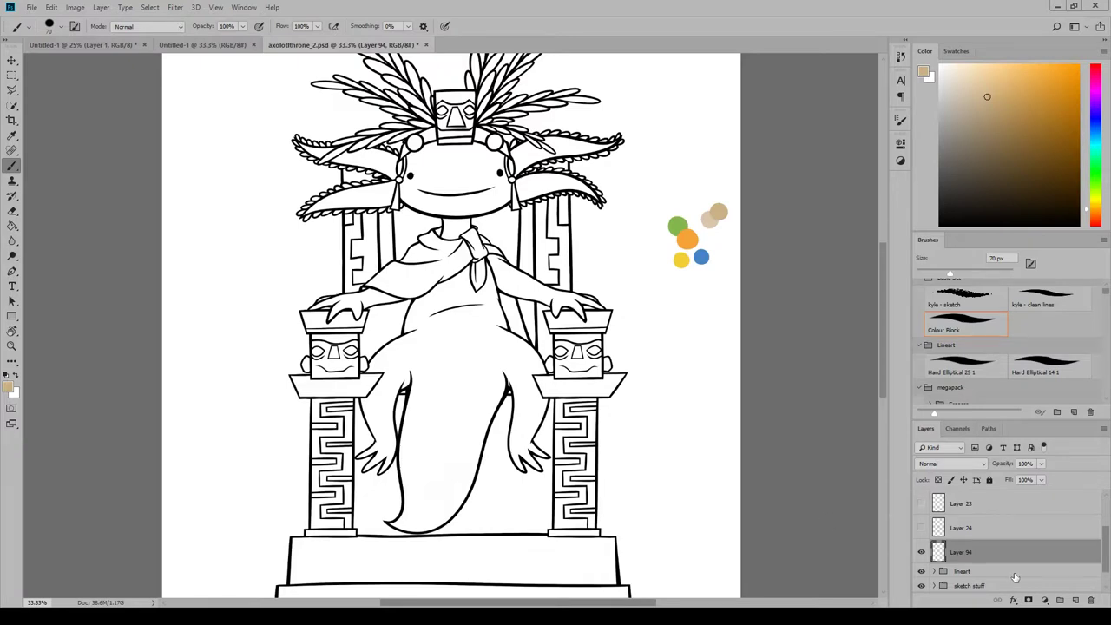
# Add a layer beneath the lineart group and fill it with the darker tan swatch colour cbb085.
pyautogui.click(1015, 574)
pyautogui.click(1031, 566)
pyautogui.click(1075, 599)
pyautogui.click(8, 387)
pyautogui.click(718, 212)
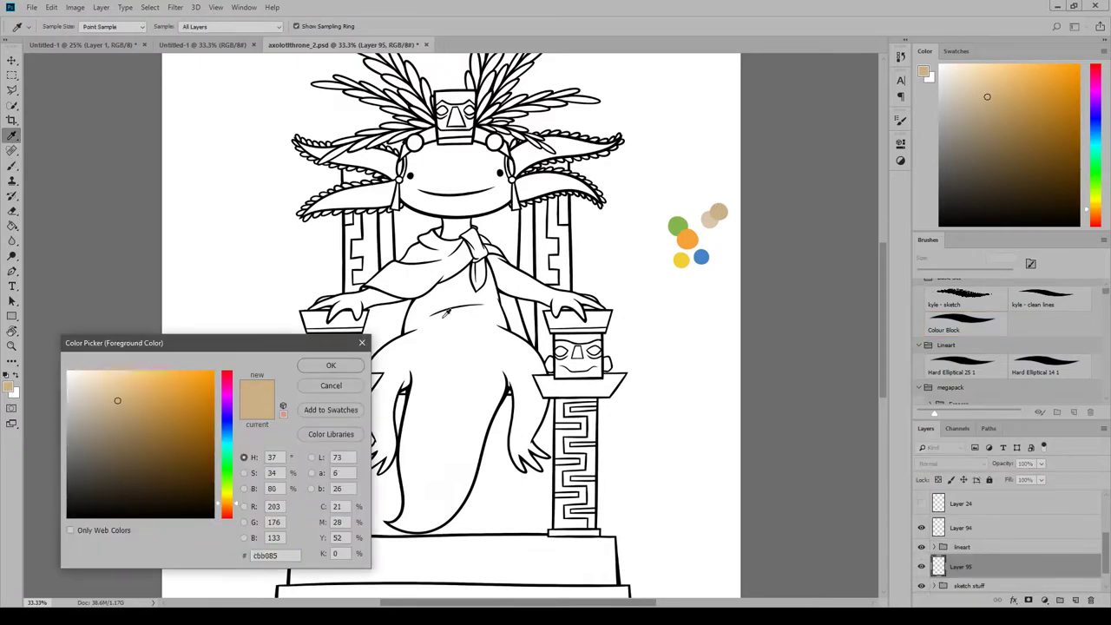
pyautogui.press('Return')
pyautogui.press('g')
pyautogui.click(289, 440)
# Lower the opacity of the tan fill layer to about 61%.
pyautogui.scroll(-3, 701, 404)
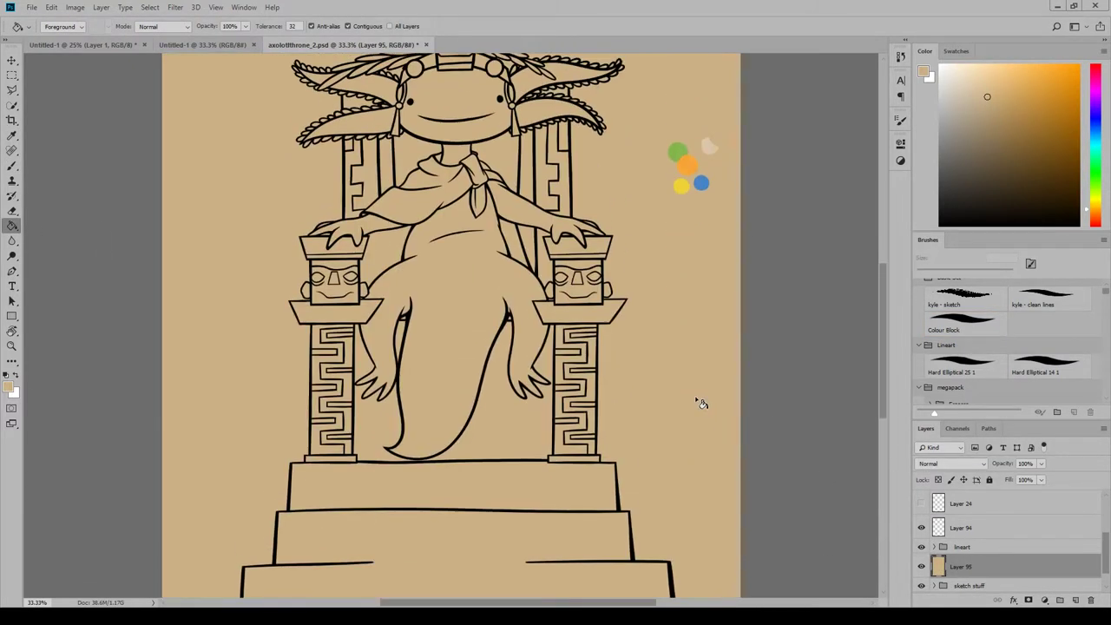
pyautogui.scroll(7, 701, 404)
pyautogui.scroll(-5, 697, 375)
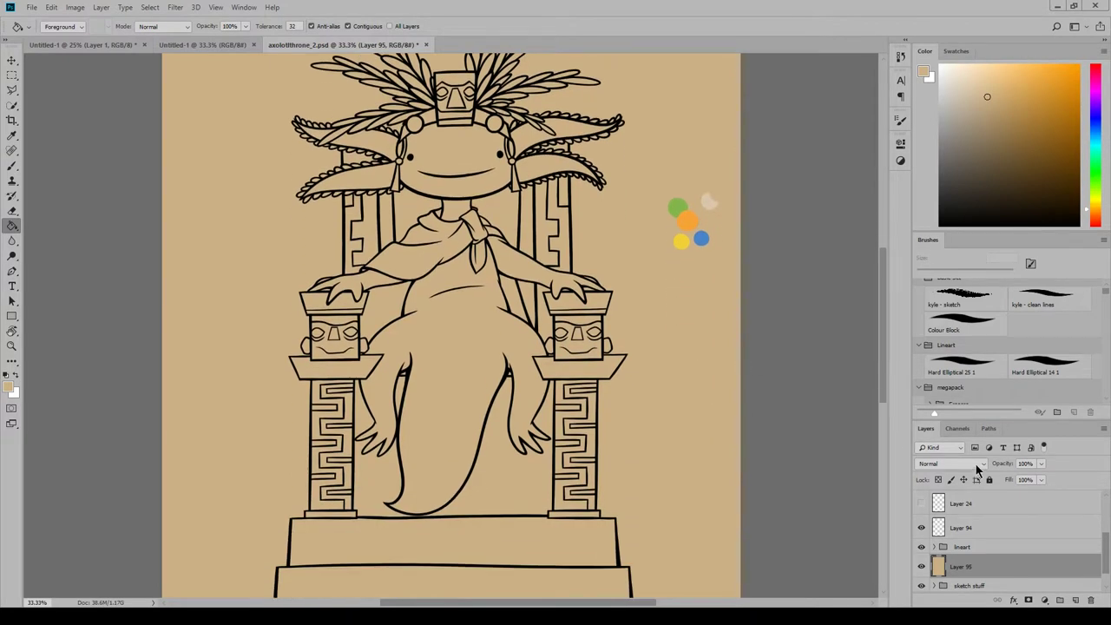
pyautogui.click(1041, 463)
pyautogui.moveTo(1045, 478); pyautogui.dragTo(1020, 480)
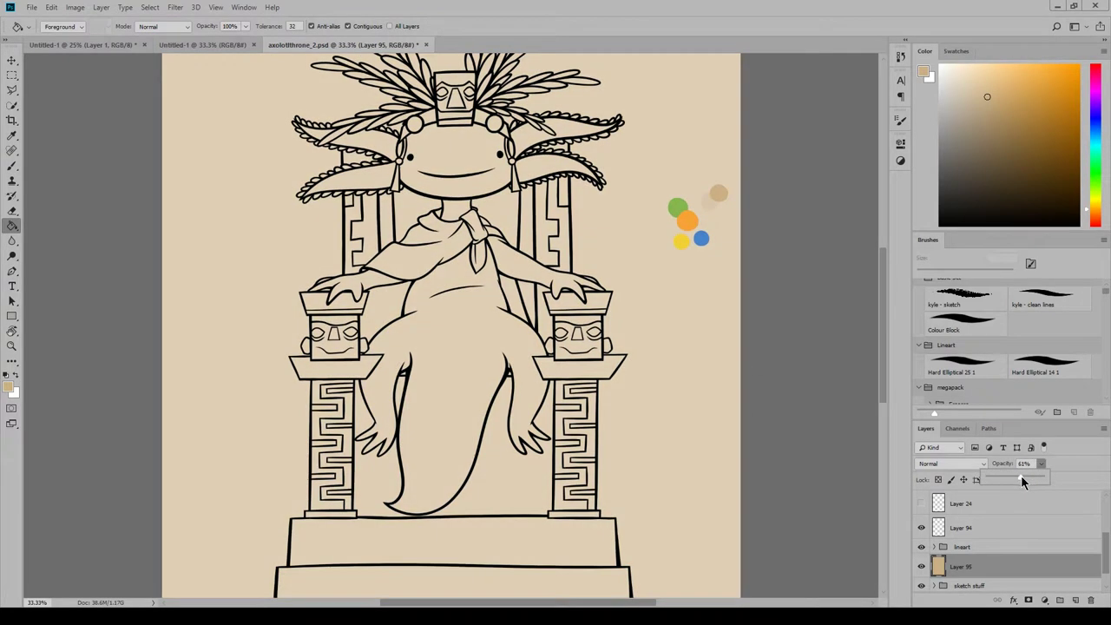
# Create a group named colour with an empty layer inside, above the tan fill layer named bg.
pyautogui.hotkey('ctrl', 'g')
pyautogui.doubleClick(963, 562)
pyautogui.write('colour')
pyautogui.press('Return')
pyautogui.scroll(-1, 971, 562)
pyautogui.click(977, 555)
# Enlarge the Layers panel by shrinking the Color and Brushes panels above it.
pyautogui.moveTo(999, 421); pyautogui.dragTo(999, 339)
pyautogui.moveTo(999, 183); pyautogui.dragTo(998, 147)
pyautogui.moveTo(999, 340); pyautogui.dragTo(999, 313)
# Set up the Colour Block brush with a muted dusty pink foreground colour for the axolotl's skin.
pyautogui.press('b')
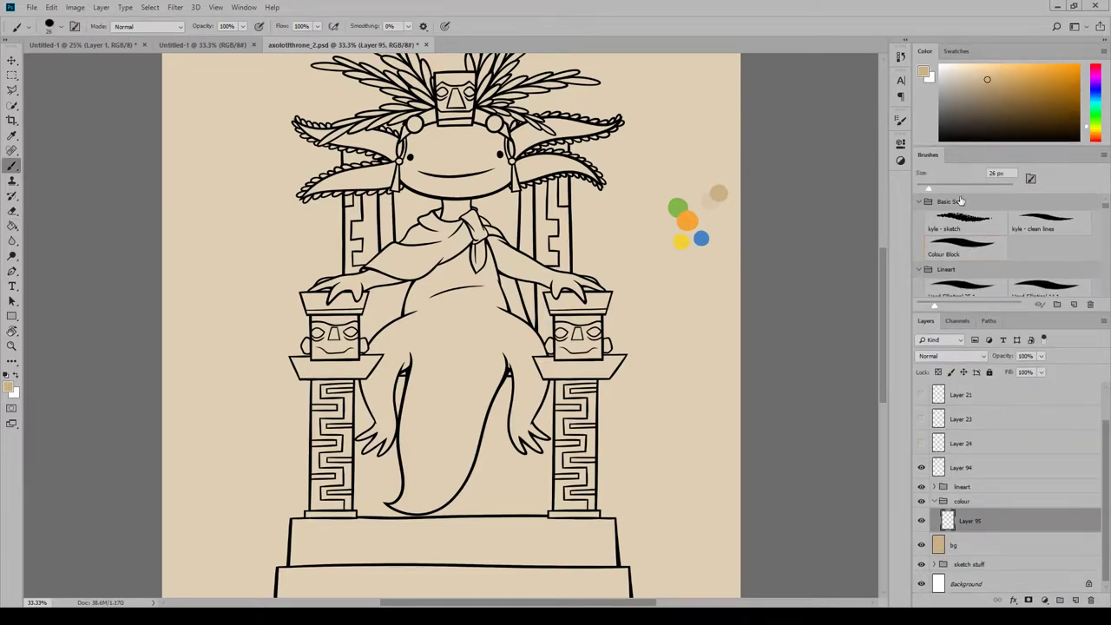
pyautogui.click(9, 388)
pyautogui.click(431, 288)
pyautogui.click(431, 297)
pyautogui.click(287, 297)
pyautogui.moveTo(431, 417); pyautogui.dragTo(431, 421)
pyautogui.click(286, 284)
pyautogui.click(535, 272)
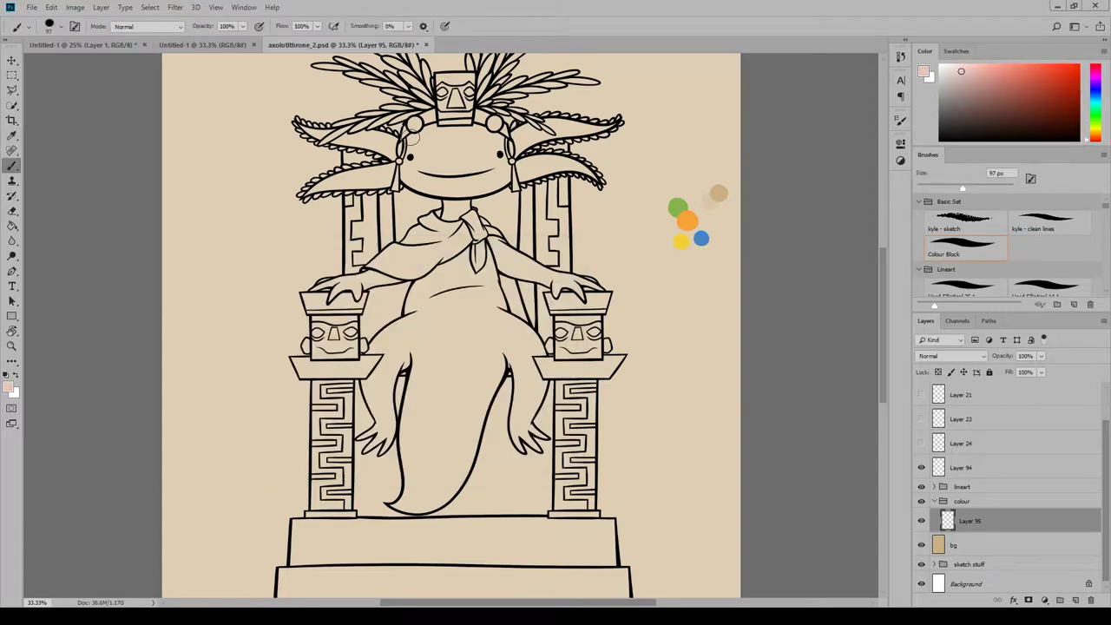
pyautogui.click(9, 387)
pyautogui.click(300, 315)
pyautogui.click(534, 271)
# Block in the axolotl's head, arms, body, legs and tail in pink on a layer named axolotl base, and add a layer above it.
pyautogui.moveTo(408, 139)
pyautogui.mouseDown()
pyautogui.moveTo(426, 149)
pyautogui.moveTo(450, 208)
pyautogui.moveTo(463, 206)
pyautogui.moveTo(491, 137)
pyautogui.moveTo(481, 159)
pyautogui.moveTo(474, 151)
pyautogui.moveTo(499, 185)
pyautogui.moveTo(452, 228)
pyautogui.moveTo(322, 288)
pyautogui.moveTo(375, 274)
pyautogui.moveTo(367, 289)
pyautogui.moveTo(399, 262)
pyautogui.moveTo(590, 295)
pyautogui.moveTo(483, 233)
pyautogui.mouseUp()
pyautogui.press(']')
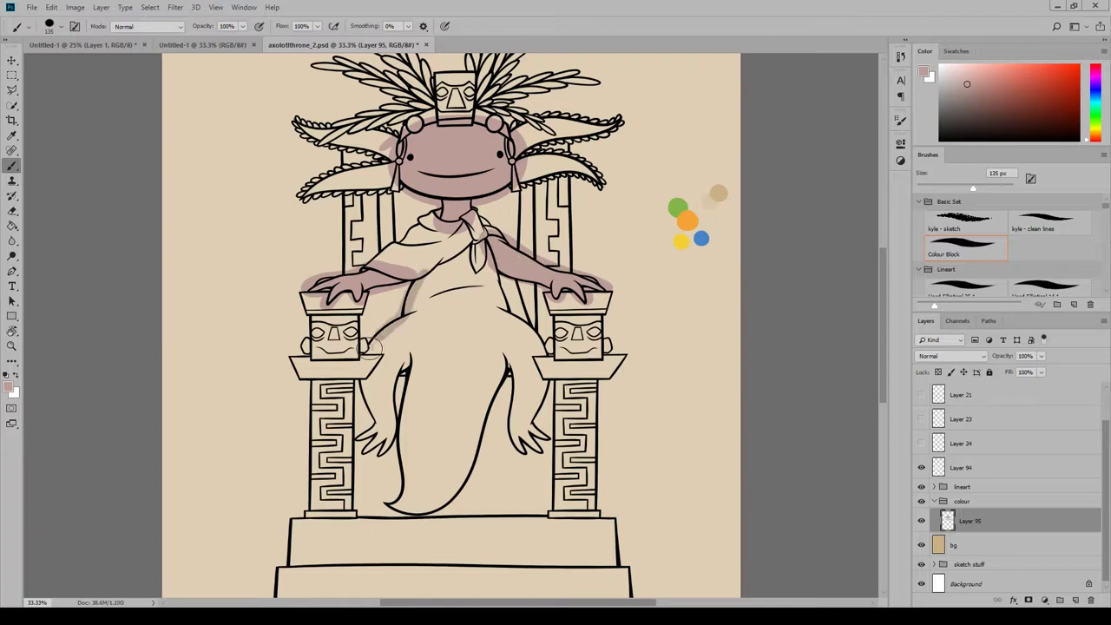
pyautogui.moveTo(370, 347)
pyautogui.mouseDown()
pyautogui.moveTo(357, 441)
pyautogui.moveTo(377, 462)
pyautogui.moveTo(405, 351)
pyautogui.moveTo(380, 426)
pyautogui.mouseUp()
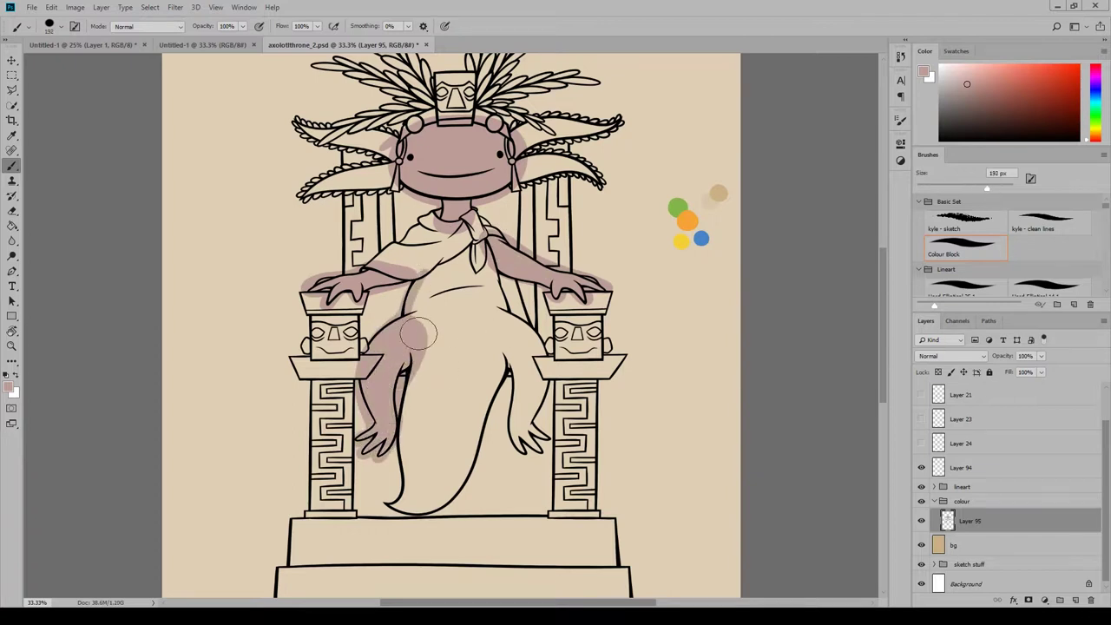
pyautogui.moveTo(417, 333)
pyautogui.mouseDown()
pyautogui.moveTo(389, 504)
pyautogui.moveTo(398, 508)
pyautogui.moveTo(507, 358)
pyautogui.moveTo(434, 489)
pyautogui.moveTo(424, 478)
pyautogui.moveTo(420, 281)
pyautogui.moveTo(545, 365)
pyautogui.moveTo(540, 430)
pyautogui.moveTo(481, 302)
pyautogui.moveTo(447, 462)
pyautogui.moveTo(503, 302)
pyautogui.moveTo(502, 412)
pyautogui.moveTo(376, 406)
pyautogui.moveTo(398, 446)
pyautogui.moveTo(382, 499)
pyautogui.moveTo(516, 382)
pyautogui.mouseUp()
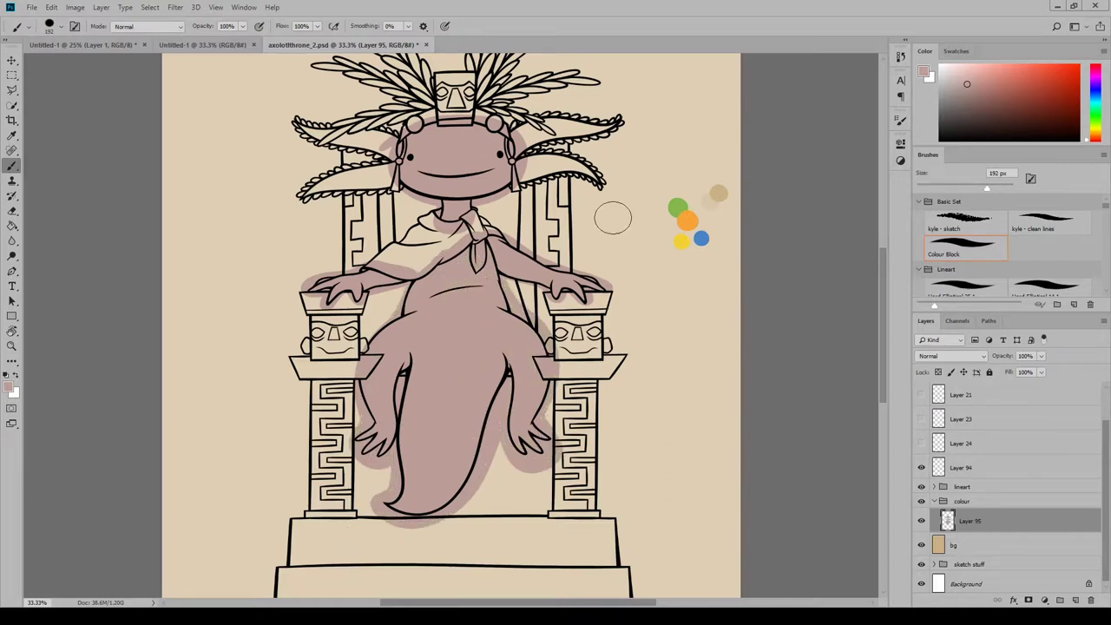
pyautogui.click(1058, 600)
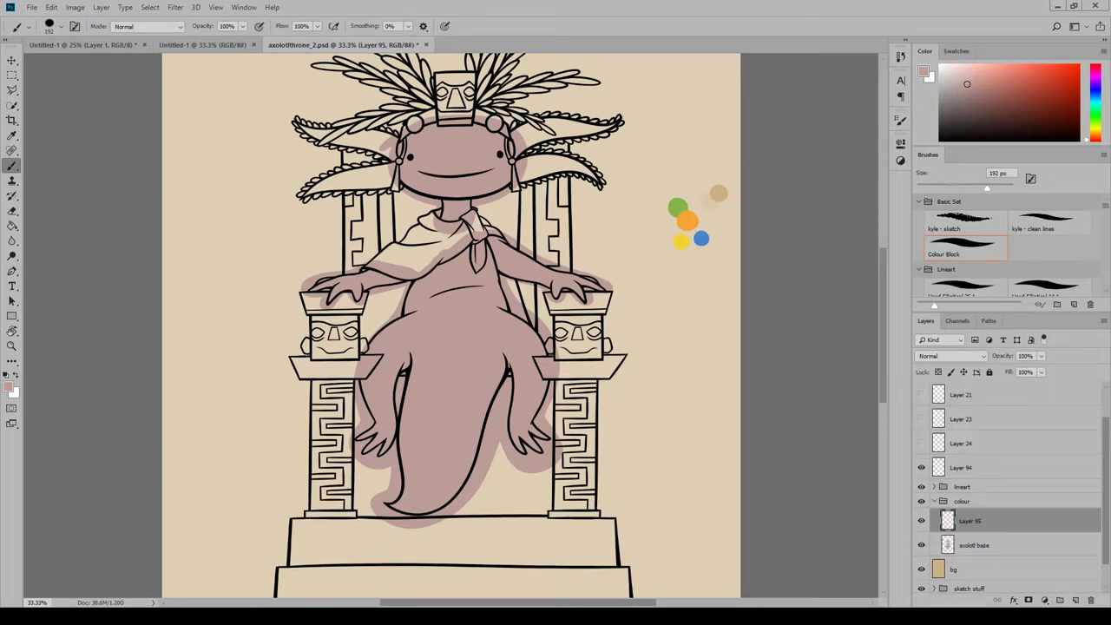
# On the axolotl base layer, erase the pink spill between the left arm and the body with a 31 px eraser.
pyautogui.click(13, 213)
pyautogui.hotkey('ctrl', '+')
pyautogui.hotkey('ctrl', '+')
pyautogui.hotkey('ctrl', '+')
pyautogui.hotkey('ctrl', '+')
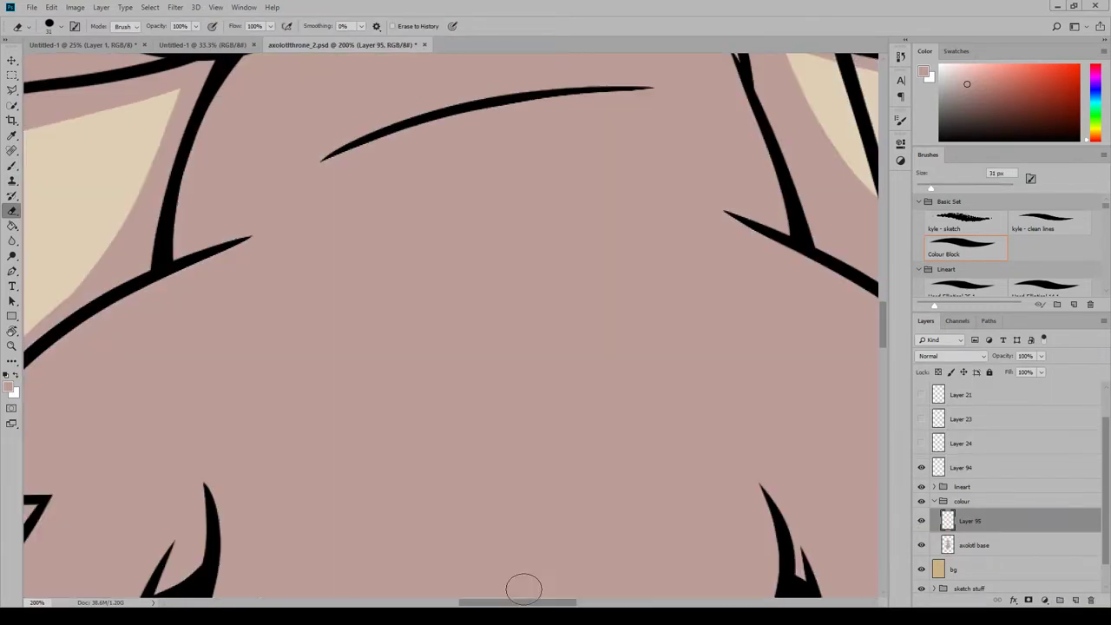
pyautogui.moveTo(523, 603); pyautogui.dragTo(463, 602)
pyautogui.click(981, 545)
pyautogui.moveTo(386, 448); pyautogui.dragTo(372, 419)
pyautogui.moveTo(349, 499)
pyautogui.mouseDown()
pyautogui.moveTo(413, 377)
pyautogui.moveTo(539, 281)
pyautogui.moveTo(532, 293)
pyautogui.moveTo(575, 257)
pyautogui.mouseUp()
pyautogui.scroll(3, 579, 277)
pyautogui.moveTo(584, 304)
pyautogui.mouseDown()
pyautogui.moveTo(649, 188)
pyautogui.moveTo(622, 225)
pyautogui.moveTo(413, 237)
pyautogui.moveTo(593, 226)
pyautogui.moveTo(406, 274)
pyautogui.moveTo(620, 203)
pyautogui.mouseUp()
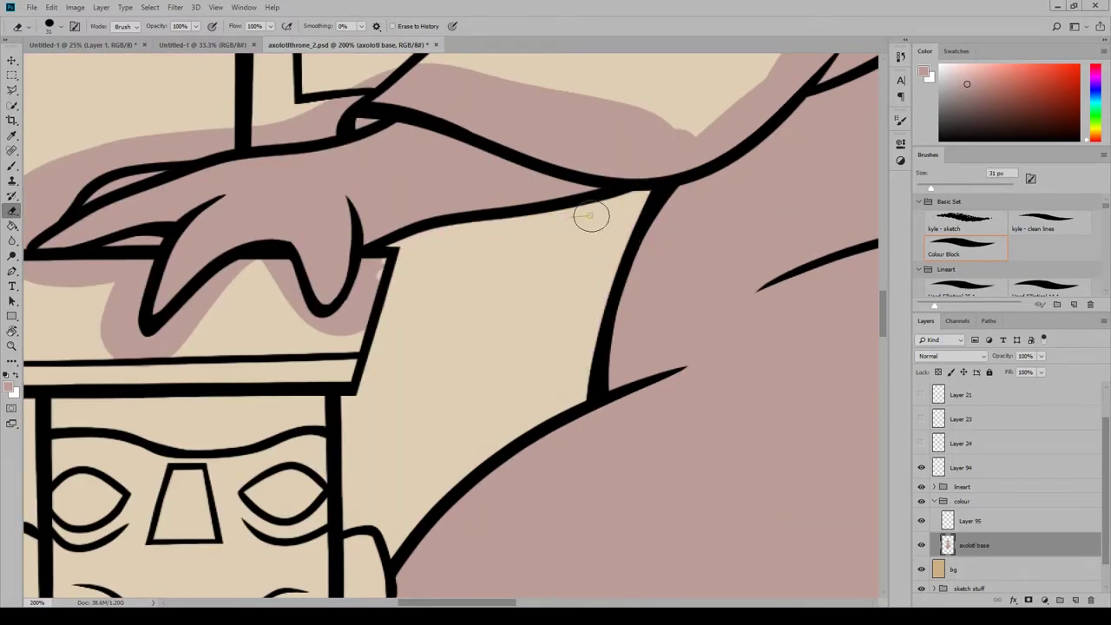
# Erase the pink spill around the left hand's fingers on the armrest and above the left forearm.
pyautogui.hscroll(-4, 591, 216)
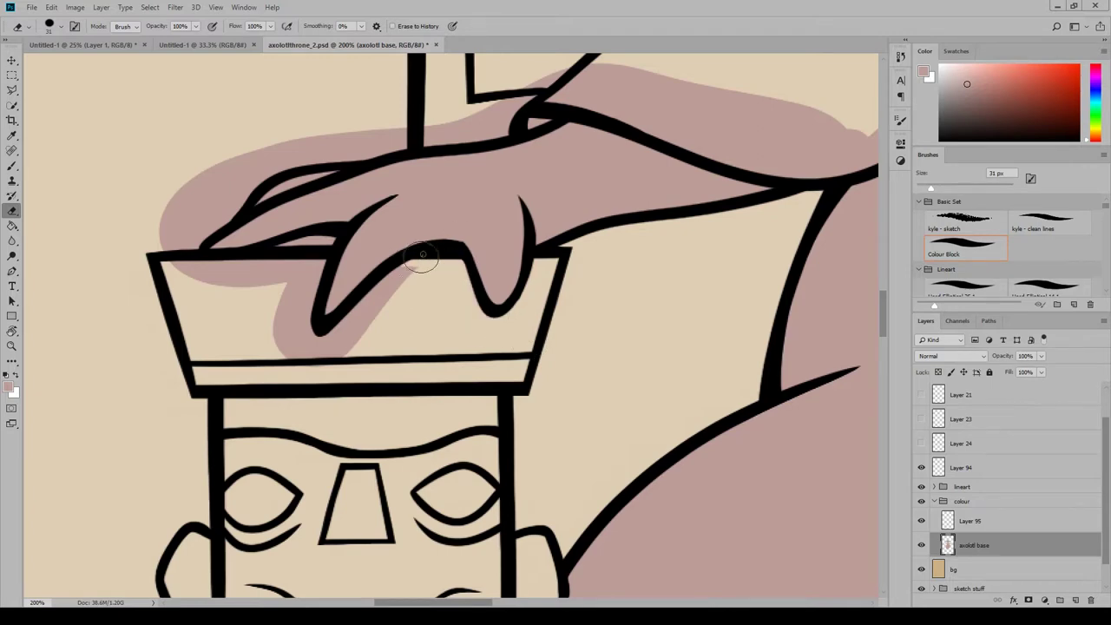
pyautogui.moveTo(422, 257); pyautogui.dragTo(415, 271)
pyautogui.moveTo(308, 316)
pyautogui.mouseDown()
pyautogui.moveTo(306, 263)
pyautogui.moveTo(259, 294)
pyautogui.moveTo(258, 268)
pyautogui.mouseUp()
pyautogui.moveTo(218, 213)
pyautogui.mouseDown()
pyautogui.moveTo(205, 159)
pyautogui.moveTo(174, 181)
pyautogui.moveTo(204, 189)
pyautogui.moveTo(229, 214)
pyautogui.moveTo(256, 185)
pyautogui.moveTo(409, 144)
pyautogui.moveTo(284, 144)
pyautogui.moveTo(300, 156)
pyautogui.moveTo(368, 145)
pyautogui.mouseUp()
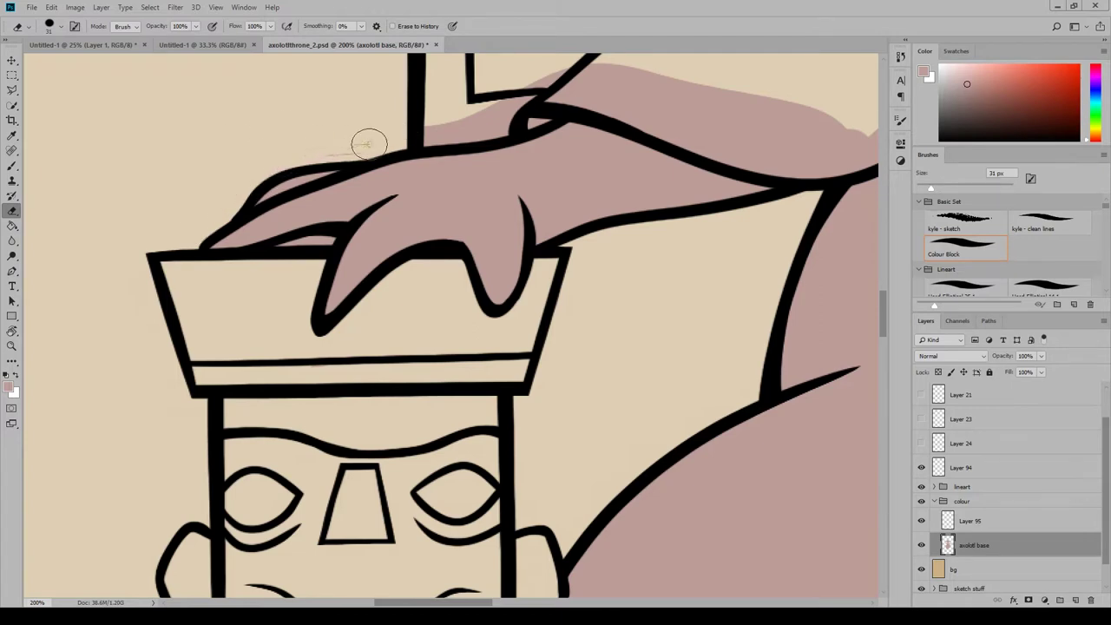
pyautogui.moveTo(560, 76); pyautogui.dragTo(411, 143)
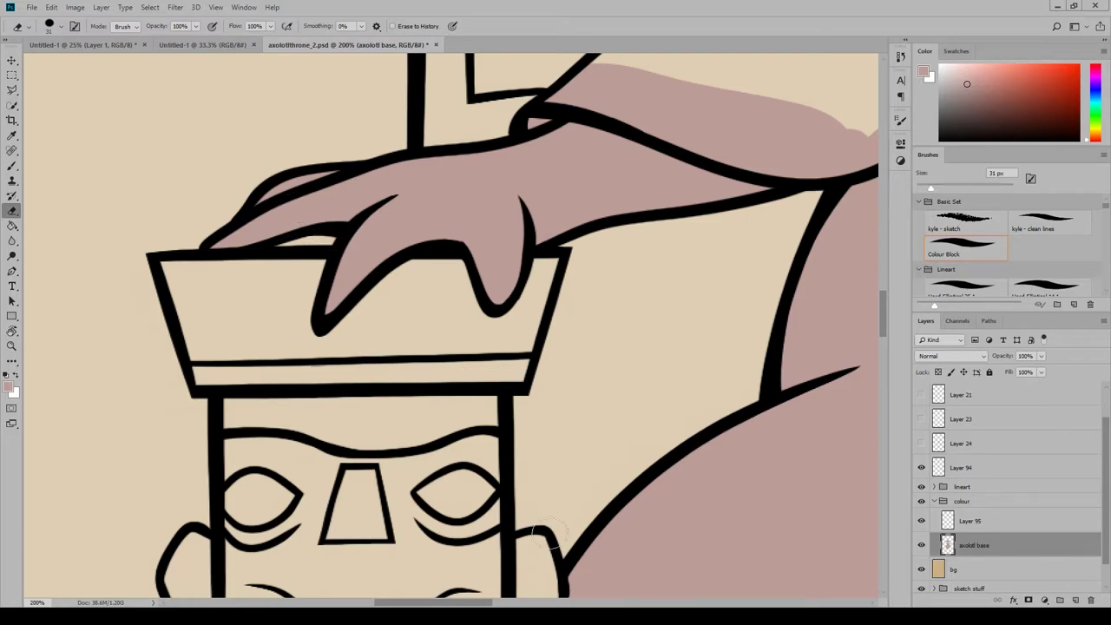
# Clear the pink from inside the cape and along its left edge, using a larger eraser for the wide areas.
pyautogui.moveTo(642, 174); pyautogui.dragTo(213, 516)
pyautogui.moveTo(931, 188); pyautogui.dragTo(947, 189)
pyautogui.moveTo(155, 407)
pyautogui.mouseDown()
pyautogui.moveTo(290, 436)
pyautogui.moveTo(196, 455)
pyautogui.moveTo(324, 454)
pyautogui.moveTo(318, 495)
pyautogui.moveTo(404, 463)
pyautogui.moveTo(508, 447)
pyautogui.moveTo(587, 356)
pyautogui.moveTo(664, 322)
pyautogui.moveTo(790, 235)
pyautogui.mouseUp()
pyautogui.press(']')
pyautogui.press(']')
pyautogui.press(']')
pyautogui.moveTo(523, 211)
pyautogui.mouseDown()
pyautogui.moveTo(669, 241)
pyautogui.moveTo(533, 162)
pyautogui.moveTo(651, 203)
pyautogui.moveTo(772, 108)
pyautogui.mouseUp()
# Erase the pink from the cape's knot and hanging end with a 33 px eraser.
pyautogui.press('[')
pyautogui.press('[')
pyautogui.press('[')
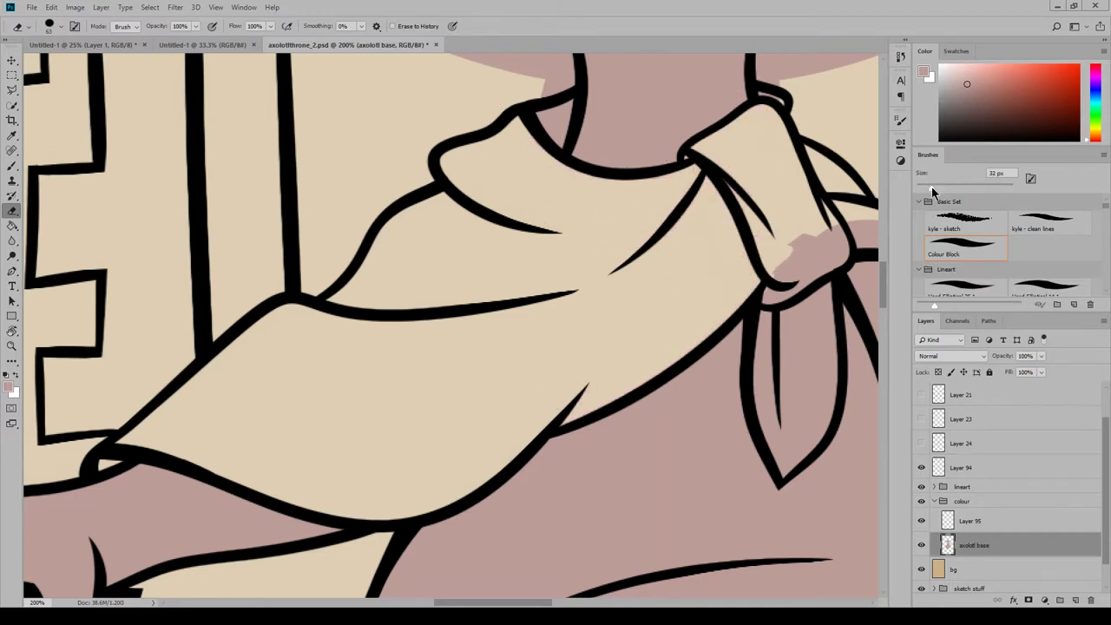
pyautogui.moveTo(794, 280)
pyautogui.mouseDown()
pyautogui.moveTo(824, 236)
pyautogui.moveTo(768, 292)
pyautogui.moveTo(777, 443)
pyautogui.moveTo(800, 465)
pyautogui.moveTo(817, 424)
pyautogui.moveTo(785, 365)
pyautogui.moveTo(825, 269)
pyautogui.mouseUp()
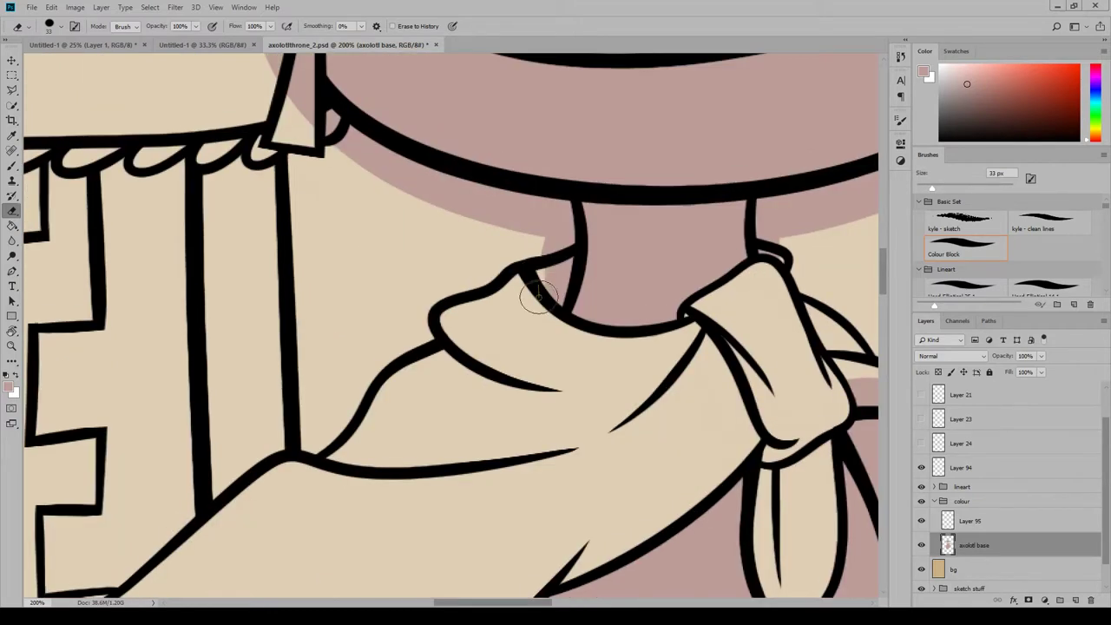
# Erase the pink spill around the neck and beside the cape above the right shoulder.
pyautogui.scroll(3, 533, 297)
pyautogui.hscroll(5, 326, 257)
pyautogui.moveTo(321, 189)
pyautogui.mouseDown()
pyautogui.moveTo(389, 164)
pyautogui.moveTo(318, 212)
pyautogui.moveTo(323, 224)
pyautogui.moveTo(403, 213)
pyautogui.moveTo(513, 153)
pyautogui.moveTo(507, 145)
pyautogui.moveTo(530, 156)
pyautogui.moveTo(555, 122)
pyautogui.mouseUp()
pyautogui.scroll(-3, 556, 122)
pyautogui.moveTo(399, 152); pyautogui.dragTo(488, 177)
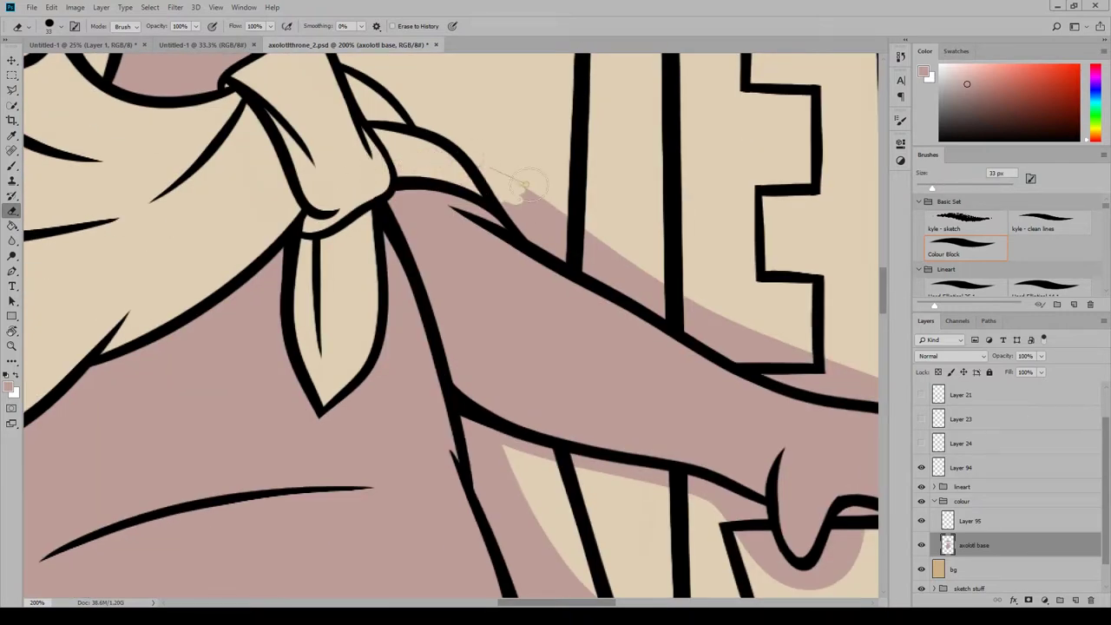
# Erase the pink spill along the upper edge of the right arm and hand with a 35 px eraser.
pyautogui.click(949, 186)
pyautogui.moveTo(561, 259)
pyautogui.mouseDown()
pyautogui.moveTo(625, 263)
pyautogui.moveTo(637, 300)
pyautogui.moveTo(601, 254)
pyautogui.mouseUp()
pyautogui.hscroll(6, 601, 254)
pyautogui.moveTo(236, 328)
pyautogui.mouseDown()
pyautogui.moveTo(311, 378)
pyautogui.moveTo(488, 396)
pyautogui.moveTo(624, 466)
pyautogui.moveTo(665, 508)
pyautogui.moveTo(651, 213)
pyautogui.mouseUp()
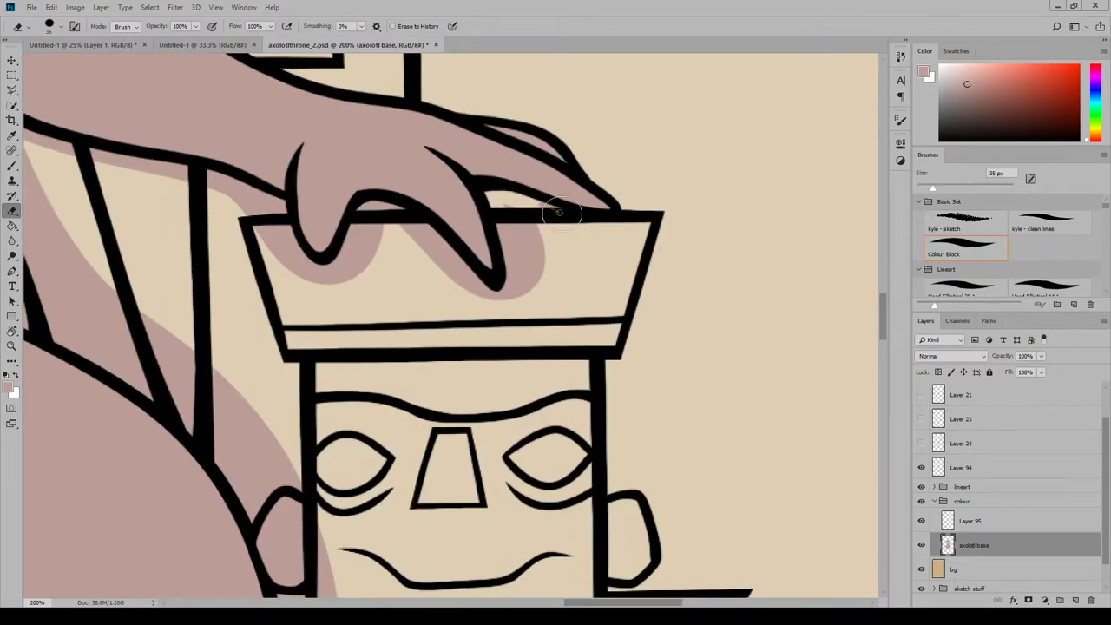
# Erase the pink spill below and between the right hand's fingers on the armrest.
pyautogui.moveTo(538, 221); pyautogui.dragTo(510, 236)
pyautogui.moveTo(513, 280)
pyautogui.mouseDown()
pyautogui.moveTo(467, 291)
pyautogui.moveTo(423, 225)
pyautogui.mouseUp()
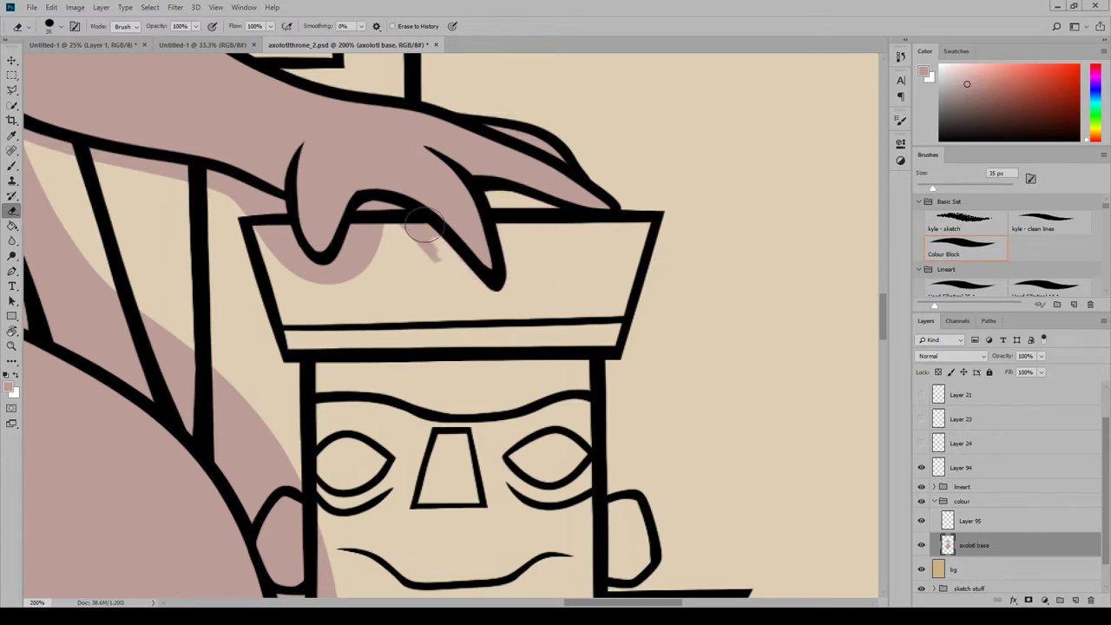
pyautogui.moveTo(337, 279)
pyautogui.mouseDown()
pyautogui.moveTo(303, 277)
pyautogui.moveTo(285, 221)
pyautogui.mouseUp()
pyautogui.hscroll(-5, 640, 537)
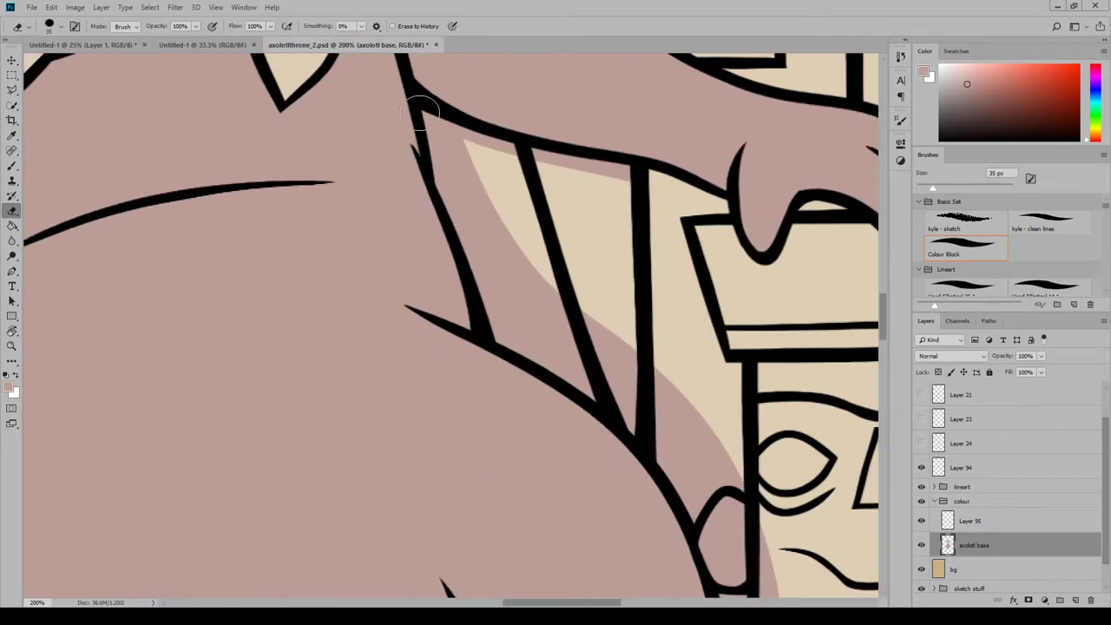
# Erase the pink spill from the throne-back gaps above the right hip and the right armrest's carved ear and ledge.
pyautogui.moveTo(425, 113)
pyautogui.mouseDown()
pyautogui.moveTo(669, 184)
pyautogui.moveTo(444, 139)
pyautogui.moveTo(520, 141)
pyautogui.moveTo(451, 139)
pyautogui.moveTo(443, 161)
pyautogui.moveTo(471, 185)
pyautogui.moveTo(433, 118)
pyautogui.moveTo(508, 330)
pyautogui.moveTo(559, 365)
pyautogui.mouseUp()
pyautogui.keyDown('alt'); pyautogui.rightClick(434, 119); pyautogui.keyUp('alt')
pyautogui.moveTo(564, 309)
pyautogui.mouseDown()
pyautogui.moveTo(640, 367)
pyautogui.moveTo(681, 468)
pyautogui.mouseUp()
pyautogui.scroll(-5, 681, 469)
pyautogui.moveTo(707, 221)
pyautogui.mouseDown()
pyautogui.moveTo(729, 295)
pyautogui.moveTo(768, 341)
pyautogui.mouseUp()
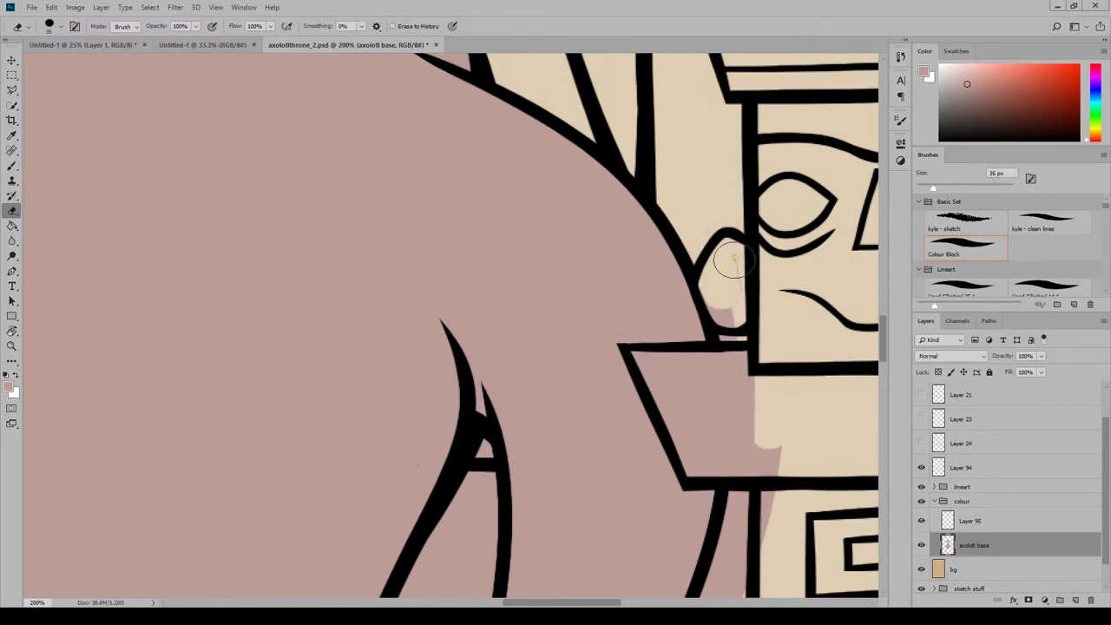
pyautogui.moveTo(646, 360)
pyautogui.mouseDown()
pyautogui.moveTo(639, 347)
pyautogui.moveTo(669, 429)
pyautogui.moveTo(799, 461)
pyautogui.moveTo(707, 438)
pyautogui.mouseUp()
pyautogui.moveTo(668, 327)
pyautogui.mouseDown()
pyautogui.moveTo(672, 363)
pyautogui.moveTo(712, 382)
pyautogui.moveTo(739, 354)
pyautogui.mouseUp()
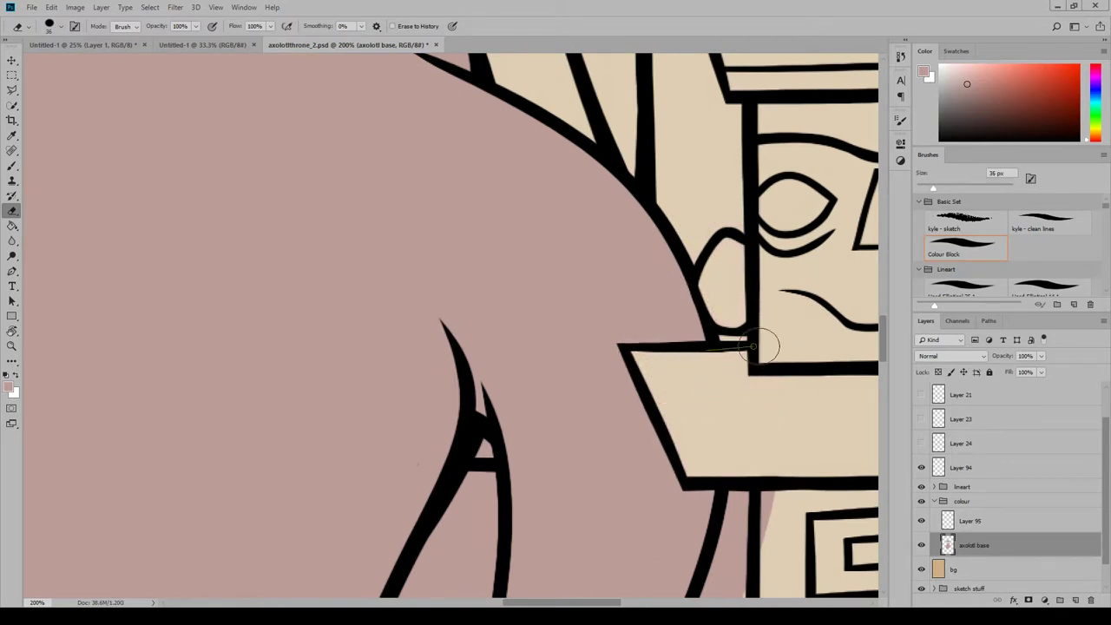
# Erase the pink spill between the right leg and the armrest pillar and around the right foot's toes.
pyautogui.scroll(-5, 779, 477)
pyautogui.moveTo(781, 260); pyautogui.dragTo(699, 340)
pyautogui.moveTo(634, 471)
pyautogui.mouseDown()
pyautogui.moveTo(687, 449)
pyautogui.moveTo(714, 527)
pyautogui.moveTo(734, 525)
pyautogui.moveTo(751, 559)
pyautogui.moveTo(742, 511)
pyautogui.moveTo(729, 534)
pyautogui.mouseUp()
pyautogui.scroll(-1, 729, 534)
pyautogui.scroll(3, 868, 362)
pyautogui.press('b')
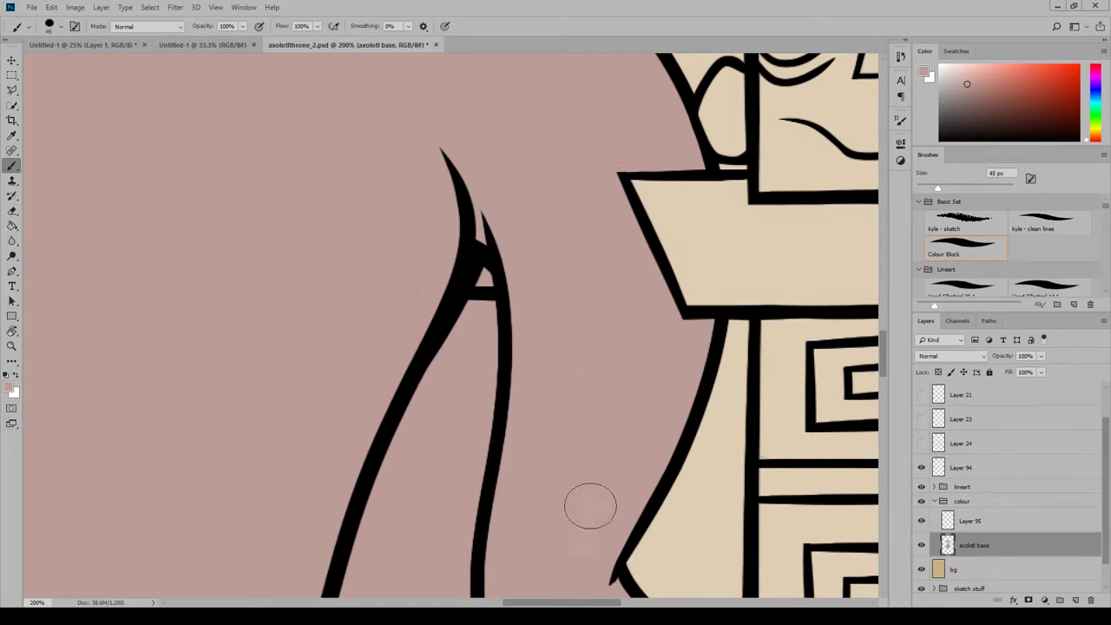
pyautogui.press('e')
pyautogui.scroll(-7, 523, 580)
pyautogui.moveTo(626, 293)
pyautogui.mouseDown()
pyautogui.moveTo(694, 393)
pyautogui.moveTo(723, 323)
pyautogui.moveTo(698, 366)
pyautogui.moveTo(749, 372)
pyautogui.moveTo(734, 325)
pyautogui.moveTo(760, 252)
pyautogui.moveTo(801, 342)
pyautogui.moveTo(679, 411)
pyautogui.moveTo(563, 337)
pyautogui.moveTo(600, 417)
pyautogui.moveTo(709, 522)
pyautogui.moveTo(655, 433)
pyautogui.moveTo(723, 469)
pyautogui.moveTo(694, 411)
pyautogui.moveTo(755, 435)
pyautogui.mouseUp()
# Erase the pink from the gap between the tail and the right leg with a 69 px eraser.
pyautogui.moveTo(489, 335)
pyautogui.mouseDown()
pyautogui.moveTo(647, 515)
pyautogui.moveTo(489, 458)
pyautogui.moveTo(587, 441)
pyautogui.moveTo(429, 162)
pyautogui.moveTo(434, 139)
pyautogui.mouseUp()
pyautogui.press(']')
pyautogui.press(']')
pyautogui.press(']')
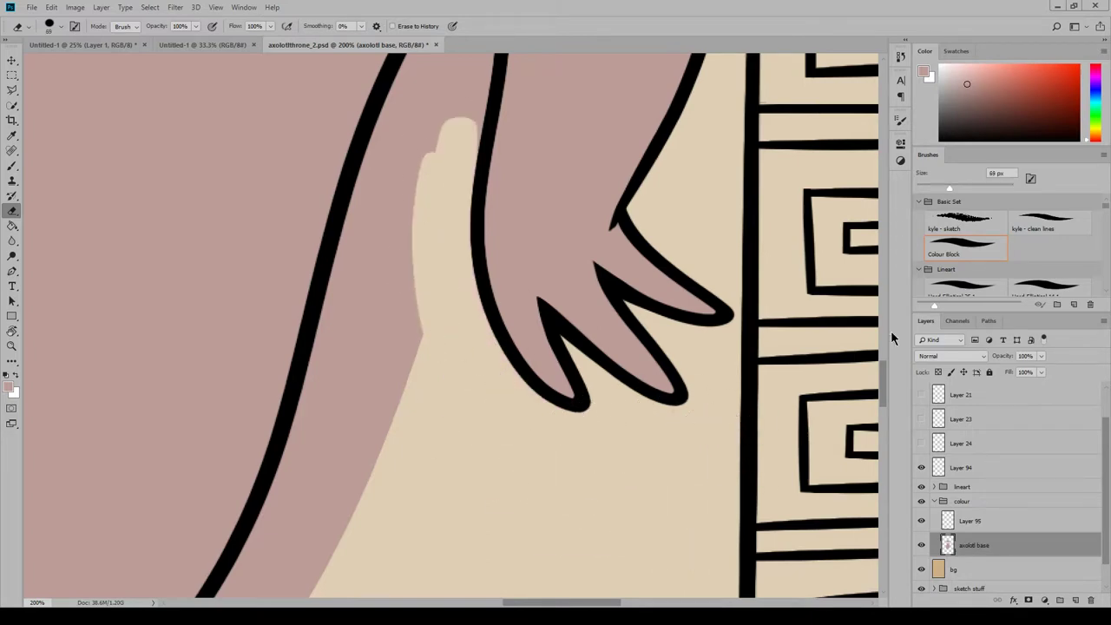
pyautogui.scroll(3, 511, 436)
pyautogui.moveTo(511, 436)
pyautogui.mouseDown()
pyautogui.moveTo(495, 265)
pyautogui.moveTo(402, 464)
pyautogui.moveTo(385, 415)
pyautogui.moveTo(478, 254)
pyautogui.mouseUp()
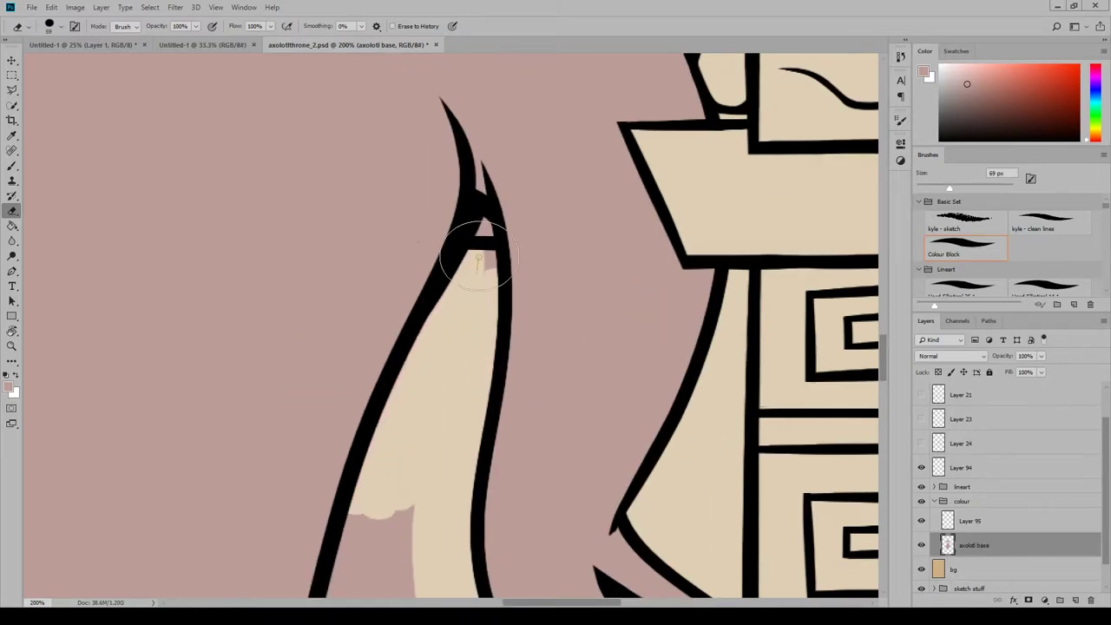
pyautogui.hscroll(-3, 491, 238)
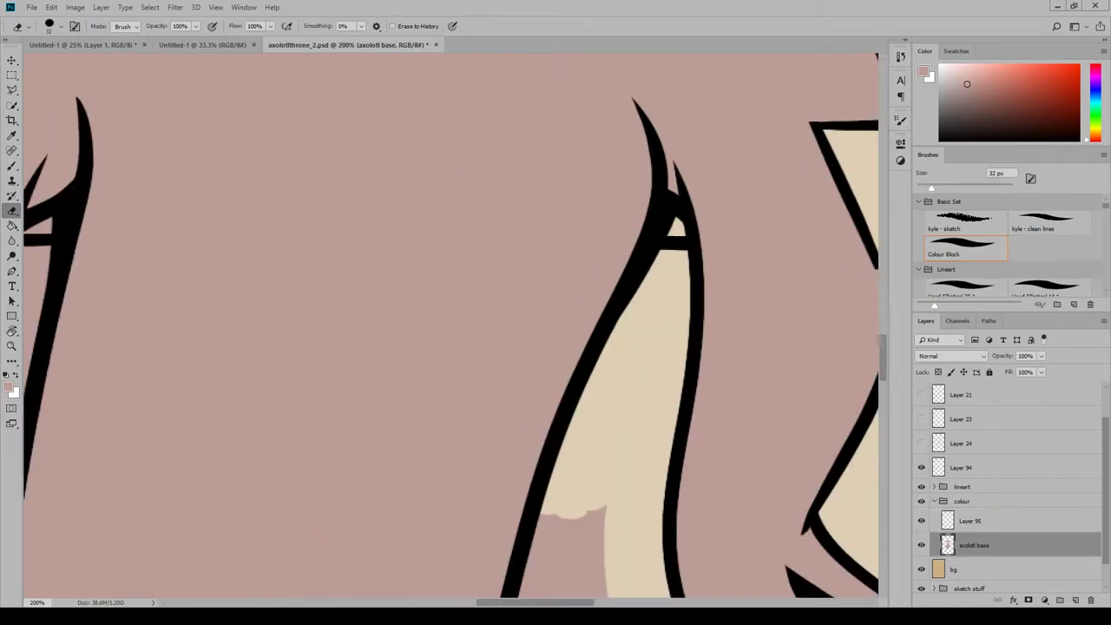
# Erase the pink spill along the tail's right edge and beneath its curve with a 100 px eraser.
pyautogui.scroll(-4, 490, 239)
pyautogui.press(']')
pyautogui.press(']')
pyautogui.press(']')
pyautogui.press(']')
pyautogui.press(']')
pyautogui.press(']')
pyautogui.press(']')
pyautogui.moveTo(568, 143)
pyautogui.mouseDown()
pyautogui.moveTo(523, 352)
pyautogui.moveTo(611, 169)
pyautogui.mouseUp()
pyautogui.hscroll(-2, 612, 170)
pyautogui.scroll(-5, 650, 273)
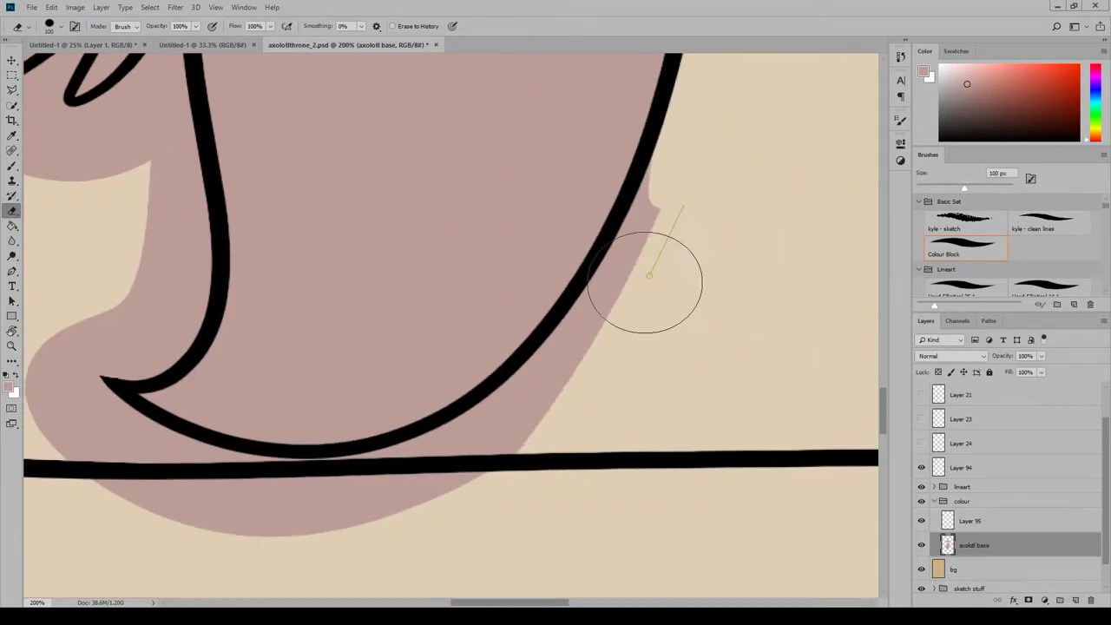
pyautogui.moveTo(650, 273)
pyautogui.mouseDown()
pyautogui.moveTo(525, 403)
pyautogui.moveTo(673, 138)
pyautogui.moveTo(557, 339)
pyautogui.moveTo(451, 433)
pyautogui.moveTo(403, 511)
pyautogui.moveTo(306, 518)
pyautogui.moveTo(164, 468)
pyautogui.moveTo(155, 423)
pyautogui.moveTo(137, 489)
pyautogui.mouseUp()
# Erase the pink spill left of the tail and around the left leg and foot with a 60 px eraser.
pyautogui.hscroll(-4, 136, 489)
pyautogui.scroll(2, 420, 449)
pyautogui.press('[')
pyautogui.press('[')
pyautogui.press('[')
pyautogui.press('[')
pyautogui.moveTo(422, 457)
pyautogui.mouseDown()
pyautogui.moveTo(443, 394)
pyautogui.moveTo(439, 415)
pyautogui.moveTo(461, 465)
pyautogui.moveTo(556, 379)
pyautogui.moveTo(477, 457)
pyautogui.moveTo(515, 402)
pyautogui.moveTo(530, 184)
pyautogui.moveTo(448, 320)
pyautogui.moveTo(436, 251)
pyautogui.moveTo(350, 283)
pyautogui.moveTo(518, 151)
pyautogui.moveTo(493, 169)
pyautogui.moveTo(531, 104)
pyautogui.mouseUp()
pyautogui.moveTo(883, 401)
pyautogui.mouseDown()
pyautogui.moveTo(885, 365)
pyautogui.moveTo(885, 374)
pyautogui.mouseUp()
pyautogui.moveTo(274, 345)
pyautogui.mouseDown()
pyautogui.moveTo(280, 401)
pyautogui.moveTo(329, 178)
pyautogui.mouseUp()
pyautogui.moveTo(317, 87)
pyautogui.mouseDown()
pyautogui.moveTo(315, 322)
pyautogui.moveTo(355, 277)
pyautogui.moveTo(551, 174)
pyautogui.moveTo(555, 78)
pyautogui.mouseUp()
pyautogui.moveTo(378, 400)
pyautogui.mouseDown()
pyautogui.moveTo(286, 427)
pyautogui.moveTo(290, 418)
pyautogui.moveTo(291, 452)
pyautogui.moveTo(326, 444)
pyautogui.moveTo(347, 511)
pyautogui.moveTo(441, 425)
pyautogui.moveTo(374, 543)
pyautogui.moveTo(342, 505)
pyautogui.moveTo(409, 517)
pyautogui.mouseUp()
# Erase the pink from the left leg gap's upper end and the left armrest's pillar edge and ledge.
pyautogui.moveTo(883, 371)
pyautogui.mouseDown()
pyautogui.moveTo(893, 412)
pyautogui.moveTo(889, 346)
pyautogui.mouseUp()
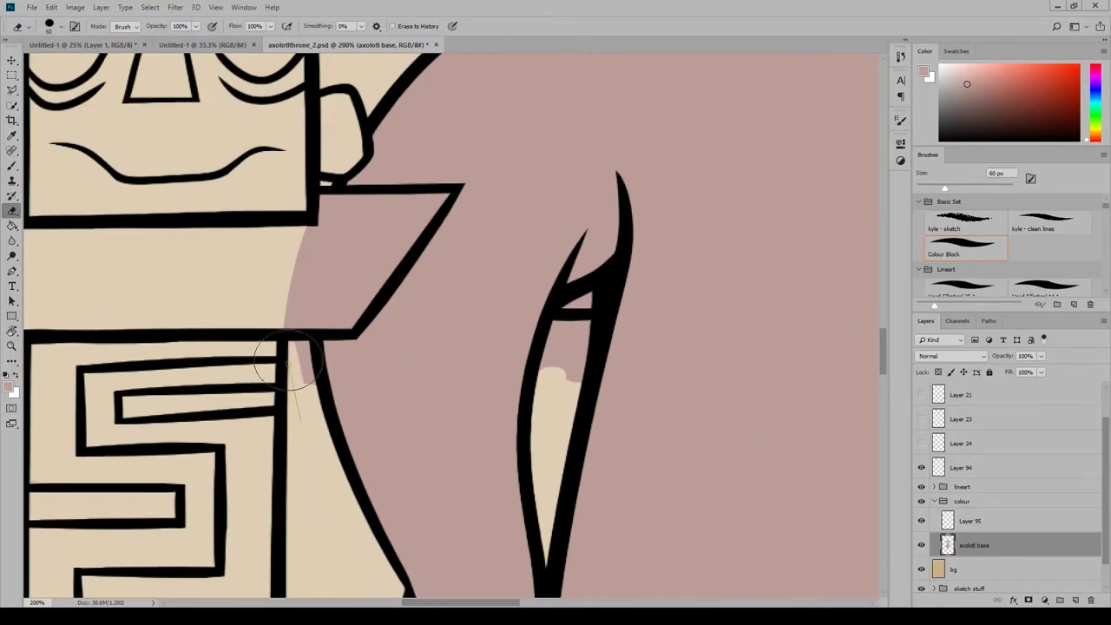
pyautogui.moveTo(287, 373); pyautogui.dragTo(298, 358)
pyautogui.moveTo(560, 375); pyautogui.dragTo(595, 295)
pyautogui.scroll(2, 521, 347)
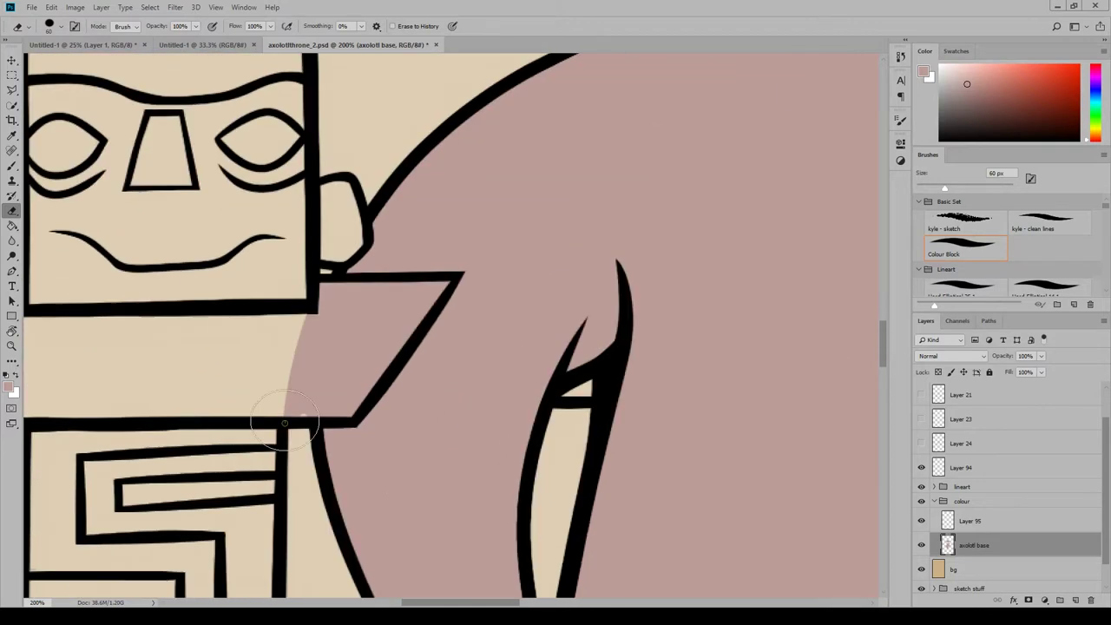
pyautogui.moveTo(286, 416)
pyautogui.mouseDown()
pyautogui.moveTo(347, 380)
pyautogui.moveTo(396, 303)
pyautogui.moveTo(393, 319)
pyautogui.moveTo(362, 289)
pyautogui.moveTo(303, 295)
pyautogui.mouseUp()
# Erase the pink spill below the chin and across the left gill bases, side straps and hanging tassel.
pyautogui.moveTo(883, 342); pyautogui.dragTo(886, 253)
pyautogui.moveTo(748, 403)
pyautogui.mouseDown()
pyautogui.moveTo(676, 381)
pyautogui.moveTo(768, 409)
pyautogui.moveTo(759, 371)
pyautogui.mouseUp()
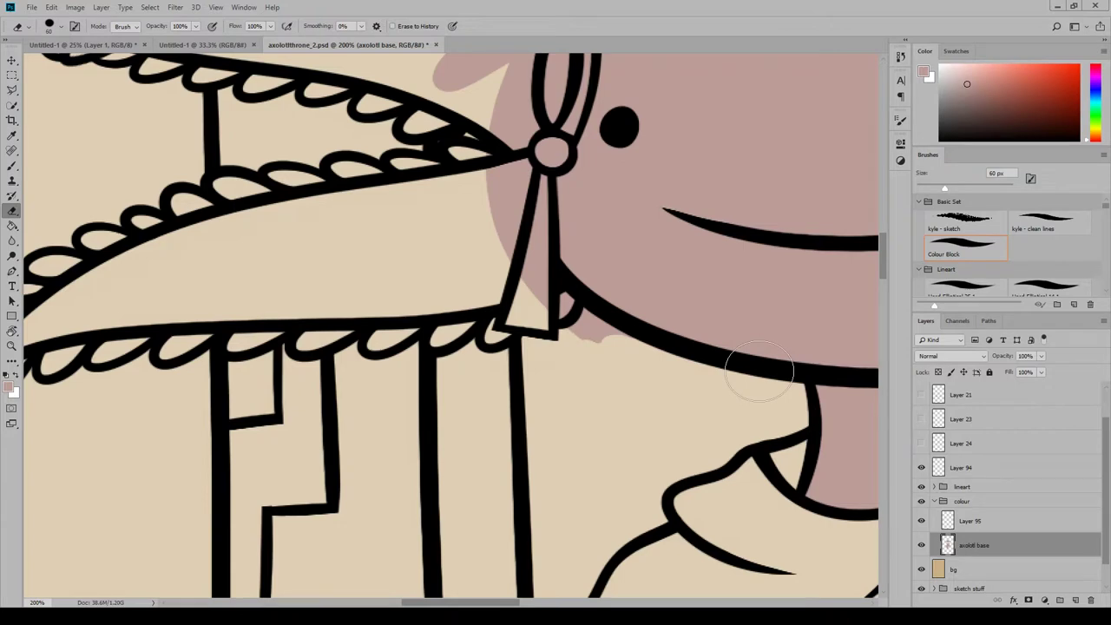
pyautogui.moveTo(552, 306)
pyautogui.mouseDown()
pyautogui.moveTo(545, 151)
pyautogui.moveTo(516, 122)
pyautogui.mouseUp()
pyautogui.scroll(5, 433, 424)
pyautogui.moveTo(433, 424); pyautogui.dragTo(555, 295)
pyautogui.scroll(-4, 556, 295)
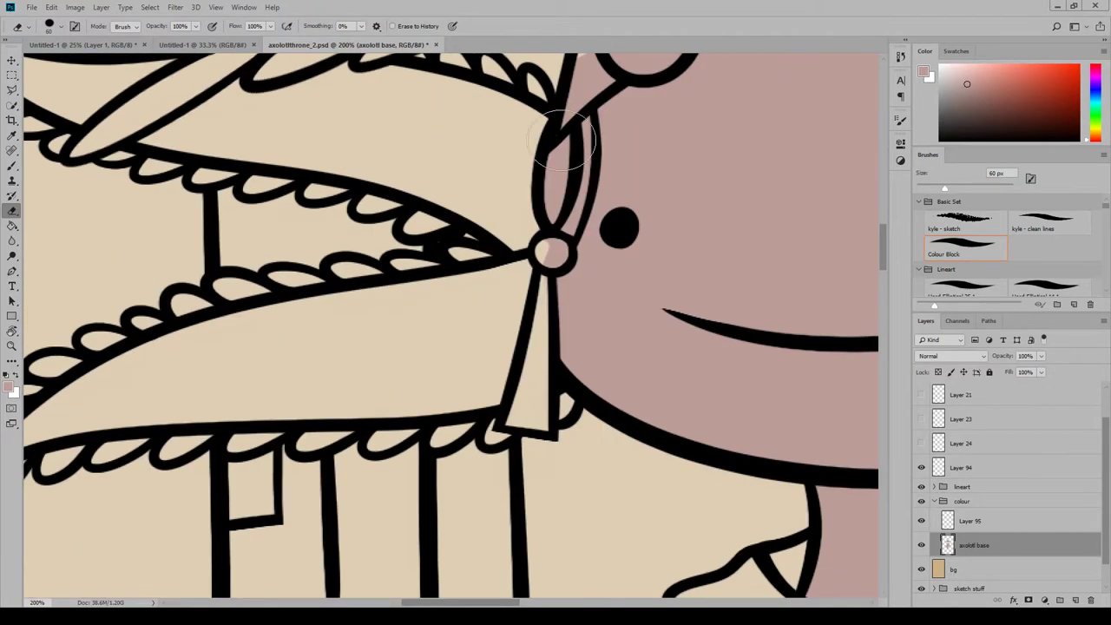
pyautogui.moveTo(568, 121); pyautogui.dragTo(582, 178)
# Erase the pink from the headband, its round ornaments and the lower bands of the headdress mask.
pyautogui.press('b')
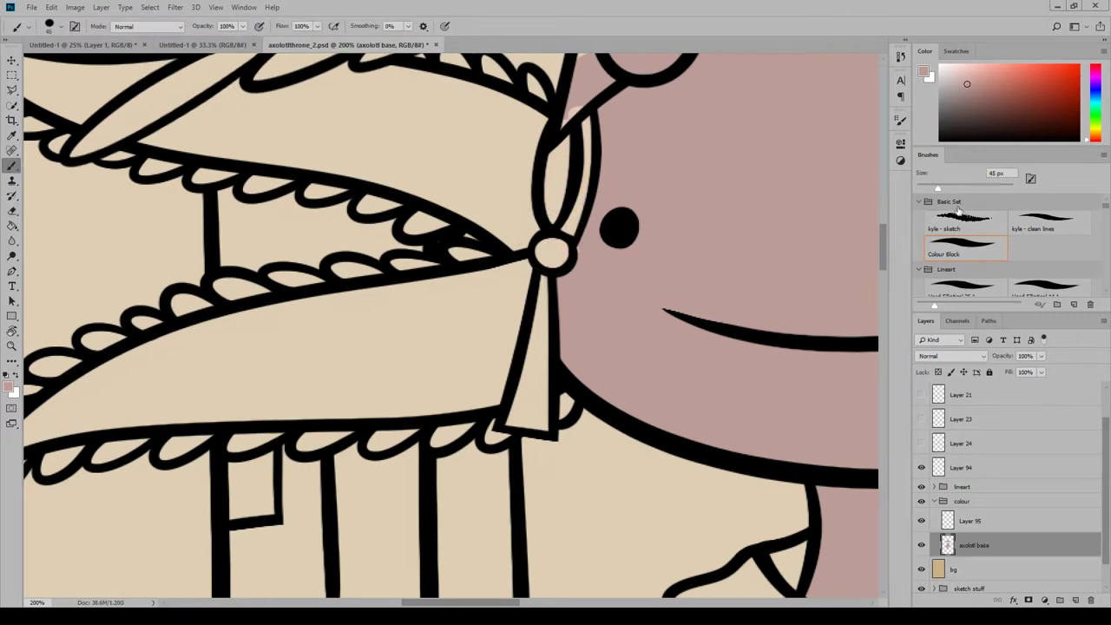
pyautogui.scroll(4, 780, 130)
pyautogui.click(12, 211)
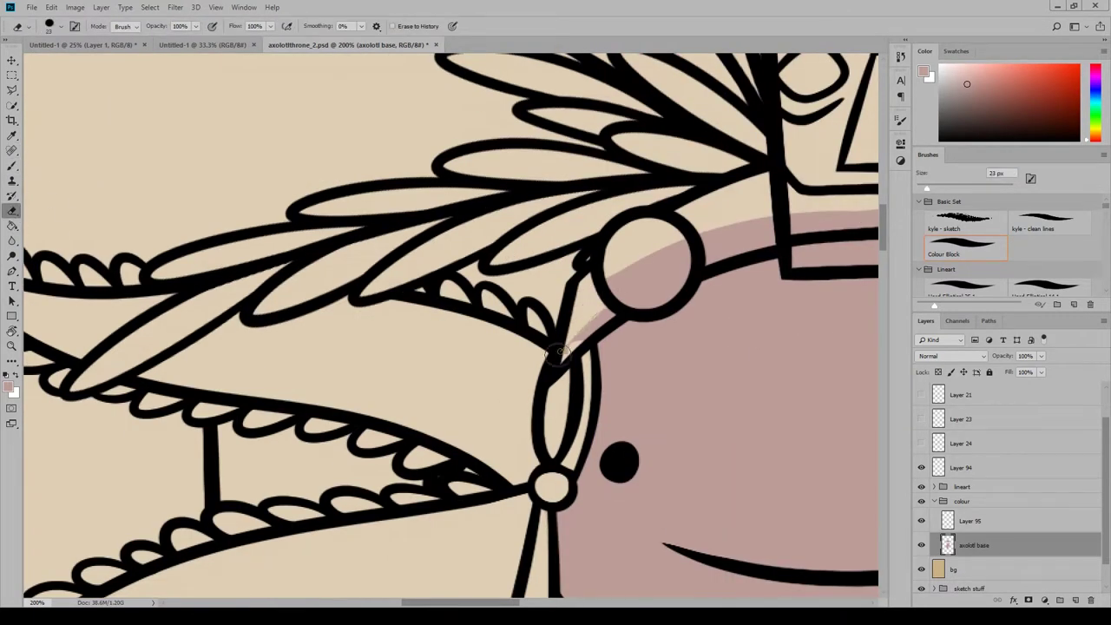
pyautogui.moveTo(637, 270)
pyautogui.mouseDown()
pyautogui.moveTo(678, 235)
pyautogui.moveTo(663, 256)
pyautogui.mouseUp()
pyautogui.hscroll(5, 663, 256)
pyautogui.moveTo(432, 250)
pyautogui.mouseDown()
pyautogui.moveTo(500, 235)
pyautogui.moveTo(547, 243)
pyautogui.mouseUp()
pyautogui.moveTo(635, 245)
pyautogui.mouseDown()
pyautogui.moveTo(781, 230)
pyautogui.moveTo(833, 277)
pyautogui.moveTo(842, 269)
pyautogui.mouseUp()
# Erase the pink from the right side straps, hanging tassel and right gill bases with a 47 px eraser.
pyautogui.moveTo(521, 602); pyautogui.dragTo(561, 603)
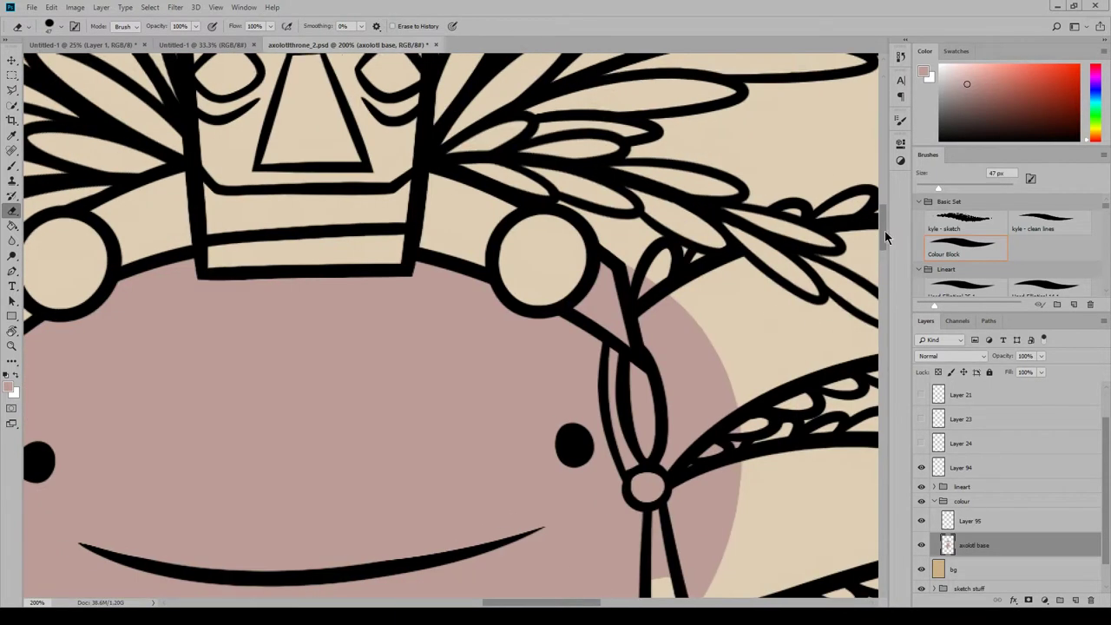
pyautogui.moveTo(883, 233); pyautogui.dragTo(883, 236)
pyautogui.moveTo(585, 287)
pyautogui.mouseDown()
pyautogui.moveTo(625, 308)
pyautogui.moveTo(609, 256)
pyautogui.moveTo(696, 318)
pyautogui.moveTo(645, 414)
pyautogui.mouseUp()
pyautogui.moveTo(884, 229); pyautogui.dragTo(883, 252)
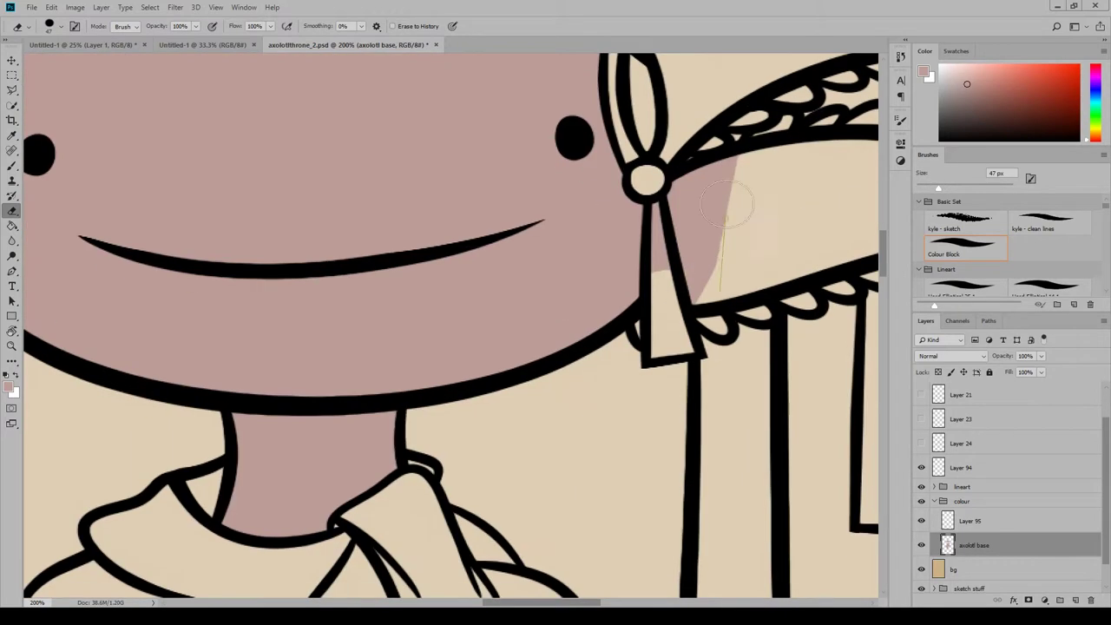
pyautogui.moveTo(738, 208)
pyautogui.mouseDown()
pyautogui.moveTo(683, 178)
pyautogui.moveTo(658, 252)
pyautogui.mouseUp()
pyautogui.moveTo(885, 254)
pyautogui.mouseDown()
pyautogui.moveTo(885, 237)
pyautogui.moveTo(902, 350)
pyautogui.mouseUp()
# Examine the torso layers within the line-art group around the right thigh.
pyautogui.click(934, 487)
pyautogui.moveTo(1107, 459); pyautogui.dragTo(1106, 536)
pyautogui.click(943, 500)
pyautogui.click(980, 445)
pyautogui.click(955, 469)
pyautogui.click(922, 518)
pyautogui.click(922, 518)
pyautogui.click(945, 566)
pyautogui.scroll(5, 955, 486)
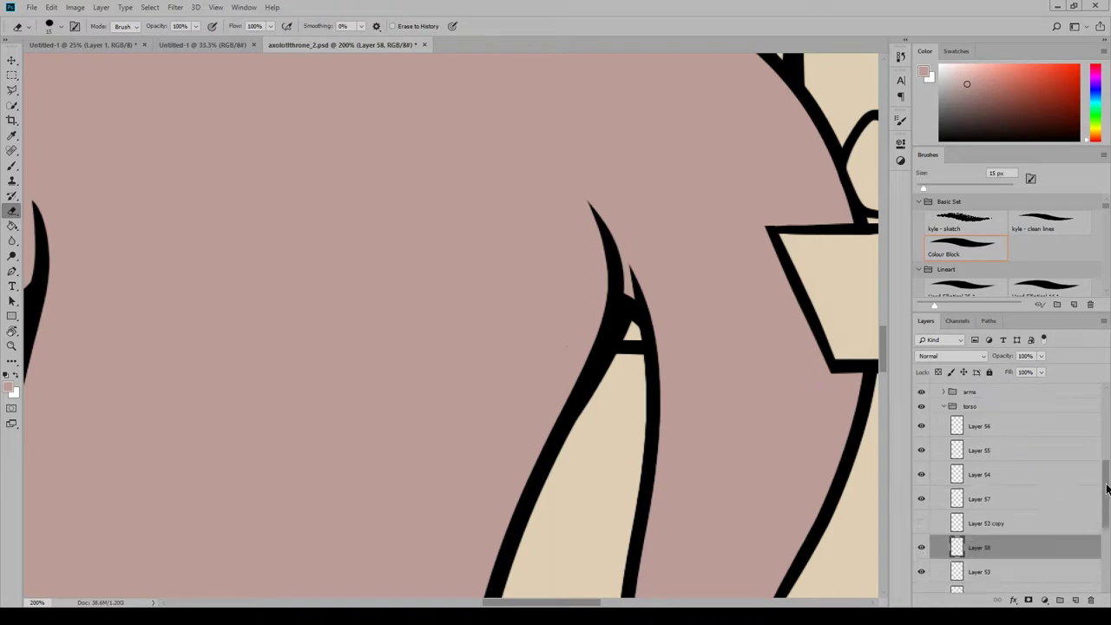
# Examine the chair line-art layers, including the armrest group and its carved head layers.
pyautogui.click(978, 442)
pyautogui.click(933, 467)
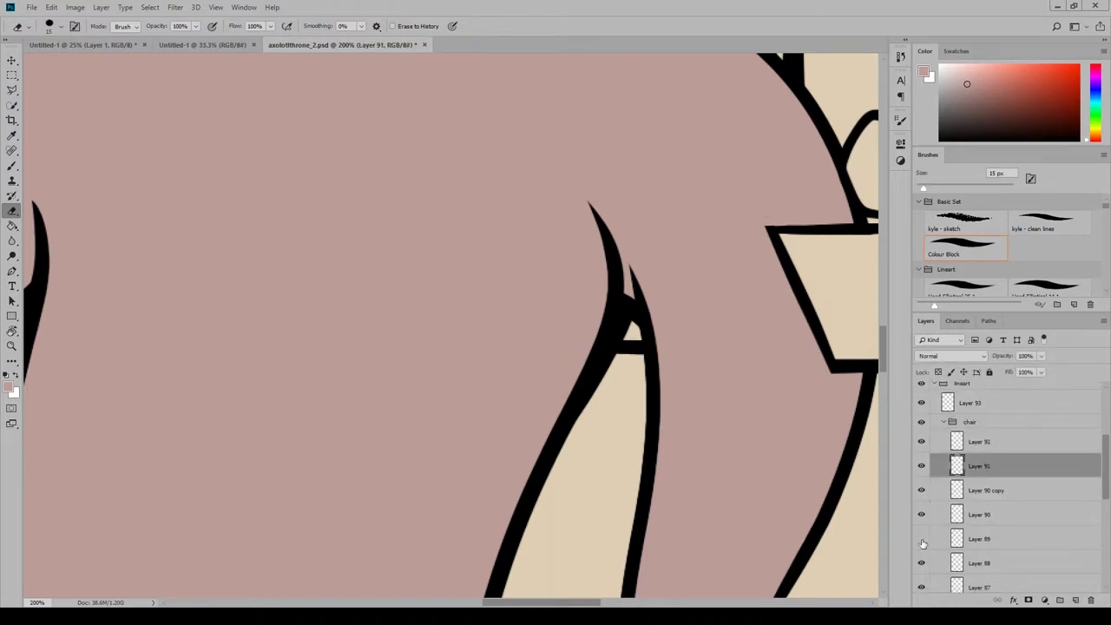
pyautogui.scroll(-3, 929, 534)
pyautogui.scroll(-3, 924, 458)
pyautogui.click(986, 443)
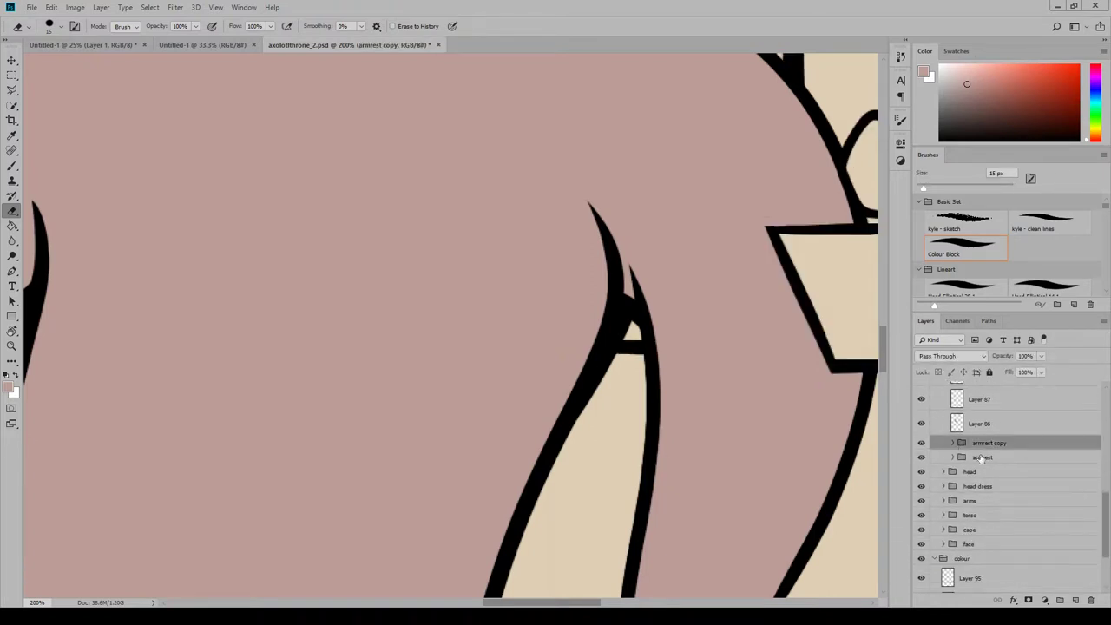
pyautogui.click(982, 457)
pyautogui.click(952, 458)
pyautogui.click(996, 492)
pyautogui.click(961, 581)
pyautogui.scroll(-3, 967, 538)
pyautogui.click(974, 489)
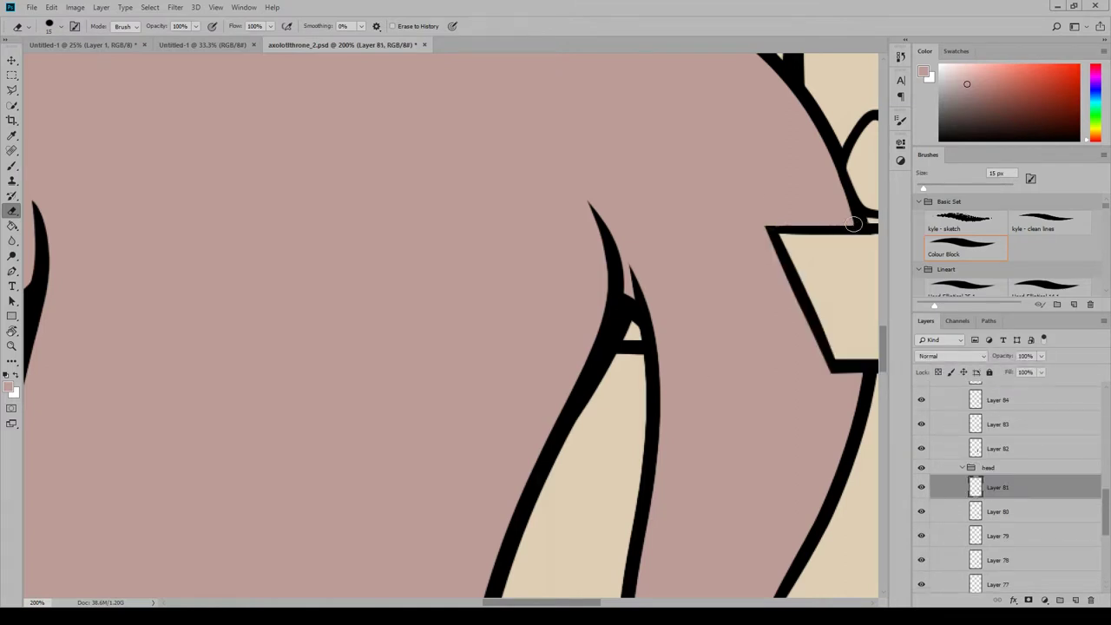
pyautogui.hscroll(3, 502, 296)
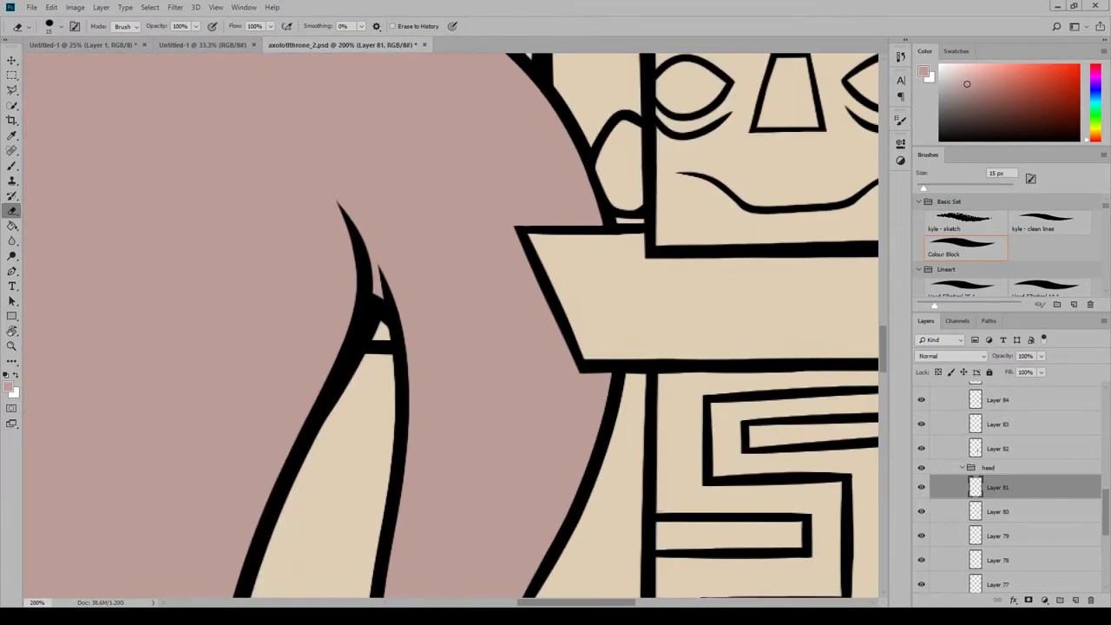
pyautogui.click(961, 467)
pyautogui.moveTo(1105, 510)
pyautogui.mouseDown()
pyautogui.moveTo(1106, 462)
pyautogui.moveTo(1105, 503)
pyautogui.mouseUp()
pyautogui.click(953, 502)
pyautogui.click(943, 441)
pyautogui.click(971, 495)
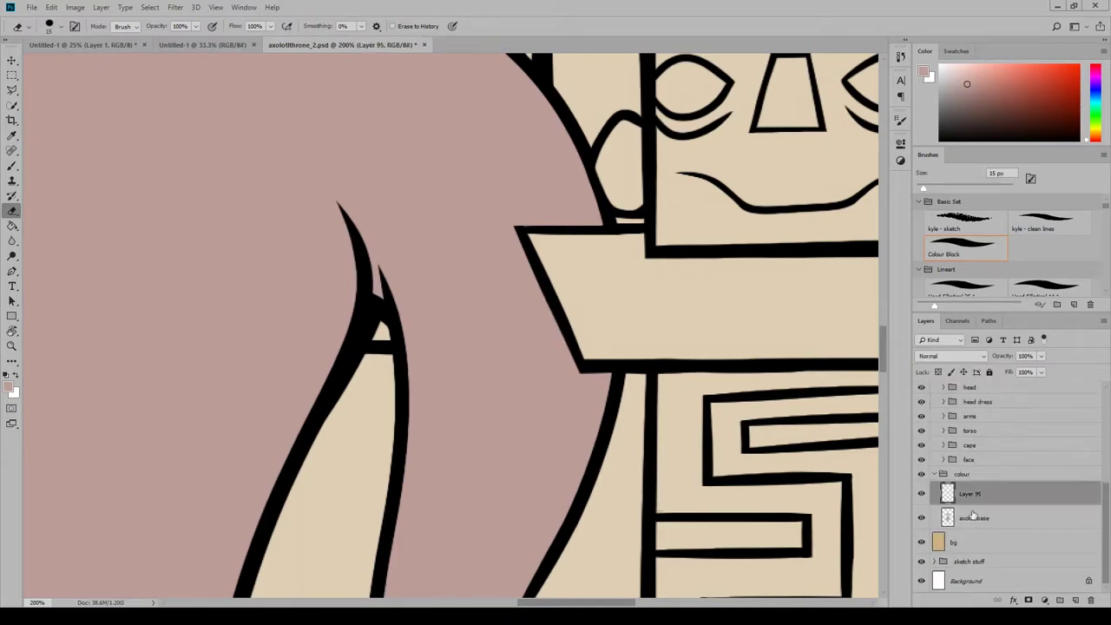
# Choose a coral red brush colour and make Layer 95 active for painting.
pyautogui.click(972, 517)
pyautogui.click(216, 7)
pyautogui.click(234, 102)
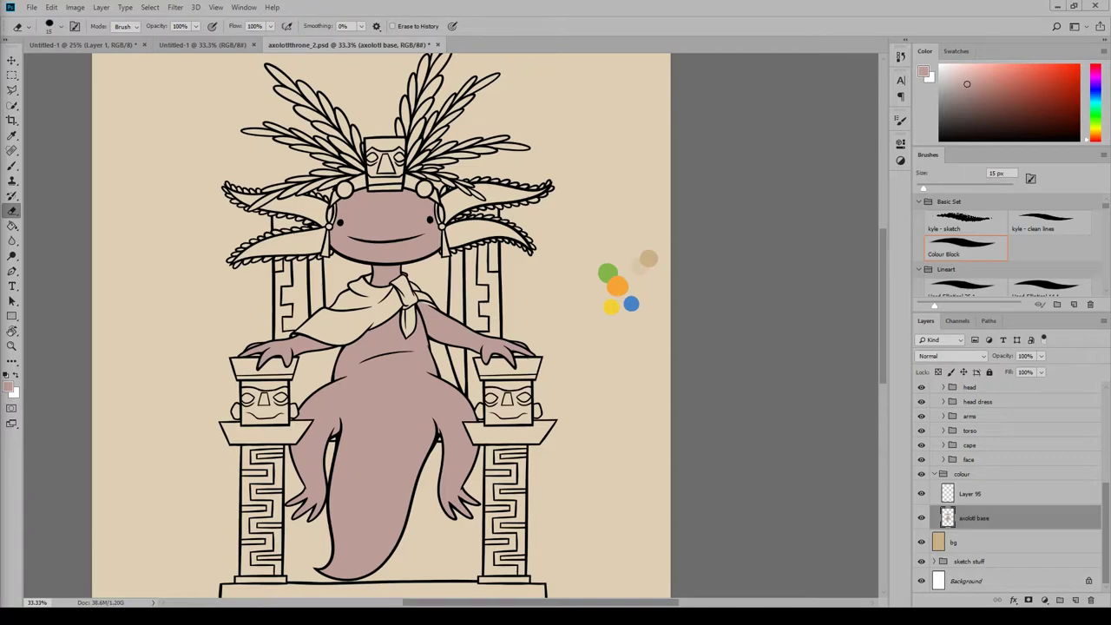
pyautogui.click(8, 387)
pyautogui.click(340, 306)
pyautogui.click(533, 271)
pyautogui.click(12, 165)
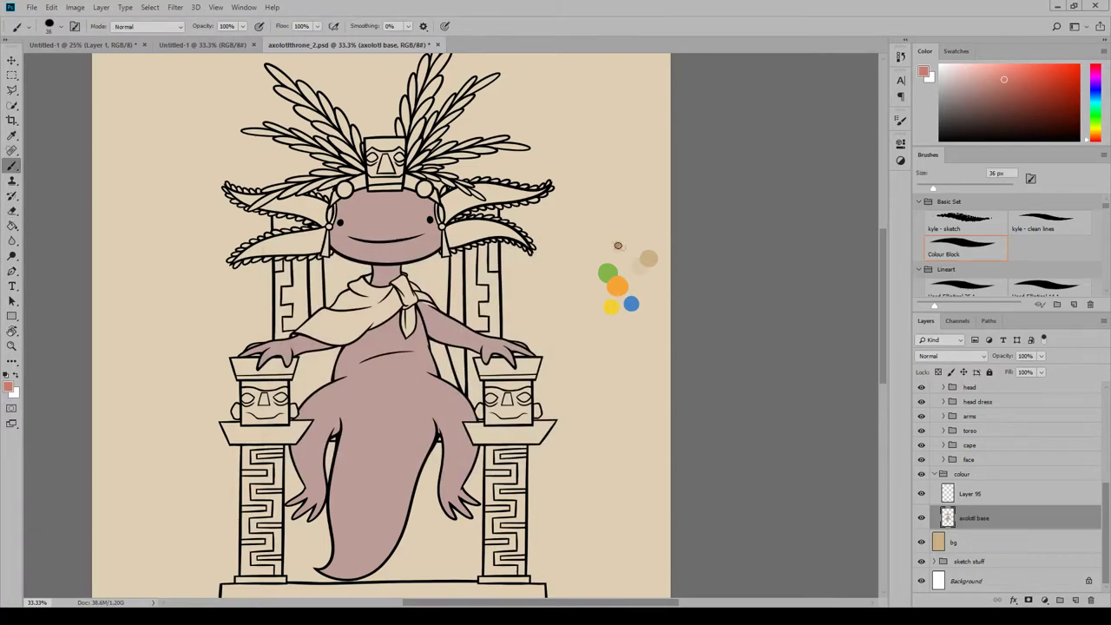
pyautogui.click(970, 494)
# Paint the upper right gill and its fringe coral red, clearing the colour from the overlapping feathers with a 35 px eraser.
pyautogui.moveTo(935, 188); pyautogui.dragTo(948, 188)
pyautogui.click(216, 7)
pyautogui.click(229, 136)
pyautogui.scroll(5, 451, 325)
pyautogui.moveTo(443, 325)
pyautogui.mouseDown()
pyautogui.moveTo(483, 304)
pyautogui.moveTo(455, 265)
pyautogui.mouseUp()
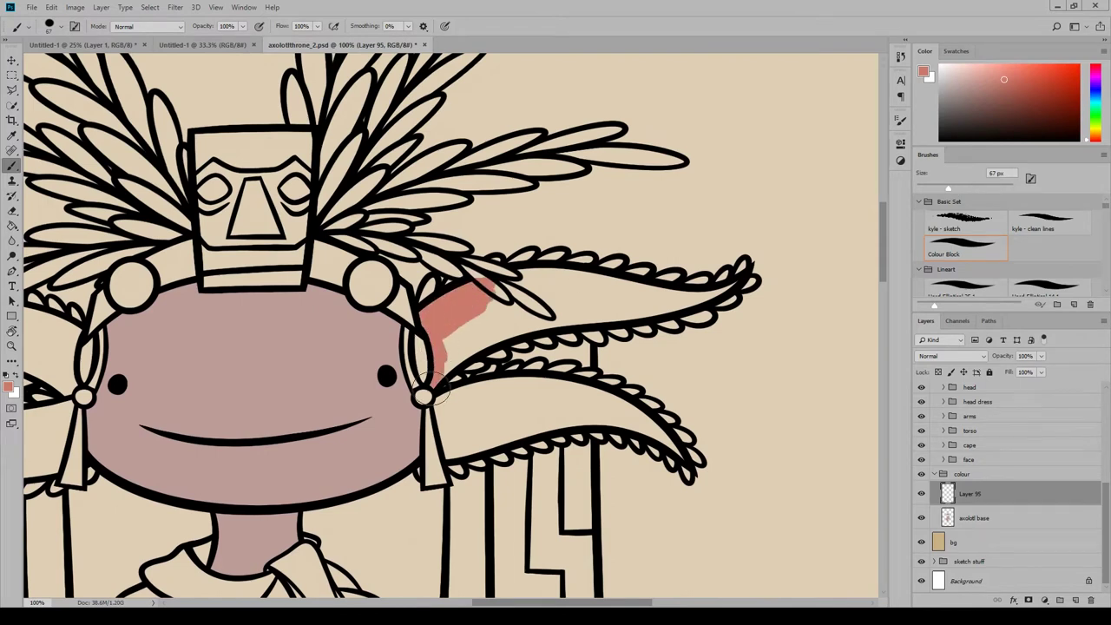
pyautogui.moveTo(433, 387); pyautogui.dragTo(476, 321)
pyautogui.moveTo(567, 321)
pyautogui.mouseDown()
pyautogui.moveTo(534, 278)
pyautogui.moveTo(675, 309)
pyautogui.mouseUp()
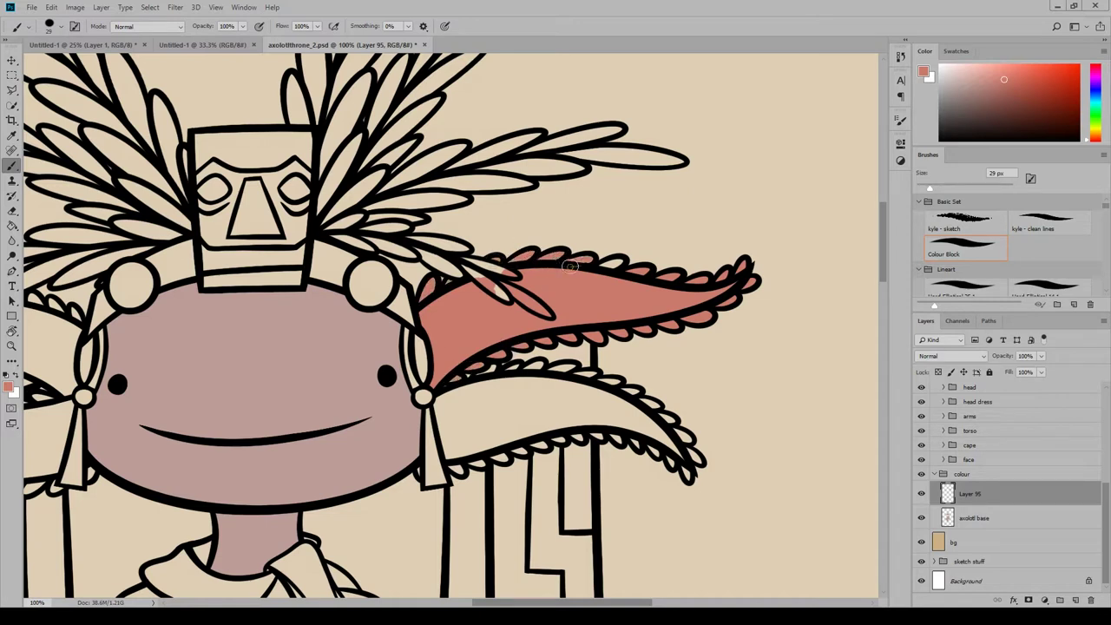
pyautogui.press('e')
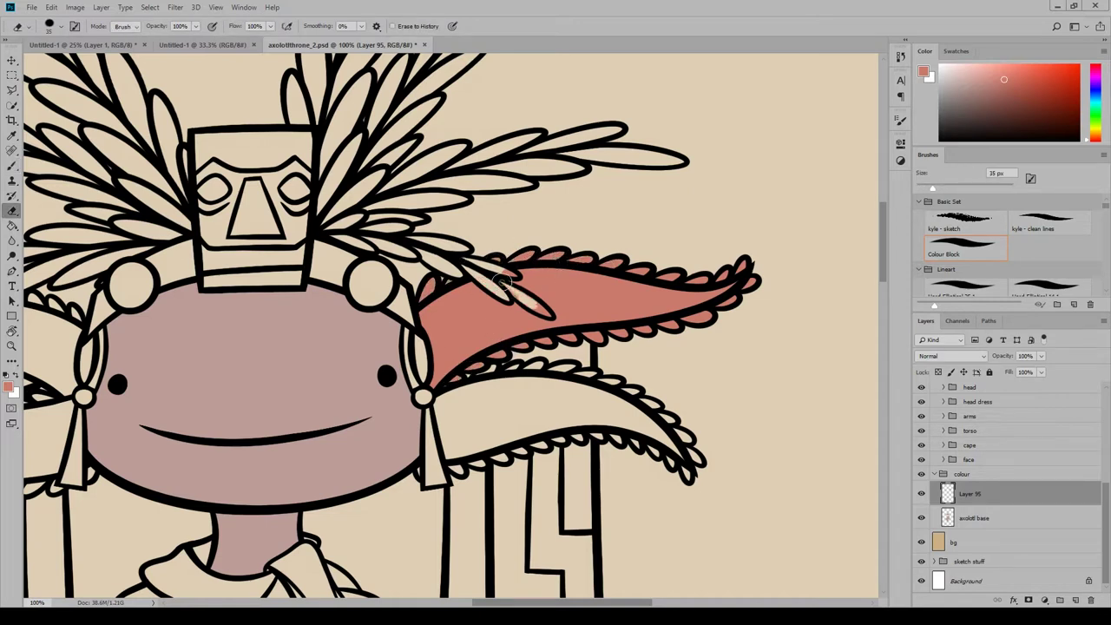
pyautogui.hotkey('ctrl', '+')
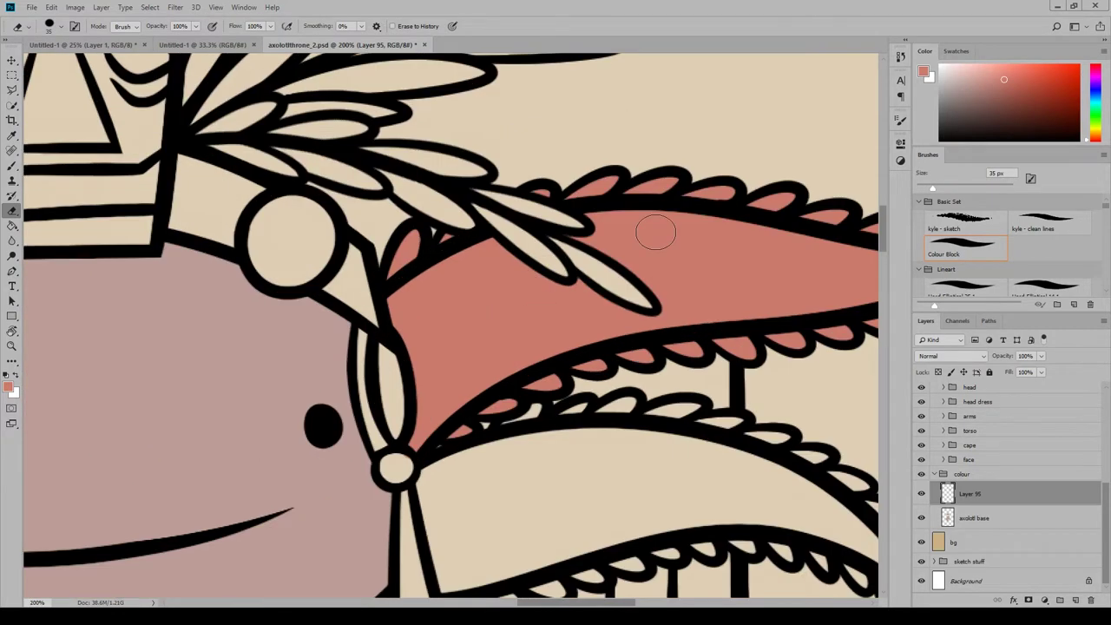
# Paint the lower right gill and its fringe coral red, filling the body with a 63 px brush.
pyautogui.hscroll(3, 718, 215)
pyautogui.click(13, 167)
pyautogui.moveTo(883, 239); pyautogui.dragTo(883, 256)
pyautogui.moveTo(929, 187); pyautogui.dragTo(937, 188)
pyautogui.moveTo(278, 324)
pyautogui.mouseDown()
pyautogui.moveTo(290, 257)
pyautogui.moveTo(236, 398)
pyautogui.moveTo(315, 358)
pyautogui.mouseUp()
pyautogui.click(13, 211)
pyautogui.click(13, 166)
pyautogui.moveTo(937, 188); pyautogui.dragTo(930, 189)
pyautogui.moveTo(343, 303)
pyautogui.mouseDown()
pyautogui.moveTo(358, 338)
pyautogui.moveTo(249, 430)
pyautogui.mouseUp()
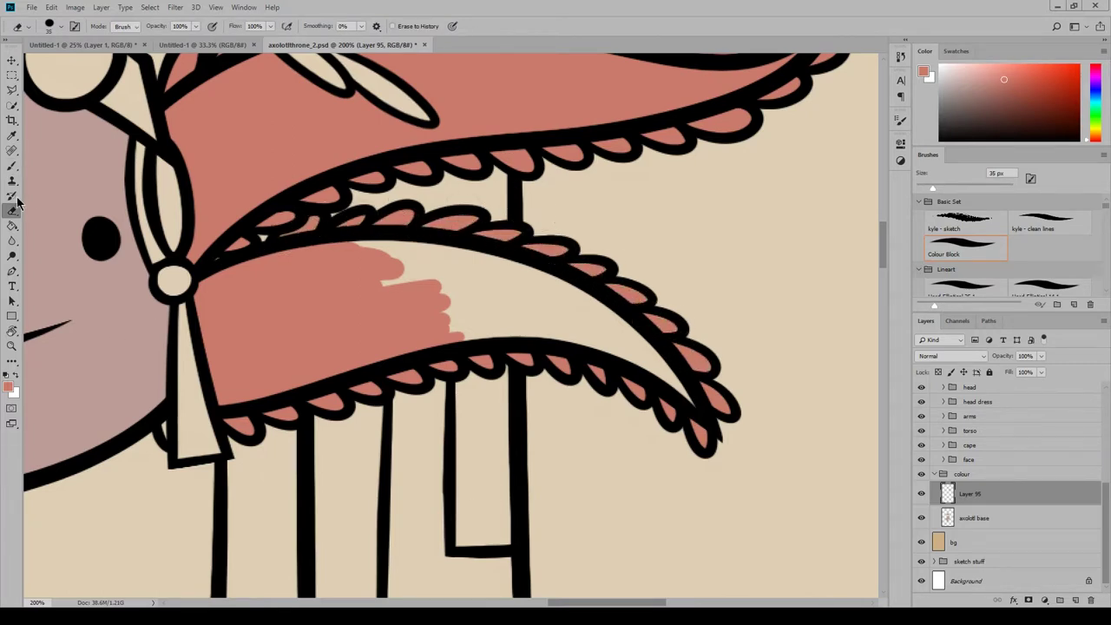
pyautogui.moveTo(530, 328)
pyautogui.mouseDown()
pyautogui.moveTo(449, 317)
pyautogui.moveTo(409, 268)
pyautogui.moveTo(611, 334)
pyautogui.moveTo(598, 267)
pyautogui.mouseUp()
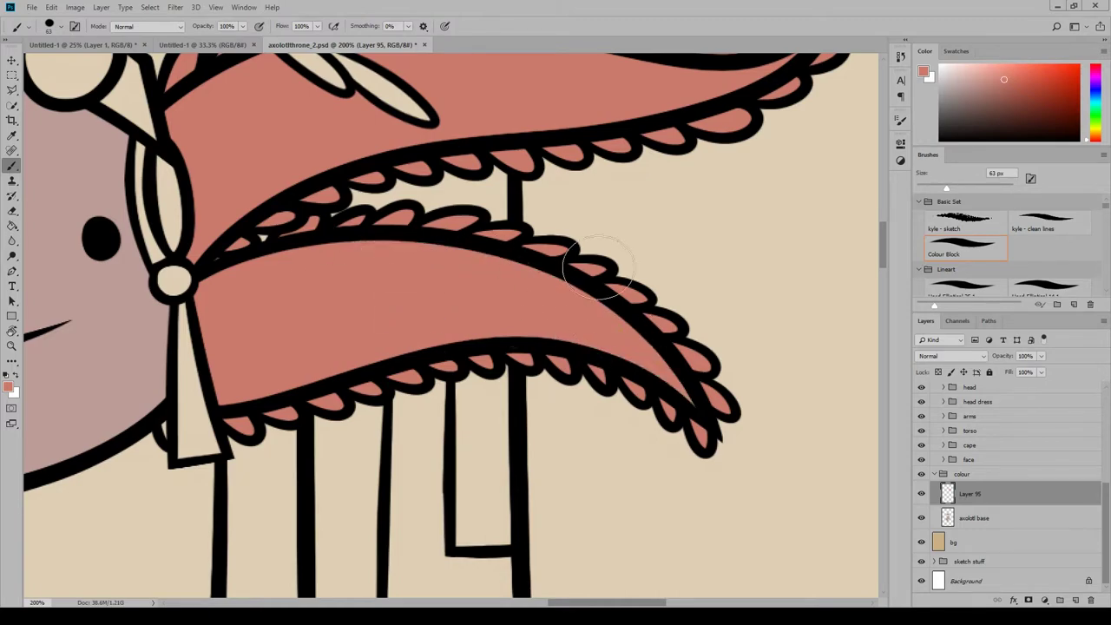
# Paint the lower left gill and its scalloped fringe coral red.
pyautogui.hscroll(-10, 886, 242)
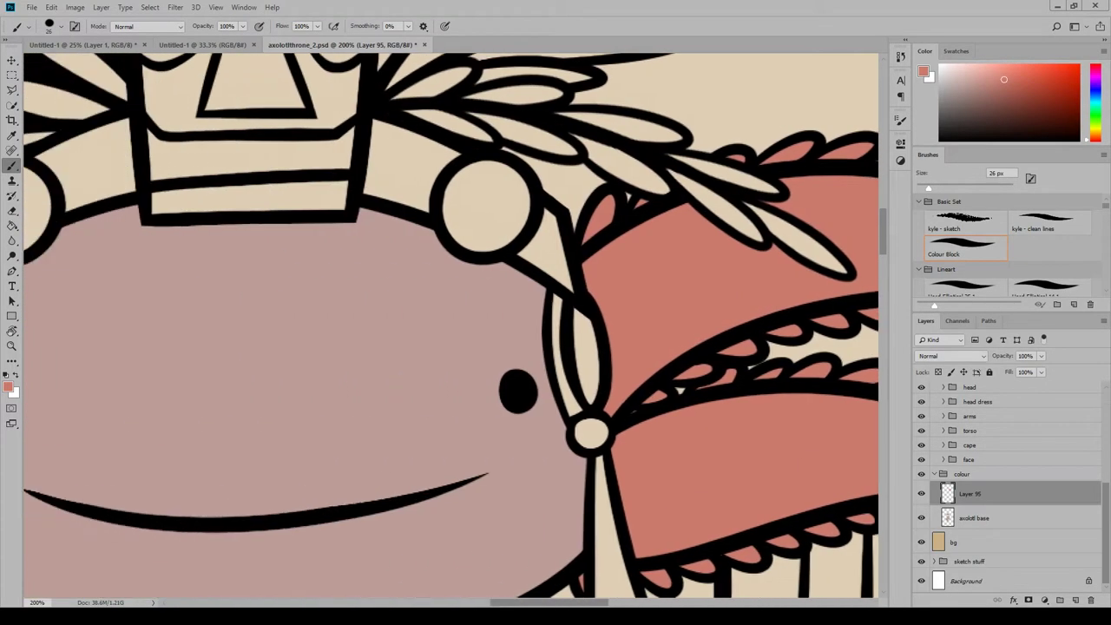
pyautogui.moveTo(65, 204); pyautogui.dragTo(86, 225)
pyautogui.moveTo(85, 246); pyautogui.dragTo(126, 254)
pyautogui.moveTo(115, 282)
pyautogui.mouseDown()
pyautogui.moveTo(186, 297)
pyautogui.moveTo(147, 307)
pyautogui.moveTo(208, 300)
pyautogui.moveTo(319, 236)
pyautogui.moveTo(269, 236)
pyautogui.moveTo(225, 212)
pyautogui.moveTo(248, 232)
pyautogui.moveTo(100, 195)
pyautogui.moveTo(82, 163)
pyautogui.mouseUp()
pyautogui.moveTo(243, 332)
pyautogui.mouseDown()
pyautogui.moveTo(394, 353)
pyautogui.moveTo(423, 341)
pyautogui.moveTo(478, 373)
pyautogui.moveTo(578, 405)
pyautogui.mouseUp()
pyautogui.moveTo(602, 237); pyautogui.dragTo(693, 285)
pyautogui.moveTo(555, 373)
pyautogui.mouseDown()
pyautogui.moveTo(670, 371)
pyautogui.moveTo(746, 193)
pyautogui.mouseUp()
pyautogui.moveTo(631, 282)
pyautogui.mouseDown()
pyautogui.moveTo(690, 279)
pyautogui.moveTo(645, 270)
pyautogui.moveTo(795, 255)
pyautogui.moveTo(551, 281)
pyautogui.moveTo(522, 326)
pyautogui.moveTo(538, 303)
pyautogui.moveTo(429, 332)
pyautogui.moveTo(400, 362)
pyautogui.moveTo(340, 390)
pyautogui.moveTo(354, 404)
pyautogui.moveTo(318, 441)
pyautogui.moveTo(328, 475)
pyautogui.moveTo(353, 453)
pyautogui.moveTo(475, 444)
pyautogui.mouseUp()
pyautogui.moveTo(538, 419)
pyautogui.mouseDown()
pyautogui.moveTo(568, 434)
pyautogui.moveTo(638, 438)
pyautogui.moveTo(801, 423)
pyautogui.moveTo(838, 433)
pyautogui.mouseUp()
# Fill the upper left gill coral red around the overlapping feathers with a 38 px brush.
pyautogui.moveTo(425, 602)
pyautogui.mouseDown()
pyautogui.moveTo(500, 603)
pyautogui.moveTo(435, 602)
pyautogui.mouseUp()
pyautogui.press(']')
pyautogui.moveTo(742, 284)
pyautogui.mouseDown()
pyautogui.moveTo(624, 305)
pyautogui.moveTo(270, 444)
pyautogui.moveTo(439, 367)
pyautogui.moveTo(702, 304)
pyautogui.mouseUp()
pyautogui.press('[')
pyautogui.moveTo(777, 276)
pyautogui.mouseDown()
pyautogui.moveTo(720, 280)
pyautogui.moveTo(782, 291)
pyautogui.moveTo(763, 288)
pyautogui.moveTo(598, 360)
pyautogui.moveTo(695, 382)
pyautogui.moveTo(785, 295)
pyautogui.mouseUp()
pyautogui.moveTo(883, 251); pyautogui.dragTo(880, 233)
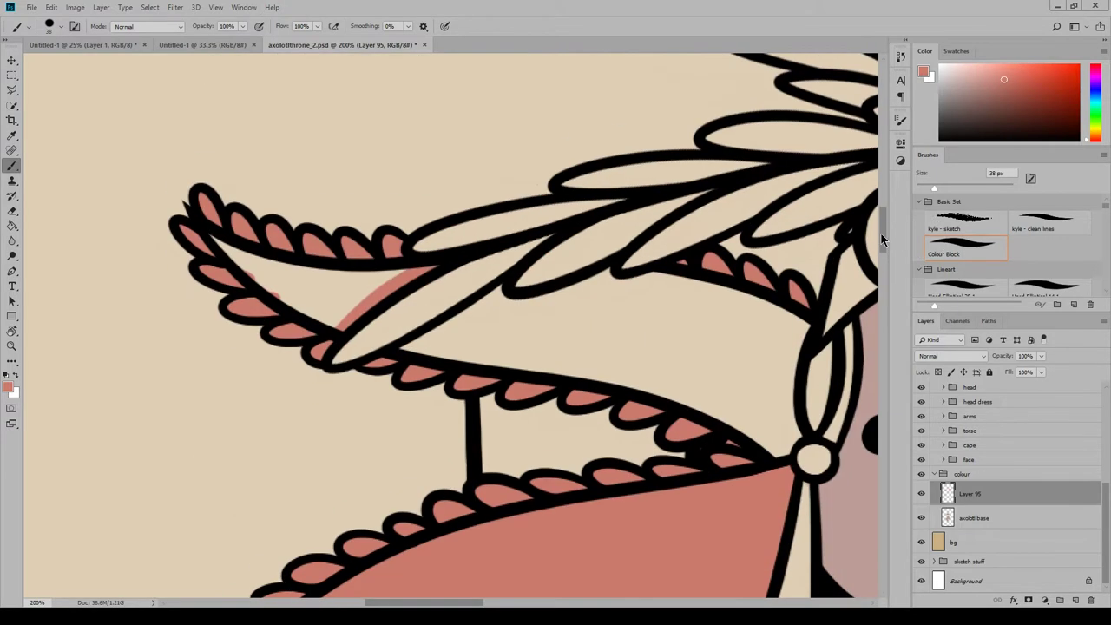
pyautogui.moveTo(299, 299)
pyautogui.mouseDown()
pyautogui.moveTo(302, 259)
pyautogui.moveTo(336, 321)
pyautogui.mouseUp()
pyautogui.moveTo(411, 349)
pyautogui.mouseDown()
pyautogui.moveTo(460, 358)
pyautogui.moveTo(482, 305)
pyautogui.moveTo(590, 276)
pyautogui.moveTo(504, 325)
pyautogui.moveTo(518, 355)
pyautogui.moveTo(637, 320)
pyautogui.moveTo(640, 284)
pyautogui.moveTo(789, 351)
pyautogui.moveTo(771, 321)
pyautogui.moveTo(647, 386)
pyautogui.moveTo(738, 355)
pyautogui.moveTo(660, 304)
pyautogui.moveTo(699, 334)
pyautogui.mouseUp()
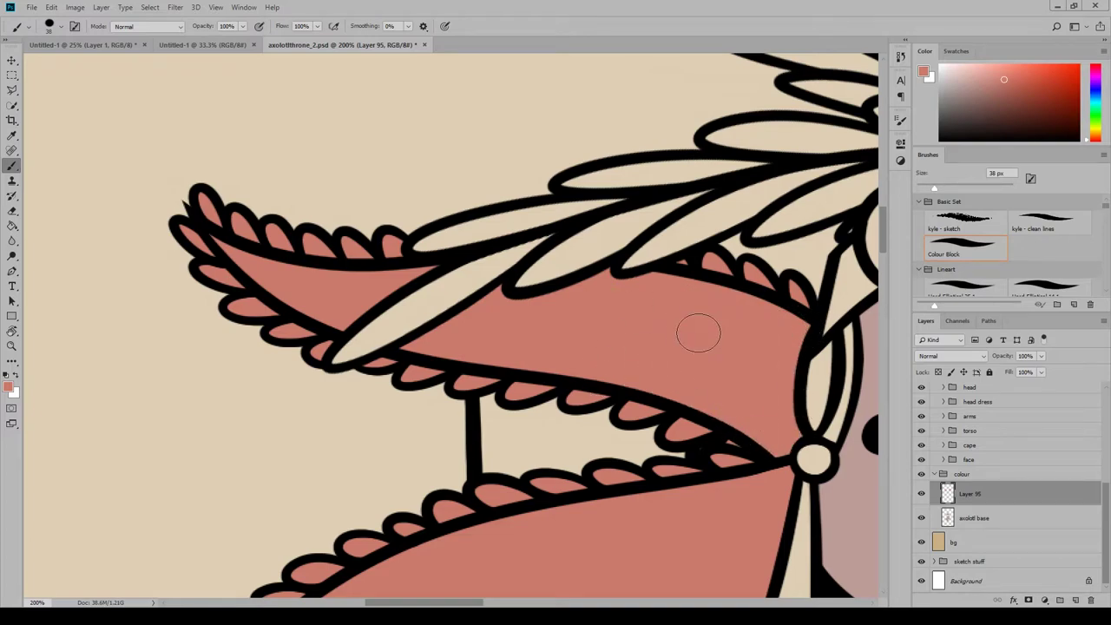
# Rename Layer 95 as "head thingies" and make the axolotl base layer active.
pyautogui.moveTo(884, 220); pyautogui.dragTo(890, 232)
pyautogui.moveTo(424, 602); pyautogui.dragTo(449, 604)
pyautogui.click(215, 7)
pyautogui.click(229, 104)
pyautogui.click(215, 7)
pyautogui.click(229, 104)
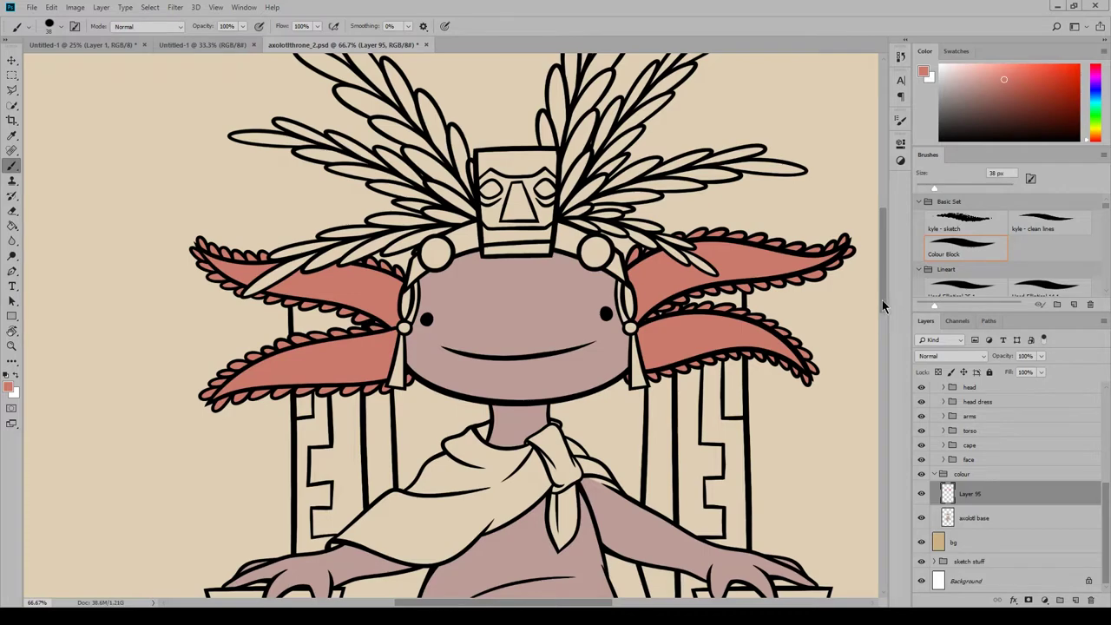
pyautogui.moveTo(881, 299); pyautogui.dragTo(884, 290)
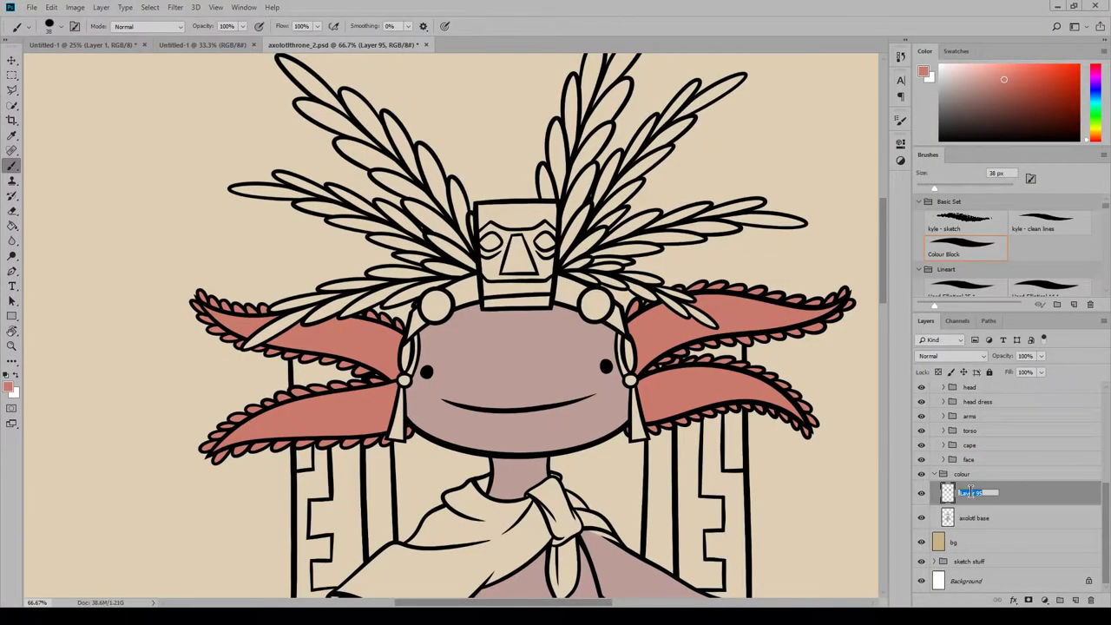
pyautogui.press('Return')
pyautogui.scroll(-3, 790, 356)
pyautogui.click(977, 518)
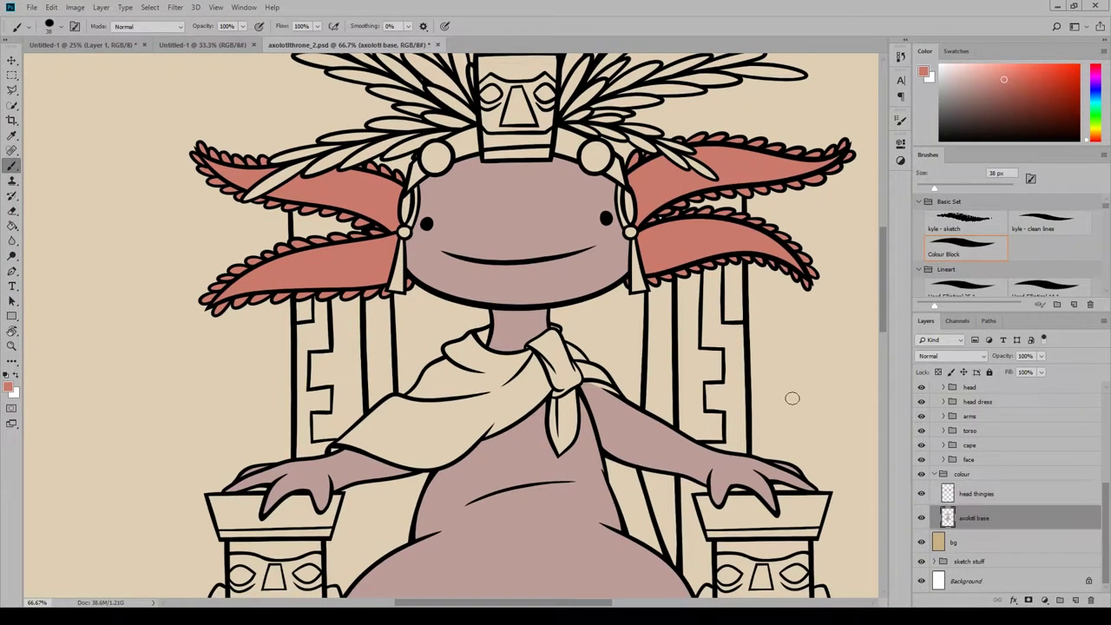
# Add a new layer clipped to the axolotl base layer and pick a pale pink foreground colour.
pyautogui.click(1075, 599)
pyautogui.keyDown('alt'); pyautogui.click(1035, 530); pyautogui.keyUp('alt')
pyautogui.click(8, 387)
pyautogui.click(485, 208)
pyautogui.click(288, 287)
pyautogui.click(535, 272)
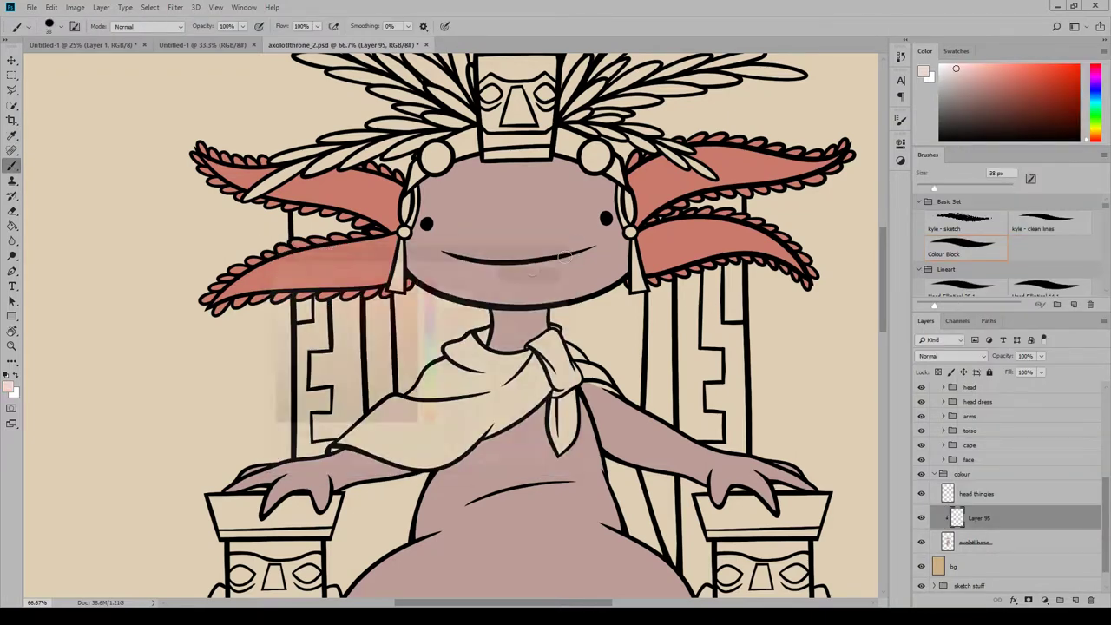
# Fill the face pale pink with a 116 px brush, leaving the darker base as shadow around the edges.
pyautogui.press(']')
pyautogui.press(']')
pyautogui.press(']')
pyautogui.press(']')
pyautogui.press(']')
pyautogui.press(']')
pyautogui.press(']')
pyautogui.press(']')
pyautogui.moveTo(496, 252)
pyautogui.mouseDown()
pyautogui.moveTo(567, 273)
pyautogui.moveTo(458, 270)
pyautogui.moveTo(536, 212)
pyautogui.moveTo(691, 211)
pyautogui.moveTo(500, 300)
pyautogui.moveTo(554, 301)
pyautogui.moveTo(488, 302)
pyautogui.moveTo(579, 184)
pyautogui.moveTo(590, 293)
pyautogui.moveTo(465, 293)
pyautogui.moveTo(629, 275)
pyautogui.mouseUp()
pyautogui.press('e')
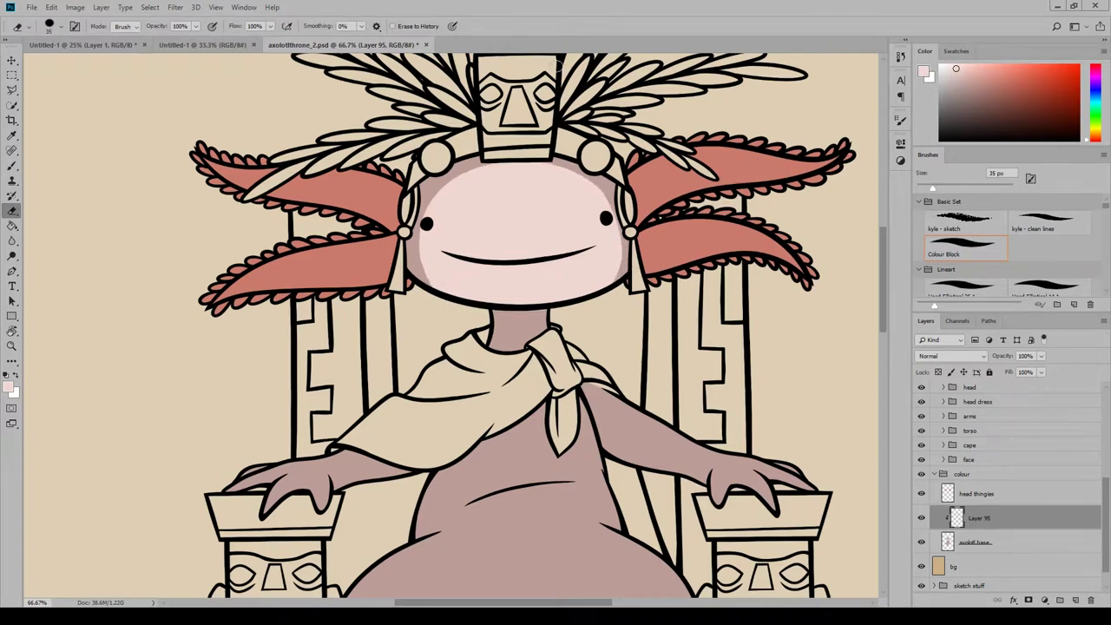
# Extend the pale pink over the forehead and left cheek to narrow the shadow along the face's edge.
pyautogui.press('b')
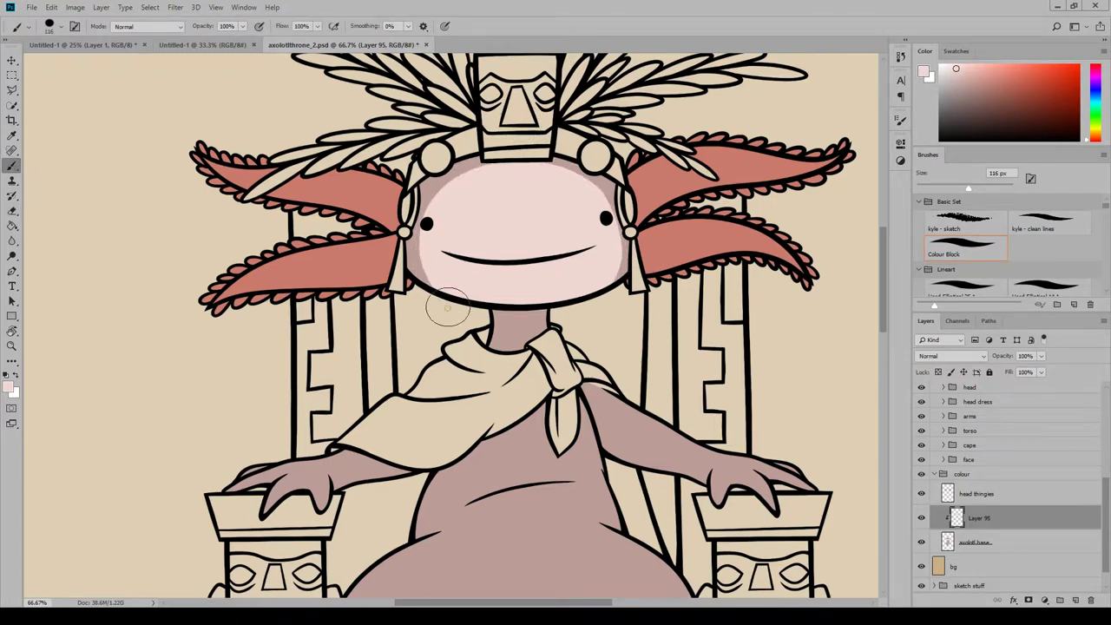
pyautogui.moveTo(419, 255)
pyautogui.mouseDown()
pyautogui.moveTo(587, 187)
pyautogui.moveTo(611, 262)
pyautogui.mouseUp()
pyautogui.hotkey('ctrl', 'z')
pyautogui.moveTo(506, 161); pyautogui.dragTo(465, 176)
pyautogui.moveTo(439, 288); pyautogui.dragTo(423, 216)
pyautogui.press('e')
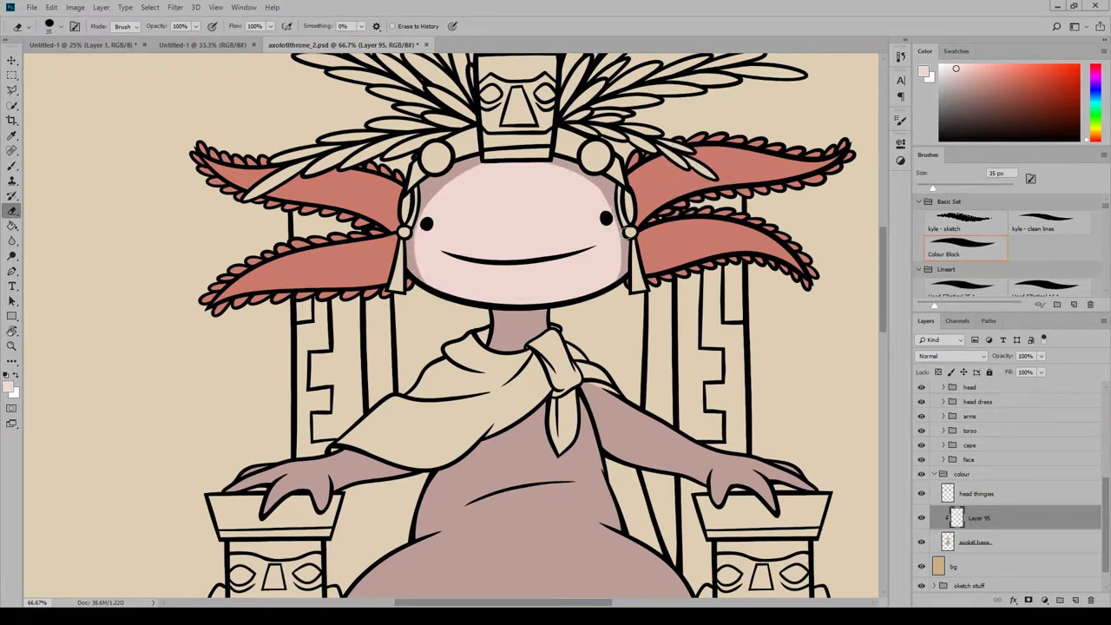
# Paint the neck pale pink, leaving a strip of shadow beneath the chin.
pyautogui.press('b')
pyautogui.moveTo(503, 344); pyautogui.dragTo(542, 314)
pyautogui.press('e')
pyautogui.press('b')
# Paint the left hand and forearm pale pink with a 43 px brush.
pyautogui.moveTo(885, 292); pyautogui.dragTo(887, 314)
pyautogui.moveTo(268, 395); pyautogui.dragTo(300, 370)
pyautogui.moveTo(315, 387); pyautogui.dragTo(320, 400)
pyautogui.moveTo(230, 372)
pyautogui.mouseDown()
pyautogui.moveTo(269, 362)
pyautogui.moveTo(323, 391)
pyautogui.mouseUp()
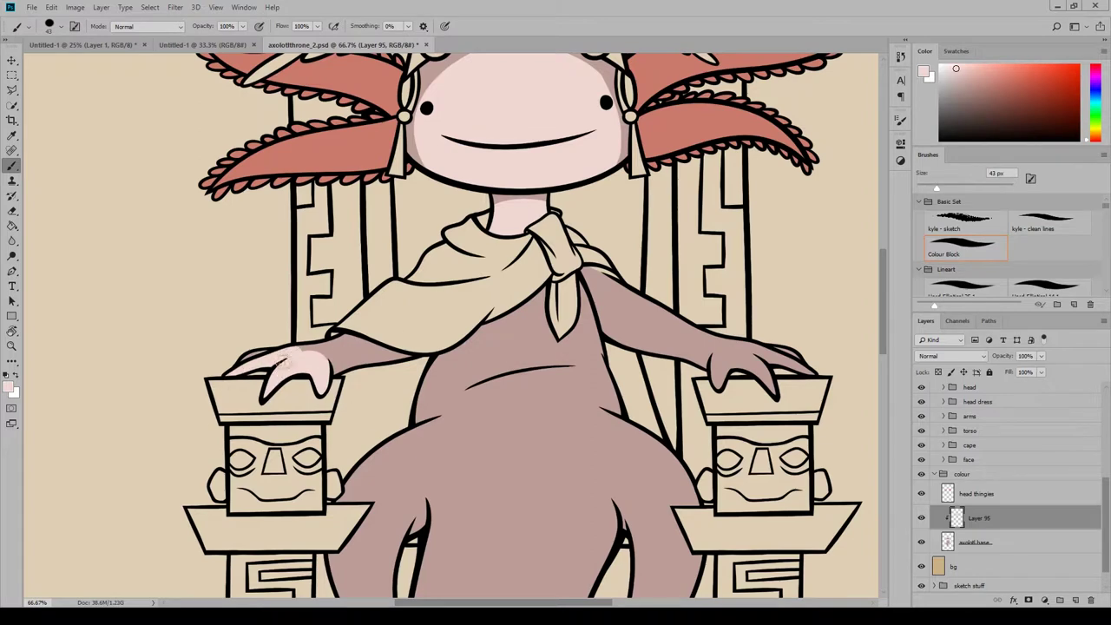
pyautogui.moveTo(396, 363)
pyautogui.mouseDown()
pyautogui.moveTo(321, 358)
pyautogui.moveTo(399, 364)
pyautogui.moveTo(356, 349)
pyautogui.mouseUp()
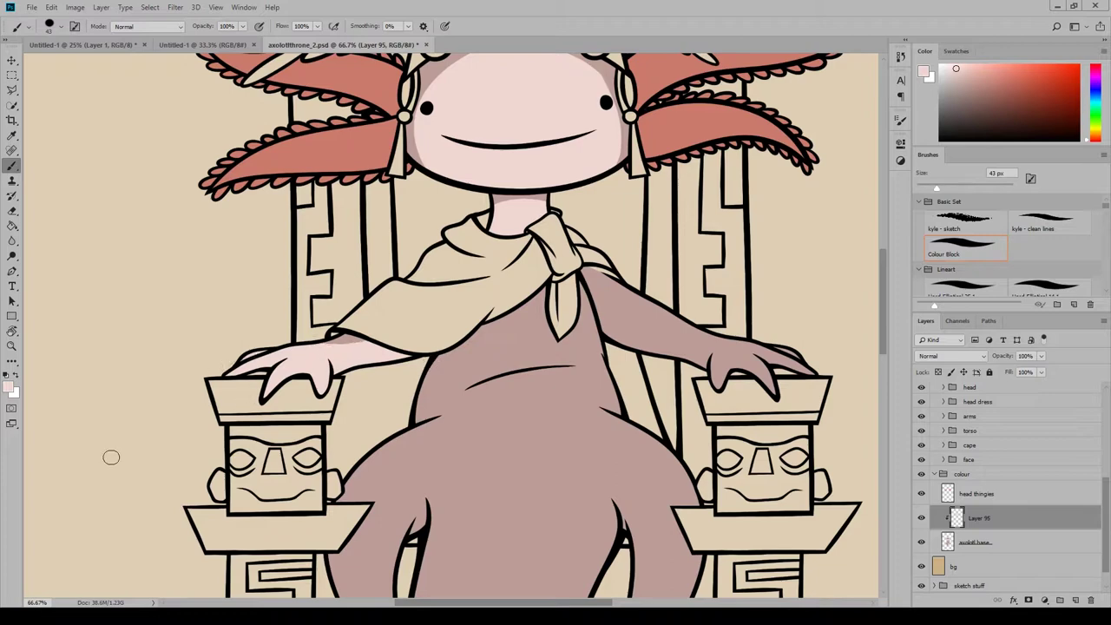
# Erase the pale pink along the cape's hem on the left forearm with a 35 px eraser to form a shadow.
pyautogui.press('e')
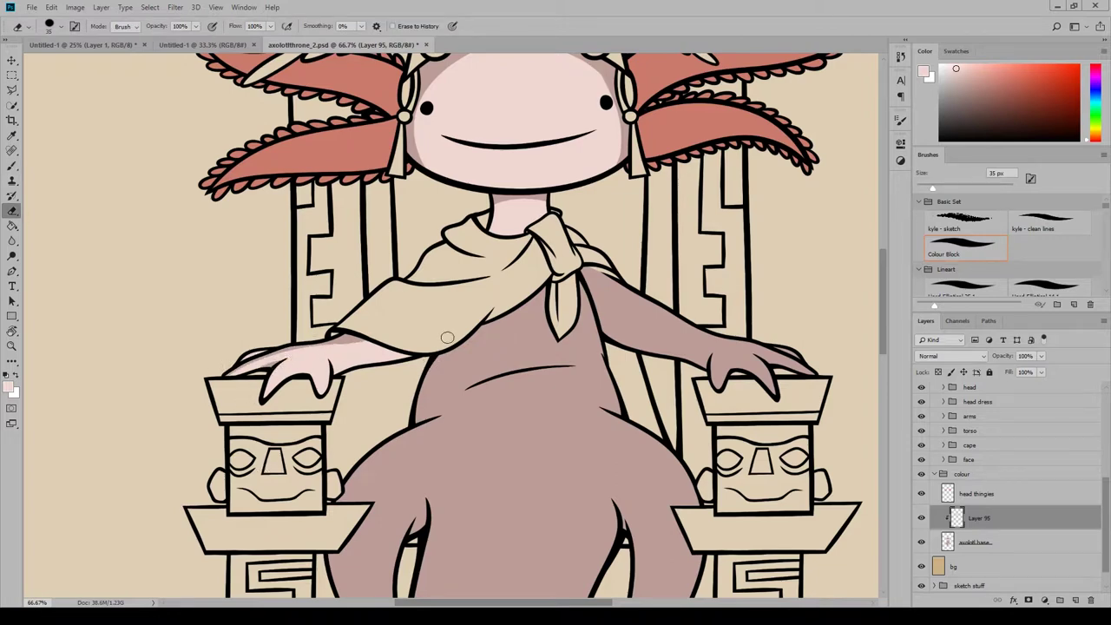
pyautogui.press('b')
pyautogui.press('e')
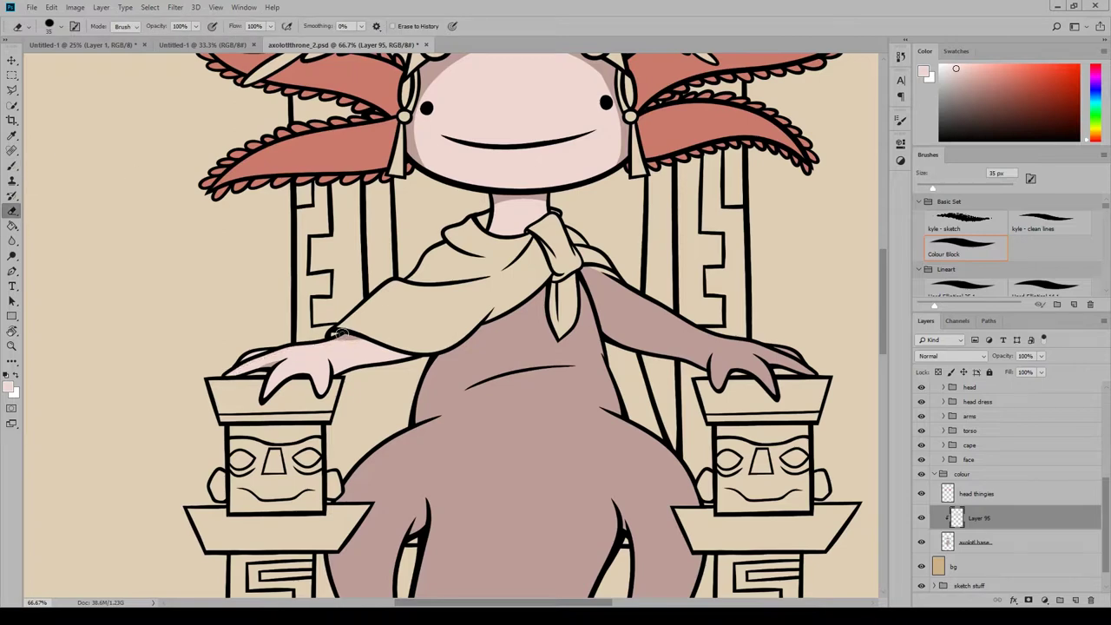
pyautogui.moveTo(330, 339); pyautogui.dragTo(399, 353)
pyautogui.press('b')
pyautogui.click(13, 215)
# Paint the right arm and hand pale pink with a thin shadow along the upper edge, and touch up the left hand.
pyautogui.moveTo(519, 602); pyautogui.dragTo(563, 602)
pyautogui.press('b')
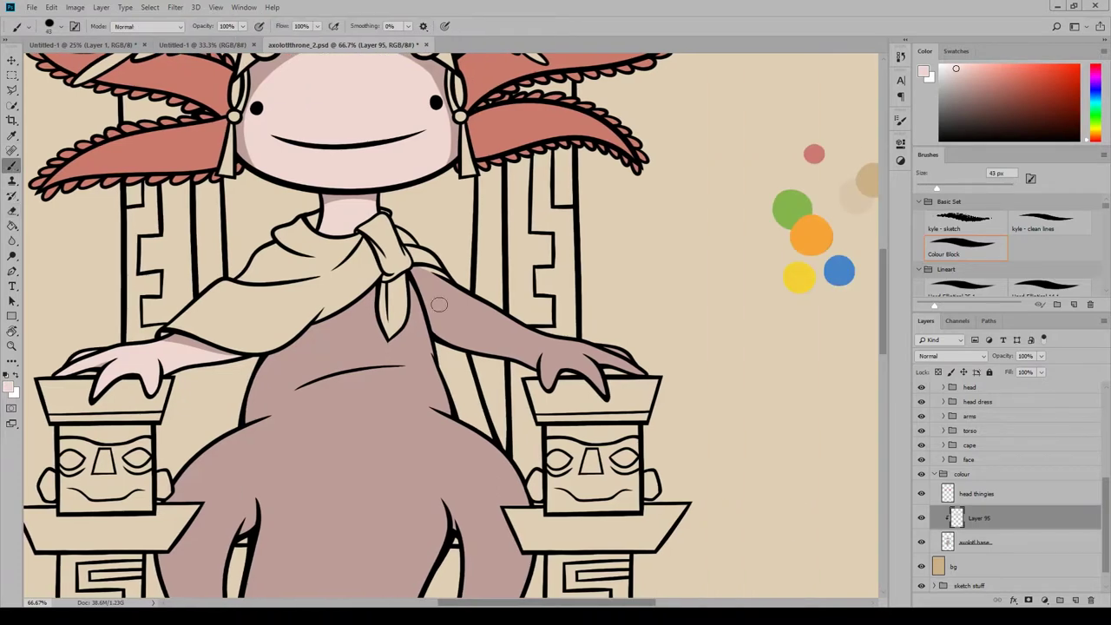
pyautogui.moveTo(427, 291)
pyautogui.mouseDown()
pyautogui.moveTo(524, 347)
pyautogui.moveTo(447, 339)
pyautogui.moveTo(419, 289)
pyautogui.moveTo(535, 359)
pyautogui.moveTo(459, 346)
pyautogui.moveTo(453, 334)
pyautogui.moveTo(533, 342)
pyautogui.moveTo(462, 295)
pyautogui.moveTo(562, 365)
pyautogui.moveTo(545, 351)
pyautogui.moveTo(600, 374)
pyautogui.moveTo(569, 370)
pyautogui.moveTo(627, 368)
pyautogui.mouseUp()
pyautogui.moveTo(478, 309)
pyautogui.mouseDown()
pyautogui.moveTo(521, 338)
pyautogui.moveTo(646, 373)
pyautogui.mouseUp()
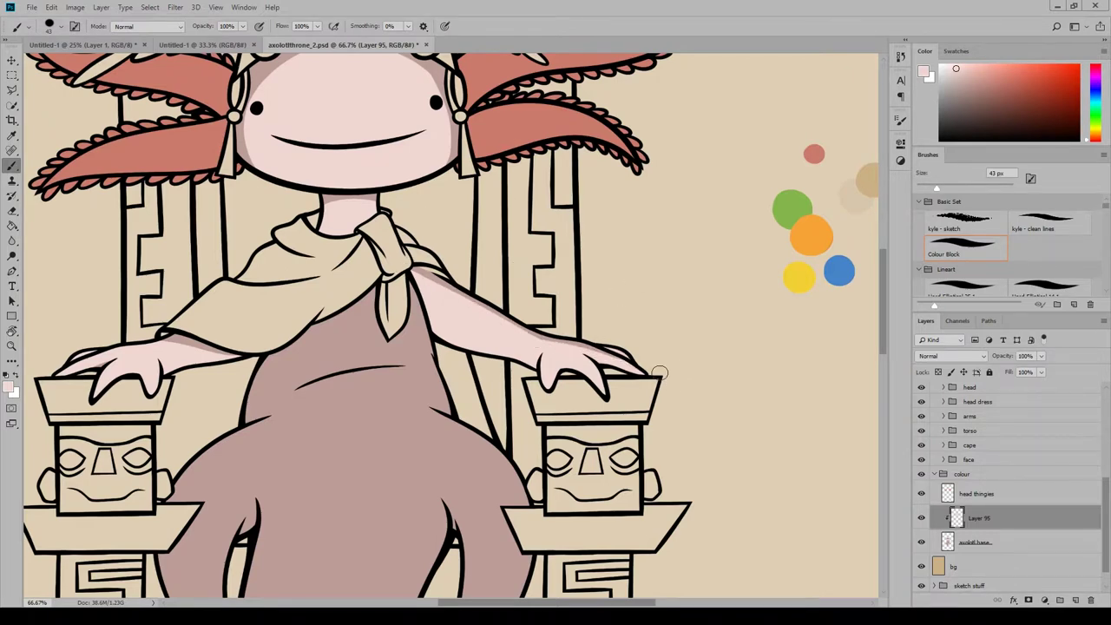
pyautogui.press('e')
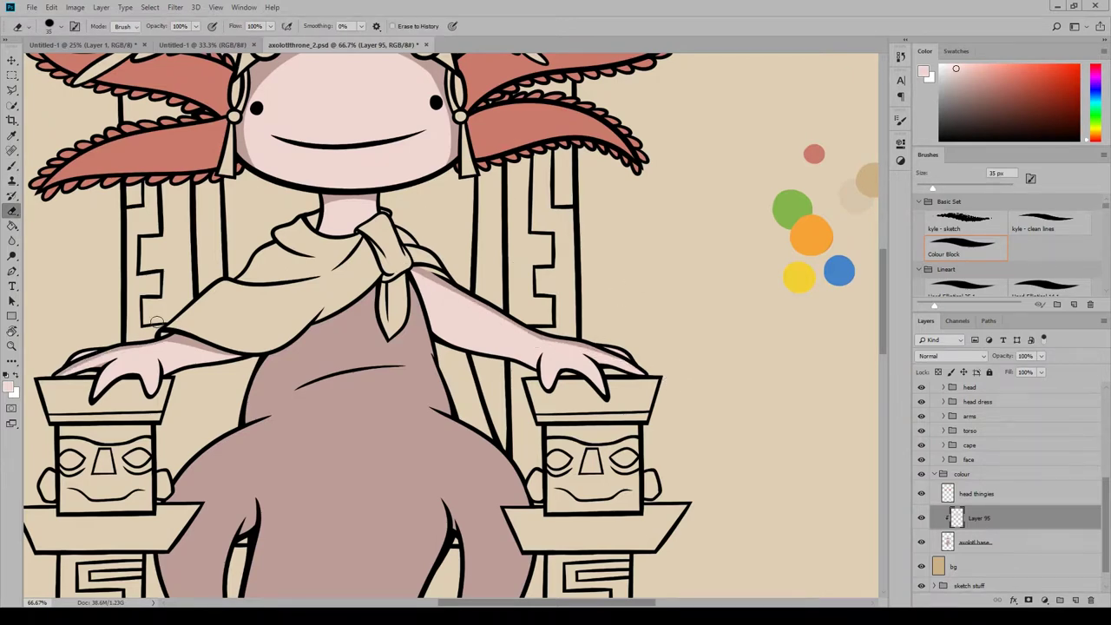
pyautogui.press('b')
pyautogui.moveTo(73, 370); pyautogui.dragTo(143, 350)
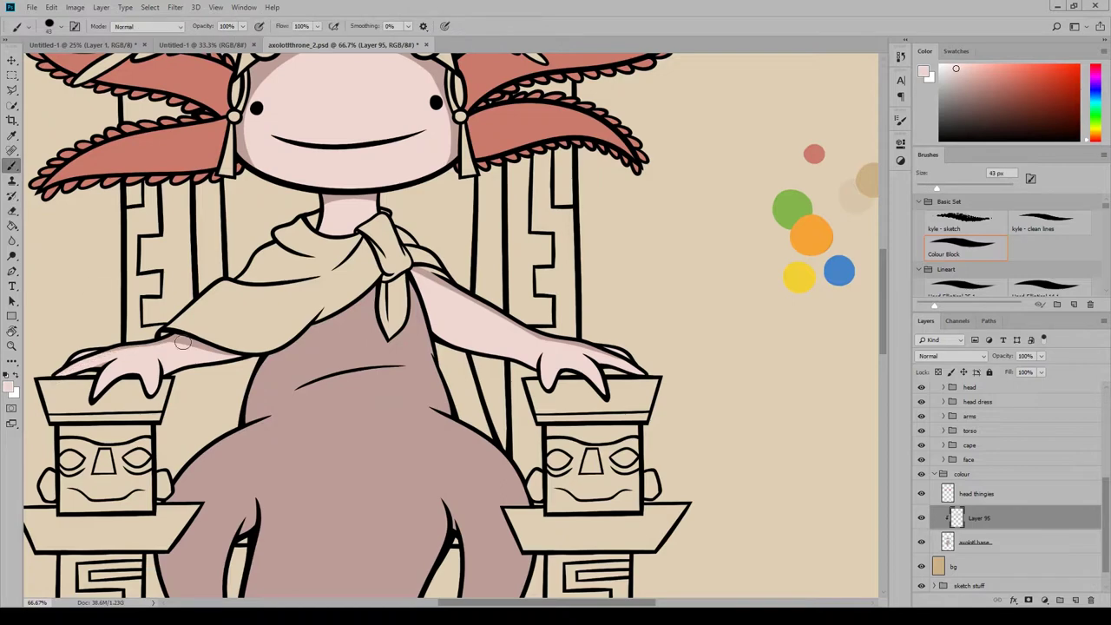
# Refine the pale pink fill along the right arm and hand at 200% zoom, using a smaller brush for the fingers.
pyautogui.hotkey('ctrl', '+')
pyautogui.hotkey('ctrl', '+')
pyautogui.moveTo(240, 130); pyautogui.dragTo(763, 261)
pyautogui.moveTo(173, 373)
pyautogui.mouseDown()
pyautogui.moveTo(593, 380)
pyautogui.moveTo(514, 381)
pyautogui.mouseUp()
pyautogui.hotkey('ctrl', 'z')
pyautogui.press('[')
pyautogui.press('[')
pyautogui.press('[')
pyautogui.press('[')
pyautogui.press('[')
pyautogui.moveTo(379, 408)
pyautogui.mouseDown()
pyautogui.moveTo(645, 391)
pyautogui.moveTo(701, 405)
pyautogui.mouseUp()
# Try to erase a shadow beside the finger crease on the right hand.
pyautogui.click(11, 211)
pyautogui.moveTo(608, 322); pyautogui.dragTo(28, 322)
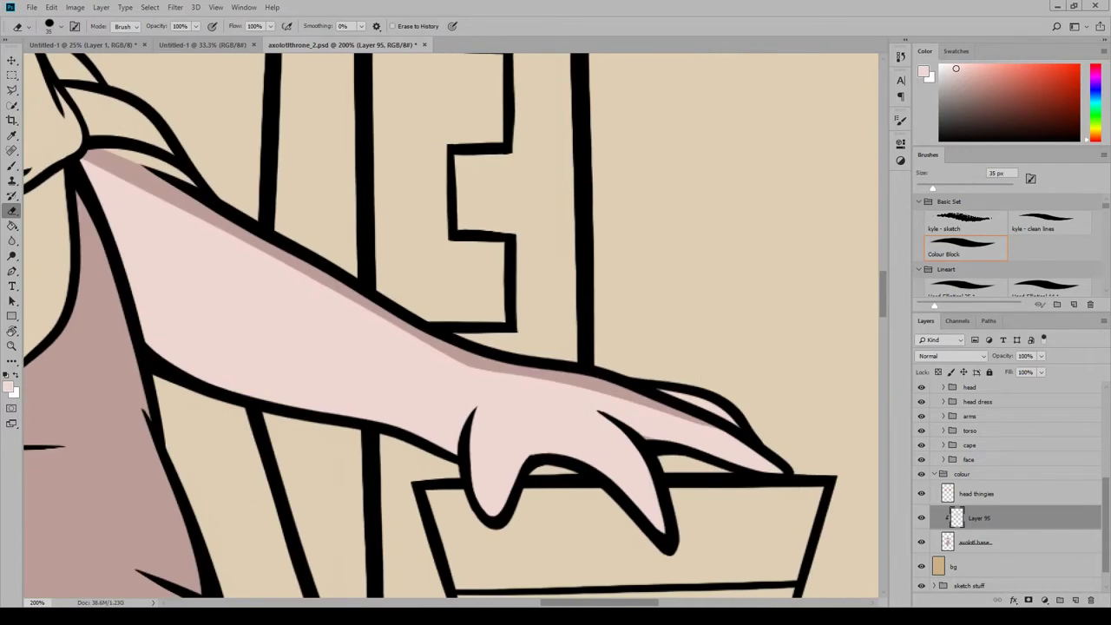
pyautogui.moveTo(580, 416); pyautogui.dragTo(601, 456)
pyautogui.hotkey('ctrl', 'z')
pyautogui.click(12, 165)
pyautogui.press('e')
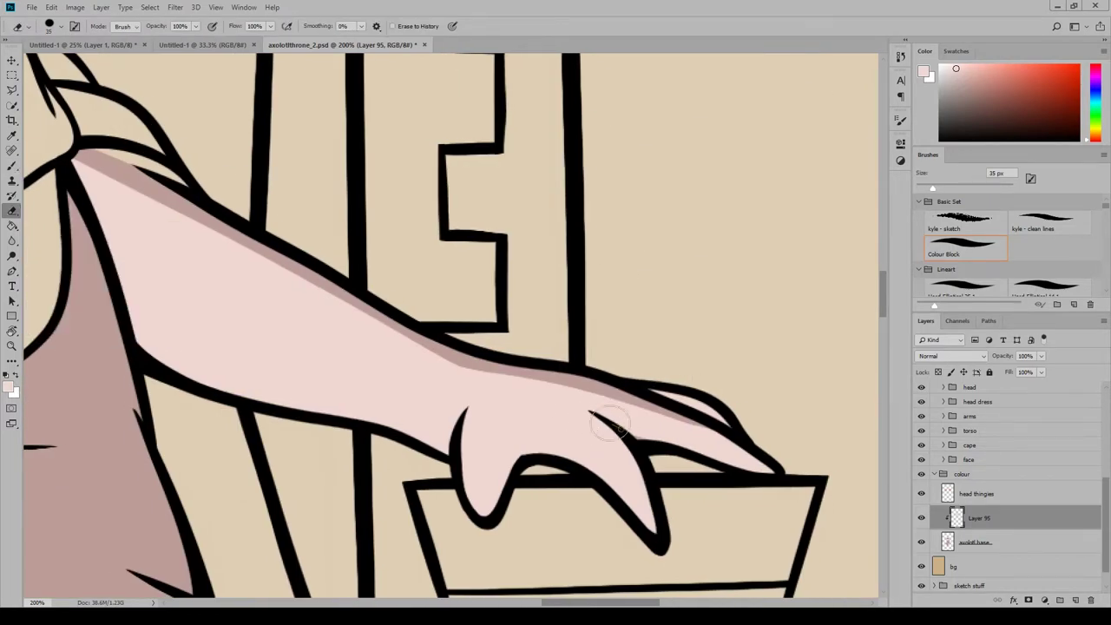
# Enlarge the brush and paint the torso below the cape pale pink, leaving a shadow along its left edge.
pyautogui.moveTo(568, 603); pyautogui.dragTo(479, 603)
pyautogui.click(215, 7)
pyautogui.click(236, 106)
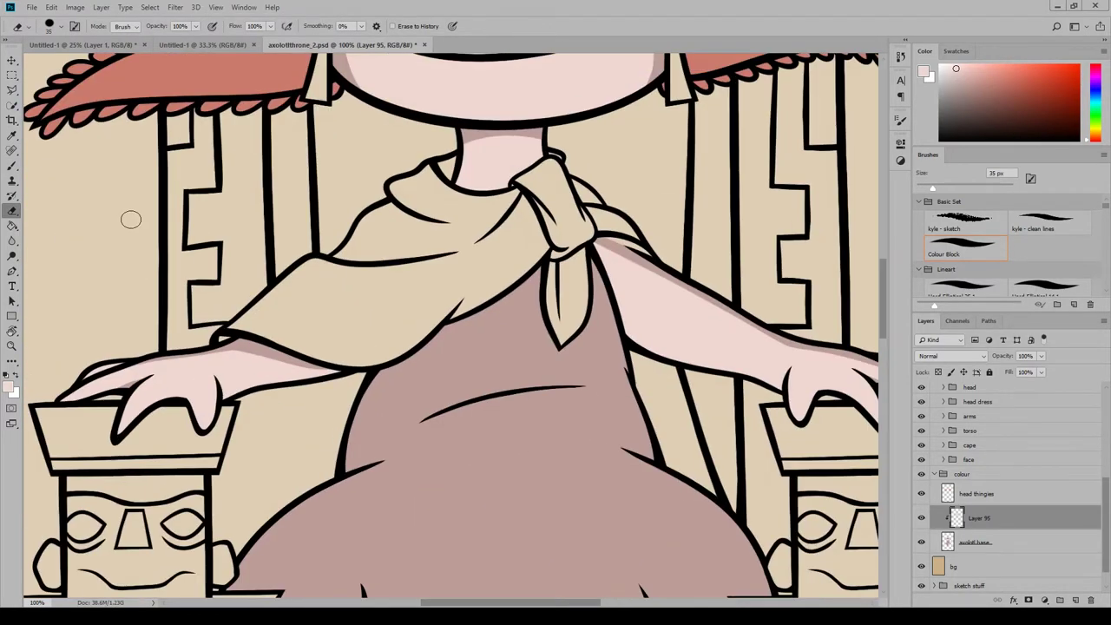
pyautogui.click(215, 7)
pyautogui.click(236, 106)
pyautogui.moveTo(883, 306)
pyautogui.mouseDown()
pyautogui.moveTo(890, 289)
pyautogui.moveTo(883, 301)
pyautogui.mouseUp()
pyautogui.click(11, 151)
pyautogui.click(11, 165)
pyautogui.press(']')
pyautogui.press(']')
pyautogui.press(']')
pyautogui.press(']')
pyautogui.press(']')
pyautogui.press(']')
pyautogui.press(']')
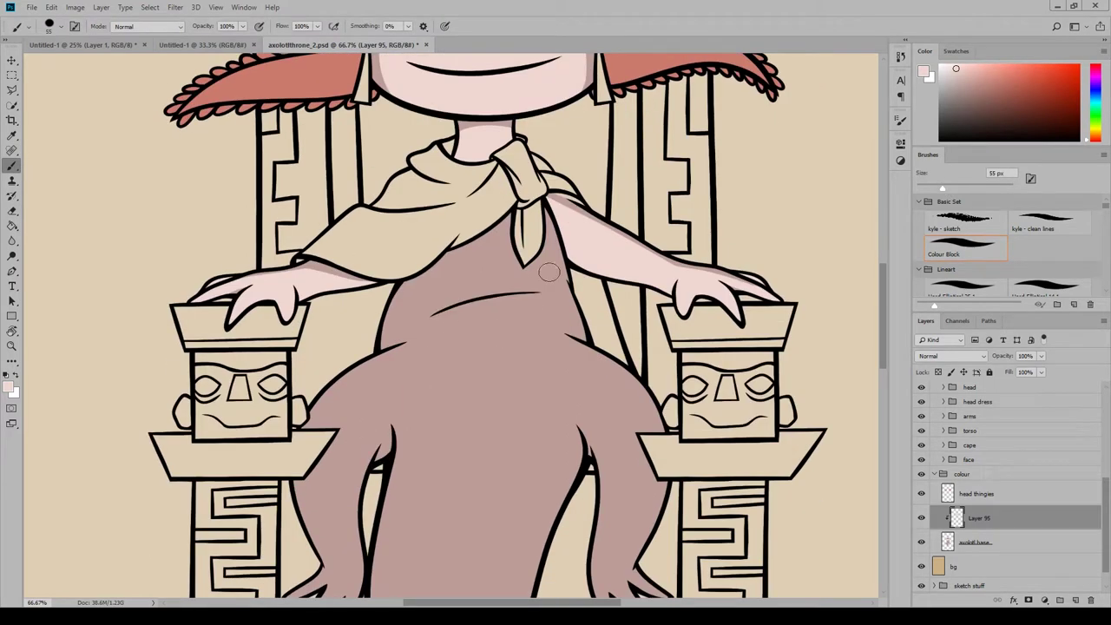
pyautogui.moveTo(529, 308)
pyautogui.mouseDown()
pyautogui.moveTo(479, 312)
pyautogui.moveTo(525, 321)
pyautogui.mouseUp()
pyautogui.moveTo(429, 288)
pyautogui.mouseDown()
pyautogui.moveTo(408, 331)
pyautogui.moveTo(402, 317)
pyautogui.moveTo(442, 276)
pyautogui.moveTo(428, 322)
pyautogui.moveTo(520, 226)
pyautogui.moveTo(559, 338)
pyautogui.moveTo(573, 260)
pyautogui.moveTo(544, 266)
pyautogui.mouseUp()
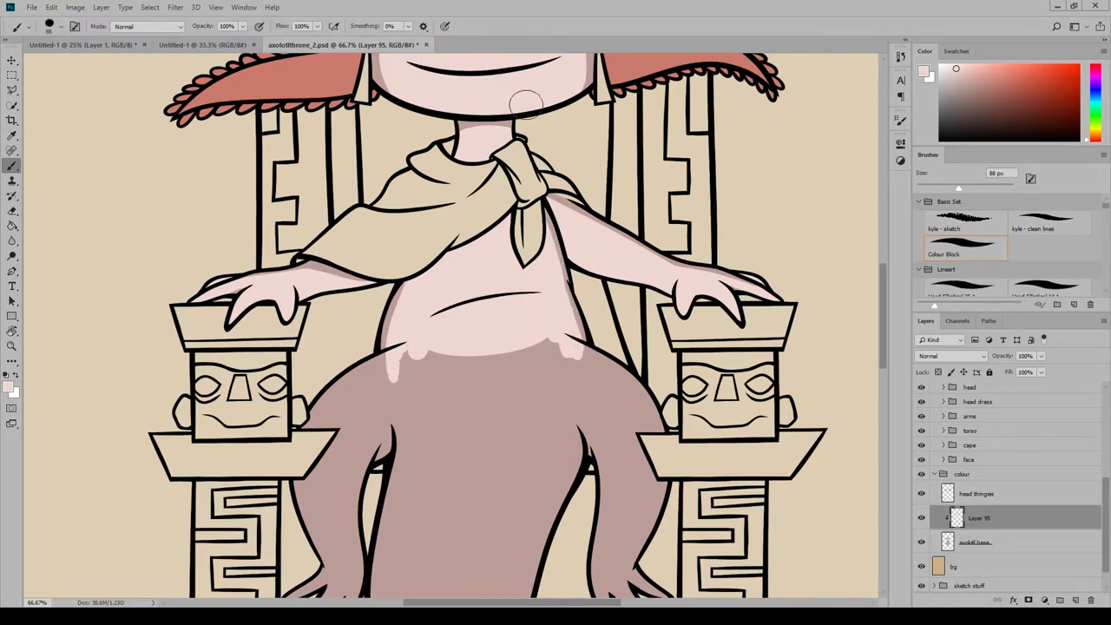
# Fill the belly and the tail down to its tip pale pink, enlarging the brush to 161 px.
pyautogui.scroll(-5, 882, 323)
pyautogui.moveTo(357, 525)
pyautogui.mouseDown()
pyautogui.moveTo(404, 430)
pyautogui.moveTo(404, 154)
pyautogui.mouseUp()
pyautogui.moveTo(427, 156); pyautogui.dragTo(424, 328)
pyautogui.moveTo(958, 188); pyautogui.dragTo(978, 187)
pyautogui.moveTo(441, 165)
pyautogui.mouseDown()
pyautogui.moveTo(426, 396)
pyautogui.moveTo(523, 344)
pyautogui.moveTo(407, 531)
pyautogui.moveTo(489, 426)
pyautogui.moveTo(436, 512)
pyautogui.moveTo(595, 183)
pyautogui.moveTo(384, 384)
pyautogui.moveTo(411, 202)
pyautogui.moveTo(564, 86)
pyautogui.moveTo(551, 113)
pyautogui.mouseUp()
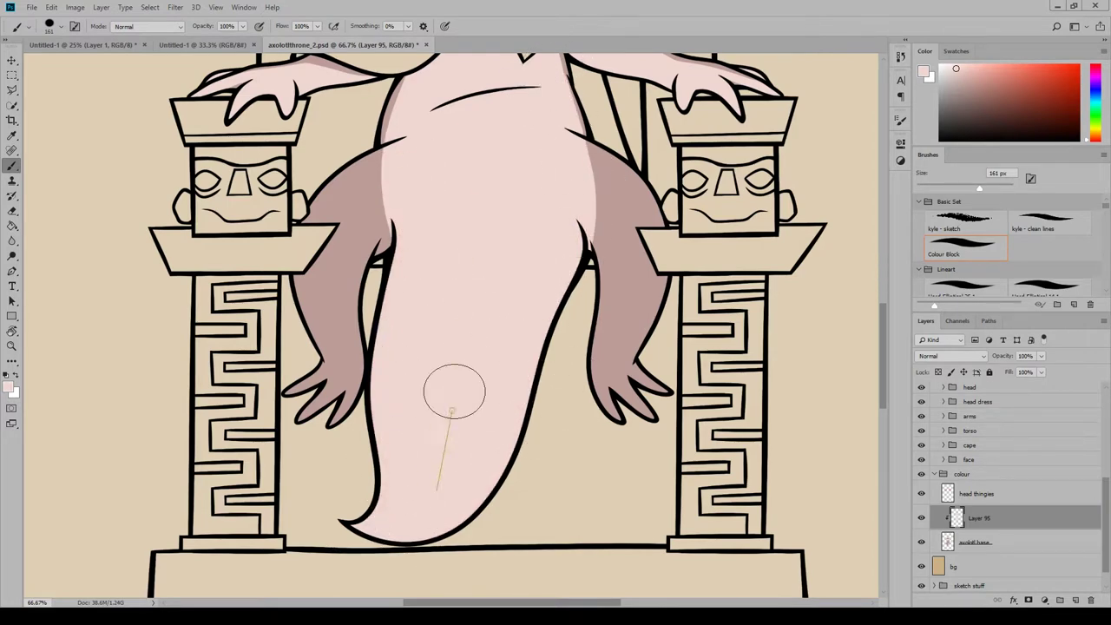
# Paint both legs and feet pale pink with the 161 px brush, leaving shadow along their outer edges.
pyautogui.scroll(2, 886, 358)
pyautogui.moveTo(365, 243)
pyautogui.mouseDown()
pyautogui.moveTo(376, 390)
pyautogui.moveTo(355, 260)
pyautogui.moveTo(326, 404)
pyautogui.mouseUp()
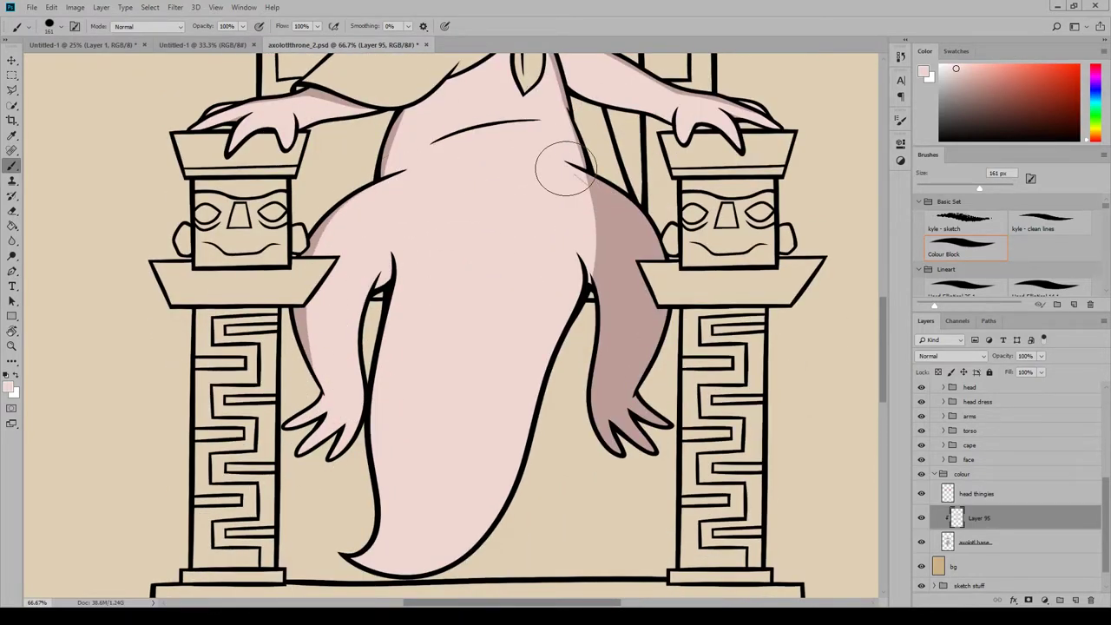
pyautogui.moveTo(570, 168)
pyautogui.mouseDown()
pyautogui.moveTo(596, 446)
pyautogui.moveTo(660, 382)
pyautogui.mouseUp()
# Erase the pale pink on the torso beneath the cape and knot with a 35 px eraser to form a cast shadow.
pyautogui.moveTo(885, 348); pyautogui.dragTo(886, 289)
pyautogui.hotkey('ctrl', '+')
pyautogui.press('e')
pyautogui.moveTo(390, 291); pyautogui.dragTo(354, 368)
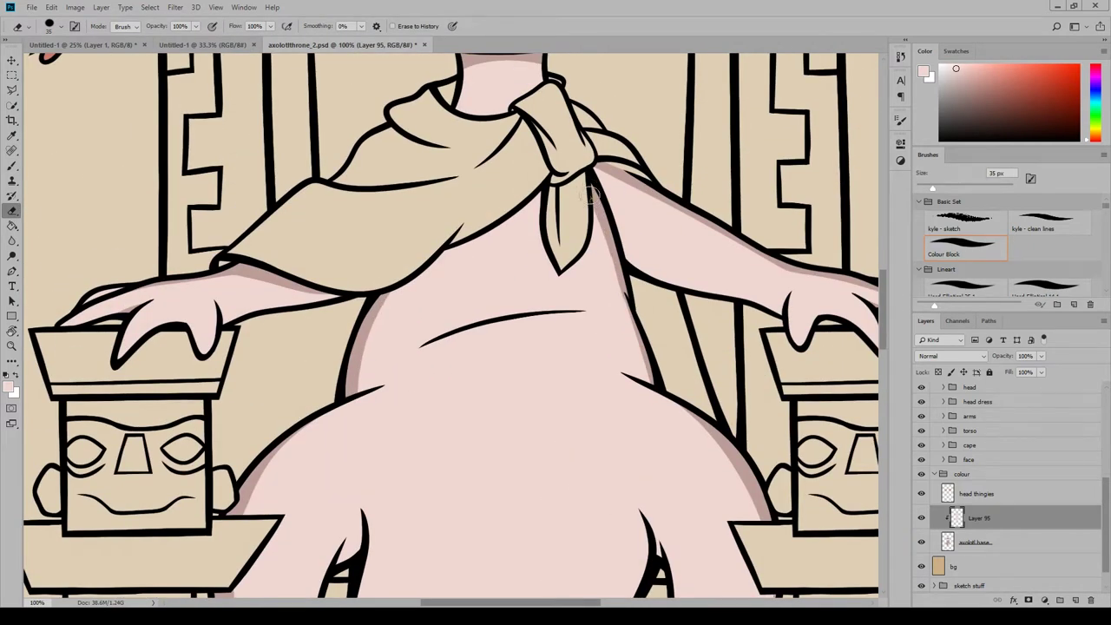
pyautogui.moveTo(590, 193); pyautogui.dragTo(601, 215)
pyautogui.moveTo(441, 254); pyautogui.dragTo(532, 205)
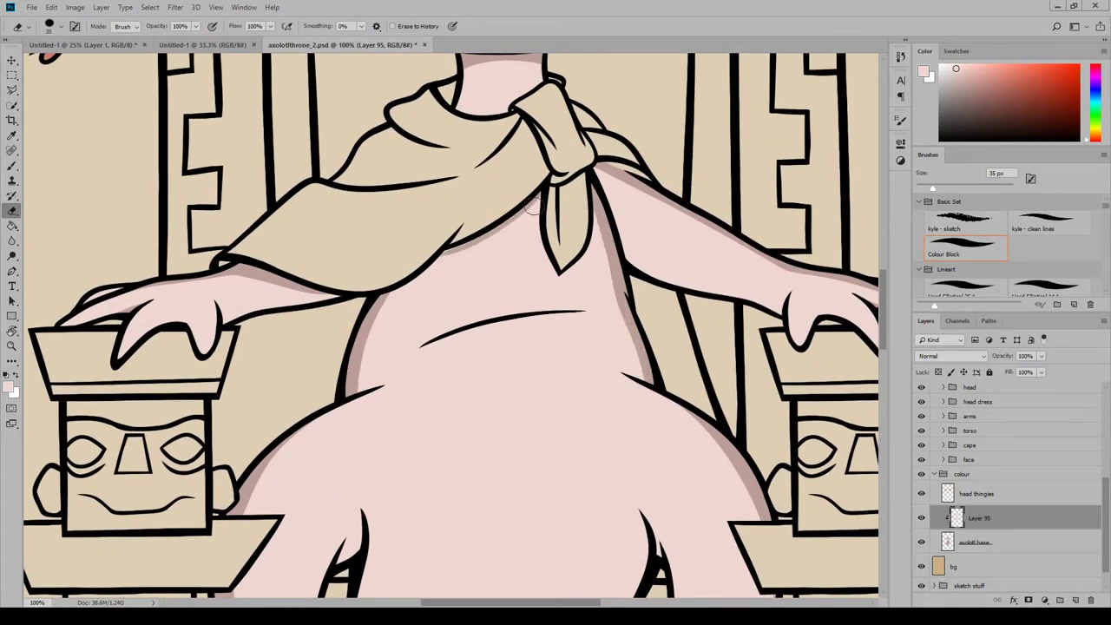
pyautogui.moveTo(432, 260); pyautogui.dragTo(449, 250)
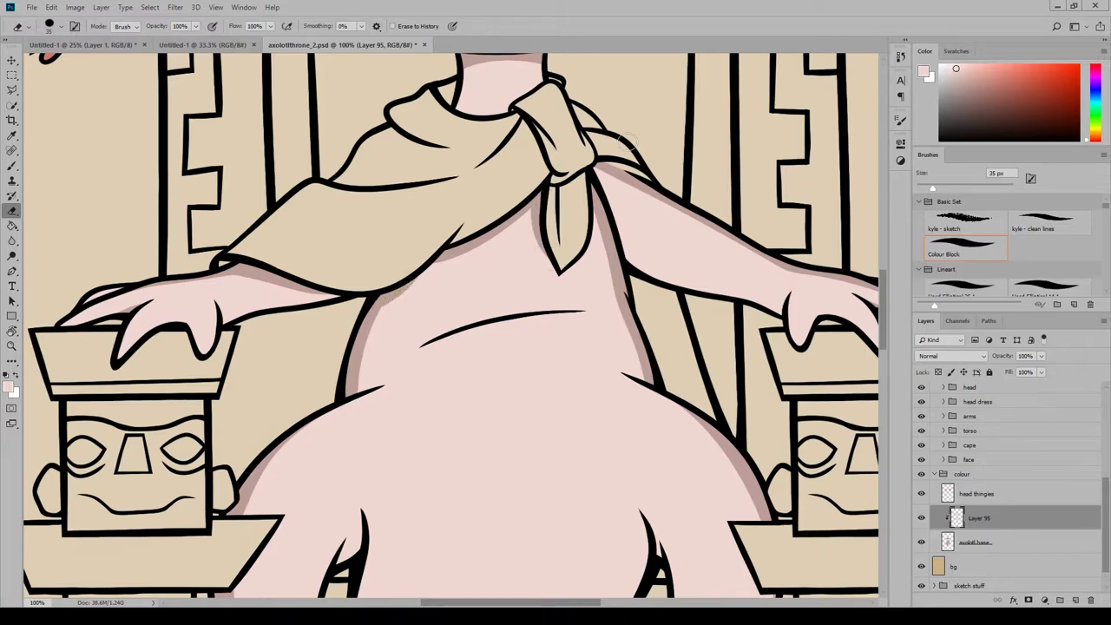
# Erase a thin tapered shadow along the curved crease line across the torso.
pyautogui.moveTo(882, 295); pyautogui.dragTo(883, 290)
pyautogui.moveTo(503, 347); pyautogui.dragTo(577, 342)
pyautogui.moveTo(453, 358); pyautogui.dragTo(569, 344)
pyautogui.moveTo(419, 382); pyautogui.dragTo(512, 349)
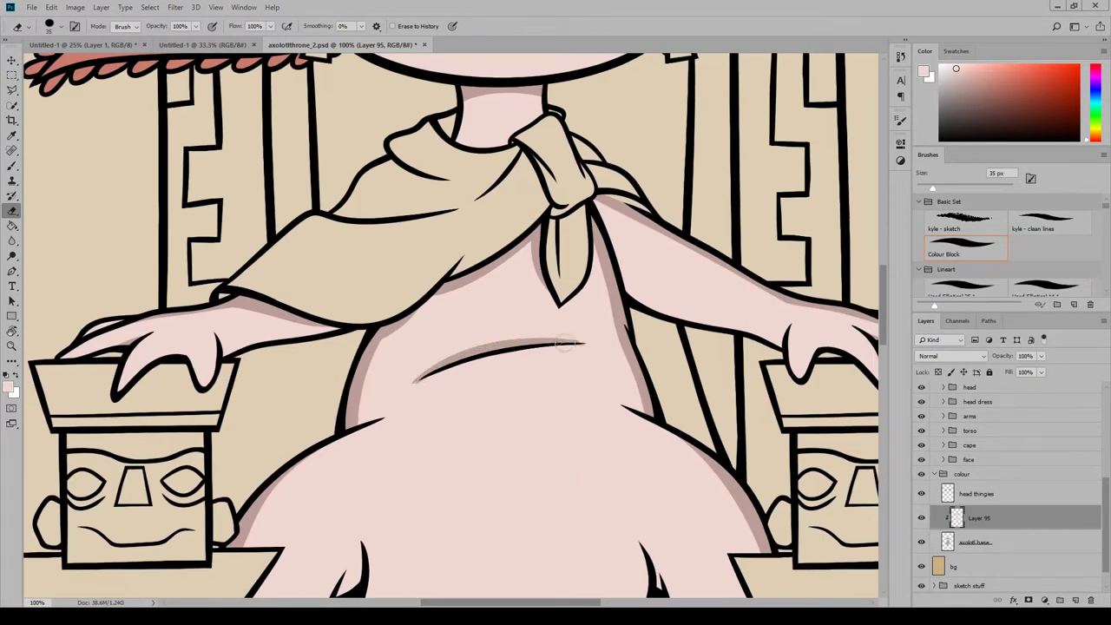
# Refine the light skin tone on Layer 95 over the legs and erase it along both feet to leave shadow edges on the toes.
pyautogui.click(11, 166)
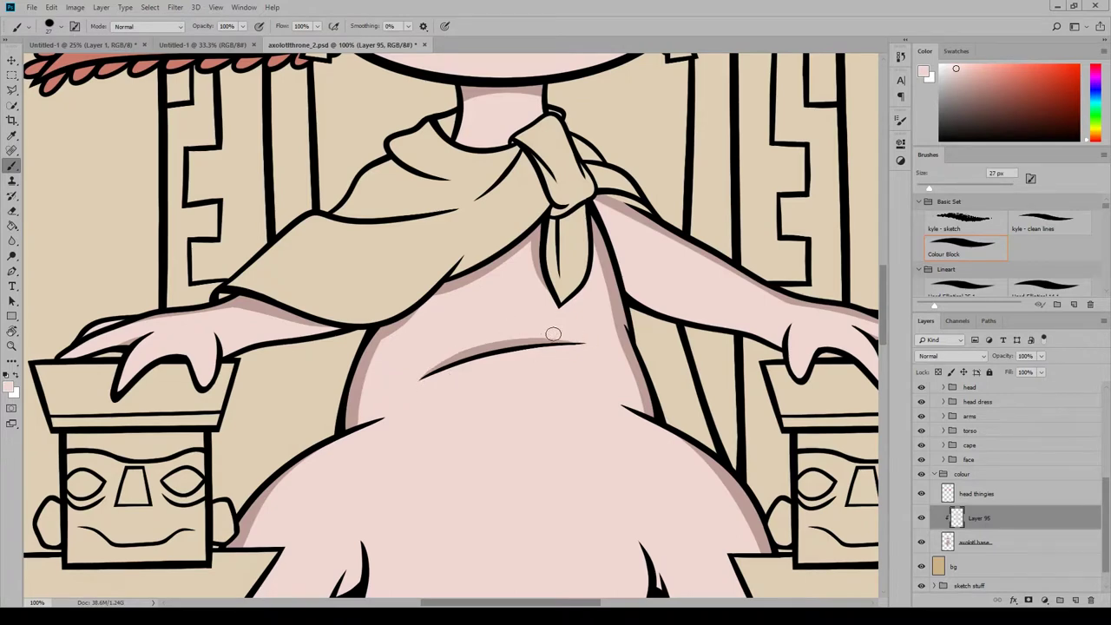
pyautogui.scroll(-5, 896, 337)
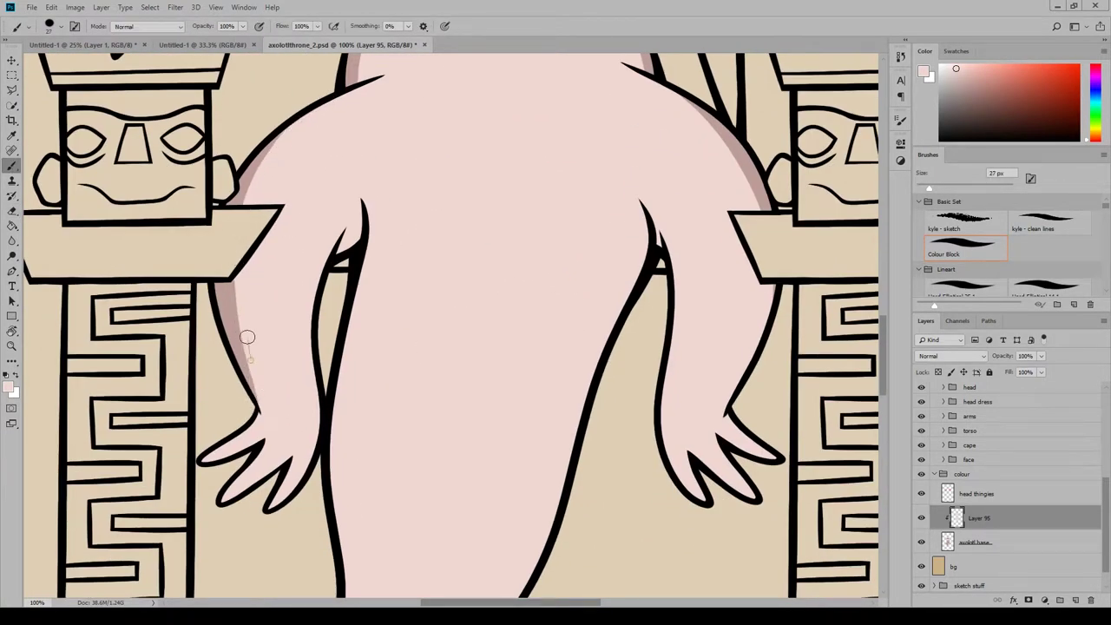
pyautogui.press('e')
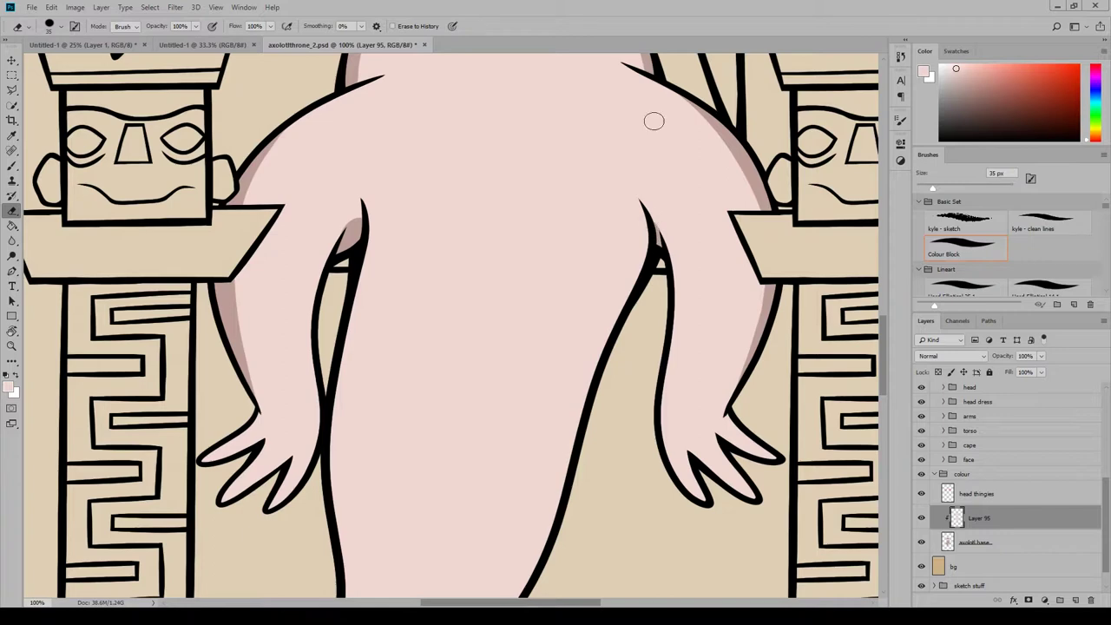
pyautogui.moveTo(656, 419); pyautogui.dragTo(703, 502)
pyautogui.moveTo(693, 454); pyautogui.dragTo(753, 500)
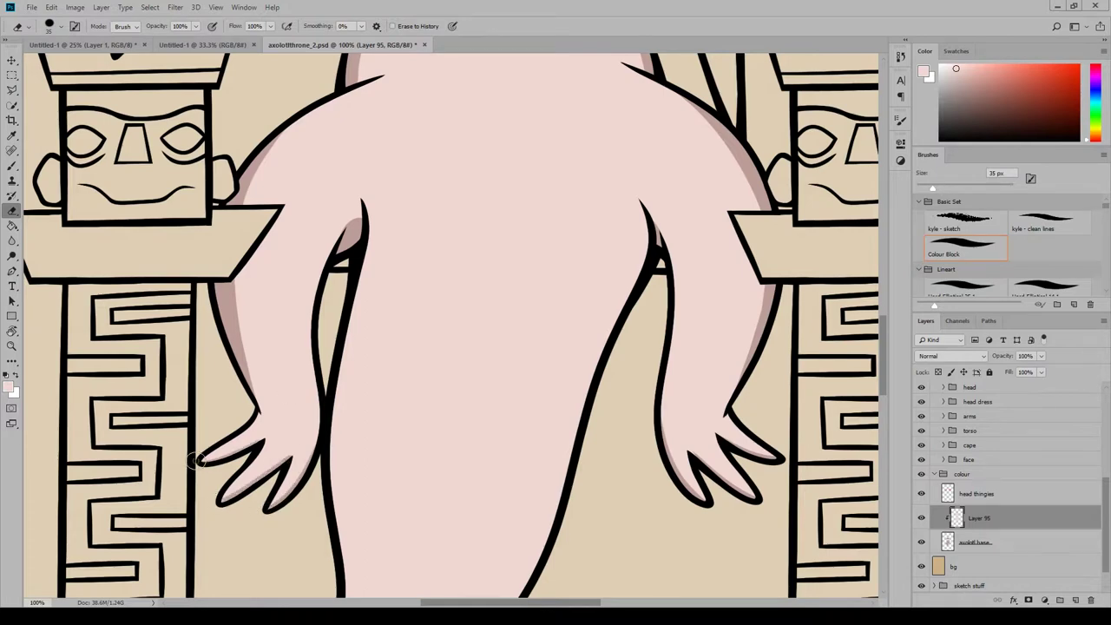
pyautogui.press('b')
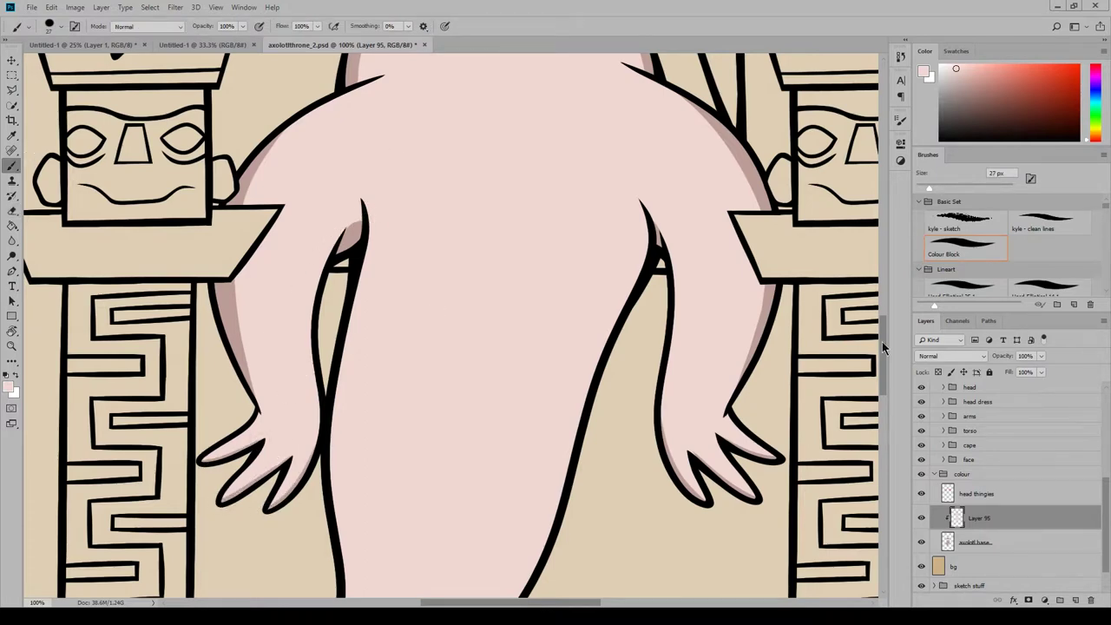
# Erase a thin strip of the light skin tone across the forehead to form a shadow below the headdress band.
pyautogui.scroll(-3, 882, 341)
pyautogui.moveTo(883, 341); pyautogui.dragTo(887, 231)
pyautogui.click(12, 211)
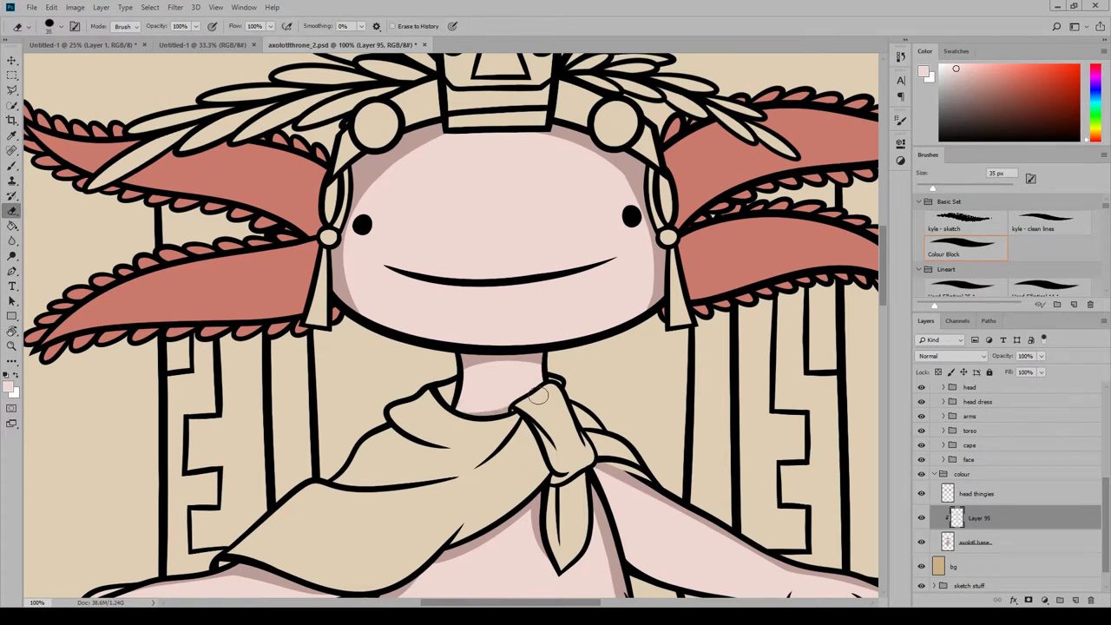
pyautogui.moveTo(434, 139); pyautogui.dragTo(552, 130)
pyautogui.hotkey('ctrl', 'z')
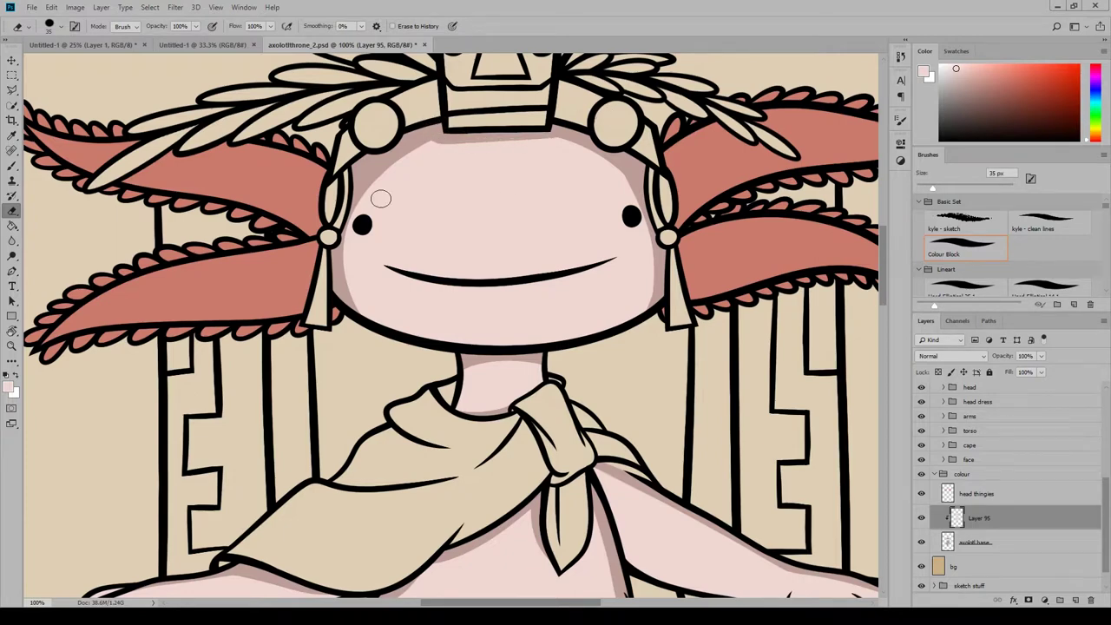
# Erase the light skin tone along the tail tip's lower edge to form a crescent shadow, and tidy its border with the brush.
pyautogui.scroll(-12, 894, 390)
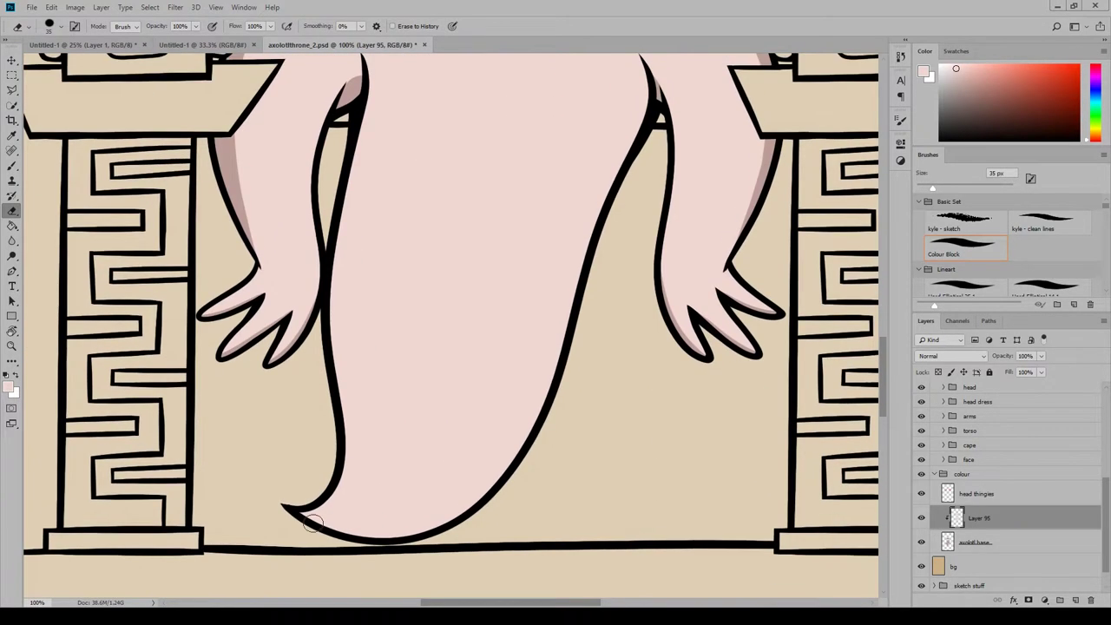
pyautogui.moveTo(286, 505)
pyautogui.mouseDown()
pyautogui.moveTo(389, 529)
pyautogui.moveTo(423, 524)
pyautogui.mouseUp()
pyautogui.hotkey('ctrl', 'z')
pyautogui.hotkey('ctrl', 'z')
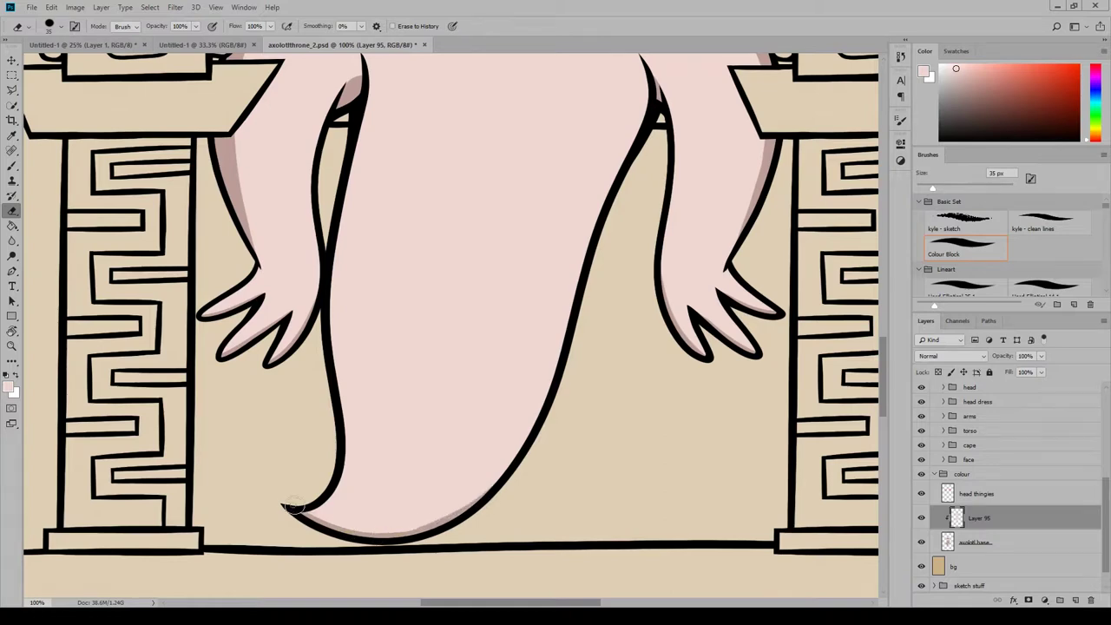
pyautogui.hotkey('ctrl', 'z')
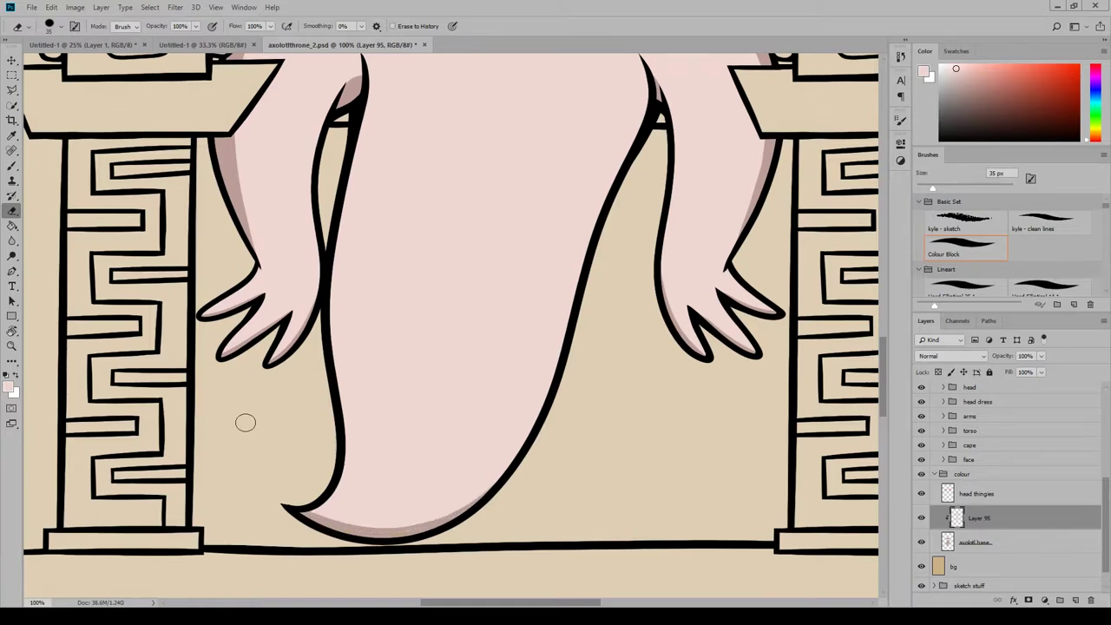
pyautogui.press('b')
pyautogui.moveTo(297, 504); pyautogui.dragTo(481, 494)
# Add a new layer above "head thingies" and clip it to that layer.
pyautogui.scroll(10, 565, 354)
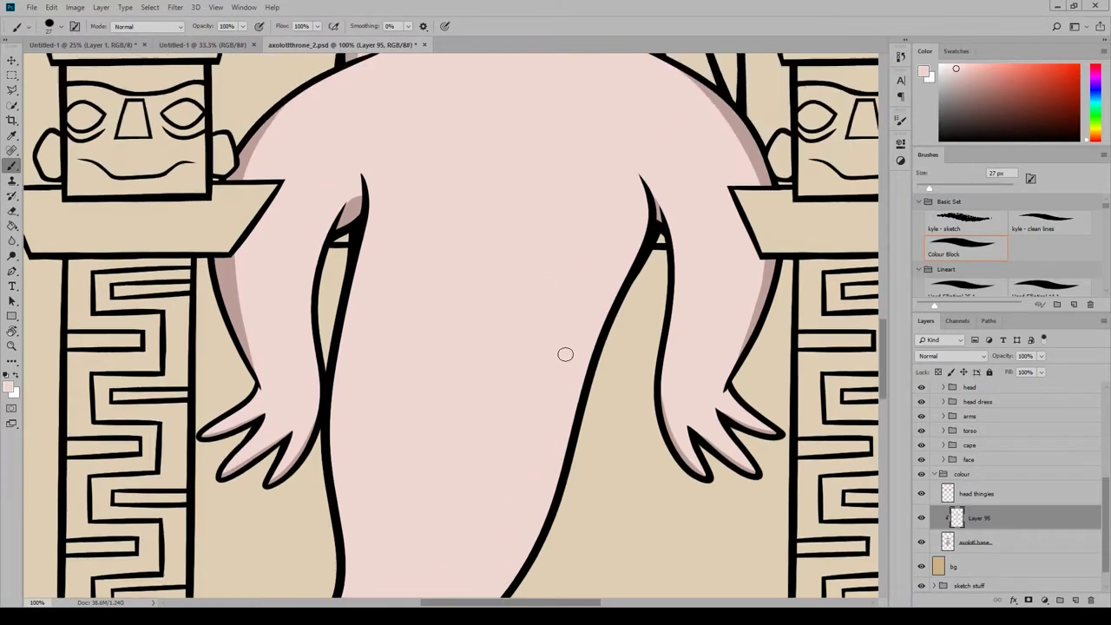
pyautogui.click(215, 7)
pyautogui.click(261, 102)
pyautogui.hotkey('ctrl', '-')
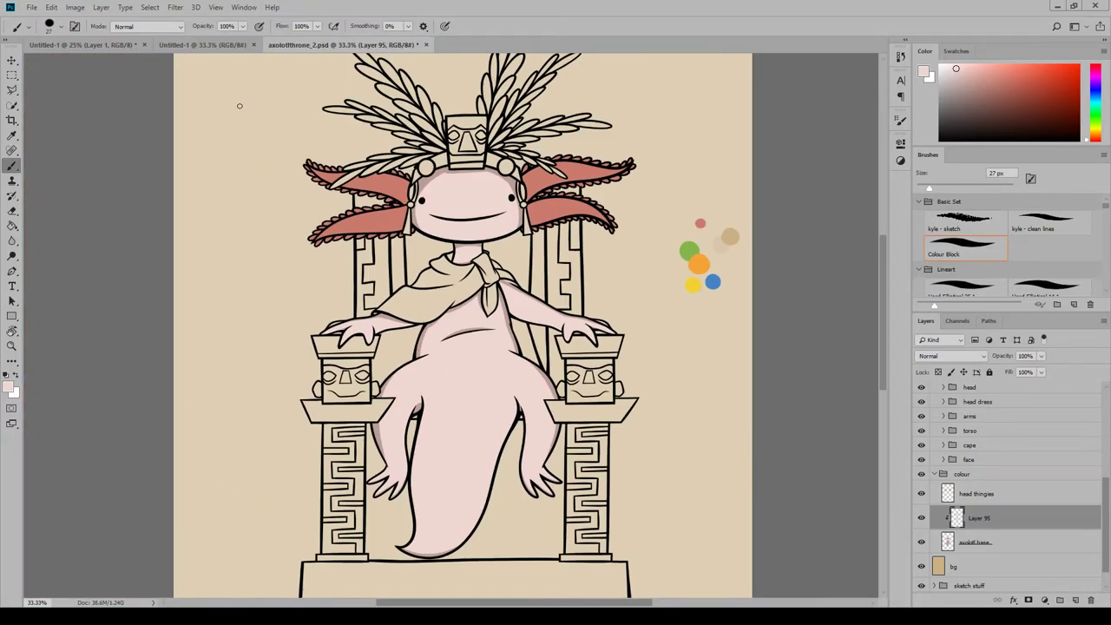
pyautogui.scroll(1, 670, 364)
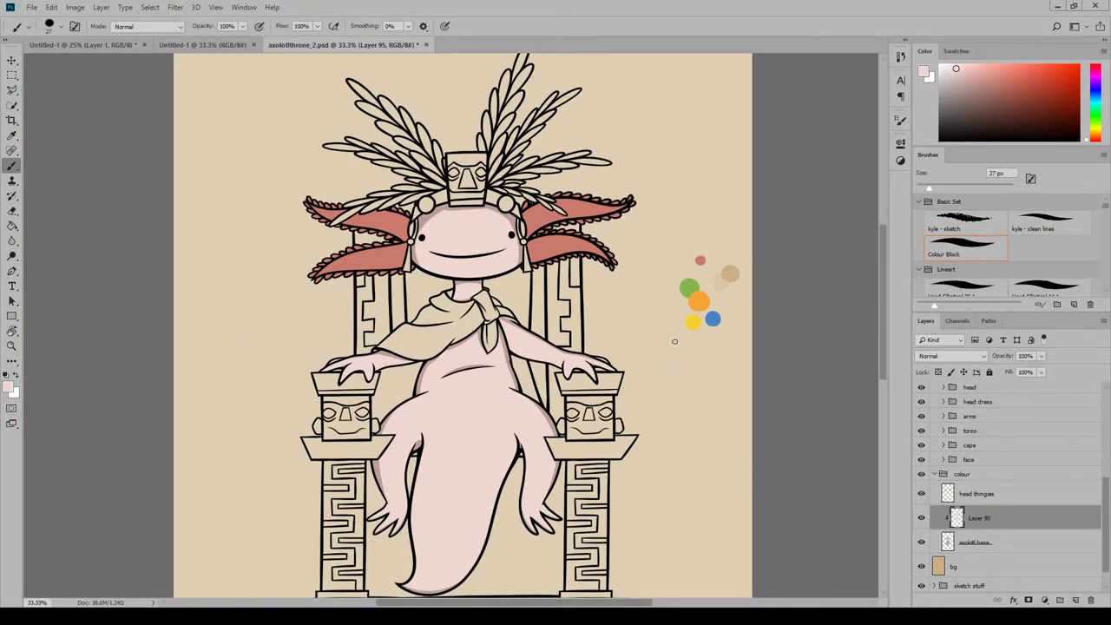
pyautogui.click(994, 497)
pyautogui.click(1075, 600)
pyautogui.rightClick(1002, 493)
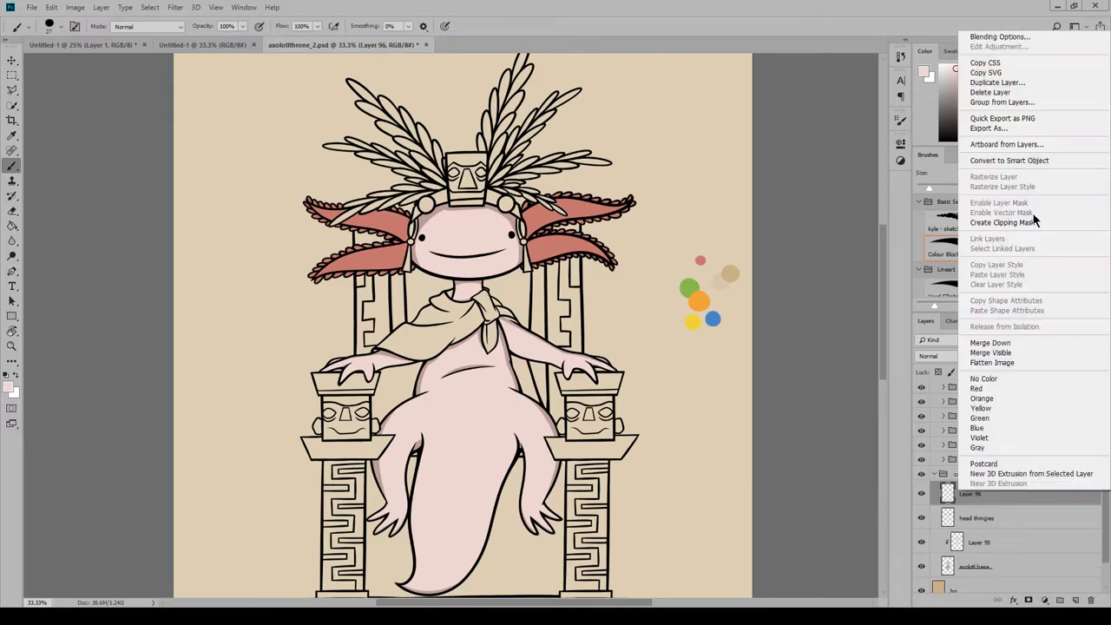
pyautogui.click(1034, 222)
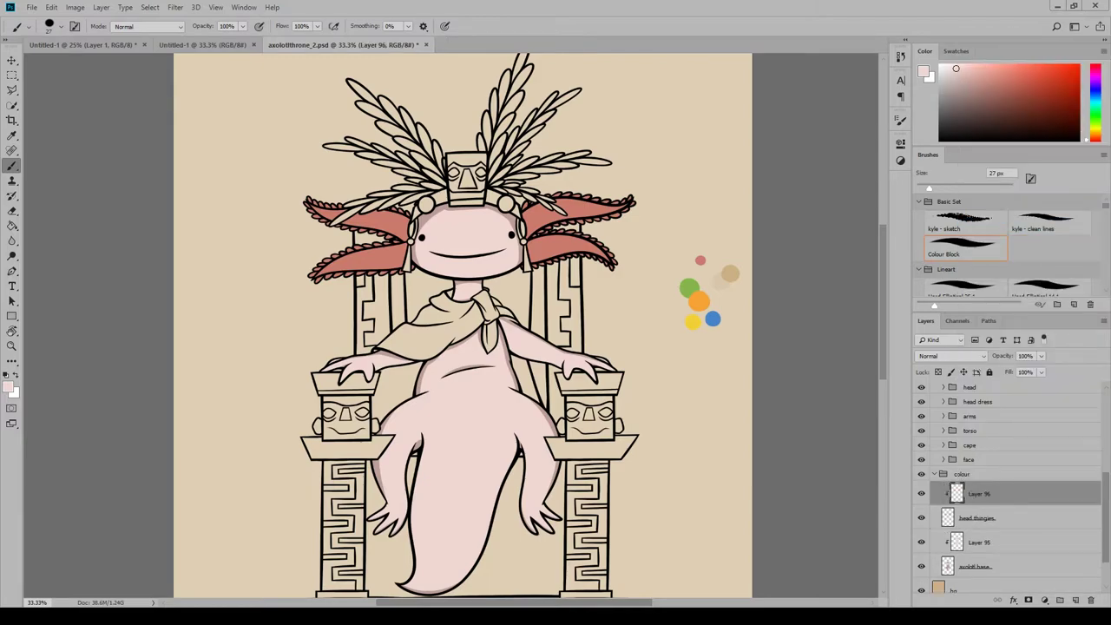
# Choose a lighter salmon pink and paint it over the lower areas of the two right-hand gills, leaving their upper edges darker.
pyautogui.click(7, 387)
pyautogui.click(320, 303)
pyautogui.click(532, 271)
pyautogui.click(215, 7)
pyautogui.click(258, 92)
pyautogui.click(216, 7)
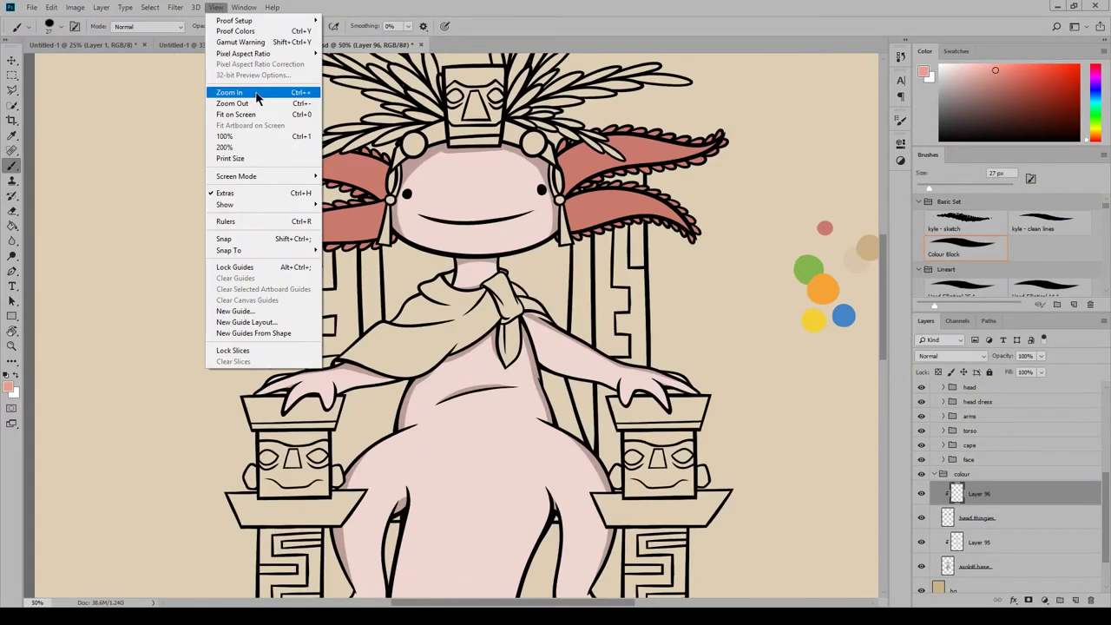
pyautogui.click(258, 92)
pyautogui.moveTo(883, 281); pyautogui.dragTo(891, 251)
pyautogui.moveTo(538, 602); pyautogui.dragTo(593, 602)
pyautogui.moveTo(435, 298)
pyautogui.mouseDown()
pyautogui.moveTo(661, 345)
pyautogui.moveTo(468, 334)
pyautogui.moveTo(642, 342)
pyautogui.moveTo(569, 328)
pyautogui.moveTo(683, 378)
pyautogui.mouseUp()
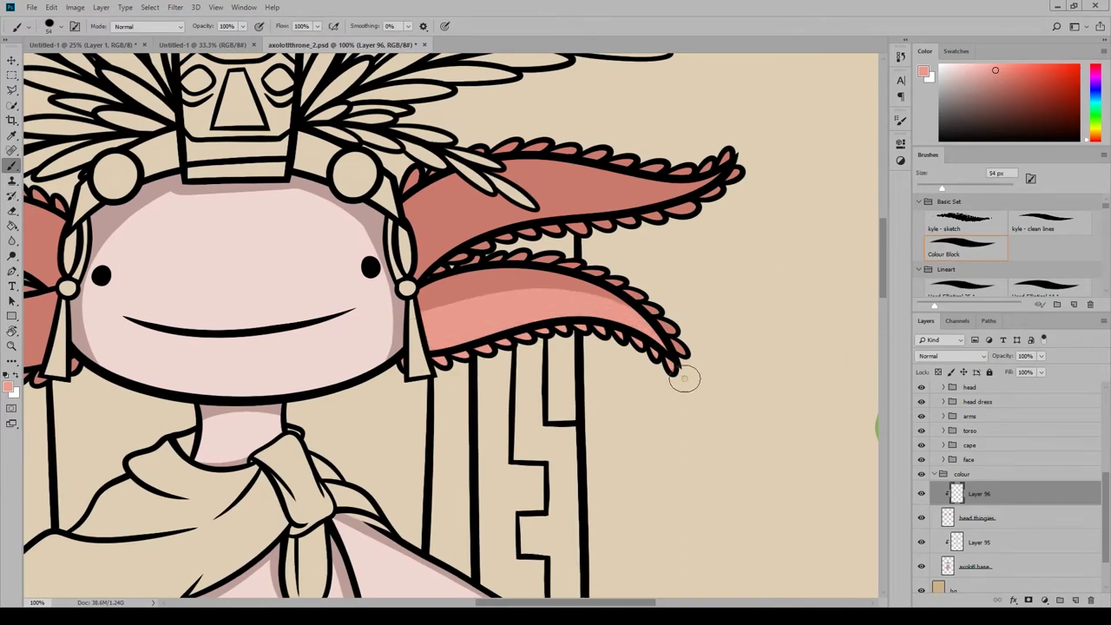
pyautogui.moveTo(429, 257)
pyautogui.mouseDown()
pyautogui.moveTo(720, 174)
pyautogui.moveTo(399, 260)
pyautogui.moveTo(680, 183)
pyautogui.moveTo(624, 183)
pyautogui.mouseUp()
pyautogui.moveTo(502, 247); pyautogui.dragTo(755, 162)
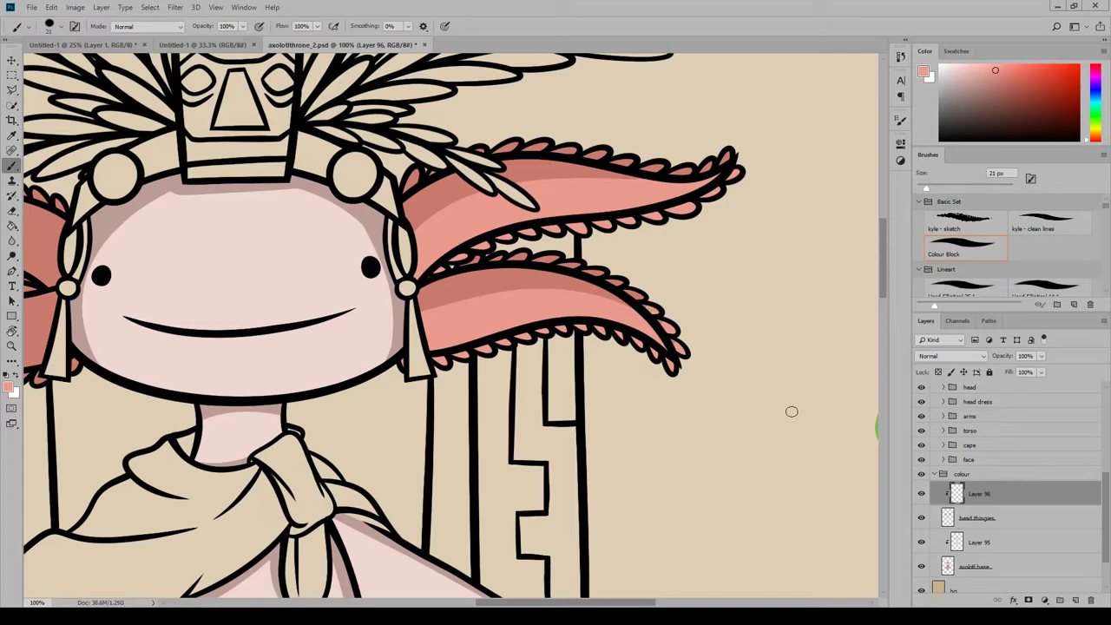
# Paint the same light salmon pink over the two left-hand gills with a larger brush, leaving their upper edges darker.
pyautogui.moveTo(625, 602); pyautogui.dragTo(540, 602)
pyautogui.moveTo(926, 188); pyautogui.dragTo(938, 188)
pyautogui.moveTo(444, 337)
pyautogui.mouseDown()
pyautogui.moveTo(202, 387)
pyautogui.moveTo(427, 345)
pyautogui.mouseUp()
pyautogui.press(']')
pyautogui.press(']')
pyautogui.press(']')
pyautogui.press(']')
pyautogui.moveTo(269, 373)
pyautogui.mouseDown()
pyautogui.moveTo(416, 365)
pyautogui.moveTo(420, 374)
pyautogui.mouseUp()
pyautogui.moveTo(442, 327); pyautogui.dragTo(182, 411)
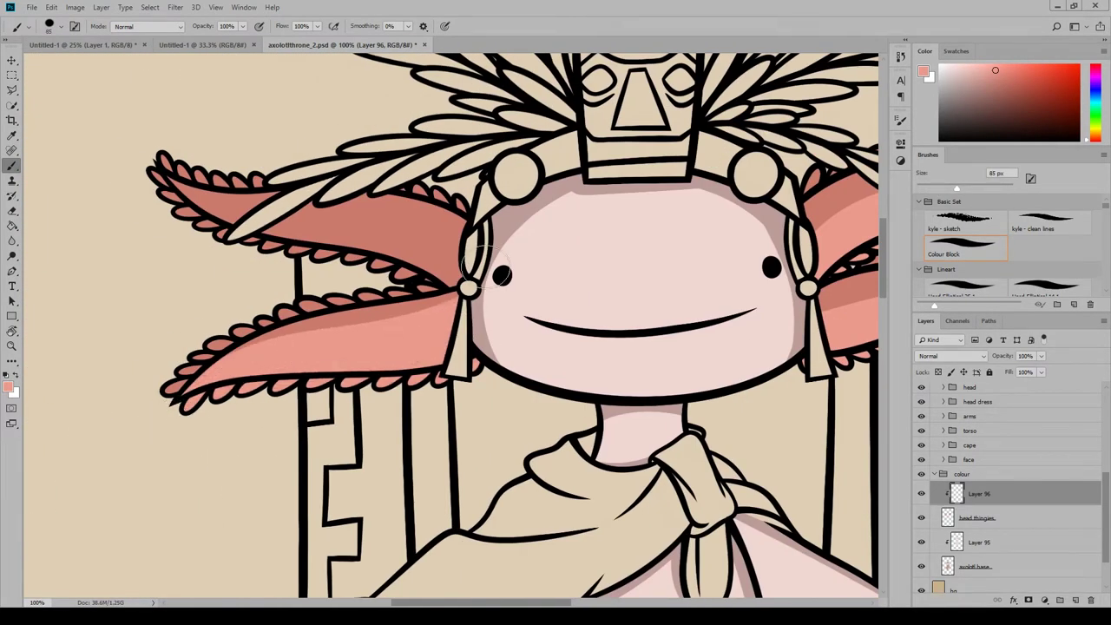
pyautogui.moveTo(447, 275); pyautogui.dragTo(195, 206)
pyautogui.click(12, 210)
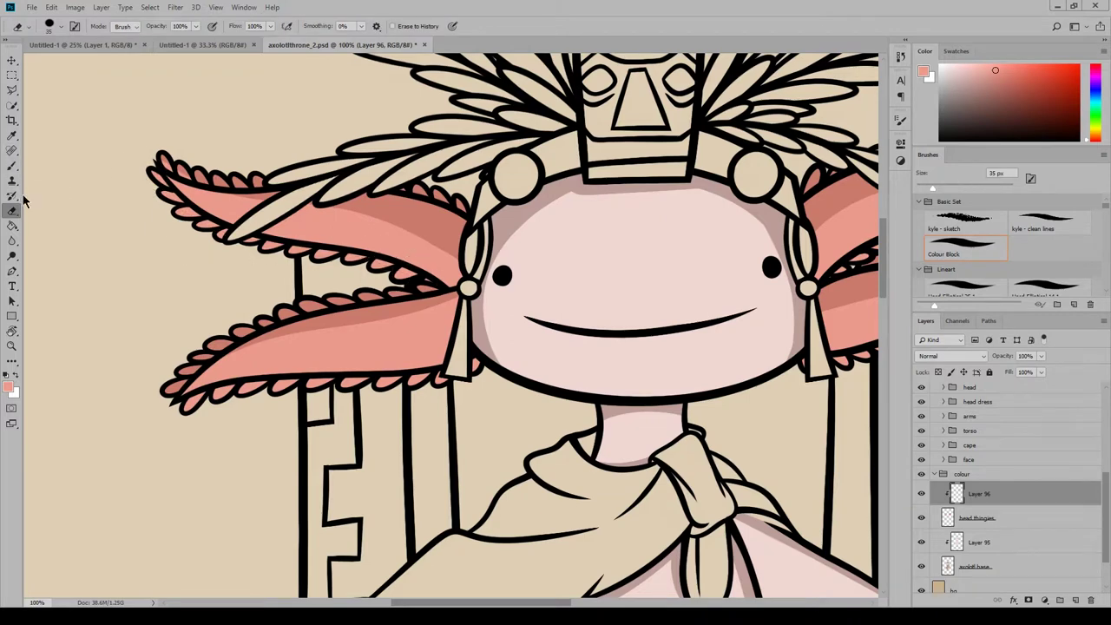
pyautogui.press('b')
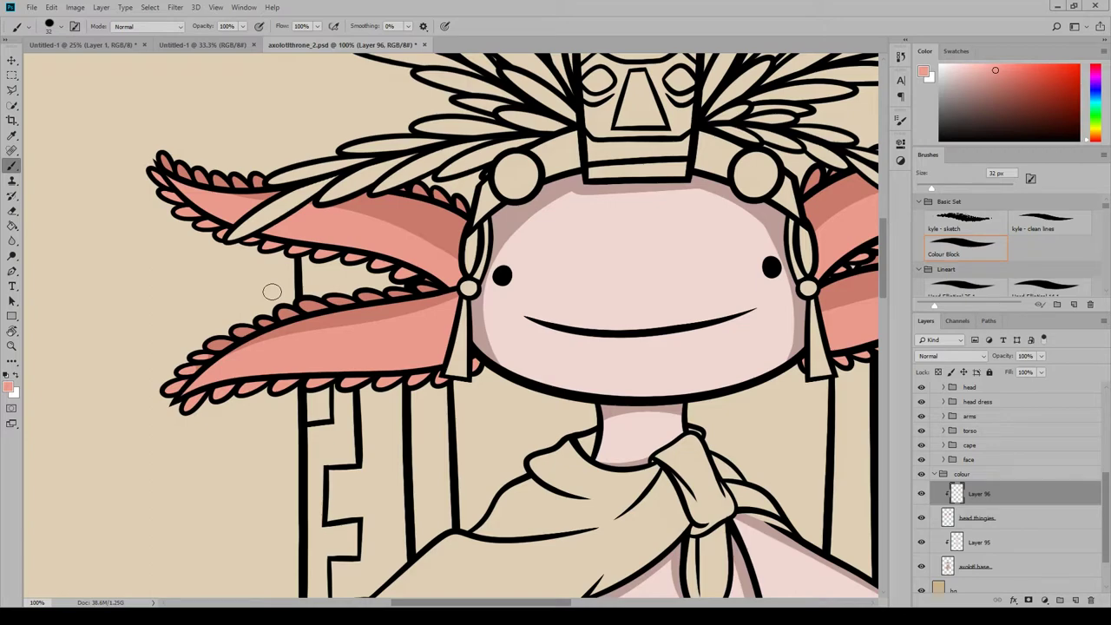
# Adjust the axolotl base layer's Hue/Saturation to saturation +35 and lightness +7.
pyautogui.click(216, 7)
pyautogui.click(246, 105)
pyautogui.click(216, 7)
pyautogui.click(246, 105)
pyautogui.click(216, 7)
pyautogui.click(246, 105)
pyautogui.moveTo(884, 287); pyautogui.dragTo(886, 313)
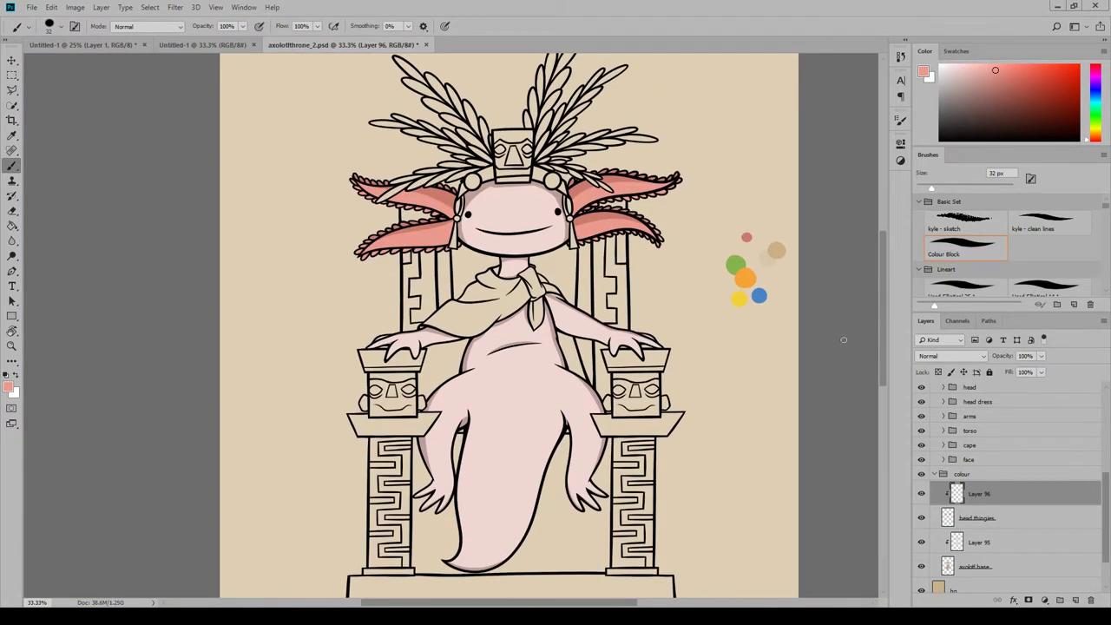
pyautogui.click(1007, 572)
pyautogui.click(76, 7)
pyautogui.moveTo(93, 38)
pyautogui.click(225, 99)
pyautogui.moveTo(727, 441)
pyautogui.mouseDown()
pyautogui.moveTo(744, 441)
pyautogui.moveTo(722, 440)
pyautogui.mouseUp()
pyautogui.moveTo(727, 412); pyautogui.dragTo(752, 409)
pyautogui.moveTo(722, 439); pyautogui.dragTo(747, 410)
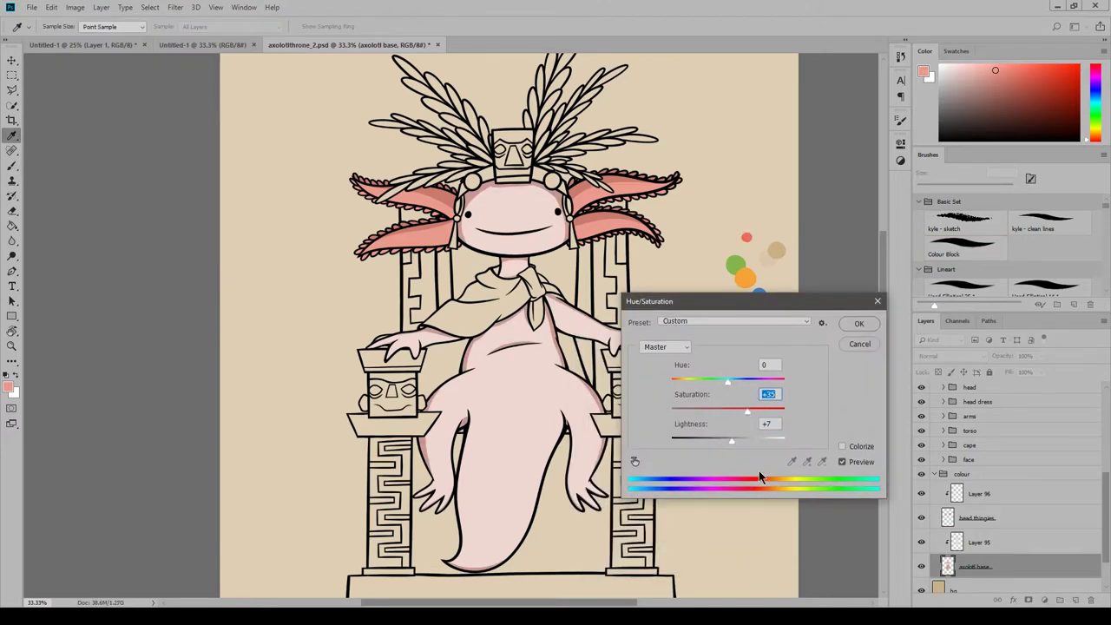
pyautogui.click(859, 324)
# Add a new layer at the top of the colour group and name it "headdress".
pyautogui.click(993, 502)
pyautogui.click(1075, 600)
pyautogui.doubleClick(966, 493)
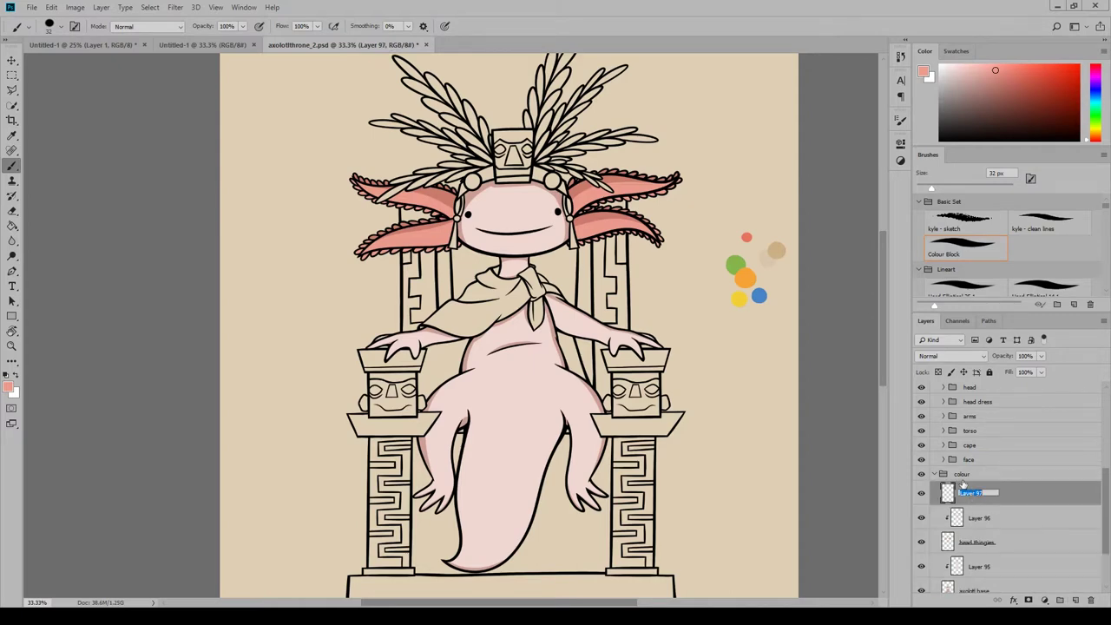
pyautogui.write('headdress')
pyautogui.press('Return')
pyautogui.press('n')
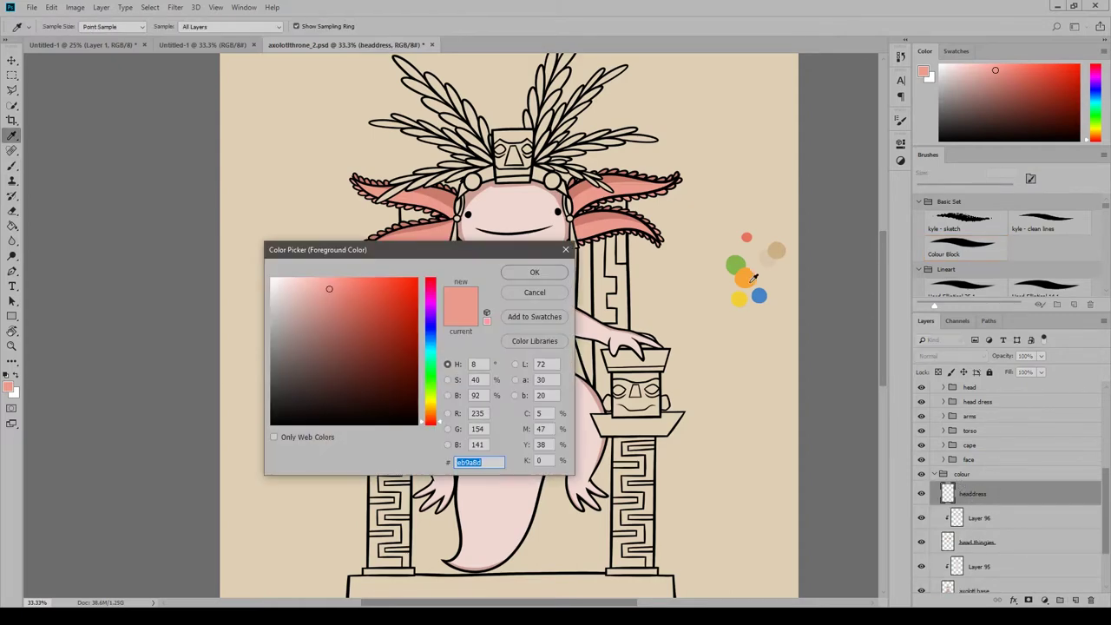
pyautogui.press('Return')
pyautogui.press('b')
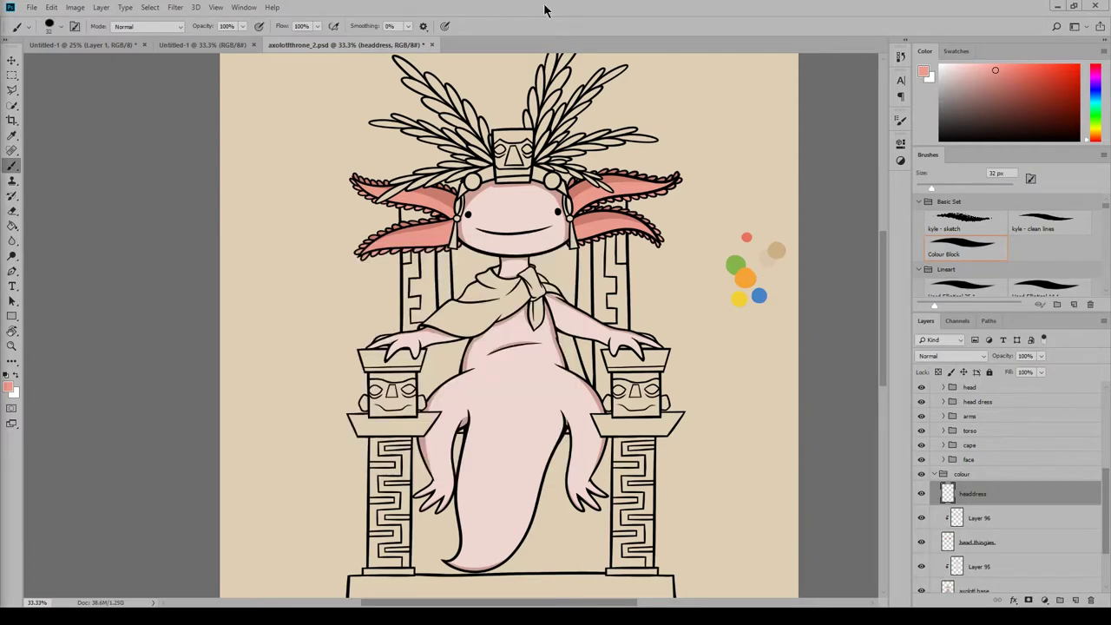
# Choose a medium brown and block in the headdress band and its two round discs on both sides of the head.
pyautogui.click(8, 387)
pyautogui.click(327, 355)
pyautogui.click(431, 414)
pyautogui.click(356, 355)
pyautogui.click(535, 272)
pyautogui.click(216, 7)
pyautogui.click(241, 93)
pyautogui.click(216, 7)
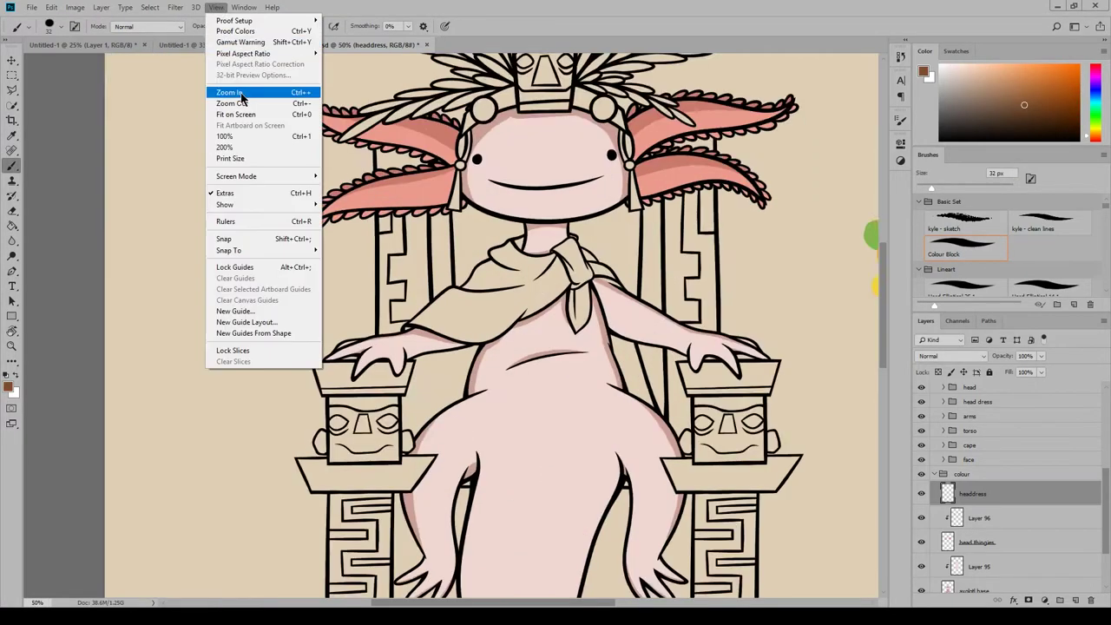
pyautogui.click(241, 93)
pyautogui.scroll(5, 451, 325)
pyautogui.moveTo(473, 303)
pyautogui.mouseDown()
pyautogui.moveTo(531, 265)
pyautogui.moveTo(499, 293)
pyautogui.mouseUp()
pyautogui.moveTo(614, 264)
pyautogui.mouseDown()
pyautogui.moveTo(649, 268)
pyautogui.moveTo(656, 293)
pyautogui.moveTo(688, 309)
pyautogui.mouseUp()
pyautogui.moveTo(495, 307)
pyautogui.mouseDown()
pyautogui.moveTo(530, 285)
pyautogui.moveTo(503, 265)
pyautogui.mouseUp()
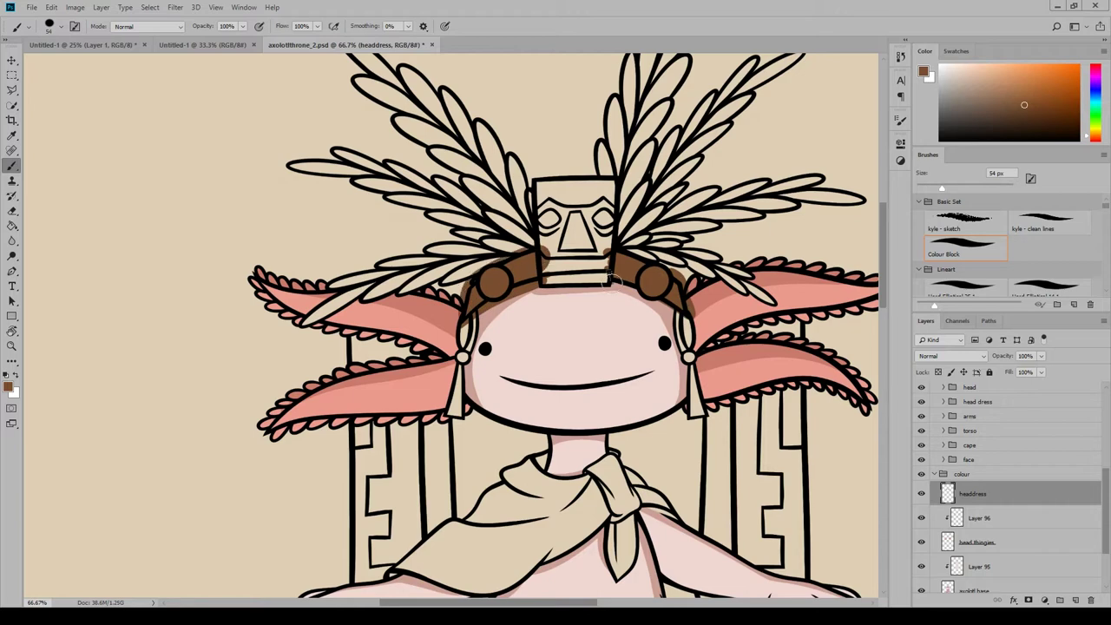
pyautogui.moveTo(612, 280)
pyautogui.mouseDown()
pyautogui.moveTo(680, 276)
pyautogui.moveTo(692, 313)
pyautogui.mouseUp()
# Fill the headdress's central face block with brown and cover the remaining gaps along the band using a 78 px brush.
pyautogui.moveTo(544, 191)
pyautogui.mouseDown()
pyautogui.moveTo(545, 239)
pyautogui.moveTo(592, 276)
pyautogui.moveTo(603, 270)
pyautogui.mouseUp()
pyautogui.moveTo(941, 187); pyautogui.dragTo(952, 189)
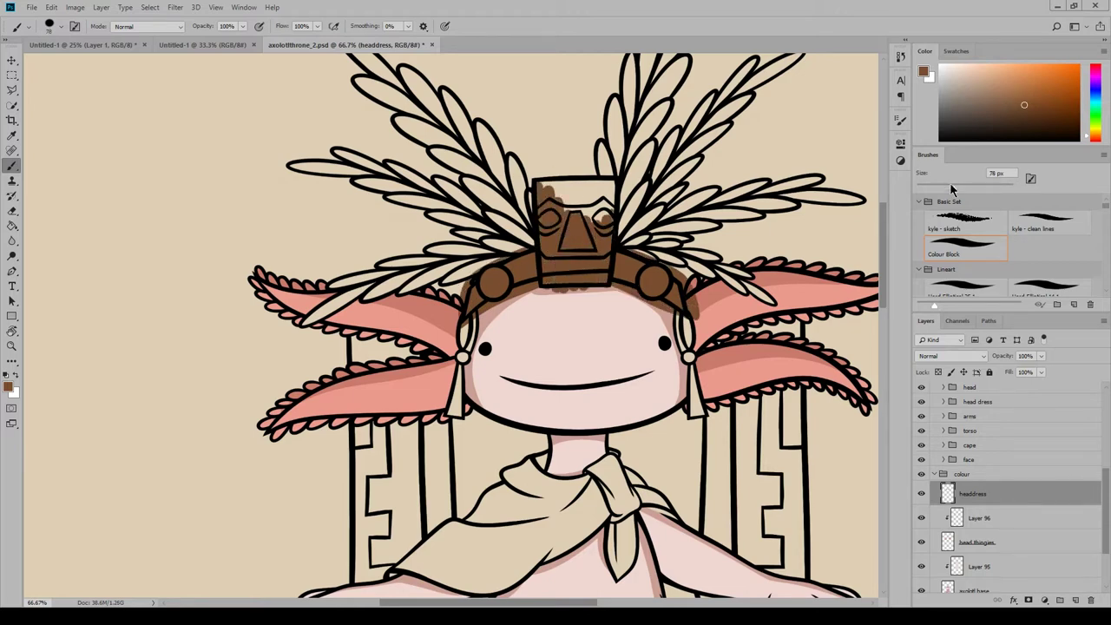
pyautogui.moveTo(548, 188)
pyautogui.mouseDown()
pyautogui.moveTo(606, 227)
pyautogui.moveTo(568, 191)
pyautogui.mouseUp()
pyautogui.moveTo(523, 292); pyautogui.dragTo(475, 303)
pyautogui.moveTo(475, 303); pyautogui.dragTo(496, 267)
pyautogui.moveTo(666, 272); pyautogui.dragTo(689, 307)
pyautogui.moveTo(614, 283); pyautogui.dragTo(551, 286)
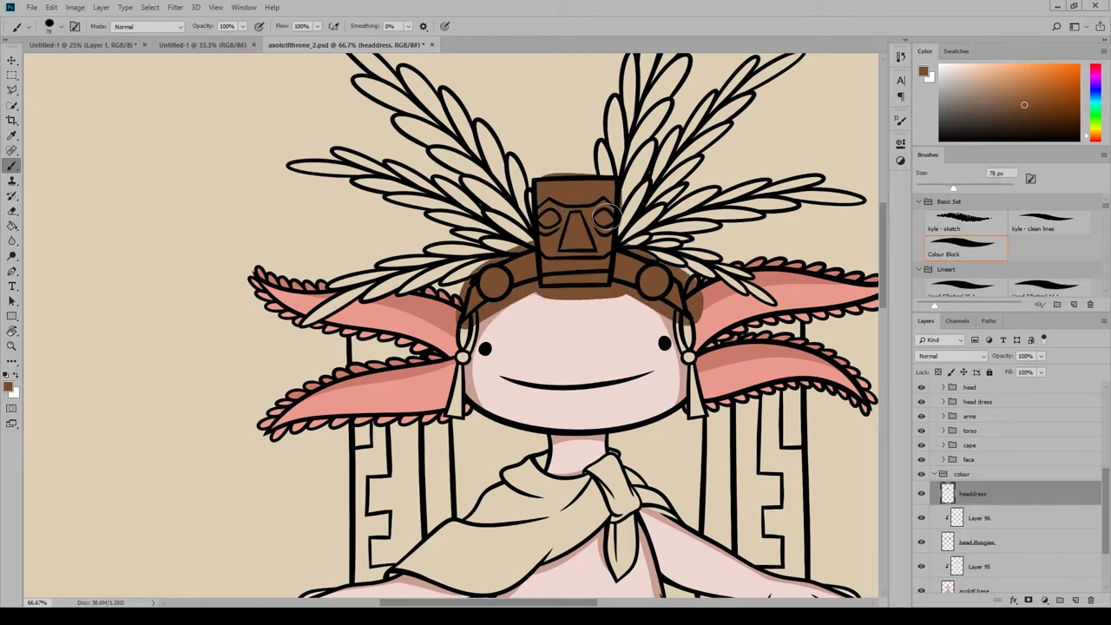
pyautogui.moveTo(606, 217)
pyautogui.mouseDown()
pyautogui.moveTo(543, 179)
pyautogui.moveTo(631, 175)
pyautogui.mouseUp()
# Erase the brown that spills outside the outlines of the headdress band and face block.
pyautogui.hotkey('ctrl', '+')
pyautogui.click(13, 211)
pyautogui.moveTo(505, 231)
pyautogui.mouseDown()
pyautogui.moveTo(492, 245)
pyautogui.moveTo(555, 215)
pyautogui.mouseUp()
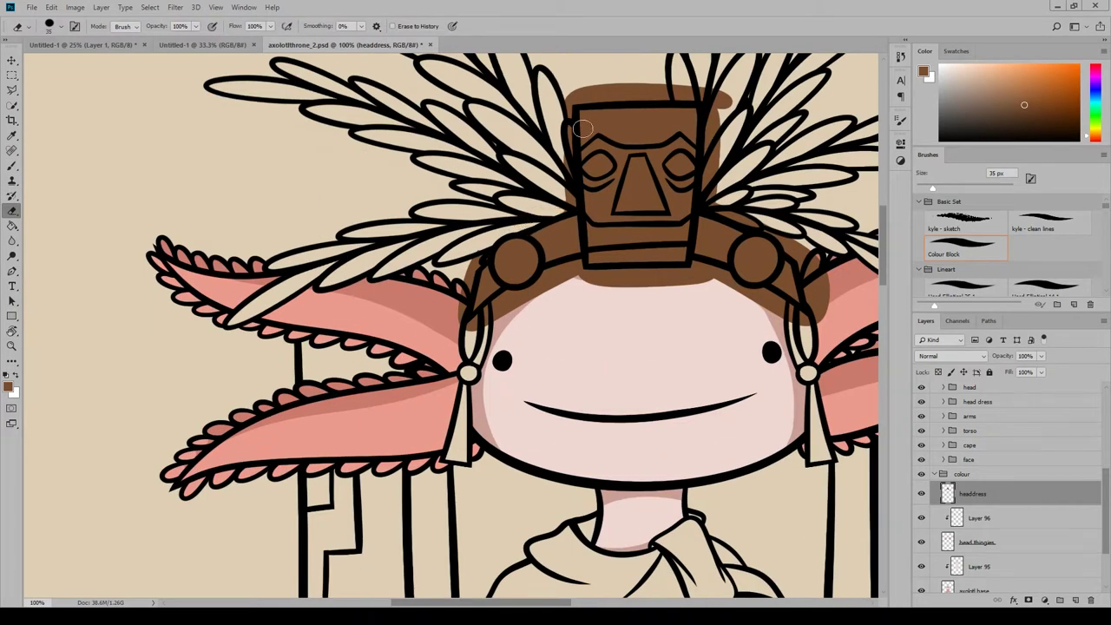
pyautogui.moveTo(582, 129)
pyautogui.mouseDown()
pyautogui.moveTo(488, 248)
pyautogui.moveTo(456, 313)
pyautogui.moveTo(469, 323)
pyautogui.moveTo(549, 268)
pyautogui.moveTo(573, 268)
pyautogui.moveTo(551, 287)
pyautogui.moveTo(580, 264)
pyautogui.moveTo(694, 275)
pyautogui.moveTo(802, 316)
pyautogui.moveTo(820, 256)
pyautogui.moveTo(724, 202)
pyautogui.moveTo(707, 139)
pyautogui.moveTo(727, 98)
pyautogui.mouseUp()
pyautogui.scroll(5, 567, 337)
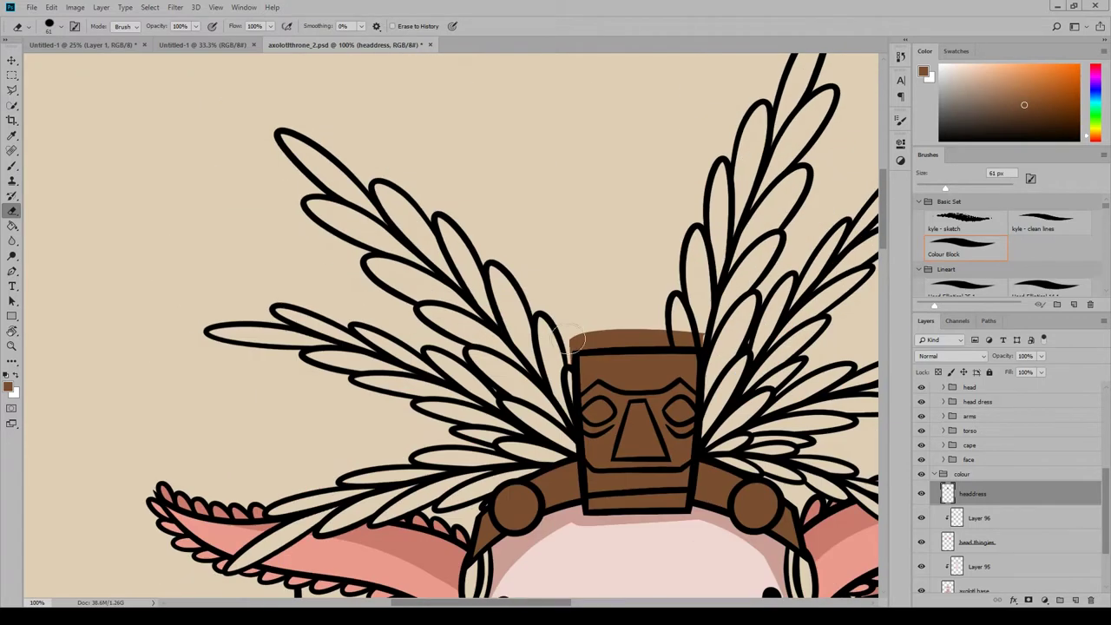
pyautogui.moveTo(569, 338); pyautogui.dragTo(704, 347)
# Rename the headdress layer as "headdress band base".
pyautogui.moveTo(883, 235); pyautogui.dragTo(890, 254)
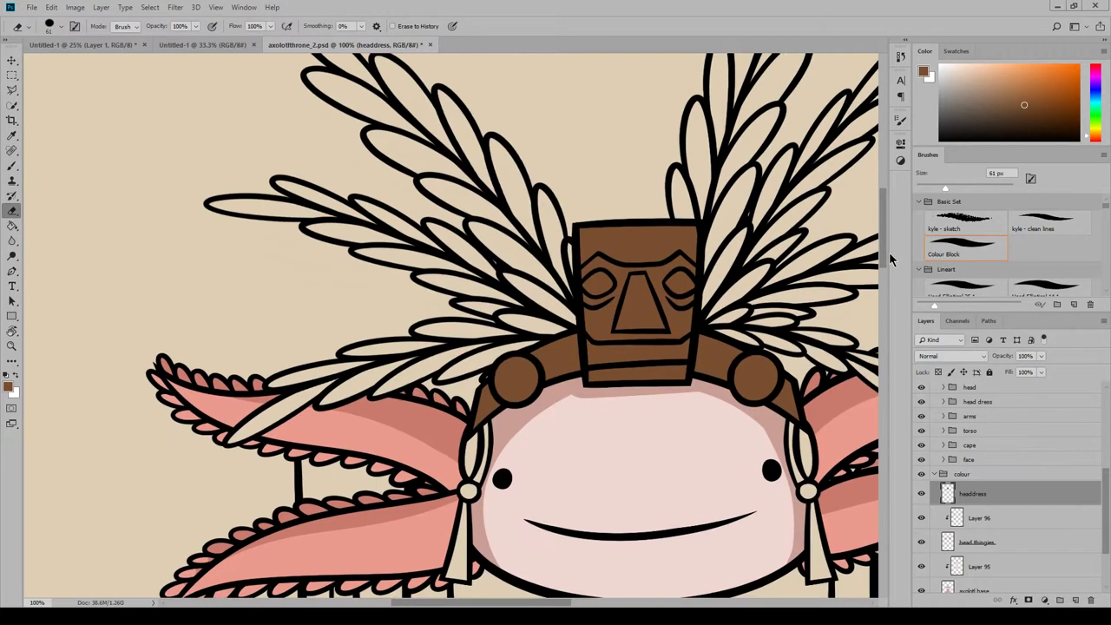
pyautogui.scroll(-3, 890, 260)
pyautogui.doubleClick(972, 493)
pyautogui.write('band bas')
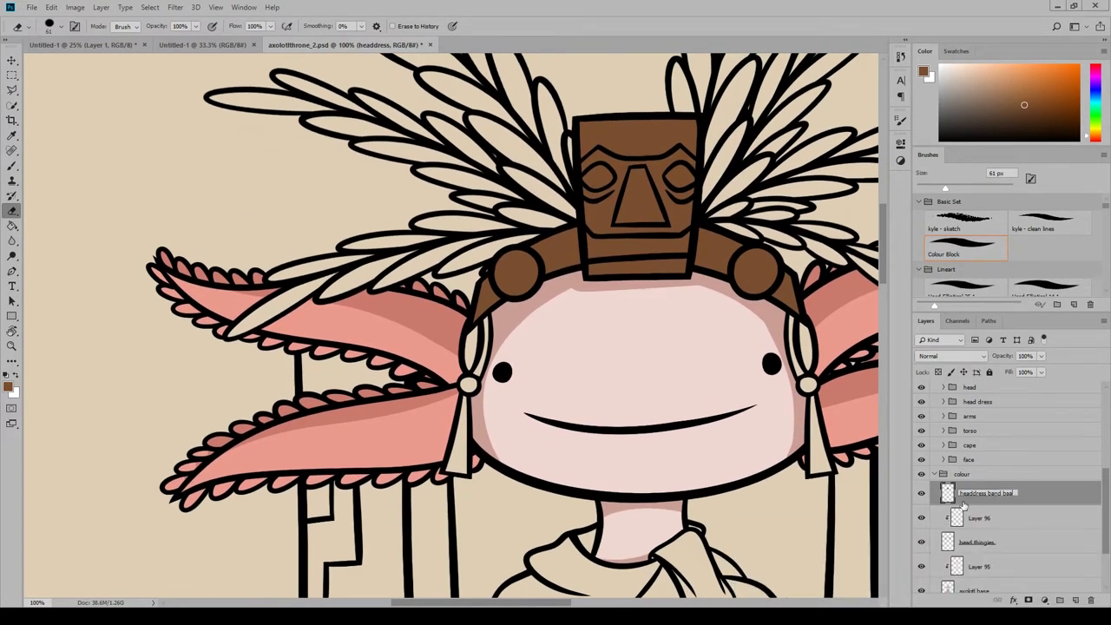
pyautogui.write('e')
pyautogui.press('Return')
# Add a new layer above "headdress band base" and clip it to that layer.
pyautogui.click(1075, 599)
pyautogui.rightClick(1052, 497)
pyautogui.click(1052, 231)
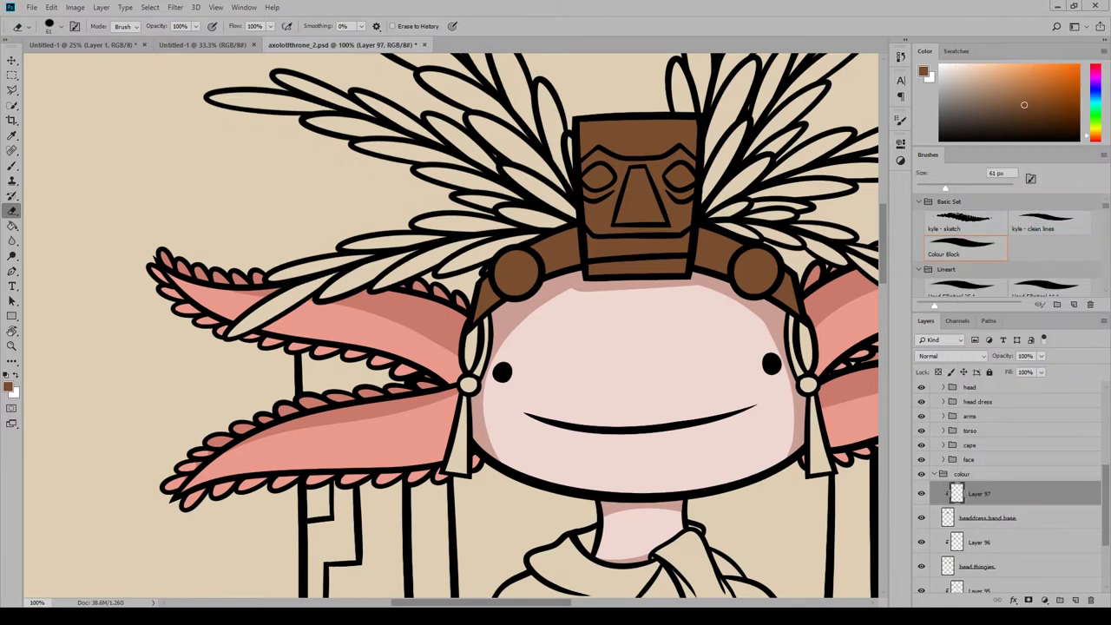
# Choose a lighter brown and paint the lit lower areas of the headdress band and its round discs using a 36 px brush.
pyautogui.click(7, 387)
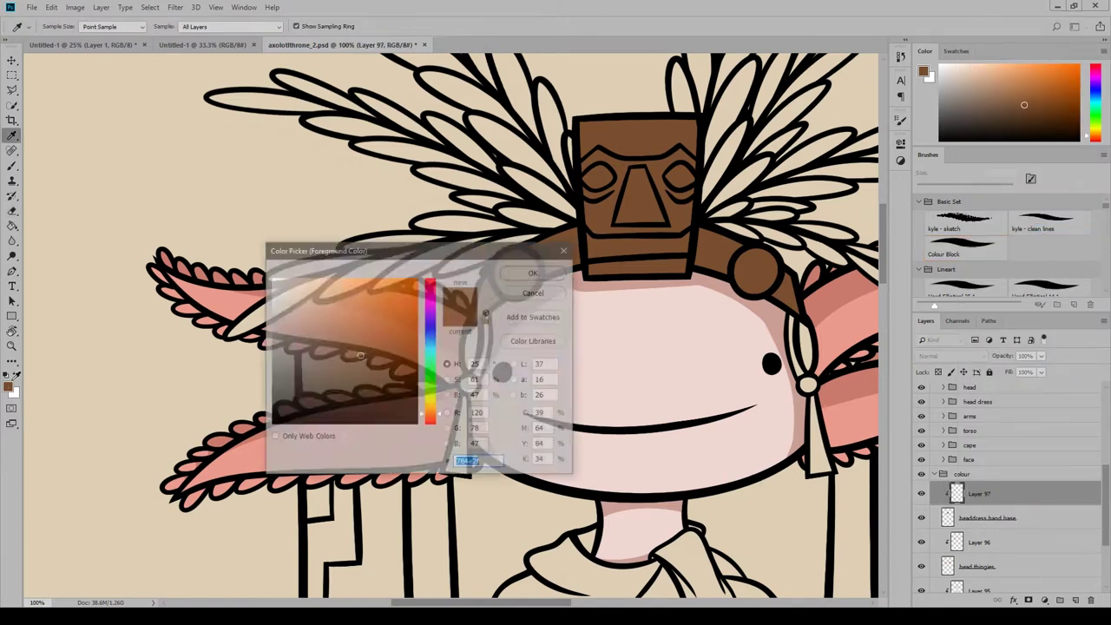
pyautogui.click(360, 329)
pyautogui.click(545, 264)
pyautogui.click(12, 166)
pyautogui.moveTo(475, 315); pyautogui.dragTo(485, 303)
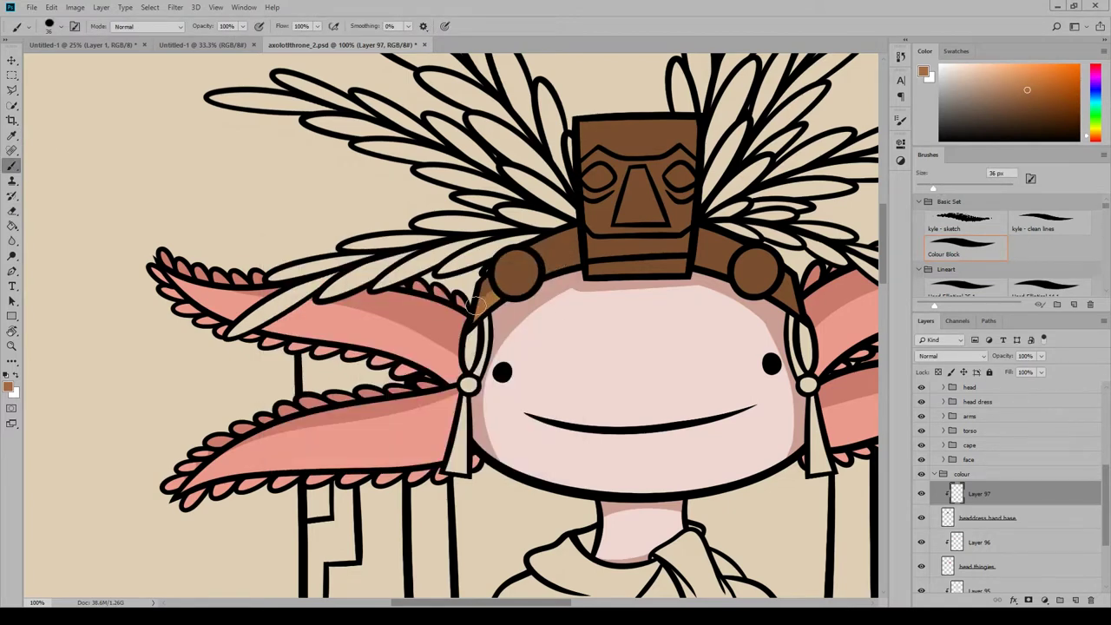
pyautogui.moveTo(541, 278)
pyautogui.mouseDown()
pyautogui.moveTo(578, 251)
pyautogui.moveTo(508, 288)
pyautogui.mouseUp()
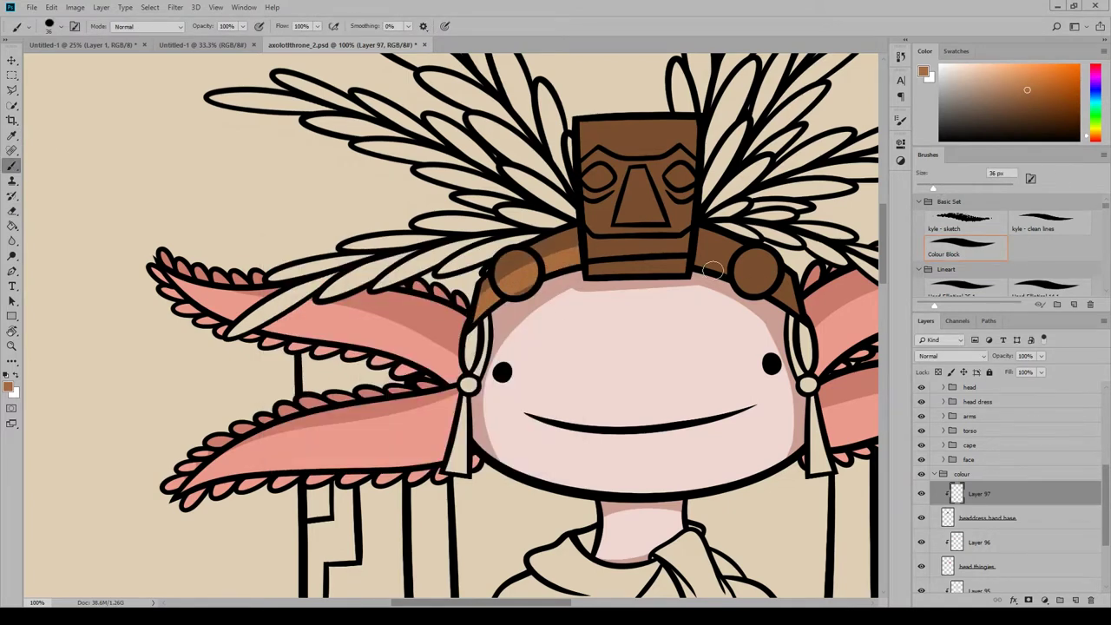
pyautogui.moveTo(714, 270)
pyautogui.mouseDown()
pyautogui.moveTo(777, 279)
pyautogui.moveTo(693, 264)
pyautogui.mouseUp()
# Paint the lighter brown on the strips at the base of the face block, refining them with a 17 px brush.
pyautogui.moveTo(599, 267)
pyautogui.mouseDown()
pyautogui.moveTo(691, 267)
pyautogui.moveTo(585, 267)
pyautogui.moveTo(692, 262)
pyautogui.moveTo(588, 244)
pyautogui.moveTo(685, 240)
pyautogui.mouseUp()
pyautogui.click(11, 211)
pyautogui.click(11, 166)
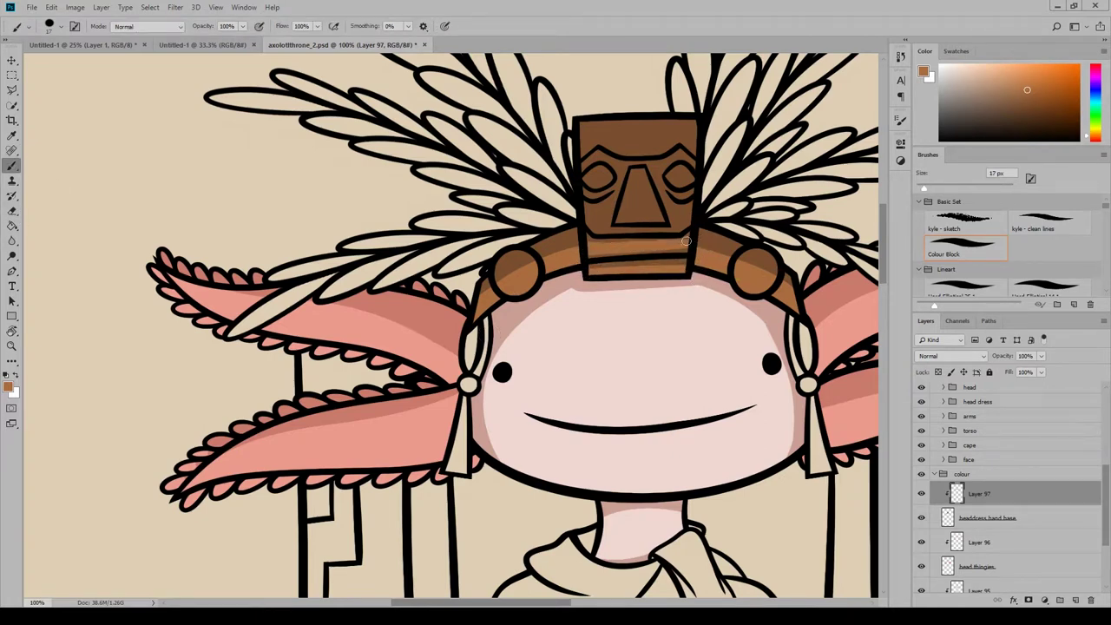
pyautogui.moveTo(587, 257); pyautogui.dragTo(698, 240)
# Paint the carved face's nose, brow and cheeks with the lighter brown using a 27 px brush.
pyautogui.moveTo(632, 172)
pyautogui.mouseDown()
pyautogui.moveTo(624, 209)
pyautogui.moveTo(653, 210)
pyautogui.mouseUp()
pyautogui.press(']')
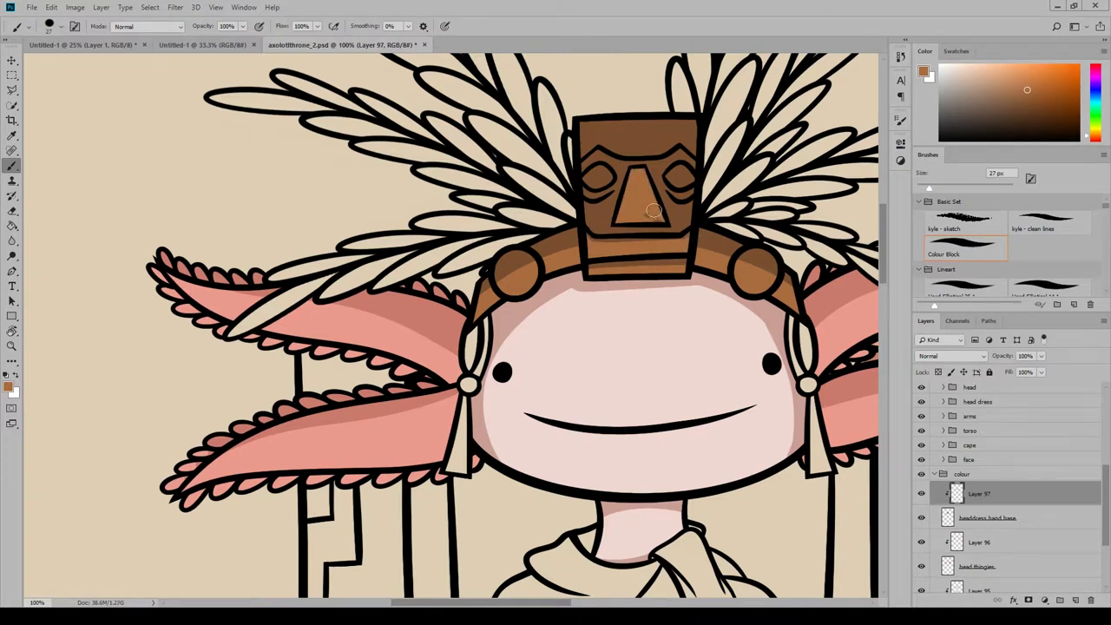
pyautogui.moveTo(579, 173); pyautogui.dragTo(662, 169)
pyautogui.moveTo(596, 161)
pyautogui.mouseDown()
pyautogui.moveTo(677, 160)
pyautogui.moveTo(629, 172)
pyautogui.moveTo(644, 185)
pyautogui.mouseUp()
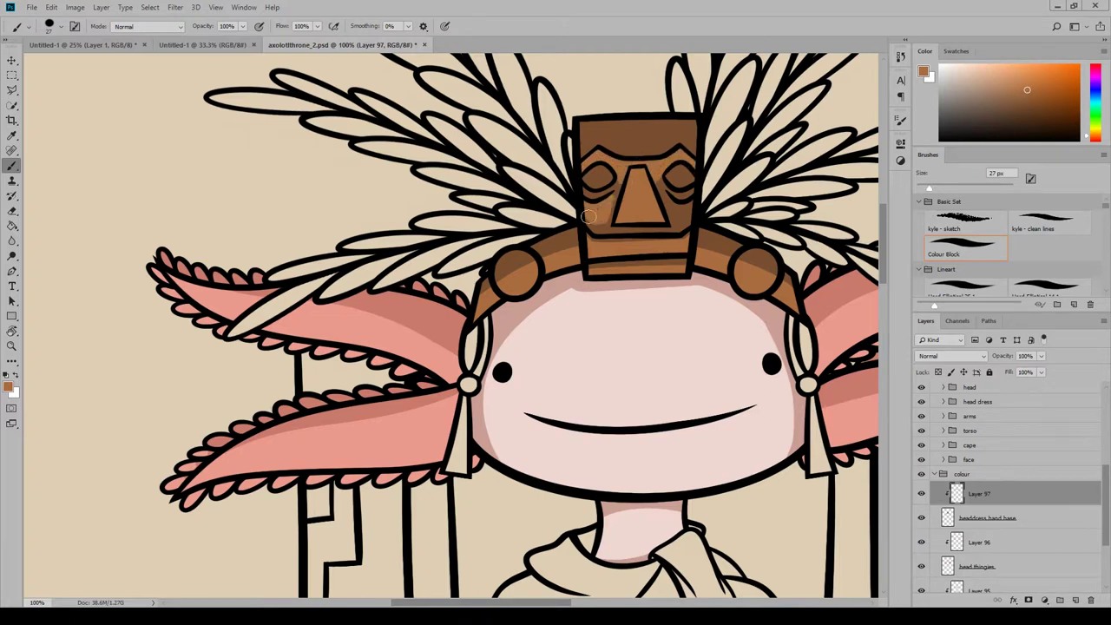
# Refine the lighter brown around the carved face's cheeks and eyes with a 15 px brush and the eraser.
pyautogui.press('e')
pyautogui.press('b')
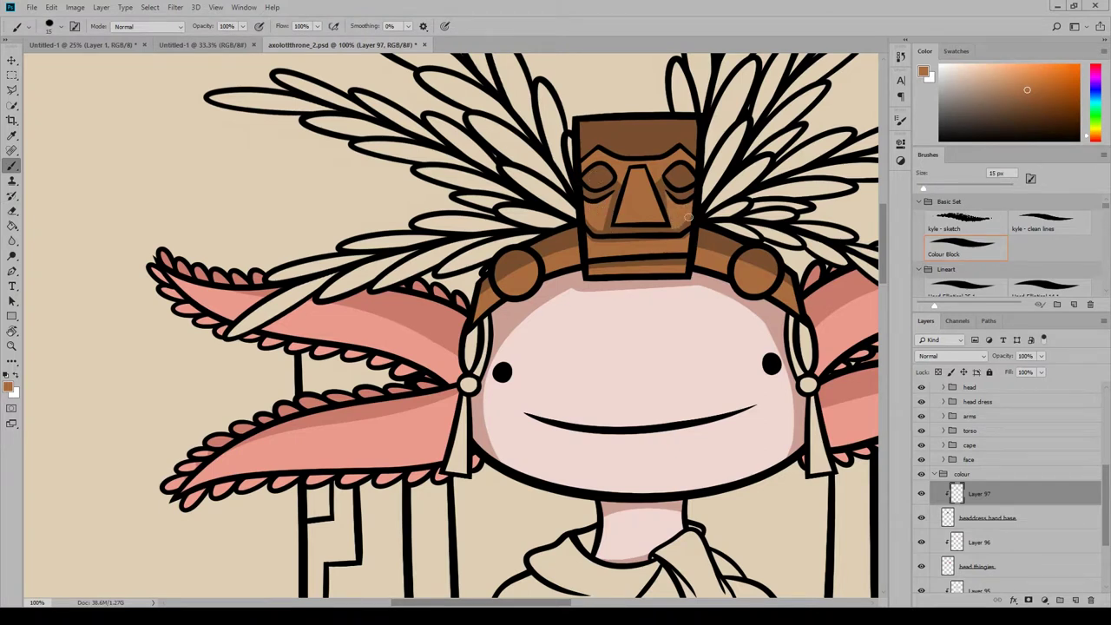
pyautogui.press('e')
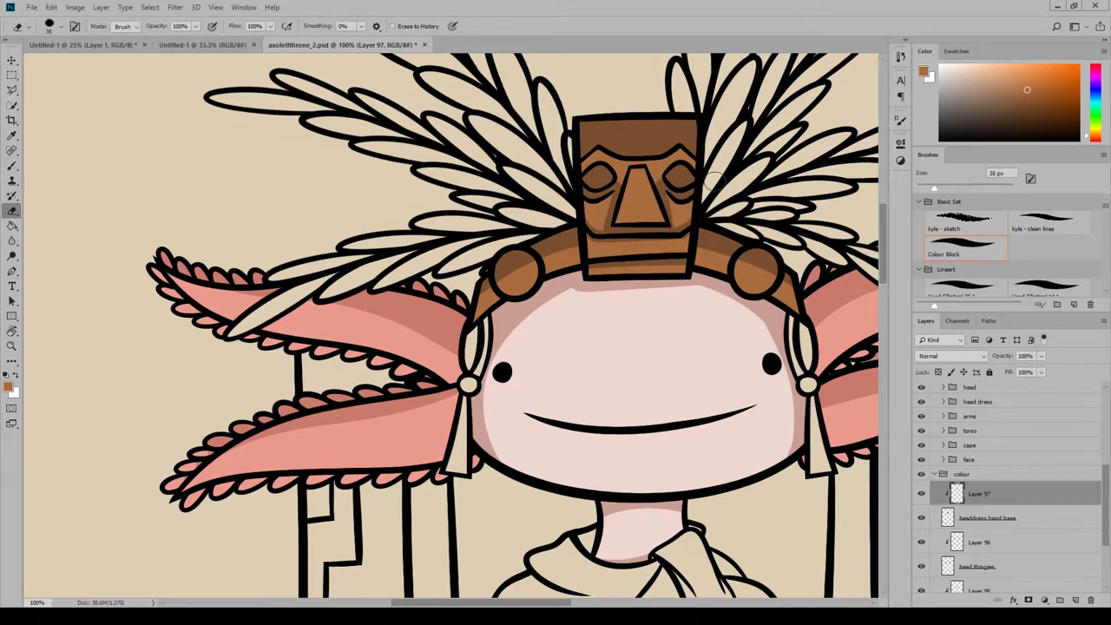
pyautogui.press('b')
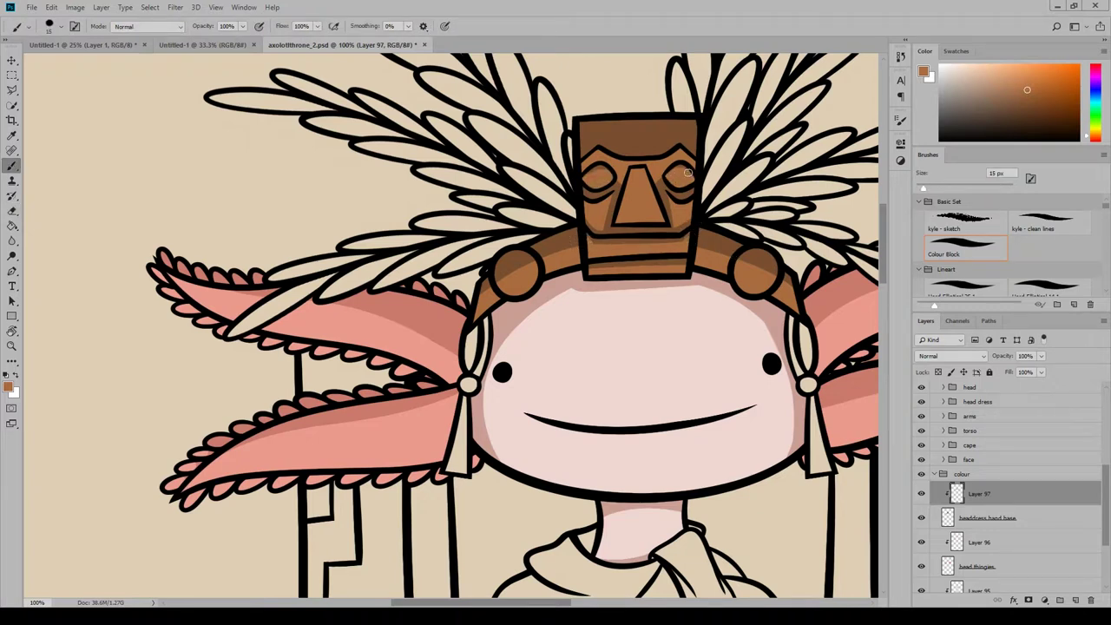
pyautogui.press('e')
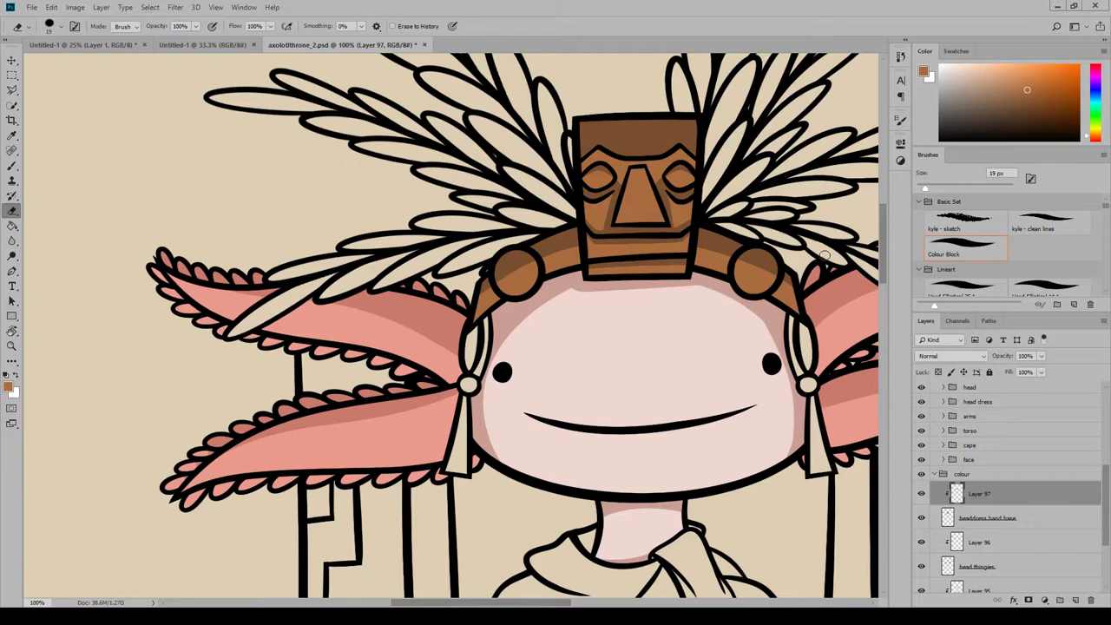
# Add a new layer and fill the headband's left disc with a muted brown using a 36 px brush.
pyautogui.click(1075, 599)
pyautogui.click(9, 387)
pyautogui.moveTo(317, 321); pyautogui.dragTo(329, 339)
pyautogui.click(536, 270)
pyautogui.press(']')
pyautogui.press(']')
pyautogui.press(']')
pyautogui.press(']')
pyautogui.press(']')
pyautogui.press(']')
pyautogui.press(']')
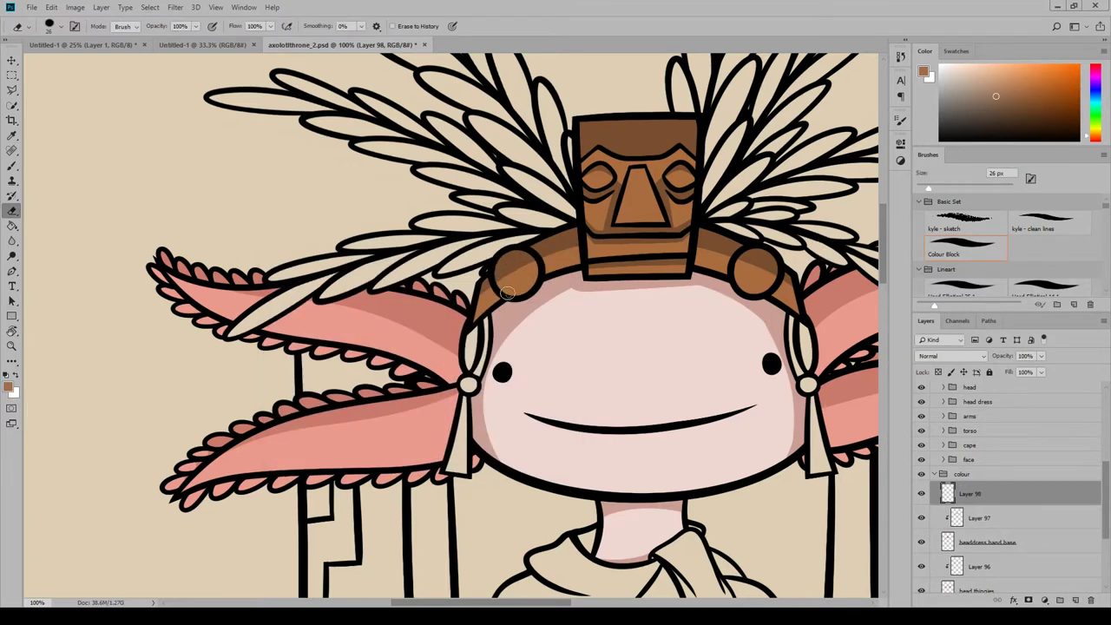
pyautogui.press('b')
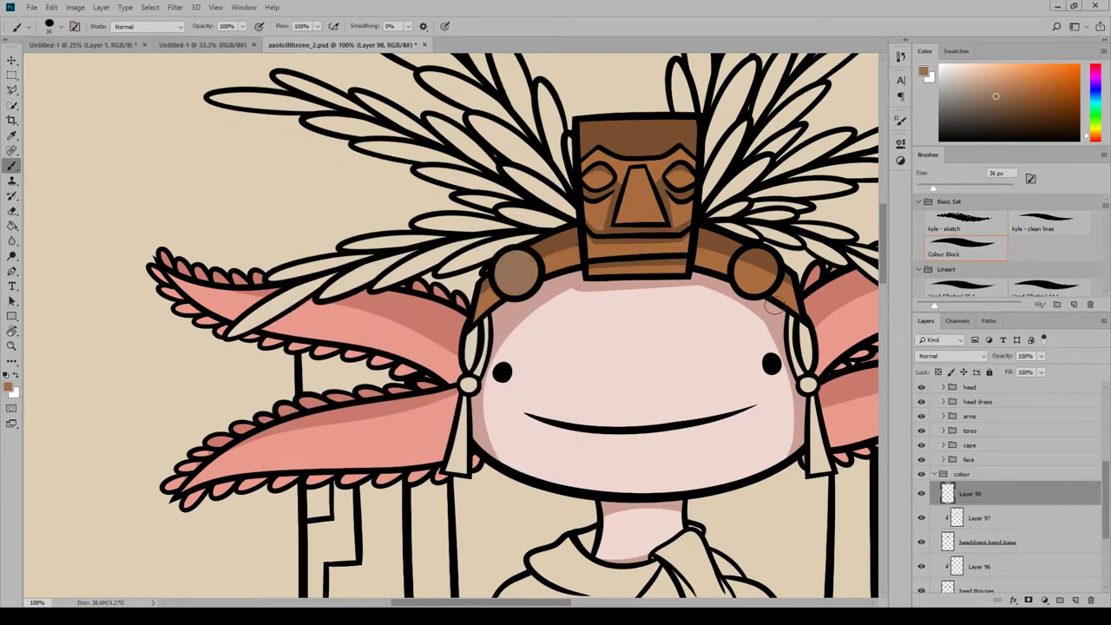
# Add a layer clipped to the disc layer and try a lighter tan on the left disc.
pyautogui.click(1075, 599)
pyautogui.rightClick(1001, 498)
pyautogui.click(1002, 228)
pyautogui.click(9, 387)
pyautogui.moveTo(464, 249); pyautogui.dragTo(591, 344)
pyautogui.moveTo(453, 434); pyautogui.dragTo(458, 413)
pyautogui.click(662, 369)
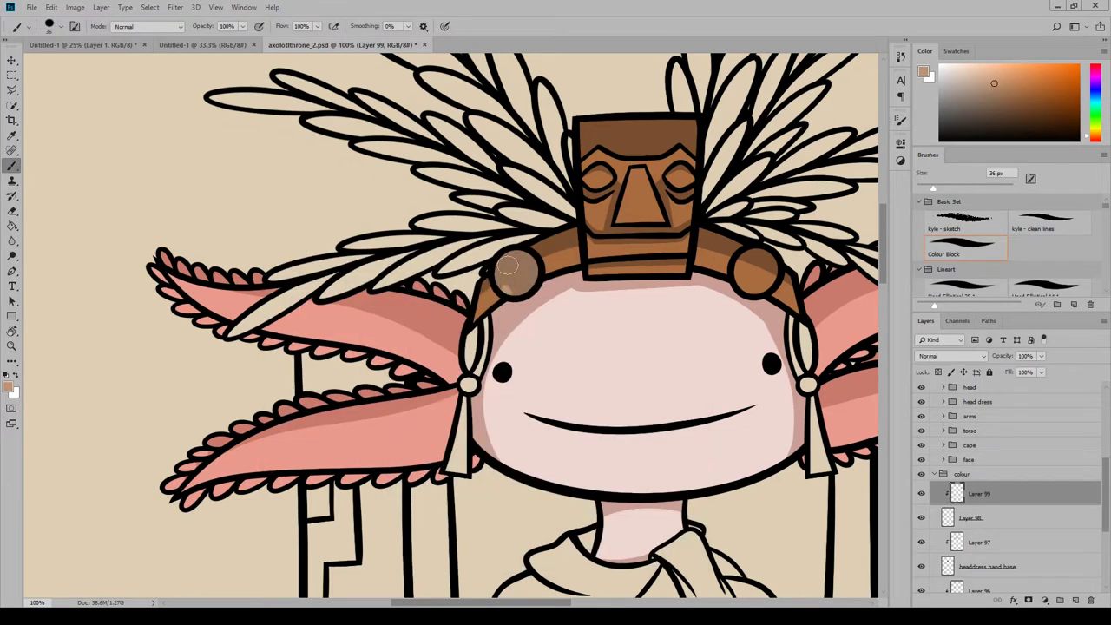
pyautogui.moveTo(508, 265); pyautogui.dragTo(500, 285)
# Try a pale peach highlight on the left disc and lower its layer's opacity to 24%.
pyautogui.click(8, 387)
pyautogui.click(427, 386)
pyautogui.click(662, 369)
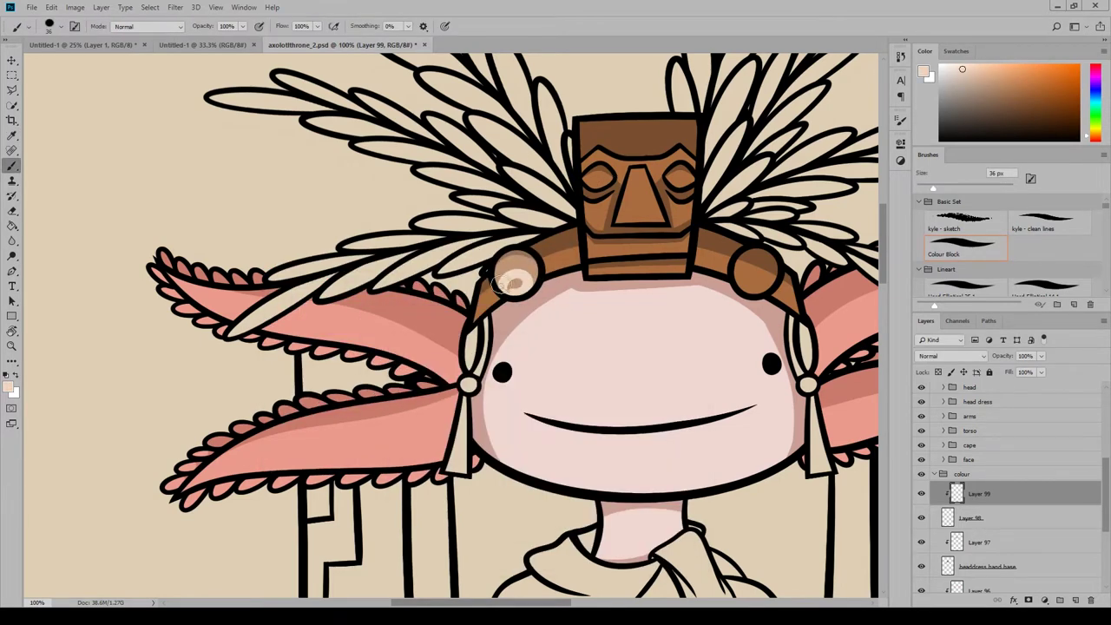
pyautogui.moveTo(1040, 356); pyautogui.dragTo(997, 373)
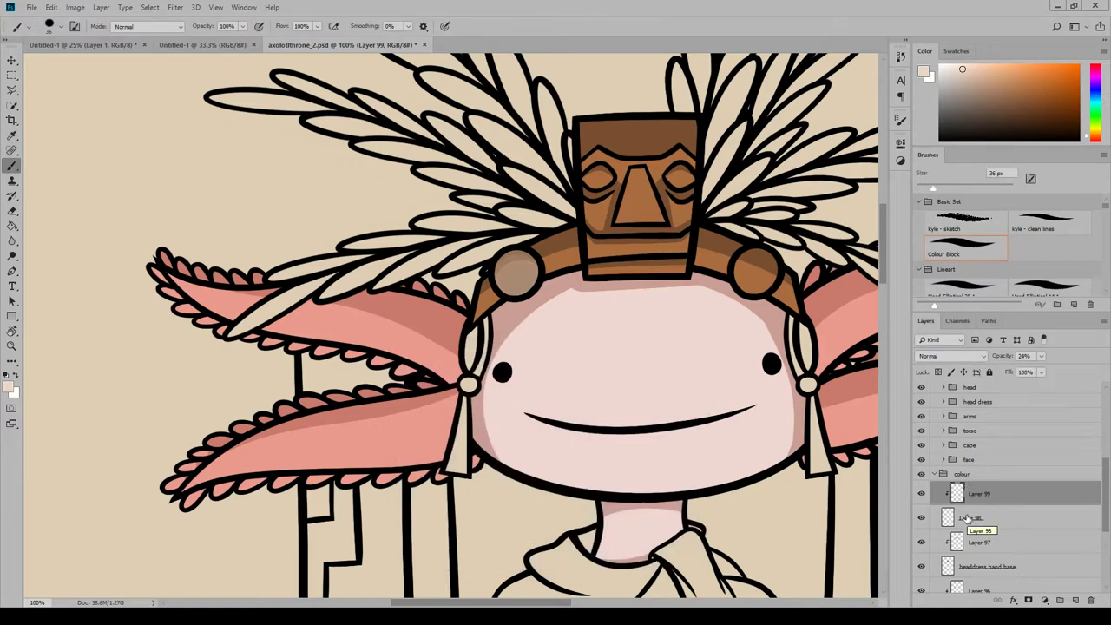
# Hide the peach highlight layer, add a clipped layer beneath it, and paint a pale peach rim along the left disc's lower edge.
pyautogui.click(922, 494)
pyautogui.keyDown('ctrl'); pyautogui.click(1075, 600); pyautogui.keyUp('ctrl')
pyautogui.moveTo(509, 300); pyautogui.dragTo(531, 295)
pyautogui.press('e')
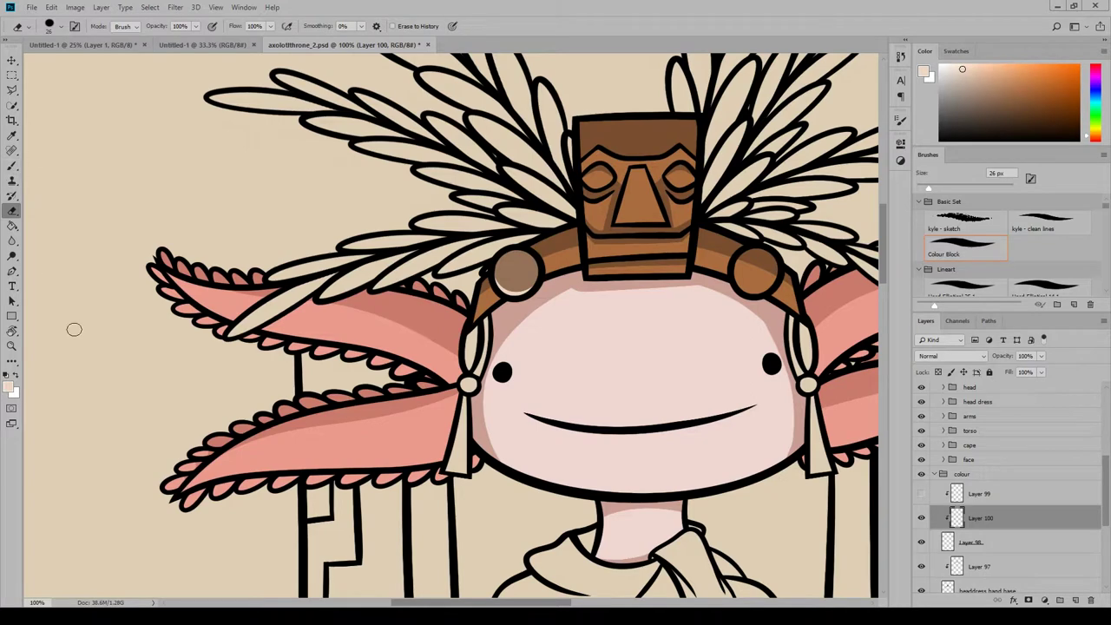
# Fill the headband's right disc on the disc base layer with the muted brown sampled from the left disc.
pyautogui.click(970, 542)
pyautogui.click(8, 387)
pyautogui.click(518, 270)
pyautogui.click(662, 367)
pyautogui.press('b')
pyautogui.moveTo(750, 256)
pyautogui.mouseDown()
pyautogui.moveTo(737, 274)
pyautogui.moveTo(766, 265)
pyautogui.moveTo(734, 274)
pyautogui.mouseUp()
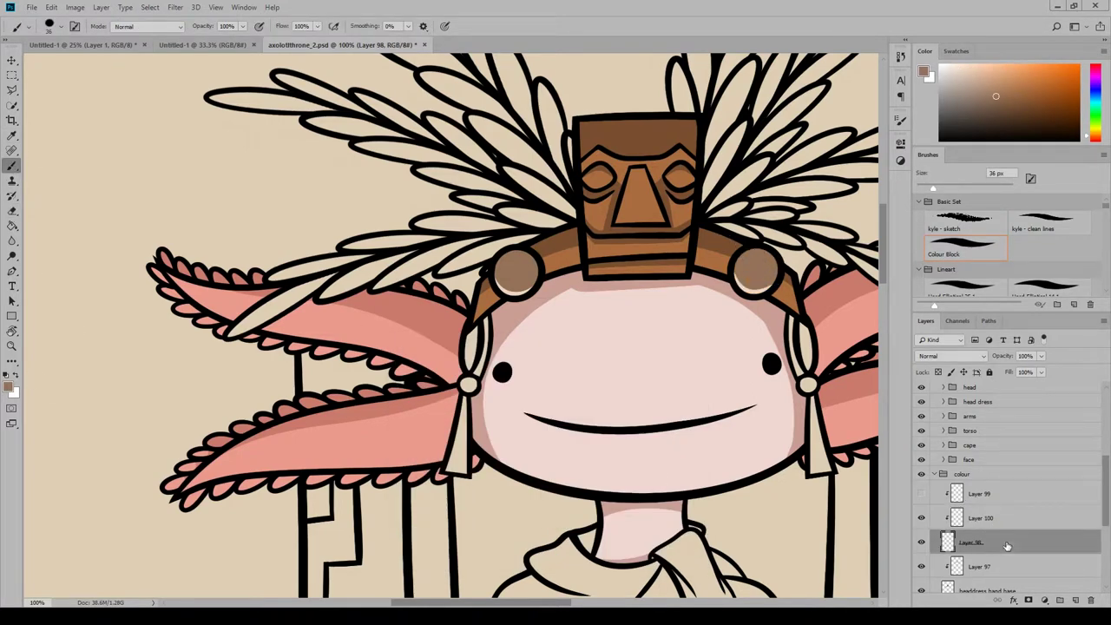
# Add a clipped layer above the pale rim layer and dot white highlights on the left disc with a 14 px brush.
pyautogui.click(1075, 599)
pyautogui.click(8, 387)
pyautogui.click(397, 361)
pyautogui.click(662, 367)
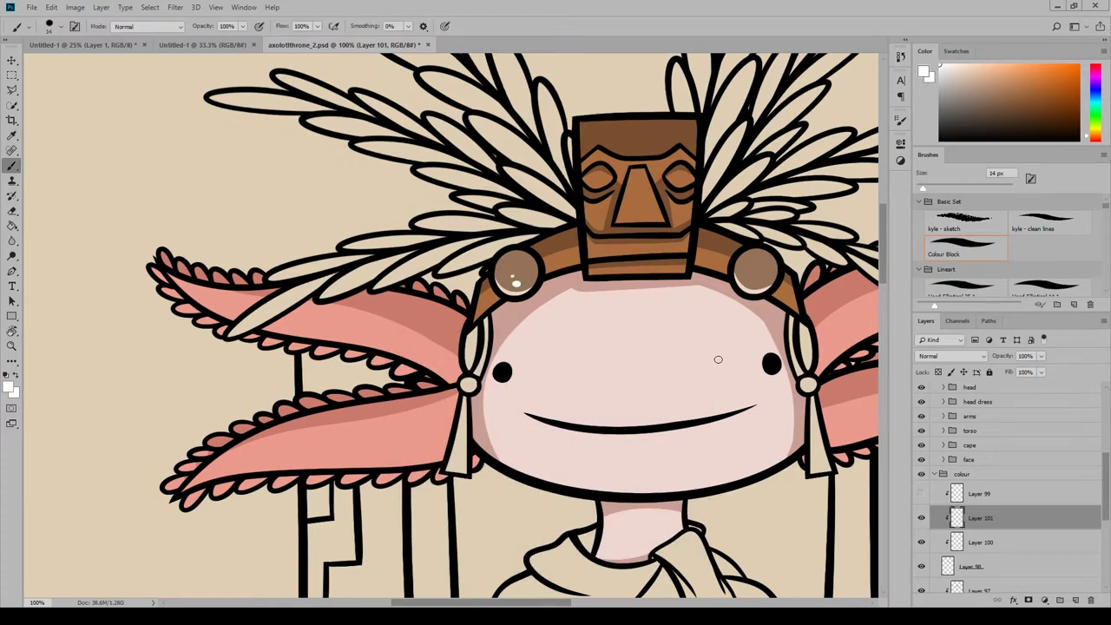
# Replace the white highlight dots with thin white arcs along the discs' edges and set the layer's opacity to 54%.
pyautogui.hotkey('ctrl', 'alt', 'z')
pyautogui.hotkey('ctrl', 'alt', 'z')
pyautogui.hotkey('ctrl', 'z')
pyautogui.click(1040, 355)
pyautogui.moveTo(1046, 370); pyautogui.dragTo(1009, 380)
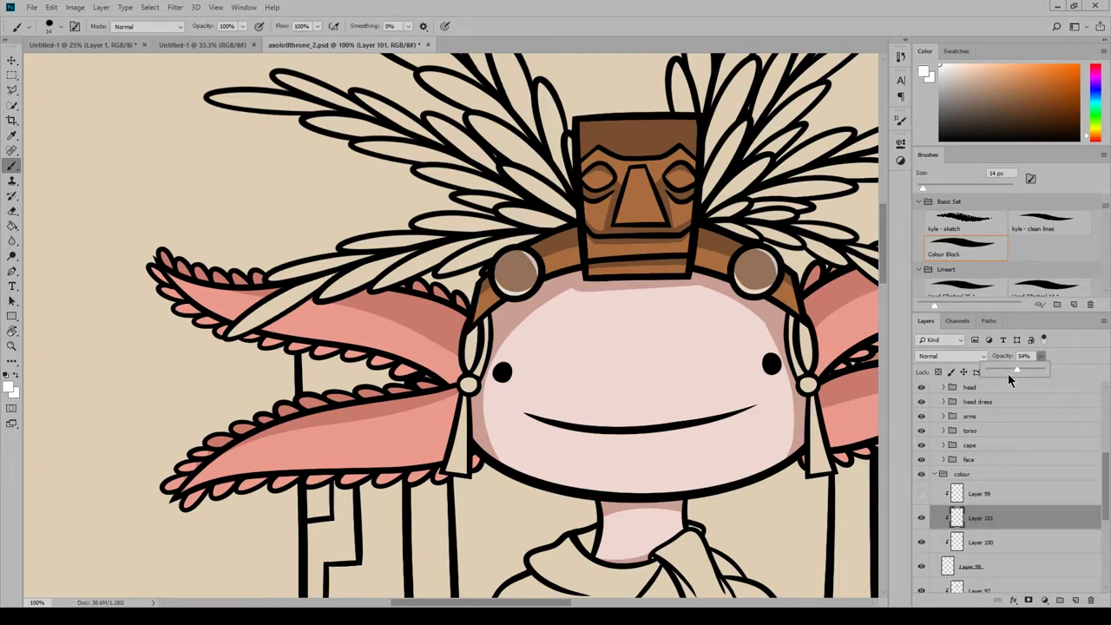
pyautogui.click(825, 539)
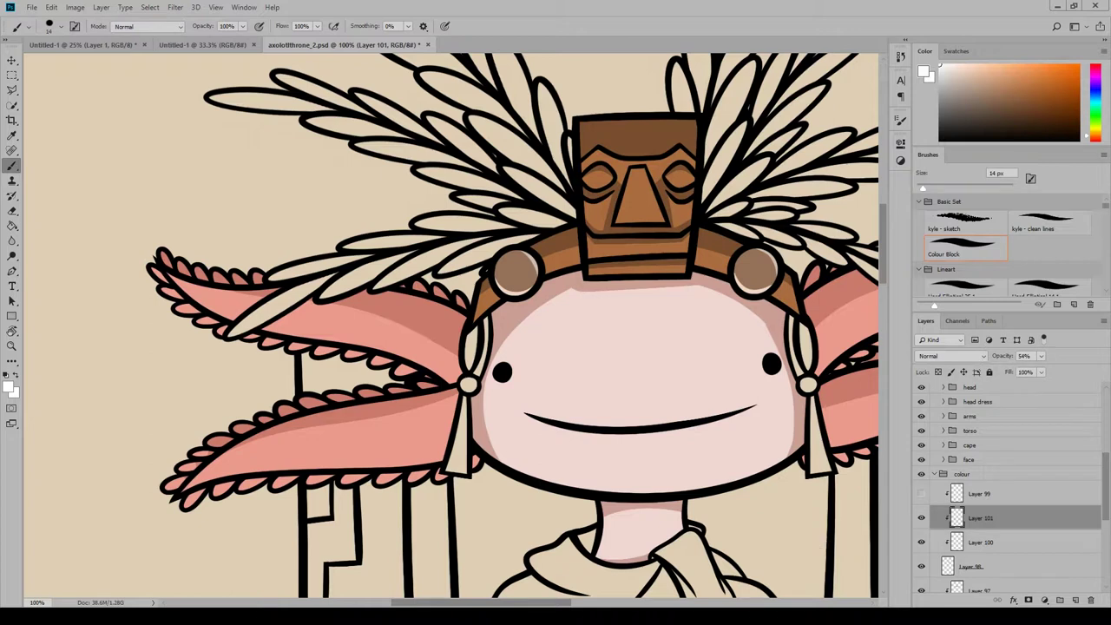
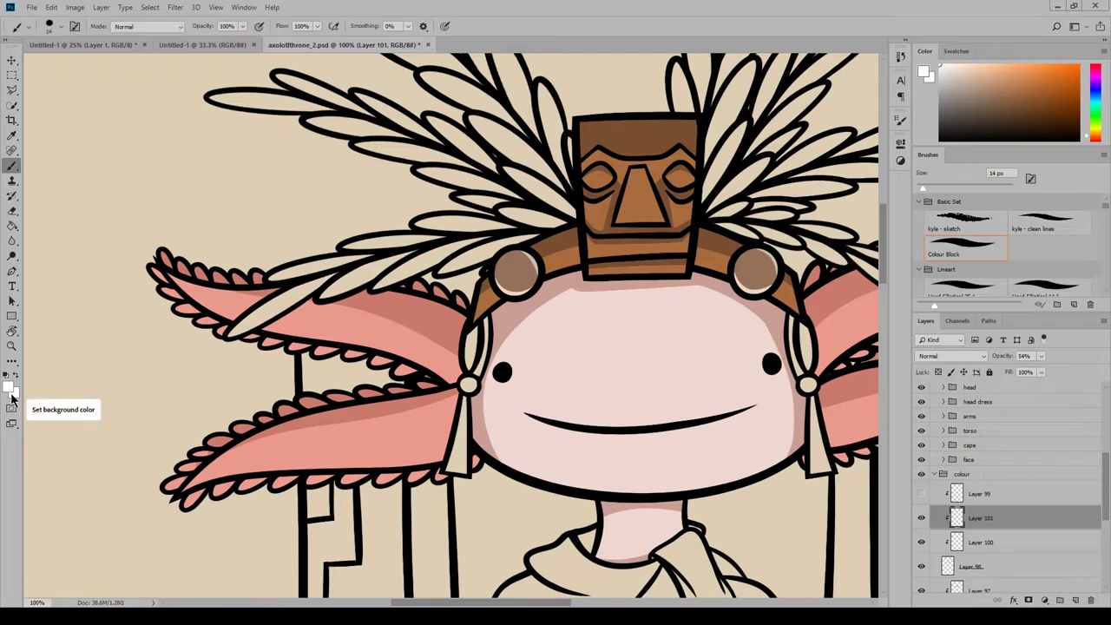
# Rename the disc base layer as "headband detail".
pyautogui.moveTo(486, 602); pyautogui.dragTo(609, 602)
pyautogui.doubleClick(971, 567)
pyautogui.click(920, 546)
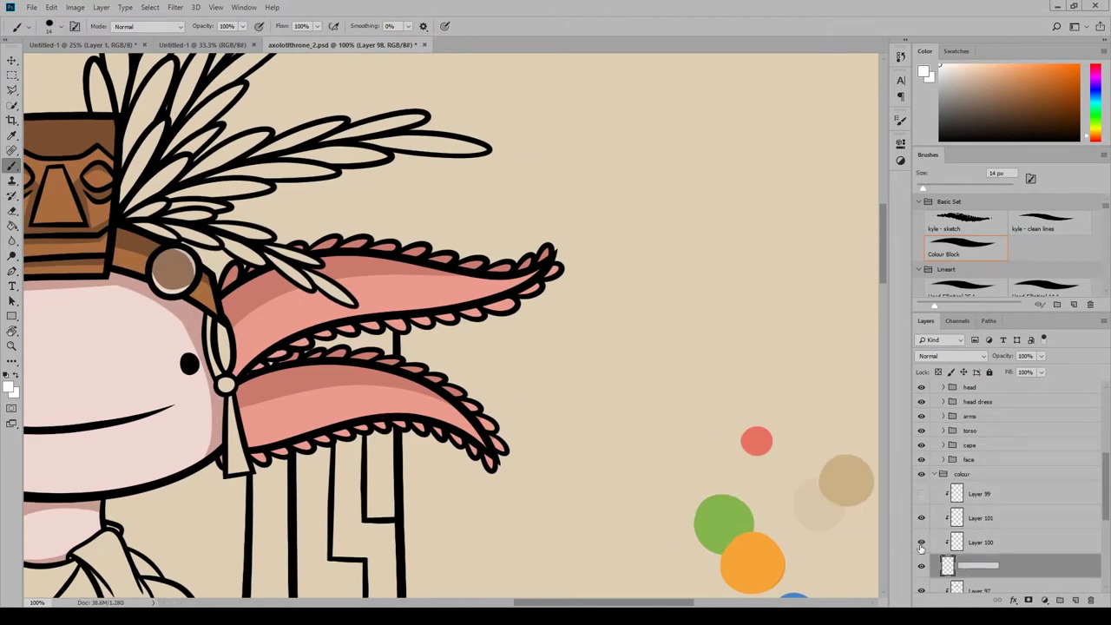
pyautogui.write('headband detail')
pyautogui.press('Return')
# Add an unclipped layer above all the headband detail layers and name it "feathers".
pyautogui.click(1013, 519)
pyautogui.moveTo(990, 520); pyautogui.dragTo(988, 483)
pyautogui.rightClick(988, 495)
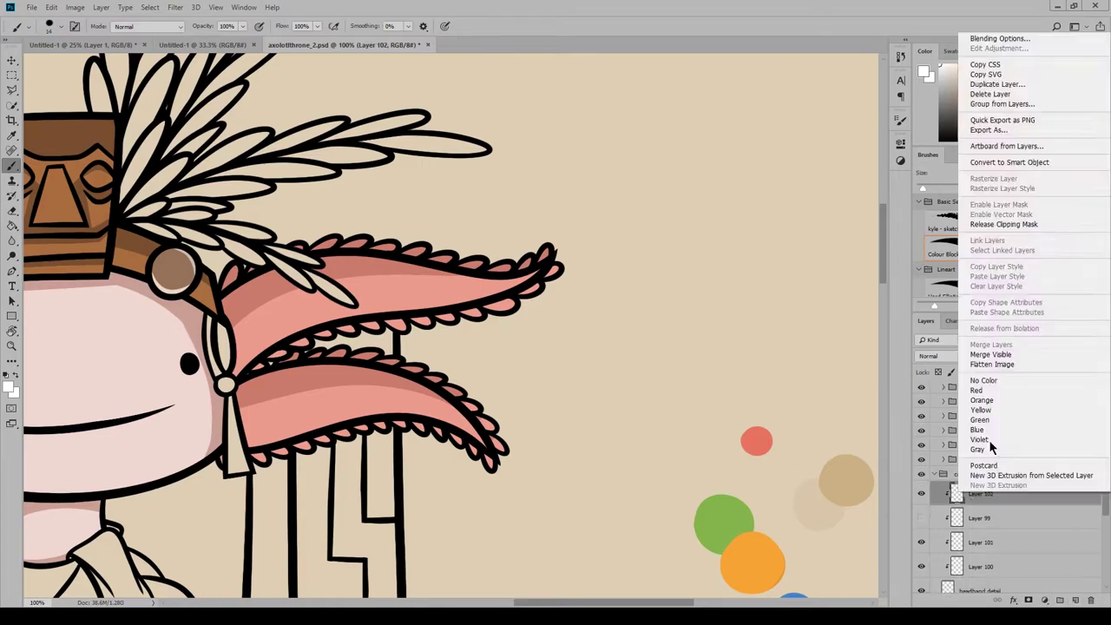
pyautogui.click(987, 224)
pyautogui.doubleClick(972, 493)
pyautogui.write('feathers')
pyautogui.press('Return')
# Fill the tall central feather plume with a darker version of the palette's green swatch using a 42 px brush.
pyautogui.moveTo(612, 602); pyautogui.dragTo(620, 602)
pyautogui.click(8, 387)
pyautogui.moveTo(884, 268); pyautogui.dragTo(884, 294)
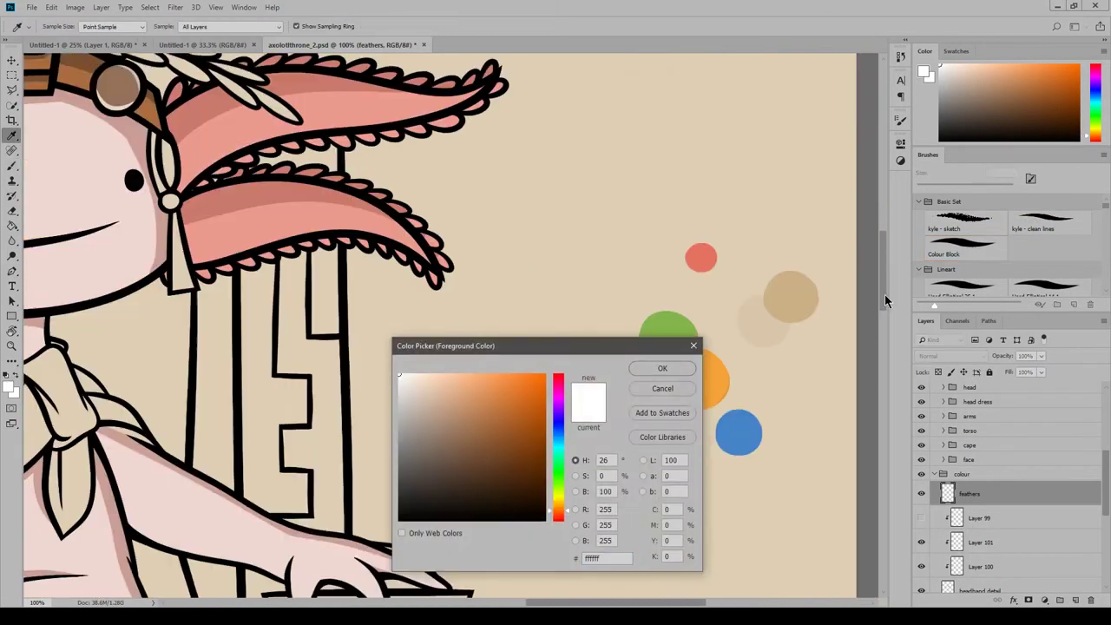
pyautogui.moveTo(529, 345); pyautogui.dragTo(435, 360)
pyautogui.click(667, 318)
pyautogui.click(396, 463)
pyautogui.press('Return')
pyautogui.hscroll(-3, 451, 326)
pyautogui.scroll(5, 451, 326)
pyautogui.press('b')
pyautogui.moveTo(473, 312)
pyautogui.mouseDown()
pyautogui.moveTo(490, 251)
pyautogui.moveTo(527, 221)
pyautogui.moveTo(560, 100)
pyautogui.moveTo(573, 104)
pyautogui.mouseUp()
pyautogui.scroll(3, 572, 113)
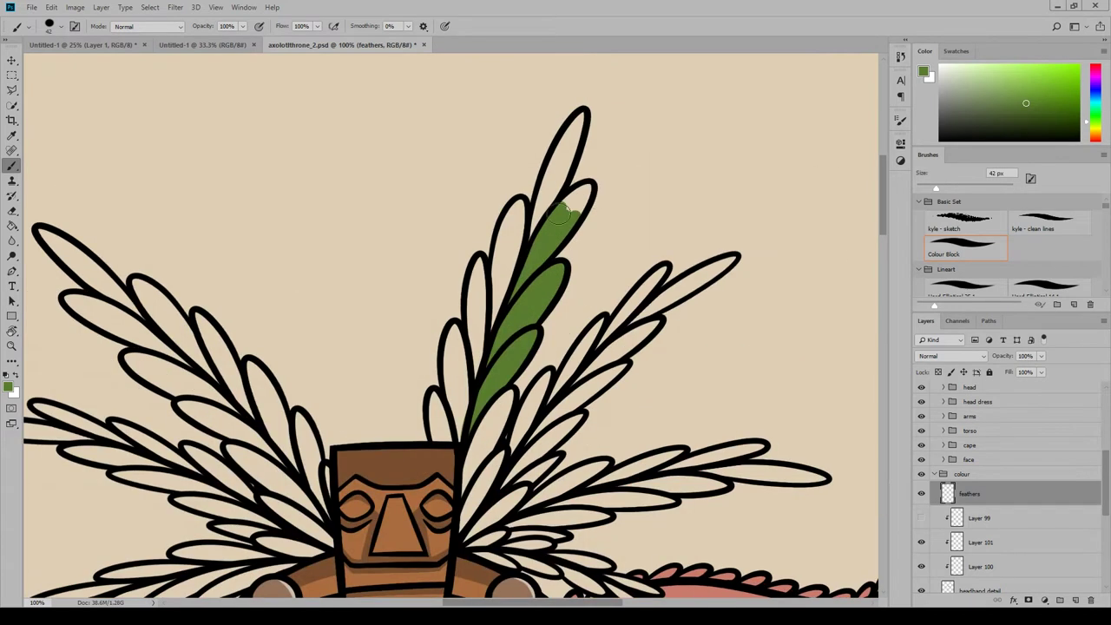
pyautogui.moveTo(564, 217)
pyautogui.mouseDown()
pyautogui.moveTo(579, 121)
pyautogui.moveTo(516, 208)
pyautogui.moveTo(491, 324)
pyautogui.moveTo(475, 345)
pyautogui.moveTo(477, 265)
pyautogui.moveTo(447, 416)
pyautogui.moveTo(434, 408)
pyautogui.moveTo(464, 467)
pyautogui.moveTo(507, 395)
pyautogui.moveTo(459, 536)
pyautogui.mouseUp()
# Add a new layer above "feathers" and clip it to that layer.
pyautogui.click(1074, 599)
pyautogui.rightClick(1043, 495)
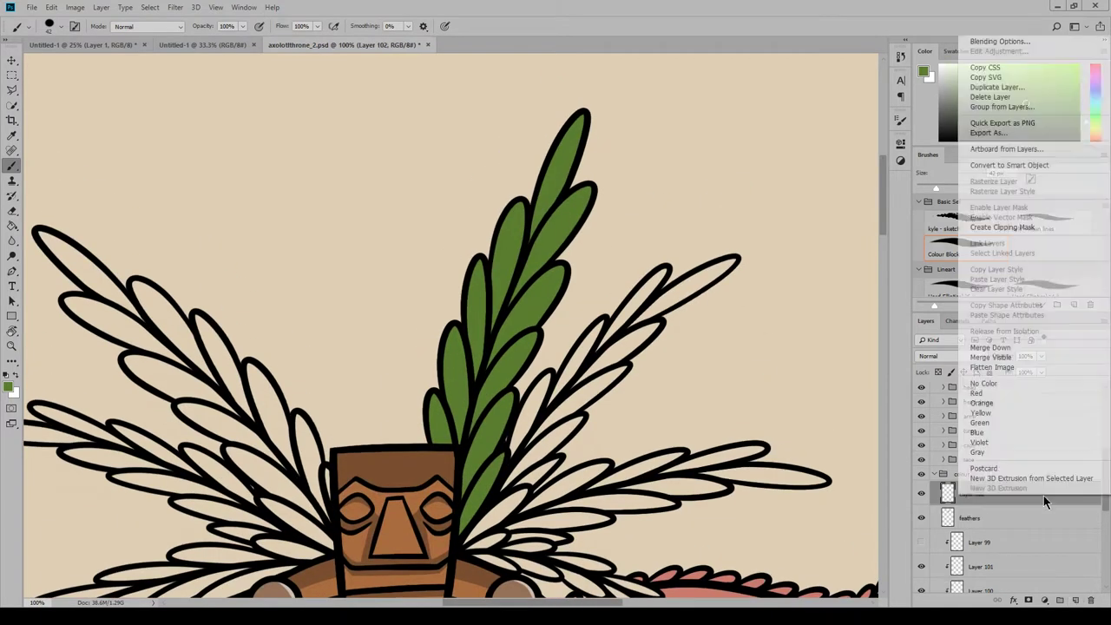
pyautogui.click(999, 226)
# Paint the palette's bright green on the plume's left and middle feathers with a 26 px brush, leaving the tips dark.
pyautogui.click(9, 387)
pyautogui.moveTo(883, 226); pyautogui.dragTo(902, 299)
pyautogui.moveTo(590, 602); pyautogui.dragTo(640, 602)
pyautogui.click(727, 397)
pyautogui.click(565, 384)
pyautogui.moveTo(883, 300); pyautogui.dragTo(883, 240)
pyautogui.moveTo(640, 602); pyautogui.dragTo(590, 602)
pyautogui.moveTo(934, 188); pyautogui.dragTo(883, 205)
pyautogui.moveTo(323, 408)
pyautogui.mouseDown()
pyautogui.moveTo(328, 429)
pyautogui.moveTo(335, 364)
pyautogui.moveTo(347, 382)
pyautogui.moveTo(375, 387)
pyautogui.mouseUp()
pyautogui.moveTo(376, 348)
pyautogui.mouseDown()
pyautogui.moveTo(429, 287)
pyautogui.moveTo(382, 342)
pyautogui.moveTo(356, 291)
pyautogui.moveTo(375, 325)
pyautogui.moveTo(395, 224)
pyautogui.moveTo(385, 250)
pyautogui.mouseUp()
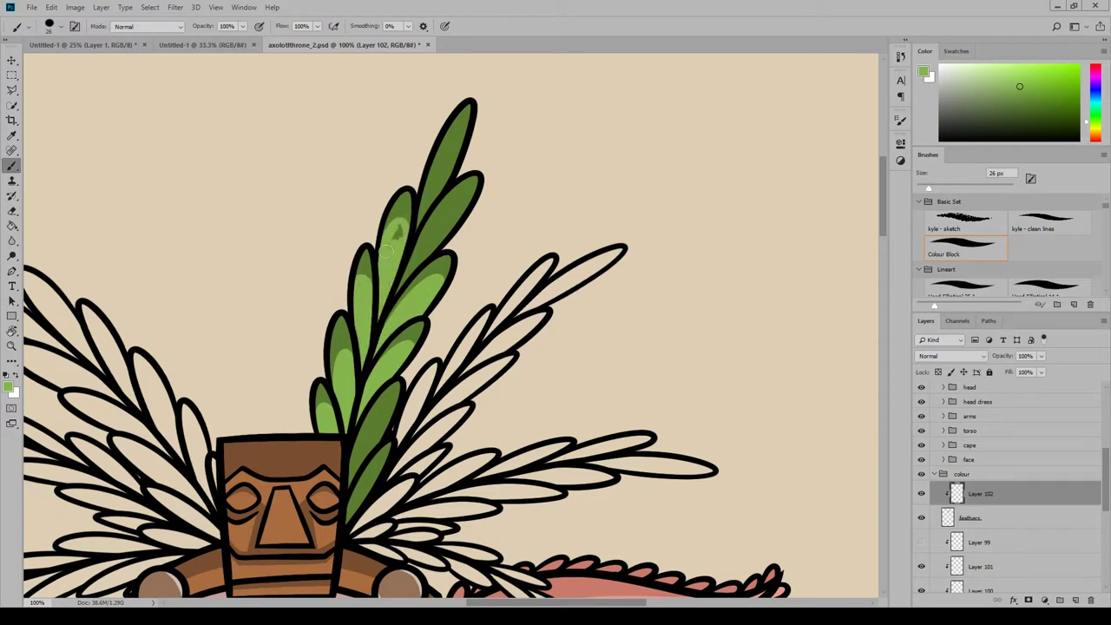
# Paint bright green on the plume's remaining lower and upper feathers with a 37 px brush, keeping the tips dark.
pyautogui.scroll(-3, 376, 294)
pyautogui.press(']')
pyautogui.press(']')
pyautogui.moveTo(356, 372); pyautogui.dragTo(383, 297)
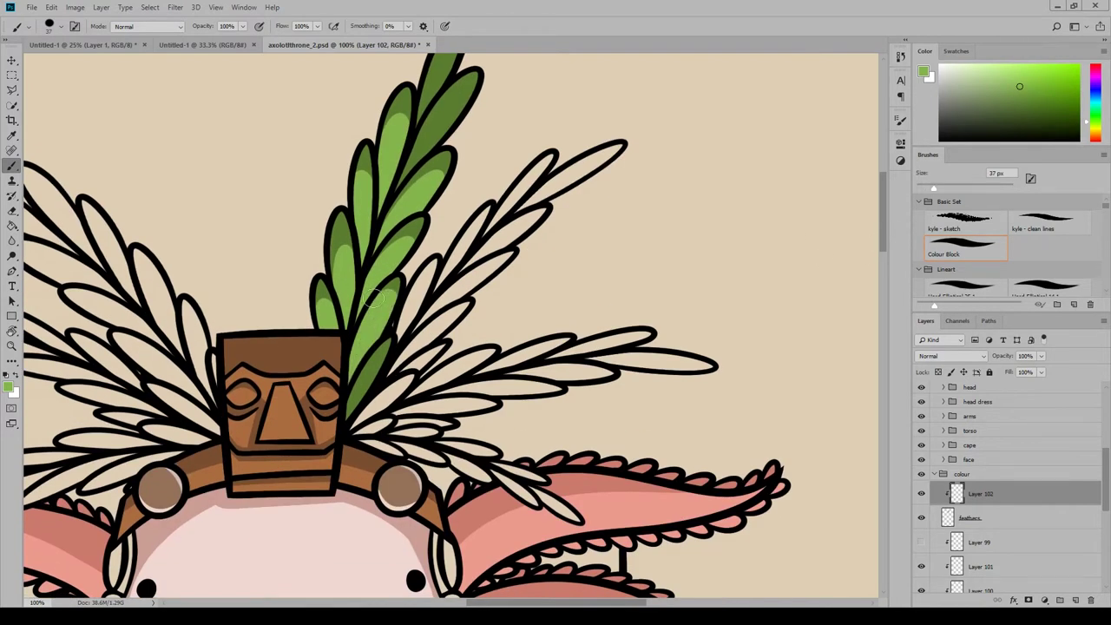
pyautogui.moveTo(344, 411); pyautogui.dragTo(340, 420)
pyautogui.moveTo(884, 241); pyautogui.dragTo(885, 223)
pyautogui.moveTo(405, 302)
pyautogui.mouseDown()
pyautogui.moveTo(453, 231)
pyautogui.moveTo(457, 153)
pyautogui.mouseUp()
pyautogui.scroll(-1, 885, 224)
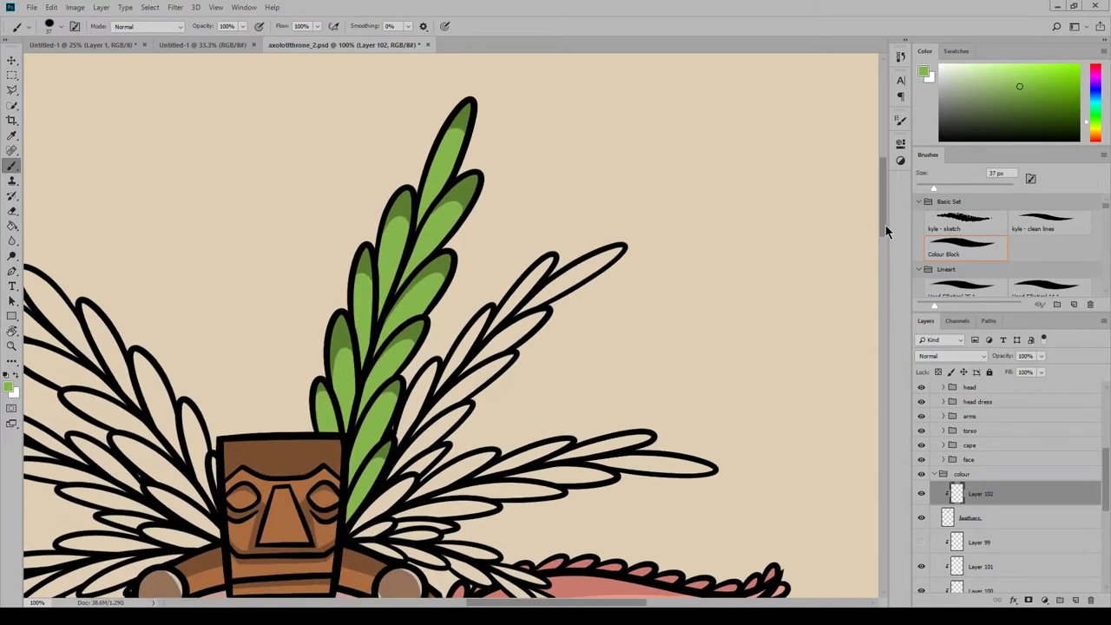
# Undo the last erasing and extend the bright green on the plume's lower feathers with the 37 px brush.
pyautogui.press('e')
pyautogui.hotkey('ctrl', 'z')
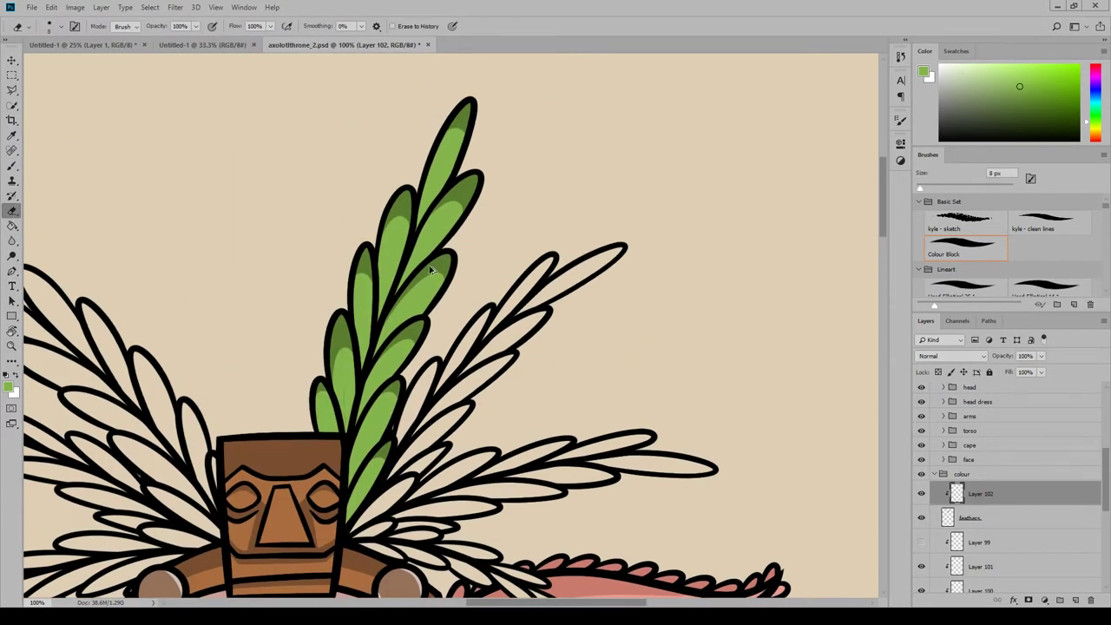
pyautogui.press('b')
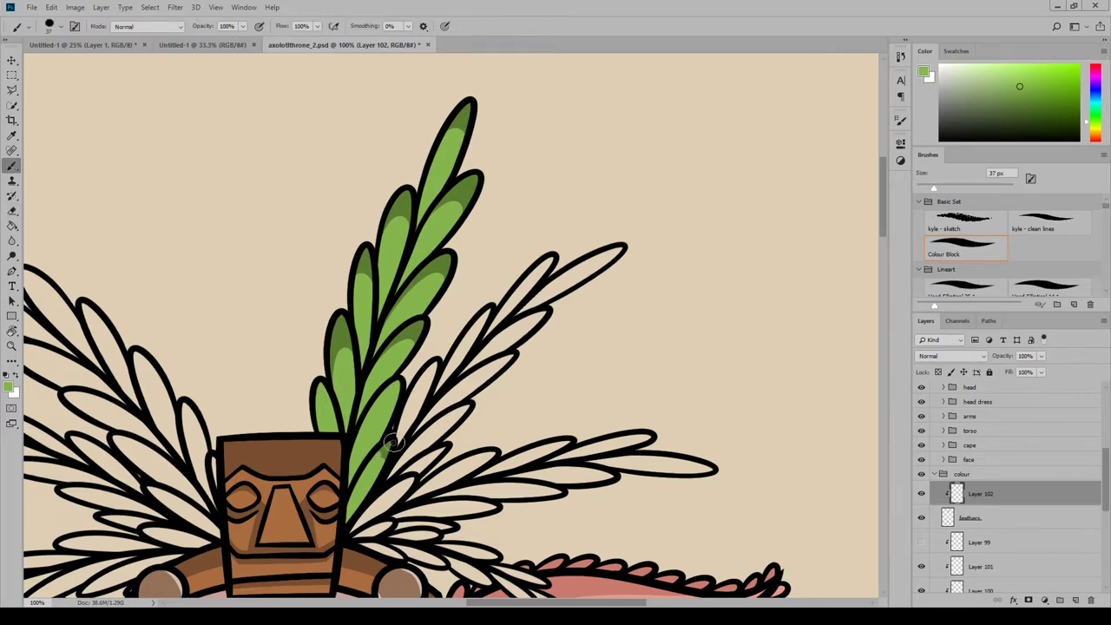
pyautogui.moveTo(329, 355); pyautogui.dragTo(344, 384)
pyautogui.moveTo(411, 341); pyautogui.dragTo(389, 373)
pyautogui.moveTo(883, 228)
pyautogui.mouseDown()
pyautogui.moveTo(889, 242)
pyautogui.moveTo(886, 230)
pyautogui.mouseUp()
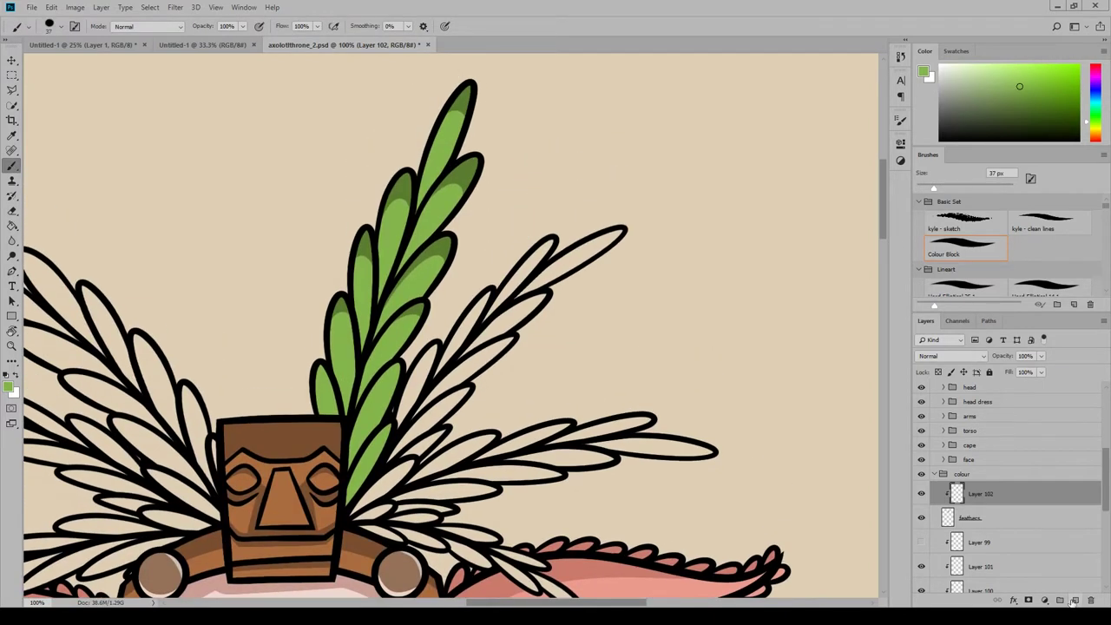
# Add another layer above the bright green feather shading and clip it to "feathers".
pyautogui.click(1075, 599)
pyautogui.rightClick(1015, 489)
pyautogui.click(1017, 222)
# Try dark green vein strokes on one of the plume's right-hand feathers with a 14 px brush and set the layer to Multiply.
pyautogui.click(9, 387)
pyautogui.click(440, 249)
pyautogui.click(565, 379)
pyautogui.press('[')
pyautogui.press('[')
pyautogui.press('[')
pyautogui.moveTo(360, 400); pyautogui.dragTo(436, 298)
pyautogui.press('[')
pyautogui.press('[')
pyautogui.press('[')
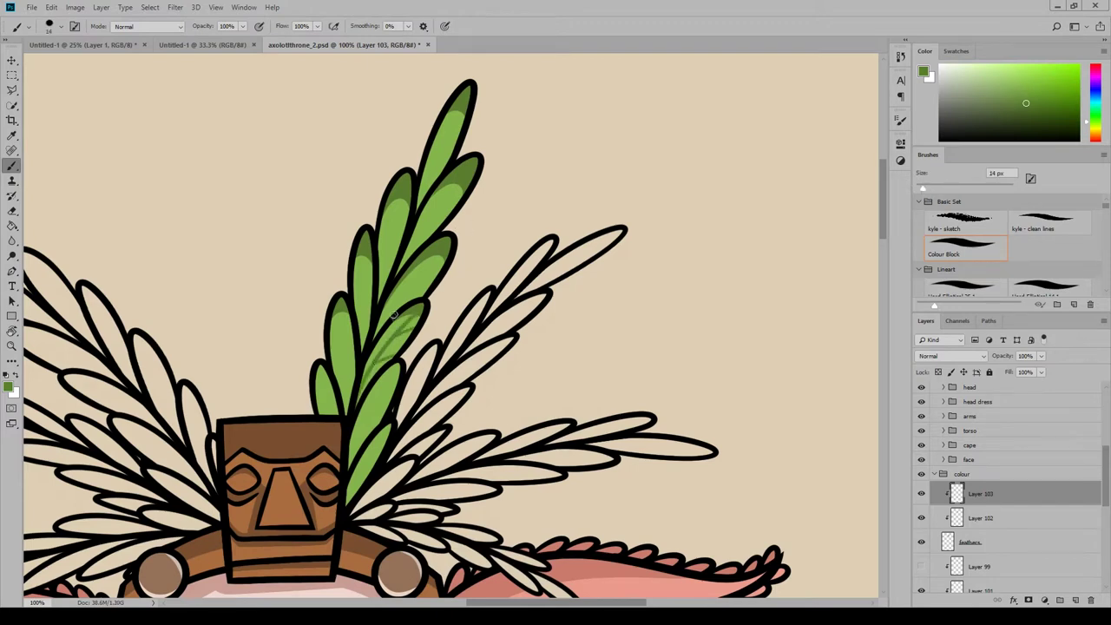
pyautogui.click(972, 358)
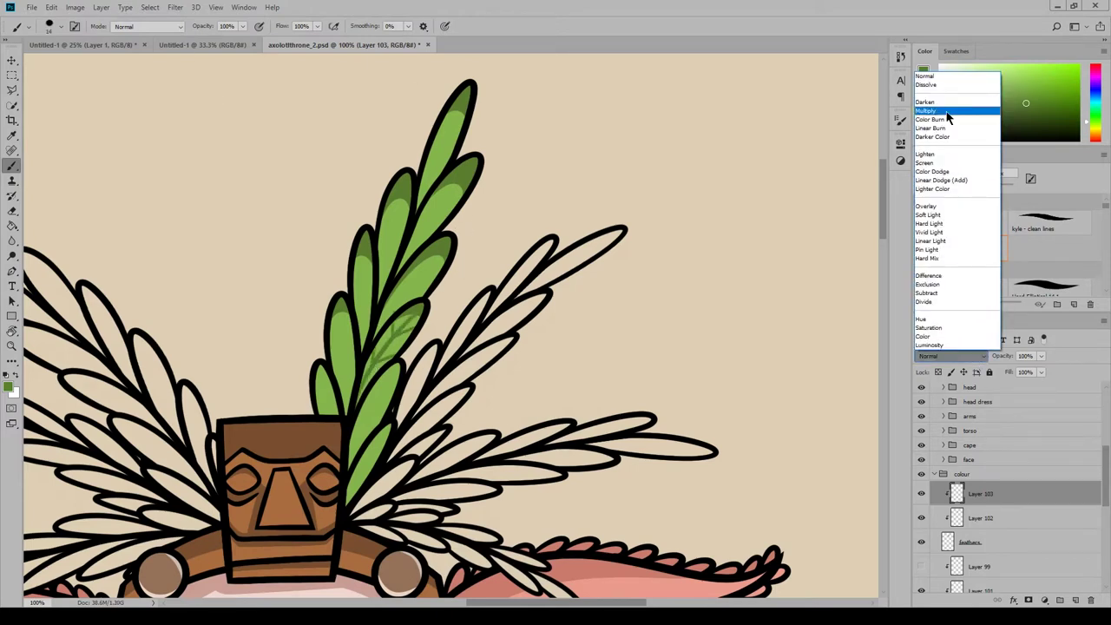
pyautogui.click(947, 112)
# Undo the trial vein strokes and the Multiply setting, and clip the new layer to "feathers" again.
pyautogui.hotkey('ctrl', 'alt', 'z')
pyautogui.hotkey('ctrl', 'alt', 'z')
pyautogui.hotkey('ctrl', 'alt', 'z')
pyautogui.hotkey('ctrl', 'alt', 'z')
pyautogui.hotkey('ctrl', 'alt', 'z')
pyautogui.hotkey('ctrl', 'alt', 'z')
pyautogui.hotkey('ctrl', 'alt', 'z')
pyautogui.hotkey('ctrl', 'alt', 'z')
pyautogui.hotkey('ctrl', 'shift', 'z')
pyautogui.rightClick(954, 505)
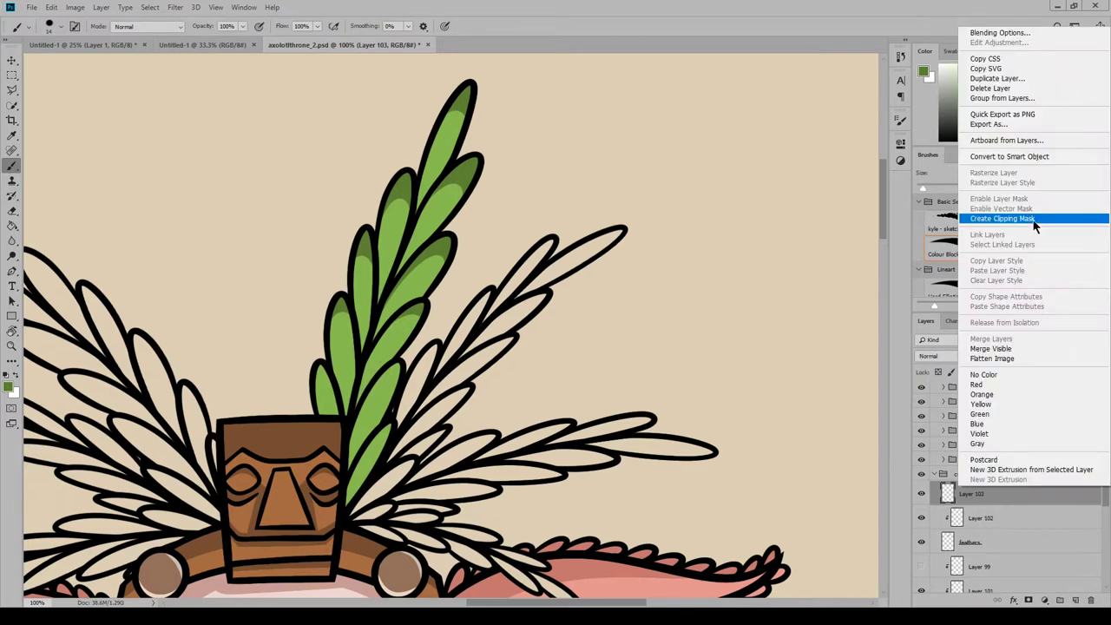
pyautogui.click(999, 217)
# Paint thin dark green veins on the right-hand feathers of the coloured plume with a 9 px brush.
pyautogui.keyDown('alt'); pyautogui.click(408, 329); pyautogui.keyUp('alt')
pyautogui.press('[')
pyautogui.moveTo(357, 403); pyautogui.dragTo(416, 313)
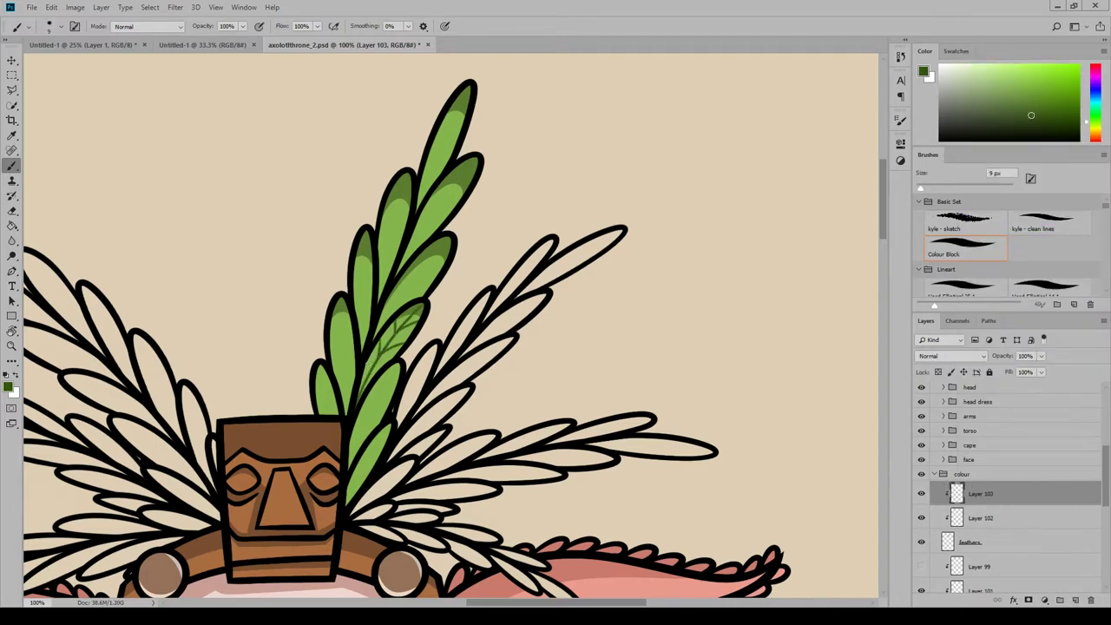
pyautogui.moveTo(401, 362); pyautogui.dragTo(354, 460)
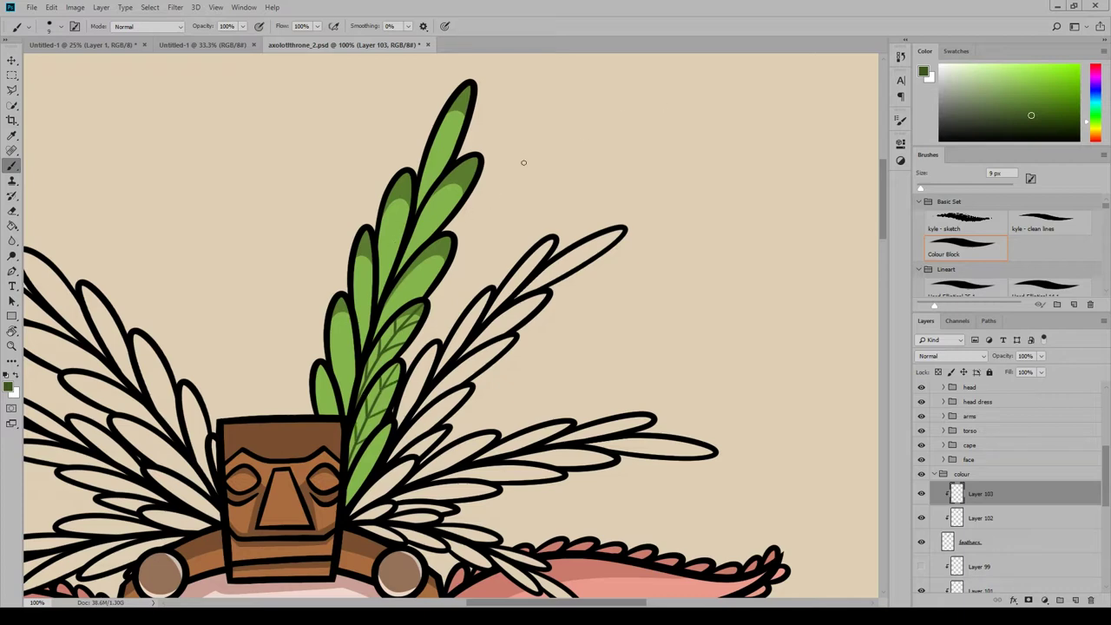
pyautogui.moveTo(379, 334); pyautogui.dragTo(447, 260)
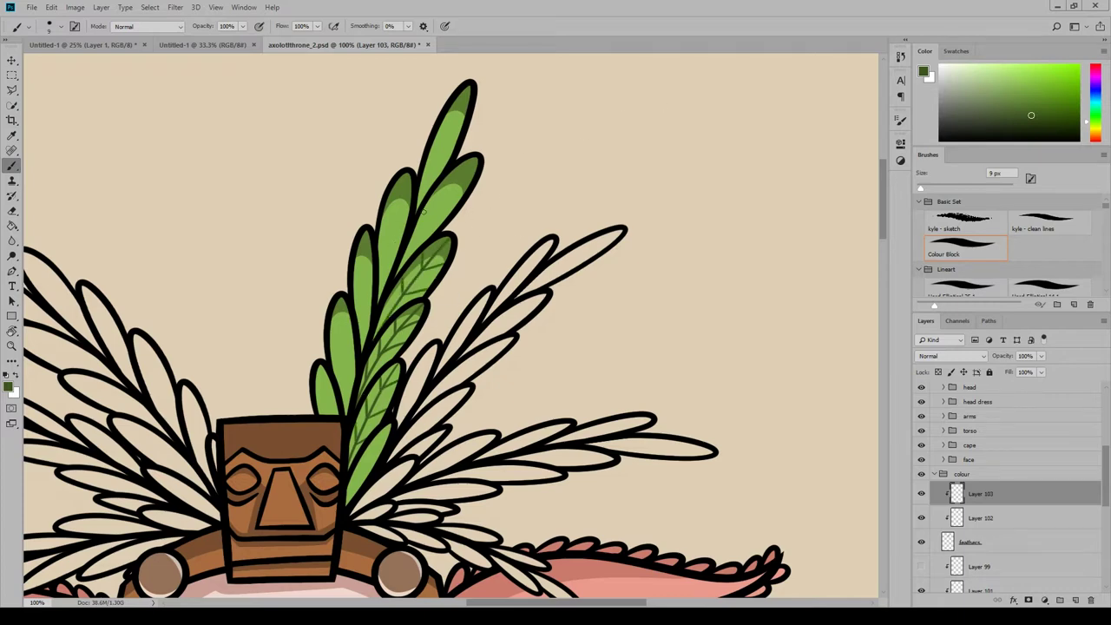
pyautogui.moveTo(387, 426); pyautogui.dragTo(348, 498)
pyautogui.moveTo(365, 476); pyautogui.dragTo(351, 492)
pyautogui.hotkey('ctrl', 'z')
pyautogui.moveTo(474, 159); pyautogui.dragTo(406, 257)
pyautogui.moveTo(434, 232); pyautogui.dragTo(418, 239)
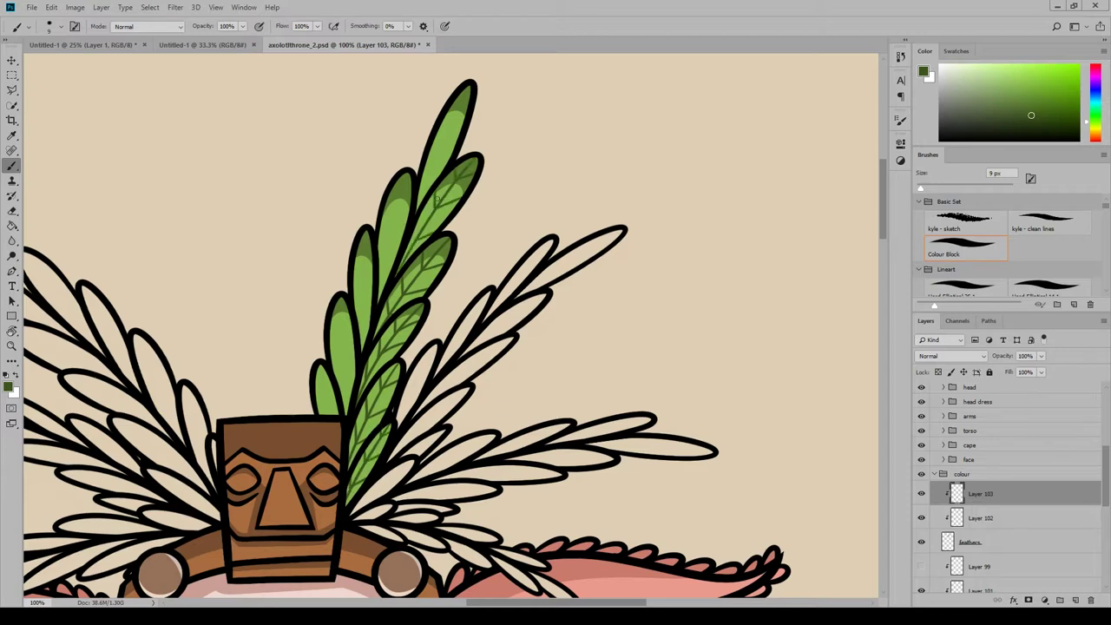
# Try Multiply and Linear Dodge (Add) on the vein layer, settling on Normal blending at 88% opacity.
pyautogui.click(950, 355)
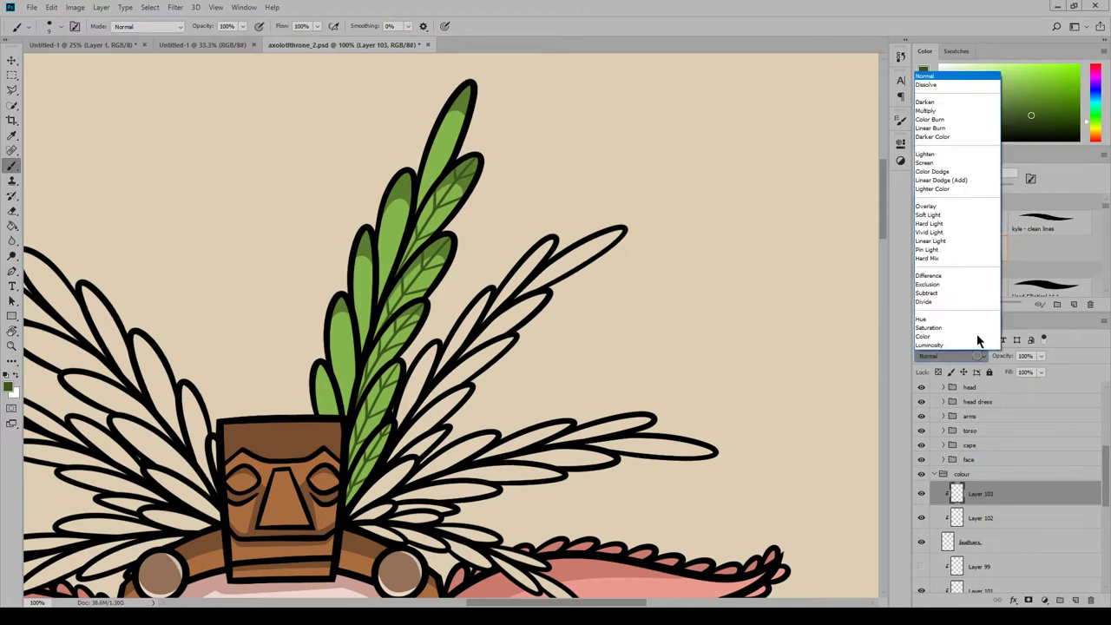
pyautogui.click(950, 110)
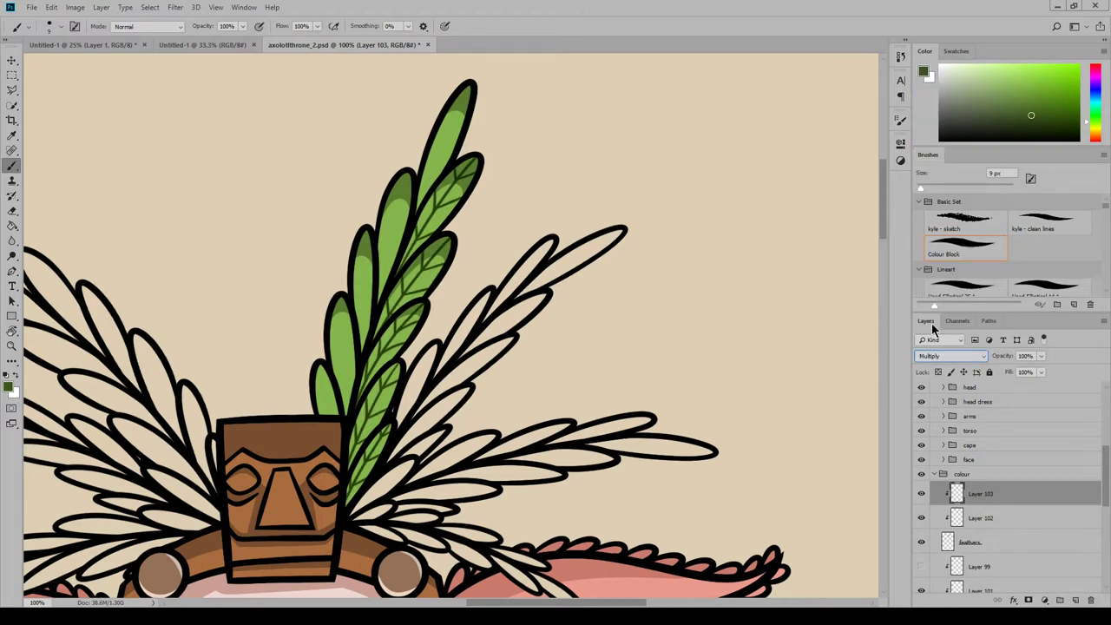
pyautogui.click(215, 7)
pyautogui.click(268, 137)
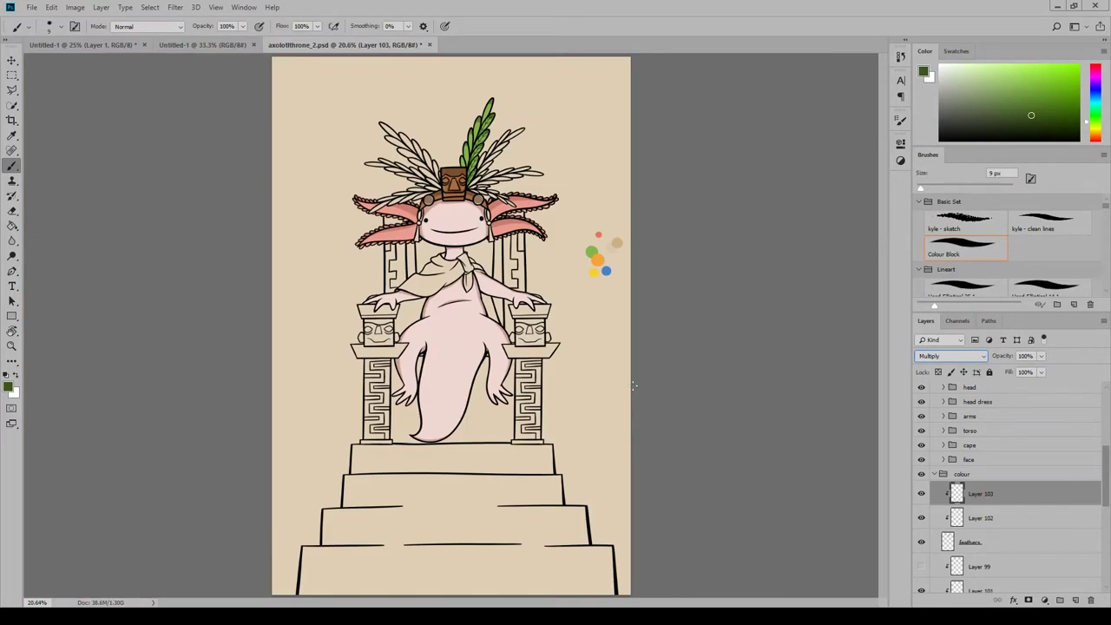
pyautogui.hotkey('ctrl', '+')
pyautogui.click(952, 355)
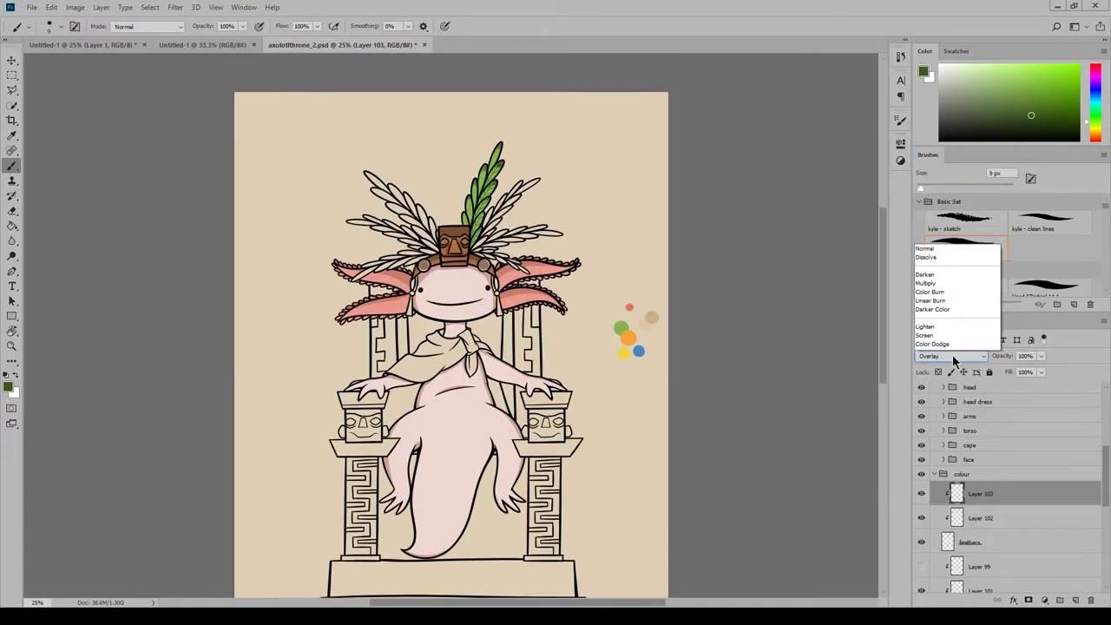
pyautogui.click(942, 180)
pyautogui.click(1041, 356)
pyautogui.moveTo(1037, 369); pyautogui.dragTo(1019, 370)
pyautogui.click(964, 358)
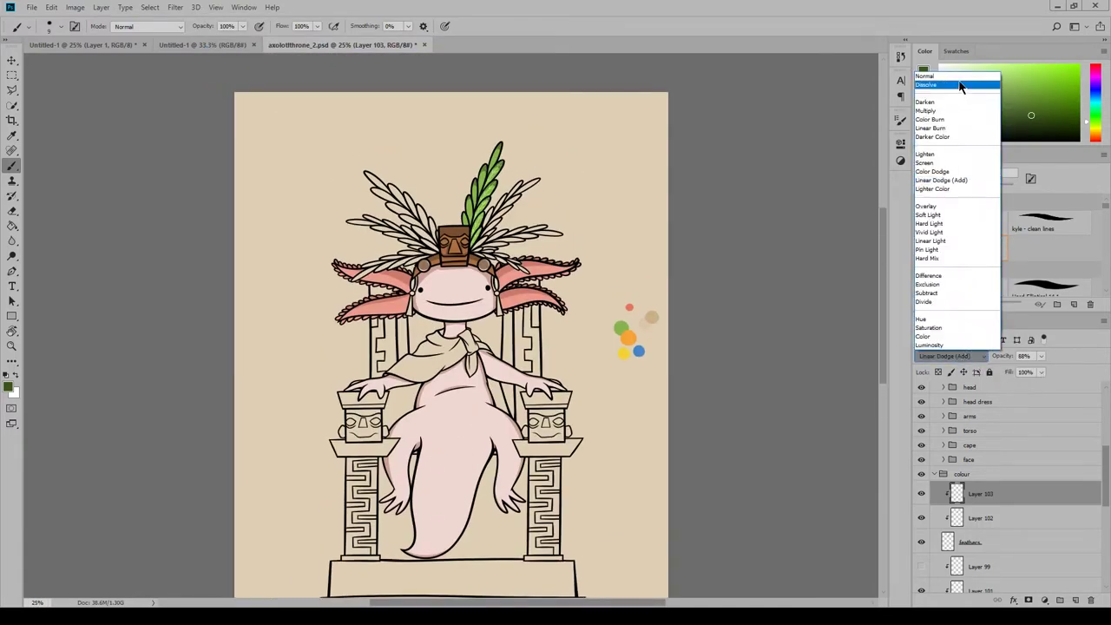
pyautogui.click(926, 76)
# Adjust the vein strokes' colour with Hue/Saturation and hide the vein layer.
pyautogui.click(76, 7)
pyautogui.moveTo(109, 40)
pyautogui.click(224, 100)
pyautogui.moveTo(726, 440); pyautogui.dragTo(670, 440)
pyautogui.moveTo(726, 411); pyautogui.dragTo(697, 413)
pyautogui.click(859, 323)
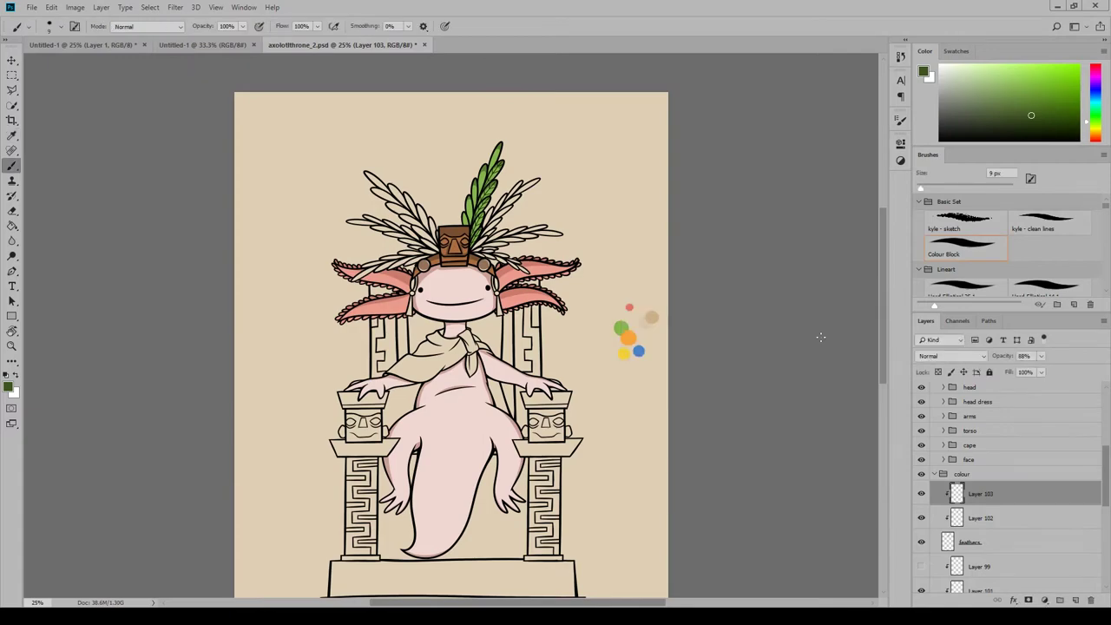
pyautogui.click(920, 494)
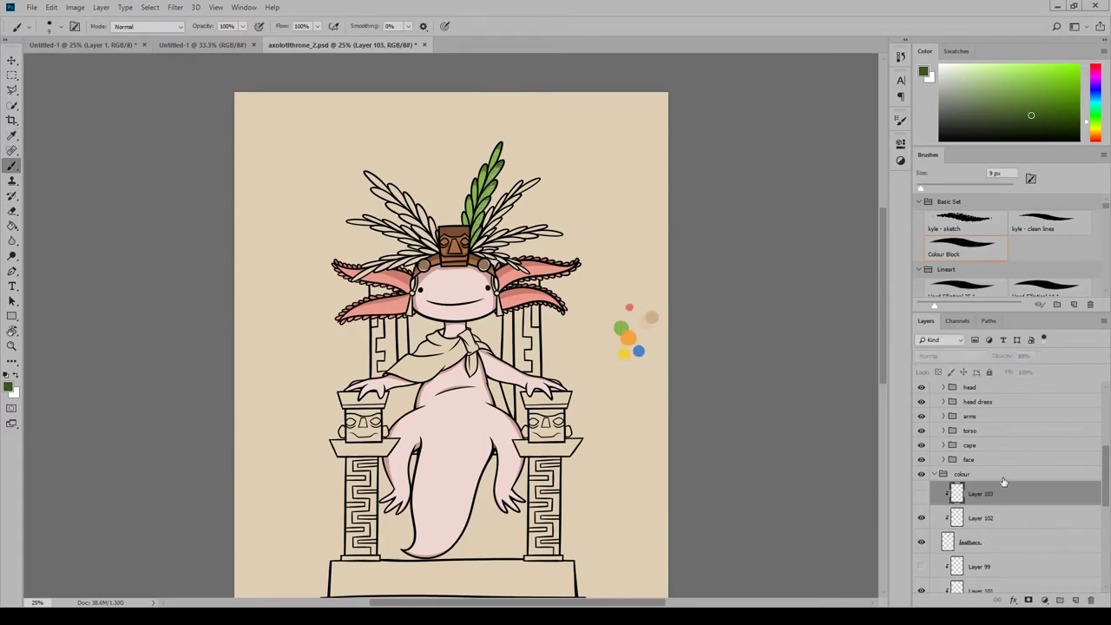
# Paint the dark green base on the uncoloured feathers right of the headdress on the "feathers" layer, starting with a 32 px brush.
pyautogui.click(999, 518)
pyautogui.click(998, 540)
pyautogui.click(8, 387)
pyautogui.click(395, 461)
pyautogui.click(568, 381)
pyautogui.hotkey('ctrl', '+')
pyautogui.hotkey('ctrl', '+')
pyautogui.moveTo(883, 283); pyautogui.dragTo(882, 254)
pyautogui.click(216, 8)
pyautogui.click(251, 92)
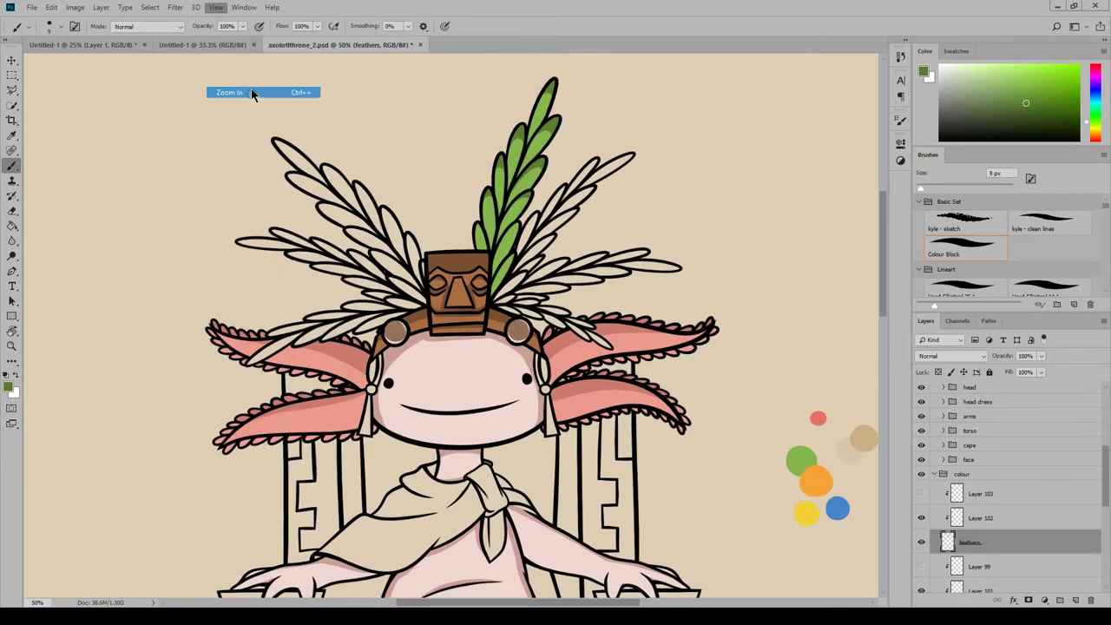
pyautogui.moveTo(517, 602)
pyautogui.mouseDown()
pyautogui.moveTo(560, 602)
pyautogui.moveTo(535, 602)
pyautogui.mouseUp()
pyautogui.moveTo(921, 189); pyautogui.dragTo(931, 188)
pyautogui.moveTo(468, 250)
pyautogui.mouseDown()
pyautogui.moveTo(514, 209)
pyautogui.moveTo(473, 227)
pyautogui.moveTo(527, 146)
pyautogui.moveTo(533, 155)
pyautogui.moveTo(593, 112)
pyautogui.mouseUp()
pyautogui.moveTo(545, 154)
pyautogui.mouseDown()
pyautogui.moveTo(534, 183)
pyautogui.moveTo(472, 246)
pyautogui.moveTo(462, 276)
pyautogui.moveTo(442, 287)
pyautogui.moveTo(451, 301)
pyautogui.moveTo(435, 297)
pyautogui.moveTo(492, 296)
pyautogui.moveTo(432, 256)
pyautogui.moveTo(457, 287)
pyautogui.moveTo(530, 276)
pyautogui.moveTo(499, 256)
pyautogui.moveTo(529, 240)
pyautogui.moveTo(517, 258)
pyautogui.moveTo(618, 232)
pyautogui.moveTo(524, 264)
pyautogui.moveTo(562, 261)
pyautogui.moveTo(540, 274)
pyautogui.moveTo(560, 274)
pyautogui.moveTo(537, 257)
pyautogui.moveTo(660, 248)
pyautogui.mouseUp()
pyautogui.press('e')
pyautogui.press('b')
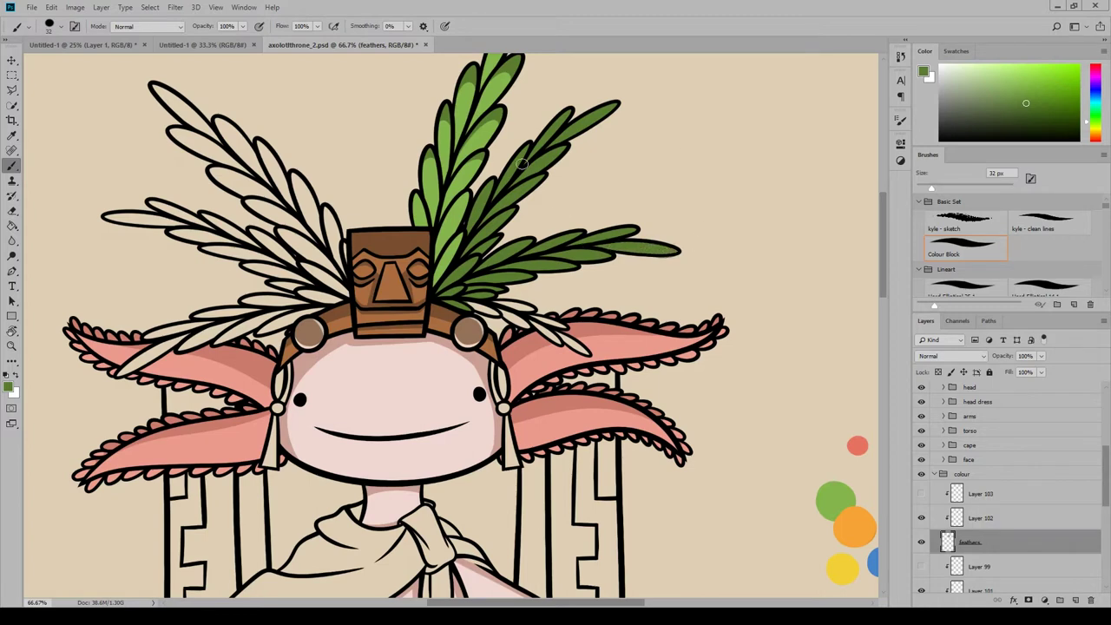
pyautogui.moveTo(458, 294)
pyautogui.mouseDown()
pyautogui.moveTo(571, 342)
pyautogui.moveTo(530, 310)
pyautogui.mouseUp()
# Paint the dark green base on the upper and middle plumes left of the headdress with a 47 px brush.
pyautogui.moveTo(347, 293)
pyautogui.mouseDown()
pyautogui.moveTo(291, 239)
pyautogui.moveTo(333, 271)
pyautogui.mouseUp()
pyautogui.moveTo(341, 271)
pyautogui.mouseDown()
pyautogui.moveTo(311, 251)
pyautogui.moveTo(327, 224)
pyautogui.moveTo(332, 251)
pyautogui.moveTo(339, 240)
pyautogui.moveTo(326, 210)
pyautogui.moveTo(312, 219)
pyautogui.moveTo(301, 181)
pyautogui.moveTo(305, 214)
pyautogui.moveTo(256, 141)
pyautogui.moveTo(271, 177)
pyautogui.moveTo(220, 122)
pyautogui.moveTo(227, 139)
pyautogui.moveTo(185, 125)
pyautogui.moveTo(188, 110)
pyautogui.moveTo(159, 90)
pyautogui.mouseUp()
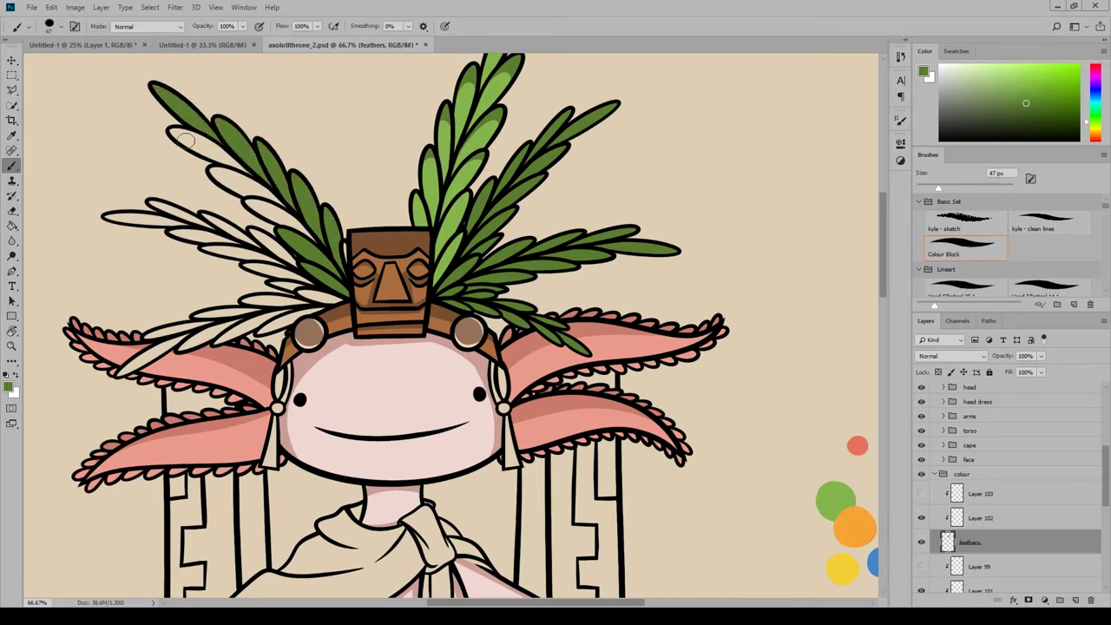
pyautogui.moveTo(187, 141)
pyautogui.mouseDown()
pyautogui.moveTo(230, 159)
pyautogui.moveTo(179, 137)
pyautogui.mouseUp()
pyautogui.moveTo(267, 191)
pyautogui.mouseDown()
pyautogui.moveTo(221, 173)
pyautogui.moveTo(322, 253)
pyautogui.mouseUp()
pyautogui.moveTo(340, 299)
pyautogui.mouseDown()
pyautogui.moveTo(263, 269)
pyautogui.moveTo(298, 272)
pyautogui.moveTo(252, 231)
pyautogui.moveTo(280, 259)
pyautogui.moveTo(216, 224)
pyautogui.moveTo(249, 240)
pyautogui.moveTo(204, 247)
pyautogui.moveTo(235, 241)
pyautogui.moveTo(164, 207)
pyautogui.mouseUp()
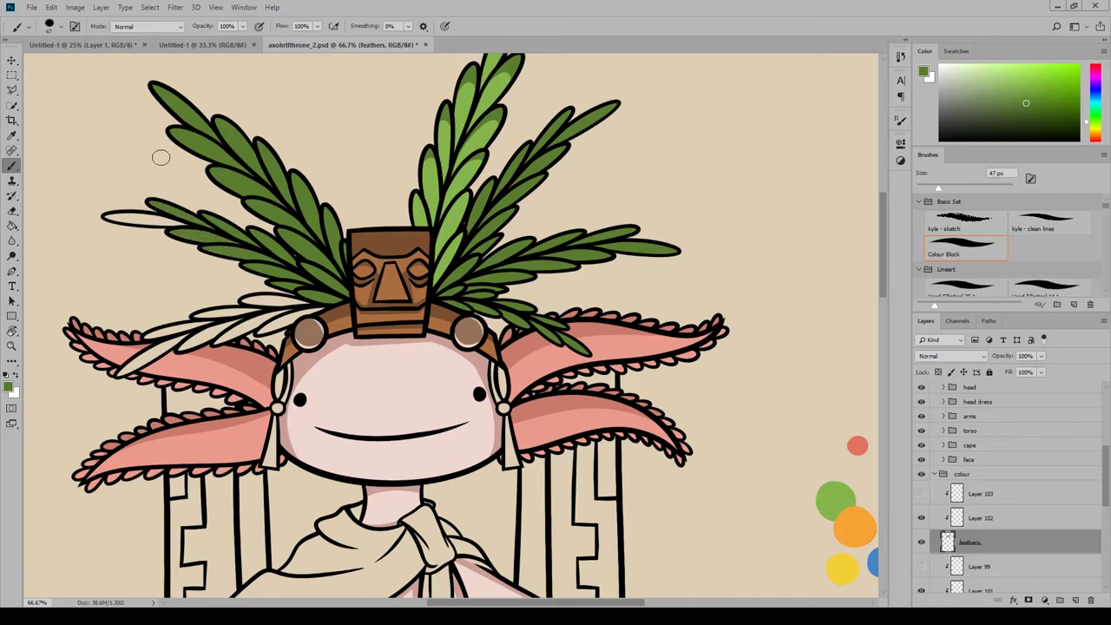
# Fill the far-left feather tip and the lower-left plume with the dark green base.
pyautogui.hscroll(-4, 161, 157)
pyautogui.moveTo(368, 222); pyautogui.dragTo(307, 216)
pyautogui.moveTo(433, 300)
pyautogui.mouseDown()
pyautogui.moveTo(410, 340)
pyautogui.moveTo(476, 311)
pyautogui.moveTo(467, 323)
pyautogui.moveTo(502, 314)
pyautogui.moveTo(446, 325)
pyautogui.moveTo(453, 315)
pyautogui.moveTo(375, 347)
pyautogui.moveTo(474, 281)
pyautogui.moveTo(343, 338)
pyautogui.moveTo(402, 325)
pyautogui.moveTo(341, 353)
pyautogui.moveTo(367, 338)
pyautogui.mouseUp()
pyautogui.press('e')
pyautogui.press('b')
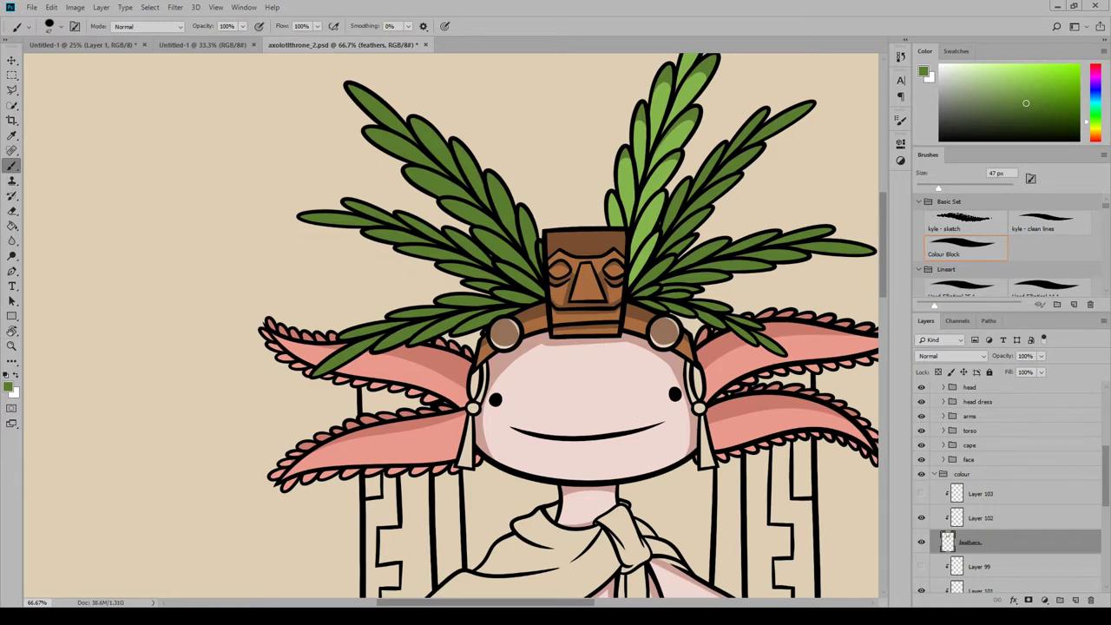
# Paint bright green on the right-hand plumes in Layer 102 with a 30 px brush, keeping the feather tips dark.
pyautogui.click(987, 518)
pyautogui.click(8, 387)
pyautogui.click(646, 232)
pyautogui.click(585, 370)
pyautogui.moveTo(938, 188); pyautogui.dragTo(931, 189)
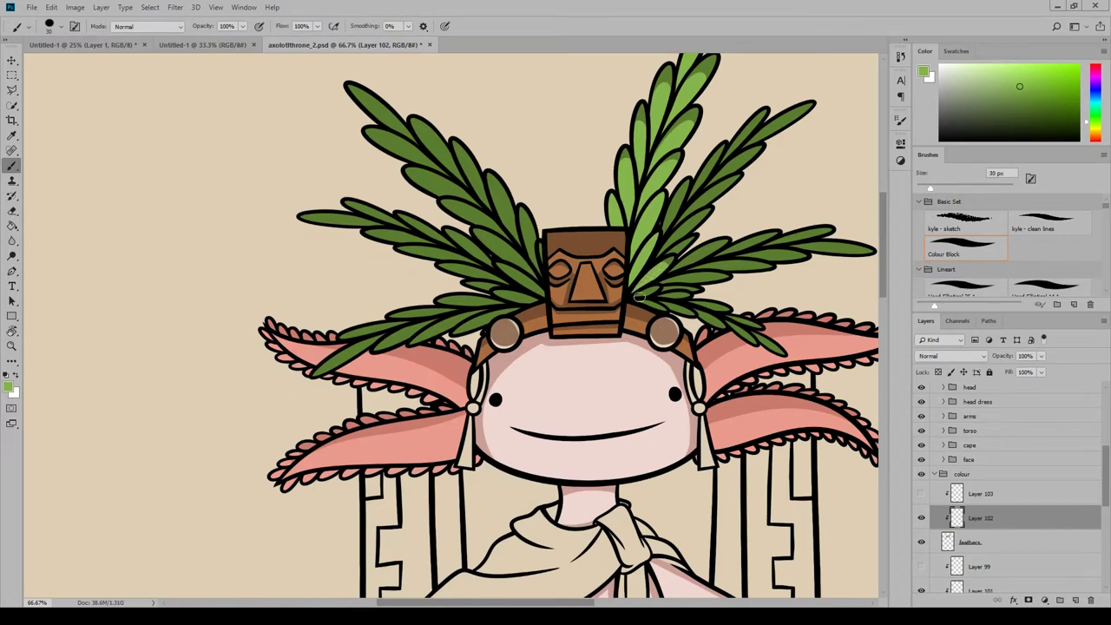
pyautogui.moveTo(636, 298); pyautogui.dragTo(776, 349)
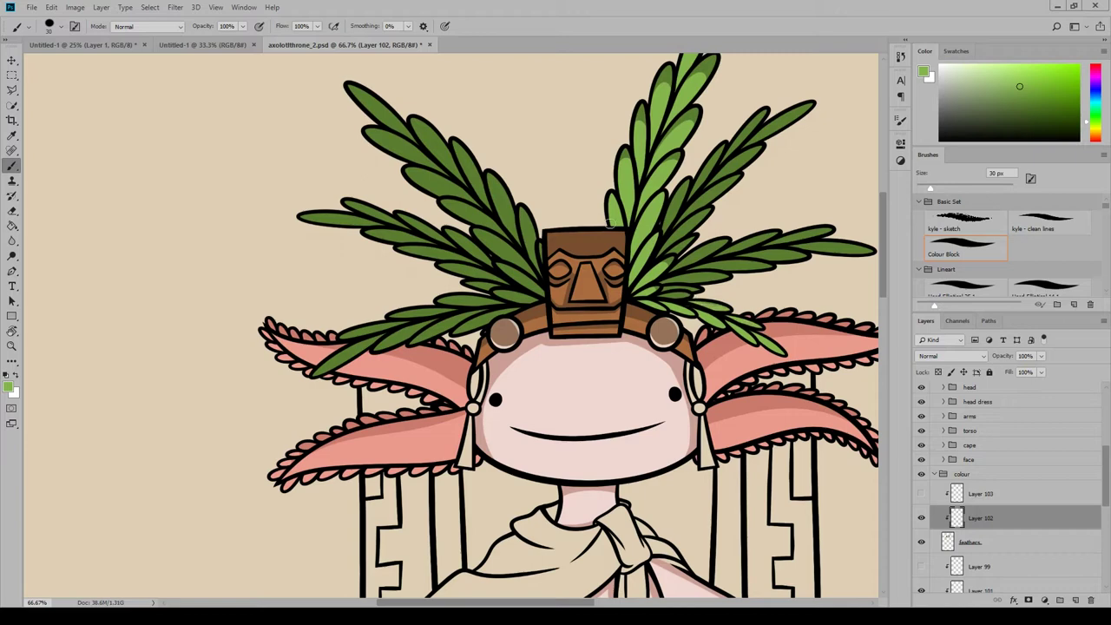
pyautogui.moveTo(660, 282)
pyautogui.mouseDown()
pyautogui.moveTo(707, 282)
pyautogui.moveTo(669, 284)
pyautogui.moveTo(710, 251)
pyautogui.moveTo(667, 272)
pyautogui.moveTo(746, 235)
pyautogui.moveTo(690, 268)
pyautogui.moveTo(745, 266)
pyautogui.moveTo(713, 258)
pyautogui.moveTo(761, 241)
pyautogui.moveTo(788, 256)
pyautogui.moveTo(746, 251)
pyautogui.moveTo(793, 232)
pyautogui.moveTo(755, 248)
pyautogui.moveTo(844, 248)
pyautogui.mouseUp()
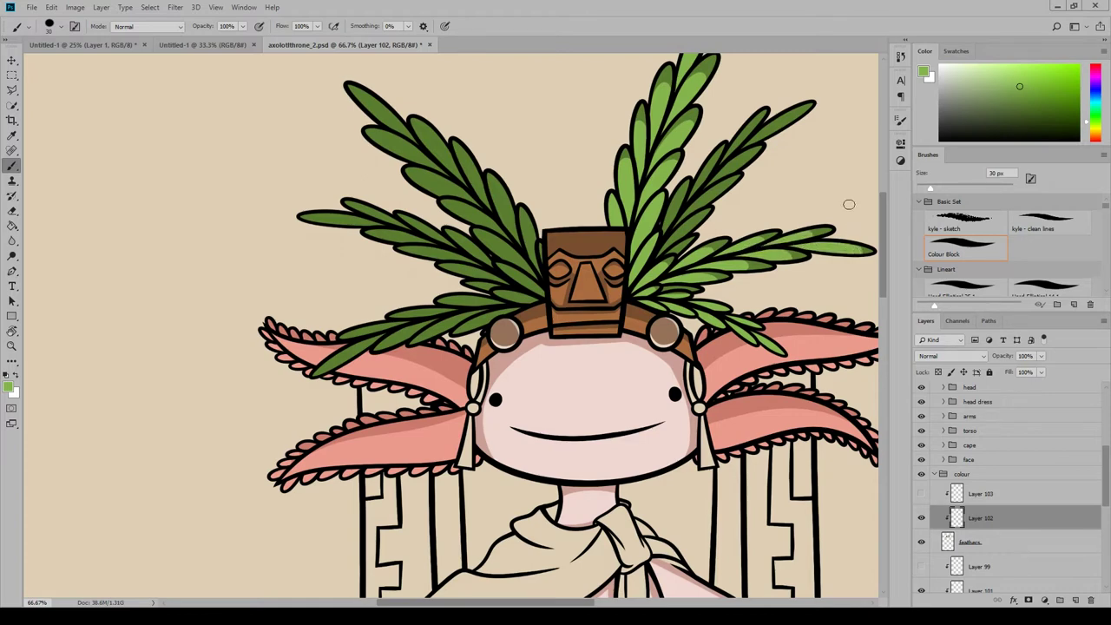
pyautogui.moveTo(677, 249)
pyautogui.mouseDown()
pyautogui.moveTo(697, 222)
pyautogui.moveTo(666, 247)
pyautogui.moveTo(671, 230)
pyautogui.moveTo(713, 192)
pyautogui.mouseUp()
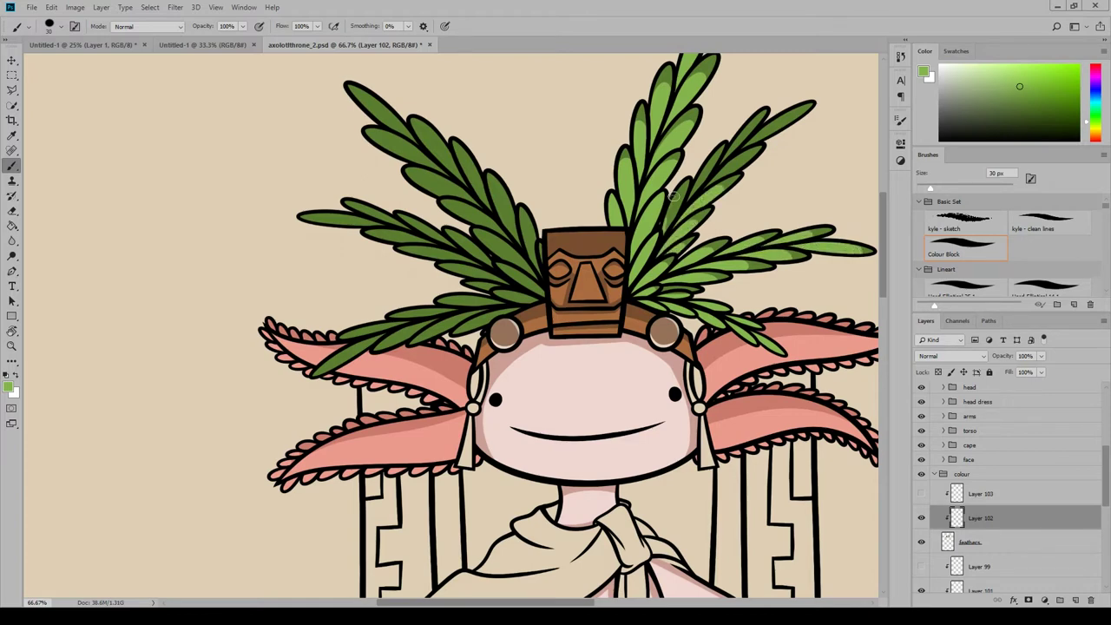
pyautogui.moveTo(663, 229); pyautogui.dragTo(677, 198)
pyautogui.moveTo(735, 136)
pyautogui.mouseDown()
pyautogui.moveTo(707, 178)
pyautogui.moveTo(749, 130)
pyautogui.mouseUp()
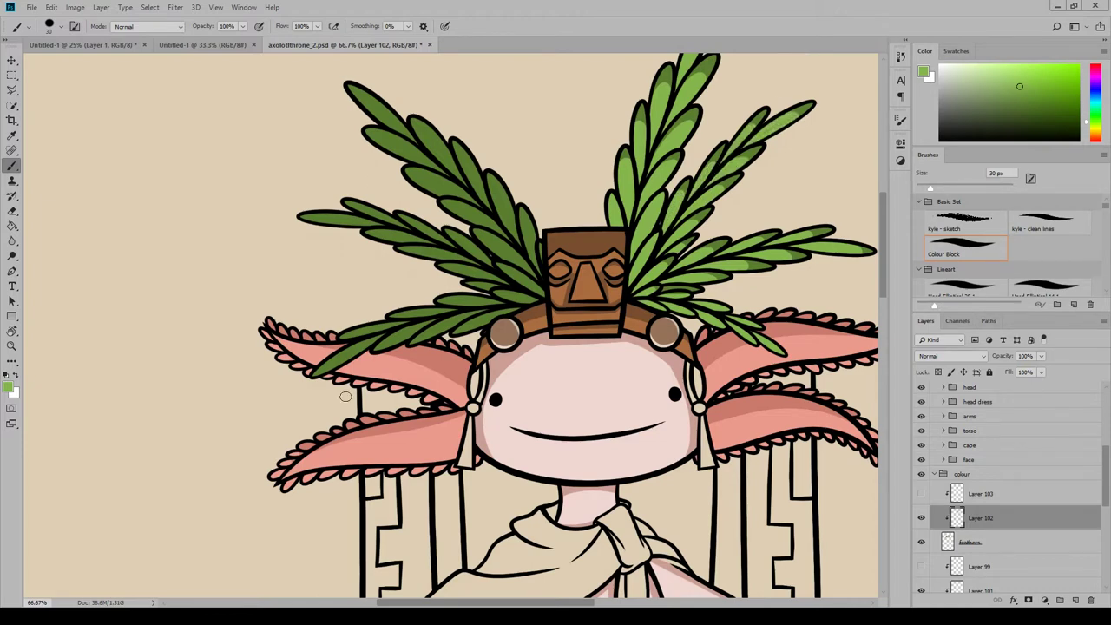
# Paint bright green on all three left-hand plumes with the 30 px brush, keeping the feather tips dark.
pyautogui.moveTo(531, 287)
pyautogui.mouseDown()
pyautogui.moveTo(538, 295)
pyautogui.moveTo(492, 248)
pyautogui.moveTo(529, 249)
pyautogui.moveTo(505, 205)
pyautogui.moveTo(524, 241)
pyautogui.moveTo(444, 194)
pyautogui.moveTo(464, 198)
pyautogui.mouseUp()
pyautogui.moveTo(422, 164)
pyautogui.mouseDown()
pyautogui.moveTo(445, 176)
pyautogui.moveTo(365, 111)
pyautogui.moveTo(379, 106)
pyautogui.moveTo(473, 178)
pyautogui.mouseUp()
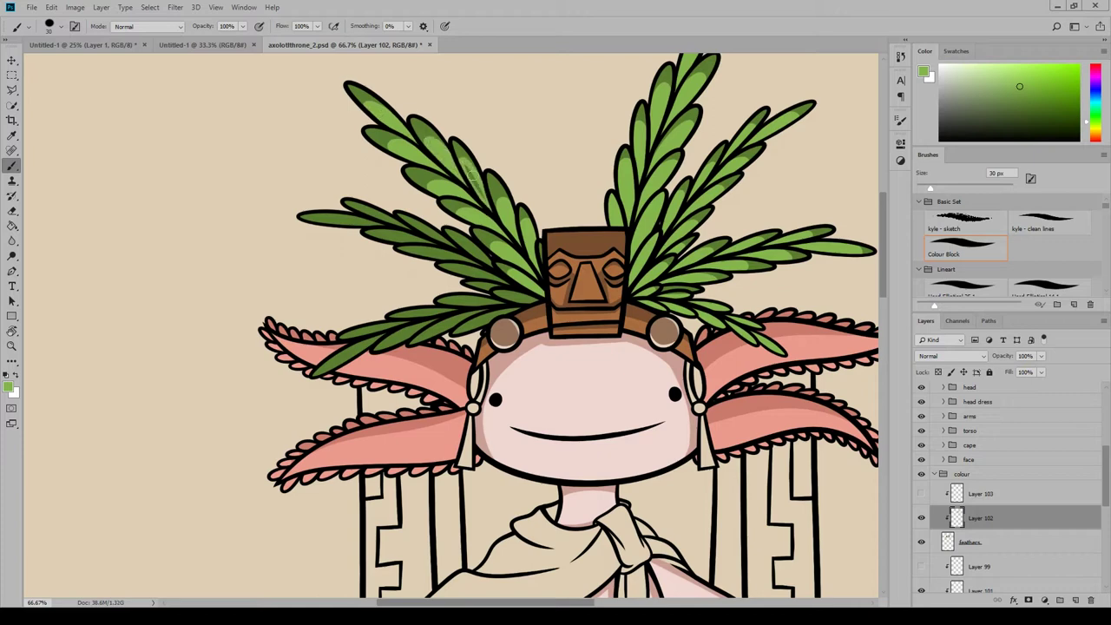
pyautogui.moveTo(539, 306)
pyautogui.mouseDown()
pyautogui.moveTo(497, 295)
pyautogui.moveTo(507, 317)
pyautogui.moveTo(519, 289)
pyautogui.moveTo(370, 351)
pyautogui.moveTo(465, 303)
pyautogui.moveTo(343, 356)
pyautogui.moveTo(491, 303)
pyautogui.mouseUp()
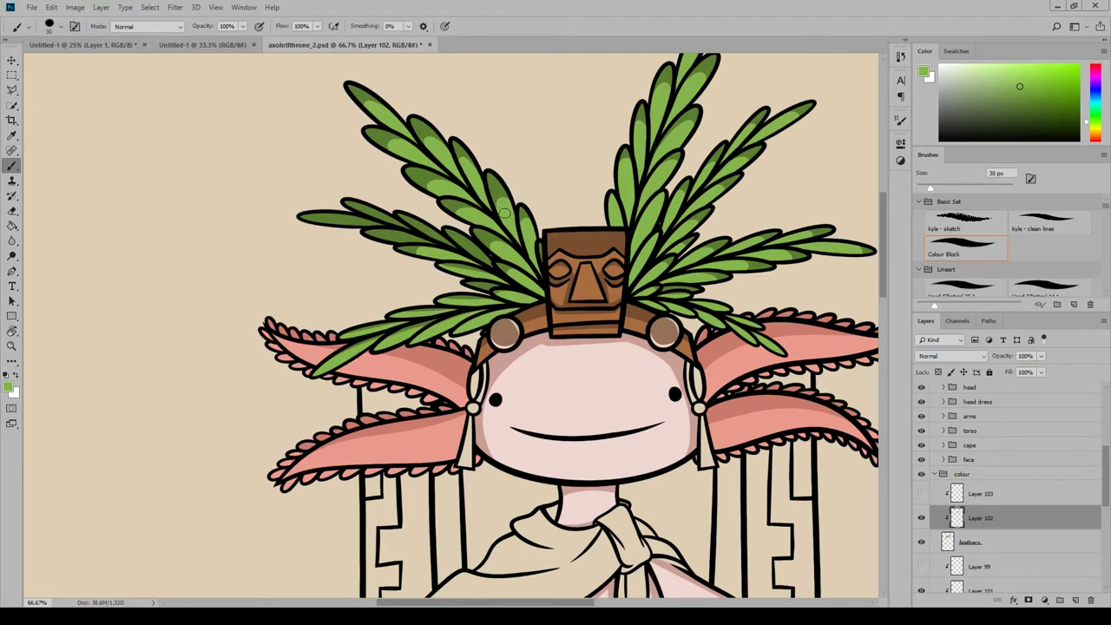
pyautogui.moveTo(465, 249); pyautogui.dragTo(485, 259)
pyautogui.moveTo(420, 227)
pyautogui.mouseDown()
pyautogui.moveTo(335, 220)
pyautogui.moveTo(410, 230)
pyautogui.moveTo(365, 211)
pyautogui.mouseUp()
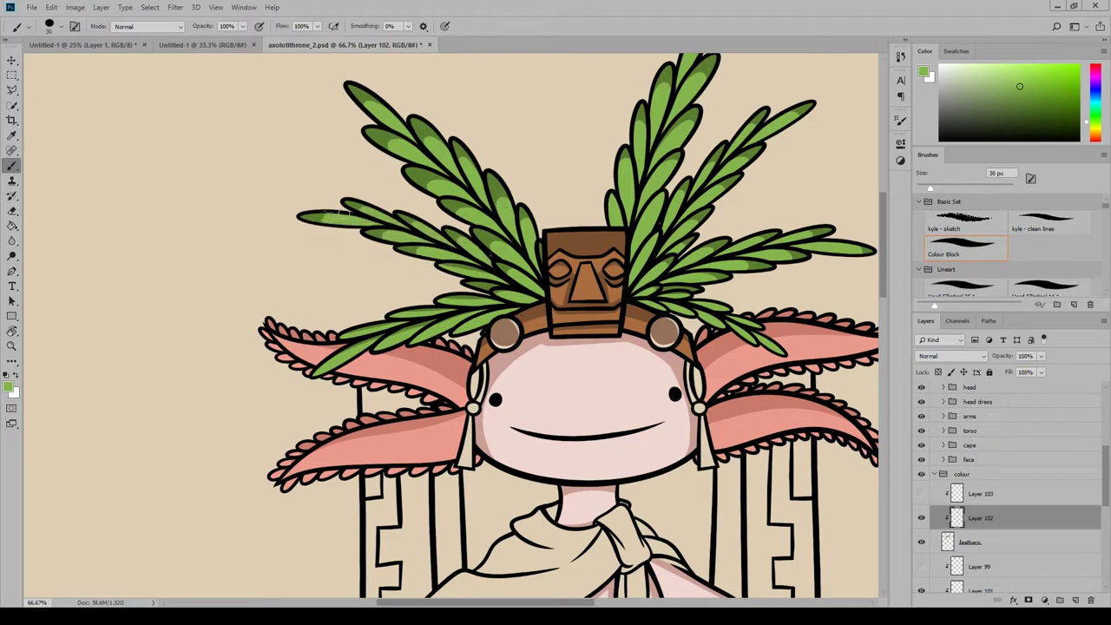
# Add a clipped layer above the bright green feather shading and pick a darker green as the painting colour.
pyautogui.click(1075, 600)
pyautogui.click(8, 387)
pyautogui.click(391, 456)
pyautogui.click(576, 374)
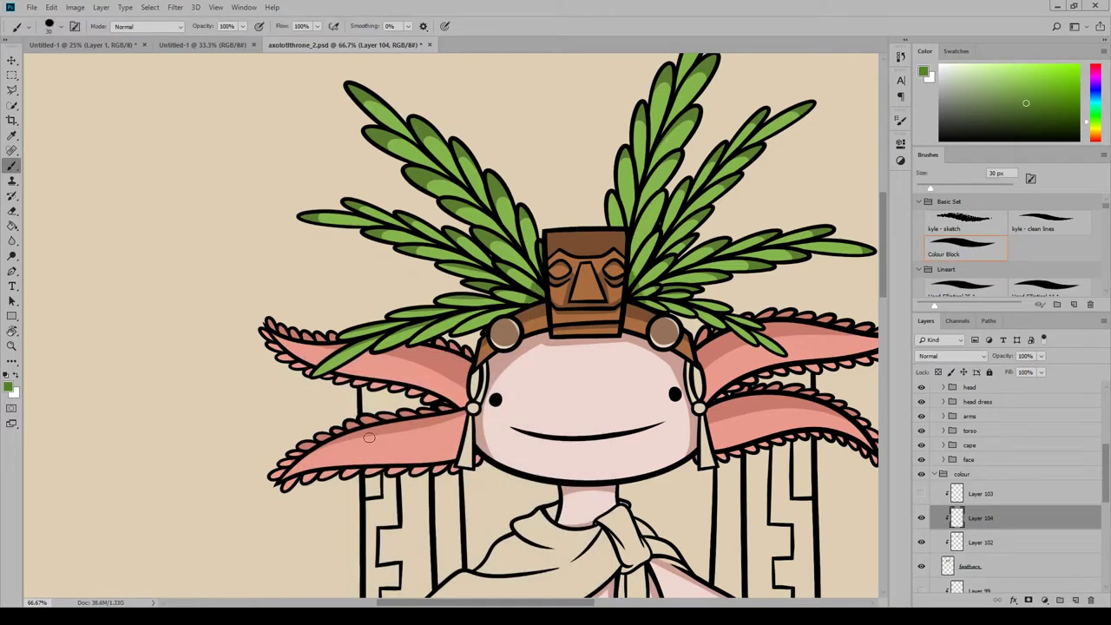
# Sample the palette's orange swatch and darken the painting colour to #cd790a.
pyautogui.moveTo(531, 602); pyautogui.dragTo(571, 602)
pyautogui.moveTo(883, 261); pyautogui.dragTo(887, 281)
pyautogui.moveTo(590, 602); pyautogui.dragTo(630, 602)
pyautogui.click(8, 387)
pyautogui.click(749, 438)
pyautogui.click(578, 386)
pyautogui.click(8, 387)
pyautogui.click(445, 417)
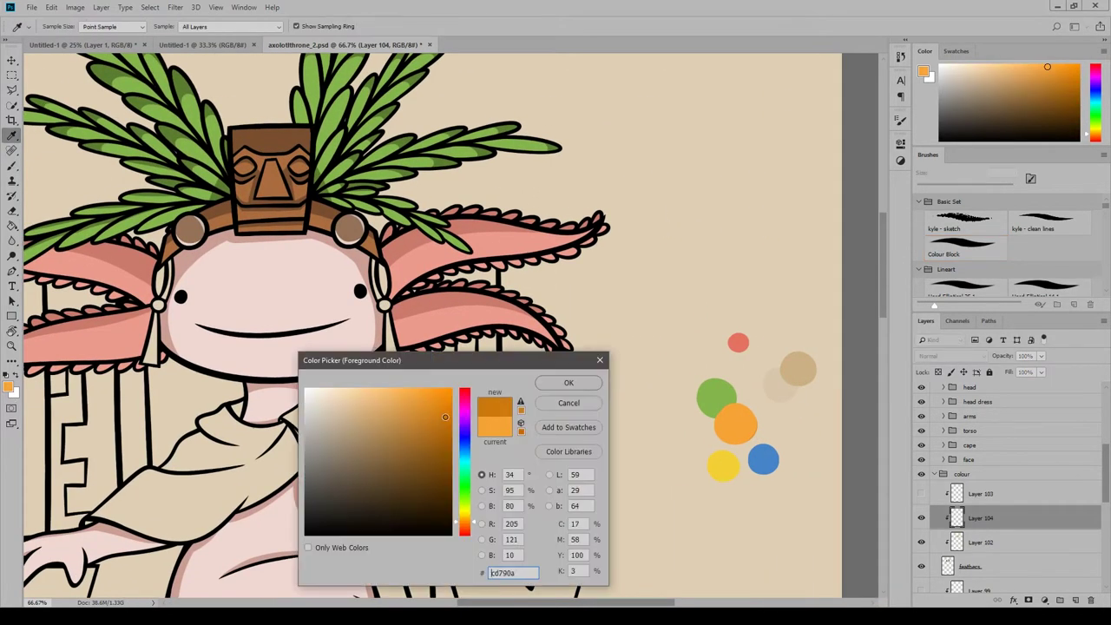
pyautogui.click(569, 382)
# Add a new layer above the hidden vein layer and name it "ear pieces".
pyautogui.click(981, 494)
pyautogui.click(1075, 599)
pyautogui.doubleClick(974, 493)
pyautogui.write('ear pieces')
pyautogui.press('Return')
# Paint the loops and hanging tassels of both ear pieces dark orange and switch to the Eraser for cleaning up edges.
pyautogui.click(216, 8)
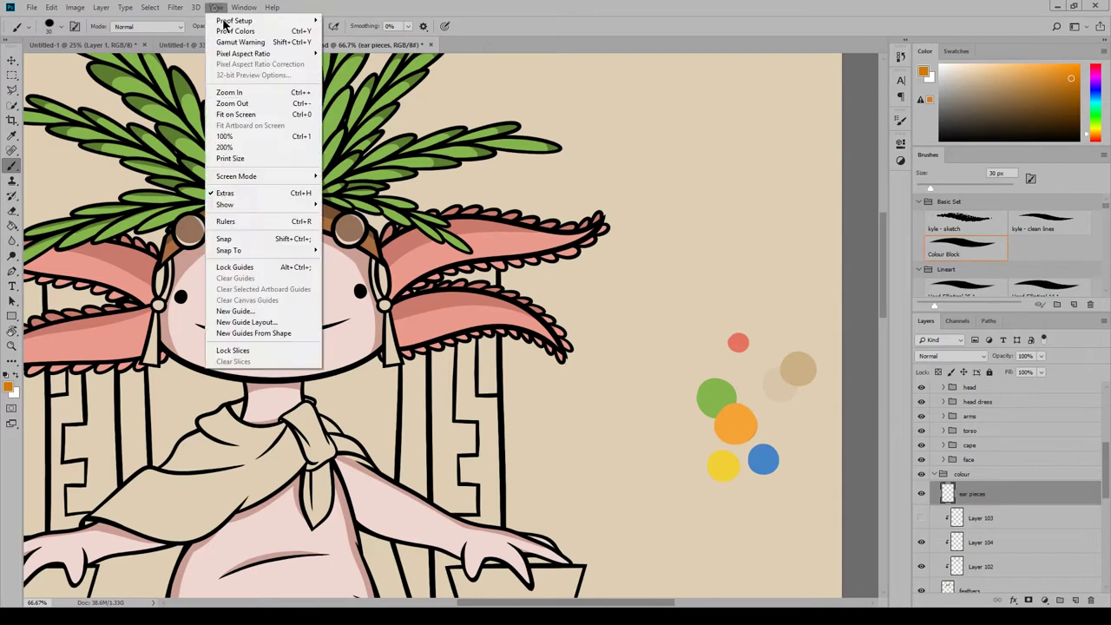
pyautogui.click(229, 92)
pyautogui.moveTo(335, 229)
pyautogui.mouseDown()
pyautogui.moveTo(345, 283)
pyautogui.moveTo(344, 250)
pyautogui.mouseUp()
pyautogui.moveTo(502, 602); pyautogui.dragTo(466, 601)
pyautogui.moveTo(223, 230)
pyautogui.mouseDown()
pyautogui.moveTo(213, 282)
pyautogui.moveTo(206, 234)
pyautogui.mouseUp()
pyautogui.moveTo(199, 308); pyautogui.dragTo(186, 383)
pyautogui.moveTo(550, 307); pyautogui.dragTo(557, 376)
pyautogui.moveTo(548, 339); pyautogui.dragTo(558, 373)
pyautogui.click(12, 210)
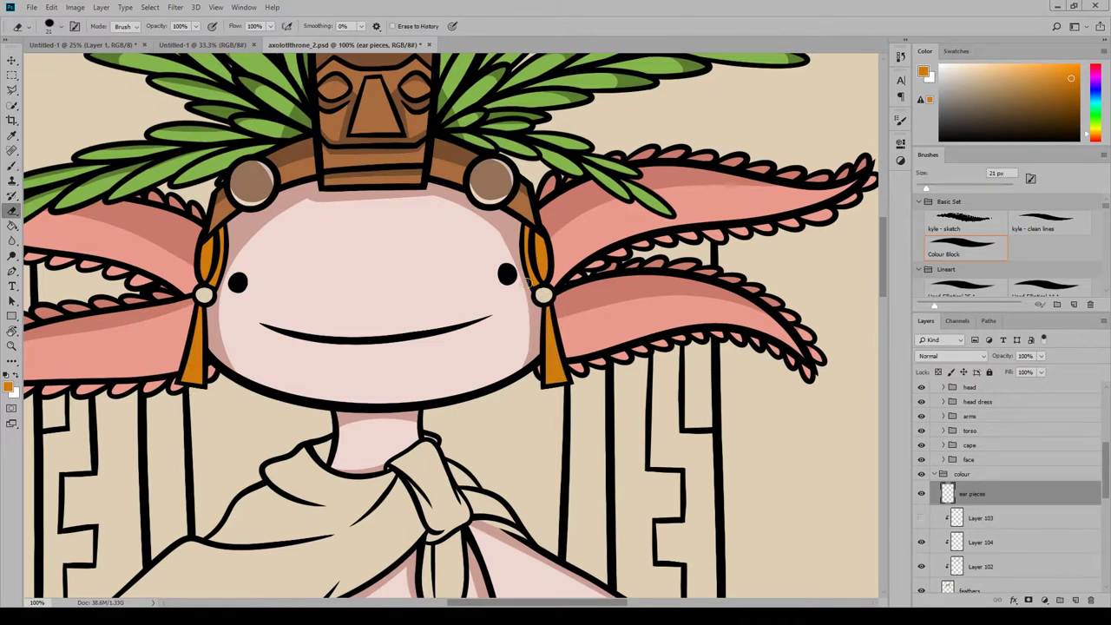
# Add a new layer above "ear pieces" and clip it to that layer.
pyautogui.moveTo(465, 603); pyautogui.dragTo(482, 602)
pyautogui.click(1075, 599)
pyautogui.rightClick(1018, 500)
pyautogui.click(1013, 227)
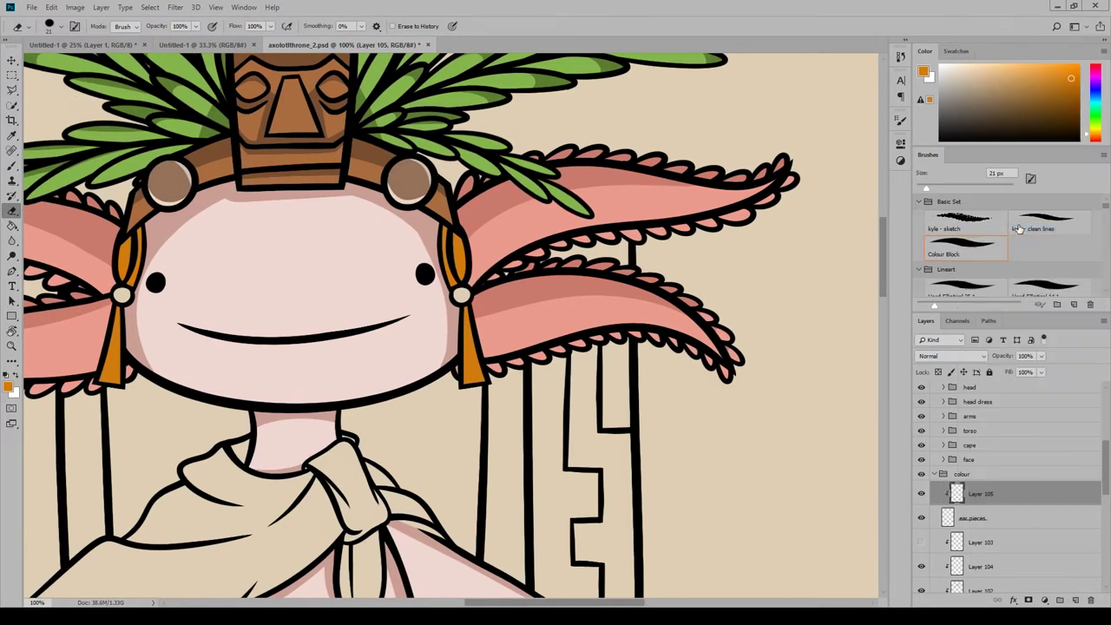
# Paint lighter orange on the ear pieces' tassels and loops with a 25 px brush, and add paler orange highlights to the tassels.
pyautogui.click(923, 71)
pyautogui.moveTo(555, 602); pyautogui.dragTo(626, 603)
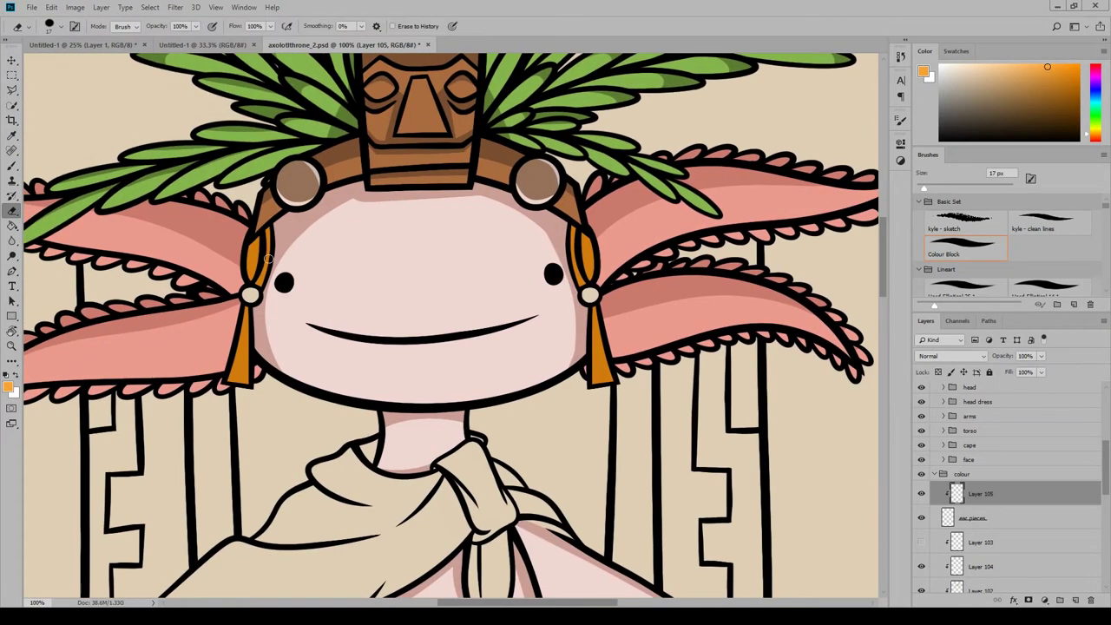
pyautogui.press('b')
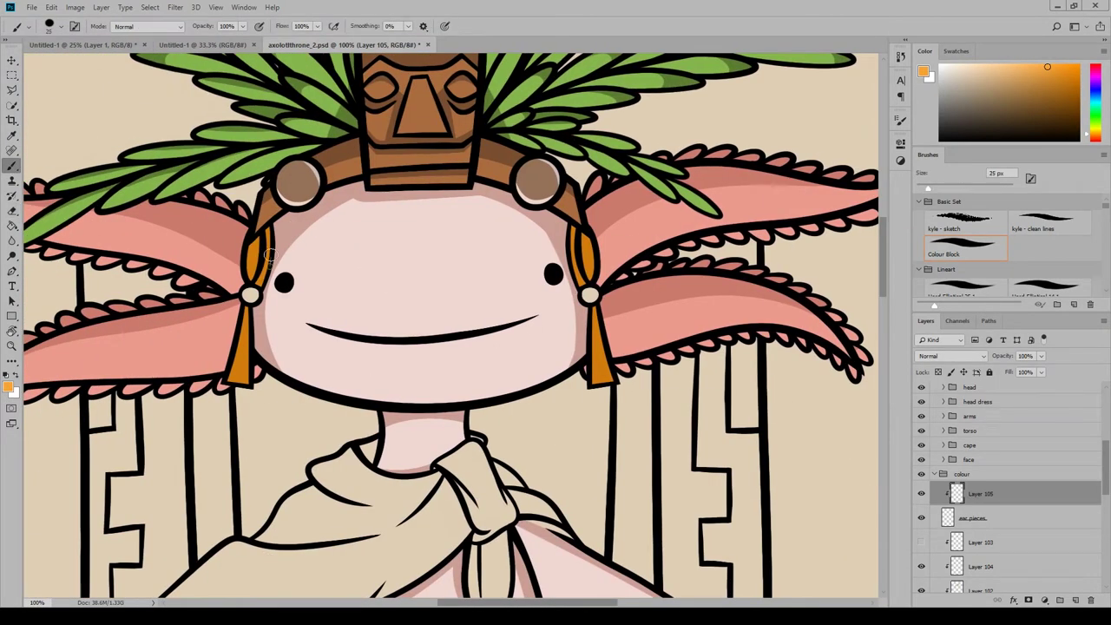
pyautogui.moveTo(252, 338)
pyautogui.mouseDown()
pyautogui.moveTo(241, 375)
pyautogui.moveTo(234, 317)
pyautogui.mouseUp()
pyautogui.moveTo(601, 317); pyautogui.dragTo(606, 394)
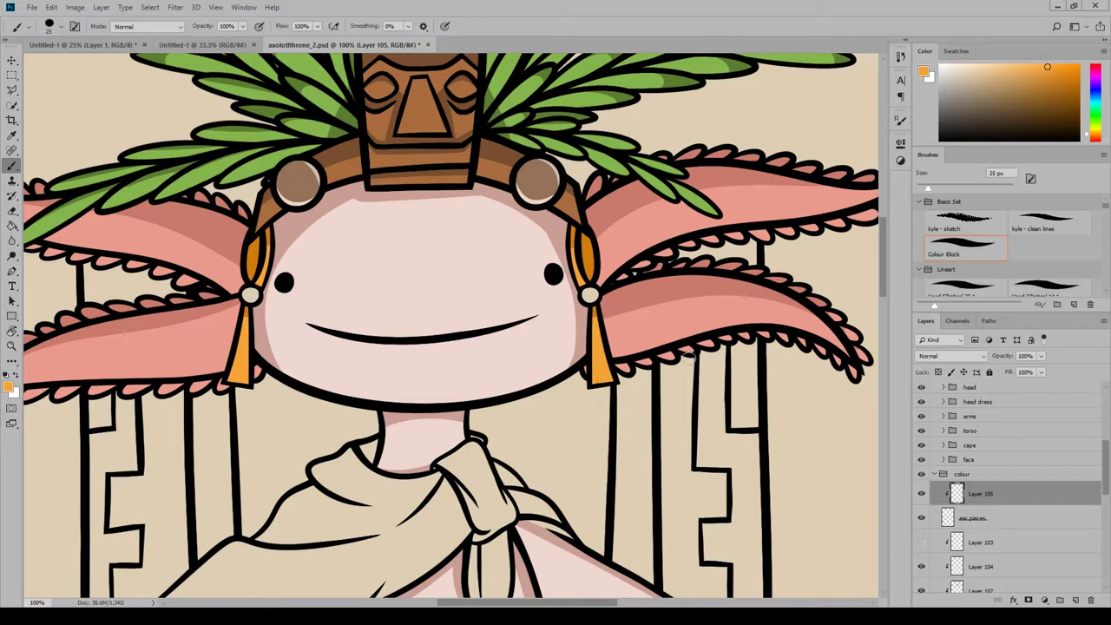
pyautogui.moveTo(249, 276); pyautogui.dragTo(246, 280)
pyautogui.moveTo(586, 279); pyautogui.dragTo(587, 240)
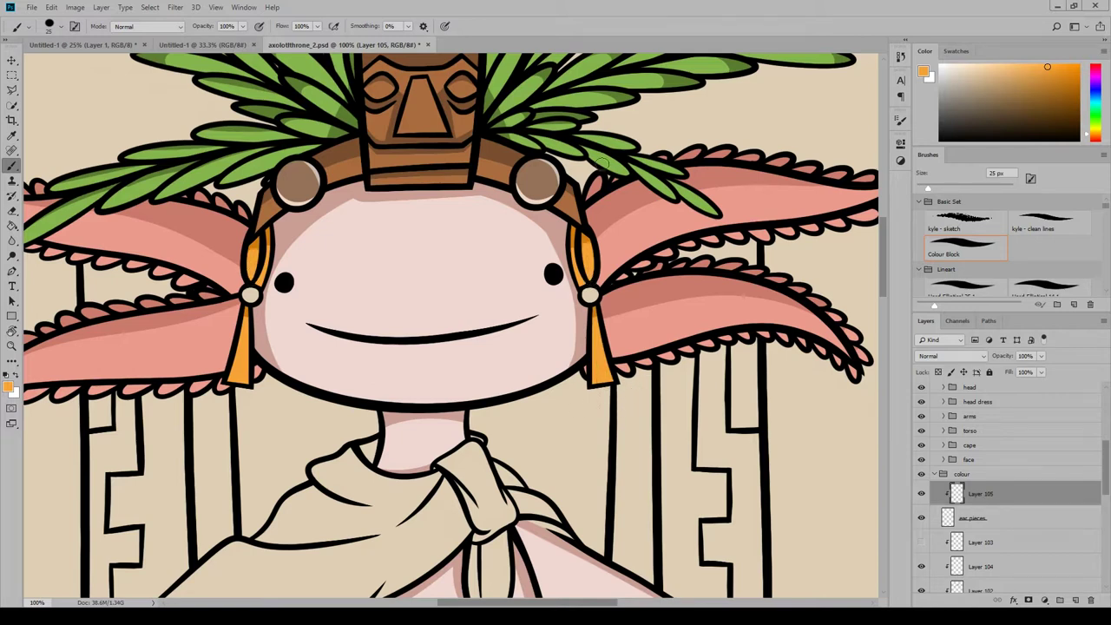
pyautogui.moveTo(590, 350)
pyautogui.mouseDown()
pyautogui.moveTo(583, 367)
pyautogui.moveTo(608, 366)
pyautogui.mouseUp()
pyautogui.moveTo(227, 360)
pyautogui.mouseDown()
pyautogui.moveTo(252, 353)
pyautogui.moveTo(231, 345)
pyautogui.mouseUp()
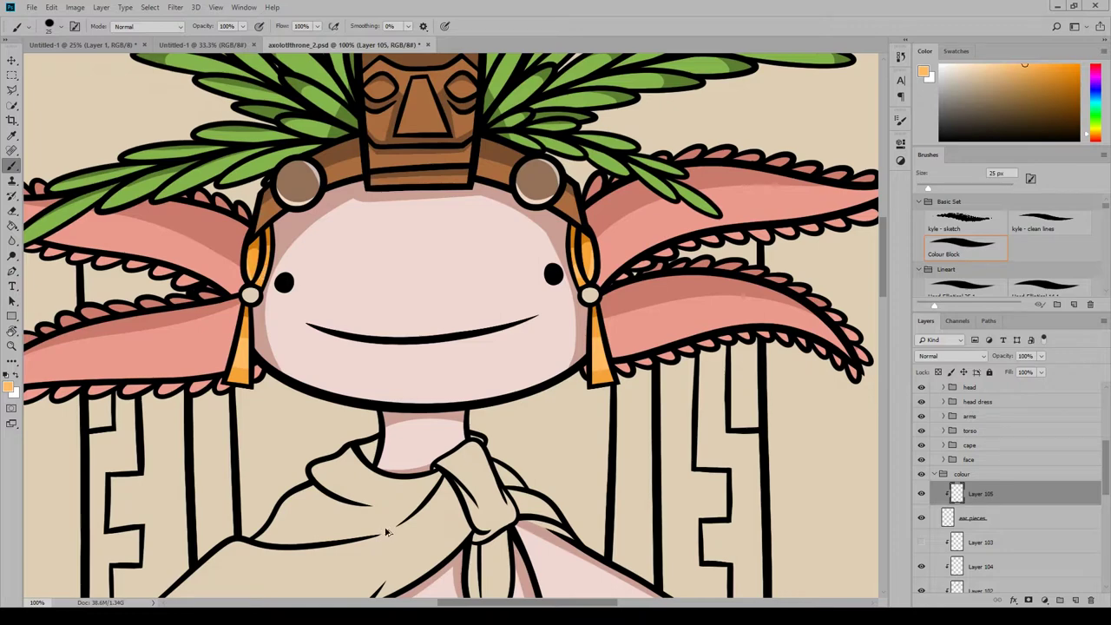
# Undo the recent paler orange highlight strokes on the ear pieces.
pyautogui.hotkey('ctrl', 'alt', 'z')
pyautogui.hotkey('ctrl', 'alt', 'z')
pyautogui.hotkey('ctrl', 'alt', 'z')
pyautogui.hotkey('ctrl', 'alt', 'z')
pyautogui.hotkey('ctrl', 'alt', 'z')
pyautogui.click(51, 7)
pyautogui.click(103, 31)
# Add a new layer above the ear pieces' clipped shading layer and name it "ear piece 2".
pyautogui.click(1075, 599)
pyautogui.doubleClick(979, 493)
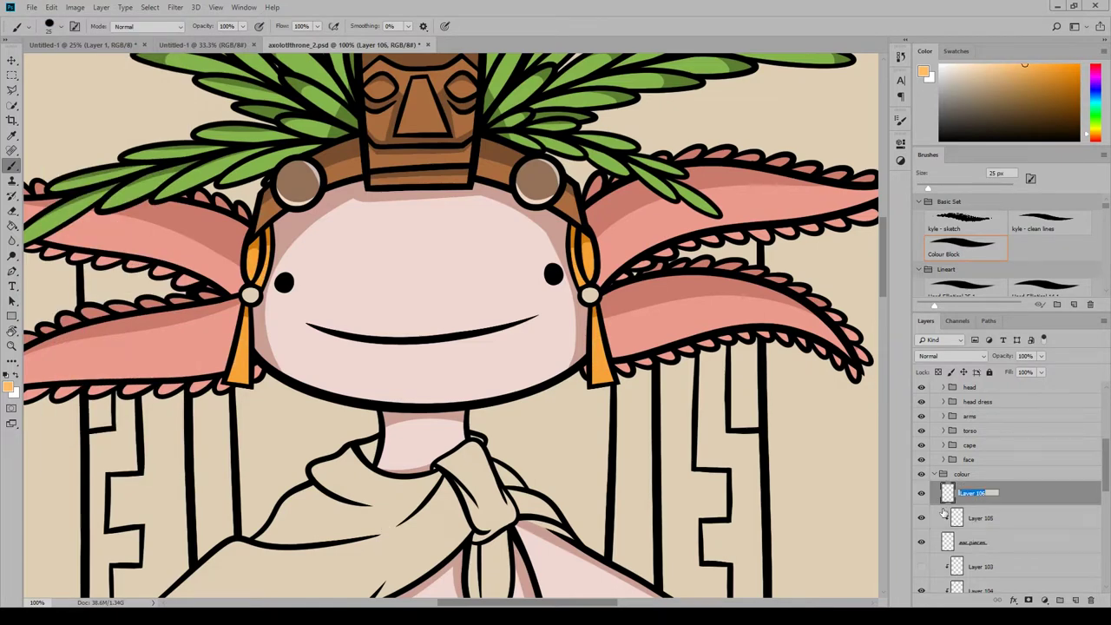
pyautogui.write('ear piece 2')
pyautogui.press('Return')
# Choose a medium blue and paint the round beads on both ear pieces with a 17 px brush.
pyautogui.moveTo(473, 602)
pyautogui.mouseDown()
pyautogui.moveTo(586, 603)
pyautogui.moveTo(449, 602)
pyautogui.mouseUp()
pyautogui.click(8, 386)
pyautogui.click(630, 525)
pyautogui.click(568, 386)
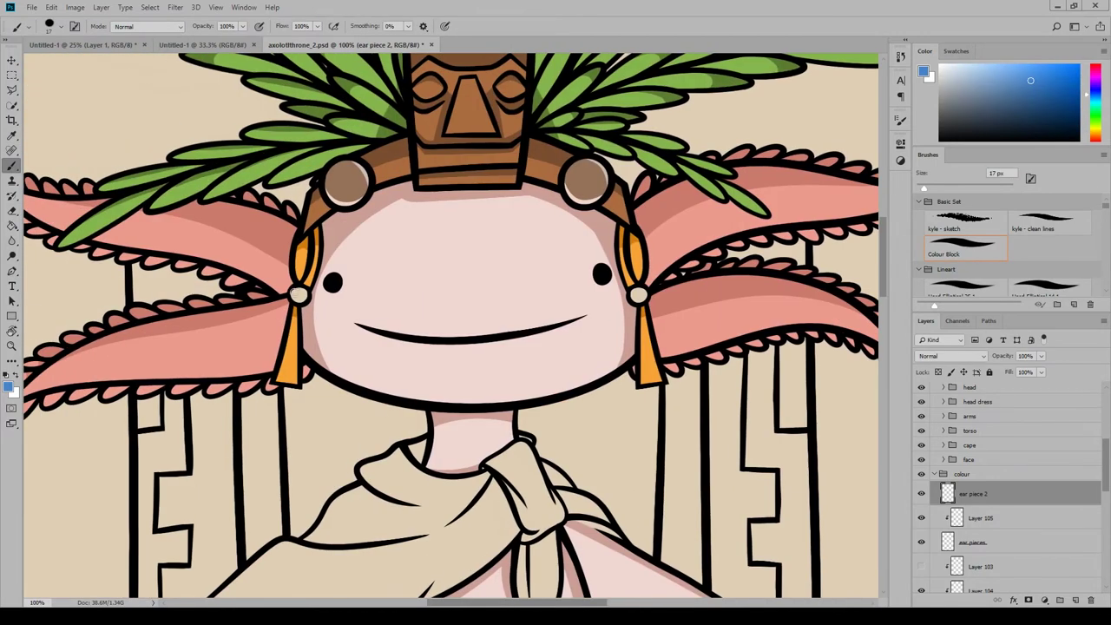
pyautogui.click(298, 295)
pyautogui.click(639, 295)
# Try a darker blue for the beads, return the colour to 4683c8, and touch up the bead on the image's left side.
pyautogui.click(1042, 95)
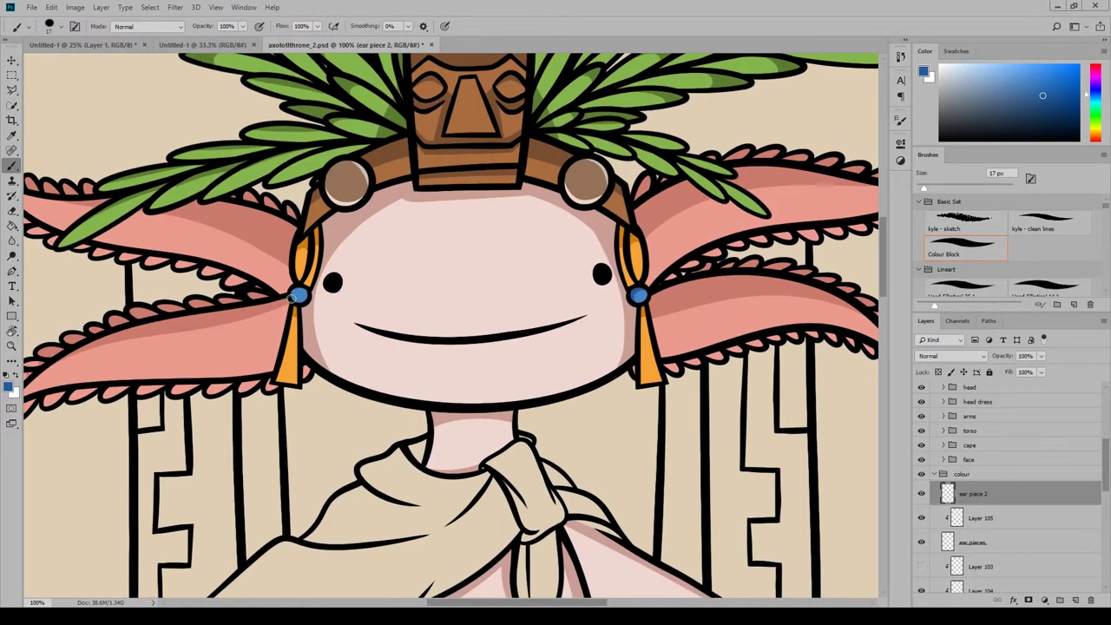
pyautogui.press('e')
pyautogui.click(8, 386)
pyautogui.click(301, 296)
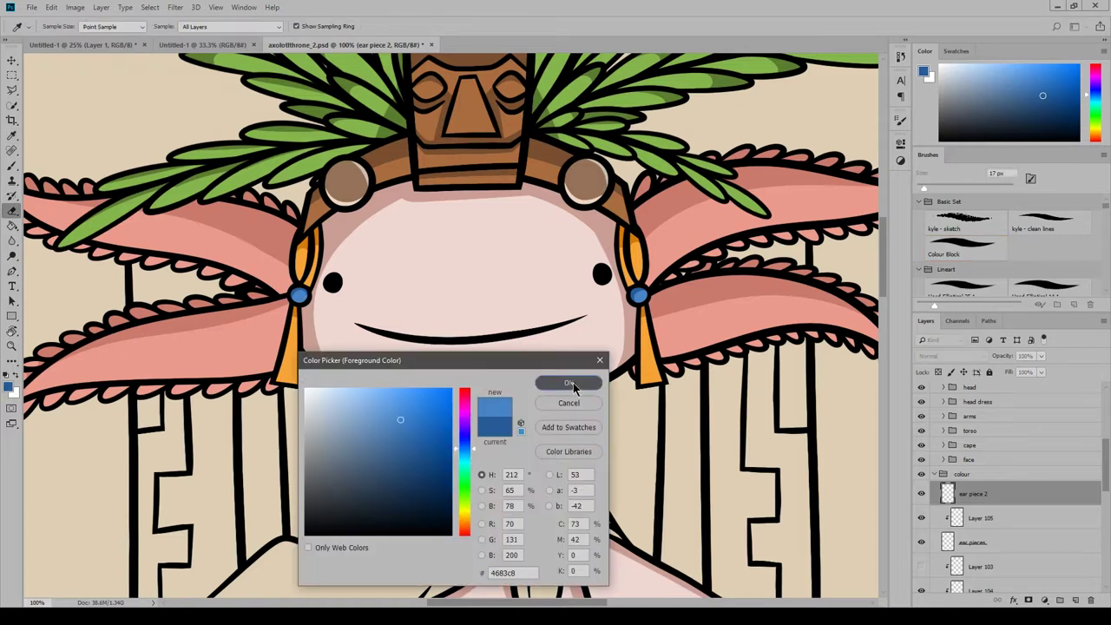
pyautogui.click(572, 385)
pyautogui.press('b')
pyautogui.moveTo(293, 293); pyautogui.dragTo(298, 299)
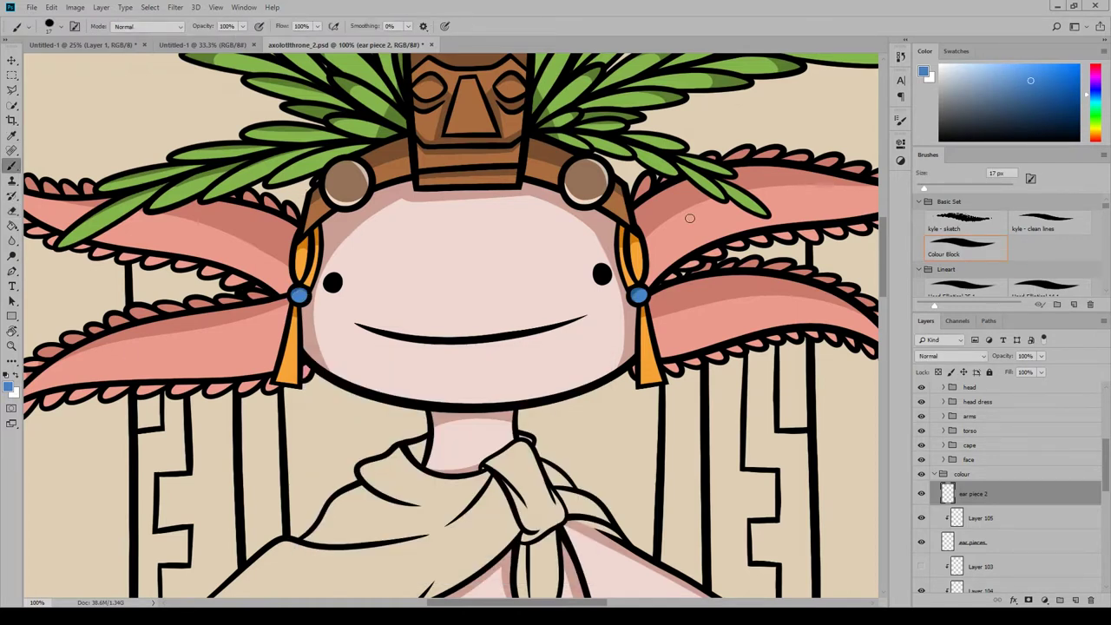
# Add a new layer above "ear piece 2" and name it "cape thing".
pyautogui.click(215, 7)
pyautogui.click(252, 92)
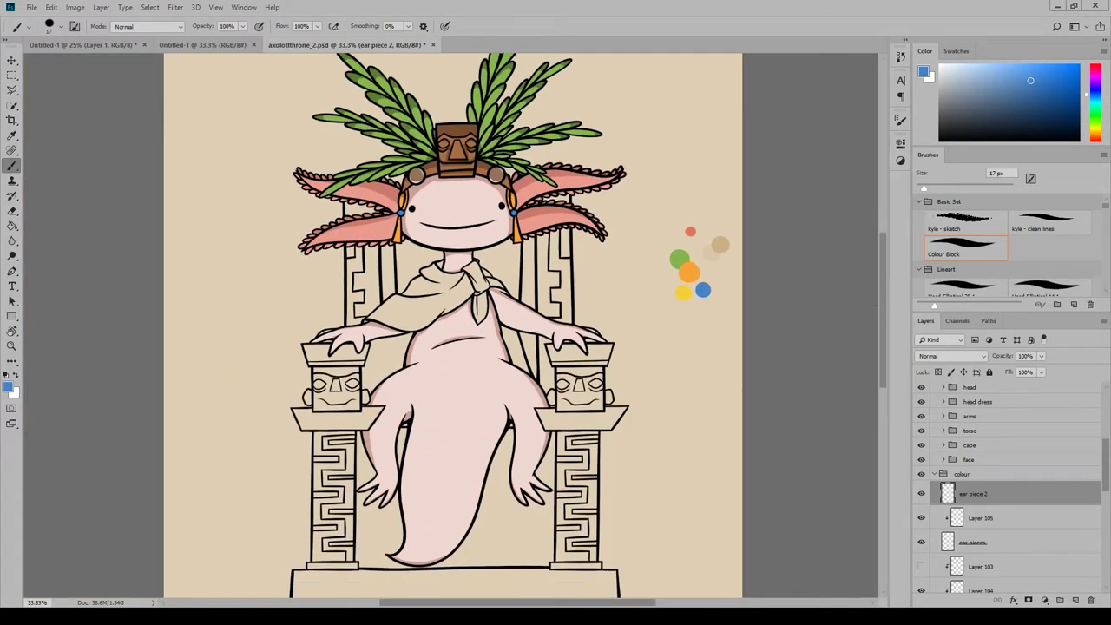
pyautogui.click(1075, 599)
pyautogui.doubleClick(973, 494)
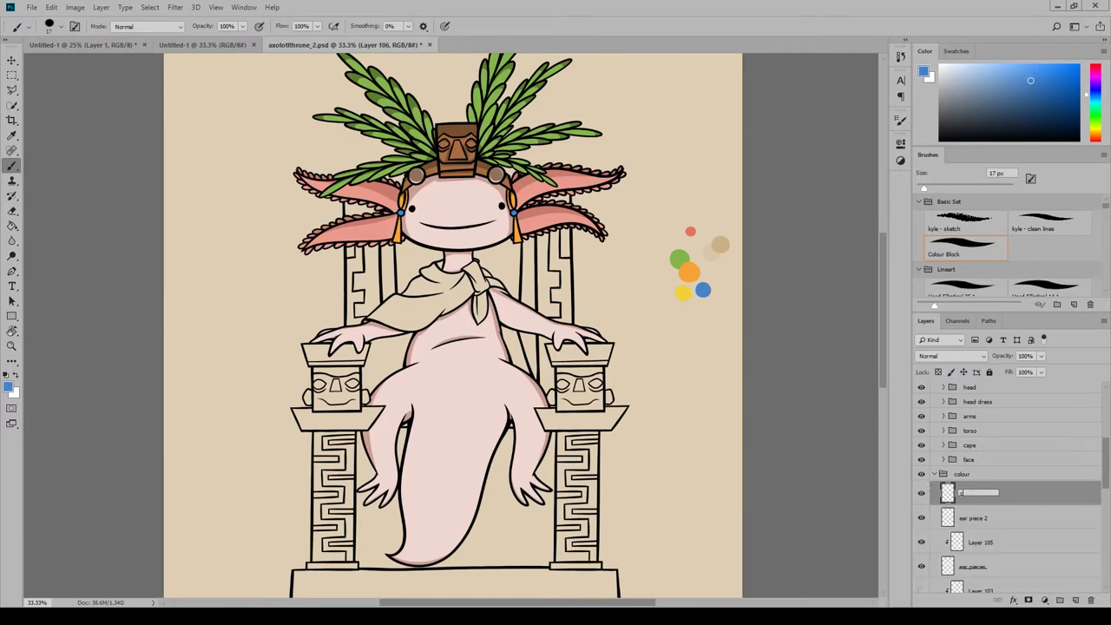
pyautogui.write('cape thing')
pyautogui.press('Return')
# Paint the cape's shawl, knot and the parts hanging behind both arms dark orange with a 76 px brush.
pyautogui.click(8, 387)
pyautogui.click(514, 193)
pyautogui.click(568, 382)
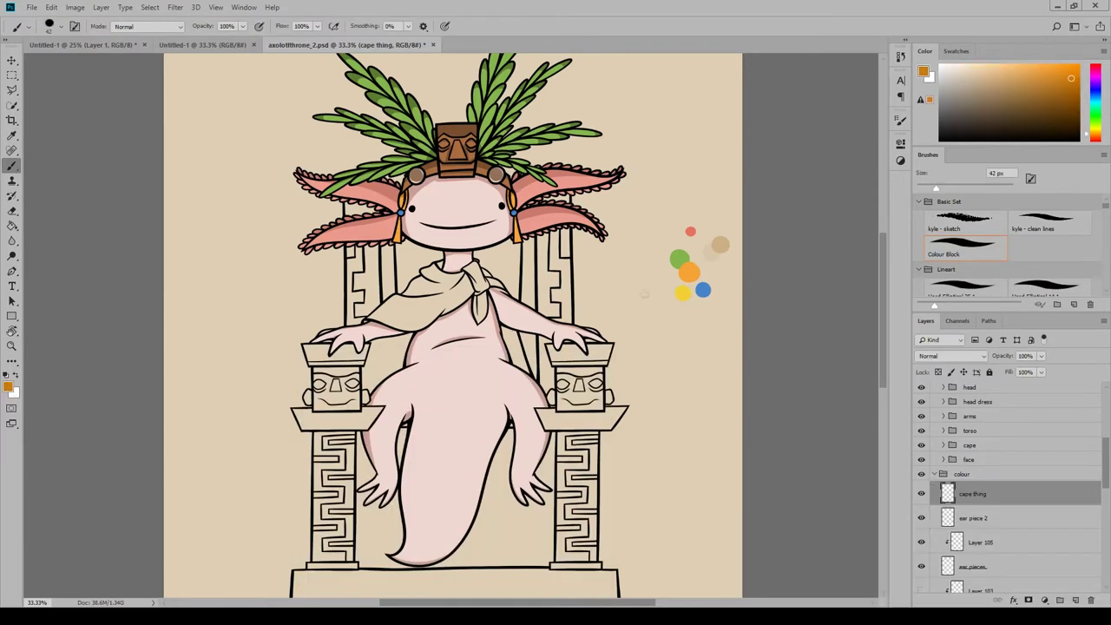
pyautogui.click(217, 8)
pyautogui.click(243, 92)
pyautogui.click(217, 11)
pyautogui.click(243, 92)
pyautogui.moveTo(486, 237)
pyautogui.mouseDown()
pyautogui.moveTo(429, 297)
pyautogui.moveTo(365, 322)
pyautogui.mouseUp()
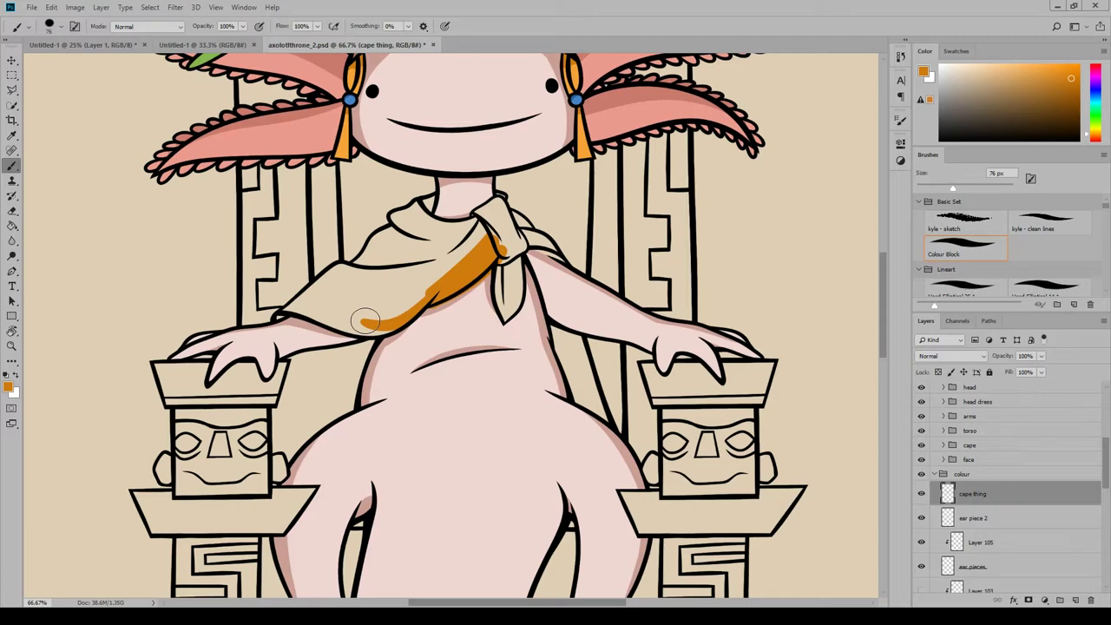
pyautogui.moveTo(366, 321)
pyautogui.mouseDown()
pyautogui.moveTo(482, 228)
pyautogui.moveTo(401, 223)
pyautogui.moveTo(317, 294)
pyautogui.moveTo(395, 299)
pyautogui.moveTo(299, 321)
pyautogui.moveTo(486, 204)
pyautogui.moveTo(506, 246)
pyautogui.moveTo(560, 251)
pyautogui.moveTo(503, 325)
pyautogui.moveTo(525, 256)
pyautogui.moveTo(505, 199)
pyautogui.moveTo(460, 210)
pyautogui.mouseUp()
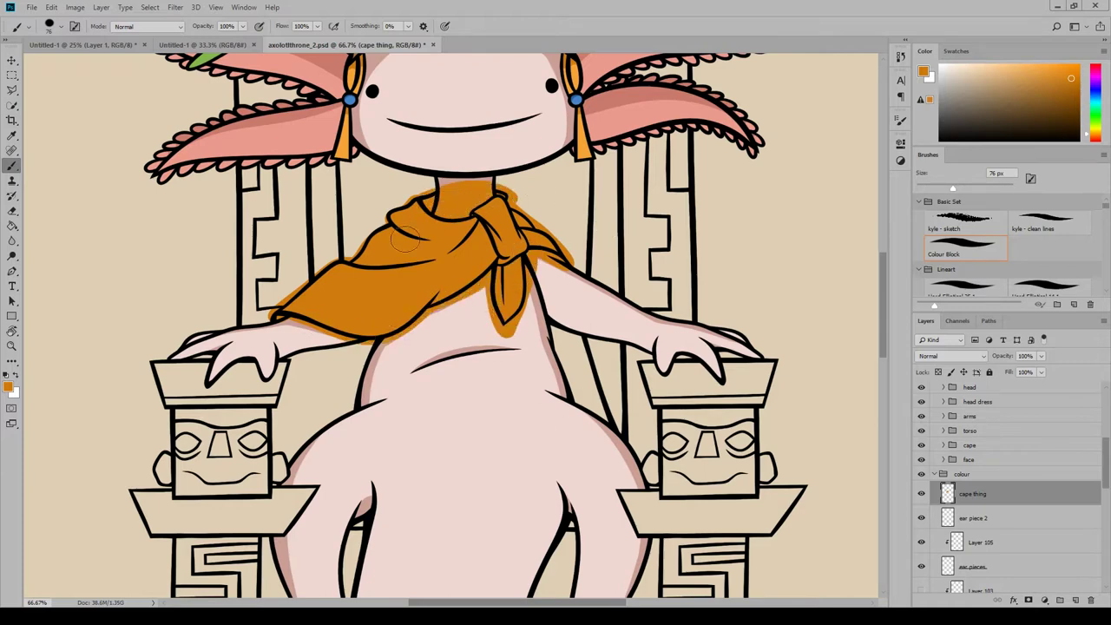
pyautogui.moveTo(276, 347)
pyautogui.mouseDown()
pyautogui.moveTo(312, 451)
pyautogui.moveTo(355, 408)
pyautogui.moveTo(374, 355)
pyautogui.mouseUp()
pyautogui.moveTo(552, 326)
pyautogui.mouseDown()
pyautogui.moveTo(568, 401)
pyautogui.moveTo(609, 432)
pyautogui.moveTo(585, 319)
pyautogui.mouseUp()
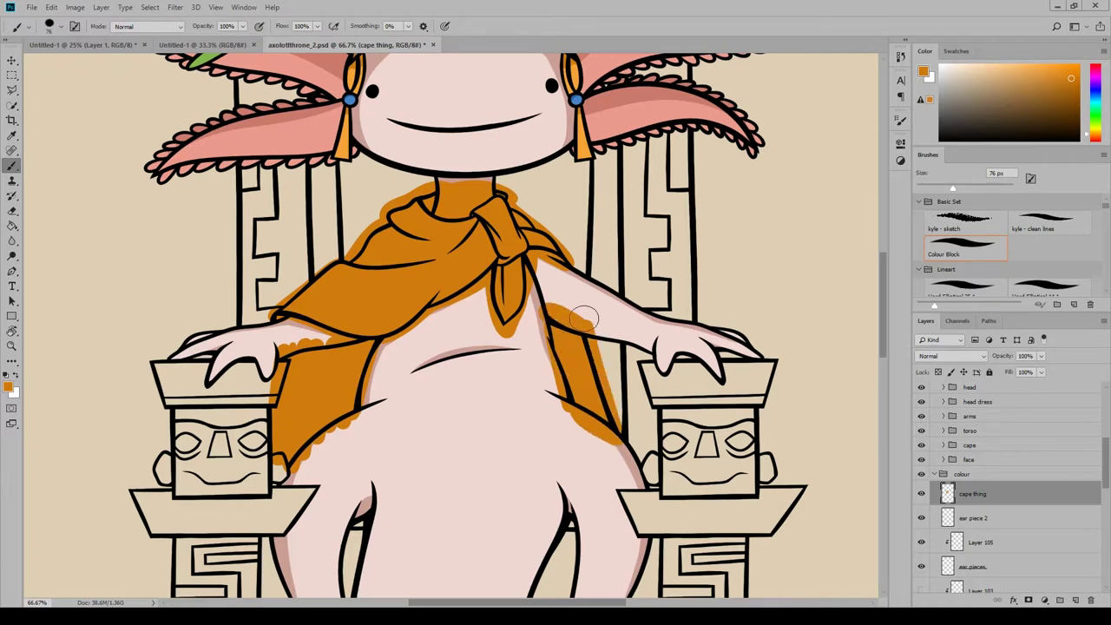
# Erase the orange spill around the shawl, neck, knot and the arm on the image's left, using a 38 px eraser.
pyautogui.press('e')
pyautogui.click(215, 7)
pyautogui.click(236, 142)
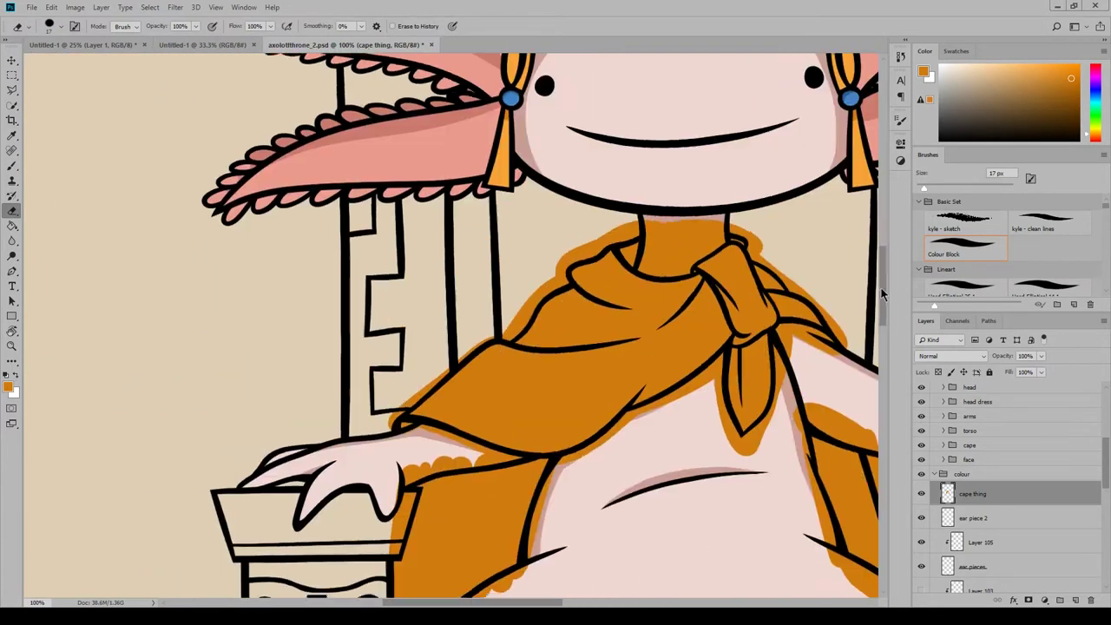
pyautogui.moveTo(397, 421)
pyautogui.mouseDown()
pyautogui.moveTo(509, 335)
pyautogui.moveTo(568, 247)
pyautogui.moveTo(562, 279)
pyautogui.moveTo(627, 224)
pyautogui.moveTo(655, 251)
pyautogui.moveTo(687, 207)
pyautogui.mouseUp()
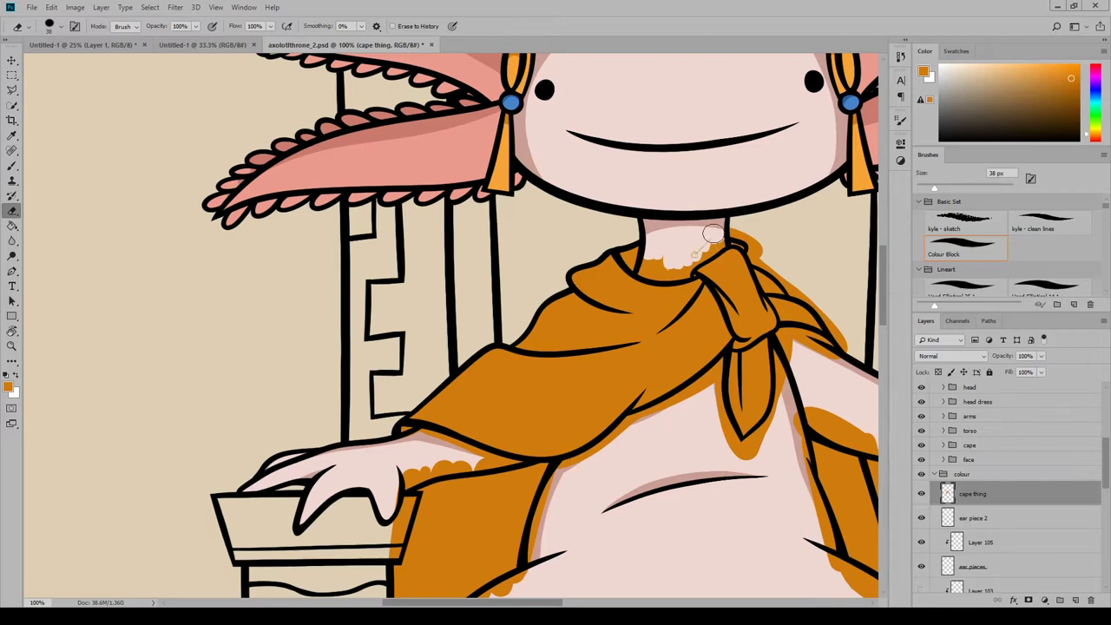
pyautogui.moveTo(712, 233)
pyautogui.mouseDown()
pyautogui.moveTo(686, 273)
pyautogui.moveTo(647, 260)
pyautogui.moveTo(642, 273)
pyautogui.mouseUp()
pyautogui.moveTo(755, 243)
pyautogui.mouseDown()
pyautogui.moveTo(849, 354)
pyautogui.moveTo(815, 287)
pyautogui.moveTo(825, 319)
pyautogui.moveTo(793, 337)
pyautogui.moveTo(802, 339)
pyautogui.moveTo(785, 327)
pyautogui.moveTo(809, 355)
pyautogui.moveTo(793, 356)
pyautogui.moveTo(802, 376)
pyautogui.moveTo(788, 379)
pyautogui.moveTo(778, 418)
pyautogui.moveTo(779, 345)
pyautogui.moveTo(774, 406)
pyautogui.moveTo(745, 445)
pyautogui.moveTo(770, 427)
pyautogui.moveTo(742, 462)
pyautogui.moveTo(716, 403)
pyautogui.moveTo(725, 354)
pyautogui.moveTo(689, 403)
pyautogui.moveTo(687, 385)
pyautogui.moveTo(694, 395)
pyautogui.moveTo(604, 455)
pyautogui.moveTo(585, 453)
pyautogui.moveTo(528, 564)
pyautogui.mouseUp()
pyautogui.press('b')
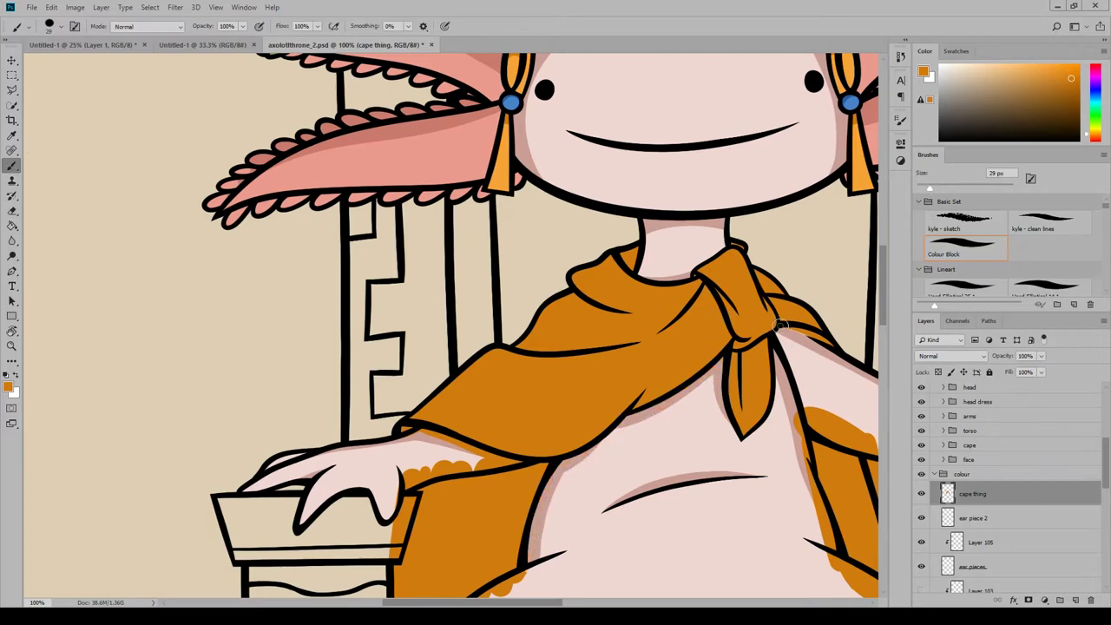
pyautogui.press('e')
pyautogui.moveTo(409, 473)
pyautogui.mouseDown()
pyautogui.moveTo(485, 451)
pyautogui.moveTo(529, 464)
pyautogui.moveTo(436, 465)
pyautogui.mouseUp()
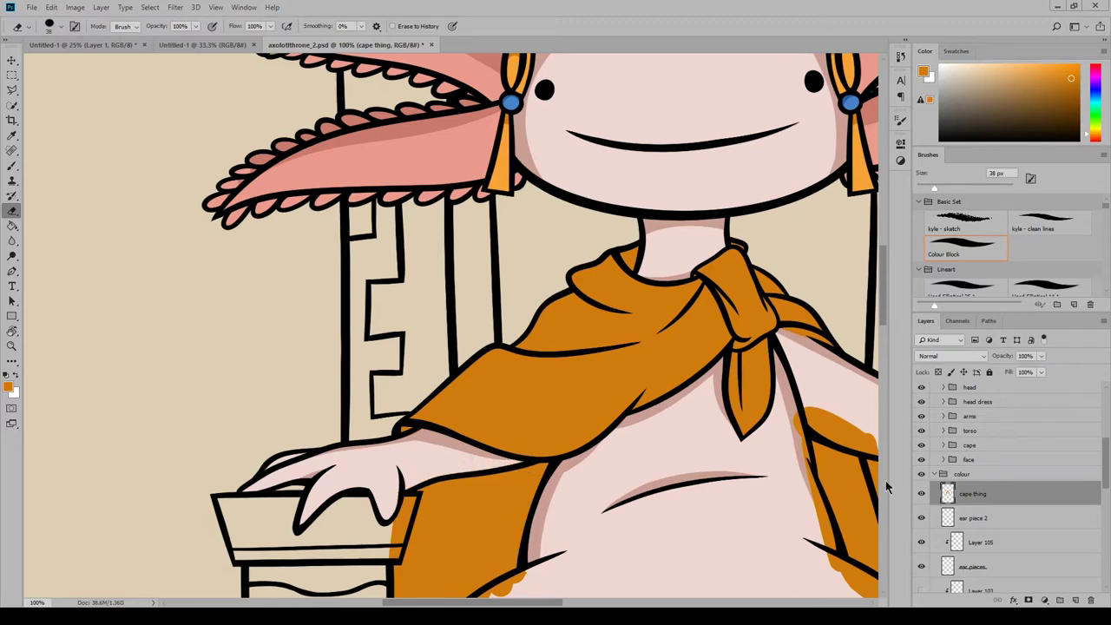
# Erase the remaining orange spill around the throne's left armrest and along the arm and body on the right.
pyautogui.scroll(-5, 520, 367)
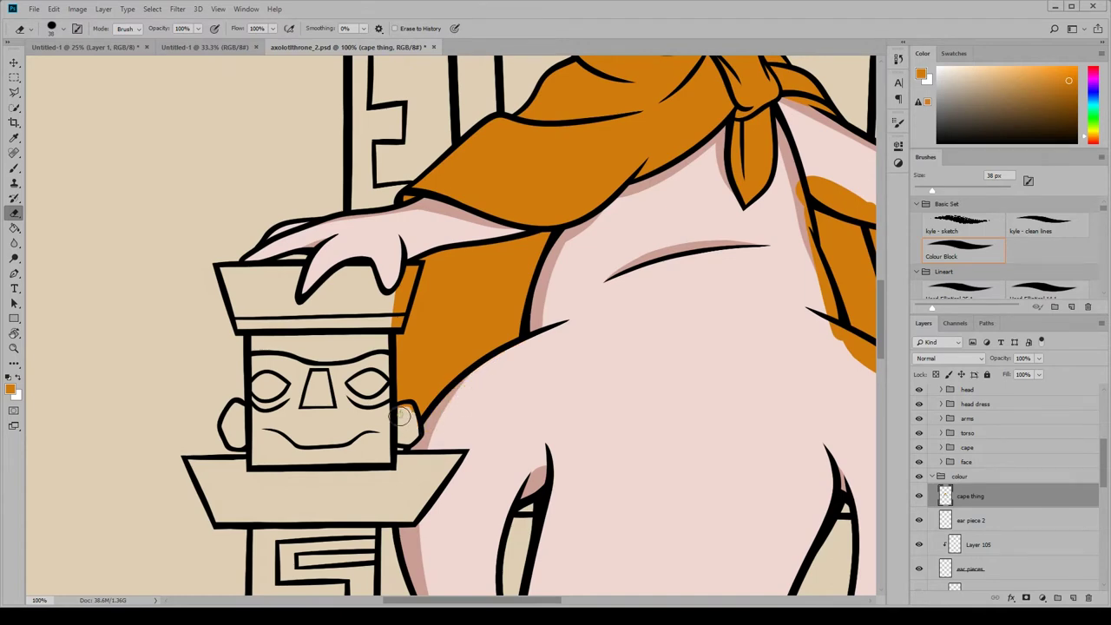
pyautogui.moveTo(393, 305); pyautogui.dragTo(410, 267)
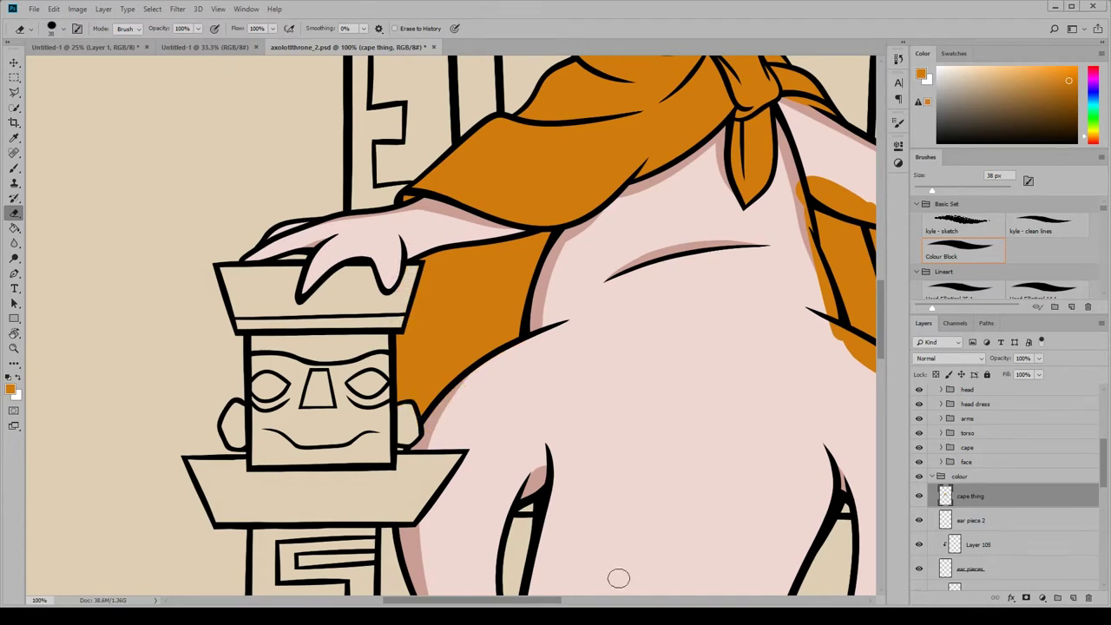
pyautogui.moveTo(540, 600); pyautogui.dragTo(621, 600)
pyautogui.moveTo(419, 261)
pyautogui.mouseDown()
pyautogui.moveTo(442, 323)
pyautogui.moveTo(516, 379)
pyautogui.moveTo(517, 305)
pyautogui.moveTo(489, 227)
pyautogui.mouseUp()
pyautogui.scroll(3, 487, 229)
pyautogui.moveTo(425, 398)
pyautogui.mouseDown()
pyautogui.moveTo(417, 341)
pyautogui.moveTo(476, 355)
pyautogui.moveTo(440, 335)
pyautogui.mouseUp()
pyautogui.moveTo(552, 600)
pyautogui.mouseDown()
pyautogui.moveTo(503, 599)
pyautogui.moveTo(525, 600)
pyautogui.mouseUp()
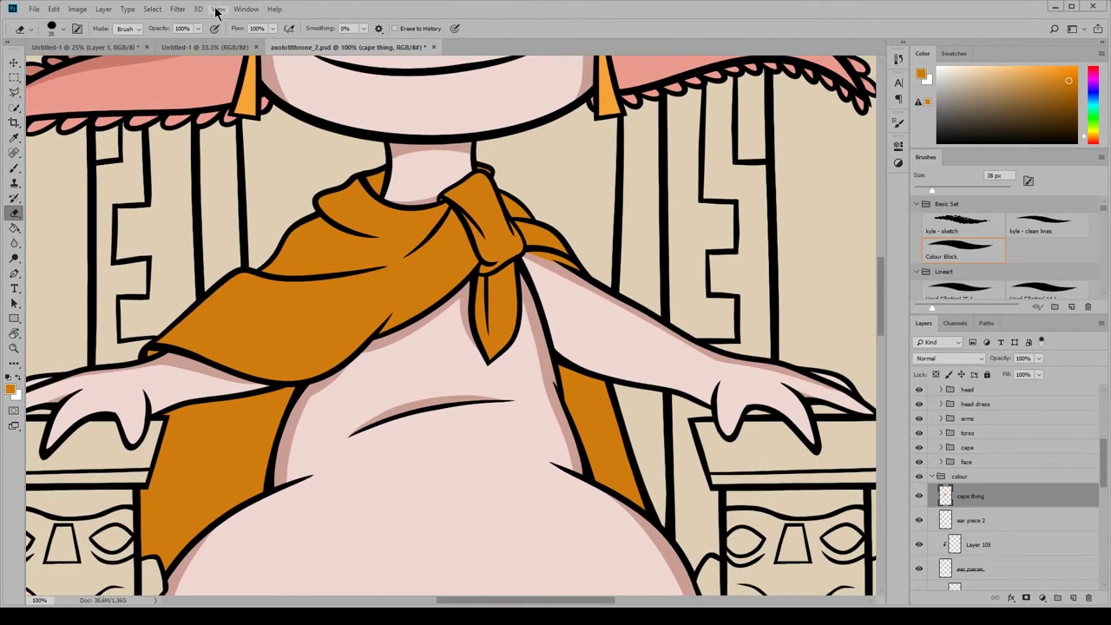
# Add a new layer above "cape thing" and clip it to that layer.
pyautogui.click(218, 10)
pyautogui.click(248, 109)
pyautogui.click(218, 10)
pyautogui.click(248, 109)
pyautogui.click(217, 11)
pyautogui.click(249, 110)
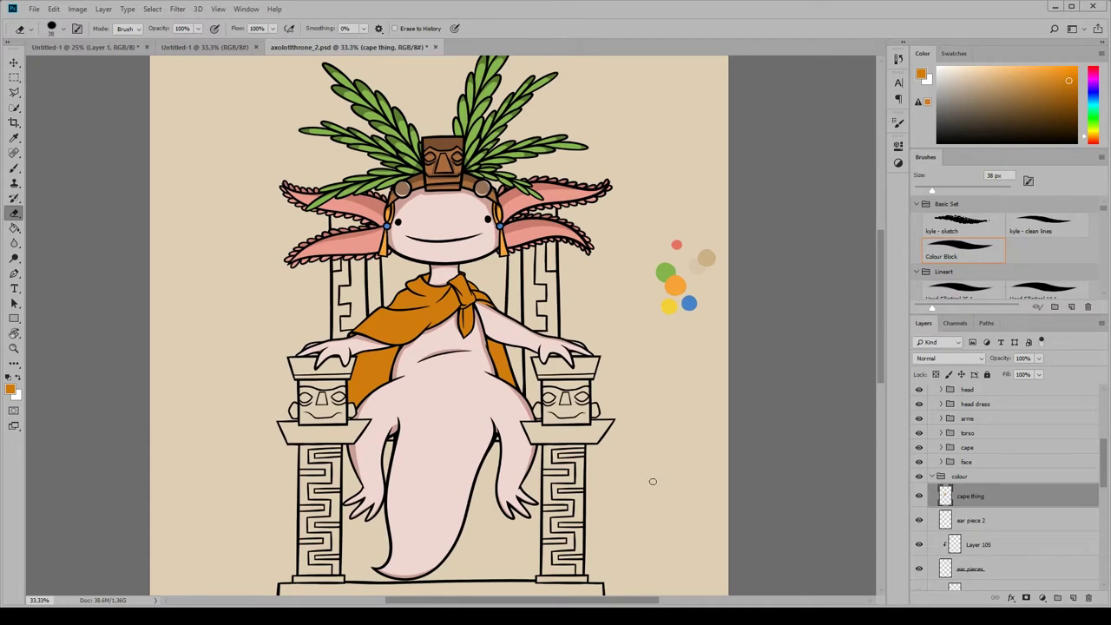
pyautogui.click(1073, 598)
pyautogui.rightClick(981, 498)
pyautogui.click(1022, 234)
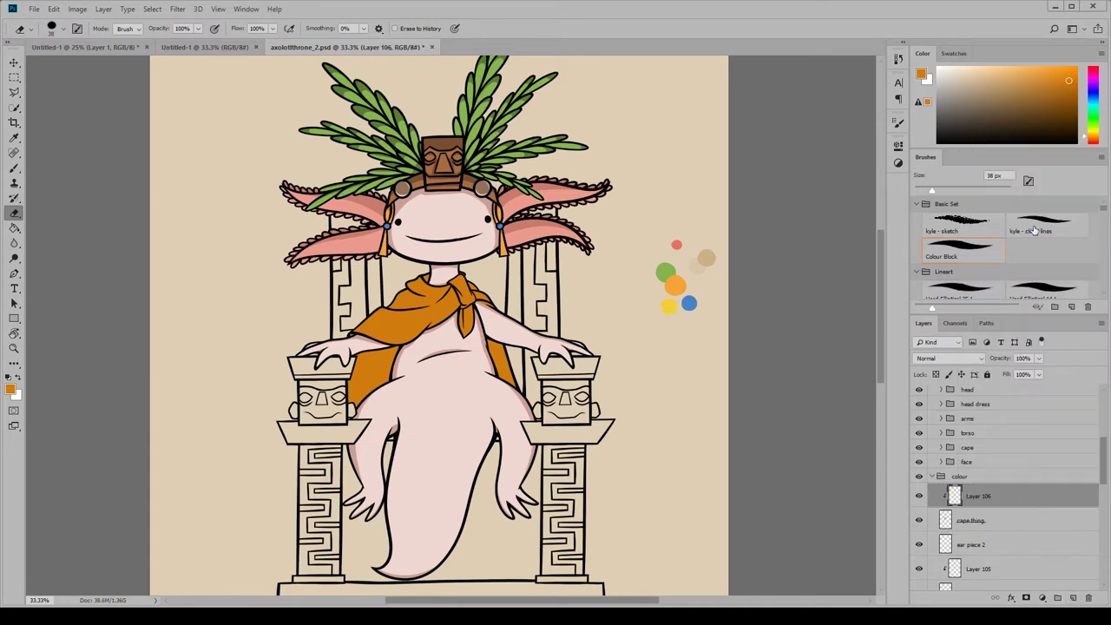
# Sample the palette's orange and paint the cape's lit areas with an 80 px brush, leaving dark orange shadows in the folds.
pyautogui.click(921, 74)
pyautogui.click(675, 285)
pyautogui.click(580, 368)
pyautogui.press('b')
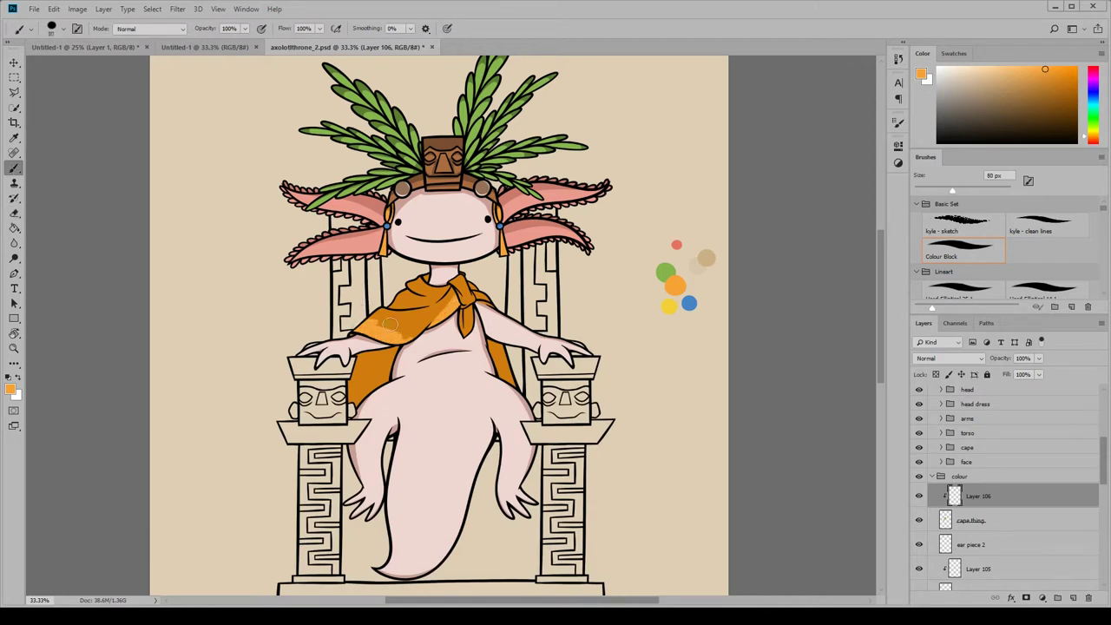
pyautogui.moveTo(391, 324); pyautogui.dragTo(424, 323)
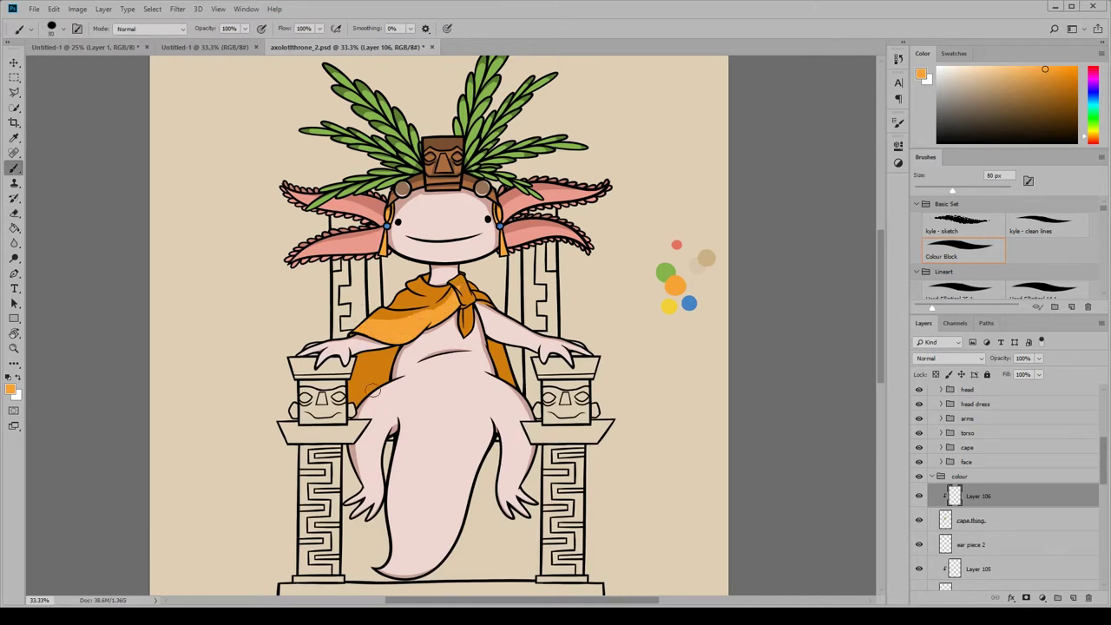
pyautogui.moveTo(345, 365)
pyautogui.mouseDown()
pyautogui.moveTo(399, 365)
pyautogui.moveTo(355, 402)
pyautogui.mouseUp()
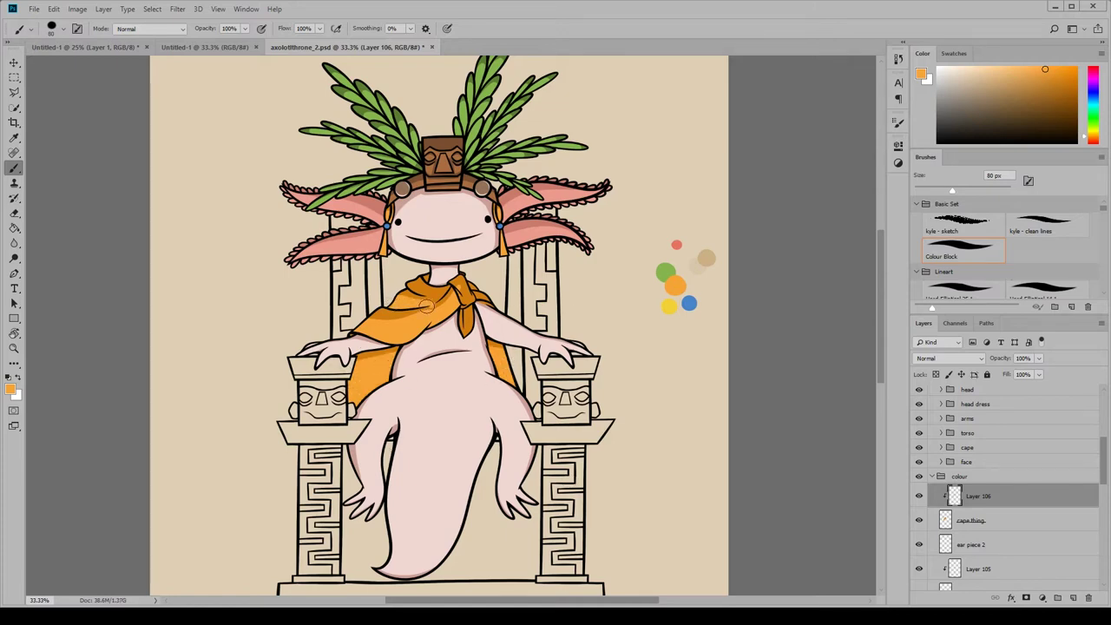
pyautogui.press('e')
pyautogui.press('b')
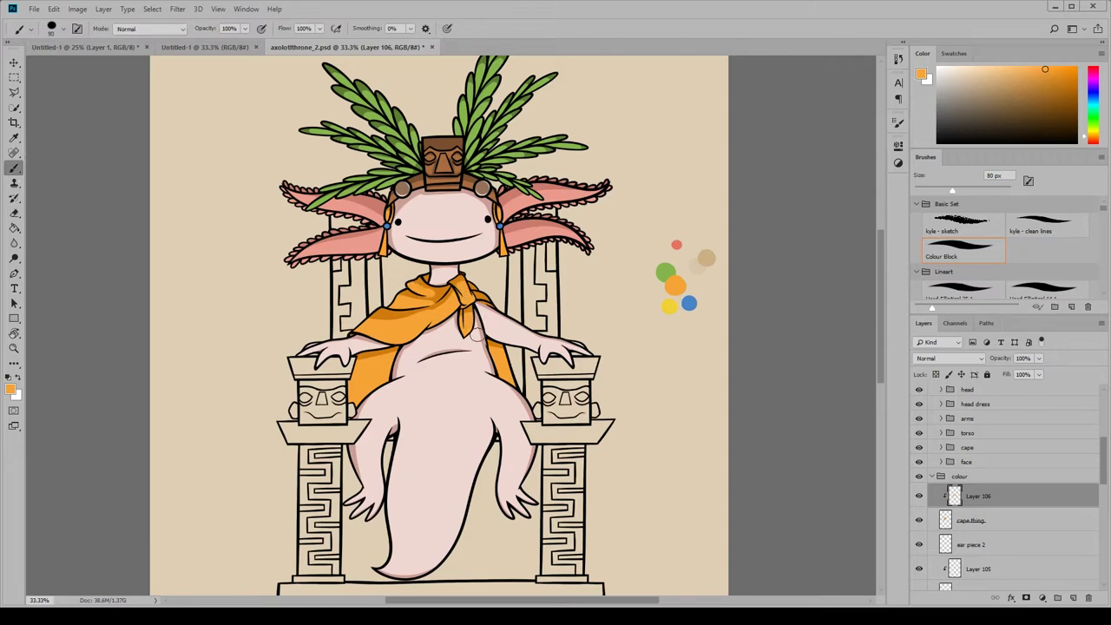
# Refine the light orange shapes around the cape's collar folds and knot with a smaller brush and a 27 px eraser.
pyautogui.hotkey('ctrl', '+')
pyautogui.hotkey('ctrl', '+')
pyautogui.hotkey('ctrl', '+')
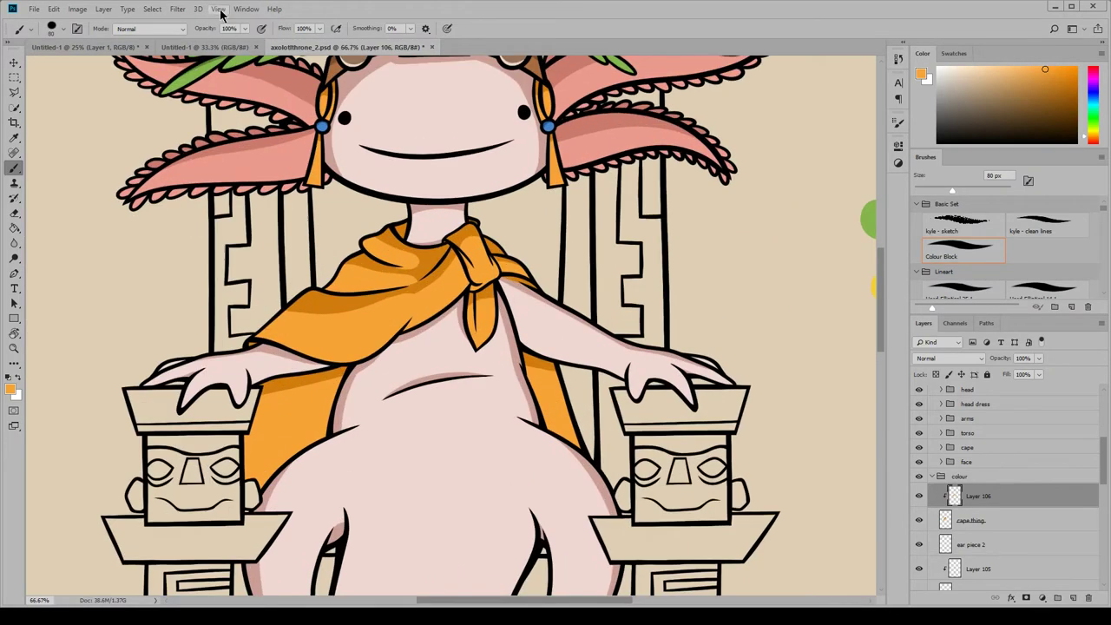
pyautogui.moveTo(592, 600)
pyautogui.mouseDown()
pyautogui.moveTo(526, 600)
pyautogui.moveTo(597, 602)
pyautogui.mouseUp()
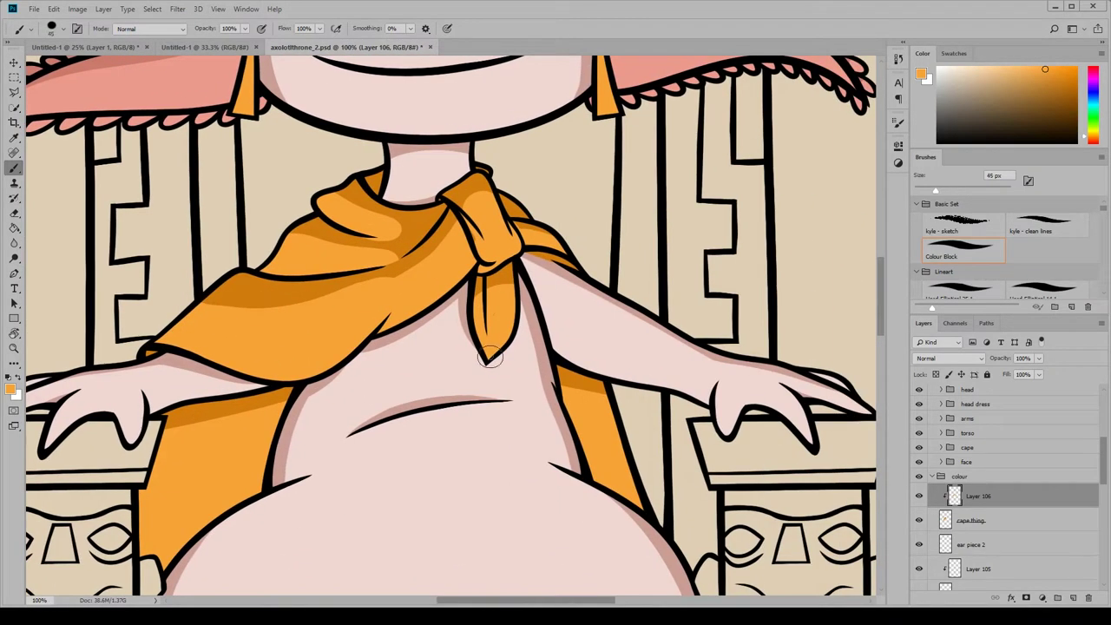
pyautogui.press('[')
pyautogui.press('[')
pyautogui.press('[')
pyautogui.press('[')
pyautogui.press('[')
pyautogui.press('[')
pyautogui.press('e')
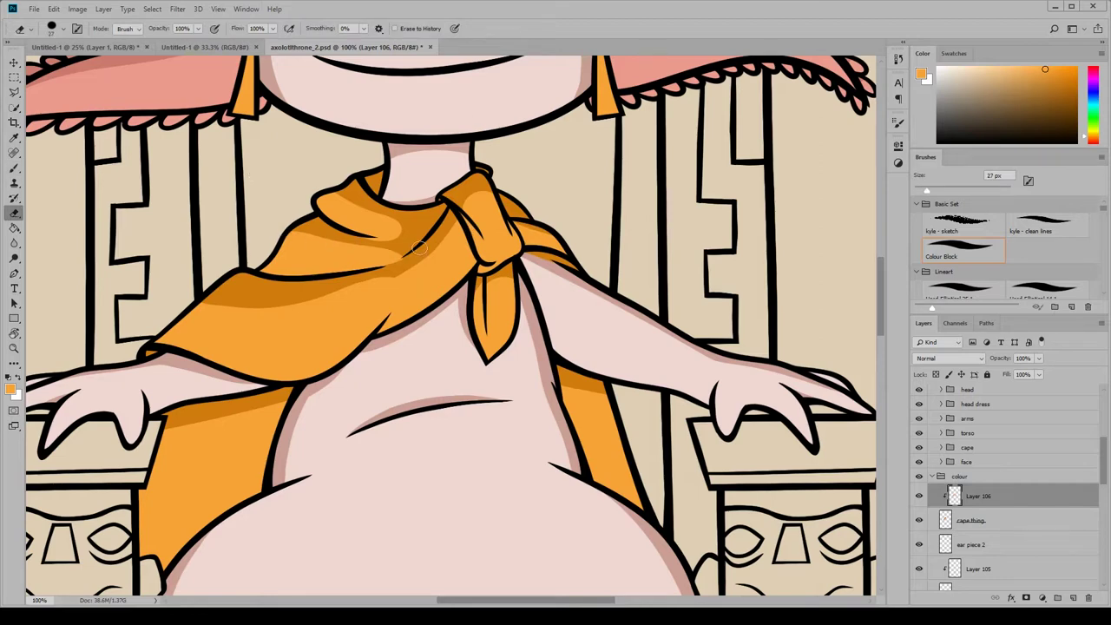
pyautogui.moveTo(396, 266); pyautogui.dragTo(457, 225)
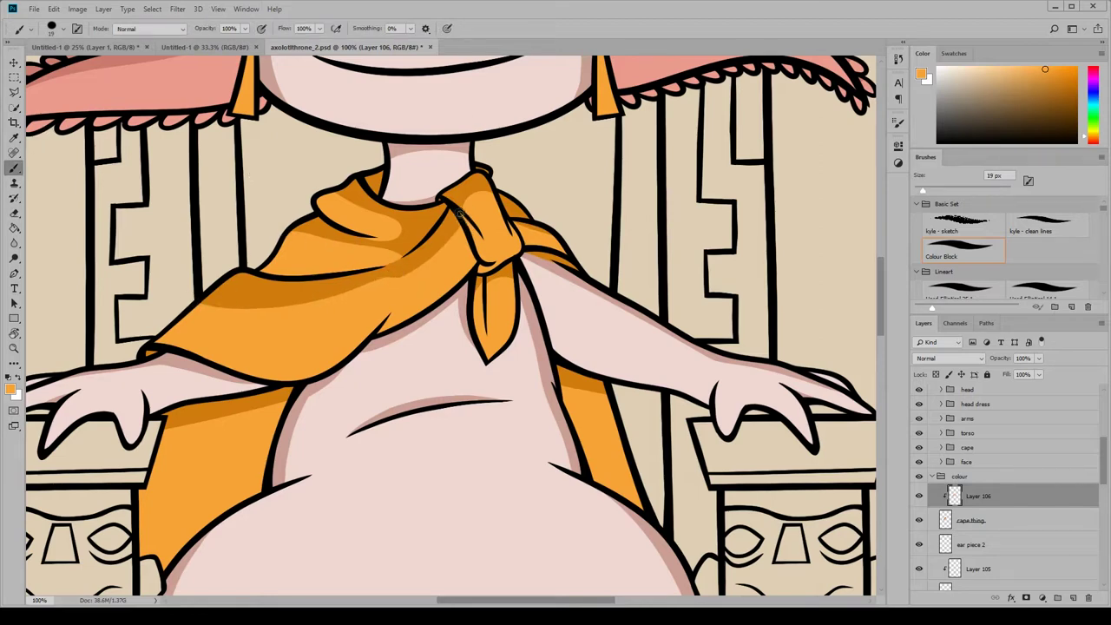
pyautogui.moveTo(358, 237); pyautogui.dragTo(396, 225)
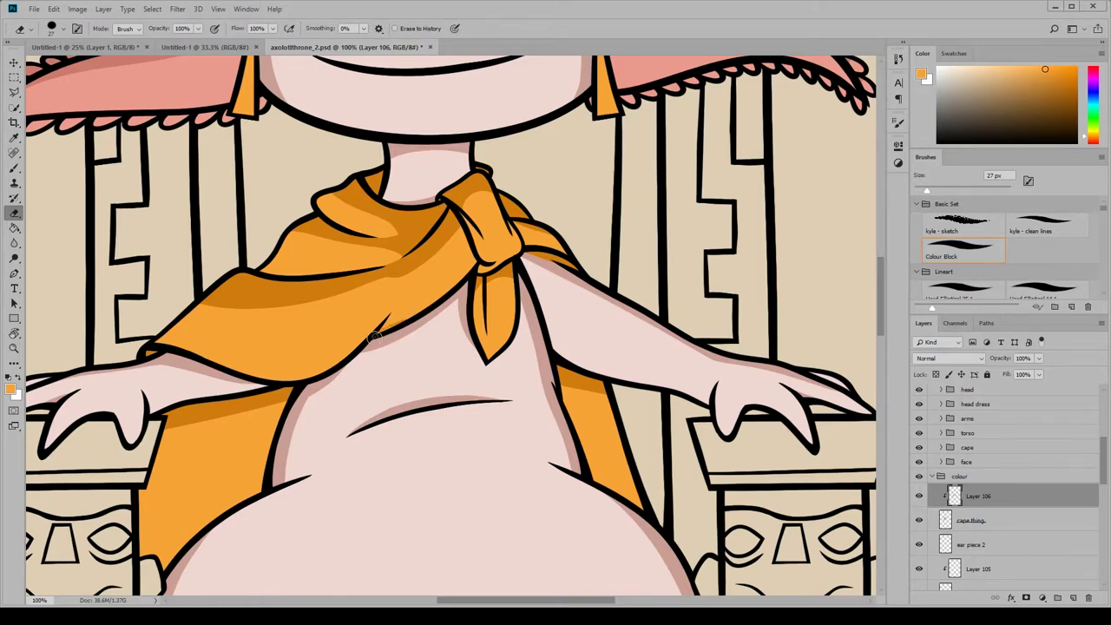
pyautogui.press('b')
pyautogui.press('e')
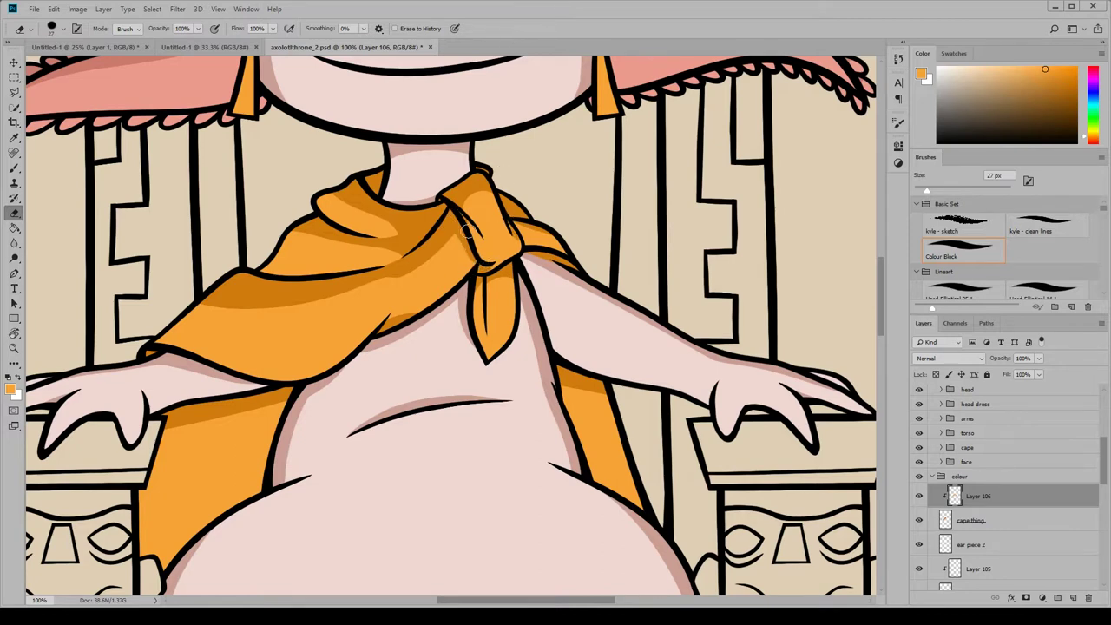
# Choose a darker brownish orange and add another clipped layer above the cape's light orange layer.
pyautogui.click(12, 391)
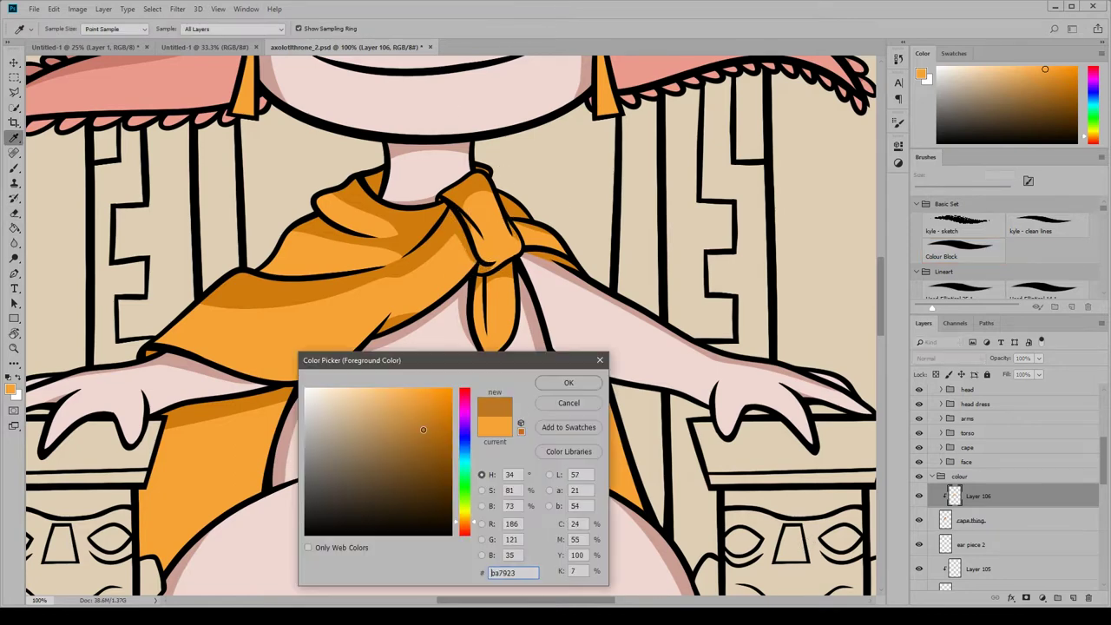
pyautogui.click(451, 435)
pyautogui.click(567, 382)
pyautogui.click(1072, 597)
pyautogui.rightClick(1041, 500)
pyautogui.click(1007, 234)
pyautogui.click(14, 167)
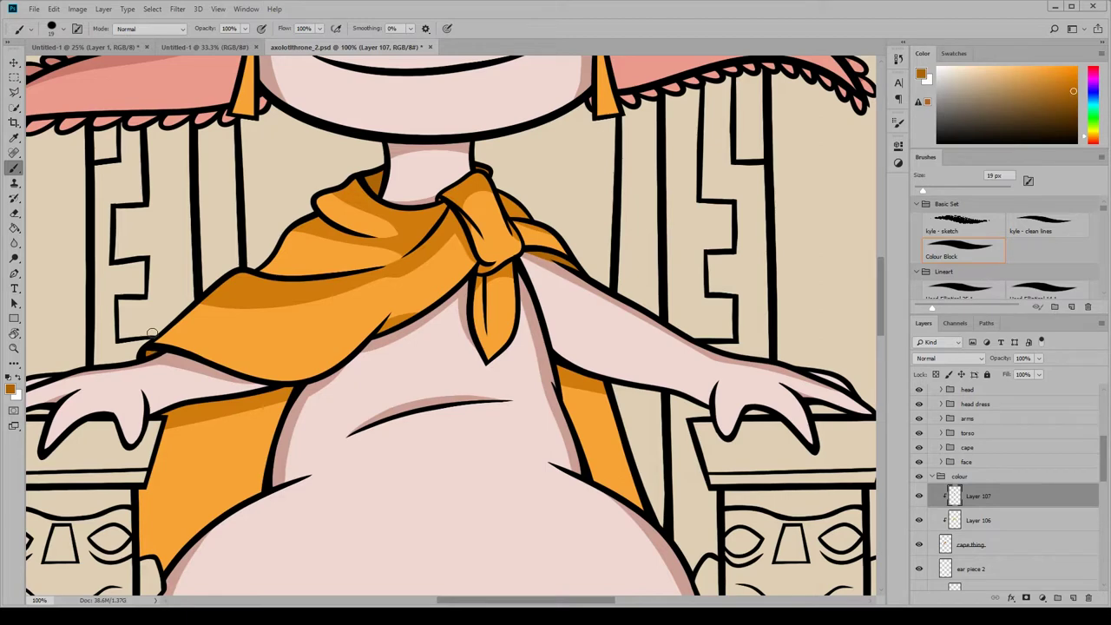
# Hide the ear pieces' existing clipped shading layer and add a new clipped layer directly above "ear pieces".
pyautogui.moveTo(880, 286); pyautogui.dragTo(878, 216)
pyautogui.moveTo(1103, 468); pyautogui.dragTo(1106, 499)
pyautogui.click(997, 481)
pyautogui.moveTo(881, 238); pyautogui.dragTo(882, 256)
pyautogui.click(919, 482)
pyautogui.click(919, 481)
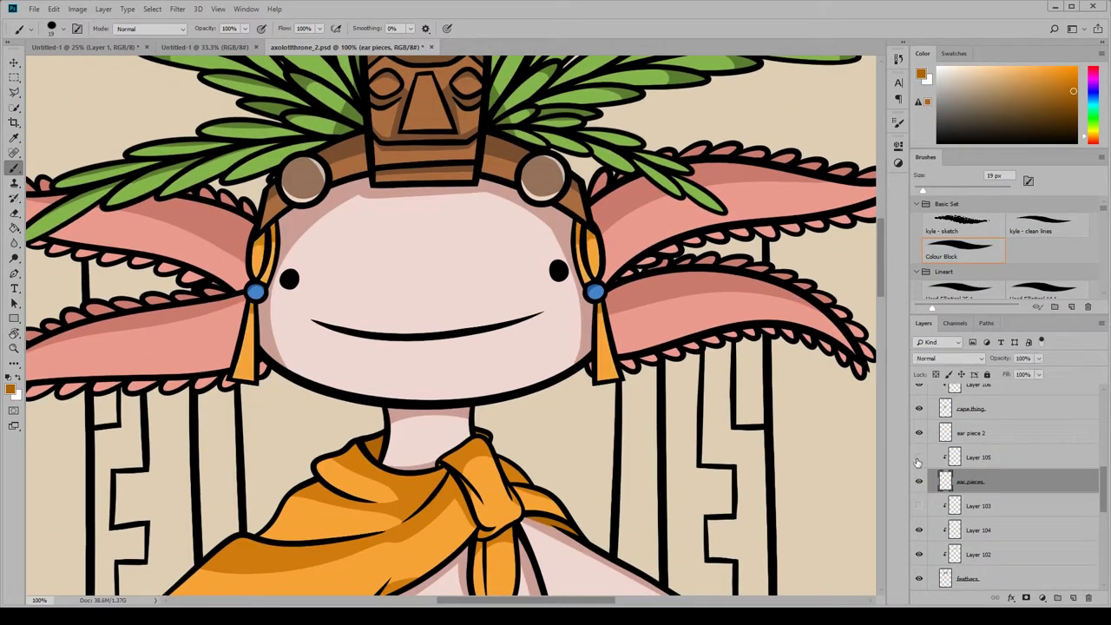
pyautogui.click(919, 458)
pyautogui.click(1072, 597)
# Sample the cape's light orange and paint both ear pieces' tassels with a 41 px brush.
pyautogui.click(9, 391)
pyautogui.click(278, 520)
pyautogui.click(579, 369)
pyautogui.moveTo(923, 190); pyautogui.dragTo(933, 190)
pyautogui.moveTo(601, 336)
pyautogui.mouseDown()
pyautogui.moveTo(624, 384)
pyautogui.moveTo(600, 335)
pyautogui.mouseUp()
pyautogui.moveTo(246, 343)
pyautogui.mouseDown()
pyautogui.moveTo(235, 369)
pyautogui.moveTo(244, 389)
pyautogui.mouseUp()
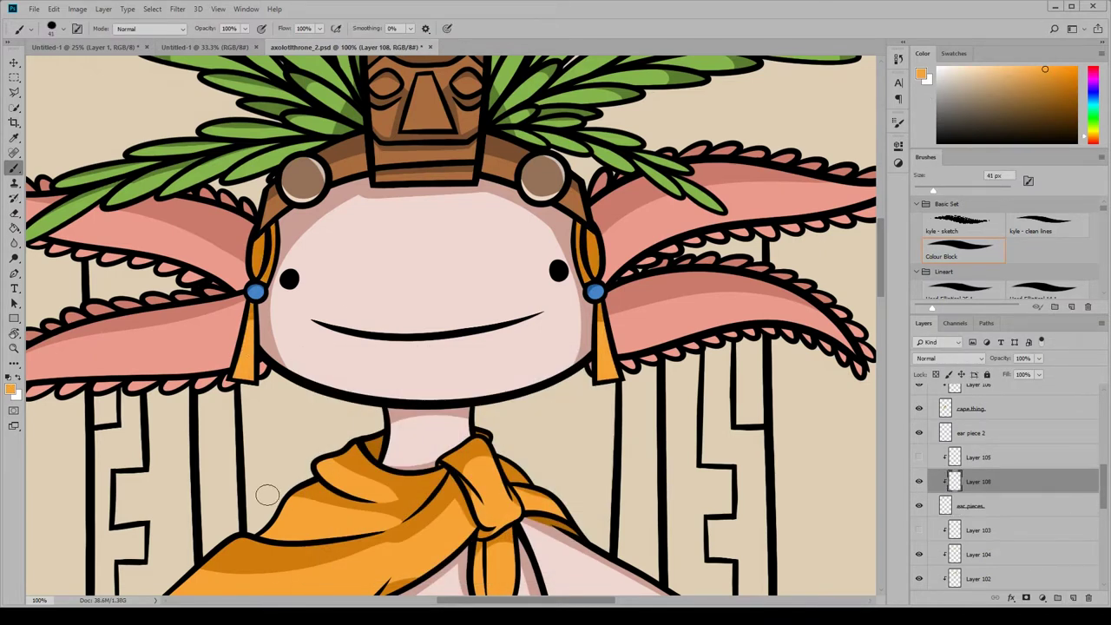
pyautogui.hotkey('ctrl', '-')
pyautogui.hotkey('ctrl', '-')
pyautogui.hotkey('ctrl', '-')
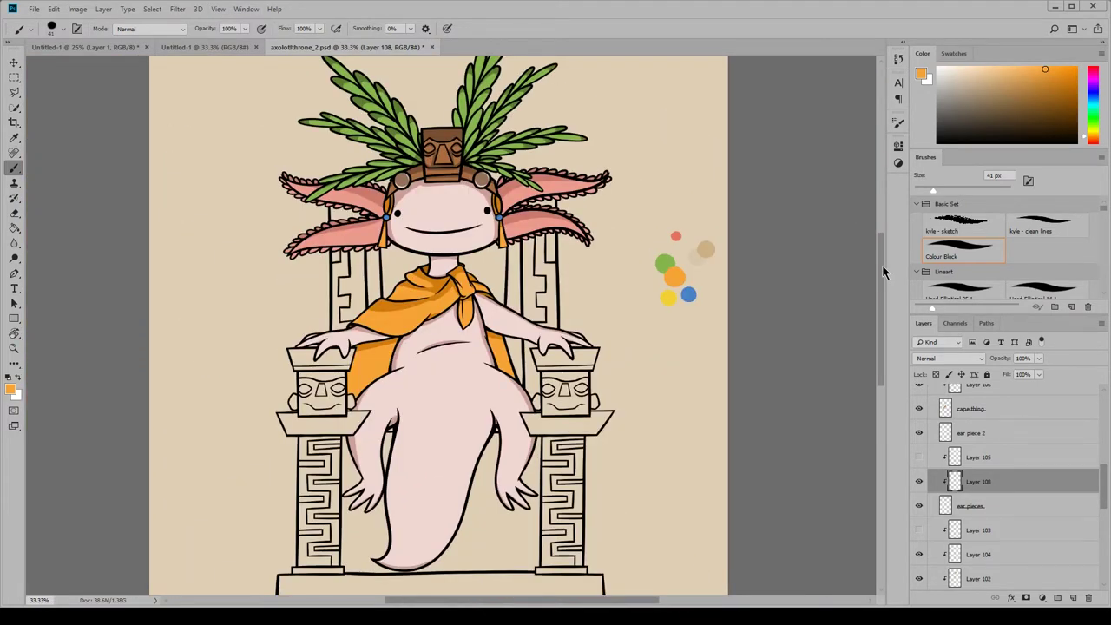
# Add a new layer at the top of the colour group and name it "throne".
pyautogui.moveTo(1102, 494); pyautogui.dragTo(1102, 473)
pyautogui.click(989, 461)
pyautogui.click(1073, 597)
pyautogui.doubleClick(968, 462)
pyautogui.write('throne')
pyautogui.press('Return')
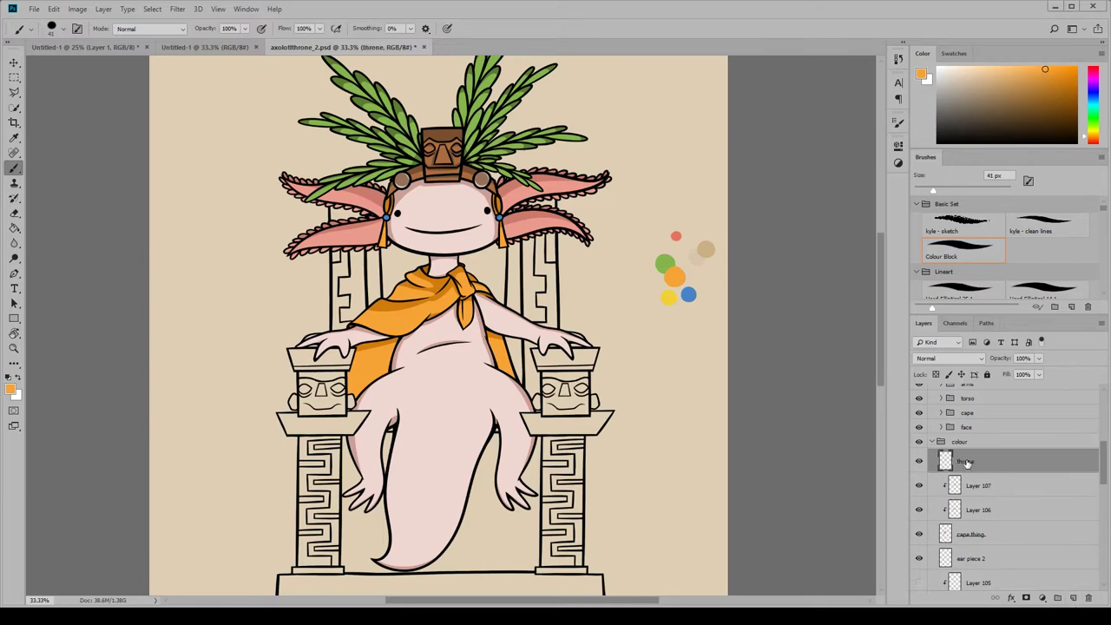
# Pick a darker brown based on the tan palette swatch and move the "throne" layer directly below the axolotl base layer.
pyautogui.click(9, 389)
pyautogui.click(707, 249)
pyautogui.click(388, 434)
pyautogui.click(568, 382)
pyautogui.moveTo(560, 599); pyautogui.dragTo(526, 599)
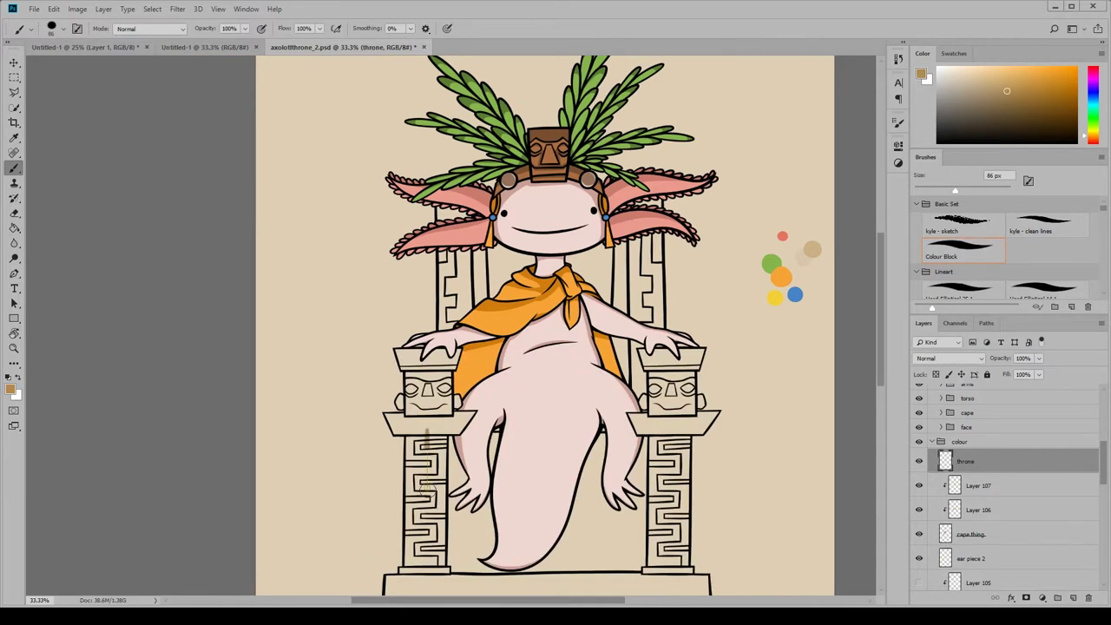
pyautogui.moveTo(427, 490); pyautogui.dragTo(441, 486)
pyautogui.moveTo(1036, 460); pyautogui.dragTo(1054, 552)
# Block in the throne's backrest, armrests and pillars in brown with a brush of up to 221 px.
pyautogui.moveTo(436, 521)
pyautogui.mouseDown()
pyautogui.moveTo(417, 462)
pyautogui.moveTo(410, 486)
pyautogui.moveTo(422, 425)
pyautogui.mouseUp()
pyautogui.moveTo(954, 190); pyautogui.dragTo(977, 190)
pyautogui.moveTo(458, 412)
pyautogui.mouseDown()
pyautogui.moveTo(449, 483)
pyautogui.moveTo(600, 397)
pyautogui.moveTo(633, 521)
pyautogui.moveTo(677, 538)
pyautogui.moveTo(638, 264)
pyautogui.moveTo(646, 273)
pyautogui.moveTo(473, 194)
pyautogui.moveTo(469, 321)
pyautogui.mouseUp()
pyautogui.moveTo(448, 439)
pyautogui.mouseDown()
pyautogui.moveTo(442, 407)
pyautogui.moveTo(416, 371)
pyautogui.moveTo(385, 410)
pyautogui.moveTo(408, 341)
pyautogui.moveTo(417, 363)
pyautogui.moveTo(457, 345)
pyautogui.mouseUp()
pyautogui.moveTo(694, 354)
pyautogui.mouseDown()
pyautogui.moveTo(707, 403)
pyautogui.moveTo(689, 447)
pyautogui.mouseUp()
pyautogui.scroll(-3, 690, 447)
pyautogui.moveTo(685, 403)
pyautogui.mouseDown()
pyautogui.moveTo(640, 448)
pyautogui.moveTo(500, 376)
pyautogui.moveTo(658, 414)
pyautogui.moveTo(443, 435)
pyautogui.moveTo(423, 386)
pyautogui.moveTo(407, 447)
pyautogui.mouseUp()
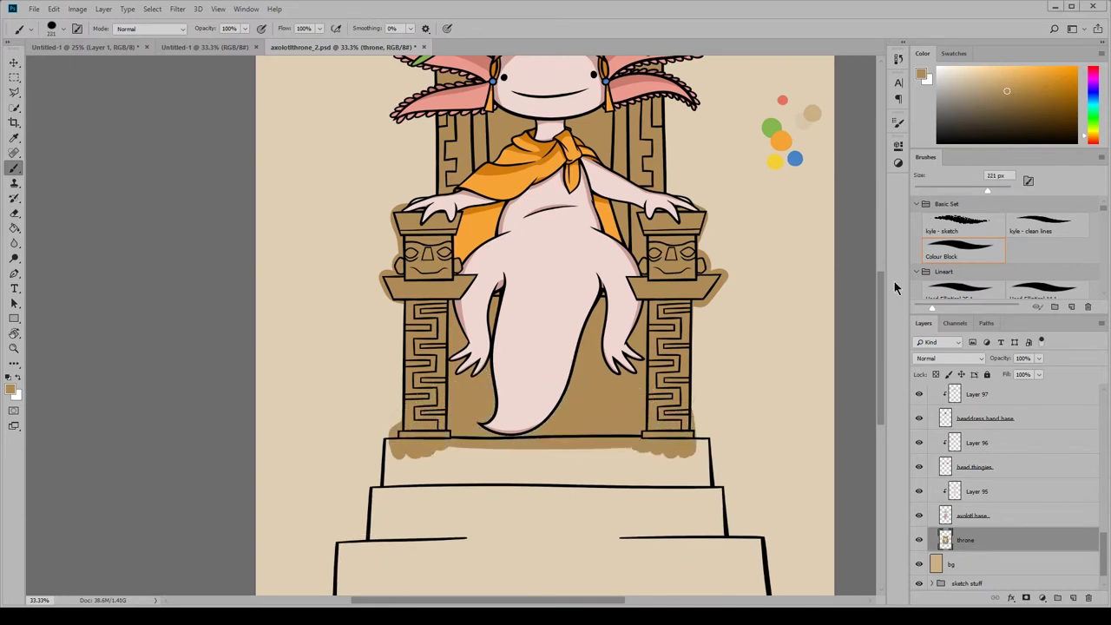
# Fill the throne's steps down to the canvas edge in brown with a 413 px brush.
pyautogui.scroll(-3, 893, 281)
pyautogui.moveTo(987, 190); pyautogui.dragTo(996, 188)
pyautogui.moveTo(397, 319)
pyautogui.mouseDown()
pyautogui.moveTo(315, 449)
pyautogui.moveTo(420, 291)
pyautogui.moveTo(477, 572)
pyautogui.moveTo(590, 286)
pyautogui.moveTo(790, 550)
pyautogui.mouseUp()
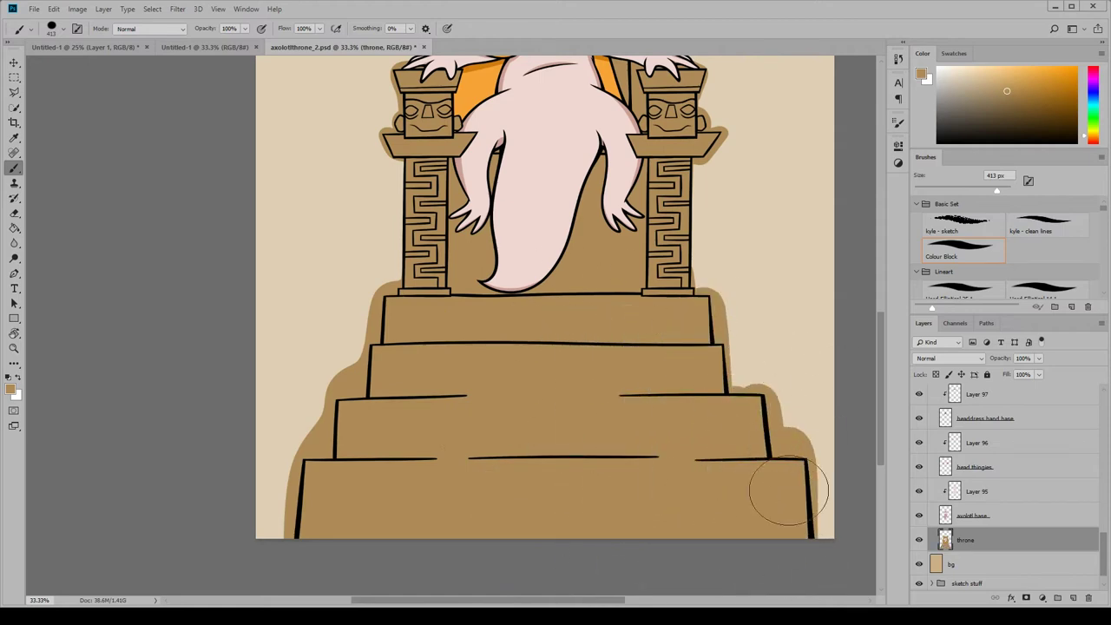
# Erase the brown overflow around the left armrest, its carved head and its pillar with a 56 px eraser.
pyautogui.moveTo(881, 348); pyautogui.dragTo(884, 255)
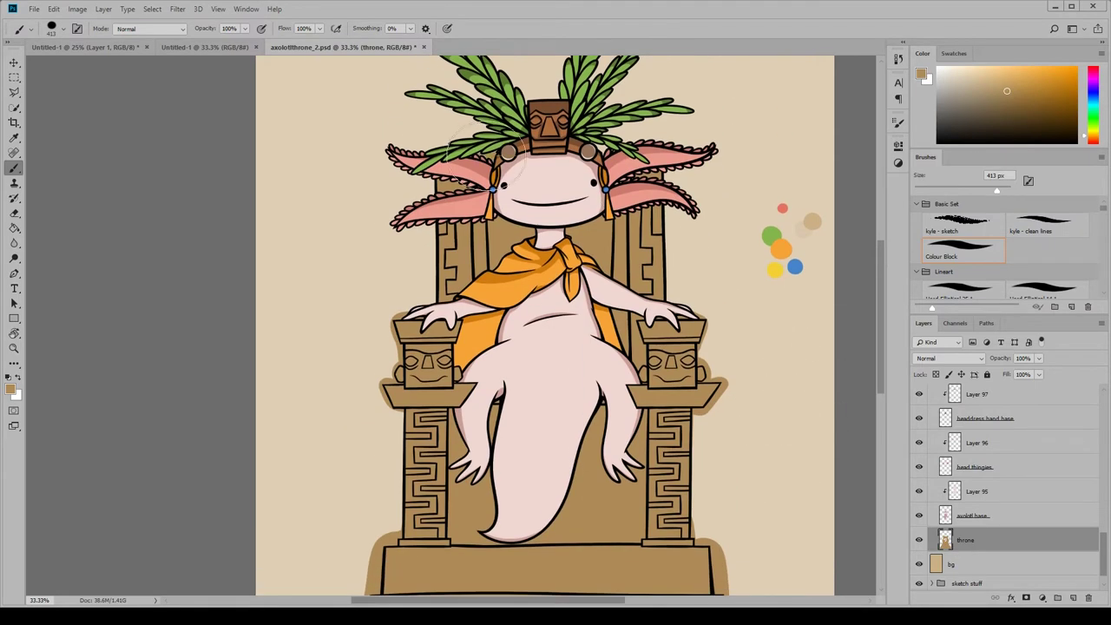
pyautogui.press('e')
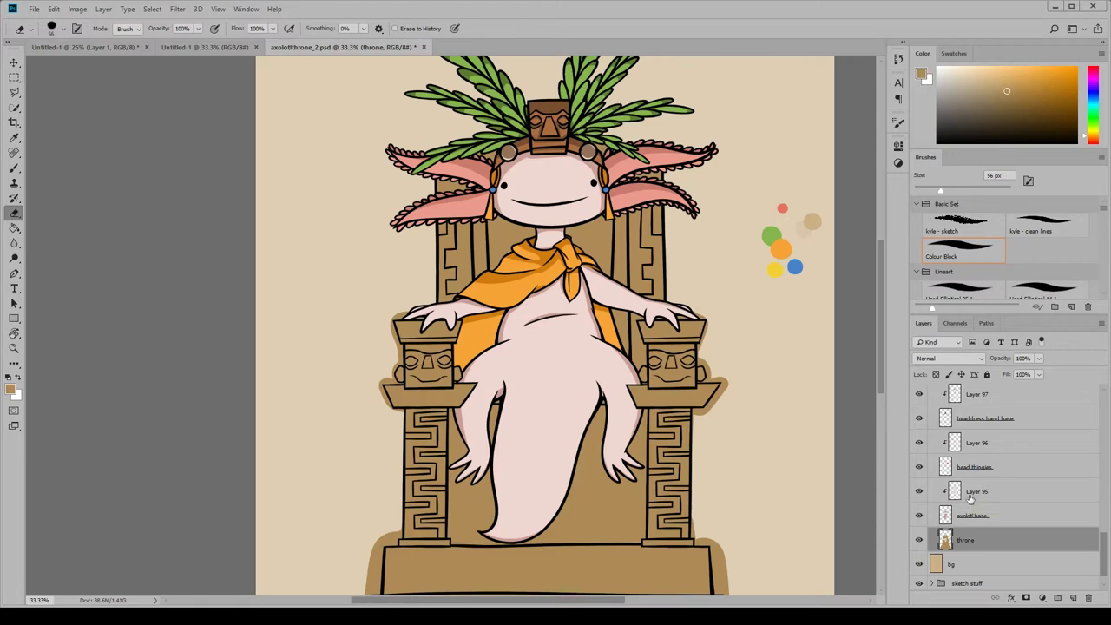
pyautogui.click(218, 8)
pyautogui.click(239, 93)
pyautogui.click(218, 9)
pyautogui.click(238, 92)
pyautogui.click(217, 9)
pyautogui.click(238, 93)
pyautogui.click(14, 167)
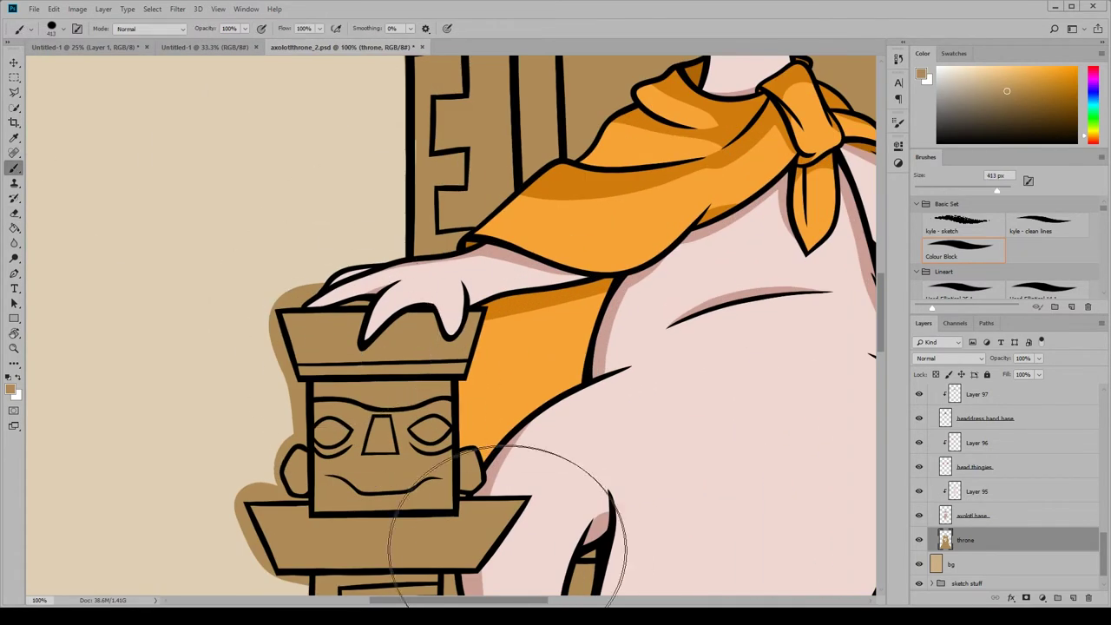
pyautogui.click(430, 170)
pyautogui.moveTo(881, 295); pyautogui.dragTo(882, 268)
pyautogui.moveTo(532, 600); pyautogui.dragTo(615, 601)
pyautogui.moveTo(880, 277); pyautogui.dragTo(884, 379)
pyautogui.moveTo(568, 600); pyautogui.dragTo(456, 601)
pyautogui.click(15, 213)
pyautogui.moveTo(436, 403)
pyautogui.mouseDown()
pyautogui.moveTo(426, 468)
pyautogui.moveTo(409, 419)
pyautogui.moveTo(356, 515)
pyautogui.moveTo(379, 521)
pyautogui.mouseUp()
pyautogui.moveTo(880, 365); pyautogui.dragTo(880, 315)
pyautogui.moveTo(435, 421)
pyautogui.mouseDown()
pyautogui.moveTo(379, 334)
pyautogui.moveTo(400, 323)
pyautogui.moveTo(382, 328)
pyautogui.moveTo(379, 318)
pyautogui.moveTo(422, 325)
pyautogui.moveTo(394, 326)
pyautogui.moveTo(435, 270)
pyautogui.moveTo(445, 222)
pyautogui.moveTo(424, 276)
pyautogui.moveTo(448, 92)
pyautogui.moveTo(427, 132)
pyautogui.mouseUp()
pyautogui.click(972, 515)
pyautogui.click(973, 539)
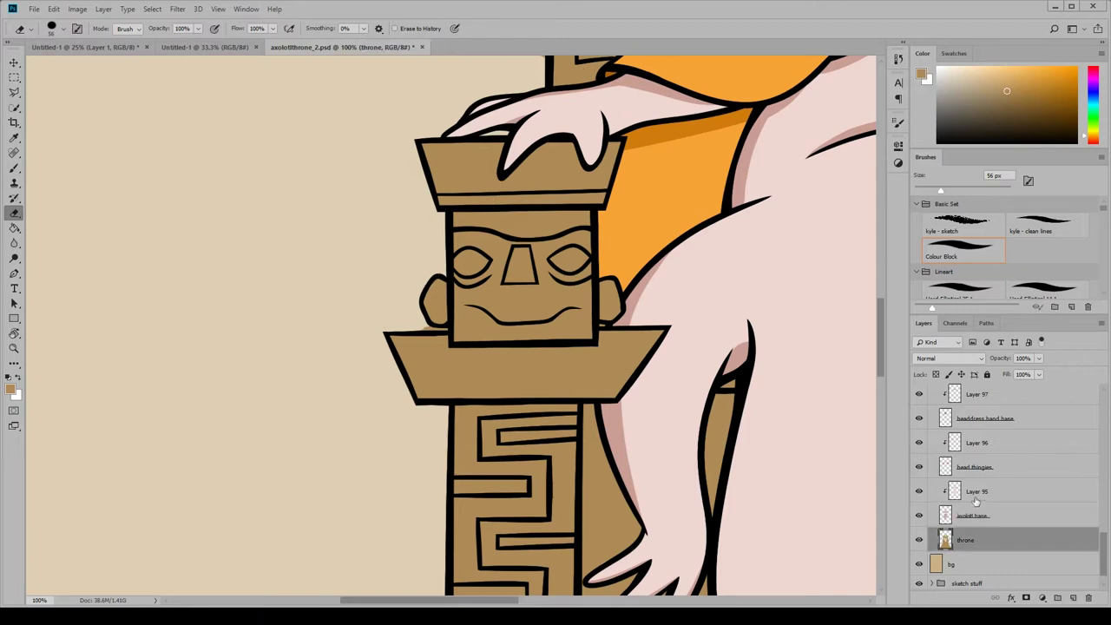
# Erase the brown overflow beside the backrest's left edge and down the left side of the steps, using a 99 px eraser there.
pyautogui.moveTo(880, 331); pyautogui.dragTo(879, 294)
pyautogui.moveTo(523, 312); pyautogui.dragTo(544, 218)
pyautogui.moveTo(529, 117); pyautogui.dragTo(538, 196)
pyautogui.moveTo(880, 270)
pyautogui.mouseDown()
pyautogui.moveTo(880, 234)
pyautogui.moveTo(887, 400)
pyautogui.mouseUp()
pyautogui.moveTo(330, 321)
pyautogui.mouseDown()
pyautogui.moveTo(343, 255)
pyautogui.moveTo(360, 326)
pyautogui.moveTo(317, 407)
pyautogui.moveTo(328, 493)
pyautogui.moveTo(305, 503)
pyautogui.moveTo(224, 496)
pyautogui.mouseUp()
pyautogui.moveTo(505, 599); pyautogui.dragTo(445, 600)
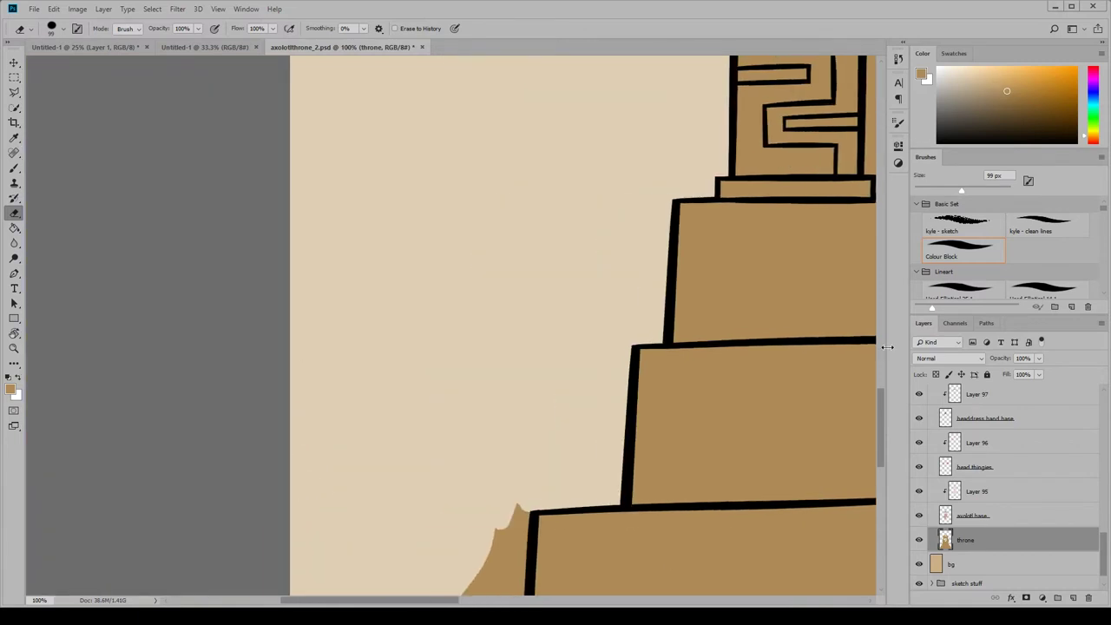
pyautogui.moveTo(880, 399); pyautogui.dragTo(879, 437)
pyautogui.moveTo(518, 243)
pyautogui.mouseDown()
pyautogui.moveTo(491, 375)
pyautogui.moveTo(517, 428)
pyautogui.moveTo(478, 379)
pyautogui.moveTo(397, 528)
pyautogui.moveTo(434, 408)
pyautogui.mouseUp()
pyautogui.scroll(-5, 859, 448)
pyautogui.moveTo(390, 265); pyautogui.dragTo(398, 404)
# Erase the brown overflow along the right side of the lowest throne steps with the 99 px eraser.
pyautogui.moveTo(443, 599); pyautogui.dragTo(745, 600)
pyautogui.moveTo(547, 386); pyautogui.dragTo(531, 201)
pyautogui.moveTo(524, 134); pyautogui.dragTo(536, 187)
pyautogui.moveTo(880, 480); pyautogui.dragTo(886, 442)
pyautogui.scroll(3, 886, 445)
pyautogui.moveTo(425, 343)
pyautogui.mouseDown()
pyautogui.moveTo(507, 471)
pyautogui.moveTo(439, 442)
pyautogui.moveTo(456, 479)
pyautogui.moveTo(401, 282)
pyautogui.mouseUp()
# Erase the brown overflow beside the upper right steps and around the base of the right pillar.
pyautogui.moveTo(677, 600); pyautogui.dragTo(609, 601)
pyautogui.moveTo(879, 442); pyautogui.dragTo(880, 426)
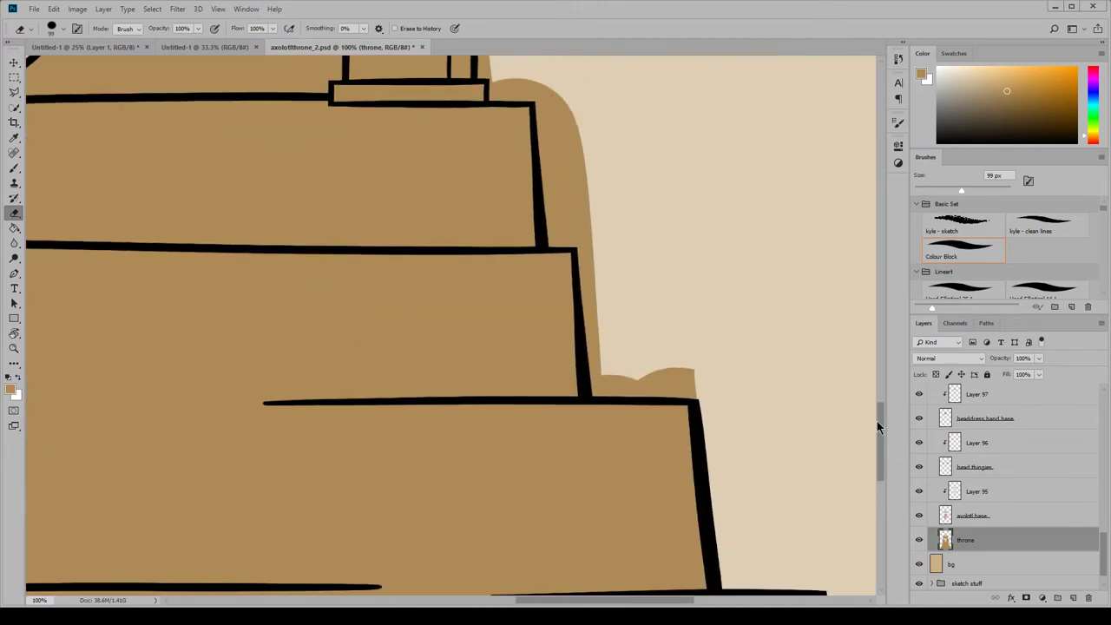
pyautogui.moveTo(618, 382)
pyautogui.mouseDown()
pyautogui.moveTo(726, 371)
pyautogui.moveTo(611, 376)
pyautogui.moveTo(590, 152)
pyautogui.mouseUp()
pyautogui.scroll(7, 880, 379)
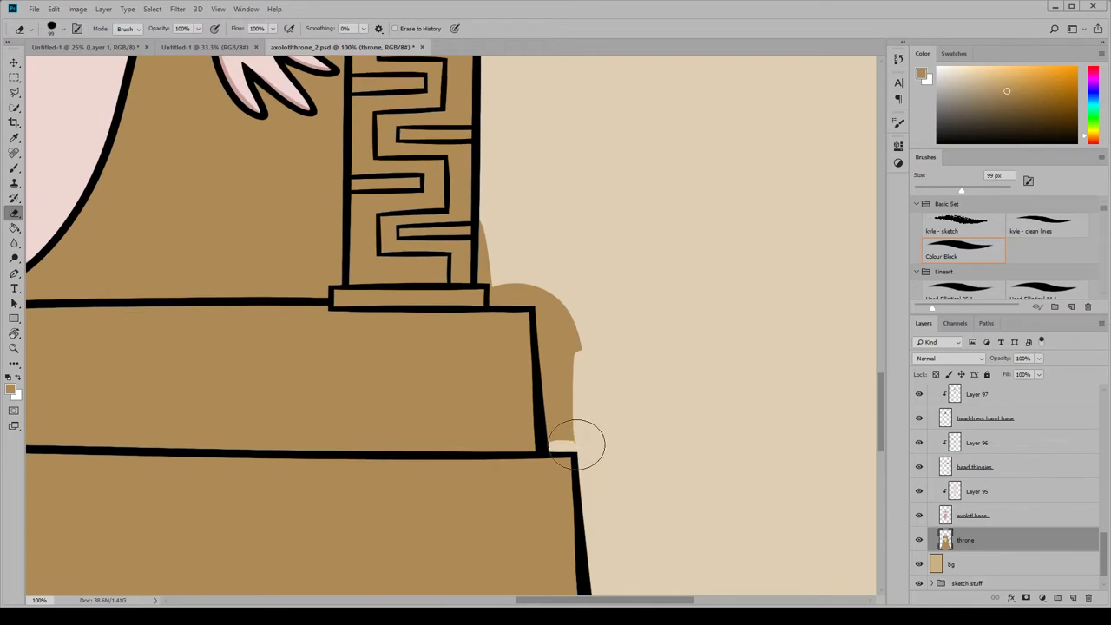
pyautogui.moveTo(587, 442); pyautogui.dragTo(547, 356)
pyautogui.scroll(6, 548, 356)
pyautogui.moveTo(503, 455)
pyautogui.mouseDown()
pyautogui.moveTo(523, 384)
pyautogui.moveTo(486, 433)
pyautogui.mouseUp()
# Clean the overflow around the right pillar and armrest, including the gaps under the hand, with a 43 px eraser.
pyautogui.moveTo(607, 601); pyautogui.dragTo(579, 600)
pyautogui.moveTo(880, 408); pyautogui.dragTo(883, 366)
pyautogui.moveTo(621, 380); pyautogui.dragTo(621, 478)
pyautogui.moveTo(622, 354)
pyautogui.mouseDown()
pyautogui.moveTo(617, 343)
pyautogui.moveTo(630, 376)
pyautogui.moveTo(733, 260)
pyautogui.moveTo(657, 244)
pyautogui.moveTo(641, 165)
pyautogui.moveTo(677, 113)
pyautogui.mouseUp()
pyautogui.press('[')
pyautogui.press('[')
pyautogui.press('[')
pyautogui.scroll(6, 676, 114)
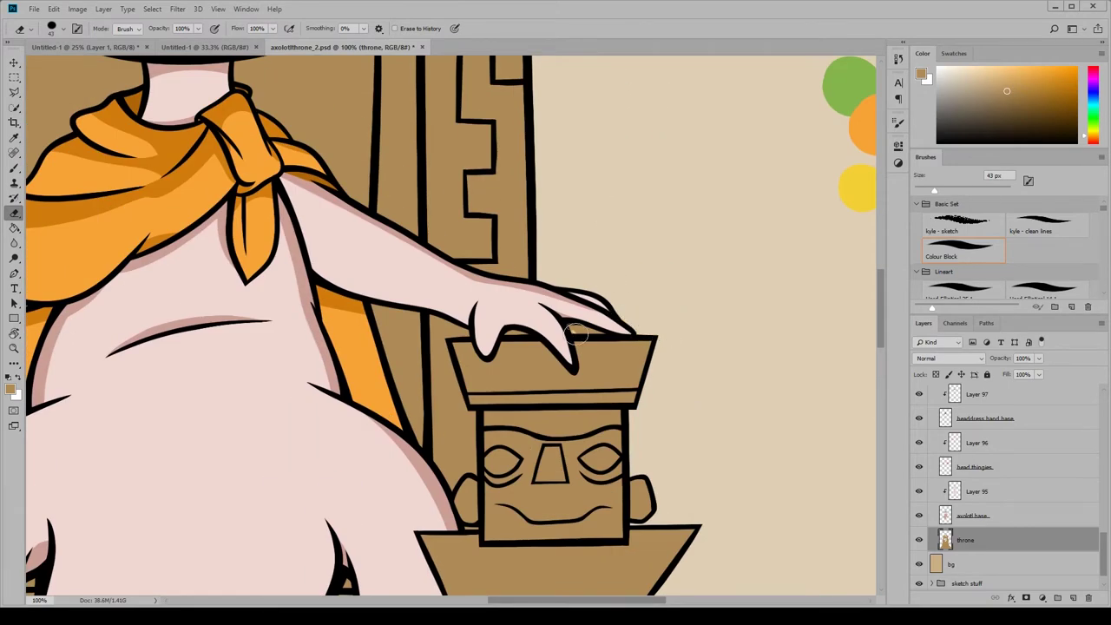
pyautogui.press('b')
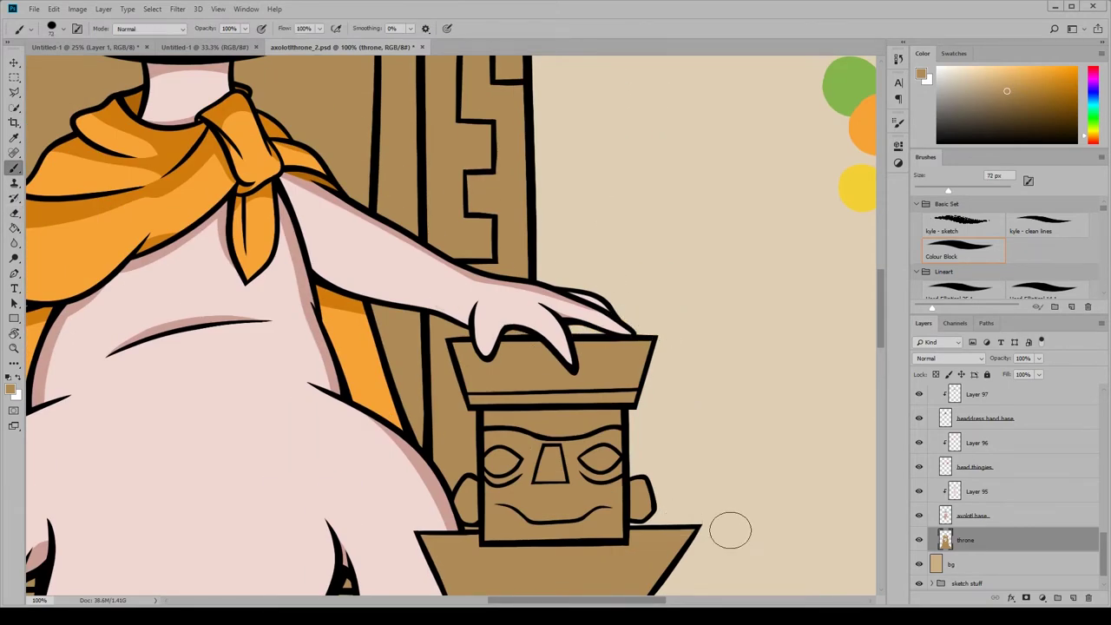
pyautogui.moveTo(649, 600); pyautogui.dragTo(598, 600)
pyautogui.scroll(5, 599, 601)
pyautogui.click(218, 9)
pyautogui.click(239, 116)
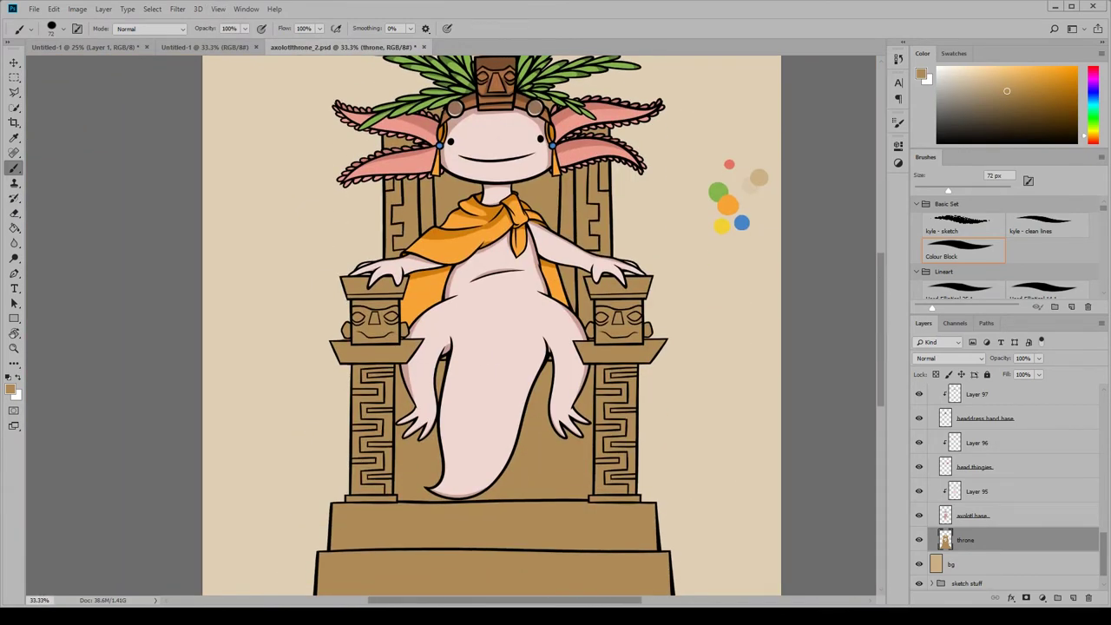
# Add a new clipped layer above "throne" and sample the light tan palette swatch for painting.
pyautogui.click(1073, 597)
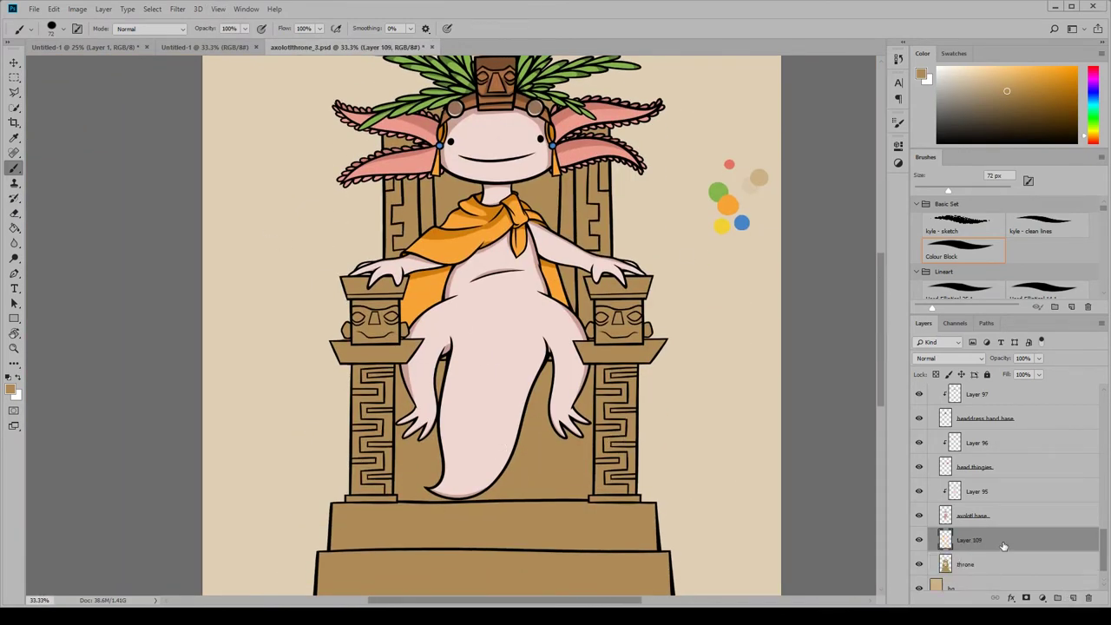
pyautogui.rightClick(1003, 548)
pyautogui.click(997, 282)
pyautogui.click(10, 390)
pyautogui.click(759, 178)
pyautogui.click(761, 179)
pyautogui.click(569, 383)
pyautogui.press('b')
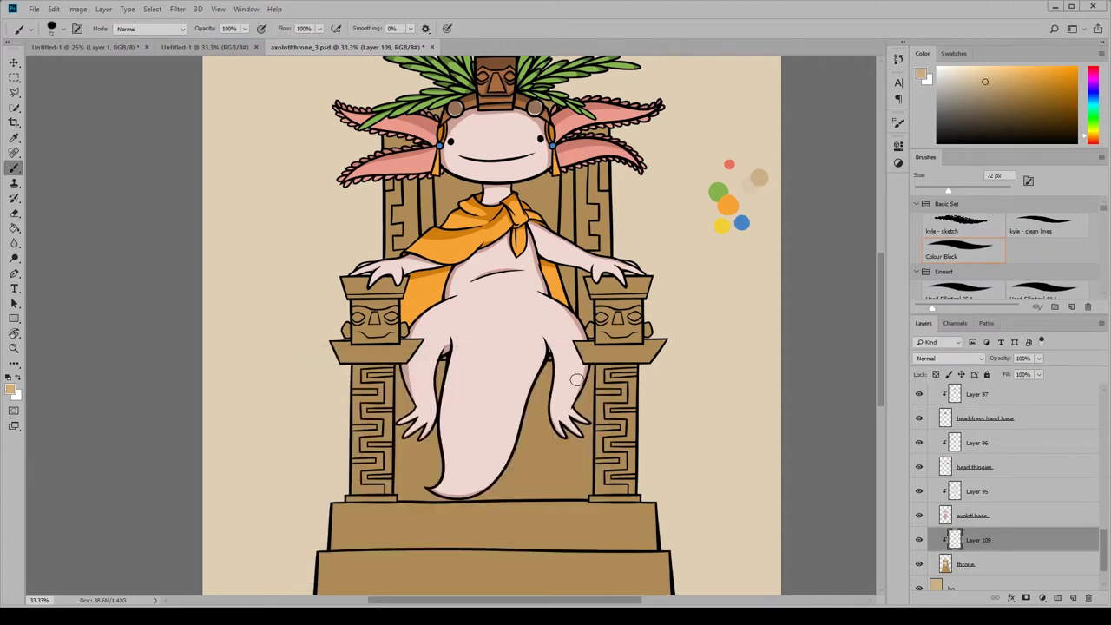
# Paint the nose of the left armrest's carved face light tan on the clipped layer with a 31 px brush.
pyautogui.hotkey('ctrl', '+')
pyautogui.hotkey('ctrl', '+')
pyautogui.hotkey('ctrl', '+')
pyautogui.moveTo(532, 600); pyautogui.dragTo(468, 600)
pyautogui.click(976, 564)
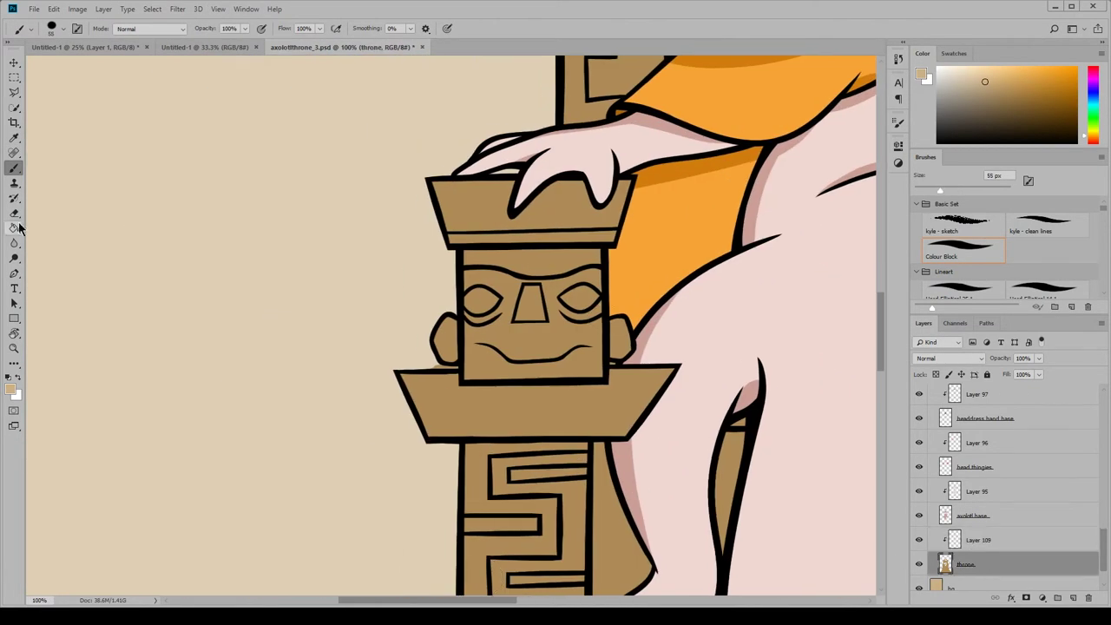
pyautogui.click(14, 214)
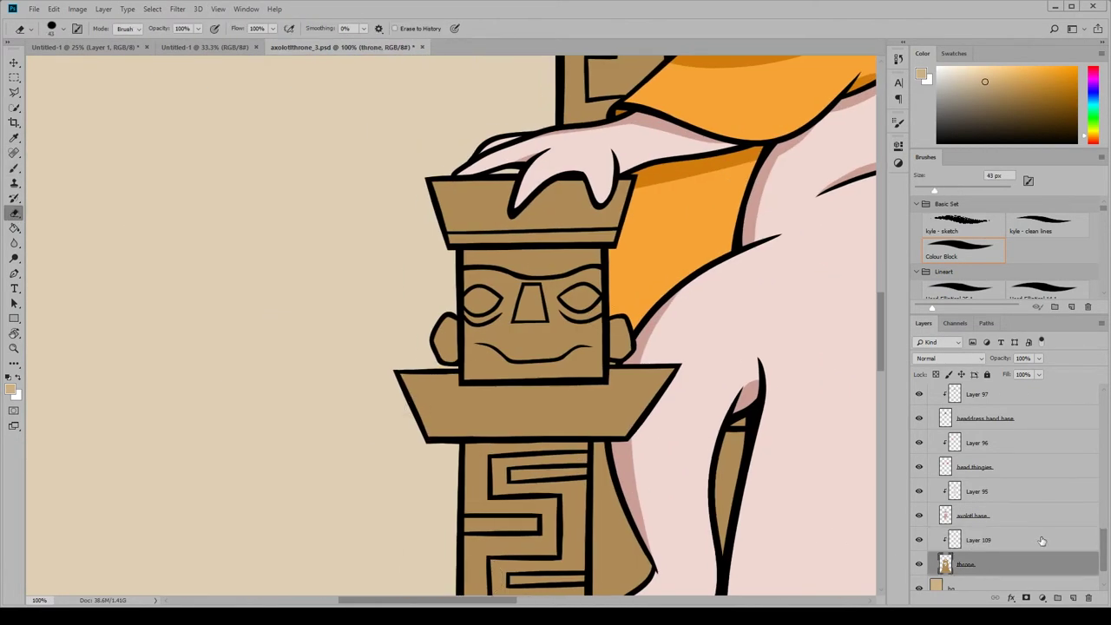
pyautogui.doubleClick(1041, 540)
pyautogui.press('Escape')
pyautogui.press('b')
pyautogui.moveTo(526, 289); pyautogui.dragTo(539, 317)
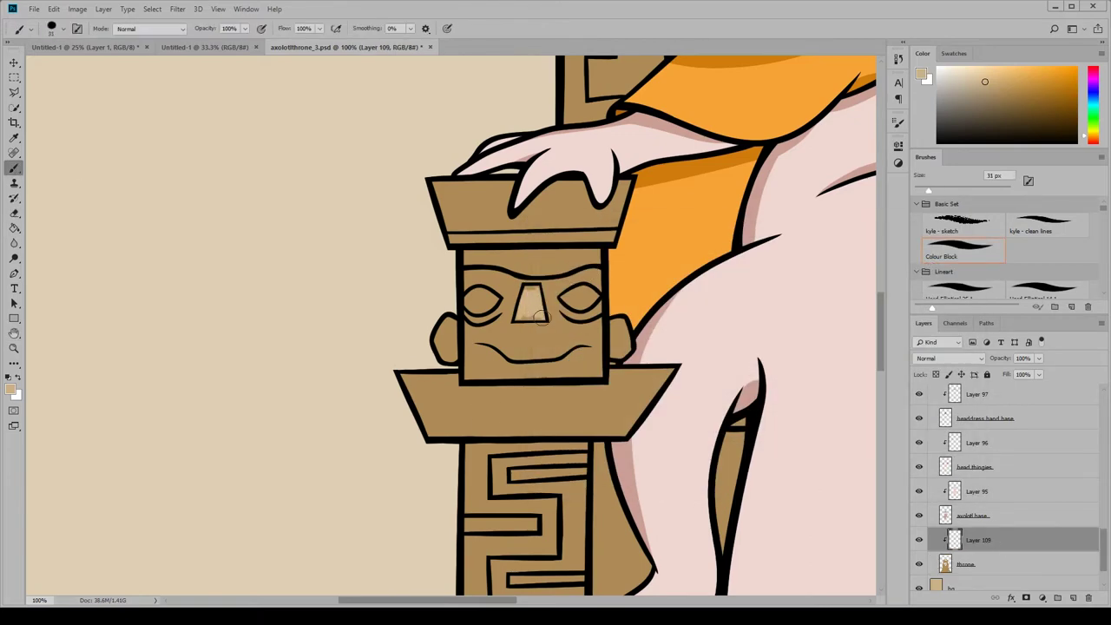
pyautogui.press('e')
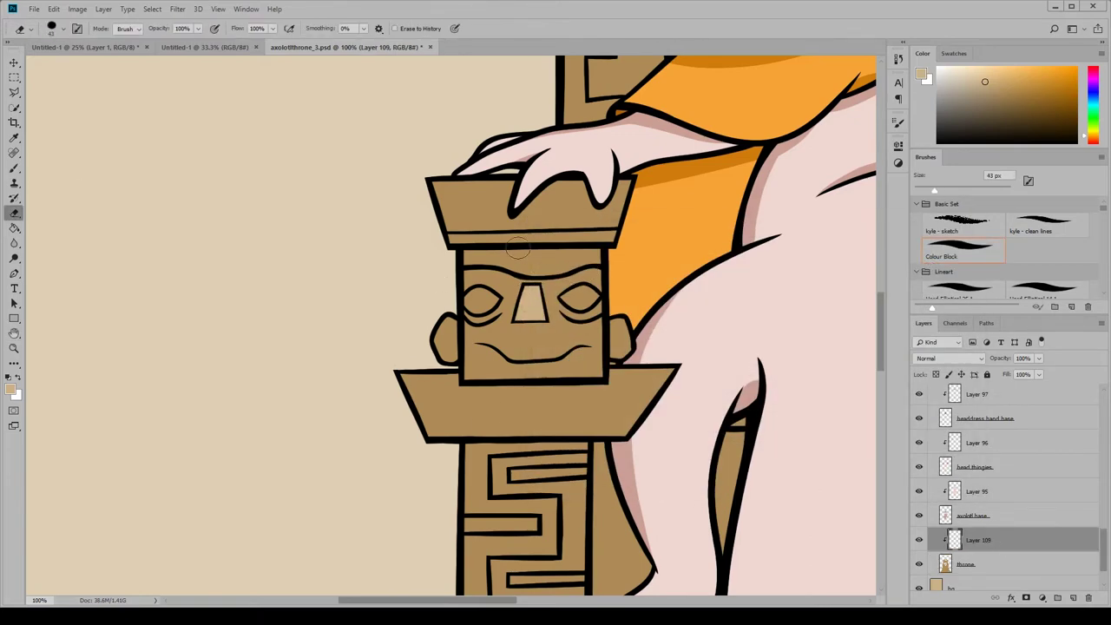
pyautogui.press('b')
# Paint light tan highlights on both eyes and cheeks of the left armrest's carved face.
pyautogui.moveTo(468, 304); pyautogui.dragTo(495, 301)
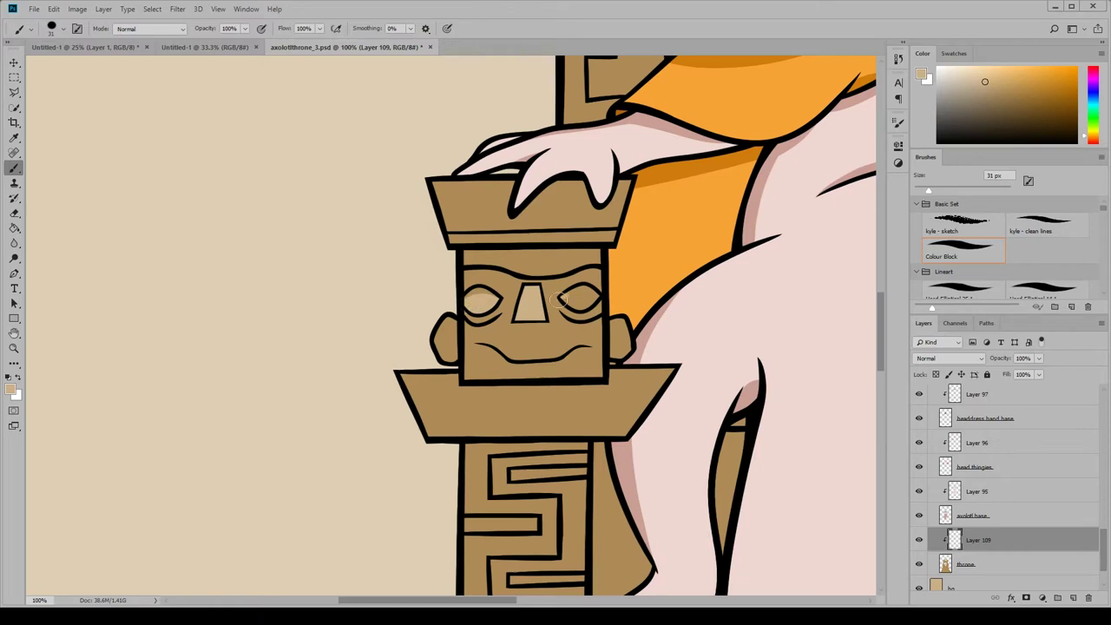
pyautogui.moveTo(562, 299); pyautogui.dragTo(593, 301)
pyautogui.moveTo(880, 321)
pyautogui.mouseDown()
pyautogui.moveTo(890, 307)
pyautogui.moveTo(883, 321)
pyautogui.mouseUp()
pyautogui.moveTo(470, 324); pyautogui.dragTo(488, 339)
pyautogui.moveTo(591, 326); pyautogui.dragTo(565, 323)
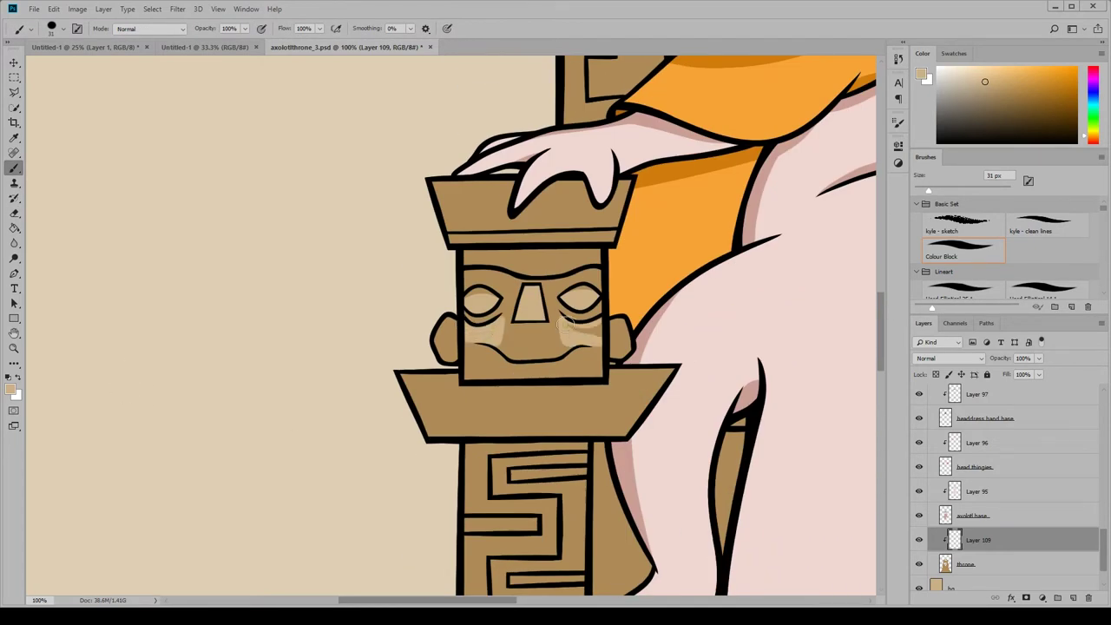
# Paint light tan highlights on the chin and forehead of the left armrest's carved face.
pyautogui.moveTo(472, 358)
pyautogui.mouseDown()
pyautogui.moveTo(546, 368)
pyautogui.moveTo(484, 372)
pyautogui.mouseUp()
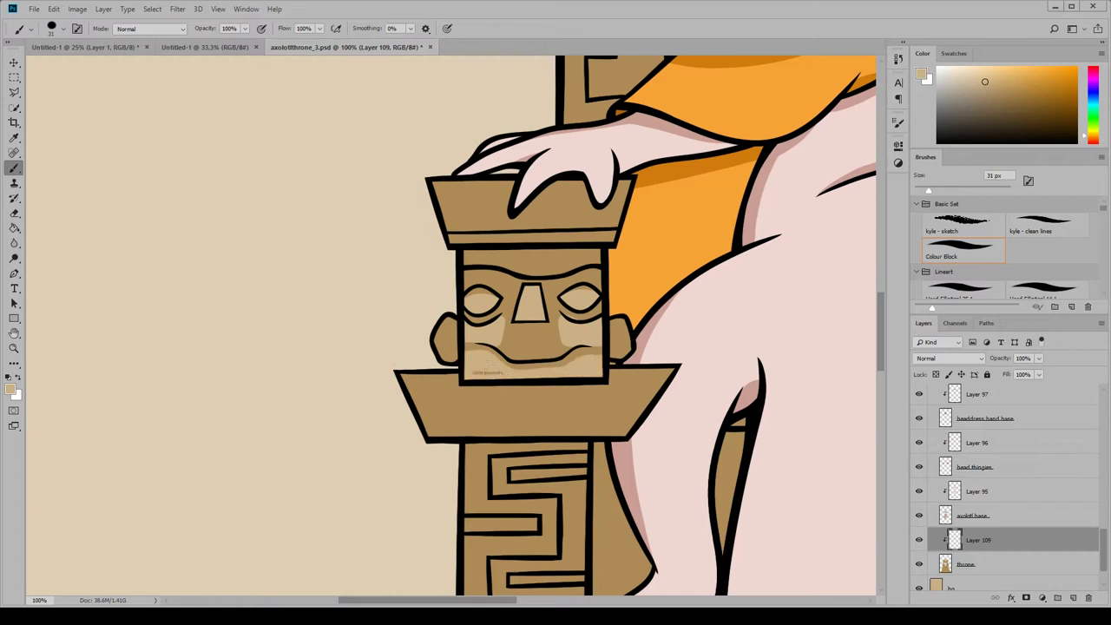
pyautogui.moveTo(473, 257); pyautogui.dragTo(599, 260)
pyautogui.moveTo(503, 249); pyautogui.dragTo(599, 252)
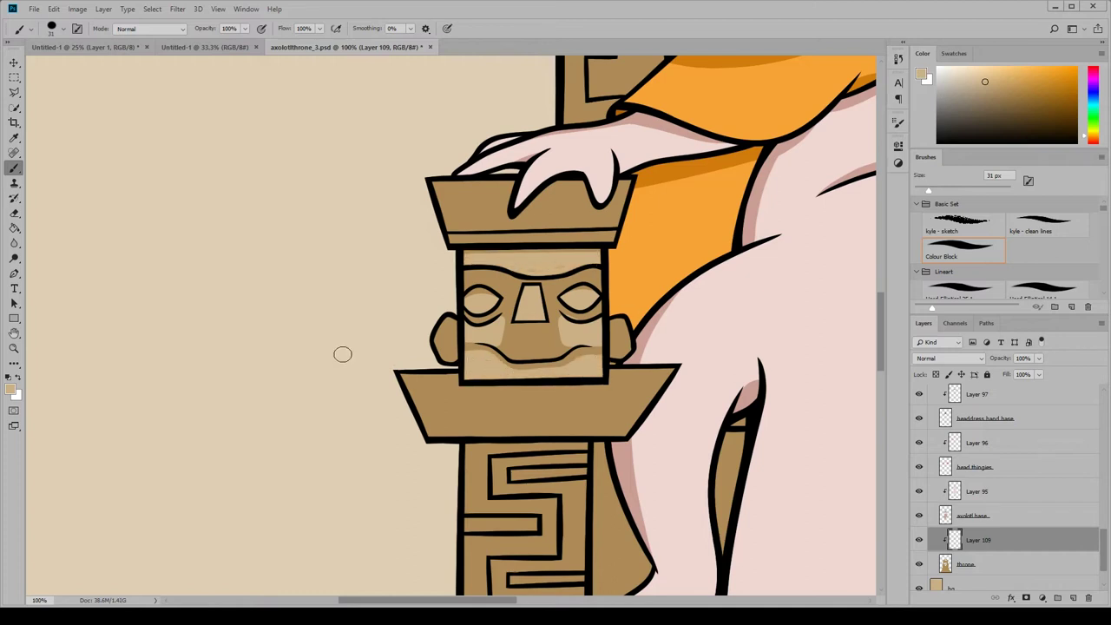
# Trim the inner cheek highlights and the forehead highlight with 19 px and 26 px erasers.
pyautogui.click(16, 214)
pyautogui.moveTo(506, 306); pyautogui.dragTo(501, 346)
pyautogui.moveTo(560, 345); pyautogui.dragTo(556, 302)
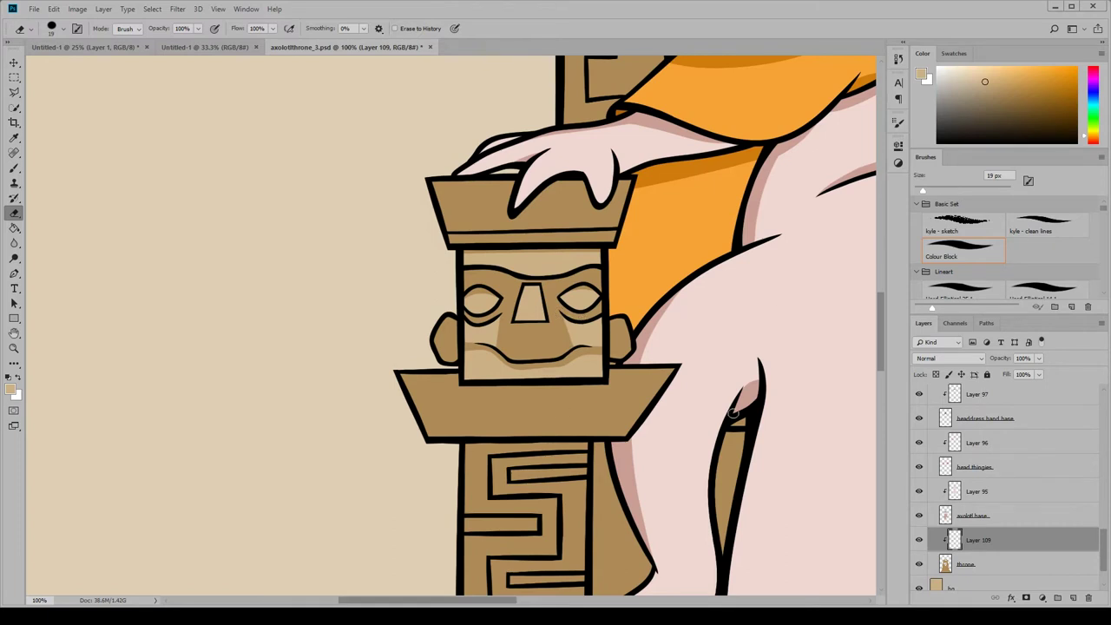
pyautogui.moveTo(588, 250)
pyautogui.mouseDown()
pyautogui.moveTo(468, 252)
pyautogui.moveTo(599, 248)
pyautogui.mouseUp()
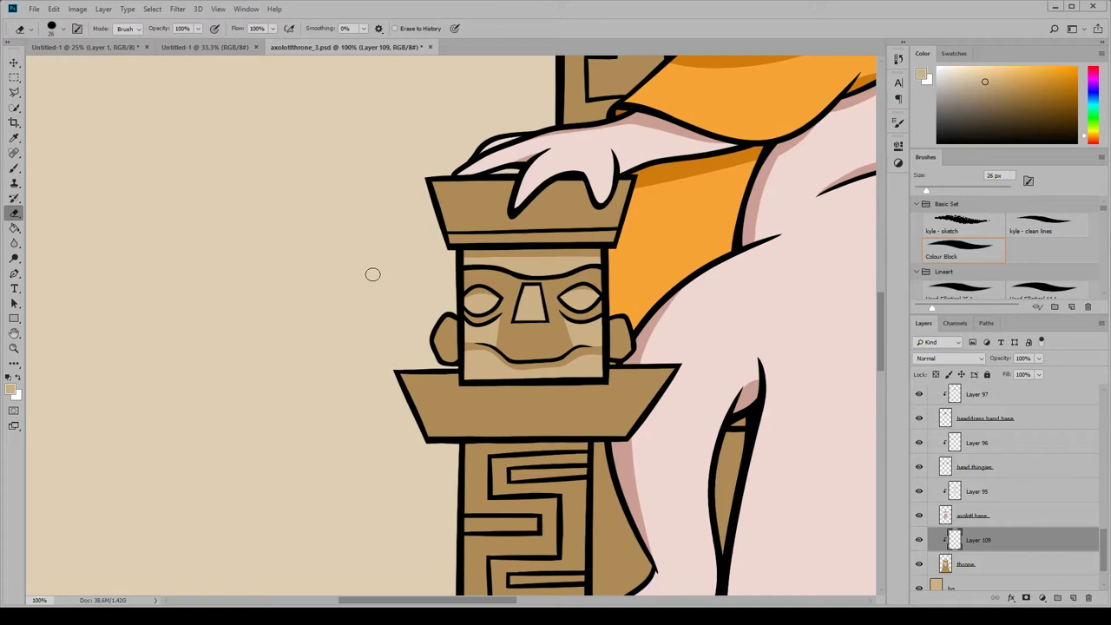
# Hide the light tan highlight layer, add a new clipped layer directly above "throne" and choose a darker greyish brown with a 31 px brush.
pyautogui.click(919, 539)
pyautogui.click(998, 565)
pyautogui.click(1074, 598)
pyautogui.click(11, 389)
pyautogui.click(632, 387)
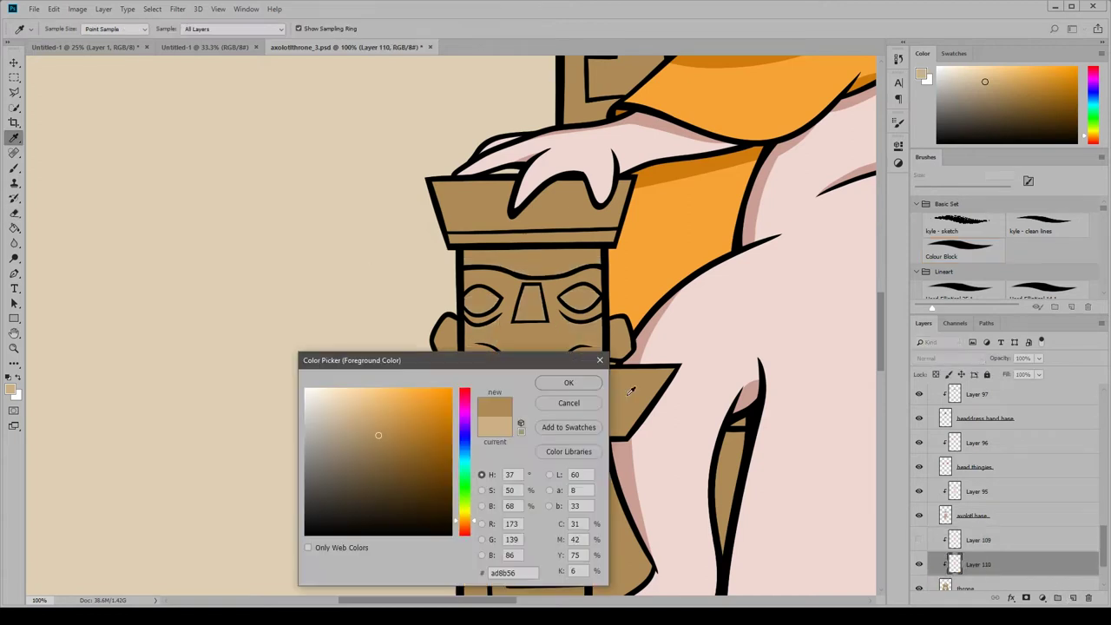
pyautogui.click(360, 466)
pyautogui.click(568, 382)
pyautogui.moveTo(926, 190); pyautogui.dragTo(928, 190)
pyautogui.press('b')
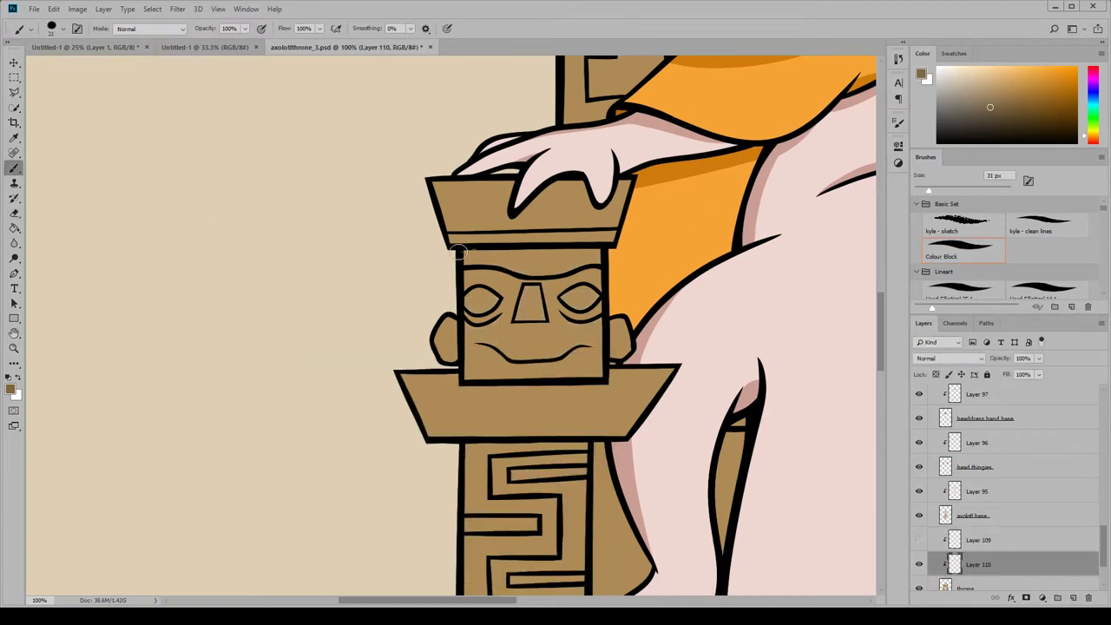
# Paint dark brown shadows under the carved head's cap and mouth, trimming them with a 37 px eraser.
pyautogui.moveTo(466, 342)
pyautogui.mouseDown()
pyautogui.moveTo(581, 351)
pyautogui.moveTo(552, 365)
pyautogui.moveTo(461, 349)
pyautogui.moveTo(599, 360)
pyautogui.mouseUp()
pyautogui.press('e')
pyautogui.moveTo(463, 356)
pyautogui.mouseDown()
pyautogui.moveTo(486, 344)
pyautogui.moveTo(552, 358)
pyautogui.moveTo(604, 348)
pyautogui.mouseUp()
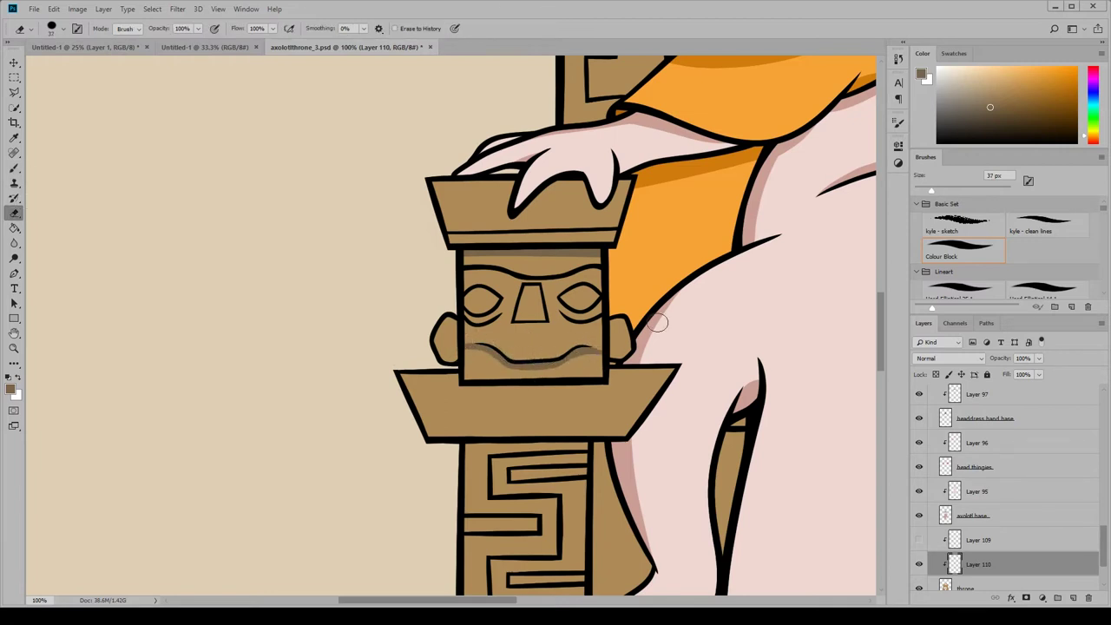
# Shade beneath the carved face's brow and around both eyes in dark brown, cleaning the edges with the eraser.
pyautogui.click(21, 166)
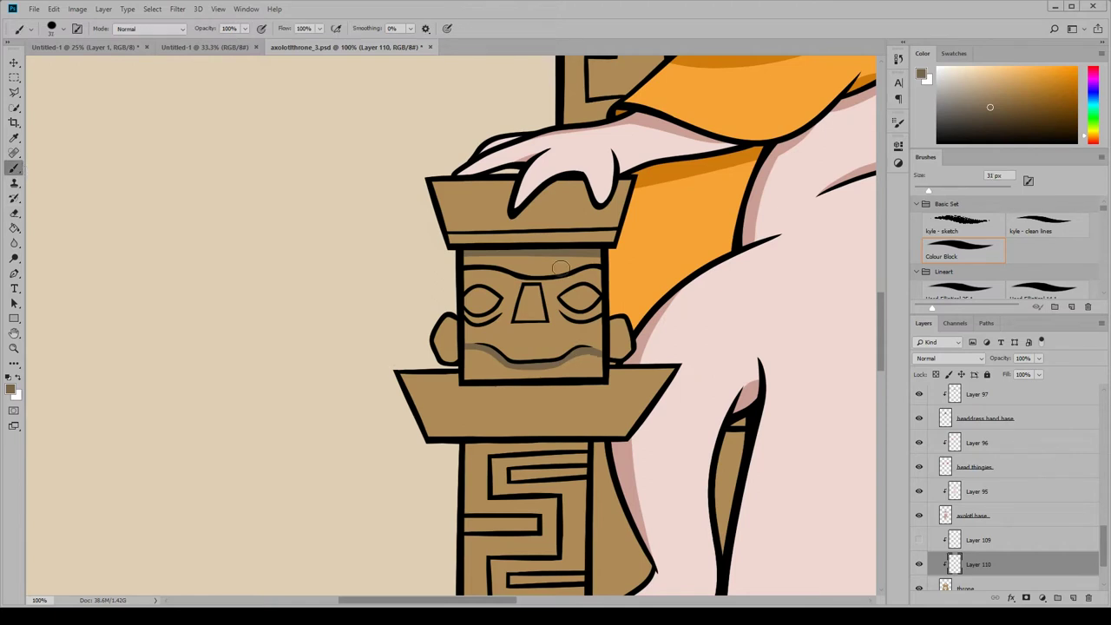
pyautogui.moveTo(475, 292); pyautogui.dragTo(597, 295)
pyautogui.moveTo(466, 269); pyautogui.dragTo(595, 275)
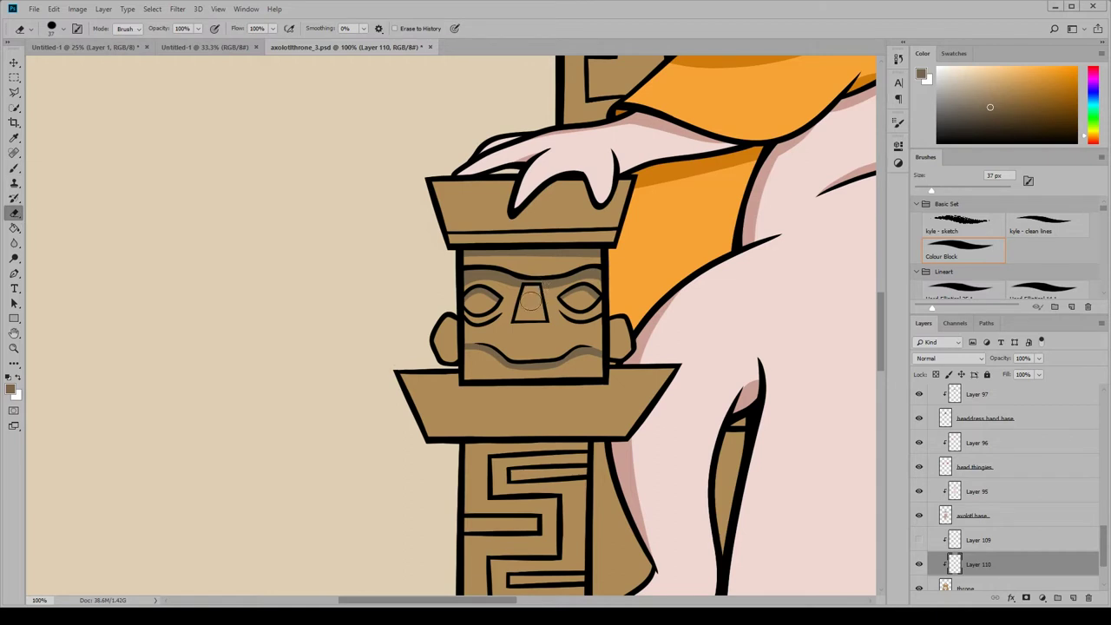
pyautogui.moveTo(477, 314); pyautogui.dragTo(503, 317)
pyautogui.moveTo(561, 316); pyautogui.dragTo(600, 309)
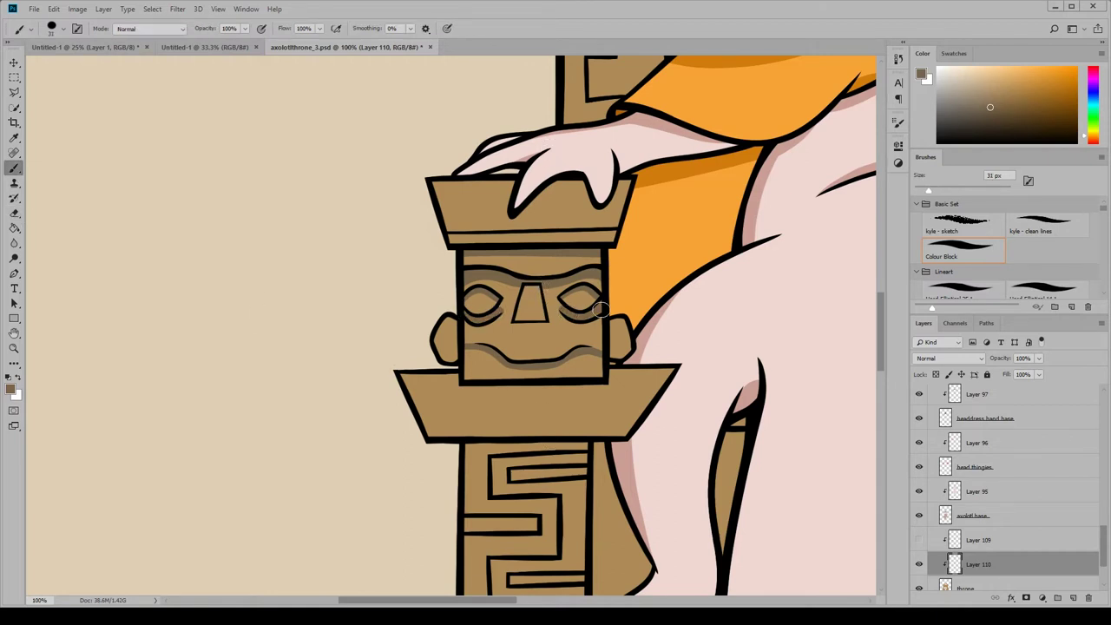
pyautogui.click(13, 213)
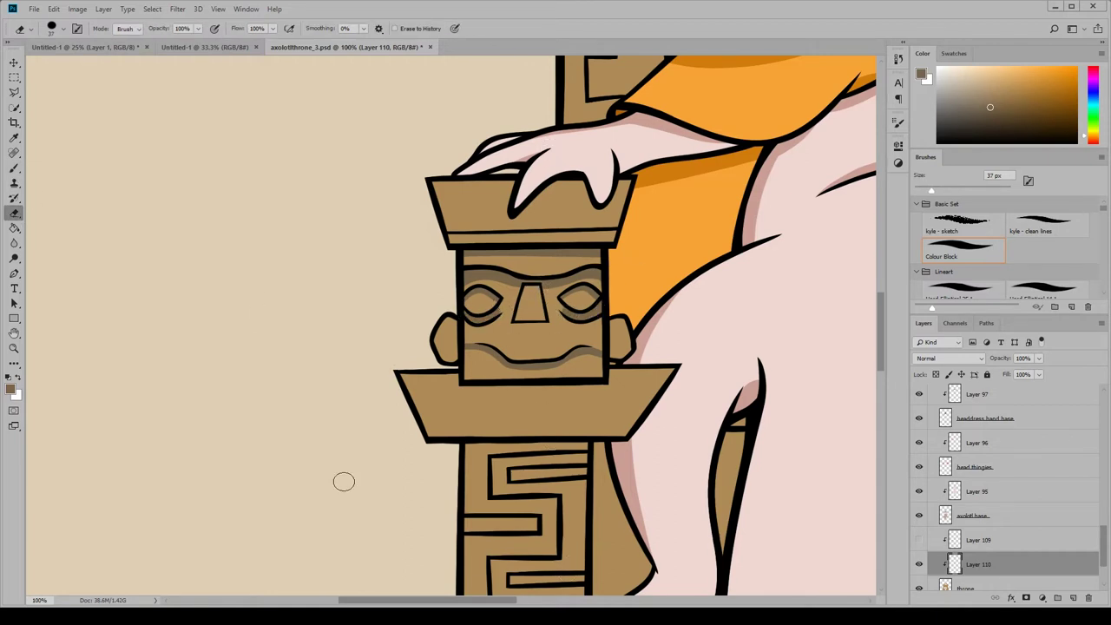
# Shade the inner upper parts of both ears on the carved armrest head in dark brown.
pyautogui.press('b')
pyautogui.moveTo(462, 321); pyautogui.dragTo(427, 343)
pyautogui.moveTo(624, 338); pyautogui.dragTo(612, 327)
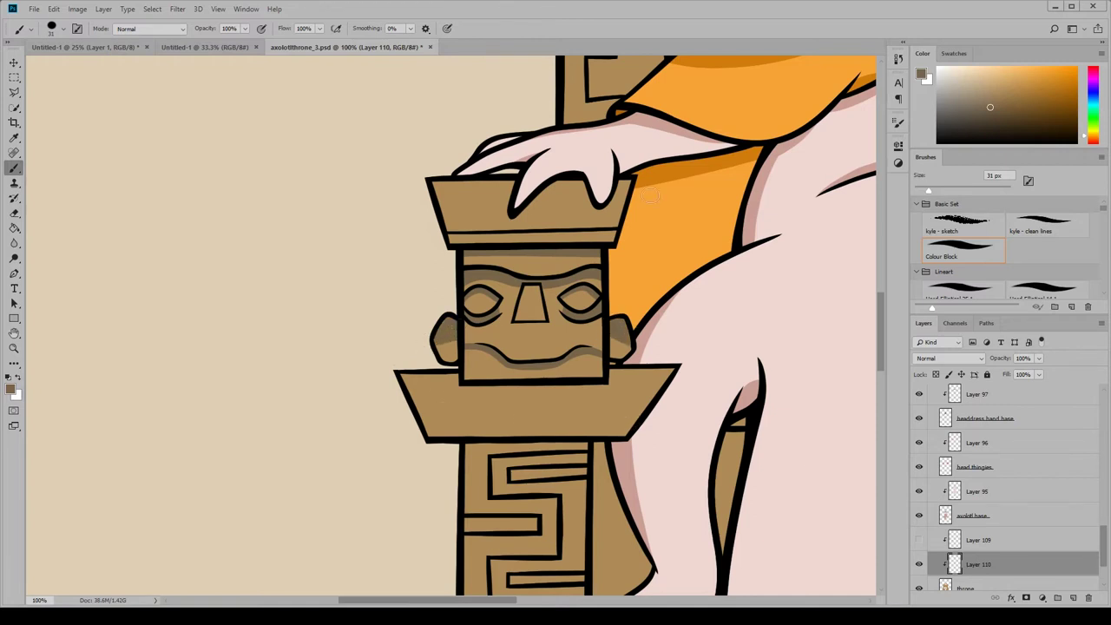
pyautogui.press('e')
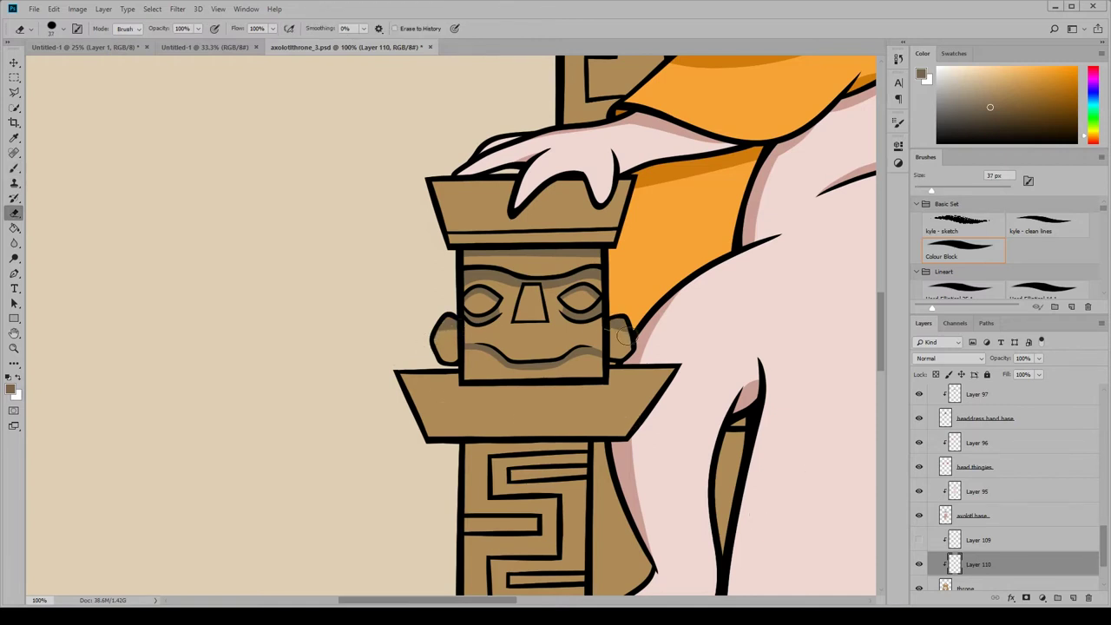
# Paint dark brown shadows along the carved cap's lower band and on the ledge beneath the ears.
pyautogui.press('b')
pyautogui.moveTo(444, 234); pyautogui.dragTo(653, 236)
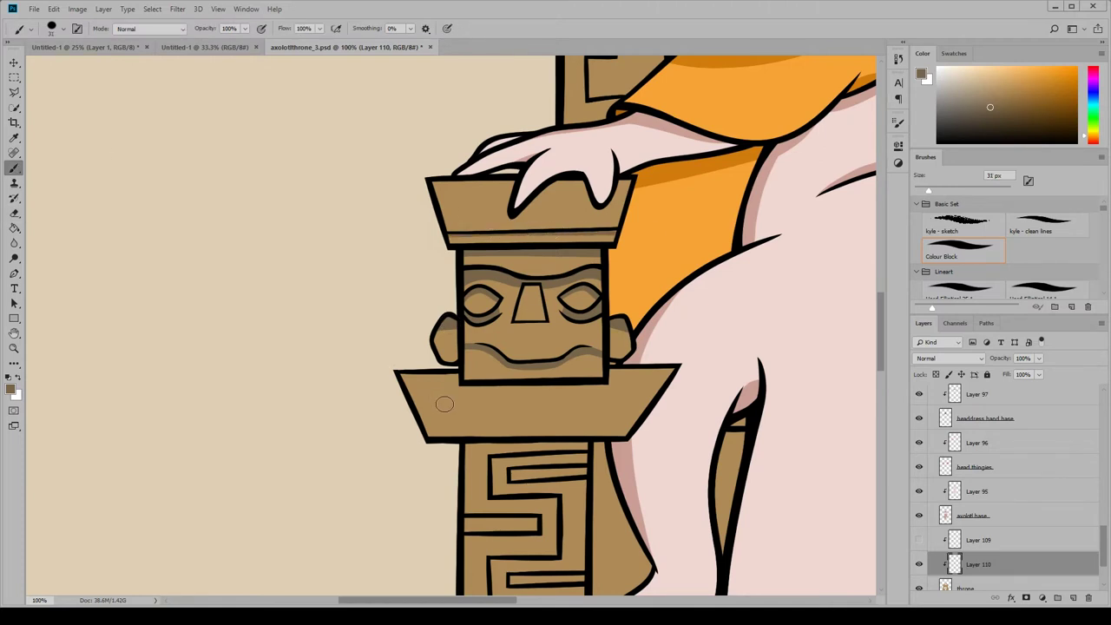
pyautogui.moveTo(451, 373); pyautogui.dragTo(619, 363)
pyautogui.press('e')
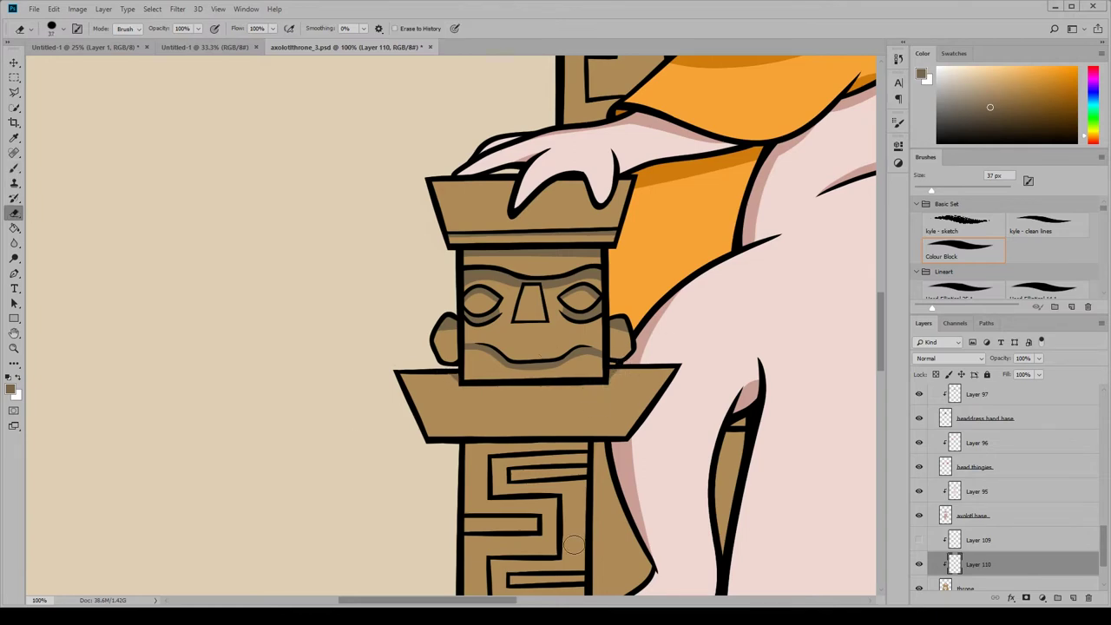
# Set the throne shadow layer's blend mode to Multiply at 75% opacity.
pyautogui.click(218, 9)
pyautogui.click(240, 107)
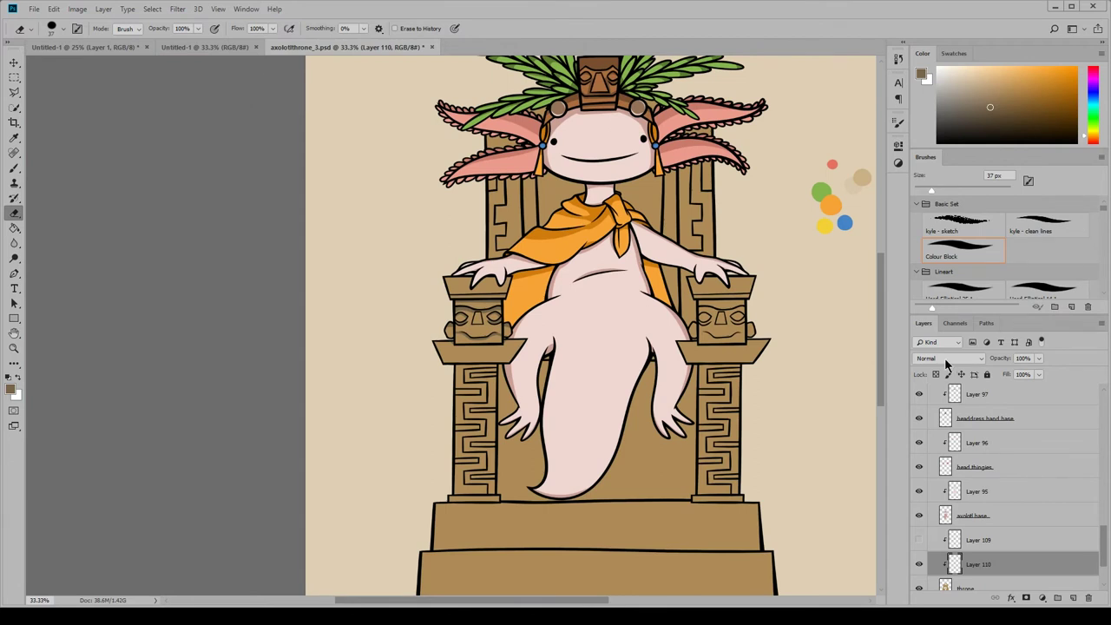
pyautogui.click(946, 359)
pyautogui.click(947, 109)
pyautogui.click(1038, 358)
pyautogui.moveTo(1041, 372)
pyautogui.mouseDown()
pyautogui.moveTo(1012, 371)
pyautogui.moveTo(1026, 372)
pyautogui.mouseUp()
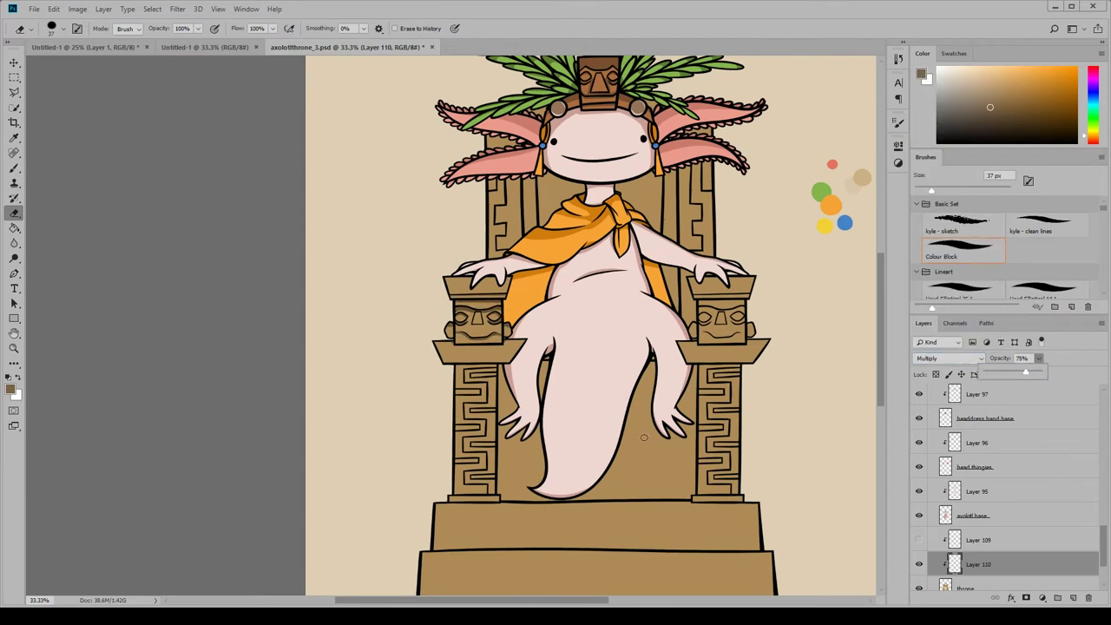
# Paint thin shadows along the upper edges of the recessed bars down the left armrest pillar.
pyautogui.click(218, 9)
pyautogui.click(240, 128)
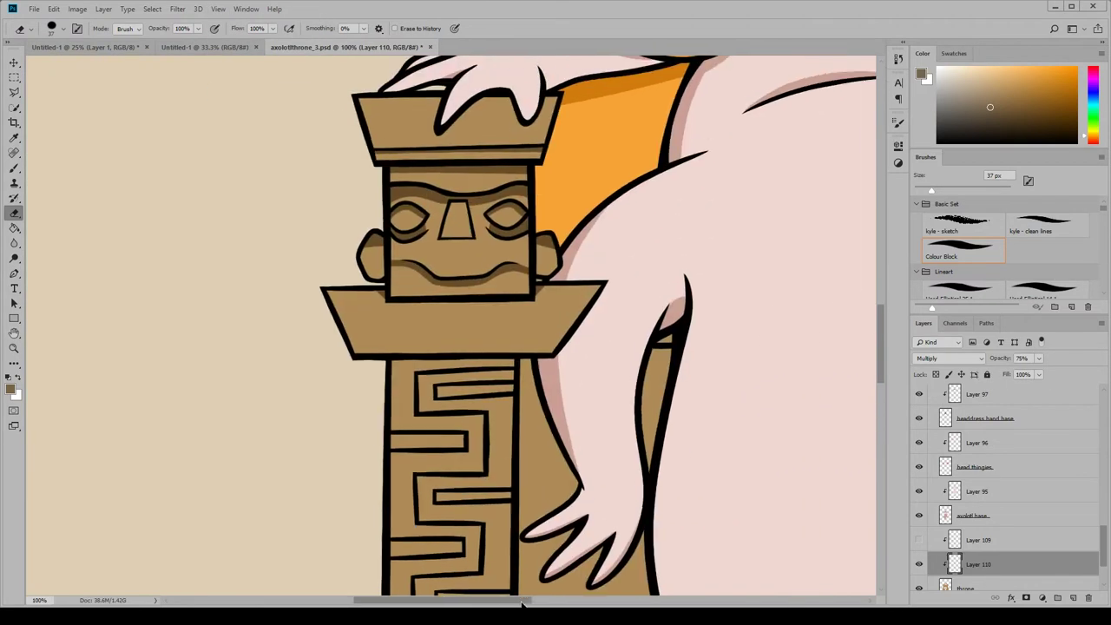
pyautogui.press('b')
pyautogui.moveTo(424, 233); pyautogui.dragTo(515, 229)
pyautogui.moveTo(380, 280); pyautogui.dragTo(453, 280)
pyautogui.moveTo(425, 338); pyautogui.dragTo(511, 339)
pyautogui.moveTo(380, 390); pyautogui.dragTo(457, 390)
pyautogui.moveTo(423, 440); pyautogui.dragTo(511, 440)
pyautogui.moveTo(380, 487); pyautogui.dragTo(460, 487)
pyautogui.scroll(-5, 872, 356)
pyautogui.moveTo(423, 366); pyautogui.dragTo(503, 366)
# Erase the shadow overspill at the ends of the left pillar's recessed bars with the 37 px eraser.
pyautogui.press('e')
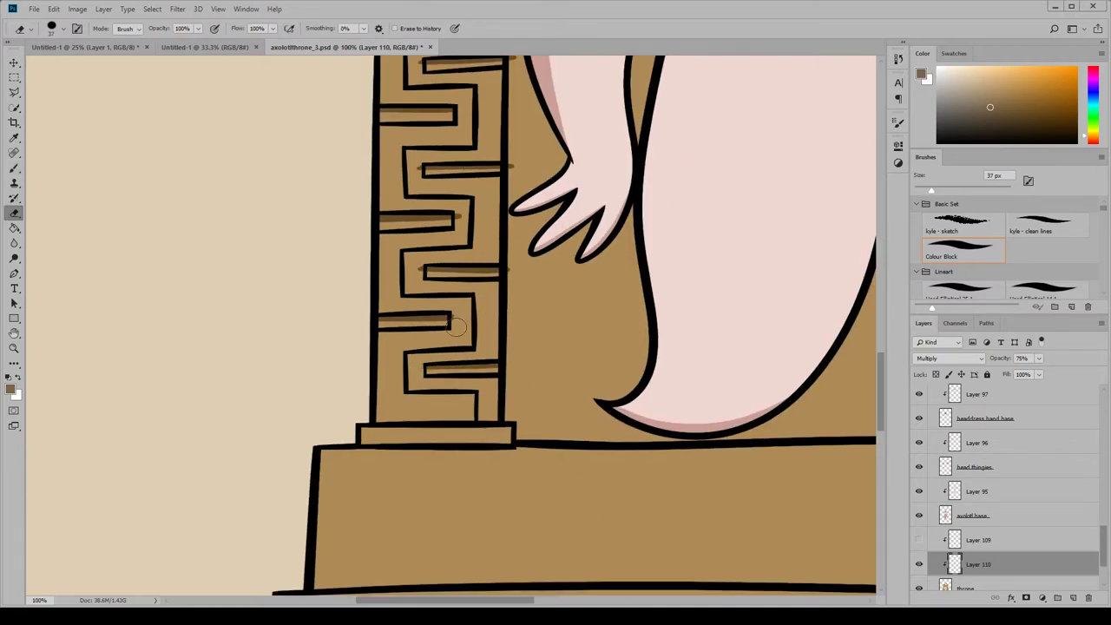
pyautogui.moveTo(457, 327); pyautogui.dragTo(457, 316)
pyautogui.moveTo(415, 276); pyautogui.dragTo(417, 260)
pyautogui.moveTo(514, 278); pyautogui.dragTo(512, 257)
pyautogui.moveTo(464, 222); pyautogui.dragTo(463, 208)
pyautogui.moveTo(414, 163); pyautogui.dragTo(415, 177)
pyautogui.scroll(6, 876, 359)
pyautogui.scroll(-3, 882, 341)
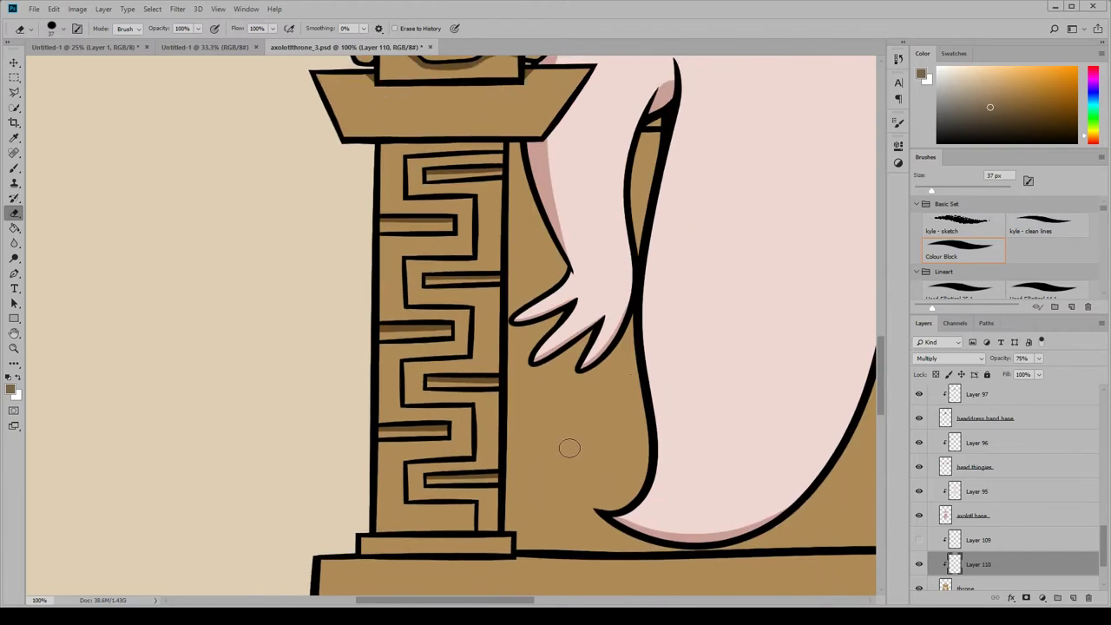
# Shade beneath the left pillar's zigzag bands and under the ledge above it, trimming with the 37 px eraser.
pyautogui.press('b')
pyautogui.moveTo(408, 464); pyautogui.dragTo(471, 459)
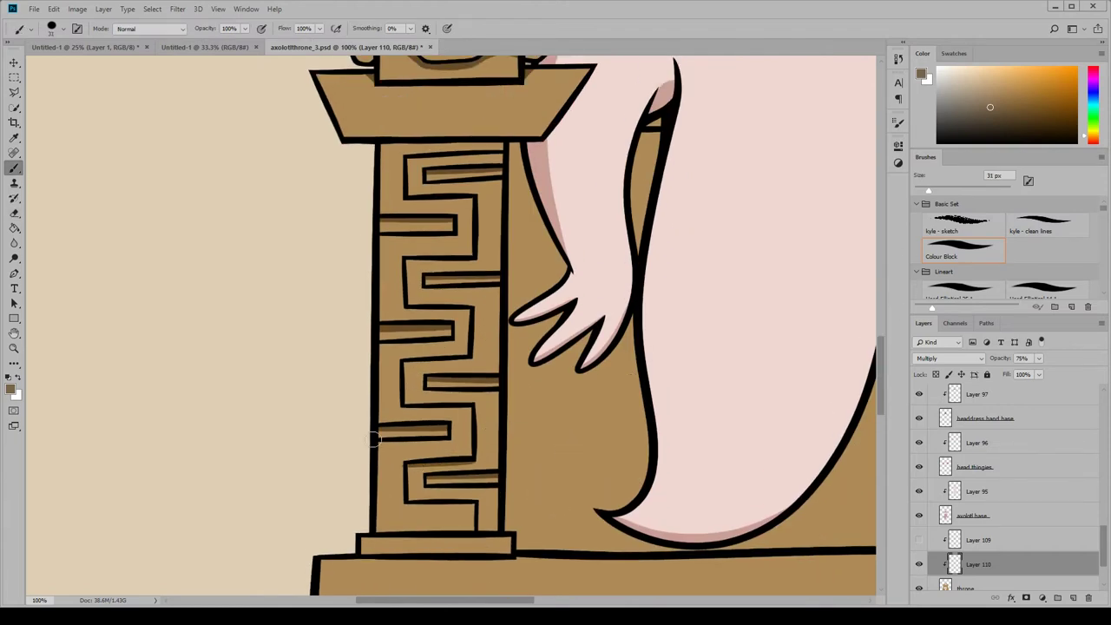
pyautogui.moveTo(404, 359); pyautogui.dragTo(474, 358)
pyautogui.moveTo(404, 259); pyautogui.dragTo(479, 260)
pyautogui.moveTo(382, 144); pyautogui.dragTo(502, 143)
pyautogui.press('e')
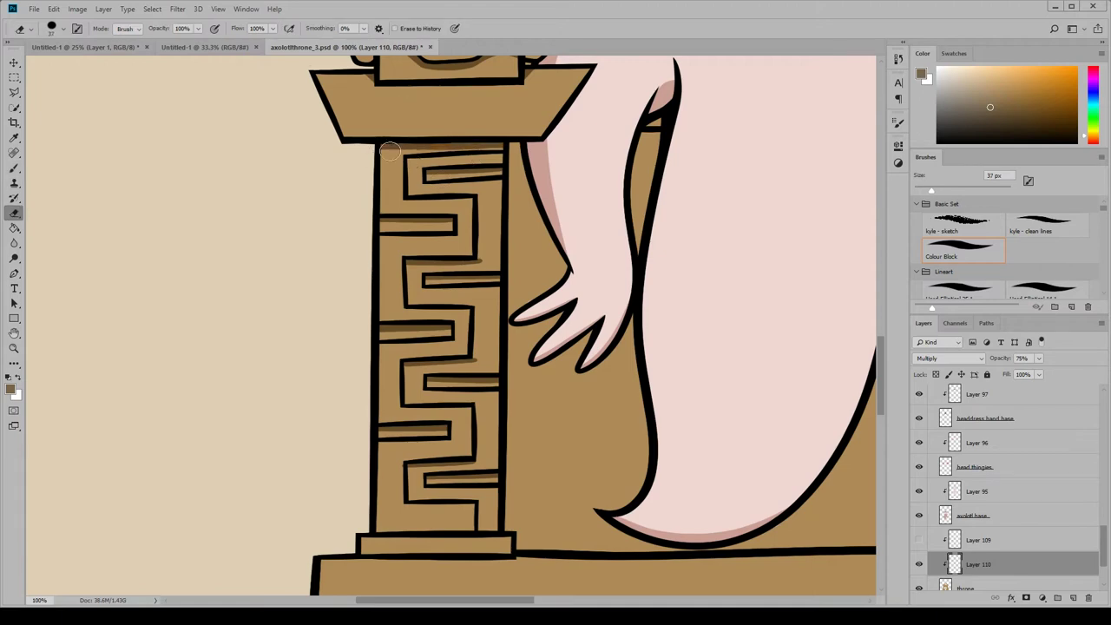
pyautogui.moveTo(371, 149); pyautogui.dragTo(501, 149)
# Show the light tan highlight layer, hide the shadow layer, make the highlight layer active and sample light tan cbb085.
pyautogui.hotkey('ctrl', '-')
pyautogui.hotkey('ctrl', '-')
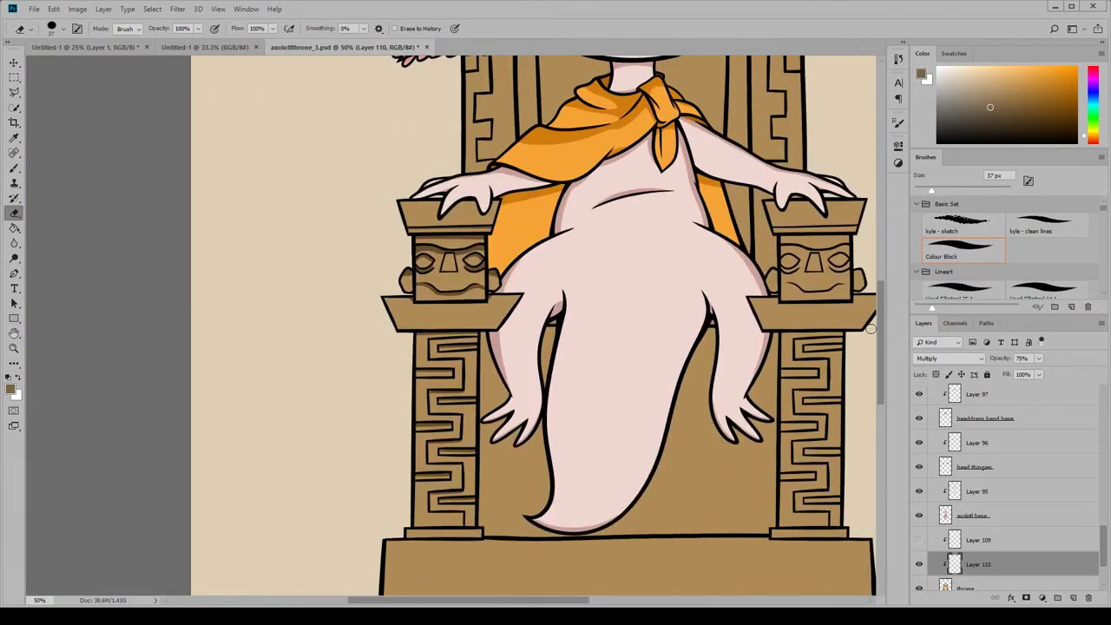
pyautogui.hotkey('ctrl', '-')
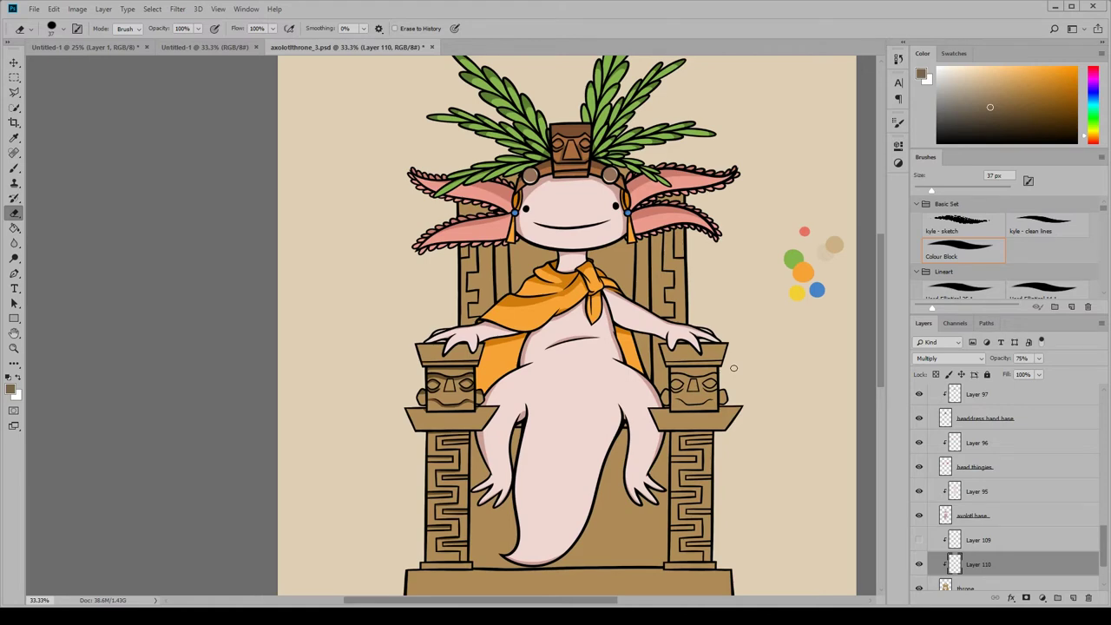
pyautogui.hotkey('ctrl', '+')
pyautogui.hotkey('ctrl', '+')
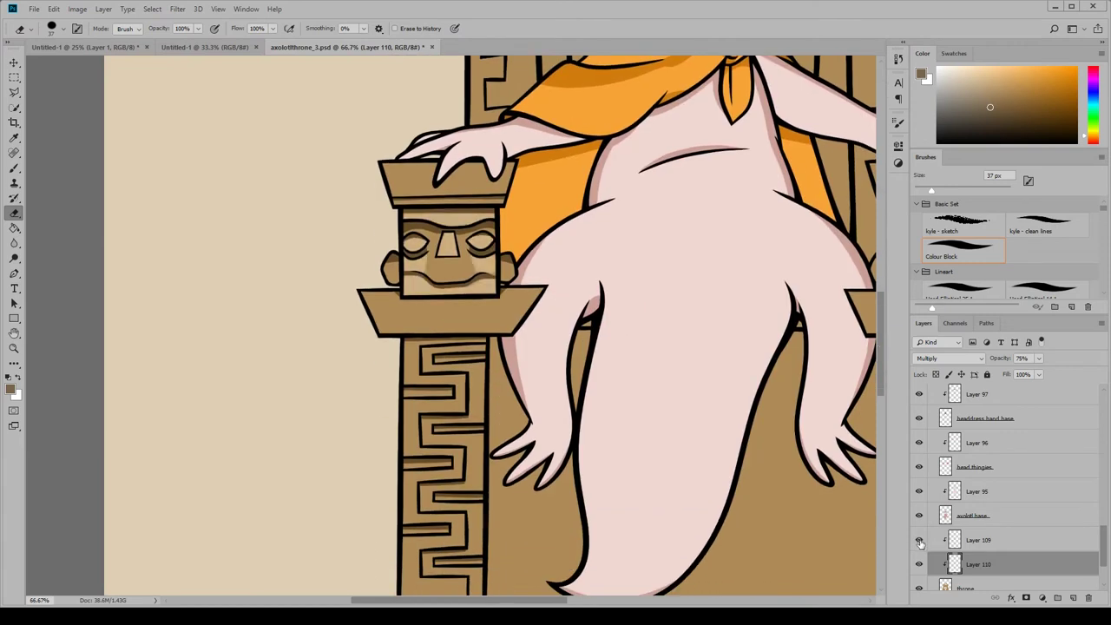
pyautogui.scroll(-2, 1106, 543)
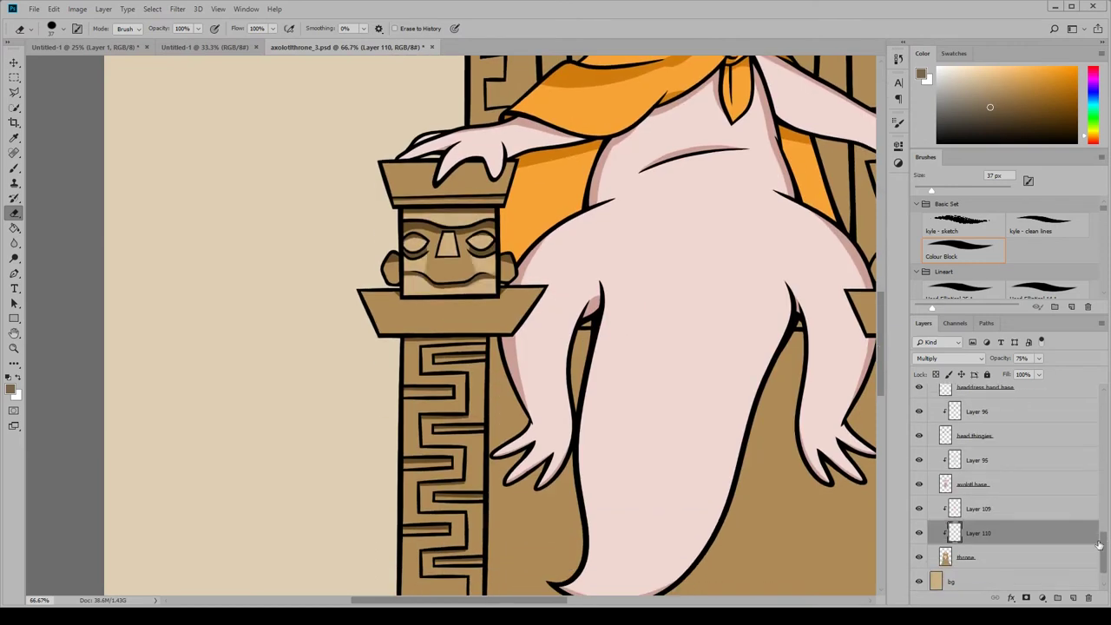
pyautogui.click(919, 532)
pyautogui.click(984, 512)
pyautogui.click(11, 390)
pyautogui.click(487, 271)
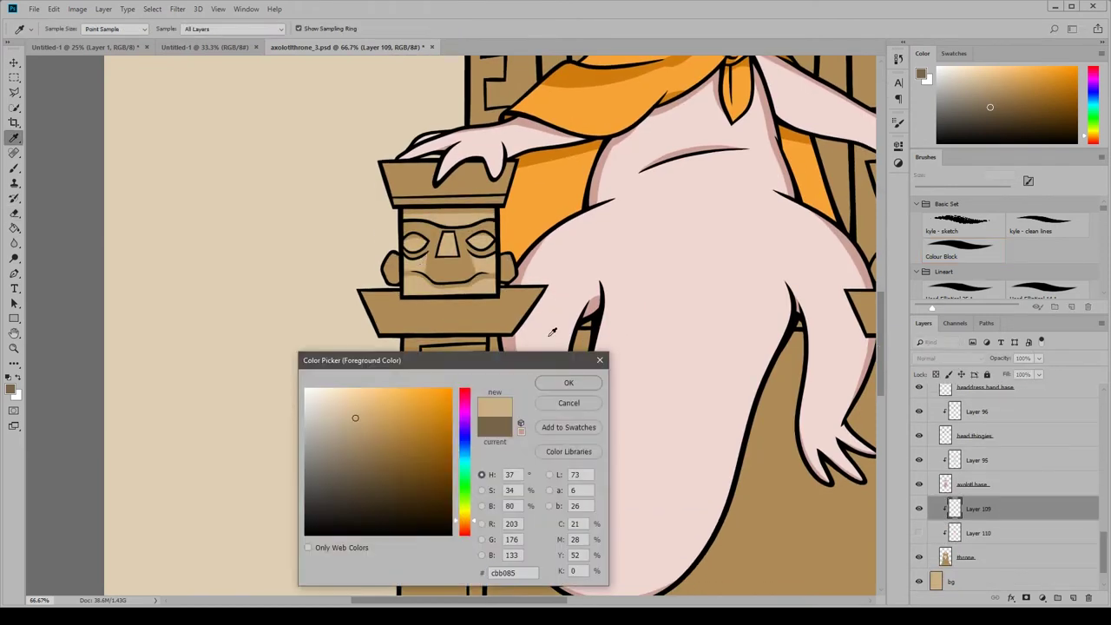
pyautogui.click(568, 381)
# Paint a light tan highlight around the upper notch of the left pillar with a 31 px brush.
pyautogui.scroll(-3, 485, 230)
pyautogui.press('b')
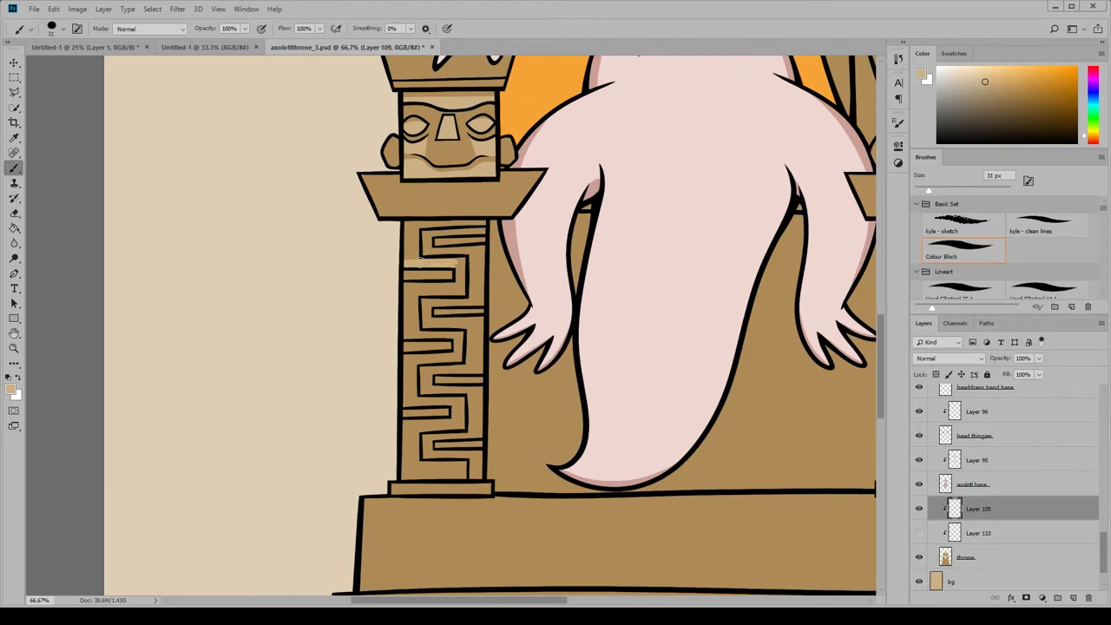
pyautogui.moveTo(463, 258)
pyautogui.mouseDown()
pyautogui.moveTo(463, 228)
pyautogui.moveTo(400, 284)
pyautogui.mouseUp()
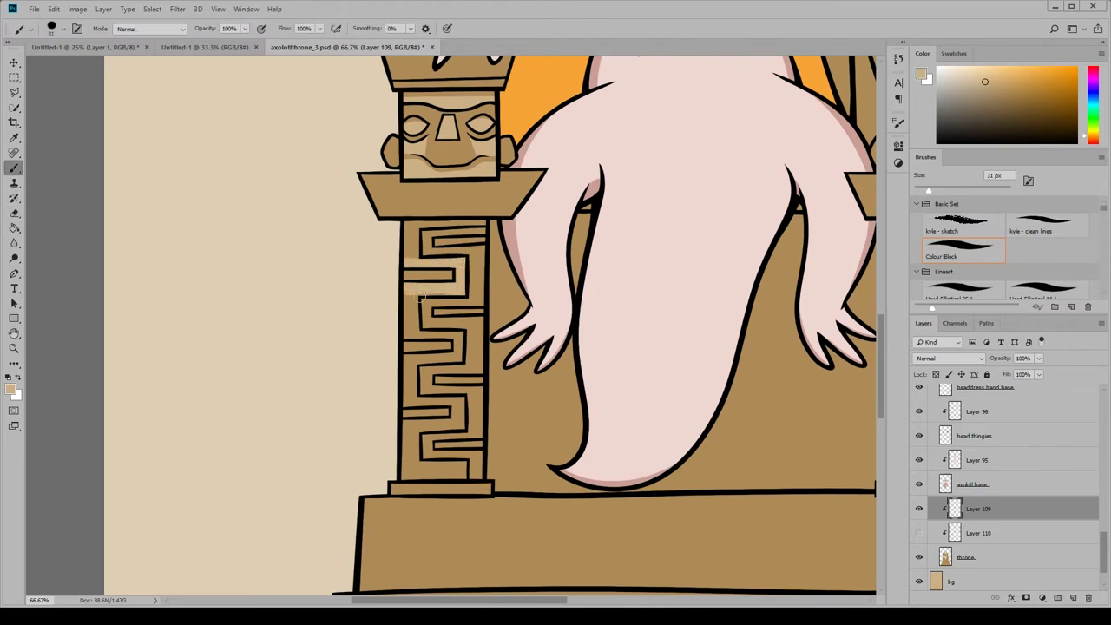
# Hide the old highlight layer, show the shadow layer and add a new clipped layer directly above it.
pyautogui.click(919, 508)
pyautogui.click(919, 533)
pyautogui.click(1002, 536)
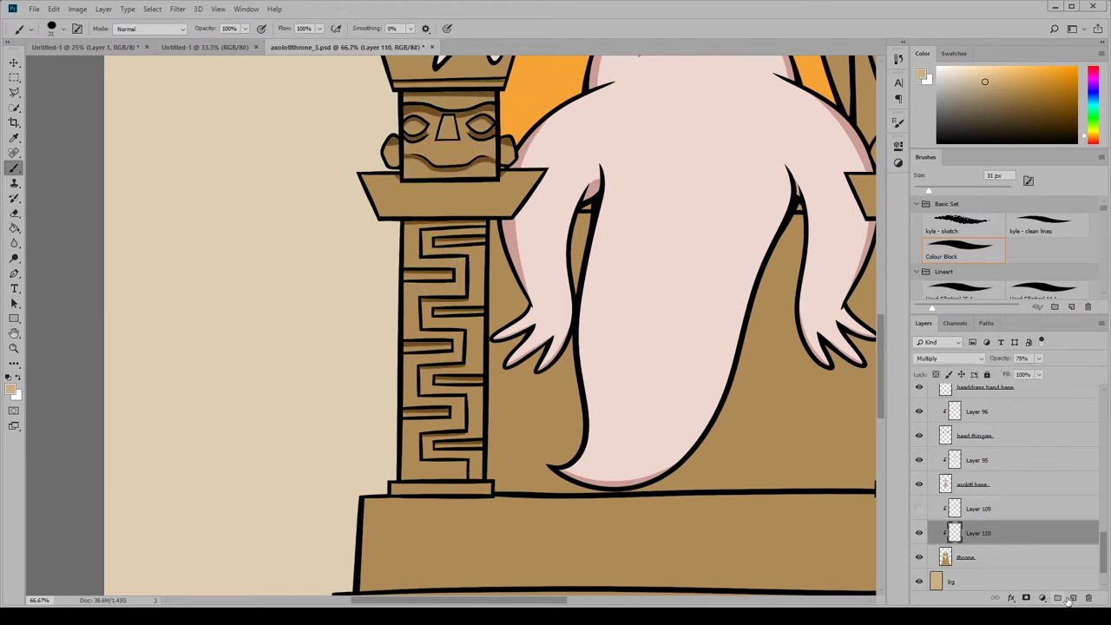
pyautogui.click(1071, 598)
# Paint light tan highlight strips along the tops of the left pillar's raised zigzag bands.
pyautogui.moveTo(406, 260); pyautogui.dragTo(455, 259)
pyautogui.moveTo(401, 333); pyautogui.dragTo(461, 333)
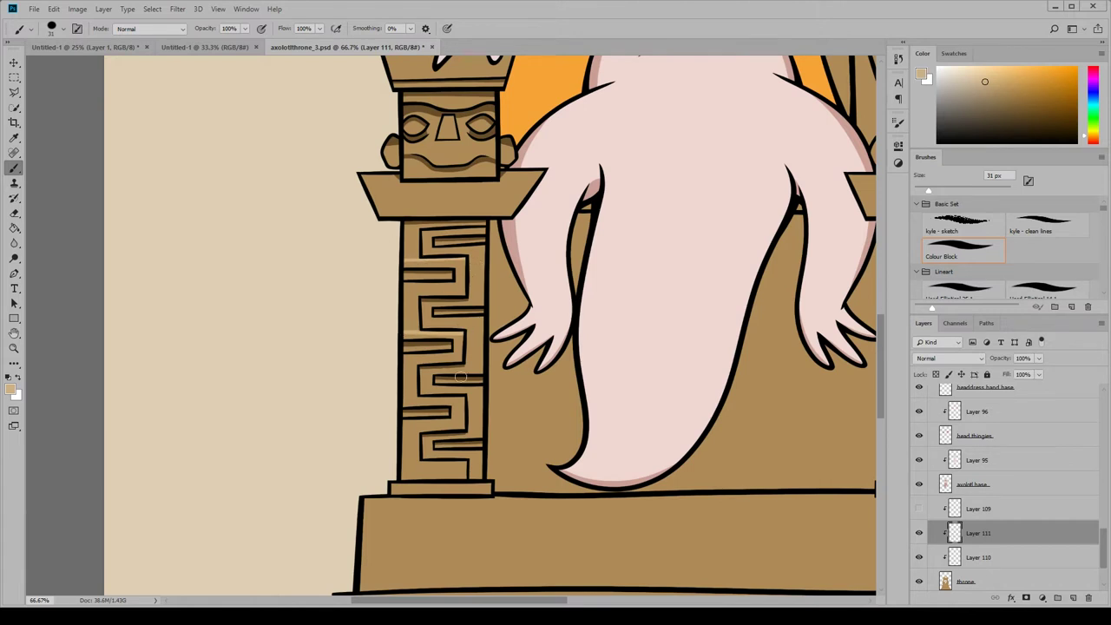
pyautogui.moveTo(401, 399); pyautogui.dragTo(462, 398)
pyautogui.moveTo(401, 462); pyautogui.dragTo(467, 464)
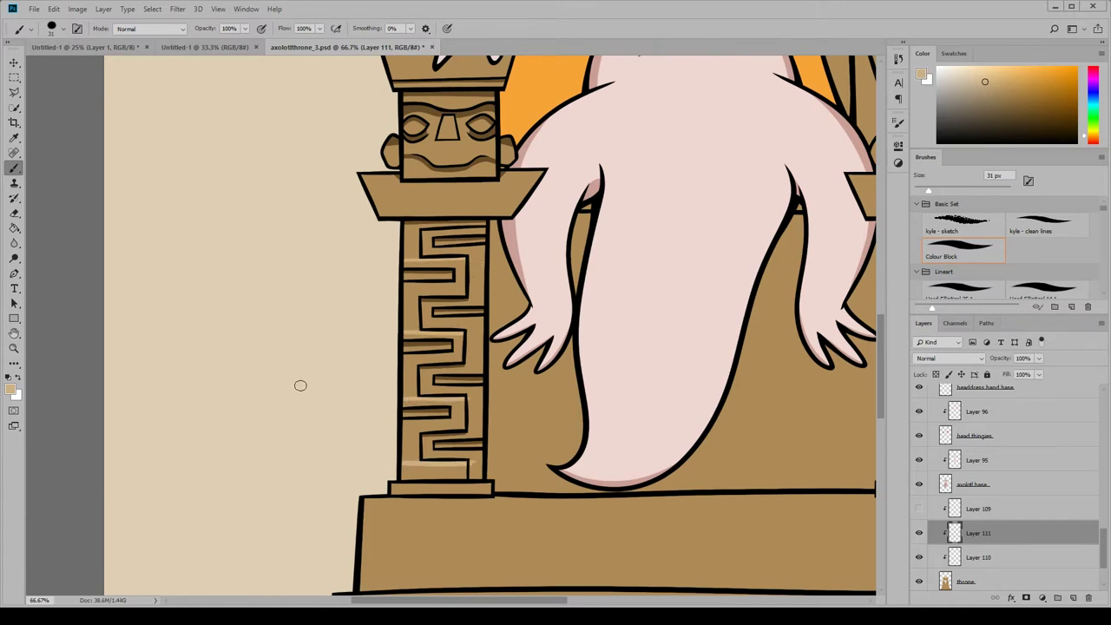
pyautogui.moveTo(406, 402); pyautogui.dragTo(463, 400)
pyautogui.moveTo(403, 334); pyautogui.dragTo(456, 334)
pyautogui.moveTo(406, 262); pyautogui.dragTo(463, 261)
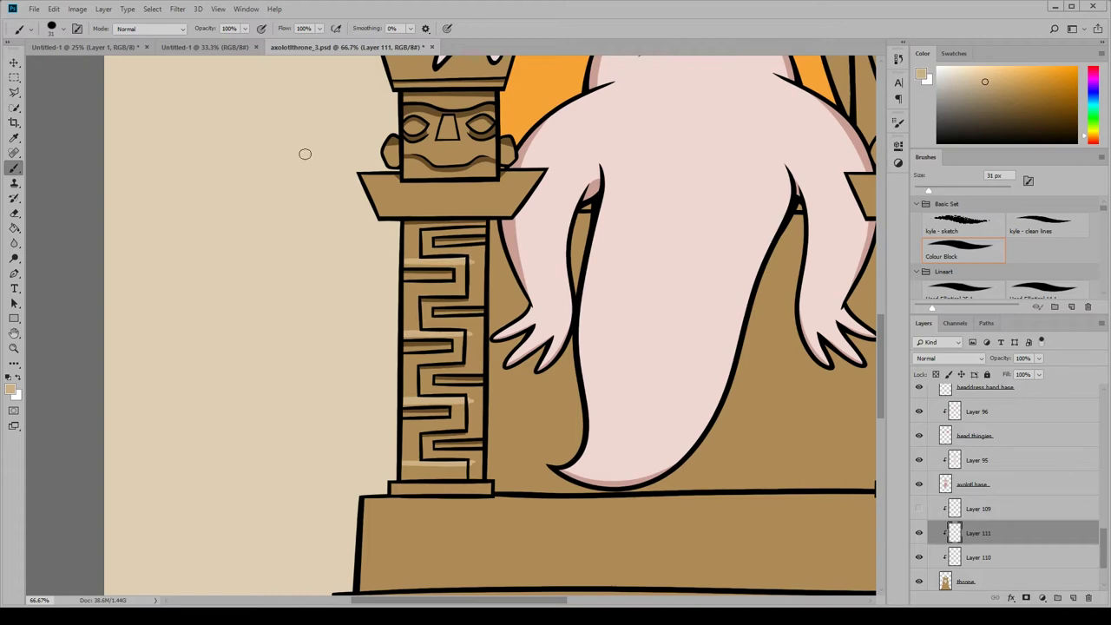
# Trim the highlight strips with the 37 px eraser and extend light tan around the pillar's middle notch.
pyautogui.click(13, 213)
pyautogui.click(218, 9)
pyautogui.click(233, 93)
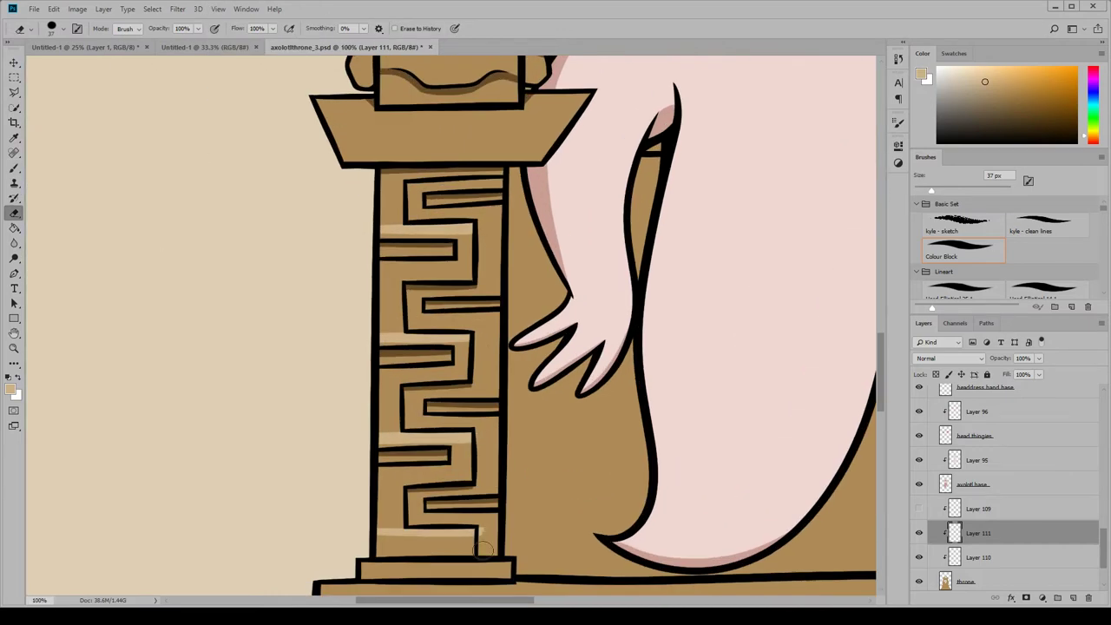
pyautogui.moveTo(380, 452); pyautogui.dragTo(469, 452)
pyautogui.moveTo(380, 352)
pyautogui.mouseDown()
pyautogui.moveTo(441, 351)
pyautogui.moveTo(462, 388)
pyautogui.mouseUp()
pyautogui.click(14, 169)
pyautogui.moveTo(460, 349)
pyautogui.mouseDown()
pyautogui.moveTo(376, 376)
pyautogui.moveTo(464, 383)
pyautogui.moveTo(368, 379)
pyautogui.moveTo(479, 392)
pyautogui.mouseUp()
pyautogui.click(14, 213)
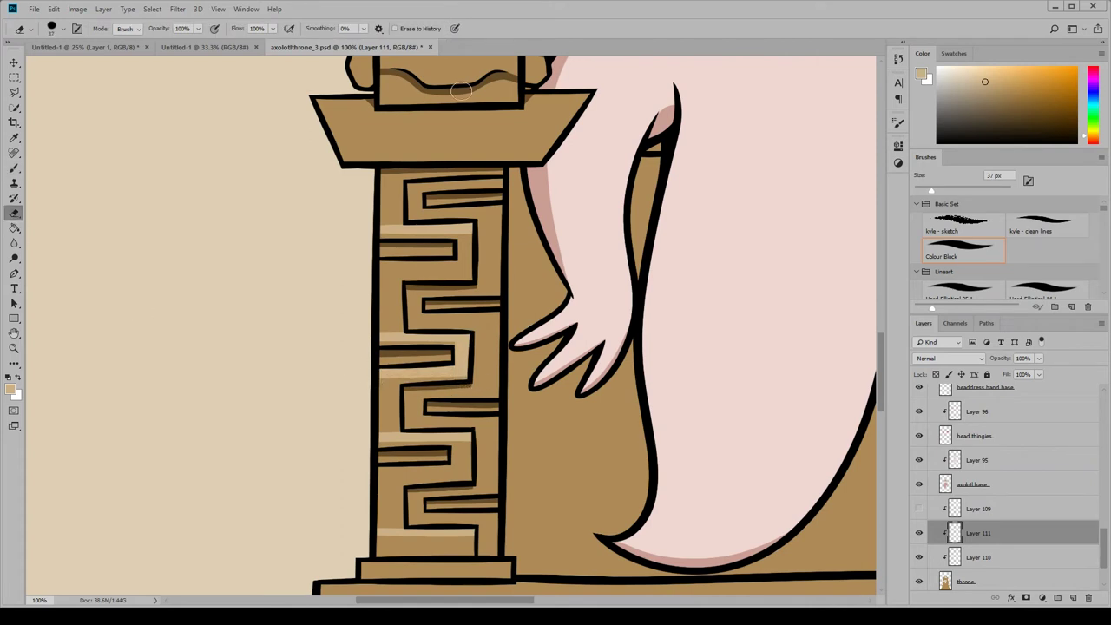
# Highlight the adjoining zigzag band and its vertical section in light tan, erasing the inner edge.
pyautogui.press('b')
pyautogui.moveTo(412, 319); pyautogui.dragTo(510, 320)
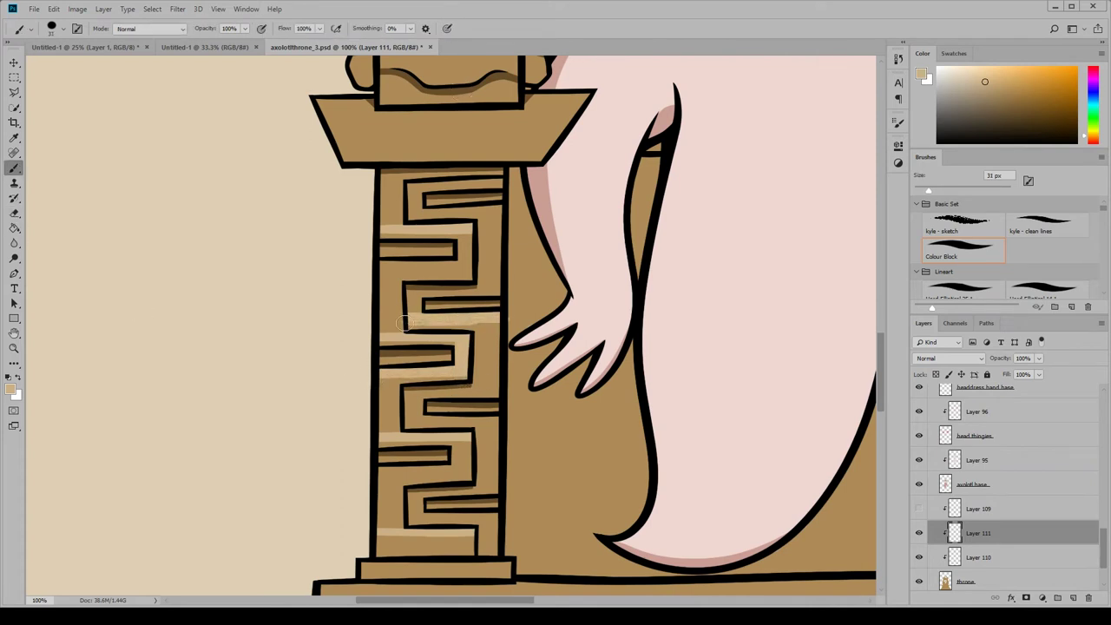
pyautogui.moveTo(483, 378)
pyautogui.mouseDown()
pyautogui.moveTo(483, 316)
pyautogui.moveTo(491, 389)
pyautogui.moveTo(499, 376)
pyautogui.mouseUp()
pyautogui.press('e')
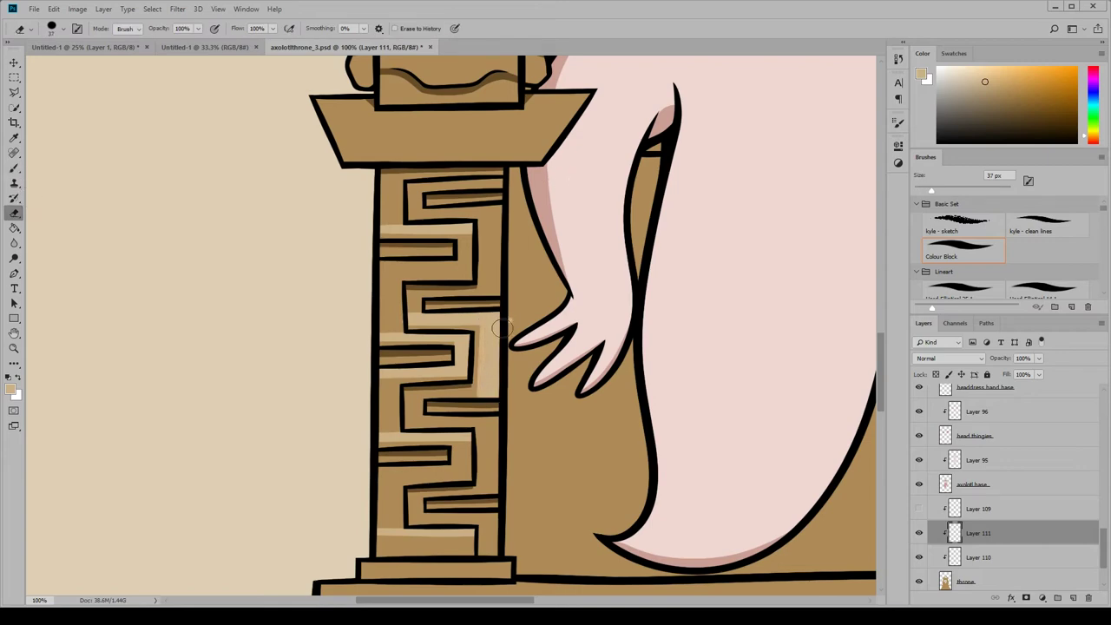
pyautogui.moveTo(478, 328); pyautogui.dragTo(477, 403)
# Try several blend modes on the new highlight layer, settling on Linear Dodge (Add) at 33% opacity.
pyautogui.click(949, 358)
pyautogui.click(944, 196)
pyautogui.click(938, 358)
pyautogui.click(945, 215)
pyautogui.click(963, 358)
pyautogui.click(964, 194)
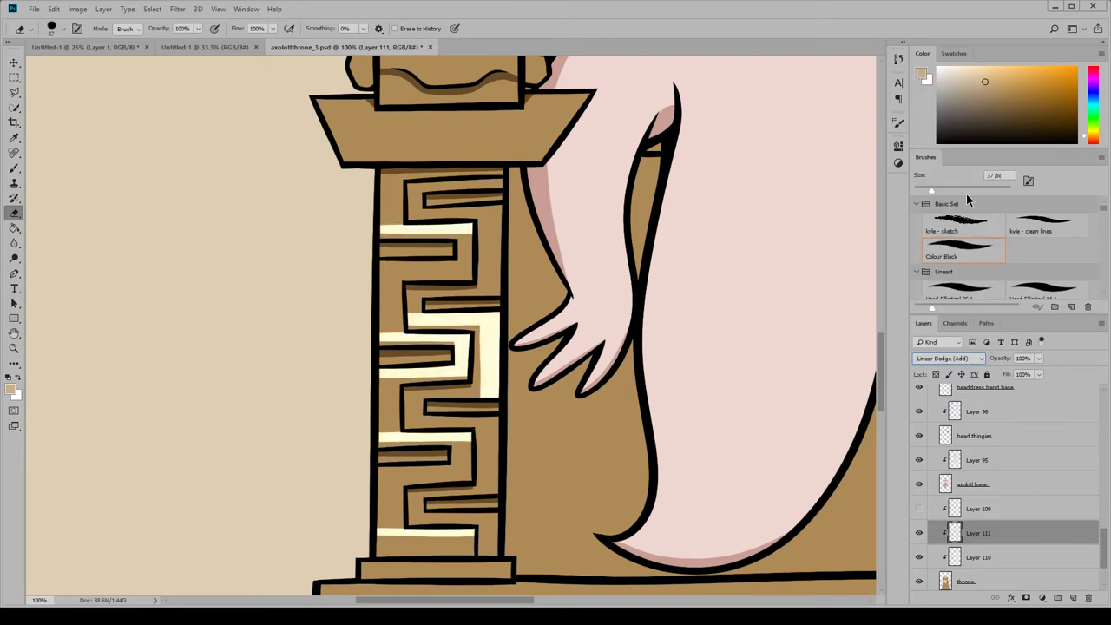
pyautogui.click(1038, 358)
pyautogui.moveTo(1040, 371); pyautogui.dragTo(1001, 370)
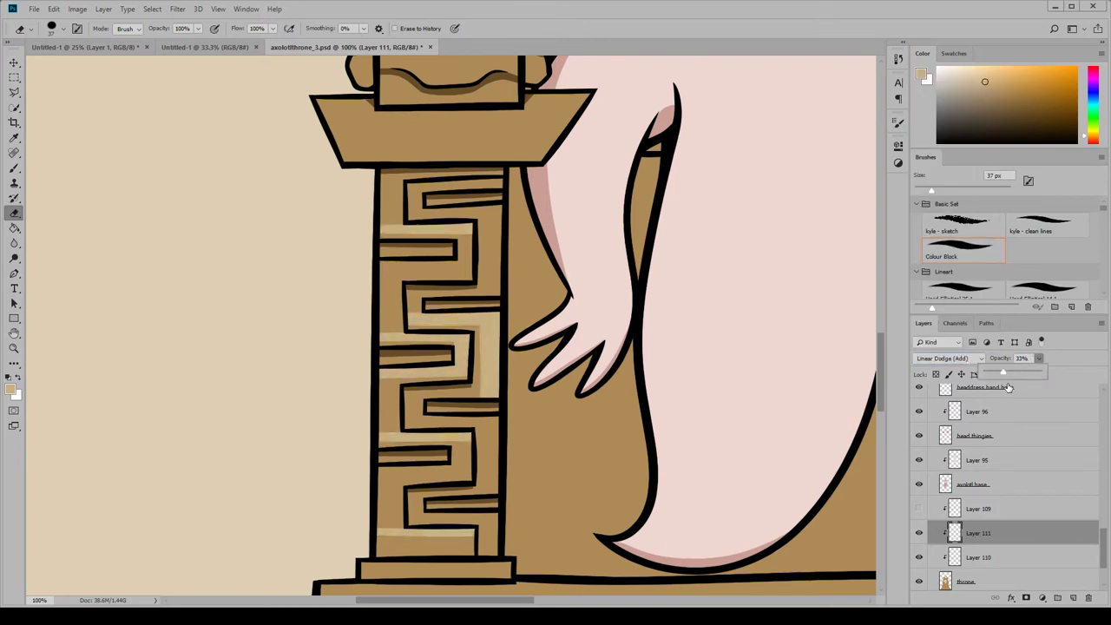
# Hide the new highlight layer and fill the left pillar's recessed bars with darker brown on the shadow layer.
pyautogui.click(919, 533)
pyautogui.click(978, 557)
pyautogui.press('b')
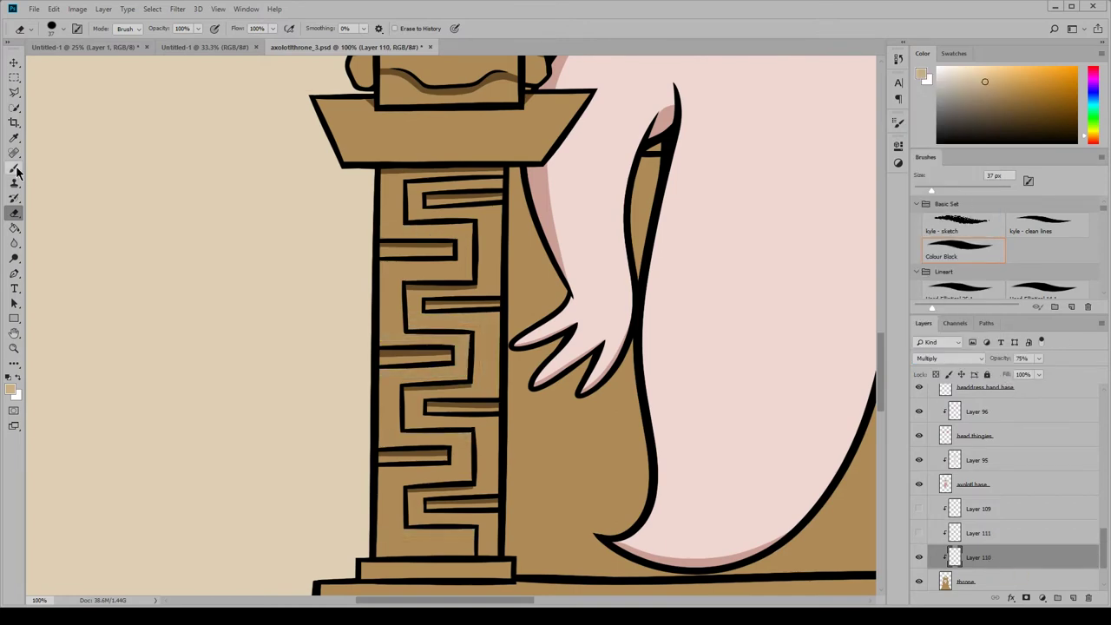
pyautogui.moveTo(381, 249)
pyautogui.mouseDown()
pyautogui.moveTo(448, 256)
pyautogui.moveTo(392, 244)
pyautogui.moveTo(451, 251)
pyautogui.mouseUp()
pyautogui.moveTo(434, 199)
pyautogui.mouseDown()
pyautogui.moveTo(478, 196)
pyautogui.moveTo(449, 198)
pyautogui.mouseUp()
pyautogui.moveTo(427, 305)
pyautogui.mouseDown()
pyautogui.moveTo(486, 306)
pyautogui.moveTo(428, 307)
pyautogui.mouseUp()
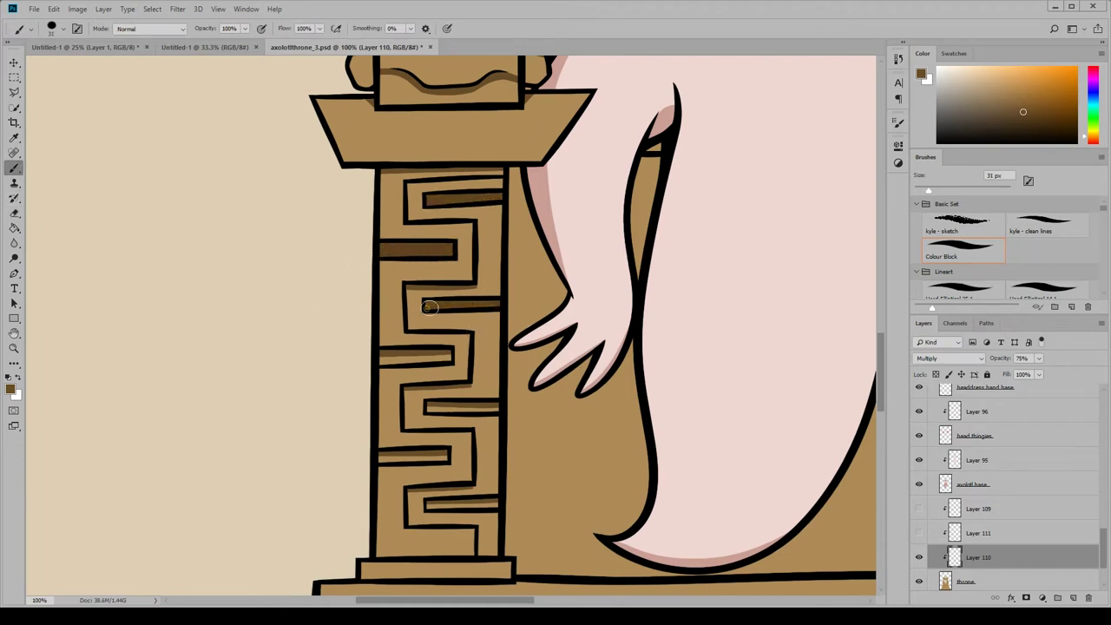
pyautogui.moveTo(382, 354)
pyautogui.mouseDown()
pyautogui.moveTo(450, 356)
pyautogui.moveTo(396, 356)
pyautogui.mouseUp()
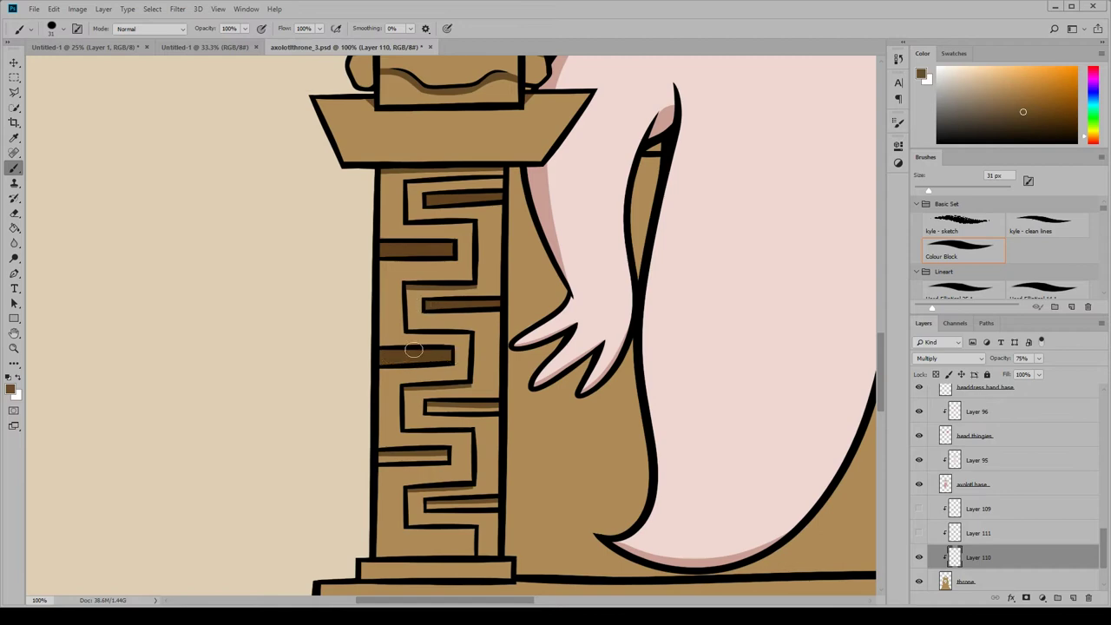
pyautogui.moveTo(430, 408)
pyautogui.mouseDown()
pyautogui.moveTo(492, 405)
pyautogui.moveTo(430, 406)
pyautogui.mouseUp()
pyautogui.moveTo(382, 456); pyautogui.dragTo(444, 451)
pyautogui.moveTo(429, 504)
pyautogui.mouseDown()
pyautogui.moveTo(491, 503)
pyautogui.moveTo(428, 505)
pyautogui.mouseUp()
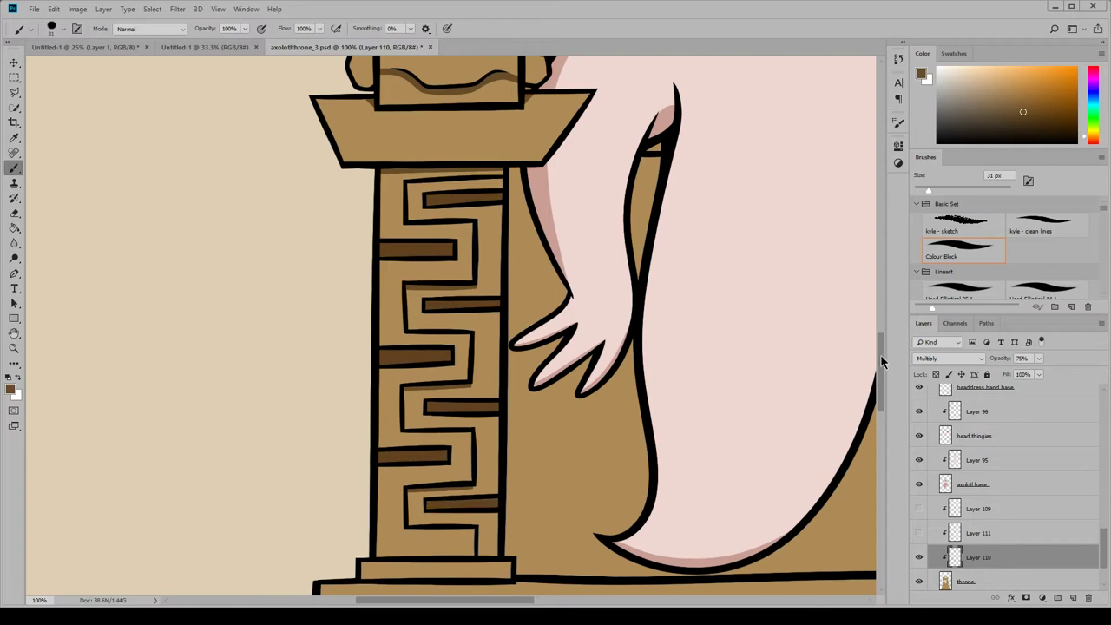
# Fill two outer recessed bars midway down the right armrest pillar with dark brown.
pyautogui.moveTo(881, 362)
pyautogui.mouseDown()
pyautogui.moveTo(885, 311)
pyautogui.moveTo(883, 363)
pyautogui.mouseUp()
pyautogui.moveTo(526, 600); pyautogui.dragTo(671, 601)
pyautogui.moveTo(472, 290)
pyautogui.mouseDown()
pyautogui.moveTo(495, 288)
pyautogui.moveTo(468, 290)
pyautogui.mouseUp()
pyautogui.moveTo(475, 390)
pyautogui.mouseDown()
pyautogui.moveTo(526, 392)
pyautogui.moveTo(464, 389)
pyautogui.mouseUp()
pyautogui.press('e')
pyautogui.moveTo(570, 600); pyautogui.dragTo(564, 599)
pyautogui.click(14, 168)
# Fill the remaining recessed bars of the right armrest pillar with dark brown using the 31 px brush.
pyautogui.moveTo(511, 344)
pyautogui.mouseDown()
pyautogui.moveTo(454, 337)
pyautogui.moveTo(519, 339)
pyautogui.mouseUp()
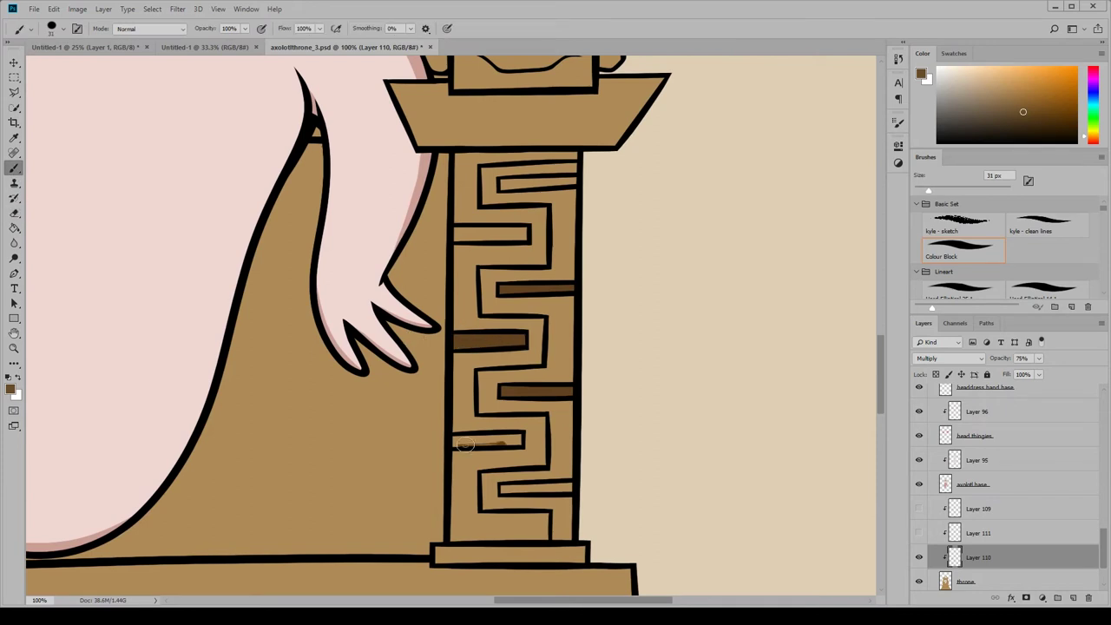
pyautogui.moveTo(503, 440)
pyautogui.mouseDown()
pyautogui.moveTo(453, 441)
pyautogui.moveTo(513, 437)
pyautogui.mouseUp()
pyautogui.moveTo(508, 488); pyautogui.dragTo(555, 490)
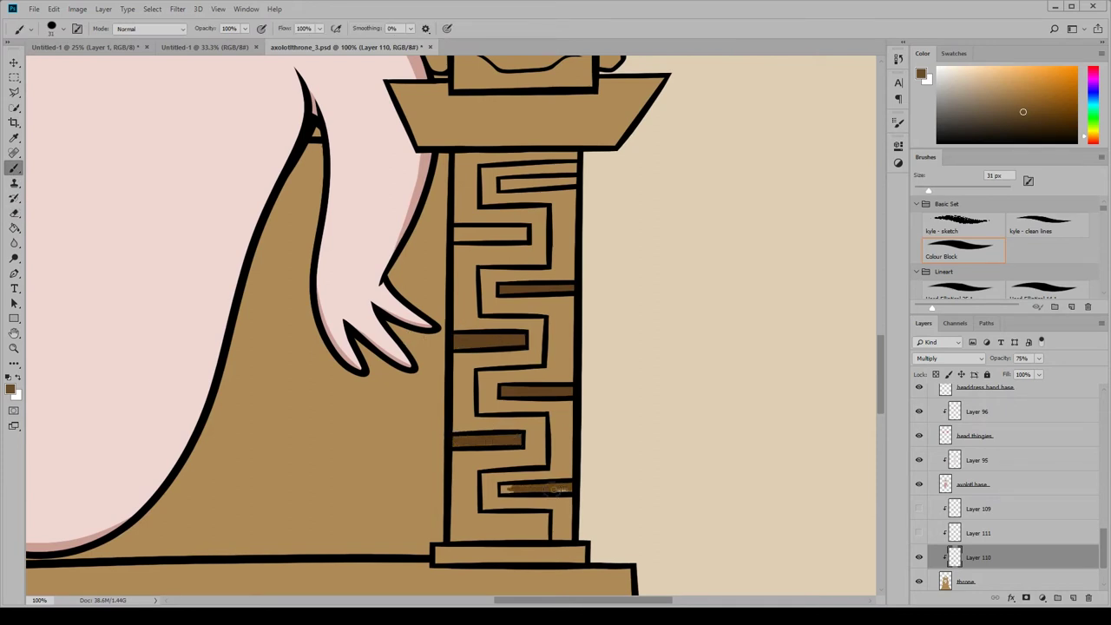
pyautogui.moveTo(469, 238)
pyautogui.mouseDown()
pyautogui.moveTo(529, 234)
pyautogui.moveTo(452, 233)
pyautogui.mouseUp()
pyautogui.moveTo(503, 187)
pyautogui.mouseDown()
pyautogui.moveTo(570, 180)
pyautogui.moveTo(503, 184)
pyautogui.mouseUp()
pyautogui.hscroll(-5, 661, 63)
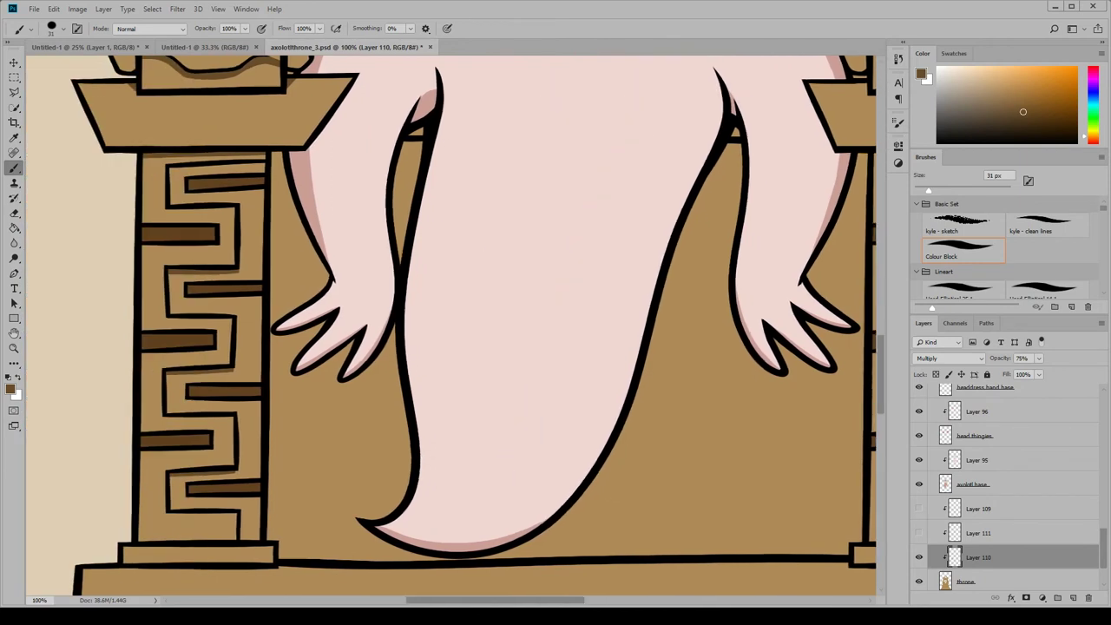
# Add a clipped layer above the throne's recess fills and shade the top of the right armrest pillar beneath its capital in brown.
pyautogui.click(1072, 598)
pyautogui.click(10, 389)
pyautogui.click(568, 382)
pyautogui.hscroll(6, 451, 325)
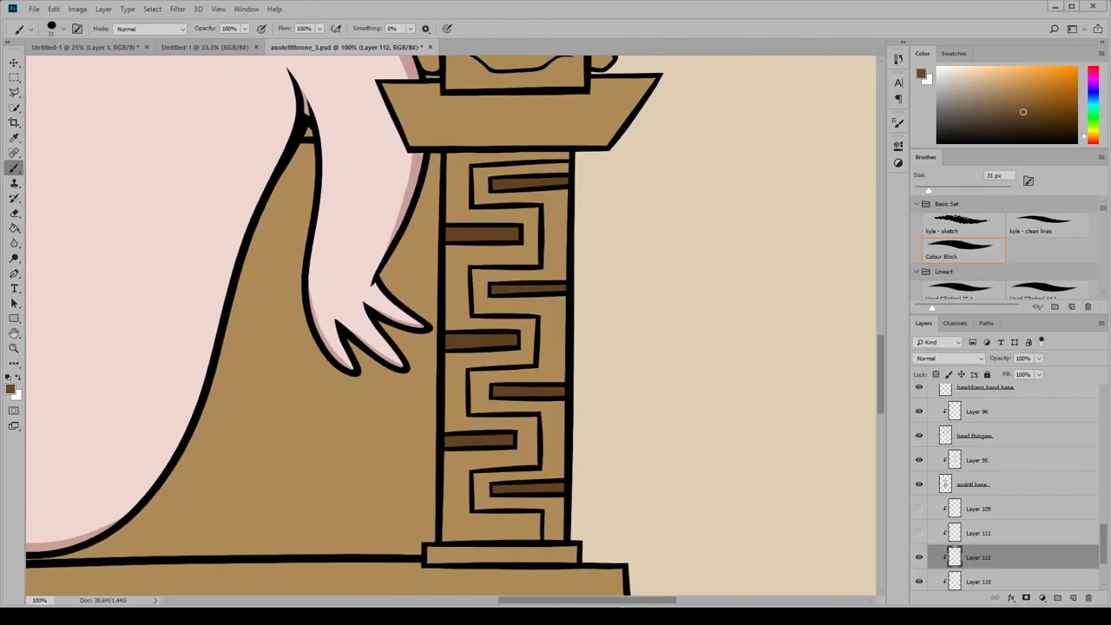
pyautogui.moveTo(388, 154); pyautogui.dragTo(509, 155)
pyautogui.hscroll(-7, 425, 205)
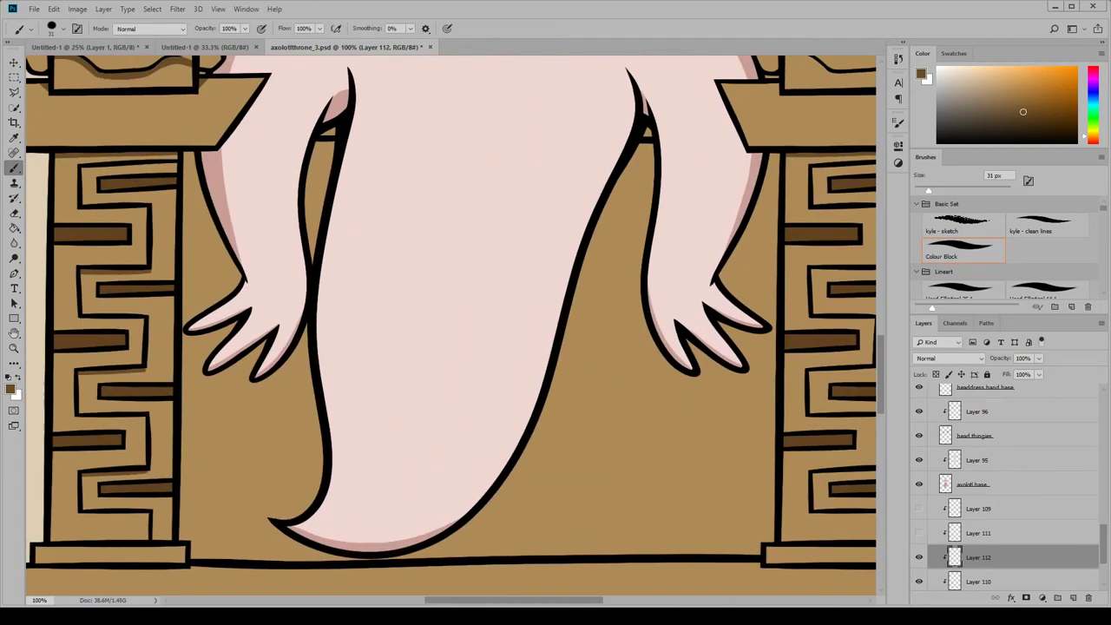
# Paint brown shadows under three horizontal edges of the right pillar's carved zigzag and erase the overshoot with a 37 px eraser.
pyautogui.hscroll(8, 418, 260)
pyautogui.moveTo(354, 272); pyautogui.dragTo(428, 271)
pyautogui.moveTo(349, 373); pyautogui.dragTo(430, 372)
pyautogui.moveTo(351, 474); pyautogui.dragTo(428, 472)
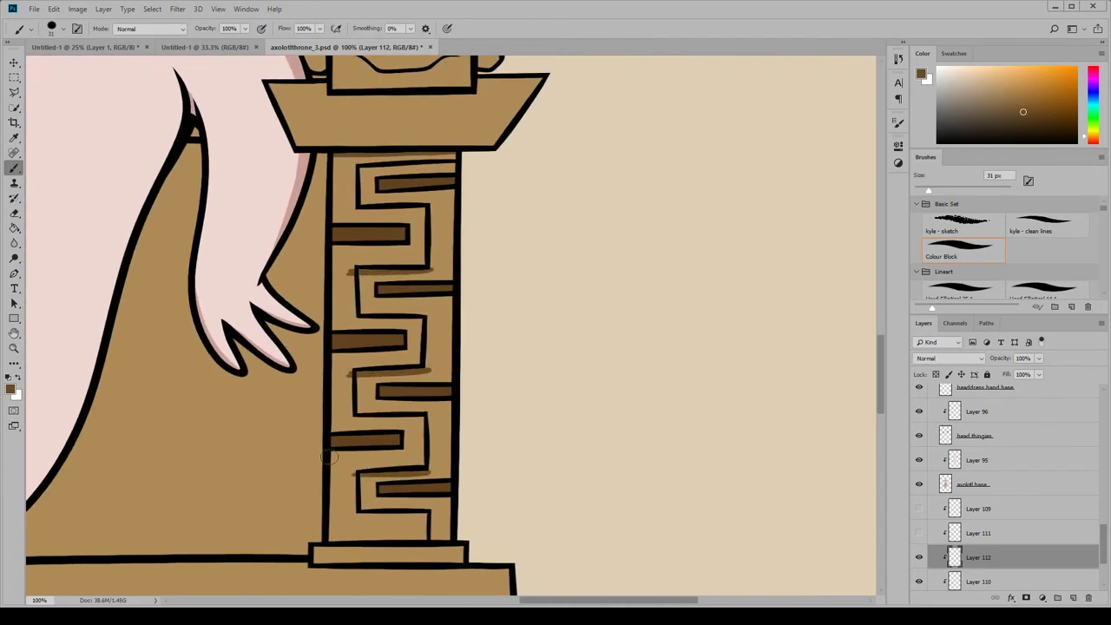
pyautogui.press('e')
pyautogui.moveTo(352, 358); pyautogui.dragTo(350, 383)
pyautogui.moveTo(437, 379); pyautogui.dragTo(429, 349)
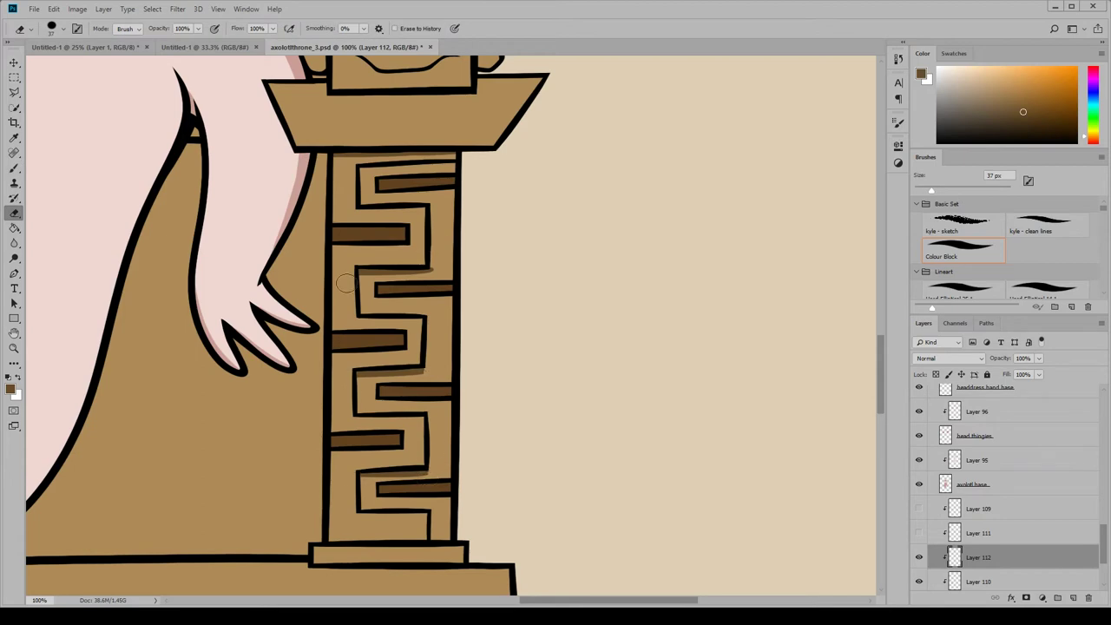
# Shade the upper part and underside of both eyes on the right armrest's carved face with the 31 px brush.
pyautogui.moveTo(881, 370); pyautogui.dragTo(881, 324)
pyautogui.moveTo(607, 600); pyautogui.dragTo(588, 600)
pyautogui.press('b')
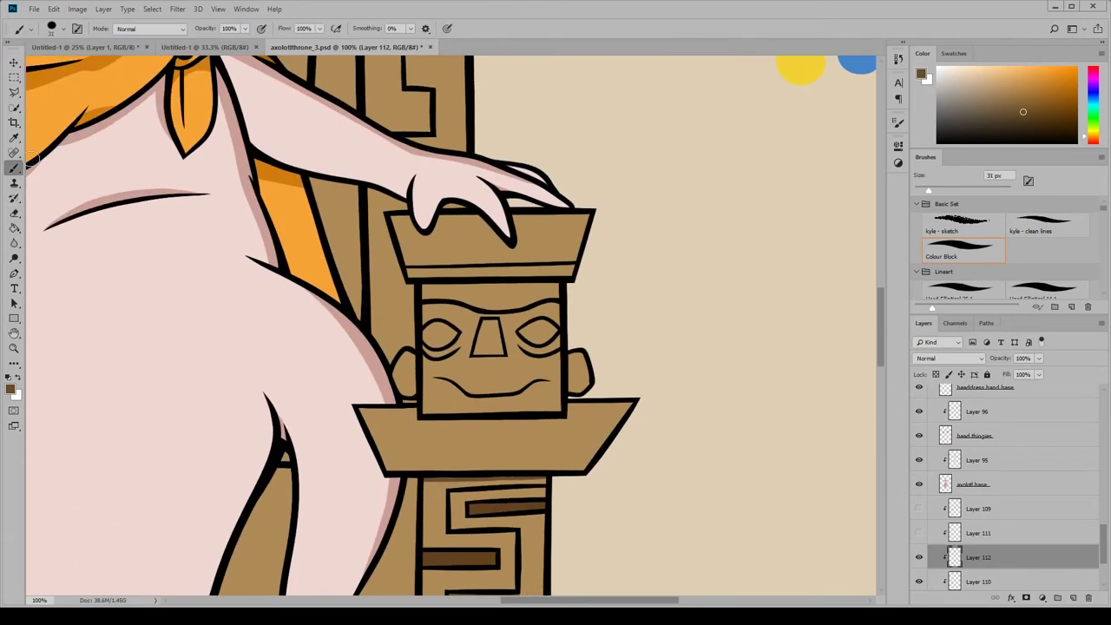
pyautogui.moveTo(424, 332); pyautogui.dragTo(560, 329)
pyautogui.press('e')
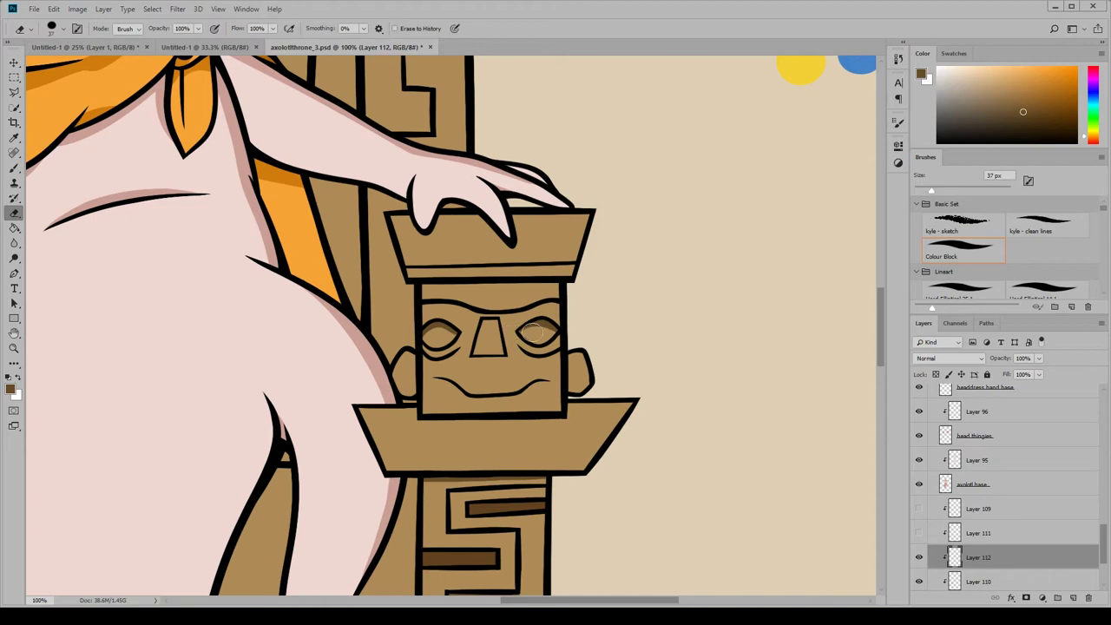
pyautogui.press('b')
pyautogui.moveTo(449, 348); pyautogui.dragTo(456, 351)
pyautogui.moveTo(515, 345); pyautogui.dragTo(564, 336)
pyautogui.press('e')
# Shade the forehead, brow line and mouth of the right armrest's carved face, cleaning the edges with the eraser.
pyautogui.press('b')
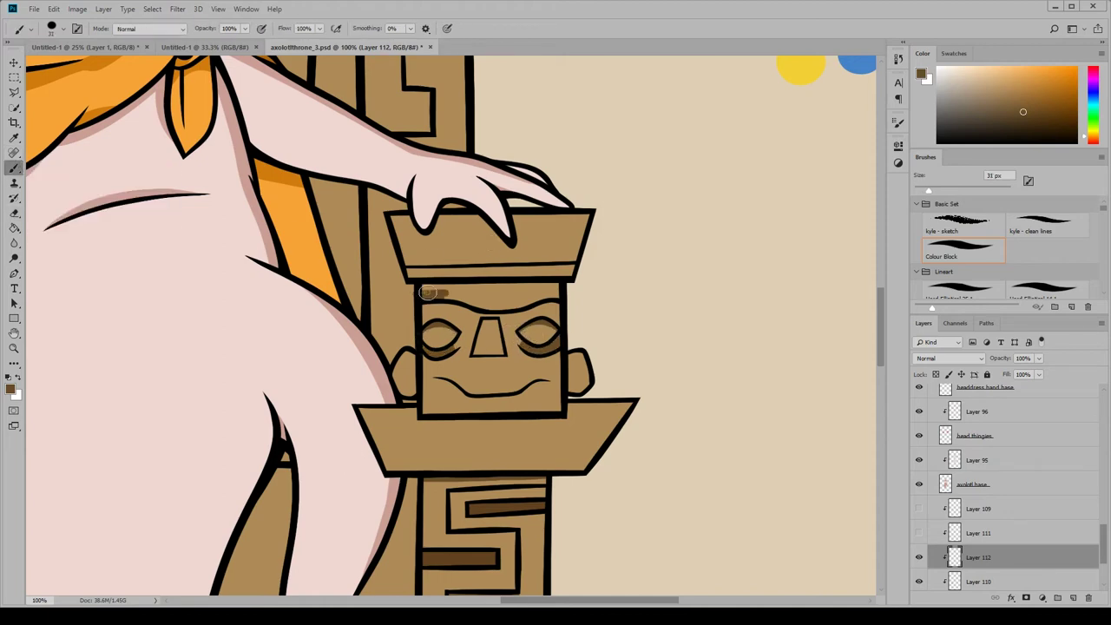
pyautogui.hscroll(-1, 430, 295)
pyautogui.moveTo(511, 283)
pyautogui.mouseDown()
pyautogui.moveTo(415, 288)
pyautogui.moveTo(480, 314)
pyautogui.moveTo(564, 308)
pyautogui.mouseUp()
pyautogui.press('e')
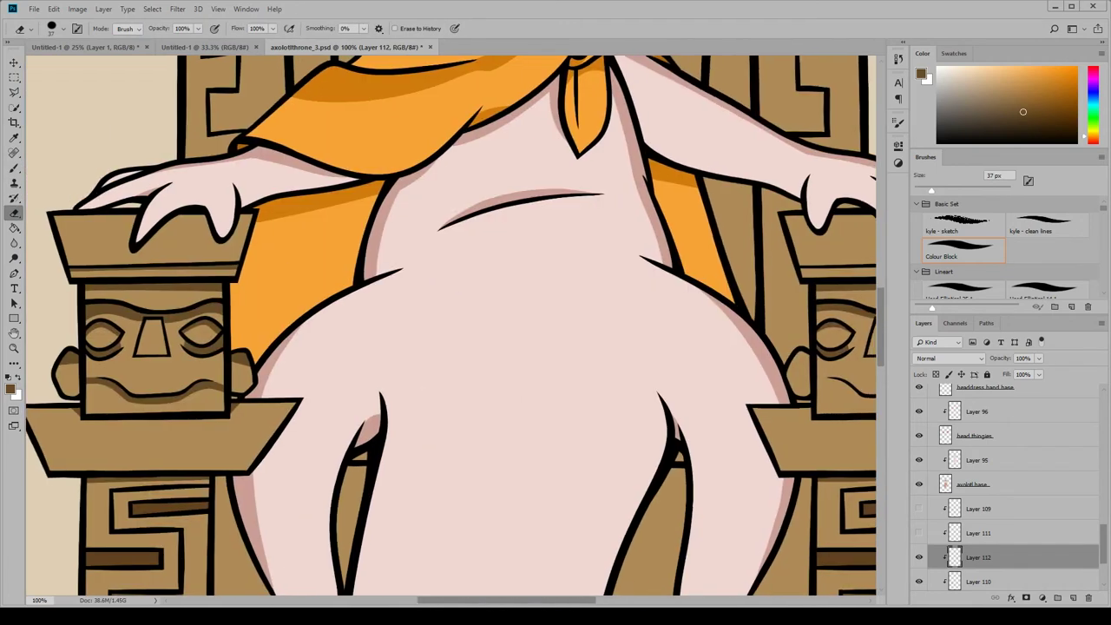
pyautogui.press('b')
pyautogui.moveTo(580, 600); pyautogui.dragTo(600, 601)
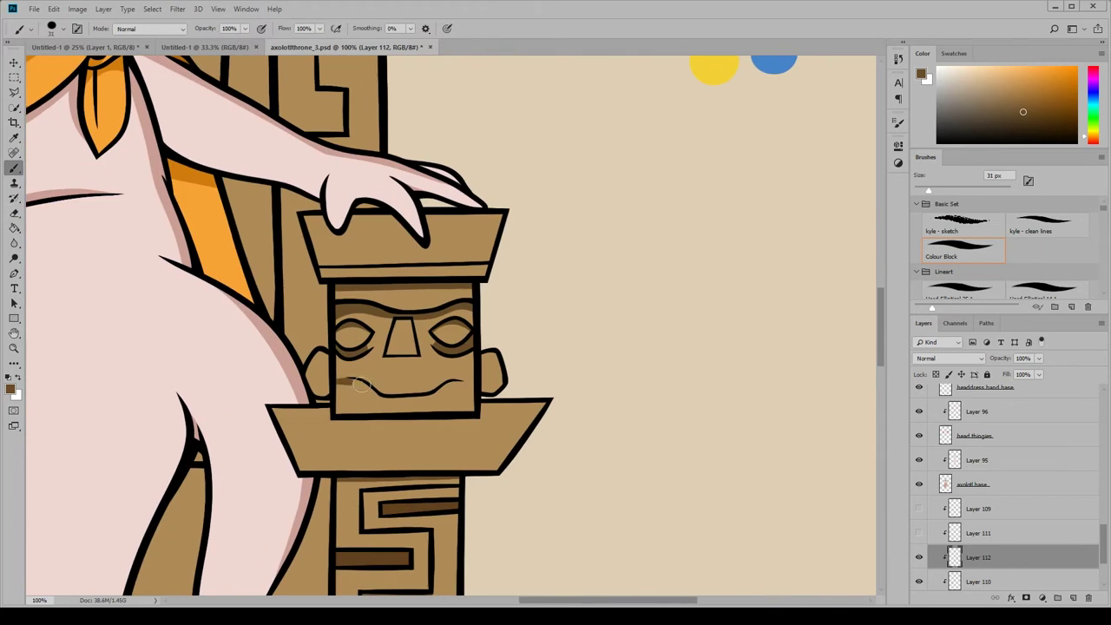
pyautogui.moveTo(351, 381); pyautogui.dragTo(440, 390)
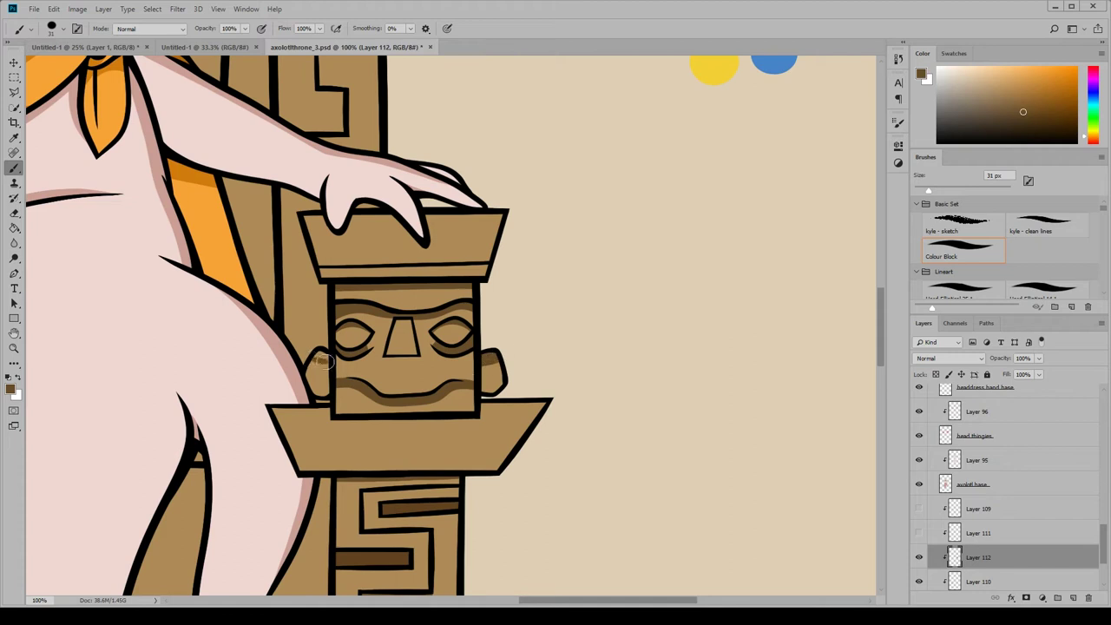
# Shade the ears and headband of the right armrest's carved face, cleaning the edges with the eraser.
pyautogui.press('e')
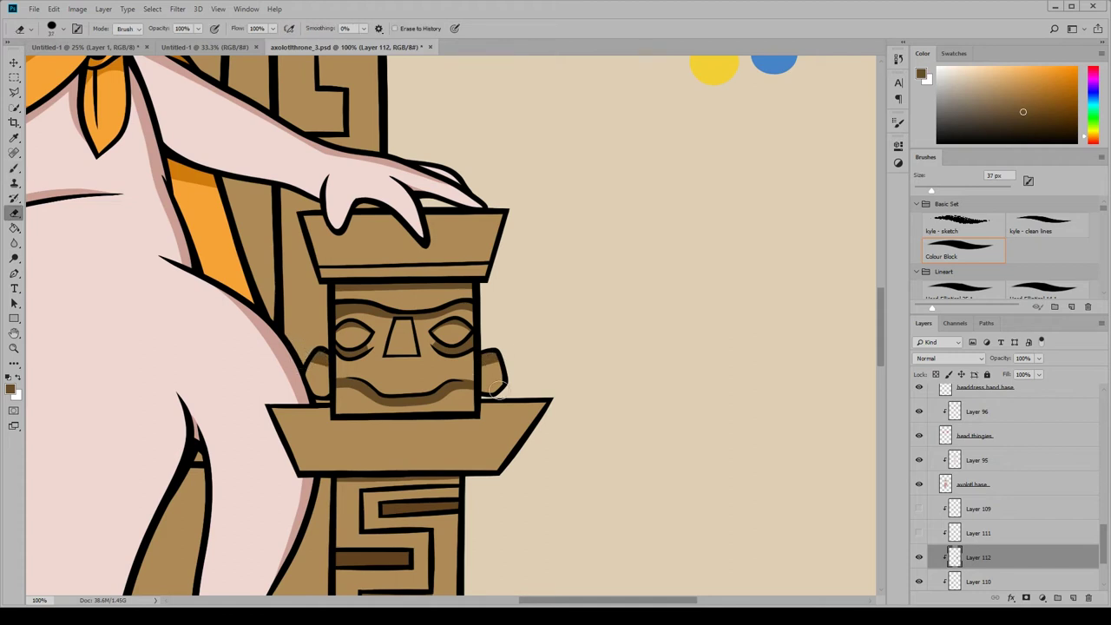
pyautogui.press('b')
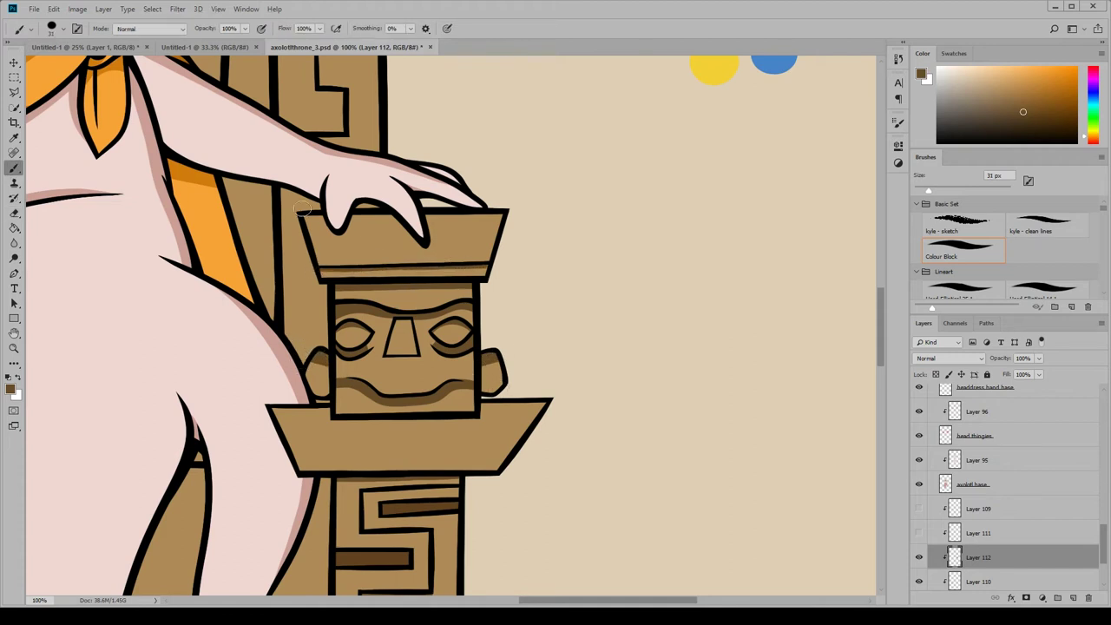
pyautogui.press('e')
pyautogui.moveTo(607, 600)
pyautogui.mouseDown()
pyautogui.moveTo(493, 599)
pyautogui.moveTo(559, 599)
pyautogui.mouseUp()
pyautogui.press('b')
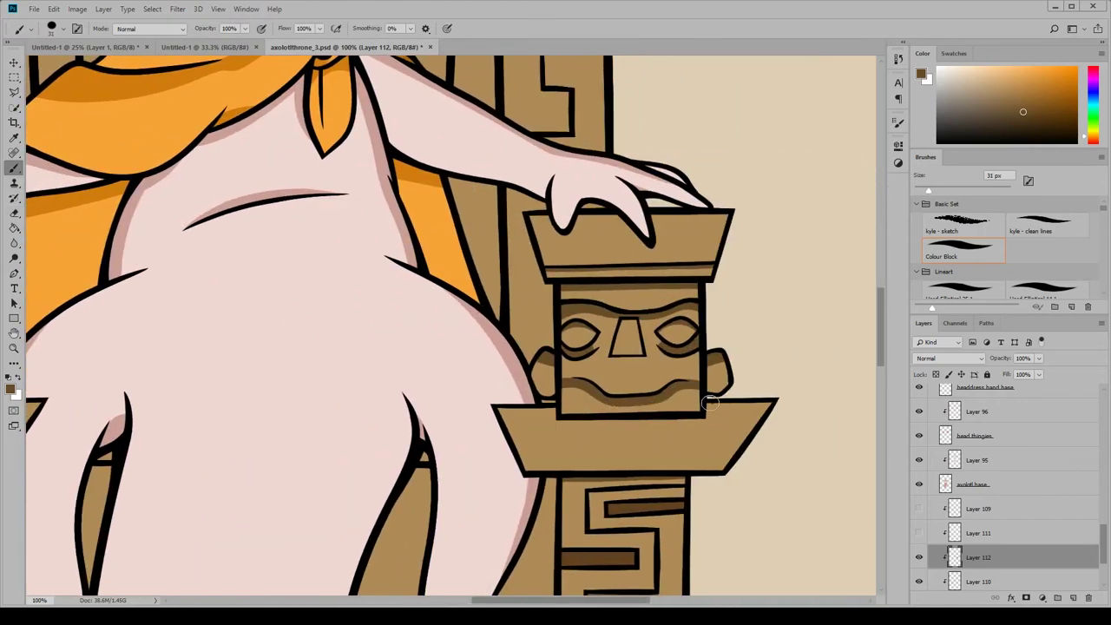
# Add another clipped layer and paint the brown shadows cast by the axolotl's legs and feet onto the throne.
pyautogui.click(1072, 597)
pyautogui.moveTo(879, 339); pyautogui.dragTo(883, 316)
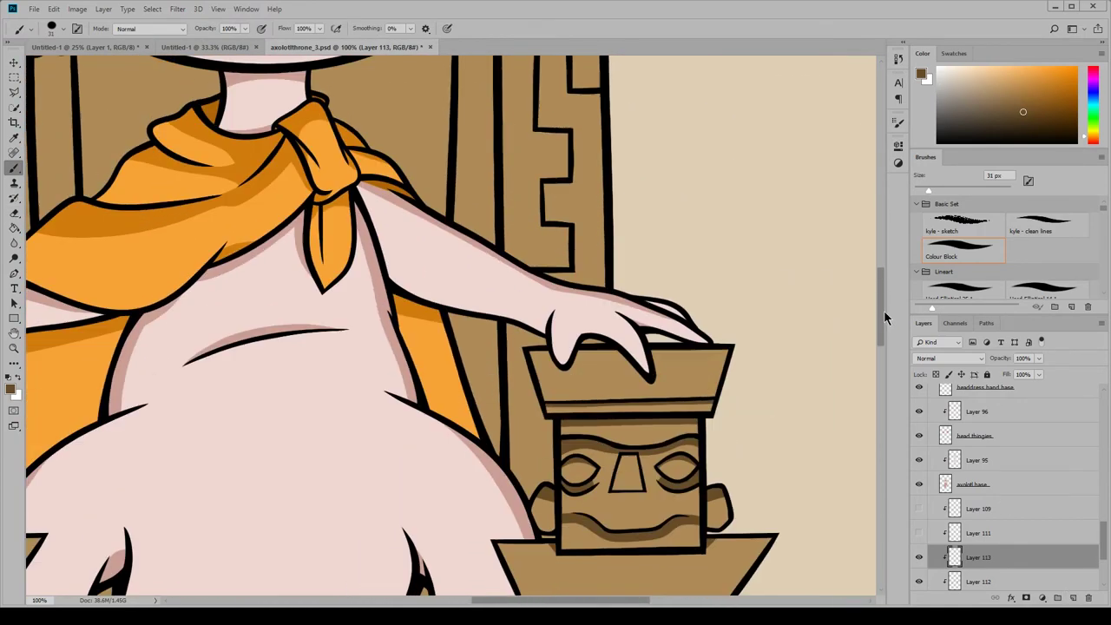
pyautogui.moveTo(564, 599); pyautogui.dragTo(483, 600)
pyautogui.moveTo(882, 314); pyautogui.dragTo(882, 359)
pyautogui.moveTo(478, 283); pyautogui.dragTo(477, 407)
pyautogui.moveTo(511, 598); pyautogui.dragTo(573, 599)
pyautogui.moveTo(511, 278)
pyautogui.mouseDown()
pyautogui.moveTo(521, 486)
pyautogui.moveTo(508, 276)
pyautogui.mouseUp()
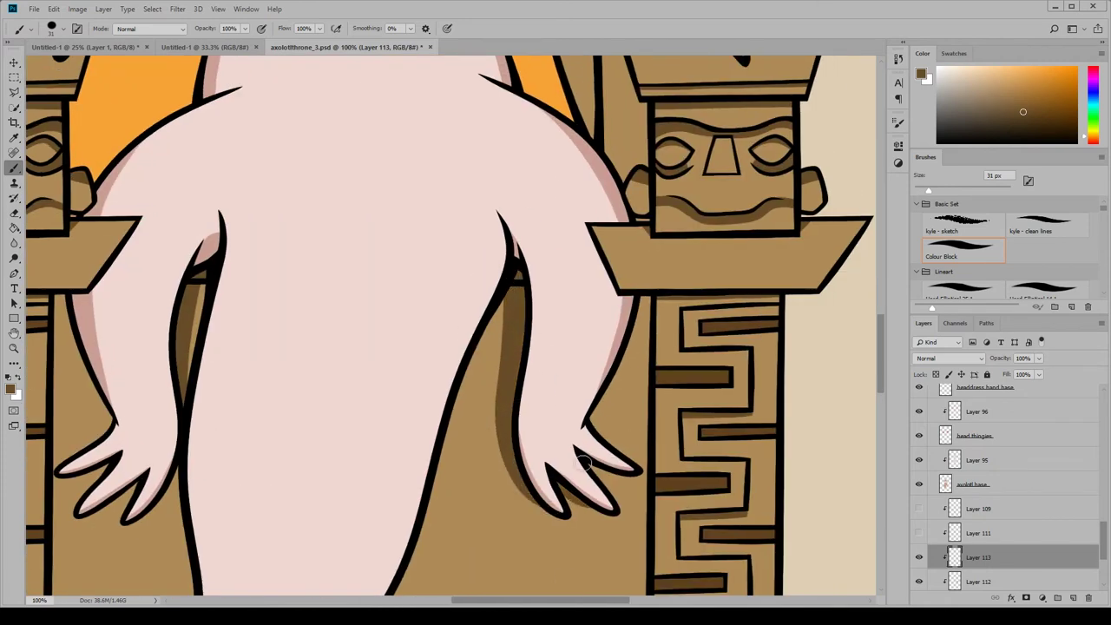
pyautogui.hscroll(-5, 577, 425)
pyautogui.moveTo(311, 504); pyautogui.dragTo(347, 488)
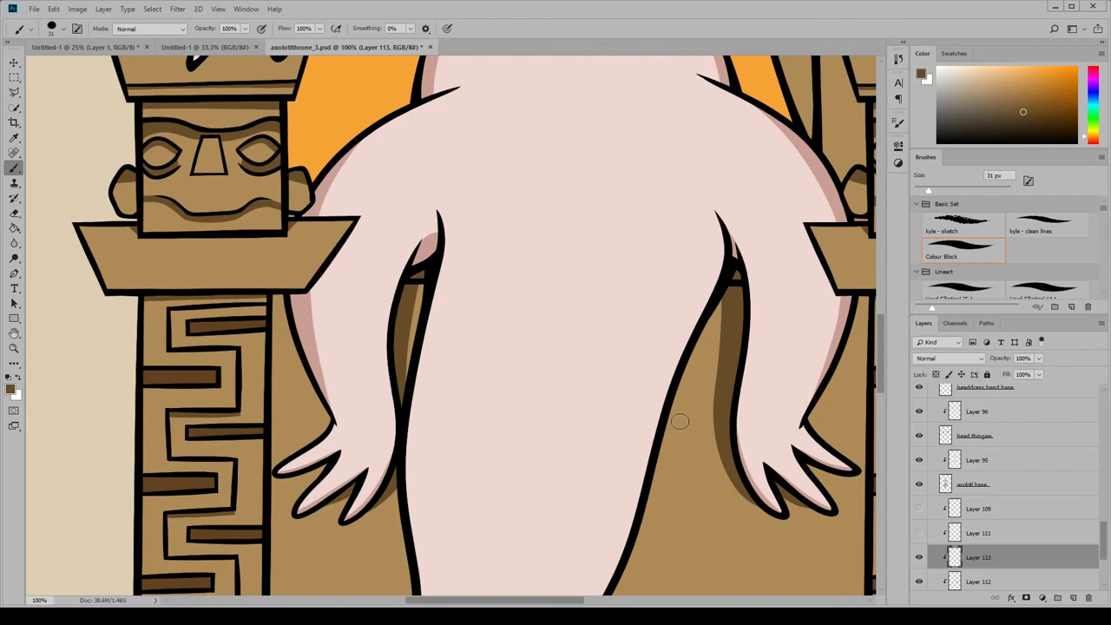
# Paint a brown cast shadow along the left edge of the tail on the cast-shadow layer.
pyautogui.click(973, 484)
pyautogui.click(13, 214)
pyautogui.click(977, 557)
pyautogui.click(14, 169)
pyautogui.moveTo(880, 352)
pyautogui.mouseDown()
pyautogui.moveTo(892, 308)
pyautogui.moveTo(913, 381)
pyautogui.moveTo(908, 374)
pyautogui.mouseUp()
pyautogui.moveTo(369, 512)
pyautogui.mouseDown()
pyautogui.moveTo(411, 405)
pyautogui.moveTo(404, 371)
pyautogui.mouseUp()
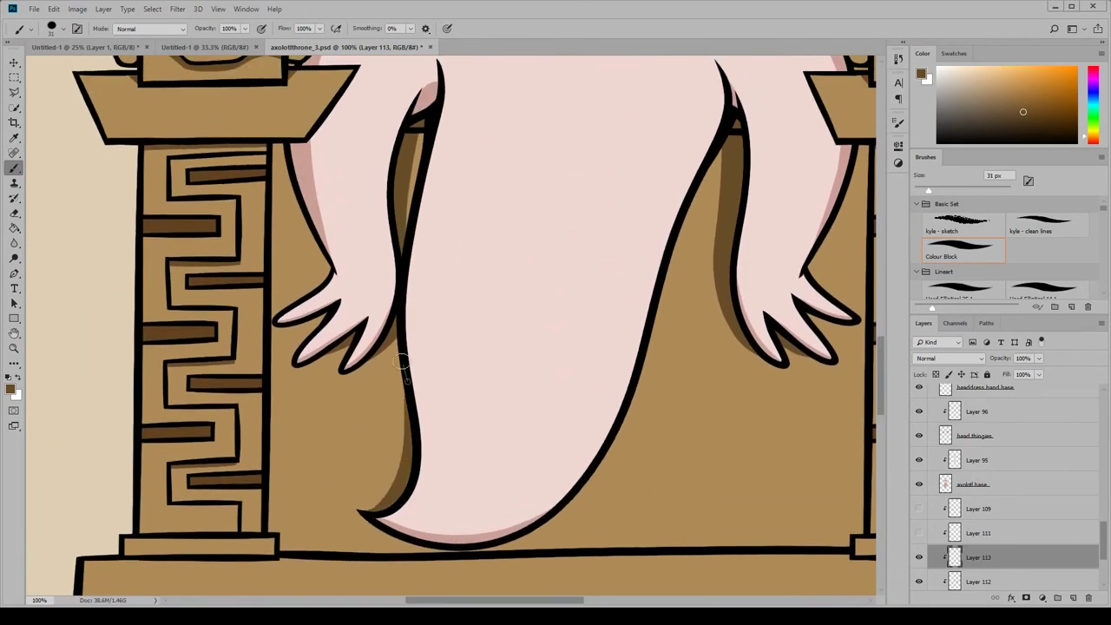
pyautogui.press('e')
pyautogui.press('b')
# Paint cast shadows on the throne back around the neck and cape, between the gills and beneath the headdress leaves.
pyautogui.moveTo(880, 354); pyautogui.dragTo(882, 243)
pyautogui.moveTo(423, 458)
pyautogui.mouseDown()
pyautogui.moveTo(390, 492)
pyautogui.moveTo(505, 389)
pyautogui.moveTo(480, 403)
pyautogui.moveTo(518, 390)
pyautogui.moveTo(538, 359)
pyautogui.mouseUp()
pyautogui.moveTo(624, 343)
pyautogui.mouseDown()
pyautogui.moveTo(626, 390)
pyautogui.moveTo(641, 382)
pyautogui.moveTo(748, 502)
pyautogui.mouseUp()
pyautogui.moveTo(373, 241); pyautogui.dragTo(241, 254)
pyautogui.moveTo(397, 160)
pyautogui.mouseDown()
pyautogui.moveTo(373, 134)
pyautogui.moveTo(447, 64)
pyautogui.moveTo(387, 152)
pyautogui.moveTo(421, 130)
pyautogui.mouseUp()
pyautogui.moveTo(729, 146); pyautogui.dragTo(746, 104)
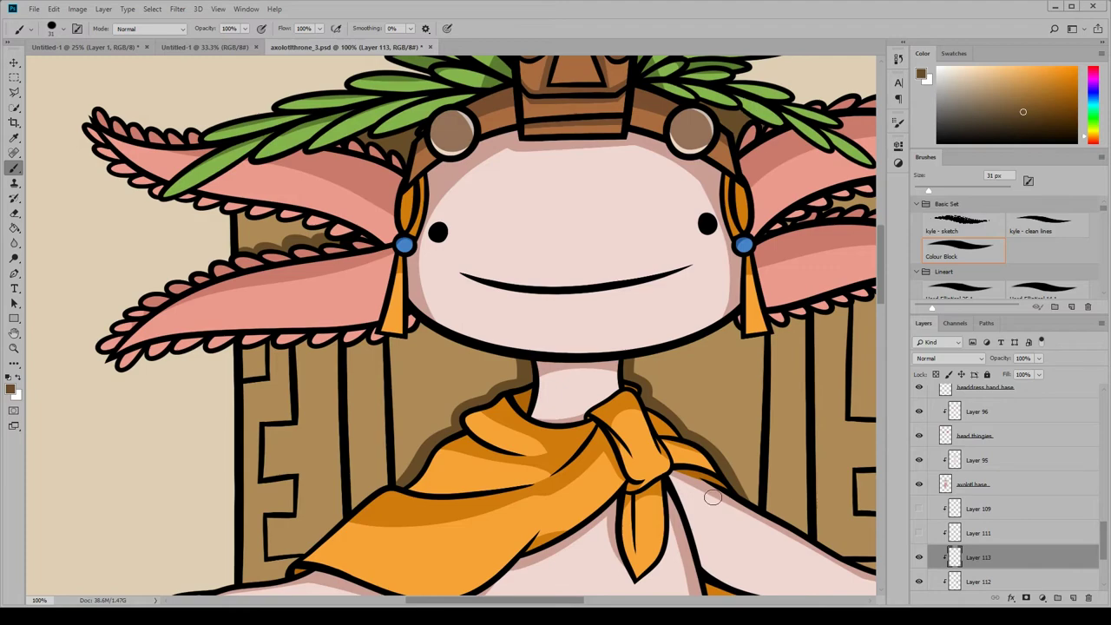
pyautogui.hscroll(5, 712, 497)
pyautogui.moveTo(473, 217); pyautogui.dragTo(527, 214)
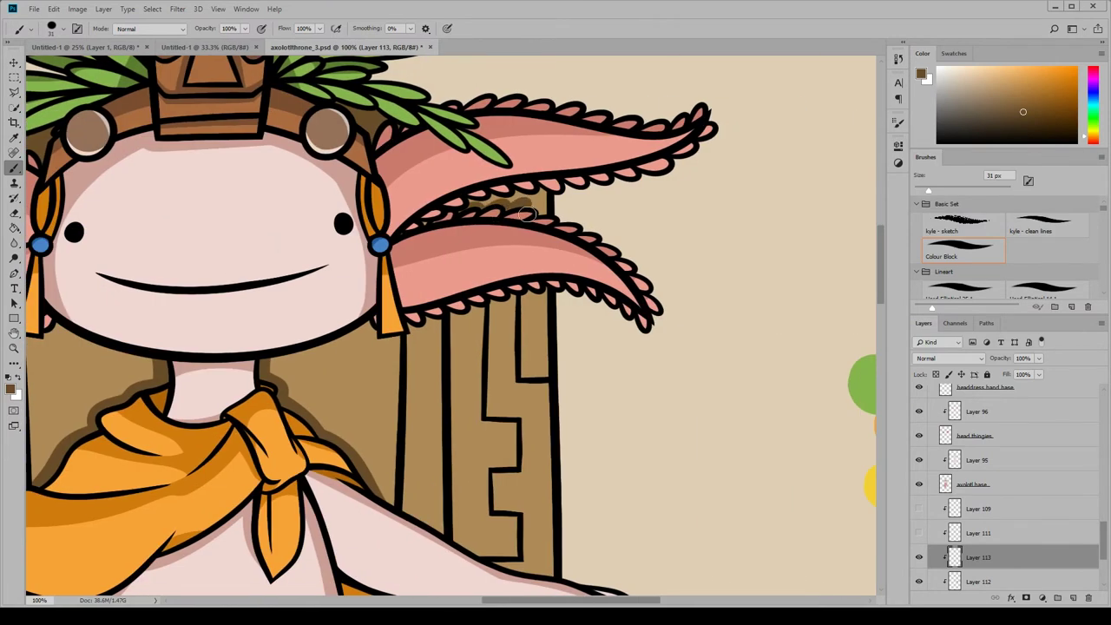
# Extend the backrest's cast shadow along the cape's left shoulder and above the axolotl's right-hand arm.
pyautogui.moveTo(573, 600); pyautogui.dragTo(515, 600)
pyautogui.moveTo(881, 281)
pyautogui.mouseDown()
pyautogui.moveTo(890, 313)
pyautogui.moveTo(887, 305)
pyautogui.mouseUp()
pyautogui.moveTo(191, 415)
pyautogui.mouseDown()
pyautogui.moveTo(153, 421)
pyautogui.moveTo(210, 408)
pyautogui.moveTo(247, 360)
pyautogui.moveTo(328, 312)
pyautogui.mouseUp()
pyautogui.moveTo(516, 600); pyautogui.dragTo(584, 599)
pyautogui.hscroll(1, 261, 328)
pyautogui.moveTo(257, 324)
pyautogui.mouseDown()
pyautogui.moveTo(368, 400)
pyautogui.moveTo(231, 302)
pyautogui.moveTo(333, 377)
pyautogui.moveTo(423, 399)
pyautogui.mouseUp()
# Add cast shadows beneath the fingers on both armrests and on the throne beside the cape's right edge.
pyautogui.hscroll(-2, 518, 480)
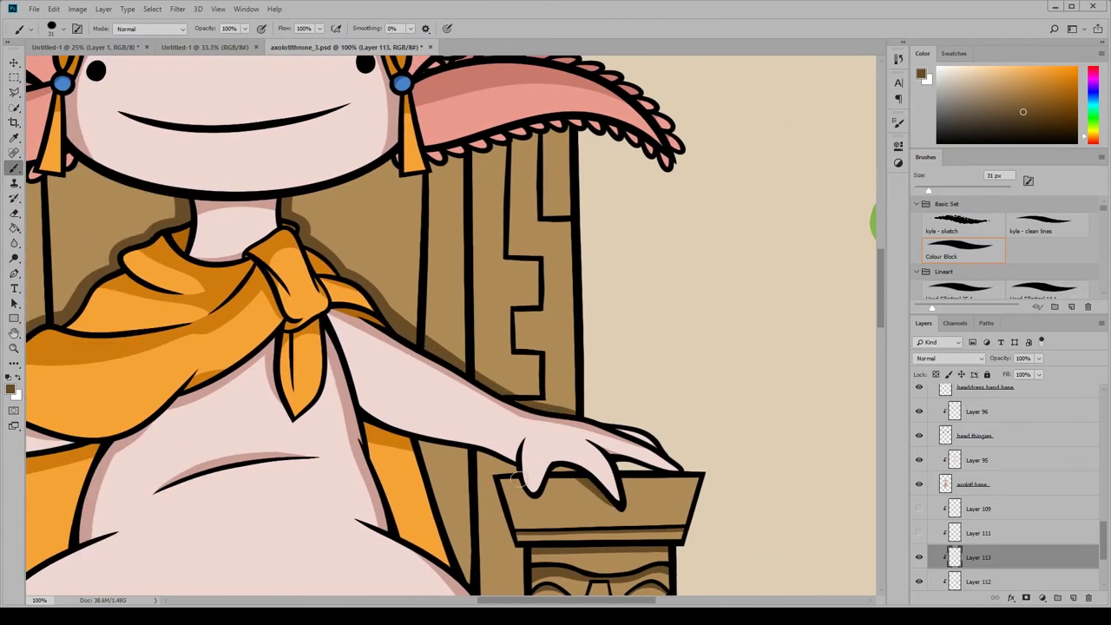
pyautogui.hscroll(-7, 679, 438)
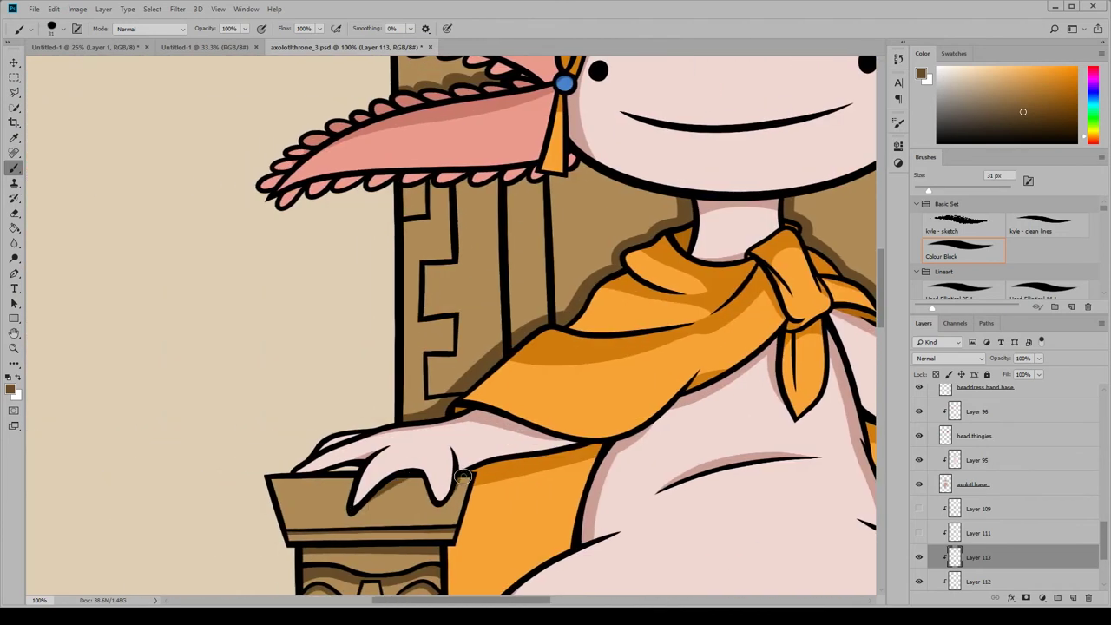
pyautogui.hscroll(6, 491, 359)
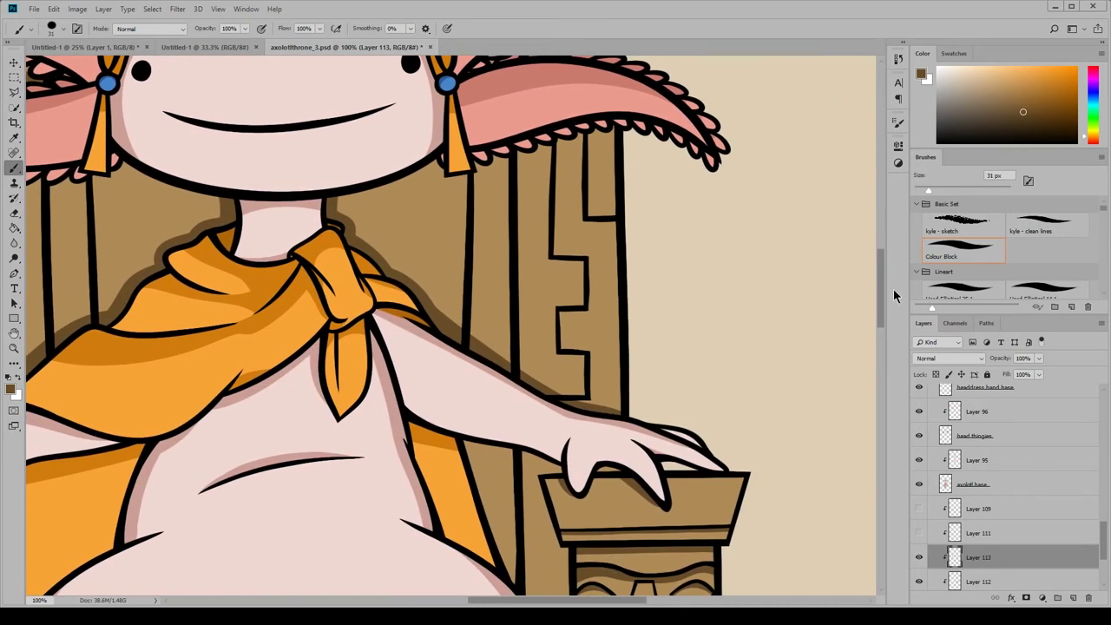
pyautogui.scroll(-2, 472, 297)
pyautogui.moveTo(473, 297)
pyautogui.mouseDown()
pyautogui.moveTo(504, 410)
pyautogui.moveTo(481, 290)
pyautogui.moveTo(503, 403)
pyautogui.mouseUp()
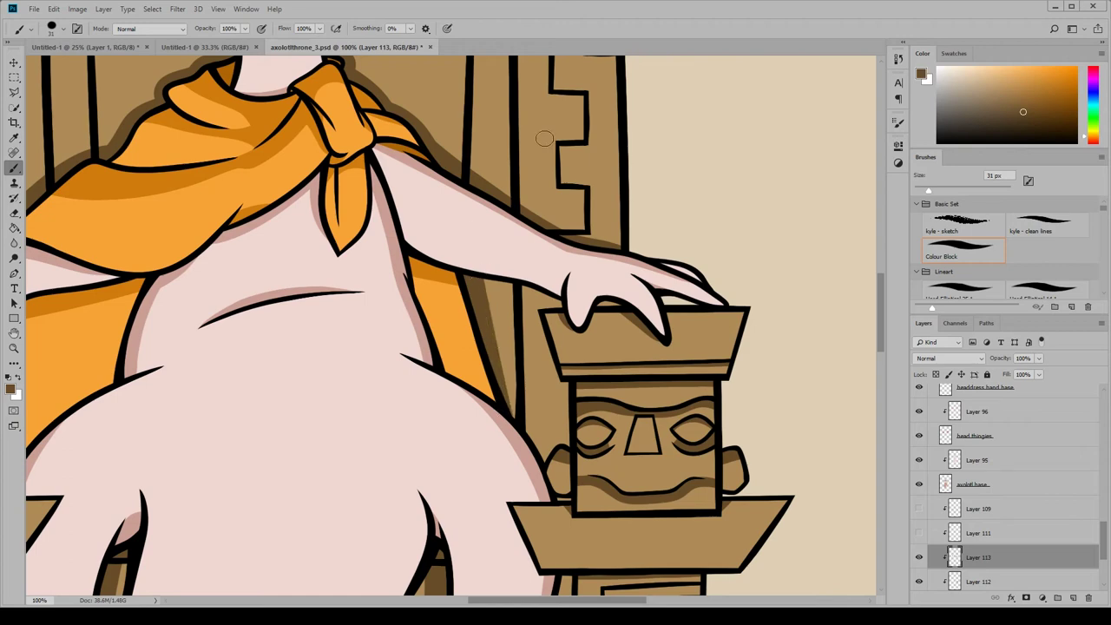
# Widen the cast shadow left of the tail with a 61 px brush and clean up the throne's cast shadows with the eraser.
pyautogui.click(217, 9)
pyautogui.click(248, 110)
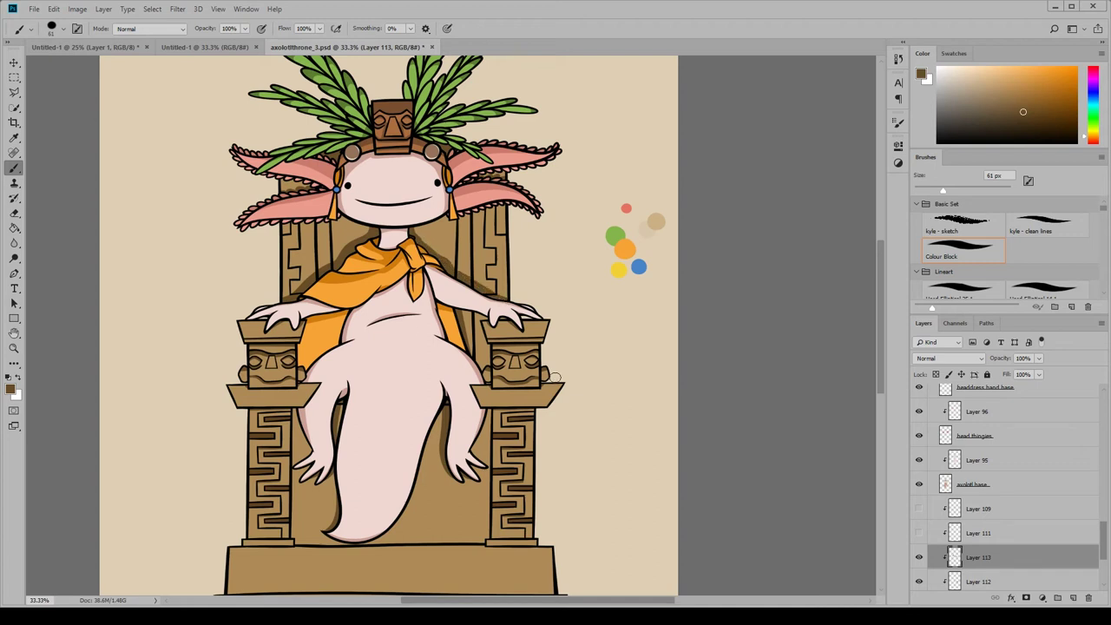
pyautogui.moveTo(326, 528); pyautogui.dragTo(331, 471)
pyautogui.click(218, 8)
pyautogui.click(241, 93)
pyautogui.scroll(-5, 451, 347)
pyautogui.click(14, 213)
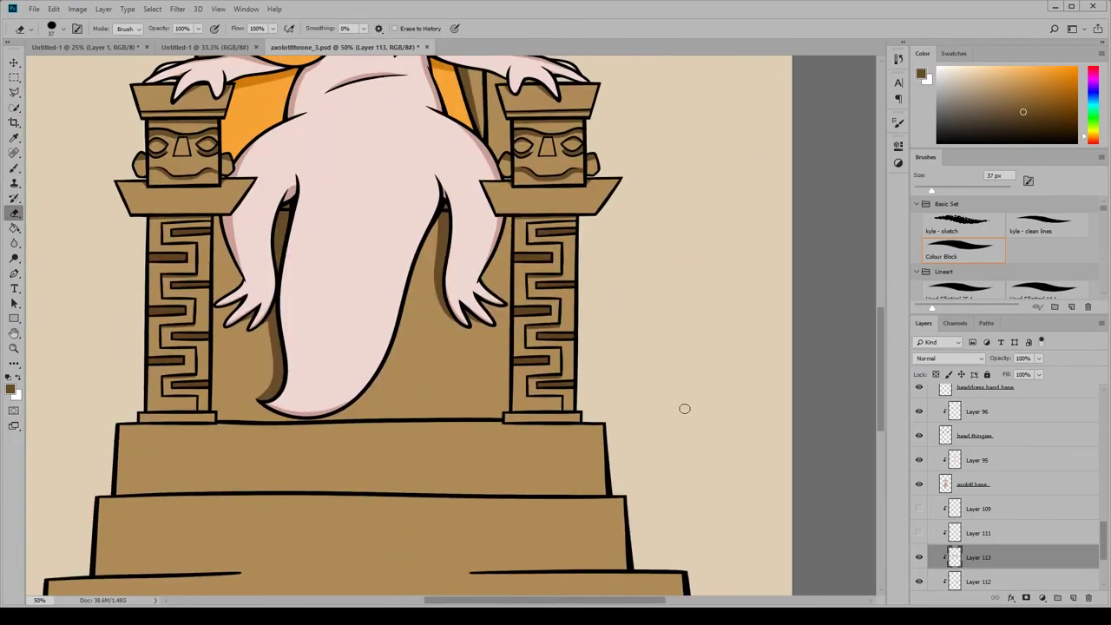
pyautogui.moveTo(878, 419)
pyautogui.mouseDown()
pyautogui.moveTo(876, 335)
pyautogui.moveTo(877, 388)
pyautogui.mouseUp()
pyautogui.press('b')
pyautogui.press('e')
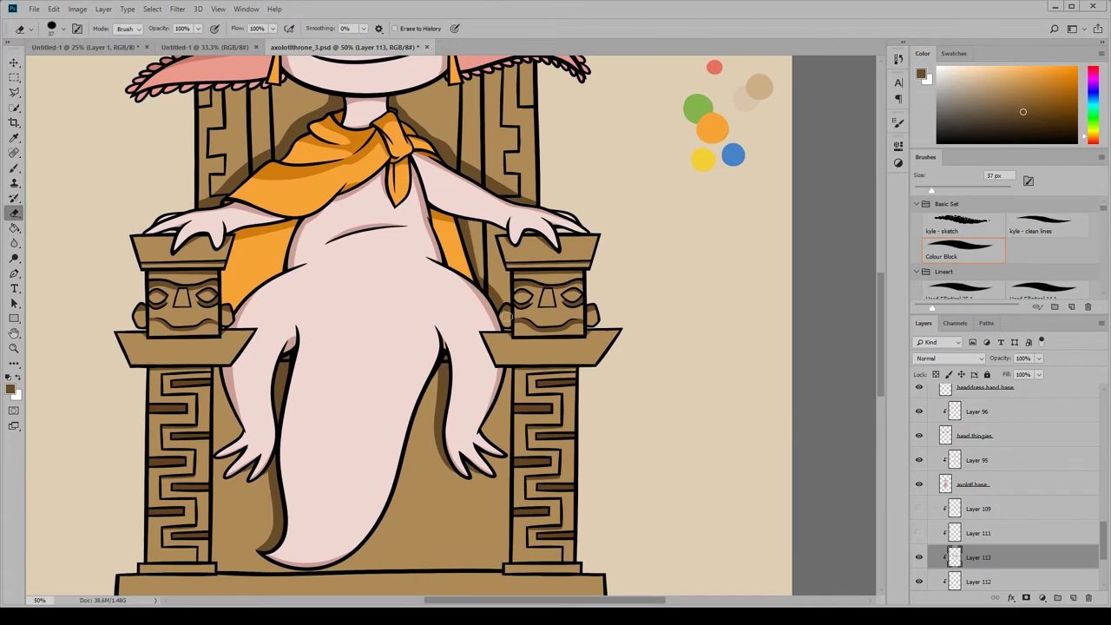
pyautogui.press('b')
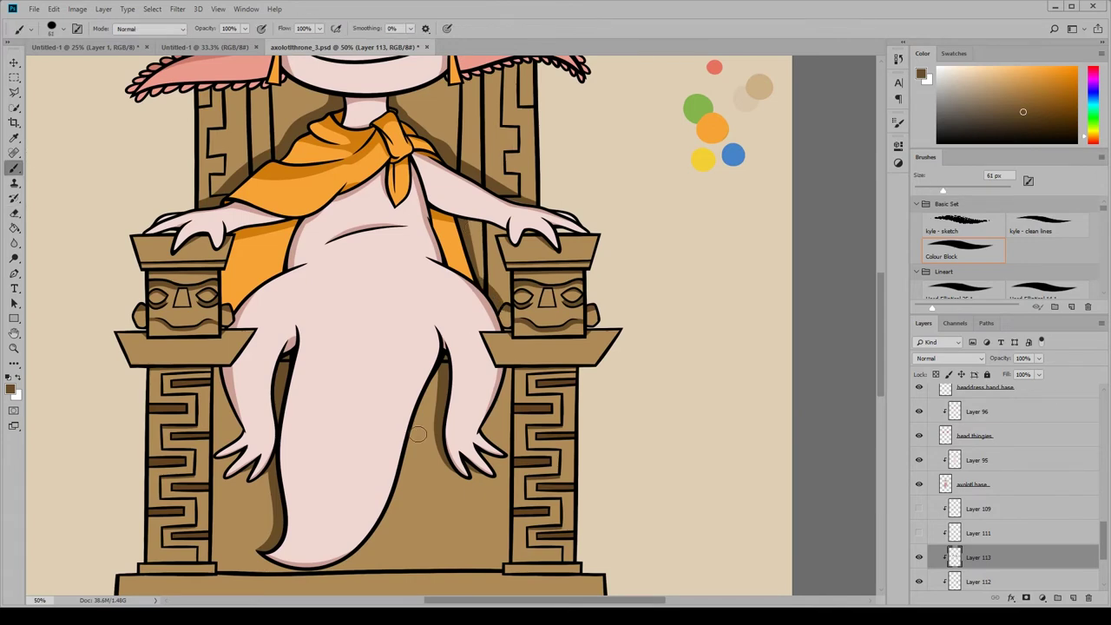
# Add a clipped layer and shade under the carved steps of the left backrest post at 32 px, erasing the overshoot.
pyautogui.moveTo(880, 345); pyautogui.dragTo(879, 290)
pyautogui.click(1072, 597)
pyautogui.hotkey('ctrl', '+')
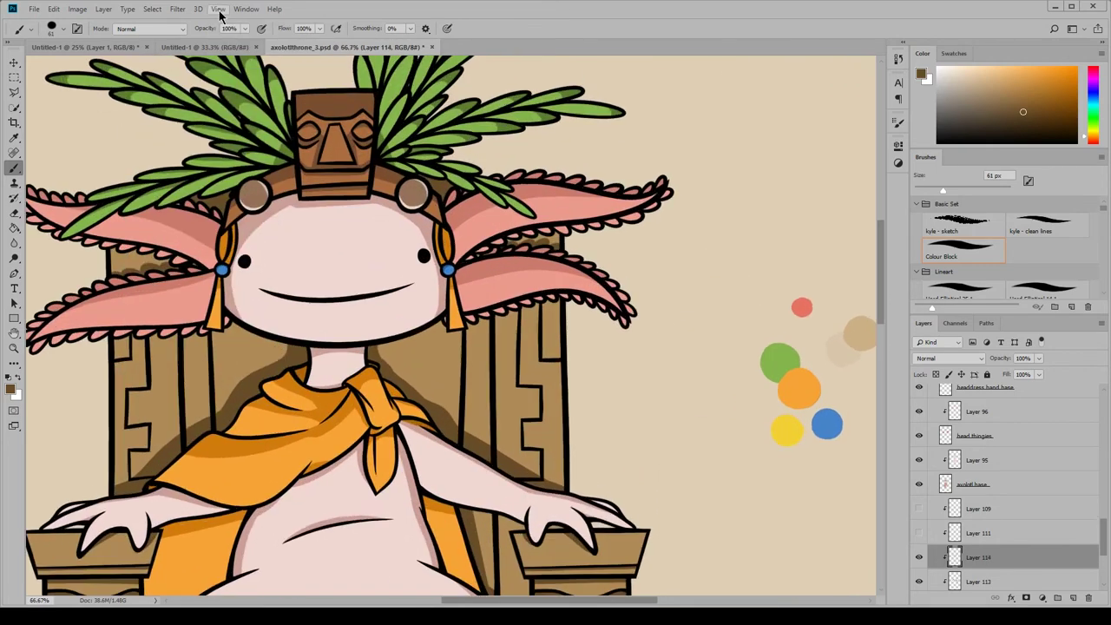
pyautogui.hotkey('ctrl', '+')
pyautogui.moveTo(486, 599); pyautogui.dragTo(409, 599)
pyautogui.moveTo(340, 424); pyautogui.dragTo(387, 424)
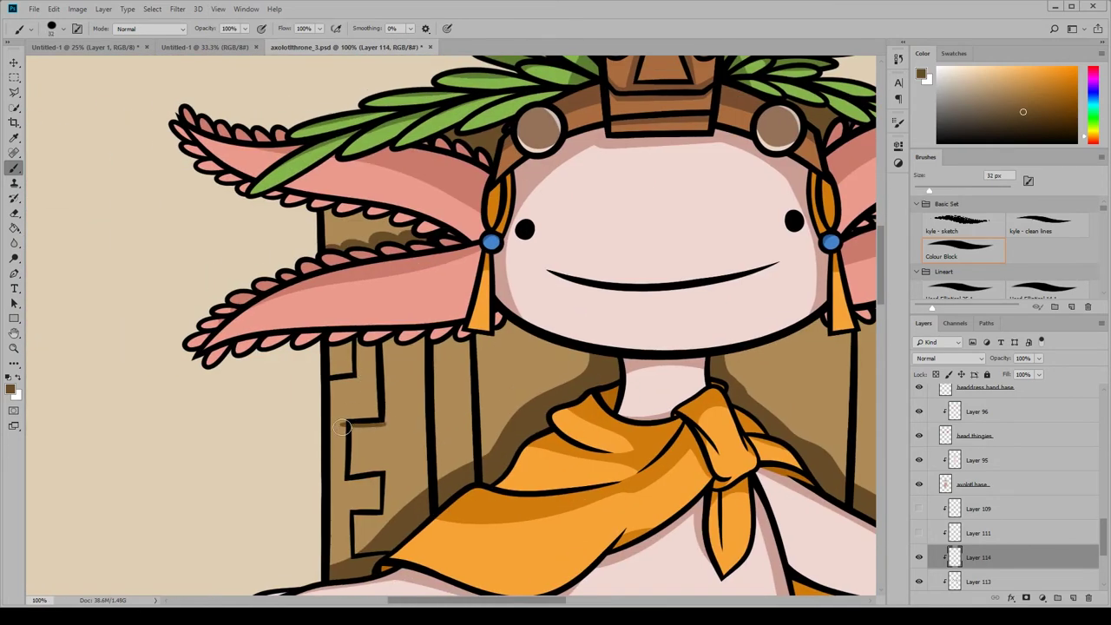
pyautogui.moveTo(347, 515); pyautogui.dragTo(381, 516)
pyautogui.press('e')
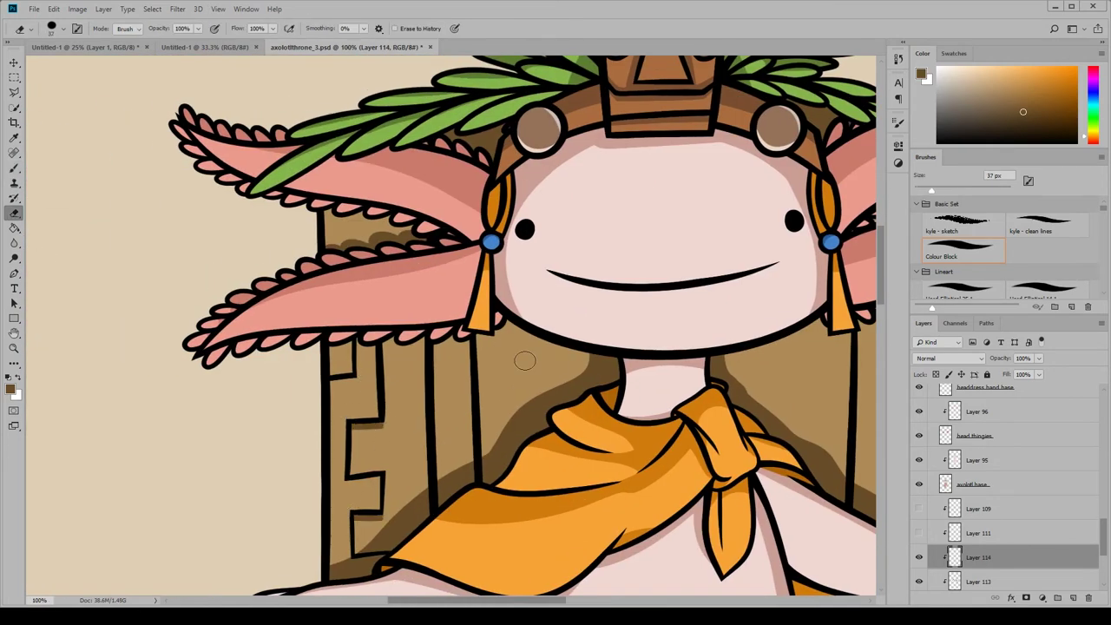
# Shade under the matching carved steps of the right backrest post and erase the overshoot.
pyautogui.click(15, 167)
pyautogui.moveTo(468, 600); pyautogui.dragTo(607, 599)
pyautogui.moveTo(314, 422); pyautogui.dragTo(274, 421)
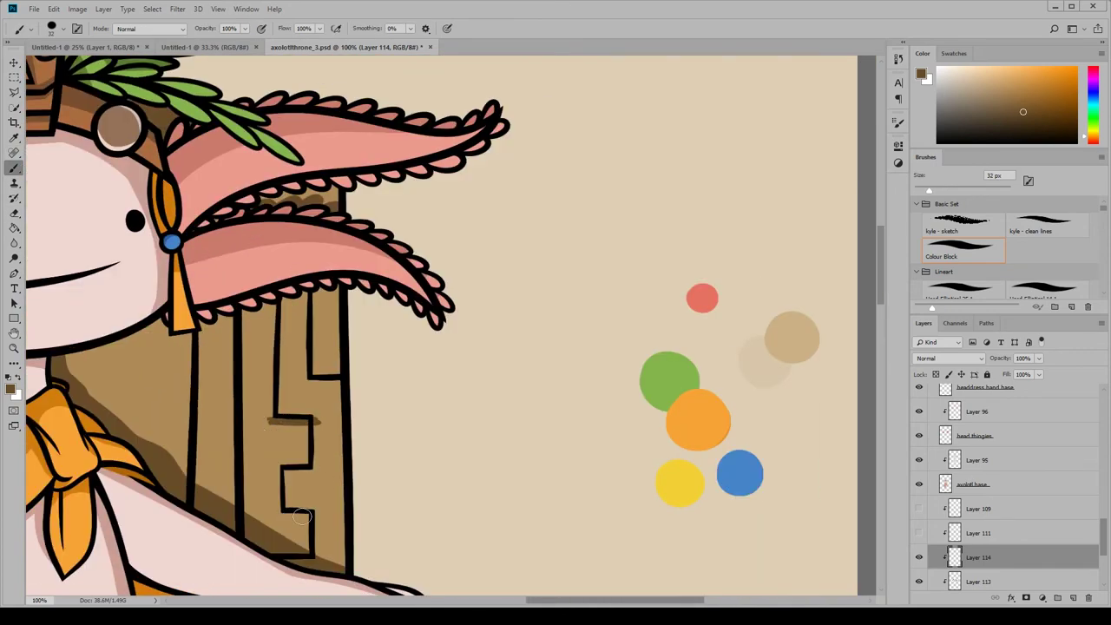
pyautogui.moveTo(301, 515); pyautogui.dragTo(278, 517)
pyautogui.press('e')
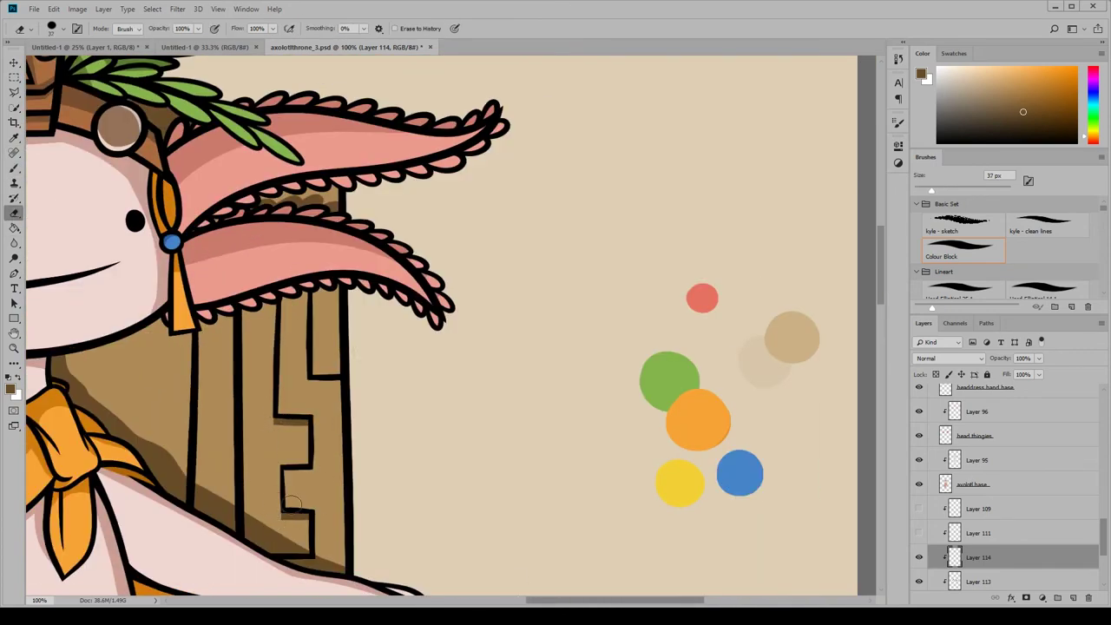
pyautogui.moveTo(558, 600); pyautogui.dragTo(467, 599)
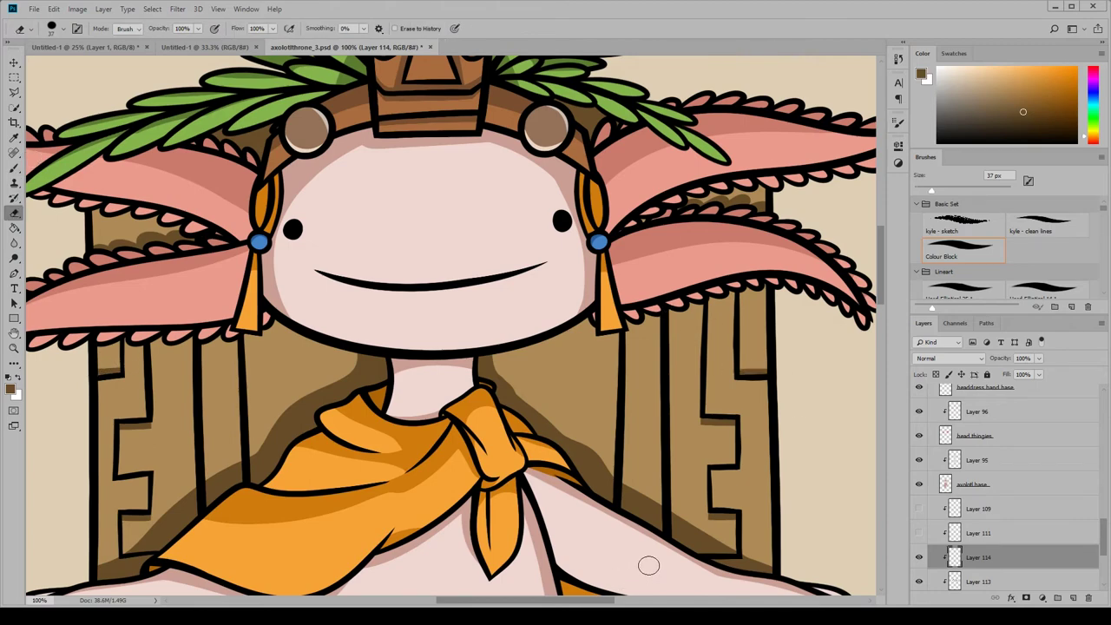
# Examine the whole illustration to check how the throne's cast shadows read together.
pyautogui.moveTo(881, 272); pyautogui.dragTo(897, 419)
pyautogui.moveTo(547, 599)
pyautogui.mouseDown()
pyautogui.moveTo(483, 599)
pyautogui.moveTo(529, 599)
pyautogui.mouseUp()
pyautogui.moveTo(881, 401); pyautogui.dragTo(881, 332)
pyautogui.click(218, 10)
pyautogui.click(253, 105)
pyautogui.click(218, 10)
pyautogui.click(251, 104)
pyautogui.click(218, 10)
pyautogui.click(250, 104)
pyautogui.click(218, 10)
pyautogui.click(250, 104)
pyautogui.click(217, 10)
pyautogui.click(251, 104)
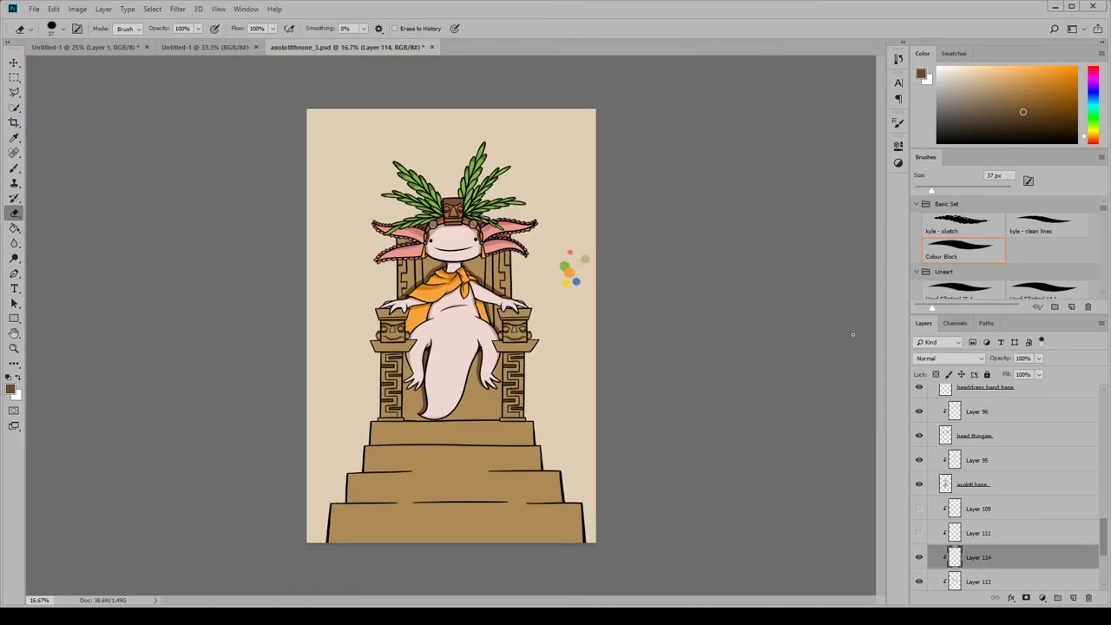
# Paint narrow cast shadows on the seat front along the inner edges of both armrest pillars with a 31 px brush.
pyautogui.click(218, 10)
pyautogui.click(244, 94)
pyautogui.click(219, 11)
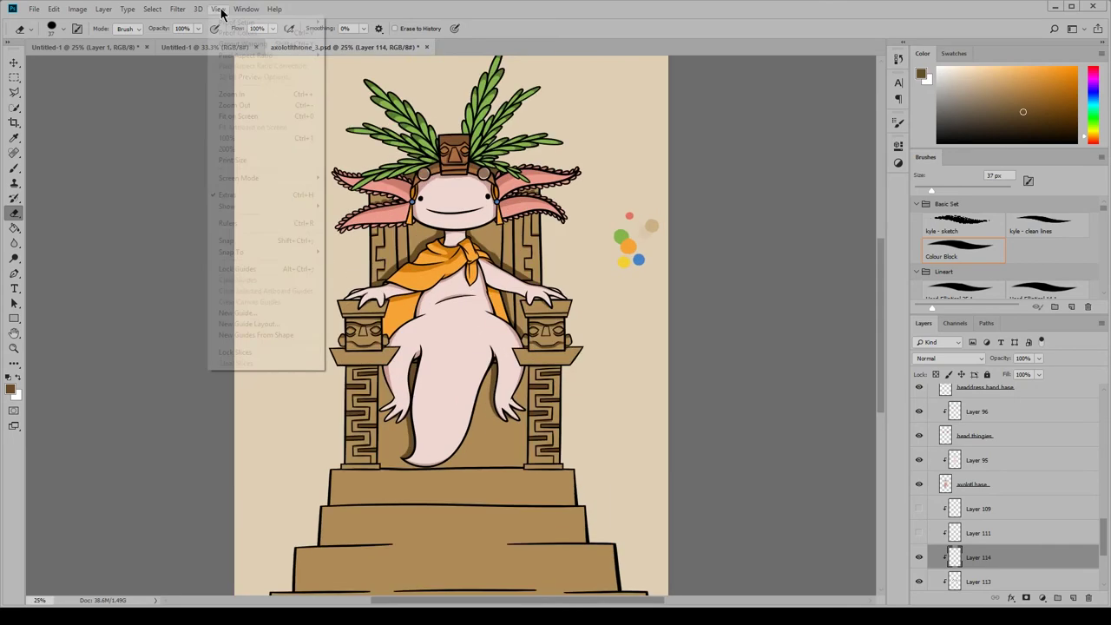
pyautogui.click(243, 94)
pyautogui.moveTo(880, 320); pyautogui.dragTo(880, 349)
pyautogui.click(218, 10)
pyautogui.click(243, 94)
pyautogui.click(14, 168)
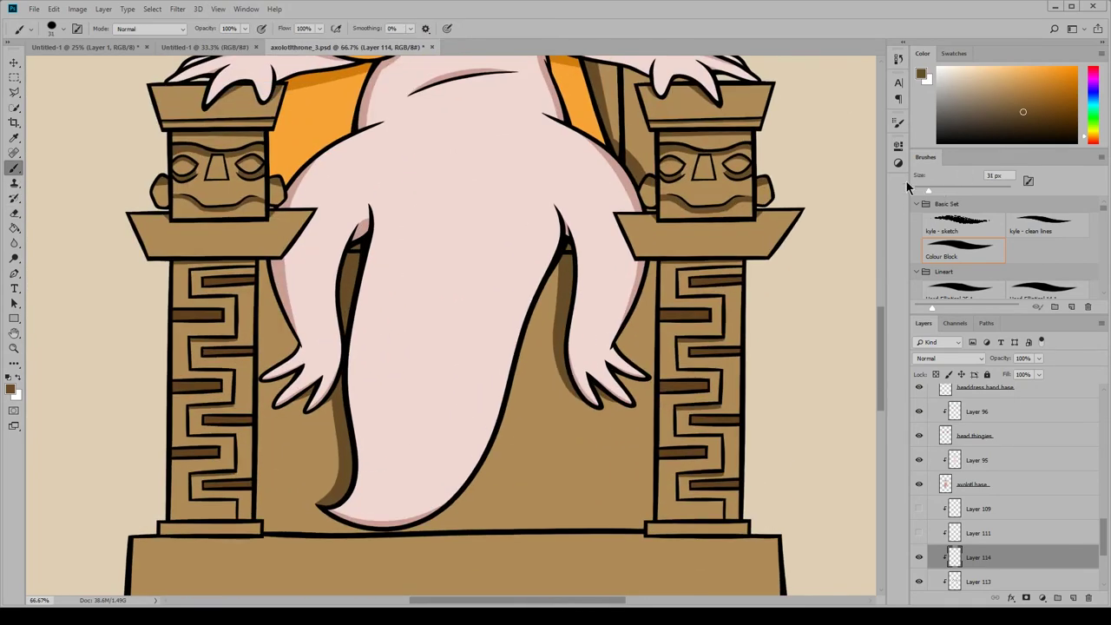
pyautogui.moveTo(259, 254); pyautogui.dragTo(260, 541)
pyautogui.moveTo(655, 252); pyautogui.dragTo(651, 532)
pyautogui.moveTo(650, 256); pyautogui.dragTo(650, 524)
pyautogui.moveTo(655, 249); pyautogui.dragTo(666, 524)
pyautogui.click(14, 213)
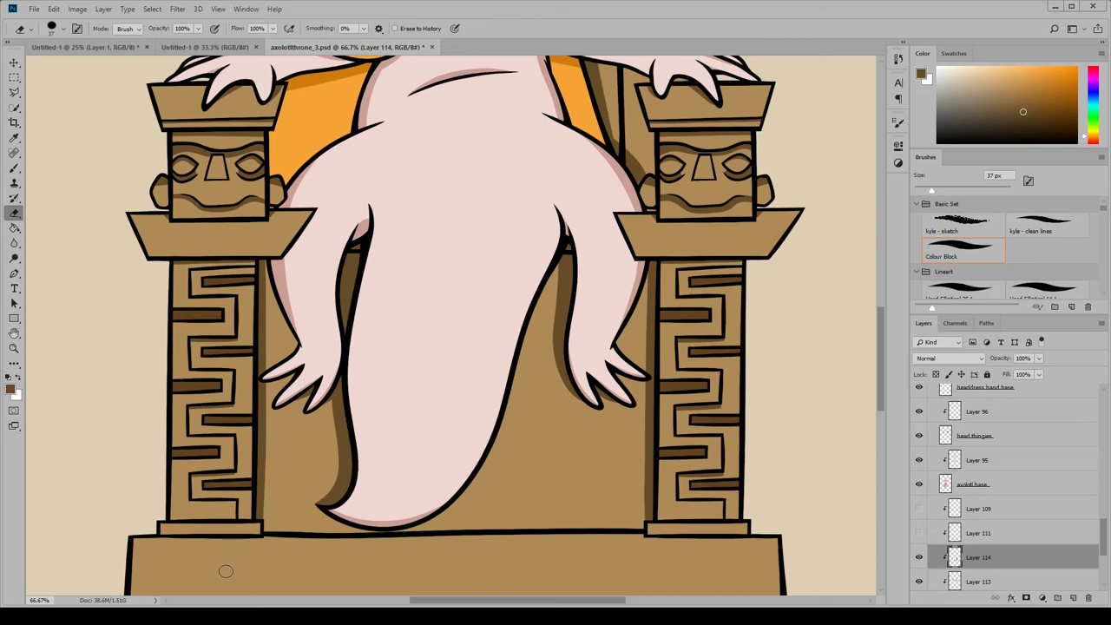
# Add a clipped layer and fill a polygonal shadow strip with the foreground brown along the lower edge of the third stair, then deselect.
pyautogui.hotkey('ctrl', '-')
pyautogui.hotkey('ctrl', '-')
pyautogui.hotkey('ctrl', '-')
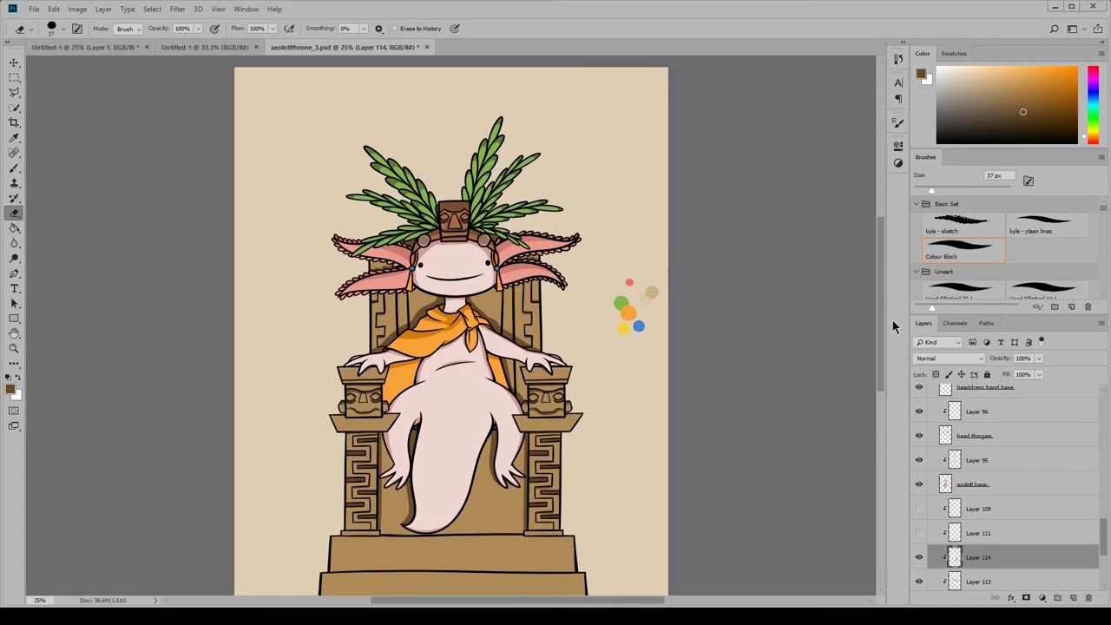
pyautogui.moveTo(892, 320); pyautogui.dragTo(906, 375)
pyautogui.click(14, 169)
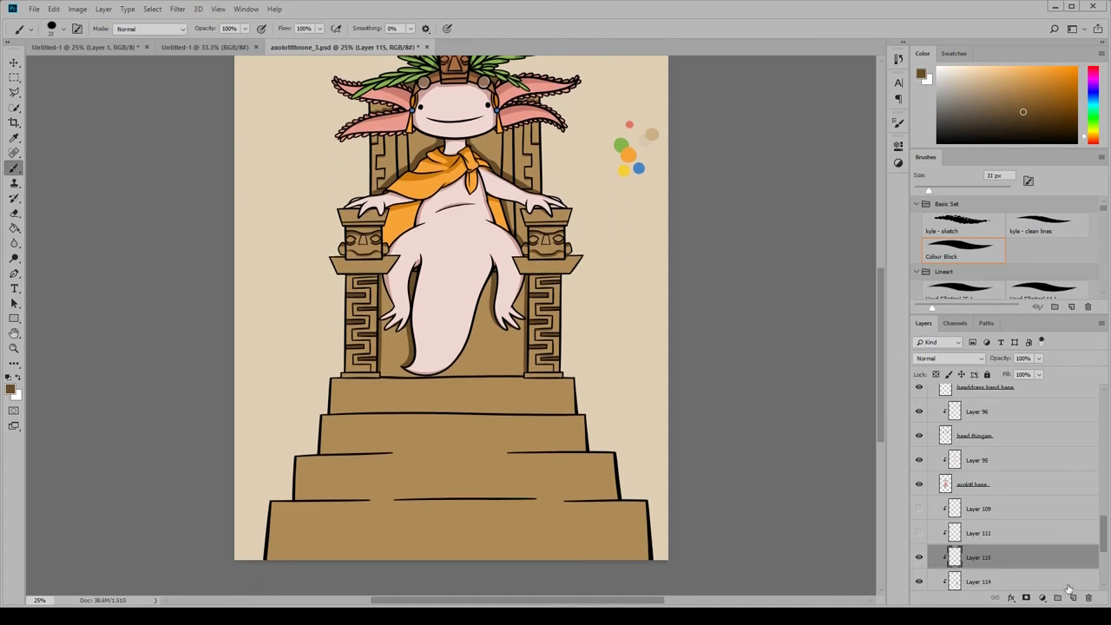
pyautogui.moveTo(295, 498); pyautogui.dragTo(371, 498)
pyautogui.click(14, 93)
pyautogui.click(286, 493)
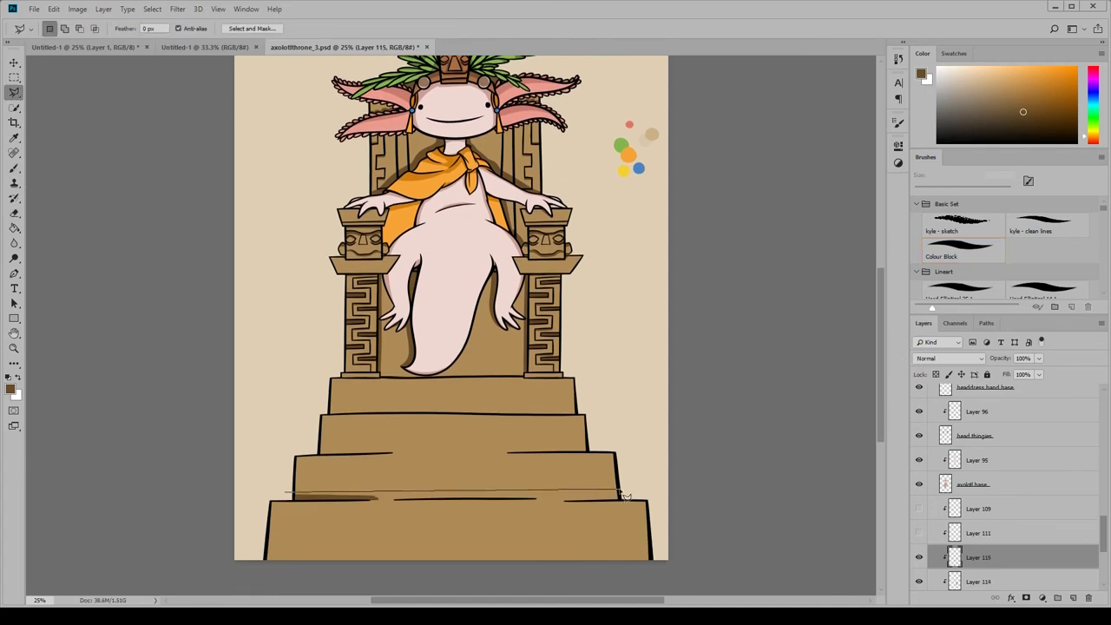
pyautogui.click(625, 488)
pyautogui.click(625, 501)
pyautogui.click(278, 500)
pyautogui.click(285, 493)
pyautogui.click(14, 138)
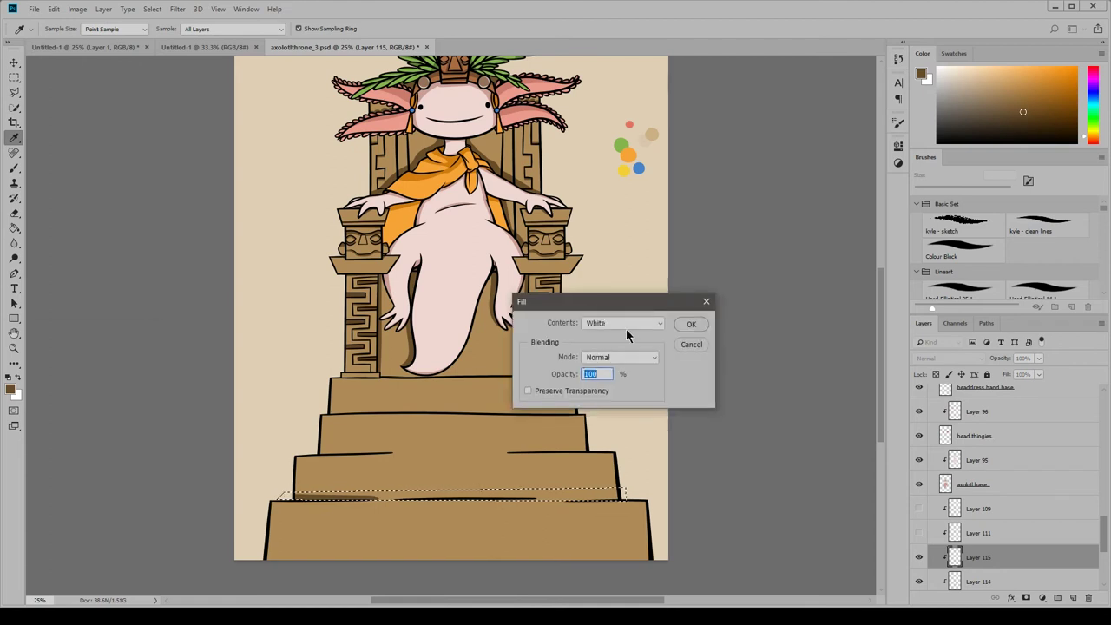
pyautogui.click(692, 324)
pyautogui.rightClick(595, 466)
pyautogui.click(621, 263)
# Fill a matching dark brown shadow strip along the lower edge of the second stair and deselect.
pyautogui.click(318, 445)
pyautogui.click(590, 441)
pyautogui.click(592, 452)
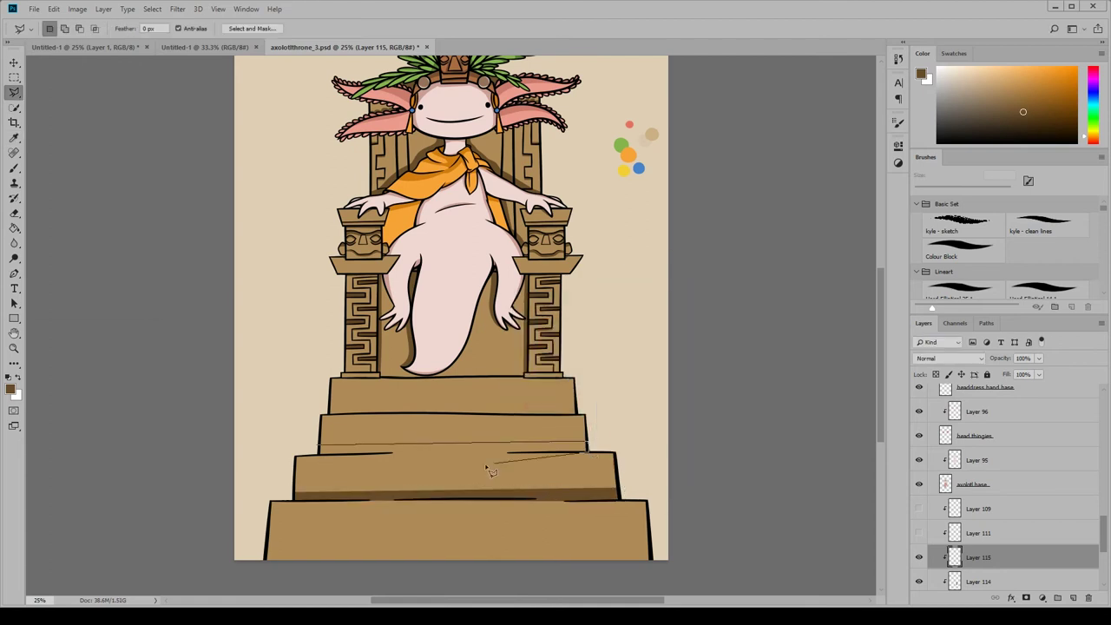
pyautogui.doubleClick(314, 453)
pyautogui.rightClick(345, 450)
pyautogui.click(369, 379)
pyautogui.click(691, 323)
pyautogui.rightClick(494, 409)
pyautogui.click(531, 206)
# Fill a matching dark brown shadow strip along the lower edge of the topmost stair and deselect.
pyautogui.moveTo(332, 417)
pyautogui.mouseDown()
pyautogui.moveTo(577, 410)
pyautogui.moveTo(548, 420)
pyautogui.moveTo(330, 418)
pyautogui.mouseUp()
pyautogui.hotkey('shift', 'BackSpace')
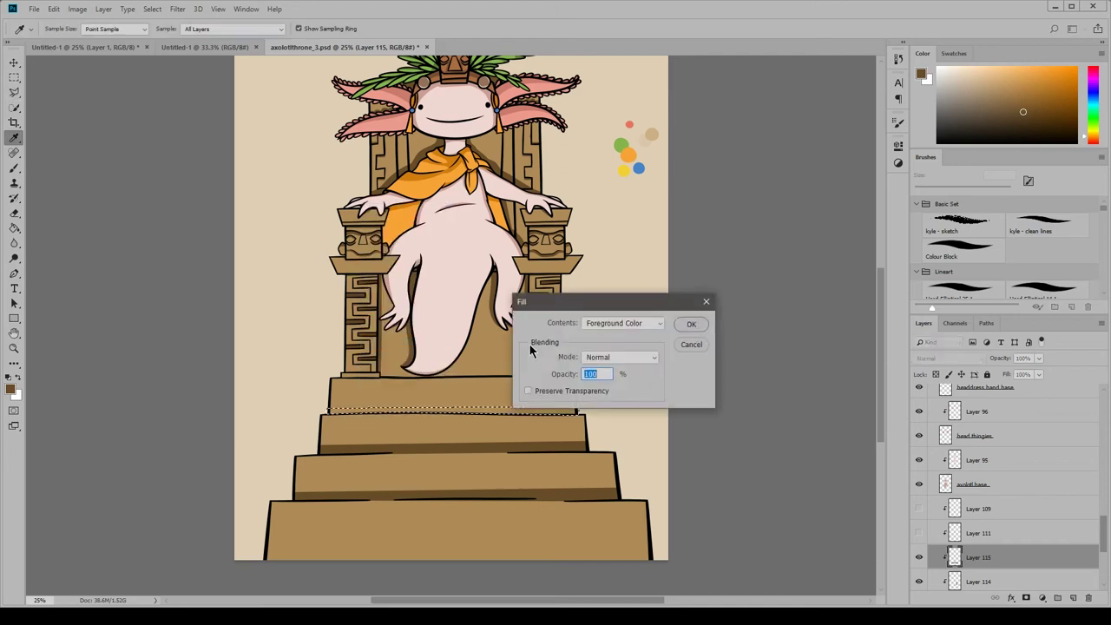
pyautogui.press('Return')
pyautogui.hotkey('ctrl', 'd')
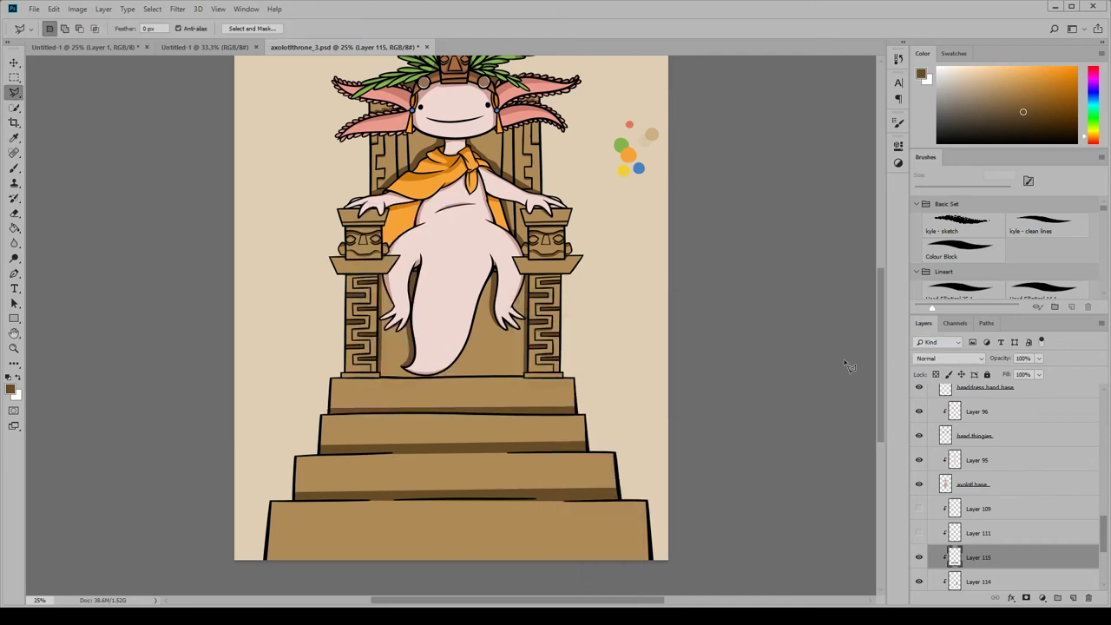
# Create a new layer above Layer 107 in the colour group and name it hl.
pyautogui.hotkey('ctrl', '+')
pyautogui.hotkey('ctrl', '+')
pyautogui.moveTo(880, 311); pyautogui.dragTo(893, 222)
pyautogui.moveTo(1103, 535); pyautogui.dragTo(1104, 460)
pyautogui.click(1037, 432)
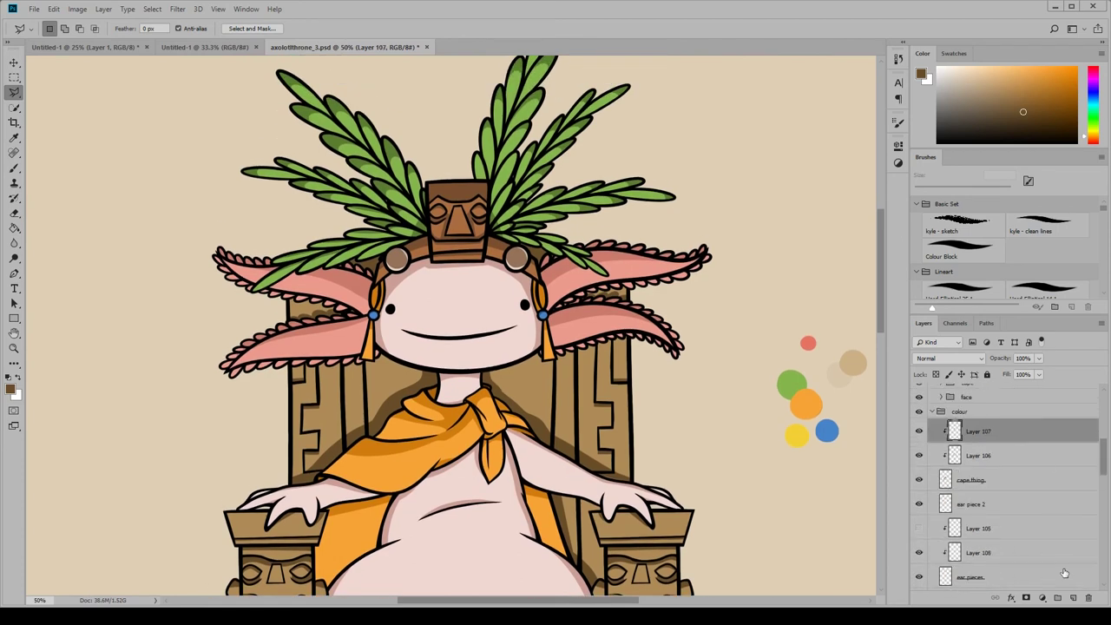
pyautogui.click(1072, 597)
pyautogui.doubleClick(964, 432)
pyautogui.write('hl')
pyautogui.press('Return')
# Paint small white highlight dots on the axolotl's face and tail with a 36 px brush.
pyautogui.click(9, 389)
pyautogui.click(14, 170)
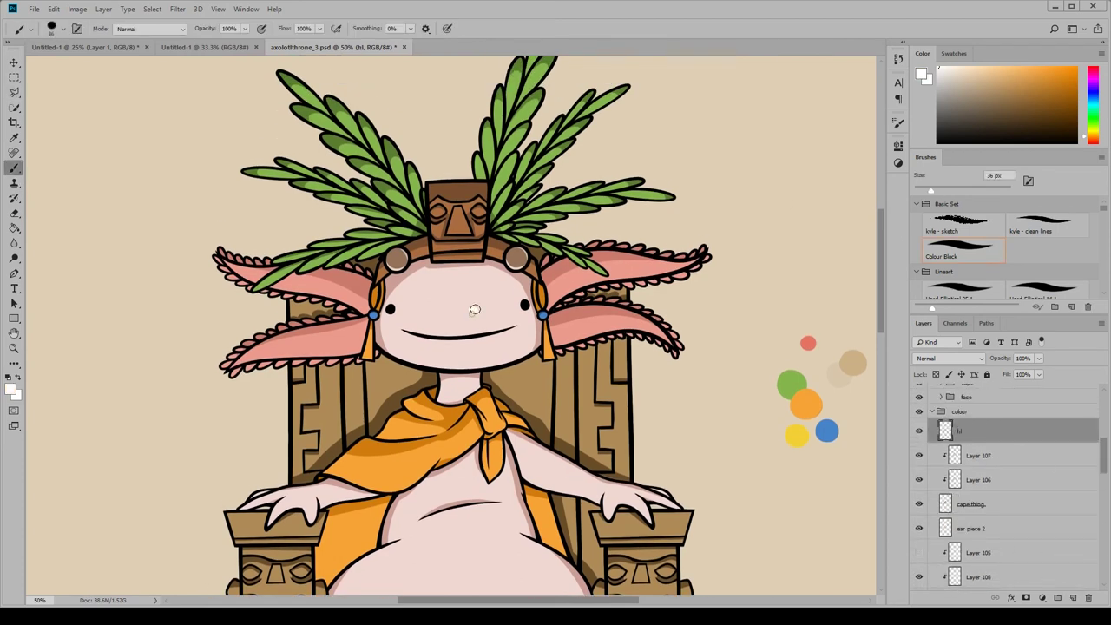
pyautogui.scroll(-3, 878, 284)
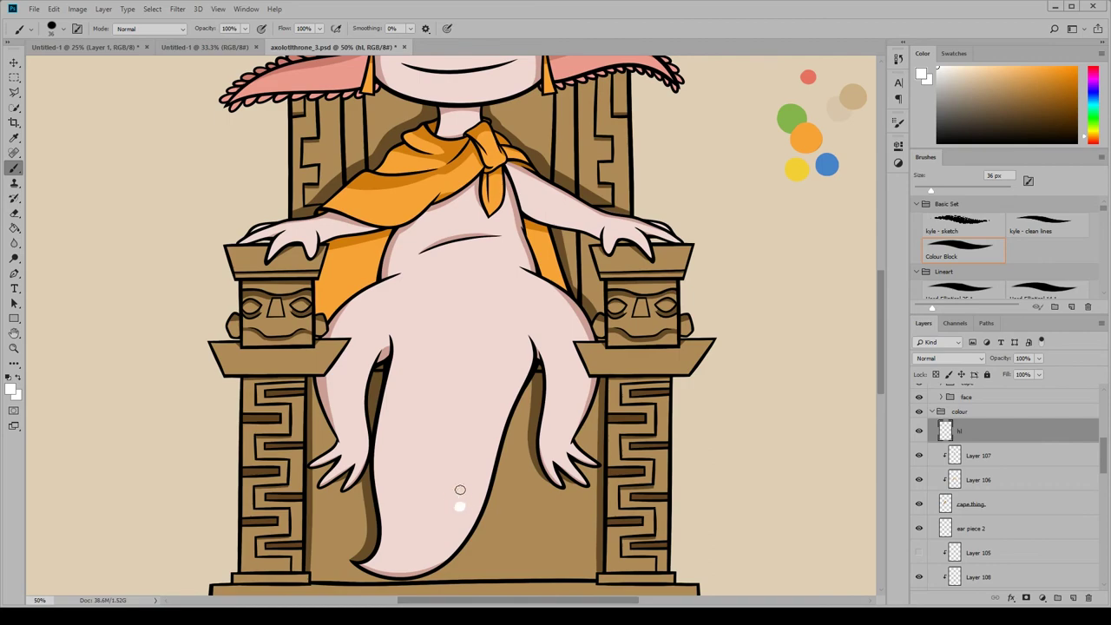
pyautogui.moveTo(882, 359); pyautogui.dragTo(886, 385)
# Add a clipped layer above Layer 115 and draw a pattern-filled rectangle about 2982 by 3954 px over the throne and stairs.
pyautogui.click(218, 8)
pyautogui.click(243, 104)
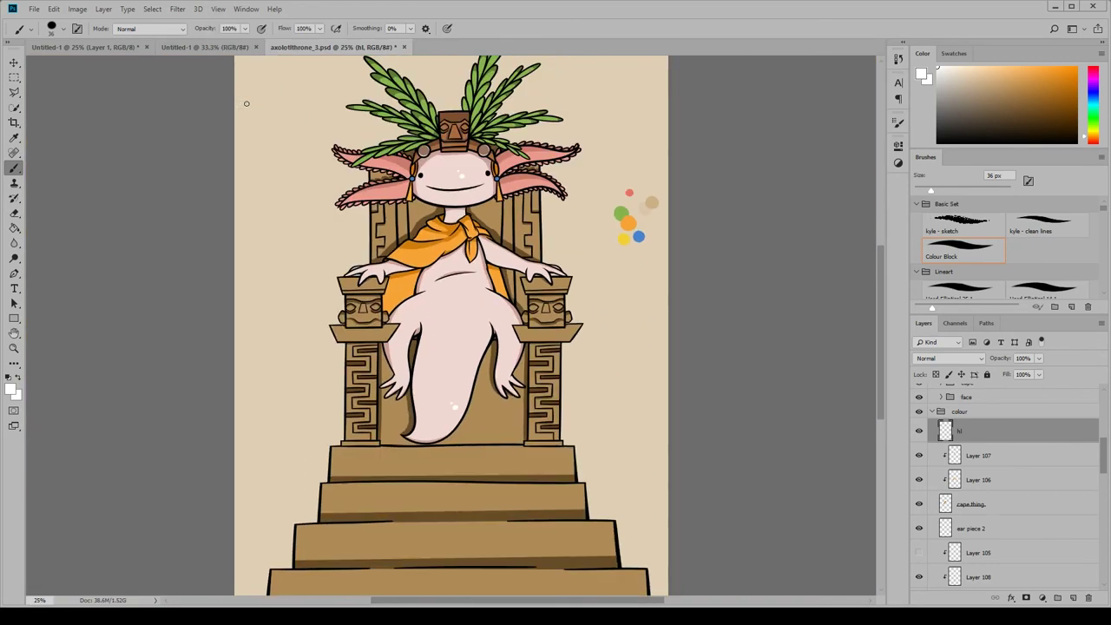
pyautogui.scroll(-10, 1041, 521)
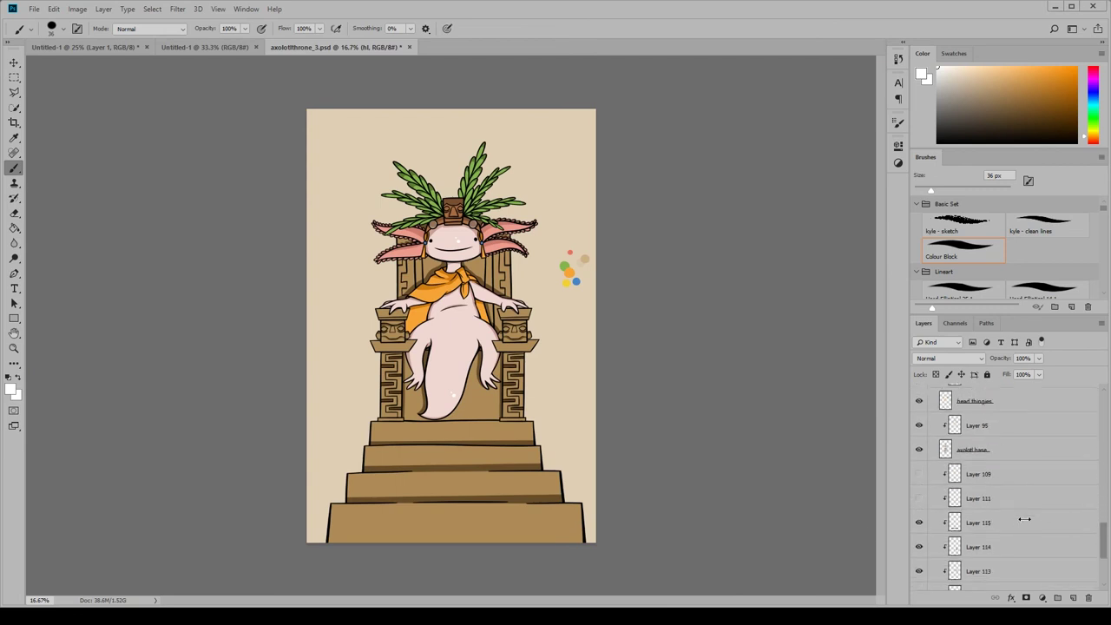
pyautogui.click(1014, 485)
pyautogui.click(1072, 597)
pyautogui.click(13, 318)
pyautogui.click(108, 29)
pyautogui.click(127, 51)
pyautogui.click(103, 145)
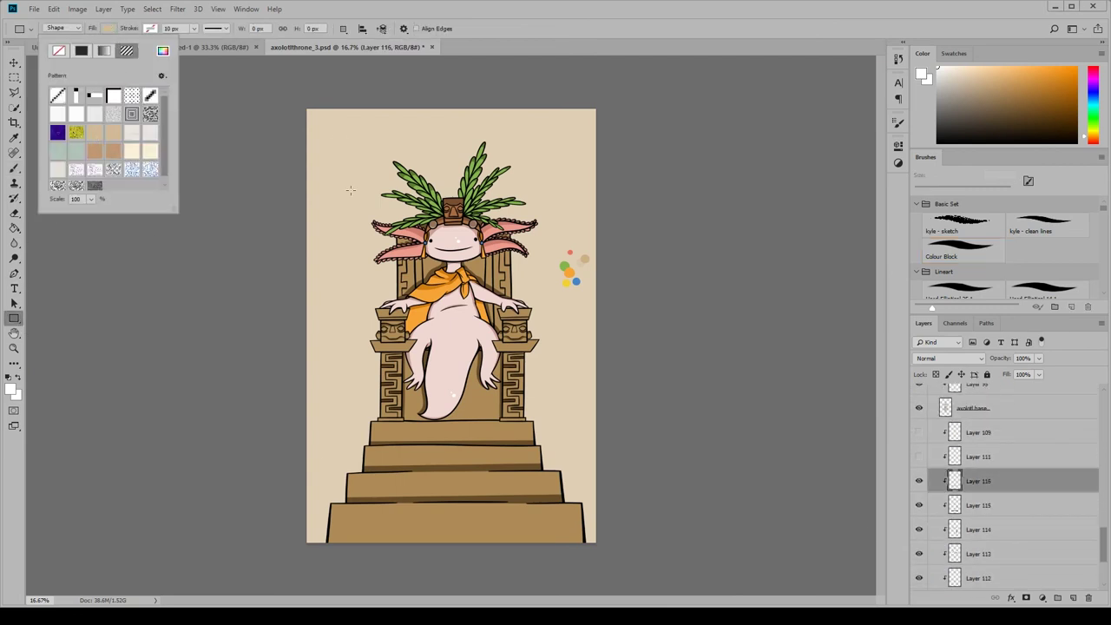
pyautogui.moveTo(313, 176); pyautogui.dragTo(600, 557)
pyautogui.click(881, 133)
# Set the patterned rectangle's blend mode to Multiply and its opacity to 63%.
pyautogui.click(948, 358)
pyautogui.click(937, 205)
pyautogui.click(949, 358)
pyautogui.click(937, 108)
pyautogui.click(1038, 358)
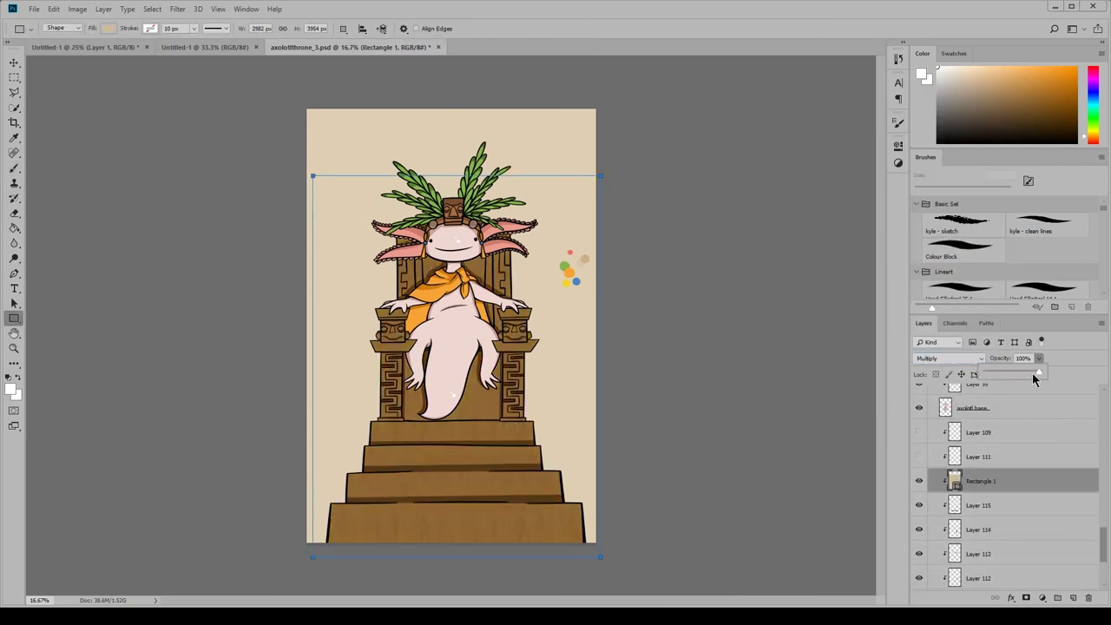
pyautogui.moveTo(1036, 376); pyautogui.dragTo(1019, 375)
# Try other pattern fills on the rectangle and settle on the tan textured pattern.
pyautogui.click(109, 27)
pyautogui.click(126, 50)
pyautogui.click(116, 150)
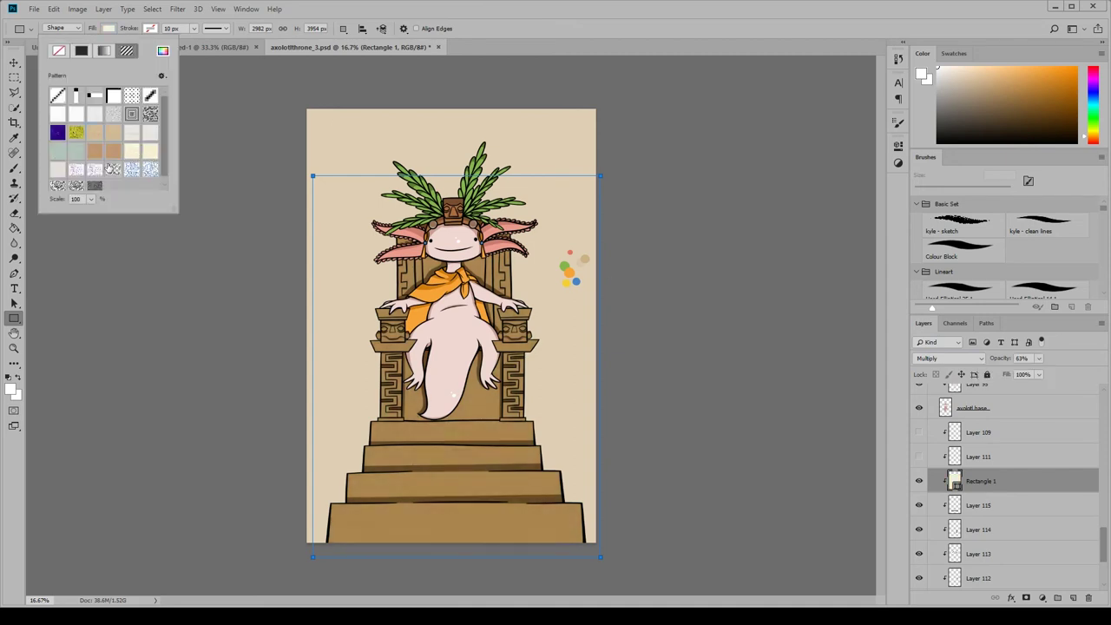
pyautogui.click(95, 122)
pyautogui.click(97, 134)
pyautogui.click(220, 17)
pyautogui.hotkey('ctrl', '+')
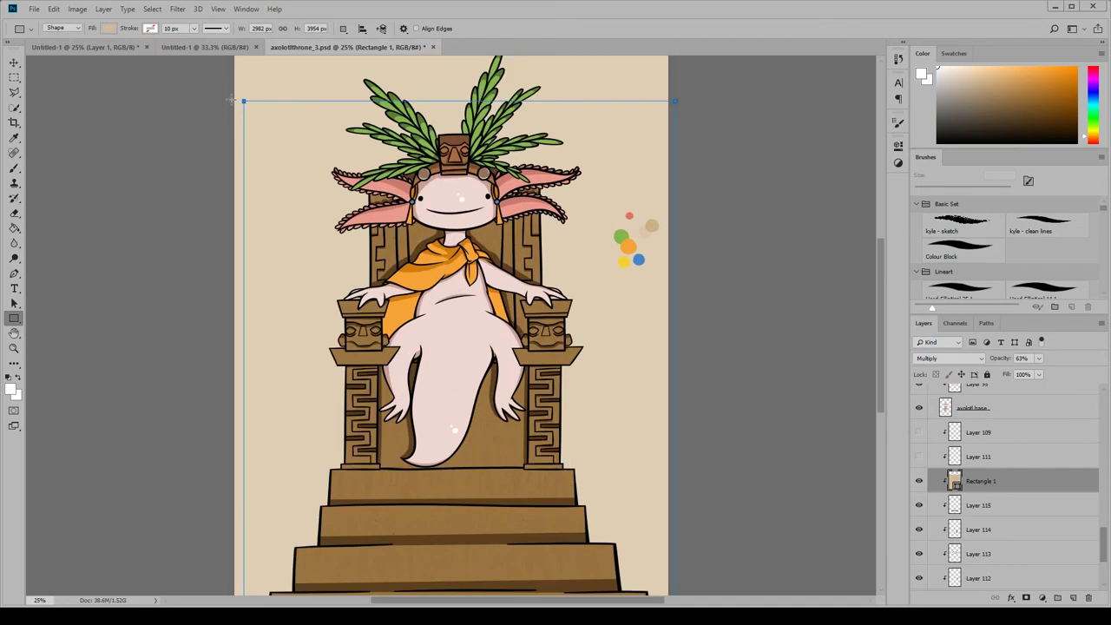
pyautogui.scroll(-2, 647, 346)
pyautogui.scroll(2, 637, 340)
# Set the rectangle's pattern scale to 50%.
pyautogui.click(109, 28)
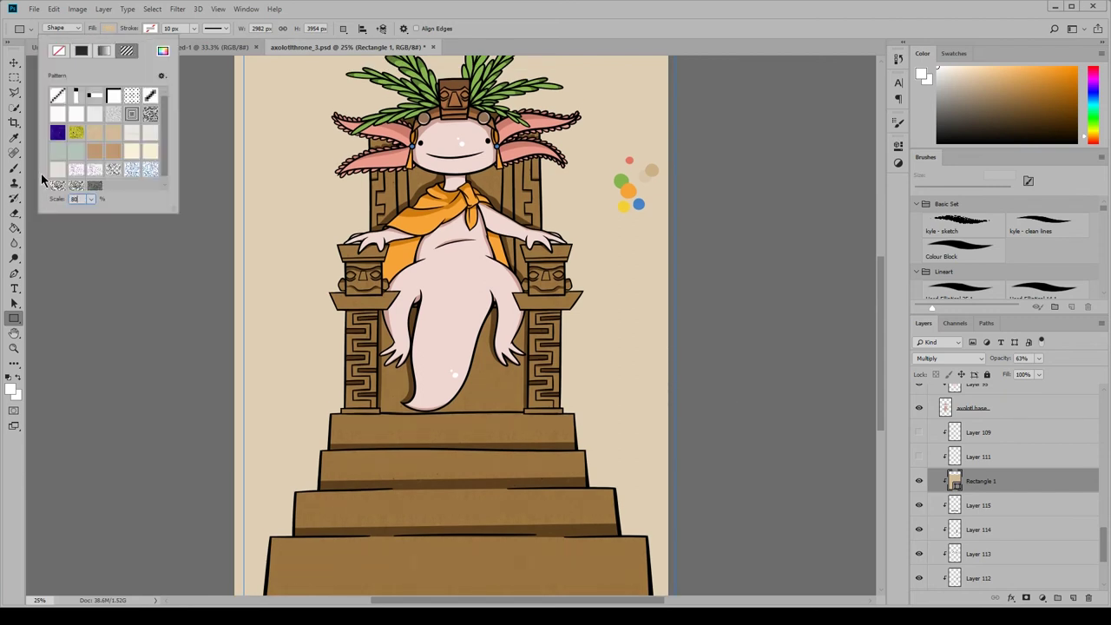
pyautogui.press('BackSpace')
pyautogui.press('BackSpace')
pyautogui.write('50')
pyautogui.click(282, 32)
pyautogui.click(996, 530)
pyautogui.scroll(-1, 700, 396)
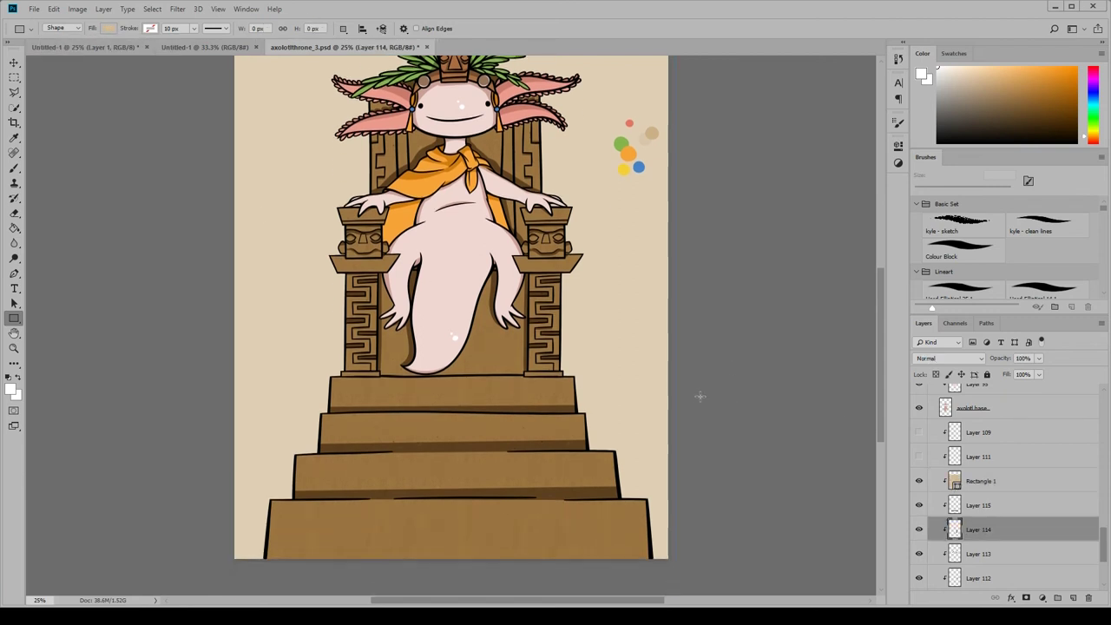
# Rename the patterned rectangle's layer texture and select Layer 115.
pyautogui.scroll(3, 700, 397)
pyautogui.doubleClick(981, 481)
pyautogui.write('texture')
pyautogui.press('Return')
pyautogui.click(999, 502)
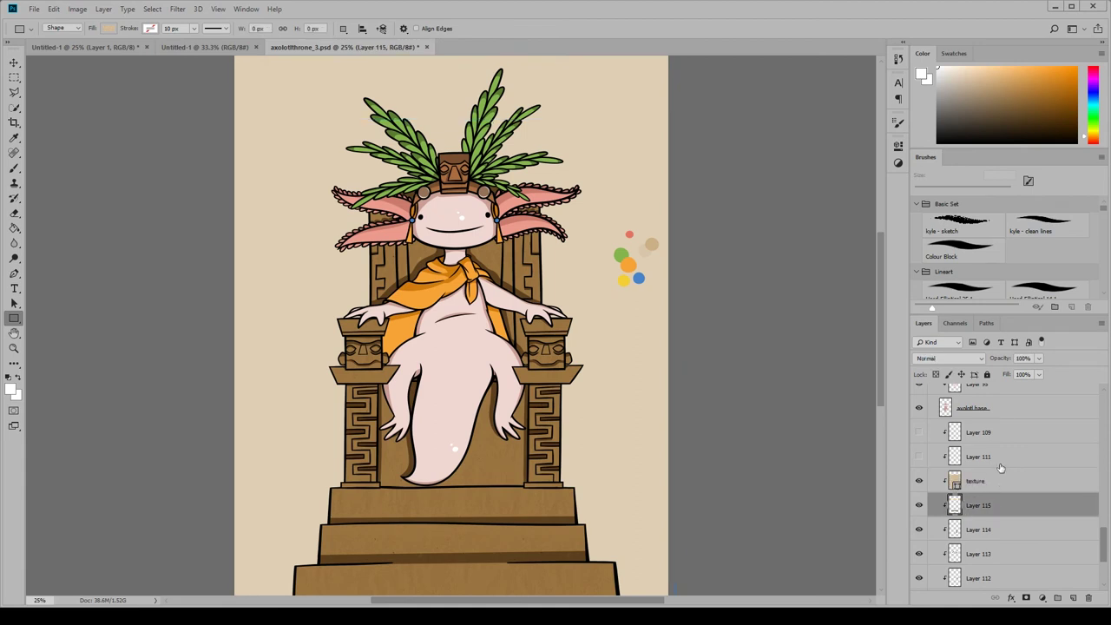
pyautogui.scroll(-2, 746, 401)
pyautogui.scroll(2, 750, 399)
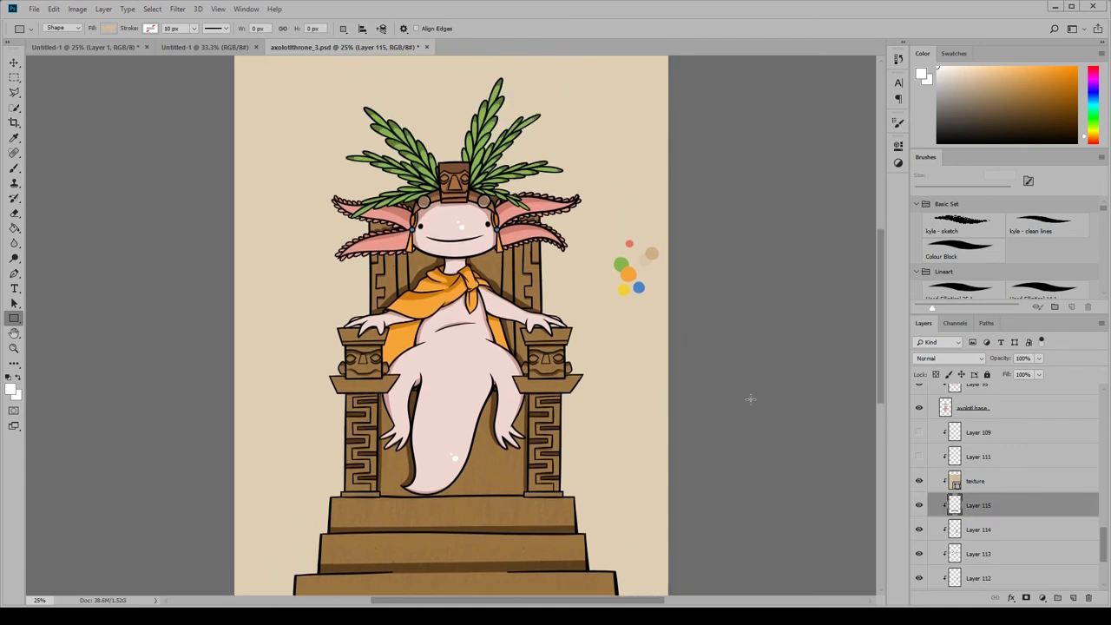
pyautogui.scroll(1, 753, 394)
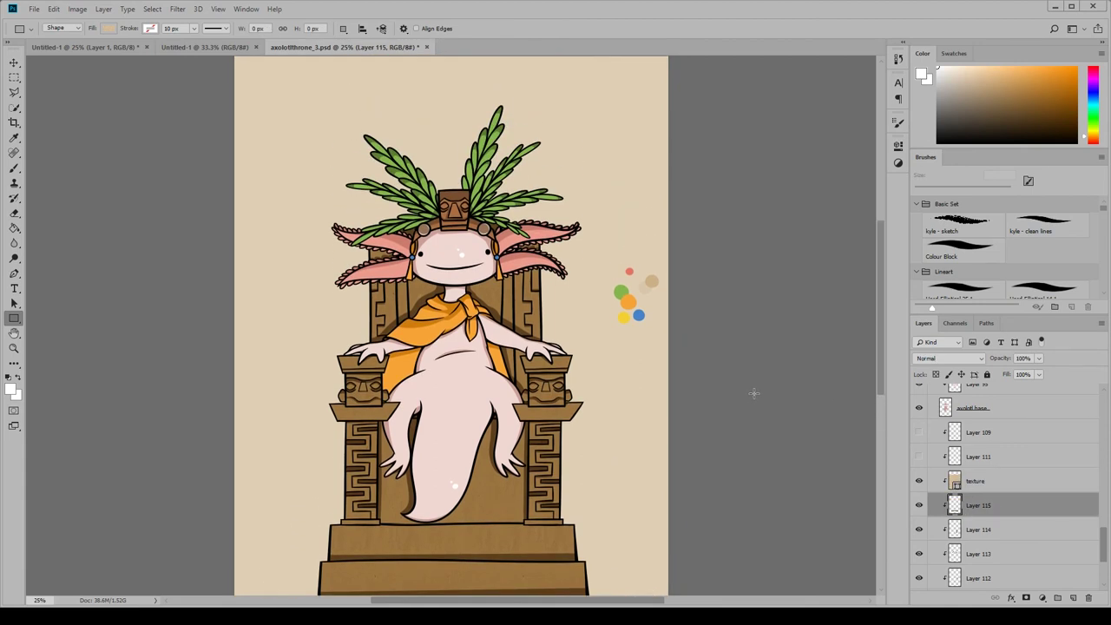
pyautogui.scroll(-2, 987, 506)
pyautogui.scroll(3, 987, 506)
# Erase the colour swatches beside the throne from their layers, including the axolotl base, with a 98 px eraser.
pyautogui.click(1016, 456)
pyautogui.press('e')
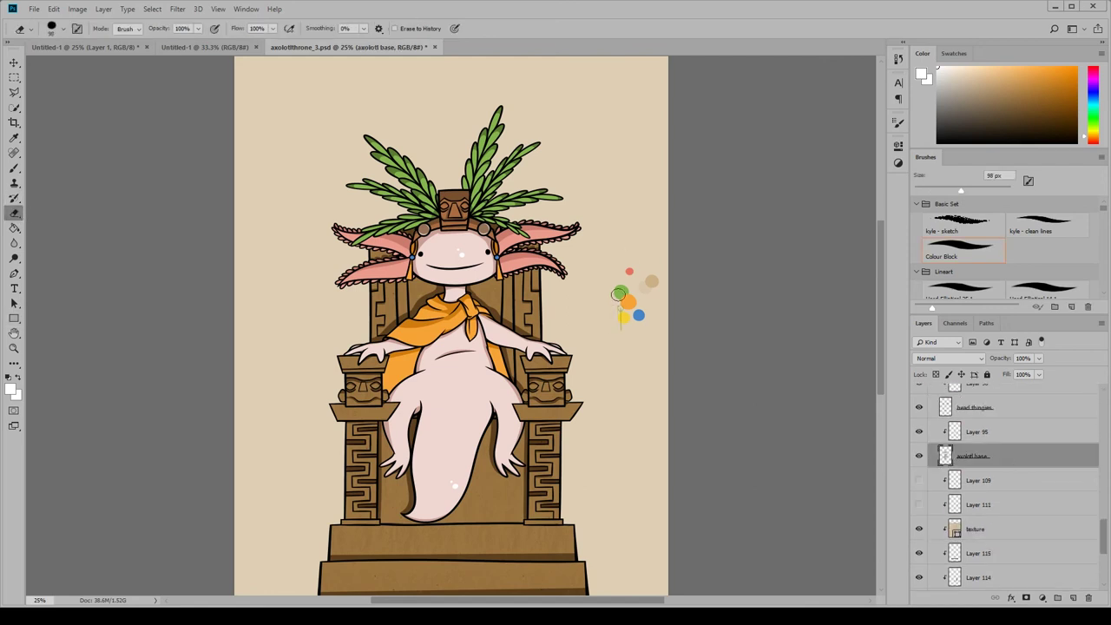
pyautogui.moveTo(1104, 530)
pyautogui.mouseDown()
pyautogui.moveTo(1104, 553)
pyautogui.moveTo(1100, 416)
pyautogui.moveTo(1103, 523)
pyautogui.mouseUp()
pyautogui.click(1011, 499)
pyautogui.click(998, 475)
pyautogui.click(919, 499)
pyautogui.click(919, 499)
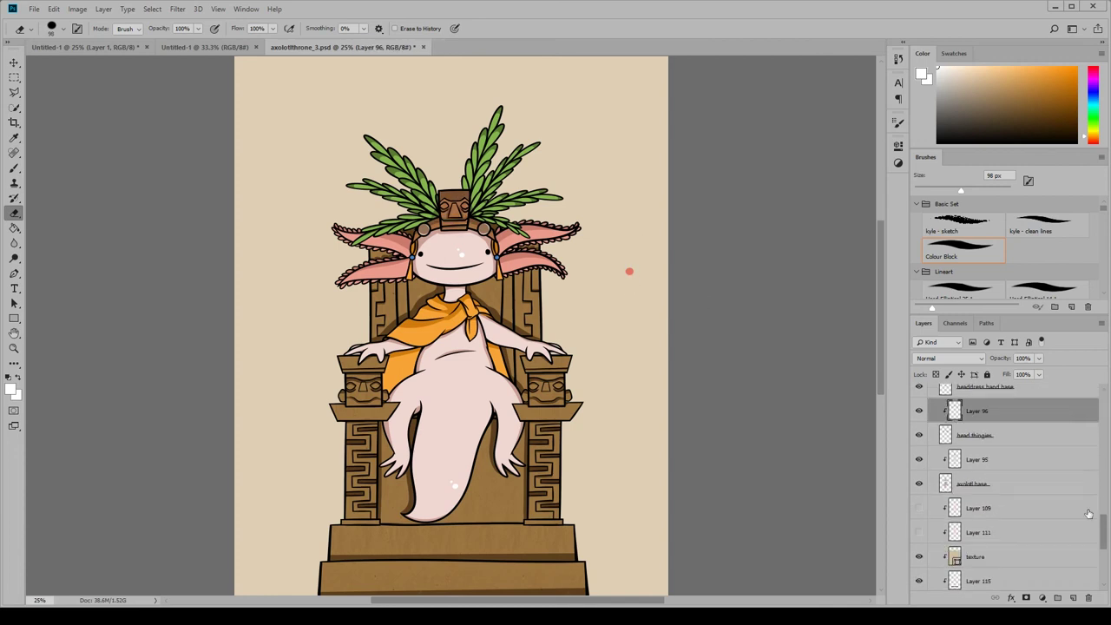
pyautogui.click(979, 486)
pyautogui.click(628, 273)
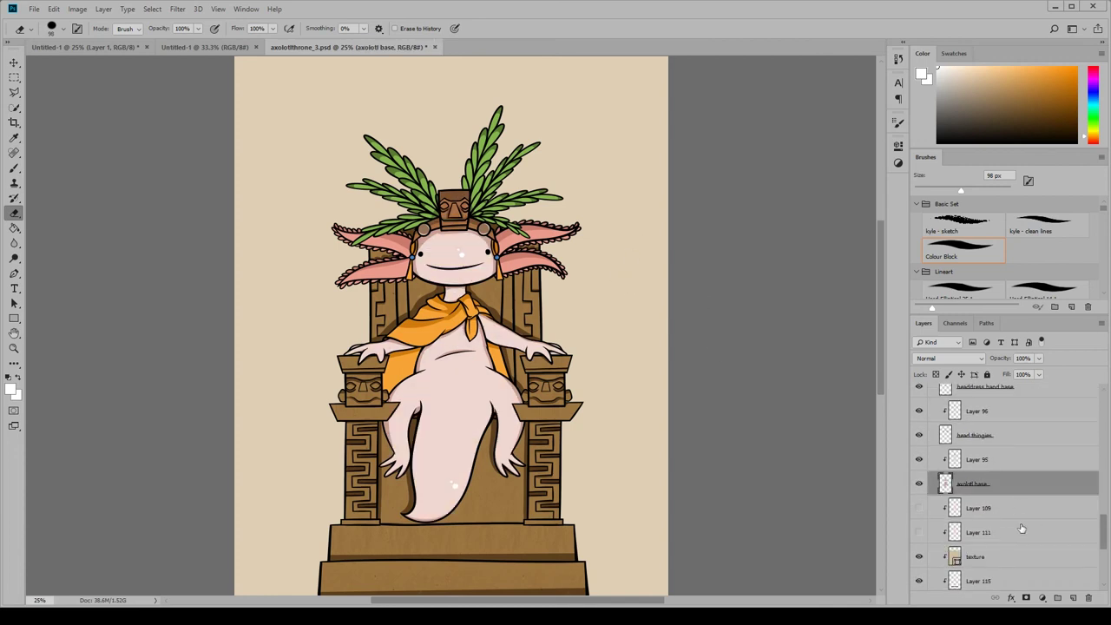
# Add a layer above bg and cover the whole canvas with a solid brown rectangle about 3510 by 5034 px.
pyautogui.click(218, 9)
pyautogui.click(247, 112)
pyautogui.moveTo(1103, 531); pyautogui.dragTo(1102, 562)
pyautogui.click(989, 543)
pyautogui.click(1073, 598)
pyautogui.click(14, 319)
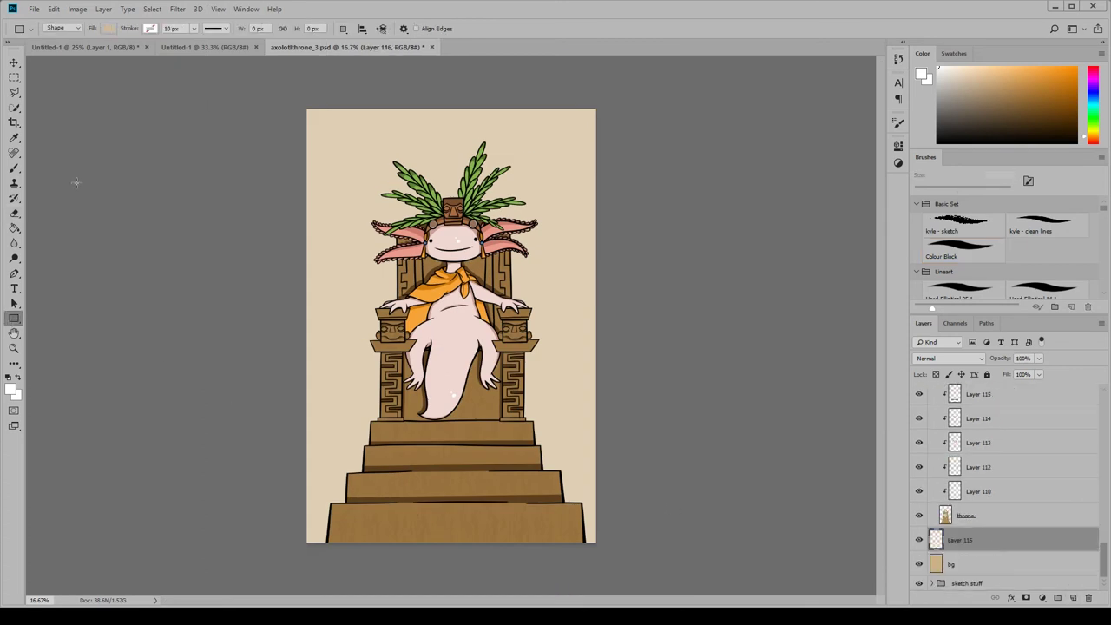
pyautogui.click(109, 28)
pyautogui.click(99, 89)
pyautogui.moveTo(283, 93); pyautogui.dragTo(622, 577)
pyautogui.click(882, 134)
pyautogui.click(77, 9)
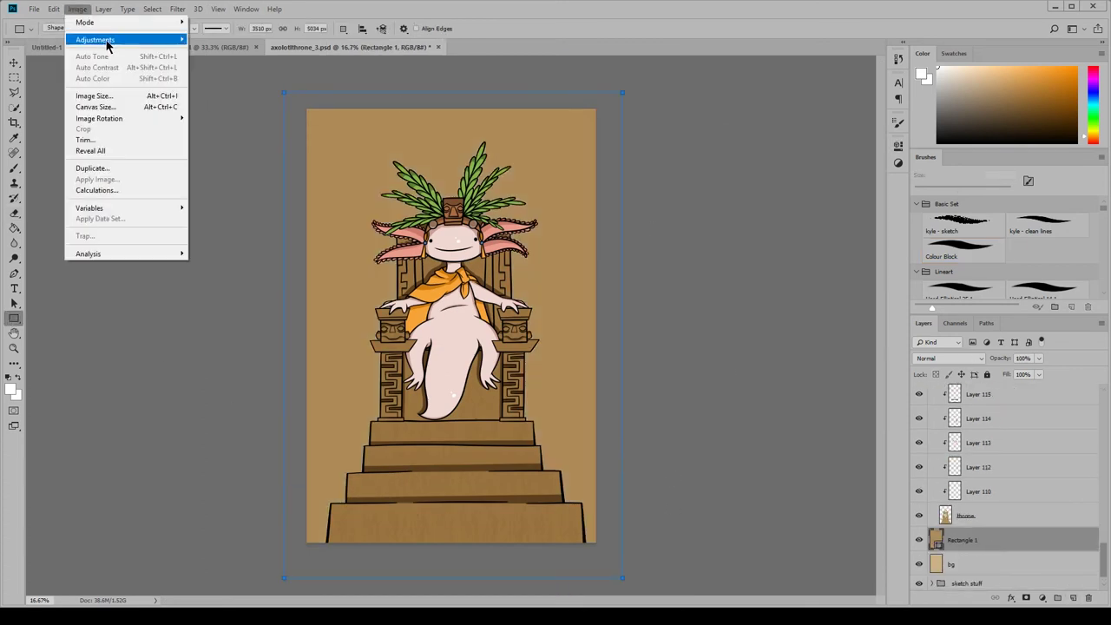
pyautogui.click(188, 305)
pyautogui.click(13, 62)
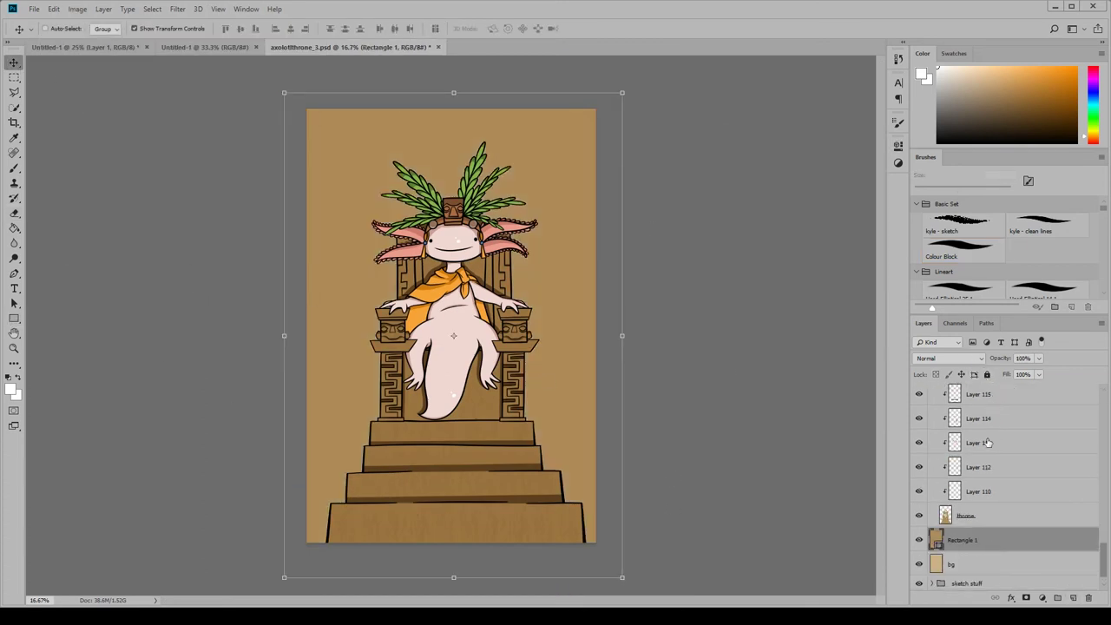
pyautogui.click(920, 564)
pyautogui.click(1010, 568)
pyautogui.click(1012, 544)
# Add a new layer directly above the lineart group and clip it to the group.
pyautogui.moveTo(1102, 556); pyautogui.dragTo(1102, 408)
pyautogui.click(1005, 525)
pyautogui.click(1072, 598)
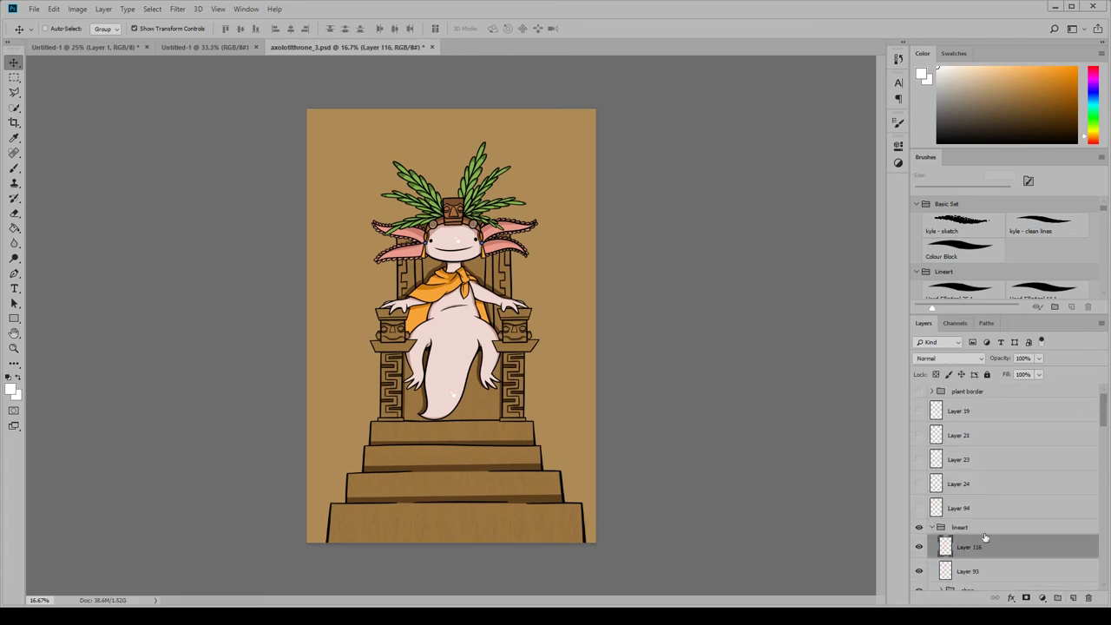
pyautogui.moveTo(983, 540); pyautogui.dragTo(985, 520)
pyautogui.rightClick(987, 527)
pyautogui.click(1002, 260)
# Draw a dark brown rectangle about 2896 by 4518 px over the artwork on the layer clipped to the lineart.
pyautogui.click(14, 319)
pyautogui.click(108, 28)
pyautogui.click(78, 89)
pyautogui.moveTo(312, 120); pyautogui.dragTo(593, 556)
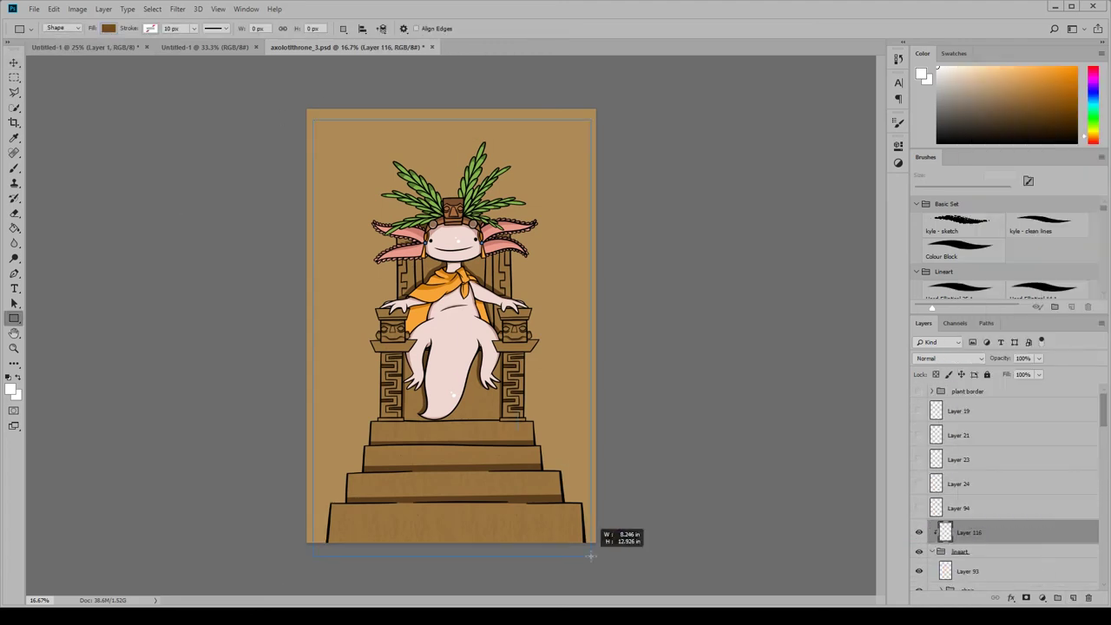
pyautogui.click(871, 136)
# Set the lineart-tinting rectangle to Screen blend mode at 41% opacity.
pyautogui.click(967, 358)
pyautogui.click(954, 163)
pyautogui.click(1038, 358)
pyautogui.moveTo(1038, 374); pyautogui.dragTo(1004, 374)
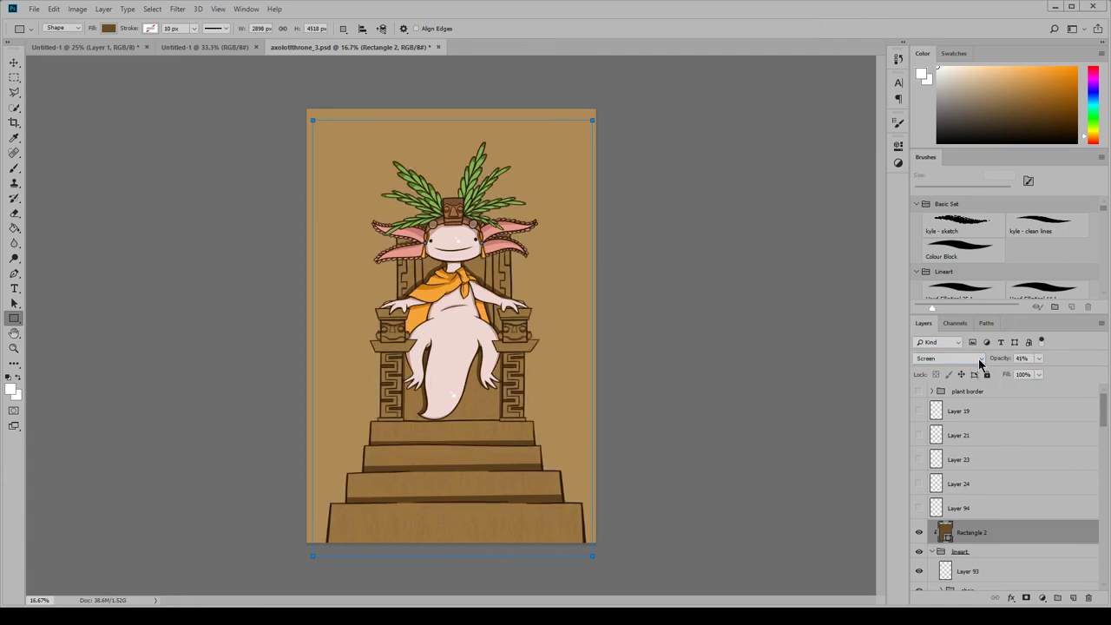
# Try another blend mode on the lineart-tinting rectangle and choose Linear Dodge (Add).
pyautogui.click(979, 359)
pyautogui.click(950, 112)
pyautogui.click(958, 358)
pyautogui.click(953, 202)
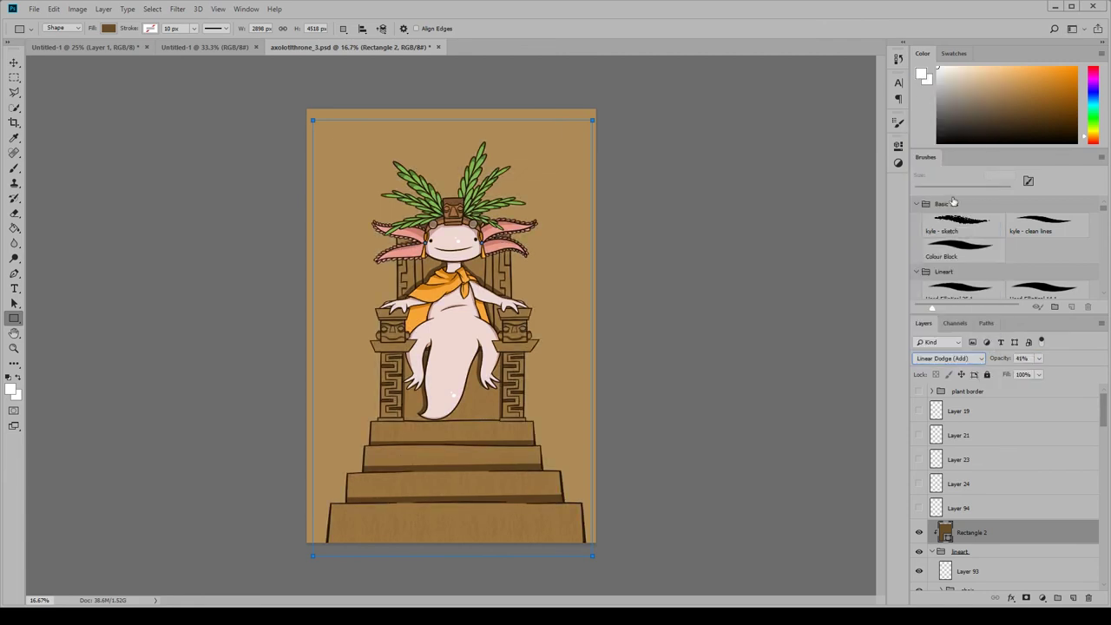
# Return the lineart-tinting rectangle to Screen blend mode at about 47% opacity and check the tinted lines up close.
pyautogui.moveTo(1038, 359)
pyautogui.mouseDown()
pyautogui.moveTo(1036, 372)
pyautogui.moveTo(1053, 377)
pyautogui.moveTo(1028, 369)
pyautogui.mouseUp()
pyautogui.click(982, 358)
pyautogui.click(957, 164)
pyautogui.click(1039, 358)
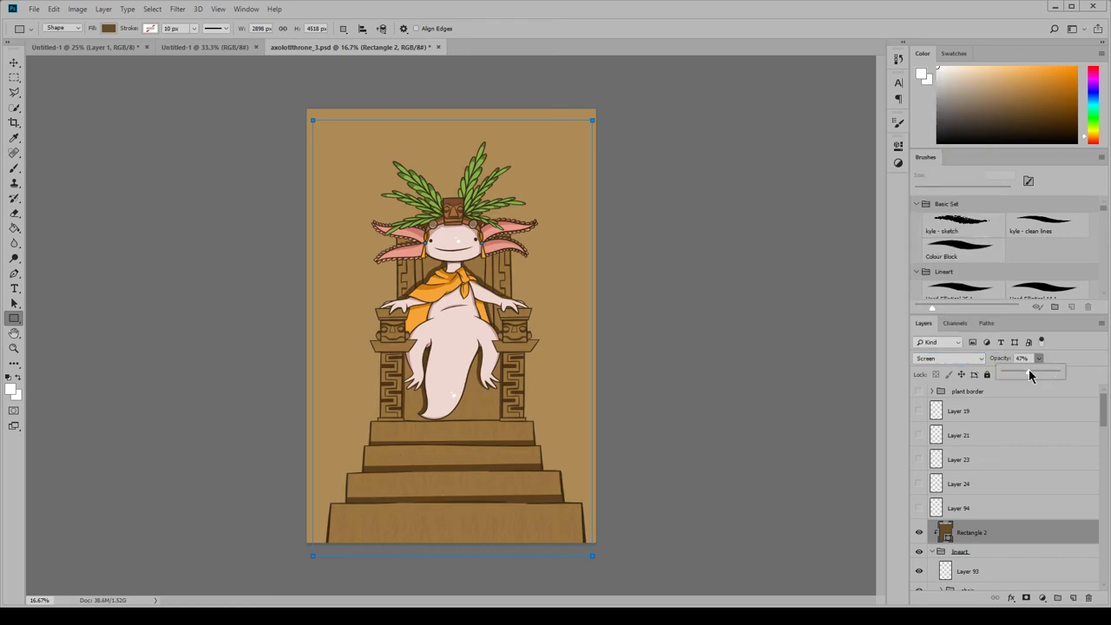
pyautogui.click(1010, 499)
pyautogui.click(218, 8)
pyautogui.click(238, 94)
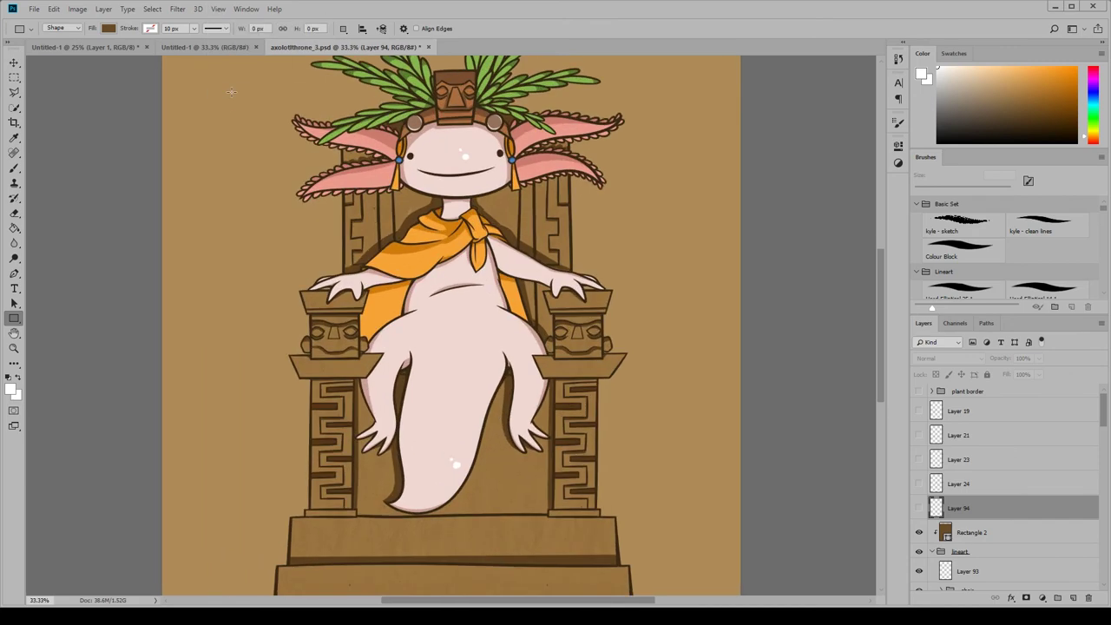
pyautogui.click(217, 9)
pyautogui.click(238, 110)
pyautogui.click(217, 8)
pyautogui.click(239, 110)
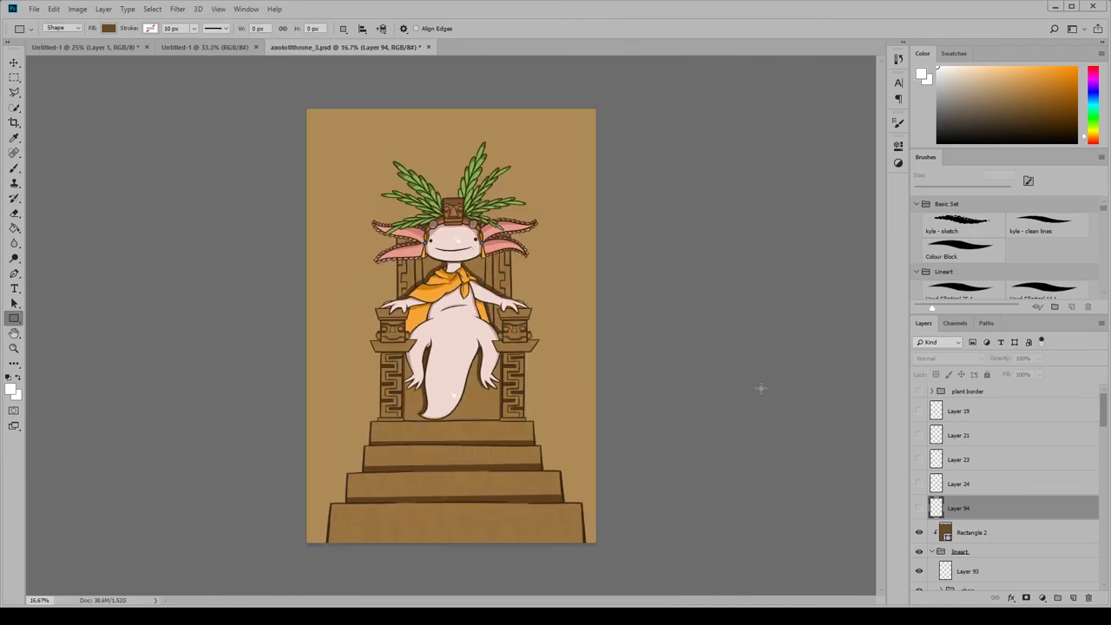
# Draw a brown rectangle about 3240 by 4686 px over the whole canvas above the tint layer, set to Screen at 30% opacity.
pyautogui.click(971, 532)
pyautogui.moveTo(298, 100); pyautogui.dragTo(610, 551)
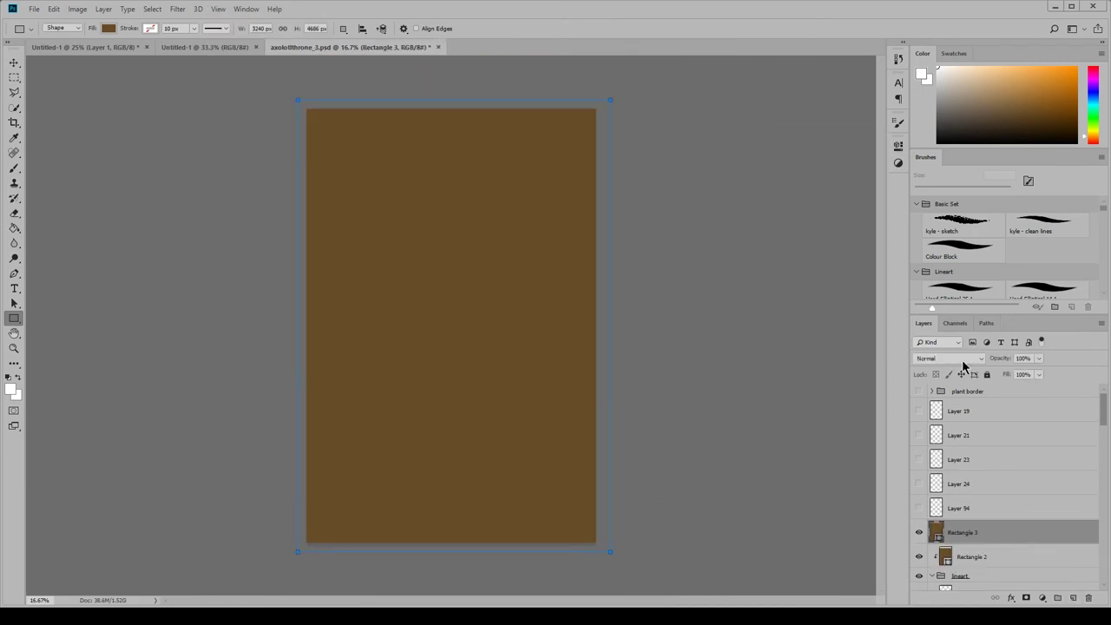
pyautogui.click(949, 358)
pyautogui.click(946, 181)
pyautogui.moveTo(1039, 358); pyautogui.dragTo(1005, 374)
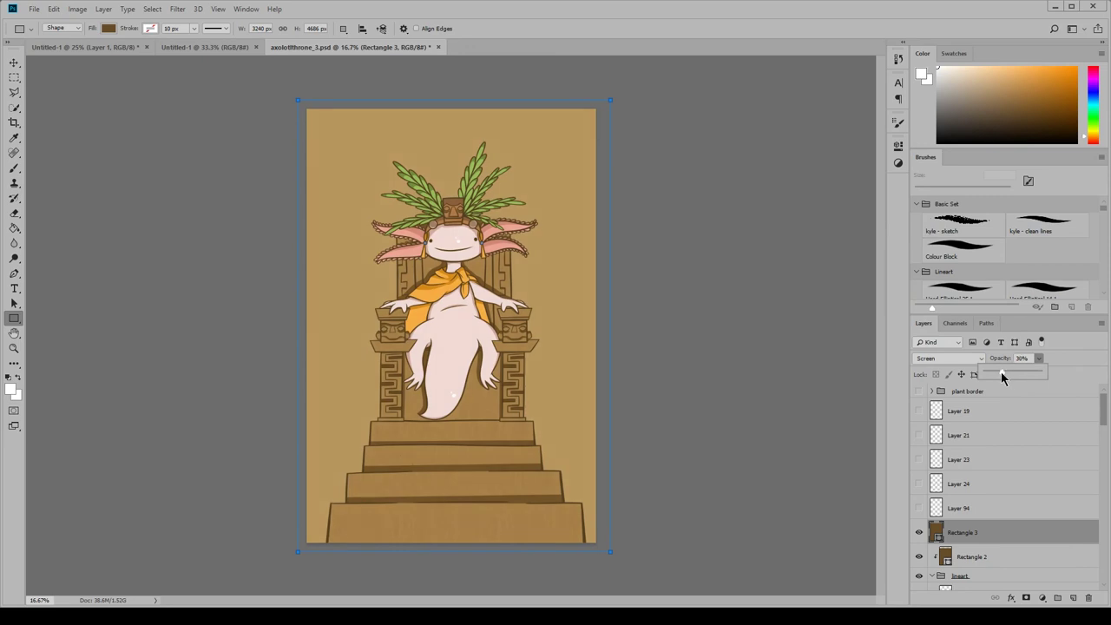
# Change the full-canvas Screen rectangle's fill to a muted purple and set its opacity to about 27%.
pyautogui.click(108, 29)
pyautogui.click(163, 52)
pyautogui.moveTo(466, 519); pyautogui.dragTo(465, 410)
pyautogui.click(396, 445)
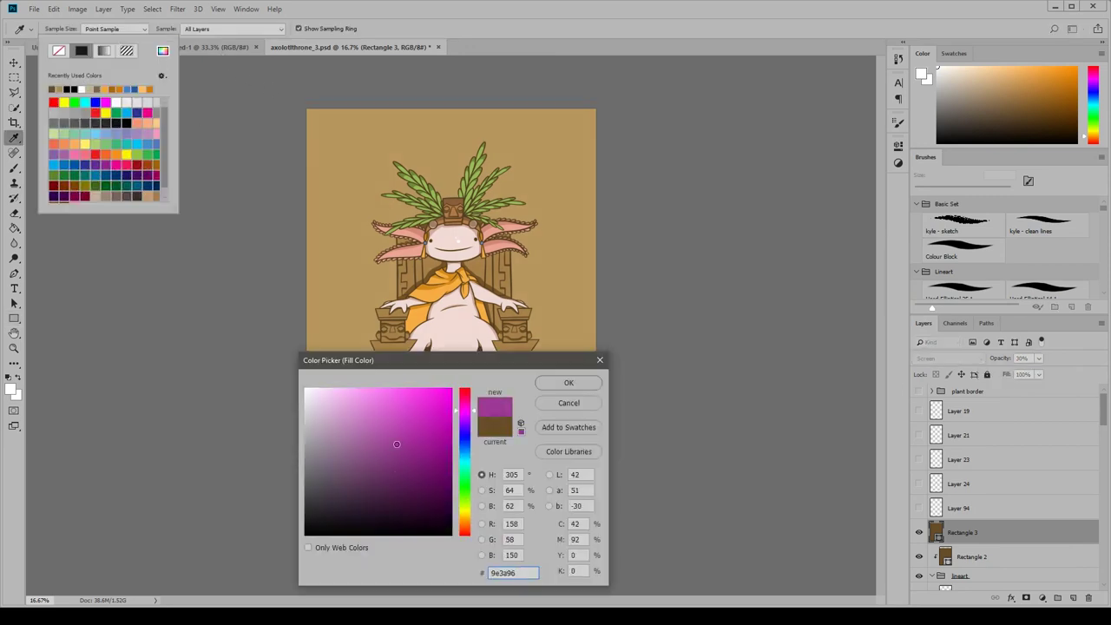
pyautogui.moveTo(396, 445); pyautogui.dragTo(351, 455)
pyautogui.click(568, 383)
pyautogui.click(1038, 358)
pyautogui.moveTo(1038, 371); pyautogui.dragTo(1037, 371)
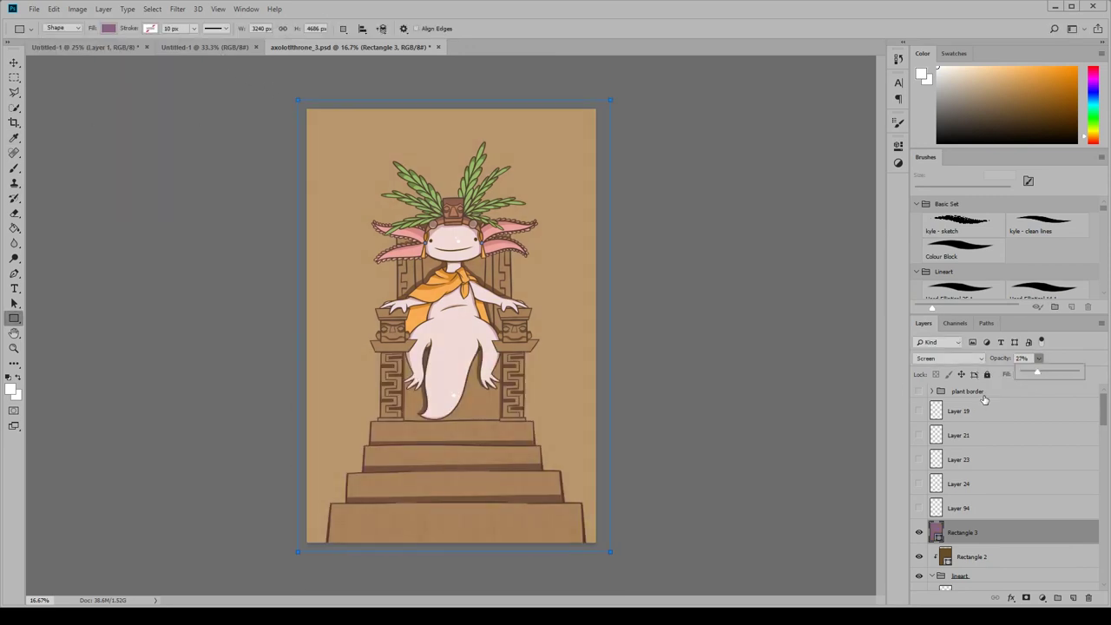
# Compare a recent brown fill with the purple on the full-canvas rectangle, keep the purple and fine-tune its opacity.
pyautogui.click(109, 28)
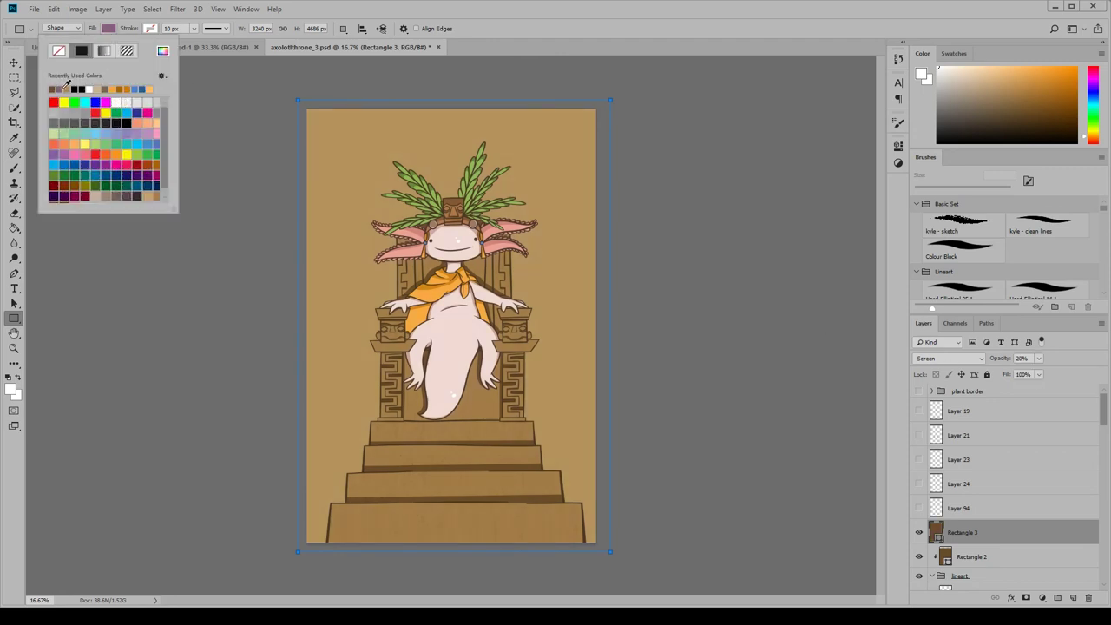
pyautogui.click(61, 89)
pyautogui.click(1038, 359)
pyautogui.moveTo(1045, 372); pyautogui.dragTo(1039, 371)
pyautogui.click(1031, 514)
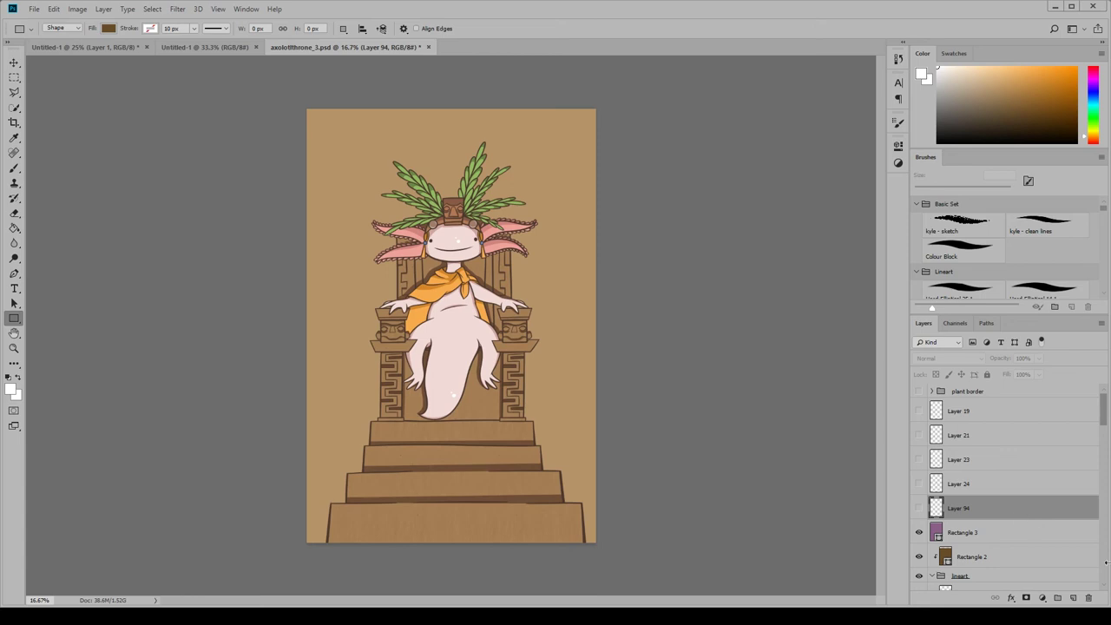
# Draw a pattern-filled rectangle about 3522 by 4794 px on a new layer above the purple one and set it to Multiply.
pyautogui.click(1028, 530)
pyautogui.hotkey('ctrl', 'shift', 'alt', 'n')
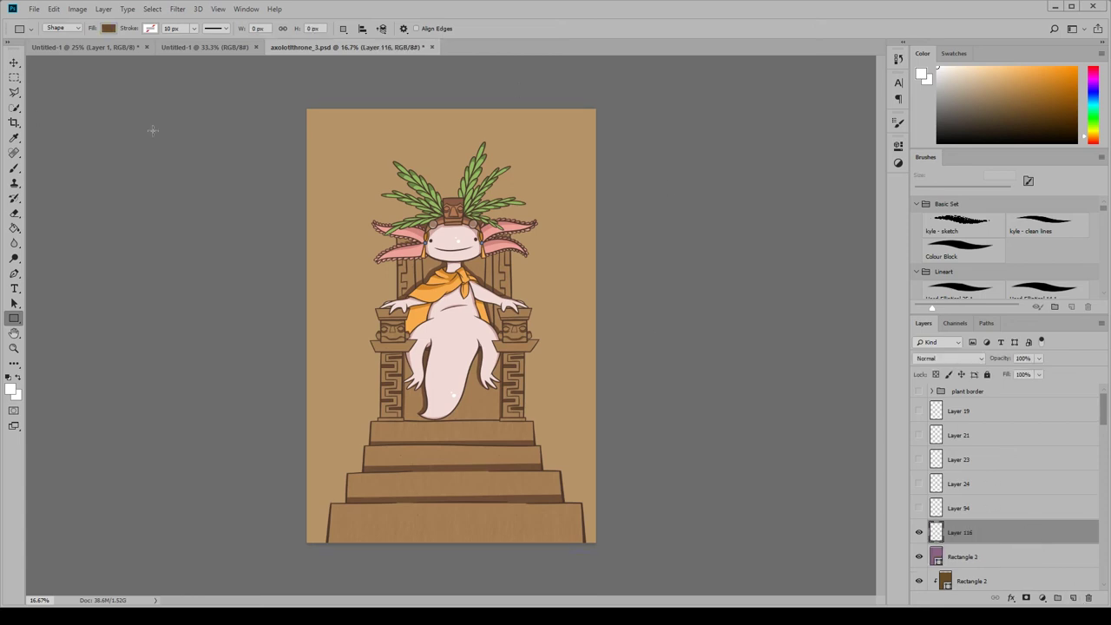
pyautogui.click(109, 29)
pyautogui.click(113, 49)
pyautogui.click(76, 114)
pyautogui.moveTo(271, 93); pyautogui.dragTo(610, 555)
pyautogui.click(970, 358)
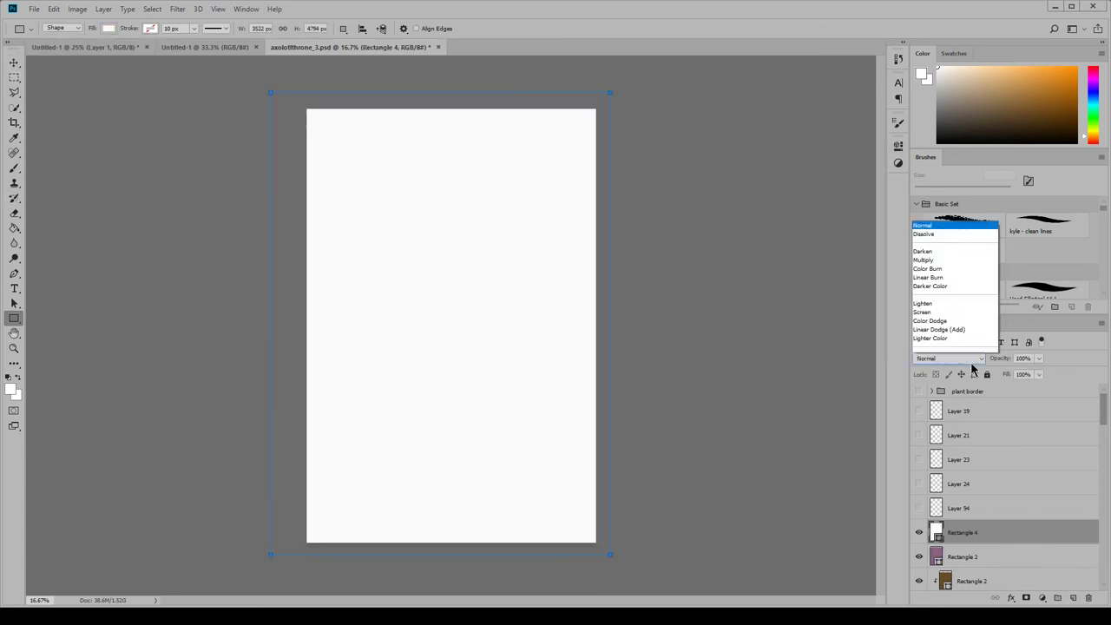
pyautogui.click(946, 260)
# Try several patterns for the Multiply rectangle's fill and choose the brown paper texture at 200% scale.
pyautogui.click(218, 9)
pyautogui.click(248, 95)
pyautogui.click(108, 28)
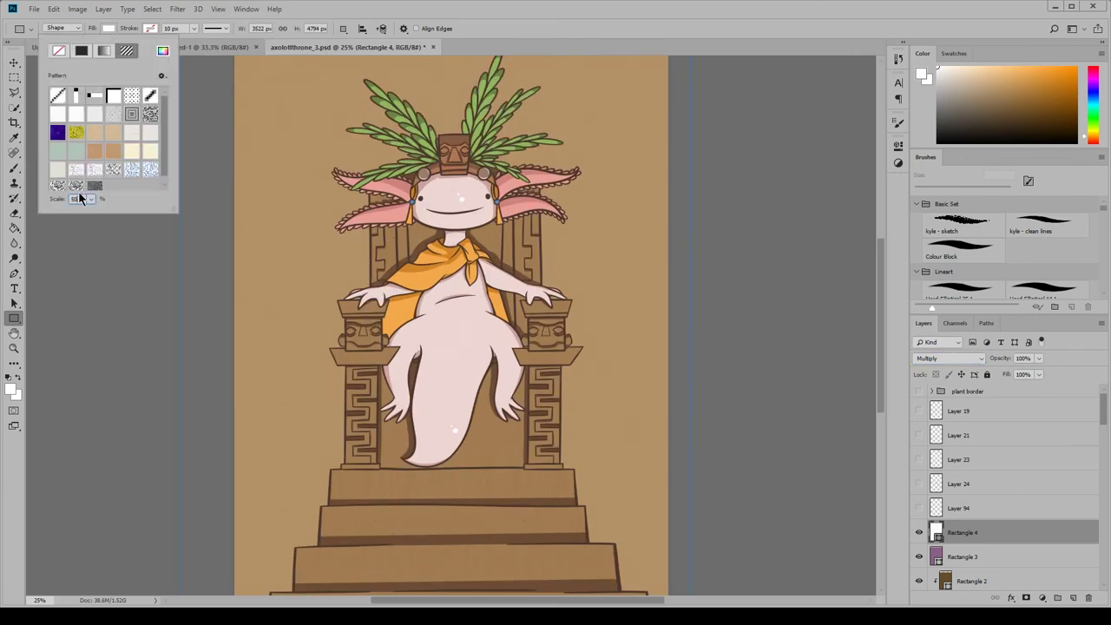
pyautogui.click(94, 115)
pyautogui.click(96, 135)
pyautogui.click(62, 156)
pyautogui.click(98, 154)
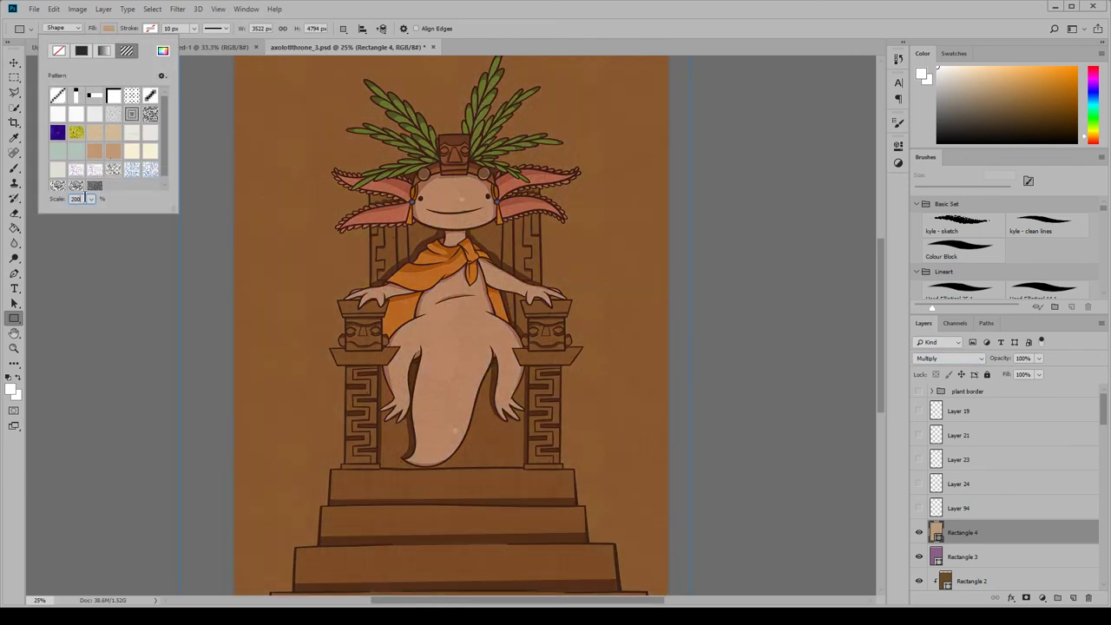
pyautogui.press('Escape')
pyautogui.hotkey('ctrl', '-')
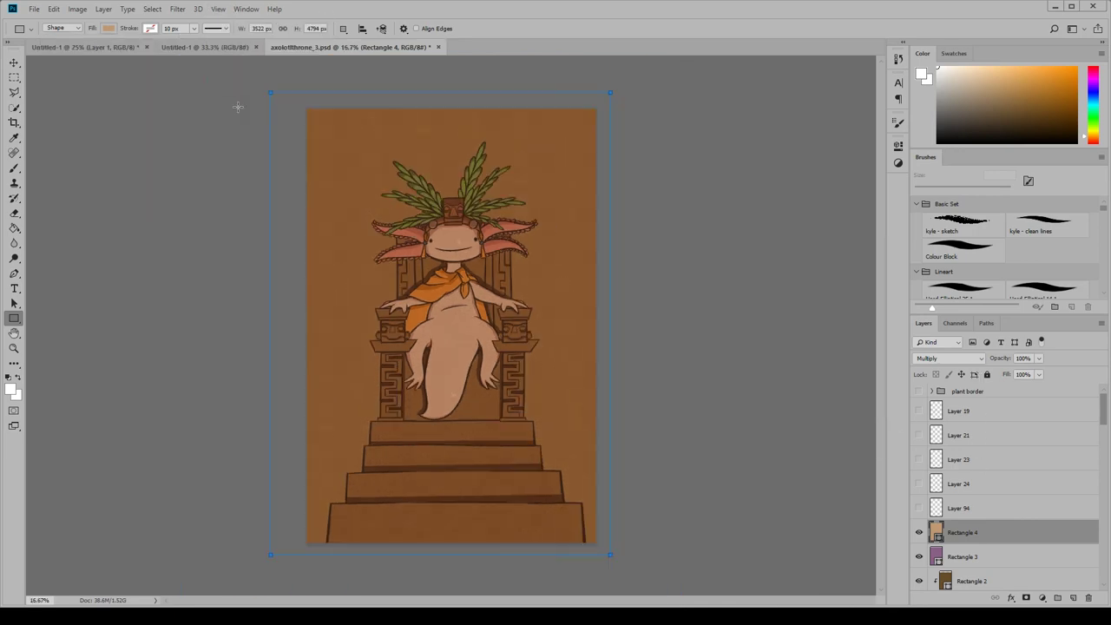
# Rasterize the textured rectangle and adjust its Hue/Saturation to hue -8, saturation -32 and lightness -3.
pyautogui.rightClick(998, 553)
pyautogui.click(77, 8)
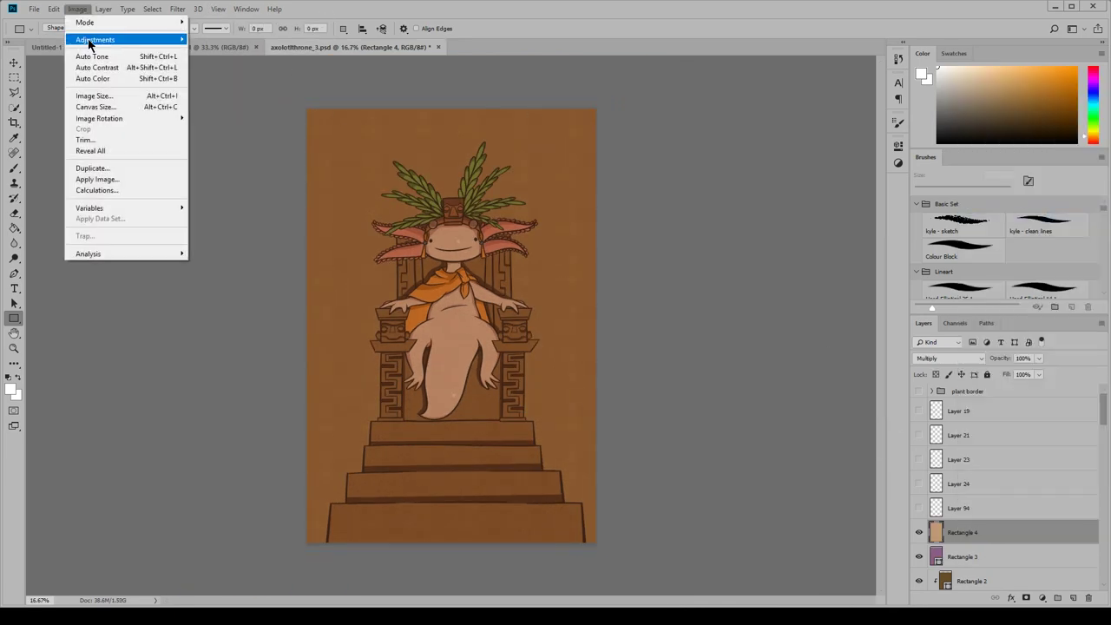
pyautogui.click(287, 96)
pyautogui.moveTo(720, 441)
pyautogui.mouseDown()
pyautogui.moveTo(769, 442)
pyautogui.moveTo(737, 441)
pyautogui.mouseUp()
pyautogui.moveTo(697, 409); pyautogui.dragTo(725, 386)
pyautogui.moveTo(738, 441)
pyautogui.mouseDown()
pyautogui.moveTo(764, 442)
pyautogui.moveTo(726, 444)
pyautogui.mouseUp()
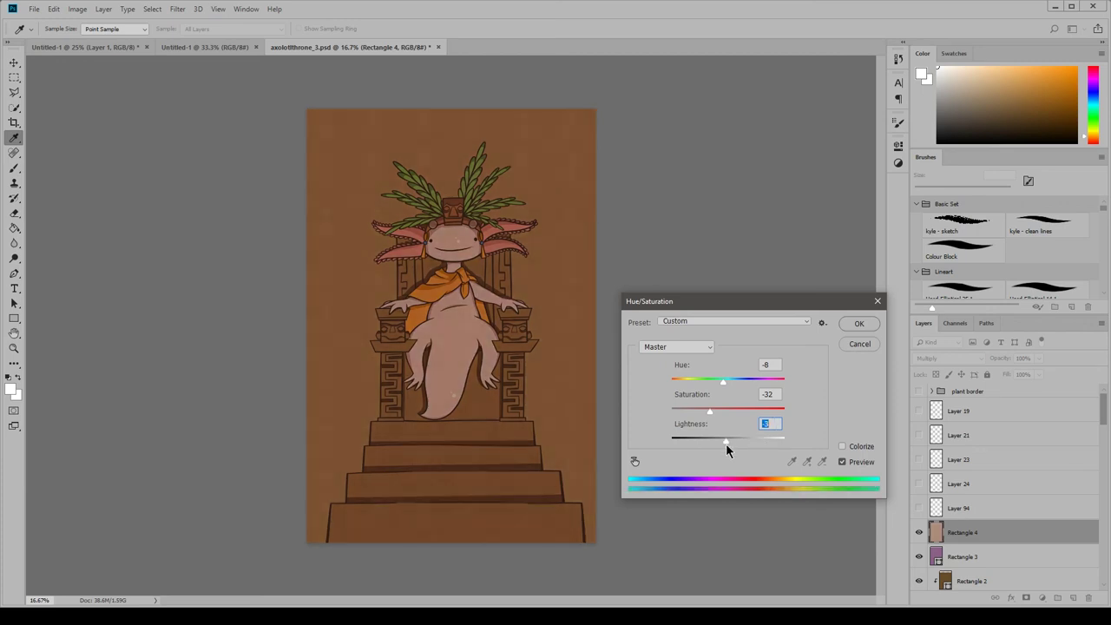
pyautogui.click(858, 323)
# Try placing the textured rectangle directly beneath the throne layer at about 68% opacity.
pyautogui.scroll(-10, 985, 512)
pyautogui.moveTo(985, 608); pyautogui.dragTo(982, 502)
pyautogui.rightClick(979, 489)
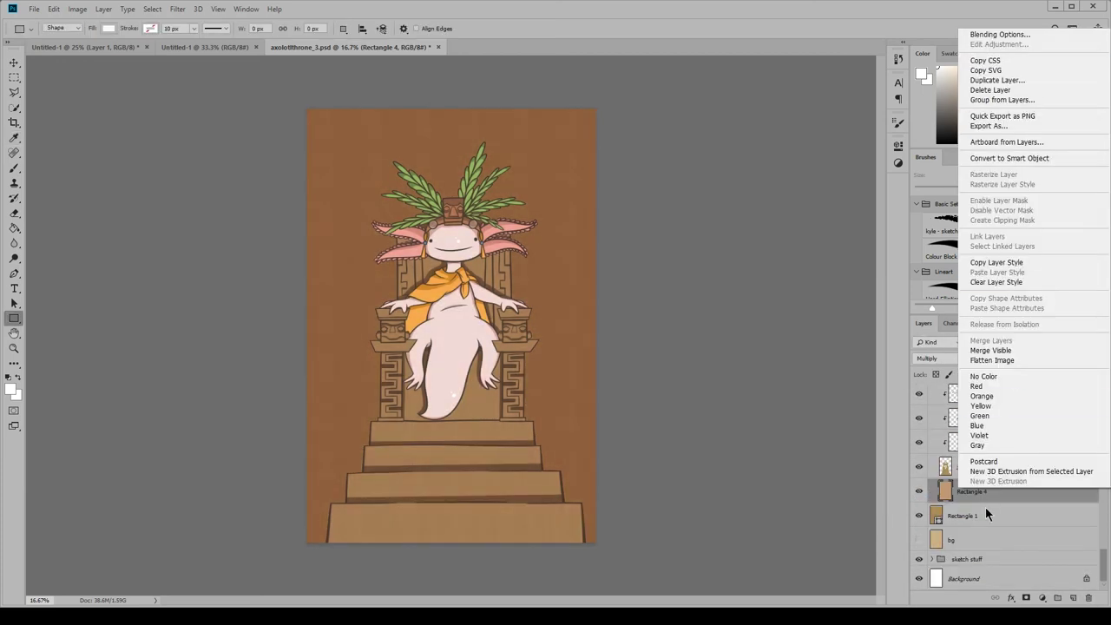
pyautogui.click(984, 506)
pyautogui.click(1039, 359)
pyautogui.moveTo(1041, 373)
pyautogui.mouseDown()
pyautogui.moveTo(1013, 373)
pyautogui.moveTo(1023, 374)
pyautogui.mouseUp()
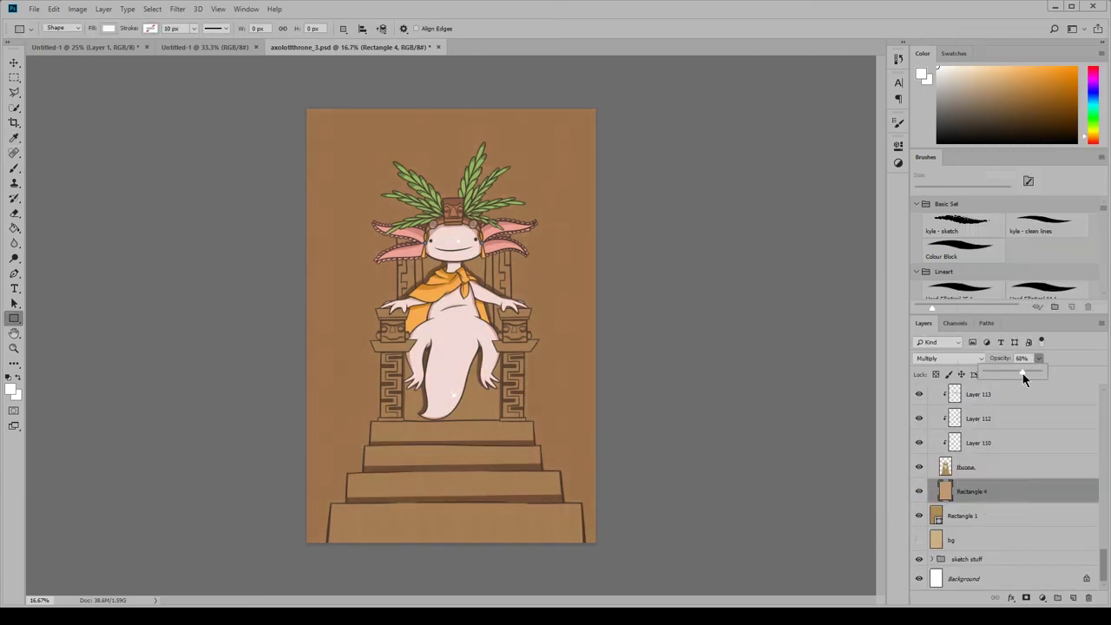
# Put the textured rectangle back above the purple one and set it to Overlay at 48% opacity.
pyautogui.click(217, 10)
pyautogui.click(236, 98)
pyautogui.scroll(2, 534, 314)
pyautogui.moveTo(981, 492); pyautogui.dragTo(983, 516)
pyautogui.click(970, 359)
pyautogui.click(957, 208)
pyautogui.moveTo(1038, 358); pyautogui.dragTo(1030, 376)
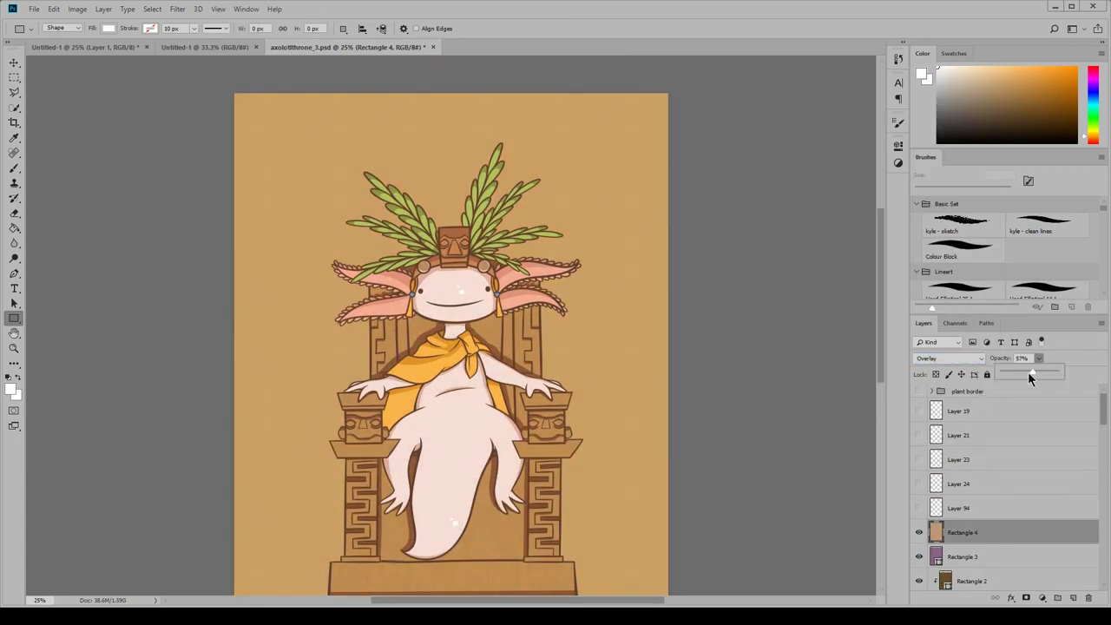
# Try Color Burn on the textured rectangle and return it to Overlay.
pyautogui.click(950, 358)
pyautogui.click(927, 122)
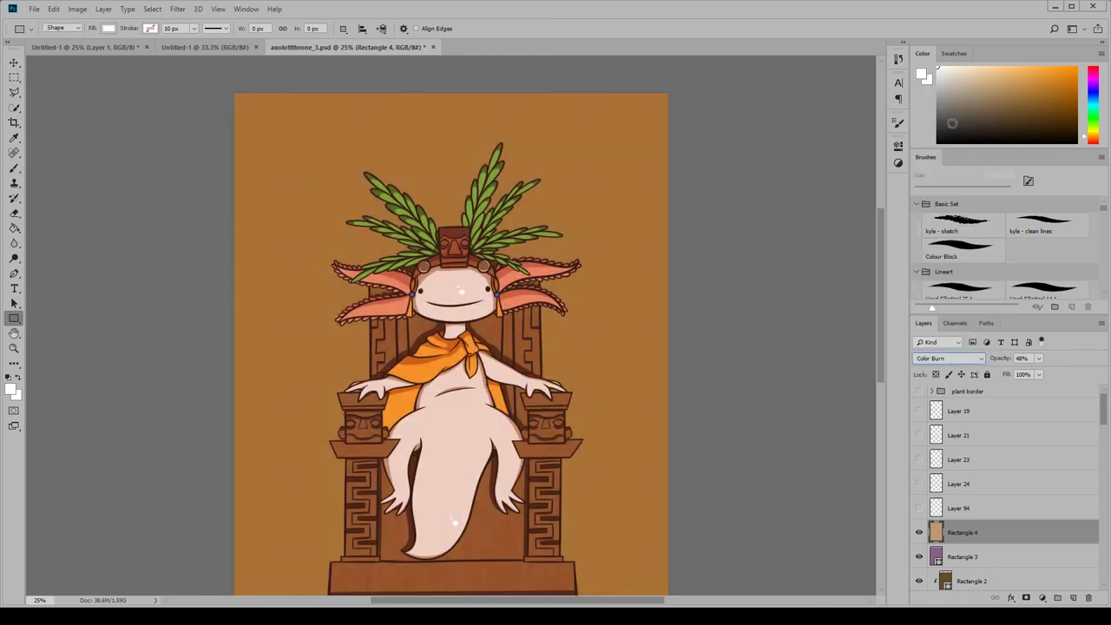
pyautogui.click(950, 358)
pyautogui.click(949, 208)
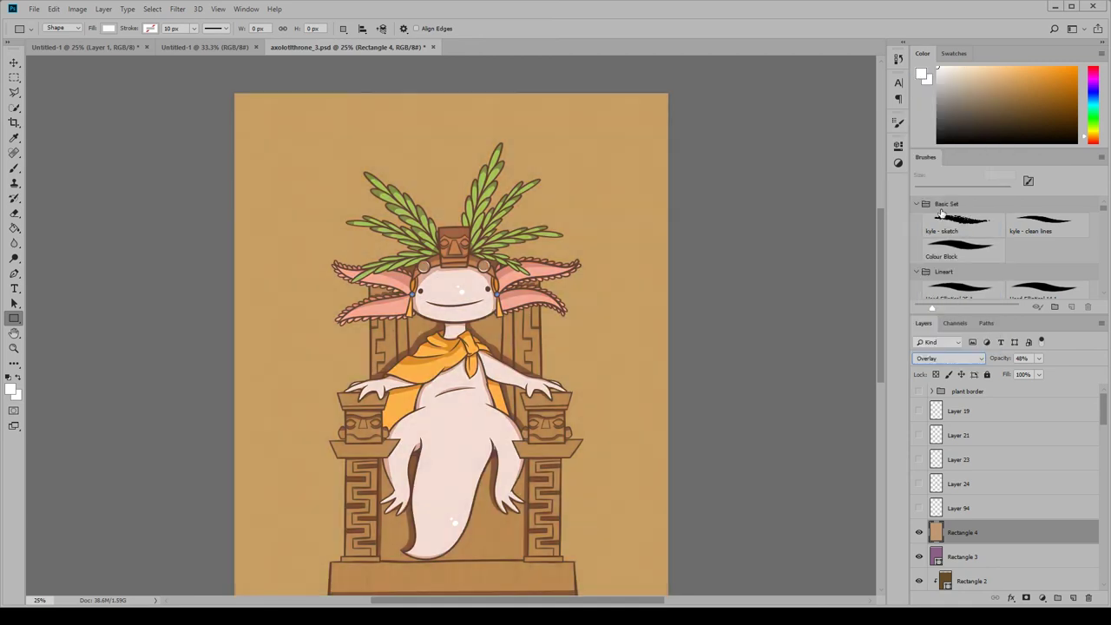
# Lower the textured Overlay rectangle's opacity to 23% and check the effect across the artwork.
pyautogui.moveTo(1039, 359); pyautogui.dragTo(1029, 376)
pyautogui.scroll(-5, 649, 347)
pyautogui.scroll(4, 649, 347)
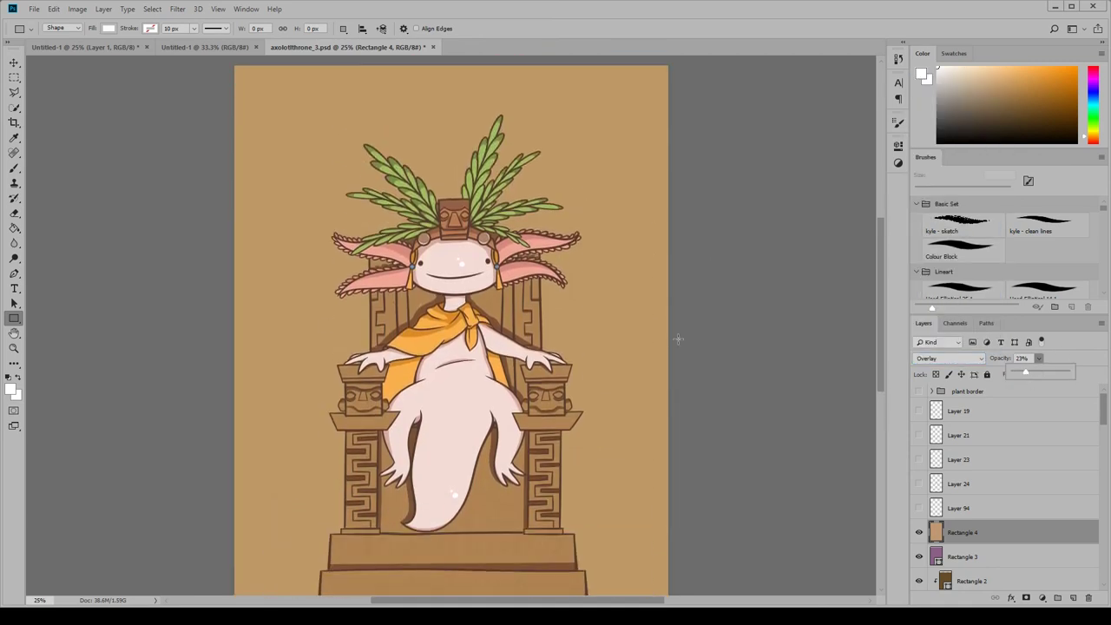
pyautogui.scroll(-1, 726, 439)
# Draw a rectangle about 3810 by 4872 px on a new layer directly below the throne, filled with a brown paper pattern.
pyautogui.scroll(-10, 1016, 532)
pyautogui.click(1017, 515)
pyautogui.hotkey('ctrl', '-')
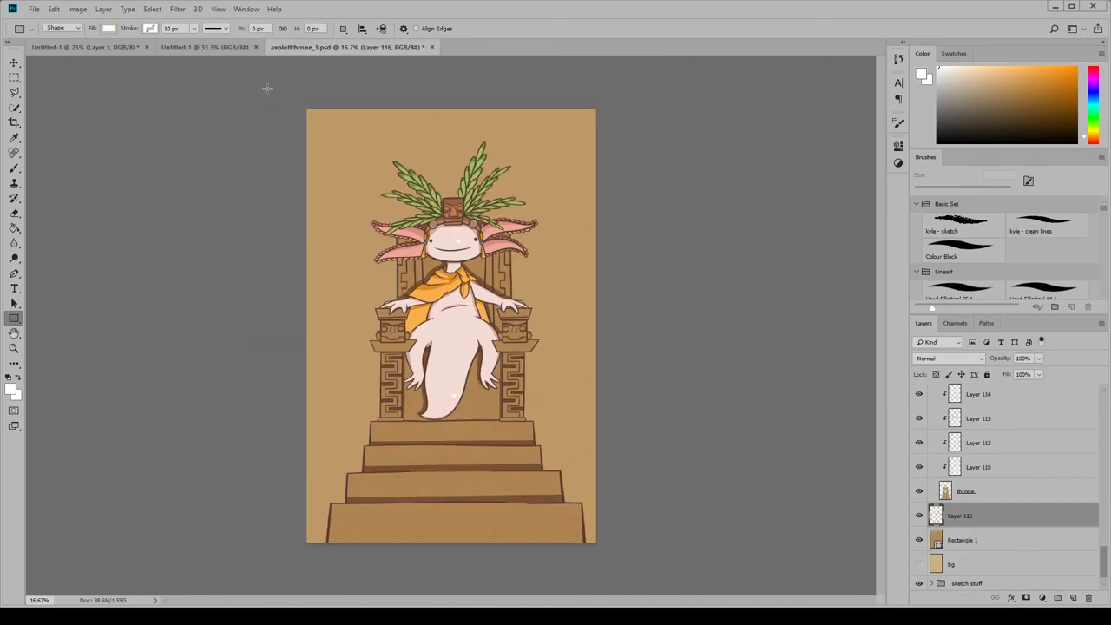
pyautogui.moveTo(268, 90); pyautogui.dragTo(635, 559)
pyautogui.click(107, 29)
pyautogui.click(114, 153)
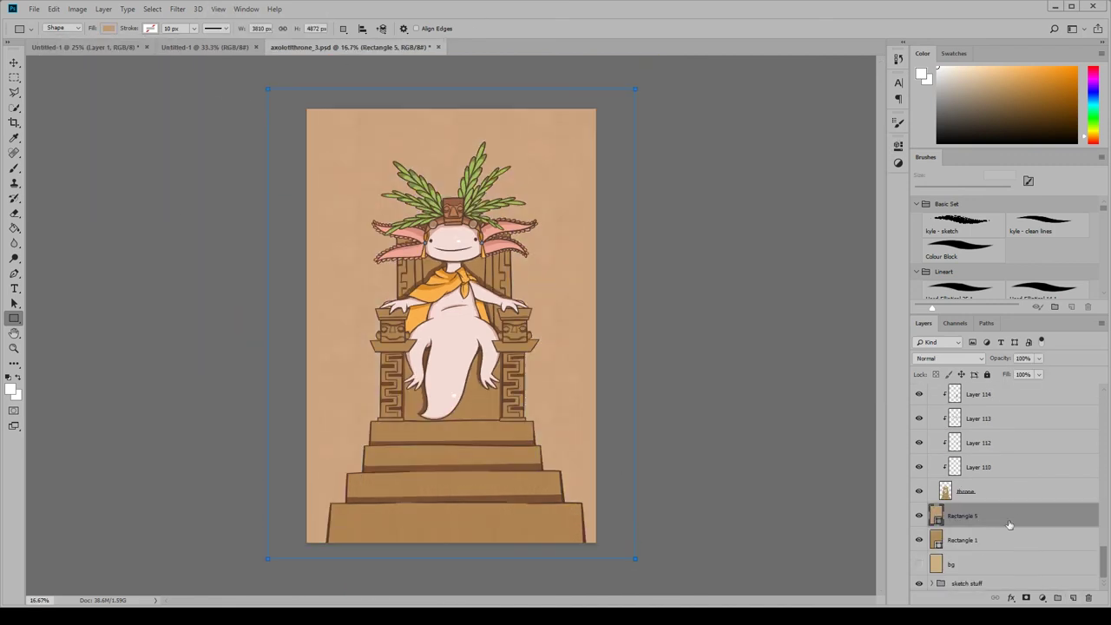
# Set the patterned backdrop rectangle below the throne to Multiply at about 88% opacity.
pyautogui.click(969, 358)
pyautogui.click(959, 111)
pyautogui.moveTo(1006, 372)
pyautogui.mouseDown()
pyautogui.moveTo(1028, 373)
pyautogui.moveTo(986, 369)
pyautogui.moveTo(1028, 369)
pyautogui.mouseUp()
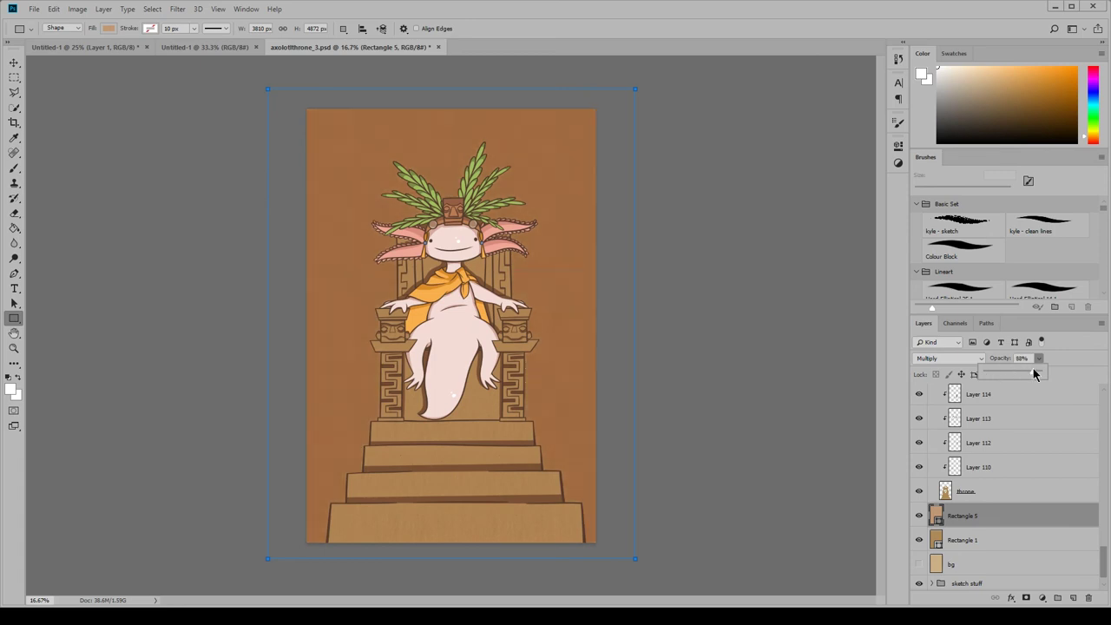
pyautogui.click(1024, 570)
# Add a new layer above the patterned backdrop and paint a broad white arc behind the throne with a very large brush, about 2844 px.
pyautogui.click(972, 516)
pyautogui.click(1072, 598)
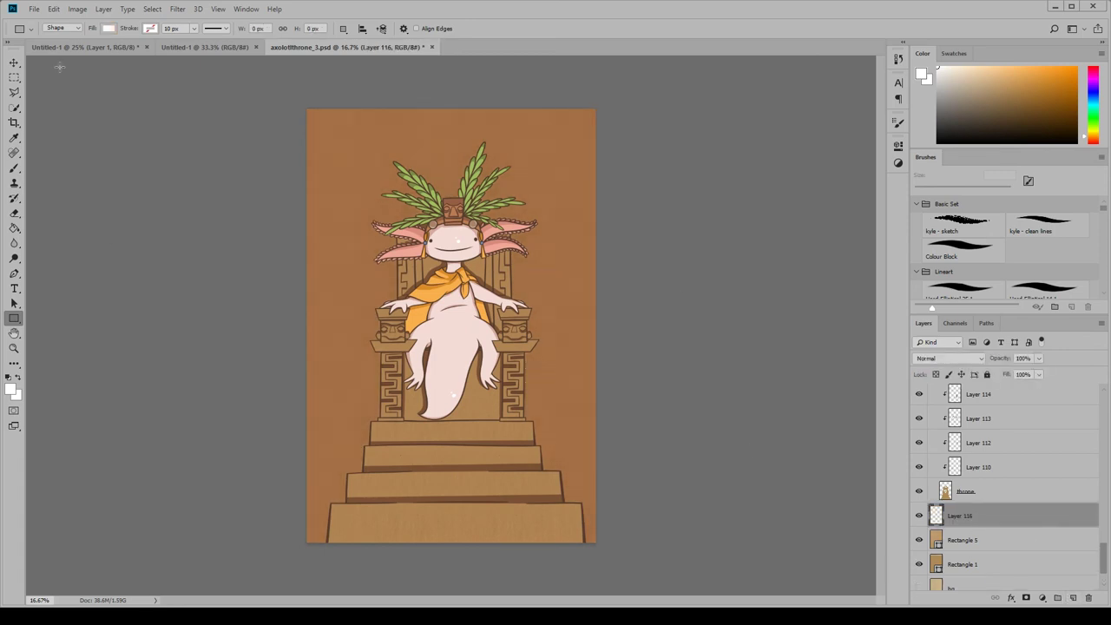
pyautogui.click(14, 169)
pyautogui.moveTo(965, 187); pyautogui.dragTo(991, 188)
pyautogui.moveTo(305, 353)
pyautogui.mouseDown()
pyautogui.moveTo(597, 304)
pyautogui.moveTo(307, 325)
pyautogui.mouseUp()
pyautogui.moveTo(991, 188); pyautogui.dragTo(1006, 189)
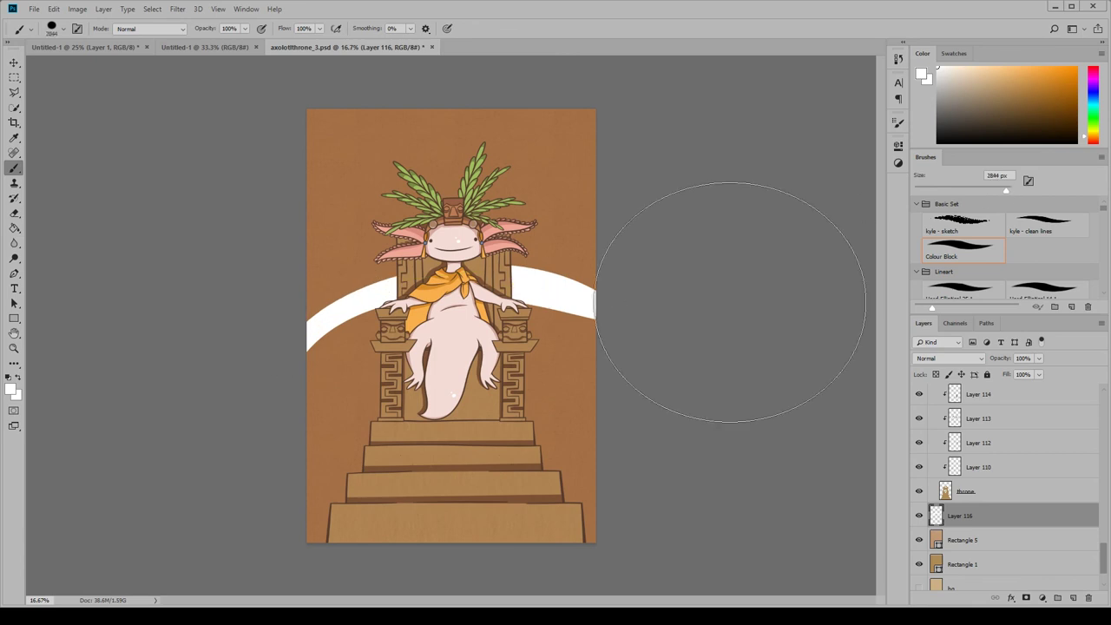
# Fill the backdrop area beneath the white arc with white down to the canvas's lower edge, finishing with a 401 px brush.
pyautogui.moveTo(625, 364); pyautogui.dragTo(307, 397)
pyautogui.moveTo(1005, 189); pyautogui.dragTo(995, 189)
pyautogui.moveTo(583, 429)
pyautogui.mouseDown()
pyautogui.moveTo(614, 451)
pyautogui.moveTo(280, 512)
pyautogui.moveTo(596, 535)
pyautogui.moveTo(606, 519)
pyautogui.mouseUp()
pyautogui.moveTo(305, 323)
pyautogui.mouseDown()
pyautogui.moveTo(321, 309)
pyautogui.moveTo(576, 304)
pyautogui.mouseUp()
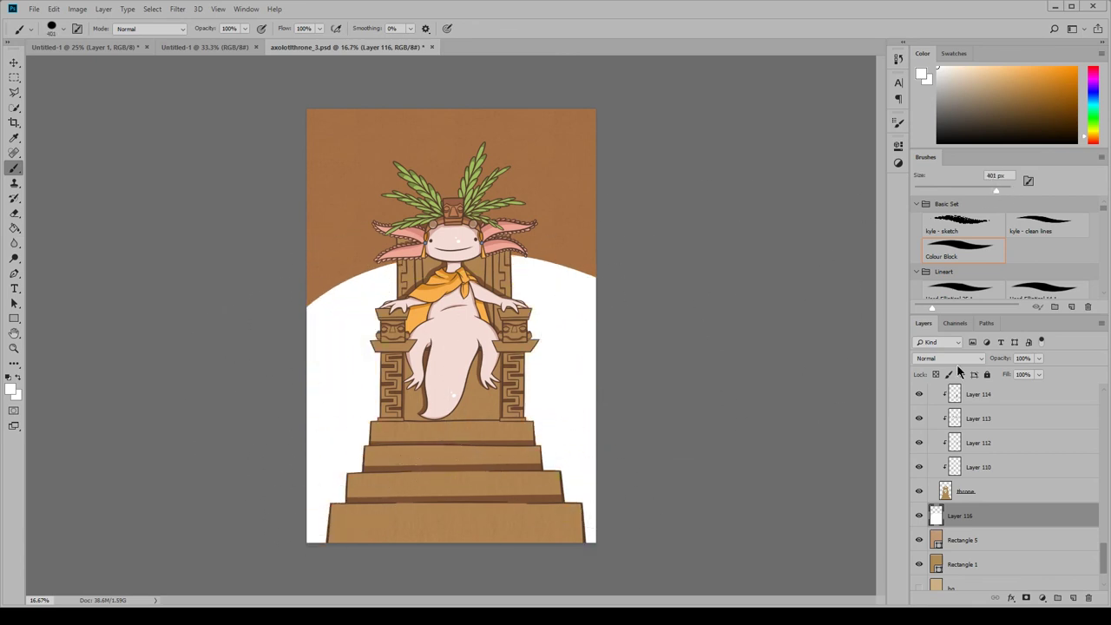
# Set the white hill-shaped layer behind the throne to Overlay at 16% opacity.
pyautogui.click(957, 359)
pyautogui.click(963, 213)
pyautogui.click(975, 359)
pyautogui.click(940, 209)
pyautogui.click(1039, 359)
pyautogui.moveTo(1040, 372); pyautogui.dragTo(991, 373)
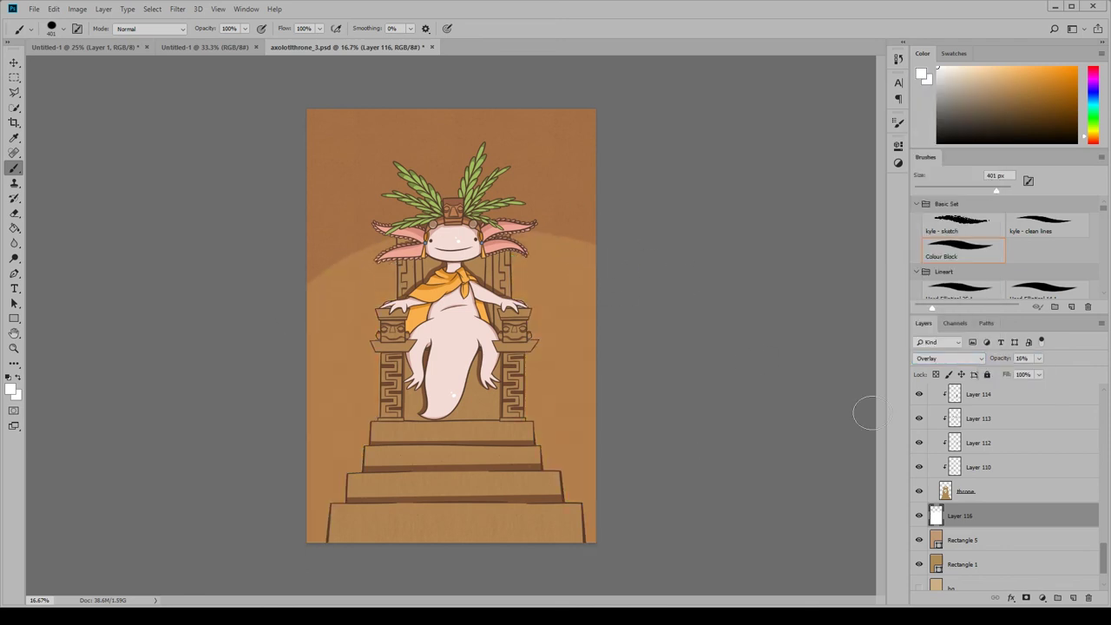
# Show the plant border group, move its leaves lower beside the throne, and hide the group again.
pyautogui.scroll(12, 1029, 451)
pyautogui.click(998, 533)
pyautogui.click(919, 391)
pyautogui.click(967, 391)
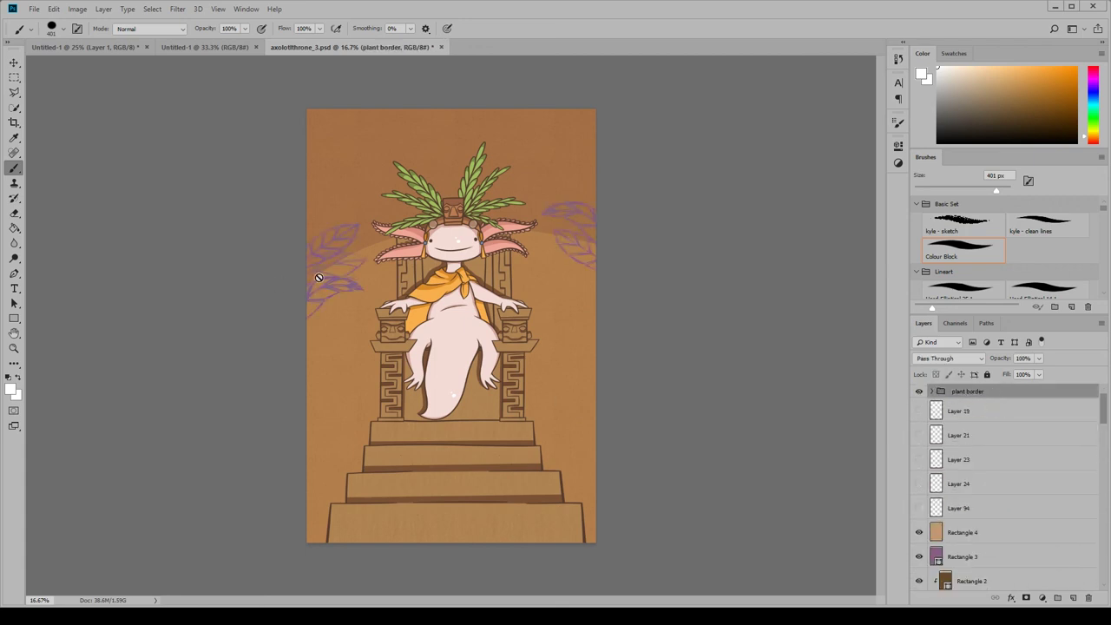
pyautogui.press('v')
pyautogui.moveTo(573, 292)
pyautogui.mouseDown()
pyautogui.moveTo(573, 375)
pyautogui.moveTo(572, 223)
pyautogui.moveTo(571, 417)
pyautogui.moveTo(572, 335)
pyautogui.moveTo(571, 345)
pyautogui.mouseUp()
pyautogui.click(1025, 493)
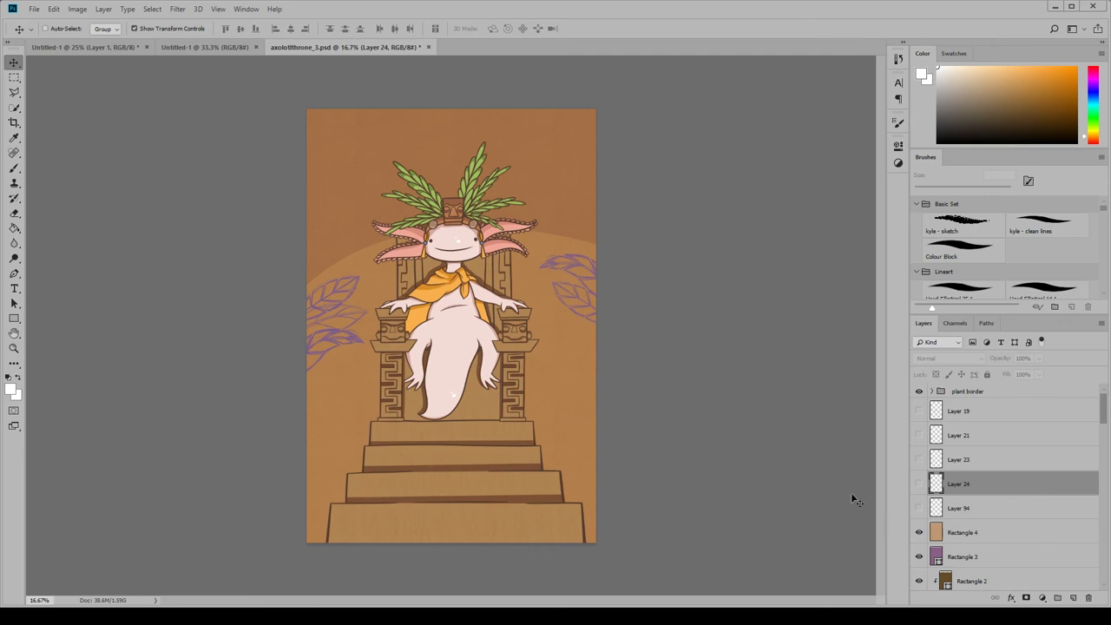
pyautogui.click(920, 391)
# Write the artist's signature in dark brown with a 33 px brush on a new layer above the textured Overlay rectangle.
pyautogui.click(1011, 533)
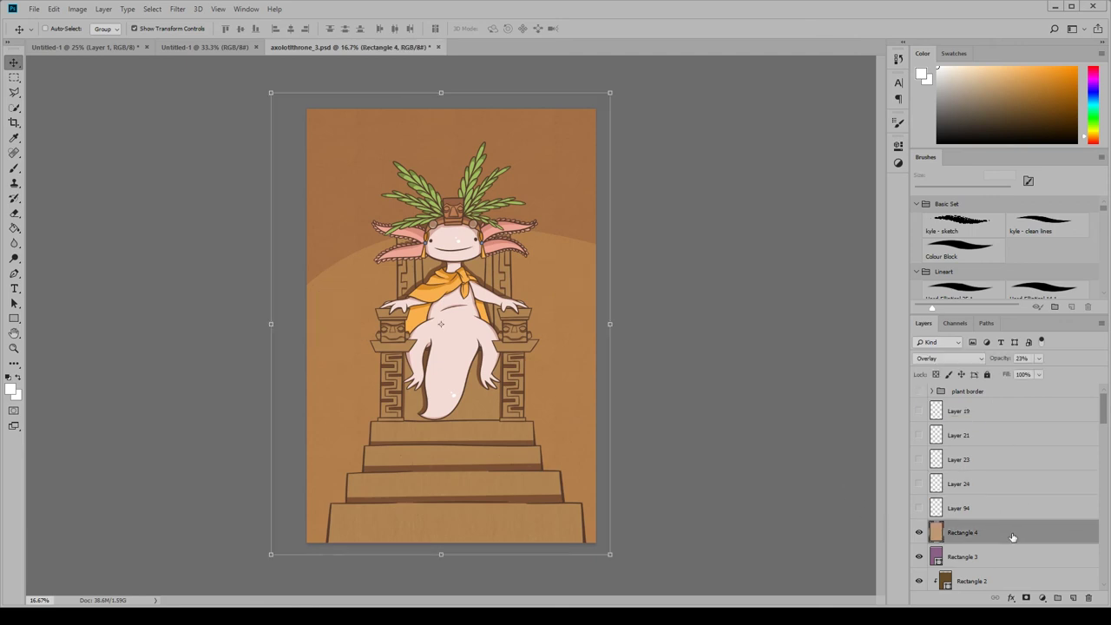
pyautogui.hotkey('ctrl', 'shift', 'alt', 'n')
pyautogui.press('i')
pyautogui.click(10, 388)
pyautogui.press('Return')
pyautogui.press('b')
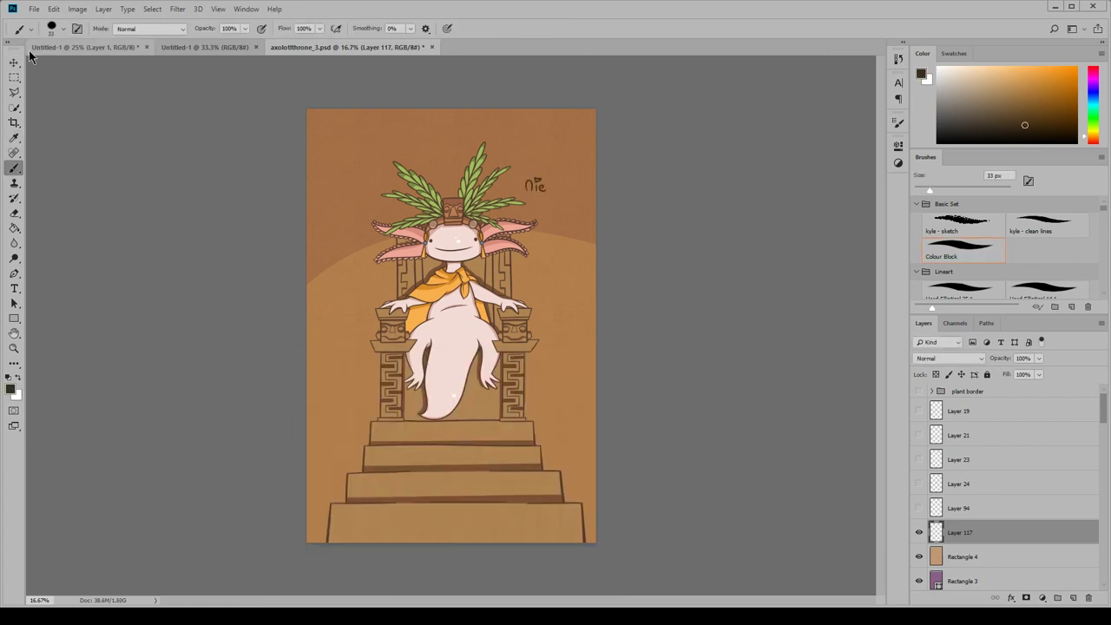
# Shrink the signature and move it into the lower-right corner of the artwork.
pyautogui.press('v')
pyautogui.moveTo(534, 185)
pyautogui.mouseDown()
pyautogui.moveTo(582, 339)
pyautogui.moveTo(598, 491)
pyautogui.moveTo(612, 486)
pyautogui.moveTo(609, 524)
pyautogui.moveTo(658, 480)
pyautogui.mouseUp()
pyautogui.click(948, 511)
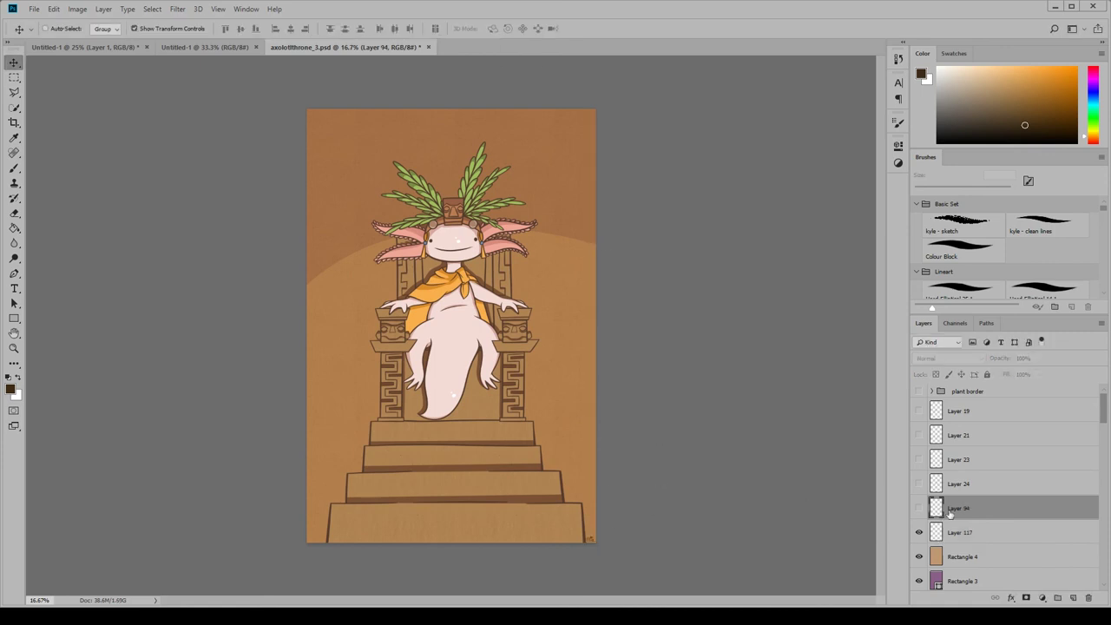